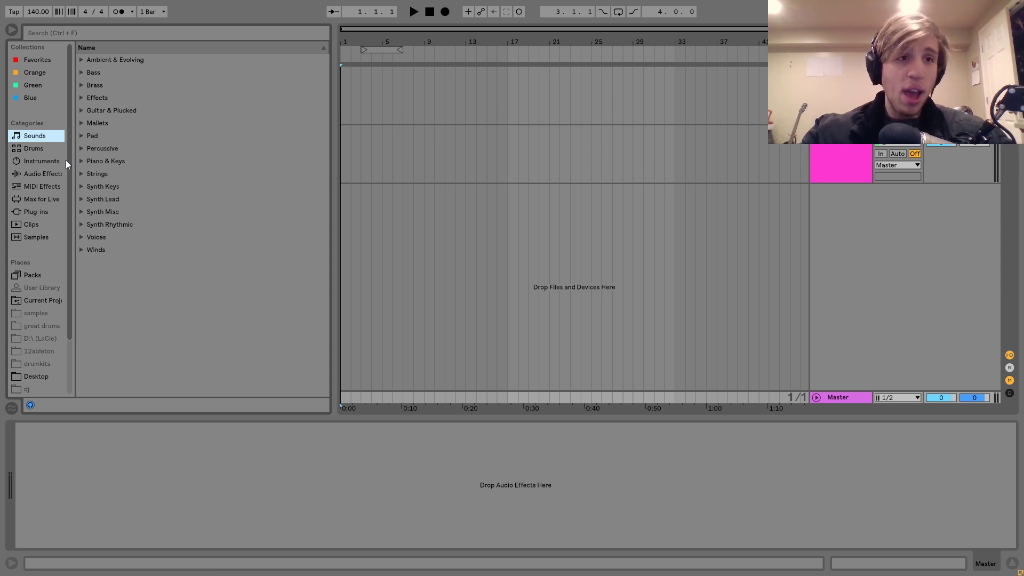
- Set the project tempo to 125 BPM
{"action": "left_click", "coordinate": [33, 12]}
{"action": "type", "text": "125"}
{"action": "key", "text": "Return"}
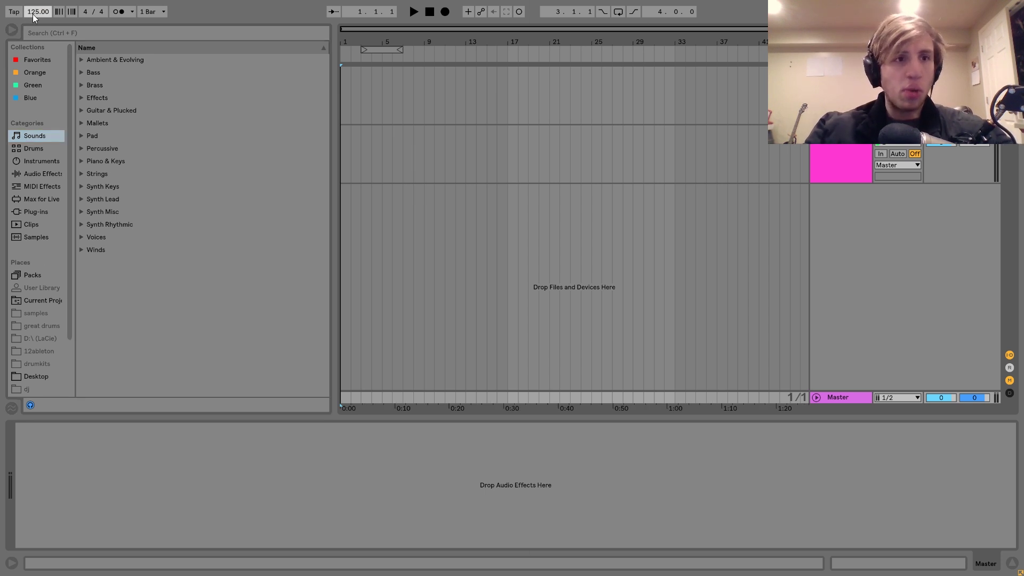
- Load 808 Kick.wav from the Desktop's Melodic Techno From Scratch Tutorial Files folder onto the first MIDI track
{"action": "scroll", "coordinate": [60, 274], "scroll_direction": "down", "scroll_amount": 3}
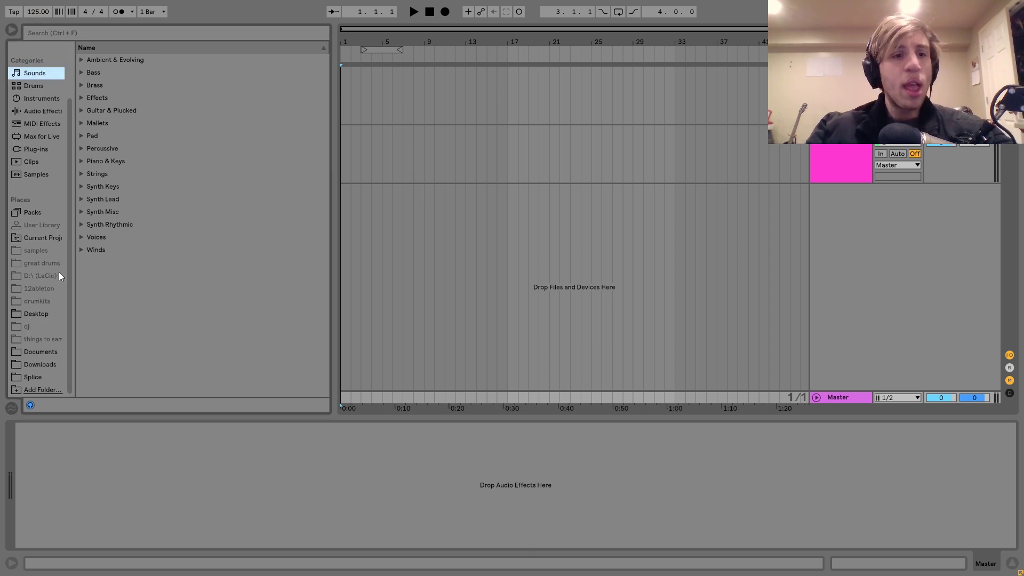
{"action": "left_click", "coordinate": [40, 314]}
{"action": "scroll", "coordinate": [105, 246], "scroll_direction": "down", "scroll_amount": 3}
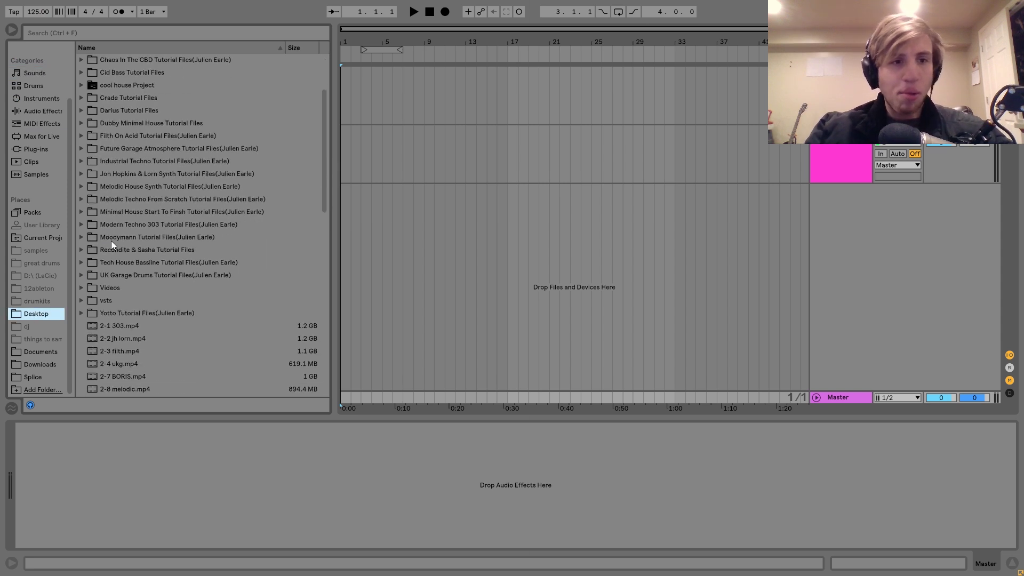
{"action": "scroll", "coordinate": [111, 241], "scroll_direction": "up", "scroll_amount": 1}
{"action": "left_click", "coordinate": [84, 222]}
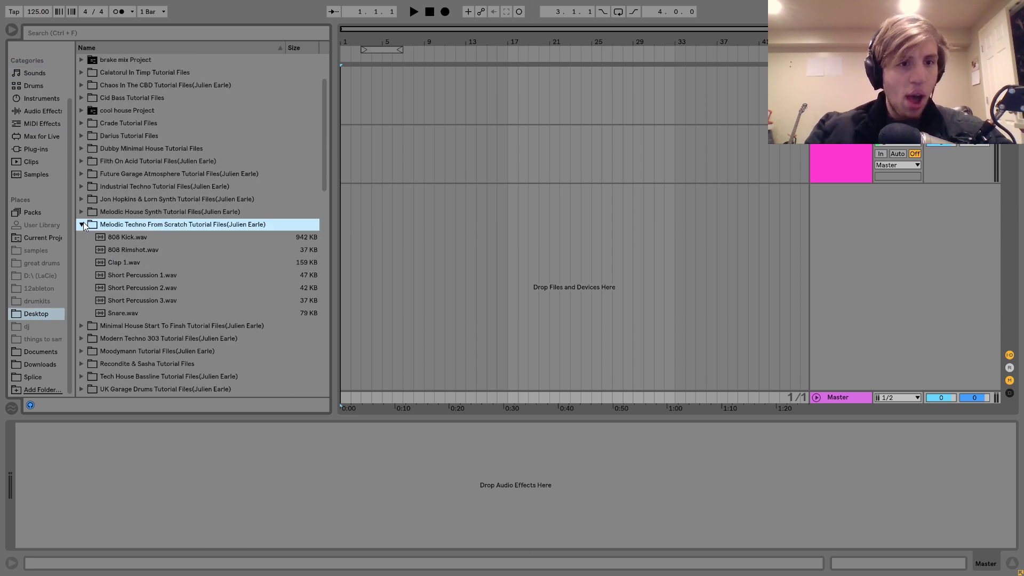
{"action": "scroll", "coordinate": [83, 222], "scroll_direction": "down", "scroll_amount": 2}
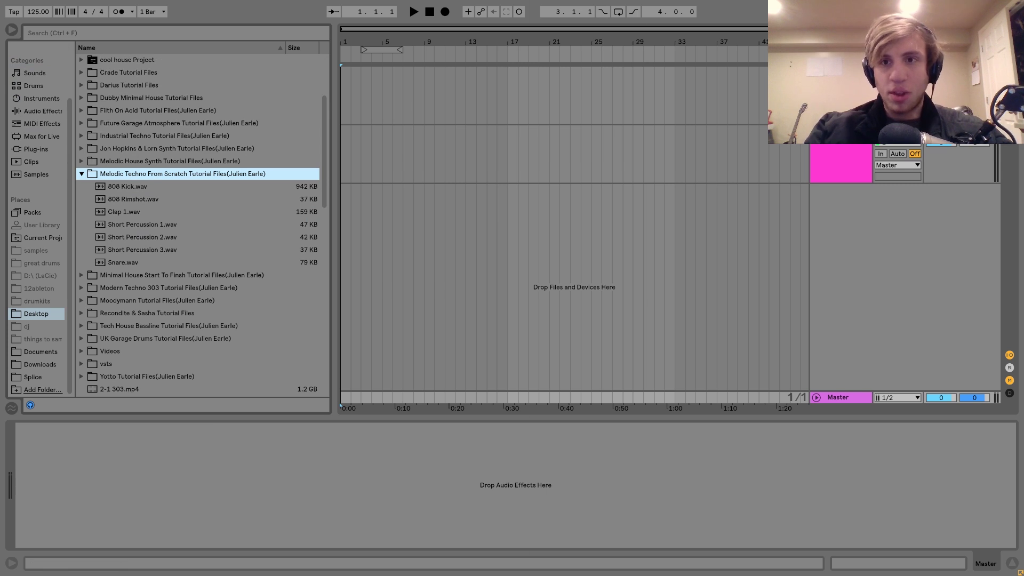
{"action": "left_click", "coordinate": [842, 95]}
{"action": "left_click", "coordinate": [140, 189]}
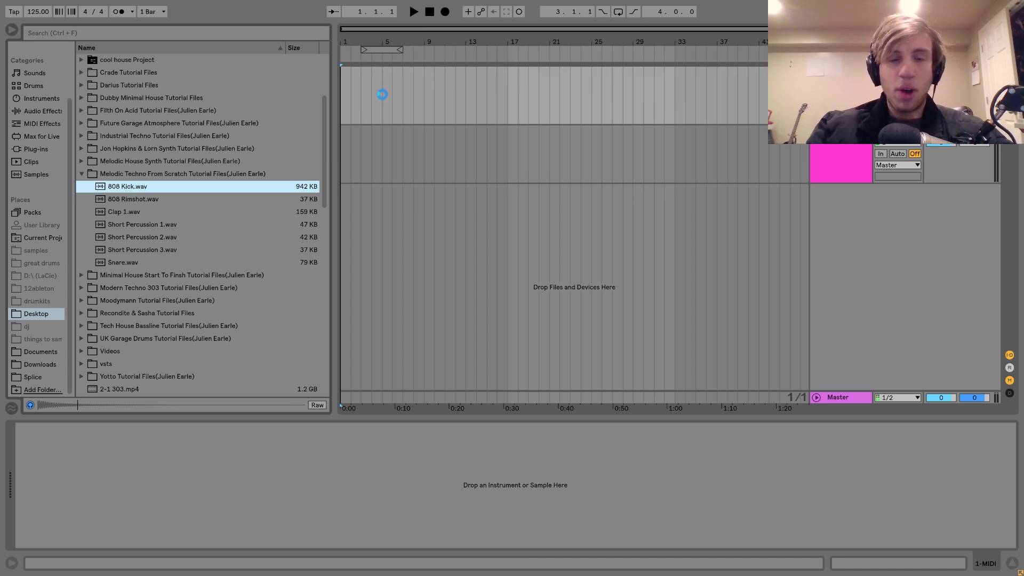
- Loop the first four bars of the kick track and create a four-bar MIDI clip there
{"action": "left_click_drag", "start_coordinate": [382, 97], "coordinate": [346, 98]}
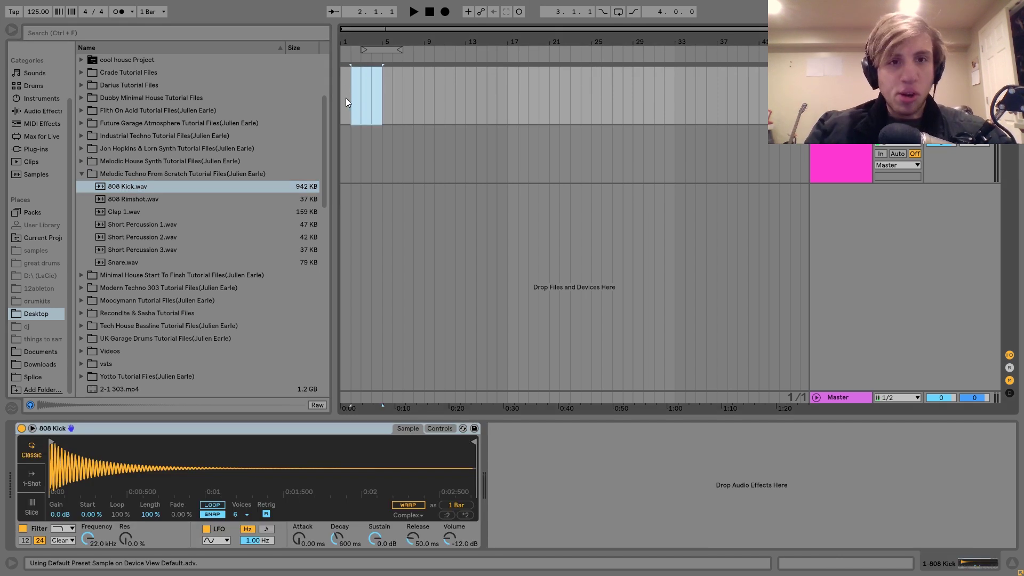
{"action": "key", "text": "ctrl+l"}
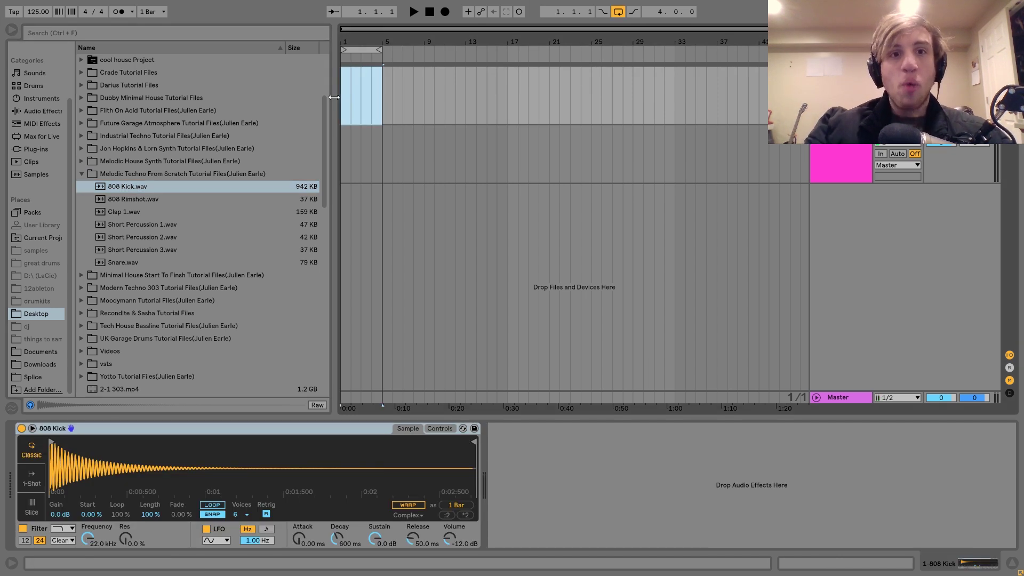
{"action": "key", "text": "ctrl+shift+m"}
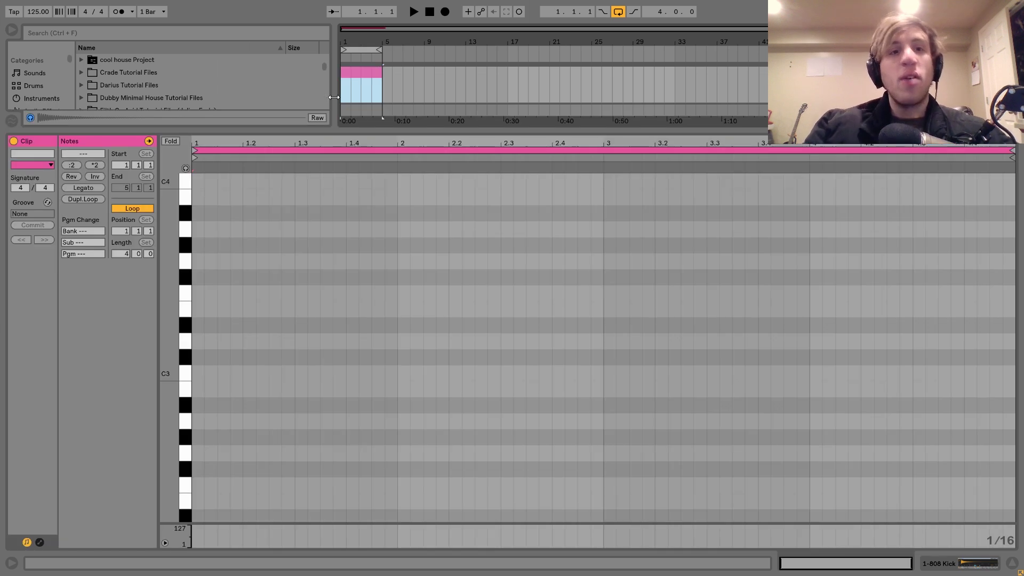
- Fill the four-bar clip with a quarter-note-long C3 kick on every beat
{"action": "double_click", "coordinate": [203, 372]}
{"action": "key", "text": "shift+Right"}
{"action": "key", "text": "shift+Right"}
{"action": "key", "text": "shift+Right"}
{"action": "key", "text": "ctrl+d"}
{"action": "key", "text": "ctrl+a"}
{"action": "key", "text": "ctrl+d"}
{"action": "key", "text": "ctrl+a"}
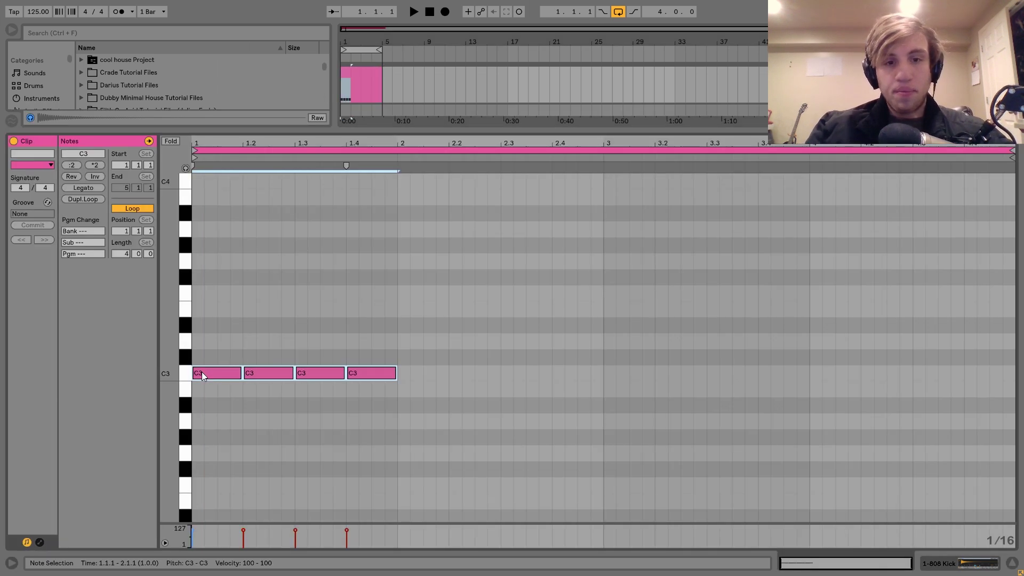
{"action": "key", "text": "ctrl+d"}
{"action": "key", "text": "ctrl+d"}
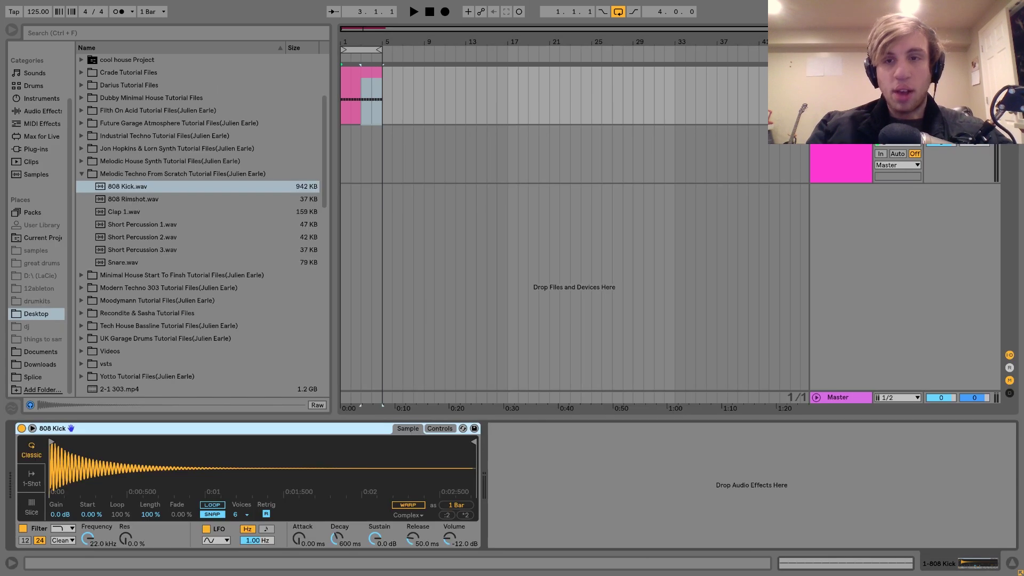
- Shape the kick's amplitude envelope while the loop plays, with Sustain at -54 dB and Decay at 1.40 s
{"action": "key", "text": "space"}
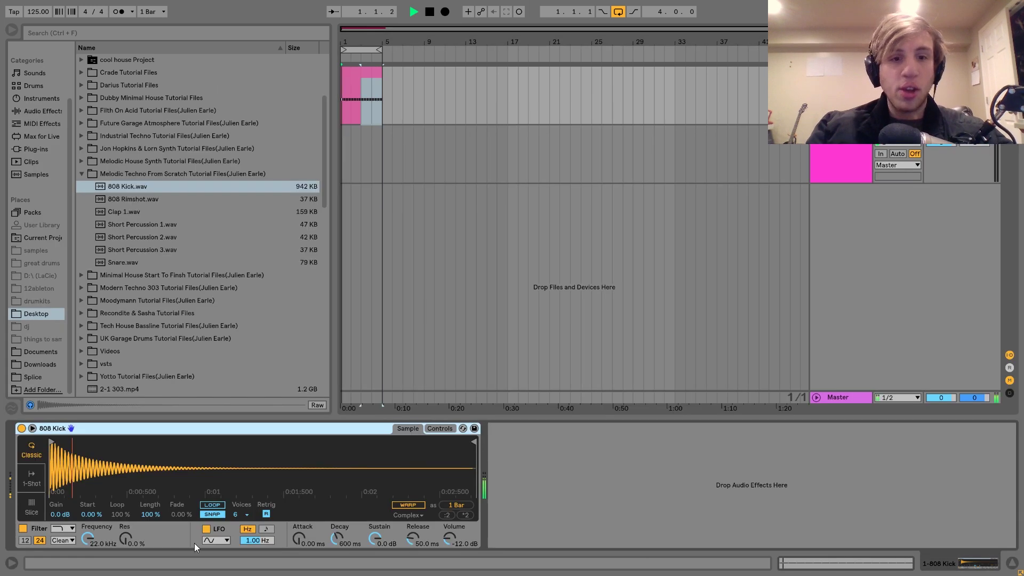
{"action": "left_click", "coordinate": [376, 542]}
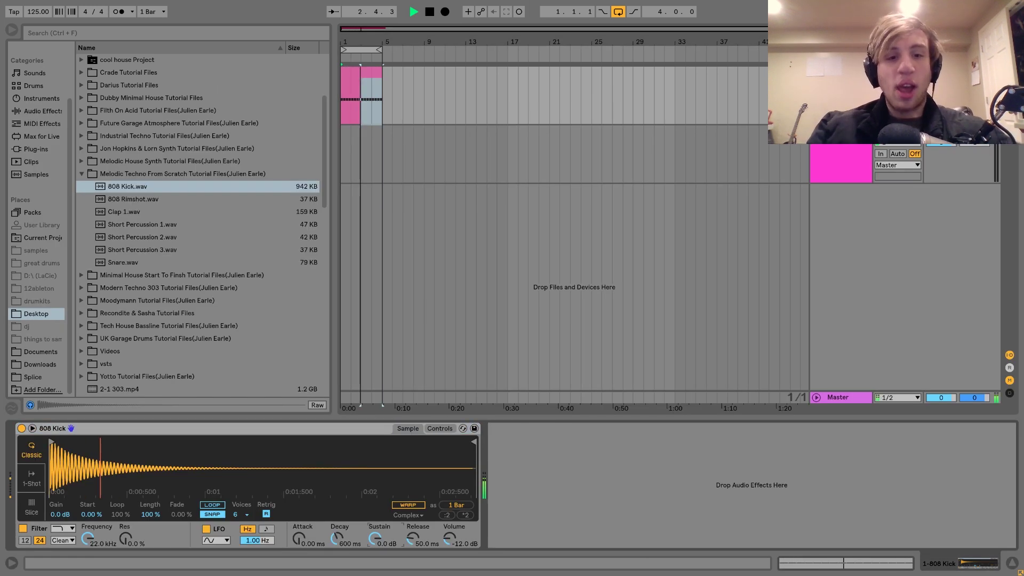
{"action": "left_click_drag", "start_coordinate": [375, 538], "coordinate": [376, 571]}
{"action": "left_click_drag", "start_coordinate": [337, 539], "coordinate": [335, 534]}
- Give the kick a pitch envelope with Amount +13 st and Decay 531 ms, and transpose the sample -4 st
{"action": "left_click", "coordinate": [440, 429]}
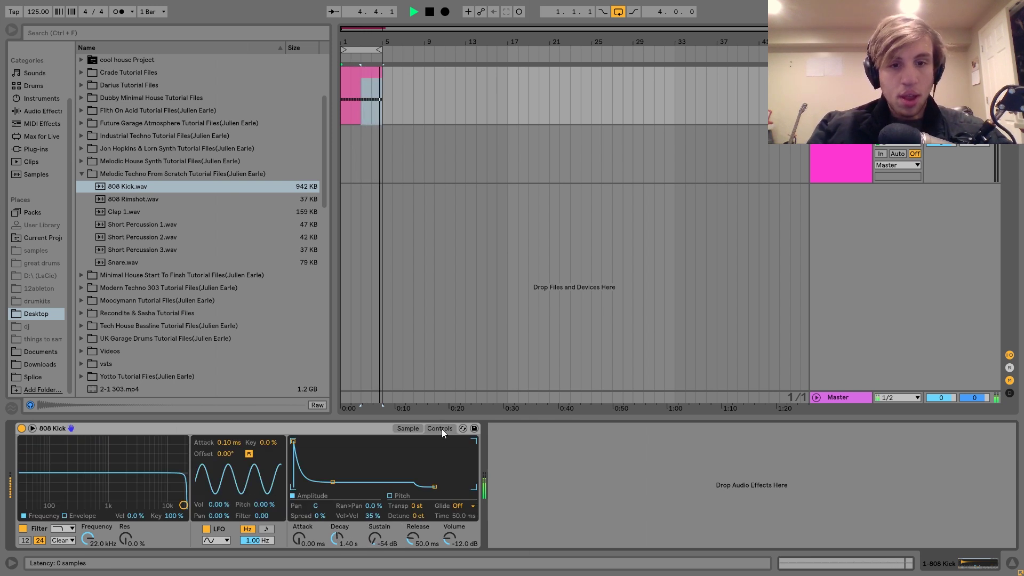
{"action": "left_click", "coordinate": [392, 496]}
{"action": "left_click_drag", "start_coordinate": [461, 440], "coordinate": [460, 466]}
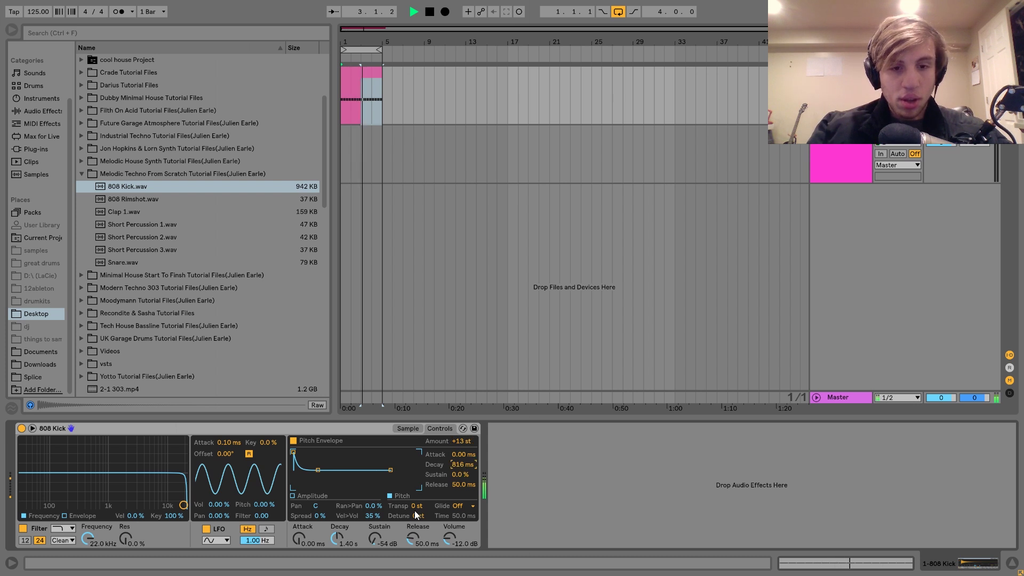
{"action": "left_click_drag", "start_coordinate": [415, 511], "coordinate": [415, 517]}
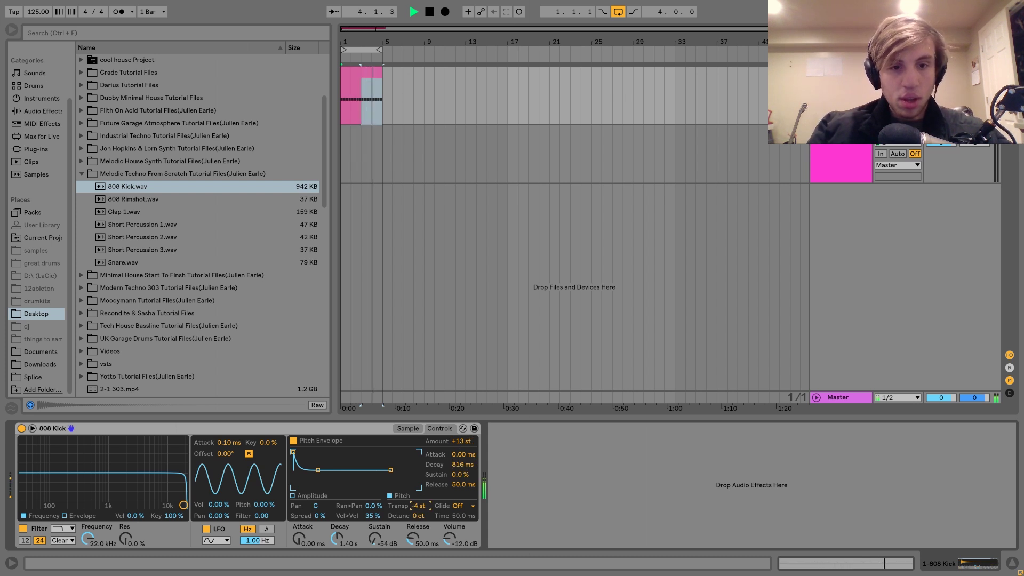
{"action": "left_click_drag", "start_coordinate": [460, 465], "coordinate": [460, 475]}
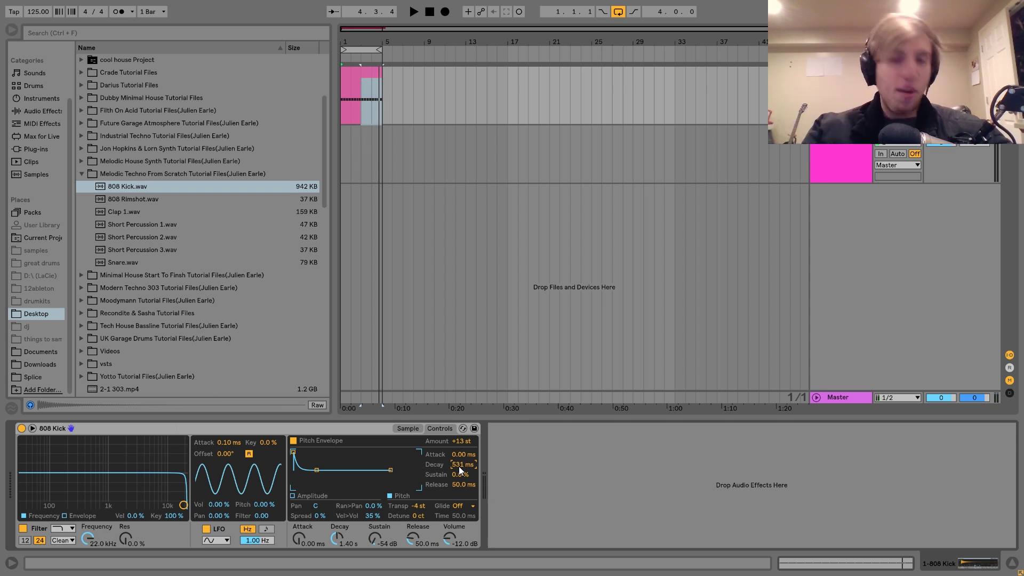
{"action": "left_click", "coordinate": [354, 73]}
{"action": "key", "text": "space"}
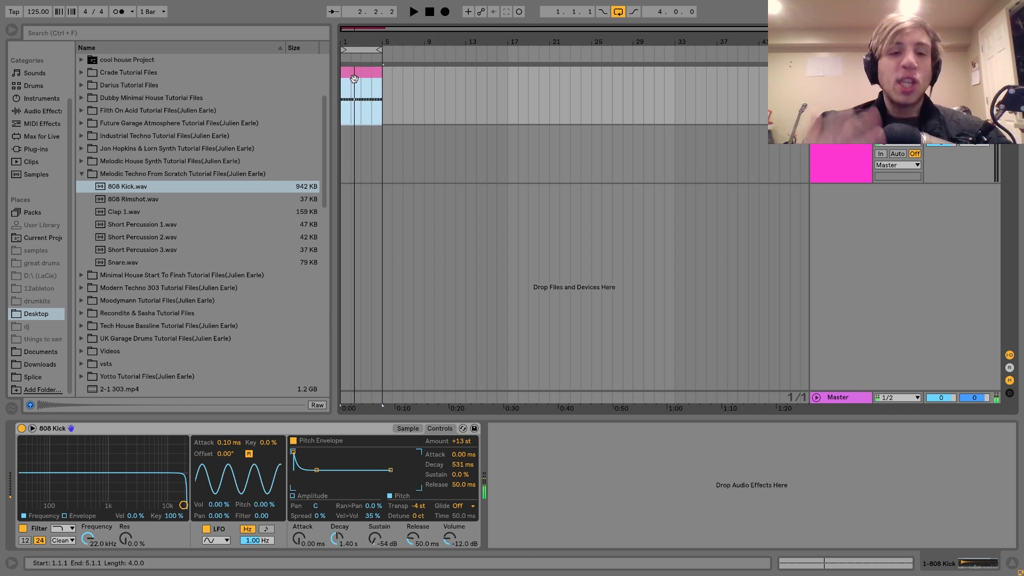
- Add a Tuner to the kick track and play the loop through it
{"action": "left_click", "coordinate": [42, 111]}
{"action": "scroll", "coordinate": [130, 286], "scroll_direction": "down", "scroll_amount": 3}
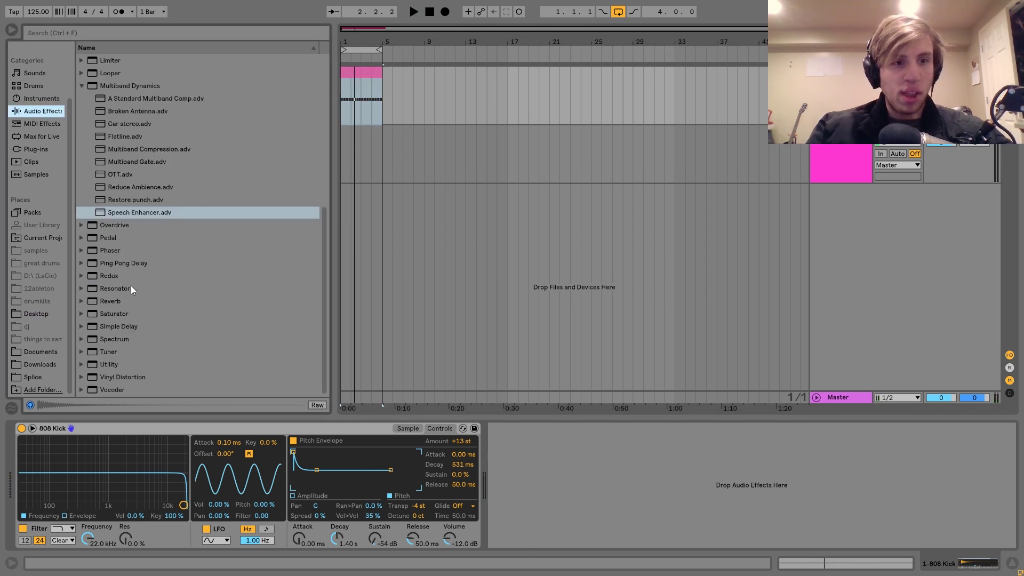
{"action": "double_click", "coordinate": [117, 352]}
{"action": "key", "text": "space"}
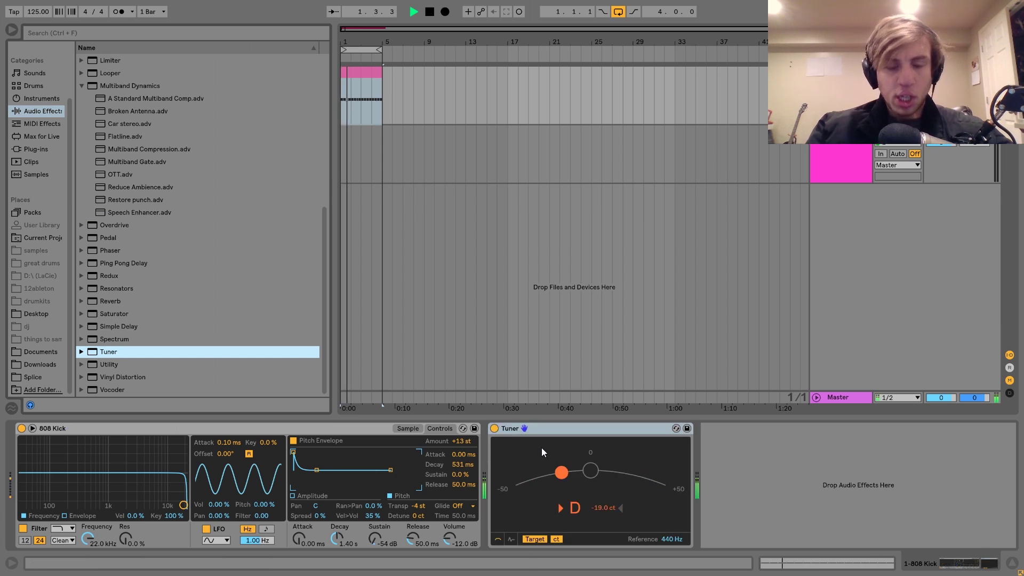
- Tune the kick towards F by setting Detune to -39 ct and Transpose to 0 st
{"action": "left_click", "coordinate": [421, 516]}
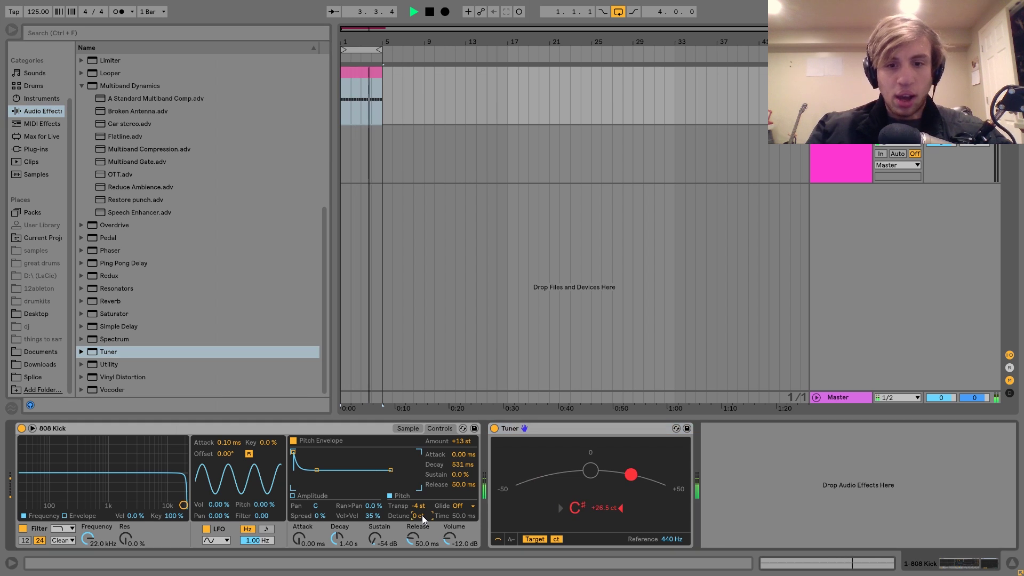
{"action": "left_click_drag", "start_coordinate": [422, 518], "coordinate": [416, 497]}
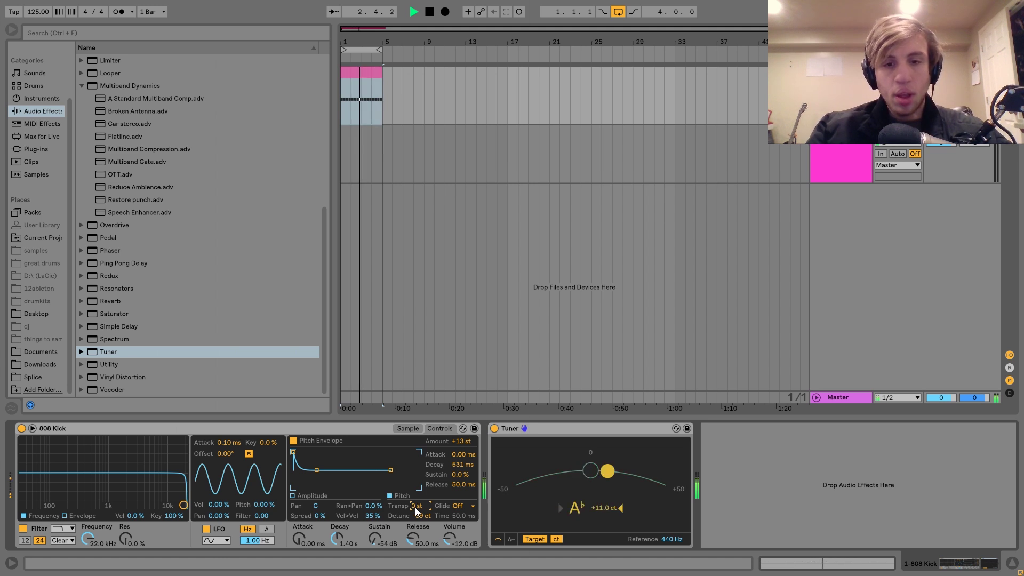
{"action": "key", "text": "Up"}
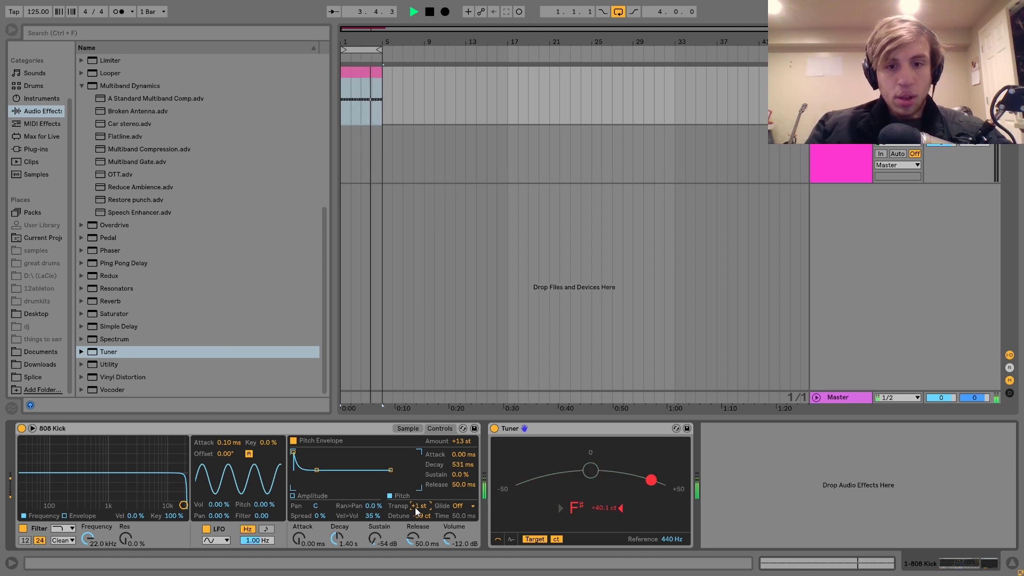
{"action": "key", "text": "Down"}
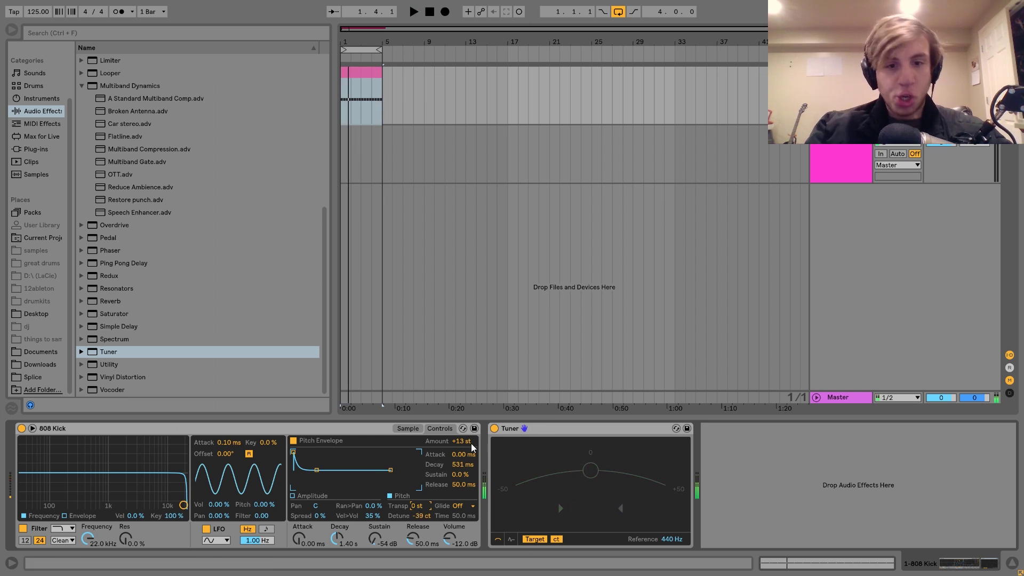
- Set the kick's pitch decay to 206 ms, Detune to -28 ct, amplitude Decay to 2.38 s and Sustain to -inf dB
{"action": "left_click_drag", "start_coordinate": [456, 469], "coordinate": [456, 494]}
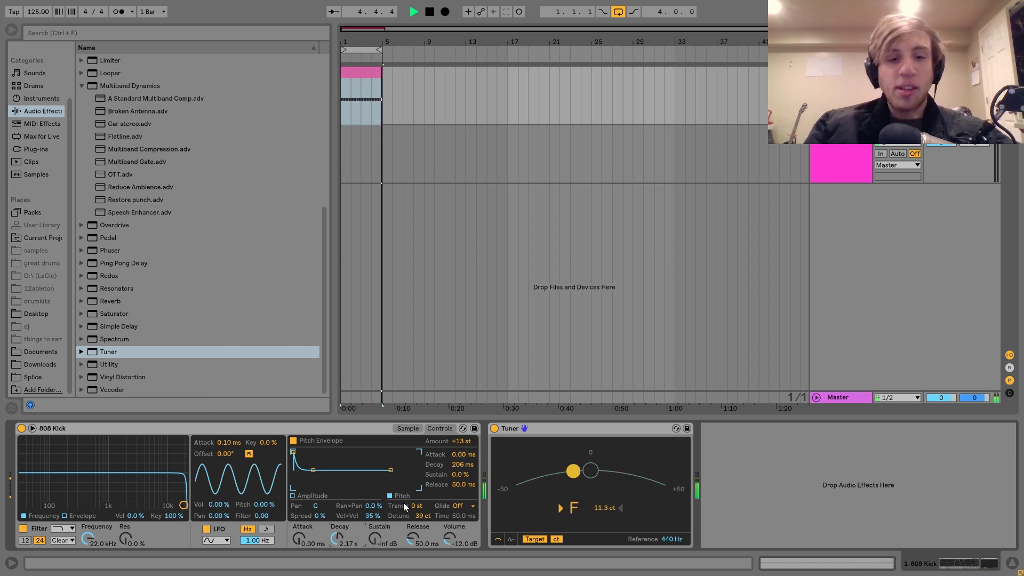
{"action": "left_click_drag", "start_coordinate": [340, 539], "coordinate": [419, 512]}
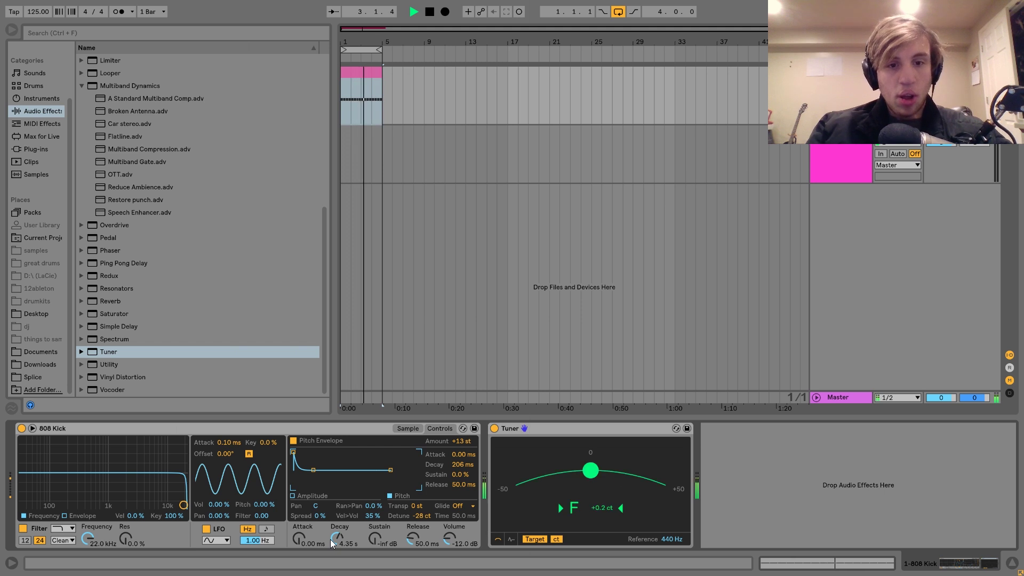
{"action": "left_click_drag", "start_coordinate": [336, 540], "coordinate": [337, 542]}
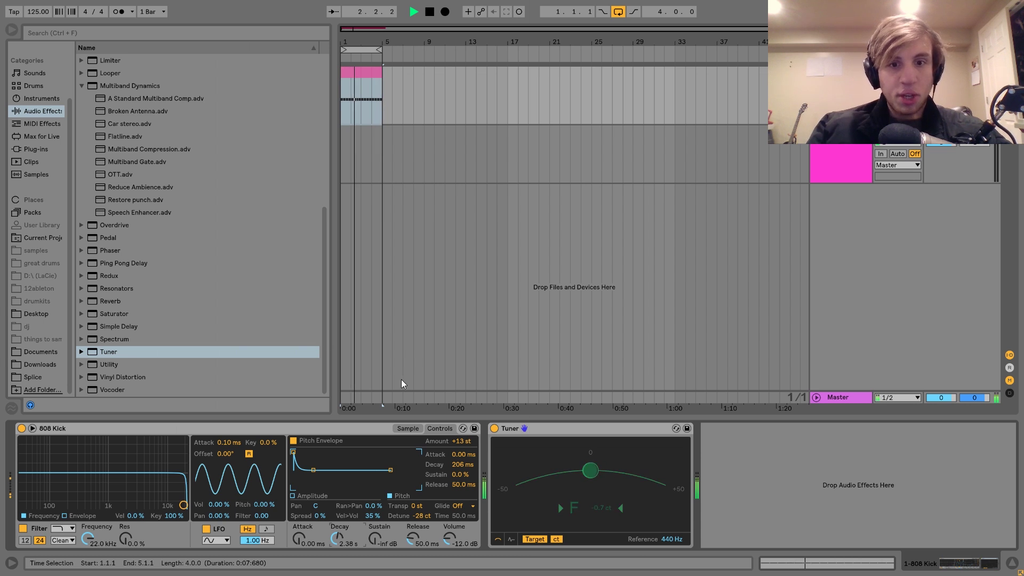
- Add a Drum Buss after the Tuner on the kick track
{"action": "scroll", "coordinate": [158, 224], "scroll_direction": "up", "scroll_amount": 5}
{"action": "scroll", "coordinate": [158, 224], "scroll_direction": "up", "scroll_amount": 2}
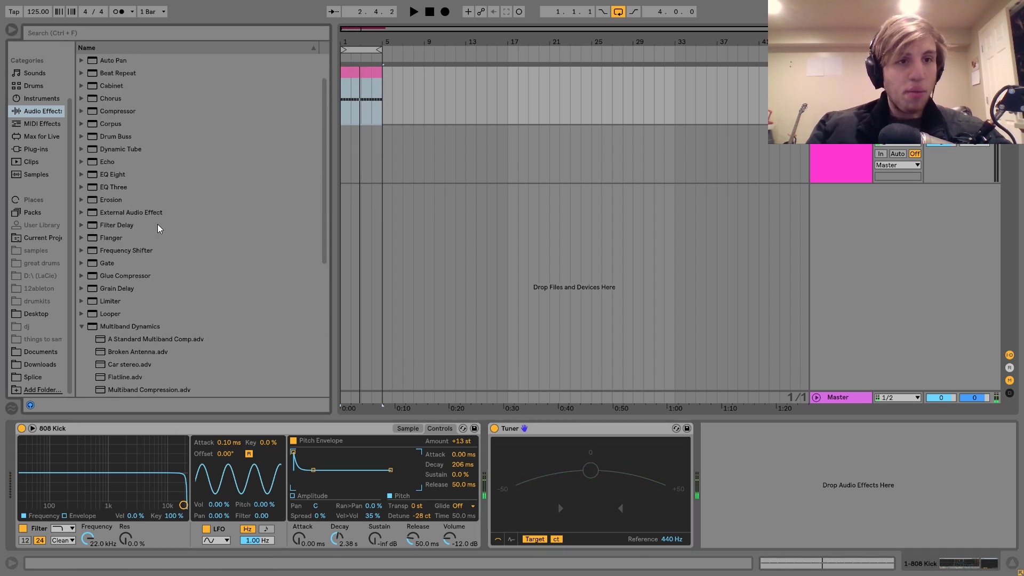
{"action": "double_click", "coordinate": [118, 137]}
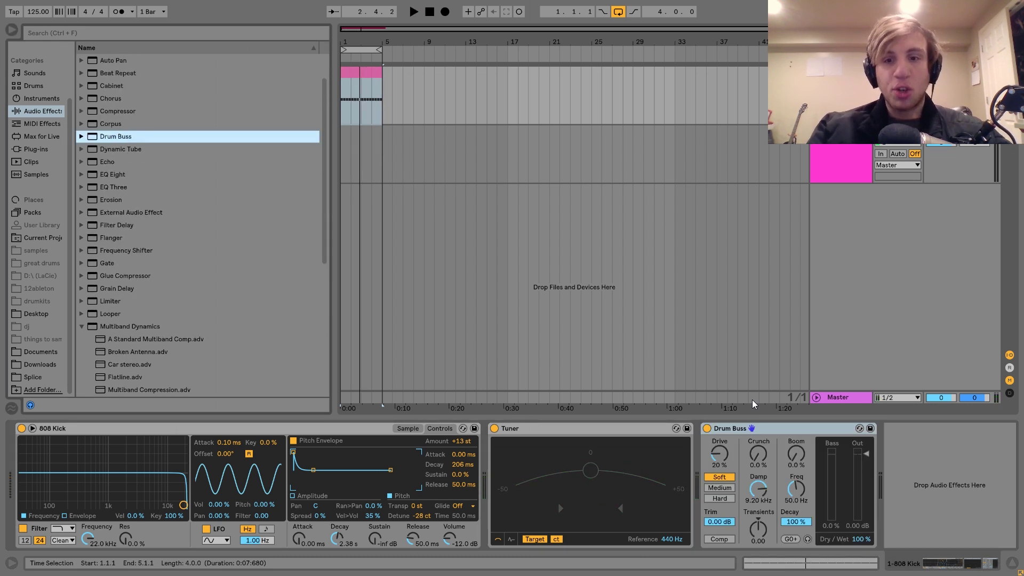
- Set the Drum Buss Boom to 25% at 43.6 Hz (F0) with a 59% Decay
{"action": "left_click", "coordinate": [795, 491]}
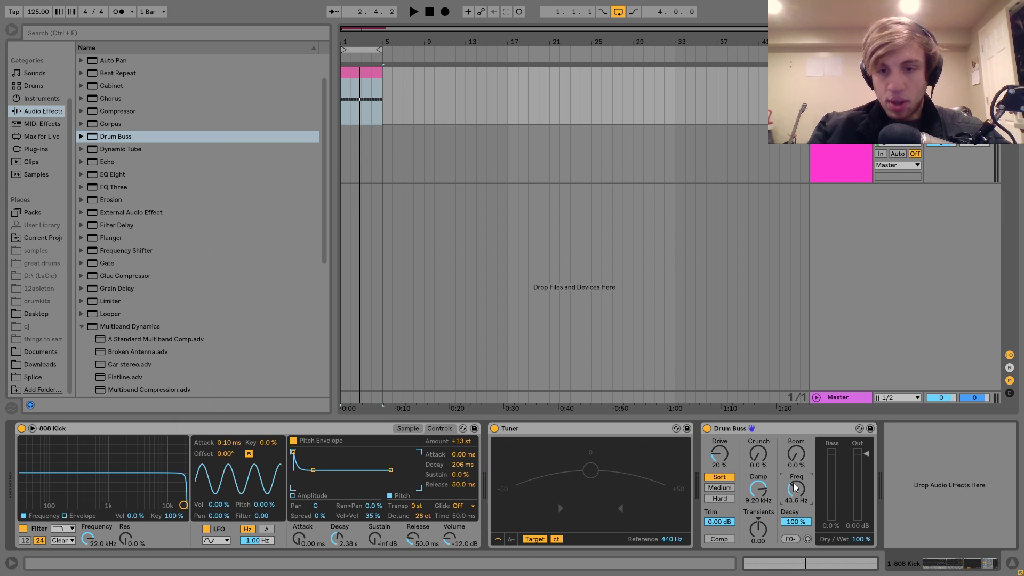
{"action": "left_click_drag", "start_coordinate": [796, 454], "coordinate": [796, 441]}
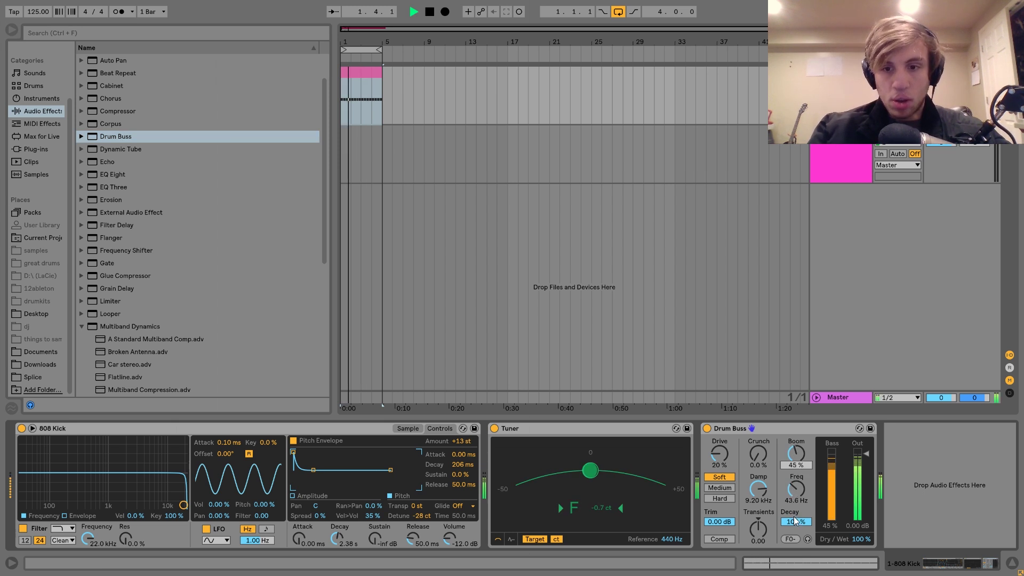
{"action": "left_click_drag", "start_coordinate": [796, 523], "coordinate": [795, 535]}
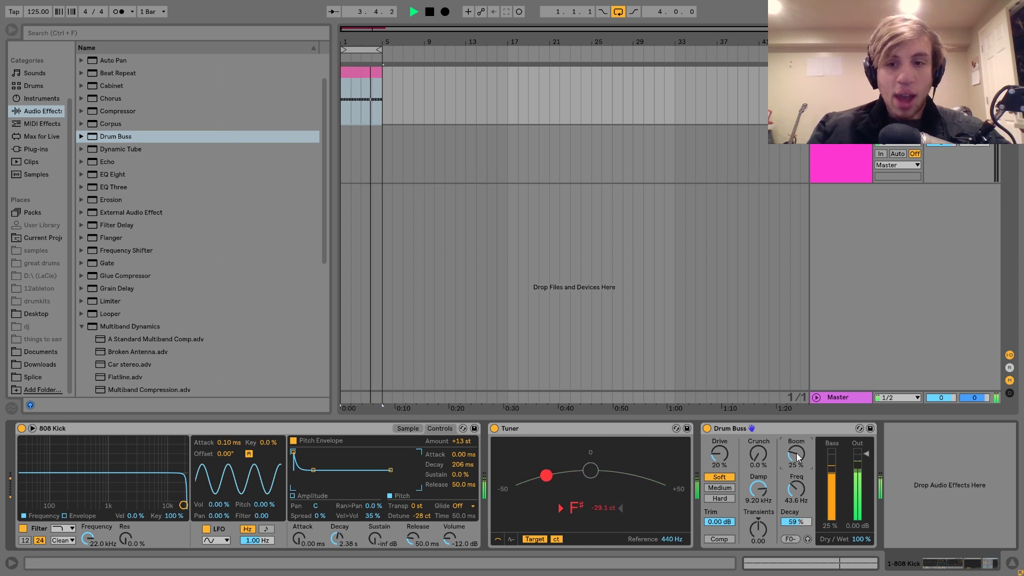
- Set Drum Buss Drive to 37%, Crunch to 38% and Boom to 23%, and lower the kick track's volume to -3.7 dB
{"action": "left_click_drag", "start_coordinate": [758, 454], "coordinate": [720, 451]}
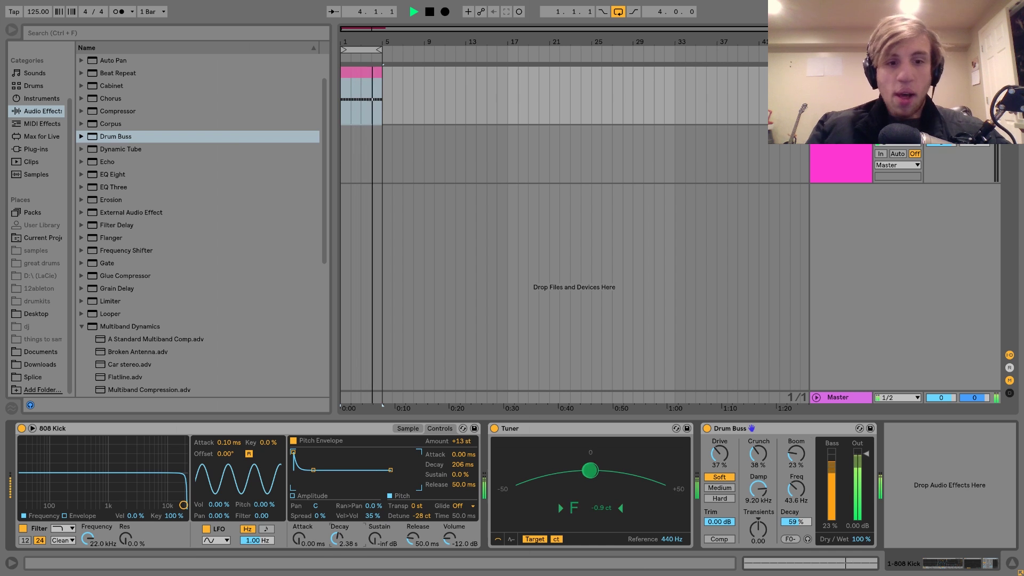
{"action": "key", "text": "space"}
{"action": "left_click_drag", "start_coordinate": [941, 84], "coordinate": [942, 93]}
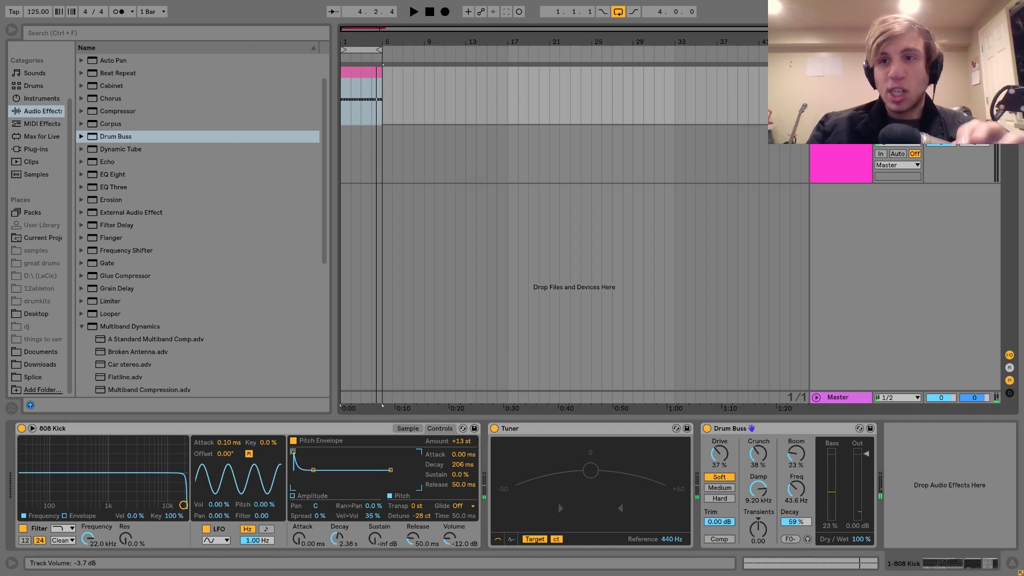
{"action": "key", "text": "space"}
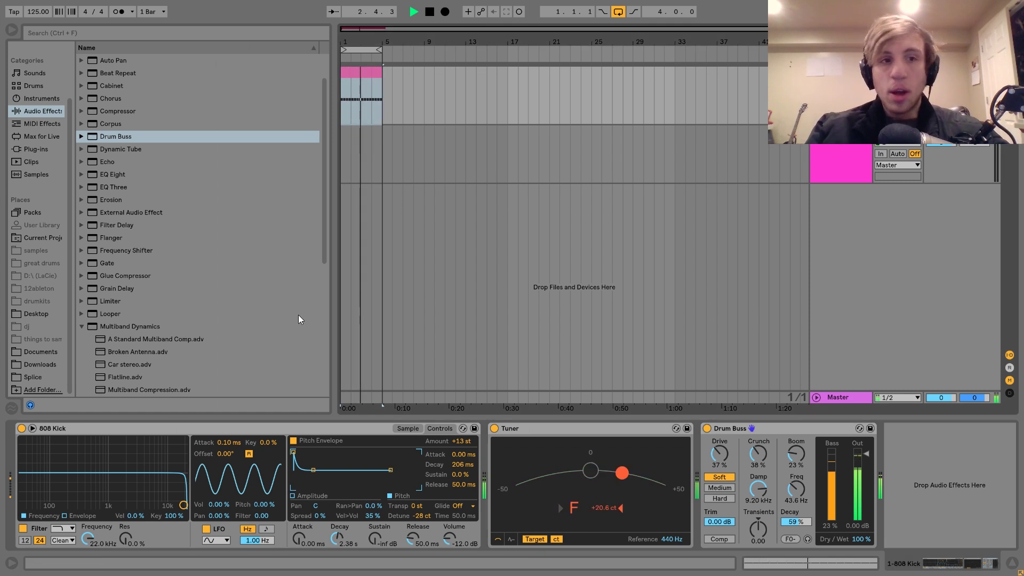
- Add an EQ Eight after the kick's Drum Buss, with -1.36 dB at 30.3 Hz and +6.57 dB at 2.72 kHz, Q 2.11
{"action": "left_click", "coordinate": [109, 172]}
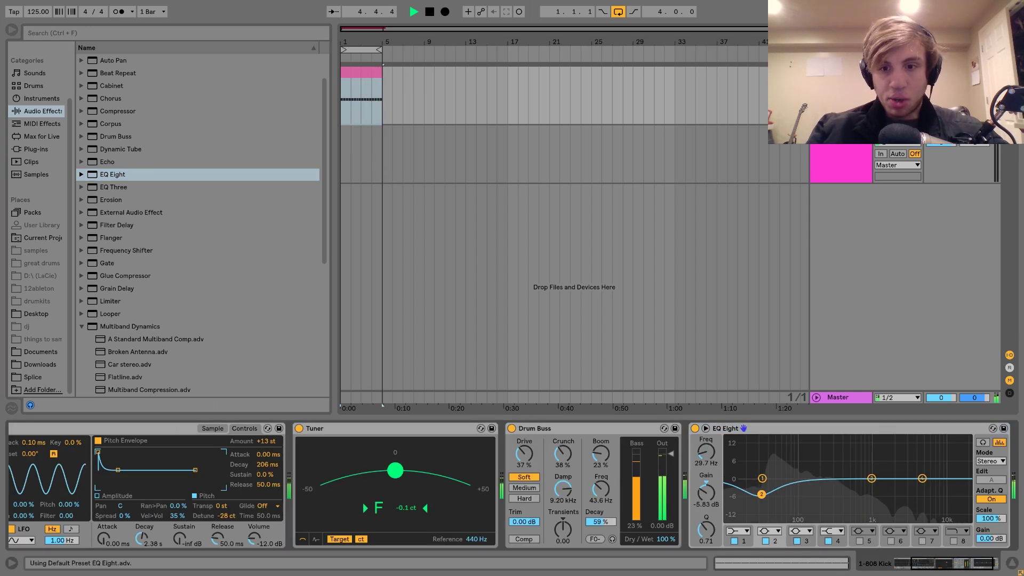
{"action": "left_click_drag", "start_coordinate": [762, 495], "coordinate": [763, 483]}
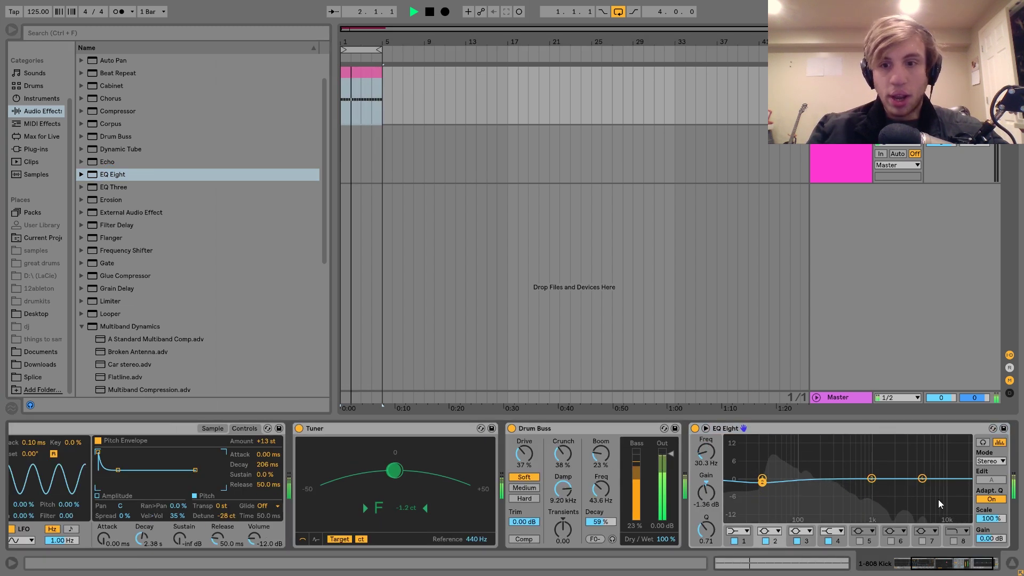
{"action": "left_click_drag", "start_coordinate": [871, 479], "coordinate": [909, 461]}
{"action": "left_click_drag", "start_coordinate": [707, 530], "coordinate": [706, 508]}
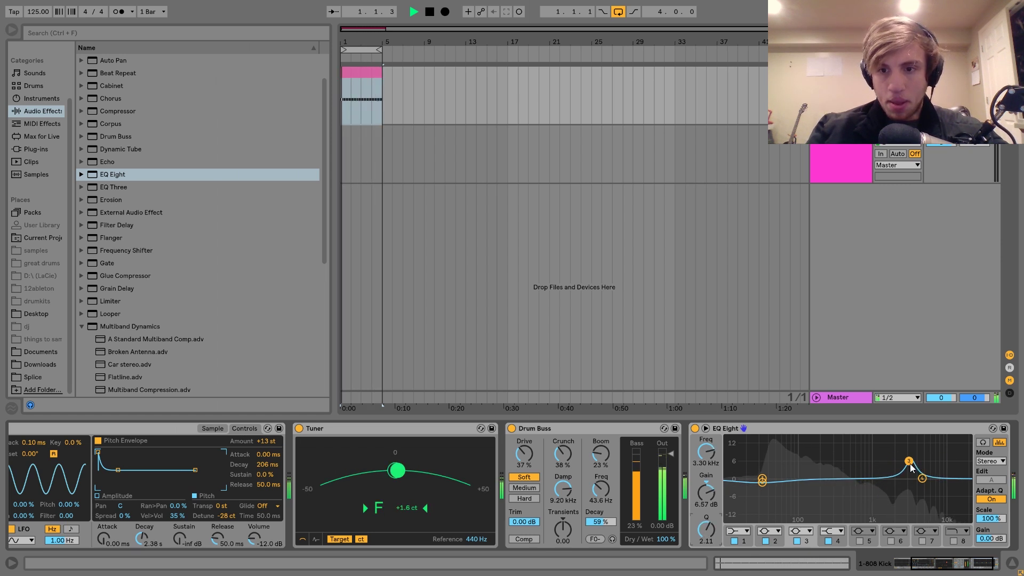
{"action": "left_click_drag", "start_coordinate": [909, 462], "coordinate": [903, 462]}
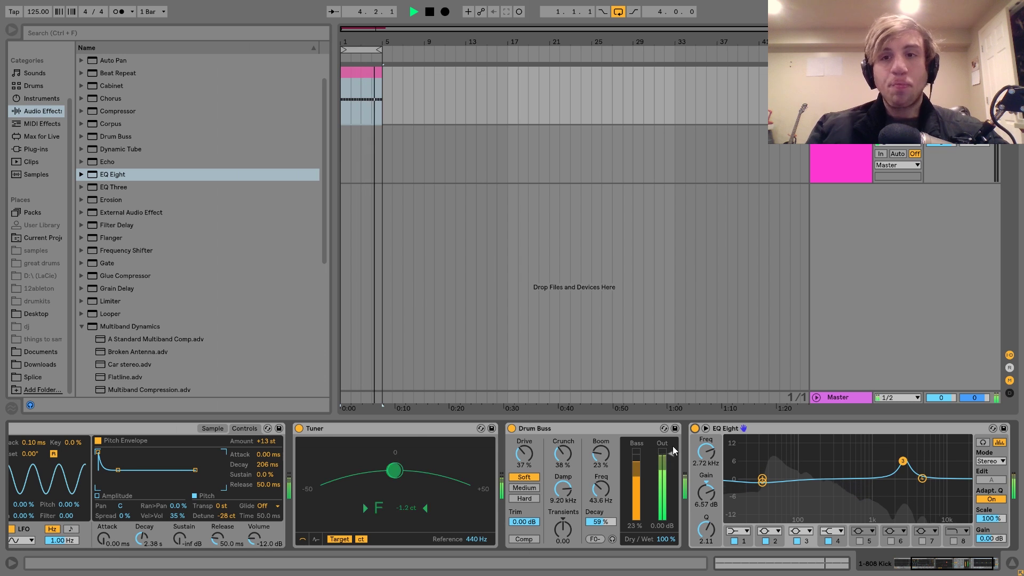
{"action": "key", "text": "space"}
- Insert a new MIDI track below the kick and load a default Operator on it
{"action": "key", "text": "ctrl+shift+t"}
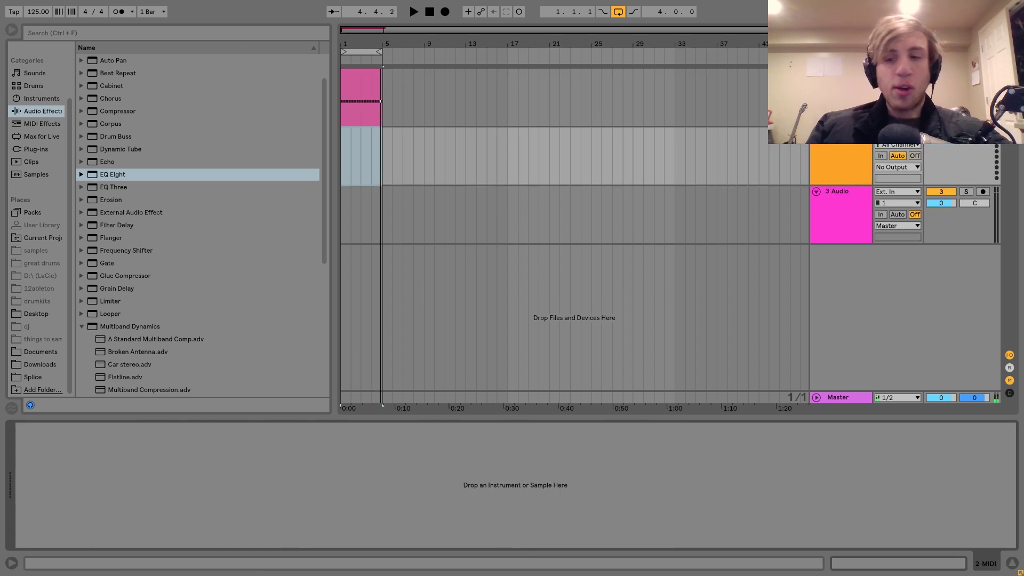
{"action": "left_click", "coordinate": [53, 98]}
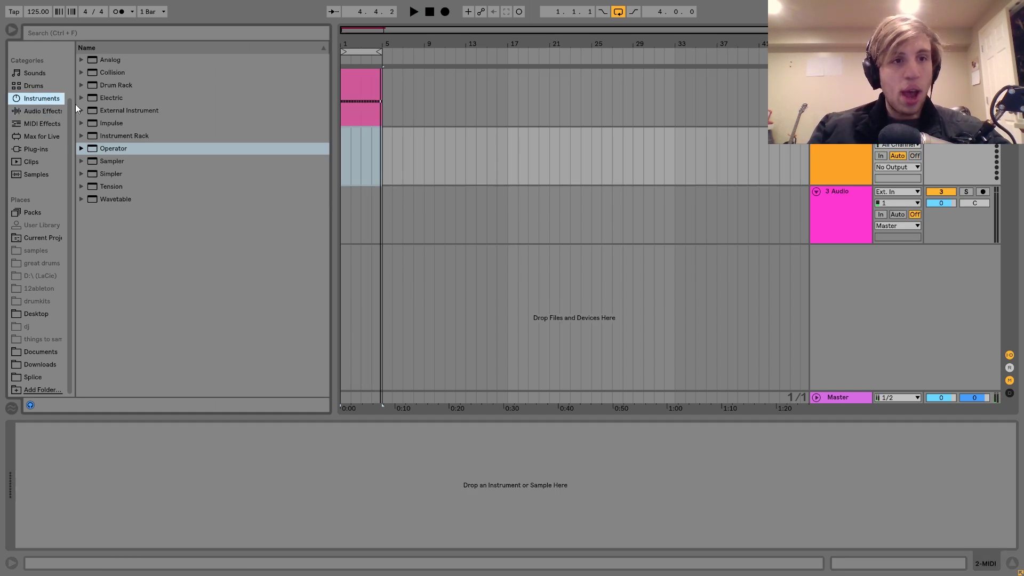
{"action": "double_click", "coordinate": [116, 149]}
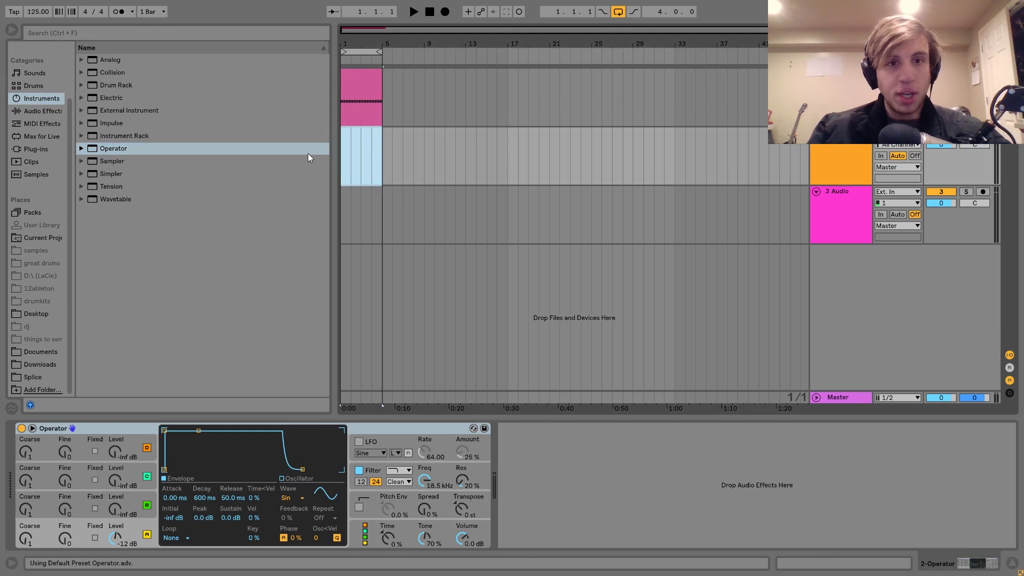
- Create a four-bar MIDI clip on the Operator track and fill it with continuous C3 sixteenth notes
{"action": "key", "text": "ctrl+shift+m"}
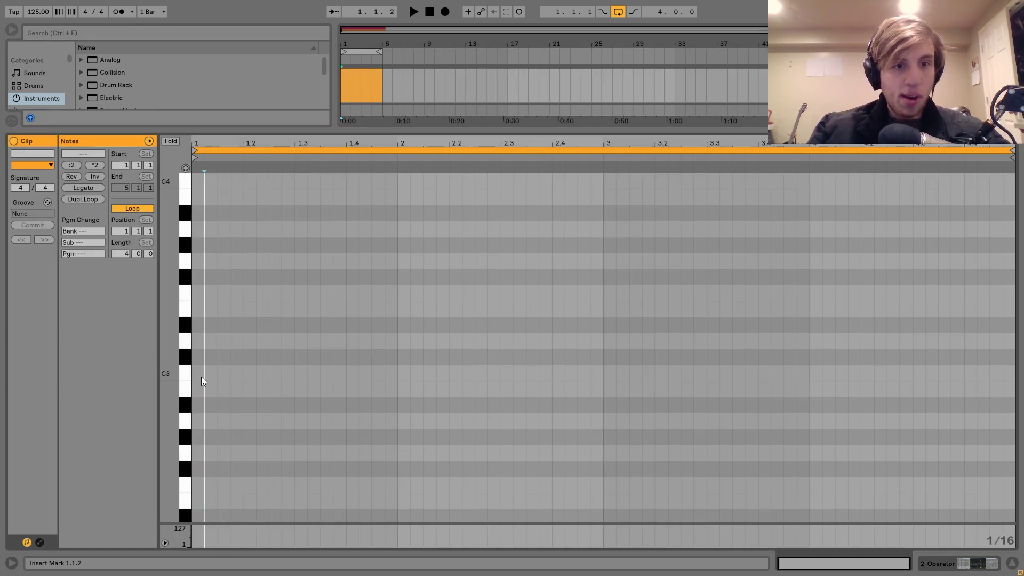
{"action": "double_click", "coordinate": [200, 377]}
{"action": "key", "text": "ctrl+d"}
{"action": "key", "text": "ctrl+d"}
{"action": "key", "text": "ctrl+d"}
{"action": "key", "text": "ctrl+d"}
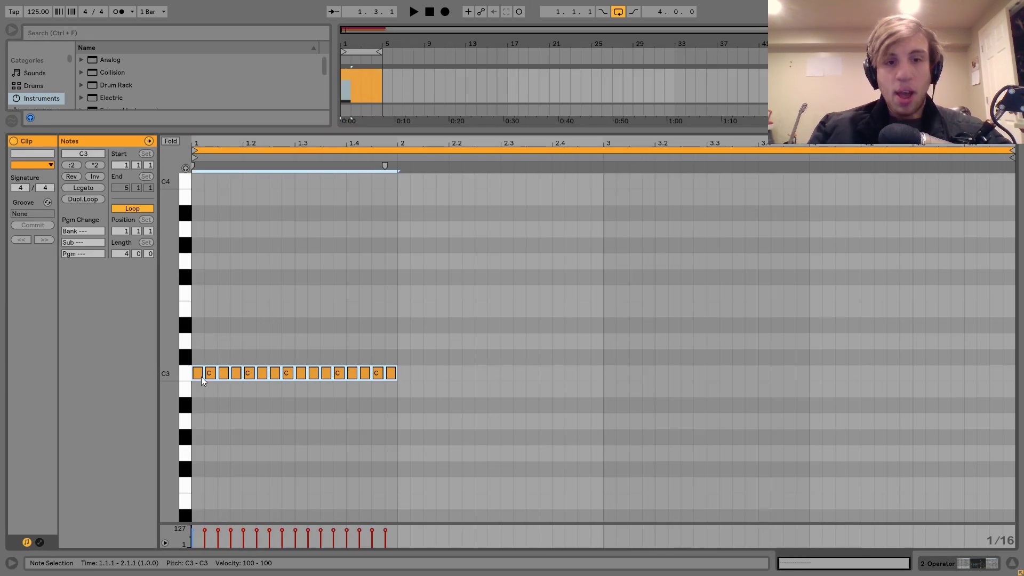
{"action": "key", "text": "ctrl+d"}
{"action": "key", "text": "ctrl+d"}
{"action": "key", "text": "shift+Tab"}
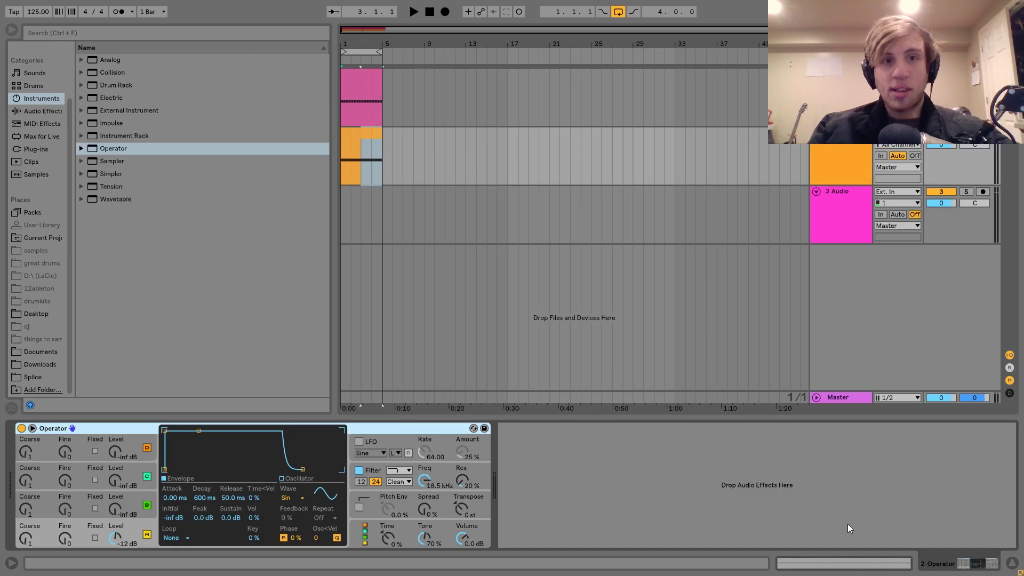
- Give Operator's oscillator A the NoW noise wave, -inf dB Sustain and a shorter Decay, and lower the track volume to -11.6 dB
{"action": "left_click_drag", "start_coordinate": [235, 518], "coordinate": [234, 571]}
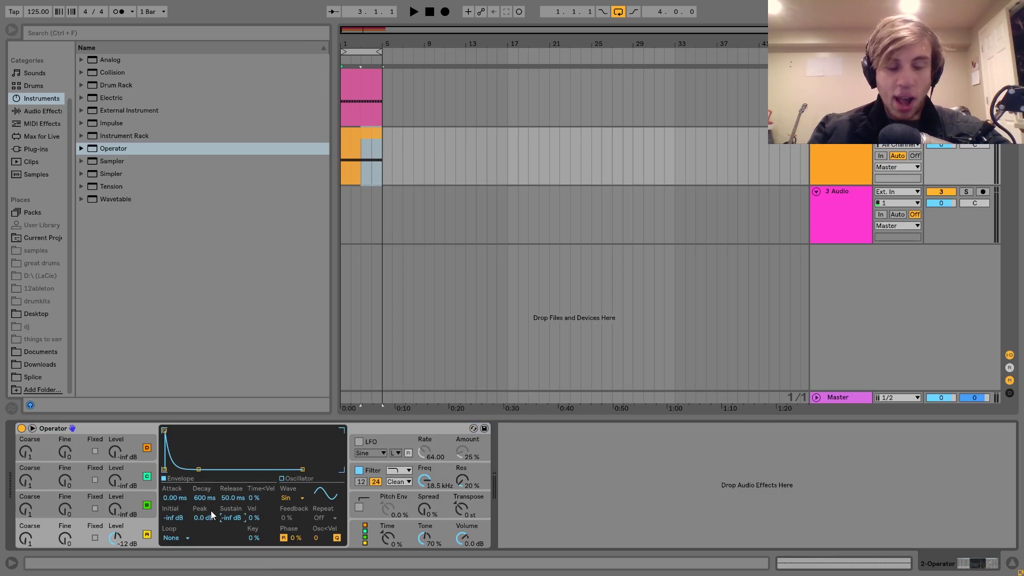
{"action": "left_click_drag", "start_coordinate": [204, 499], "coordinate": [204, 526]}
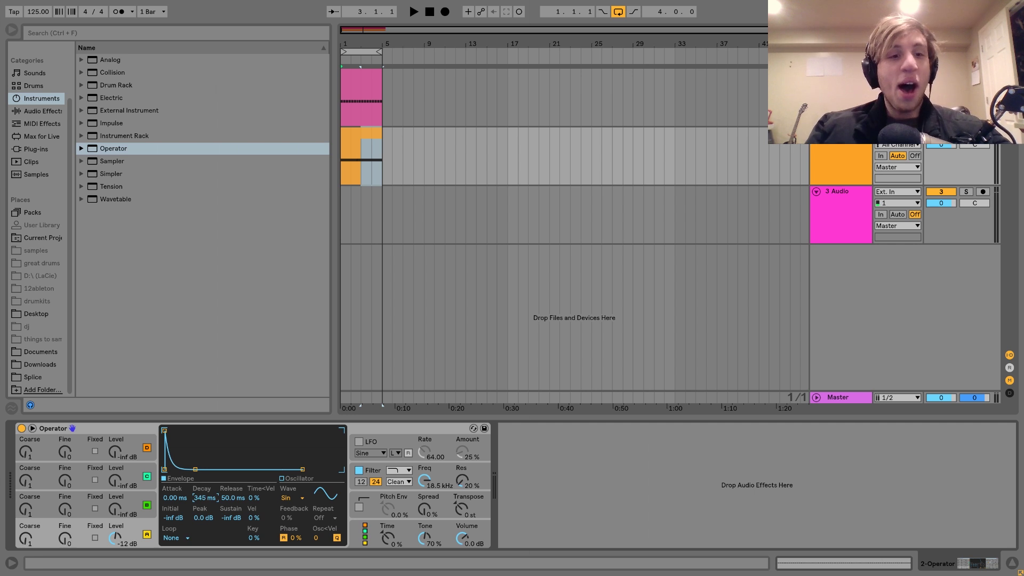
{"action": "left_click", "coordinate": [288, 498]}
{"action": "left_click", "coordinate": [307, 477]}
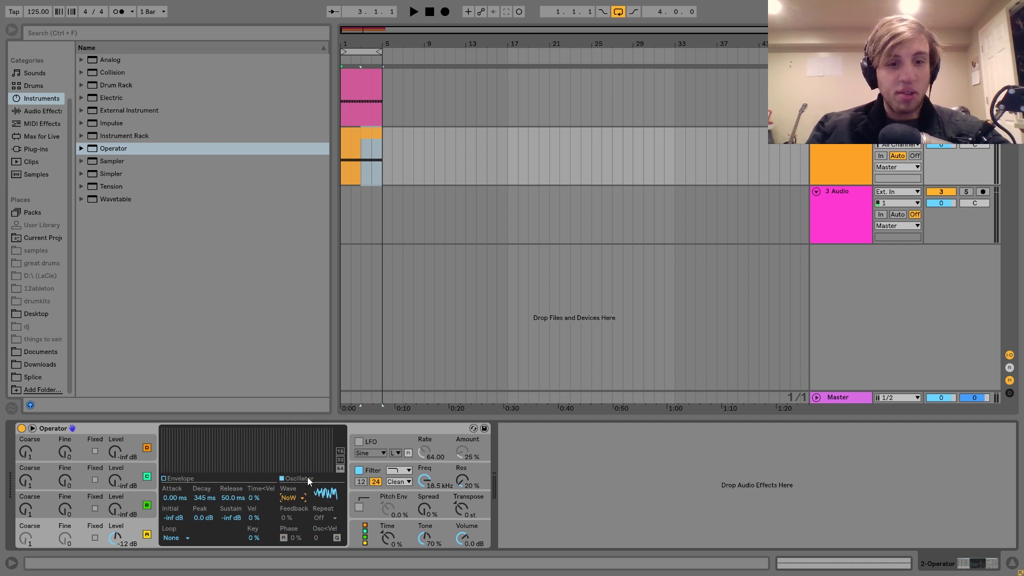
{"action": "key", "text": "space"}
{"action": "left_click_drag", "start_coordinate": [204, 499], "coordinate": [204, 525]}
{"action": "left_click_drag", "start_coordinate": [941, 146], "coordinate": [941, 178]}
{"action": "key", "text": "space"}
- Change the filter type of the noise Operator and lower its filter frequency to 5.44 kHz during playback
{"action": "left_click", "coordinate": [385, 470]}
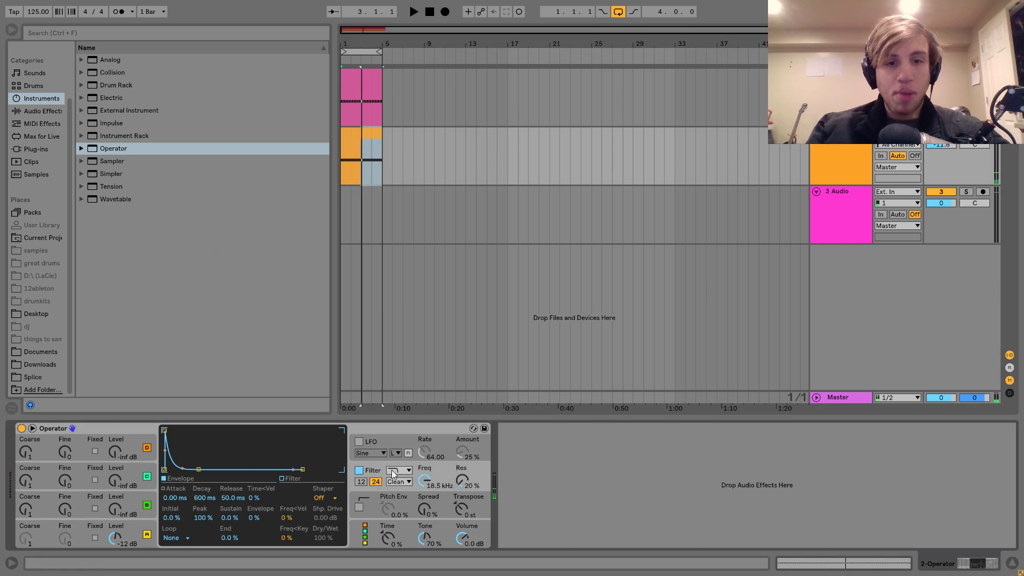
{"action": "left_click", "coordinate": [396, 471]}
{"action": "left_click", "coordinate": [399, 497]}
{"action": "key", "text": "space"}
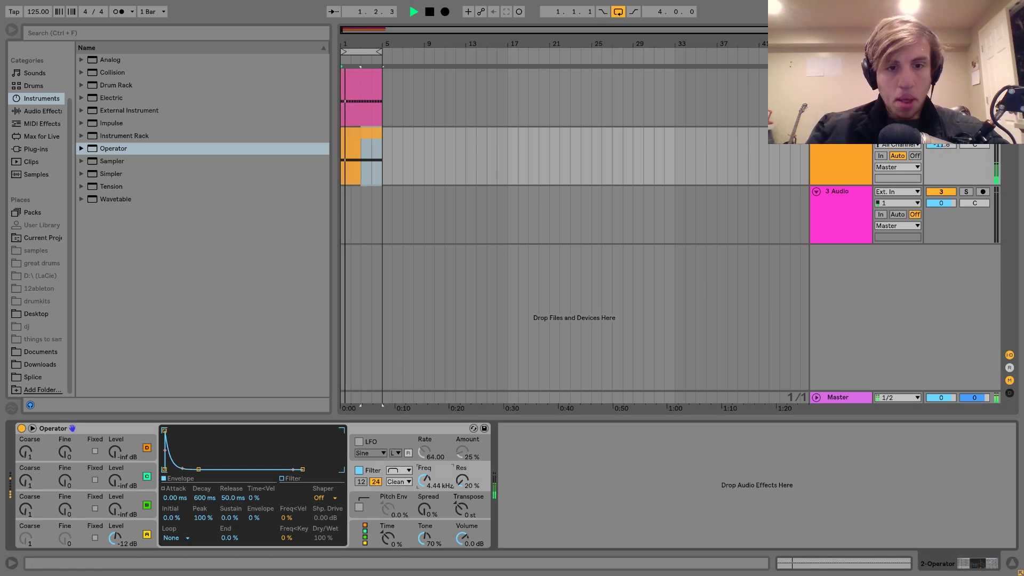
{"action": "left_click_drag", "start_coordinate": [425, 482], "coordinate": [425, 507]}
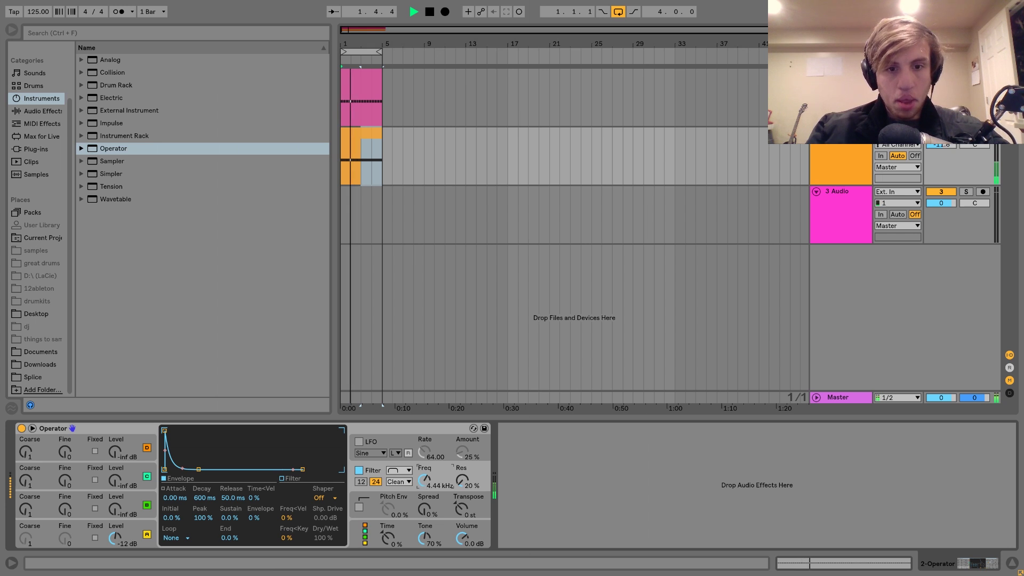
- Set oscillator A's Decay to 267 ms and the noise track's volume to -10.9 dB
{"action": "left_click", "coordinate": [154, 528]}
{"action": "left_click_drag", "start_coordinate": [205, 497], "coordinate": [205, 507]}
{"action": "left_click_drag", "start_coordinate": [945, 148], "coordinate": [946, 152]}
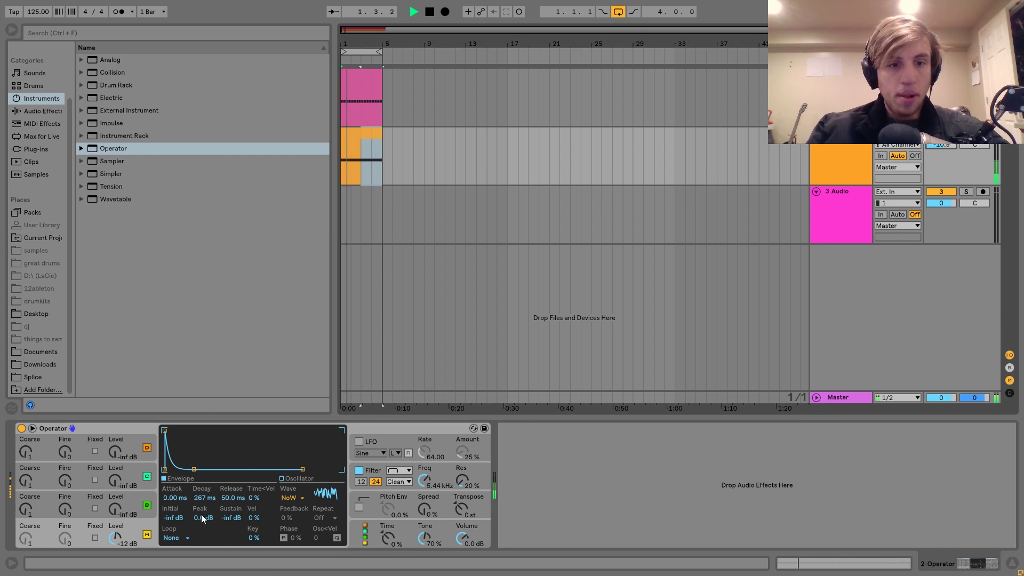
- Adjust the noise Operator's filter frequency to 5.73 kHz while listening to the loop
{"action": "left_click", "coordinate": [375, 469]}
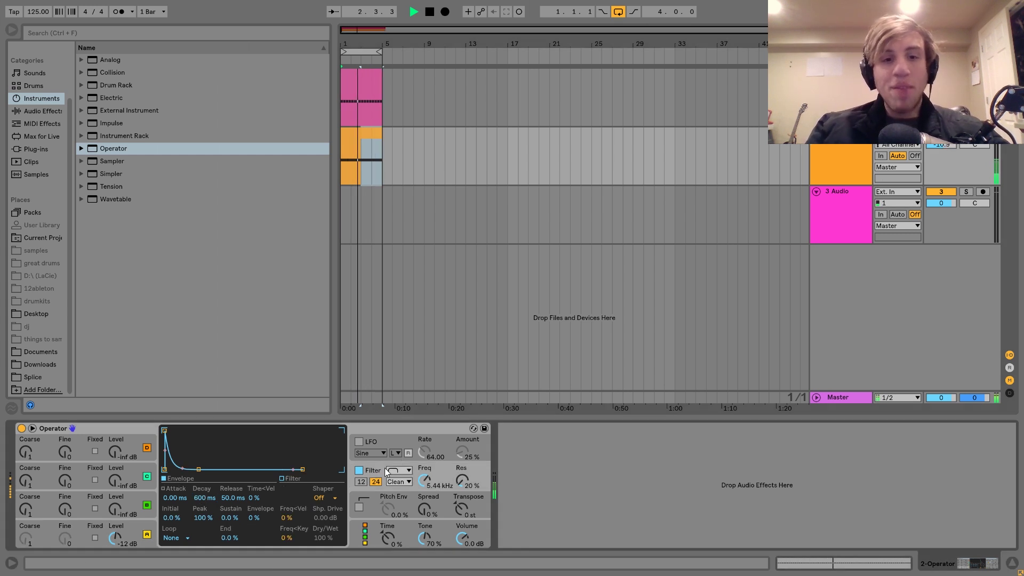
{"action": "left_click_drag", "start_coordinate": [424, 482], "coordinate": [426, 479]}
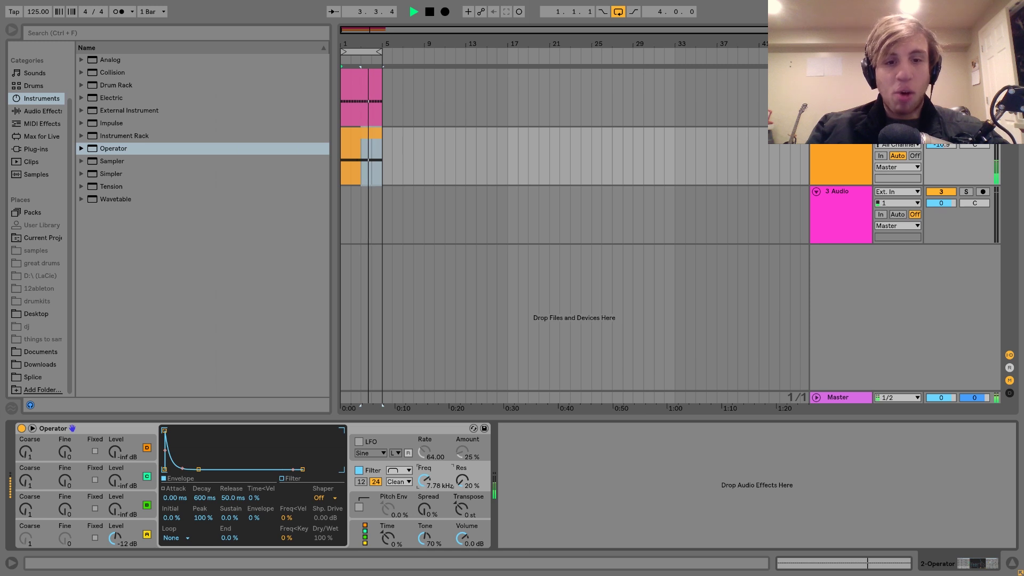
{"action": "key", "text": "space"}
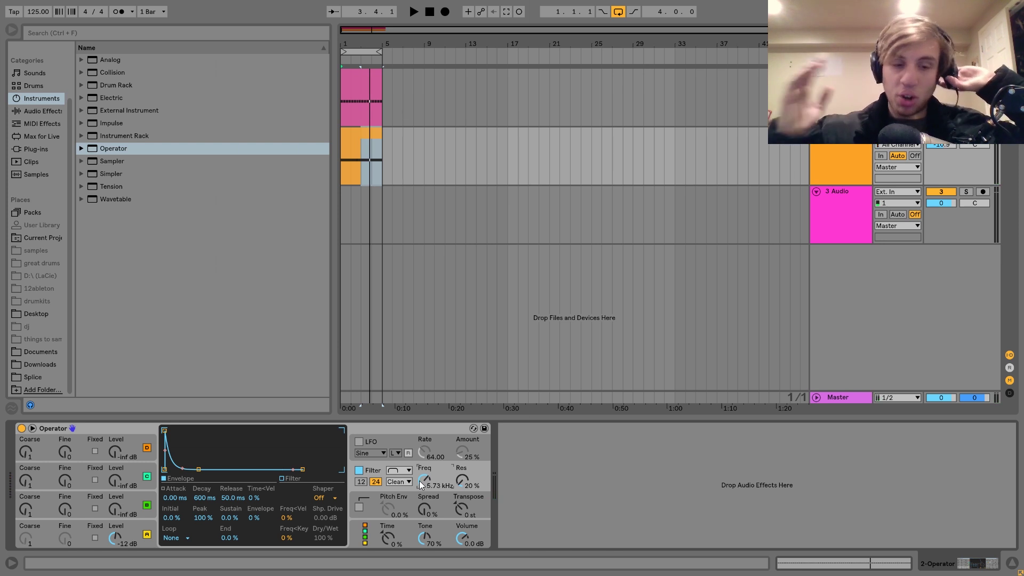
- Play the loop and shorten oscillator A's Decay to 146 ms
{"action": "key", "text": "space"}
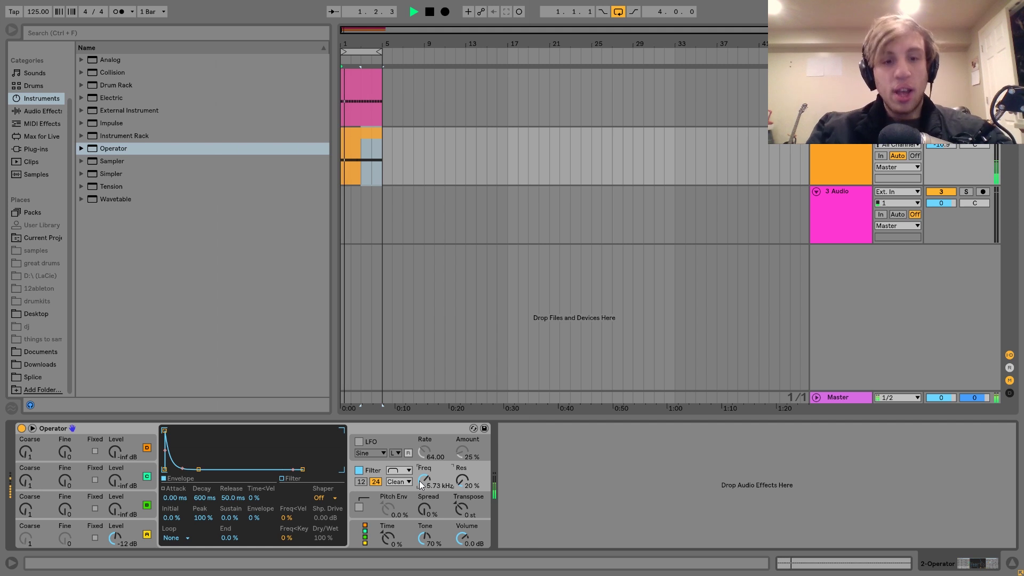
{"action": "left_click", "coordinate": [140, 528]}
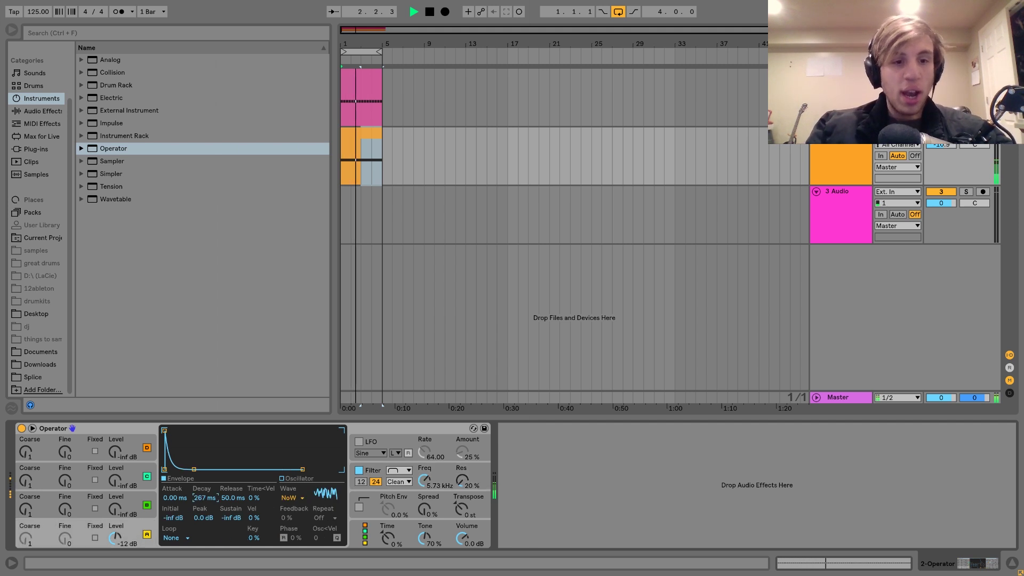
{"action": "left_click_drag", "start_coordinate": [205, 499], "coordinate": [205, 511]}
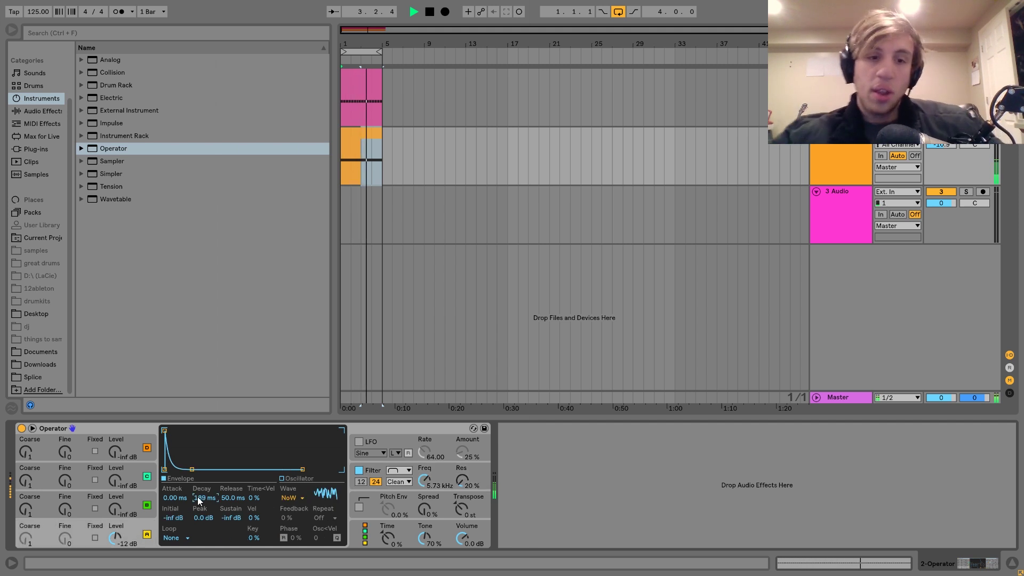
{"action": "left_click_drag", "start_coordinate": [198, 501], "coordinate": [198, 503]}
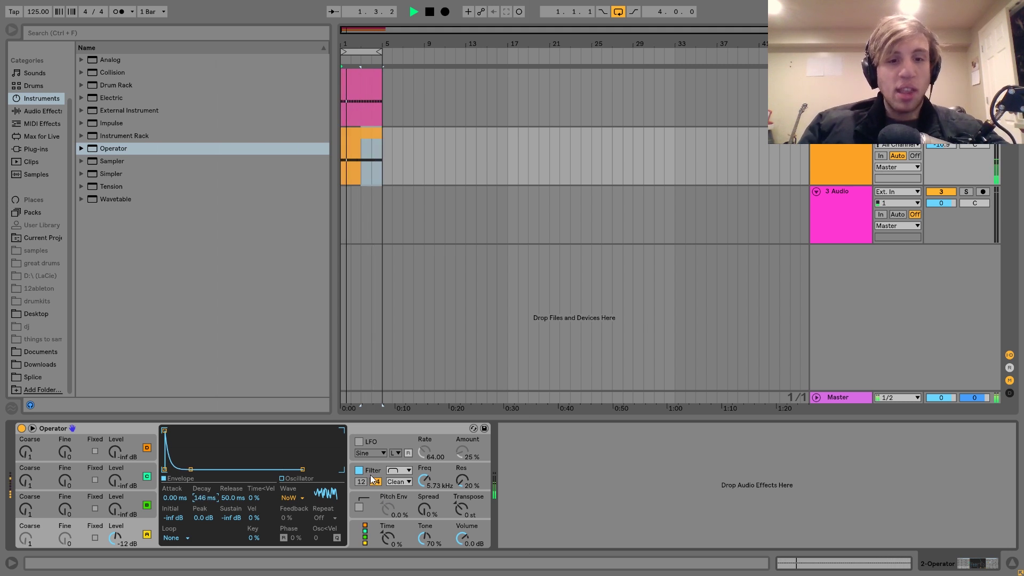
- Set the filter frequency to 6.34 kHz and the noise track's volume to -8.5 dB, trying the 12 slope but keeping 24
{"action": "left_click_drag", "start_coordinate": [425, 481], "coordinate": [424, 478]}
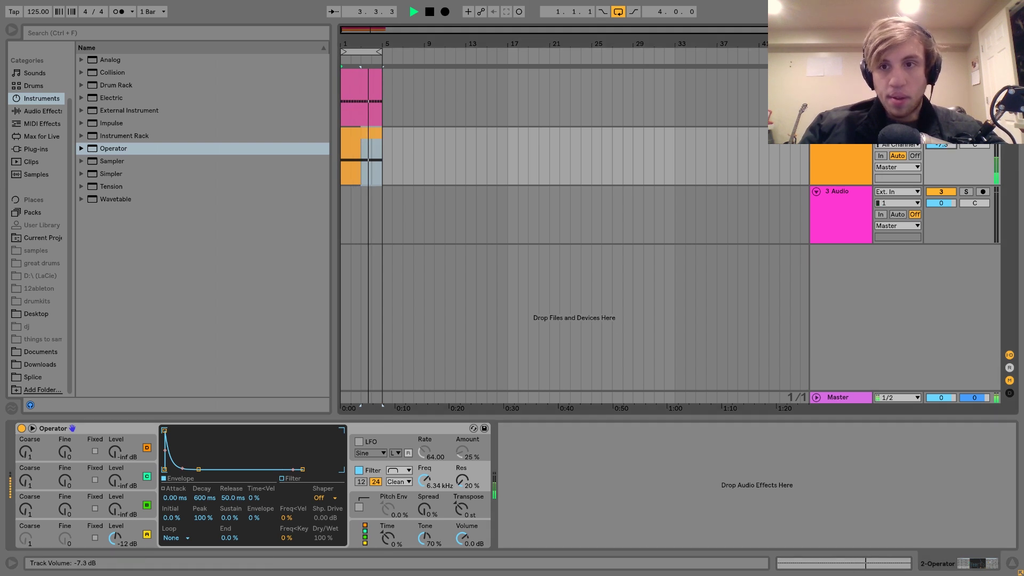
{"action": "left_click", "coordinate": [362, 482]}
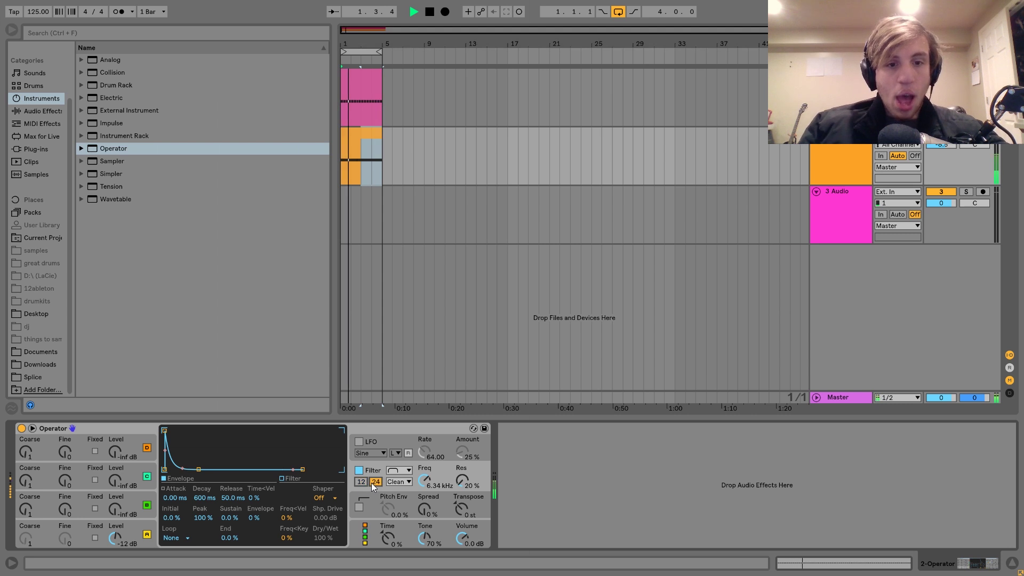
{"action": "left_click", "coordinate": [371, 482]}
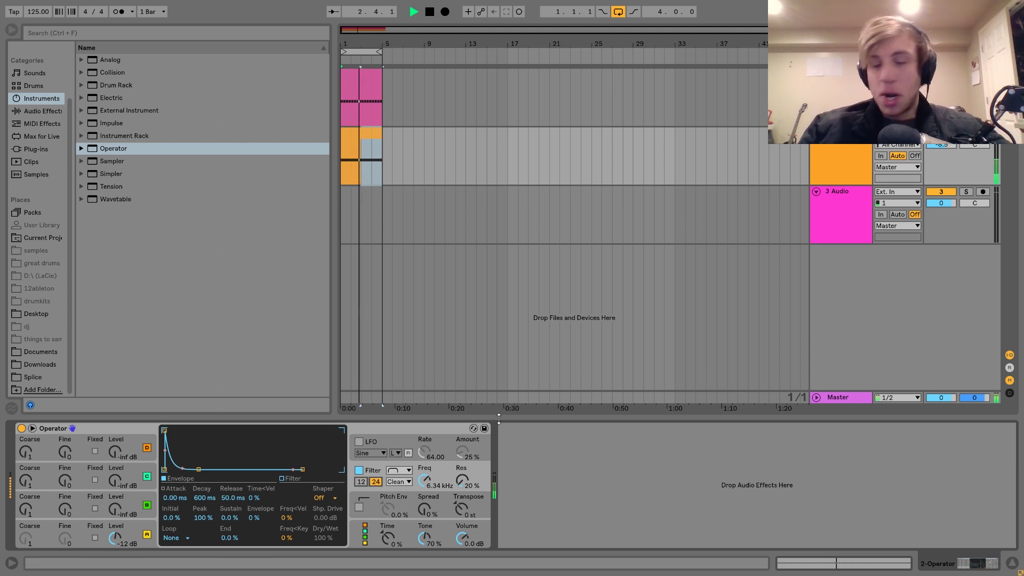
- Stop playback, insert another MIDI track below the noise track and load a default Operator on it
{"action": "left_click", "coordinate": [822, 150]}
{"action": "key", "text": "space"}
{"action": "key", "text": "ctrl+shift+t"}
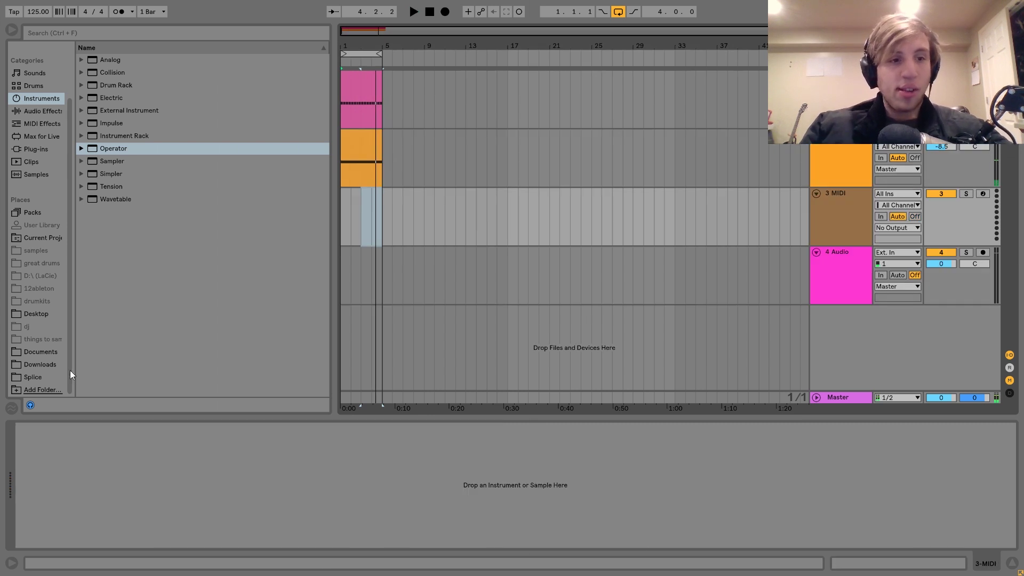
{"action": "left_click", "coordinate": [42, 315]}
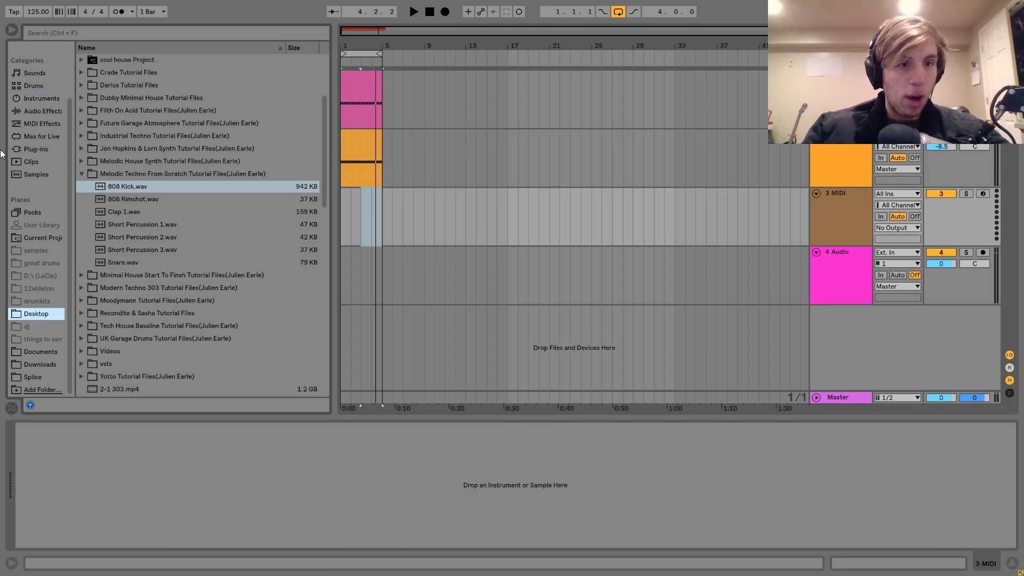
{"action": "left_click", "coordinate": [44, 99]}
{"action": "double_click", "coordinate": [103, 148]}
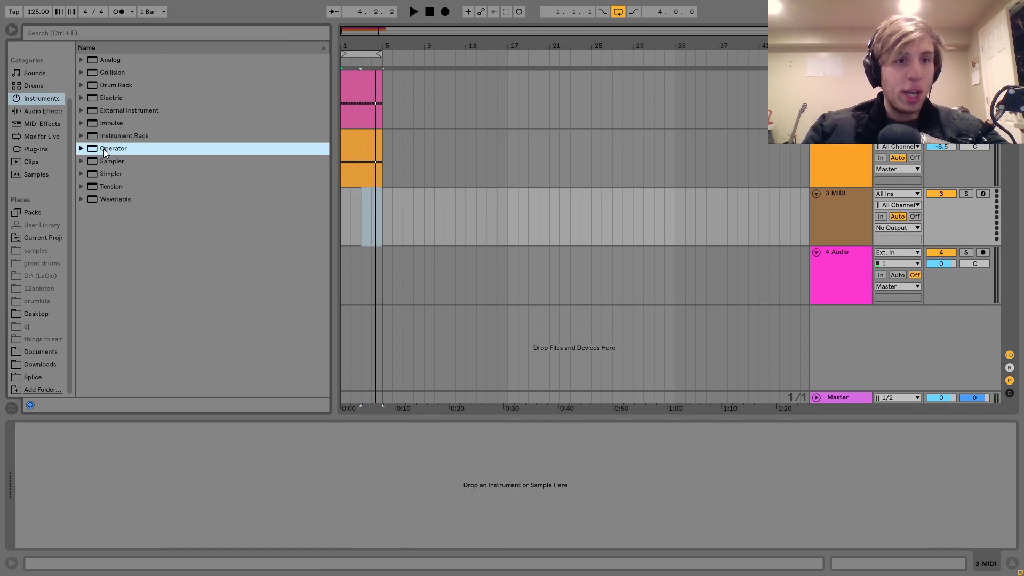
- Create a four-bar MIDI clip on the new Operator track and add a D3 eighth note at 1.1.3
{"action": "left_click_drag", "start_coordinate": [385, 227], "coordinate": [315, 210]}
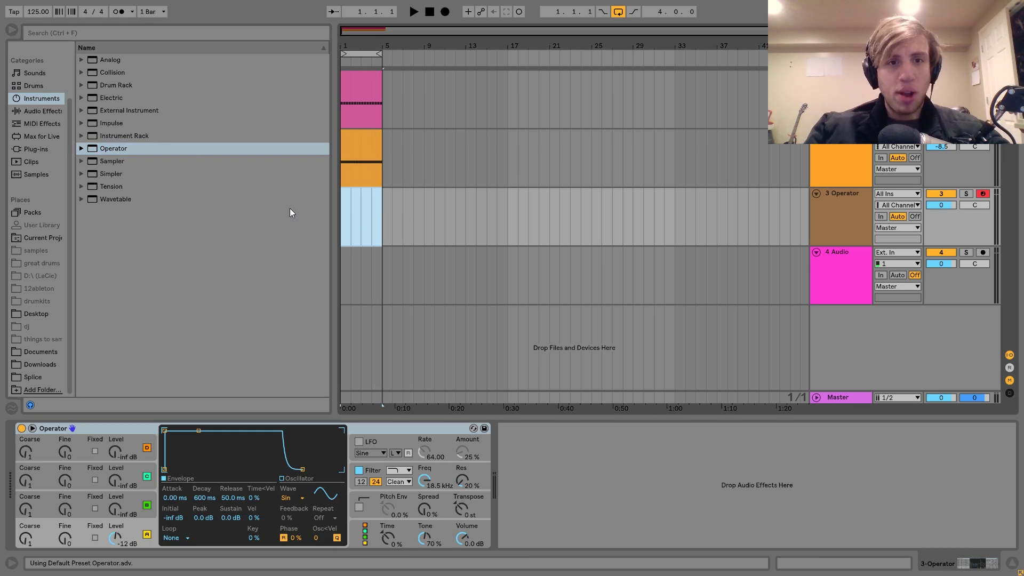
{"action": "key", "text": "ctrl+shift+m"}
{"action": "double_click", "coordinate": [228, 345]}
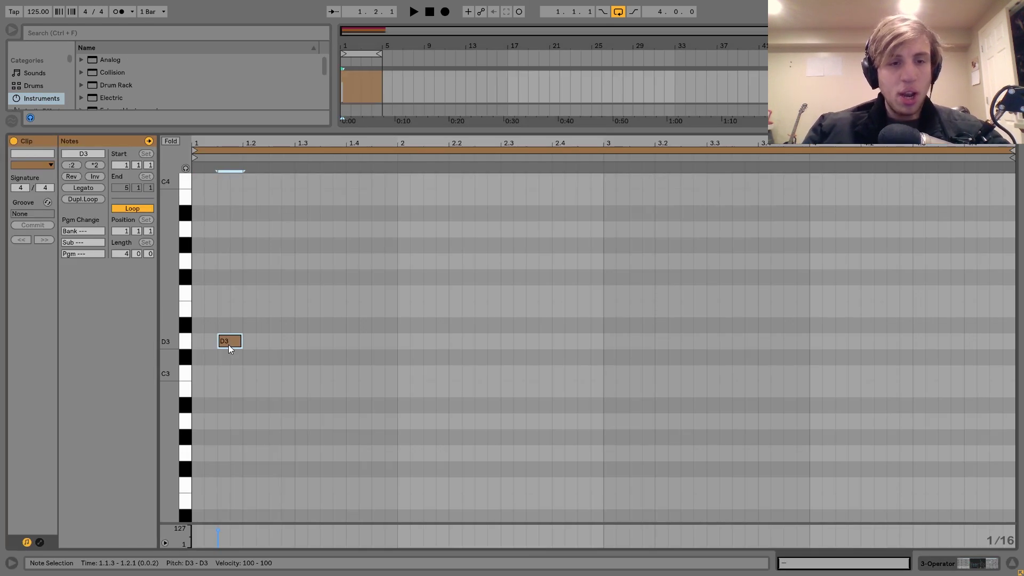
- Duplicate the D3 note so that it falls on every offbeat across all four bars of the clip
{"action": "left_click_drag", "start_coordinate": [233, 320], "coordinate": [188, 366]}
{"action": "key", "text": "ctrl+d"}
{"action": "key", "text": "ctrl+d"}
{"action": "key", "text": "ctrl+d"}
{"action": "key", "text": "ctrl+d"}
{"action": "key", "text": "ctrl+d"}
{"action": "key", "text": "ctrl+d"}
{"action": "key", "text": "ctrl+d"}
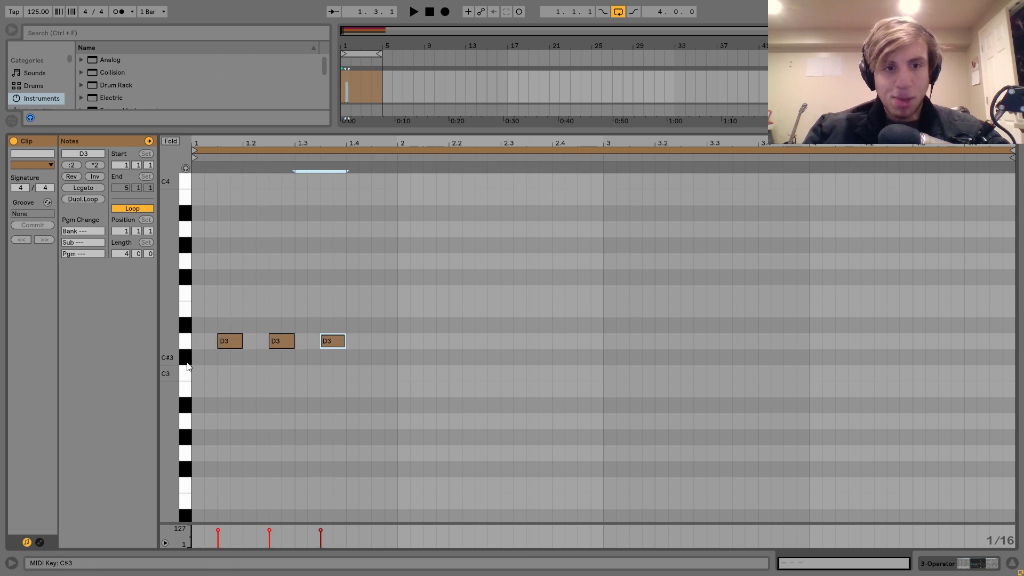
{"action": "key", "text": "ctrl+a"}
{"action": "key", "text": "ctrl+d"}
{"action": "key", "text": "Right"}
{"action": "key", "text": "ctrl+a"}
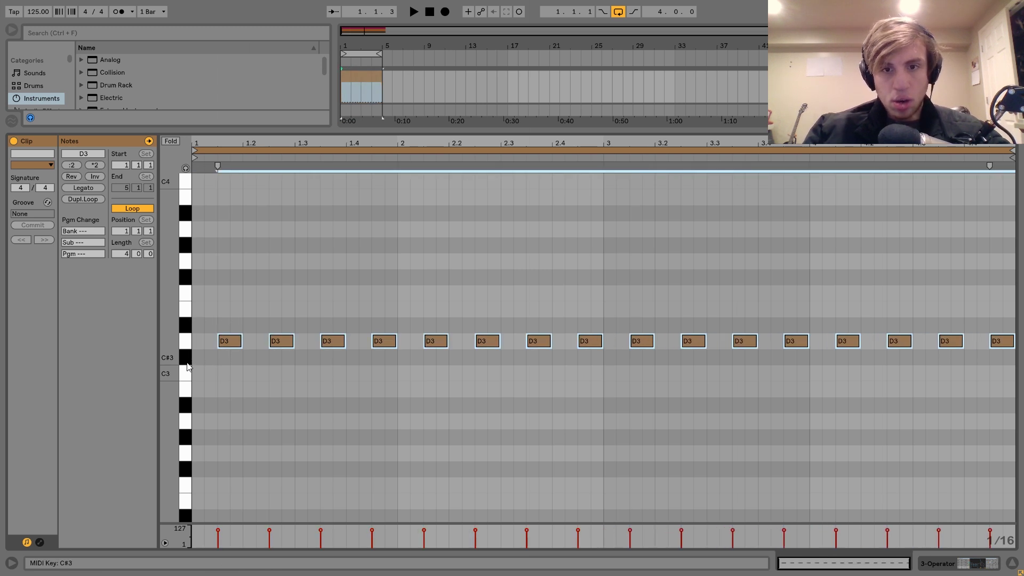
{"action": "key", "text": "ctrl+d"}
{"action": "key", "text": "ctrl+z"}
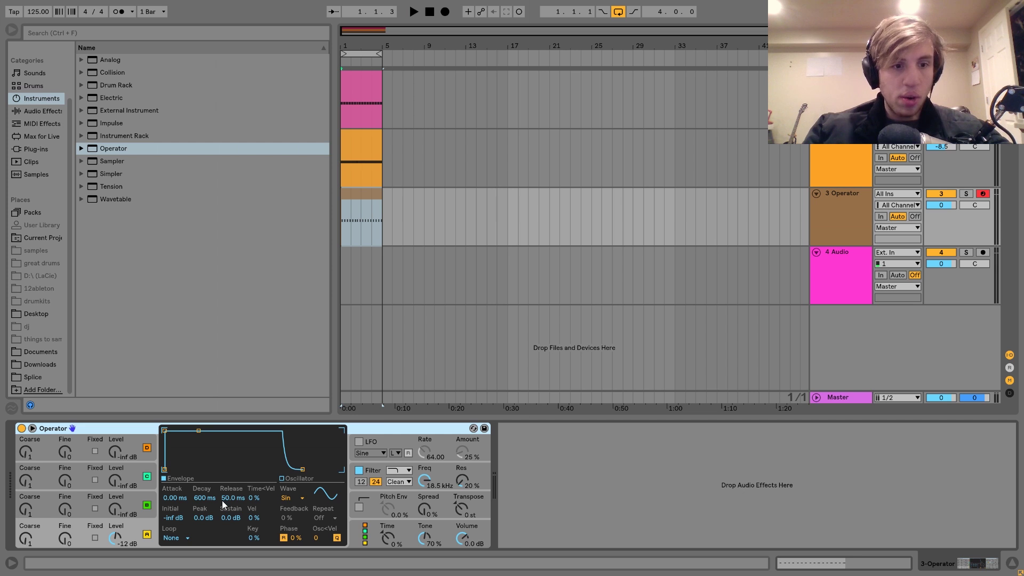
- Start playback, set the offbeat Operator's envelope sustain to -inf dB and switch oscillator A's waveform to white noise
{"action": "key", "text": "space"}
{"action": "left_click_drag", "start_coordinate": [229, 517], "coordinate": [230, 571]}
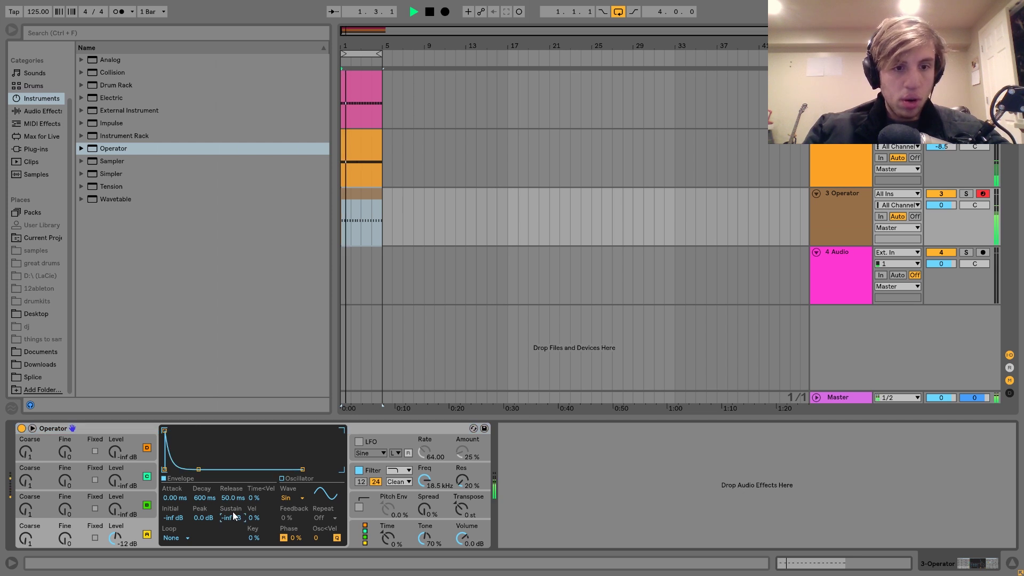
{"action": "left_click", "coordinate": [304, 499]}
{"action": "left_click", "coordinate": [304, 478]}
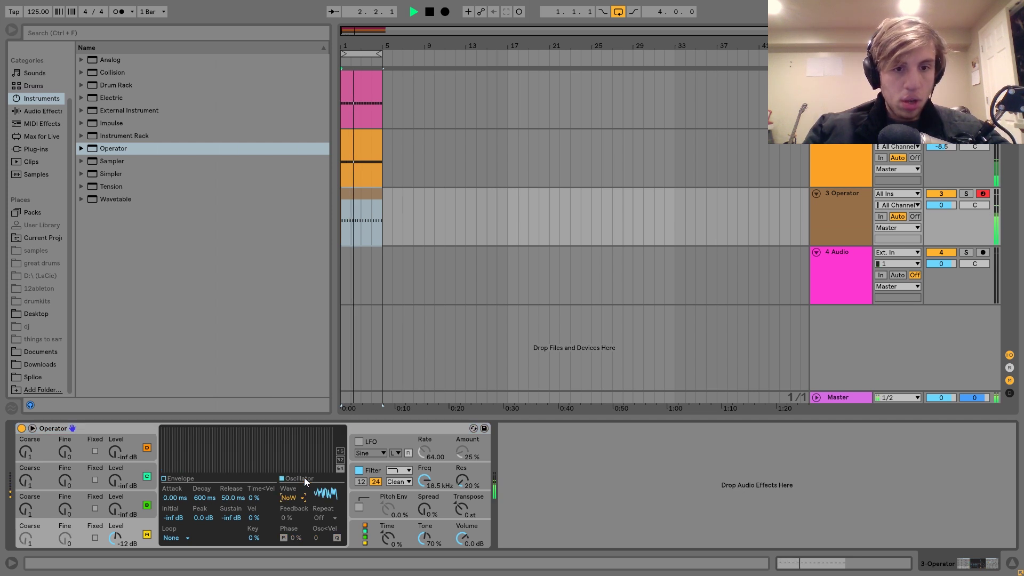
- Change the offbeat Operator's filter type, lower its filter frequency to 5.17 kHz and set the track volume to -2.5 dB
{"action": "left_click", "coordinate": [405, 470]}
{"action": "left_click", "coordinate": [407, 499]}
{"action": "left_click_drag", "start_coordinate": [425, 481], "coordinate": [425, 496]}
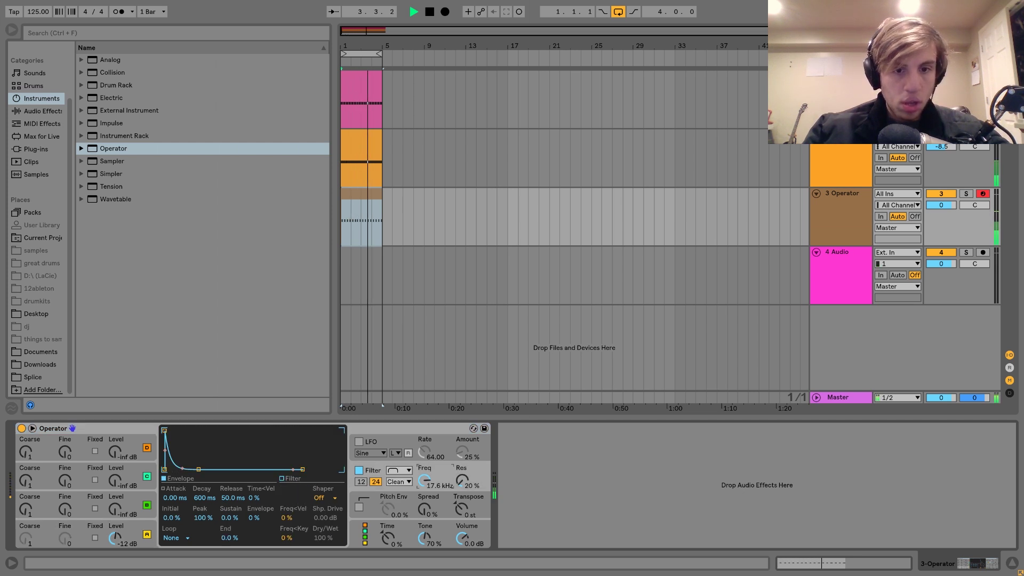
{"action": "left_click_drag", "start_coordinate": [942, 206], "coordinate": [942, 214]}
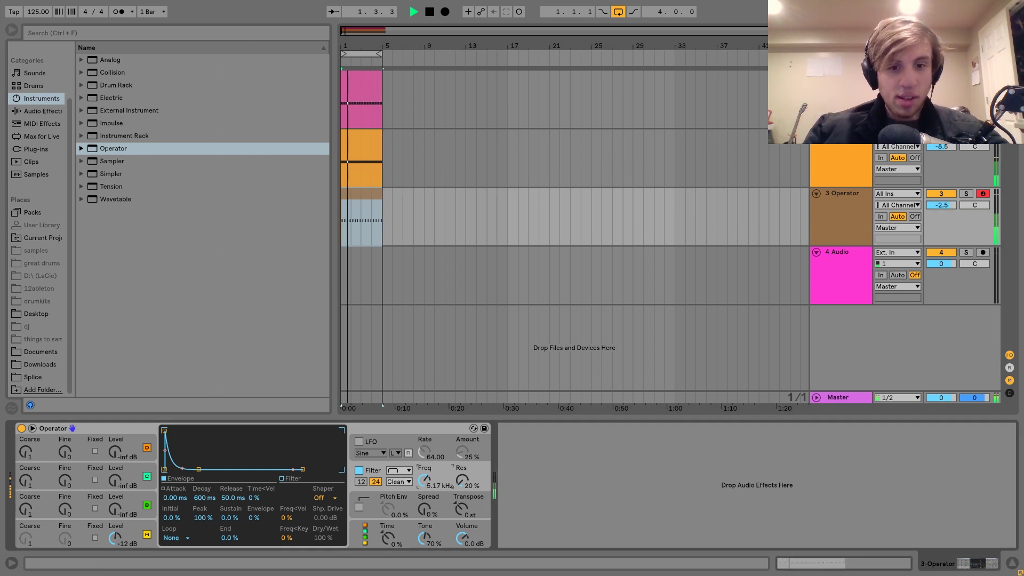
- Set the offbeat Operator's filter frequency to 6.34 kHz and its envelope decay to 816 ms
{"action": "left_click", "coordinate": [141, 528]}
{"action": "left_click", "coordinate": [421, 475]}
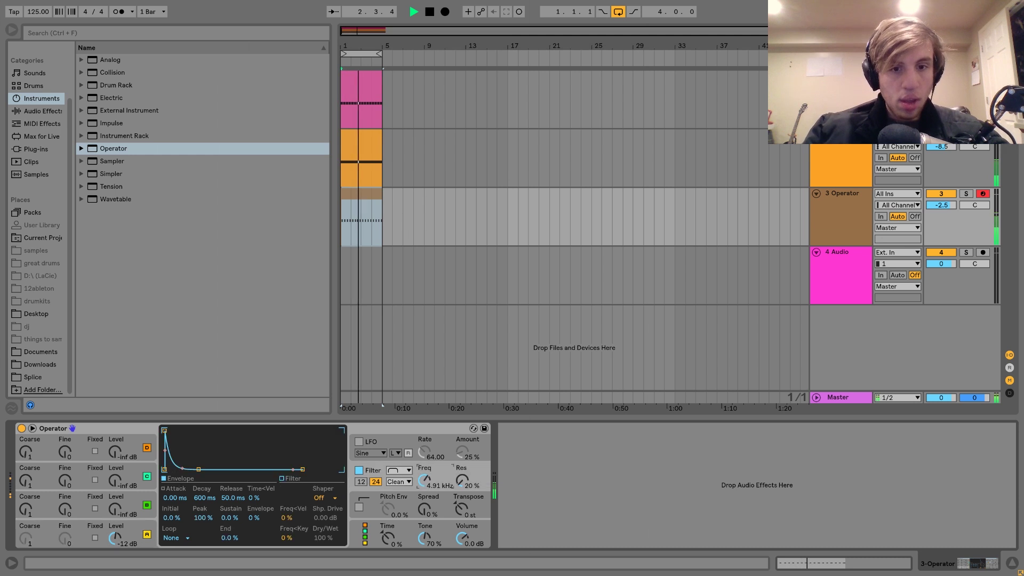
{"action": "left_click_drag", "start_coordinate": [205, 498], "coordinate": [206, 493]}
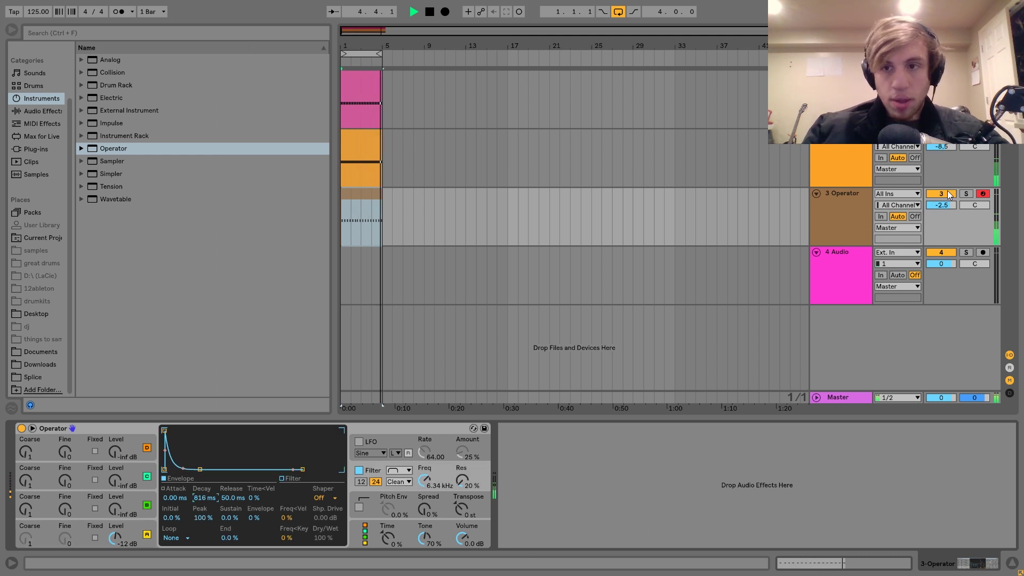
- Set the first noise track's volume to -6.1 dB and play back the loop to check the balance
{"action": "mouse_move", "coordinate": [942, 146]}
{"action": "left_mouse_down"}
{"action": "mouse_move", "coordinate": [941, 137]}
{"action": "mouse_move", "coordinate": [934, 148]}
{"action": "left_mouse_up"}
{"action": "left_click", "coordinate": [849, 158]}
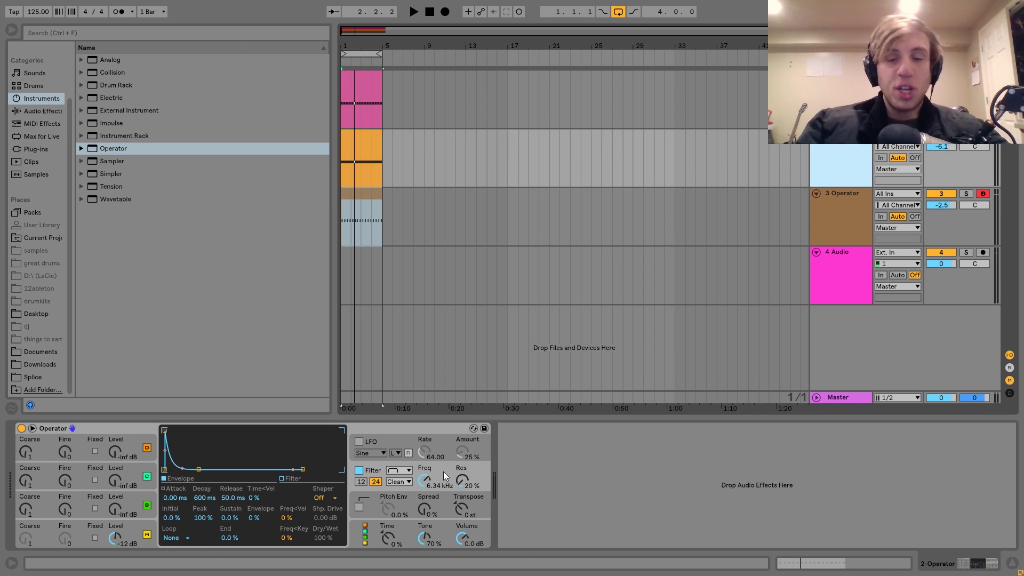
{"action": "key", "text": "space"}
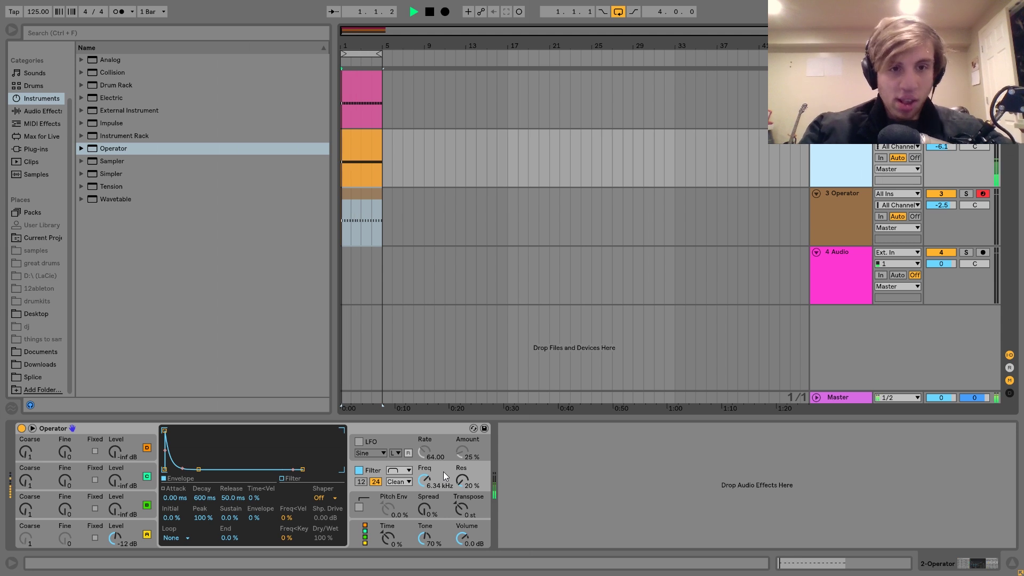
{"action": "key", "text": "space"}
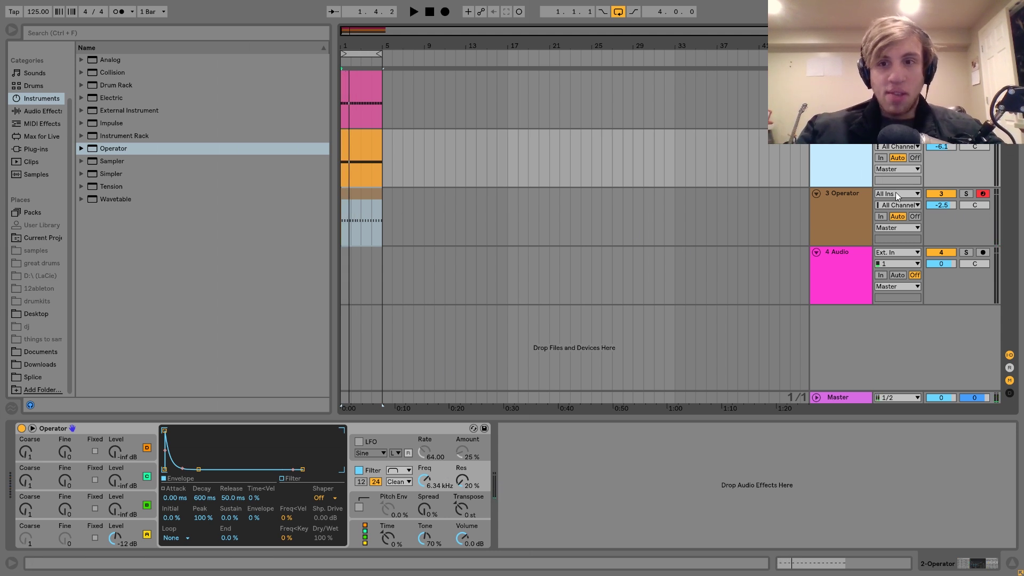
{"action": "key", "text": "space"}
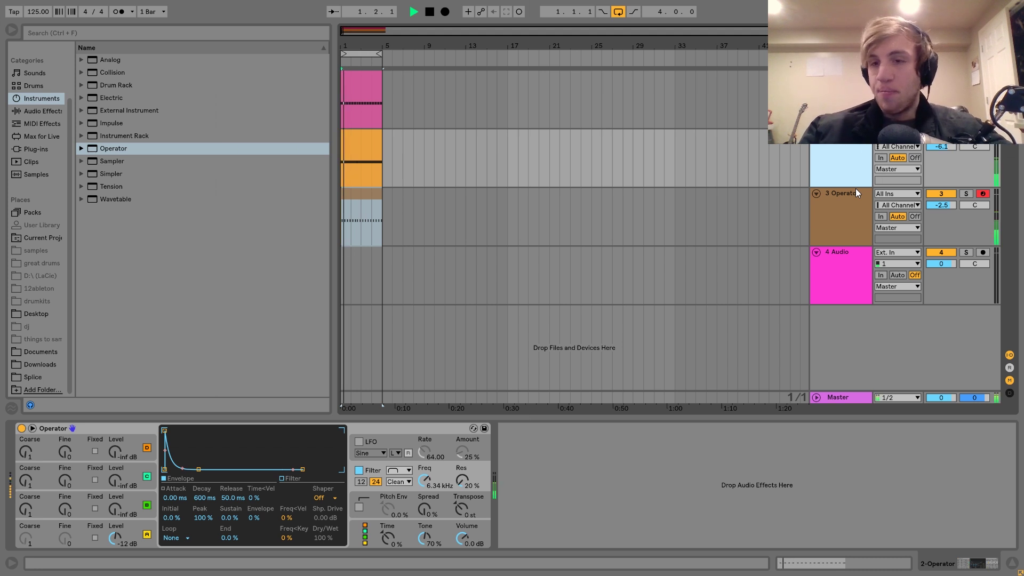
- Add a Ping Pong Delay to the offbeat Operator track and set its Dry/Wet to 24 %
{"action": "left_click", "coordinate": [850, 194]}
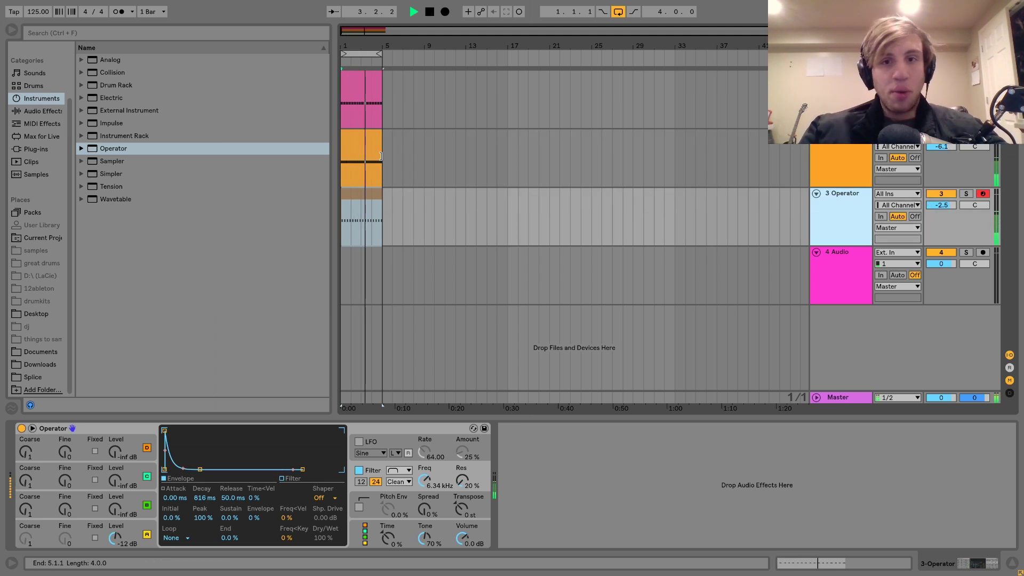
{"action": "key", "text": "space"}
{"action": "left_click", "coordinate": [43, 111]}
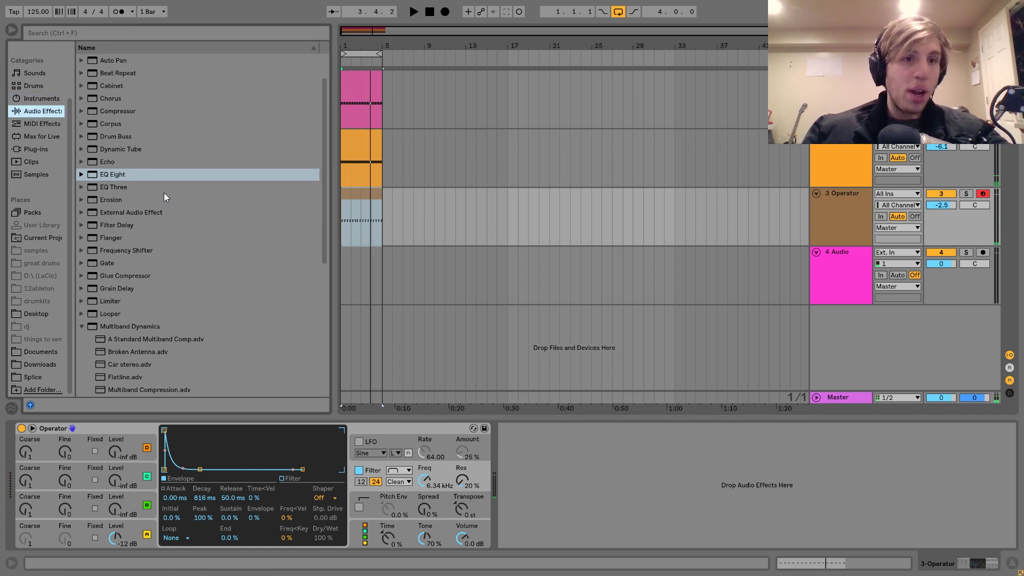
{"action": "left_click", "coordinate": [164, 191]}
{"action": "scroll", "coordinate": [164, 196], "scroll_direction": "down", "scroll_amount": 6}
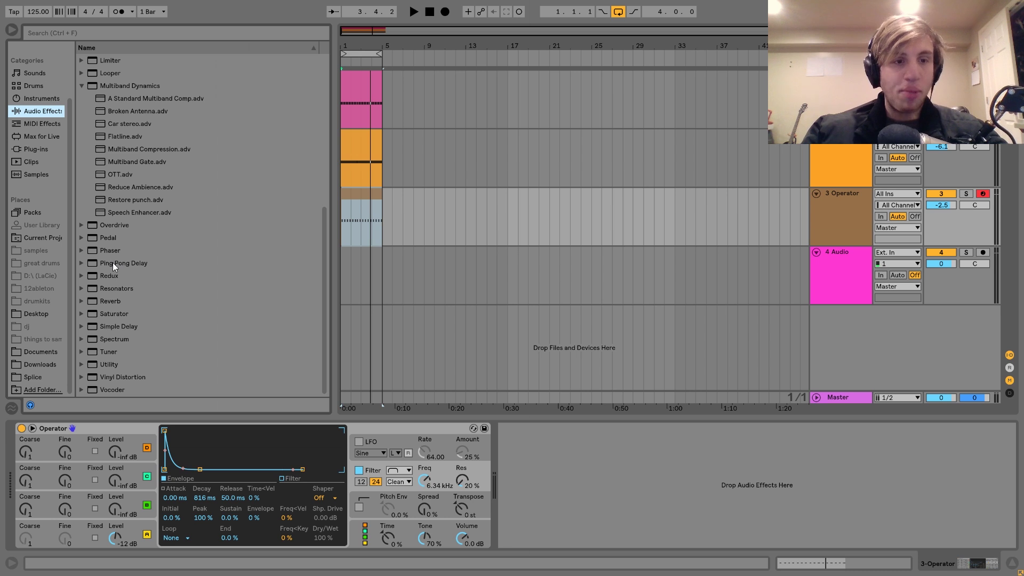
{"action": "double_click", "coordinate": [114, 263]}
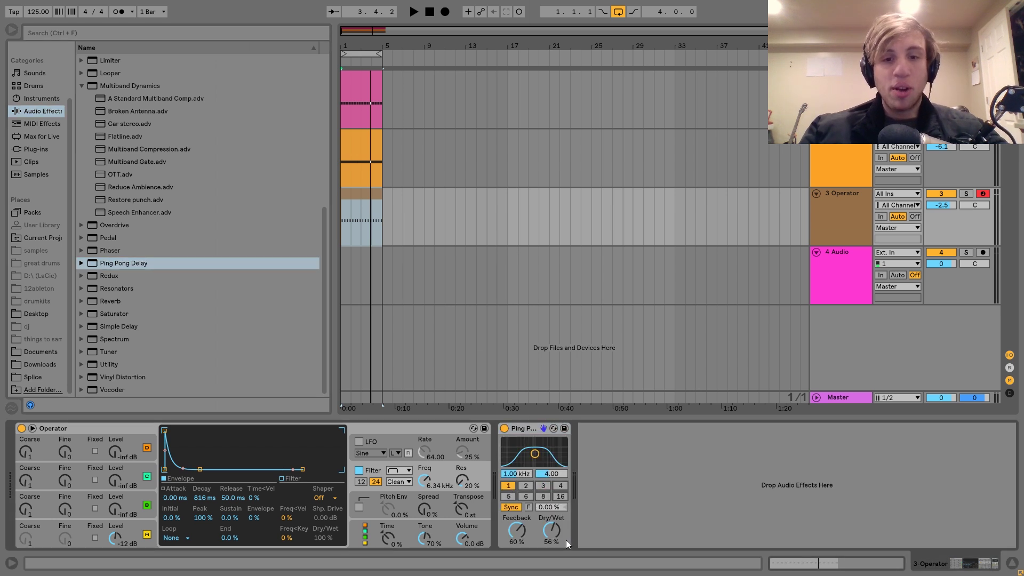
{"action": "key", "text": "space"}
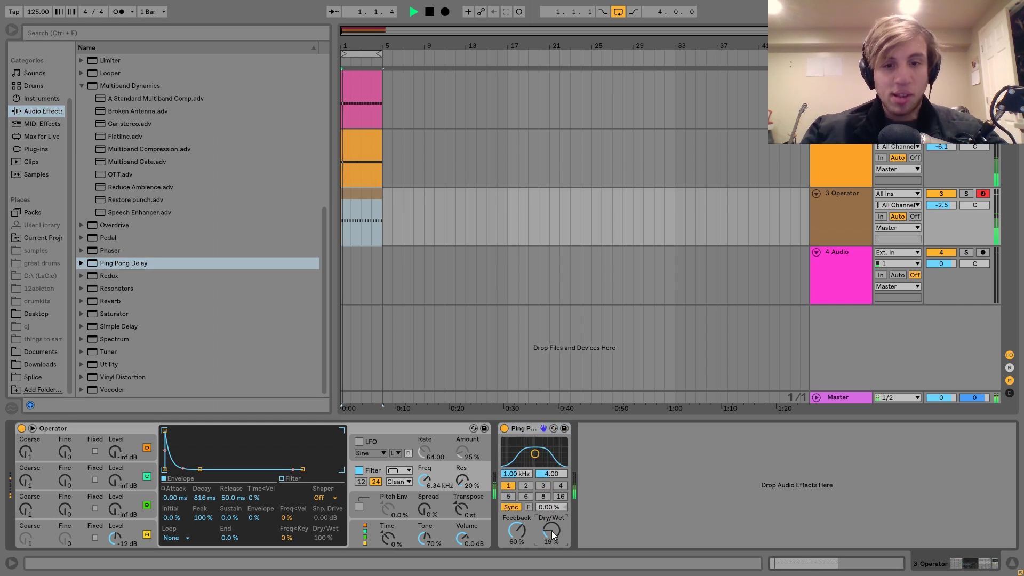
{"action": "left_click_drag", "start_coordinate": [553, 535], "coordinate": [554, 531]}
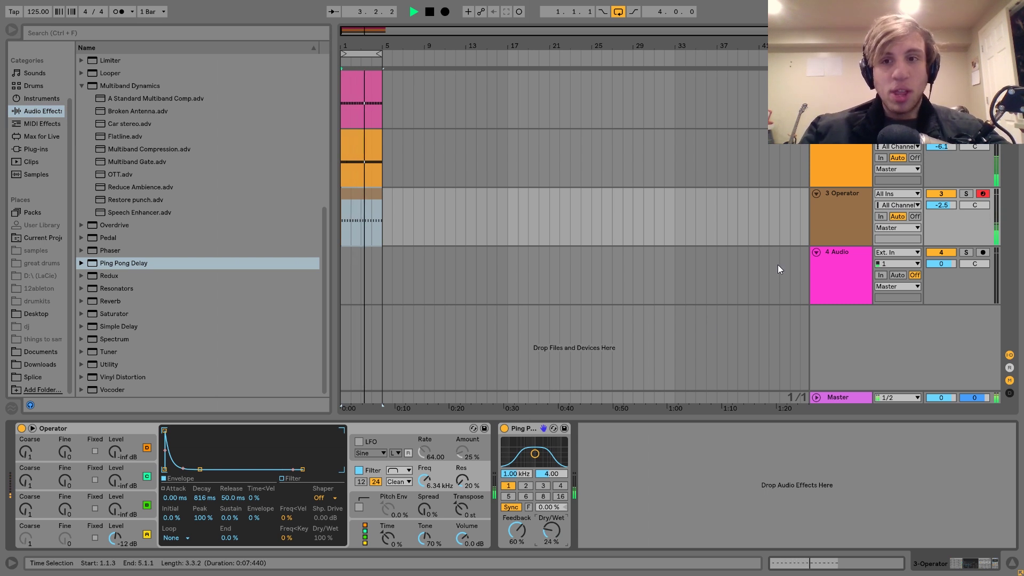
- Copy the Ping Pong Delay from the offbeat Operator track onto the first noise Operator track and play the loop
{"action": "left_click", "coordinate": [845, 181]}
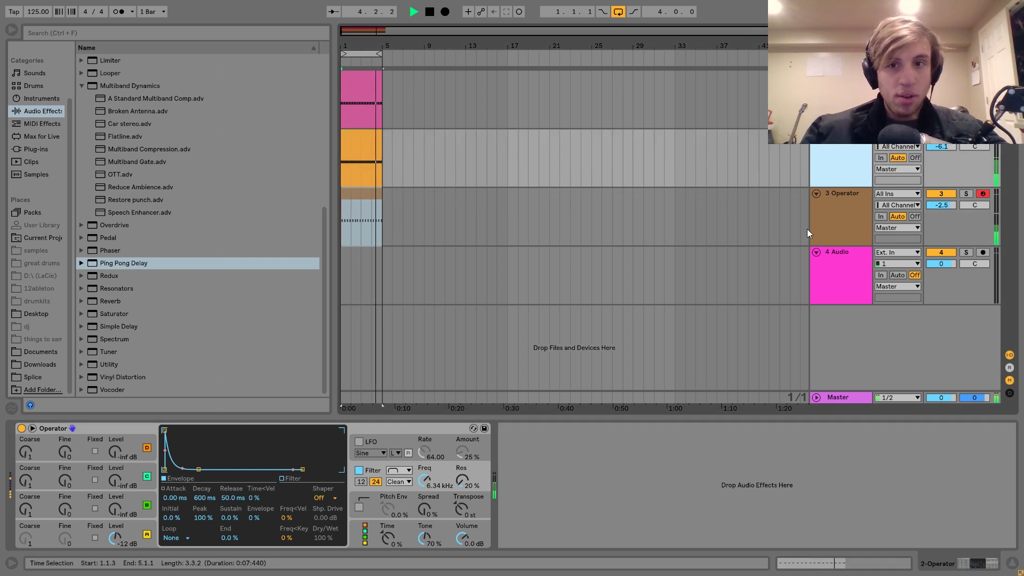
{"action": "left_click", "coordinate": [836, 221]}
{"action": "left_click", "coordinate": [529, 430]}
{"action": "key", "text": "space"}
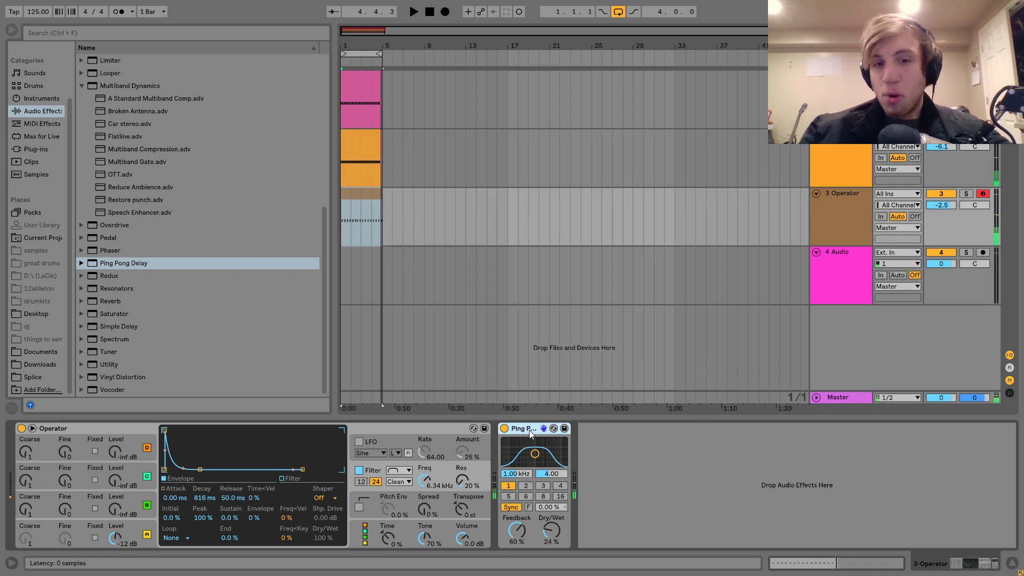
{"action": "left_click", "coordinate": [386, 155]}
{"action": "key", "text": "space"}
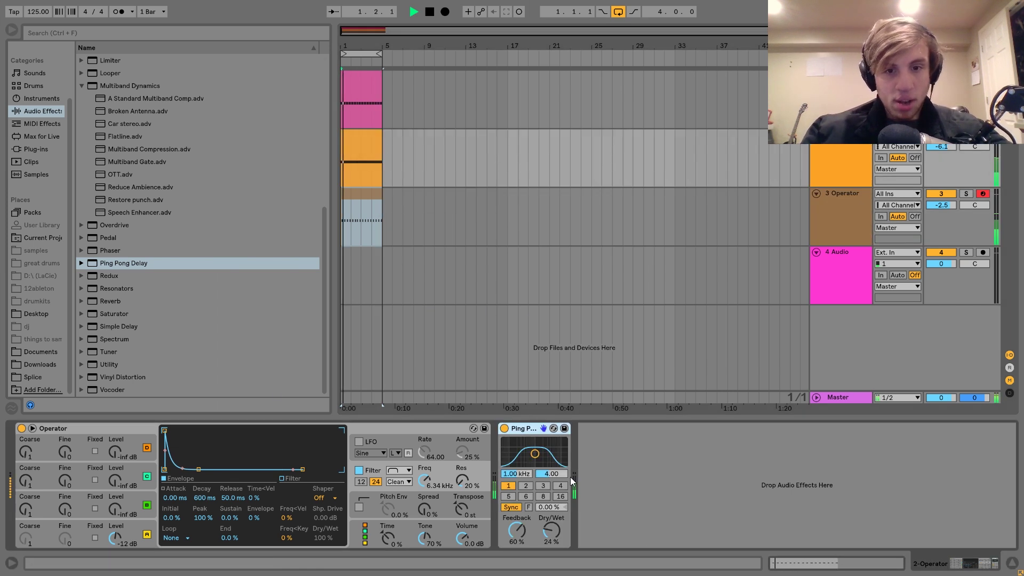
- Set the copied Ping Pong Delay's beat division to 2 and its Dry/Wet to 26 %
{"action": "left_click", "coordinate": [521, 487]}
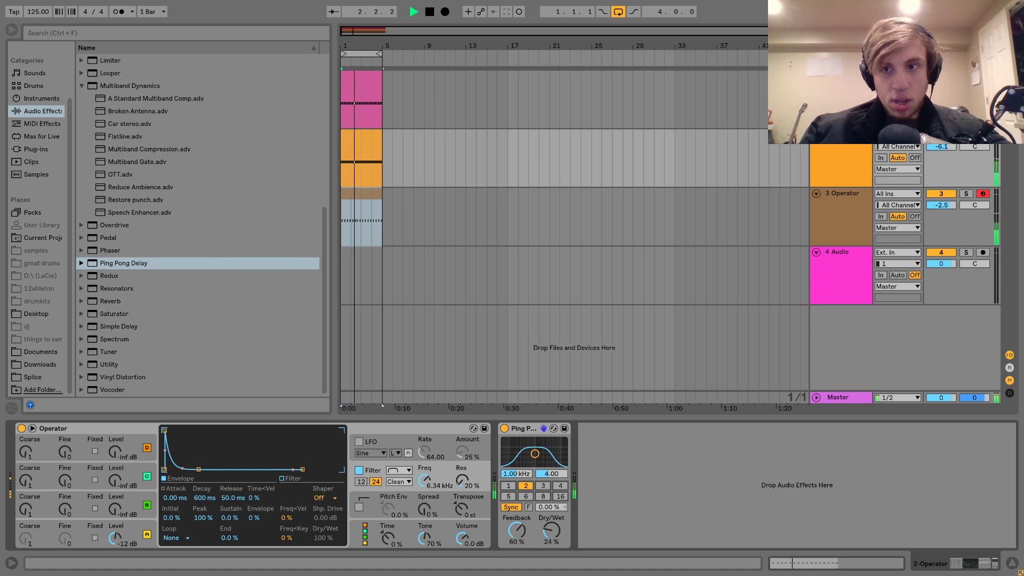
{"action": "key", "text": "space"}
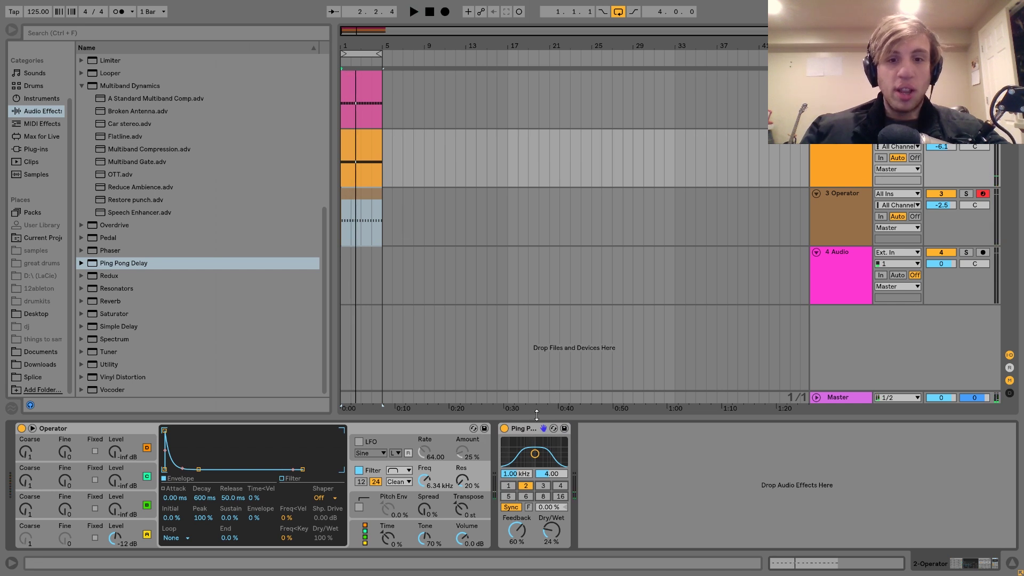
{"action": "key", "text": "space"}
{"action": "left_click_drag", "start_coordinate": [549, 529], "coordinate": [549, 527]}
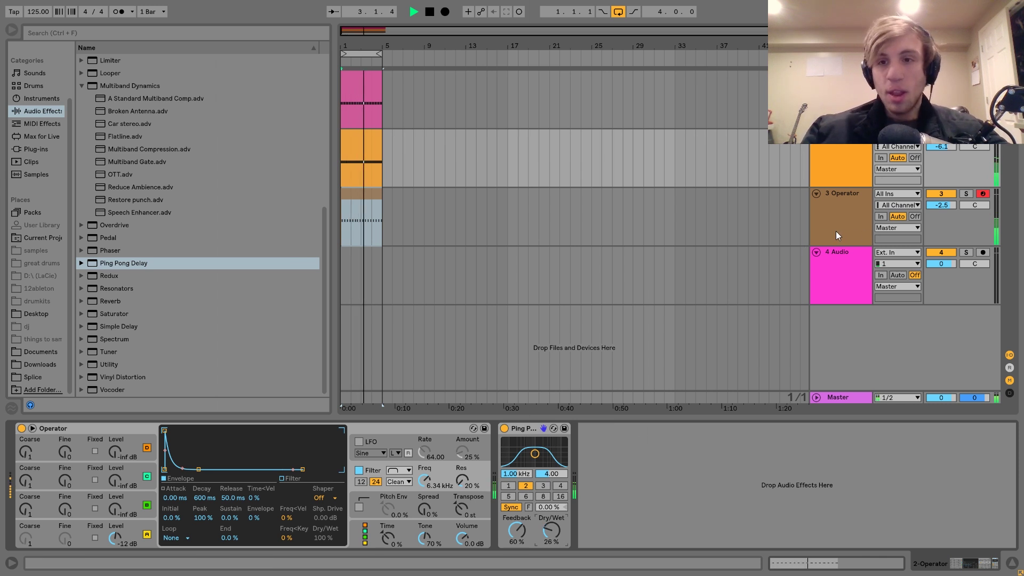
{"action": "key", "text": "space"}
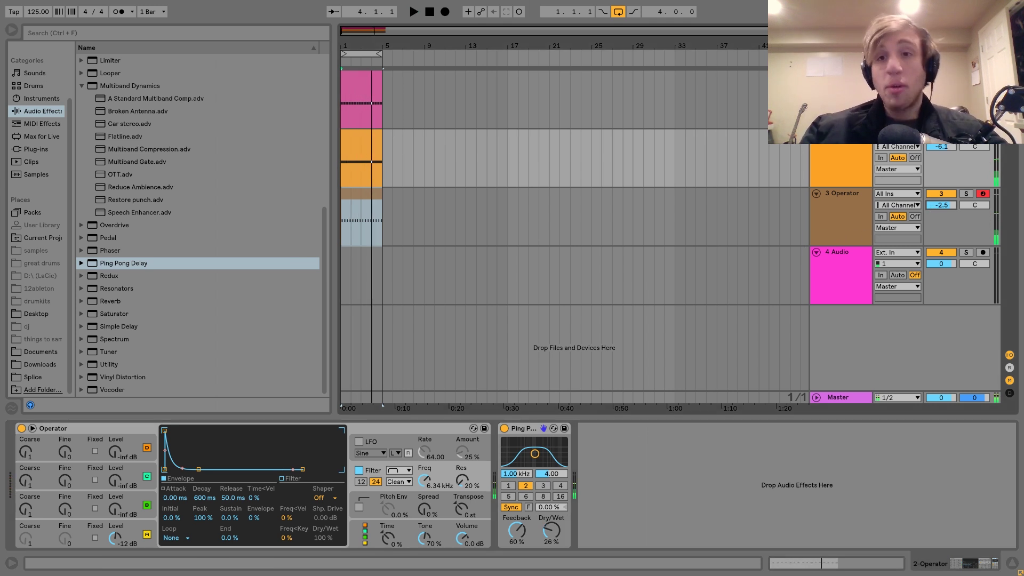
- Lower all four track volumes together in the mixer, bringing the Operator tracks to -7.4 and -3.8 dB, and reset the master peak level
{"action": "key", "text": "space"}
{"action": "key", "text": "Tab"}
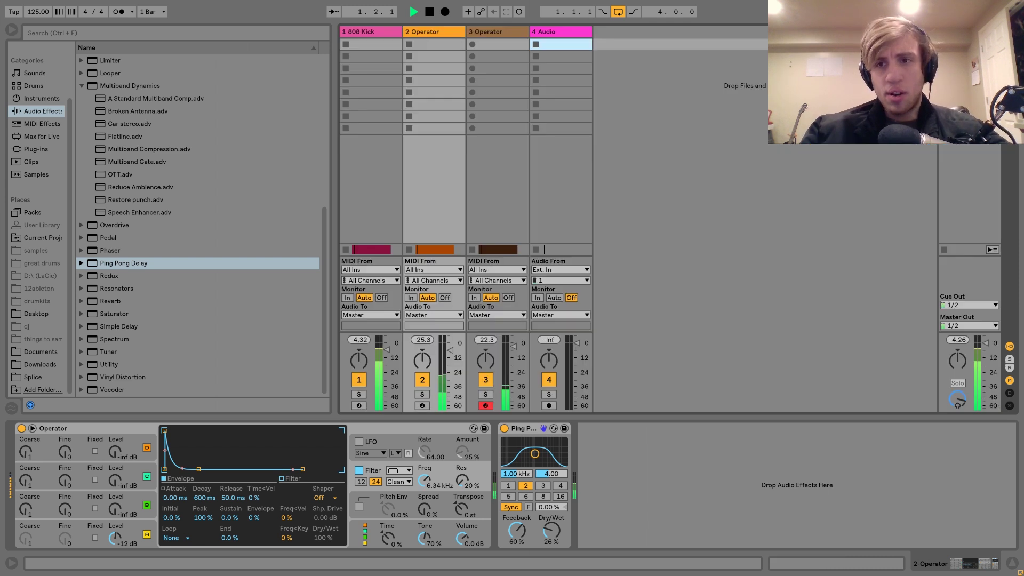
{"action": "left_click", "coordinate": [560, 31]}
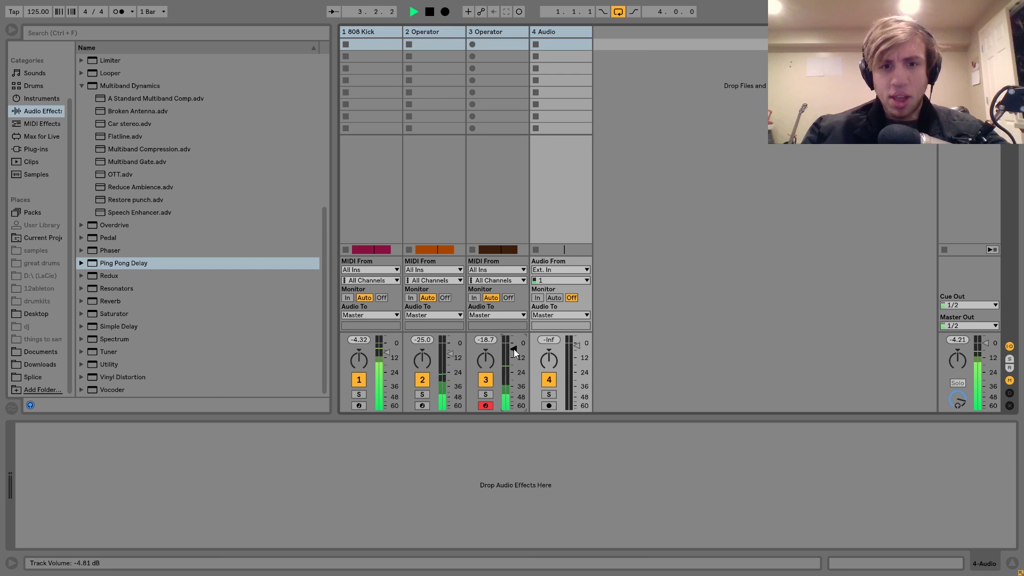
{"action": "left_click_drag", "start_coordinate": [514, 349], "coordinate": [513, 348]}
{"action": "left_click", "coordinate": [959, 341]}
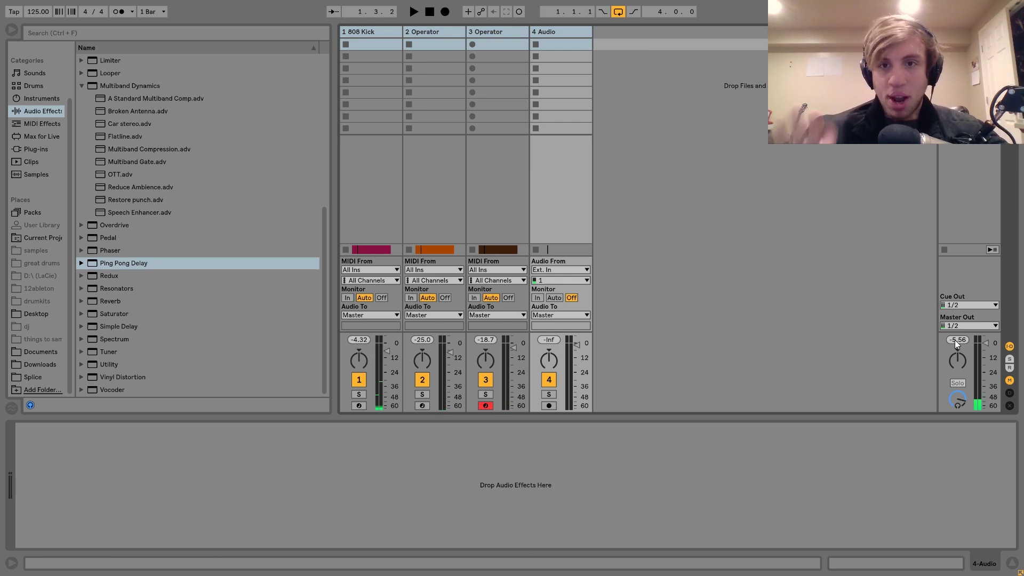
{"action": "key", "text": "Tab"}
- Select the 808 Kick track, play the loop briefly and insert a new MIDI track directly below the kick
{"action": "left_click", "coordinate": [845, 203]}
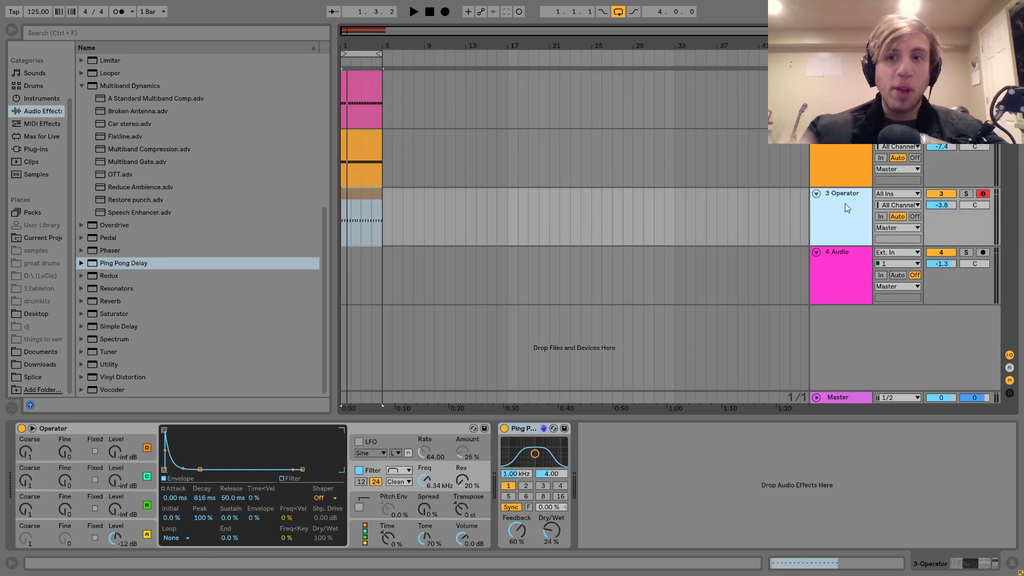
{"action": "left_click", "coordinate": [845, 82]}
{"action": "key", "text": "space"}
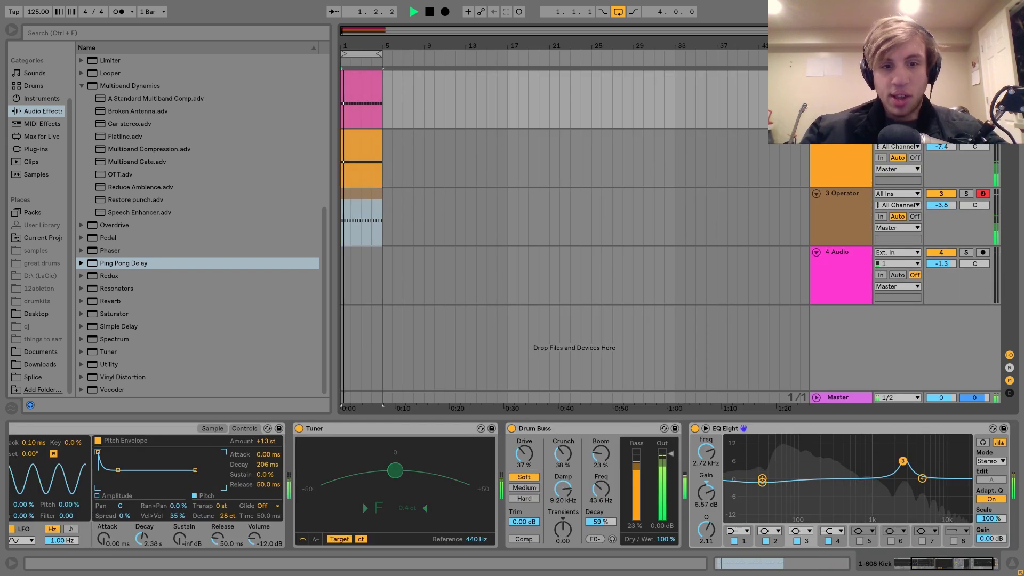
{"action": "key", "text": "space"}
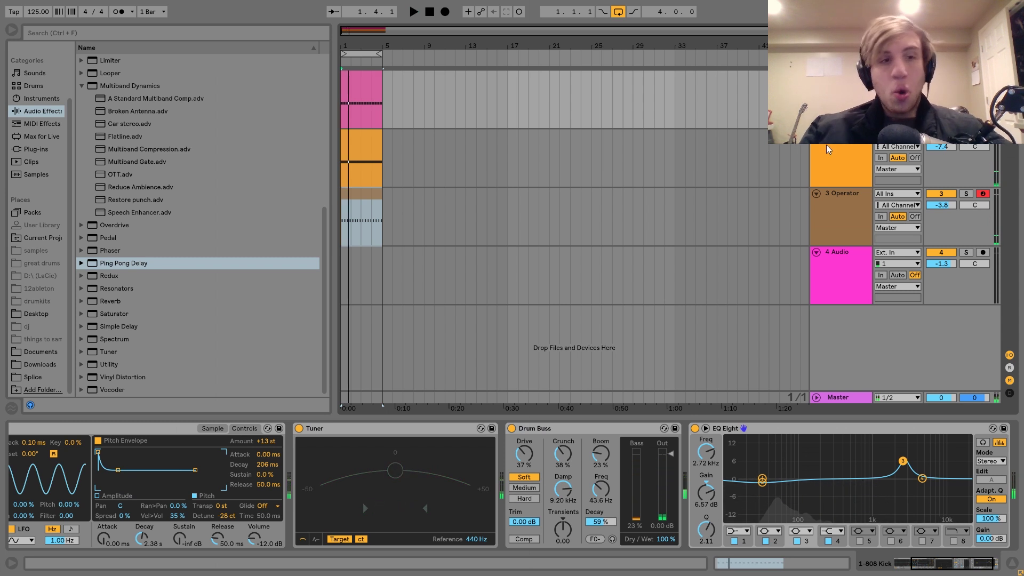
{"action": "key", "text": "ctrl+shift+t"}
- Load a default Analog instrument on the new MIDI track, trying Operator first
{"action": "left_click", "coordinate": [38, 98]}
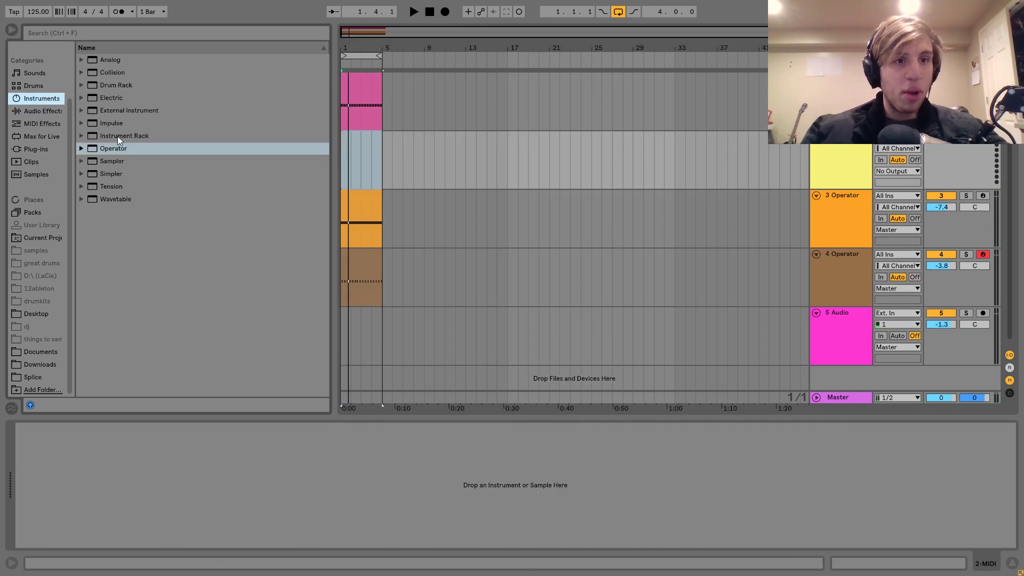
{"action": "left_click", "coordinate": [115, 149]}
{"action": "double_click", "coordinate": [116, 149]}
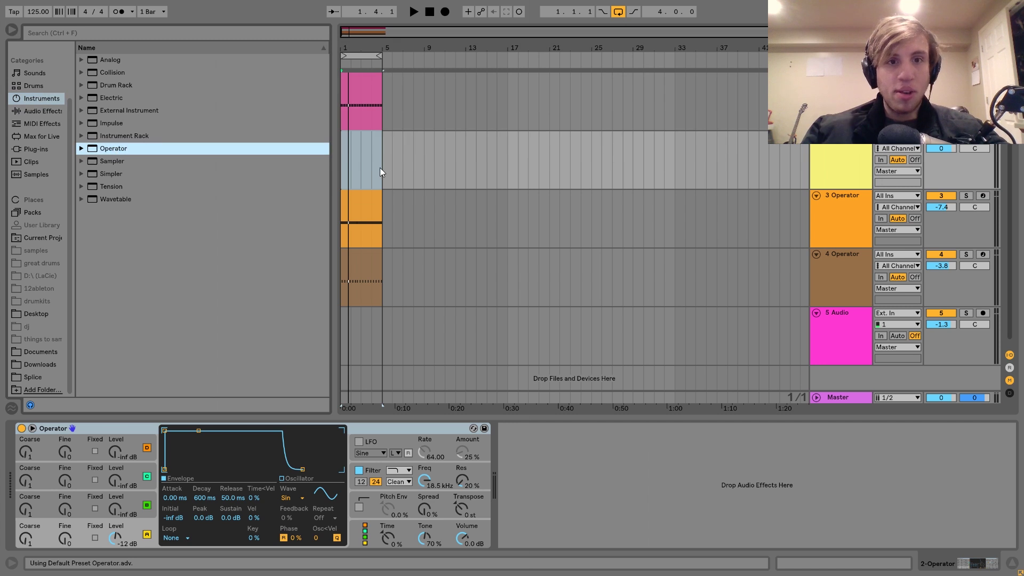
{"action": "left_click", "coordinate": [113, 61]}
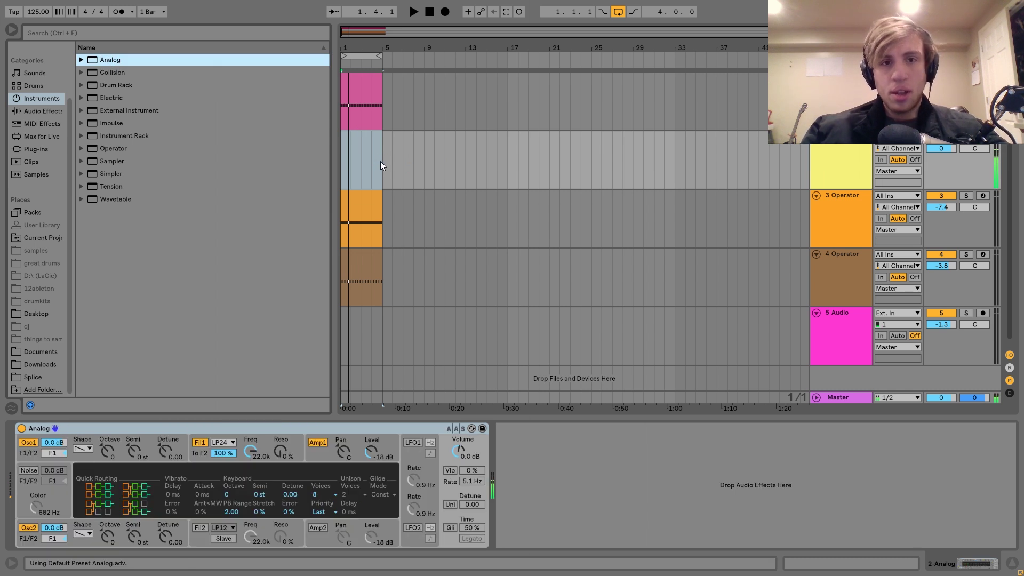
- Set Analog's Amp1 envelope to 965 ms decay and 1.00 sustain with a very short release, and create a four-bar MIDI clip on its track
{"action": "left_click", "coordinate": [314, 445]}
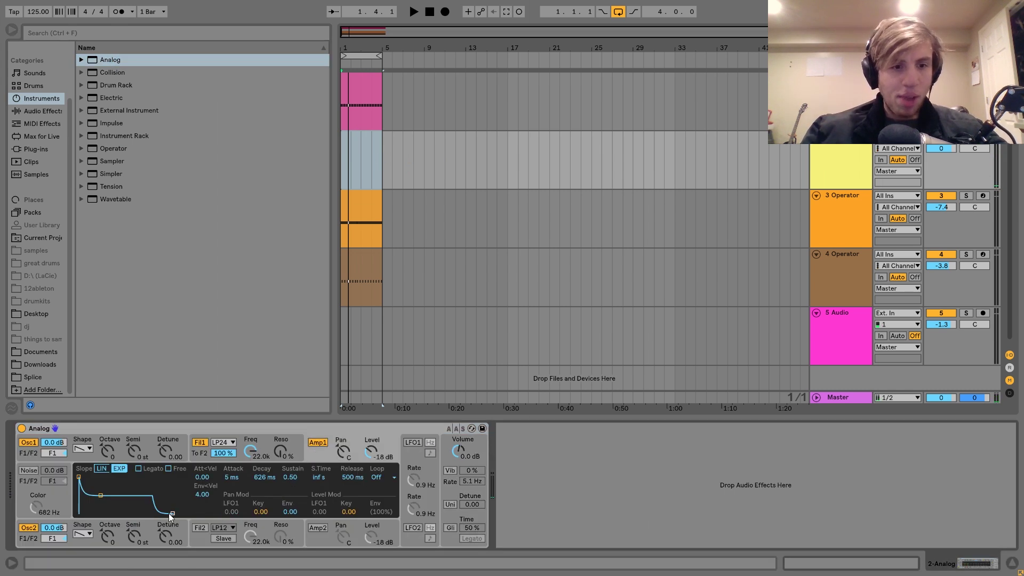
{"action": "key", "text": "a"}
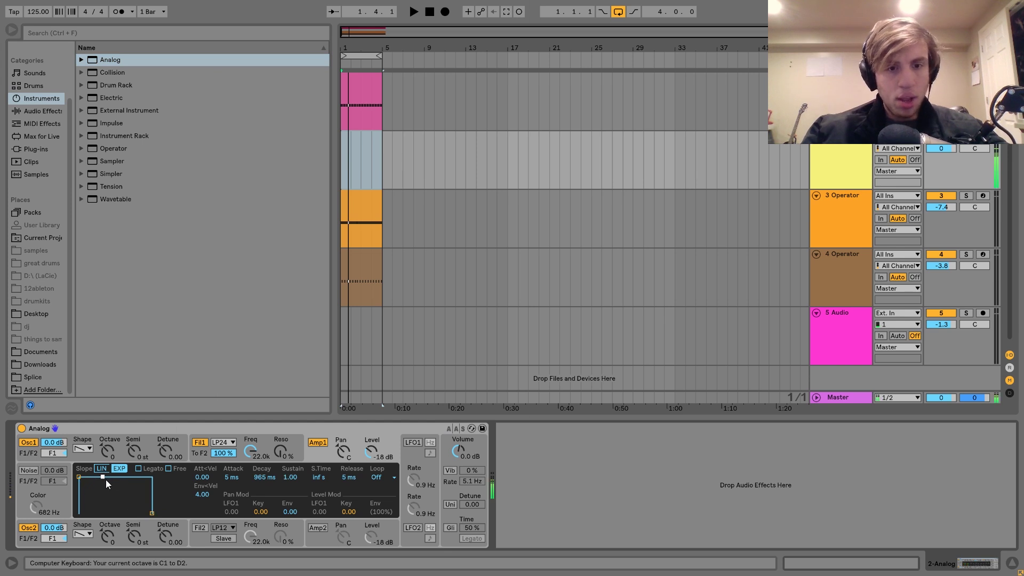
{"action": "left_click", "coordinate": [382, 159]}
{"action": "key", "text": "ctrl+shift+m"}
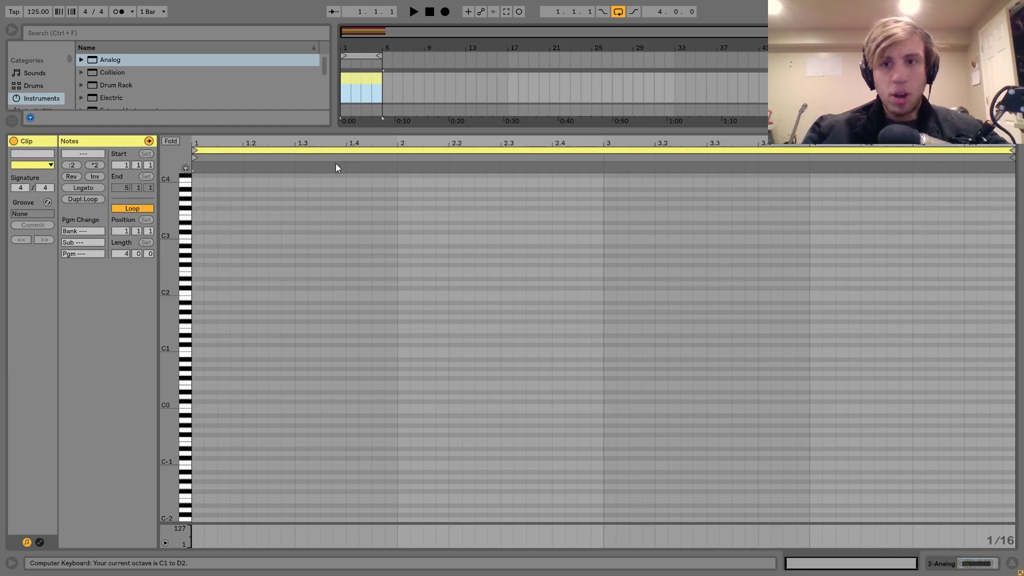
- Enter an F1 note two sixteenths long at 1.1.4, duplicate it to 1.2.3, and undo the extra third copy
{"action": "double_click", "coordinate": [237, 327]}
{"action": "key", "text": "shift+Right"}
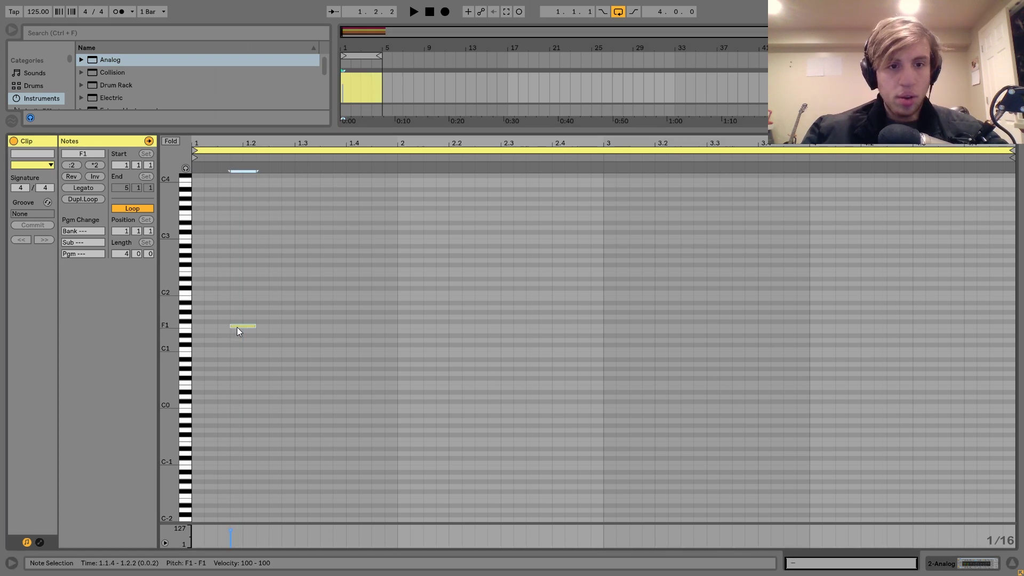
{"action": "key", "text": "ctrl+d"}
{"action": "key", "text": "space"}
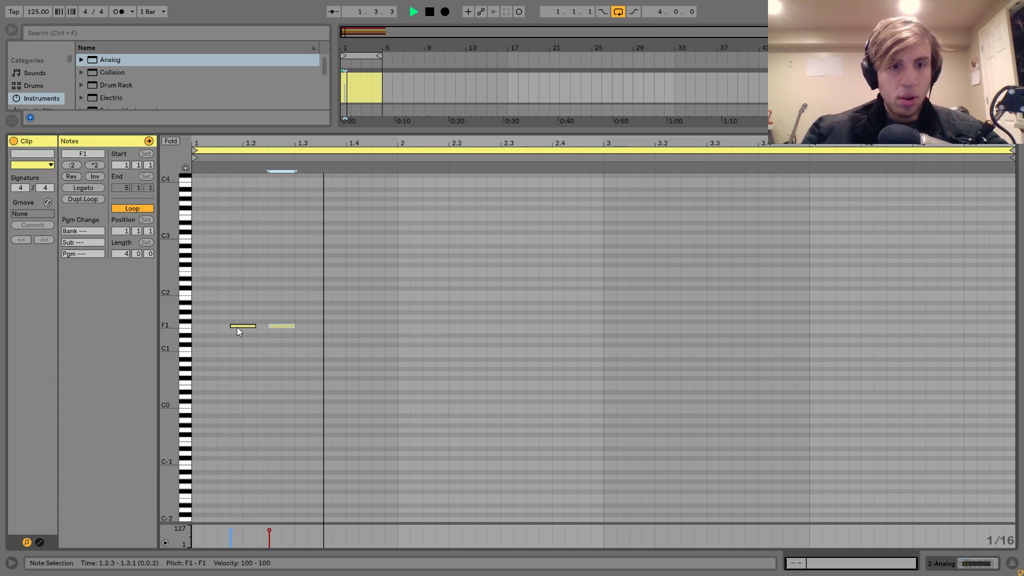
{"action": "key", "text": "space"}
{"action": "key", "text": "ctrl+d"}
{"action": "key", "text": "z"}
{"action": "key", "text": "ctrl+z"}
- Duplicate the pair of F1 notes across the four-bar clip, shifting the copies to repeat the same offbeat rhythm
{"action": "key", "text": "ctrl+a"}
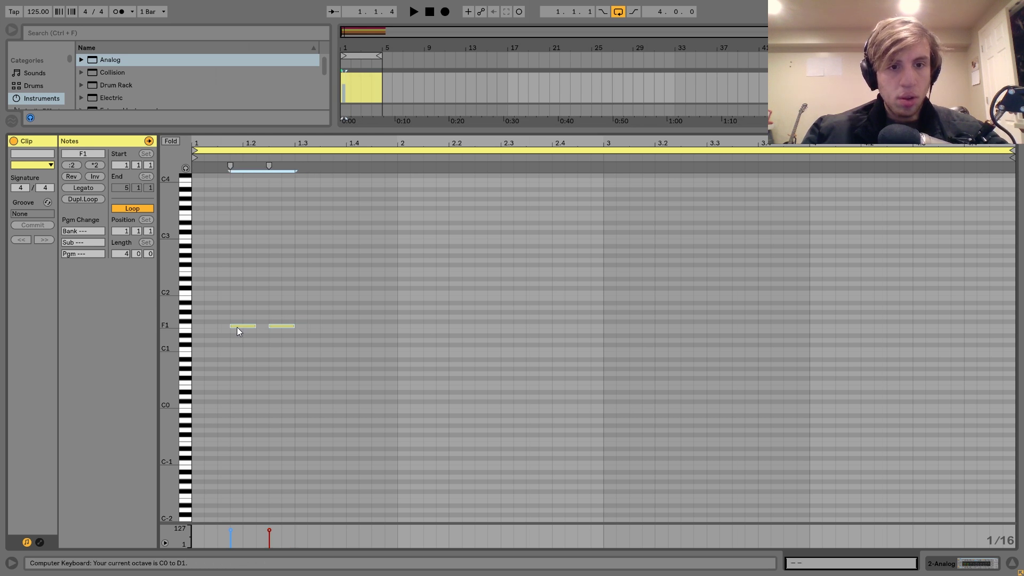
{"action": "key", "text": "ctrl+d"}
{"action": "key", "text": "Right"}
{"action": "key", "text": "Right"}
{"action": "key", "text": "Right"}
{"action": "key", "text": "space"}
{"action": "key", "text": "ctrl+a"}
{"action": "key", "text": "ctrl+d"}
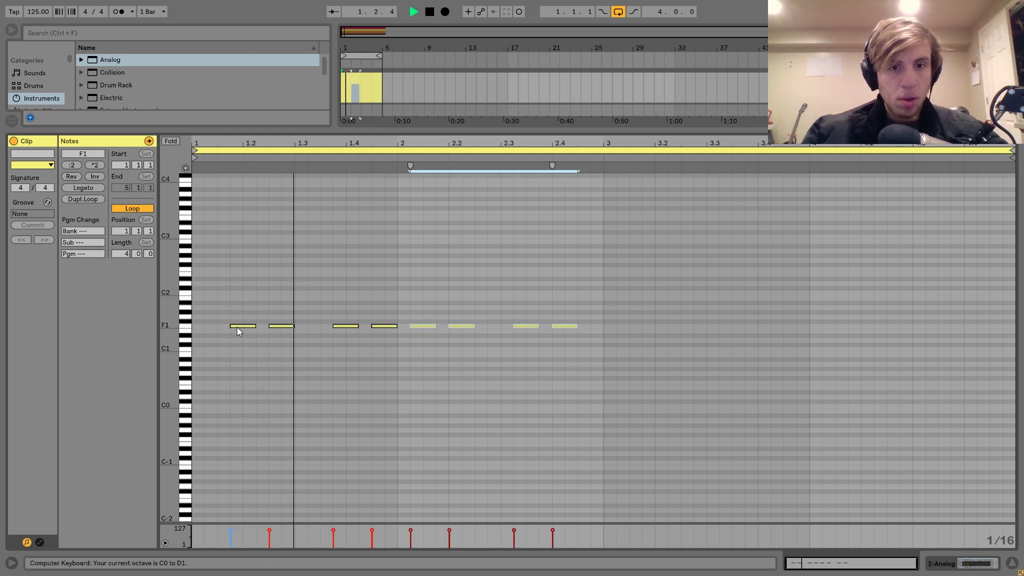
{"action": "key", "text": "ctrl+a"}
{"action": "key", "text": "ctrl+d"}
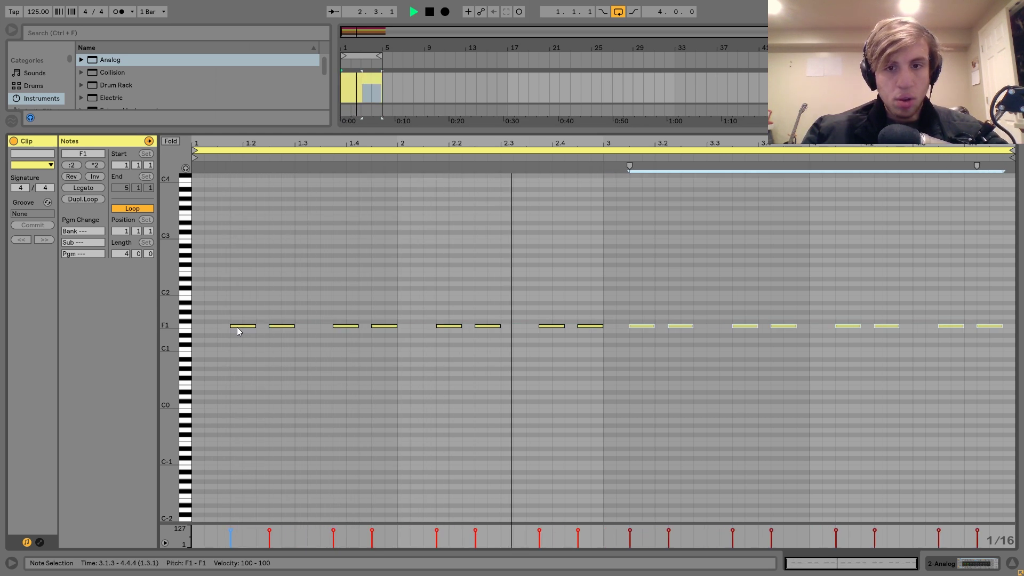
- Transpose the notes of the last two bars down to C#1 and shift them to start at 3.1.4
{"action": "key", "text": "Down"}
{"action": "key", "text": "Down"}
{"action": "key", "text": "Down"}
{"action": "key", "text": "Down"}
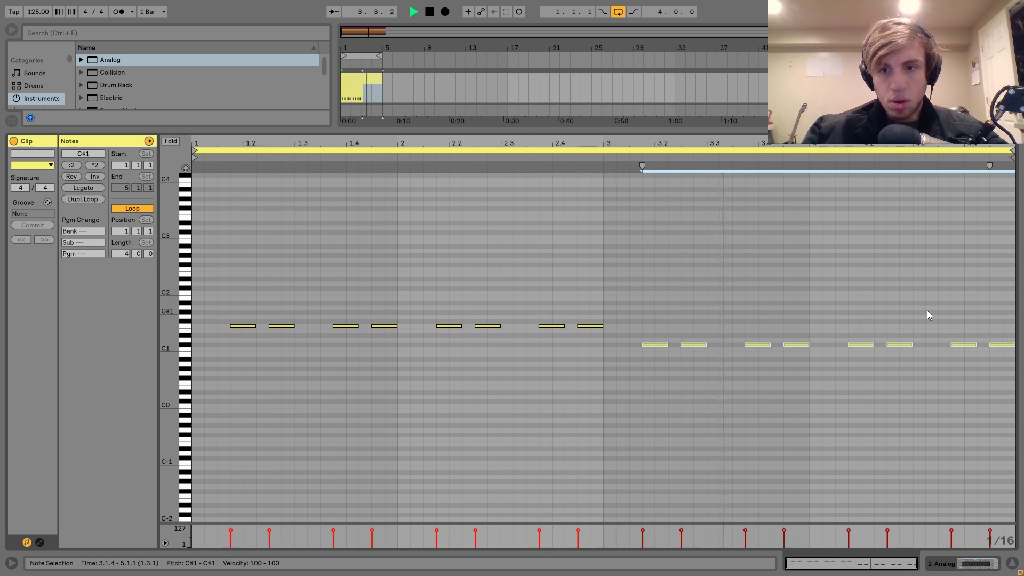
- Select the last three bass notes from 4.2.3 onward and raise them to G#1
{"action": "left_click_drag", "start_coordinate": [847, 306], "coordinate": [1020, 410]}
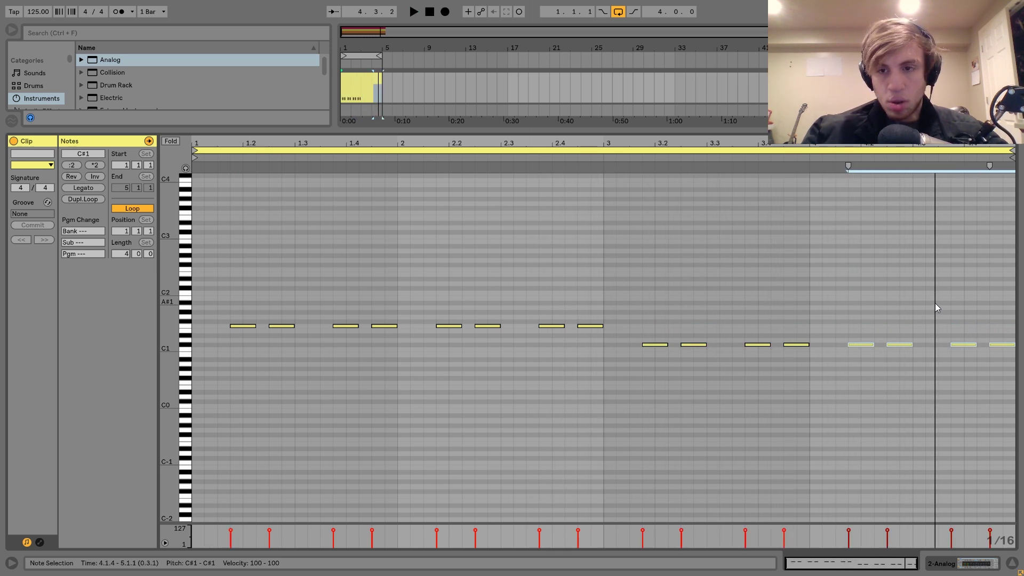
{"action": "key", "text": "space"}
{"action": "left_click_drag", "start_coordinate": [936, 304], "coordinate": [1017, 387]}
{"action": "left_click_drag", "start_coordinate": [892, 303], "coordinate": [1020, 409]}
{"action": "key", "text": "shift+Up"}
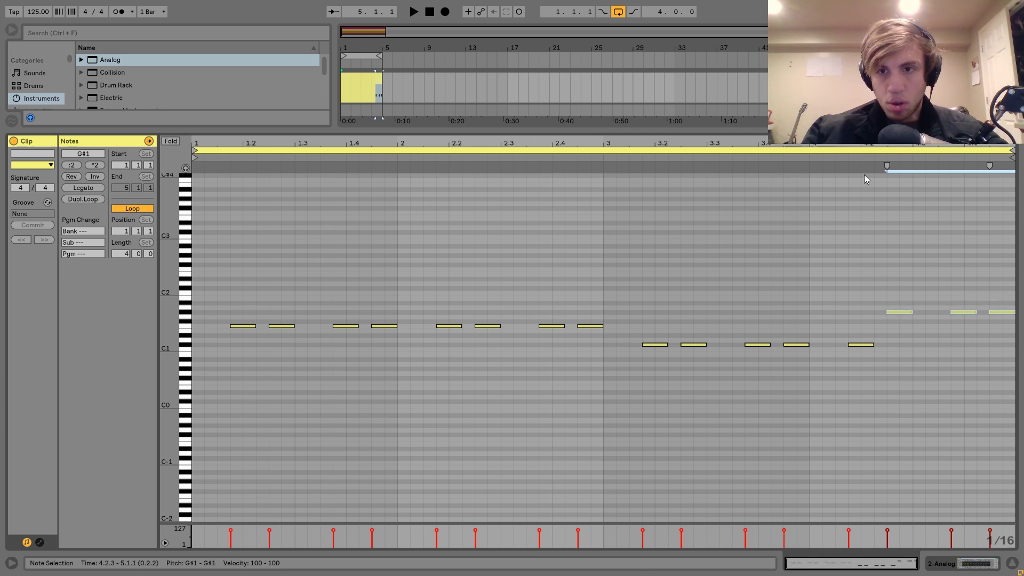
- Move the last two notes two sixteenths earlier and raise all three closing notes to C#2
{"action": "key", "text": "space"}
{"action": "left_click_drag", "start_coordinate": [949, 285], "coordinate": [1014, 351]}
{"action": "left_click_drag", "start_coordinate": [897, 297], "coordinate": [994, 351]}
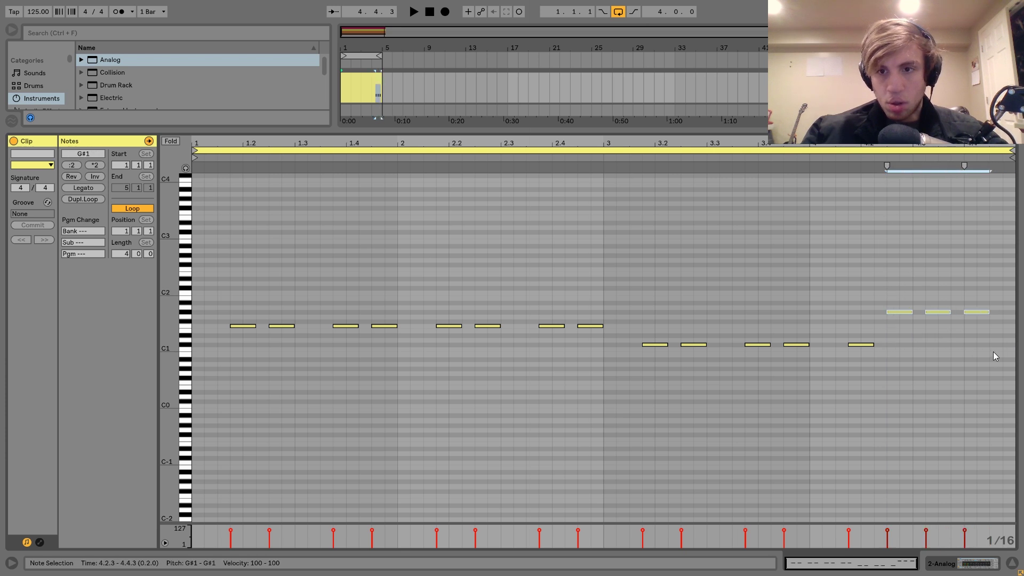
{"action": "key", "text": "Up"}
{"action": "key", "text": "Up"}
{"action": "key", "text": "Up"}
{"action": "key", "text": "Up"}
{"action": "key", "text": "Up"}
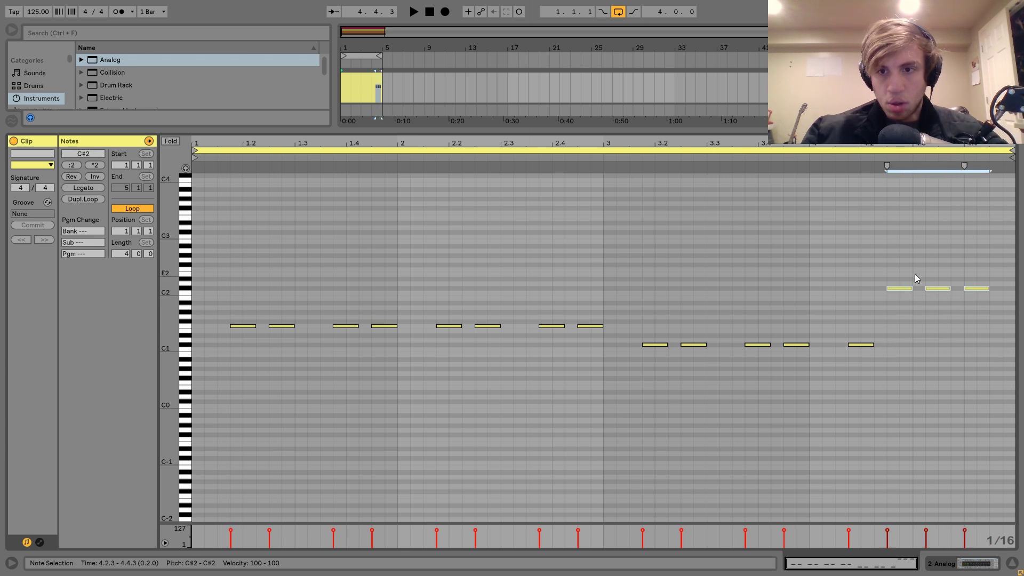
- Move the final note to C2 at 4.3.4, duplicate it to 4.4.3, and play the clip's ending
{"action": "left_click_drag", "start_coordinate": [982, 344], "coordinate": [982, 344]}
{"action": "key", "text": "Left"}
{"action": "key", "text": "Down"}
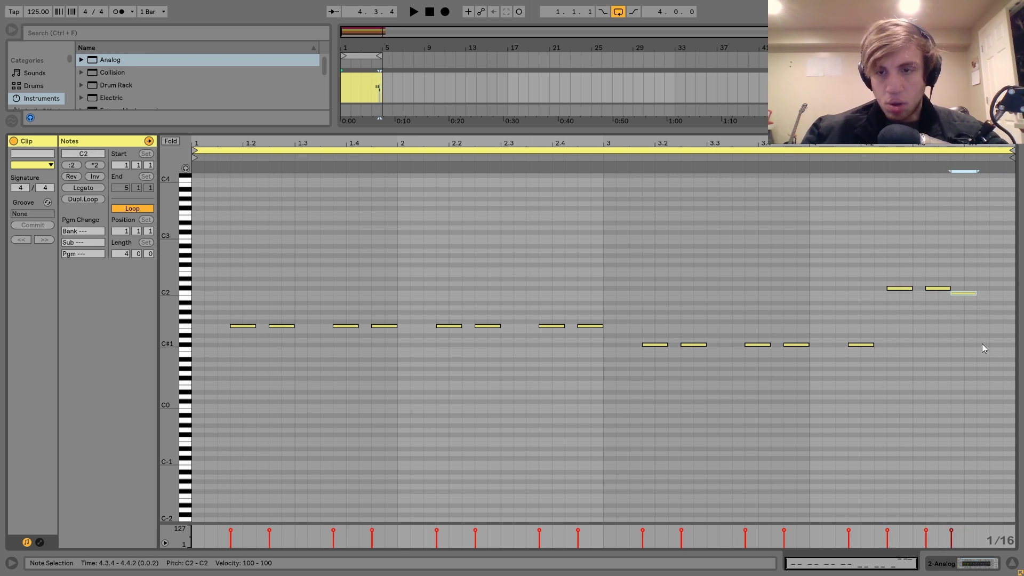
{"action": "key", "text": "ctrl+d"}
{"action": "left_click", "coordinate": [861, 202]}
{"action": "key", "text": "space"}
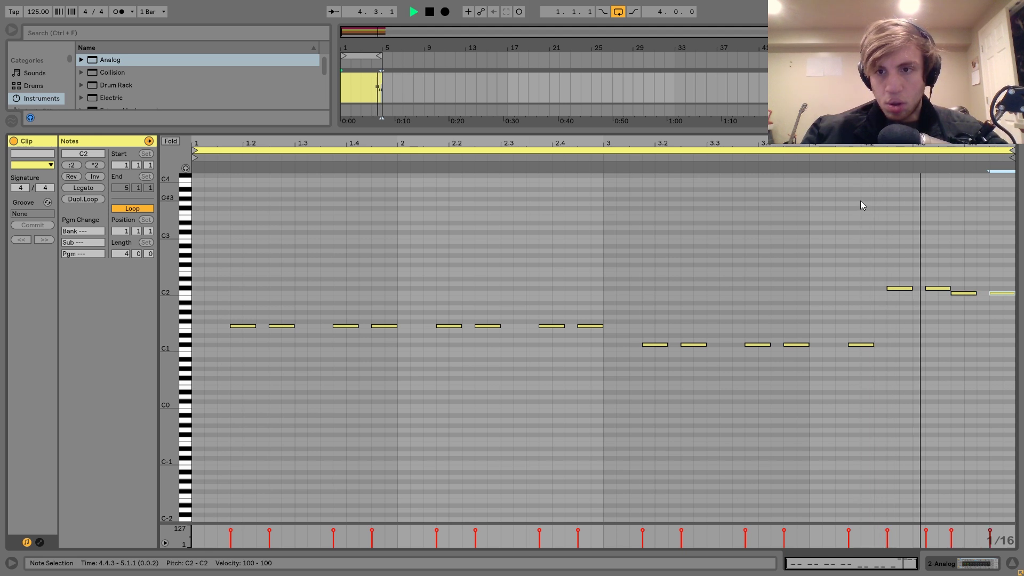
- Play the bass against the drums, set the Analog track's volume to -2.7 dB, and lower it further after replaying the clip
{"action": "key", "text": "shift+Tab"}
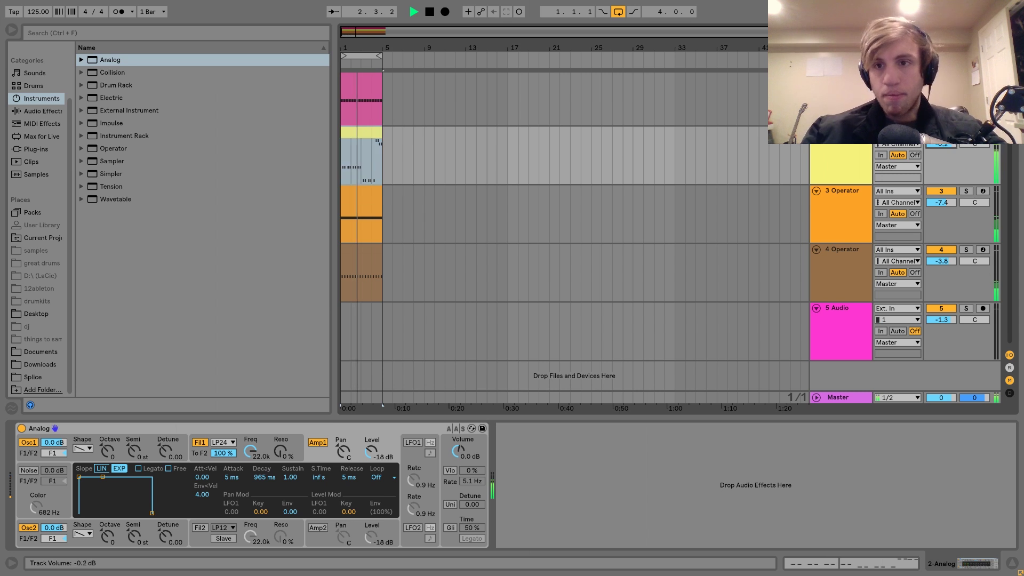
{"action": "left_click", "coordinate": [847, 152]}
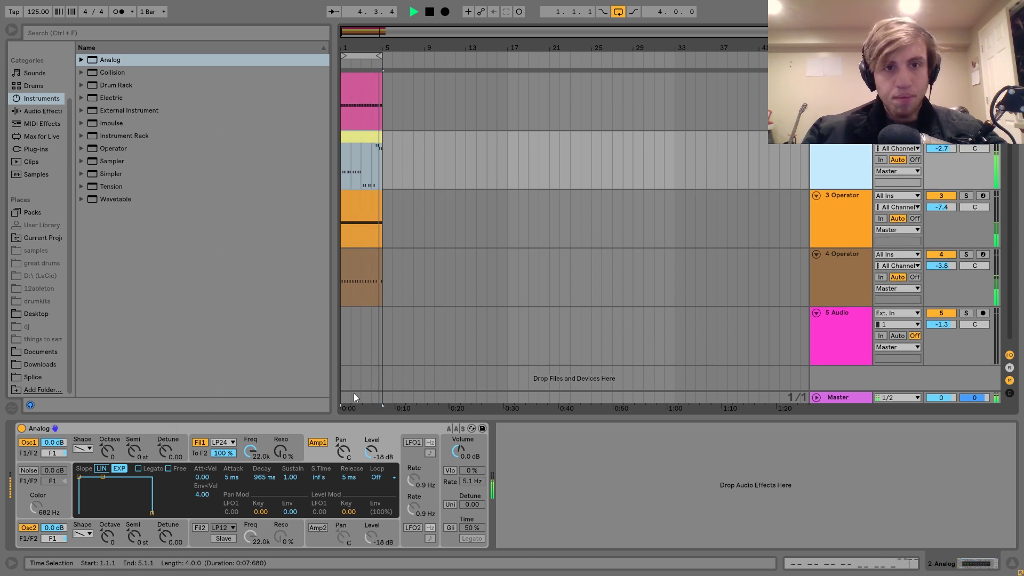
{"action": "key", "text": "space"}
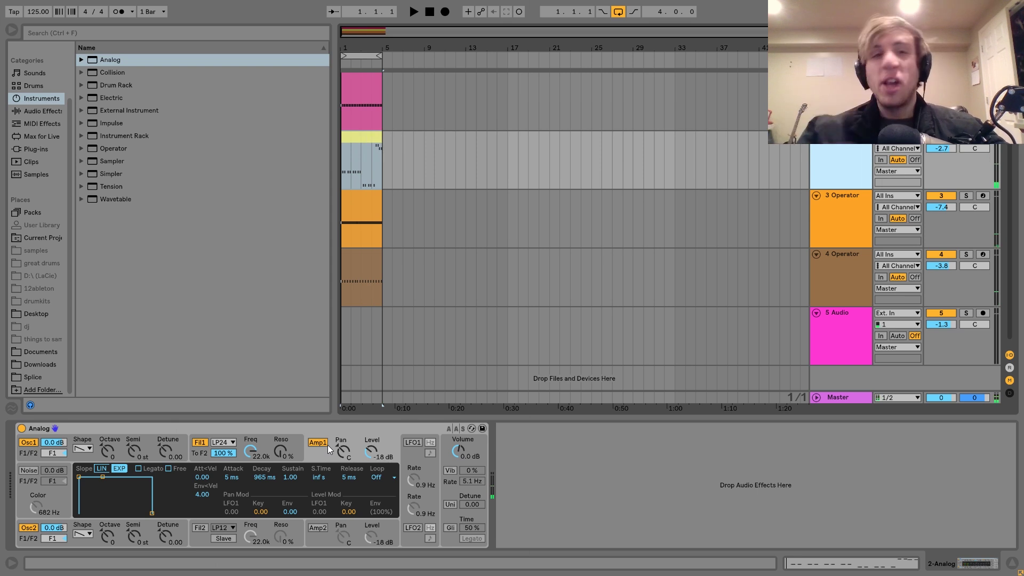
{"action": "double_click", "coordinate": [371, 143]}
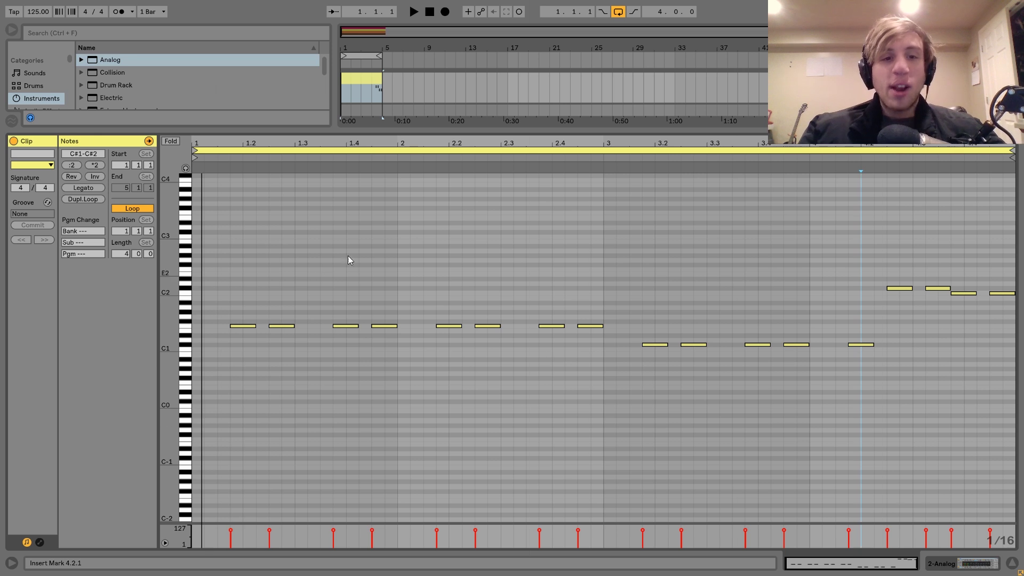
{"action": "key", "text": "space"}
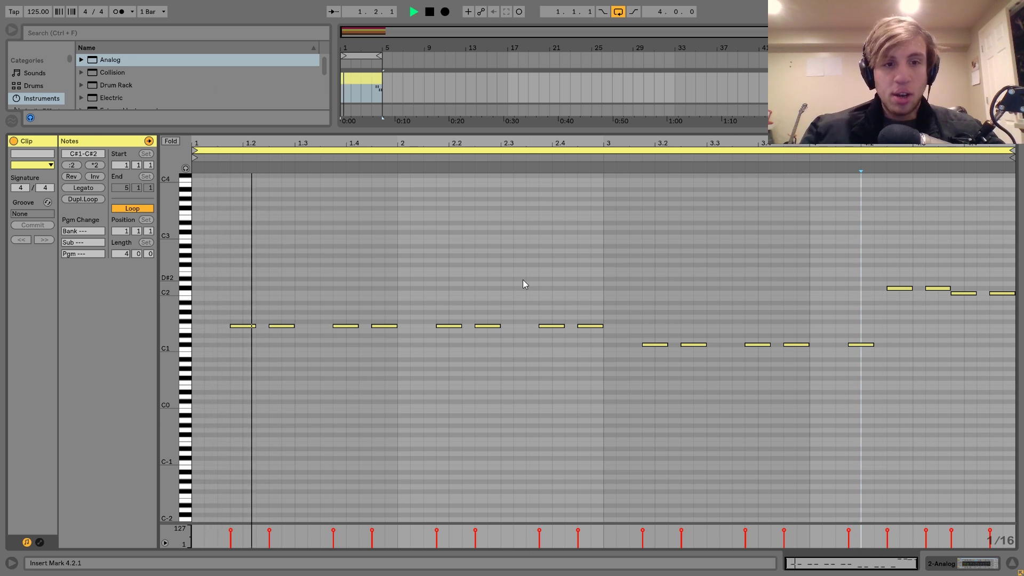
{"action": "double_click", "coordinate": [842, 79]}
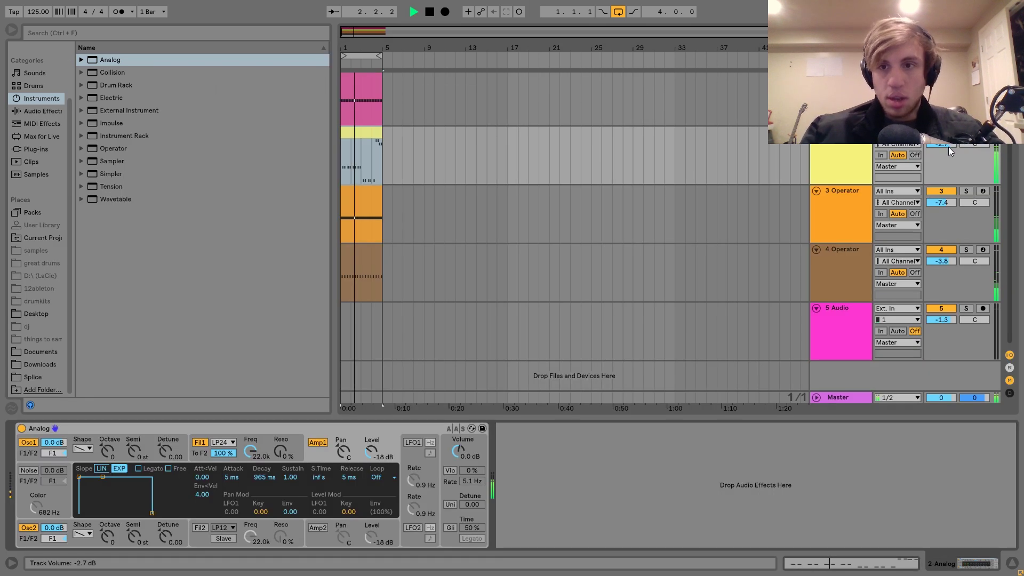
{"action": "key", "text": "space"}
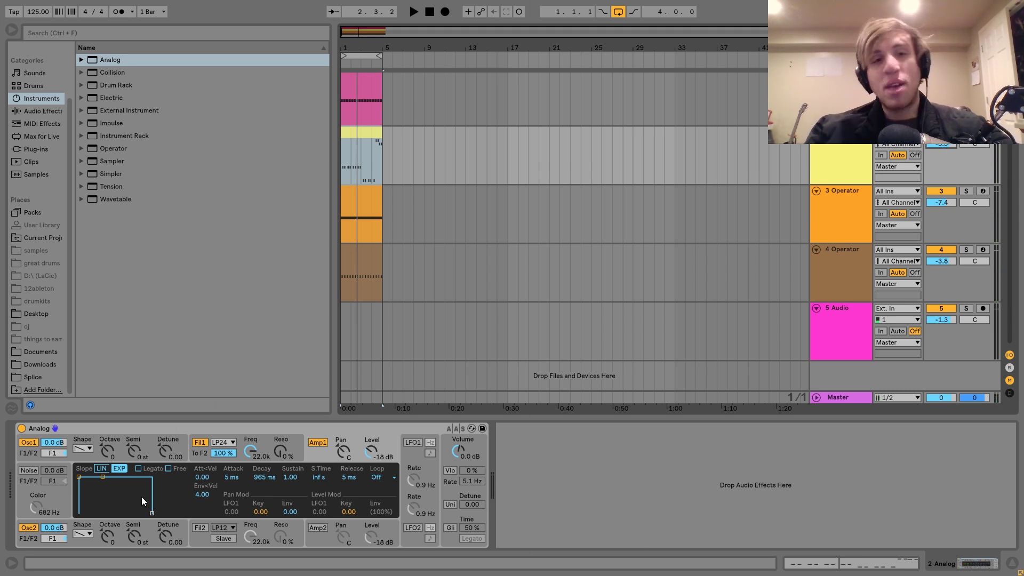
- With the loop playing, set Analog's Filter 1 frequency to 154 Hz with 4.00 envelope modulation, and lower Osc1 one octave
{"action": "double_click", "coordinate": [351, 132]}
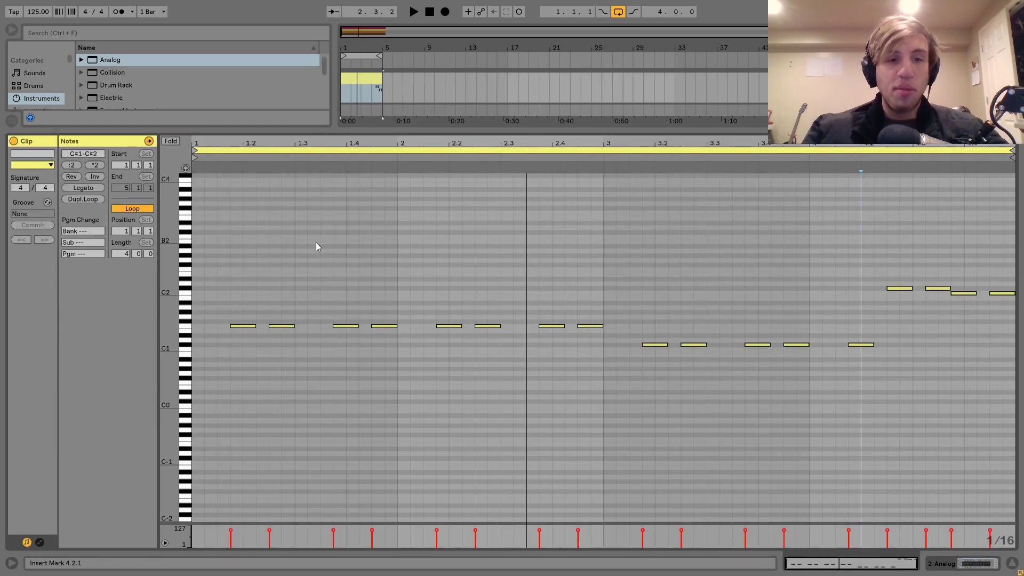
{"action": "key", "text": "space"}
{"action": "key", "text": "shift+Tab"}
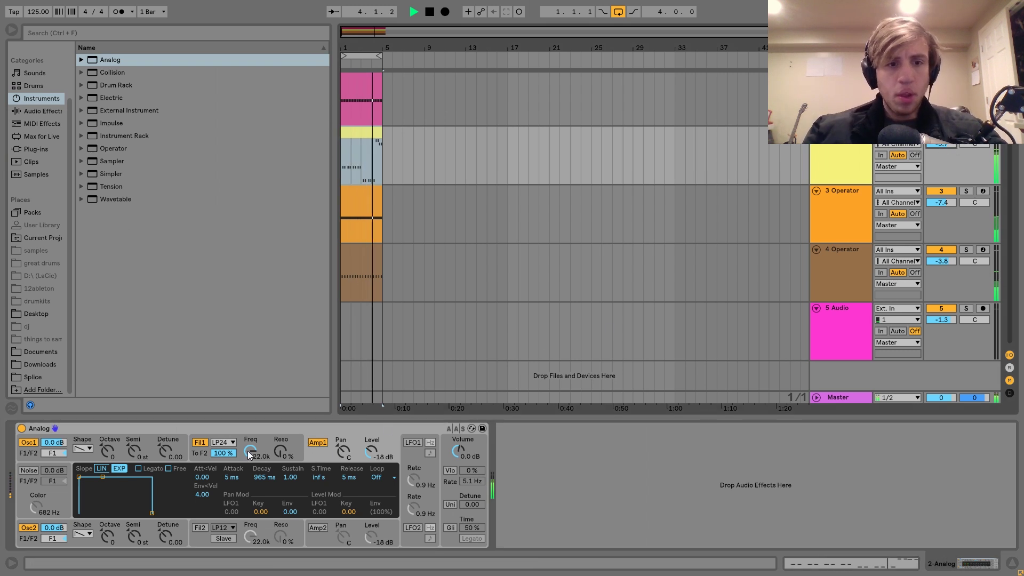
{"action": "left_click_drag", "start_coordinate": [250, 454], "coordinate": [251, 491]}
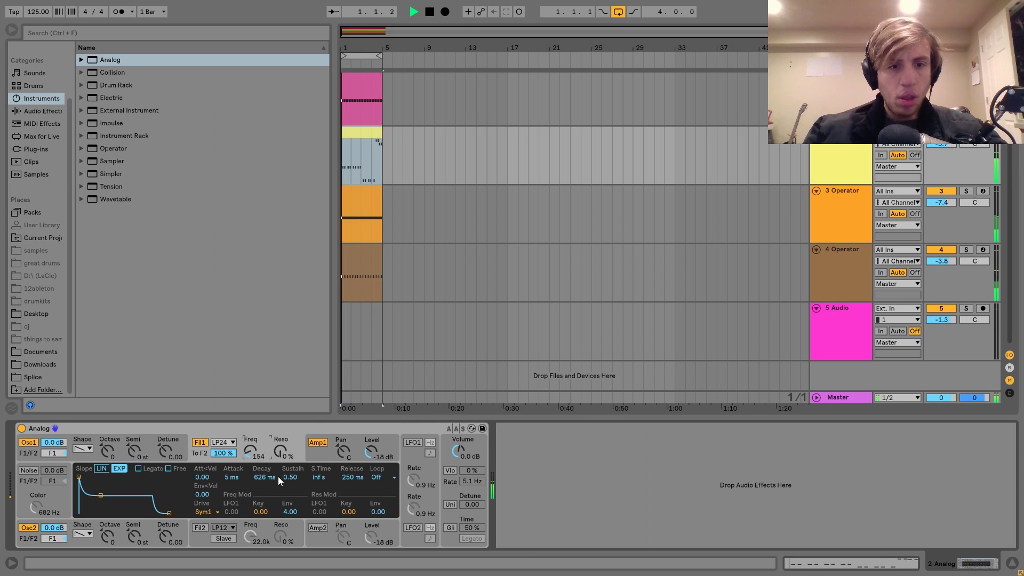
{"action": "left_click", "coordinate": [112, 450]}
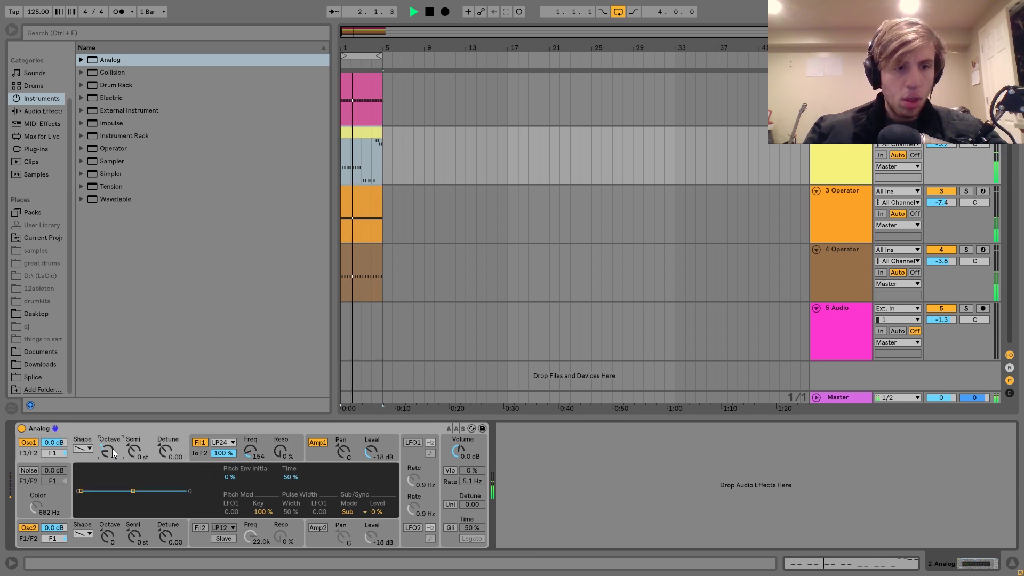
- Set Filter 1 to 378 Hz with zero envelope sustain, and balance Analog at 6.0 dB volume with the track at -5.5 dB
{"action": "left_click_drag", "start_coordinate": [261, 451], "coordinate": [261, 440]}
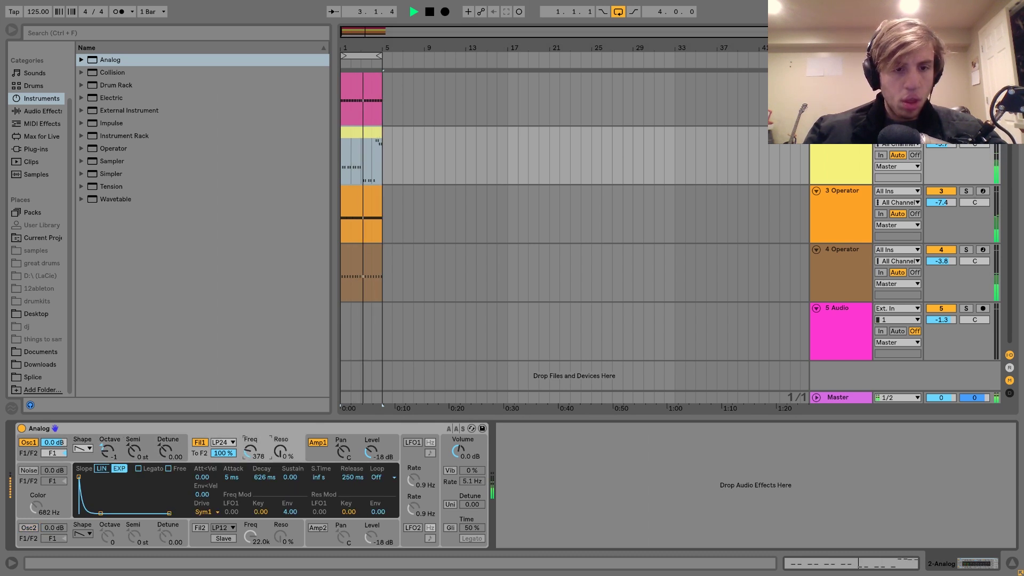
{"action": "left_click_drag", "start_coordinate": [456, 457], "coordinate": [456, 441]}
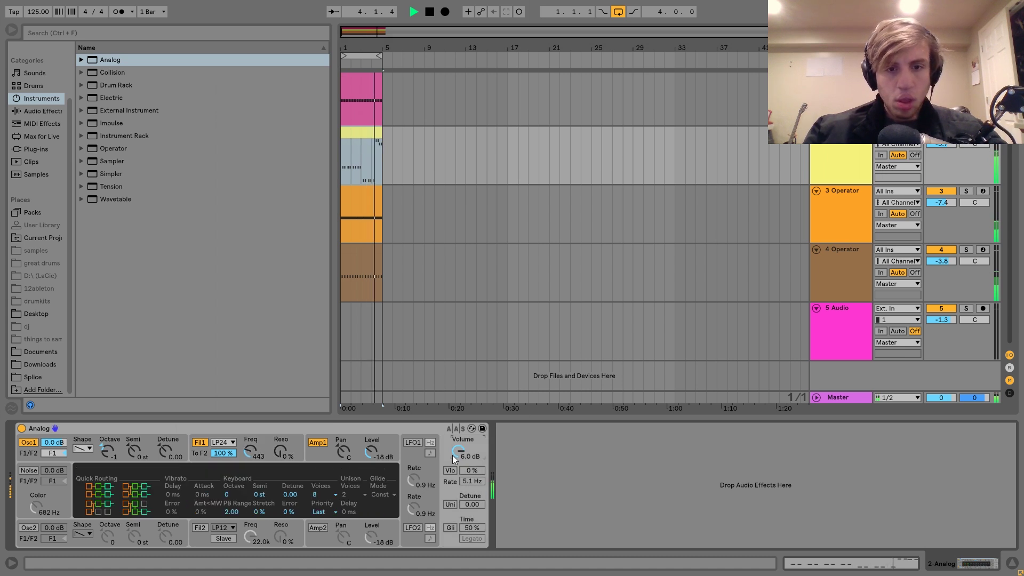
{"action": "left_click_drag", "start_coordinate": [255, 451], "coordinate": [254, 454]}
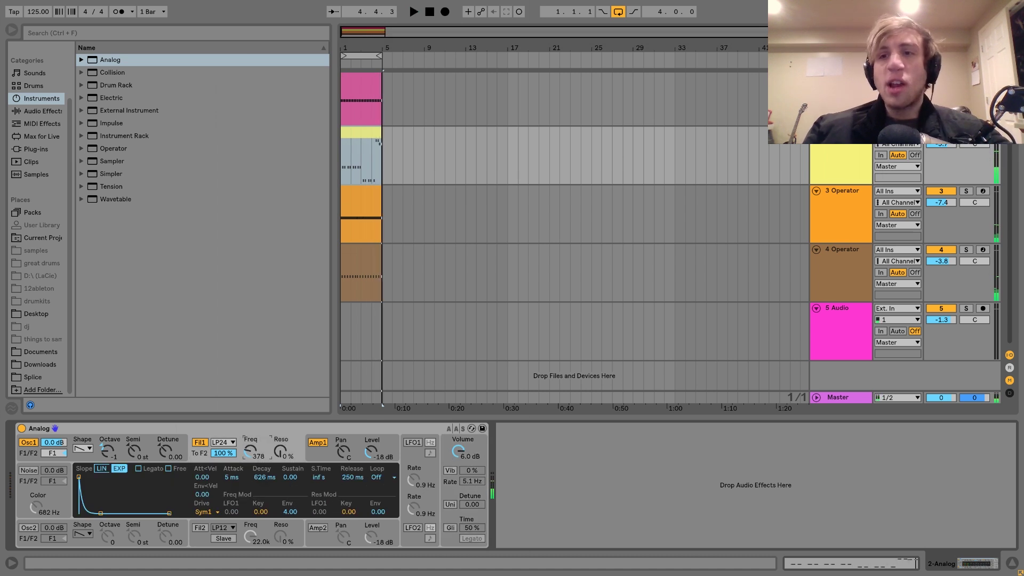
{"action": "left_click_drag", "start_coordinate": [941, 147], "coordinate": [941, 146]}
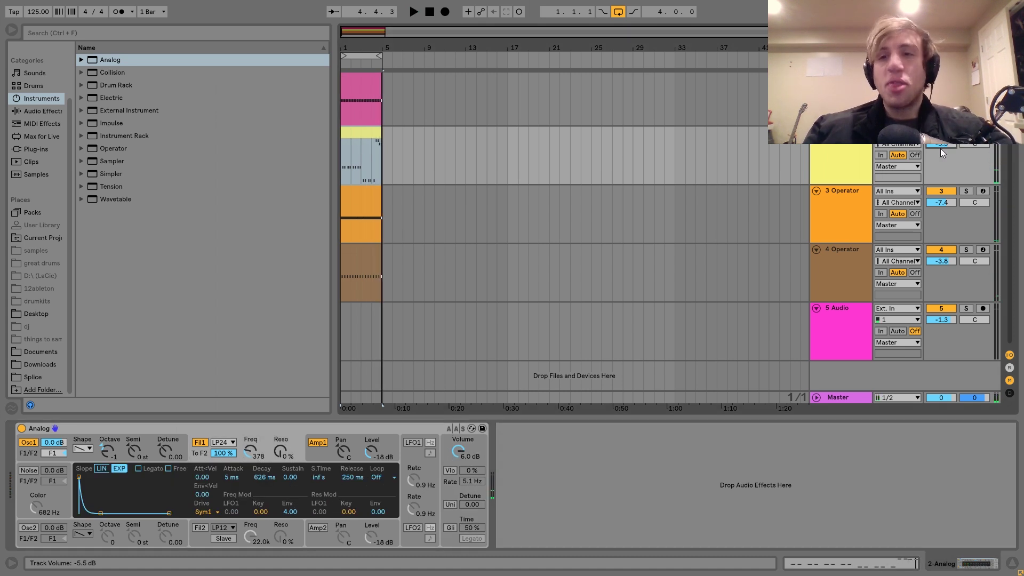
- Switch Osc2 on and set Filter 1 to 112 Hz, 33% resonance, 717 ms decay and 3.57 envelope modulation
{"action": "left_click", "coordinate": [22, 528]}
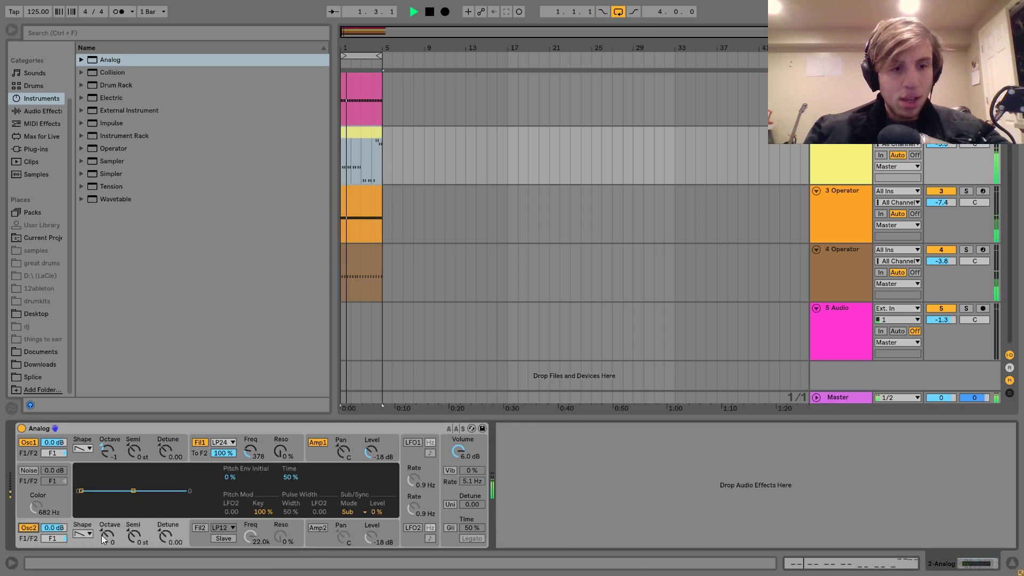
{"action": "left_click_drag", "start_coordinate": [250, 451], "coordinate": [280, 434]}
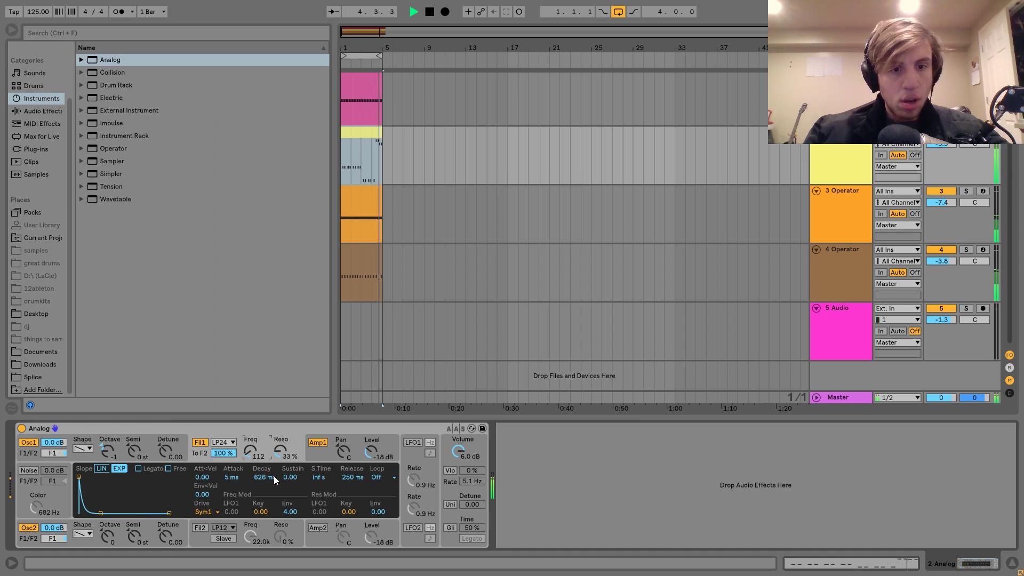
{"action": "left_click_drag", "start_coordinate": [288, 511], "coordinate": [258, 479]}
{"action": "left_click_drag", "start_coordinate": [290, 515], "coordinate": [290, 529]}
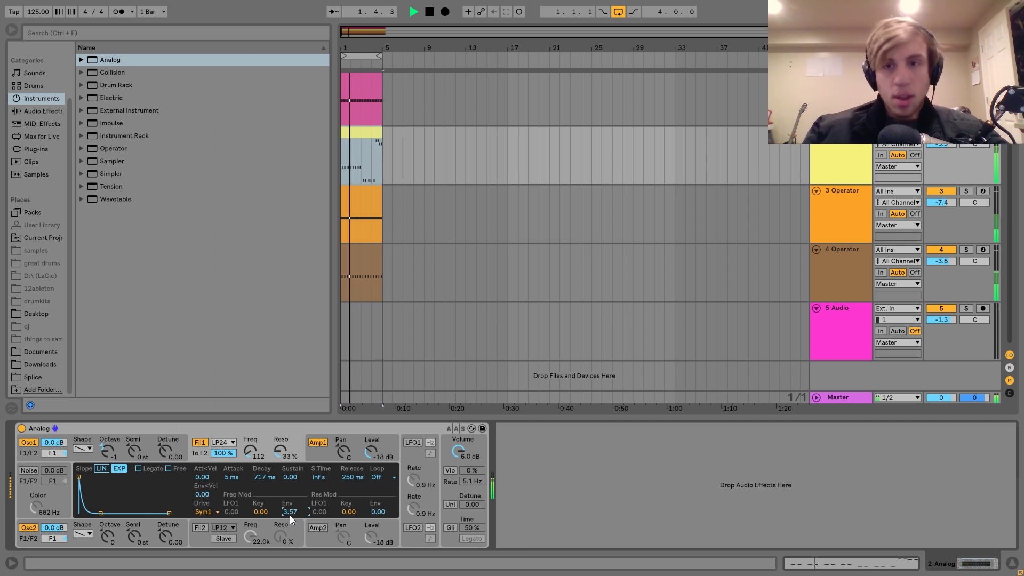
- Set the Amp1 envelope to 1.11 s decay and 0.00 sustain, and raise the Analog track's volume to -3.0 dB
{"action": "left_click", "coordinate": [315, 453]}
{"action": "left_click_drag", "start_coordinate": [107, 511], "coordinate": [105, 513]}
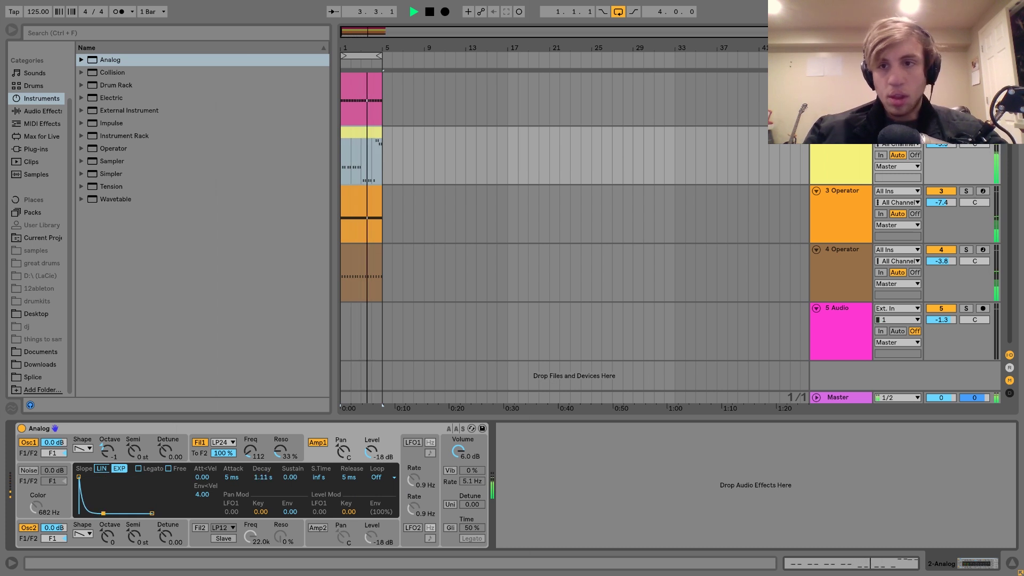
{"action": "left_click_drag", "start_coordinate": [938, 145], "coordinate": [938, 143]}
{"action": "key", "text": "space"}
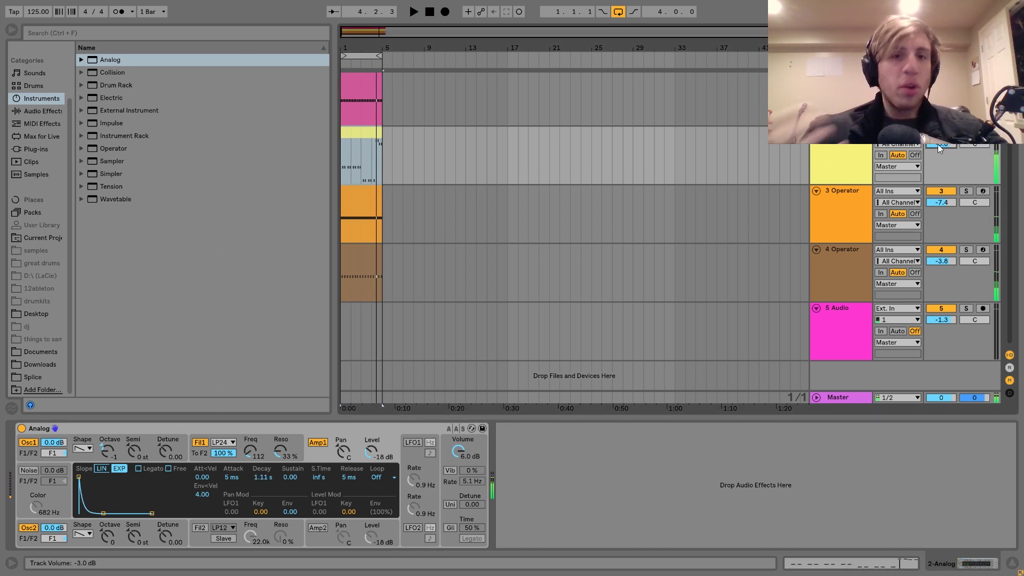
- Select the Analog clip, play the loop and lengthen the Amp1 release to 16 ms
{"action": "left_click", "coordinate": [365, 138]}
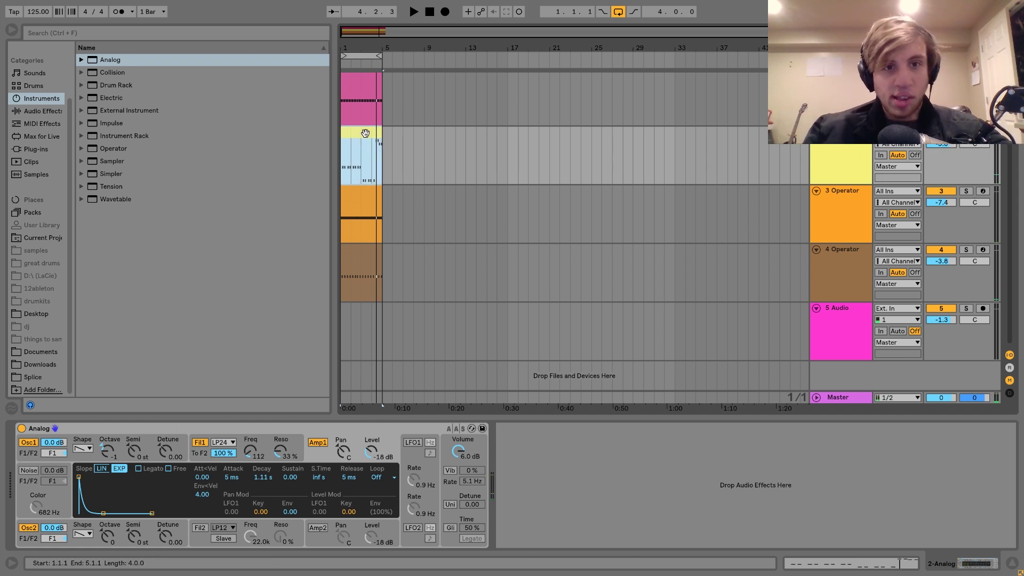
{"action": "key", "text": "space"}
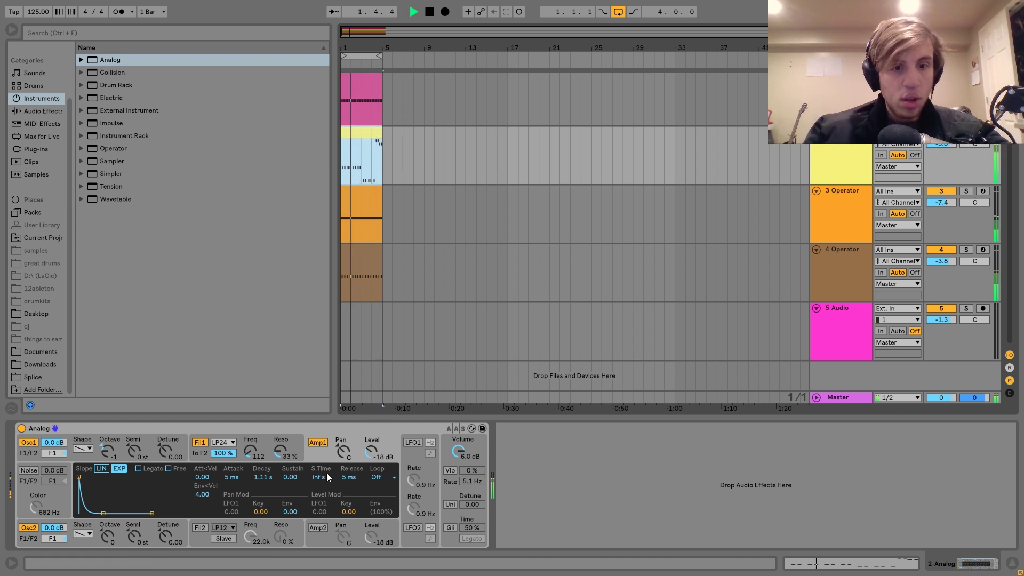
{"action": "left_click", "coordinate": [152, 513]}
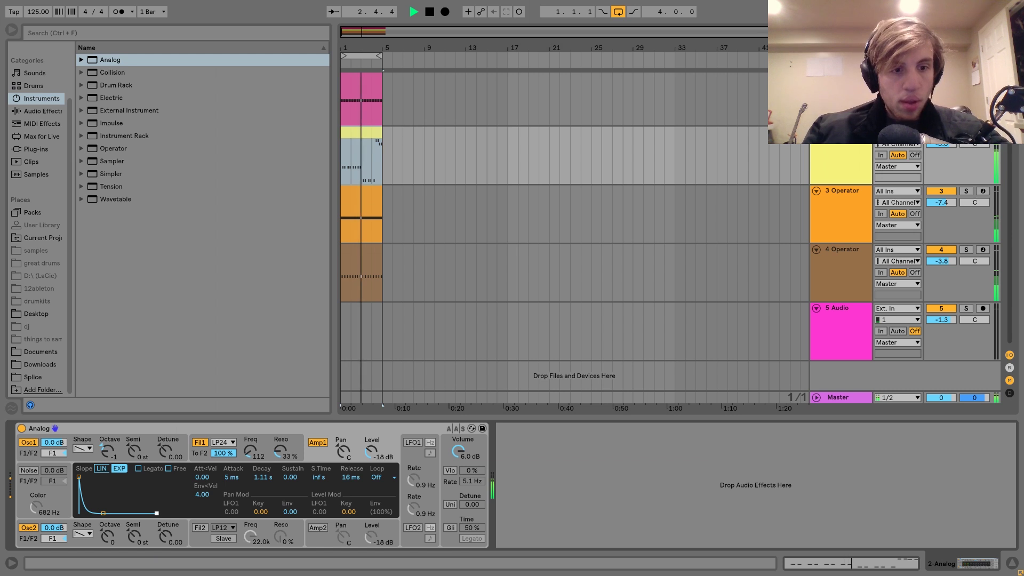
- Lengthen the Amp1 envelope release of the Analog bass to 126 ms
{"action": "left_click", "coordinate": [196, 454]}
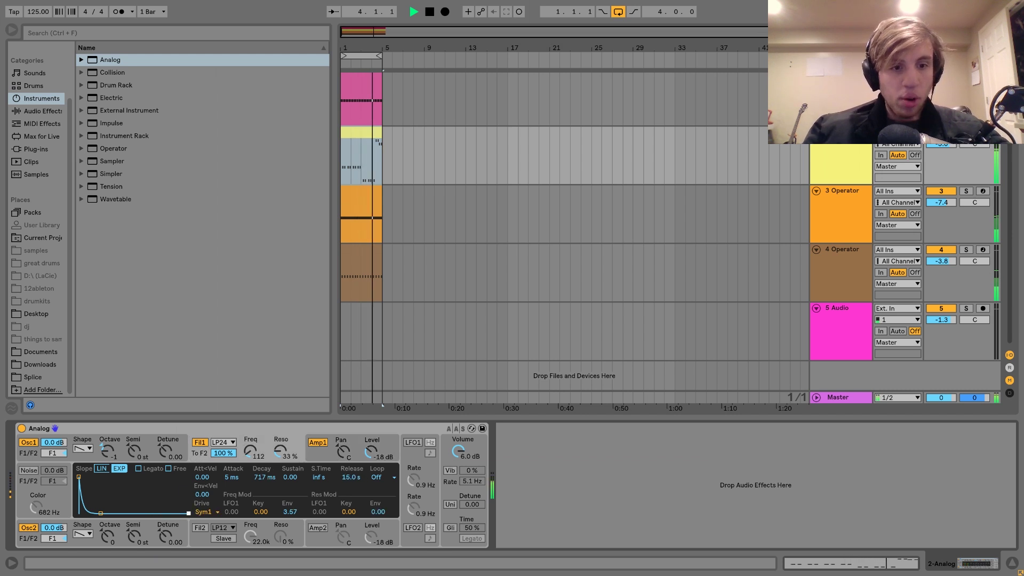
{"action": "left_click", "coordinate": [325, 460]}
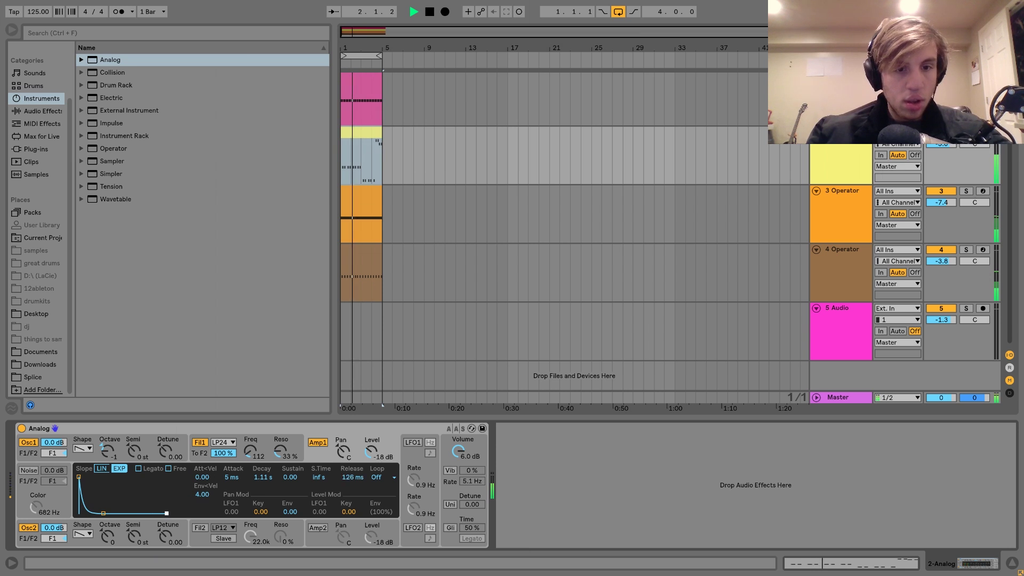
- Switch Osc2 to a rectangular wave with 77% pulse width and lower the Filter 1 frequency to 96 Hz
{"action": "left_click", "coordinate": [90, 456]}
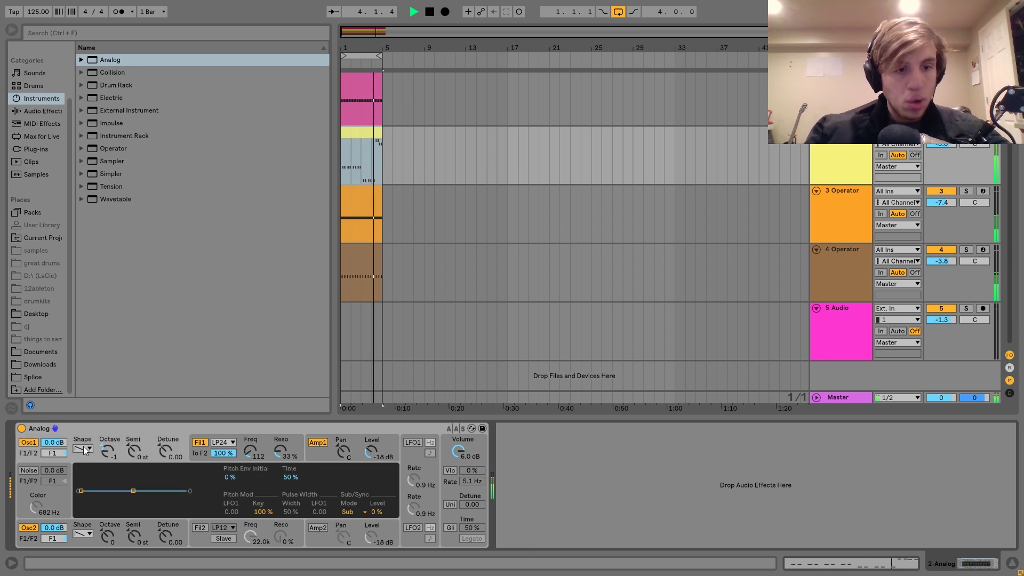
{"action": "left_click", "coordinate": [84, 533]}
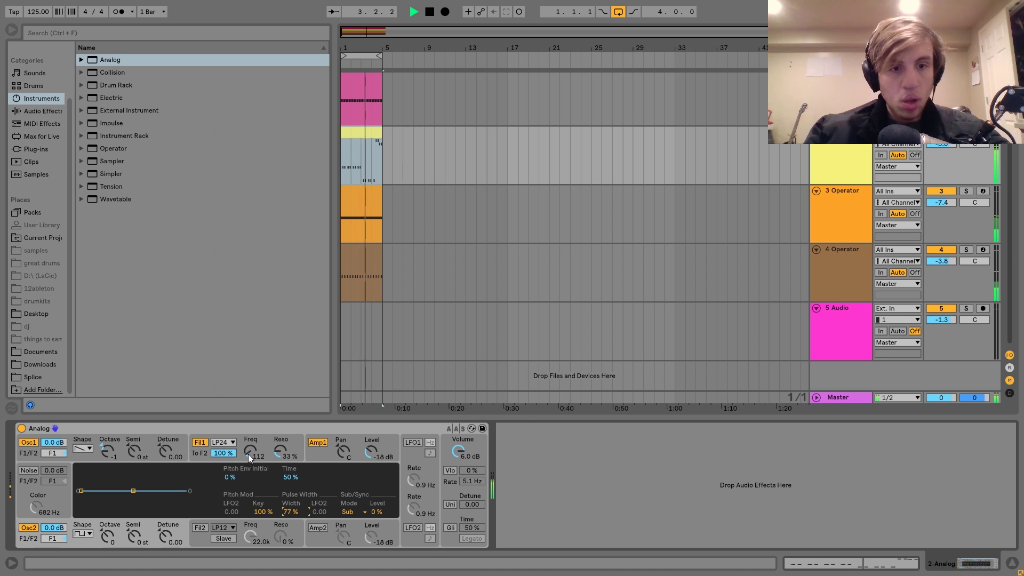
{"action": "left_click_drag", "start_coordinate": [248, 453], "coordinate": [248, 465]}
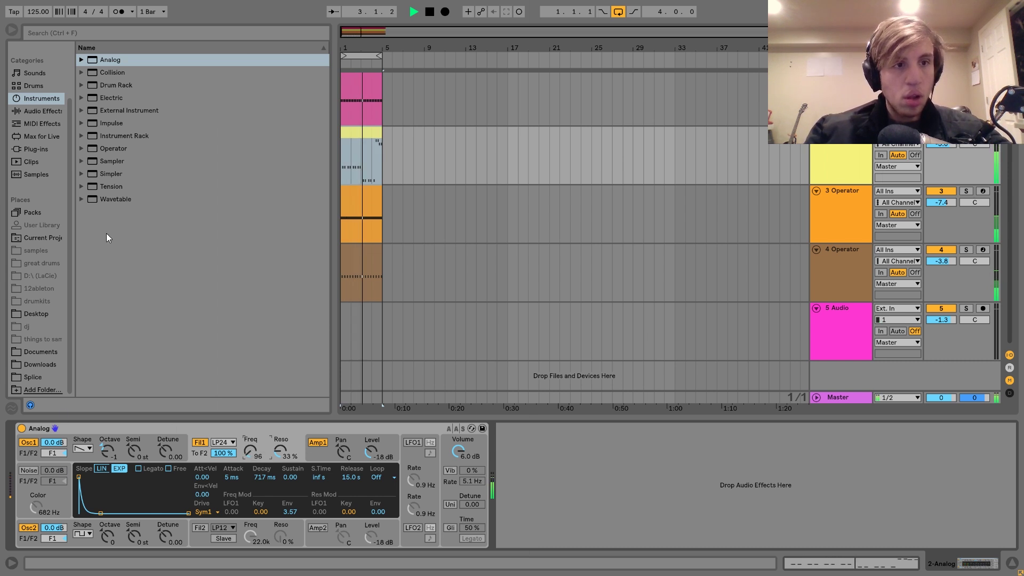
- Add a Compressor after Analog and sidechain it from the 1-808 Kick track
{"action": "left_click", "coordinate": [35, 111]}
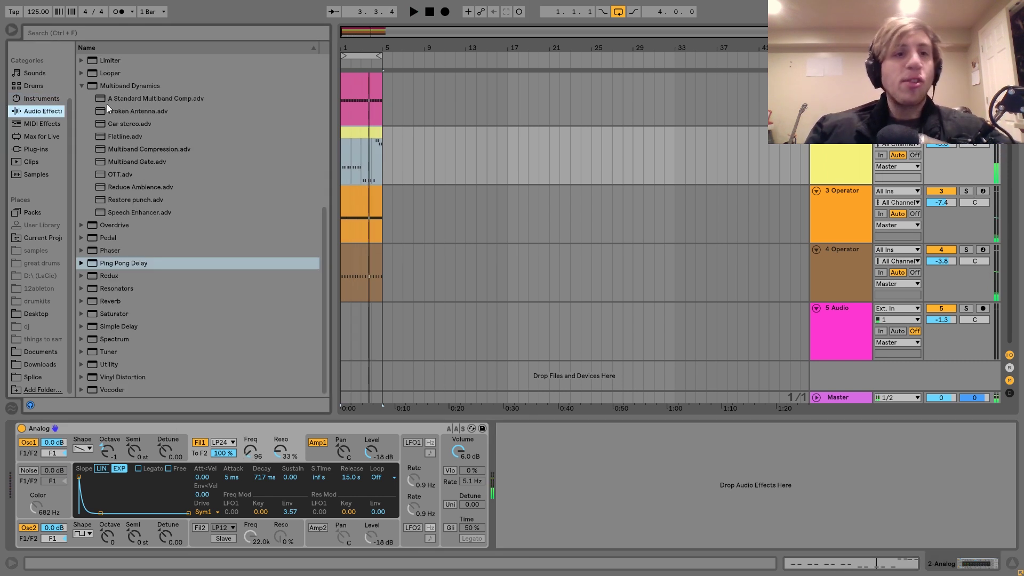
{"action": "scroll", "coordinate": [173, 172], "scroll_direction": "up", "scroll_amount": 5}
{"action": "double_click", "coordinate": [105, 150]}
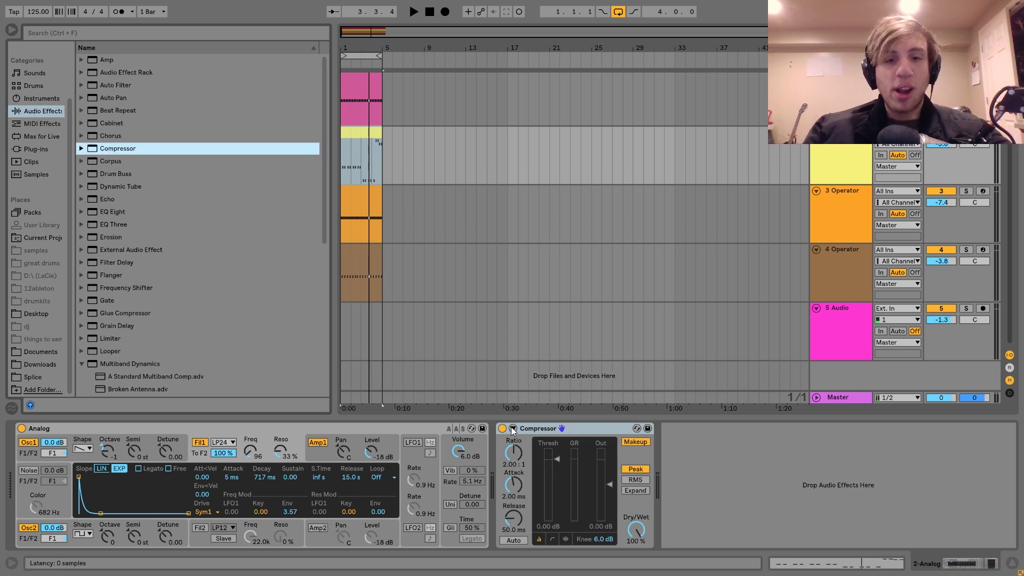
{"action": "left_click", "coordinate": [512, 429]}
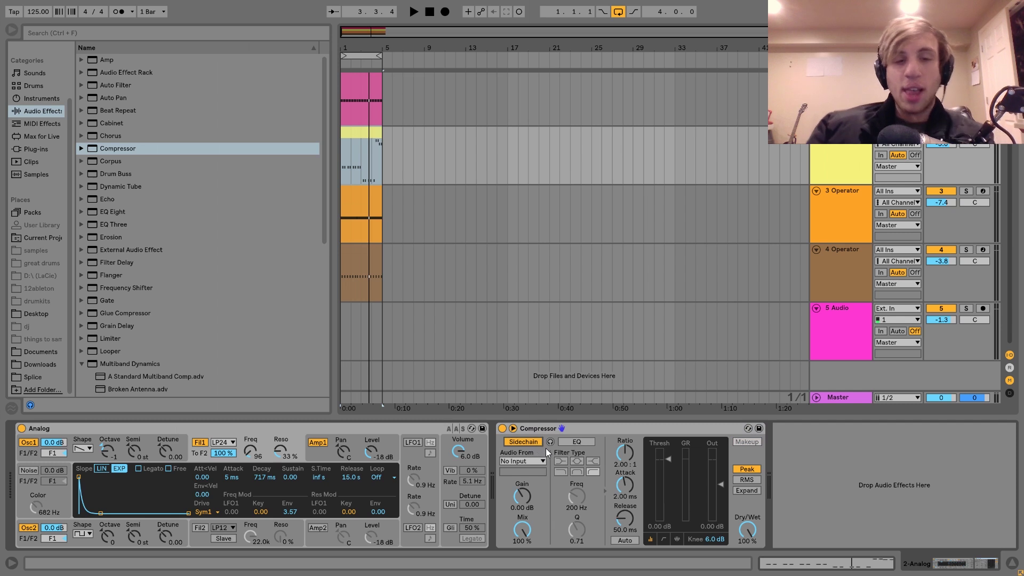
{"action": "left_click", "coordinate": [541, 461]}
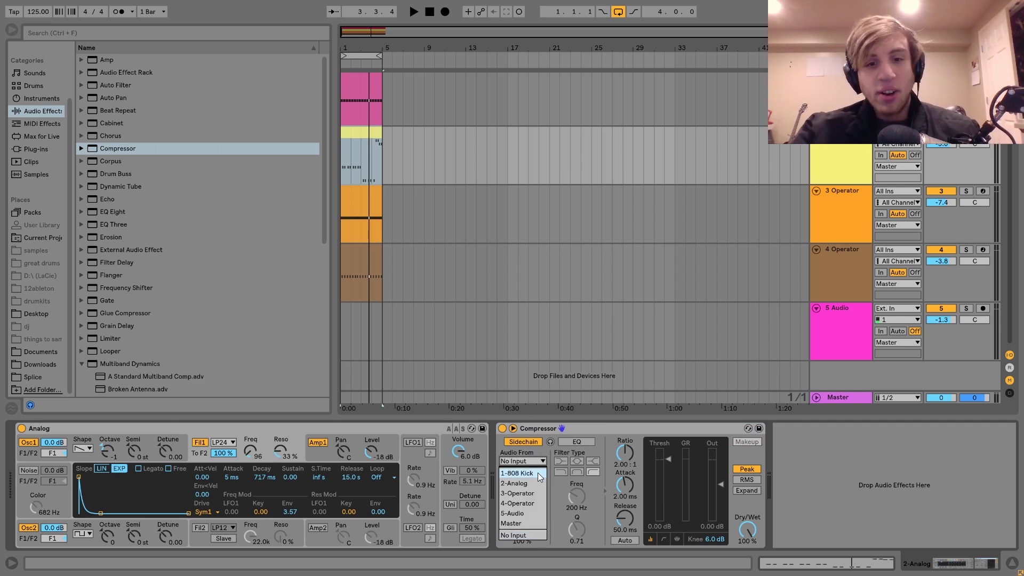
{"action": "left_click", "coordinate": [538, 474]}
- During loop playback, set the Compressor threshold to -16.4 dB and reduce the Analog track's volume slightly
{"action": "key", "text": "space"}
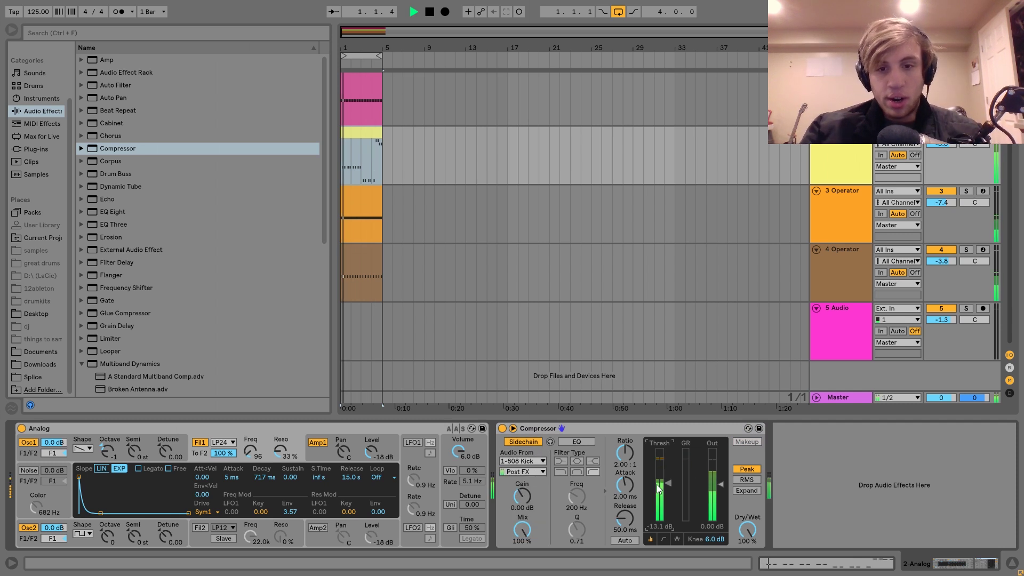
{"action": "left_click_drag", "start_coordinate": [657, 484], "coordinate": [657, 491]}
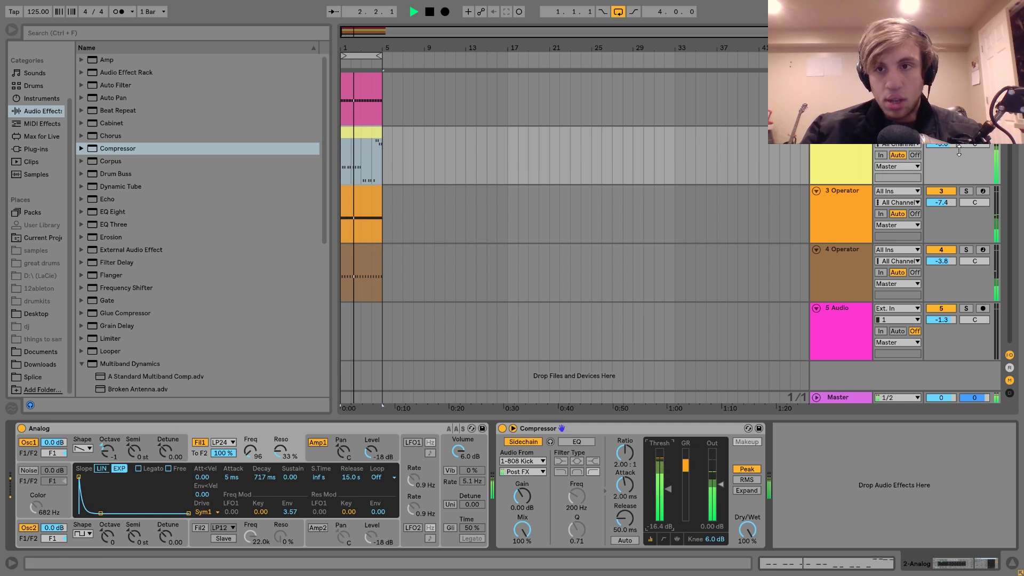
{"action": "left_click_drag", "start_coordinate": [944, 142], "coordinate": [945, 145]}
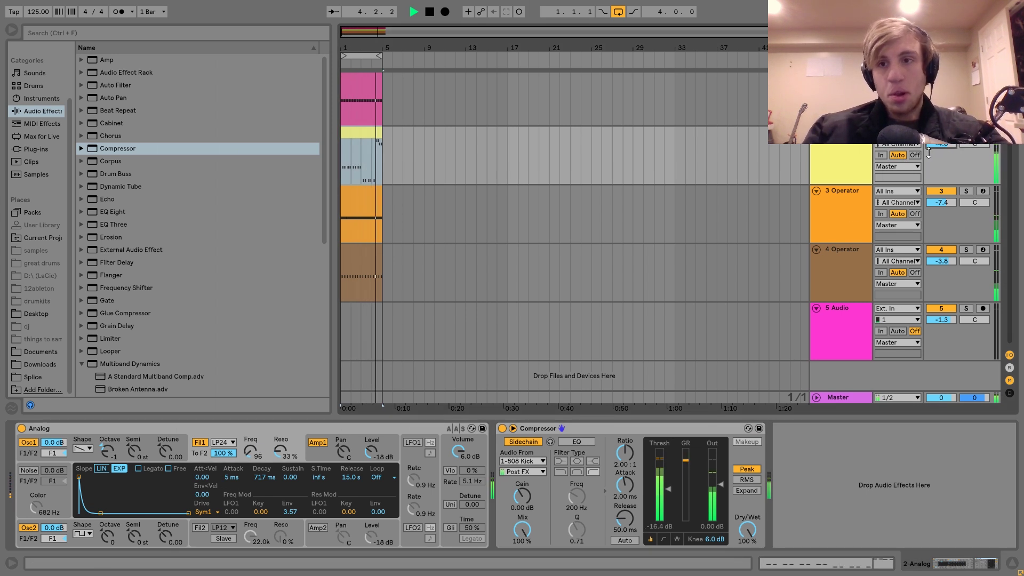
{"action": "left_click", "coordinate": [855, 148]}
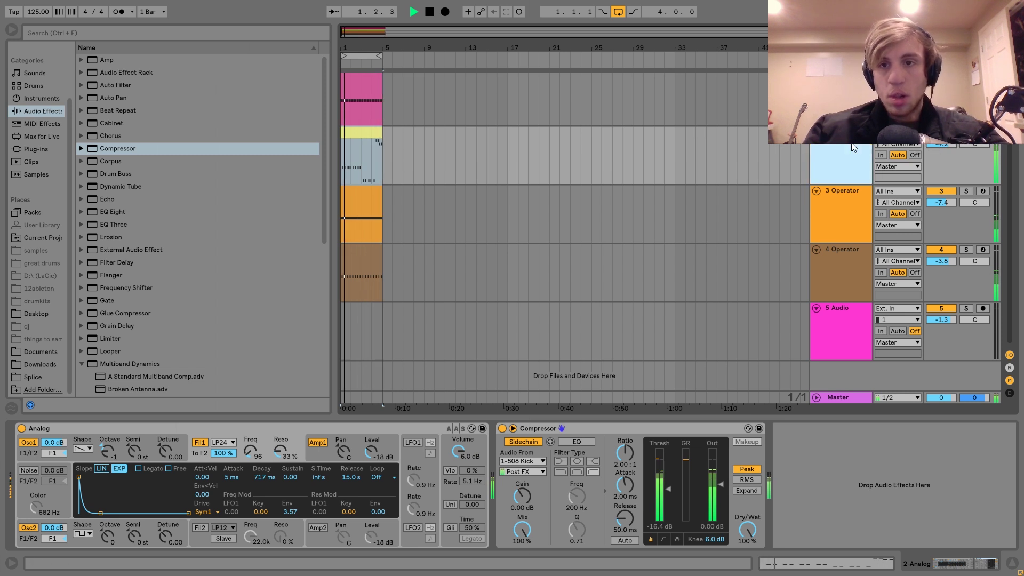
{"action": "key", "text": "space"}
- Insert a Reverb between Analog and the Compressor, and audition the bass track soloed
{"action": "scroll", "coordinate": [235, 268], "scroll_direction": "down", "scroll_amount": 7}
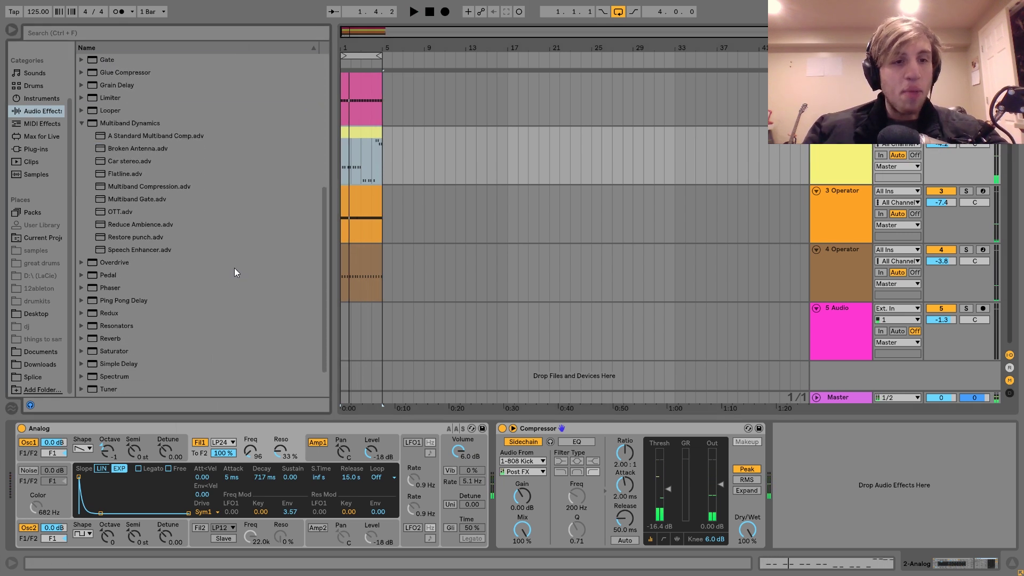
{"action": "double_click", "coordinate": [111, 301]}
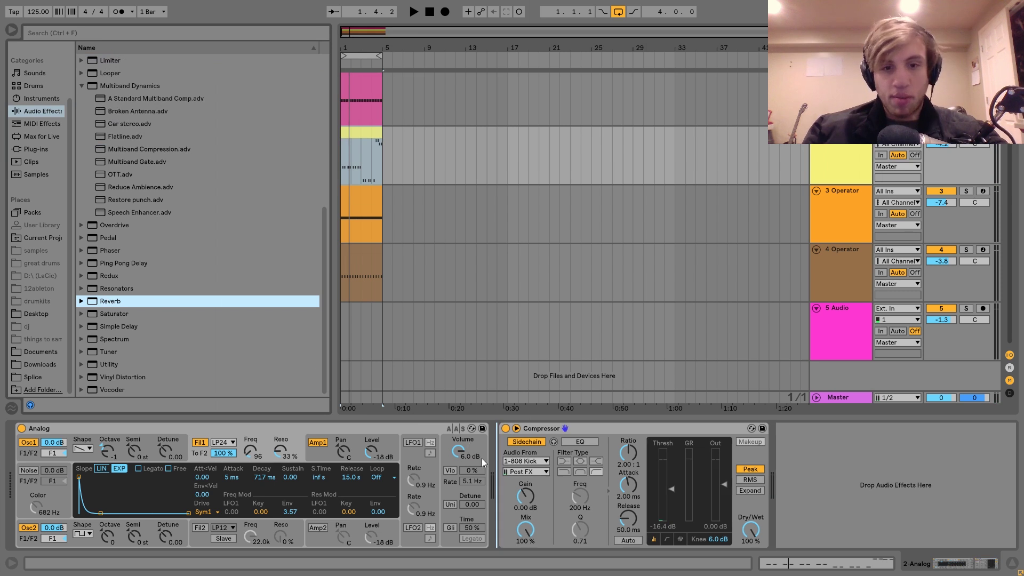
{"action": "key", "text": "space"}
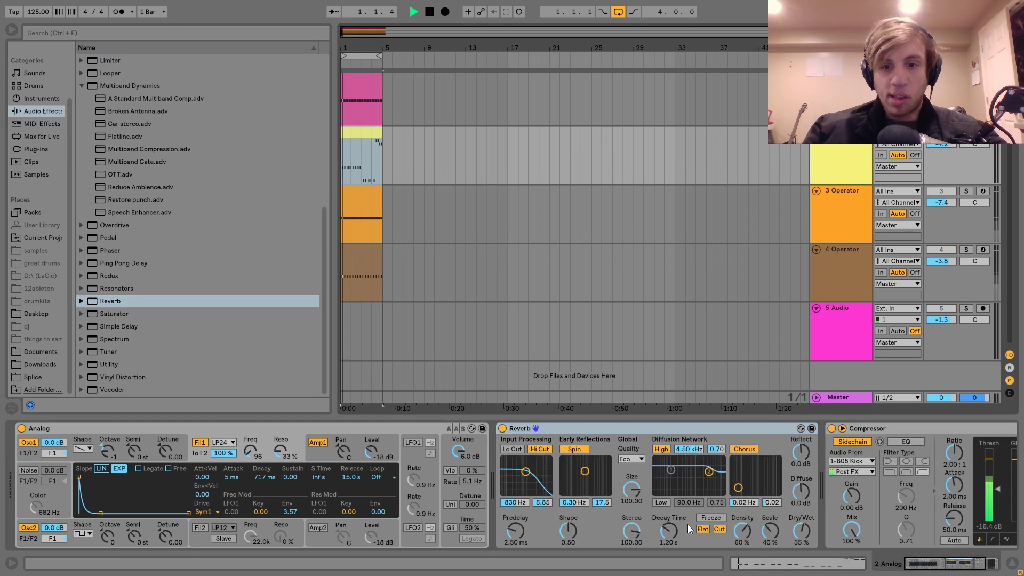
{"action": "key", "text": "space"}
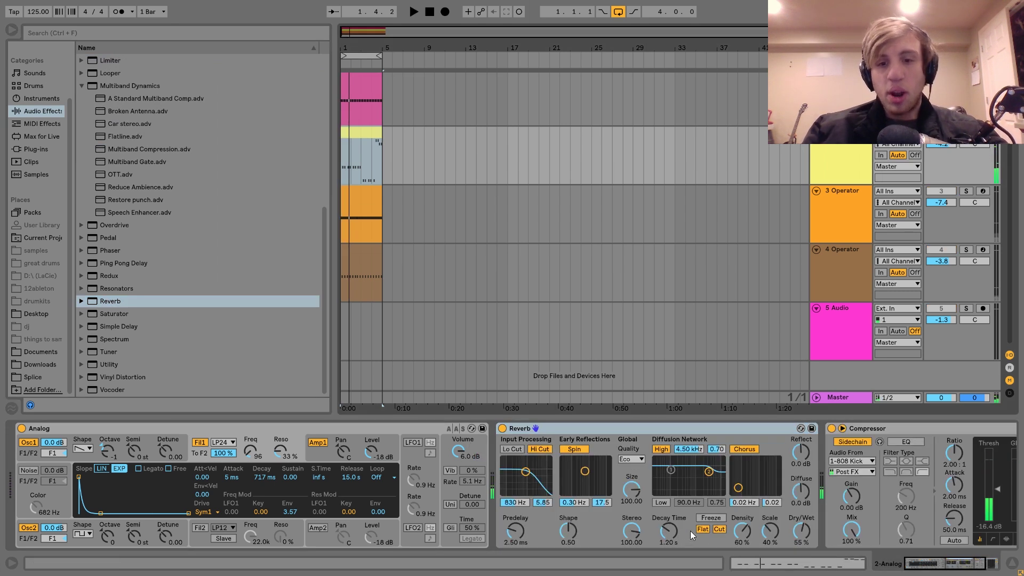
- Set the Reverb to 452 ms decay time, 3.50 size and 18% dry/wet, and unsolo the bass track
{"action": "left_click", "coordinate": [668, 530]}
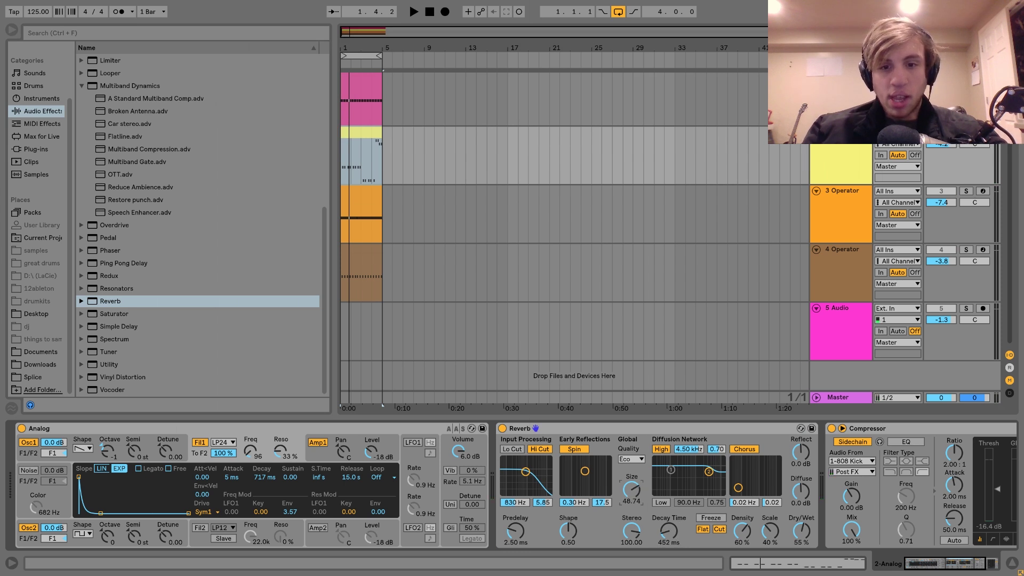
{"action": "key", "text": "space"}
{"action": "left_click_drag", "start_coordinate": [632, 489], "coordinate": [632, 515]}
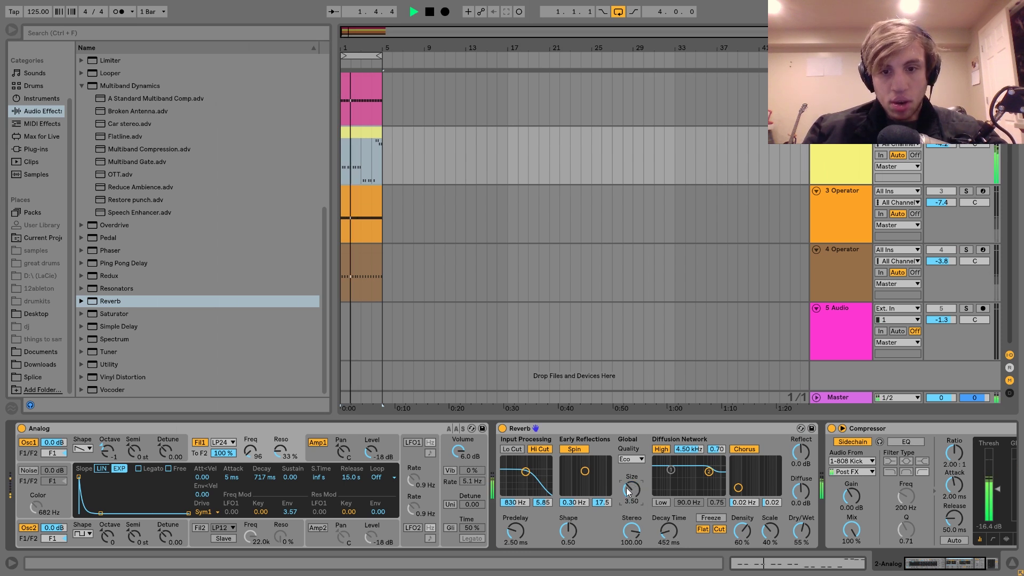
{"action": "left_click", "coordinate": [802, 533]}
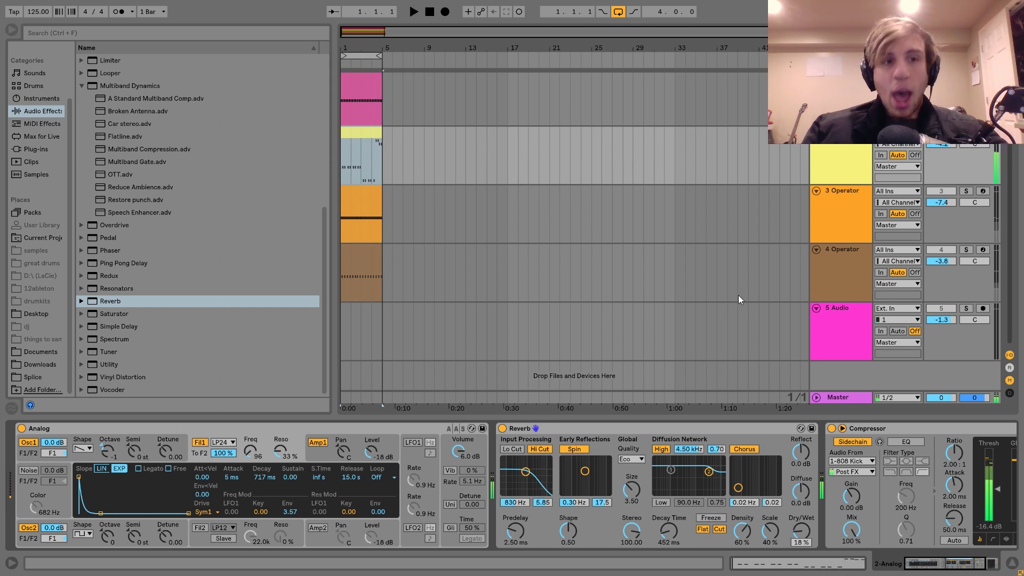
{"action": "left_click", "coordinate": [967, 132]}
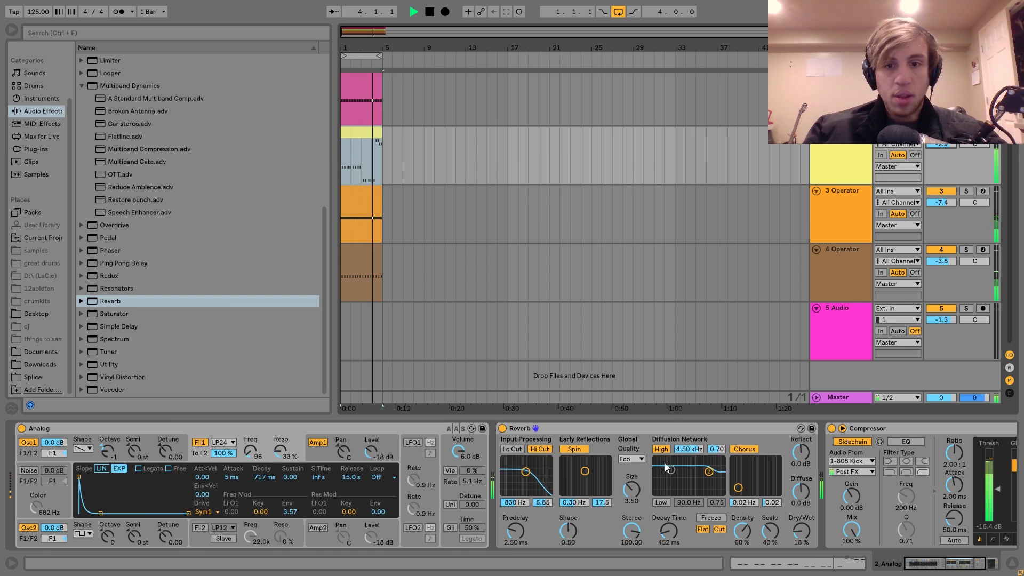
- Play the full loop with the Reverb bypassed and re-enabled to compare the bass sound
{"action": "scroll", "coordinate": [664, 463], "scroll_direction": "down", "scroll_amount": 3}
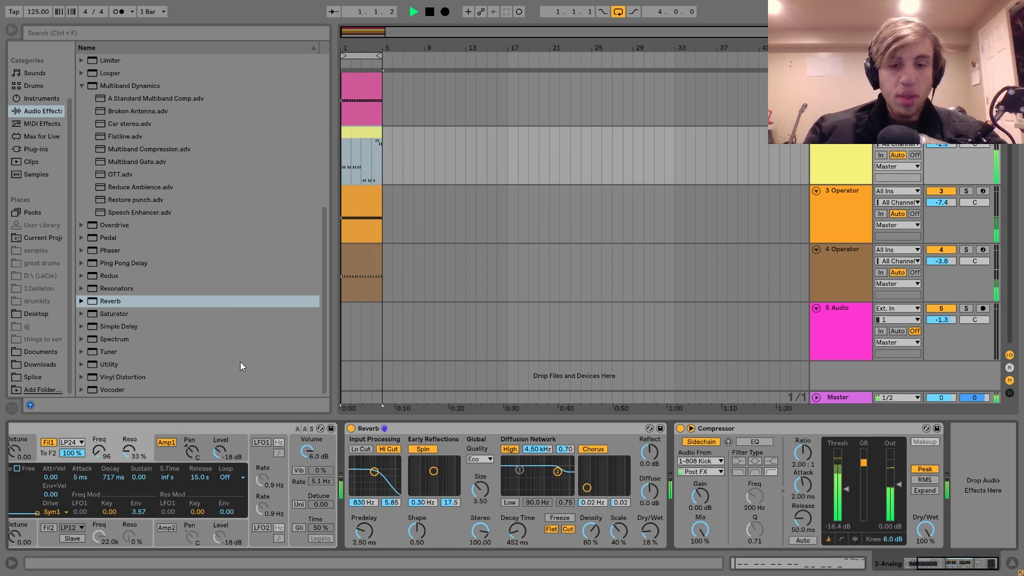
{"action": "key", "text": "space"}
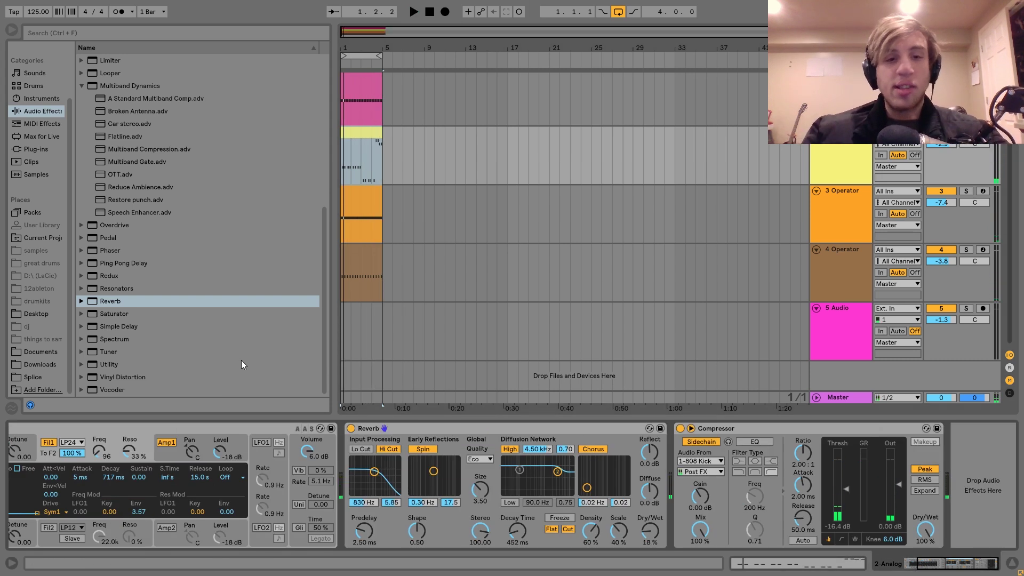
{"action": "key", "text": "space"}
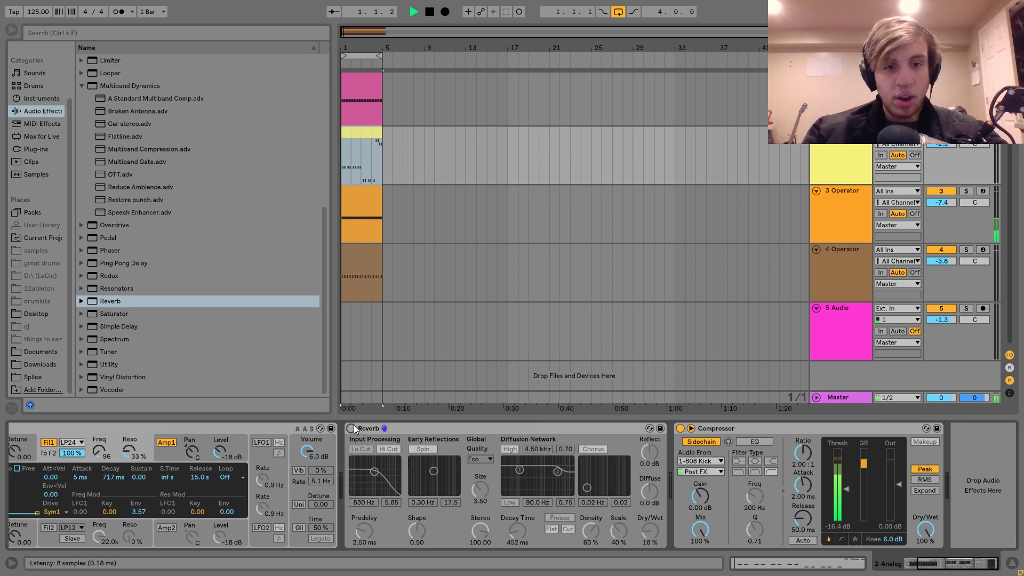
{"action": "key", "text": "space"}
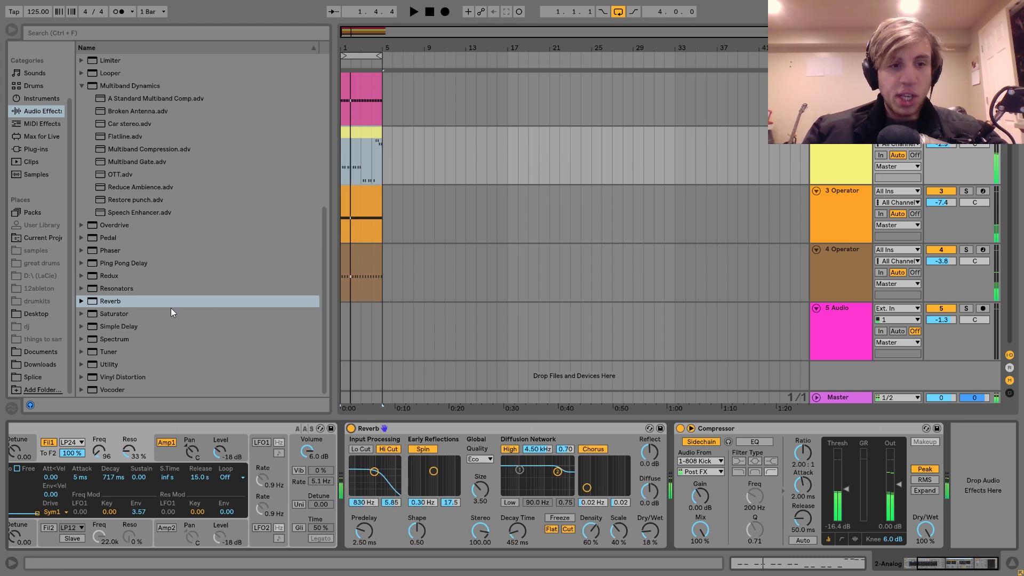
- Insert a Saturator between the Reverb and the Compressor and set its drive to 5.71 dB
{"action": "left_click_drag", "start_coordinate": [114, 314], "coordinate": [670, 520]}
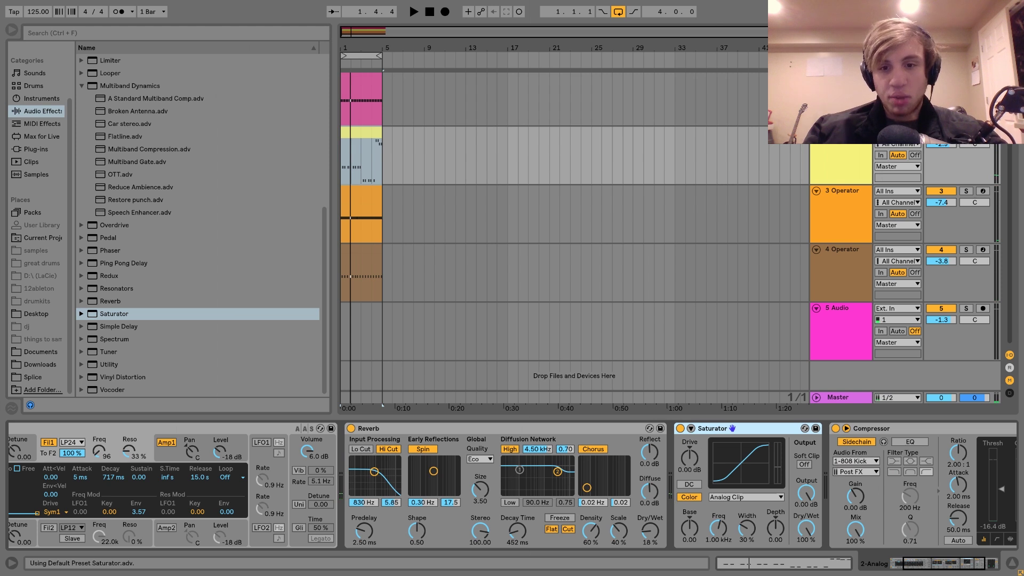
{"action": "key", "text": "space"}
{"action": "left_click_drag", "start_coordinate": [690, 458], "coordinate": [690, 460]}
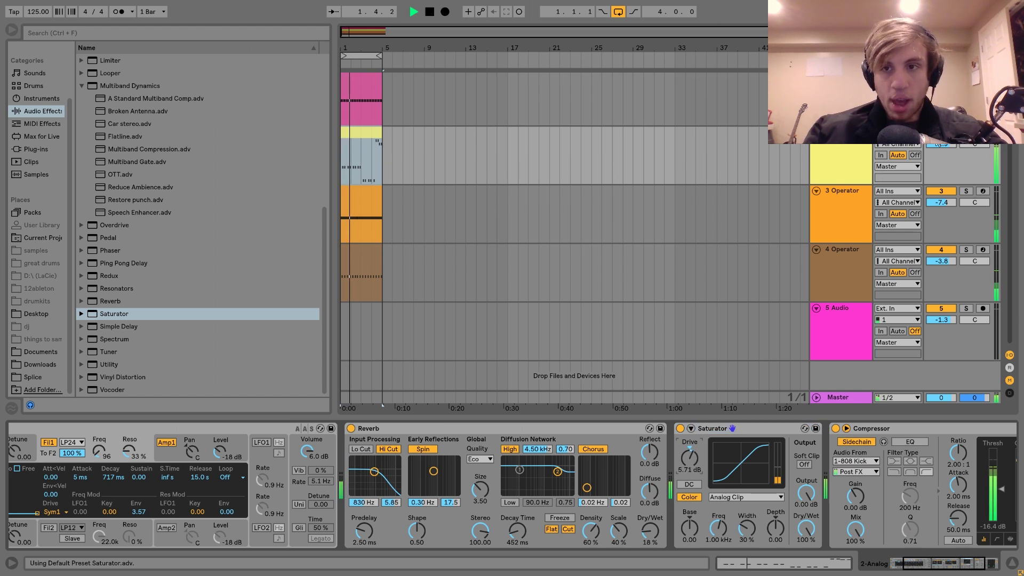
- Lower the Analog track's volume to -11.1 dB while listening to the loop, and stop playback
{"action": "left_click_drag", "start_coordinate": [941, 145], "coordinate": [941, 152]}
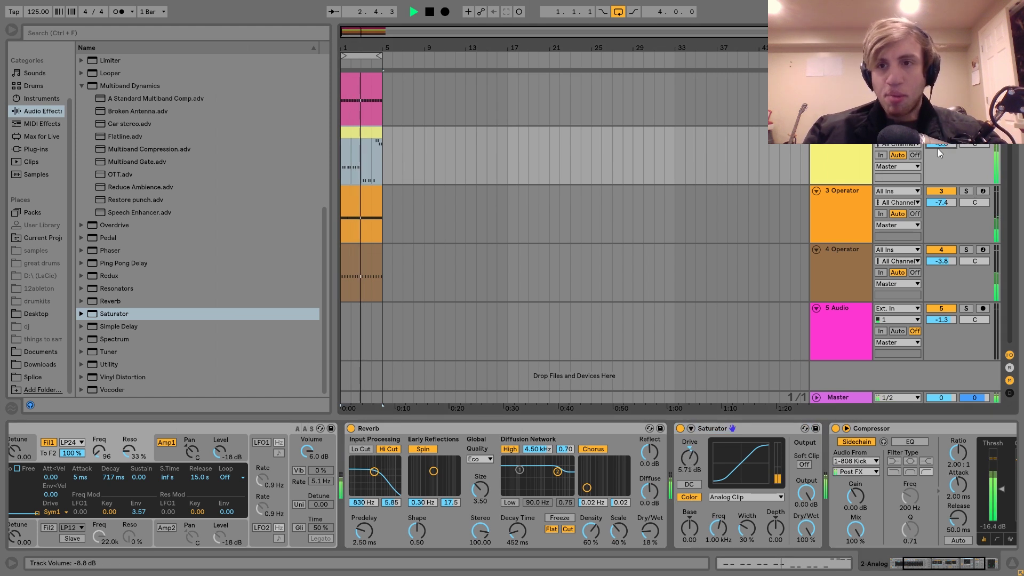
{"action": "left_click", "coordinate": [852, 146]}
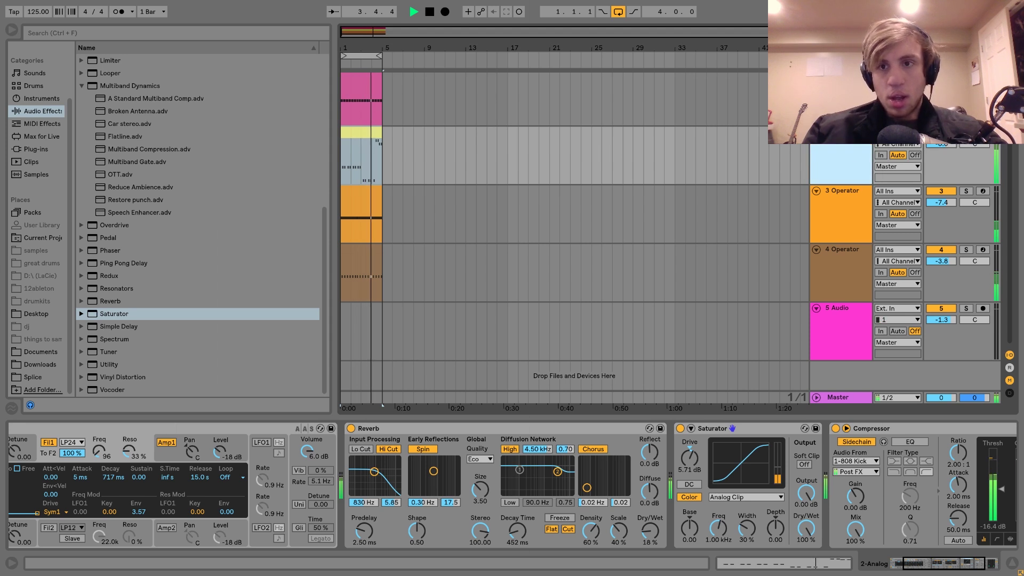
{"action": "left_click_drag", "start_coordinate": [941, 145], "coordinate": [942, 168]}
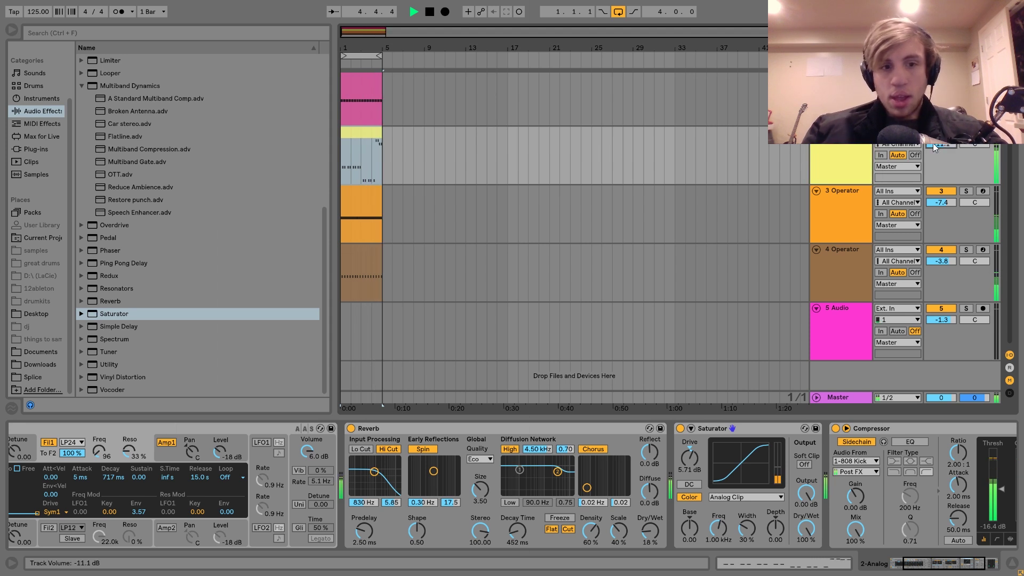
{"action": "key", "text": "space"}
- Solo the 808 Kick track and compare its sound with Drum Buss bypassed and re-enabled
{"action": "left_click", "coordinate": [842, 73]}
{"action": "left_click", "coordinate": [966, 79]}
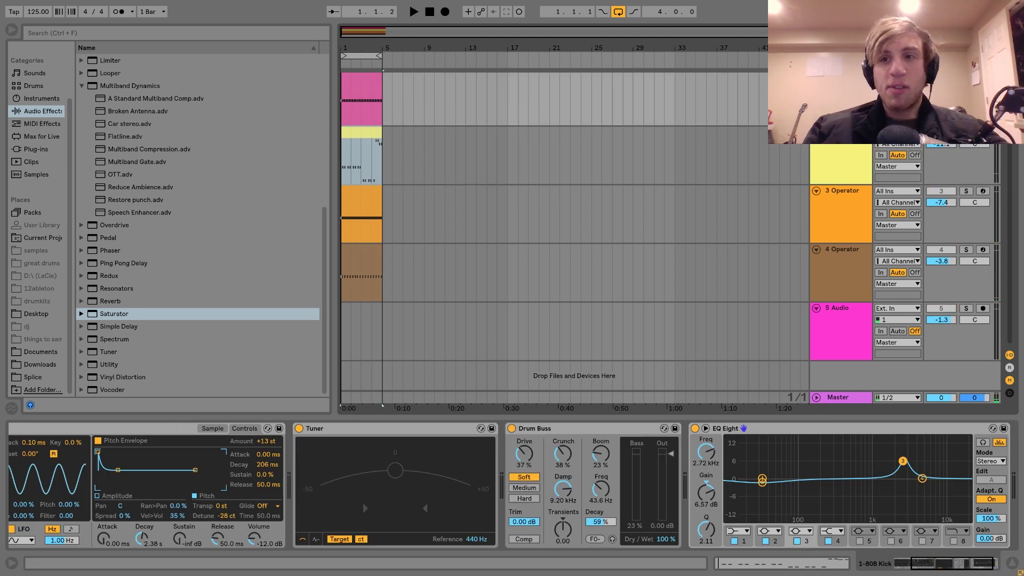
{"action": "left_click", "coordinate": [512, 428]}
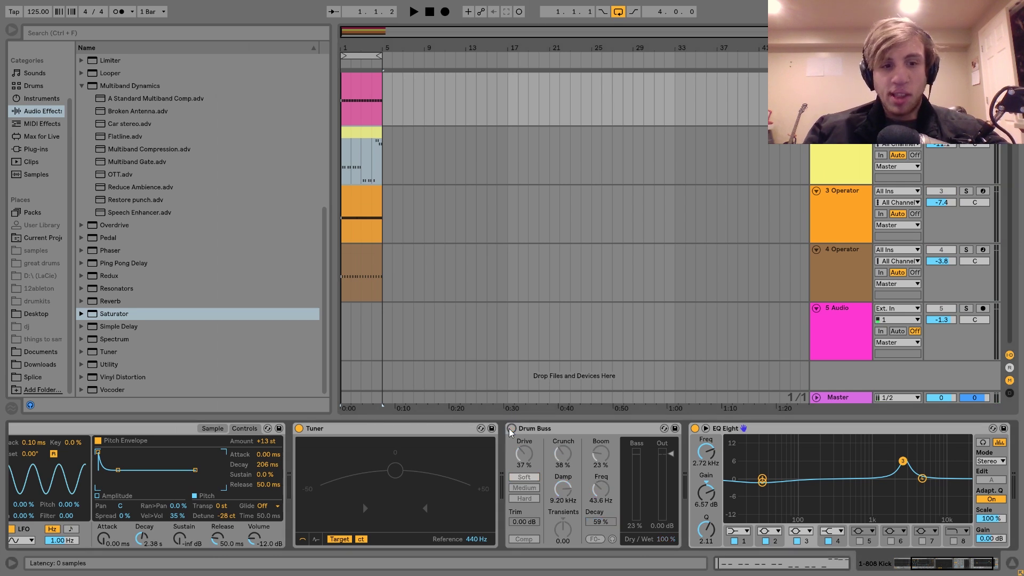
{"action": "key", "text": "space"}
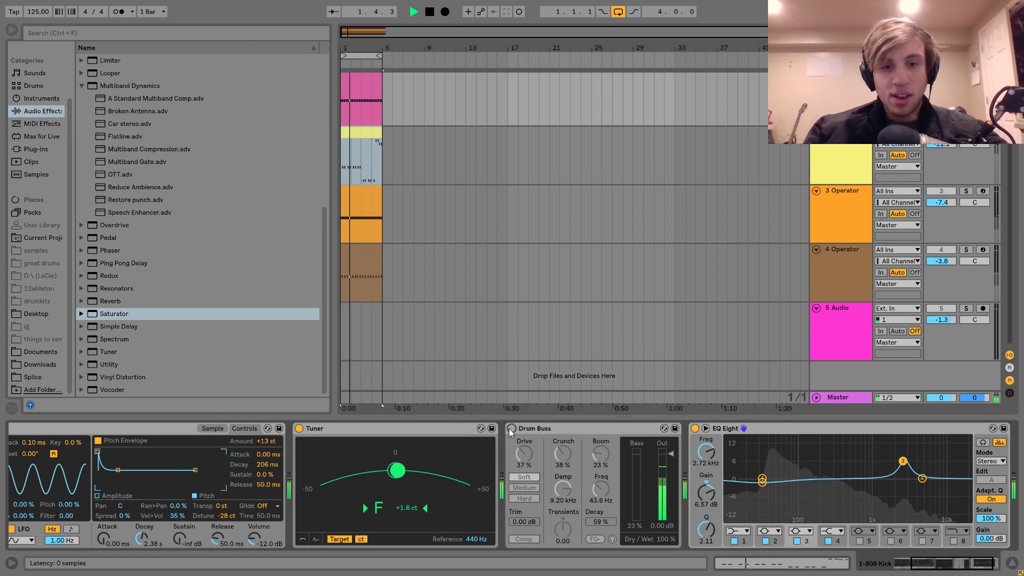
{"action": "left_click", "coordinate": [511, 428]}
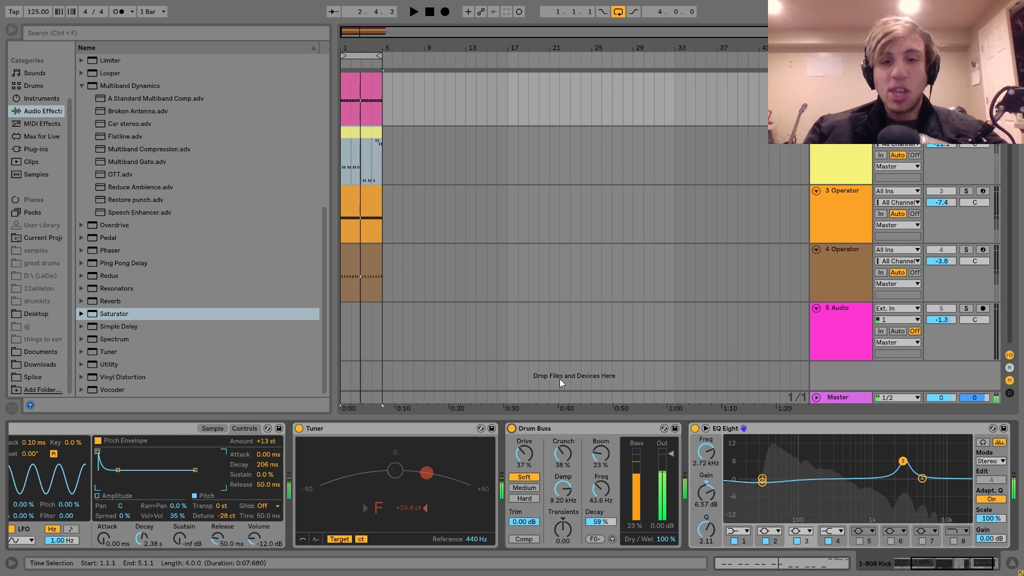
{"action": "key", "text": "space"}
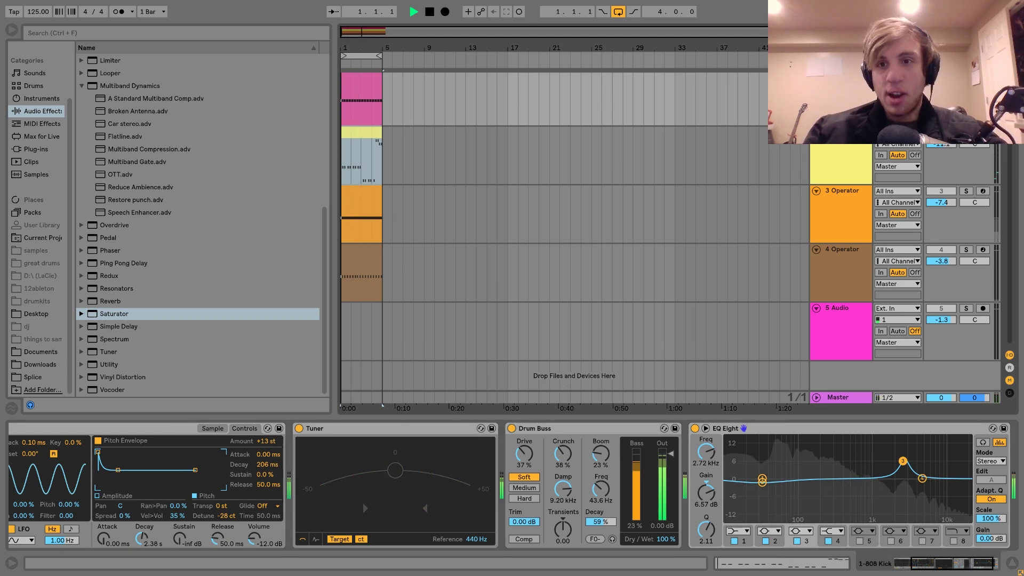
- Unsolo the 808 Kick track, set the Analog track's volume to -12.1 dB and listen to the full loop
{"action": "left_click", "coordinate": [841, 133]}
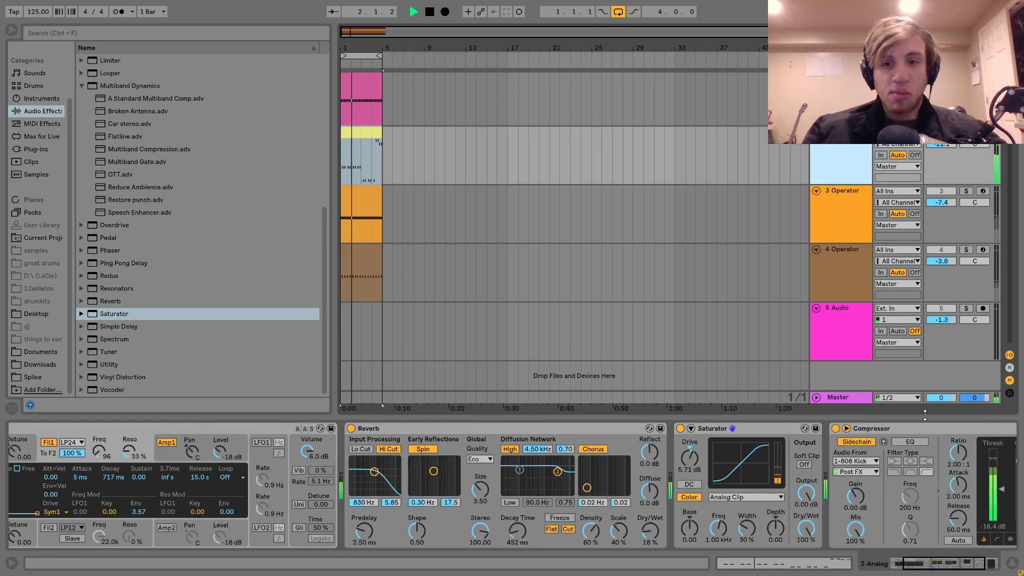
{"action": "left_click", "coordinate": [966, 132]}
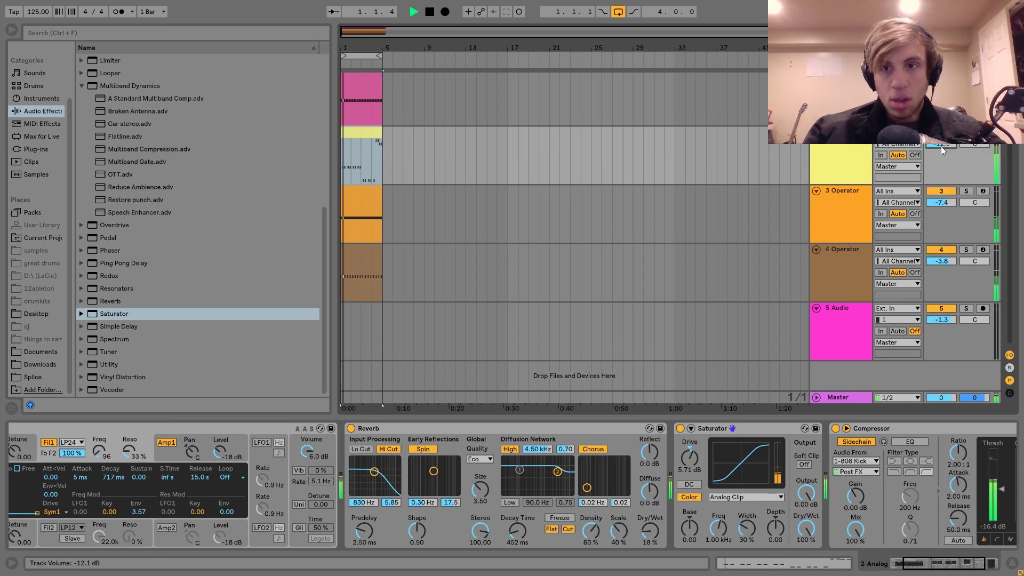
{"action": "scroll", "coordinate": [453, 529], "scroll_direction": "left", "scroll_amount": 3}
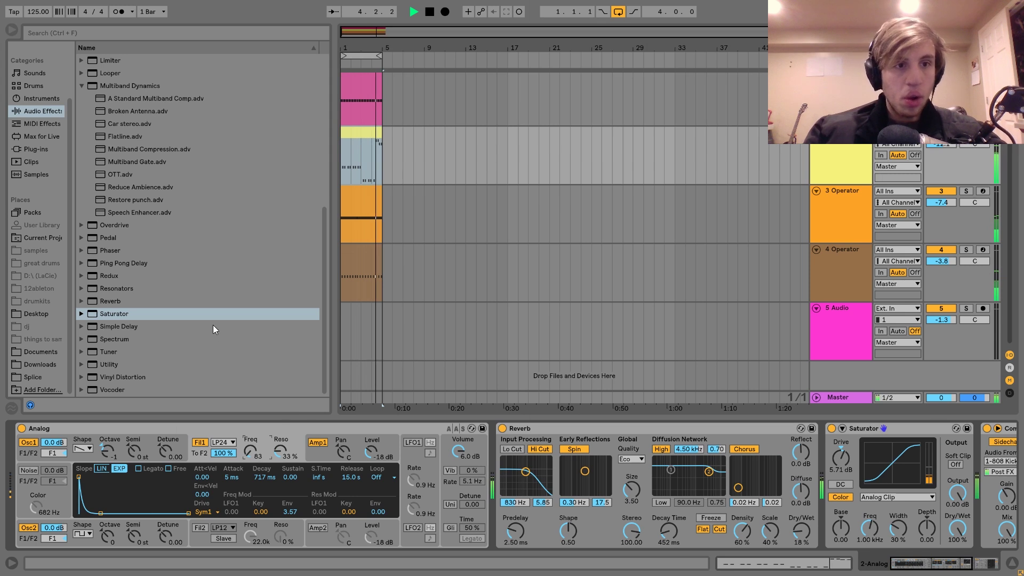
{"action": "key", "text": "space"}
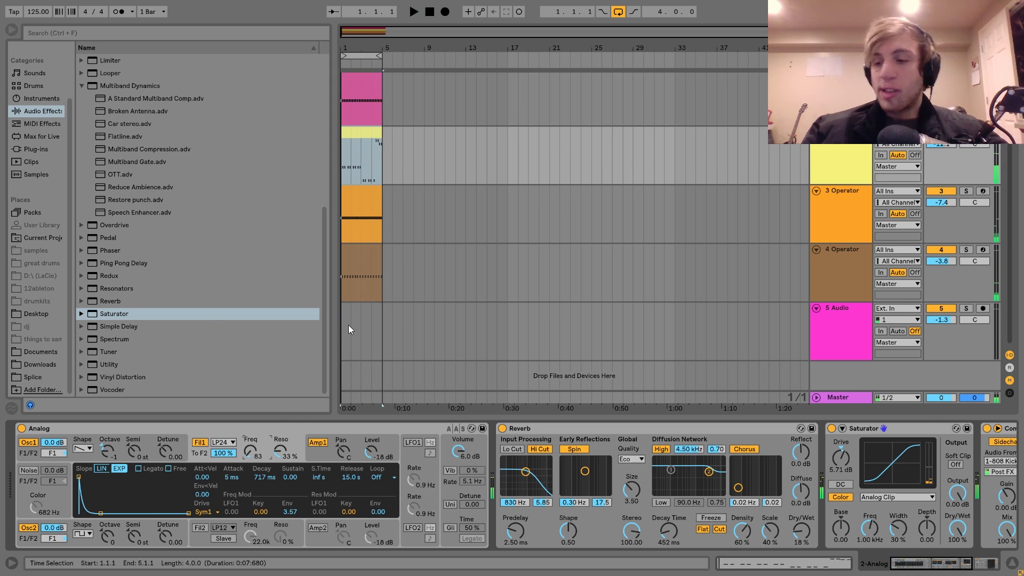
{"action": "key", "text": "space"}
{"action": "scroll", "coordinate": [606, 447], "scroll_direction": "right", "scroll_amount": 5}
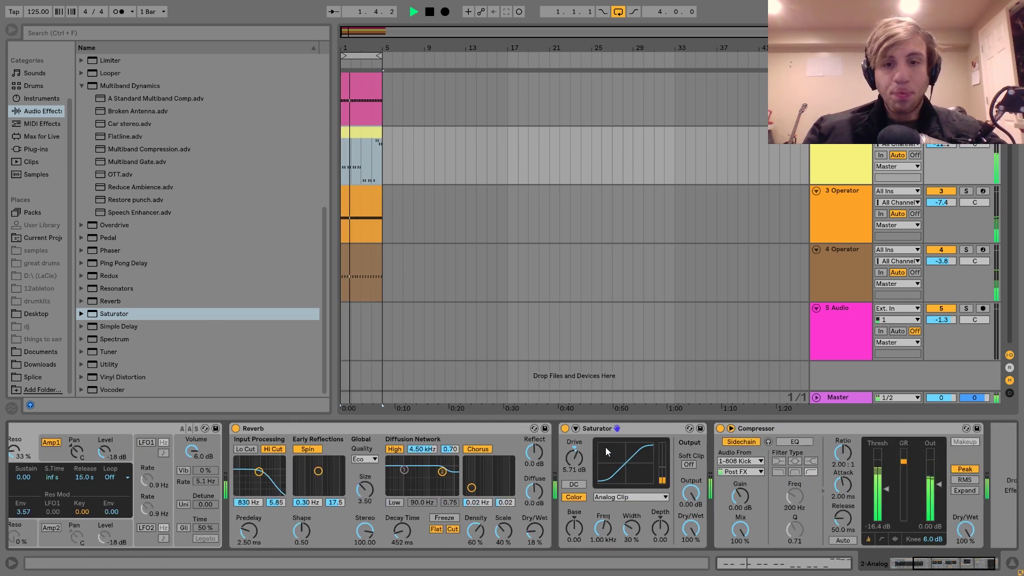
{"action": "key", "text": "space"}
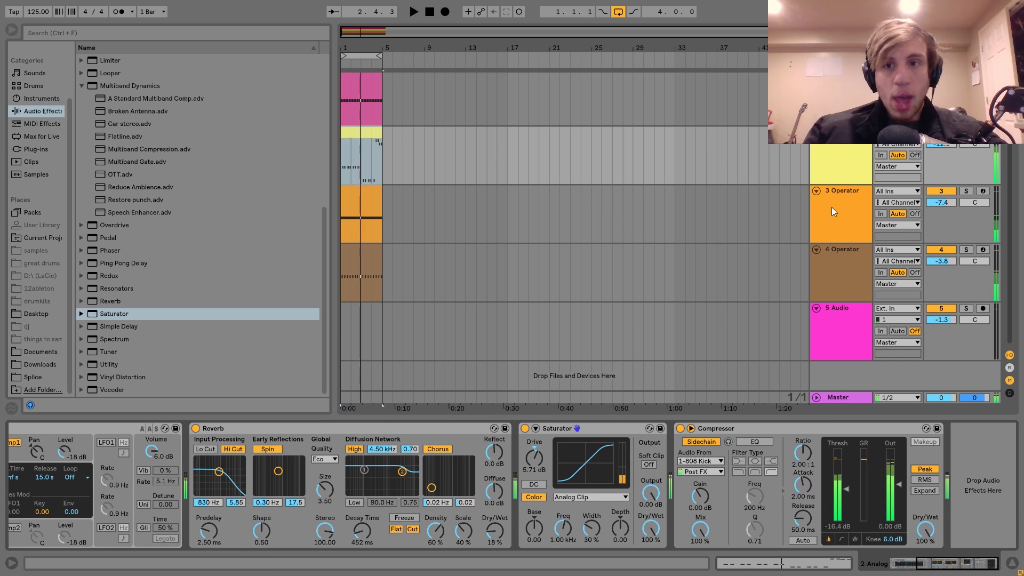
- Group the 808 Kick and Analog tracks, solo the group and play the loop from the start
{"action": "left_click", "coordinate": [856, 166]}
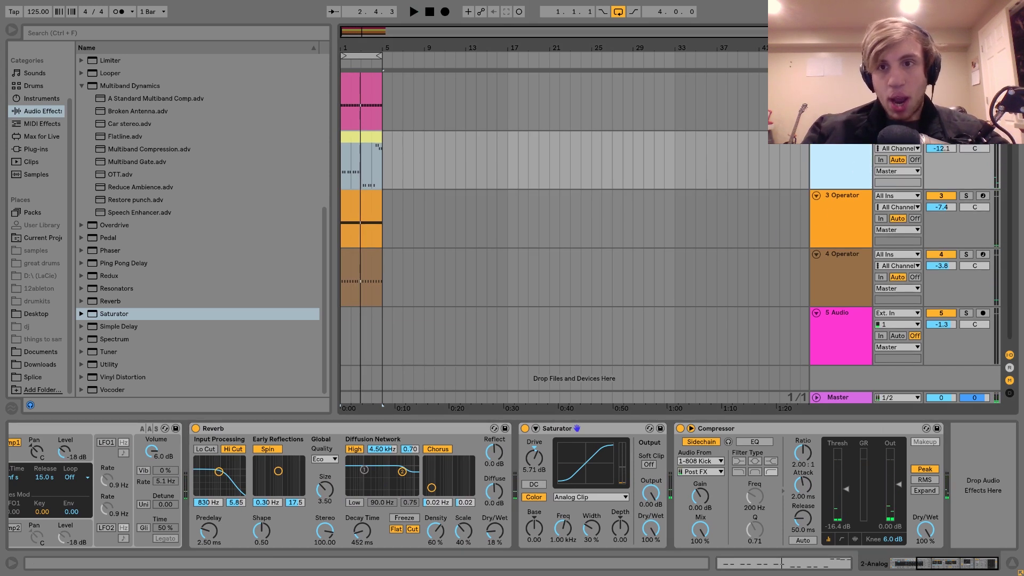
{"action": "left_click", "coordinate": [842, 85]}
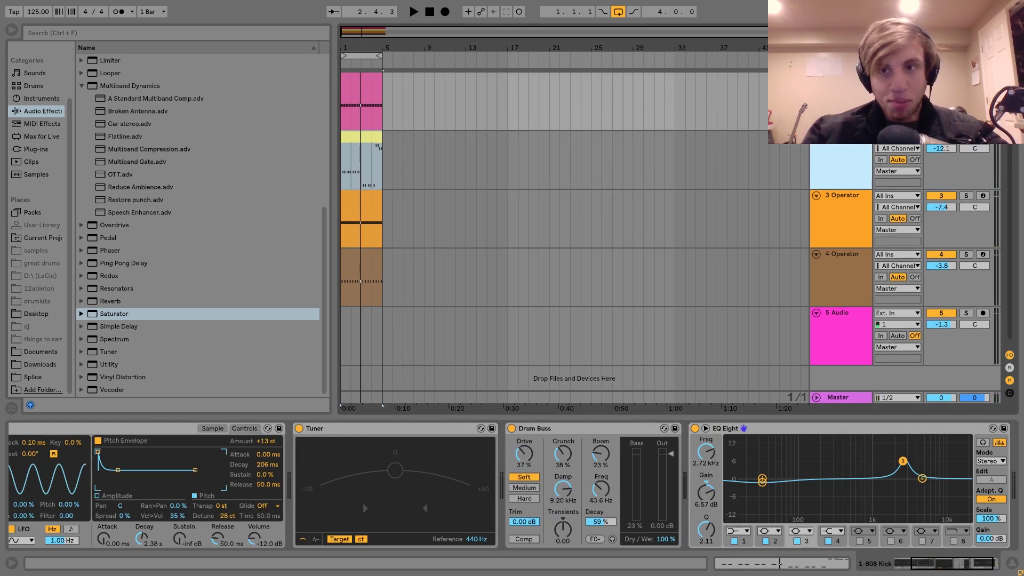
{"action": "key", "text": "ctrl+g"}
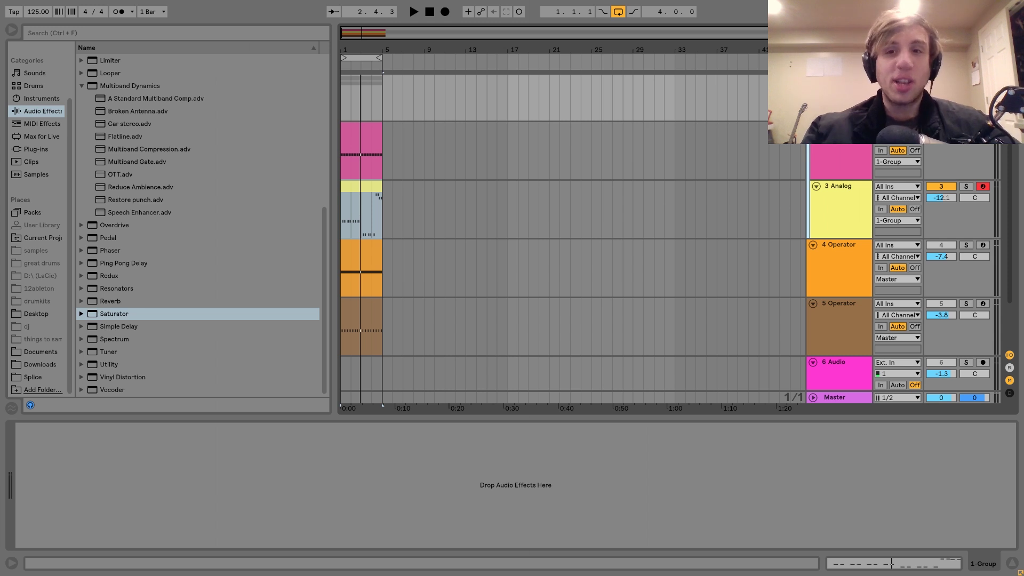
{"action": "left_click", "coordinate": [344, 105]}
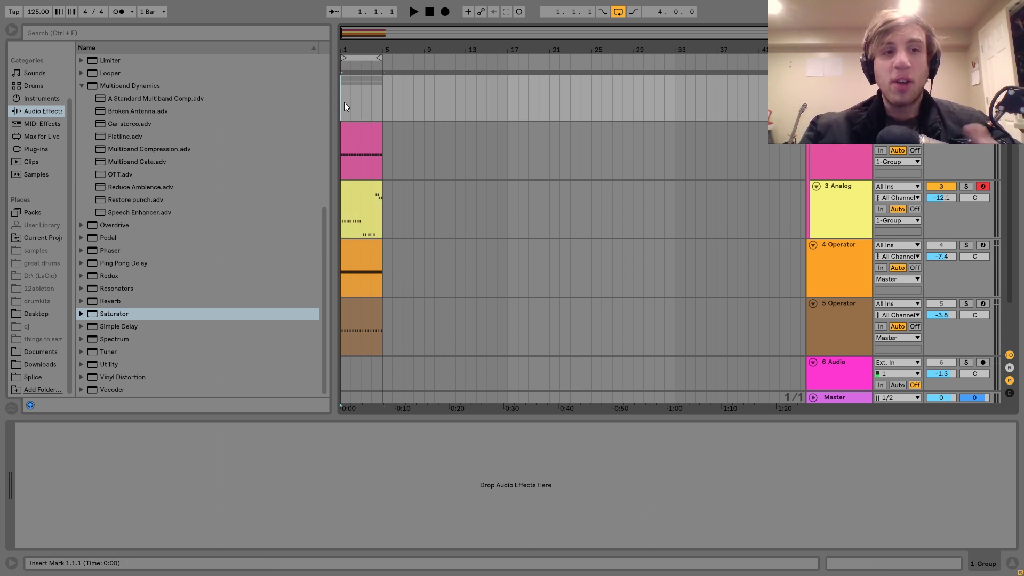
{"action": "key", "text": "space"}
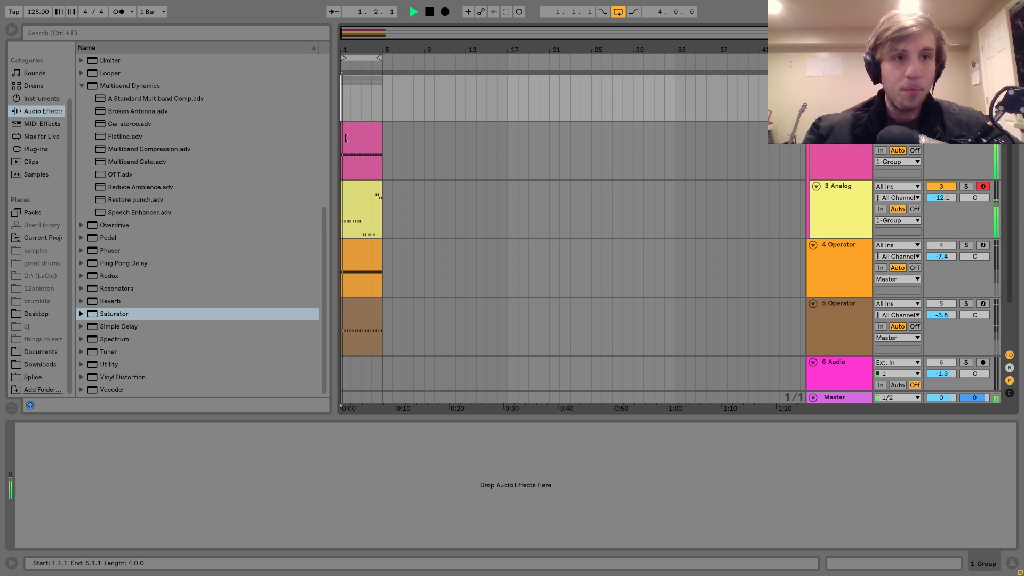
- Add a Compressor to the kick and bass group with a -13.1 dB threshold and a 3.80 ms attack
{"action": "scroll", "coordinate": [171, 192], "scroll_direction": "up", "scroll_amount": 7}
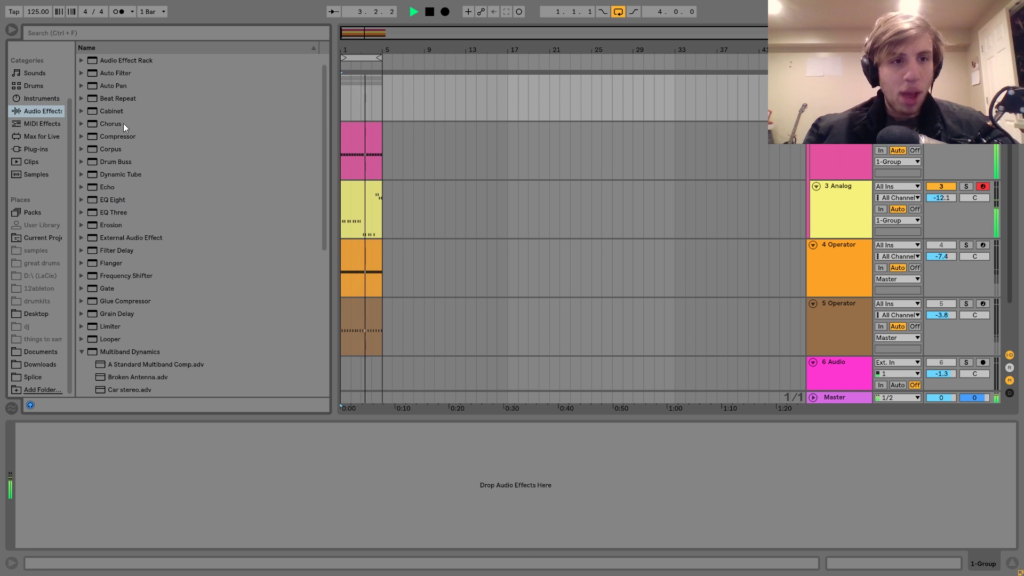
{"action": "double_click", "coordinate": [119, 137]}
{"action": "left_click", "coordinate": [69, 484]}
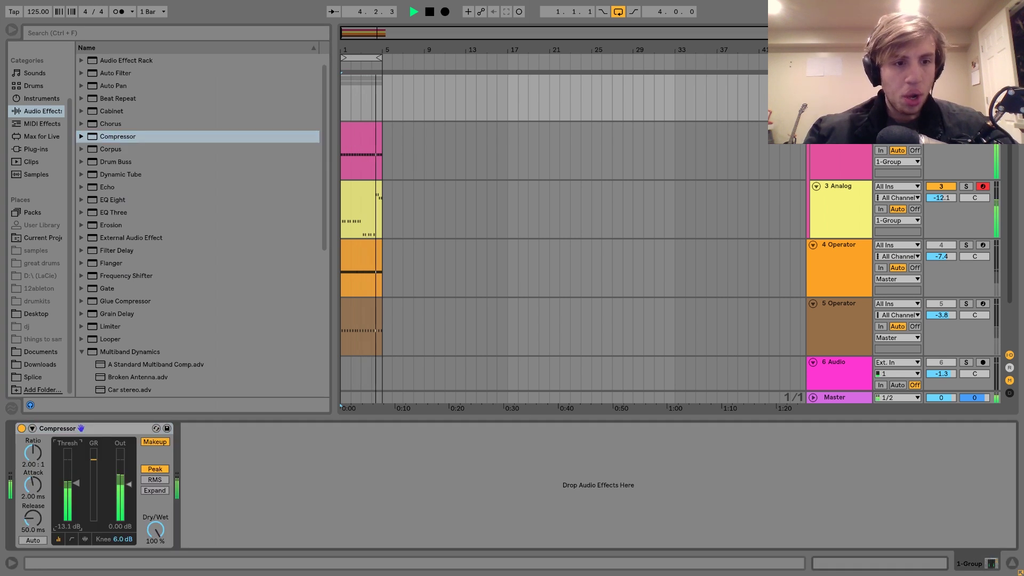
{"action": "left_click_drag", "start_coordinate": [39, 487], "coordinate": [39, 478]}
- Lower the Analog track's volume to -13.6 dB and set the 808 Kick track's volume to -5.61 dB
{"action": "left_click_drag", "start_coordinate": [943, 198], "coordinate": [950, 203]}
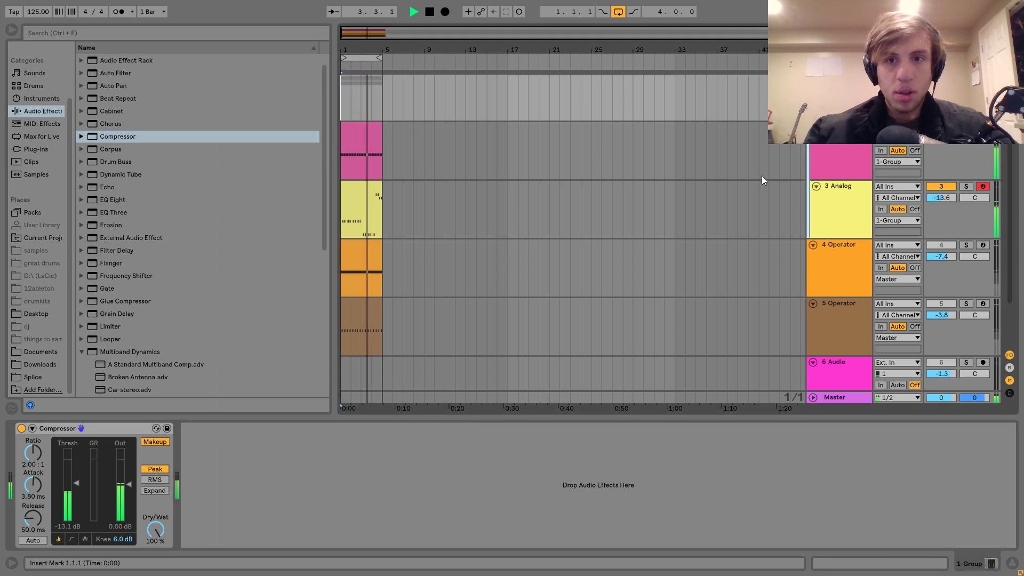
{"action": "left_click", "coordinate": [826, 164]}
{"action": "left_click_drag", "start_coordinate": [945, 139], "coordinate": [944, 142]}
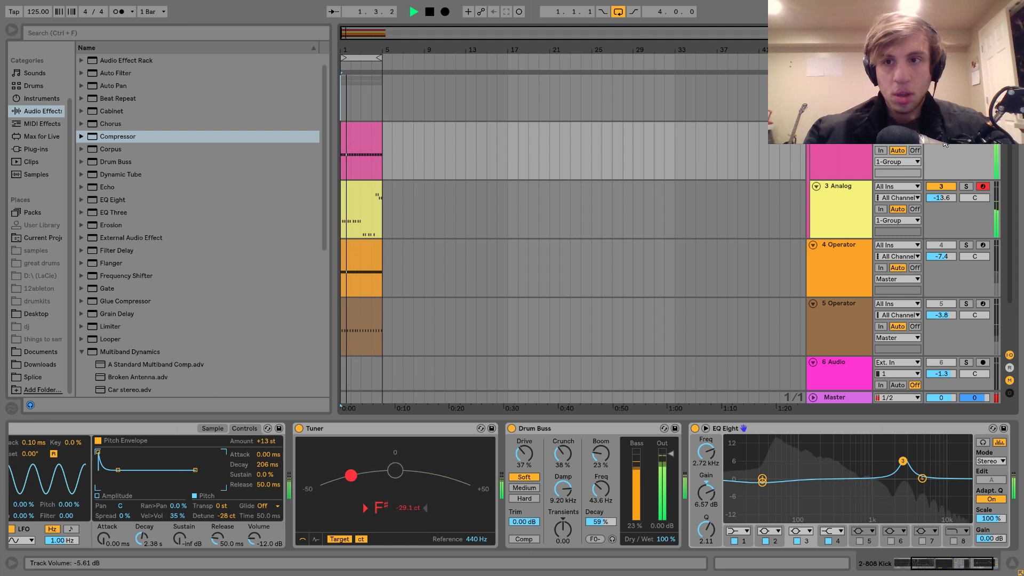
- Lower the two Operator tracks and the Audio track together to -11.4, -7.8 and -5.3 dB, and stop playback
{"action": "left_click", "coordinate": [838, 96]}
{"action": "left_click", "coordinate": [839, 374], "text": "shift"}
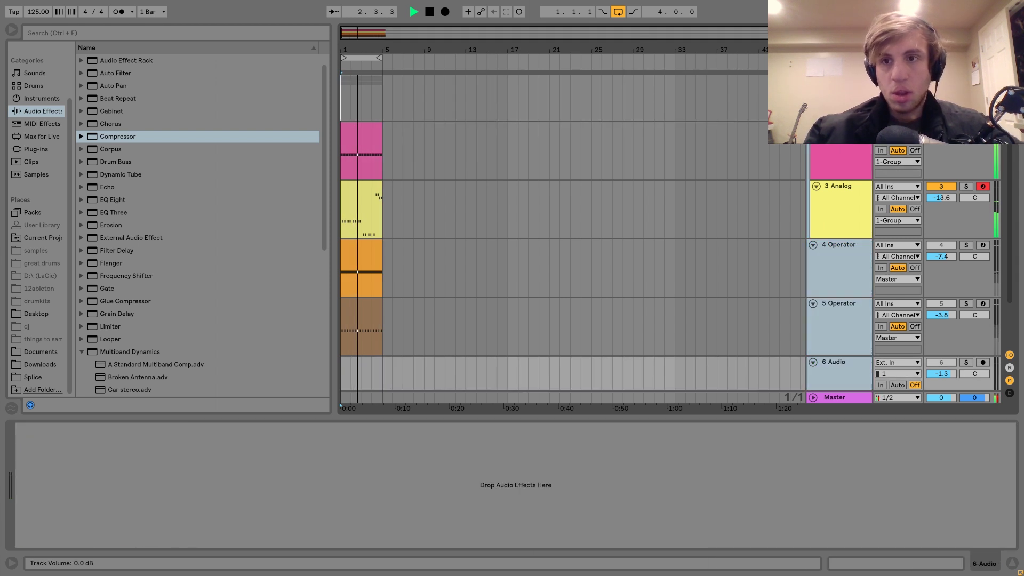
{"action": "left_click", "coordinate": [838, 96]}
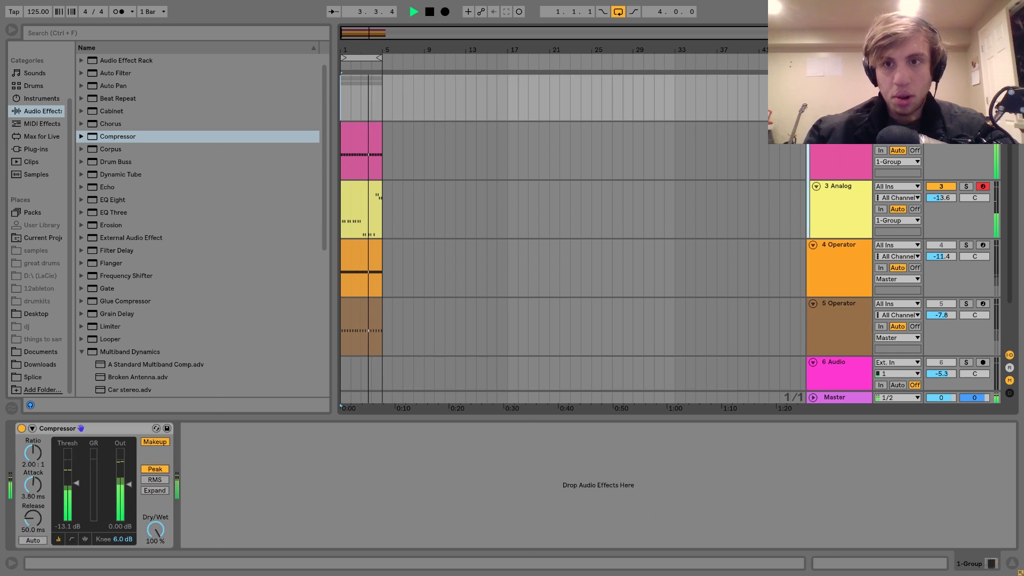
{"action": "key", "text": "space"}
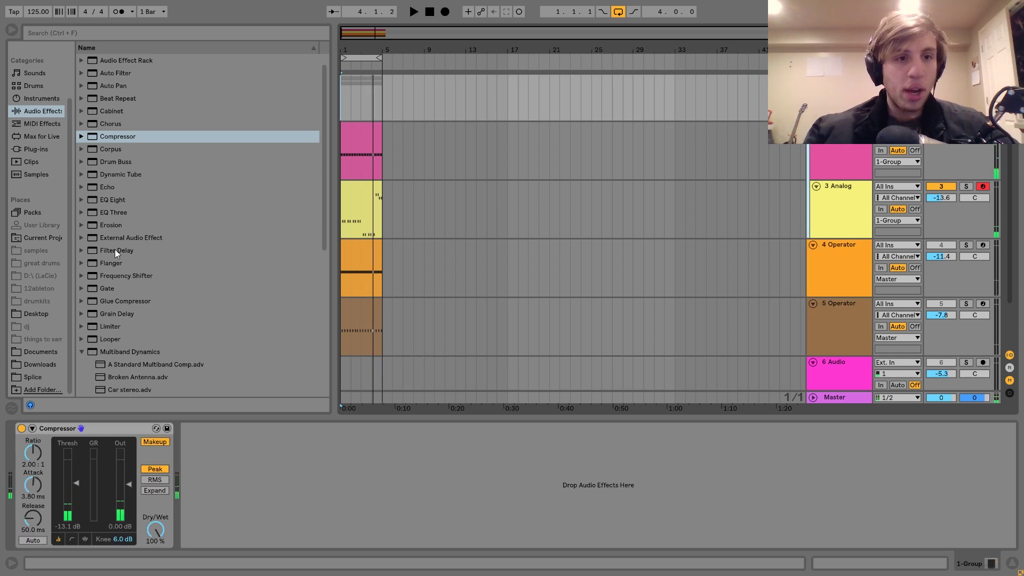
- Insert a Dynamic Tube before the group's Compressor and set its drive to 8.00 dB while the loop plays
{"action": "left_click_drag", "start_coordinate": [105, 175], "coordinate": [151, 480]}
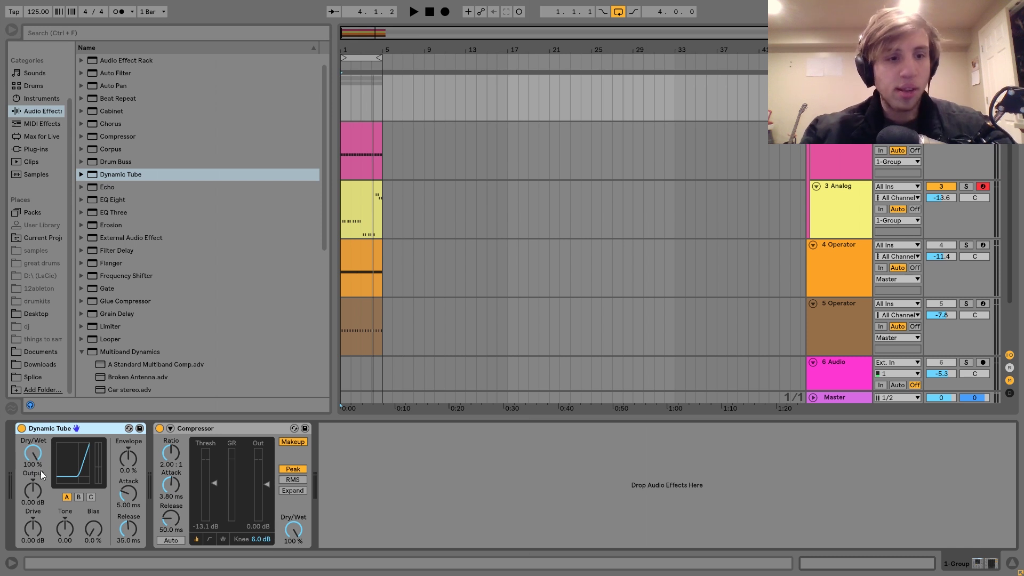
{"action": "left_click", "coordinate": [36, 525]}
{"action": "key", "text": "Up"}
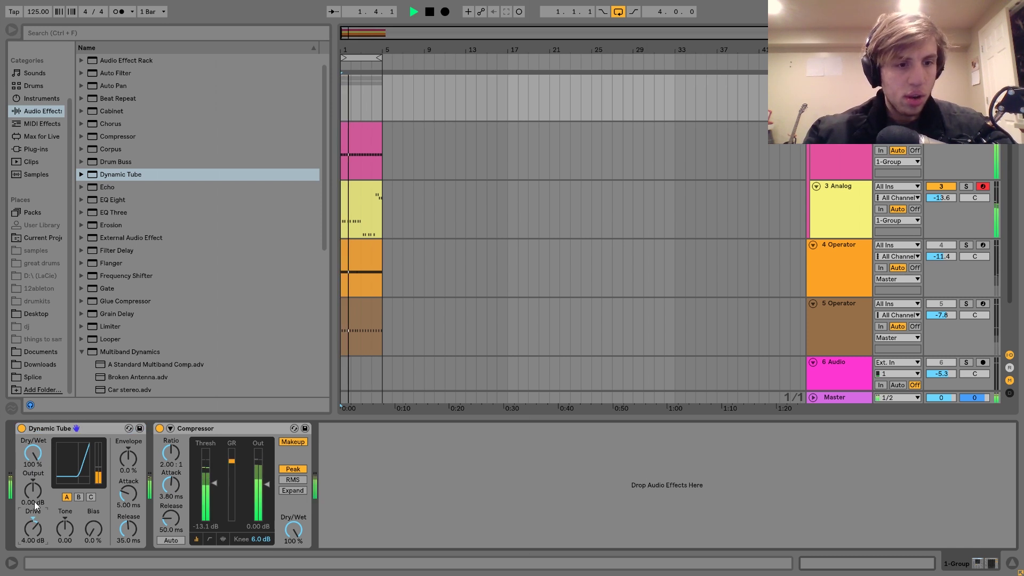
{"action": "scroll", "coordinate": [34, 506], "scroll_direction": "up", "scroll_amount": 5}
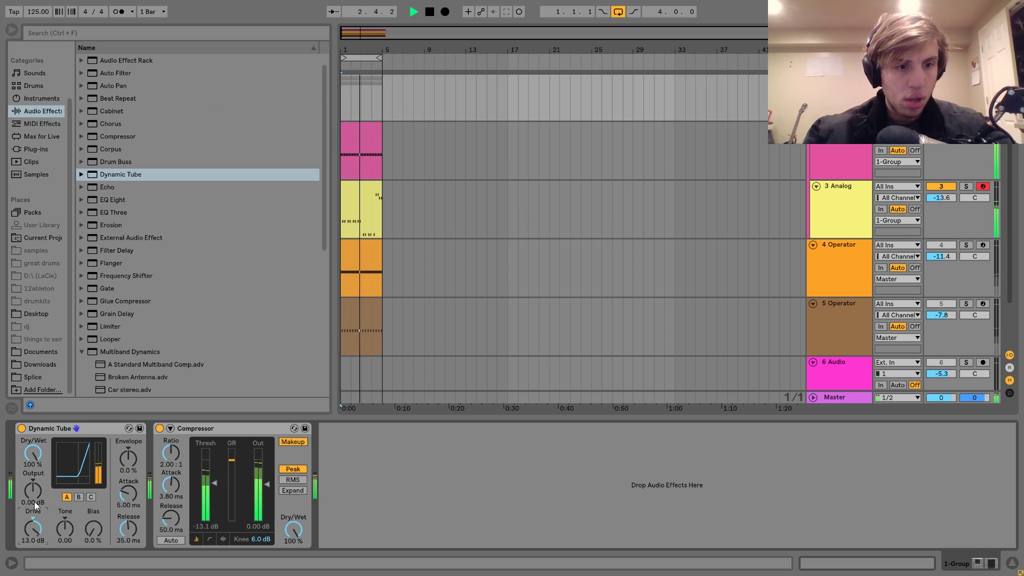
{"action": "key", "text": "Down"}
{"action": "key", "text": "Down"}
{"action": "key", "text": "Down"}
{"action": "key", "text": "Down"}
{"action": "key", "text": "Down"}
{"action": "key", "text": "Down"}
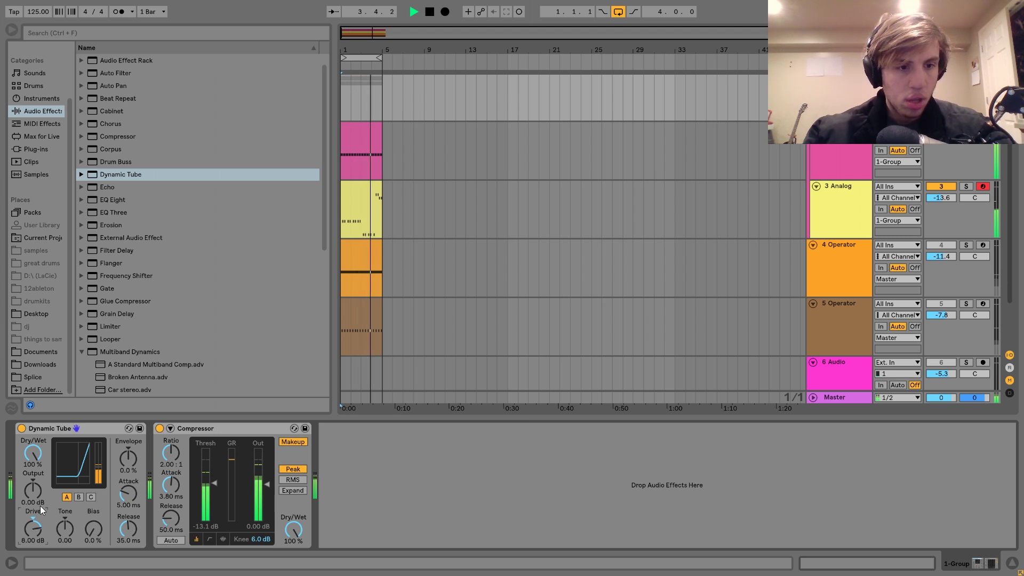
- Set the Dynamic Tube's tone to 0.48, drive to 4.00 dB and output to 2.00 dB, comparing against bypass
{"action": "mouse_move", "coordinate": [62, 524]}
{"action": "left_mouse_down"}
{"action": "mouse_move", "coordinate": [62, 500]}
{"action": "mouse_move", "coordinate": [65, 516]}
{"action": "left_mouse_up"}
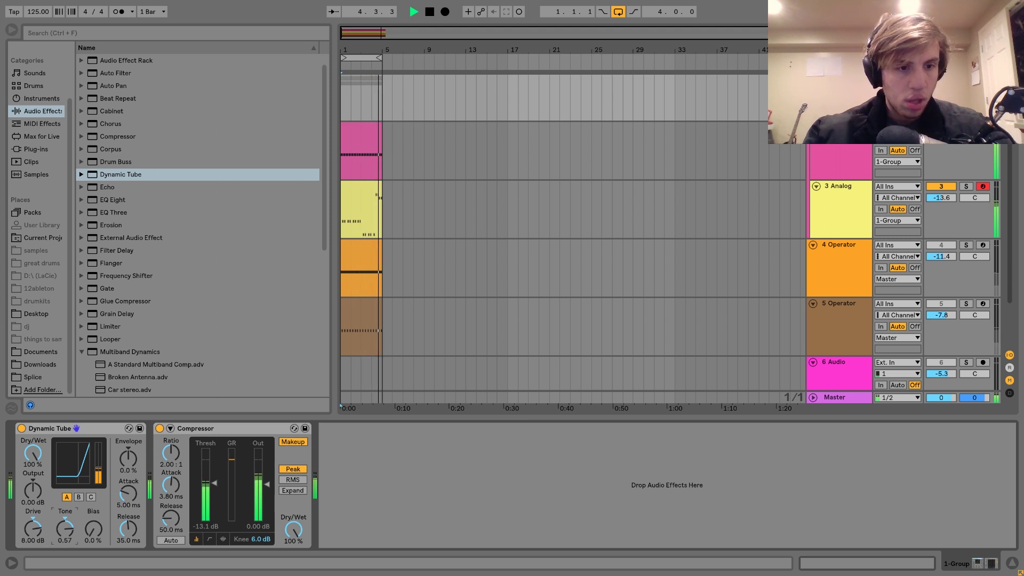
{"action": "left_click", "coordinate": [21, 429]}
{"action": "left_click", "coordinate": [22, 429]}
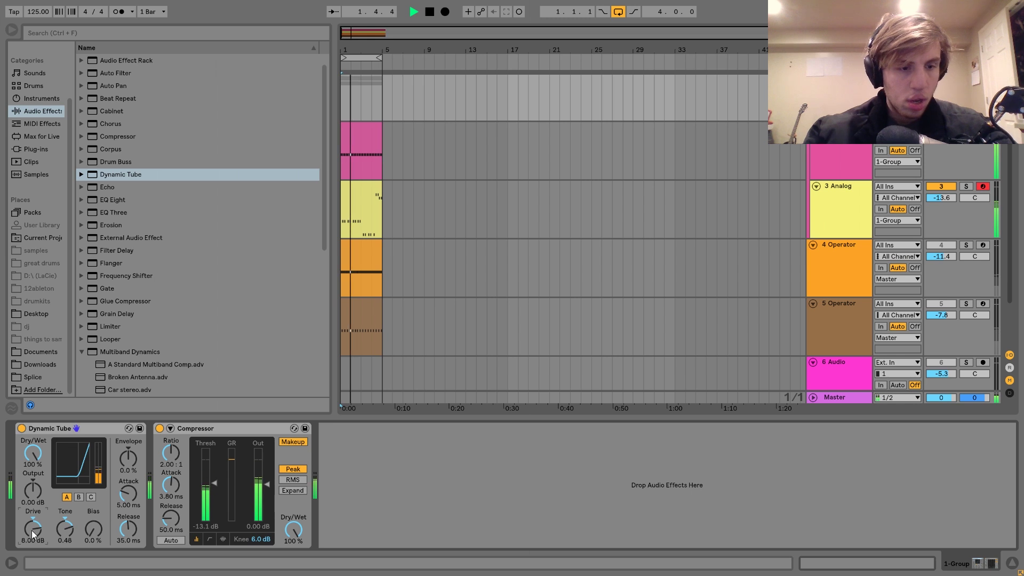
{"action": "scroll", "coordinate": [32, 531], "scroll_direction": "down", "scroll_amount": 4}
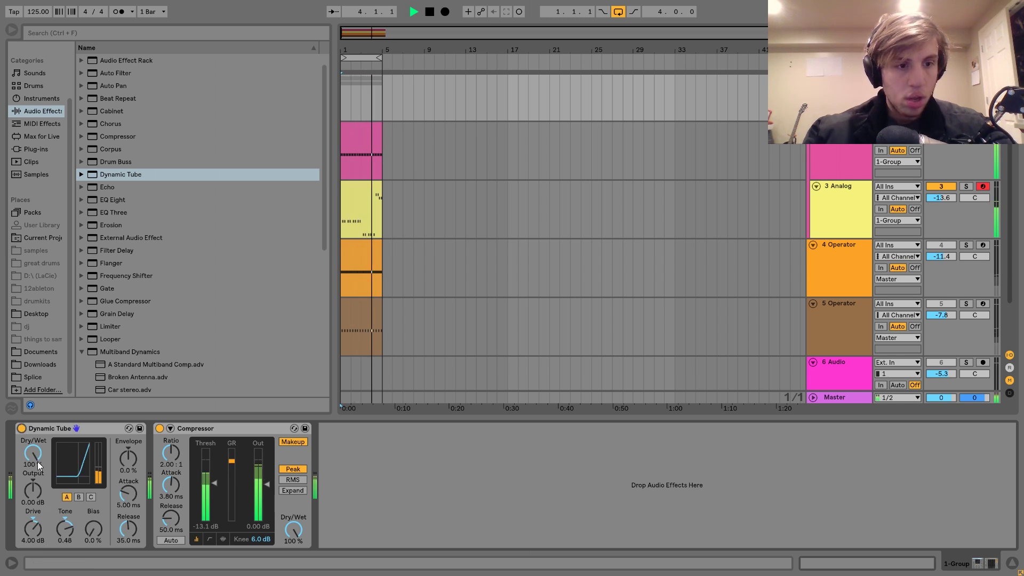
{"action": "scroll", "coordinate": [33, 488], "scroll_direction": "up", "scroll_amount": 2}
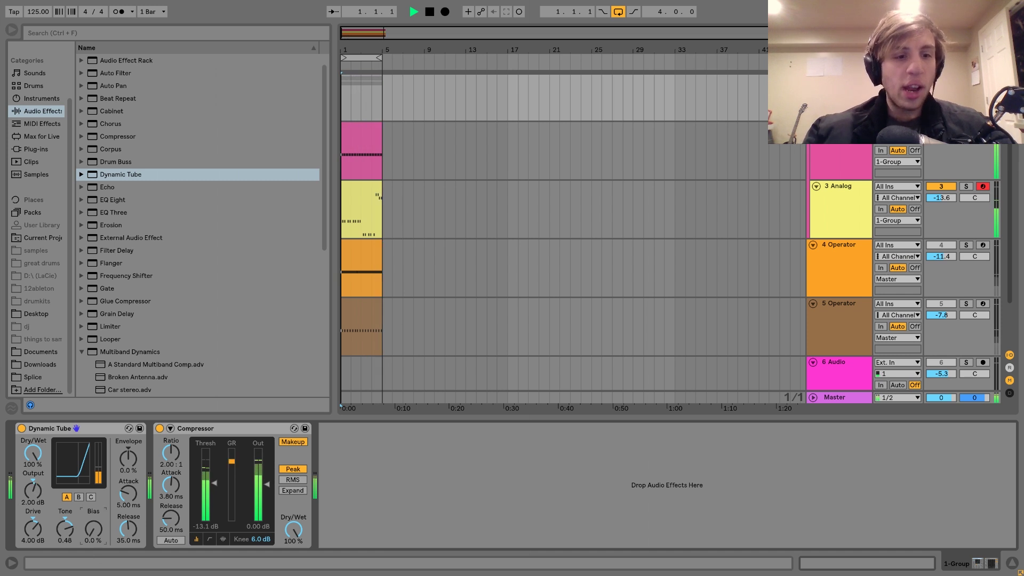
- Set the Dynamic Tube's bias to 14 % and compare the group's sound with the device bypassed and re-enabled
{"action": "left_click_drag", "start_coordinate": [93, 529], "coordinate": [94, 520]}
{"action": "key", "text": "space"}
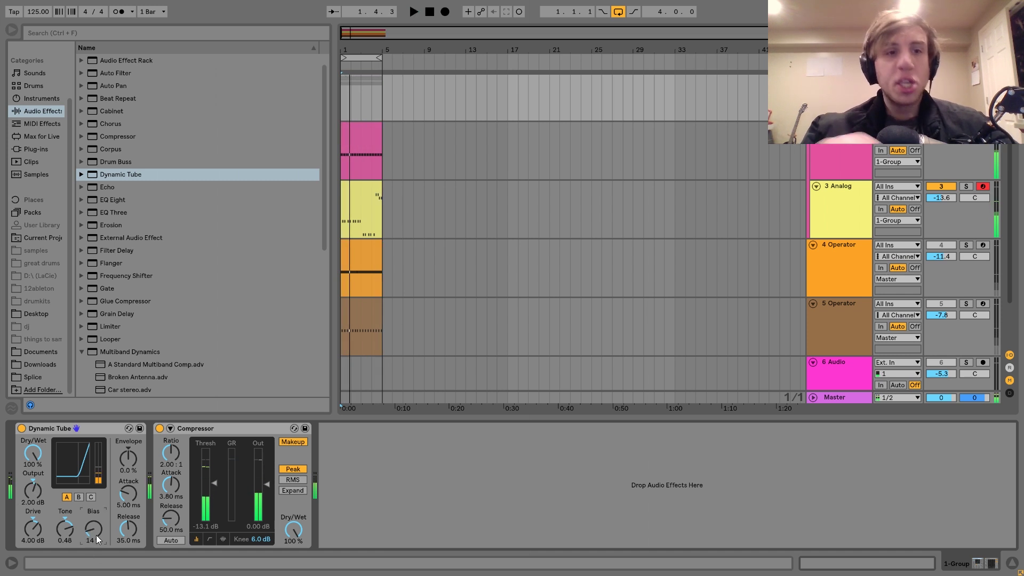
{"action": "key", "text": "space"}
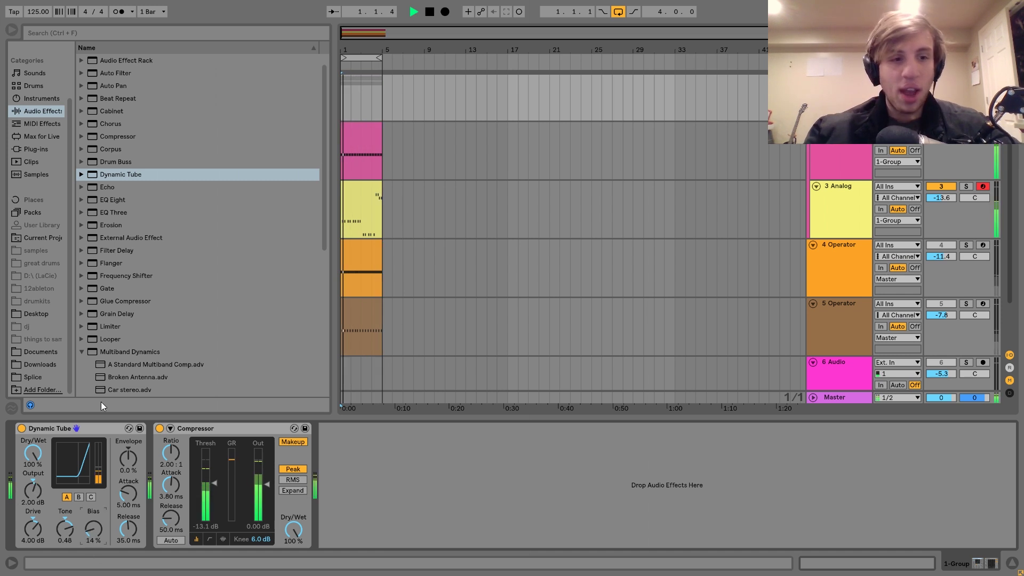
{"action": "left_click", "coordinate": [22, 429]}
{"action": "left_click", "coordinate": [21, 428]}
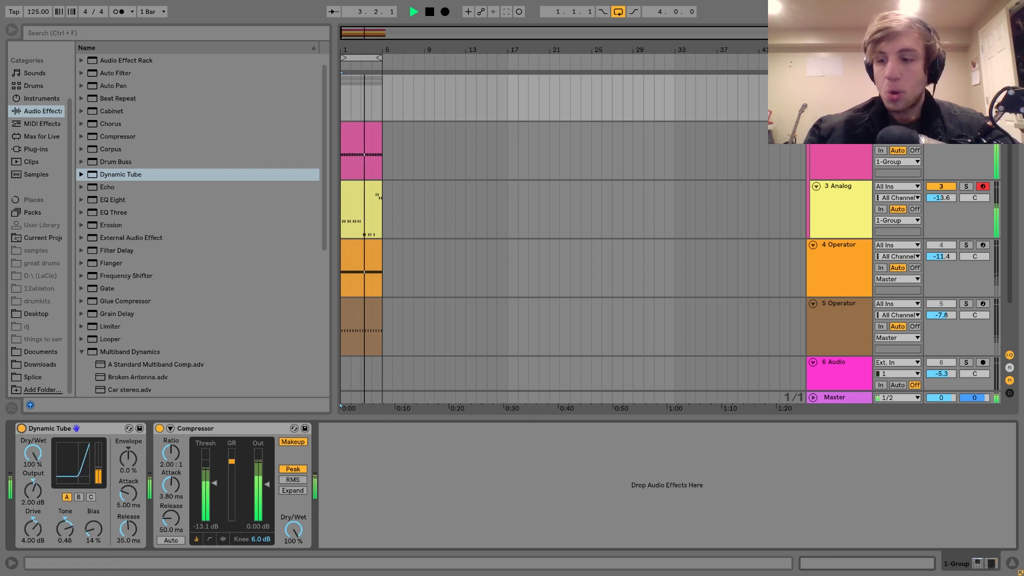
- With all tracks playing, raise the 5 Operator track's volume to -6.1 dB and the 4 Operator track's to -9.7 dB
{"action": "scroll", "coordinate": [574, 241], "scroll_direction": "down", "scroll_amount": 5}
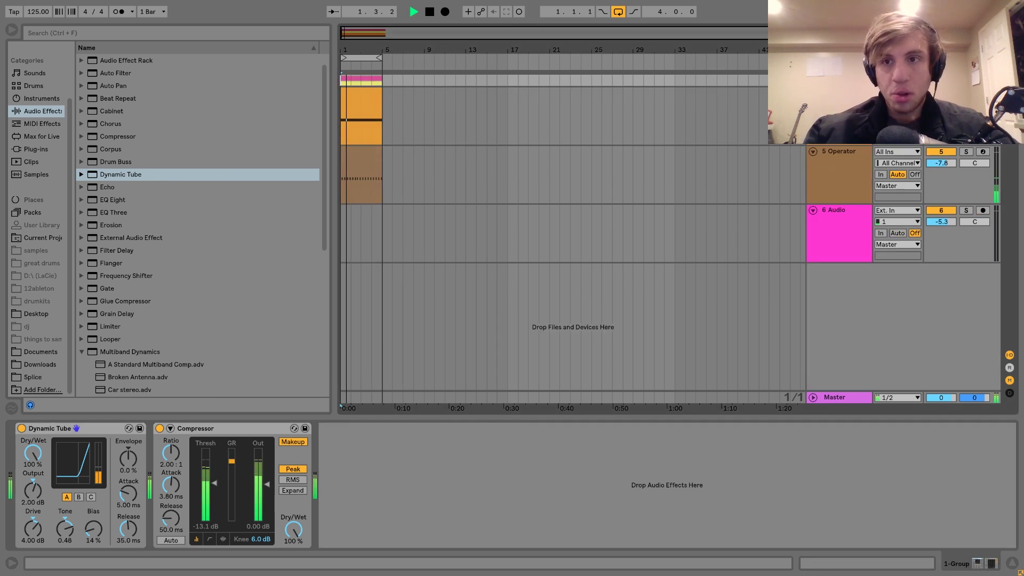
{"action": "left_click", "coordinate": [847, 166]}
{"action": "left_click_drag", "start_coordinate": [946, 164], "coordinate": [946, 157]}
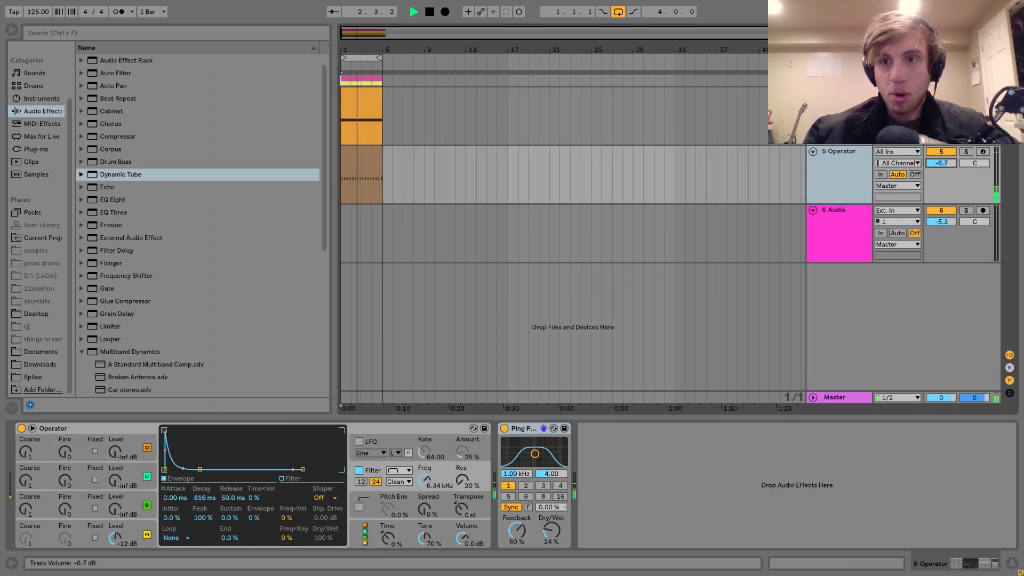
{"action": "left_click", "coordinate": [843, 110]}
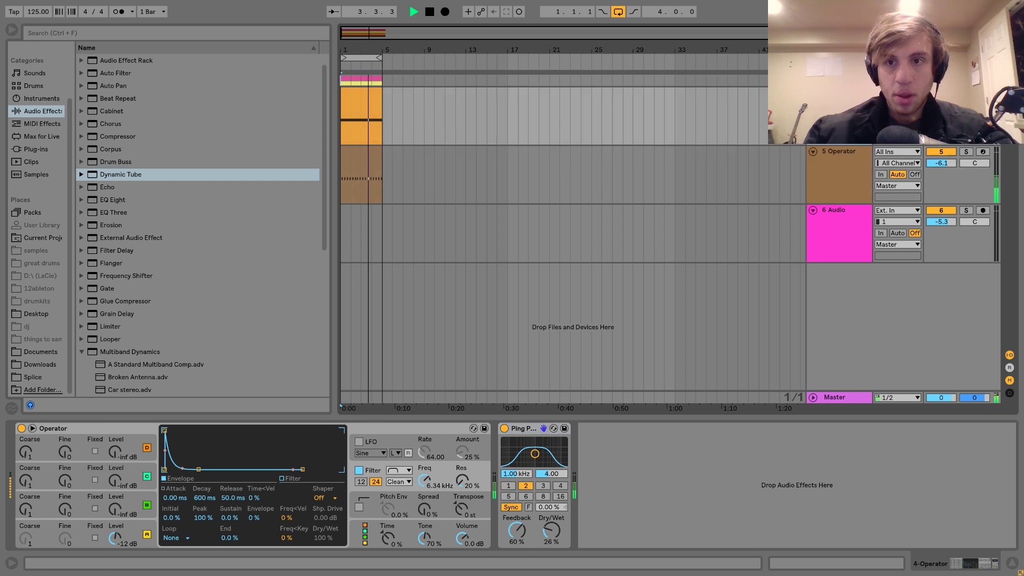
{"action": "key", "text": "space"}
- Group the two Operator tracks together and restart playback of the loop
{"action": "left_click", "coordinate": [847, 159], "text": "shift"}
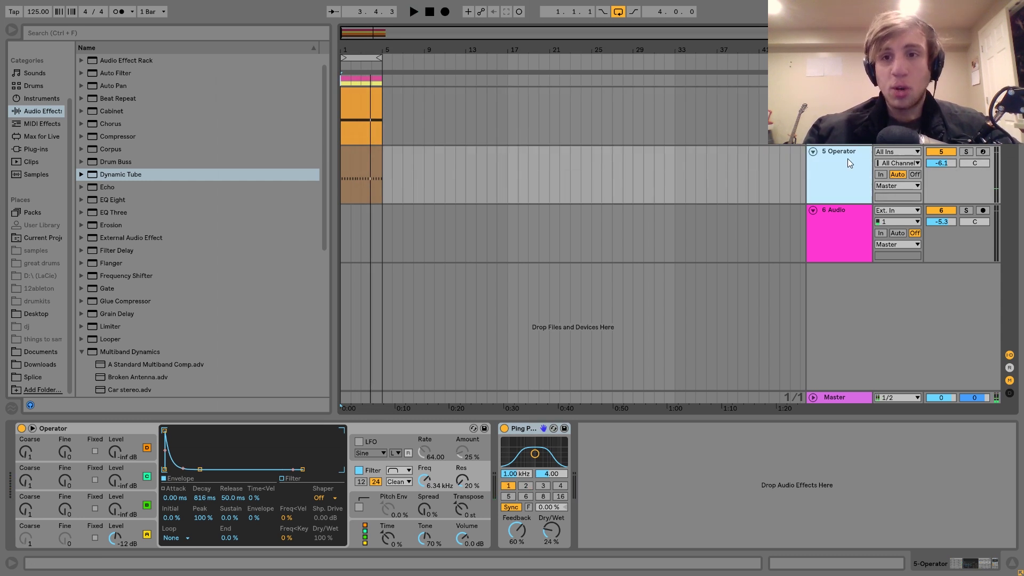
{"action": "key", "text": "ctrl+g"}
{"action": "key", "text": "space"}
- Set the filter frequency of the lower Operator track's synth to 7.01 kHz
{"action": "left_click", "coordinate": [837, 218]}
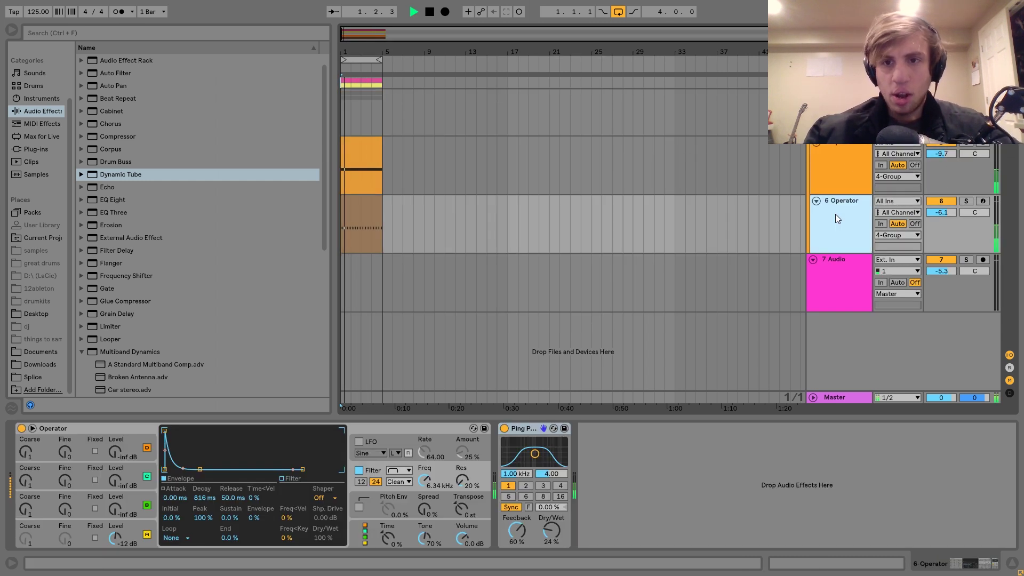
{"action": "left_click_drag", "start_coordinate": [425, 485], "coordinate": [424, 483]}
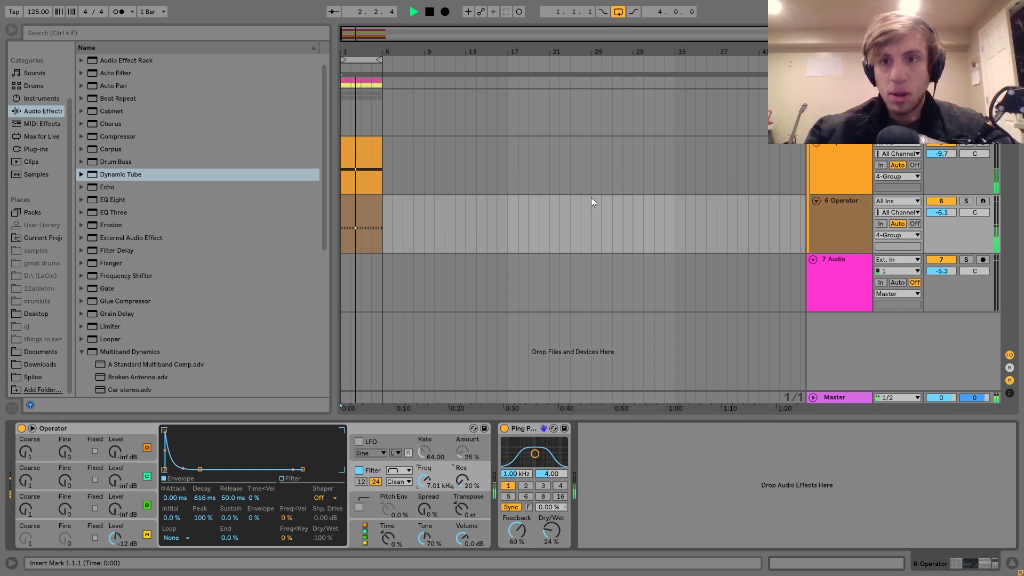
- Add a Saturator to the Operator group with 5.14 dB drive and a color base of 3.43
{"action": "left_click", "coordinate": [840, 109]}
{"action": "scroll", "coordinate": [247, 293], "scroll_direction": "down", "scroll_amount": 7}
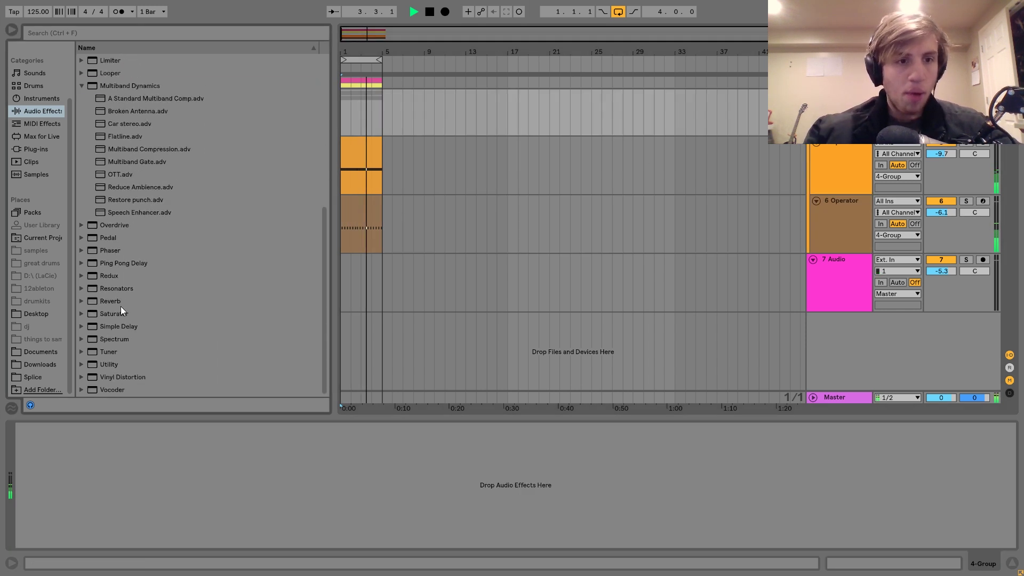
{"action": "double_click", "coordinate": [105, 314]}
{"action": "double_click", "coordinate": [105, 314]}
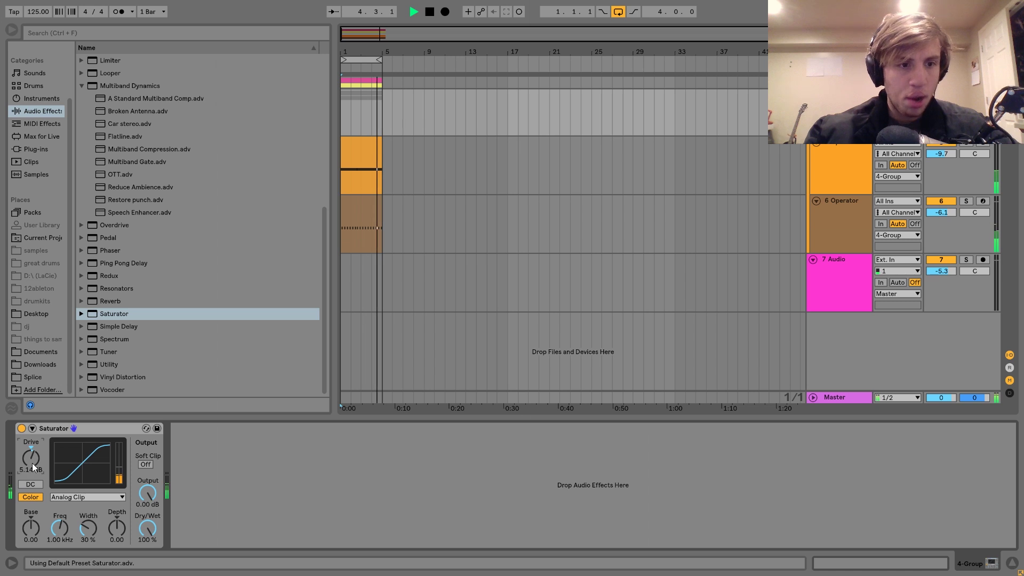
{"action": "left_click_drag", "start_coordinate": [30, 526], "coordinate": [31, 520]}
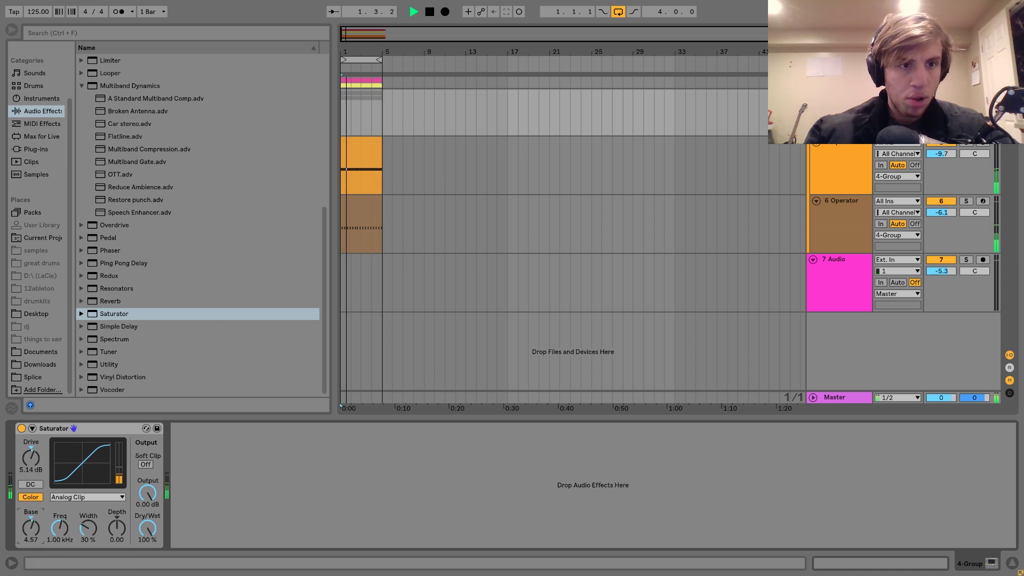
- Add an EQ Eight after the Saturator and boost band 4 by 2.60 dB at 5.50 kHz
{"action": "scroll", "coordinate": [133, 188], "scroll_direction": "up", "scroll_amount": 7}
{"action": "left_click_drag", "start_coordinate": [114, 212], "coordinate": [270, 430]}
{"action": "left_click_drag", "start_coordinate": [404, 479], "coordinate": [407, 471]}
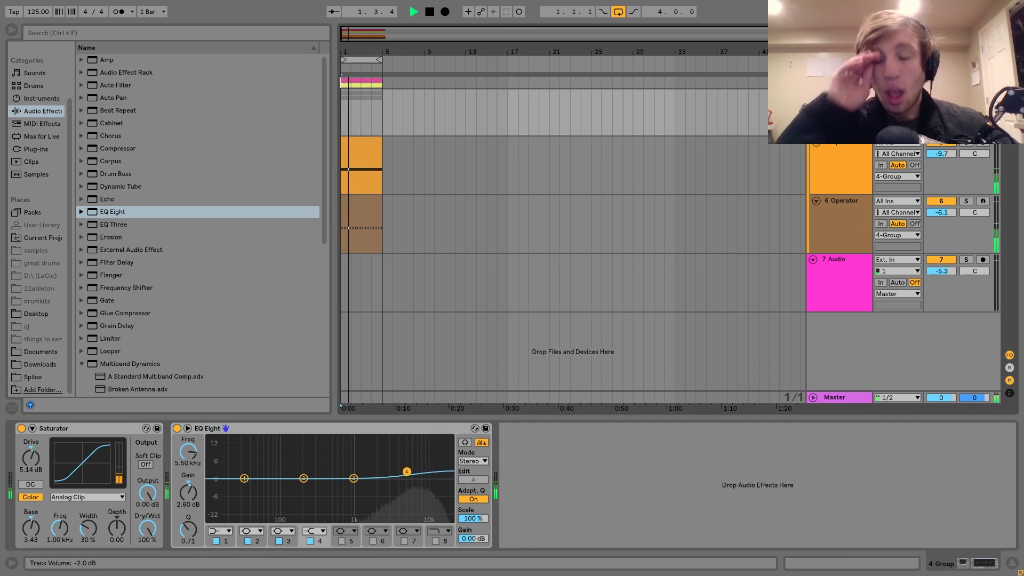
{"action": "key", "text": "space"}
- Unfold the kick and bass group, insert a new MIDI track beneath it, and load the Analog synth on it
{"action": "left_click", "coordinate": [813, 82]}
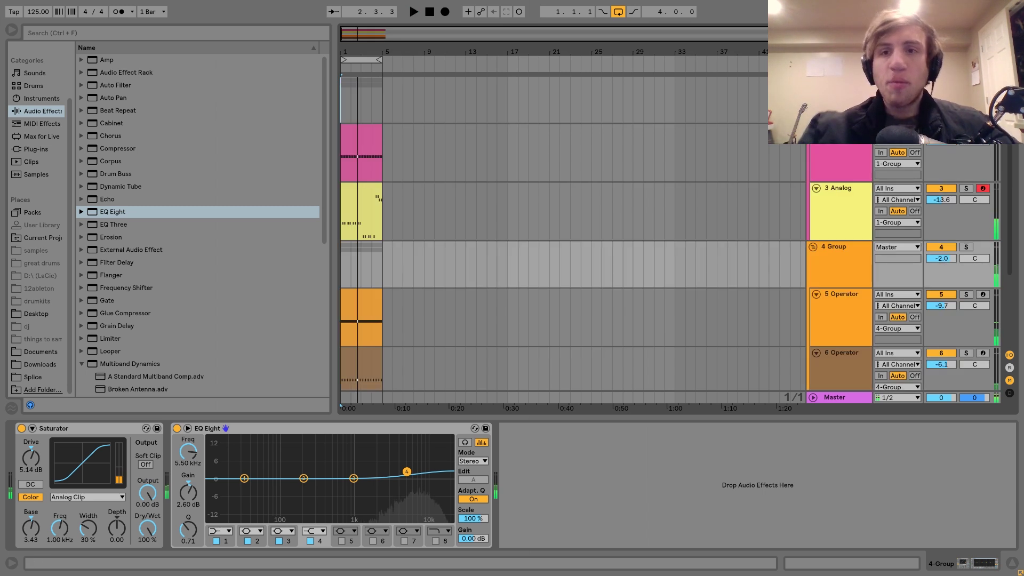
{"action": "left_click", "coordinate": [839, 83]}
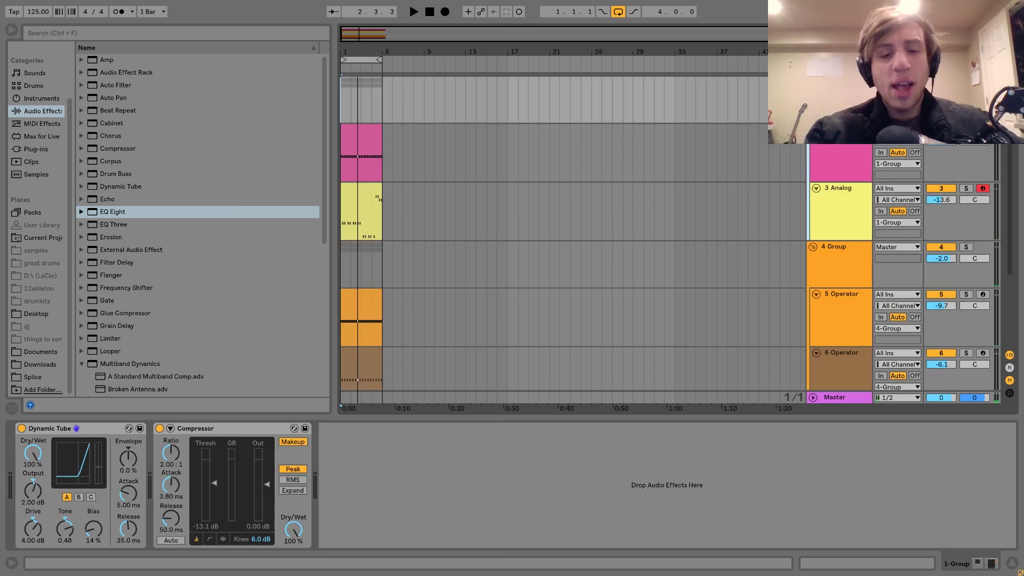
{"action": "key", "text": "ctrl+shift+t"}
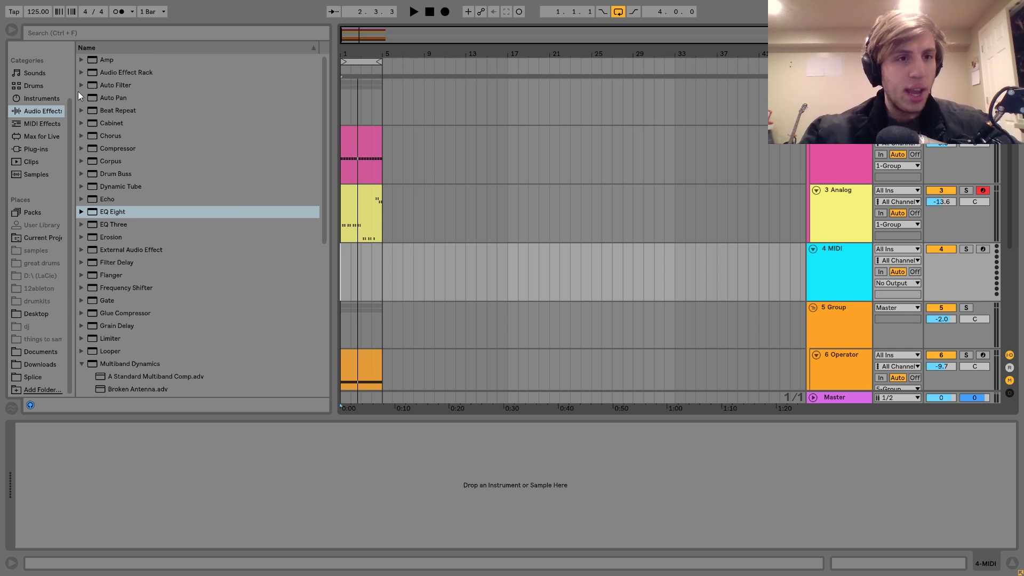
{"action": "left_click", "coordinate": [52, 99]}
{"action": "left_click_drag", "start_coordinate": [110, 60], "coordinate": [386, 246]}
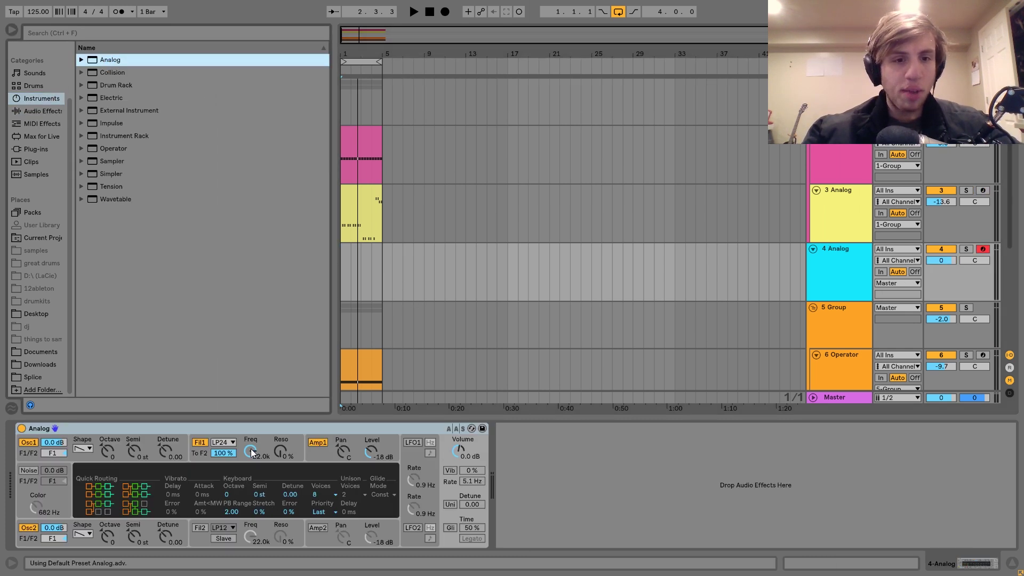
- Lower Analog's filter 1 frequency to 712 Hz and set the amp 1 envelope to 1.72 s decay with no sustain
{"action": "left_click_drag", "start_coordinate": [253, 453], "coordinate": [253, 490]}
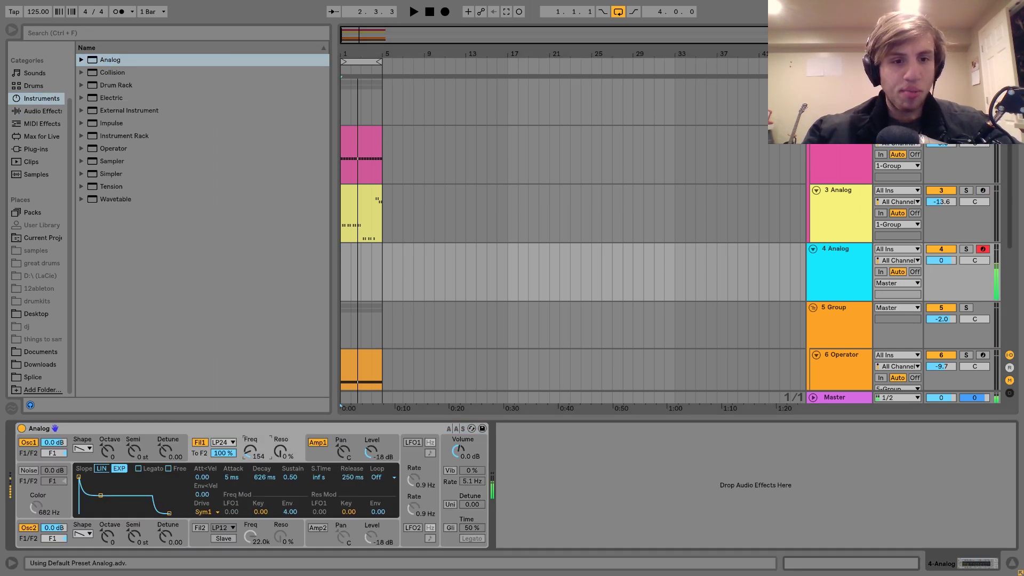
{"action": "left_click", "coordinate": [315, 457]}
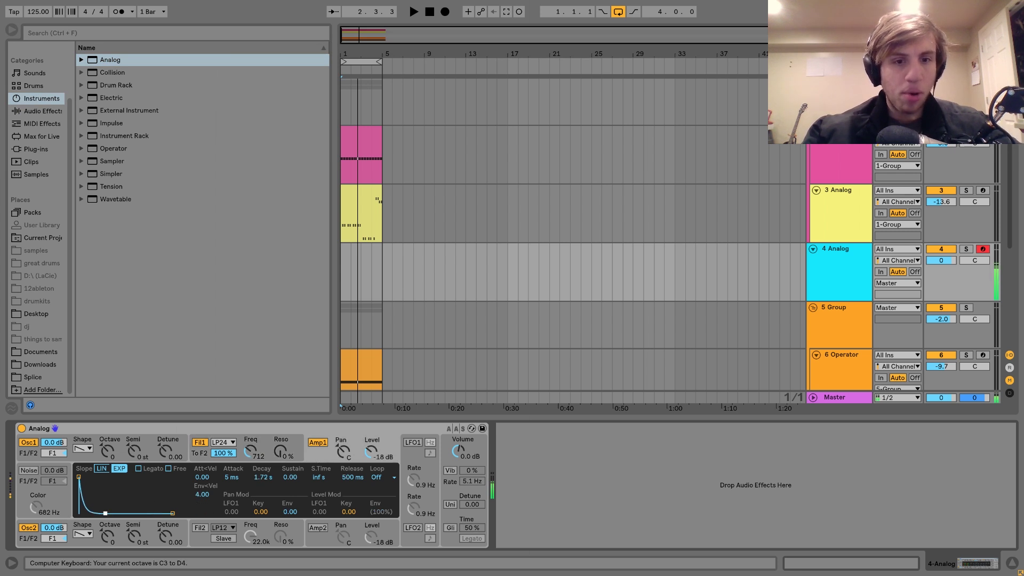
- Enable a tempo-synced LFO1 at 1/16d, modulate filter 1 frequency with it by 0.89, and set that frequency to 171 Hz
{"action": "left_click", "coordinate": [412, 442]}
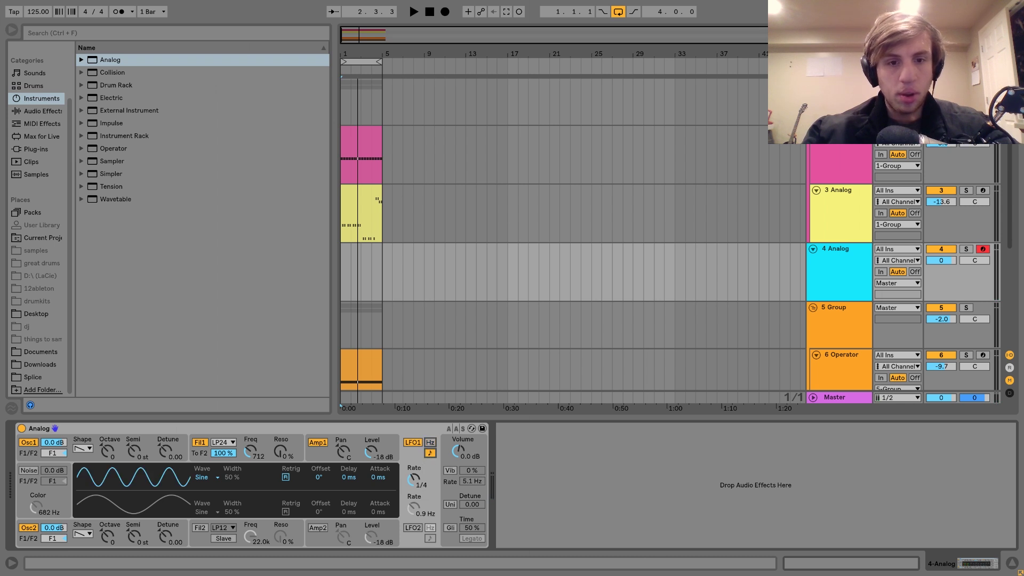
{"action": "left_click_drag", "start_coordinate": [419, 476], "coordinate": [418, 454]}
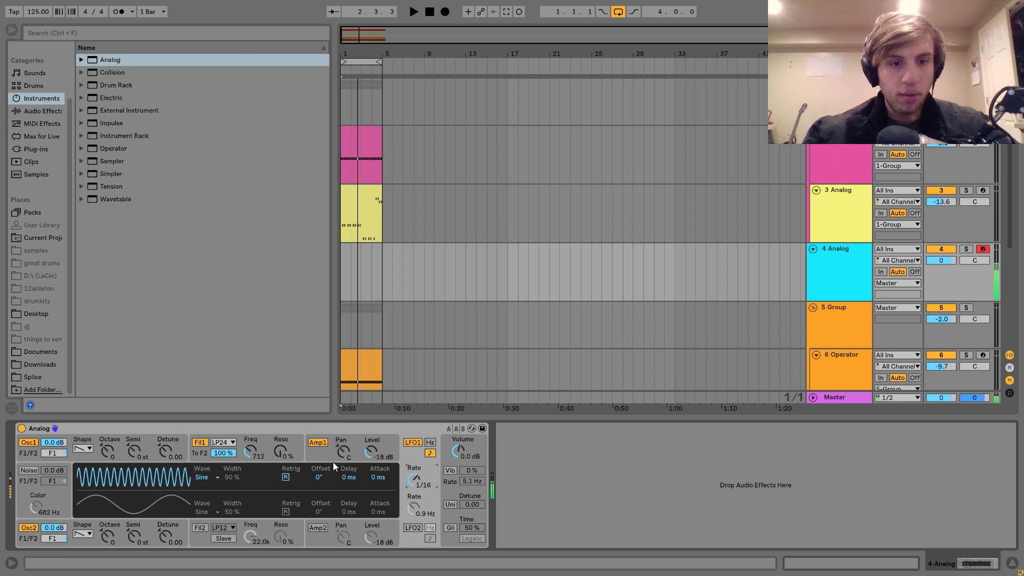
{"action": "key", "text": "Down"}
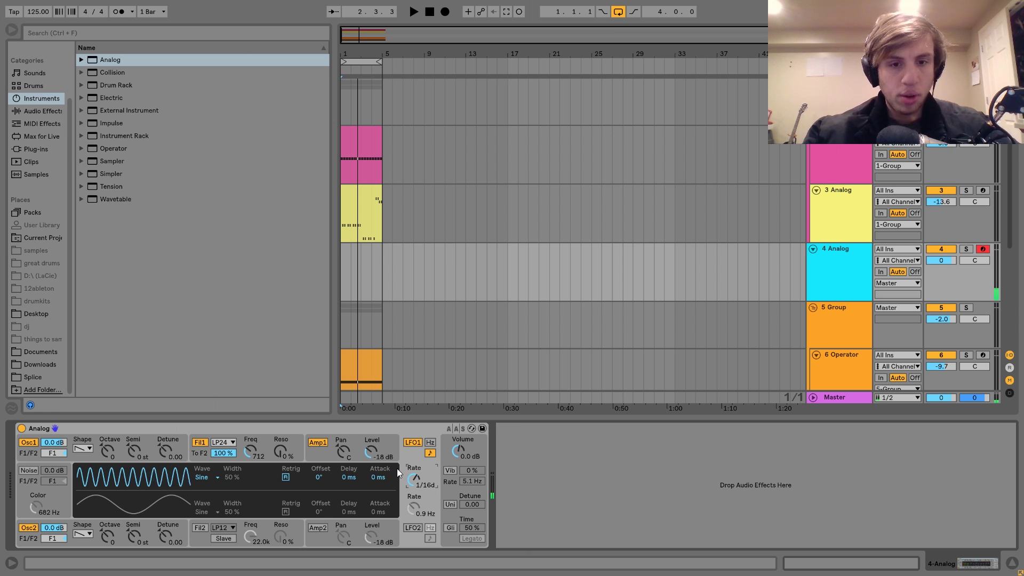
{"action": "left_click", "coordinate": [267, 447]}
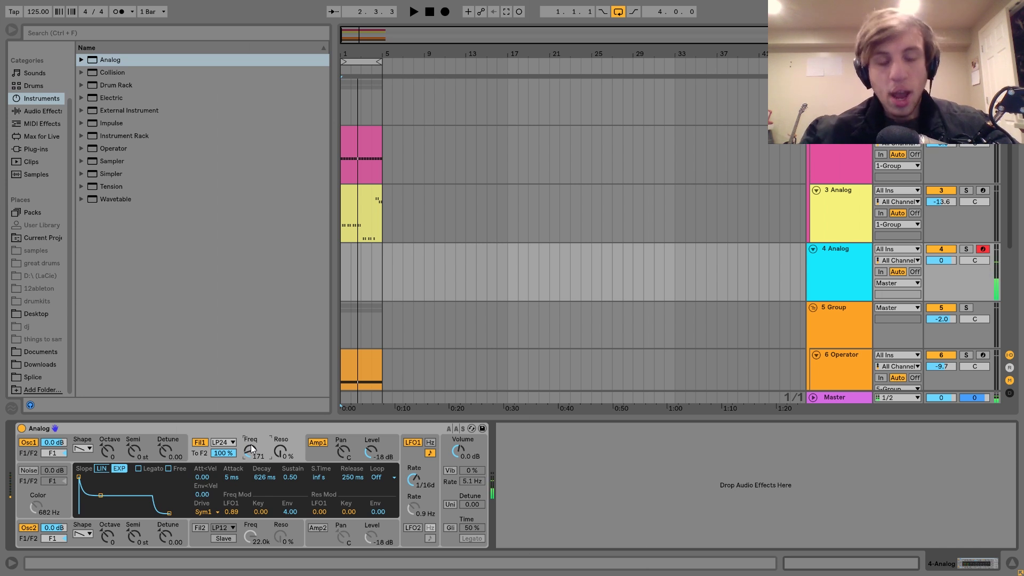
- Create an empty four-bar MIDI clip on the new Analog track, from bar 1 to bar 5
{"action": "key", "text": "space"}
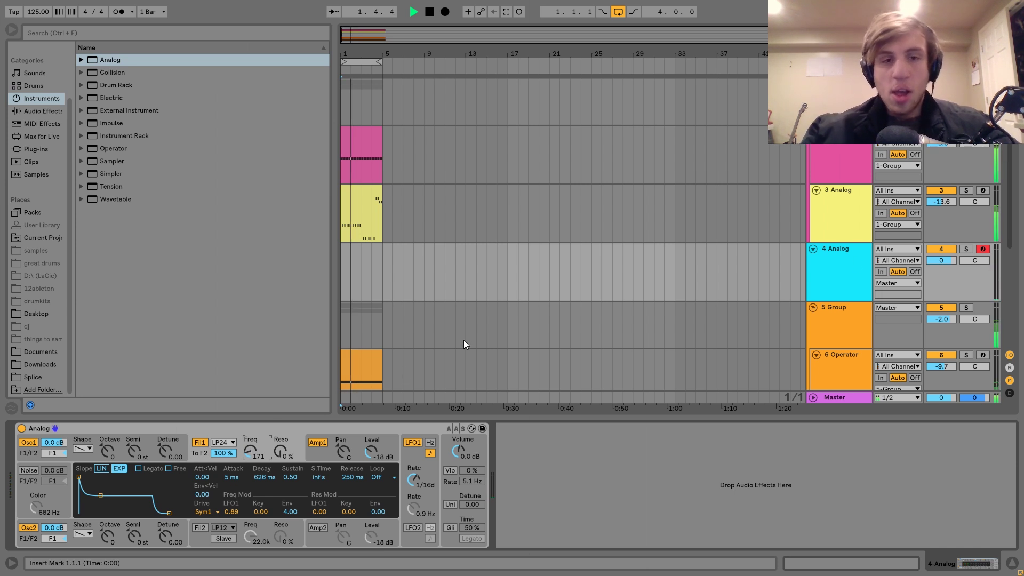
{"action": "key", "text": "space"}
{"action": "mouse_move", "coordinate": [382, 279]}
{"action": "left_mouse_down"}
{"action": "mouse_move", "coordinate": [344, 278]}
{"action": "mouse_move", "coordinate": [475, 229]}
{"action": "mouse_move", "coordinate": [720, 240]}
{"action": "mouse_move", "coordinate": [341, 296]}
{"action": "mouse_move", "coordinate": [373, 286]}
{"action": "left_mouse_up"}
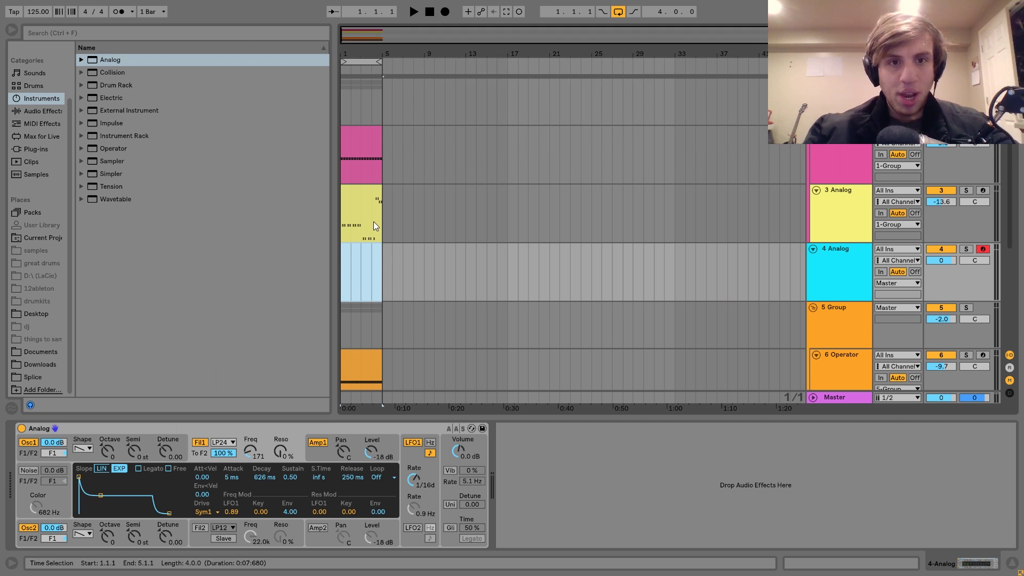
{"action": "key", "text": "ctrl+shift+m"}
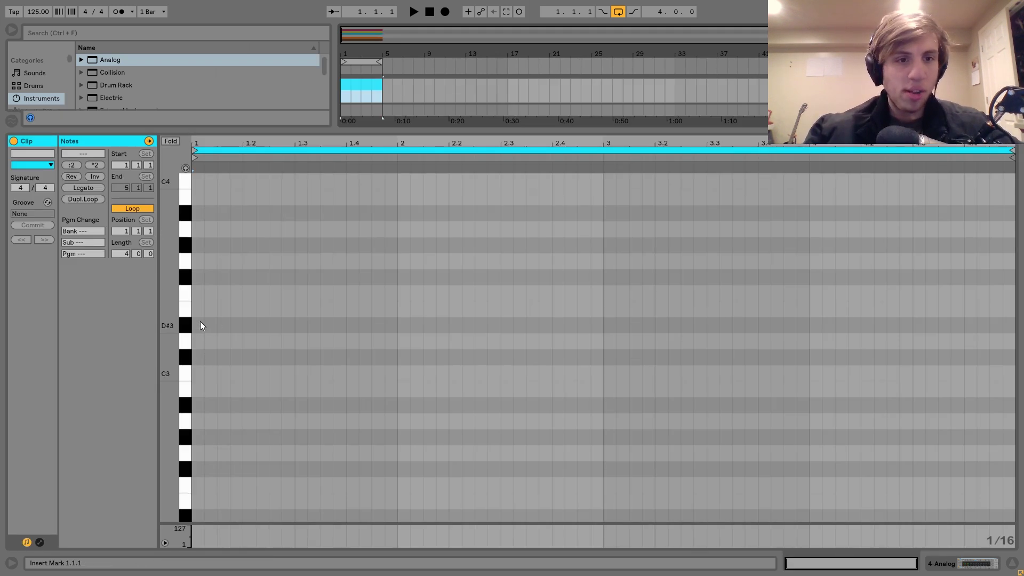
- Add a three-sixteenth F3 note at the clip start, duplicate it right after as G#4, and preview both
{"action": "double_click", "coordinate": [200, 293]}
{"action": "key", "text": "ctrl+d"}
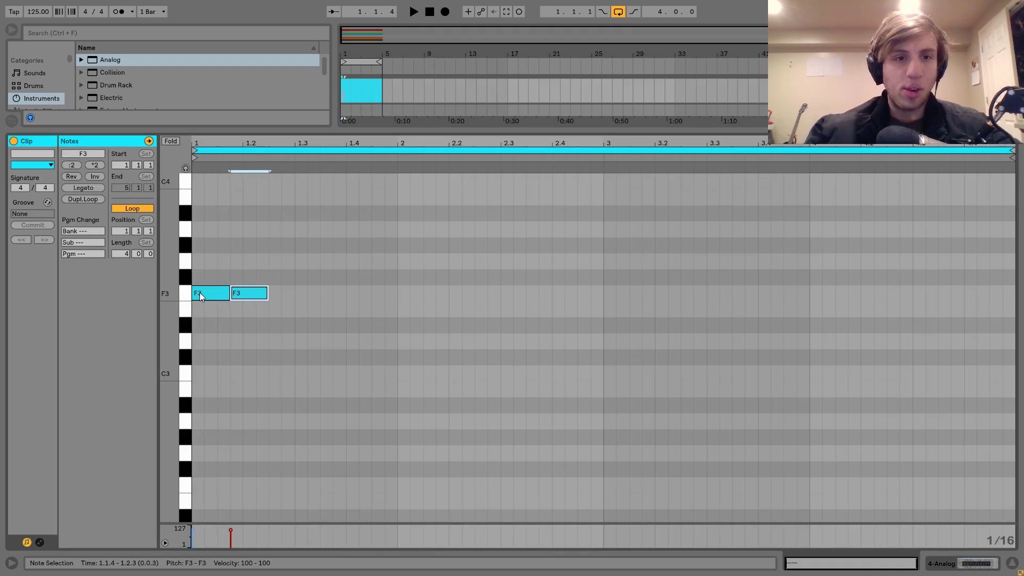
{"action": "key", "text": "Up"}
{"action": "key", "text": "Up"}
{"action": "key", "text": "Up"}
{"action": "key", "text": "shift+Up"}
{"action": "key", "text": "space"}
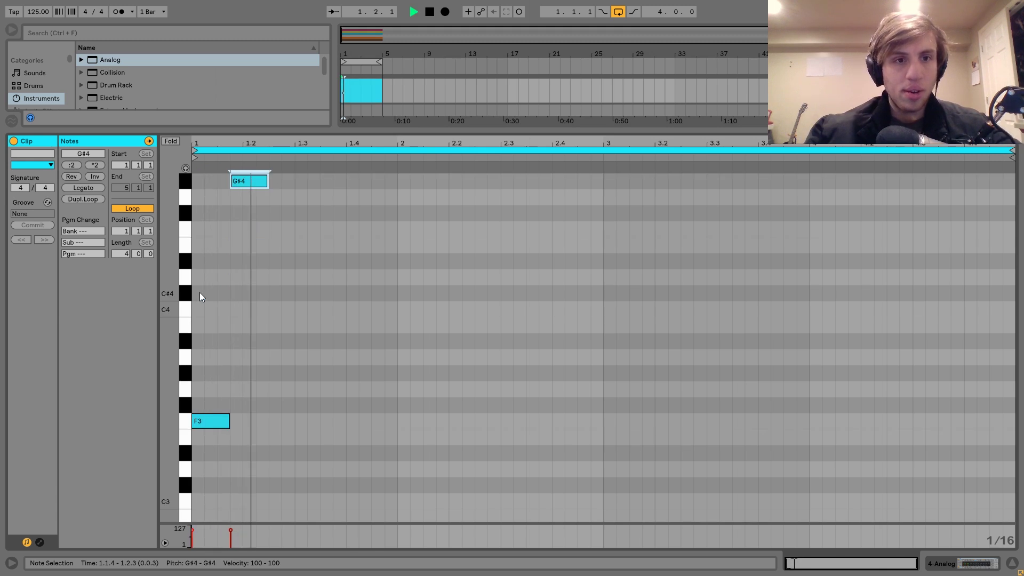
{"action": "key", "text": "space"}
{"action": "key", "text": "space"}
{"action": "key", "text": "space"}
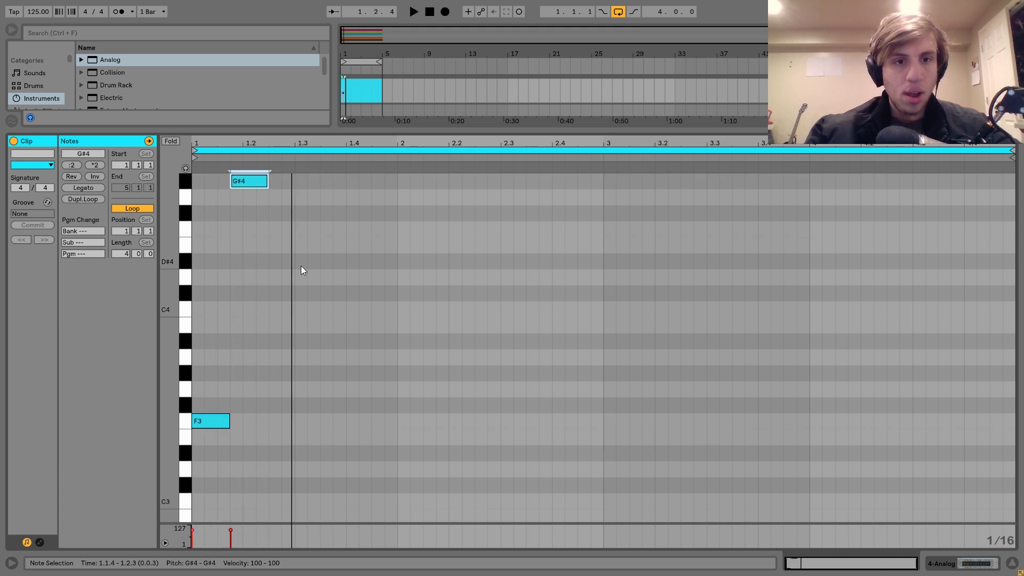
- Add a three-sixteenth C4 note at 1.2.3, follow it with a C#4 copy at 1.3.2, and preview the melody
{"action": "double_click", "coordinate": [273, 309]}
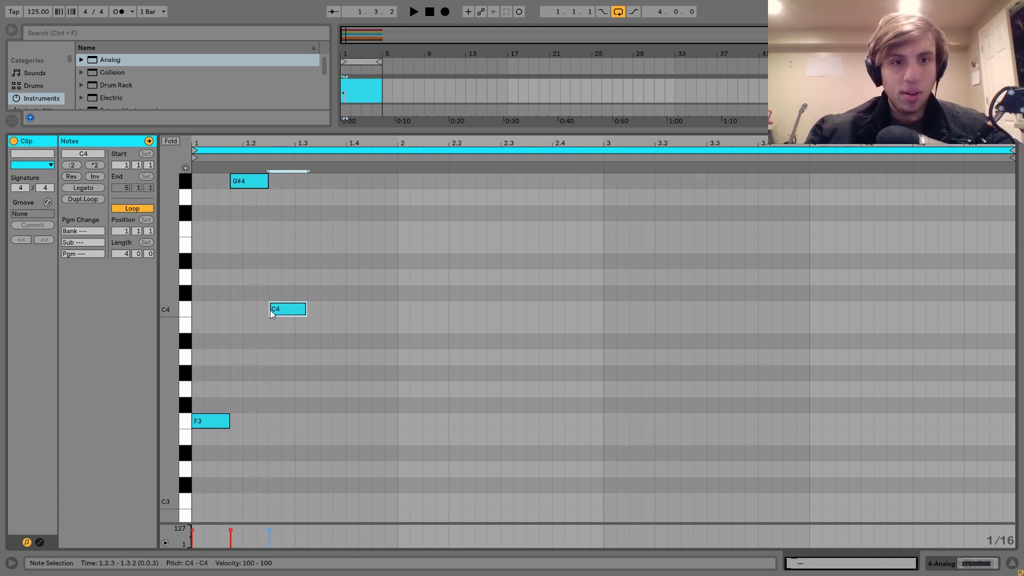
{"action": "key", "text": "ctrl+d"}
{"action": "key", "text": "Up"}
{"action": "key", "text": "space"}
{"action": "key", "text": "space"}
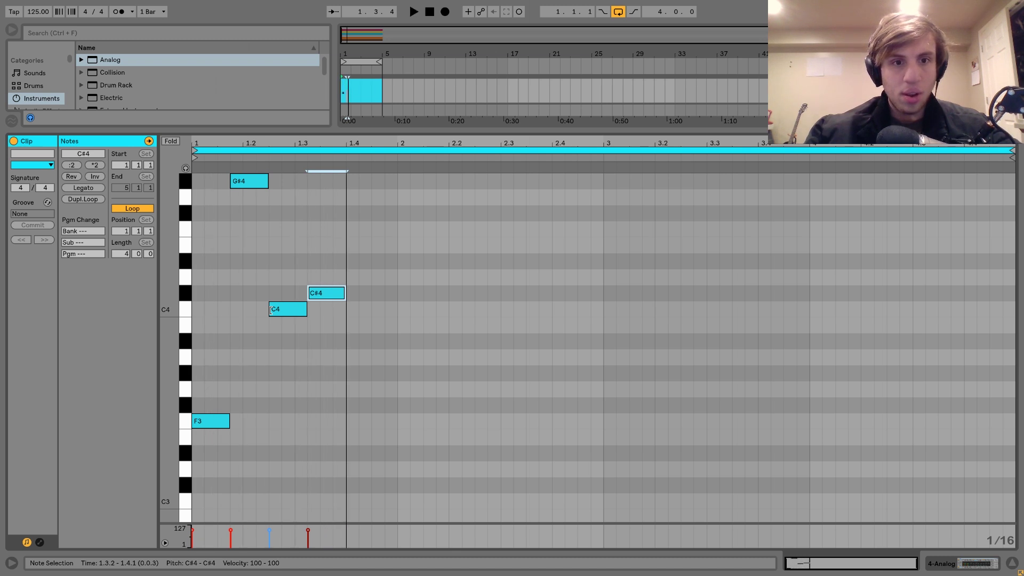
- Duplicate the C#4 as a C4 note from 1.4.2 to bar 2, and lengthen the C#4 until it meets that note
{"action": "key", "text": "space"}
{"action": "key", "text": "ctrl+d"}
{"action": "key", "text": "shift+Left"}
{"action": "key", "text": "shift+Left"}
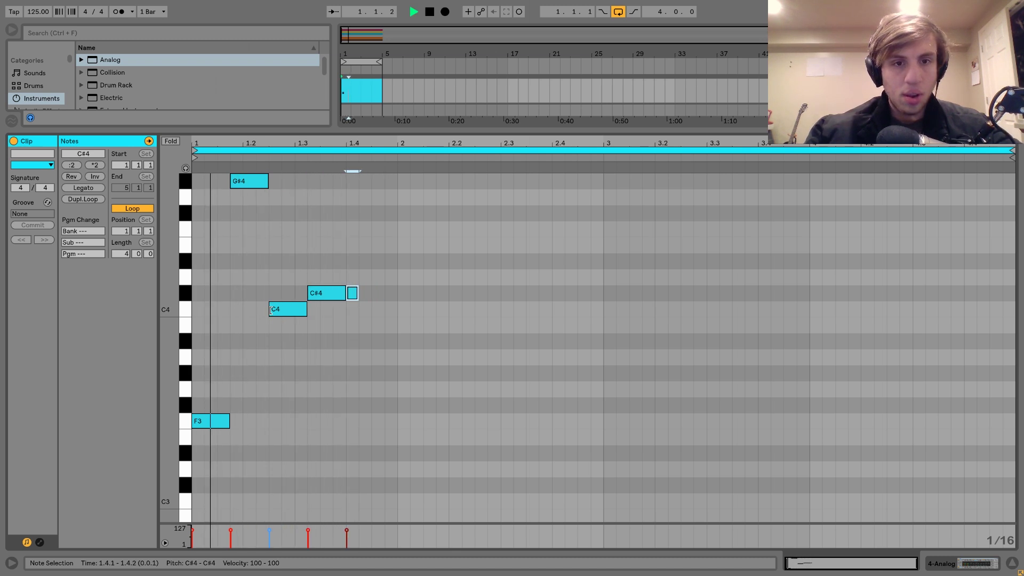
{"action": "key", "text": "Down"}
{"action": "key", "text": "Right"}
{"action": "key", "text": "shift+Right"}
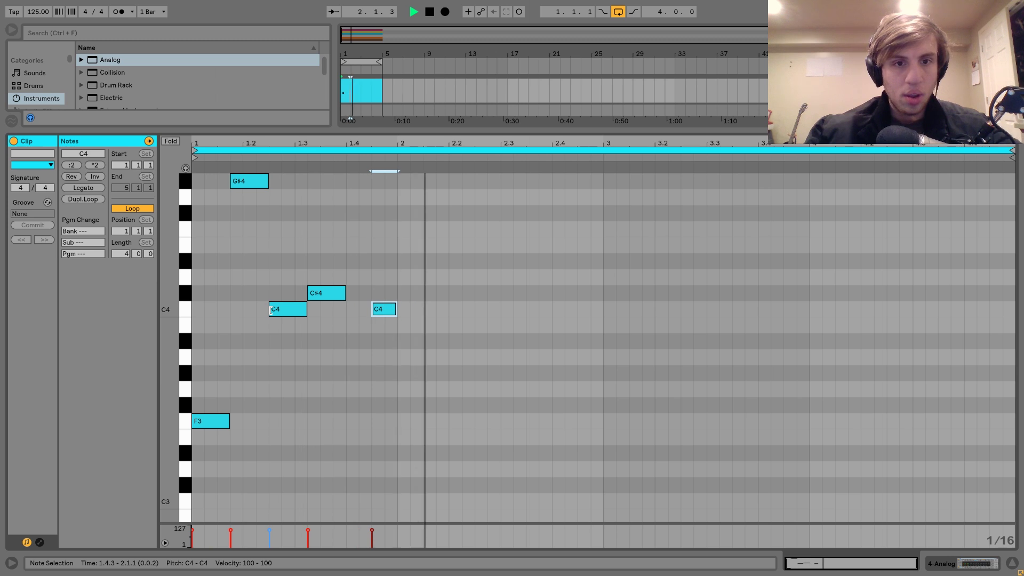
{"action": "key", "text": "shift+Right"}
{"action": "left_click", "coordinate": [329, 294]}
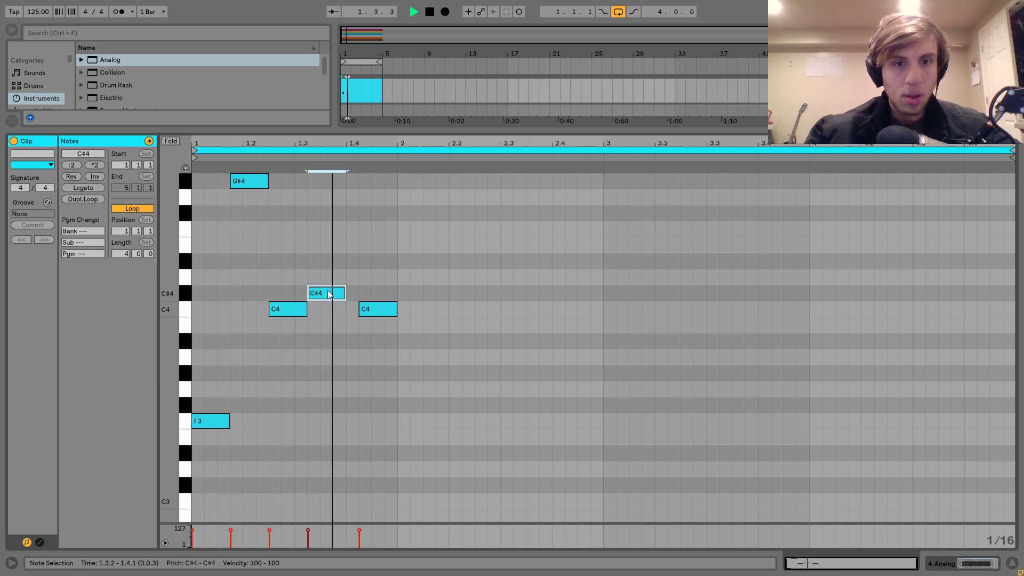
{"action": "key", "text": "shift+Right"}
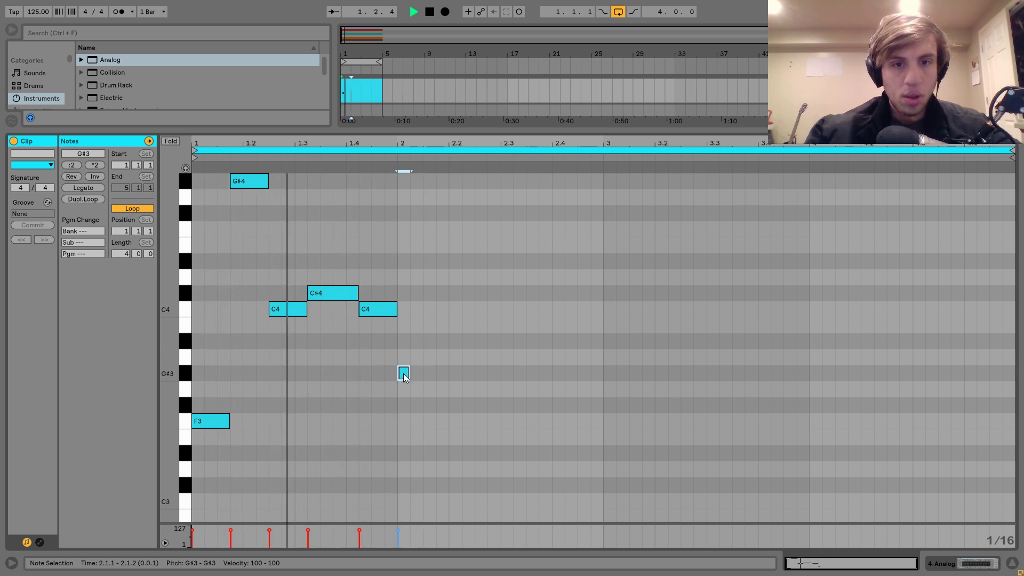
- Add a two-sixteenth G#3 note at the start of bar 2, followed by an A#3 copy at 2.1.3
{"action": "double_click", "coordinate": [403, 373]}
{"action": "key", "text": "shift+Right"}
{"action": "key", "text": "ctrl+d"}
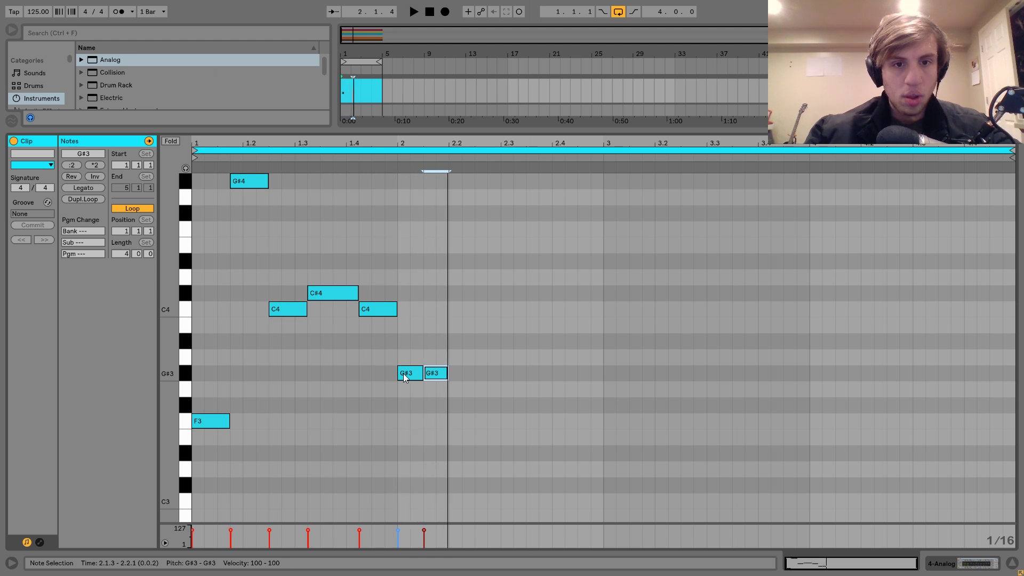
{"action": "key", "text": "Up"}
{"action": "key", "text": "Up"}
{"action": "key", "text": "space"}
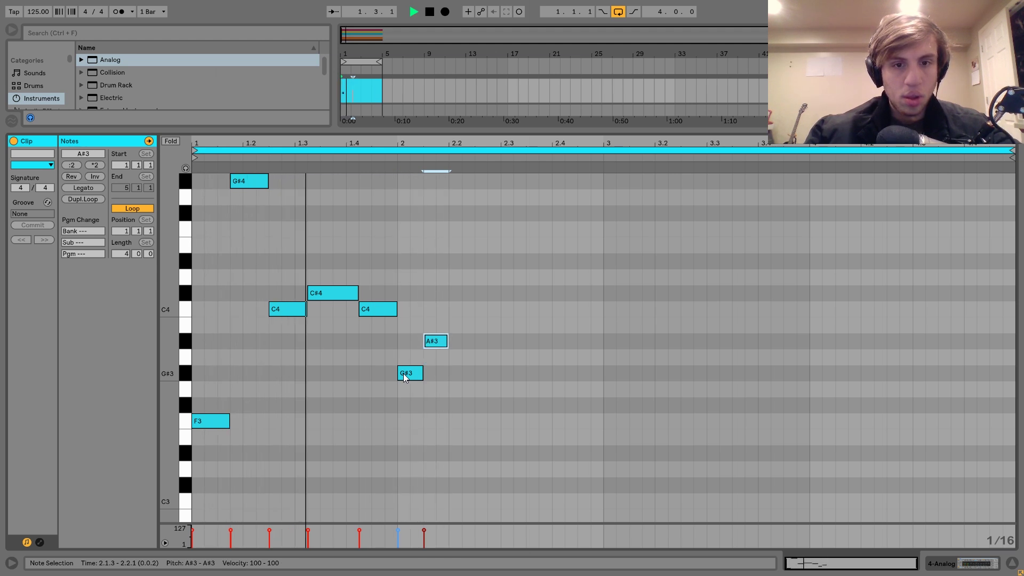
- Duplicate the A#3 note and move the copy to G3 at 2.2.2, auditioning the melody
{"action": "key", "text": "ctrl+d"}
{"action": "key", "text": "Down"}
{"action": "key", "text": "Right"}
{"action": "key", "text": "Down"}
{"action": "key", "text": "Down"}
{"action": "key", "text": "Down"}
{"action": "key", "text": "space"}
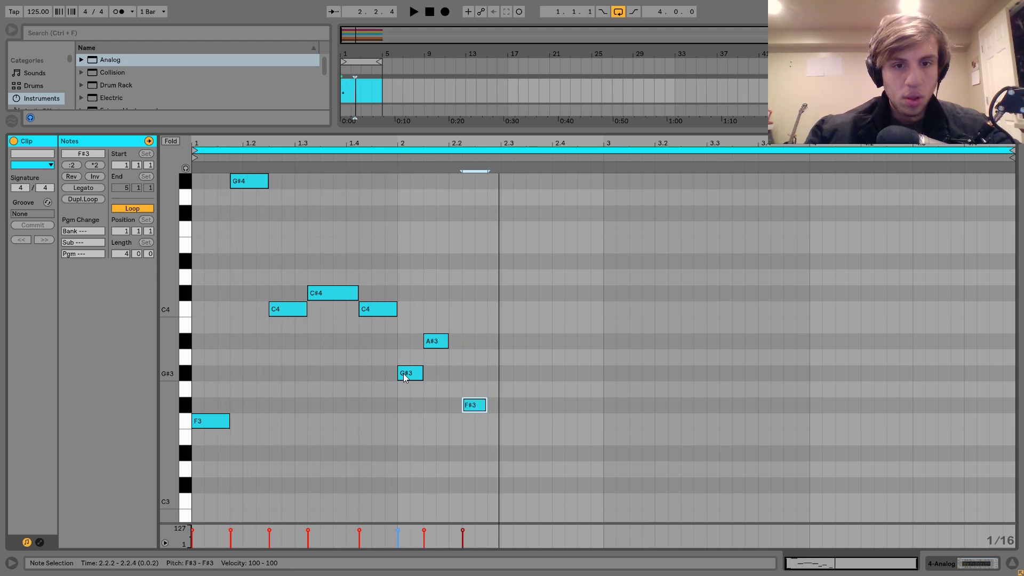
{"action": "key", "text": "space"}
{"action": "key", "text": "Up"}
- Duplicate the G3 note to 2.3.1 and raise the copy an octave to G4
{"action": "key", "text": "ctrl+d"}
{"action": "key", "text": "Right"}
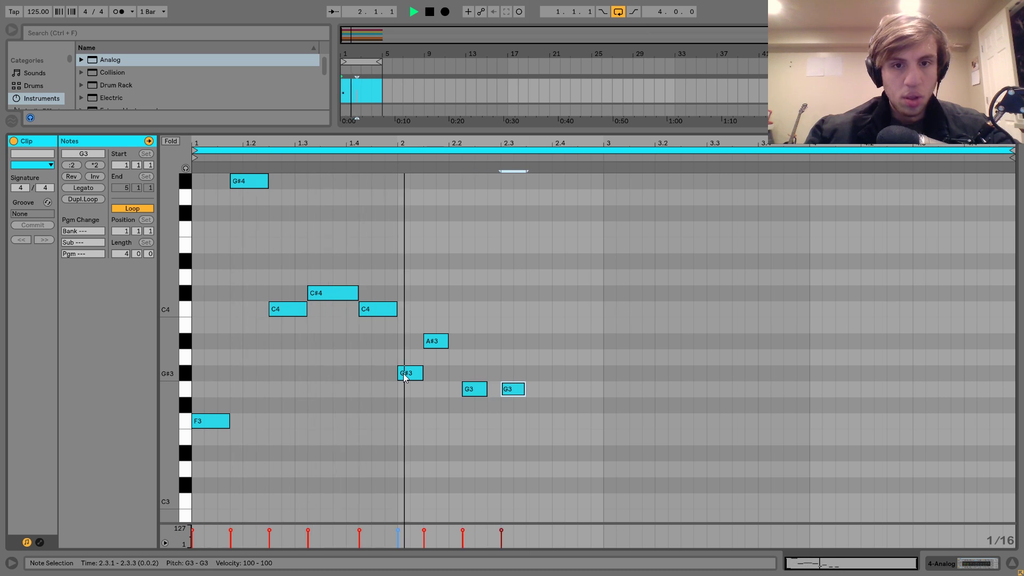
{"action": "key", "text": "shift+Up"}
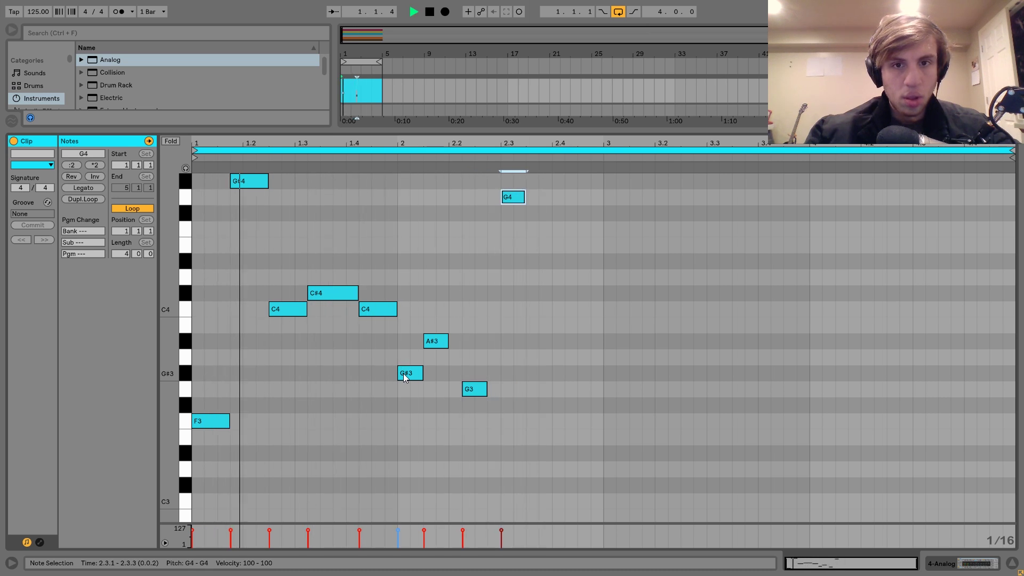
- Continue the melody with two duplicated notes, F4 at 2.3.4 and C#4 at 2.4.3, with the loop playing
{"action": "key", "text": "ctrl+d"}
{"action": "key", "text": "Right"}
{"action": "key", "text": "Down"}
{"action": "key", "text": "Down"}
{"action": "key", "text": "ctrl+d"}
{"action": "key", "text": "Down"}
{"action": "key", "text": "Down"}
{"action": "key", "text": "Down"}
{"action": "key", "text": "Down"}
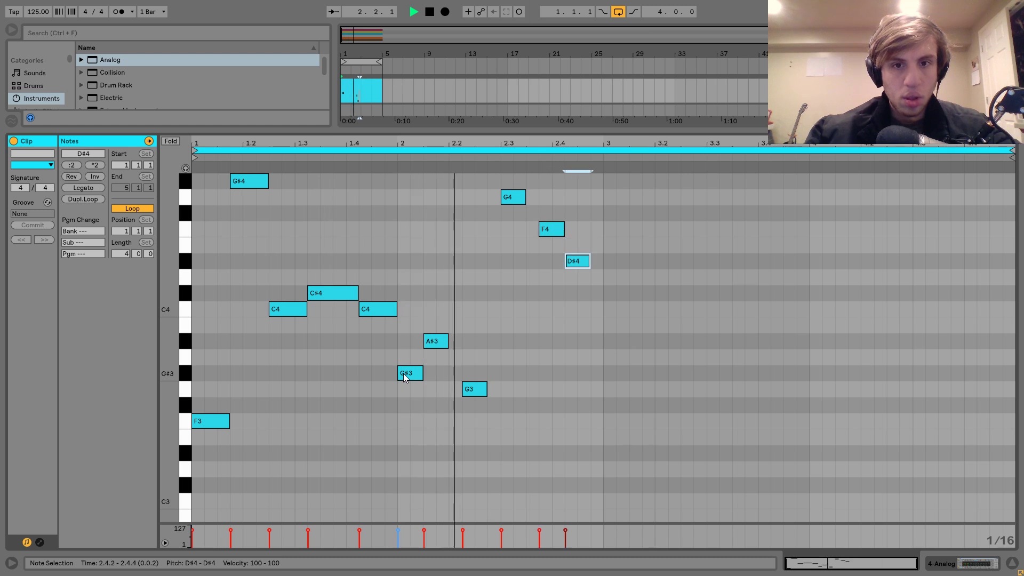
{"action": "key", "text": "space"}
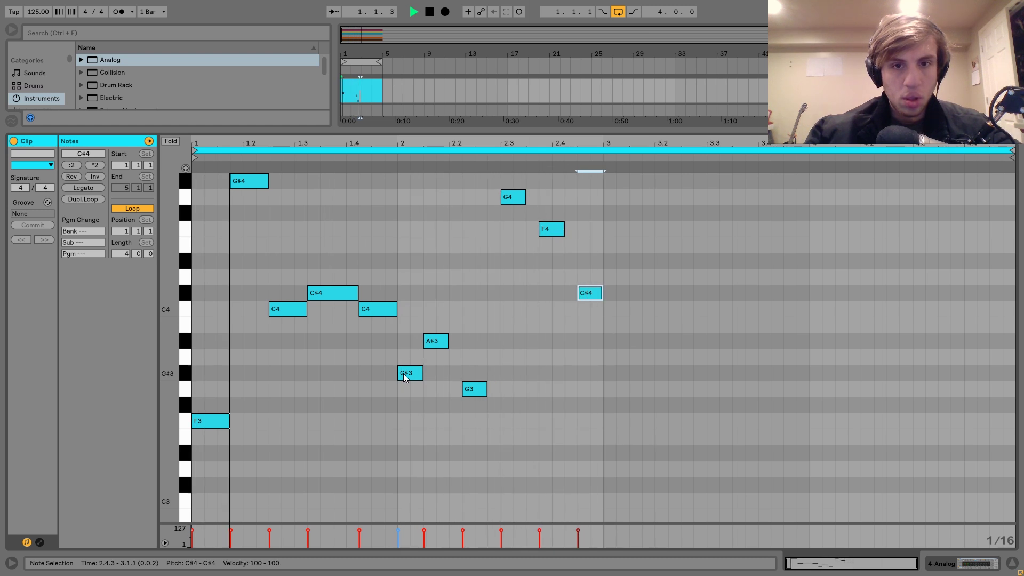
- Duplicate the entire two-bar melody into bars 3 and 4 of the clip
{"action": "key", "text": "ctrl+a"}
{"action": "key", "text": "ctrl+d"}
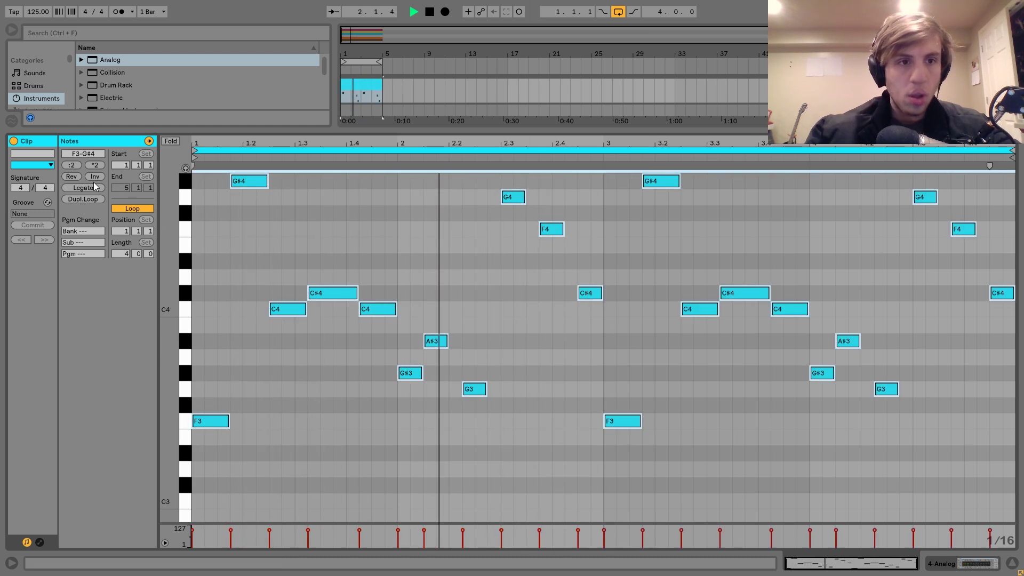
{"action": "left_click", "coordinate": [425, 246]}
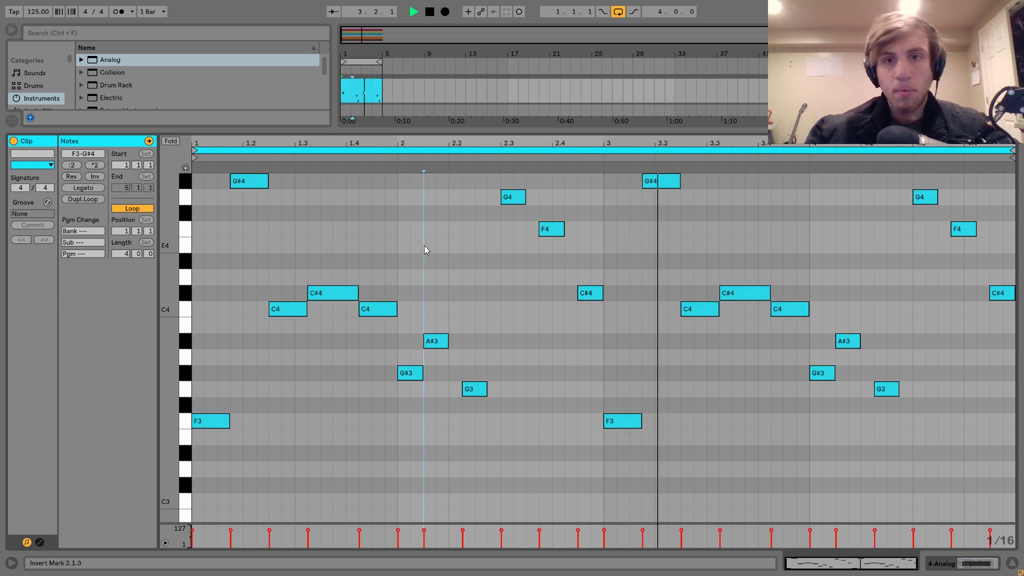
- Select all the notes in the melody clip and apply Legato to close the gaps between them
{"action": "key", "text": "space"}
{"action": "key", "text": "space"}
{"action": "key", "text": "ctrl+a"}
{"action": "left_click", "coordinate": [75, 190]}
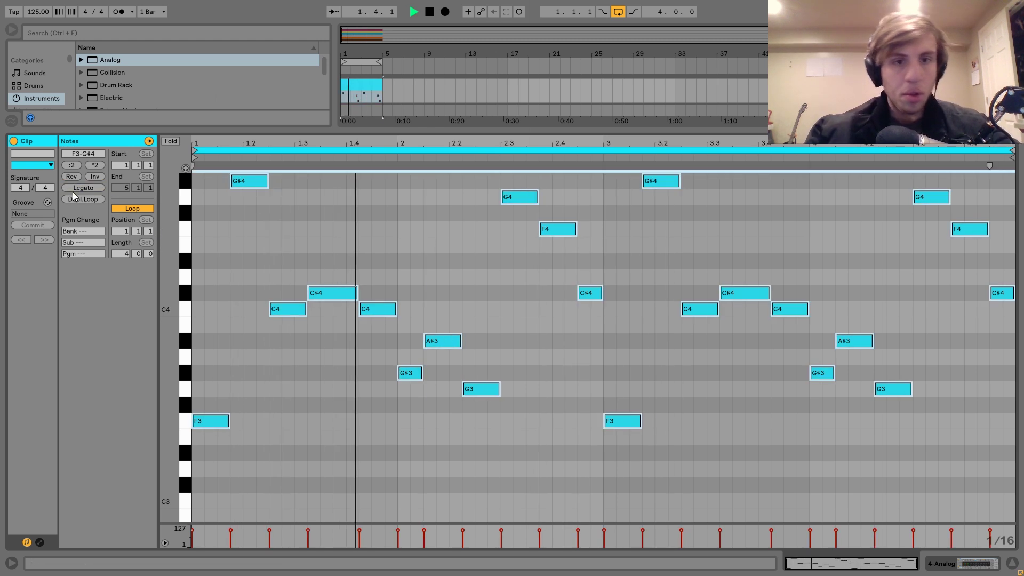
- Move the C4 note from 1.4.2 to 1.4.1 and shorten the preceding C#4 to end where it starts
{"action": "left_click", "coordinate": [371, 211]}
{"action": "left_click_drag", "start_coordinate": [373, 259], "coordinate": [386, 344]}
{"action": "key", "text": "space"}
{"action": "key", "text": "Left"}
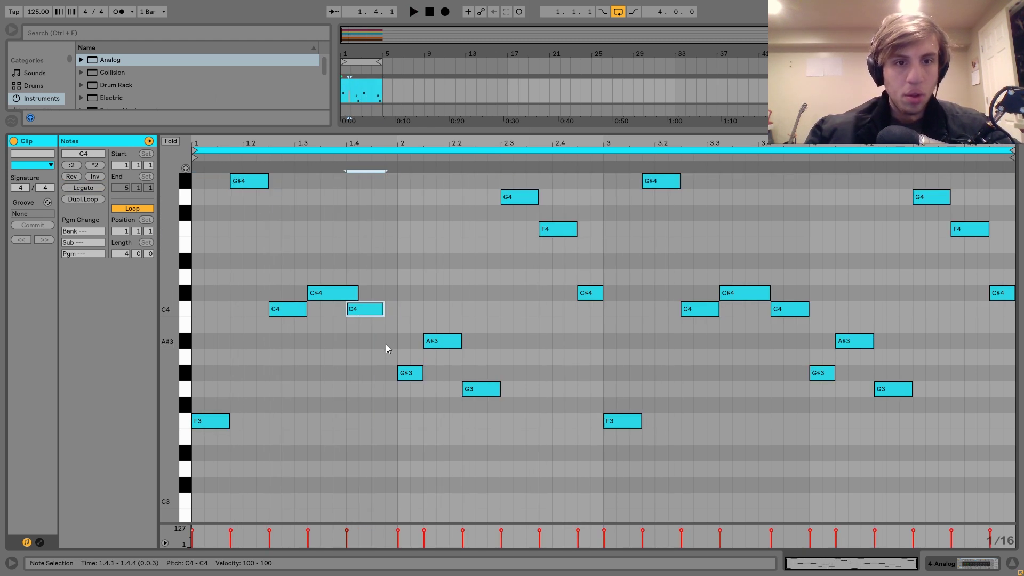
{"action": "left_click", "coordinate": [339, 295]}
{"action": "left_click", "coordinate": [368, 314]}
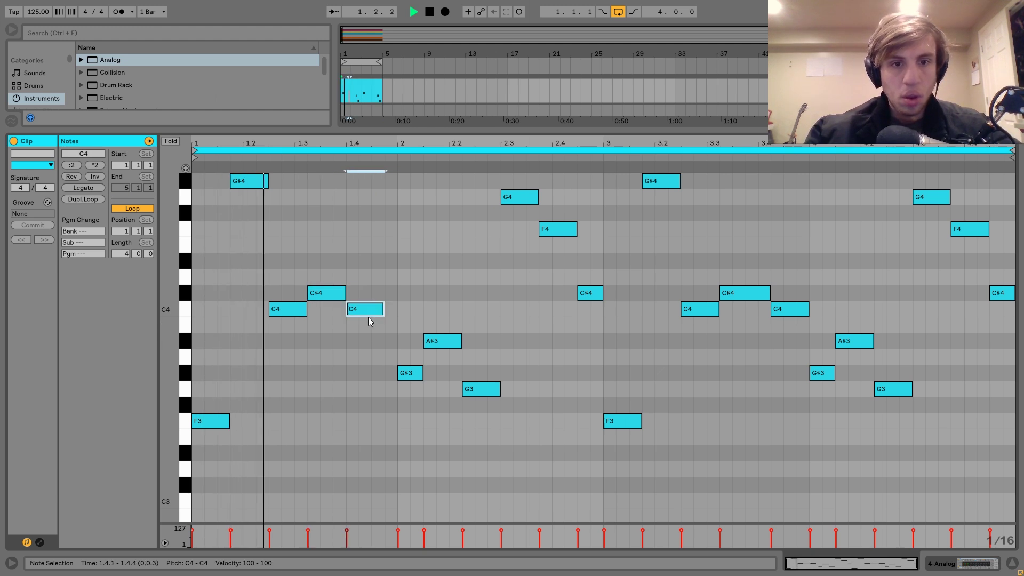
- Move the G#3 note at 2.1.1 back to 1.4.4 and lengthen it to 2.1.3, keeping the preceding C4 three sixteenths long
{"action": "key", "text": "shift+Right"}
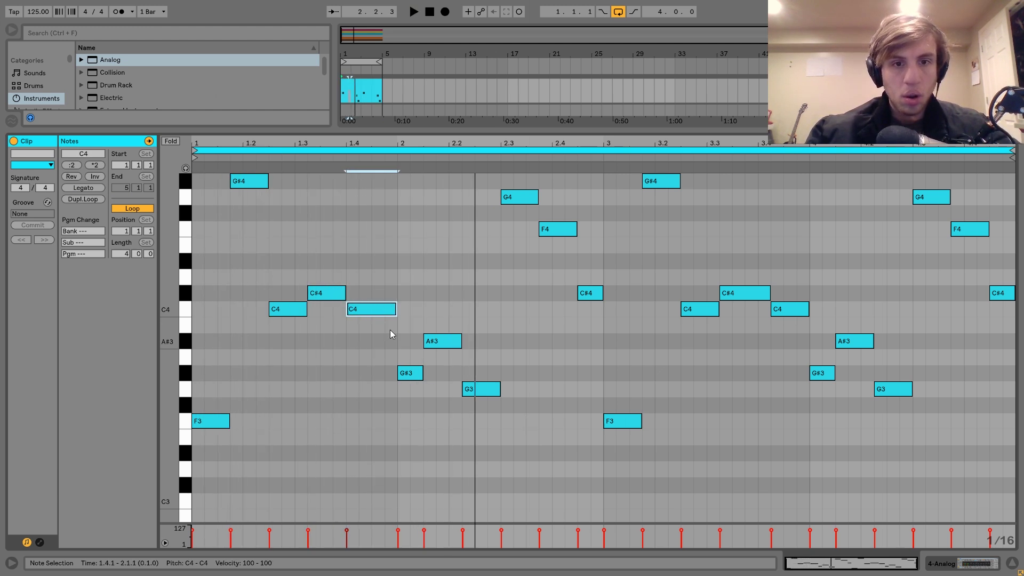
{"action": "key", "text": "space"}
{"action": "key", "text": "shift+Left"}
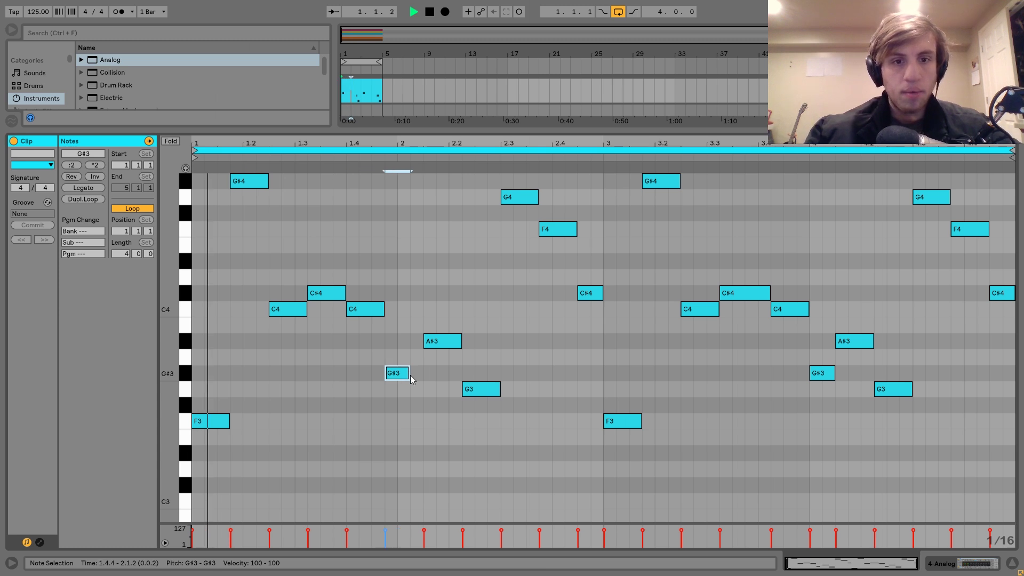
{"action": "key", "text": "shift+Right"}
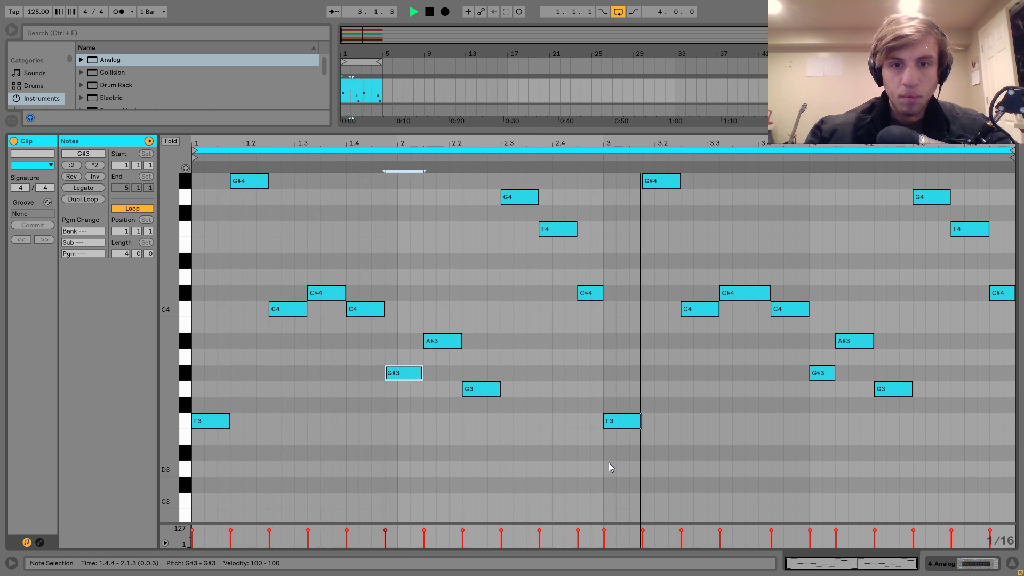
- Delete the notes in bars 3 and 4 and replace them with a duplicate of the revised first two bars
{"action": "left_click_drag", "start_coordinate": [615, 469], "coordinate": [1013, 140]}
{"action": "key", "text": "Delete"}
{"action": "key", "text": "ctrl+a"}
{"action": "key", "text": "ctrl+d"}
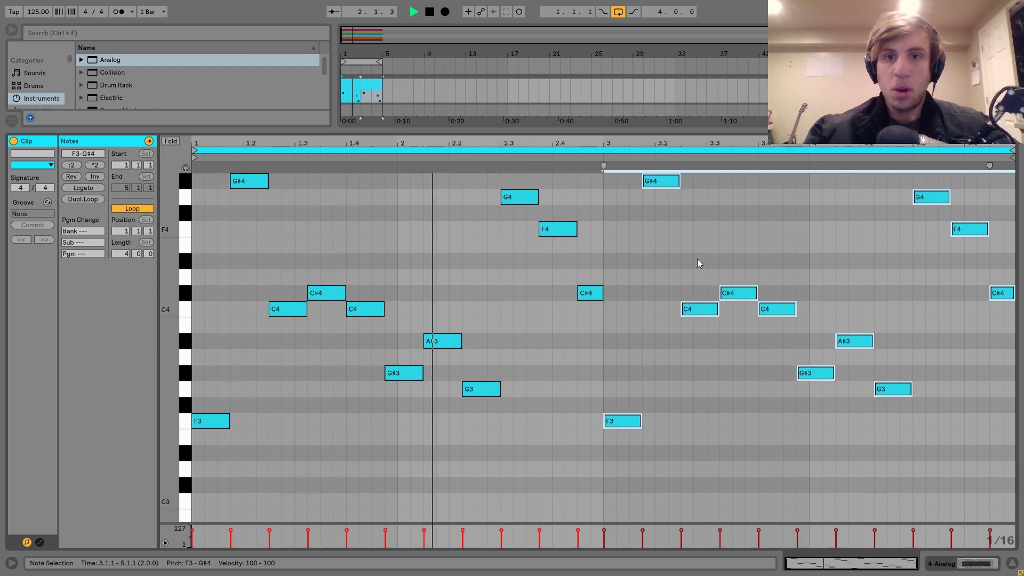
{"action": "left_click", "coordinate": [642, 313]}
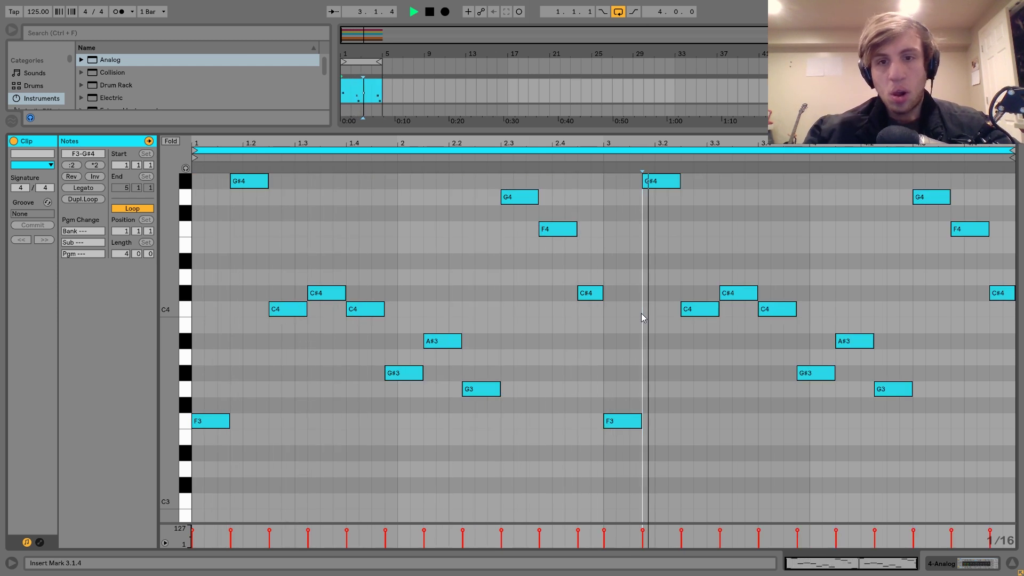
- Shift the bar 3 and 4 notes one sixteenth later, with F3 at 3.1.2, and extend the preceding C#4 to meet it
{"action": "left_click", "coordinate": [617, 426]}
{"action": "key", "text": "Right"}
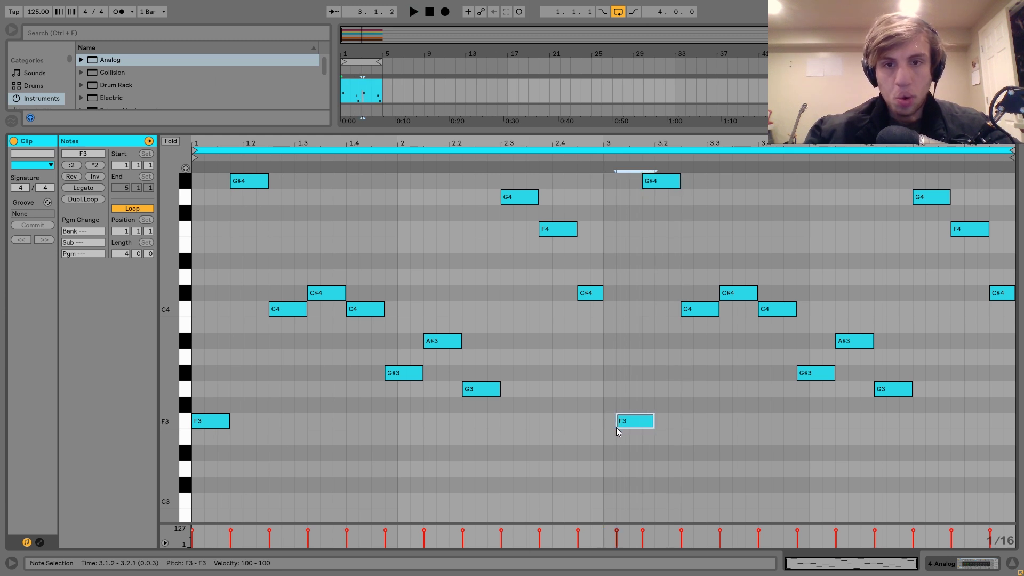
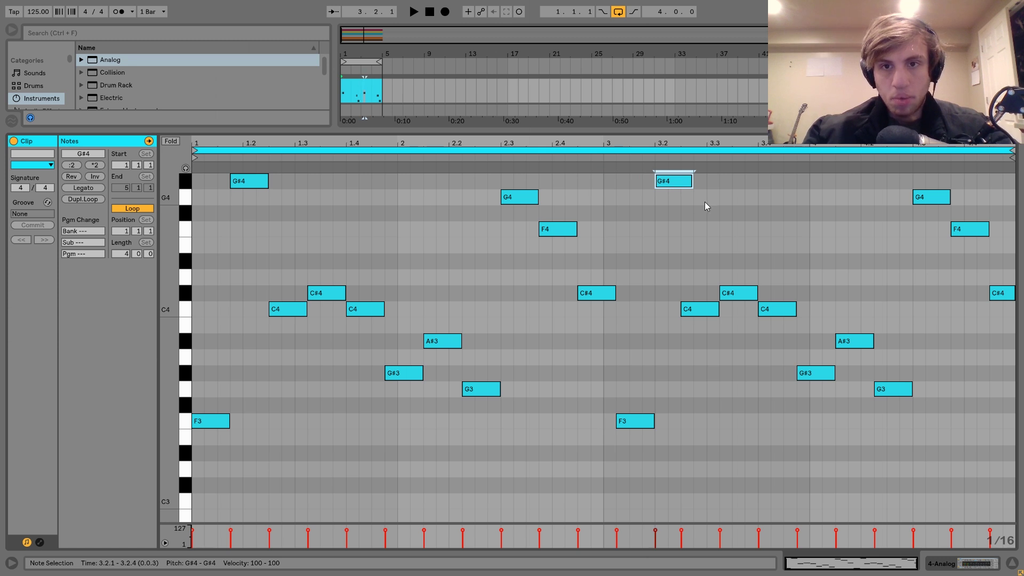
{"action": "left_click_drag", "start_coordinate": [703, 203], "coordinate": [1011, 520]}
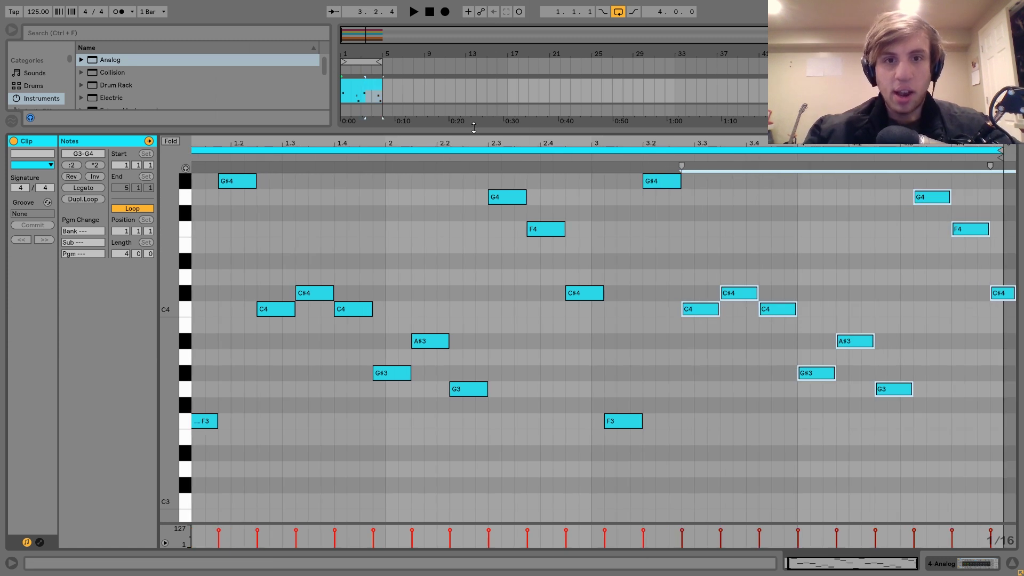
{"action": "left_click", "coordinate": [483, 161]}
{"action": "left_click", "coordinate": [481, 272]}
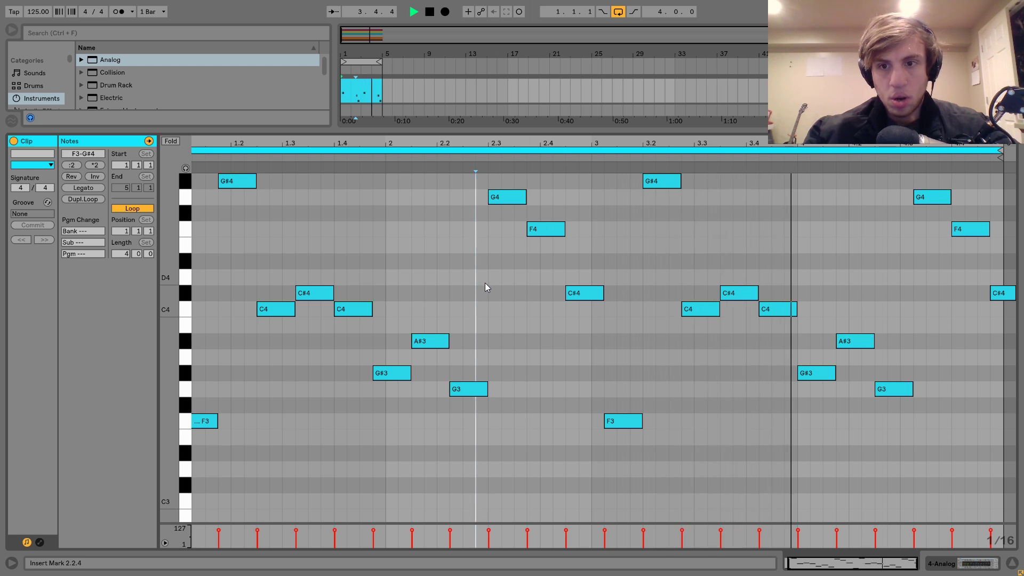
{"action": "key", "text": "space"}
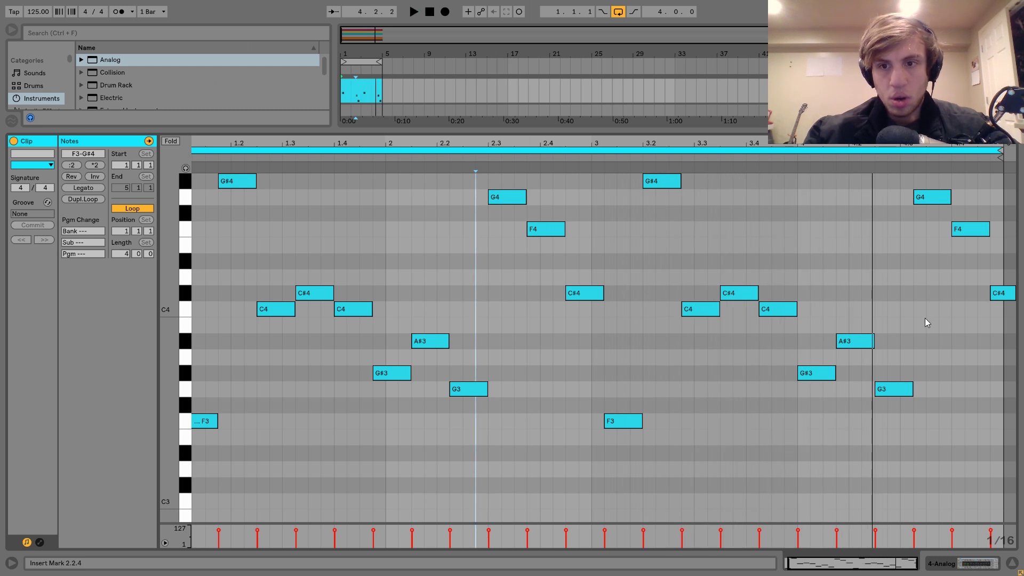
- Add a sixteenth-long C4 note at 4.2.3 and place the G3 at 4.2.4, three sixteenths long
{"action": "left_click", "coordinate": [896, 391]}
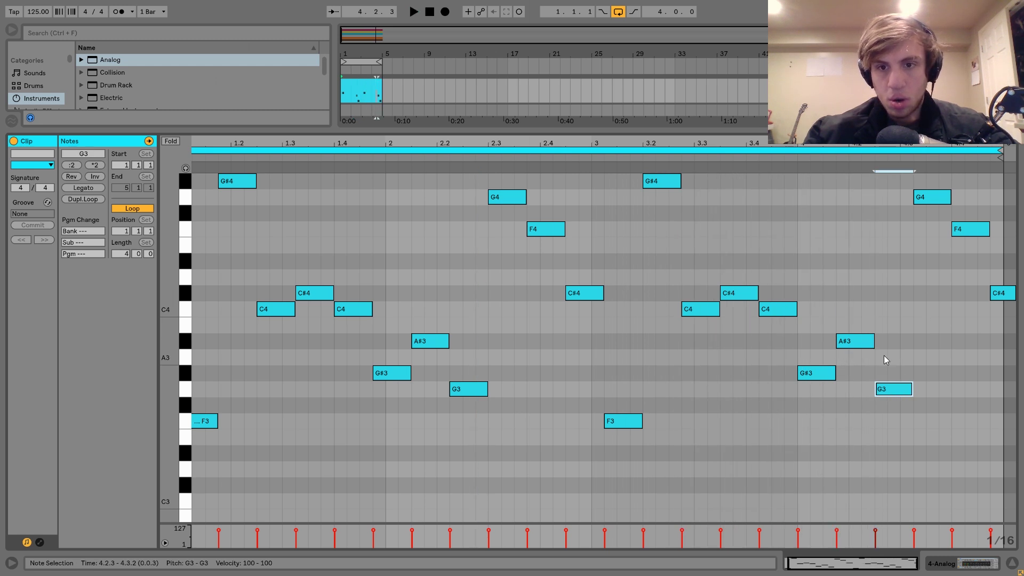
{"action": "double_click", "coordinate": [881, 312]}
{"action": "double_click", "coordinate": [897, 391]}
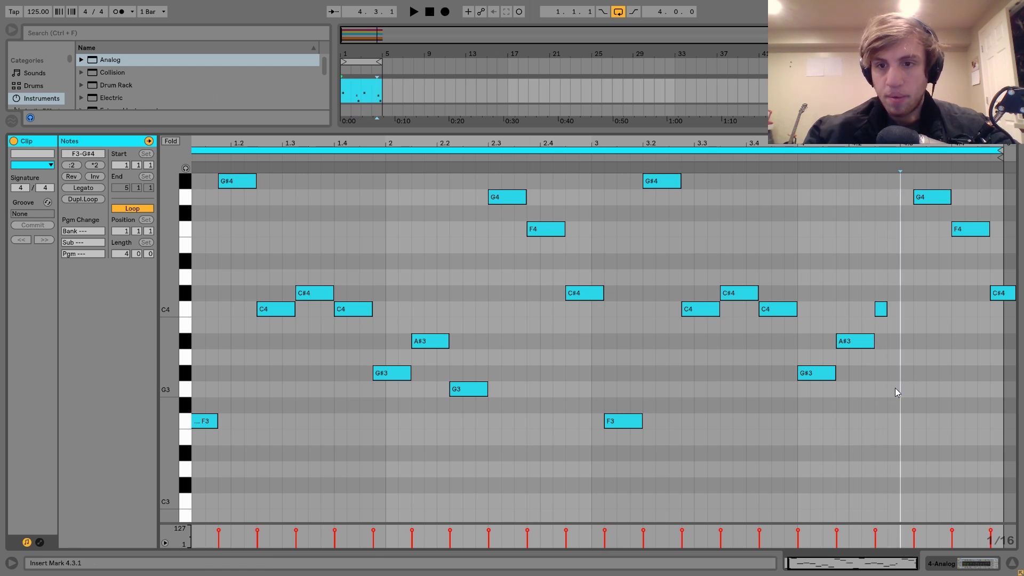
{"action": "double_click", "coordinate": [897, 392]}
{"action": "key", "text": "shift+Right"}
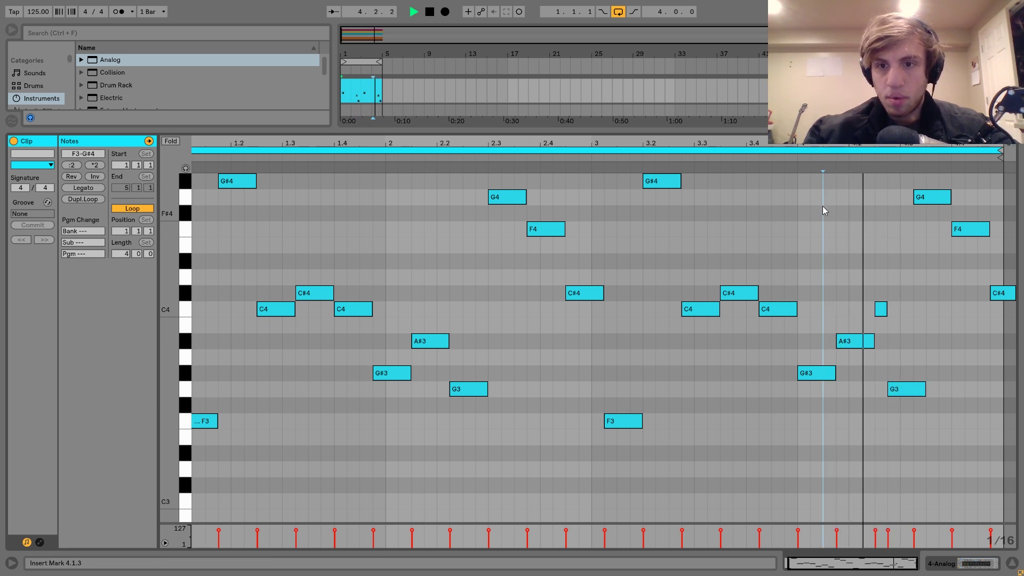
{"action": "left_click", "coordinate": [822, 203]}
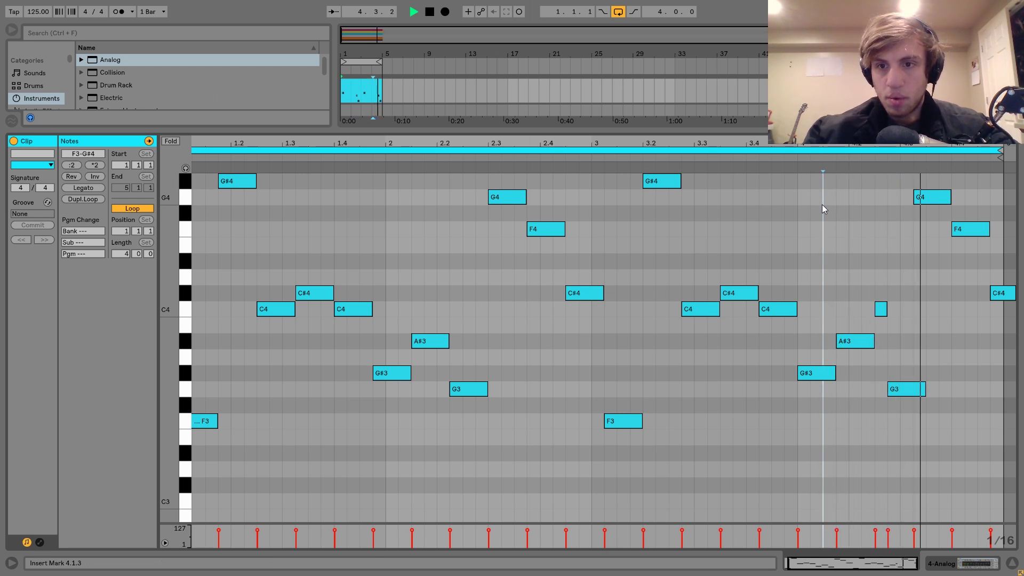
- Make G3 one sixteenth long at 4.2.3 and move C4 to 4.2.4, lengthened to two sixteenths
{"action": "left_click", "coordinate": [915, 388]}
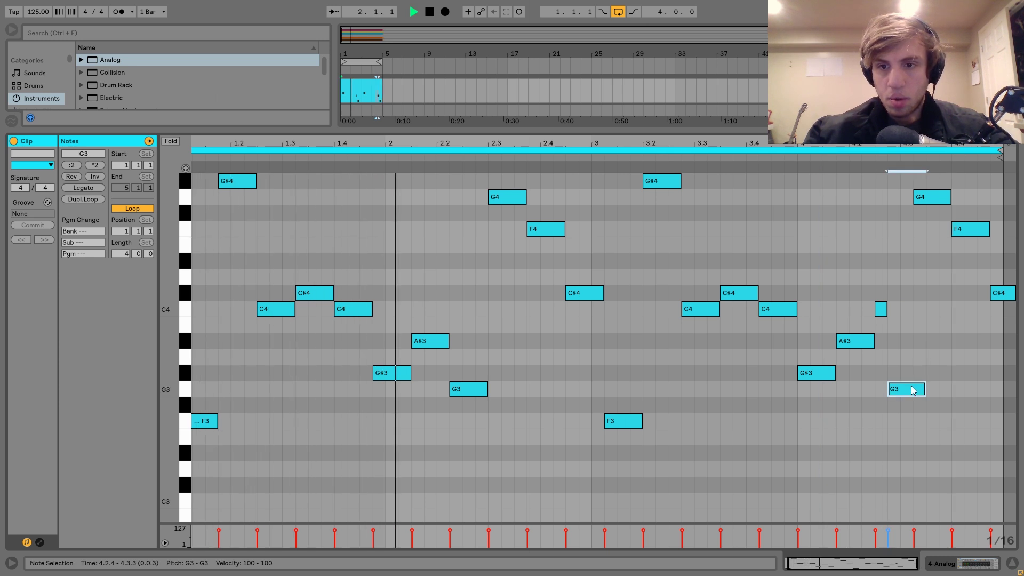
{"action": "key", "text": "Left"}
{"action": "left_click", "coordinate": [880, 311]}
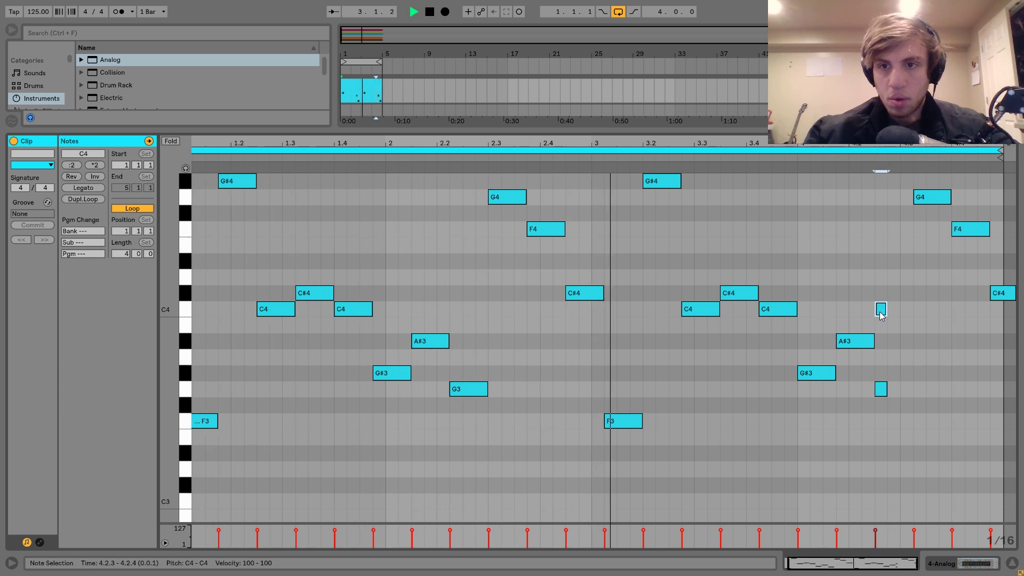
{"action": "key", "text": "Right"}
{"action": "key", "text": "shift+Right"}
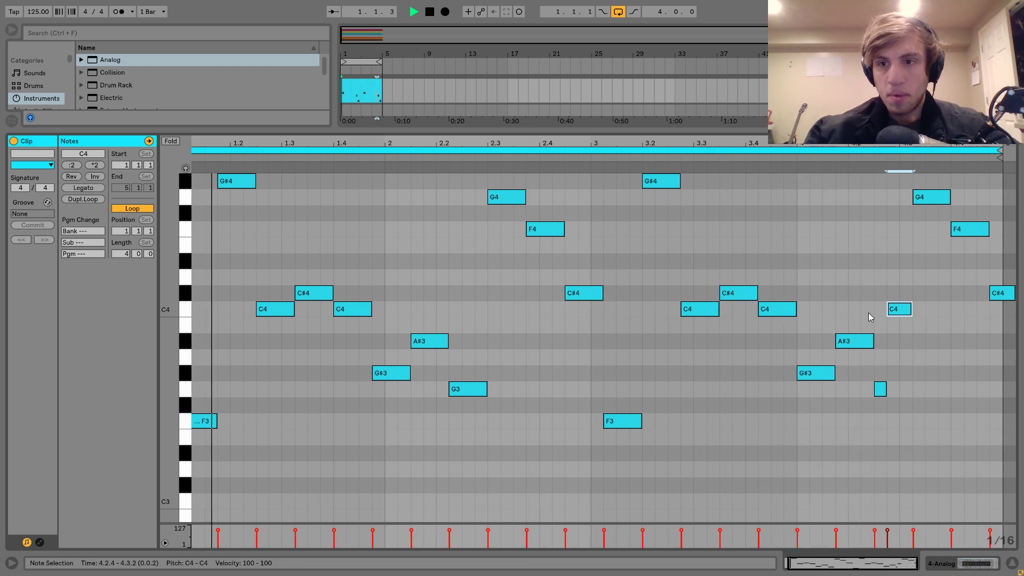
- Move the last C#4 note to 4.4.3 and shorten the F4 at 4.4.1 to end there
{"action": "left_click", "coordinate": [1001, 296]}
{"action": "key", "text": "Left"}
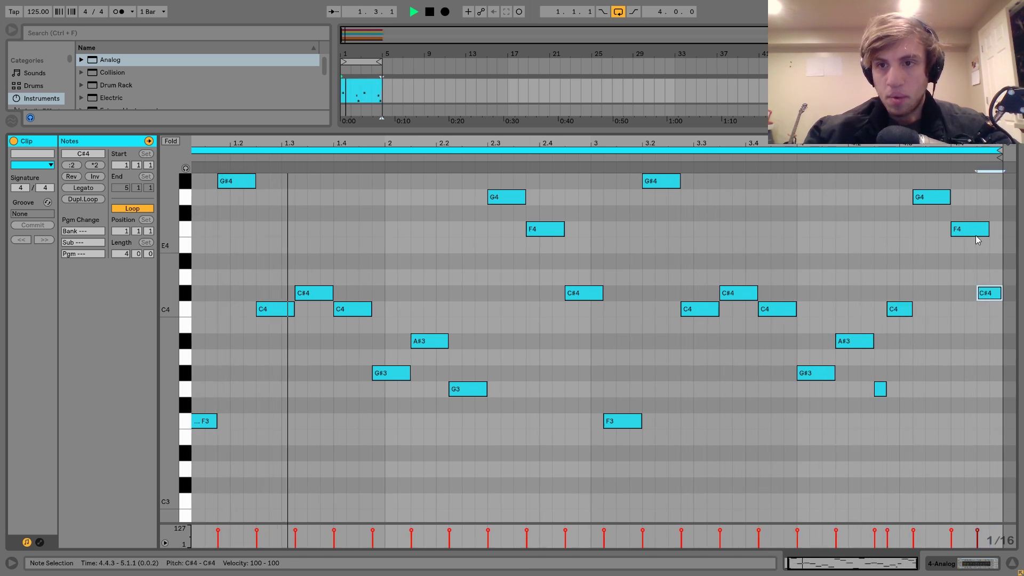
{"action": "left_click", "coordinate": [954, 226]}
{"action": "key", "text": "shift+Left"}
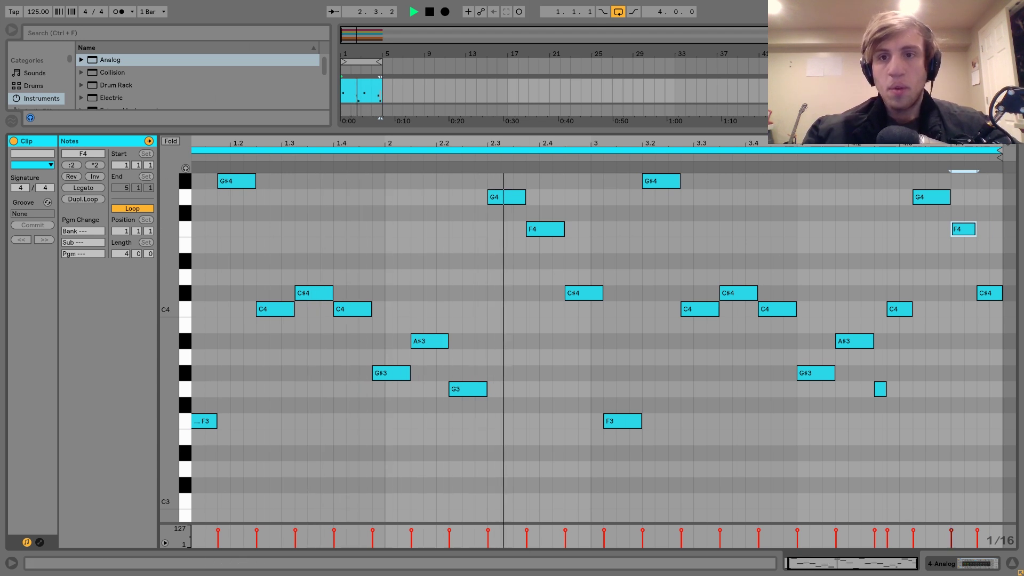
{"action": "left_click", "coordinate": [757, 250]}
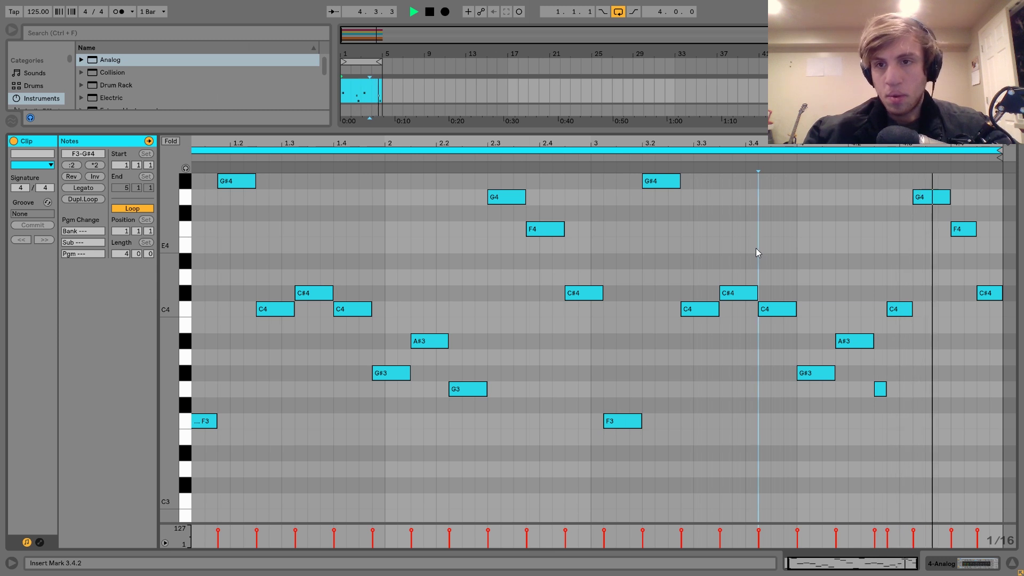
- Lengthen the F4 at 4.4.1 to the clip's end at 5.1.1, delete the last C#4 and audition the ending
{"action": "left_click", "coordinate": [963, 233]}
{"action": "key", "text": "space"}
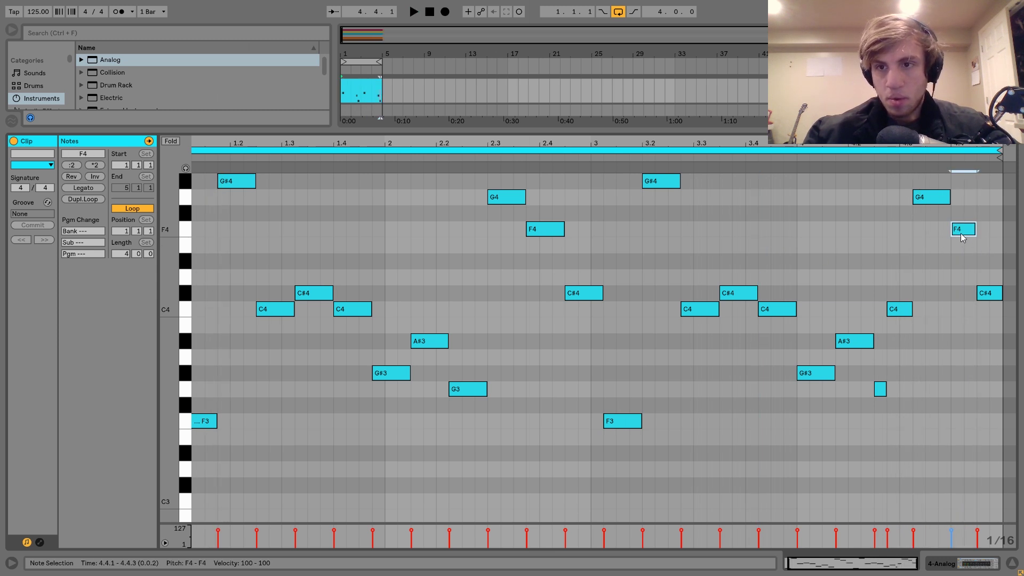
{"action": "key", "text": "shift+Right"}
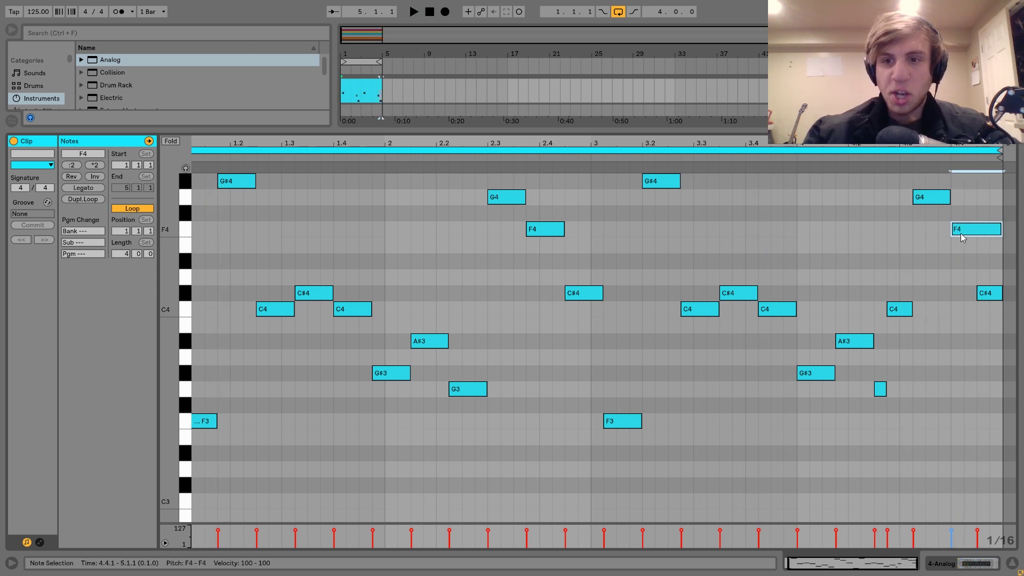
{"action": "left_click", "coordinate": [986, 292]}
{"action": "left_click", "coordinate": [836, 171]}
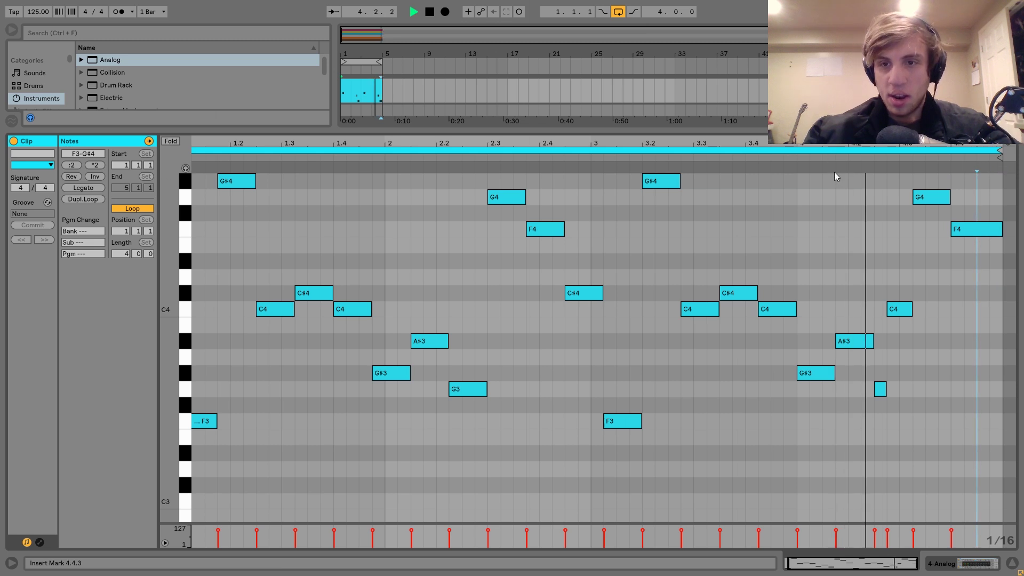
{"action": "key", "text": "space"}
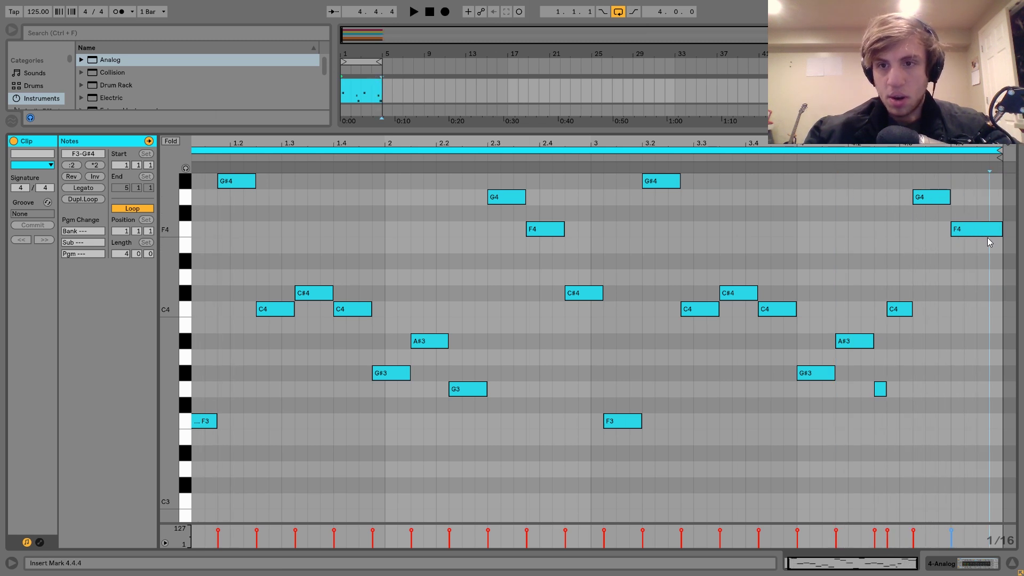
- Lower the closing F4 note four semitones to C#4 and audition the ending
{"action": "left_click", "coordinate": [979, 231]}
{"action": "key", "text": "Down"}
{"action": "key", "text": "Down"}
{"action": "key", "text": "Down"}
{"action": "key", "text": "Down"}
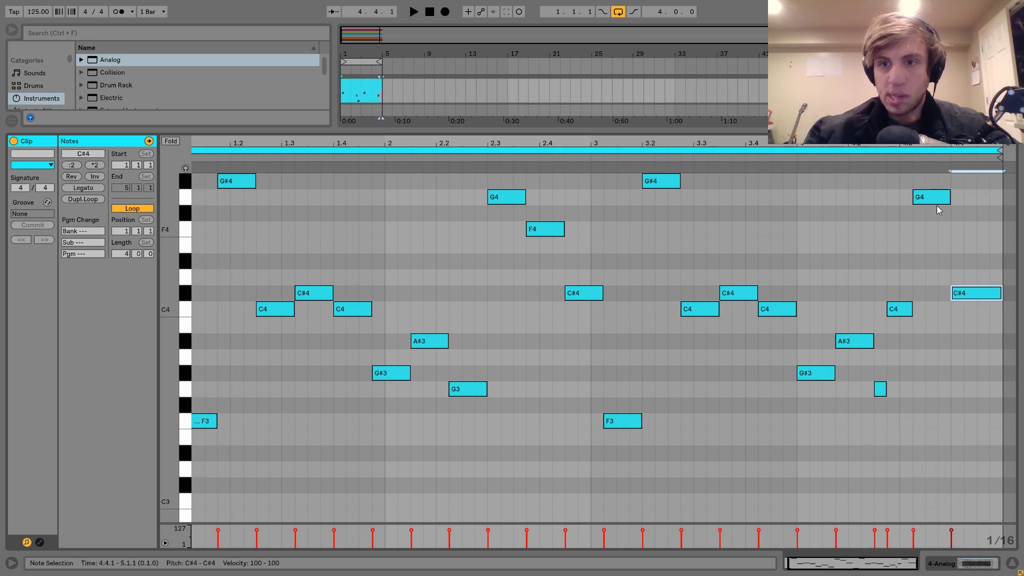
{"action": "key", "text": "space"}
{"action": "left_click", "coordinate": [844, 213]}
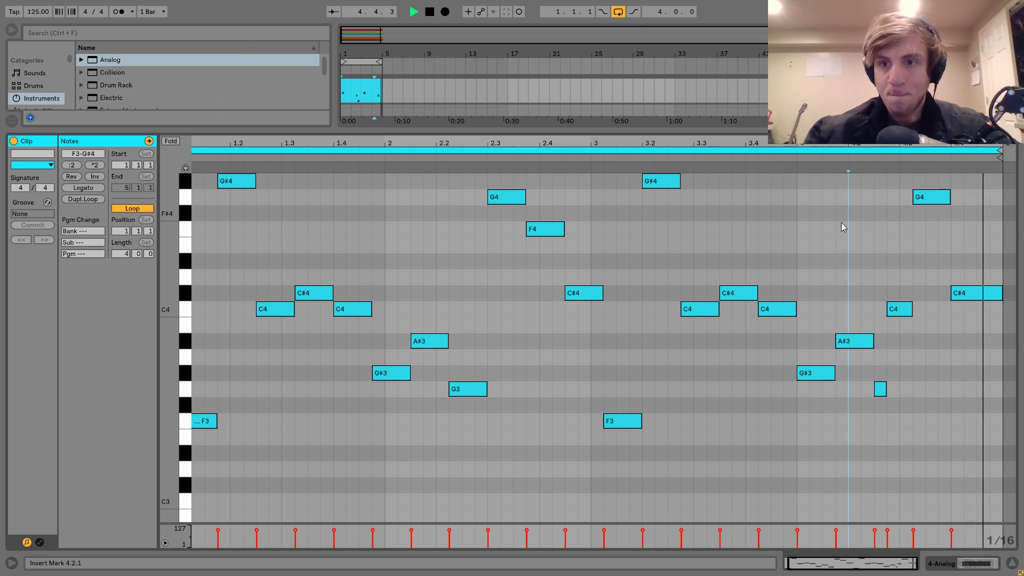
{"action": "key", "text": "space"}
- Raise the closing C#4 note two semitones to D#4 and drop it an octave to D#3
{"action": "left_click", "coordinate": [974, 295]}
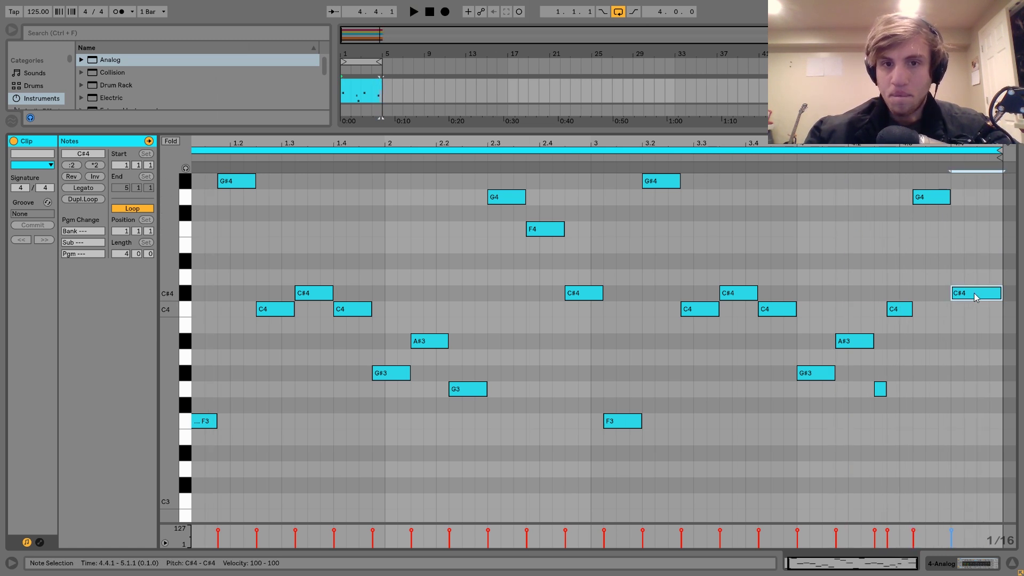
{"action": "key", "text": "Up"}
{"action": "key", "text": "Up"}
{"action": "left_click", "coordinate": [898, 157]}
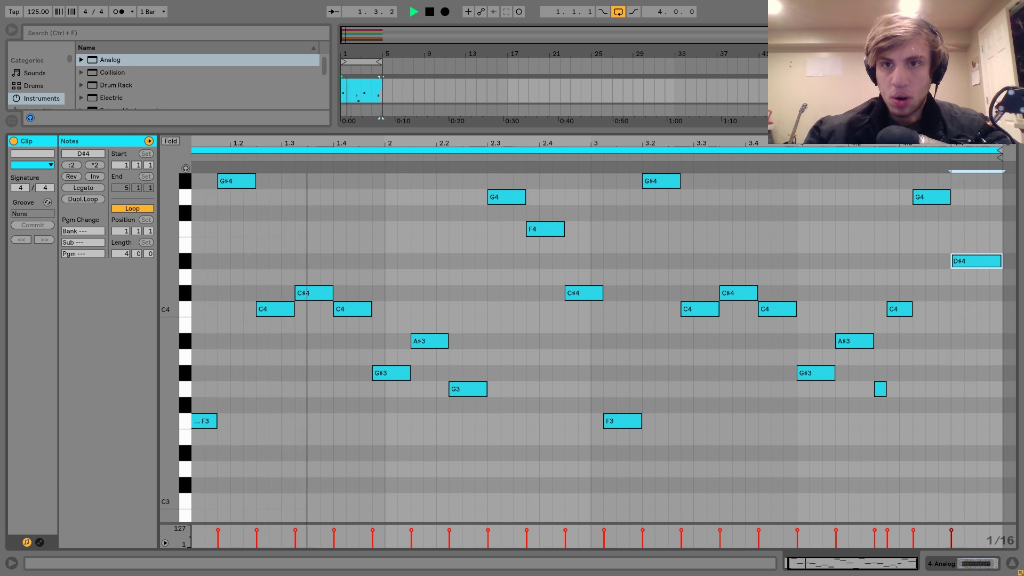
{"action": "key", "text": "shift+Down"}
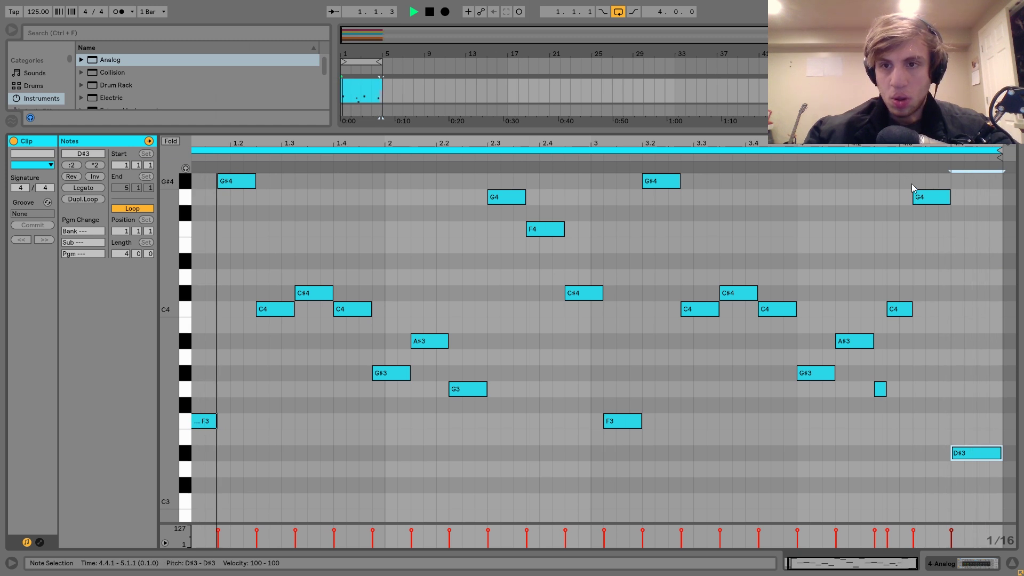
- Lower the G4 note at 4.3.2 an octave to G3 and bring up the lead track's Analog device
{"action": "left_click", "coordinate": [923, 198]}
{"action": "key", "text": "shift+Down"}
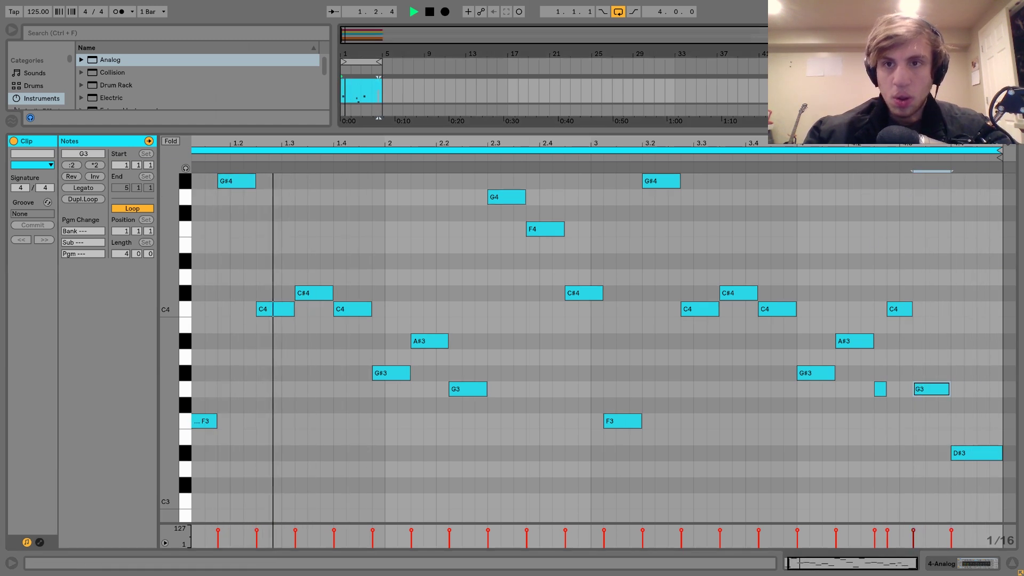
{"action": "key", "text": "shift+Tab"}
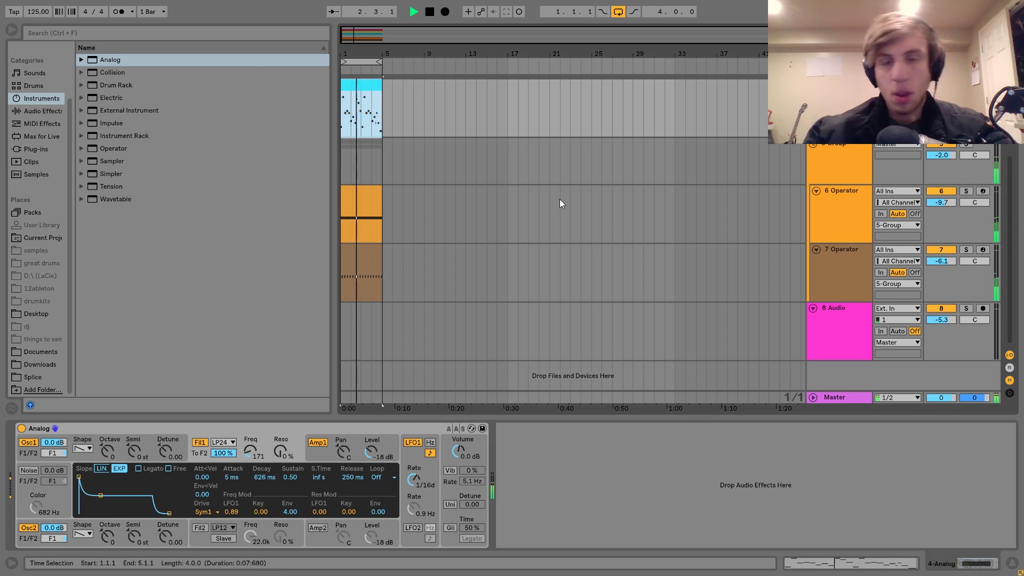
{"action": "scroll", "coordinate": [559, 200], "scroll_direction": "up", "scroll_amount": 2}
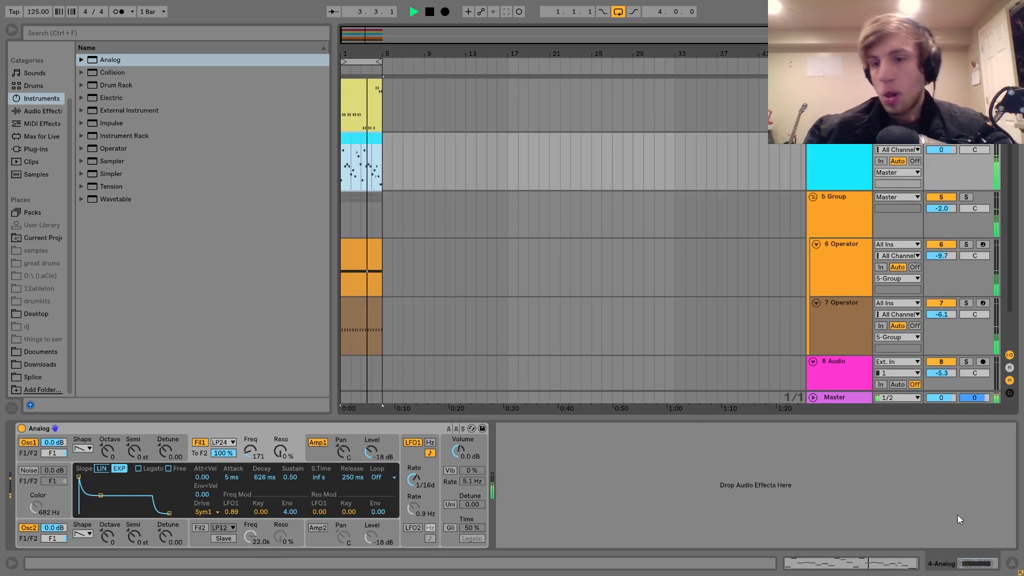
- Copy the sidechained Compressor from the 3 Analog bass track onto the 4 Analog lead track after its Analog device
{"action": "left_click", "coordinate": [1012, 563]}
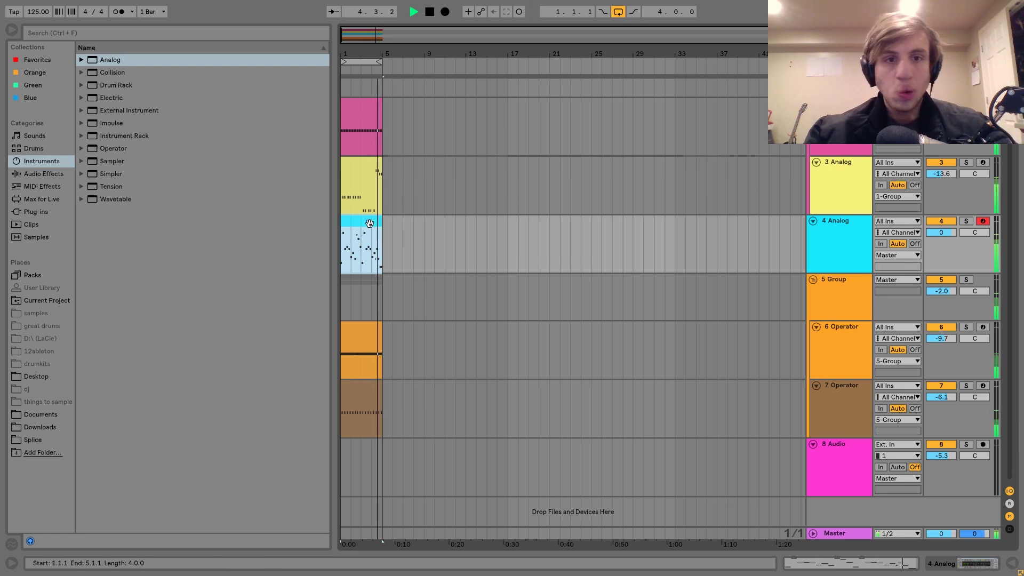
{"action": "double_click", "coordinate": [849, 182]}
{"action": "key", "text": "space"}
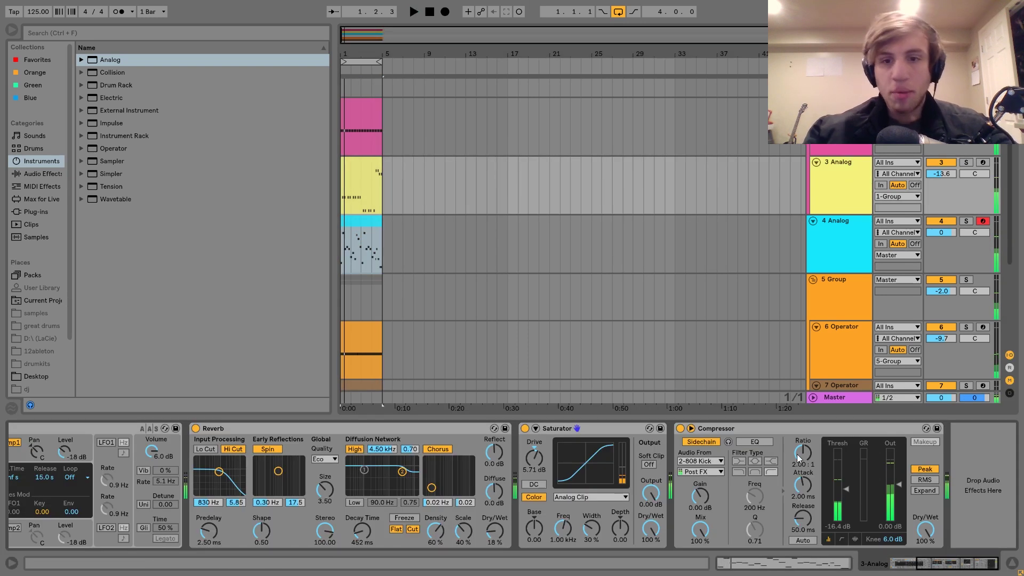
{"action": "left_click", "coordinate": [498, 253]}
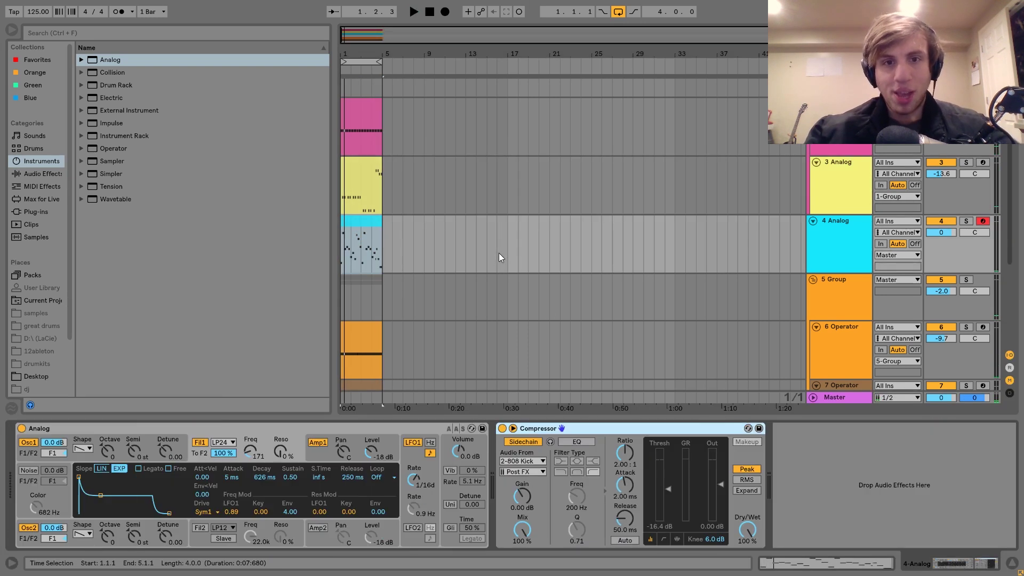
- During playback, lower the lead Compressor's threshold to -22.6 dB and set the Analog filter 1 frequency to 139
{"action": "key", "text": "space"}
{"action": "left_click_drag", "start_coordinate": [668, 489], "coordinate": [668, 498]}
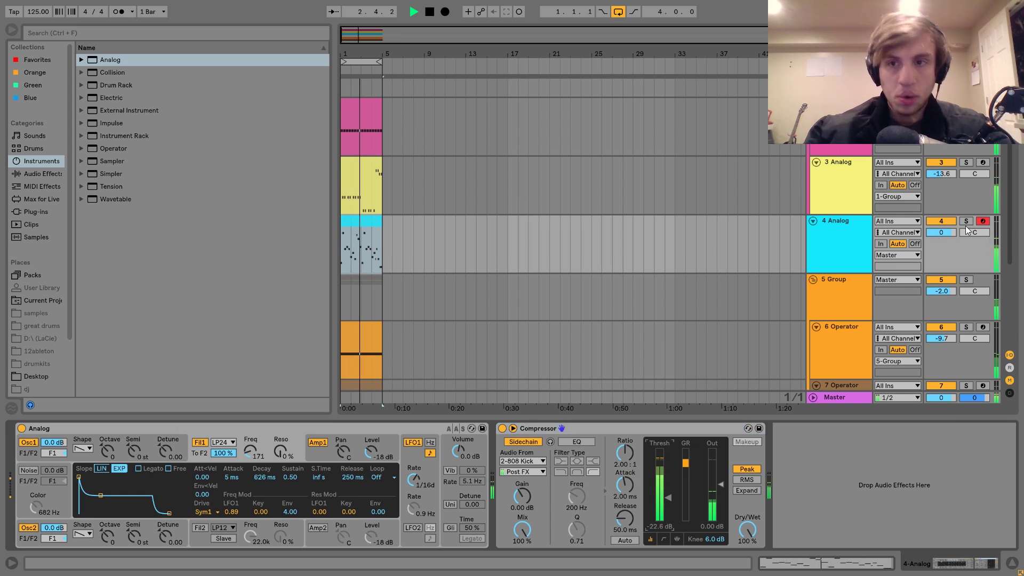
{"action": "left_click", "coordinate": [844, 246]}
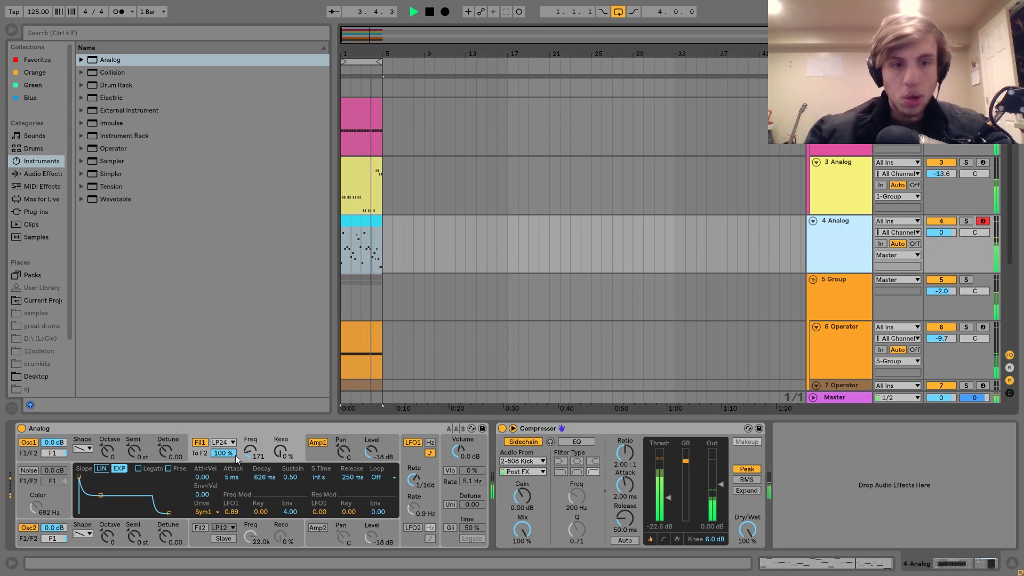
{"action": "left_click_drag", "start_coordinate": [251, 451], "coordinate": [251, 457]}
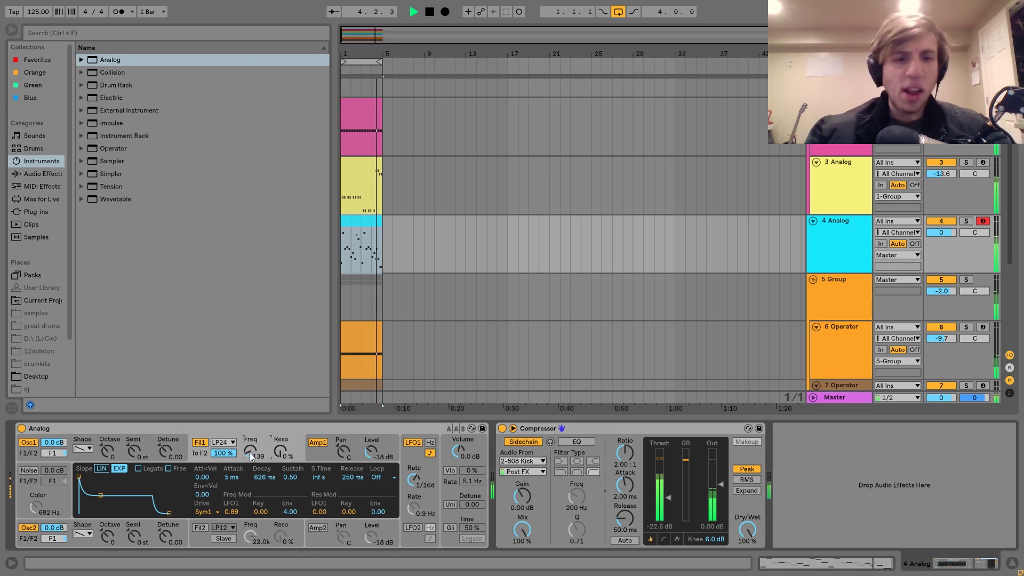
- Raise the lead clip's closing D#3 note at 4.4.1 to A#3, audition it, and lower it two semitones to G#3
{"action": "double_click", "coordinate": [368, 221]}
{"action": "key", "text": "space"}
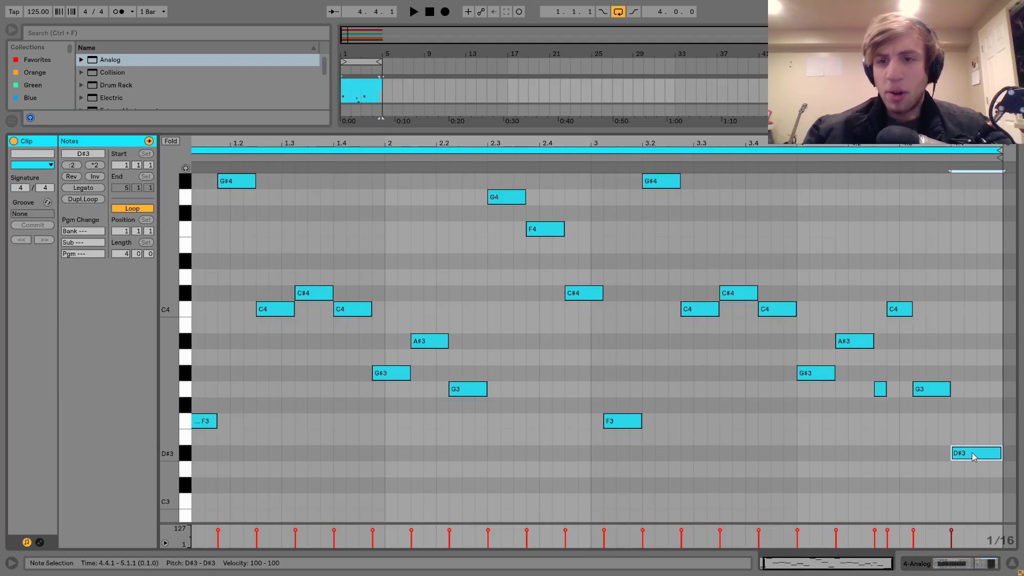
{"action": "left_click_drag", "start_coordinate": [972, 454], "coordinate": [971, 349]}
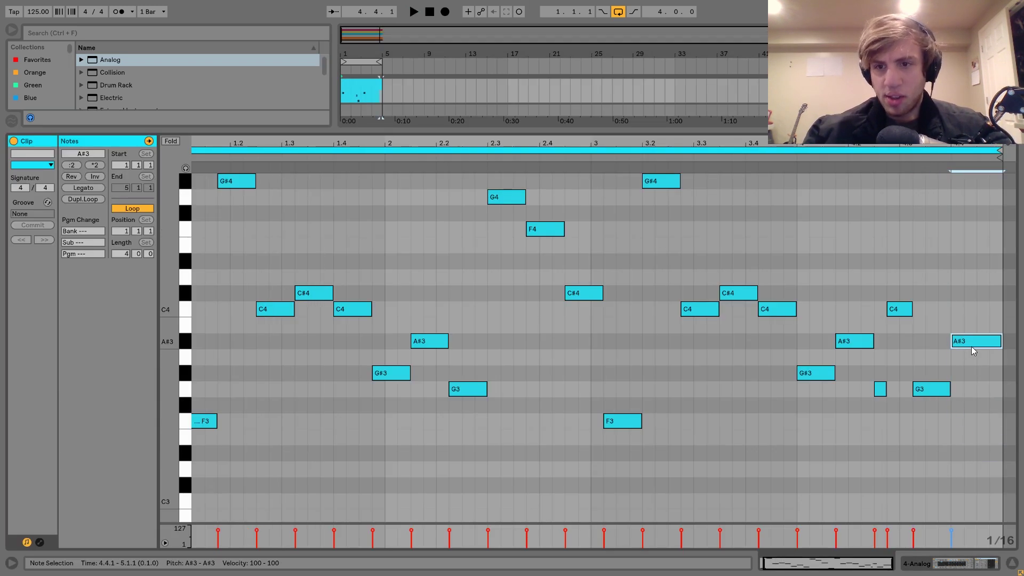
{"action": "left_click", "coordinate": [882, 159]}
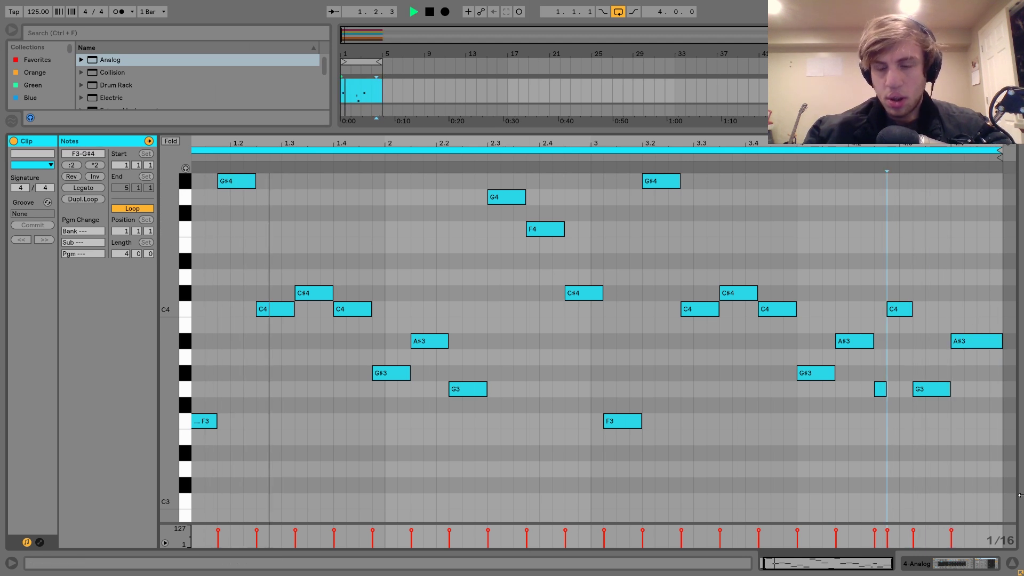
{"action": "left_click", "coordinate": [966, 344]}
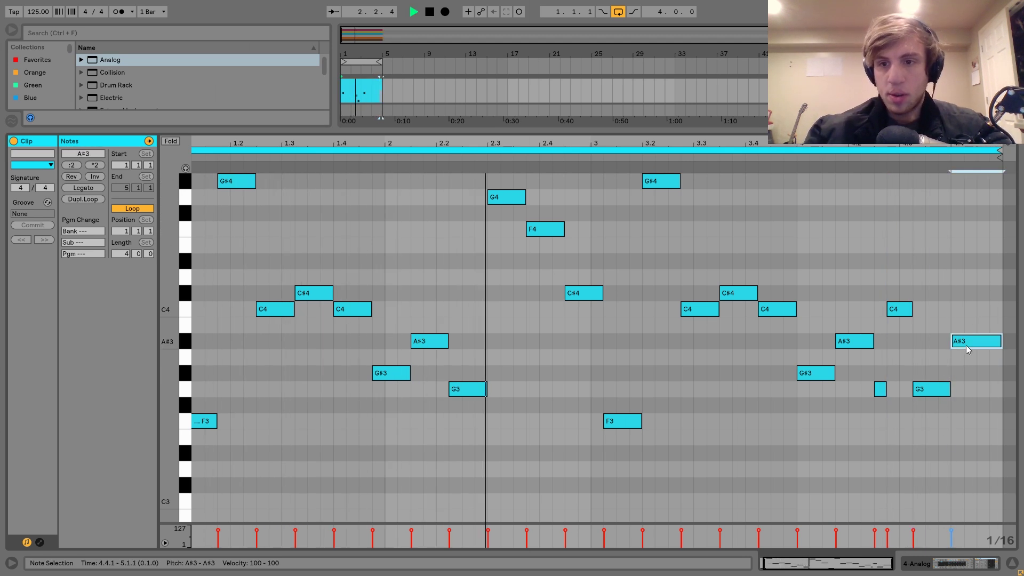
{"action": "key", "text": "Down"}
{"action": "key", "text": "Down"}
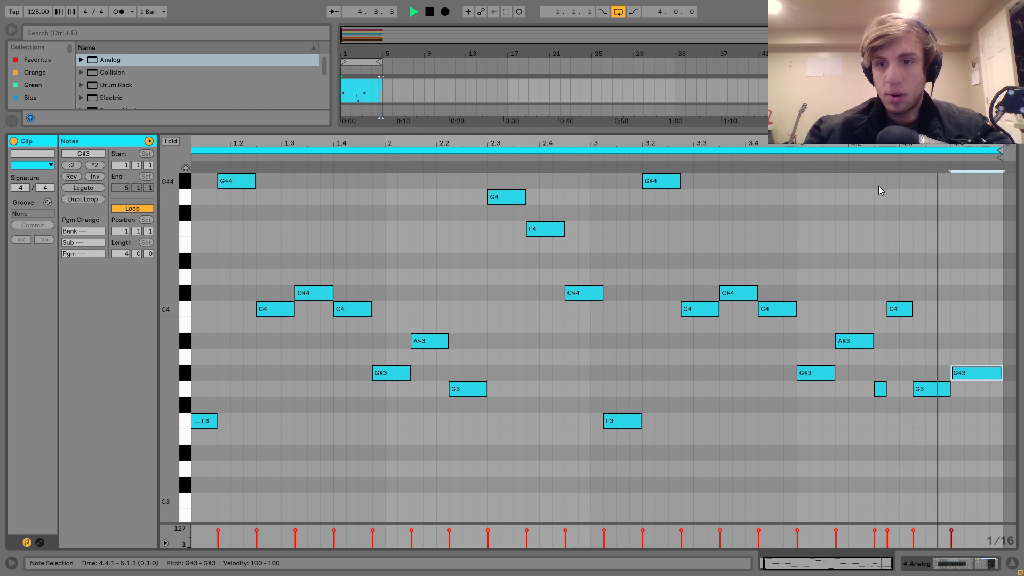
- Return to the arrangement, audition the full loop with the revised ending, and solo the 4 Analog lead track
{"action": "left_click", "coordinate": [942, 564]}
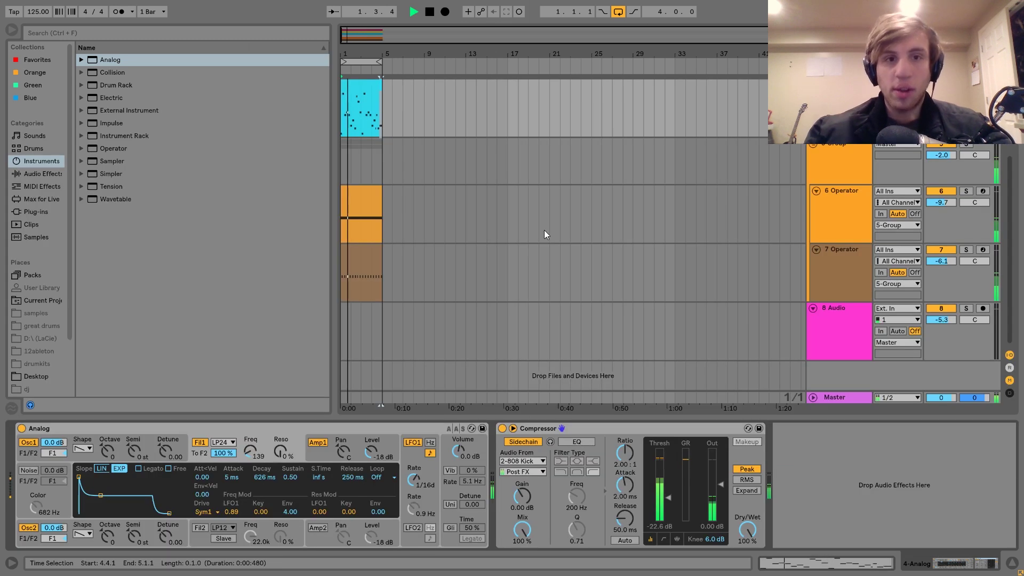
{"action": "key", "text": "ctrl+a"}
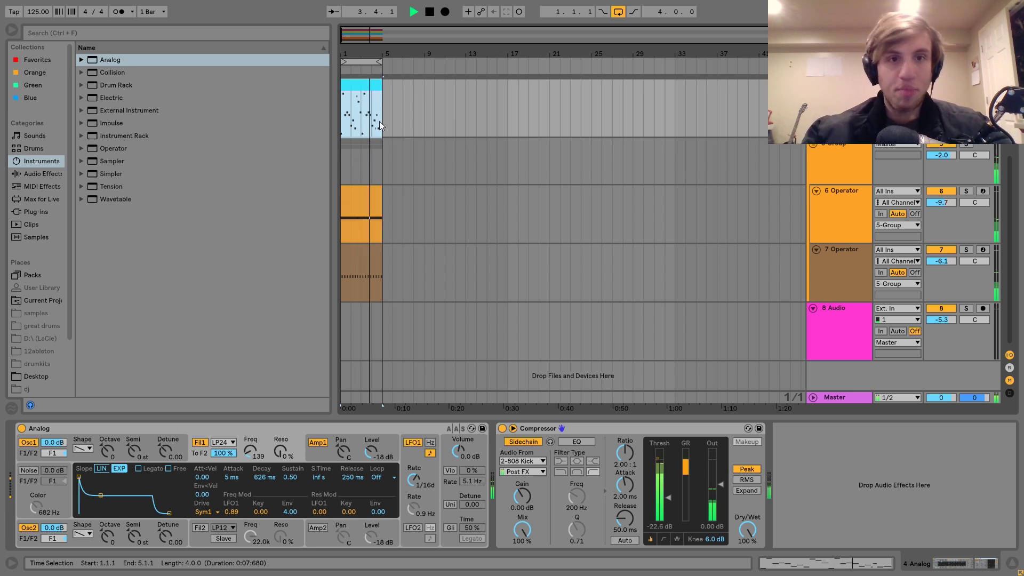
{"action": "scroll", "coordinate": [379, 120], "scroll_direction": "up", "scroll_amount": 2}
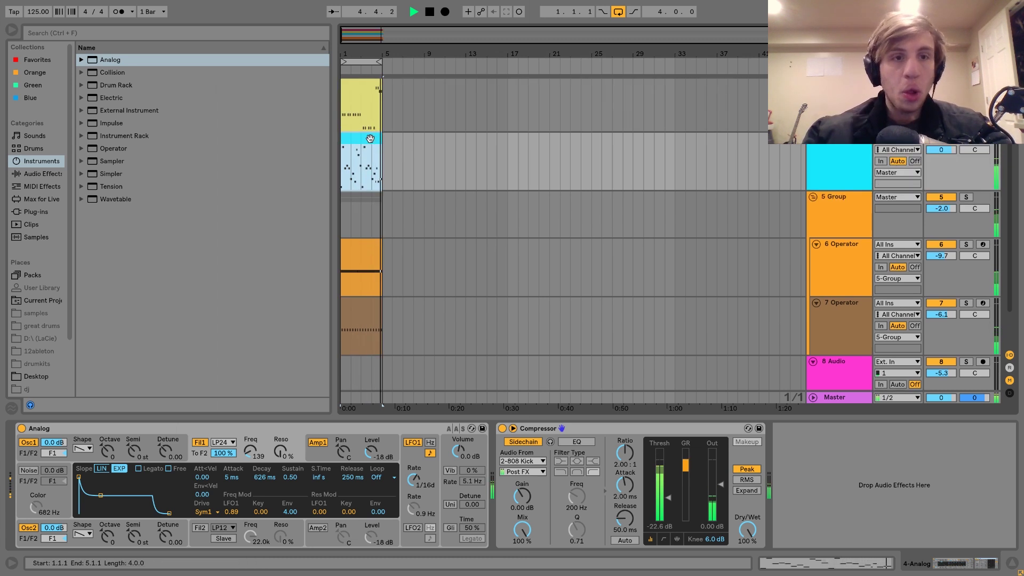
{"action": "key", "text": "space"}
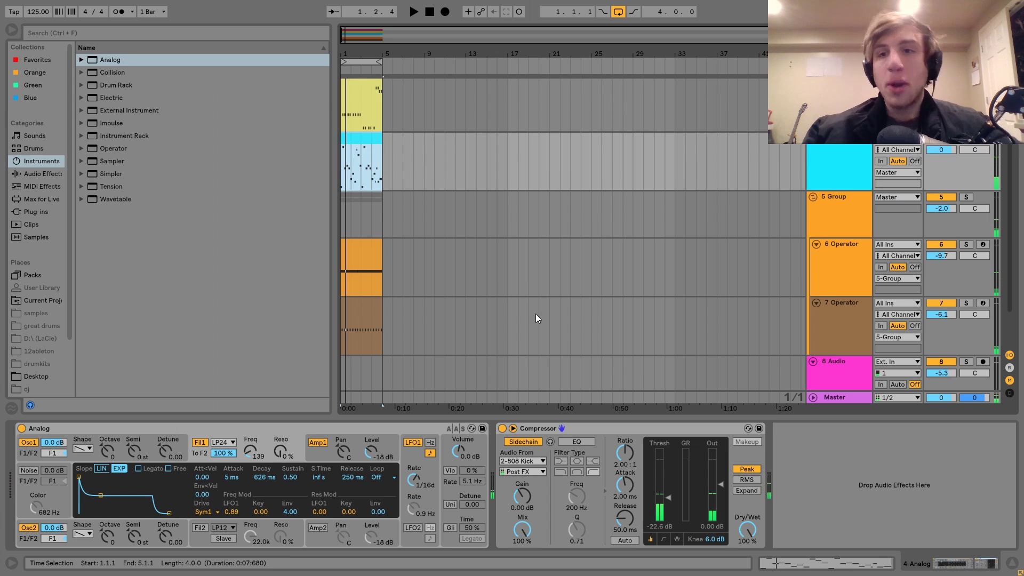
{"action": "left_click", "coordinate": [969, 140]}
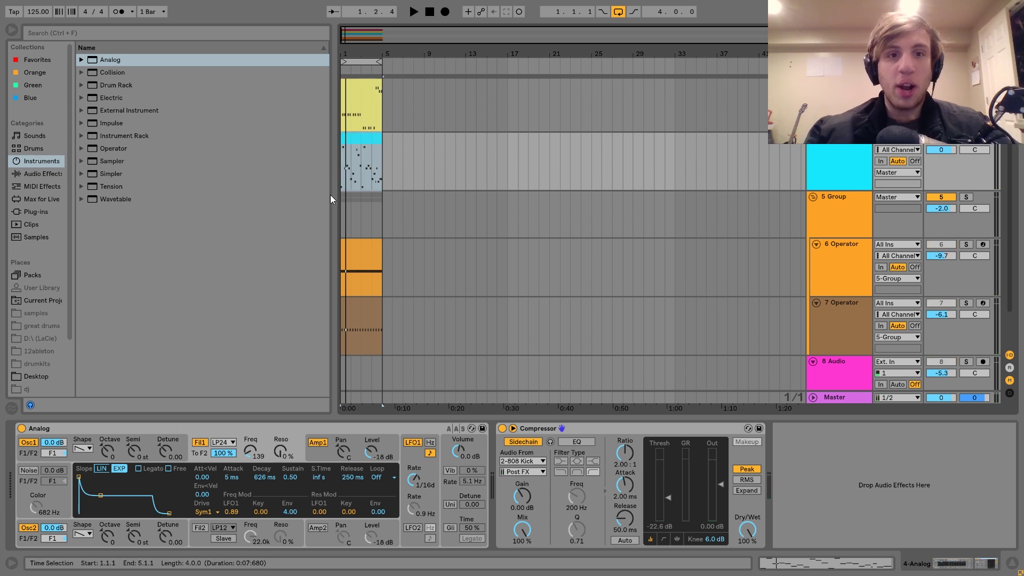
- Duplicate the four-bar material of all tracks into bars 5 to 8 and consolidate it into eight-bar clips
{"action": "left_click", "coordinate": [1013, 564]}
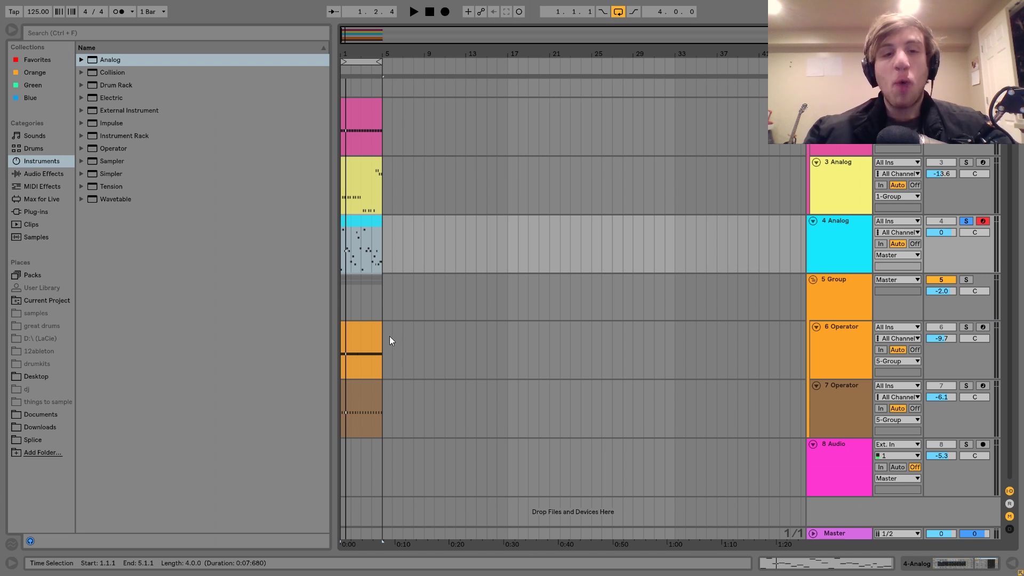
{"action": "left_click", "coordinate": [371, 333]}
{"action": "key", "text": "ctrl+a"}
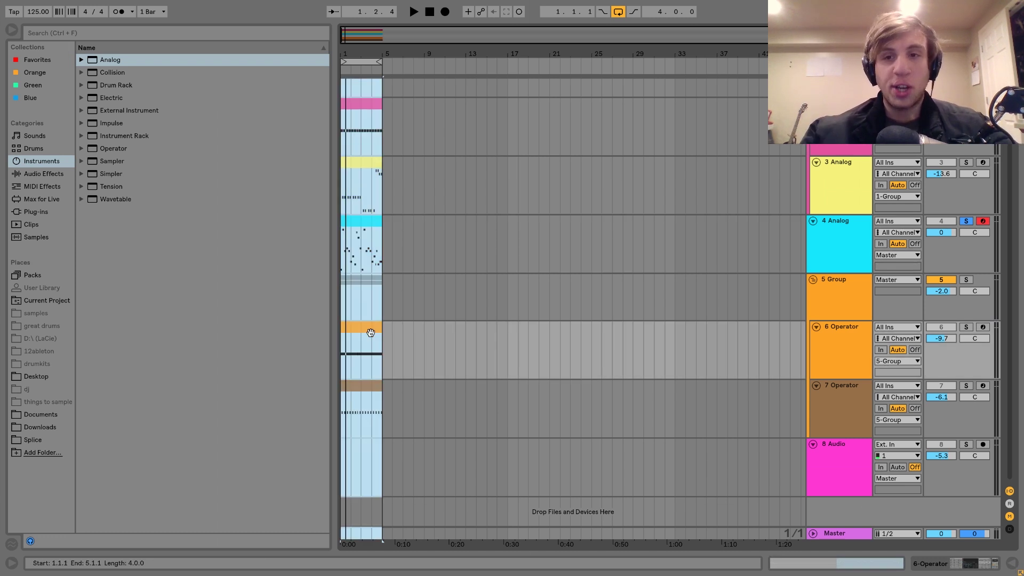
{"action": "key", "text": "ctrl+d"}
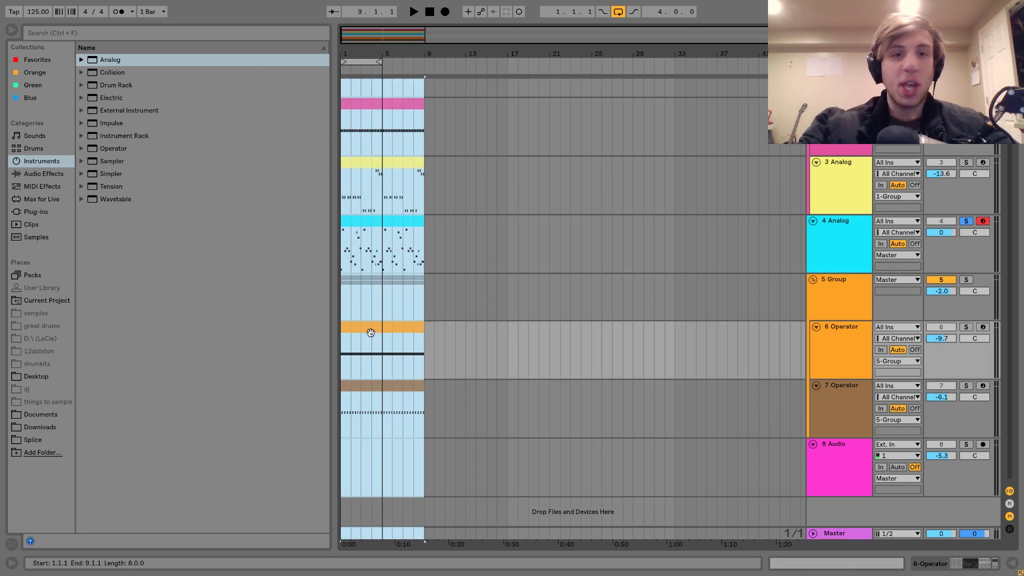
- Set the arrangement loop to the eight-bar lead clip, from 1.1.1 to 9.1.1
{"action": "left_click", "coordinate": [618, 13]}
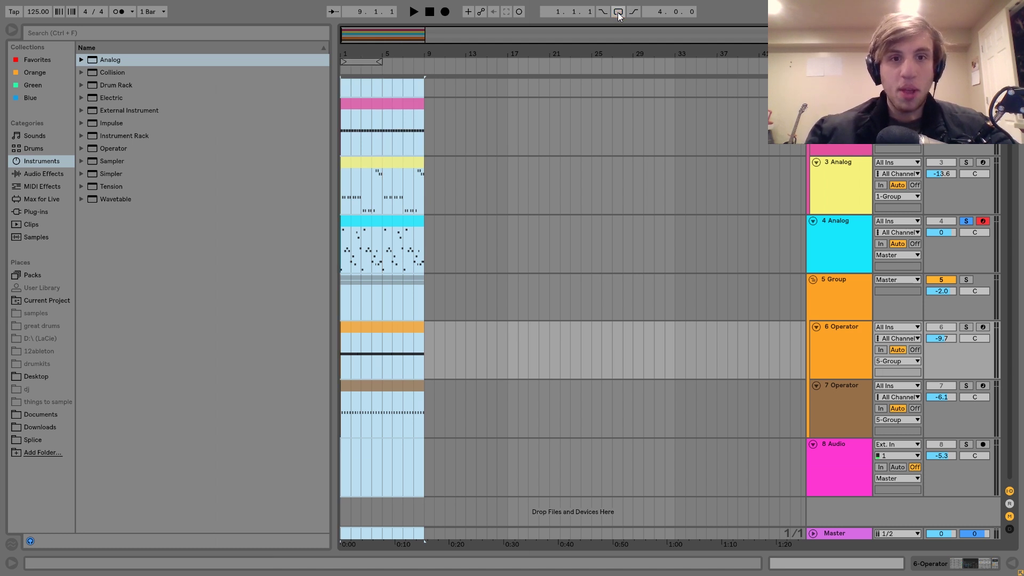
{"action": "left_click", "coordinate": [397, 220]}
{"action": "key", "text": "ctrl+l"}
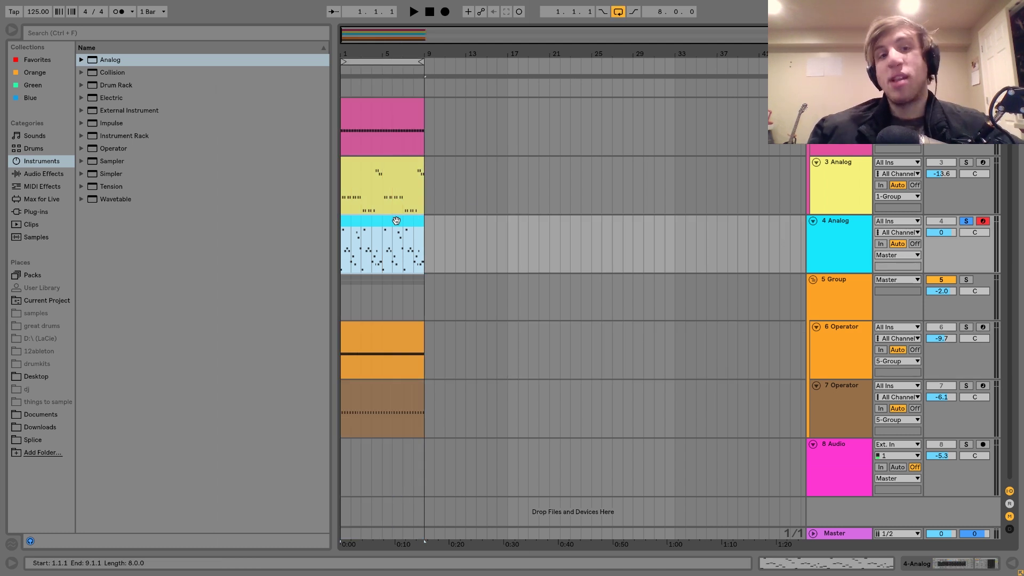
- Unsolo the lead track to hear the full mix with and without the lead, and solo it again
{"action": "left_click", "coordinate": [968, 224]}
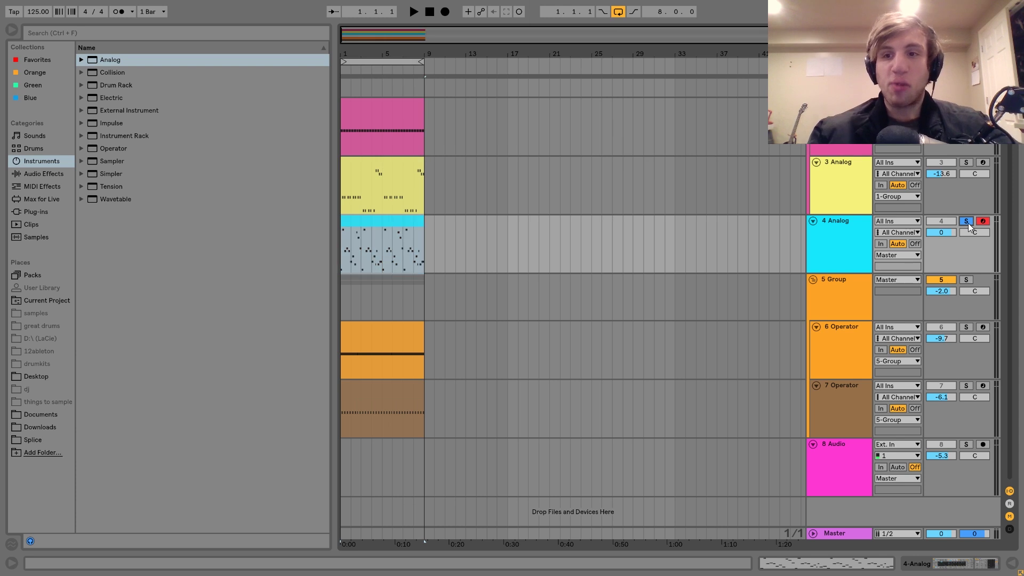
{"action": "key", "text": "space"}
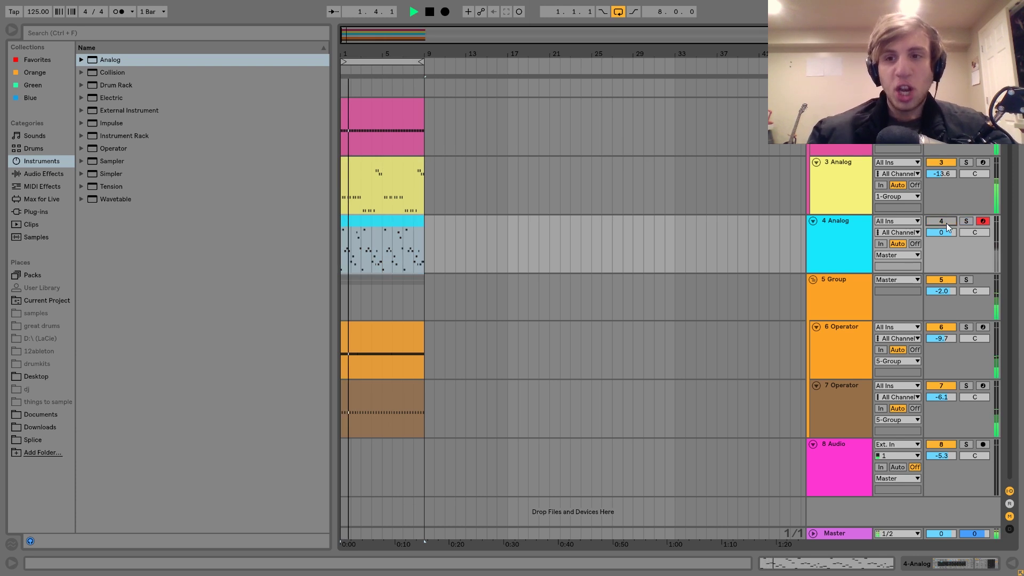
{"action": "left_click", "coordinate": [966, 221]}
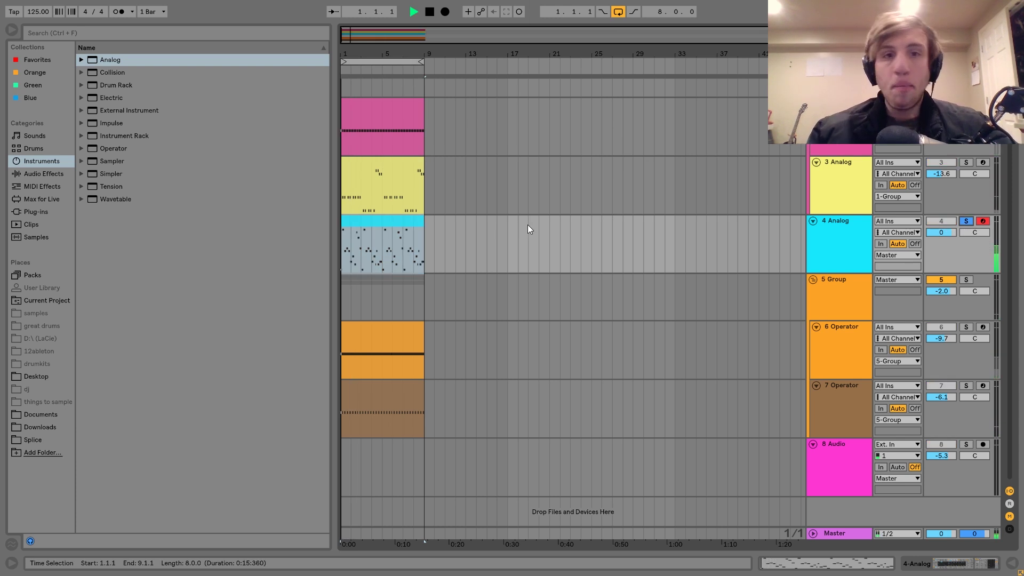
- In the lead clip, shorten the G#4 note at 5.1.4 to end at 5.2.2 and add a sixteenth-note A#4 there
{"action": "double_click", "coordinate": [405, 224]}
{"action": "key", "text": "space"}
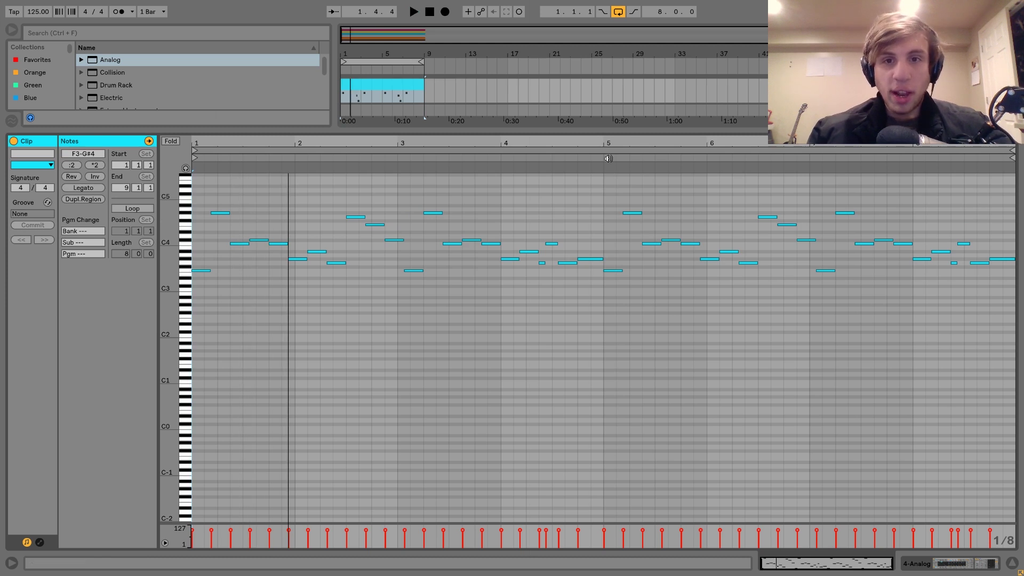
{"action": "left_click_drag", "start_coordinate": [679, 143], "coordinate": [676, 192]}
{"action": "left_click", "coordinate": [563, 194]}
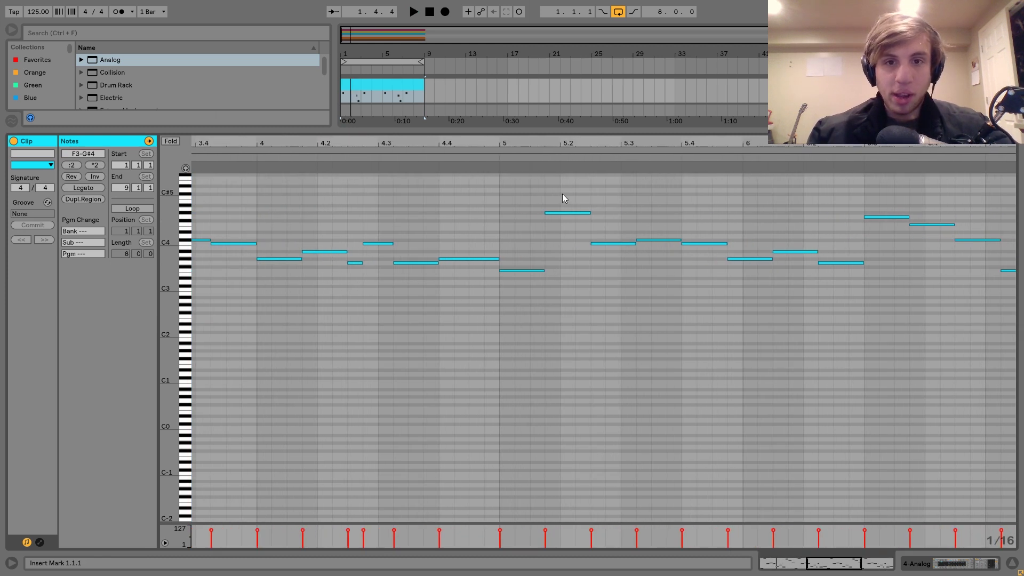
{"action": "left_click", "coordinate": [565, 213]}
{"action": "key", "text": "shift+Left"}
{"action": "double_click", "coordinate": [580, 206]}
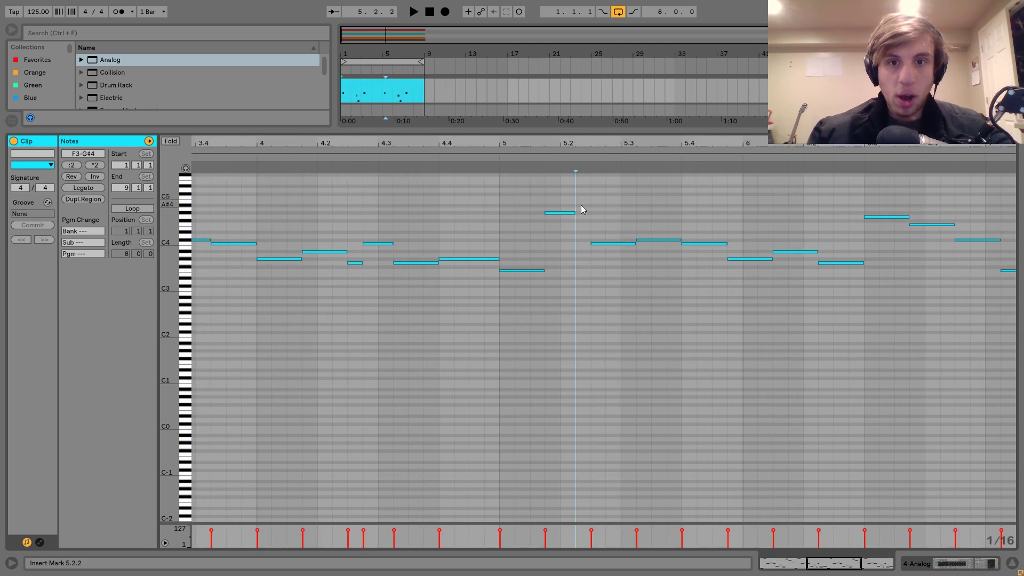
- Audition the lead melody from 5.1.1 through bar 6
{"action": "left_click", "coordinate": [490, 160]}
{"action": "left_click", "coordinate": [501, 189]}
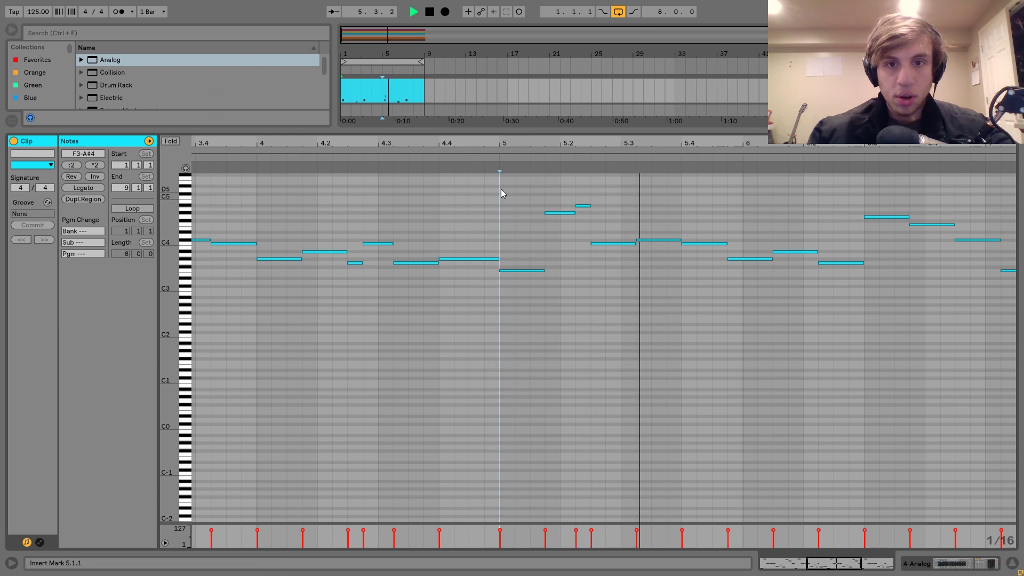
{"action": "key", "text": "space"}
{"action": "scroll", "coordinate": [662, 217], "scroll_direction": "right", "scroll_amount": 2}
{"action": "left_click", "coordinate": [633, 158]}
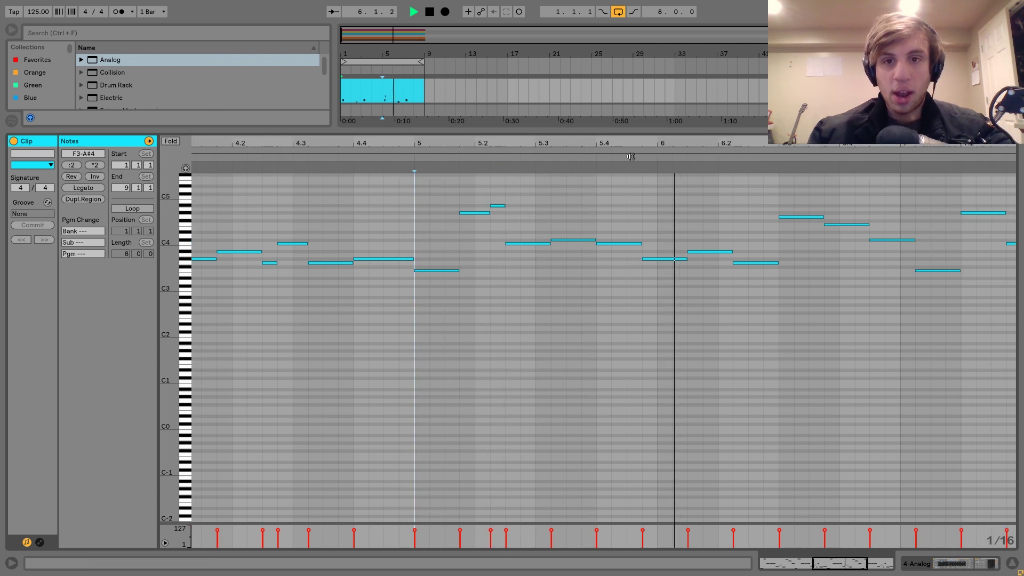
{"action": "scroll", "coordinate": [639, 191], "scroll_direction": "right", "scroll_amount": 3}
{"action": "key", "text": "space"}
- Raise the G4 note at 6.3.1 to G#4 and the F4 note at 6.3.4 to G4, and audition the phrase
{"action": "left_click", "coordinate": [626, 247]}
{"action": "left_click", "coordinate": [623, 262]}
{"action": "left_click", "coordinate": [661, 217]}
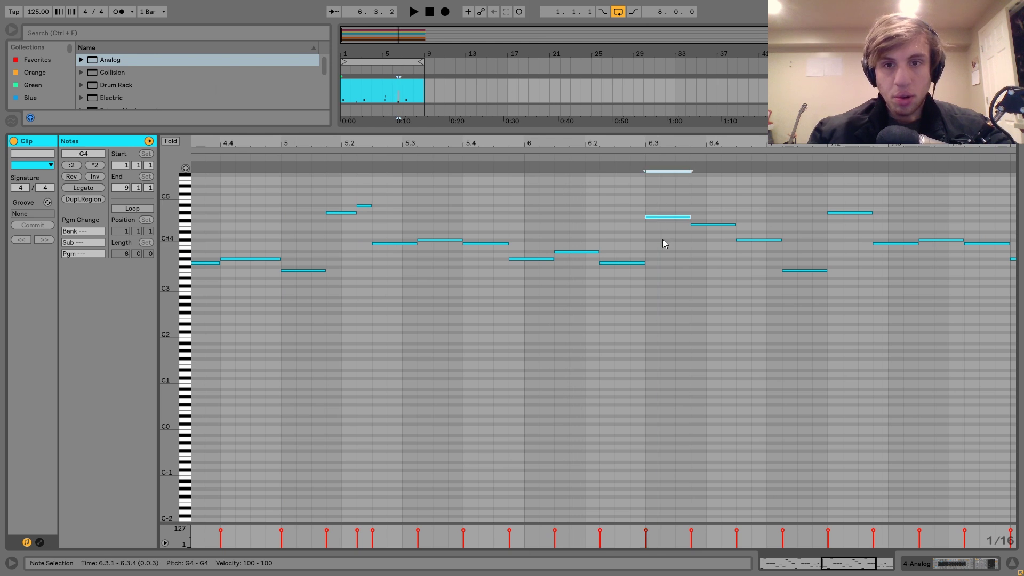
{"action": "left_click_drag", "start_coordinate": [718, 207], "coordinate": [717, 239]}
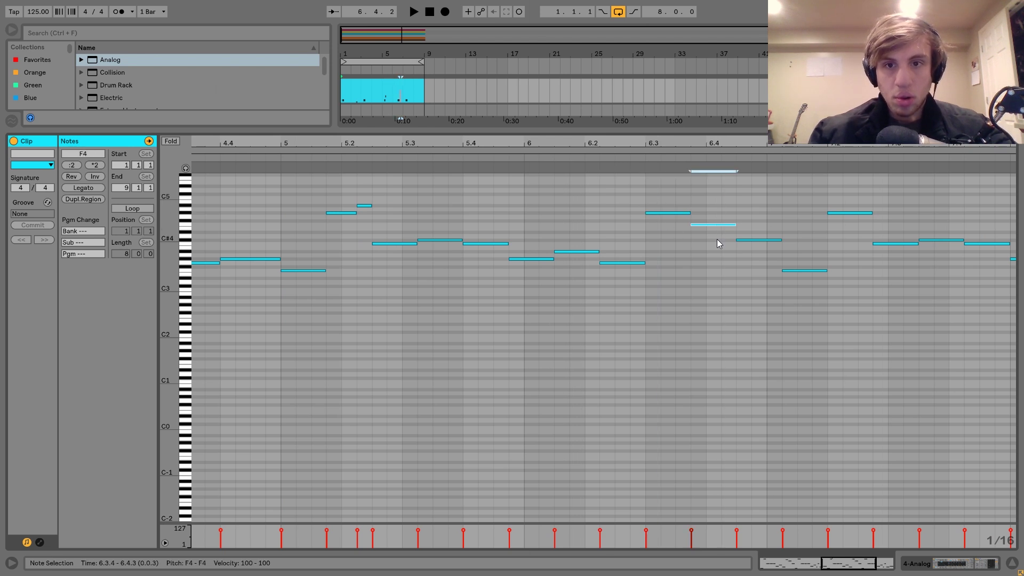
{"action": "key", "text": "Up"}
{"action": "key", "text": "Up"}
{"action": "left_click", "coordinate": [632, 160]}
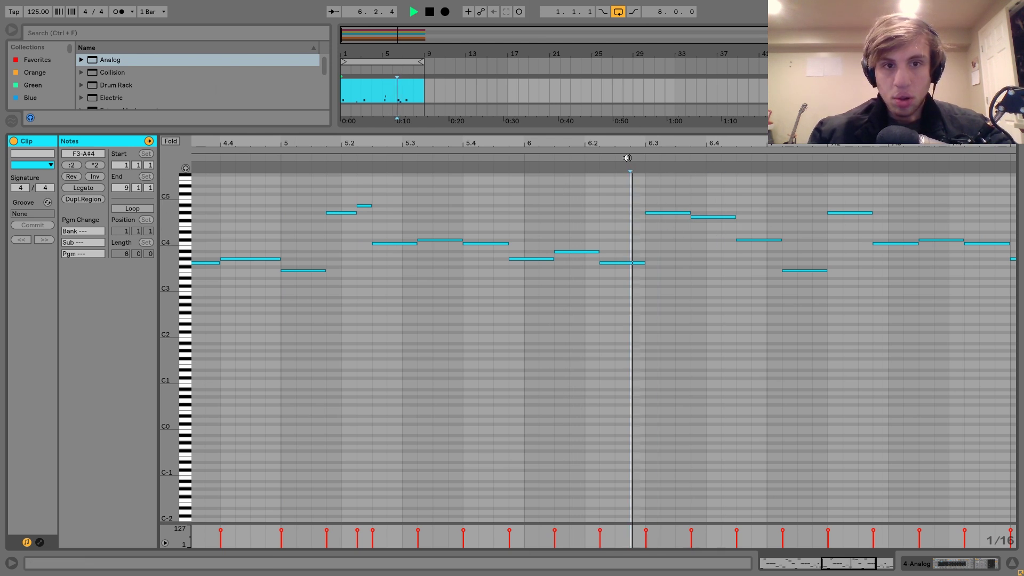
{"action": "scroll", "coordinate": [776, 215], "scroll_direction": "right", "scroll_amount": 5}
{"action": "key", "text": "space"}
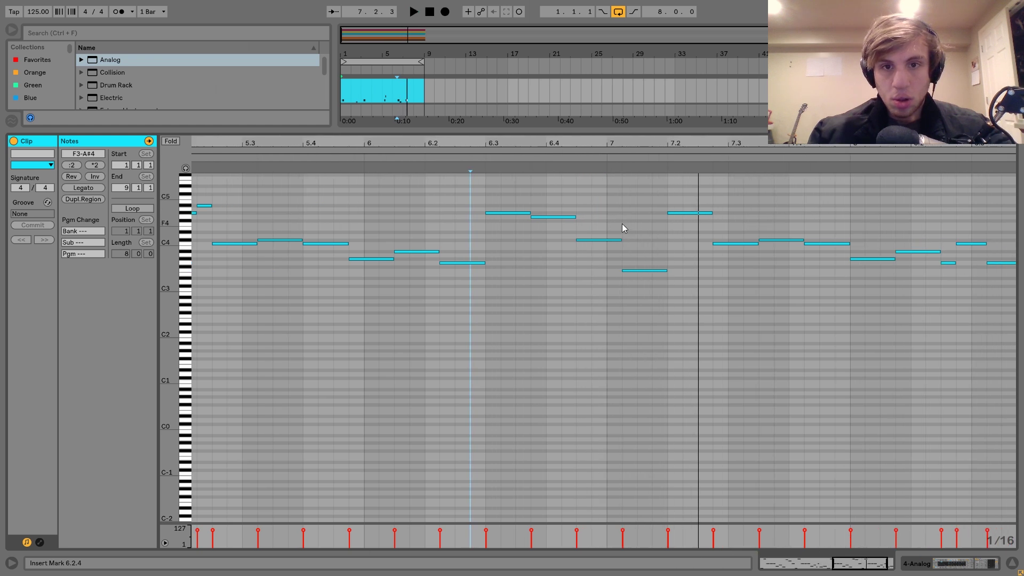
- Lower the C#4 note at 6.4.3 one semitone to C4 and audition the phrase
{"action": "left_click_drag", "start_coordinate": [622, 223], "coordinate": [615, 252]}
{"action": "left_click", "coordinate": [458, 163]}
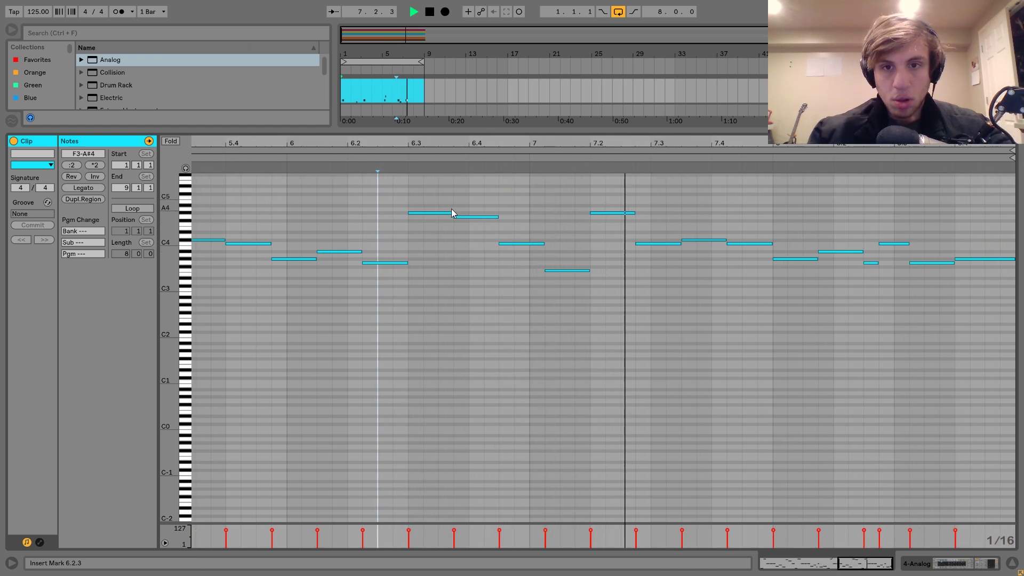
{"action": "key", "text": "space"}
- In the lead clip, raise the C4 note at 7.2.4 to C#4 and the C#4 note at 7.3.3 to D#4, and audition the phrase
{"action": "left_click_drag", "start_coordinate": [666, 215], "coordinate": [667, 248]}
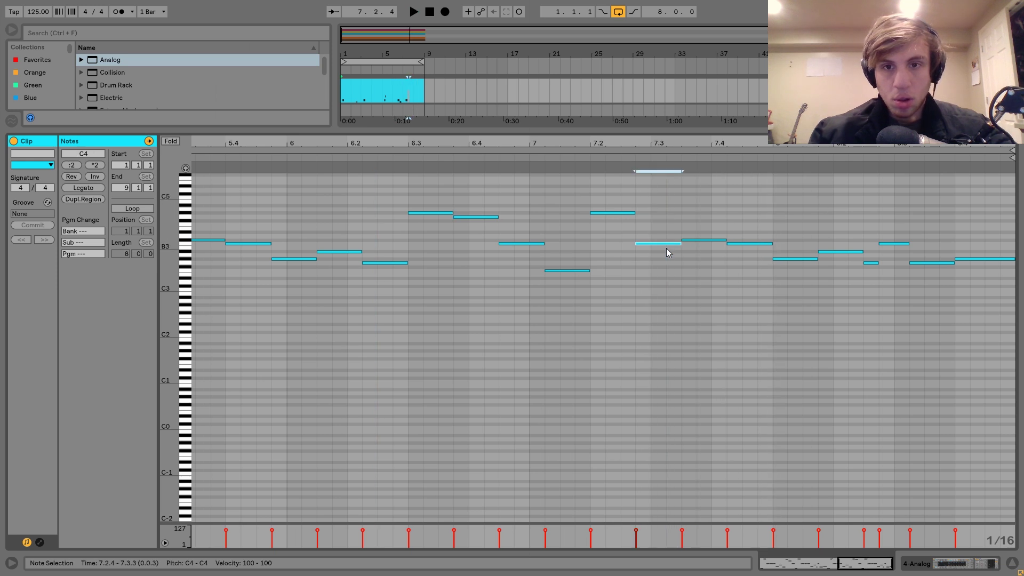
{"action": "key", "text": "Up"}
{"action": "left_click_drag", "start_coordinate": [705, 218], "coordinate": [705, 259]}
{"action": "key", "text": "Up"}
{"action": "key", "text": "Up"}
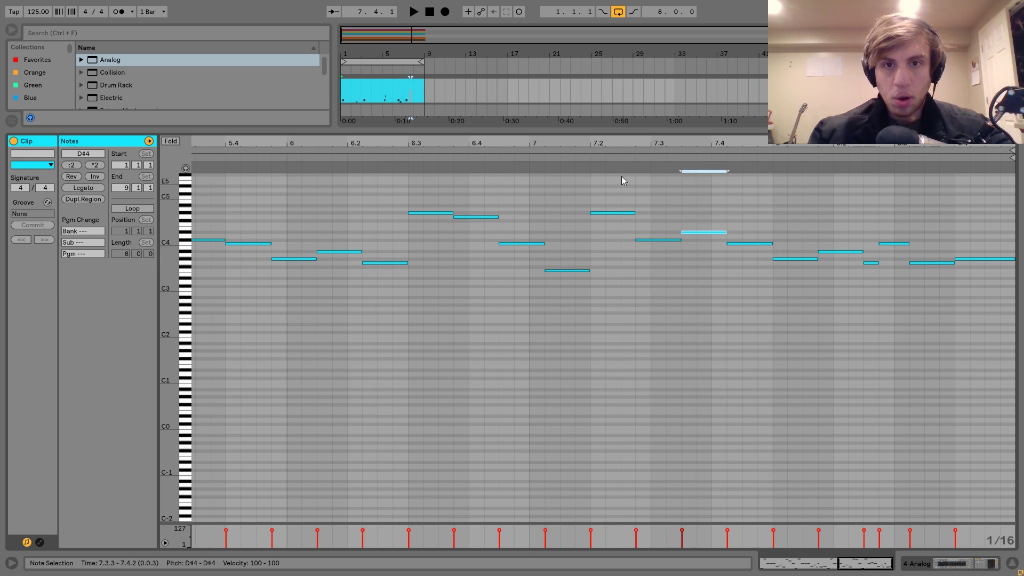
{"action": "left_click", "coordinate": [613, 160]}
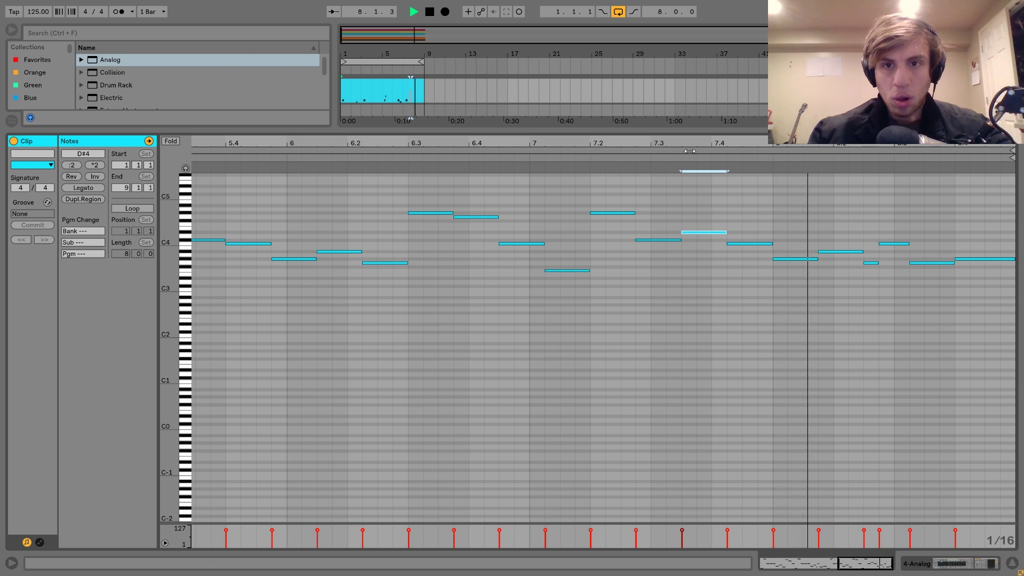
- Lower the C4 note at 7.4.2 in the lead clip to A#3 and audition the phrase
{"action": "left_click_drag", "start_coordinate": [706, 143], "coordinate": [707, 102]}
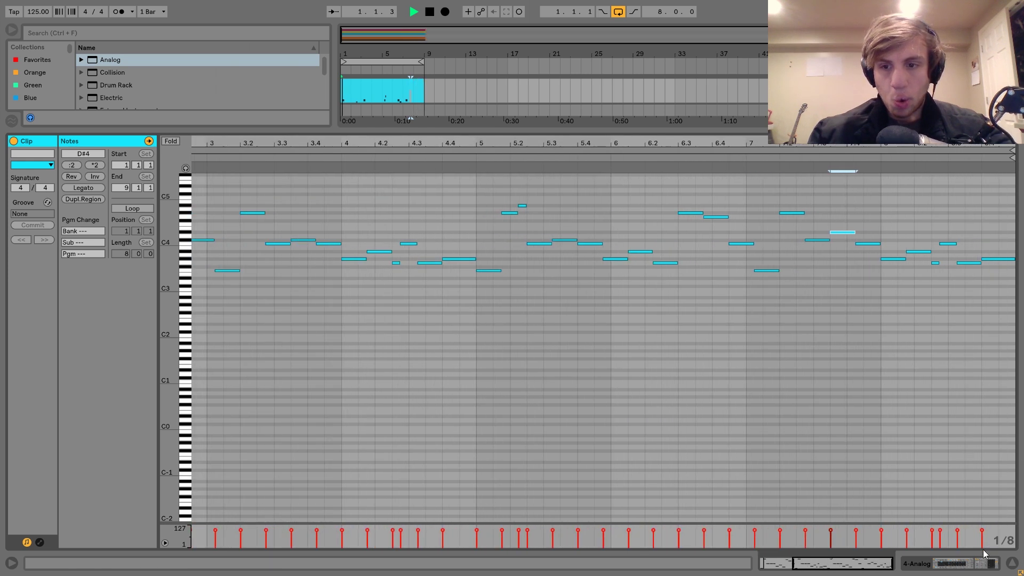
{"action": "key", "text": "shift+Tab"}
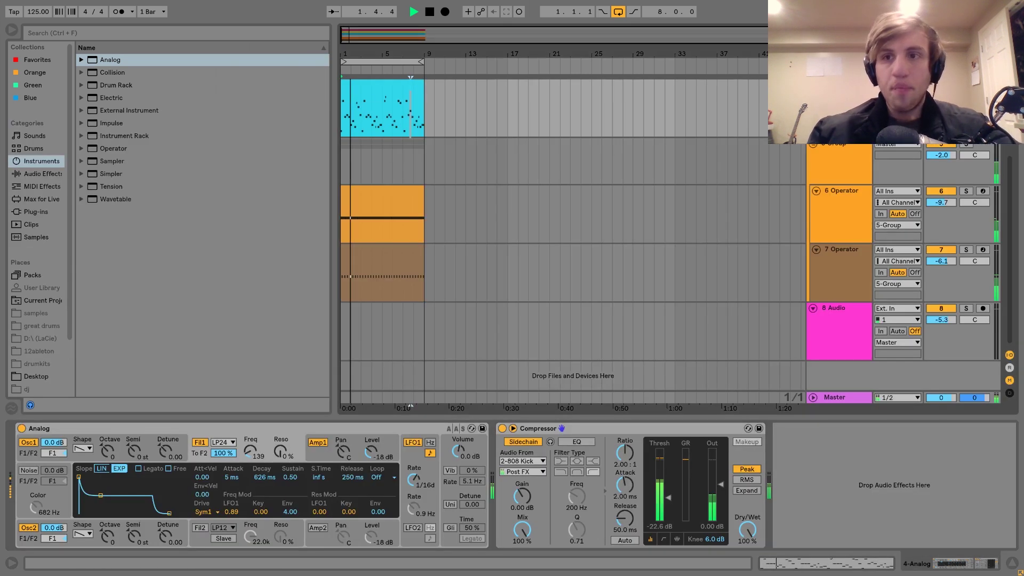
{"action": "left_click", "coordinate": [399, 124]}
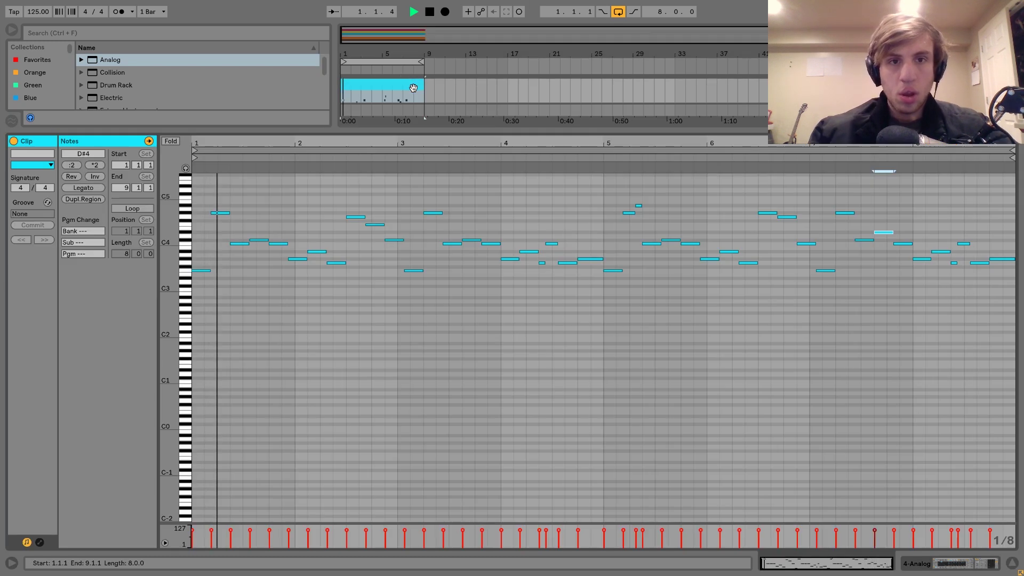
{"action": "double_click", "coordinate": [416, 99]}
{"action": "key", "text": "space"}
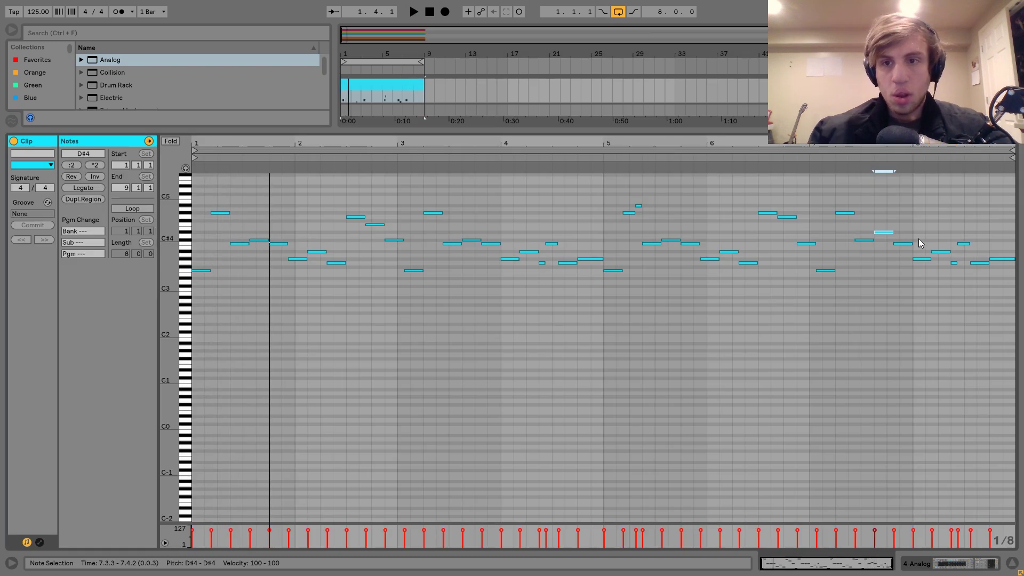
{"action": "left_click_drag", "start_coordinate": [907, 233], "coordinate": [897, 290]}
{"action": "key", "text": "Down"}
{"action": "key", "text": "Down"}
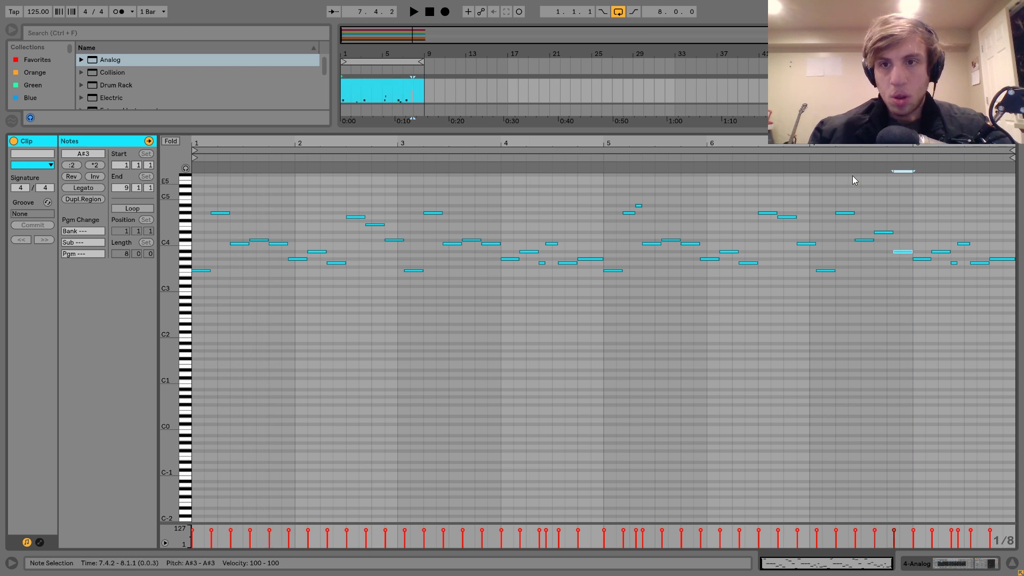
{"action": "left_click", "coordinate": [848, 156]}
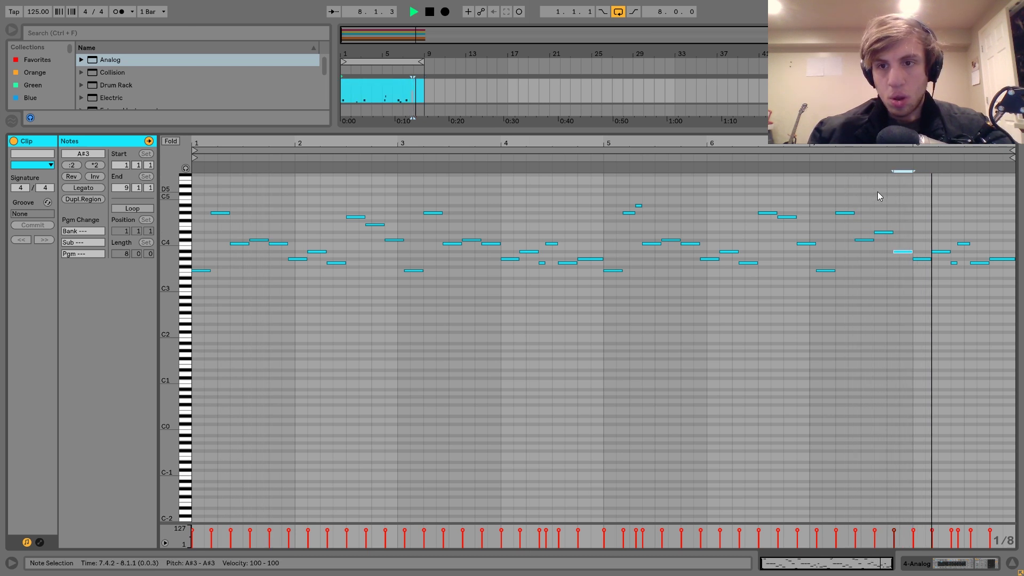
- Raise the A#3 note at 8.1.4 to C4 and lower the C4 note at 8.2.4 to A#3
{"action": "left_click", "coordinate": [944, 244]}
{"action": "key", "text": "space"}
{"action": "left_click", "coordinate": [945, 253]}
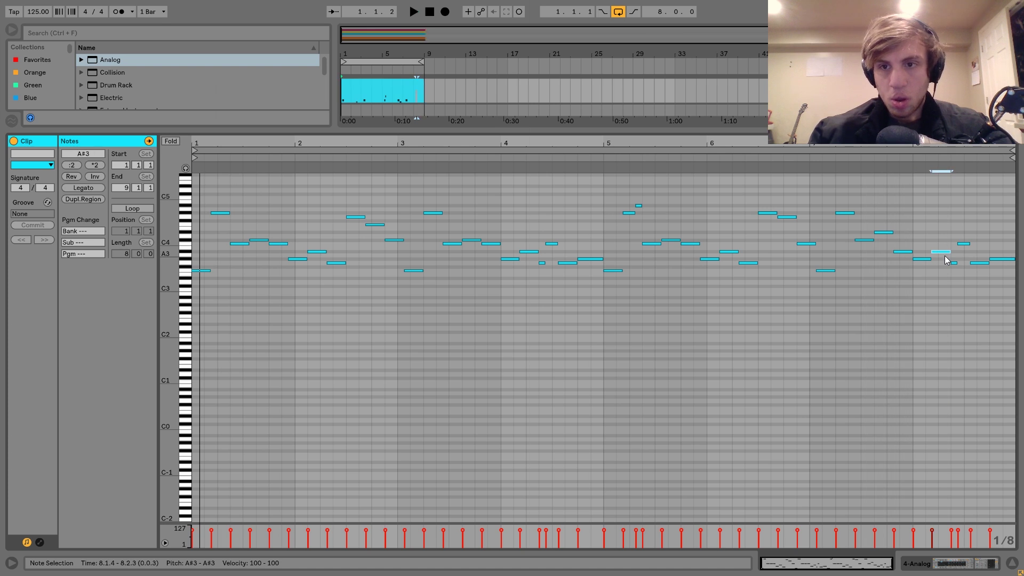
{"action": "left_click", "coordinate": [962, 244]}
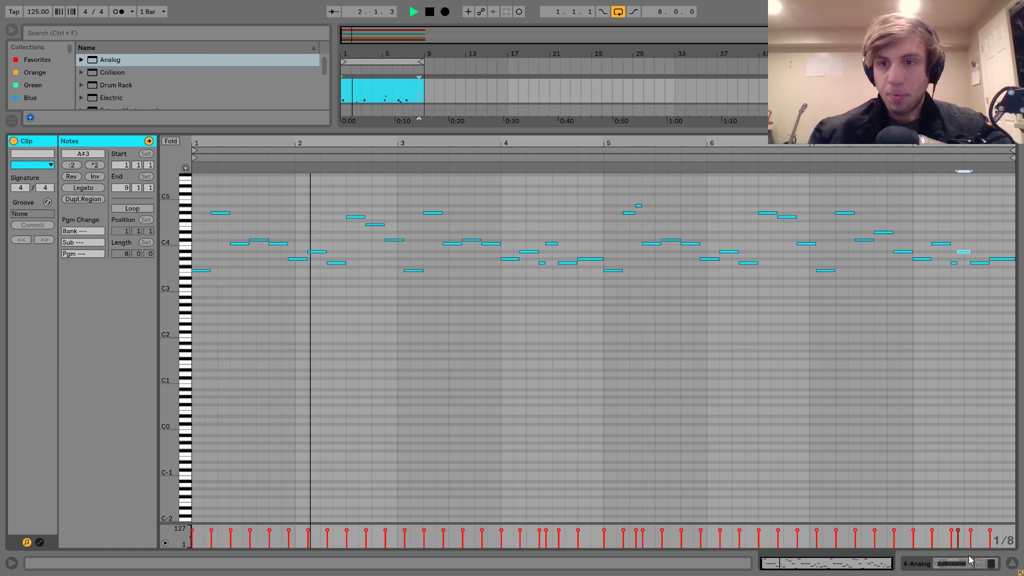
{"action": "key", "text": "Down"}
{"action": "key", "text": "Down"}
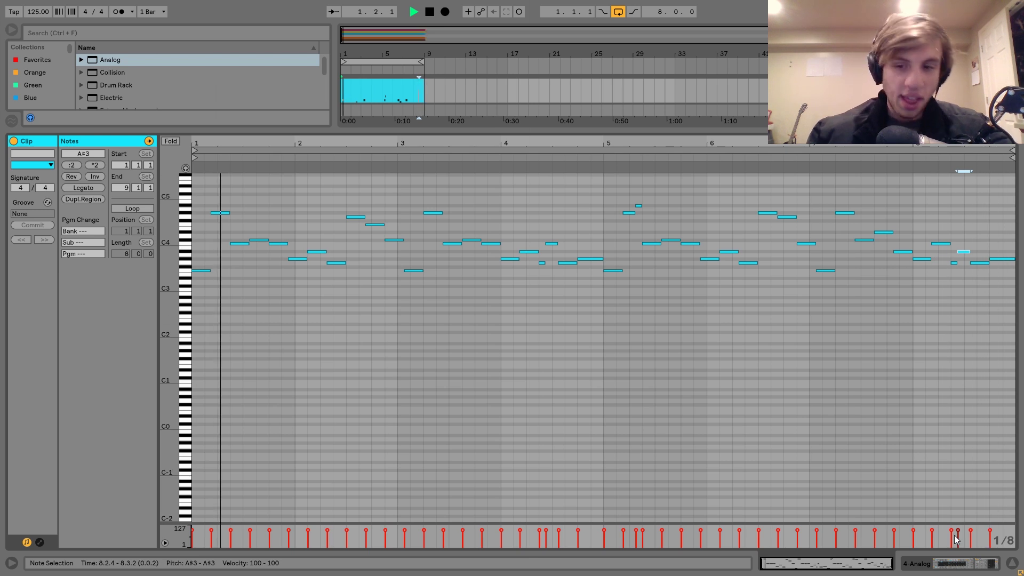
- Solo the lead track and set Analog's filter 1 envelope to 125 ms attack, 2.64 s decay and 0.00 sustain during playback
{"action": "left_click", "coordinate": [954, 564]}
{"action": "left_click", "coordinate": [371, 88]}
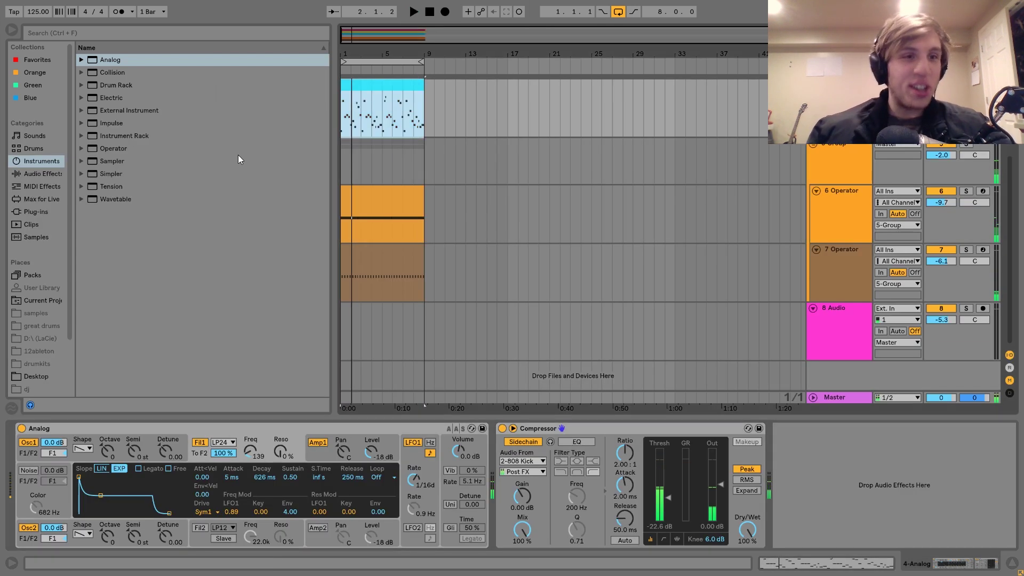
{"action": "key", "text": "space"}
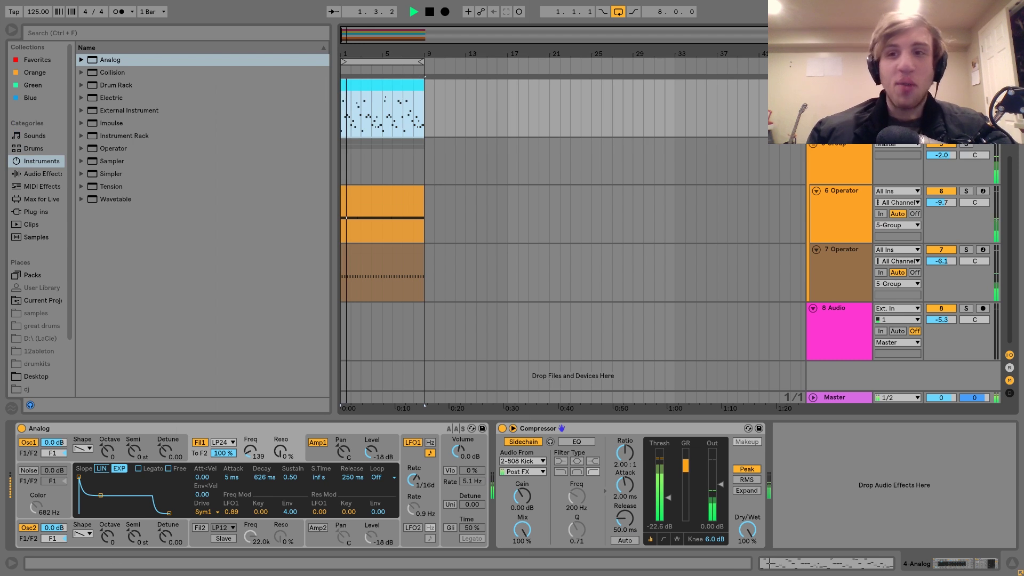
{"action": "left_click", "coordinate": [250, 452]}
{"action": "key", "text": "s"}
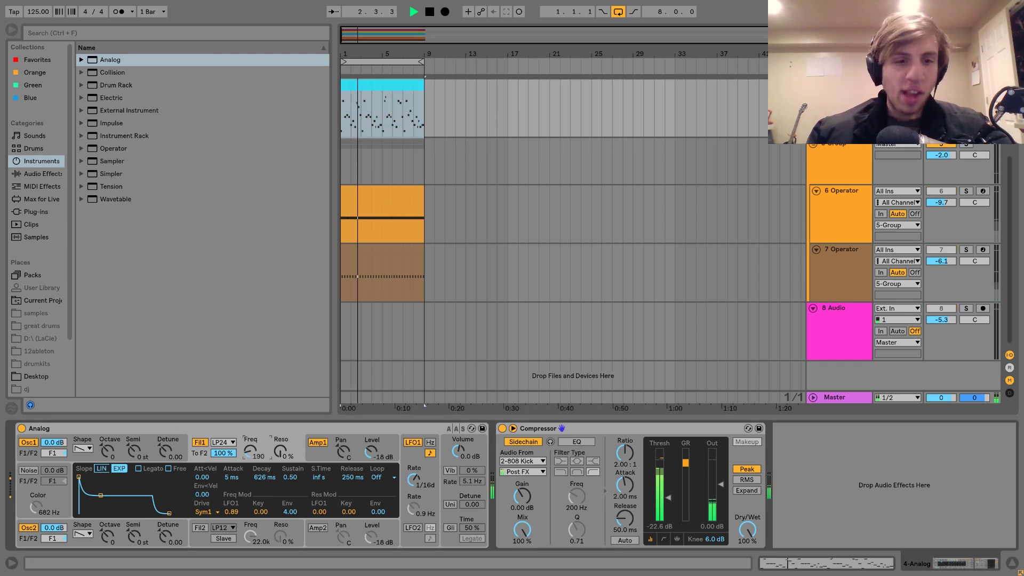
{"action": "mouse_move", "coordinate": [250, 452]}
{"action": "left_mouse_down"}
{"action": "mouse_move", "coordinate": [250, 463]}
{"action": "mouse_move", "coordinate": [250, 446]}
{"action": "left_mouse_up"}
{"action": "left_click", "coordinate": [281, 452]}
{"action": "left_click_drag", "start_coordinate": [291, 478], "coordinate": [227, 479]}
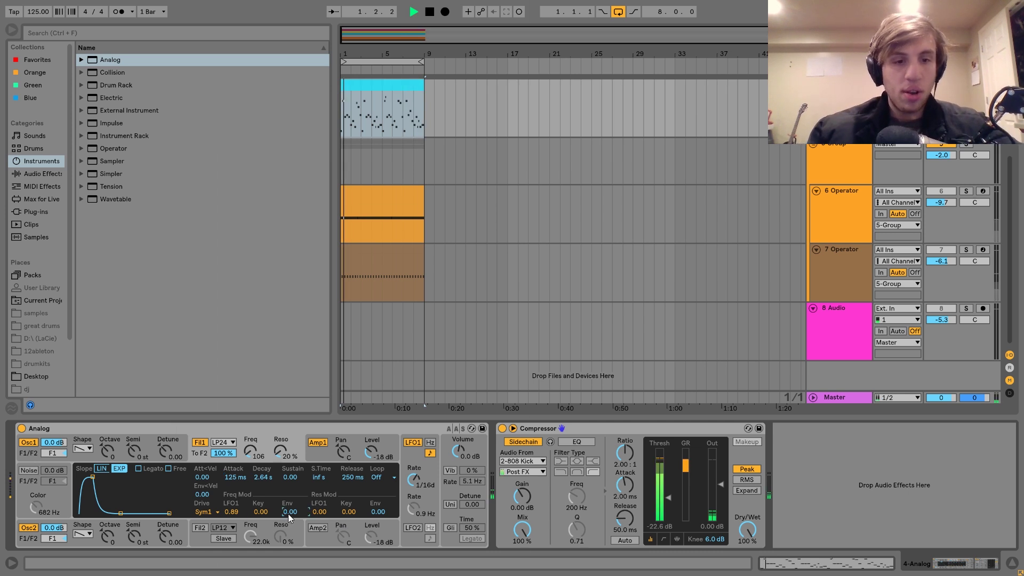
- Set filter 1's envelope attack to 31 ms, LFO1 frequency modulation to 1.35 and cutoff to 86 Hz, and unsolo the lead
{"action": "left_click_drag", "start_coordinate": [250, 452], "coordinate": [250, 427]}
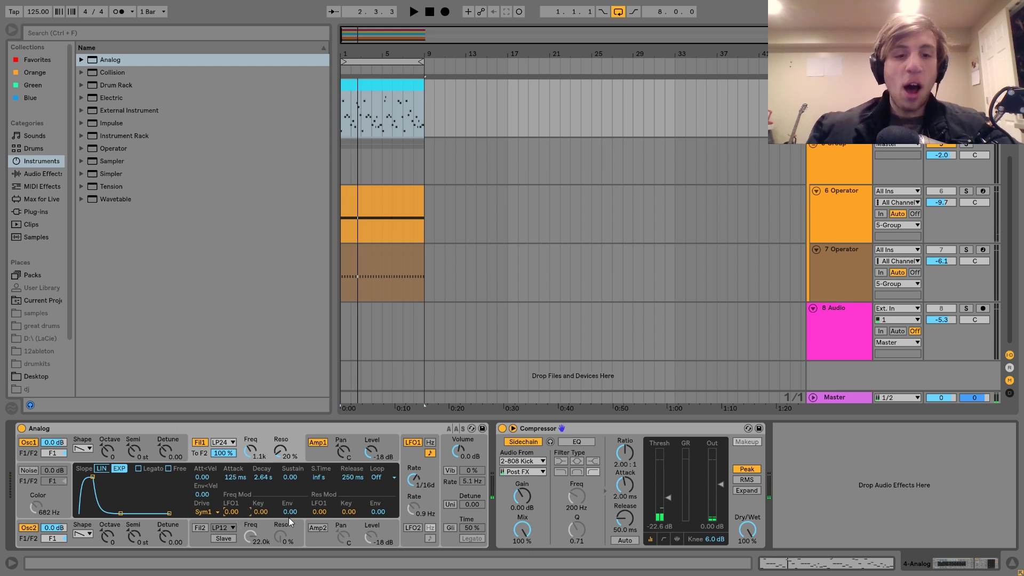
{"action": "key", "text": "space"}
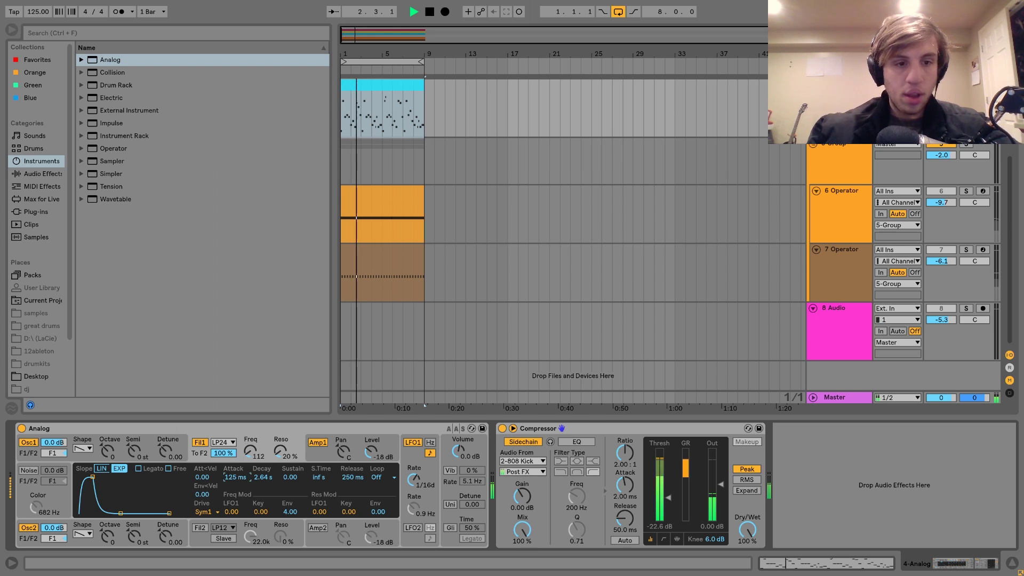
{"action": "mouse_move", "coordinate": [238, 477]}
{"action": "left_mouse_down"}
{"action": "mouse_move", "coordinate": [238, 507]}
{"action": "mouse_move", "coordinate": [238, 465]}
{"action": "left_mouse_up"}
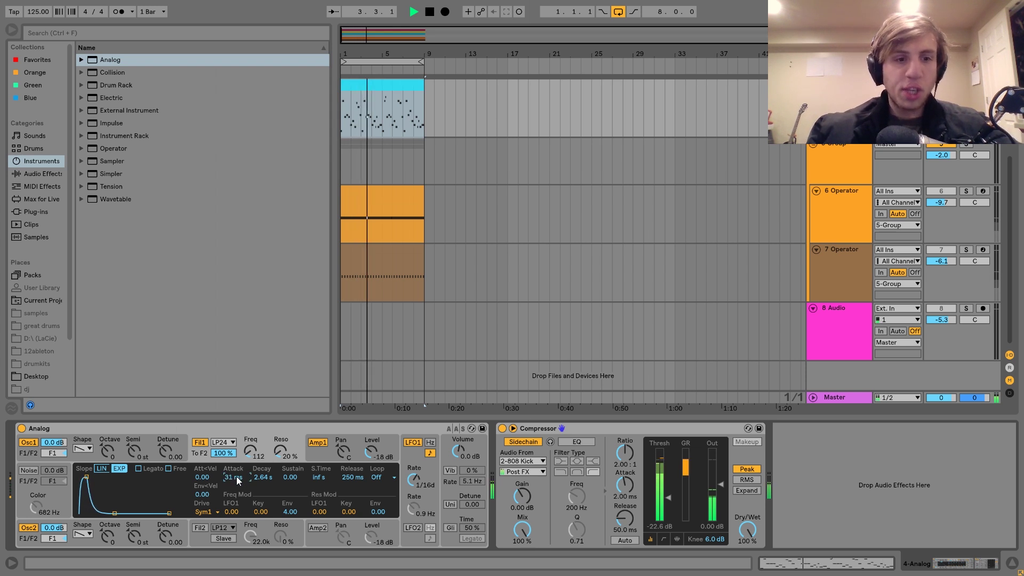
{"action": "left_click_drag", "start_coordinate": [232, 511], "coordinate": [233, 515]}
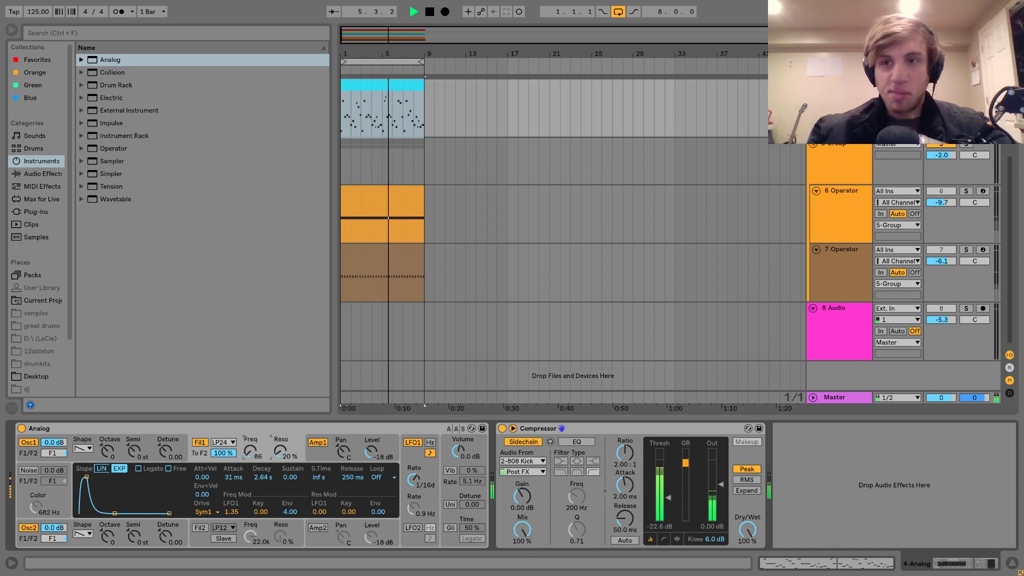
{"action": "left_click", "coordinate": [966, 85]}
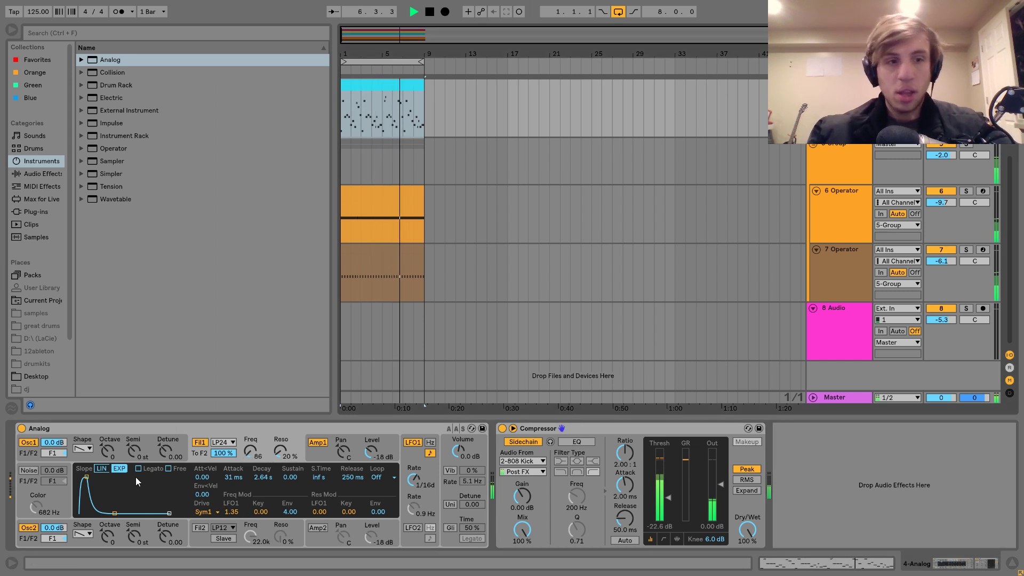
- Try detuning oscillator 2 to -0.27, compare the sound with the oscillator off and on, and reset its detune
{"action": "left_click_drag", "start_coordinate": [172, 545], "coordinate": [172, 542]}
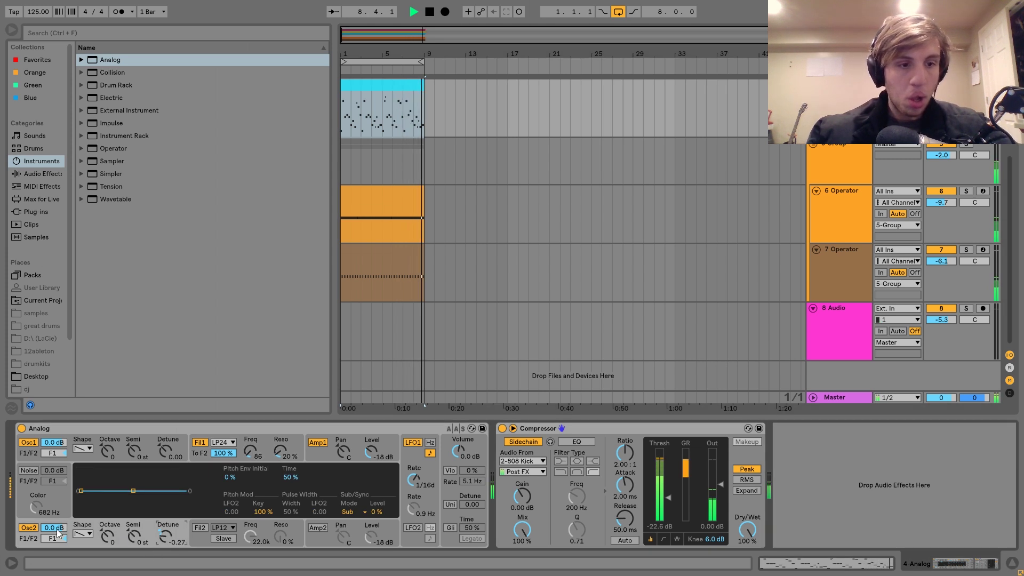
{"action": "left_click", "coordinate": [25, 530]}
{"action": "left_click", "coordinate": [33, 528]}
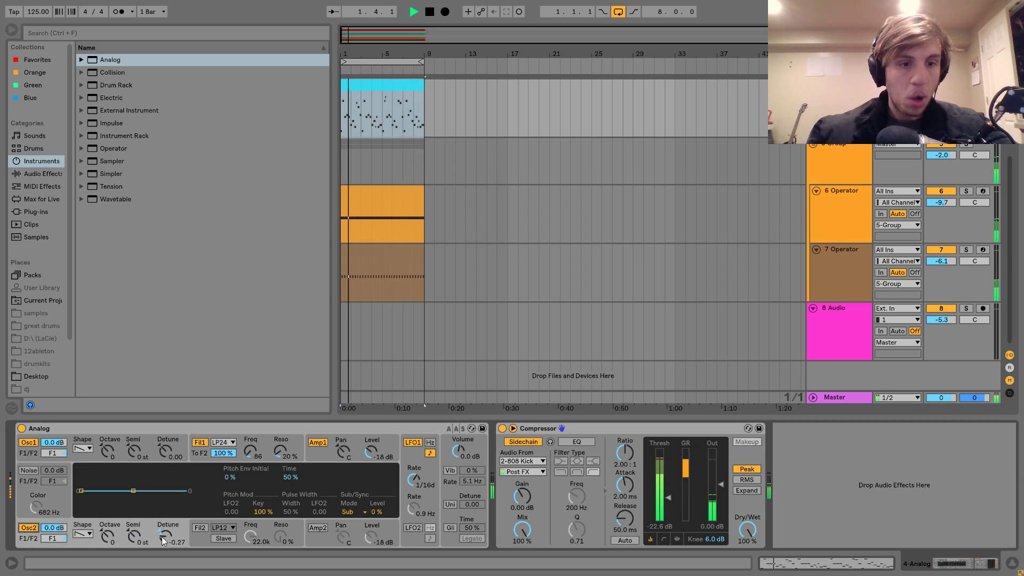
{"action": "double_click", "coordinate": [165, 538]}
- Set oscillator 2 to a square wave with 63% pulse width at octave 1, and set filter 1's cutoff to 261 Hz
{"action": "left_click", "coordinate": [79, 533]}
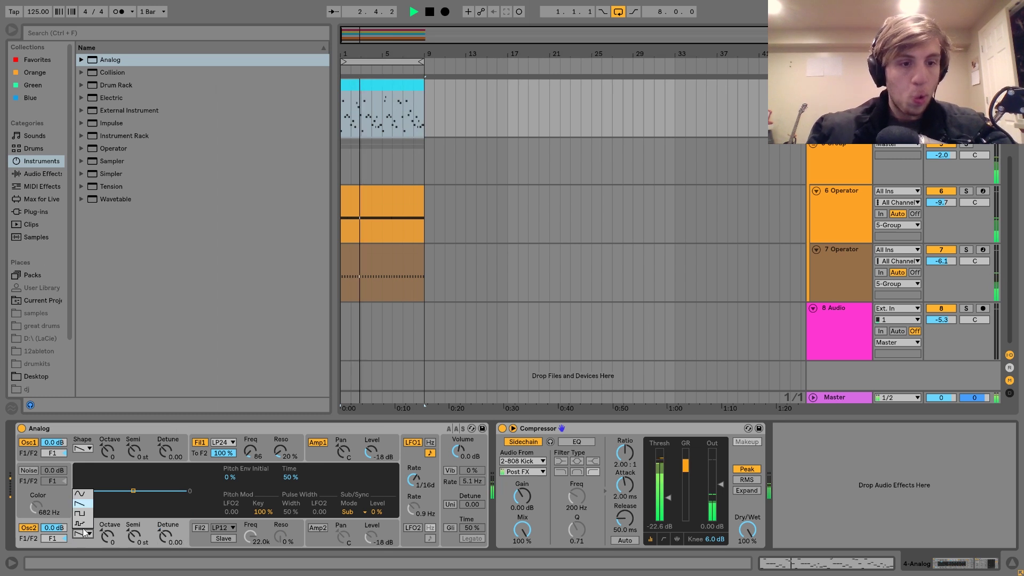
{"action": "left_click", "coordinate": [82, 512]}
{"action": "left_click_drag", "start_coordinate": [291, 513], "coordinate": [290, 504]}
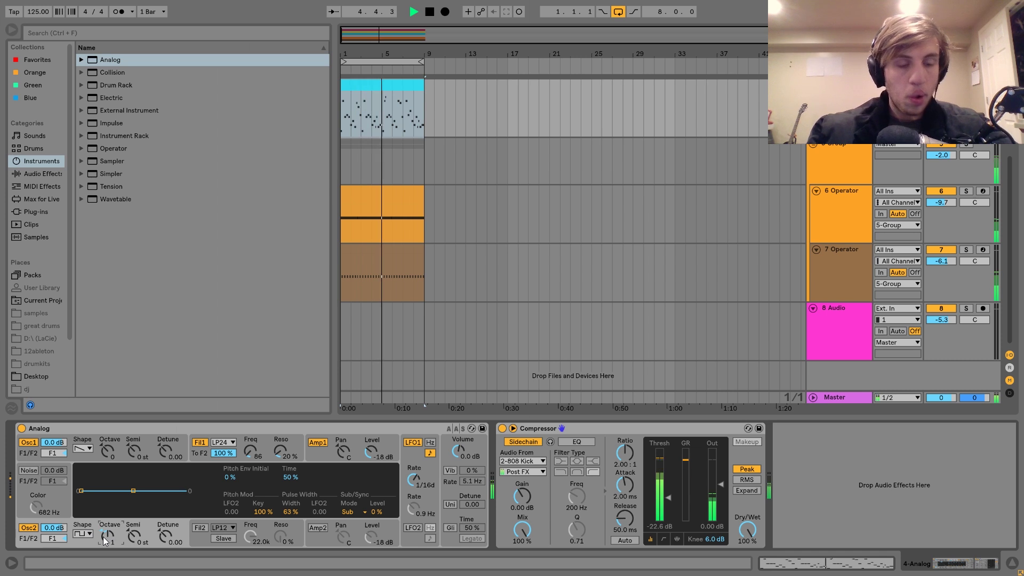
{"action": "left_click_drag", "start_coordinate": [104, 536], "coordinate": [104, 532]}
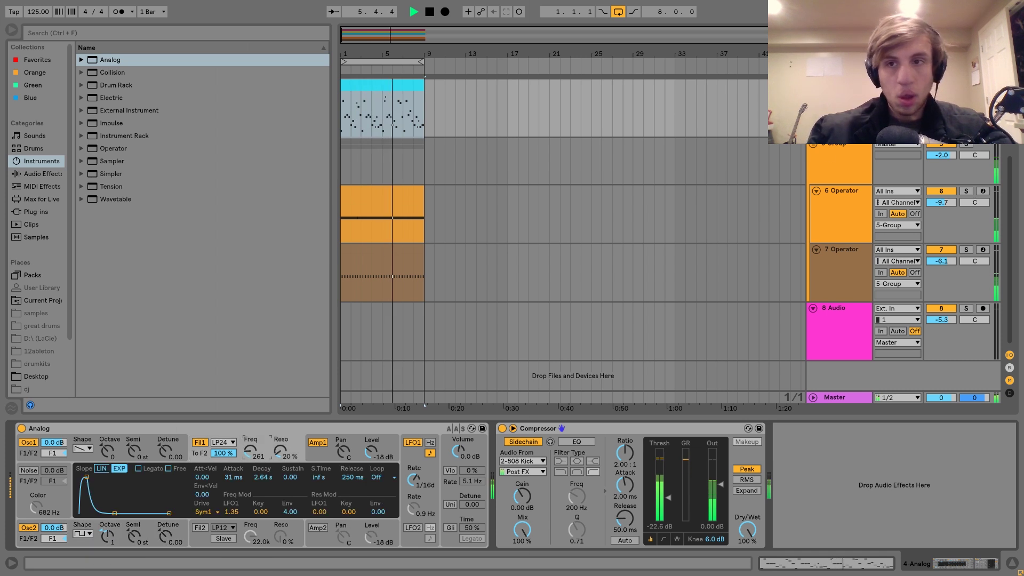
{"action": "key", "text": "space"}
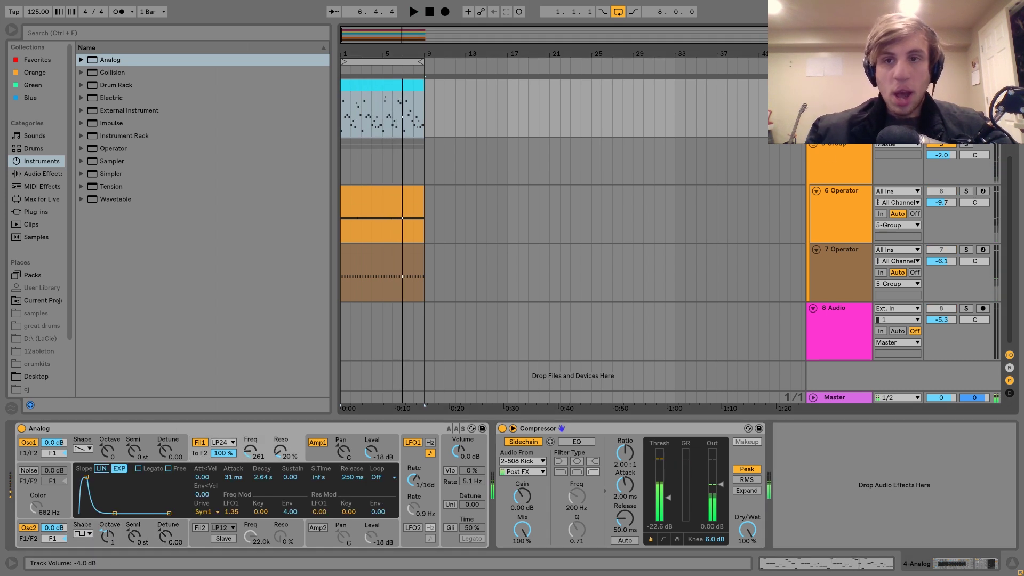
- Insert a Chorus effect between Analog and the Compressor on the lead track
{"action": "left_click", "coordinate": [43, 174]}
{"action": "scroll", "coordinate": [185, 297], "scroll_direction": "down", "scroll_amount": 5}
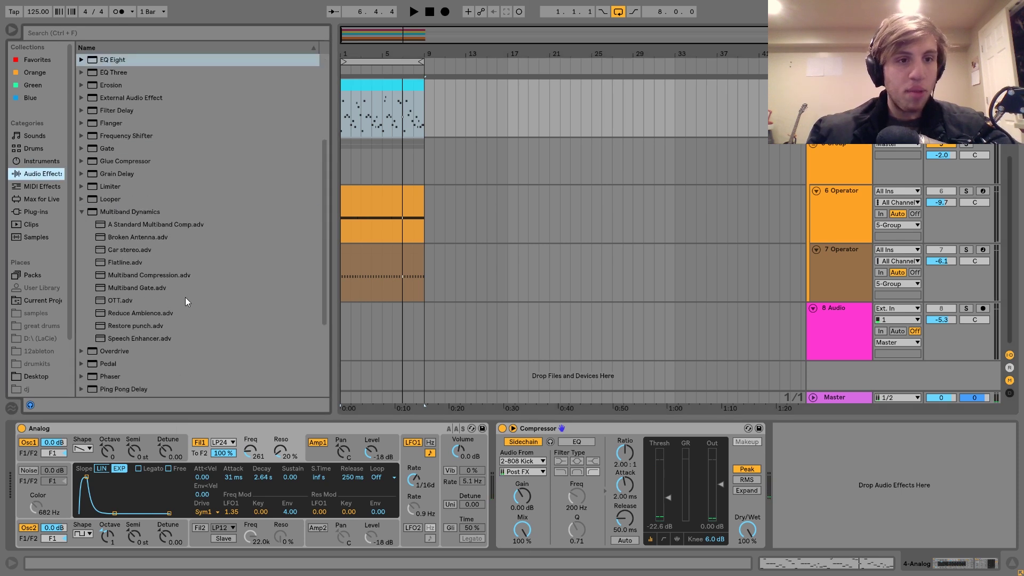
{"action": "scroll", "coordinate": [178, 276], "scroll_direction": "up", "scroll_amount": 5}
{"action": "left_click", "coordinate": [109, 137]}
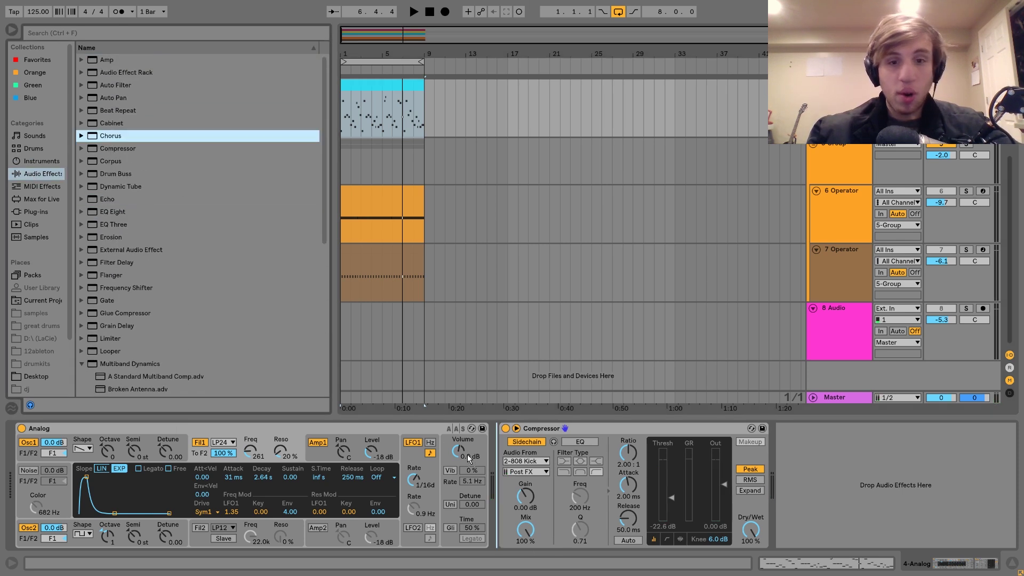
{"action": "left_click_drag", "start_coordinate": [487, 495], "coordinate": [489, 496]}
- Set the Chorus to 3.70 ms modulation amount, 0.54 Hz rate and 22% dry/wet, and Analog's filter 1 cutoff to 154 Hz
{"action": "key", "text": "space"}
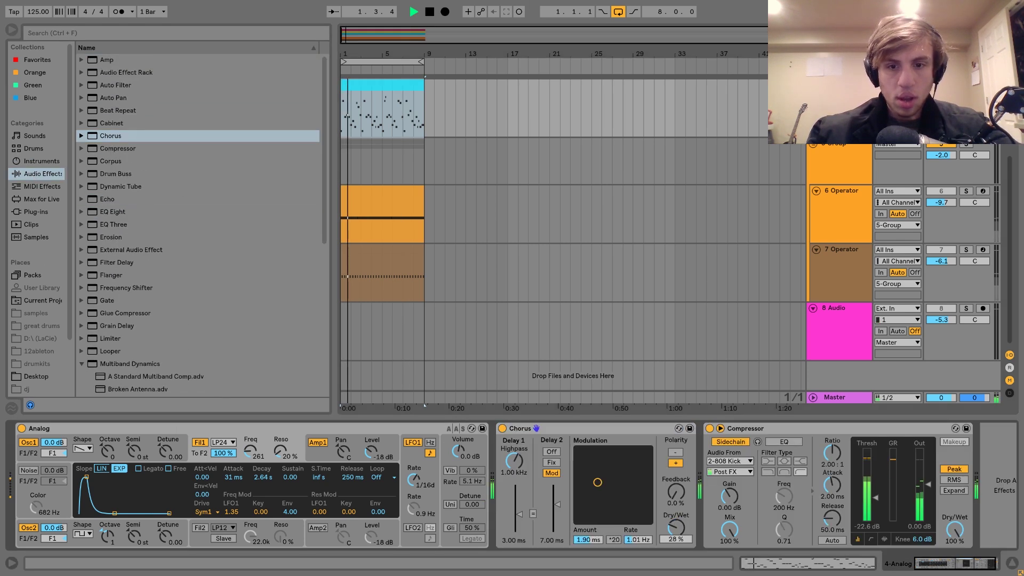
{"action": "left_click_drag", "start_coordinate": [597, 482], "coordinate": [591, 467]}
{"action": "left_click_drag", "start_coordinate": [250, 451], "coordinate": [250, 464]}
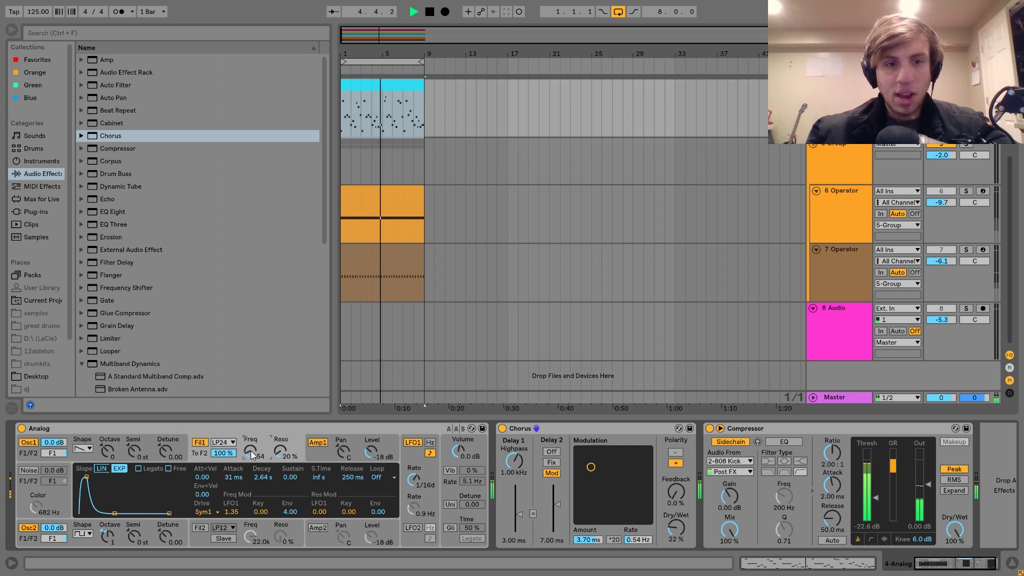
- Stop playback and insert an Echo effect between the Chorus and the Compressor on the lead track
{"action": "scroll", "coordinate": [156, 274], "scroll_direction": "down", "scroll_amount": 1}
{"action": "key", "text": "space"}
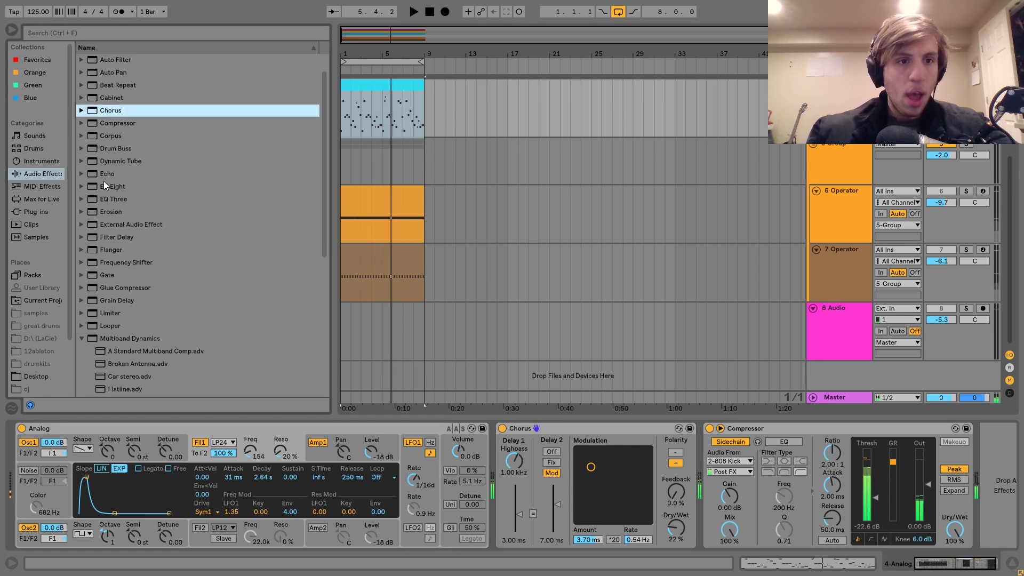
{"action": "left_click_drag", "start_coordinate": [107, 175], "coordinate": [811, 501]}
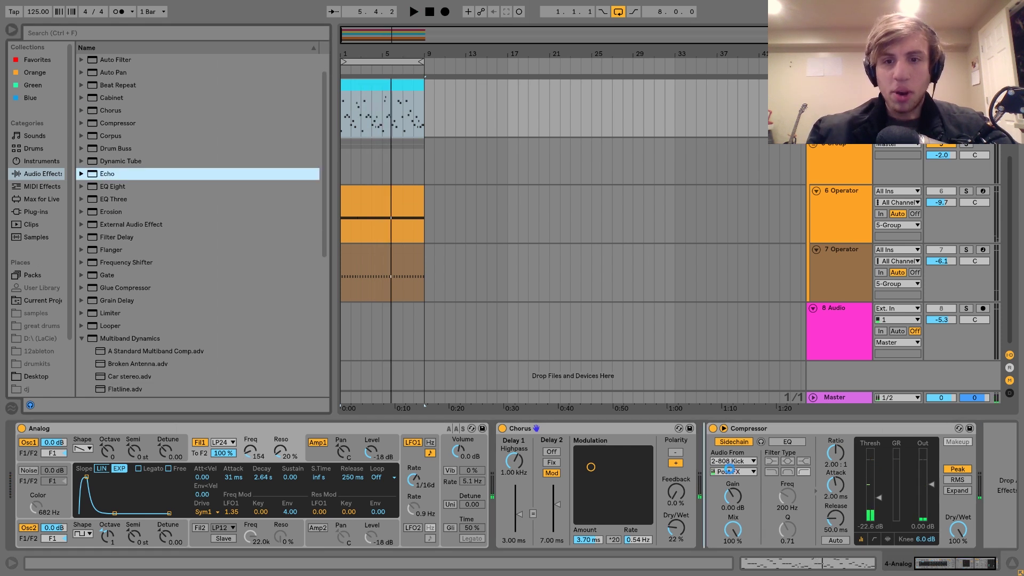
{"action": "left_click_drag", "start_coordinate": [729, 469], "coordinate": [731, 474]}
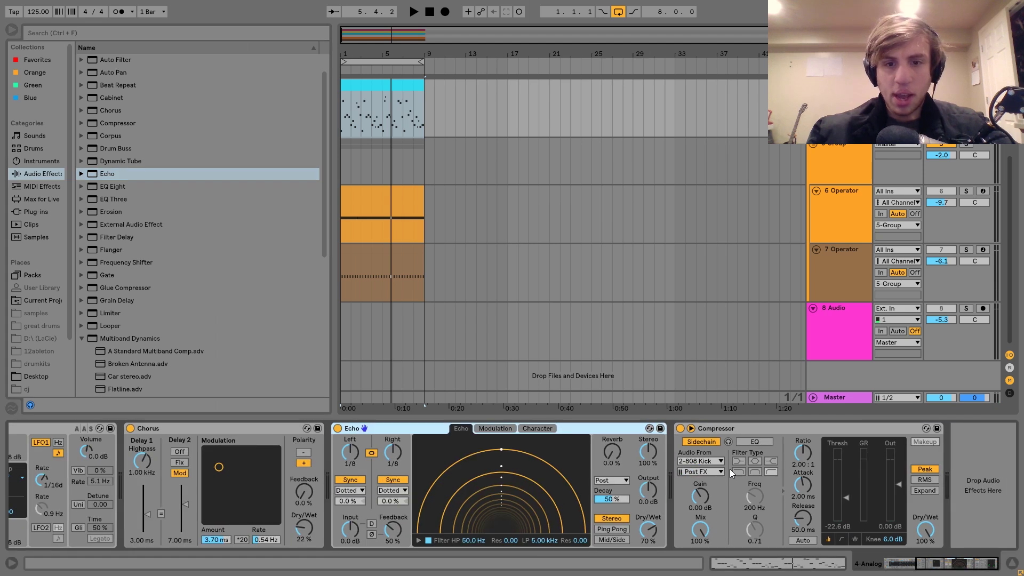
- Switch both Echo delays from Sync to Time mode at 169 ms, with 70% feedback and 31% dry/wet, while the loop plays
{"action": "left_click", "coordinate": [394, 482]}
{"action": "key", "text": "space"}
{"action": "left_click_drag", "start_coordinate": [393, 453], "coordinate": [394, 472]}
{"action": "left_click", "coordinate": [648, 530]}
{"action": "left_click_drag", "start_coordinate": [648, 530], "coordinate": [649, 551]}
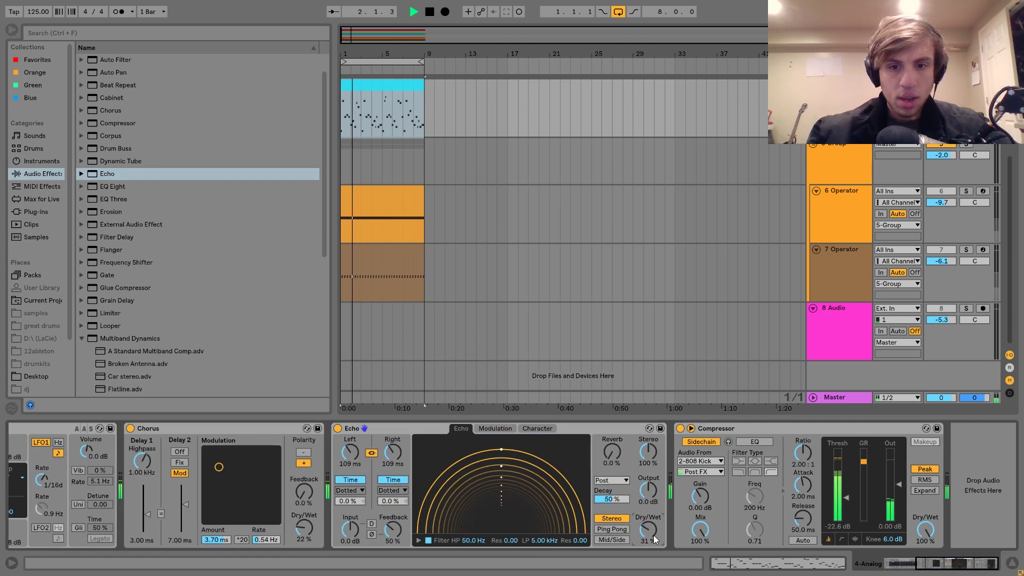
{"action": "left_click_drag", "start_coordinate": [393, 530], "coordinate": [393, 519]}
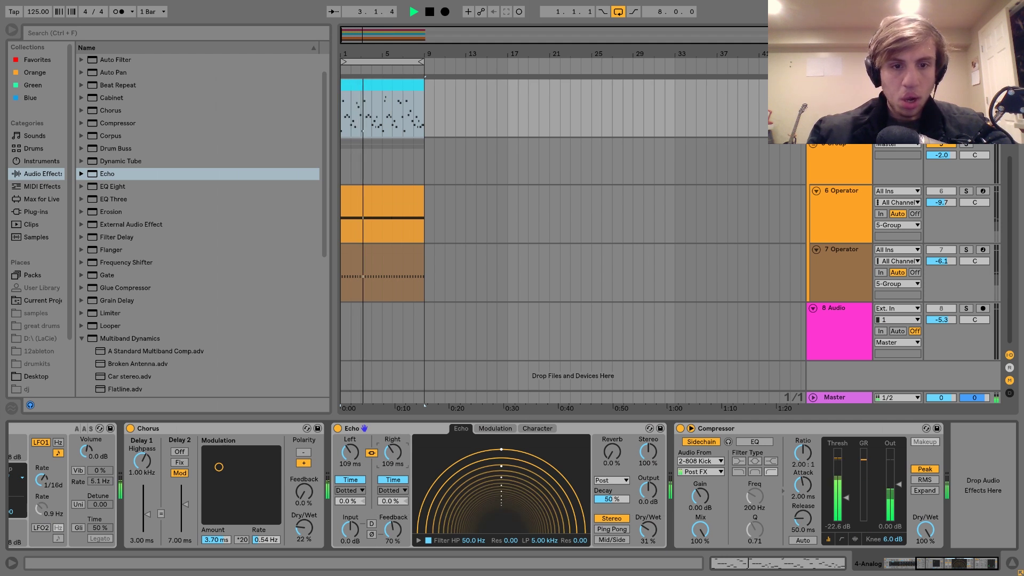
{"action": "left_click_drag", "start_coordinate": [393, 452], "coordinate": [393, 451]}
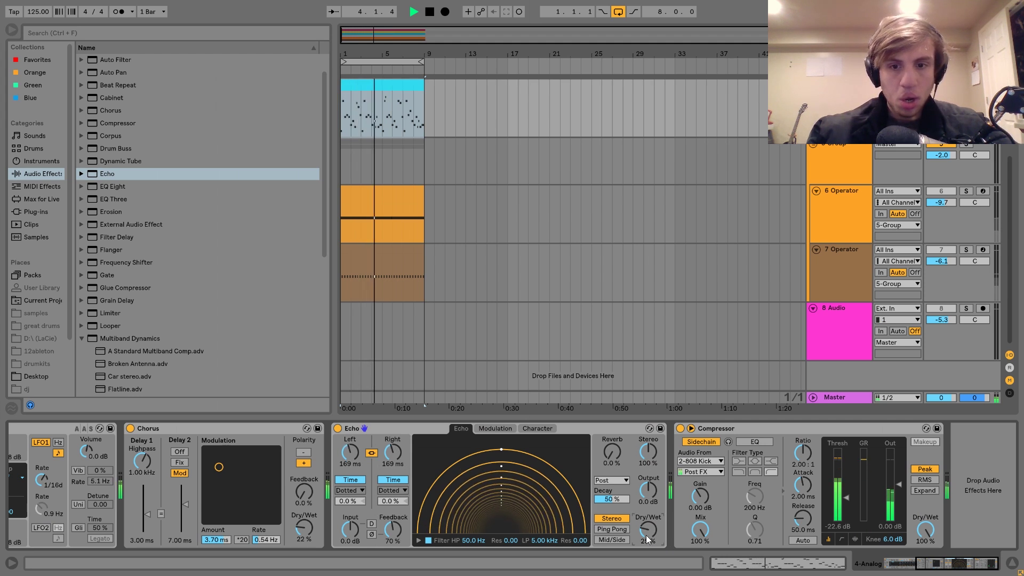
- Take the Analog track out of solo and refine the Echo to 27% dry/wet with a 65.6 Hz high-pass and 10.5 kHz low-pass filter
{"action": "left_click_drag", "start_coordinate": [646, 535], "coordinate": [646, 539]}
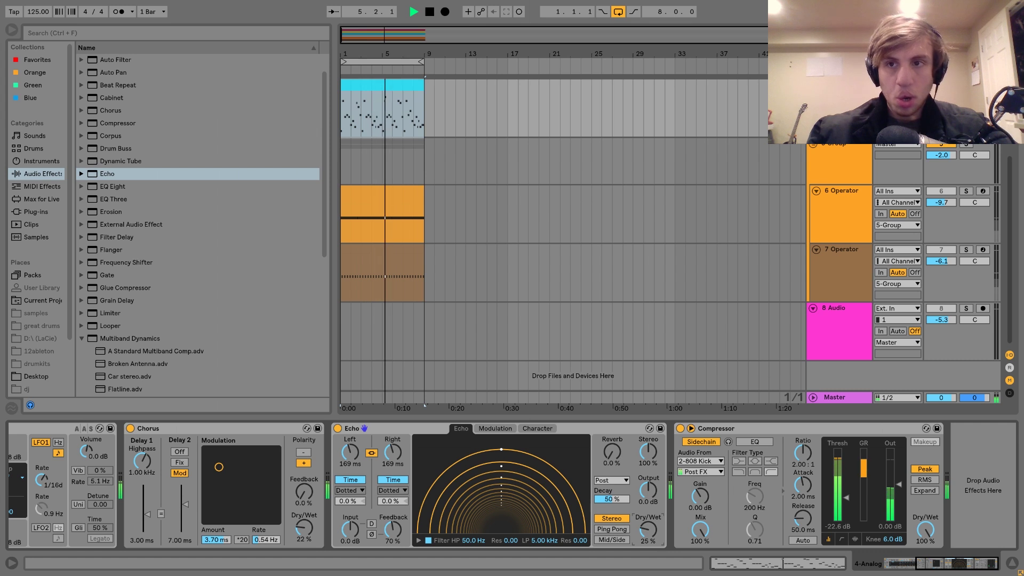
{"action": "left_click", "coordinate": [967, 85]}
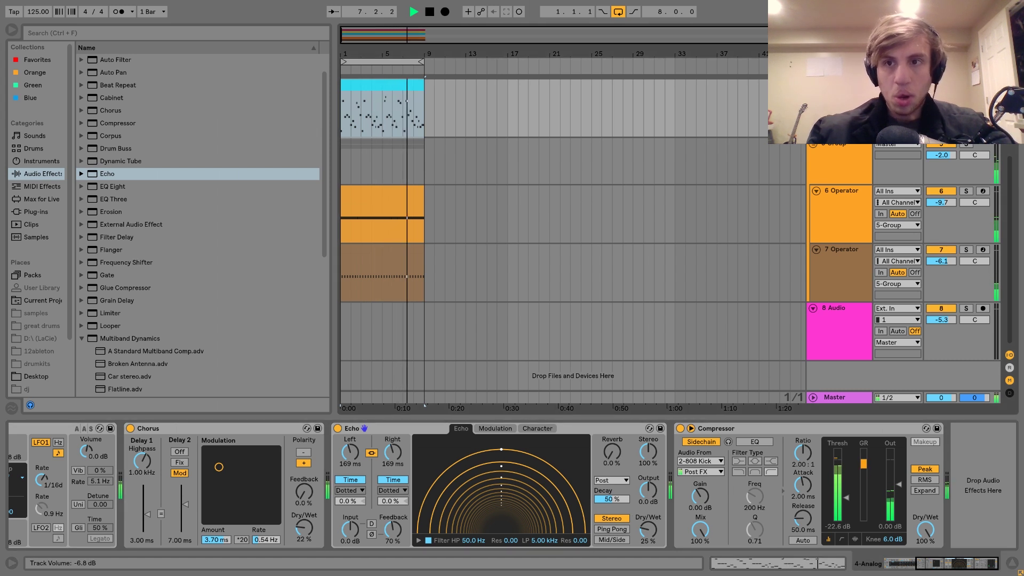
{"action": "left_click_drag", "start_coordinate": [647, 530], "coordinate": [647, 527]}
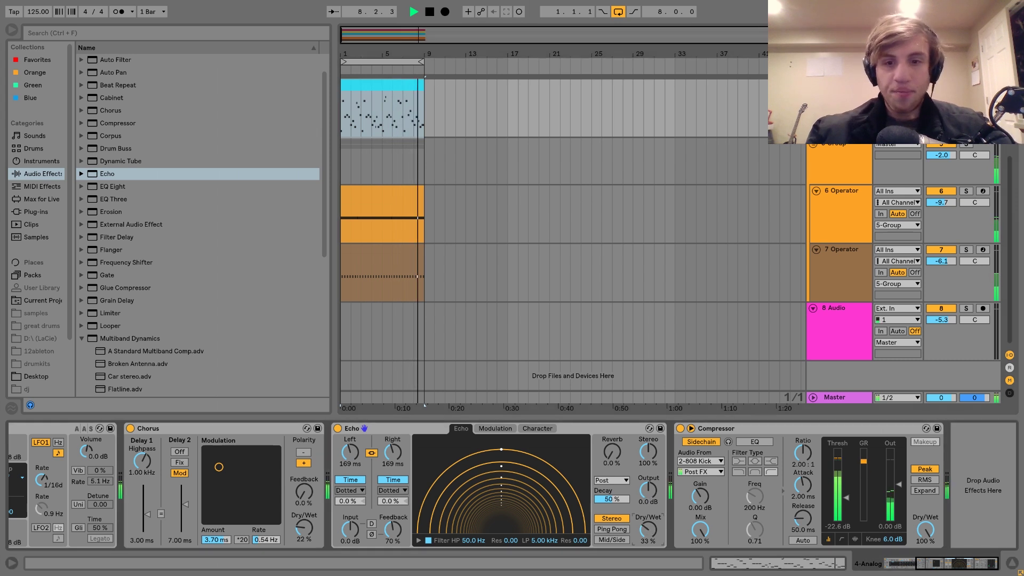
{"action": "left_click_drag", "start_coordinate": [542, 543], "coordinate": [542, 537]}
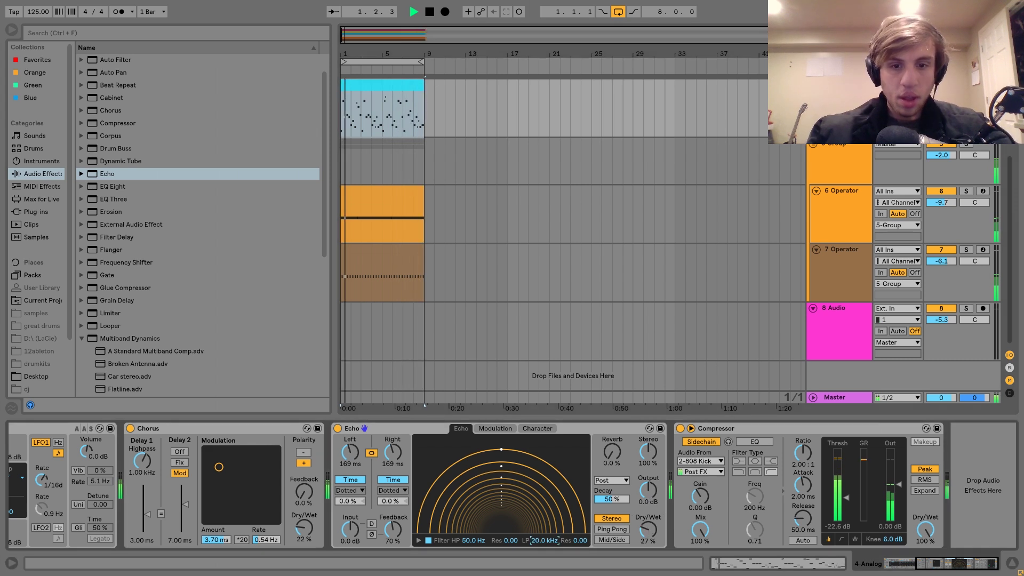
{"action": "left_click_drag", "start_coordinate": [470, 543], "coordinate": [471, 548]}
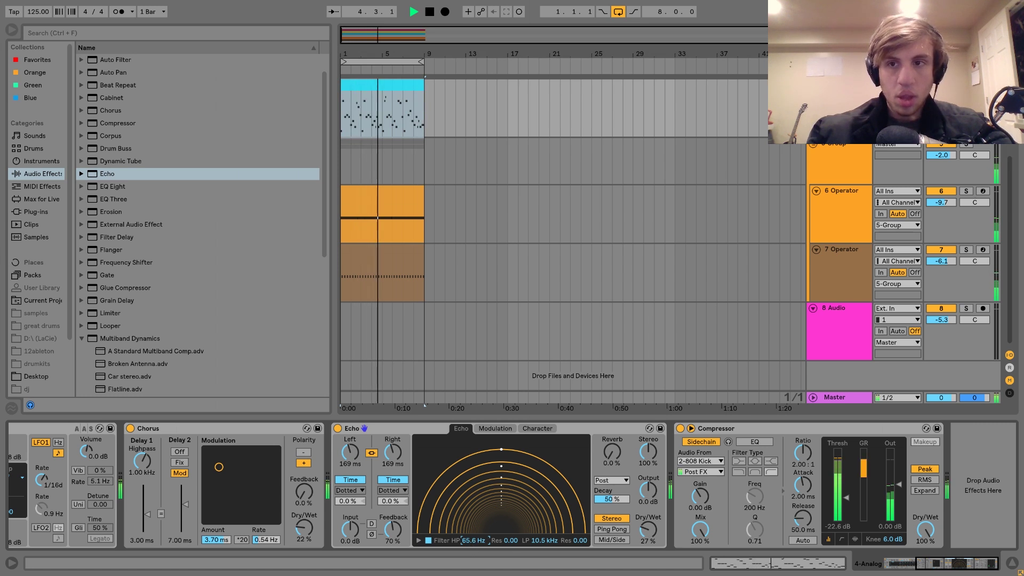
- Lower the Analog track's volume slightly, solo the track and stop playback
{"action": "left_click_drag", "start_coordinate": [941, 96], "coordinate": [941, 99]}
{"action": "left_click", "coordinate": [966, 85]}
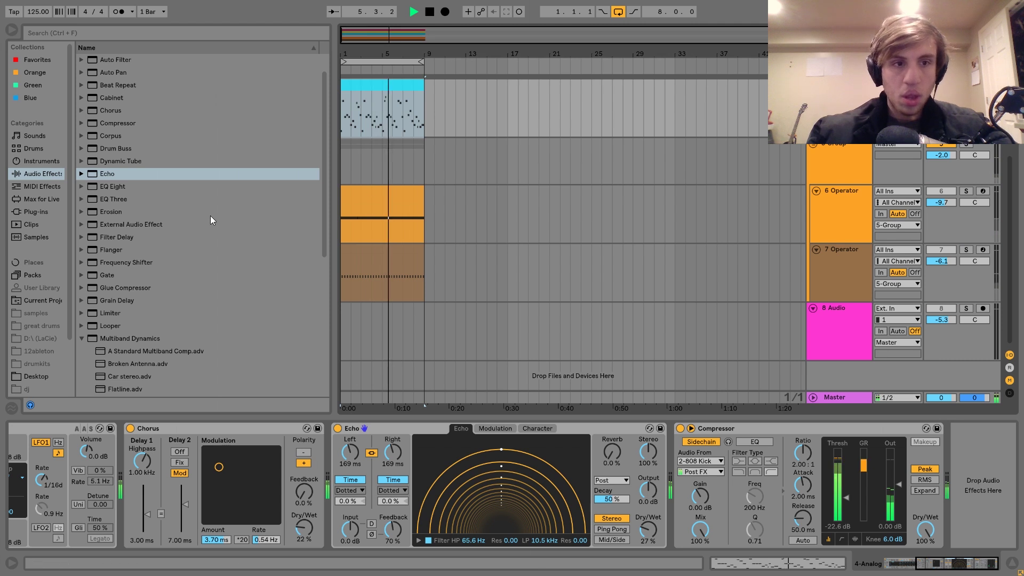
{"action": "key", "text": "space"}
- Insert a Reverb between the Echo and the Compressor, with a decay time of 1.02 s and 26% dry/wet
{"action": "scroll", "coordinate": [205, 252], "scroll_direction": "down", "scroll_amount": 5}
{"action": "double_click", "coordinate": [111, 301]}
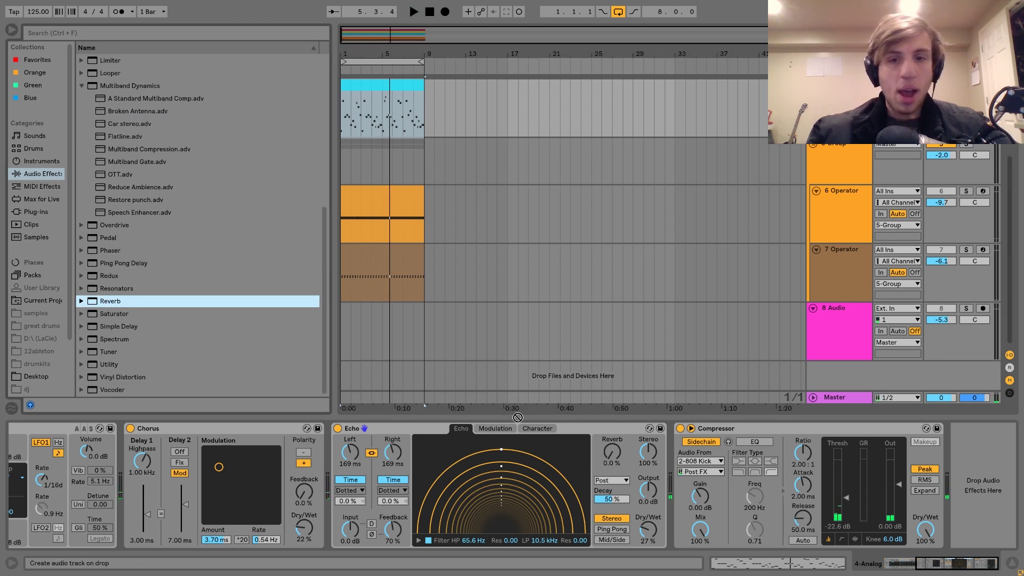
{"action": "key", "text": "space"}
{"action": "left_click_drag", "start_coordinate": [847, 531], "coordinate": [847, 541]}
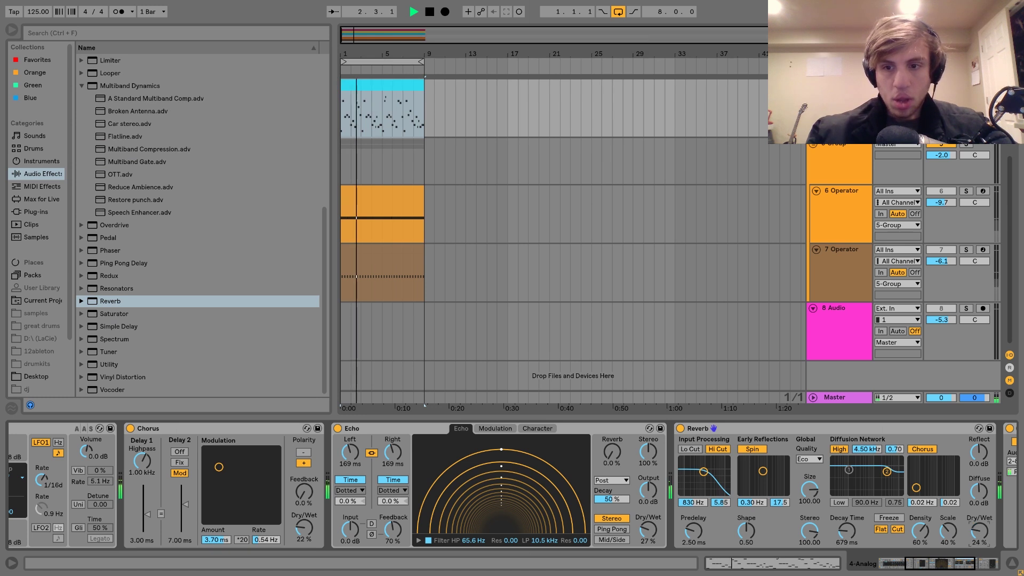
{"action": "left_click", "coordinate": [847, 532]}
- Set the attack of the Analog synth's filter 1 envelope to 21 ms
{"action": "scroll", "coordinate": [841, 532], "scroll_direction": "up", "scroll_amount": 5}
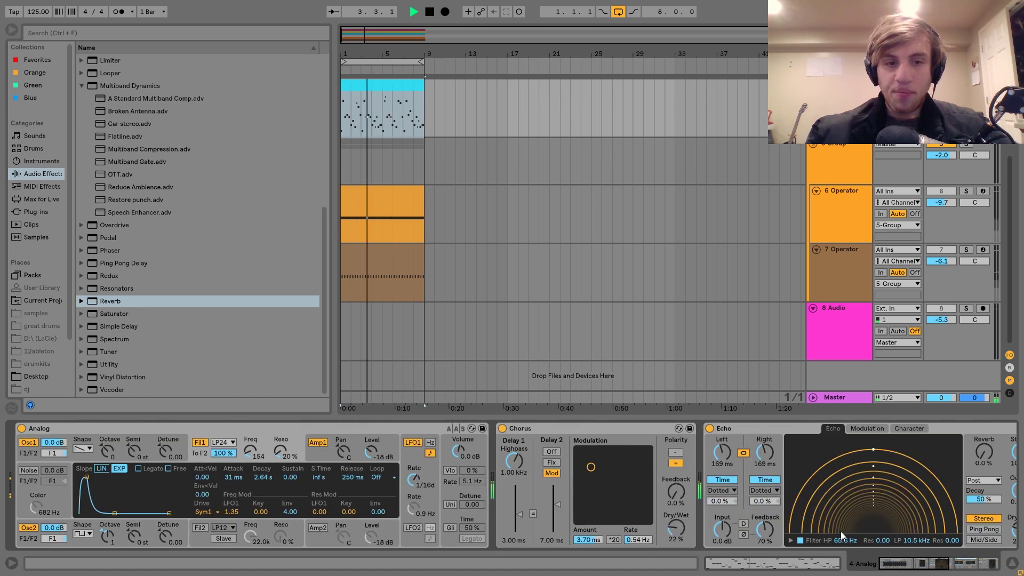
{"action": "left_click_drag", "start_coordinate": [237, 476], "coordinate": [237, 493]}
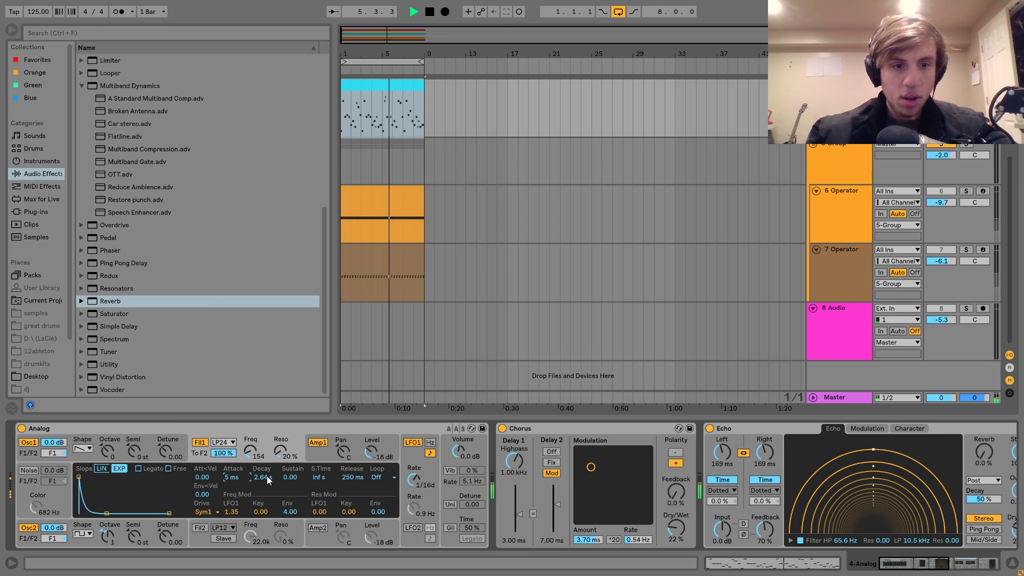
{"action": "left_click_drag", "start_coordinate": [235, 478], "coordinate": [235, 475]}
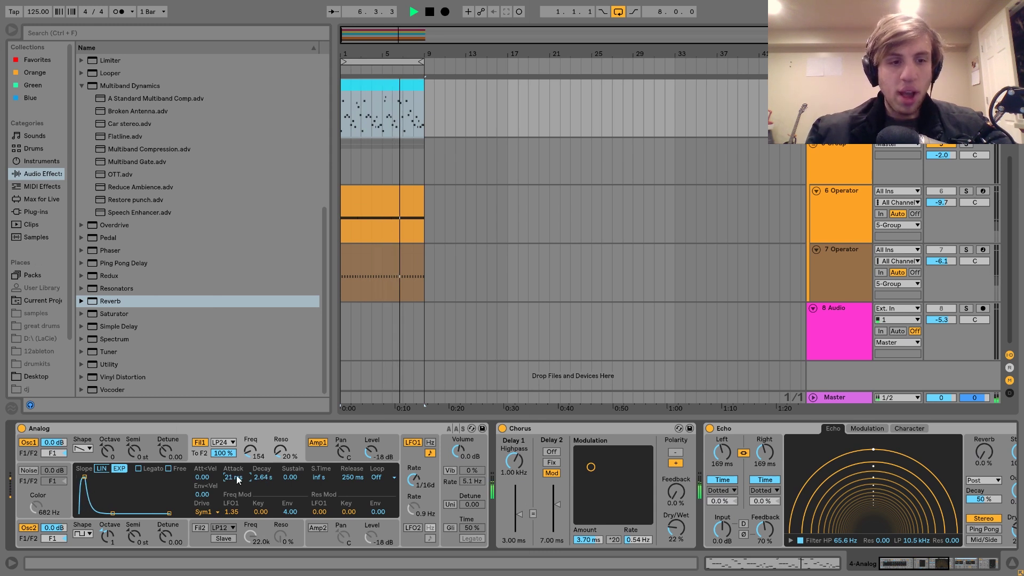
- Insert a Saturator between the Reverb and the Compressor, with 5.06 dB drive and a base of 1.71
{"action": "scroll", "coordinate": [236, 475], "scroll_direction": "right", "scroll_amount": 10}
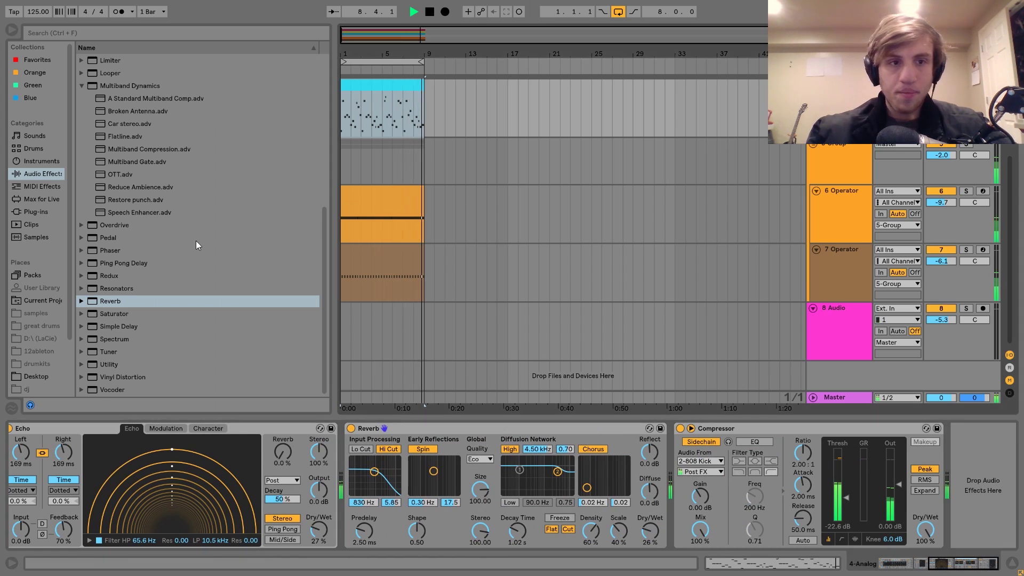
{"action": "left_click_drag", "start_coordinate": [99, 314], "coordinate": [666, 472]}
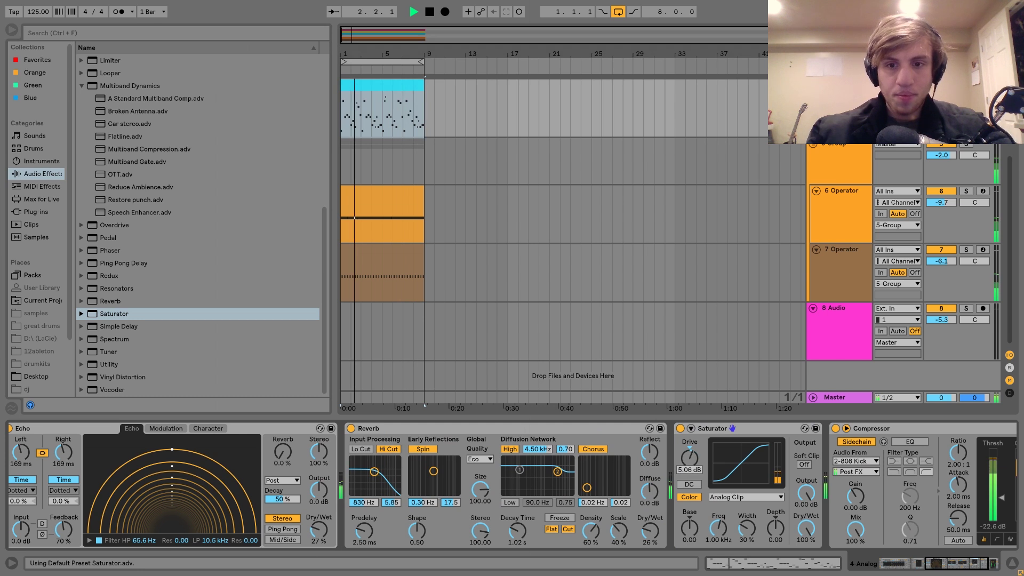
{"action": "left_click_drag", "start_coordinate": [689, 529], "coordinate": [689, 525]}
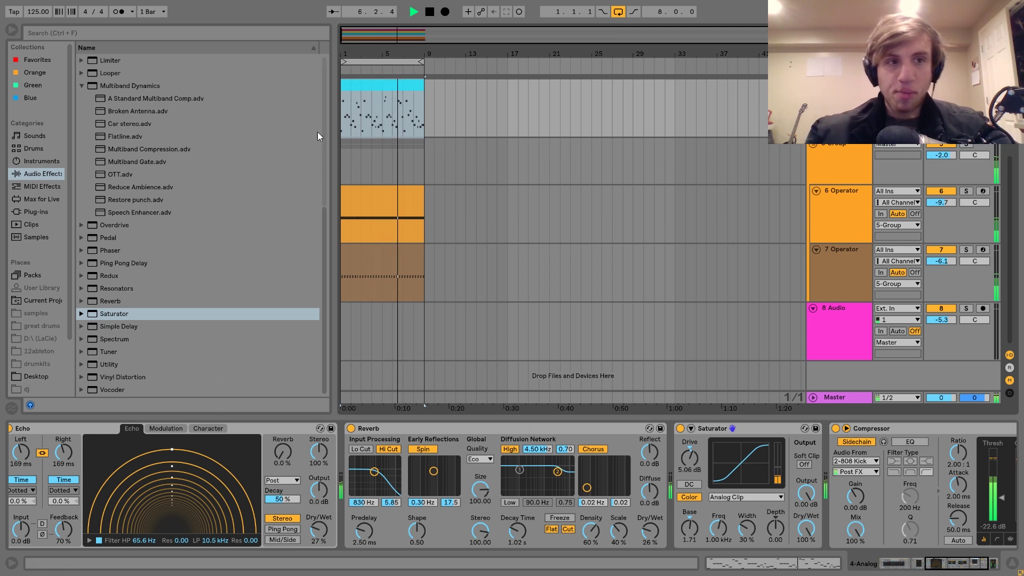
- Add an EQ Eight after the Compressor on the Analog track and stop playback
{"action": "scroll", "coordinate": [182, 139], "scroll_direction": "up", "scroll_amount": 5}
{"action": "double_click", "coordinate": [114, 212]}
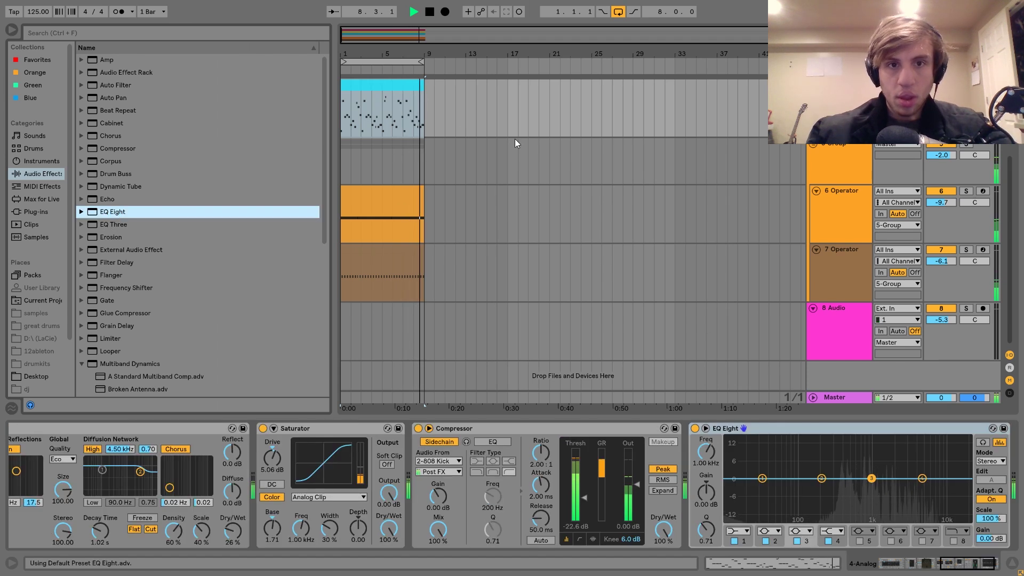
{"action": "key", "text": "space"}
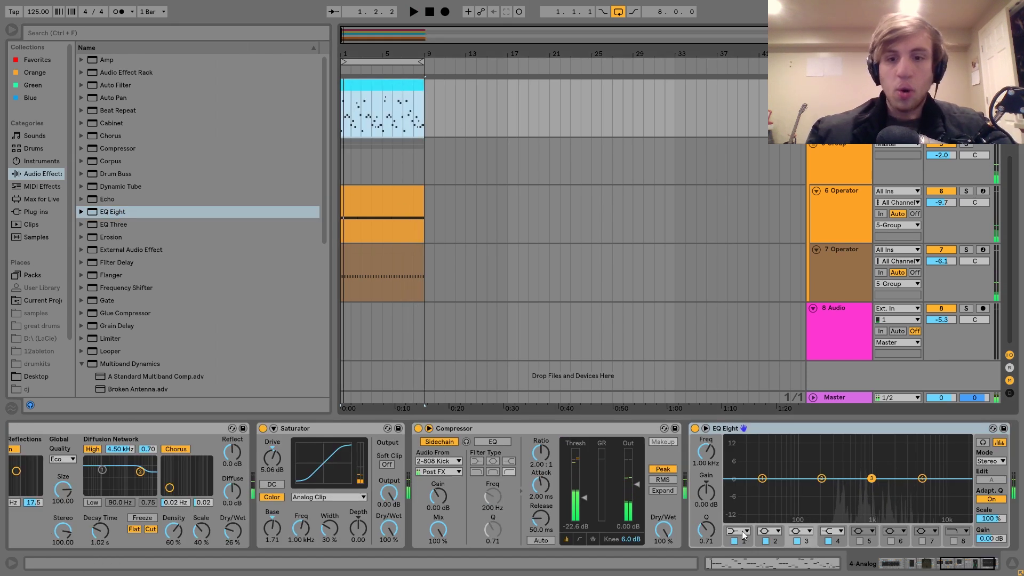
- Make EQ Eight's band 1 a low cut at 306 Hz and compare the sound with the band off and on
{"action": "left_click", "coordinate": [745, 535]}
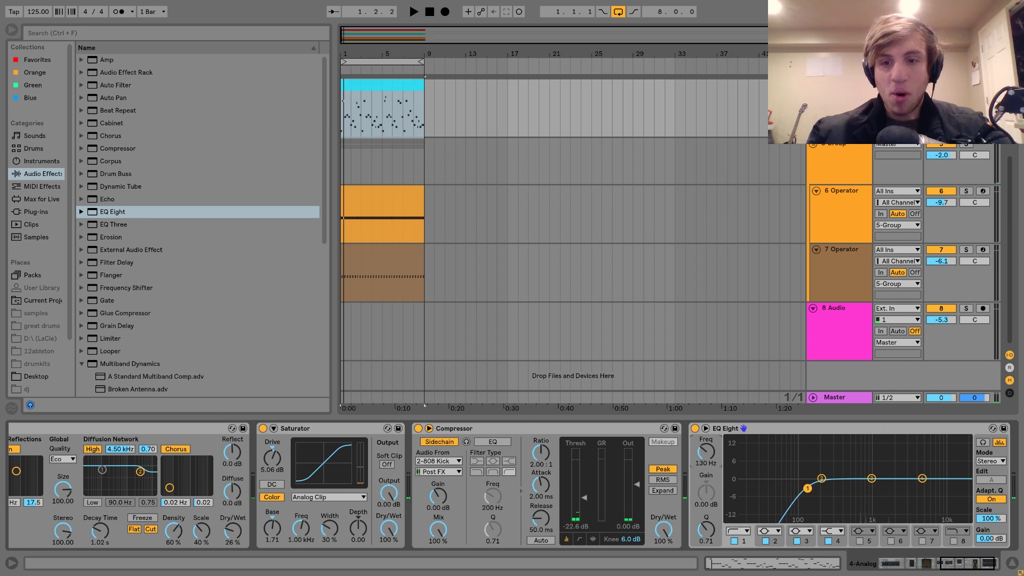
{"action": "key", "text": "space"}
{"action": "left_click_drag", "start_coordinate": [706, 451], "coordinate": [707, 438]}
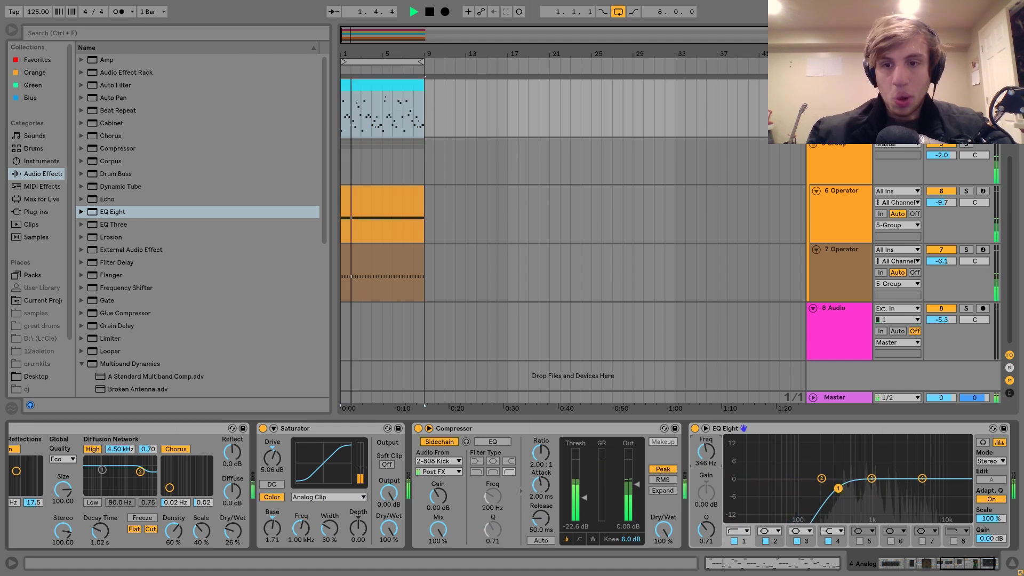
{"action": "left_click_drag", "start_coordinate": [838, 488], "coordinate": [835, 488]}
{"action": "left_click", "coordinate": [734, 541]}
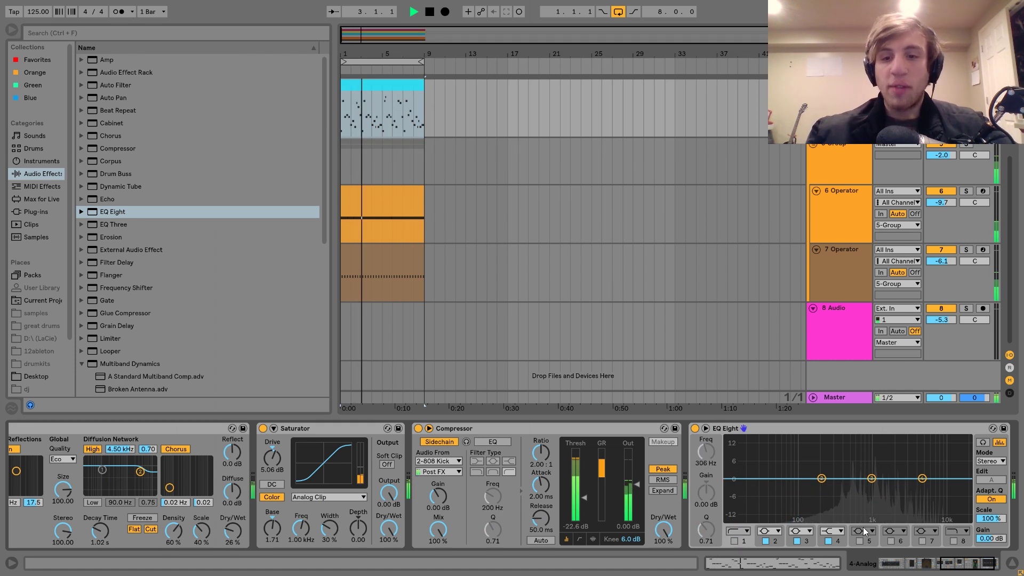
{"action": "left_click", "coordinate": [735, 541]}
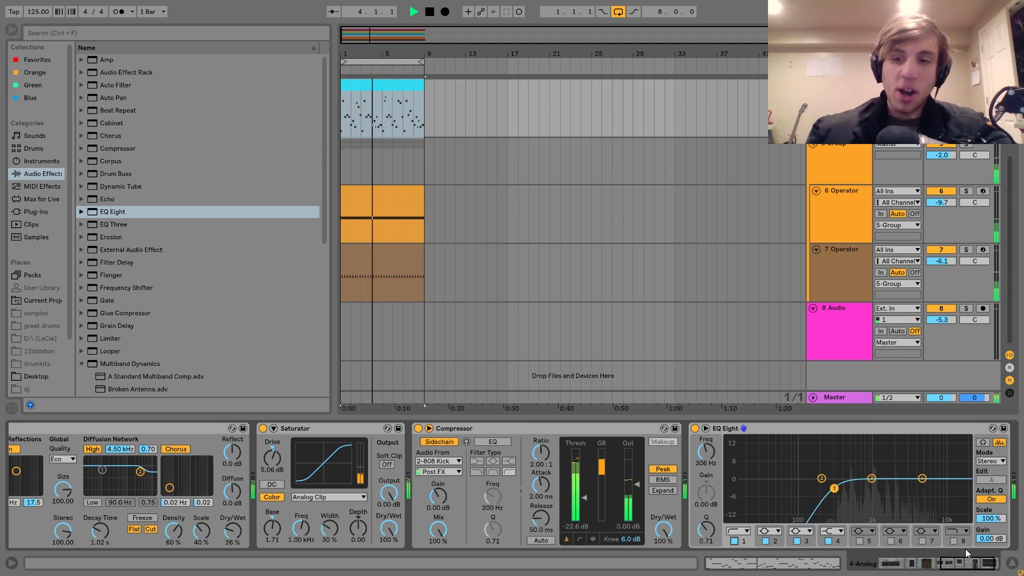
- Sweep the Analog synth's filter 1 frequency up to fully open and bring it back down to 205
{"action": "scroll", "coordinate": [924, 472], "scroll_direction": "up", "scroll_amount": 3}
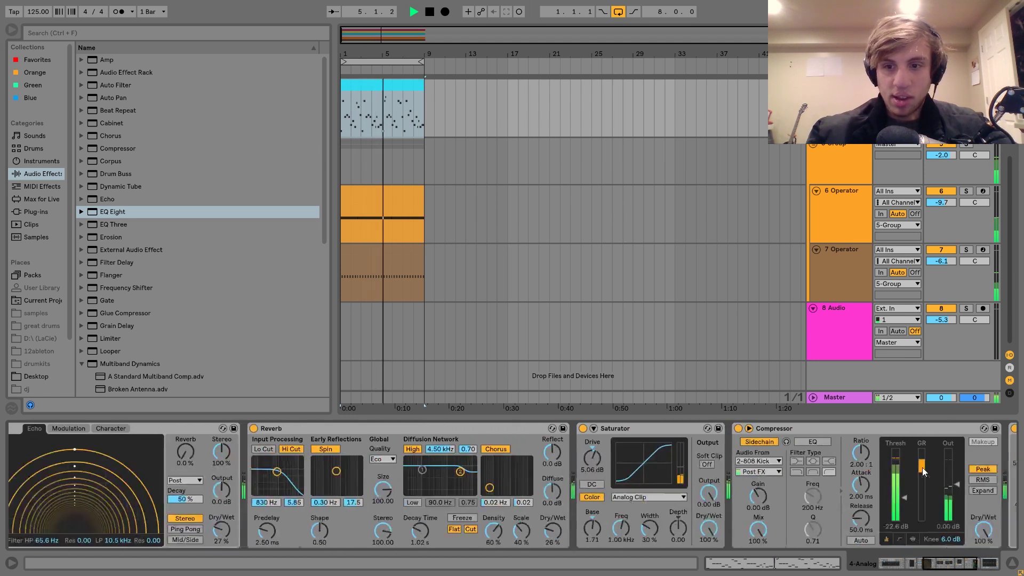
{"action": "scroll", "coordinate": [386, 478], "scroll_direction": "up", "scroll_amount": 5}
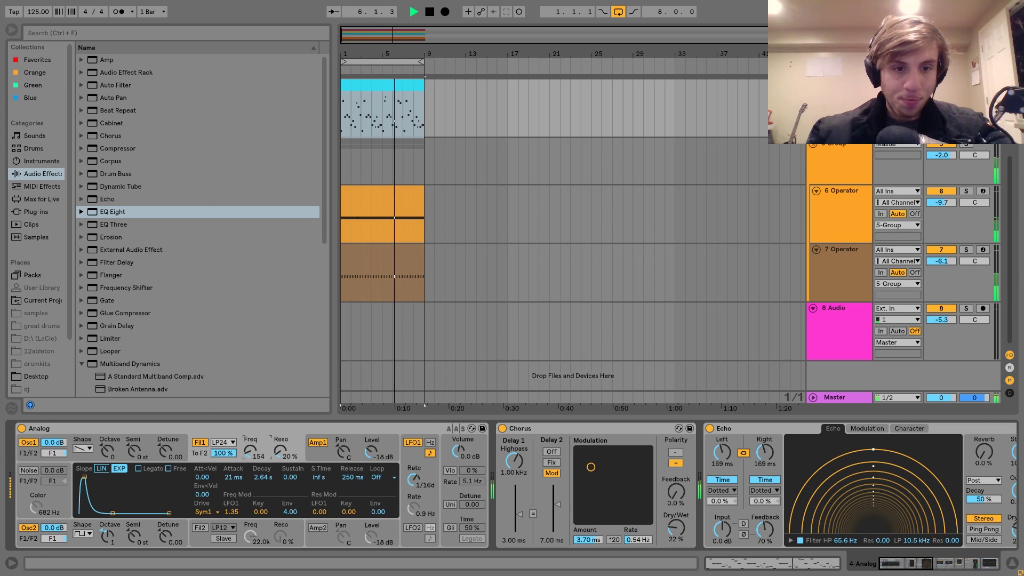
{"action": "left_click_drag", "start_coordinate": [251, 453], "coordinate": [251, 405]}
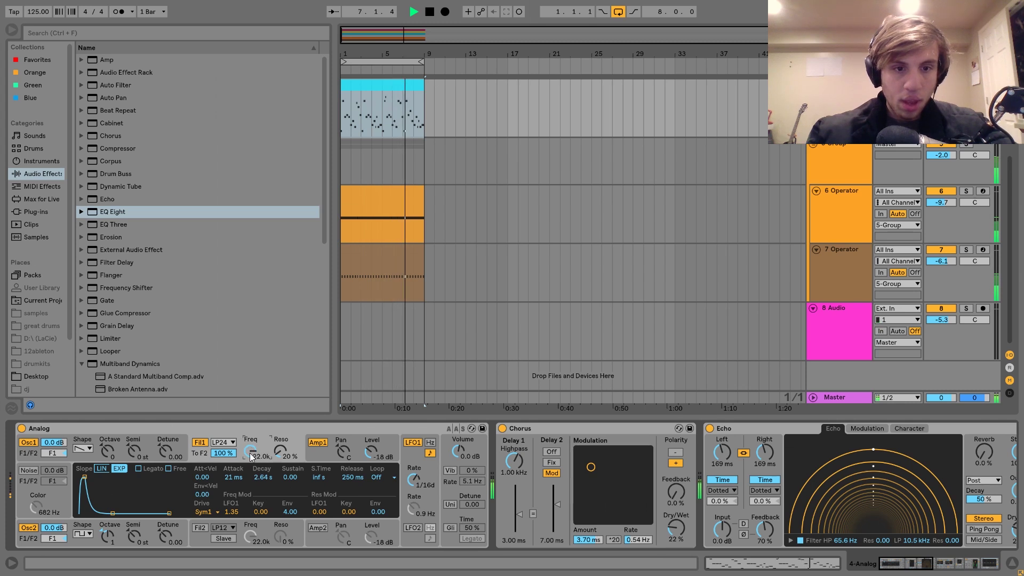
{"action": "left_click_drag", "start_coordinate": [251, 453], "coordinate": [250, 480]}
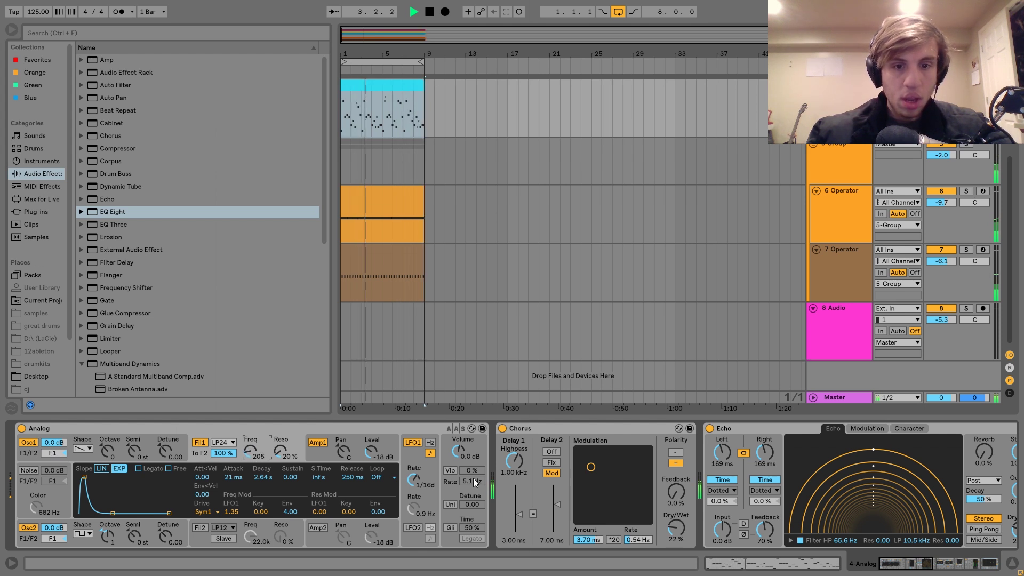
- Enable the Analog synth's vibrato with an amount of 52% and a rate of 9.4 Hz
{"action": "key", "text": "space"}
{"action": "left_click", "coordinate": [451, 474]}
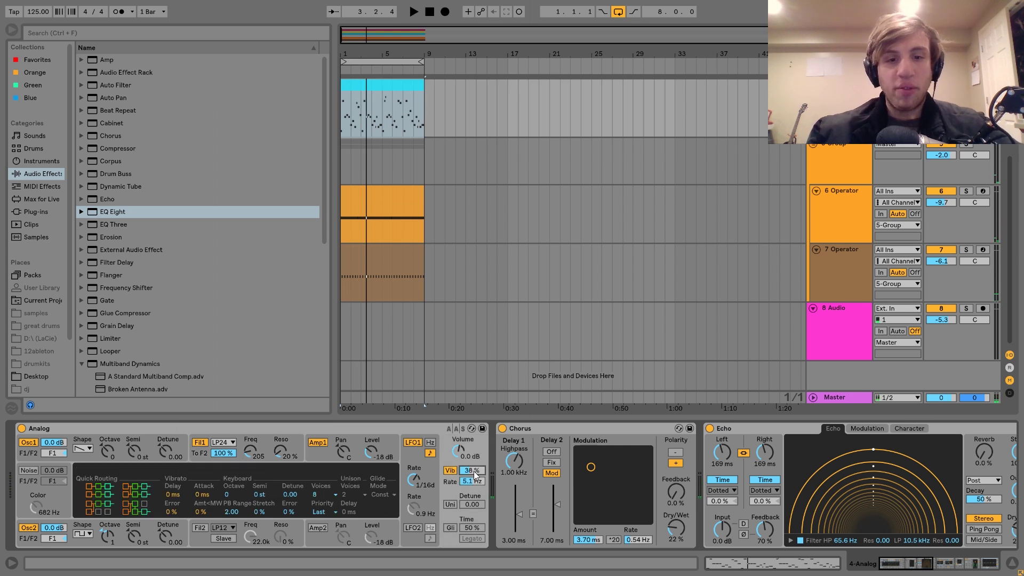
{"action": "key", "text": "space"}
{"action": "mouse_move", "coordinate": [470, 479]}
{"action": "left_mouse_down"}
{"action": "mouse_move", "coordinate": [470, 449]}
{"action": "mouse_move", "coordinate": [472, 481]}
{"action": "left_mouse_up"}
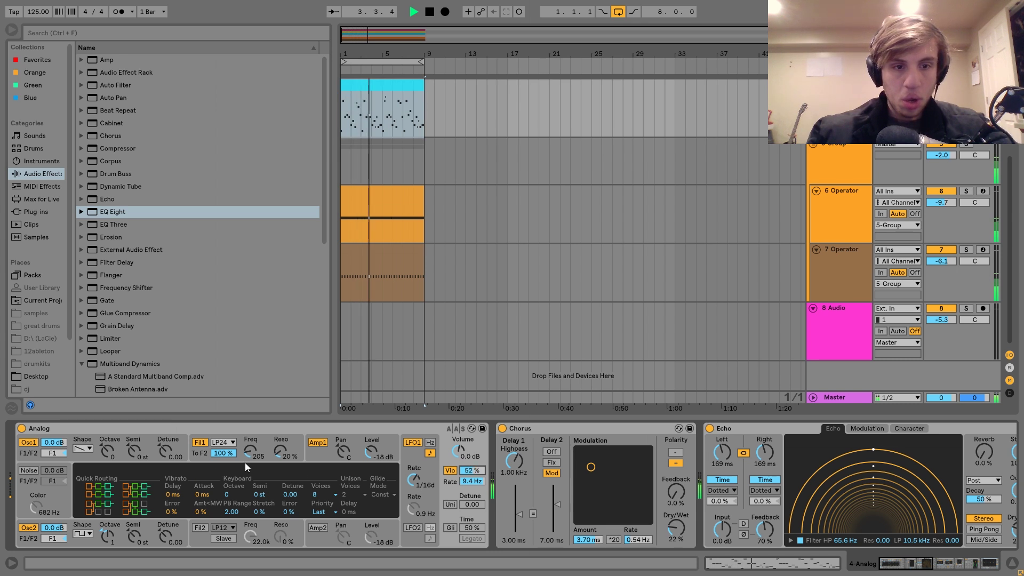
- Set the Analog synth's filter 1 frequency to 223 and stop playback
{"action": "left_click_drag", "start_coordinate": [247, 456], "coordinate": [247, 451]}
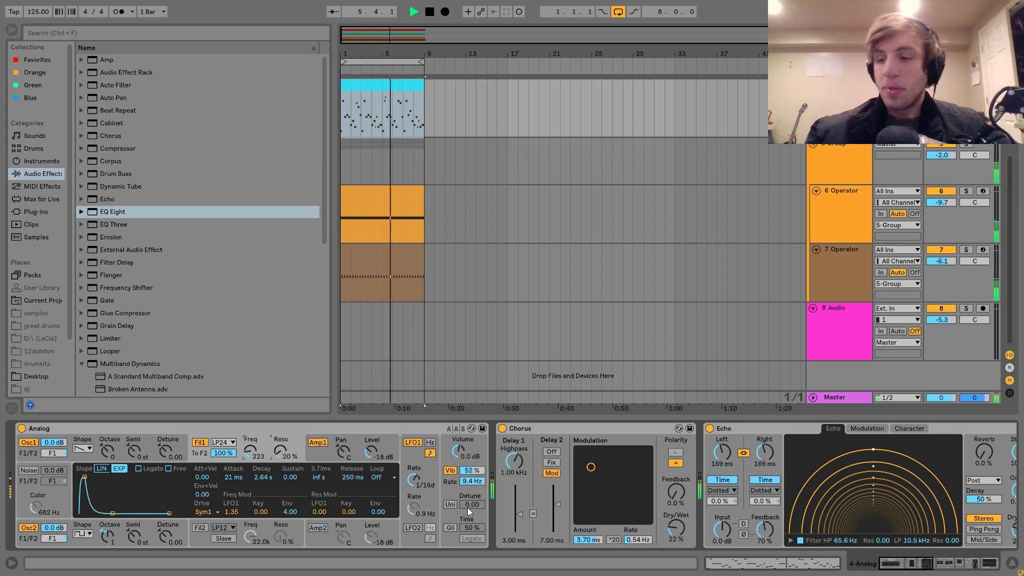
{"action": "scroll", "coordinate": [763, 161], "scroll_direction": "up", "scroll_amount": 3}
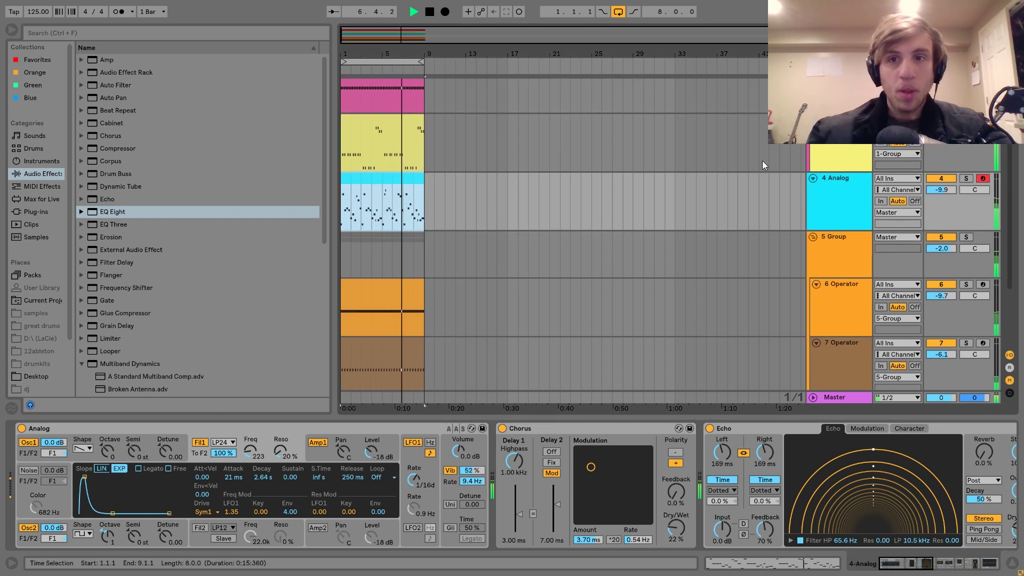
{"action": "key", "text": "space"}
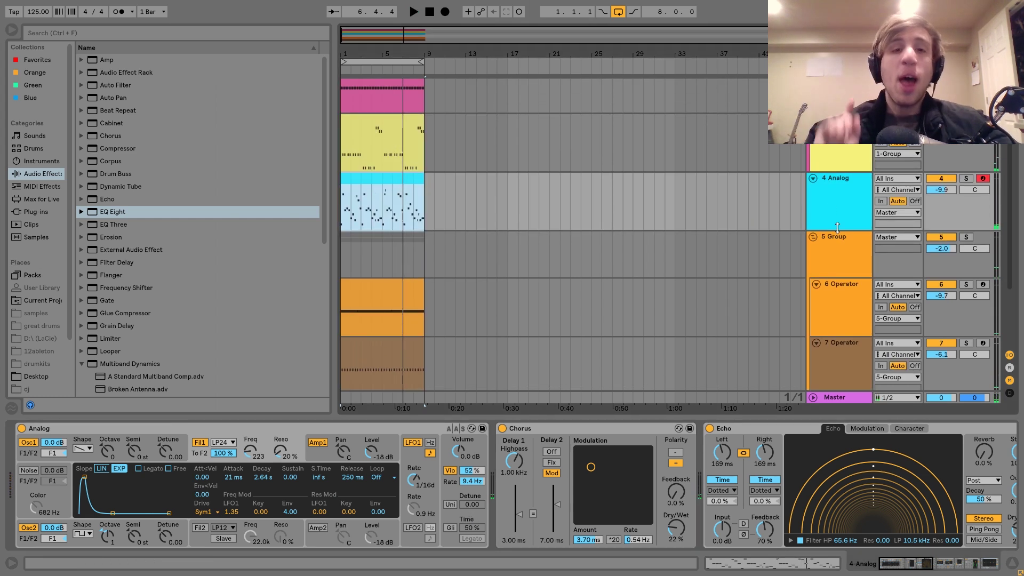
- Play the loop with the Analog track muted and unmuted to compare the mix
{"action": "key", "text": "space"}
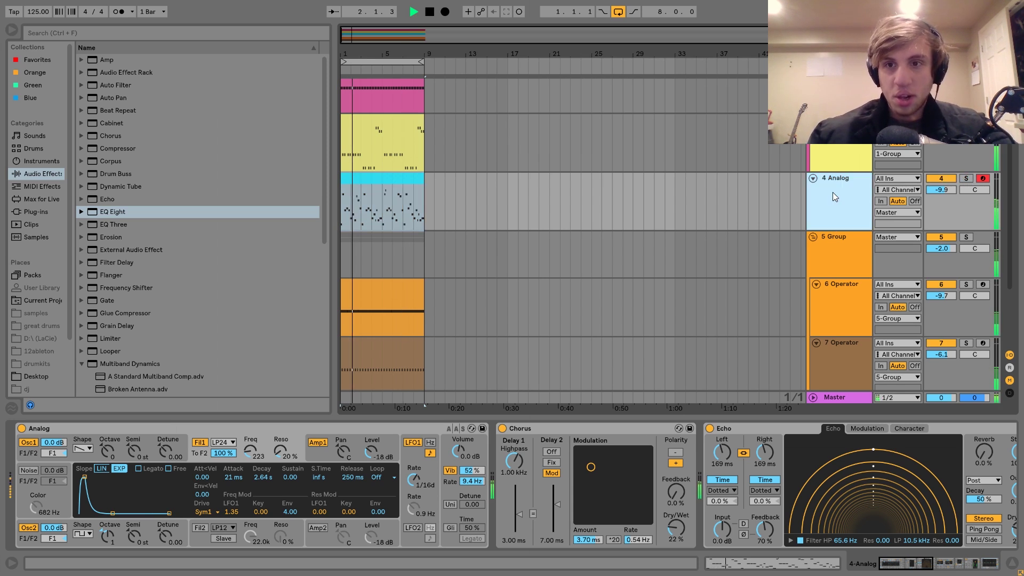
{"action": "key", "text": "space"}
{"action": "left_click", "coordinate": [941, 178]}
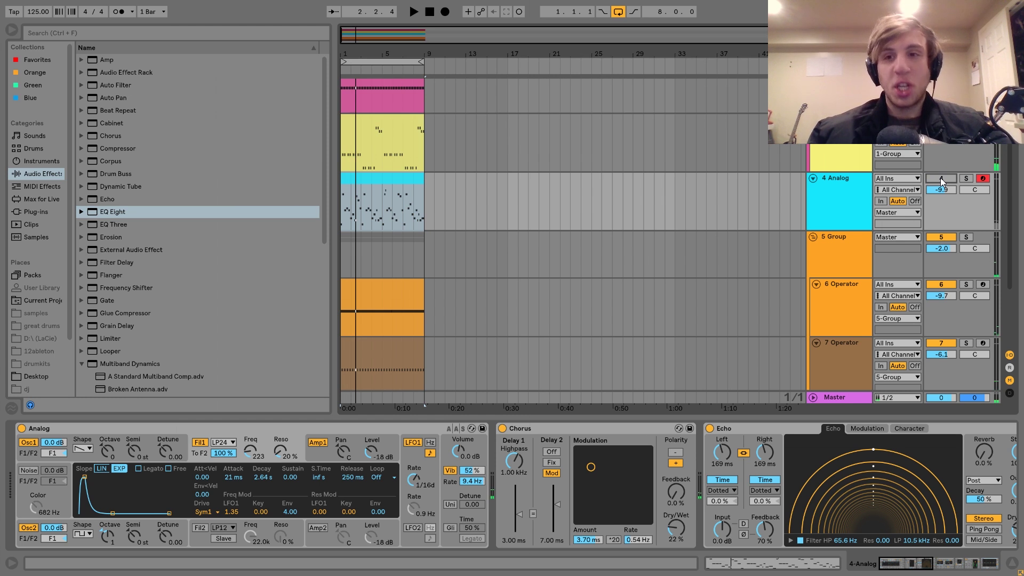
{"action": "key", "text": "space"}
{"action": "left_click", "coordinate": [940, 179]}
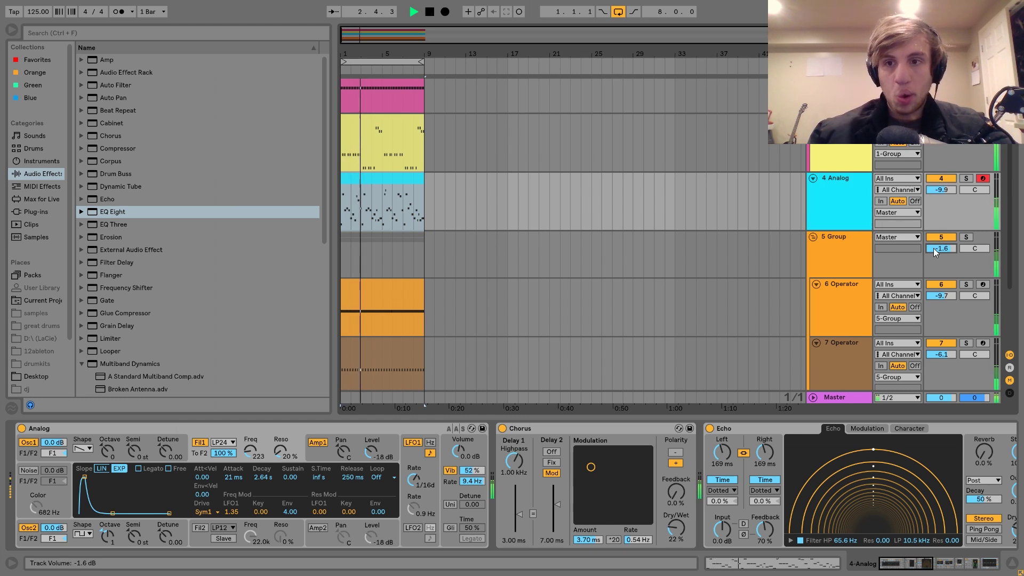
- Raise the Saturator drive on 5 Group to 8.57 dB, lower the group's volume to -2.6 dB and stop playback
{"action": "scroll", "coordinate": [936, 261], "scroll_direction": "down", "scroll_amount": 2}
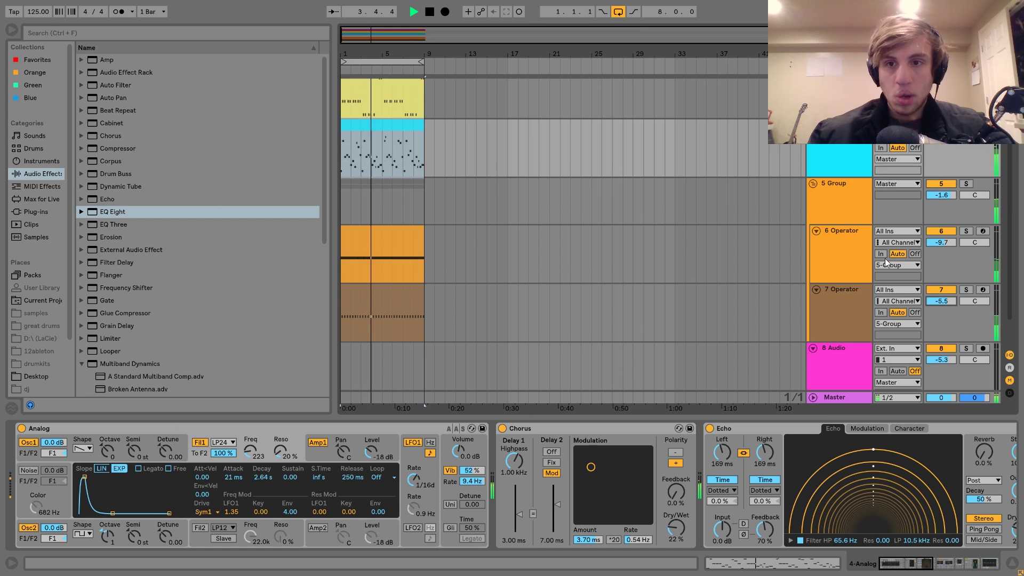
{"action": "left_click", "coordinate": [840, 206]}
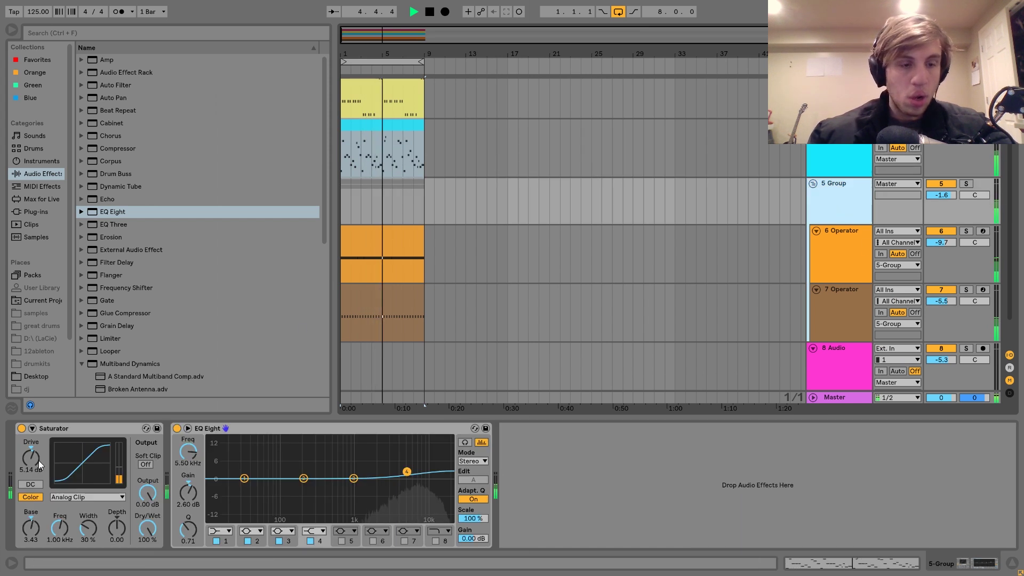
{"action": "left_click_drag", "start_coordinate": [38, 460], "coordinate": [39, 443]}
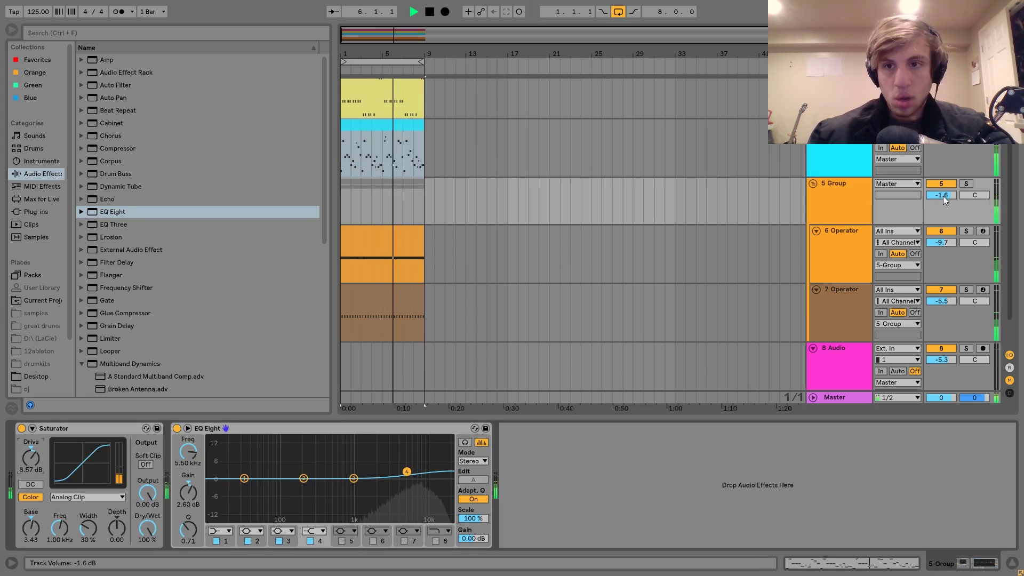
{"action": "left_click_drag", "start_coordinate": [943, 196], "coordinate": [943, 201]}
{"action": "left_click", "coordinate": [836, 156]}
{"action": "key", "text": "space"}
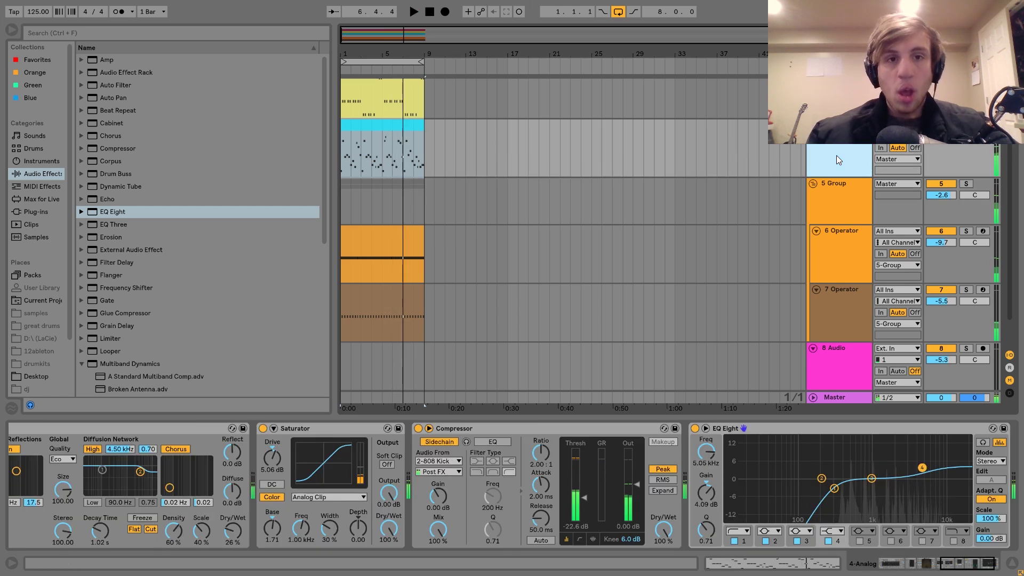
- Lower the top-level track volumes together by 2 dB, with 4 Analog at -11.9, 5 Group at -4.6 and 8 Audio at -7.3
{"action": "key", "text": "Tab"}
{"action": "key", "text": "Tab"}
{"action": "key", "text": "Tab"}
{"action": "key", "text": "space"}
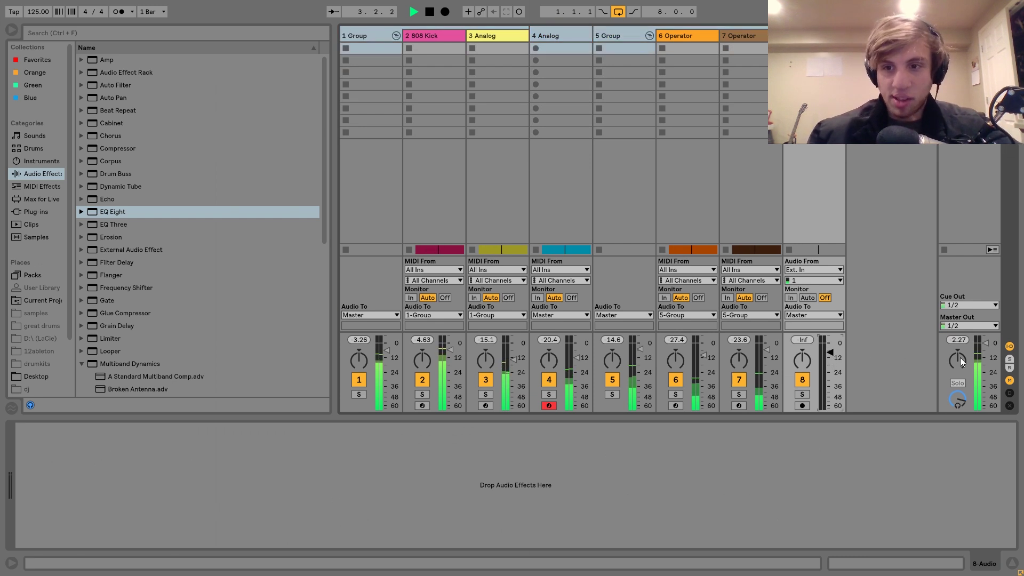
{"action": "key", "text": "Tab"}
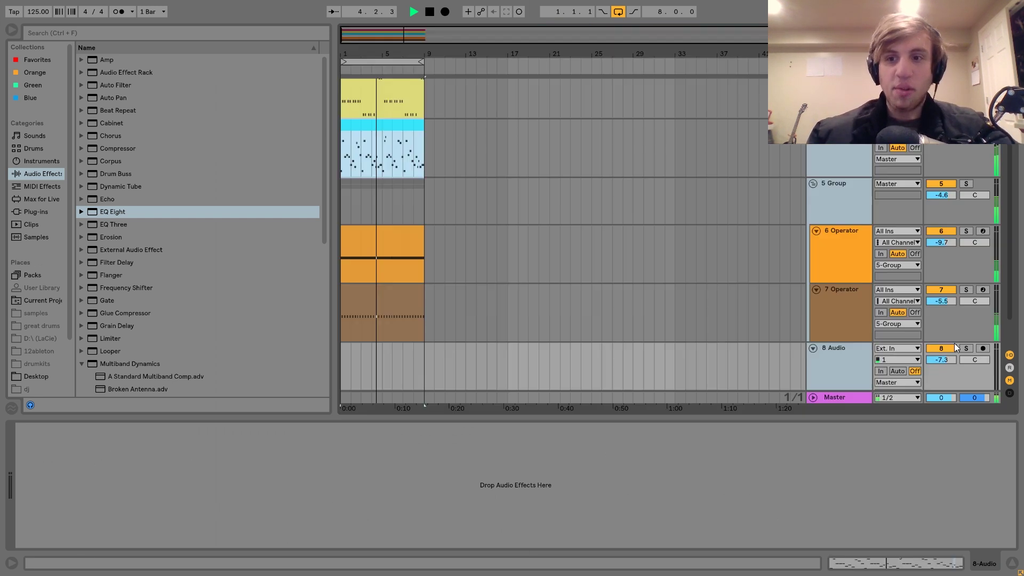
{"action": "key", "text": "space"}
- Insert a new MIDI track below 4 Analog and copy the eight-bar clip of 3 Analog onto it
{"action": "left_click", "coordinate": [825, 220]}
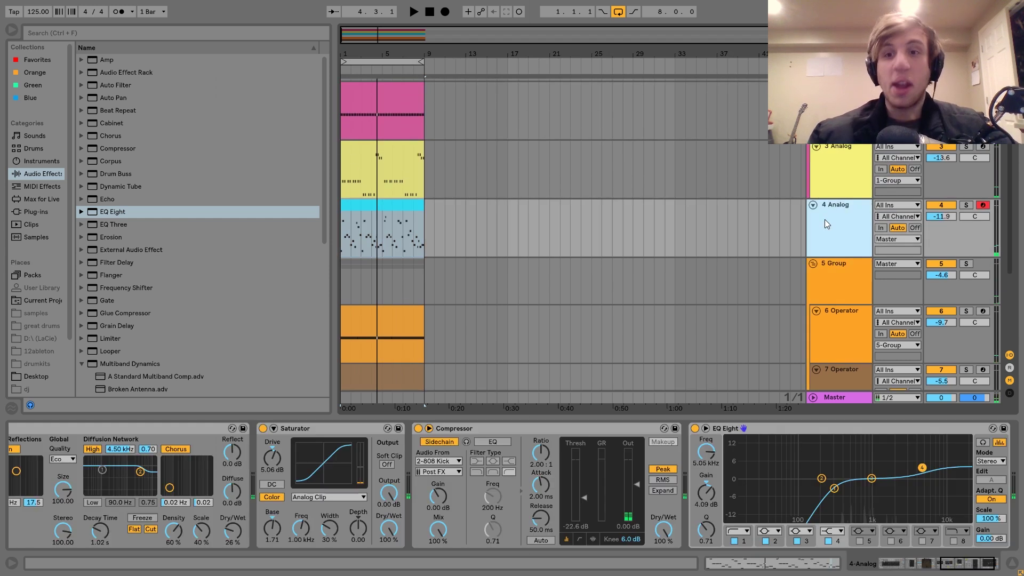
{"action": "key", "text": "ctrl+shift+t"}
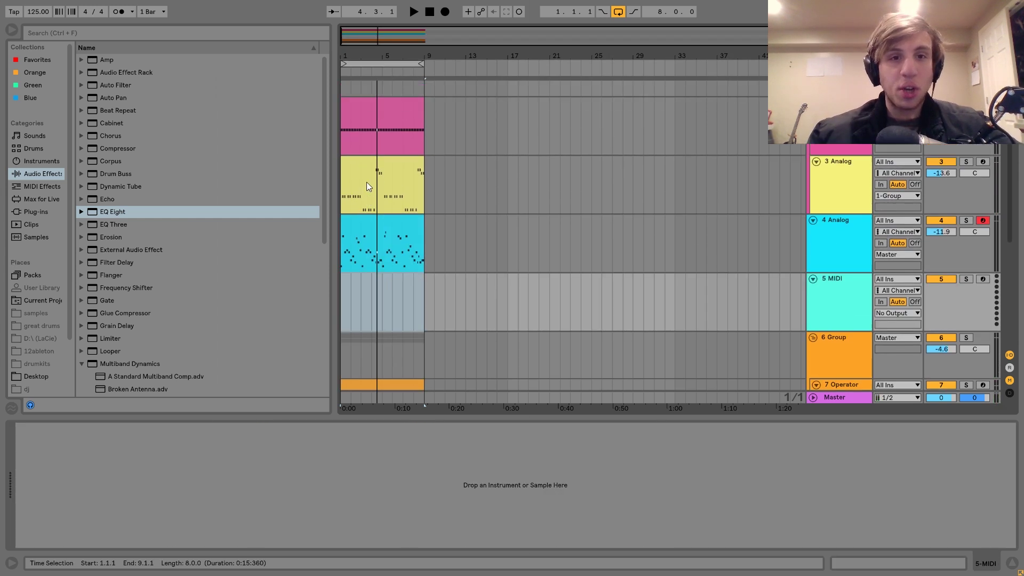
{"action": "scroll", "coordinate": [368, 182], "scroll_direction": "up", "scroll_amount": 1}
{"action": "left_click_drag", "start_coordinate": [389, 178], "coordinate": [390, 300]}
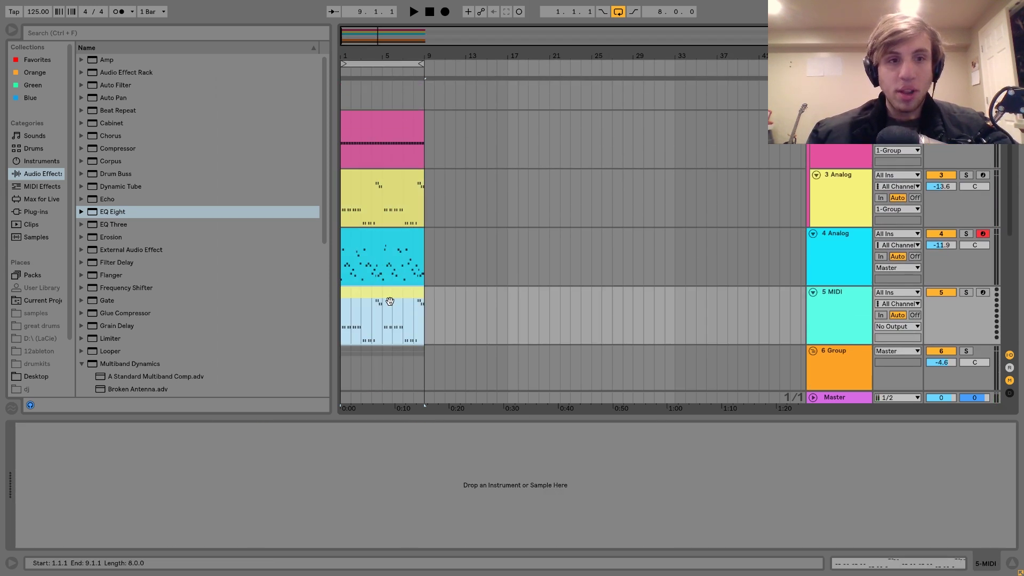
- Load Operator on the new MIDI track and play the loop with that track muted
{"action": "left_click", "coordinate": [37, 162]}
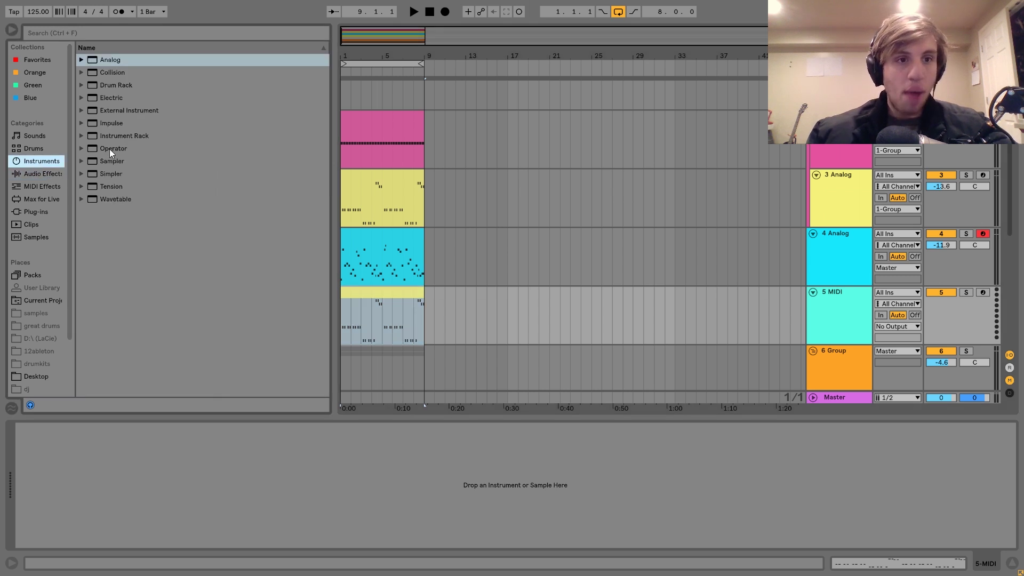
{"action": "double_click", "coordinate": [110, 149]}
{"action": "left_click", "coordinate": [934, 293]}
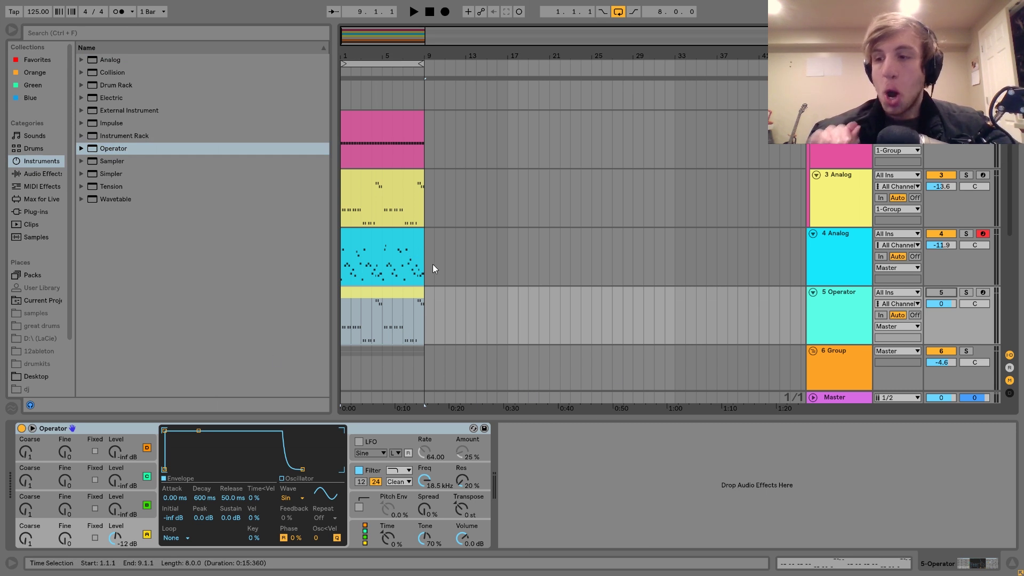
{"action": "key", "text": "space"}
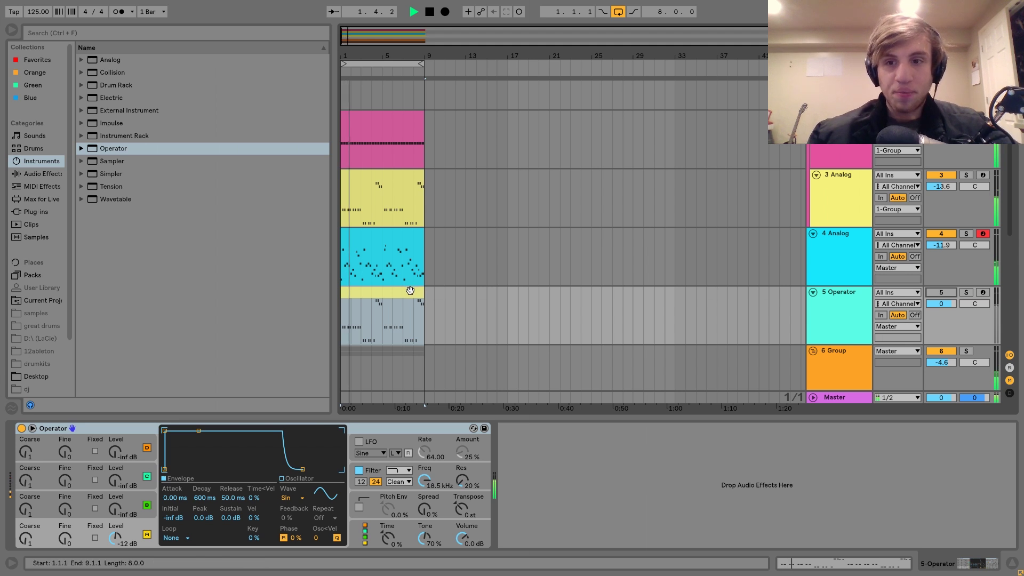
{"action": "key", "text": "space"}
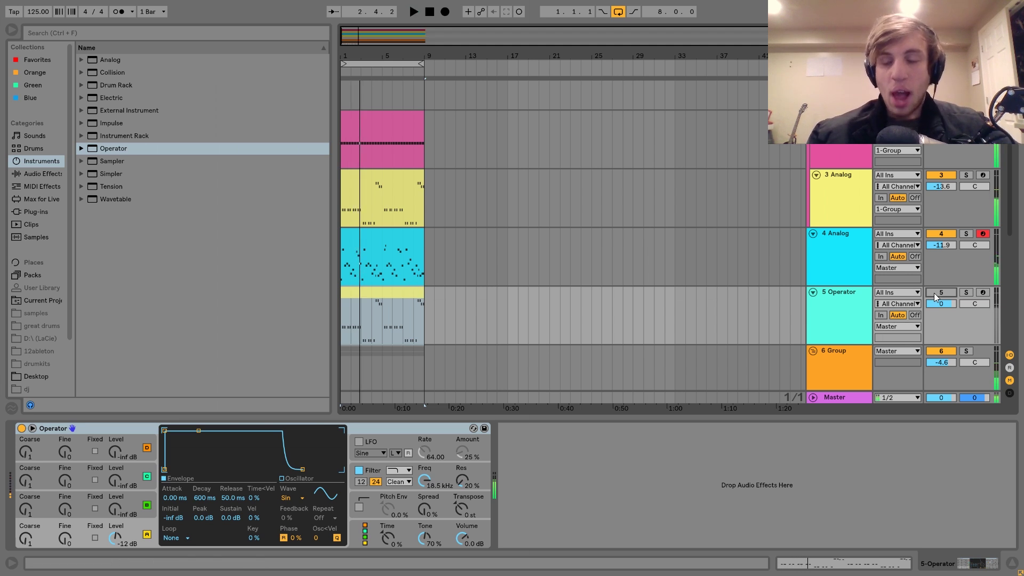
- Unmute and arm the new Operator track at -3.5 dB and set oscillator A's envelope sustain to -inf dB
{"action": "left_click", "coordinate": [845, 297]}
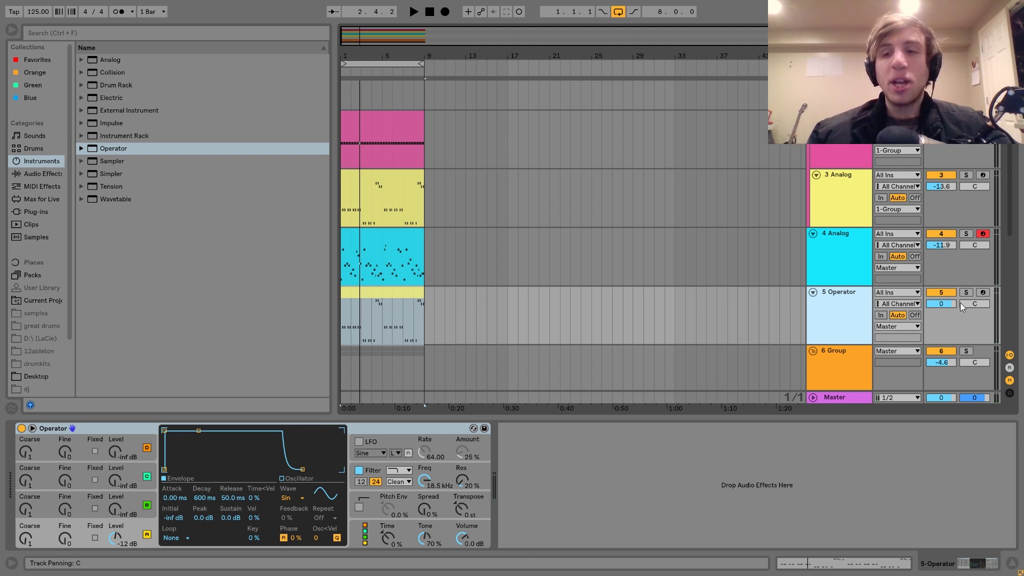
{"action": "left_click_drag", "start_coordinate": [945, 306], "coordinate": [946, 317]}
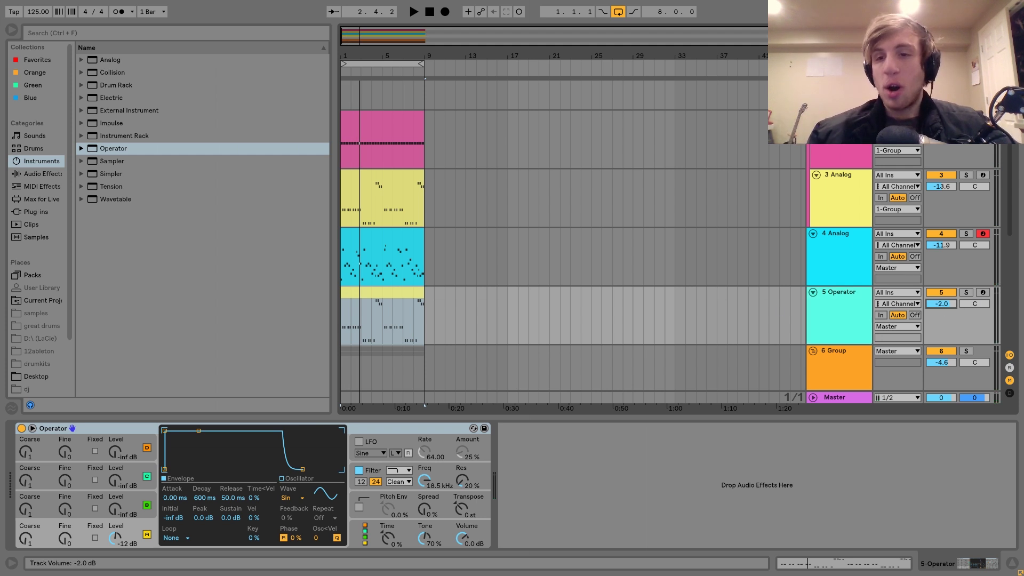
{"action": "left_click", "coordinate": [982, 292]}
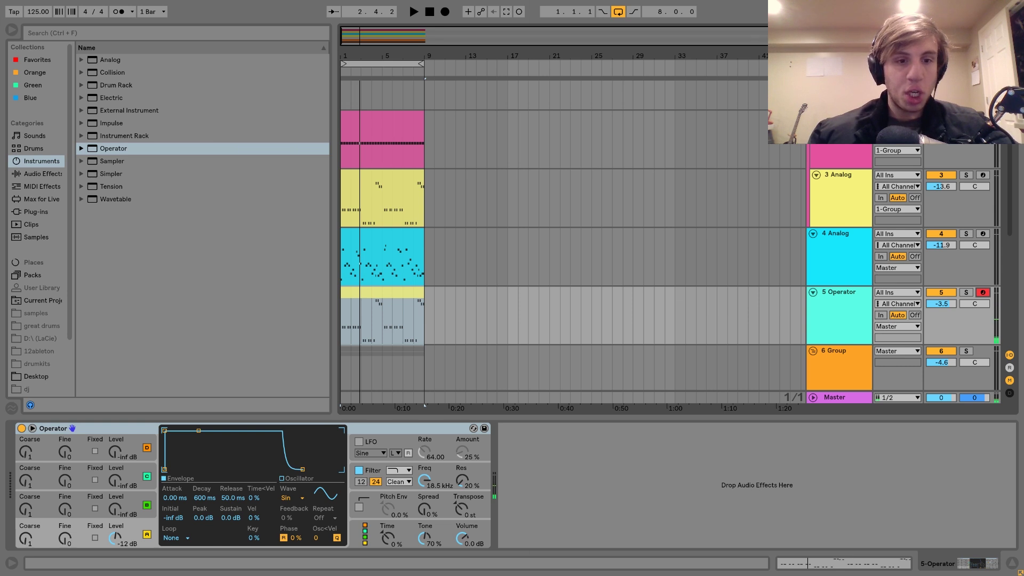
{"action": "left_click_drag", "start_coordinate": [226, 520], "coordinate": [226, 555]}
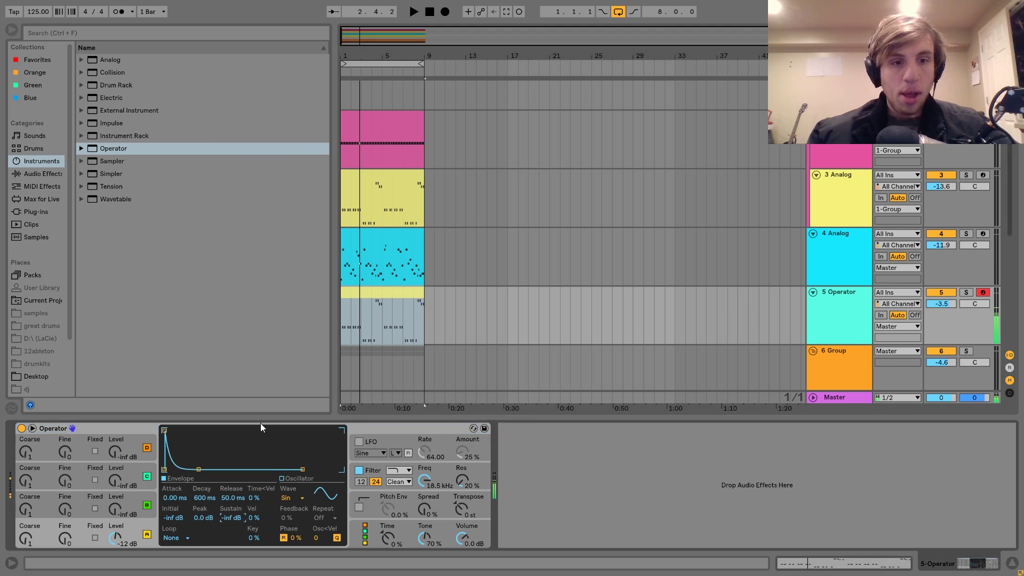
- In the Operator clip, build consecutive sixteenth notes F1, G#1 and C2 at the start and delete bars 1-2 notes after the fourth note
{"action": "double_click", "coordinate": [364, 299]}
{"action": "double_click", "coordinate": [197, 327]}
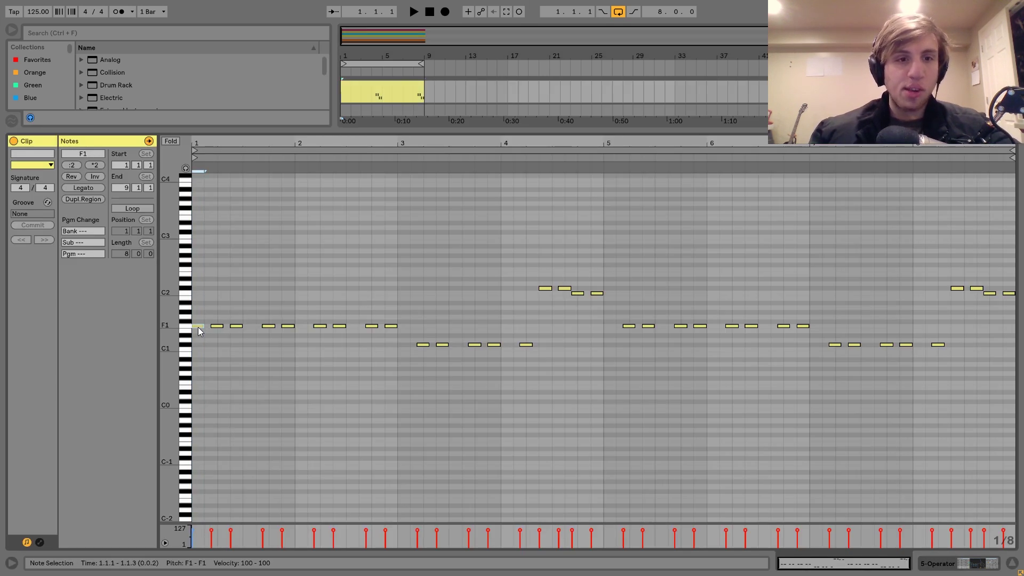
{"action": "left_click_drag", "start_coordinate": [195, 144], "coordinate": [192, 176]}
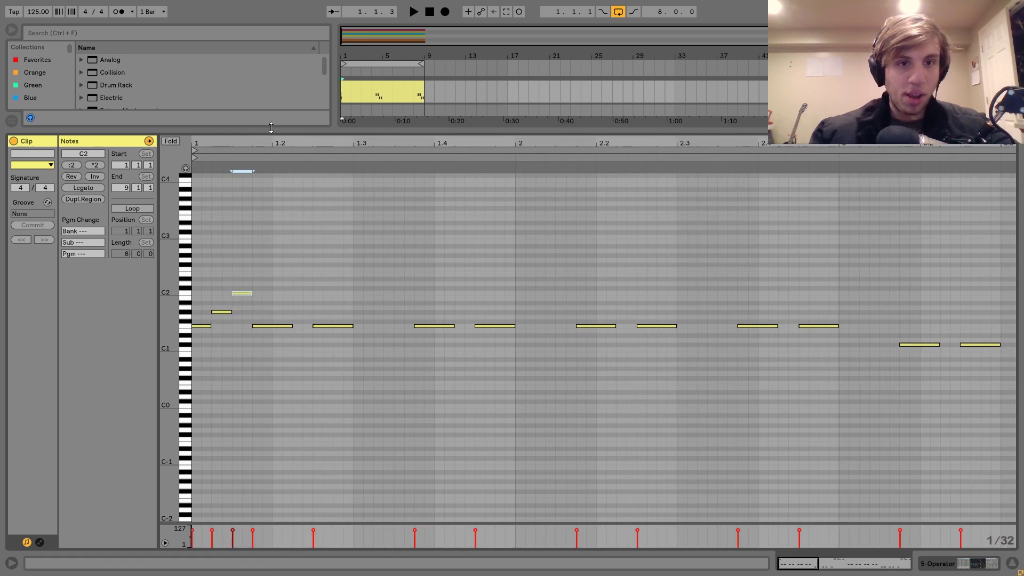
{"action": "left_click_drag", "start_coordinate": [272, 141], "coordinate": [227, 110]}
{"action": "left_click_drag", "start_coordinate": [227, 235], "coordinate": [405, 398]}
{"action": "key", "text": "Delete"}
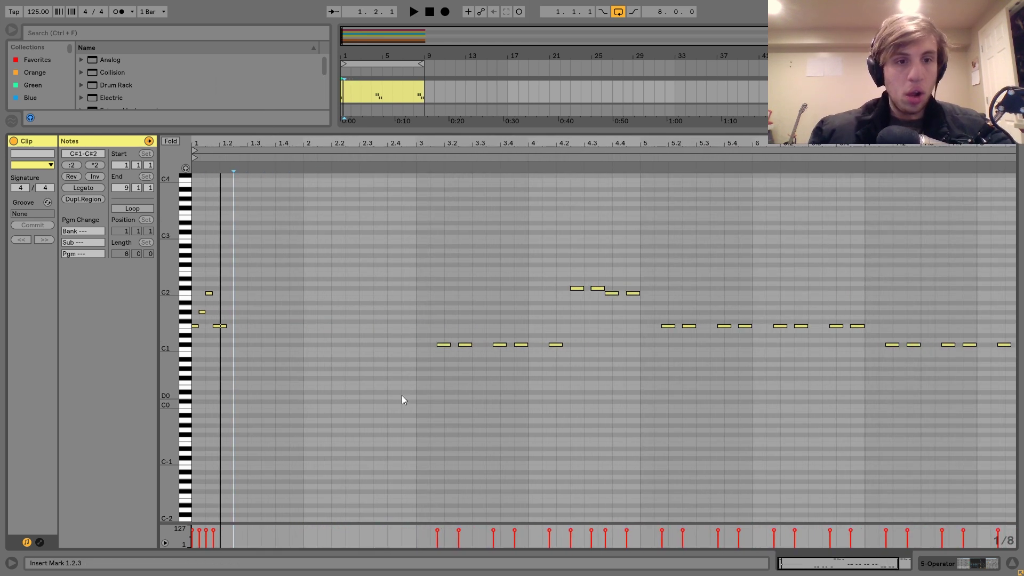
- Transpose all notes in the Operator clip up one octave overall, checking the pitch with playback
{"action": "key", "text": "ctrl+a"}
{"action": "key", "text": "shift+Up"}
{"action": "key", "text": "shift+Up"}
{"action": "key", "text": "space"}
{"action": "key", "text": "space"}
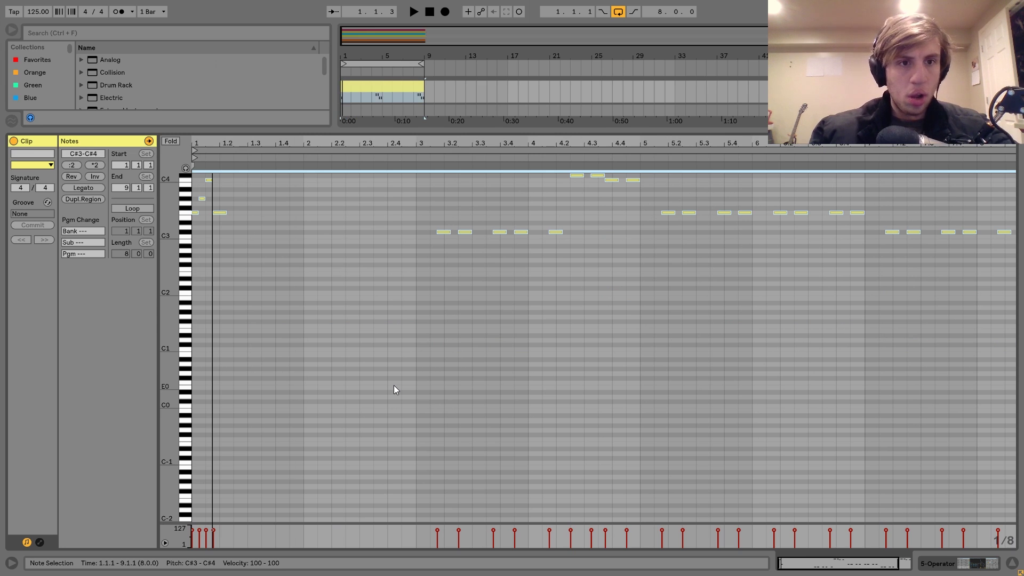
{"action": "key", "text": "shift+Down"}
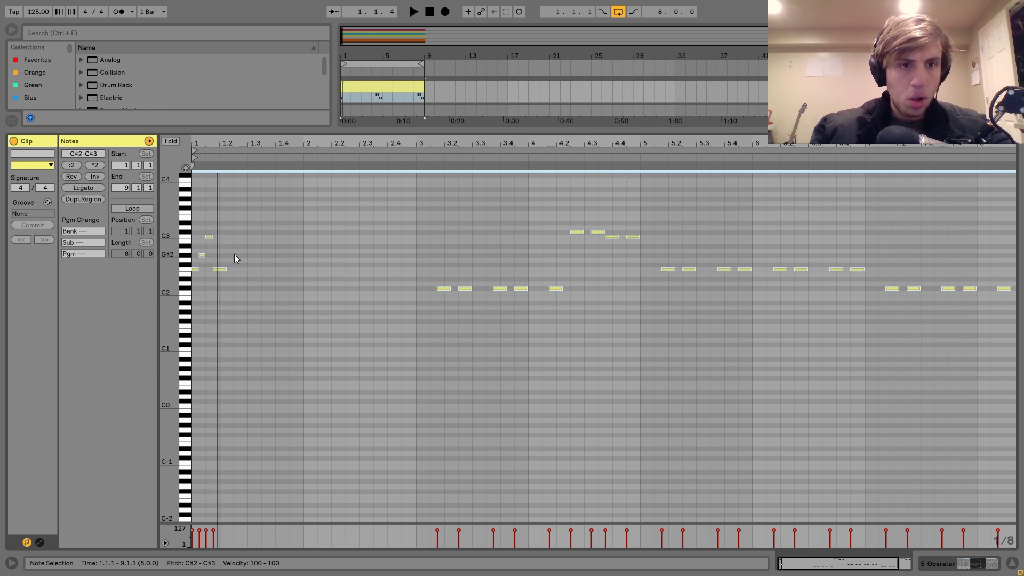
- Raise the fourth note of the Operator clip to F3 and shorten it to a sixteenth, checking it with playback
{"action": "mouse_move", "coordinate": [230, 253]}
{"action": "left_mouse_down"}
{"action": "mouse_move", "coordinate": [227, 294]}
{"action": "mouse_move", "coordinate": [220, 260]}
{"action": "left_mouse_up"}
{"action": "key", "text": "Up"}
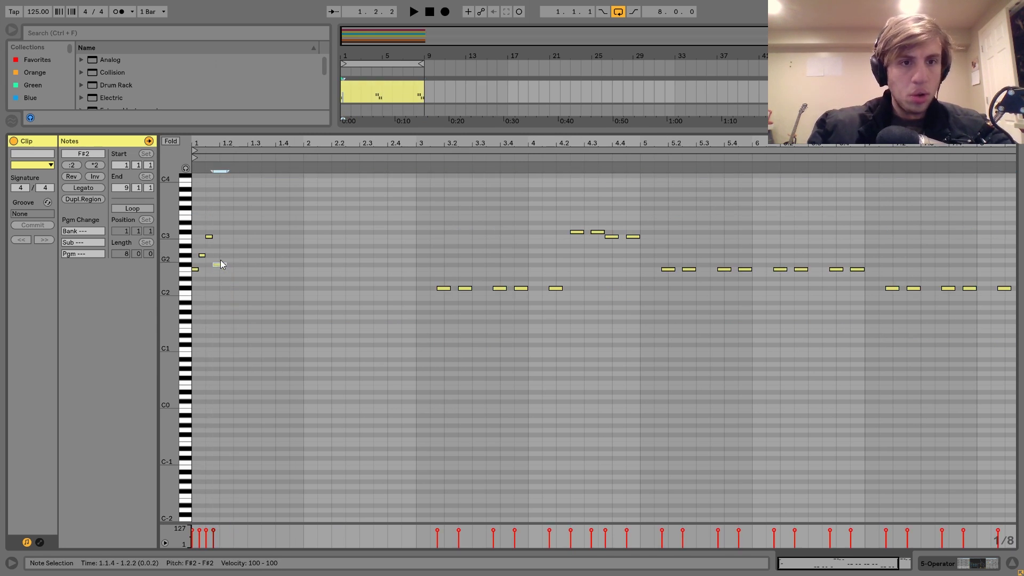
{"action": "key", "text": "Up"}
{"action": "key", "text": "Up"}
{"action": "key", "text": "Up"}
{"action": "key", "text": "Up"}
{"action": "key", "text": "space"}
{"action": "key", "text": "space"}
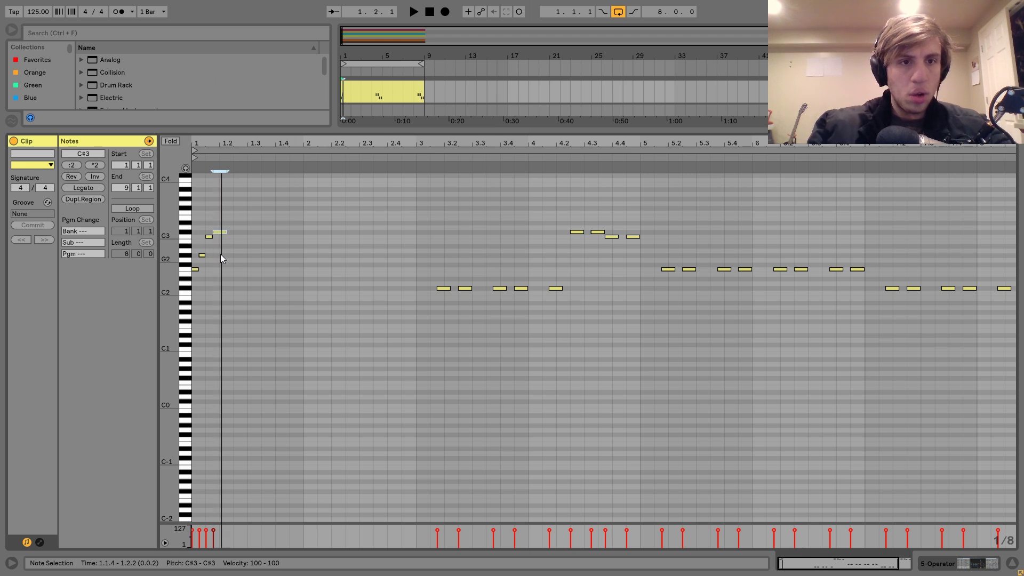
{"action": "left_click_drag", "start_coordinate": [207, 139], "coordinate": [217, 141]}
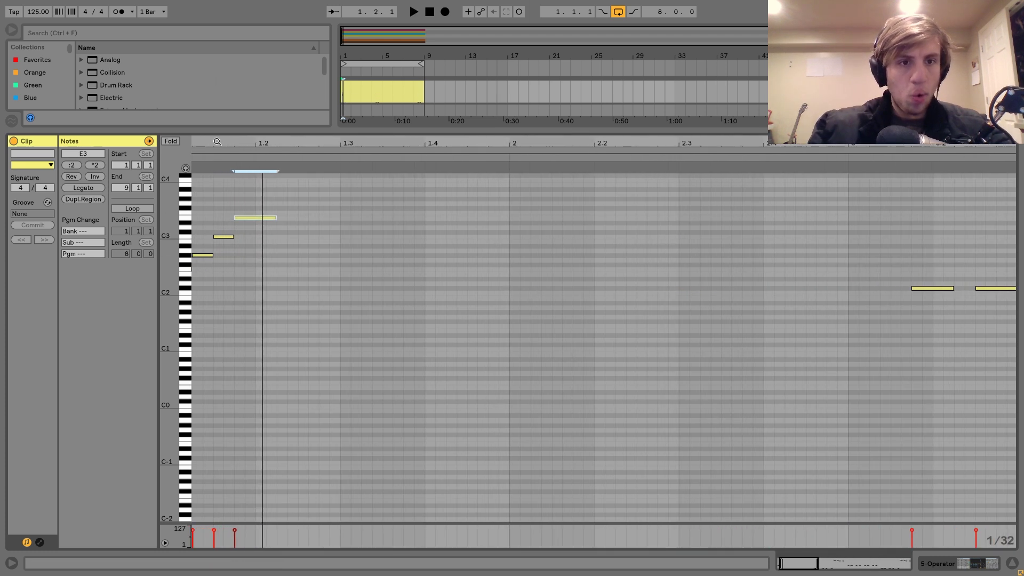
{"action": "key", "text": "Up"}
{"action": "key", "text": "shift+Left"}
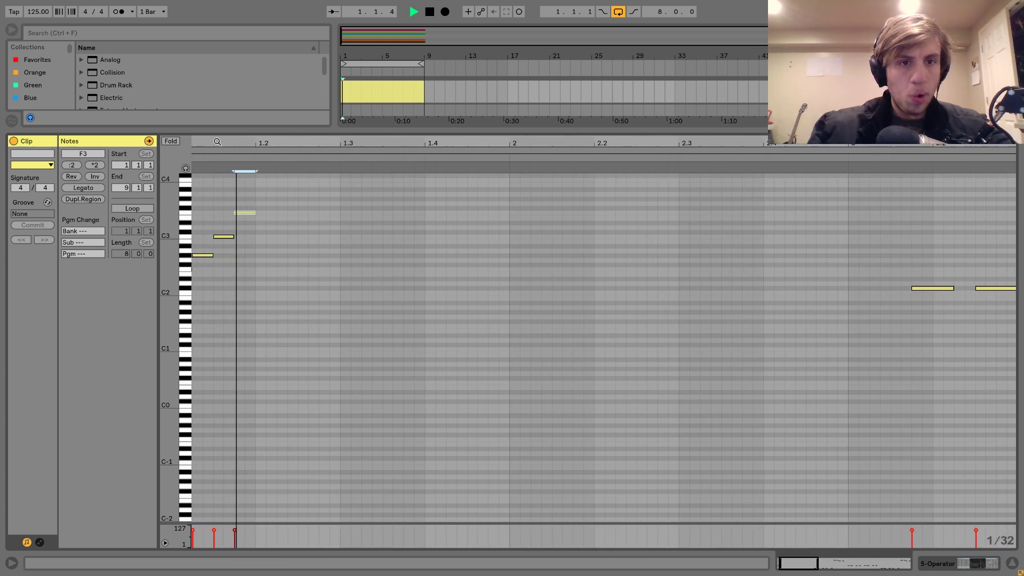
{"action": "key", "text": "space"}
- Extend the rising arpeggio with duplicated sixteenth notes on G#3 and C4, and listen to it
{"action": "key", "text": "ctrl+d"}
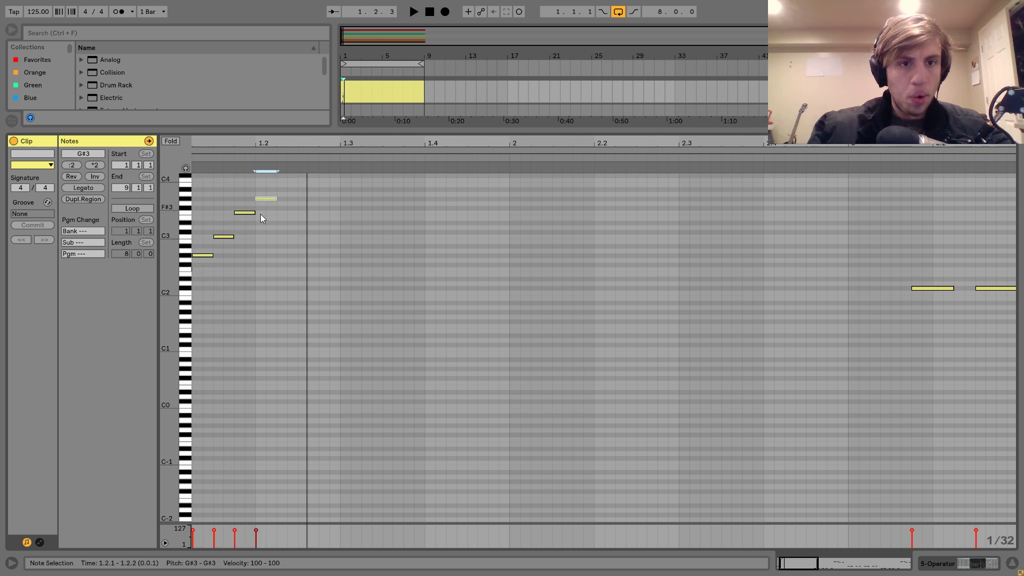
{"action": "scroll", "coordinate": [270, 245], "scroll_direction": "up", "scroll_amount": 3}
{"action": "key", "text": "ctrl+d"}
{"action": "key", "text": "Up"}
{"action": "key", "text": "Up"}
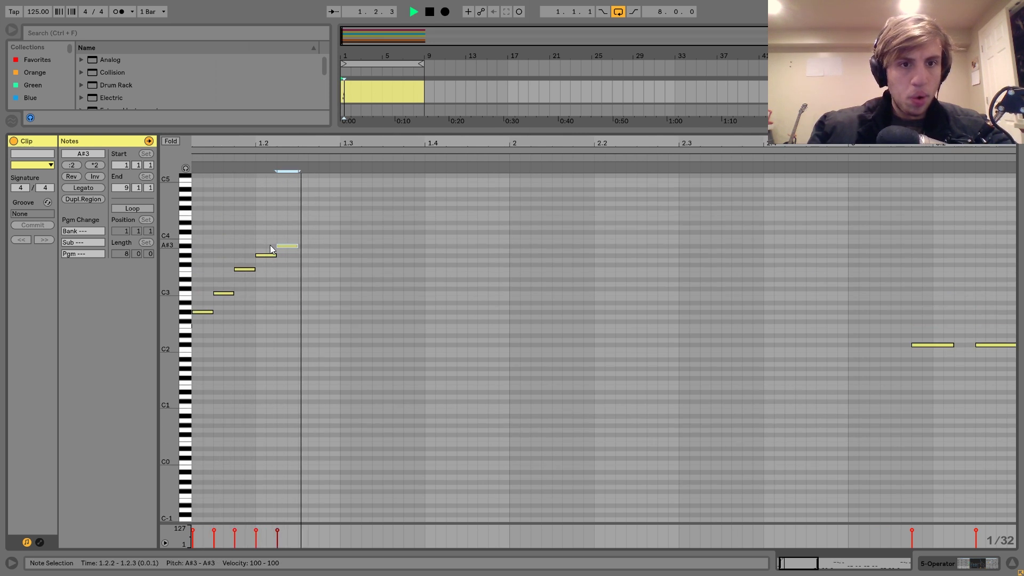
{"action": "key", "text": "Up"}
{"action": "key", "text": "Up"}
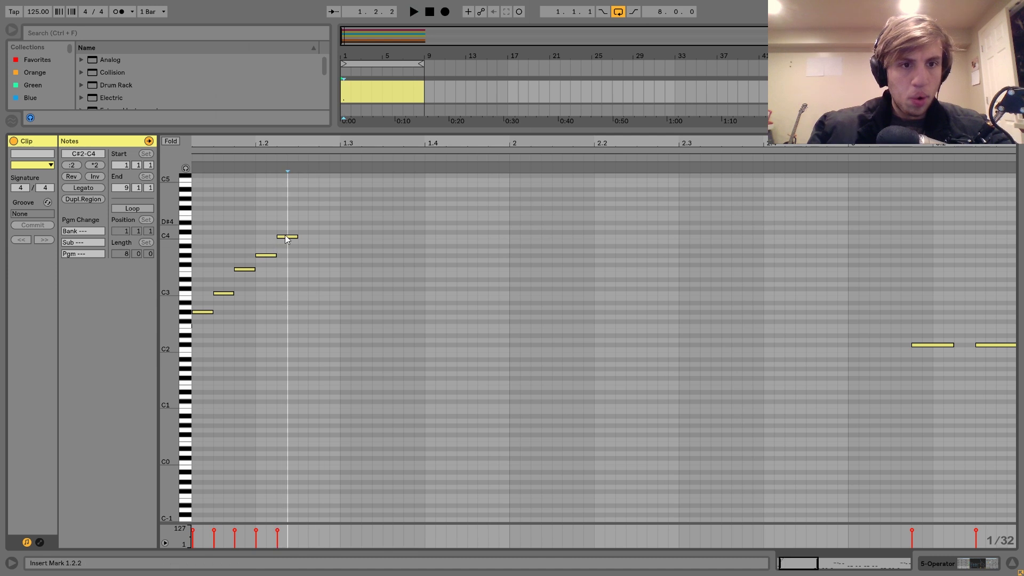
{"action": "key", "text": "space"}
- Duplicate the six-note arpeggio F2 to C4 back to back until it runs to 3.2.1
{"action": "left_click_drag", "start_coordinate": [290, 223], "coordinate": [311, 215]}
{"action": "key", "text": "space"}
{"action": "key", "text": "ctrl+d"}
{"action": "key", "text": "ctrl+d"}
{"action": "left_click_drag", "start_coordinate": [414, 140], "coordinate": [412, 101]}
{"action": "key", "text": "ctrl+d"}
{"action": "key", "text": "ctrl+d"}
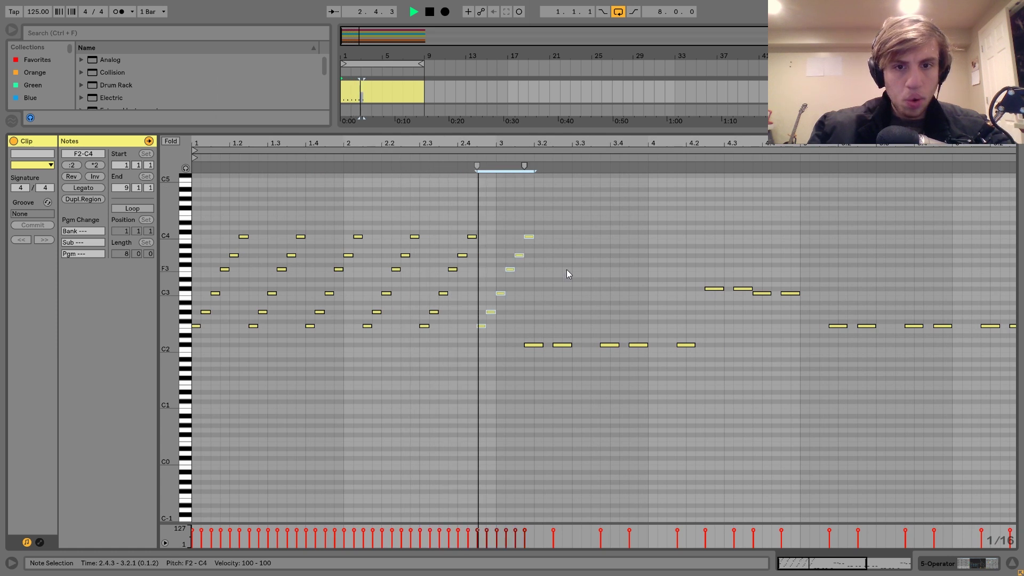
{"action": "key", "text": "ctrl+d"}
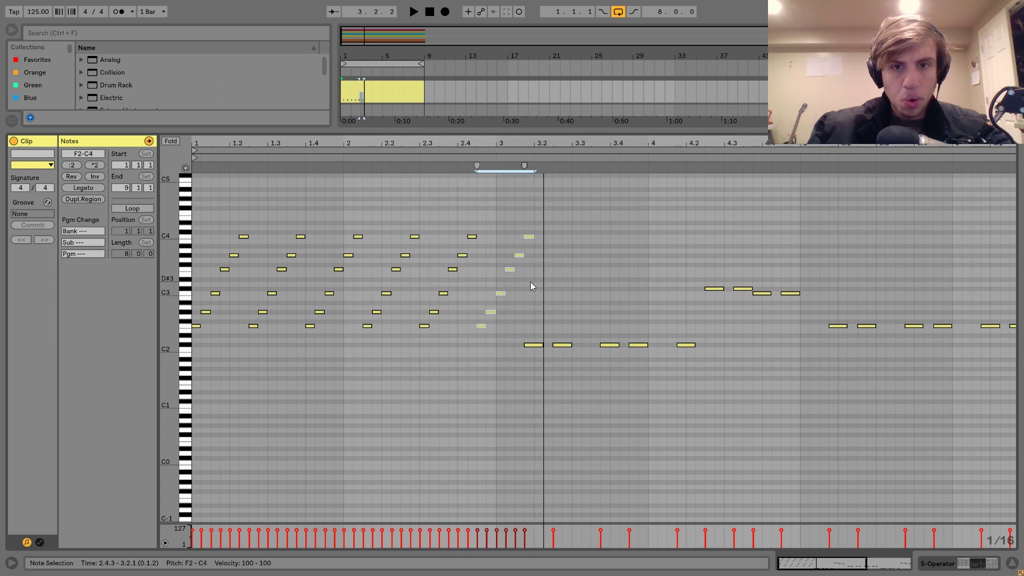
- Delete all the leftover bass notes after the arpeggio repetitions, through the end of the clip
{"action": "left_click_drag", "start_coordinate": [537, 211], "coordinate": [1015, 515]}
{"action": "scroll", "coordinate": [918, 545], "scroll_direction": "right", "scroll_amount": 5}
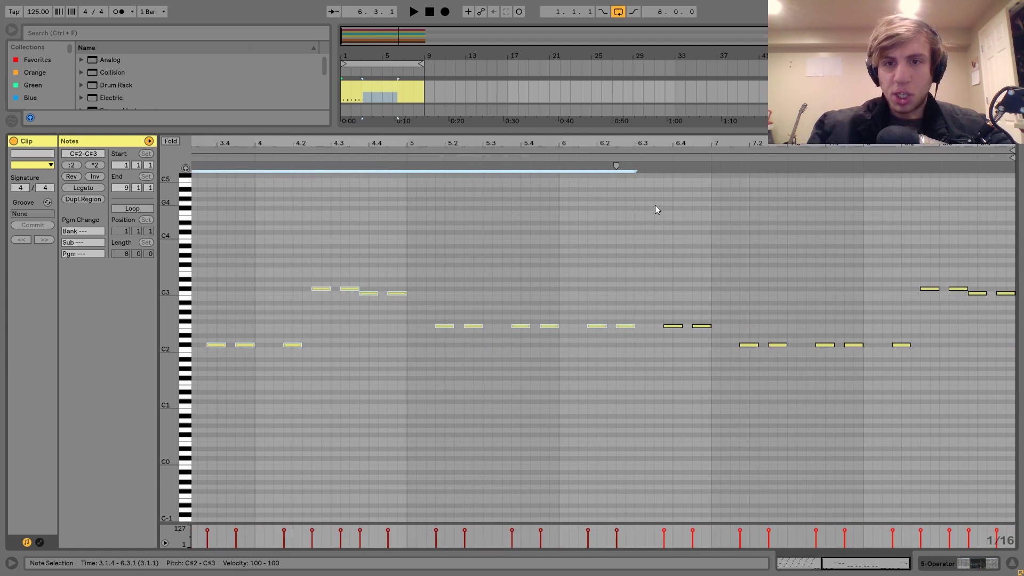
{"action": "left_click_drag", "start_coordinate": [660, 206], "coordinate": [1015, 515]}
{"action": "key", "text": "Delete"}
{"action": "scroll", "coordinate": [562, 428], "scroll_direction": "left", "scroll_amount": 5}
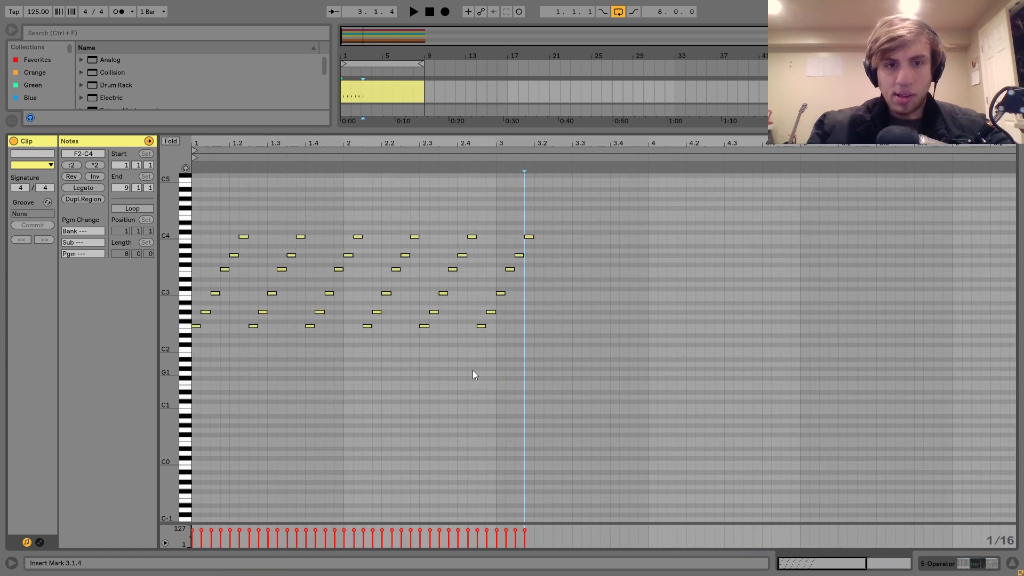
- Duplicate the whole arpeggio passage to fill the eight-bar clip, play it and return to the Operator track's devices
{"action": "key", "text": "ctrl+a"}
{"action": "key", "text": "ctrl+d"}
{"action": "key", "text": "space"}
{"action": "key", "text": "ctrl+d"}
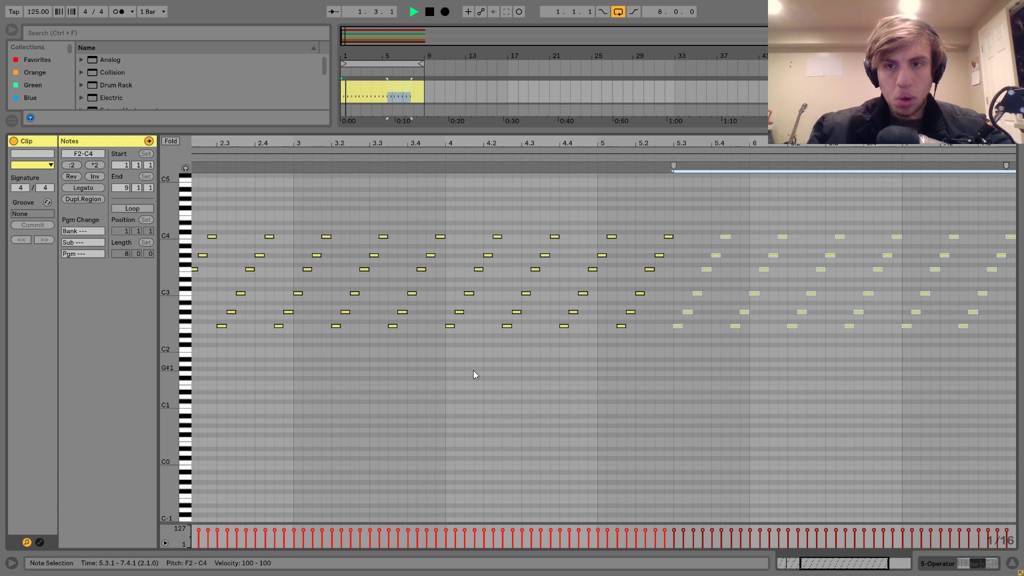
{"action": "key", "text": "ctrl+d"}
{"action": "double_click", "coordinate": [839, 86]}
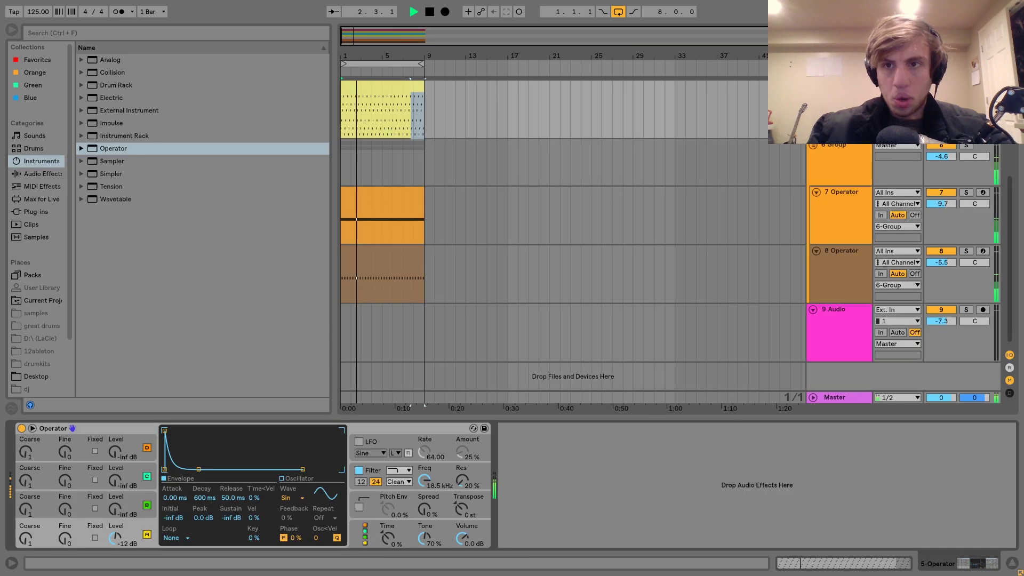
- Copy the sidechained Compressor from the Analog track onto the arpeggio's Operator track, then solo that track and stop playback
{"action": "scroll", "coordinate": [790, 171], "scroll_direction": "up", "scroll_amount": 5}
{"action": "left_click", "coordinate": [832, 184]}
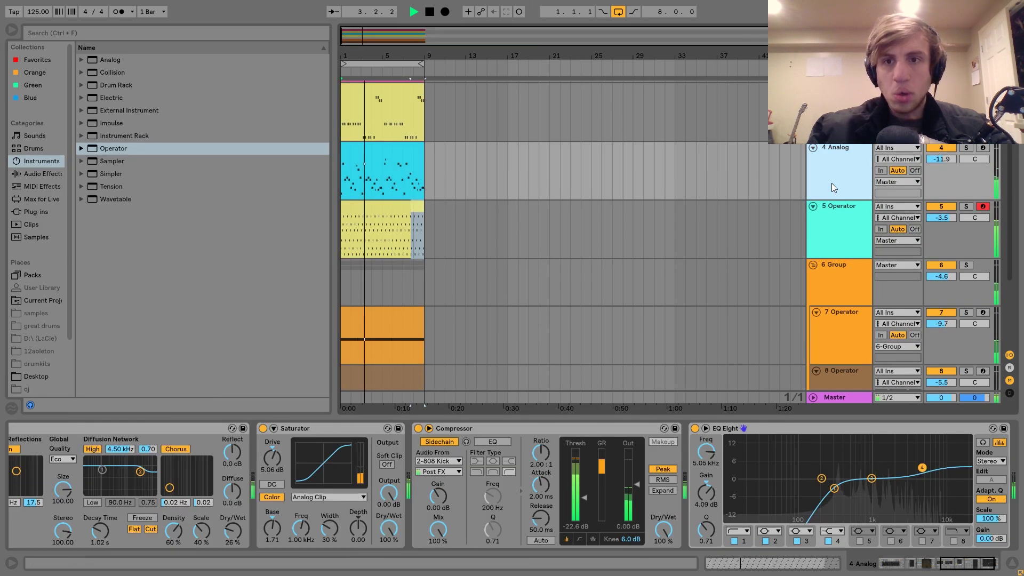
{"action": "left_click", "coordinate": [586, 427]}
{"action": "left_click", "coordinate": [964, 208]}
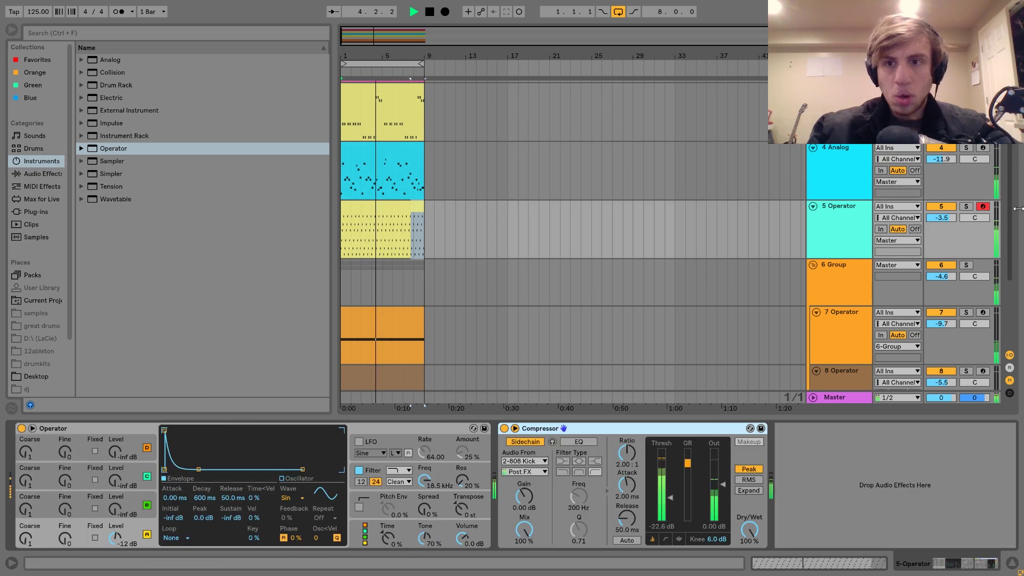
{"action": "left_click", "coordinate": [966, 207]}
{"action": "key", "text": "space"}
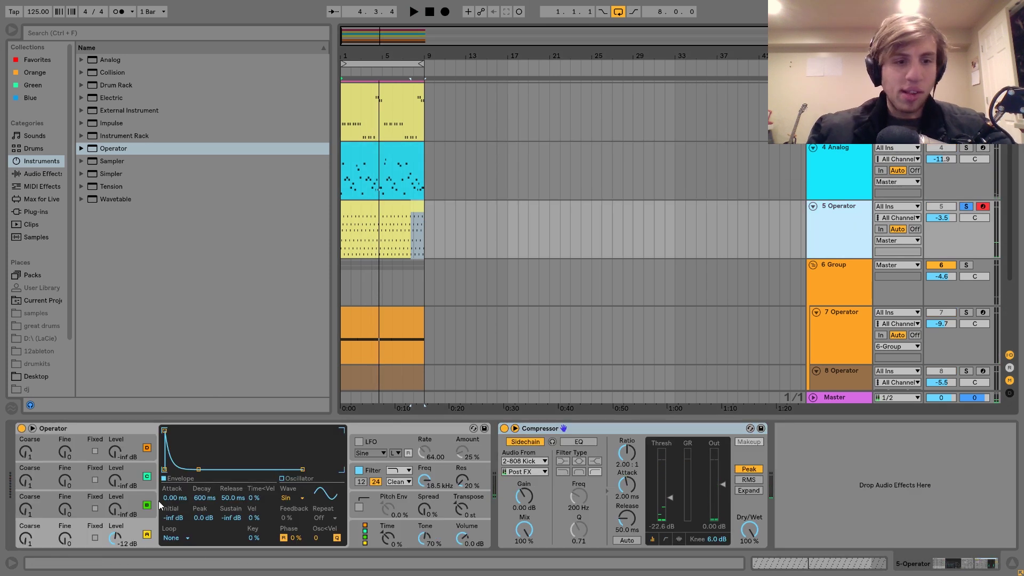
- Set oscillator A's decay to 225 ms, and raise oscillator B to -12 dB with a sustain of -16 dB during playback
{"action": "left_click", "coordinate": [207, 498]}
{"action": "key", "text": "space"}
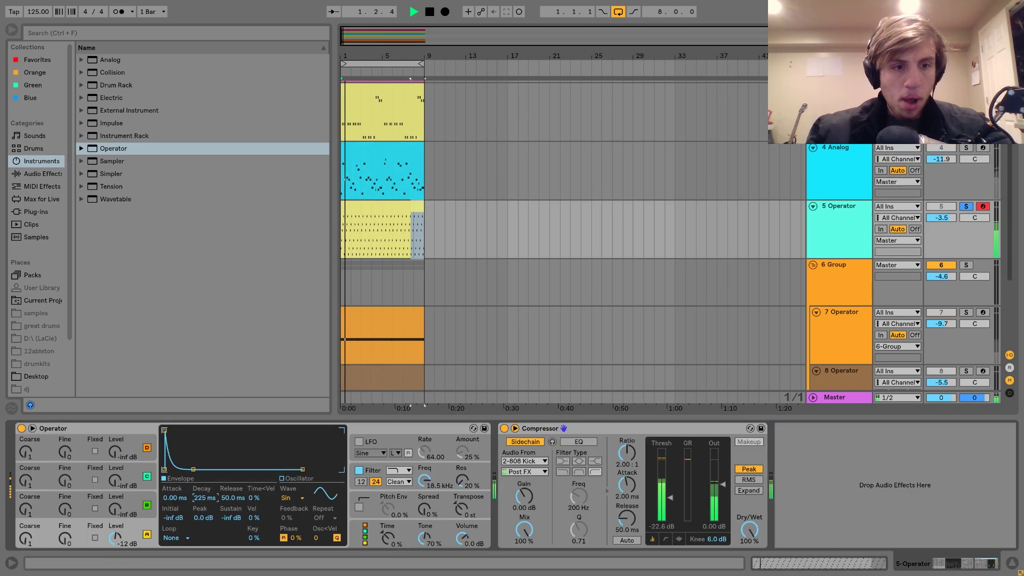
{"action": "mouse_move", "coordinate": [116, 509]}
{"action": "left_mouse_down"}
{"action": "mouse_move", "coordinate": [115, 470]}
{"action": "mouse_move", "coordinate": [115, 497]}
{"action": "left_mouse_up"}
{"action": "mouse_move", "coordinate": [227, 515]}
{"action": "left_mouse_down"}
{"action": "mouse_move", "coordinate": [227, 525]}
{"action": "mouse_move", "coordinate": [227, 505]}
{"action": "left_mouse_up"}
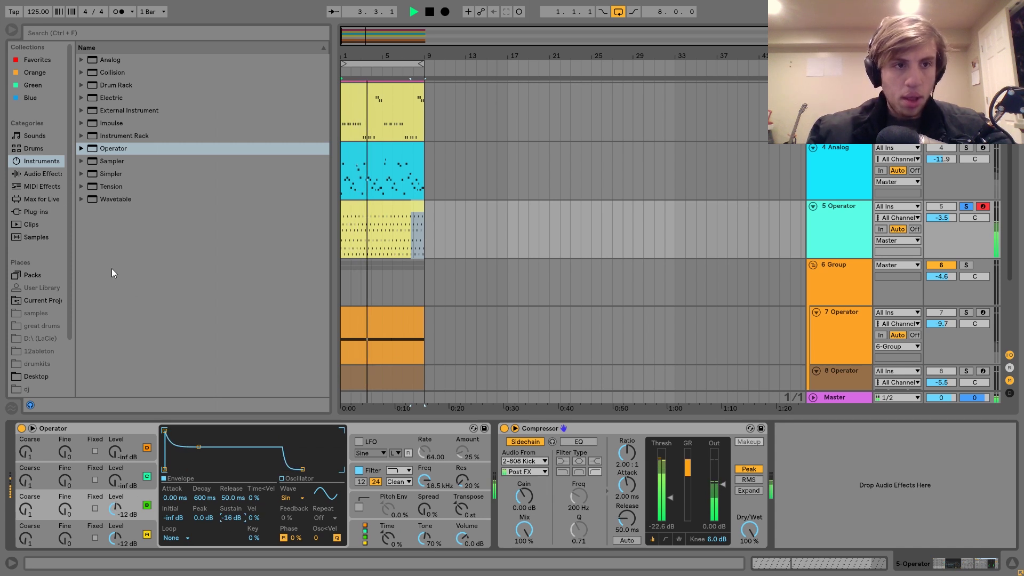
- Insert Echo between Operator and Compressor, and set oscillator B's attack to 0.99 ms
{"action": "left_click", "coordinate": [36, 174]}
{"action": "left_click_drag", "start_coordinate": [108, 200], "coordinate": [503, 479]}
{"action": "left_click_drag", "start_coordinate": [176, 499], "coordinate": [174, 497]}
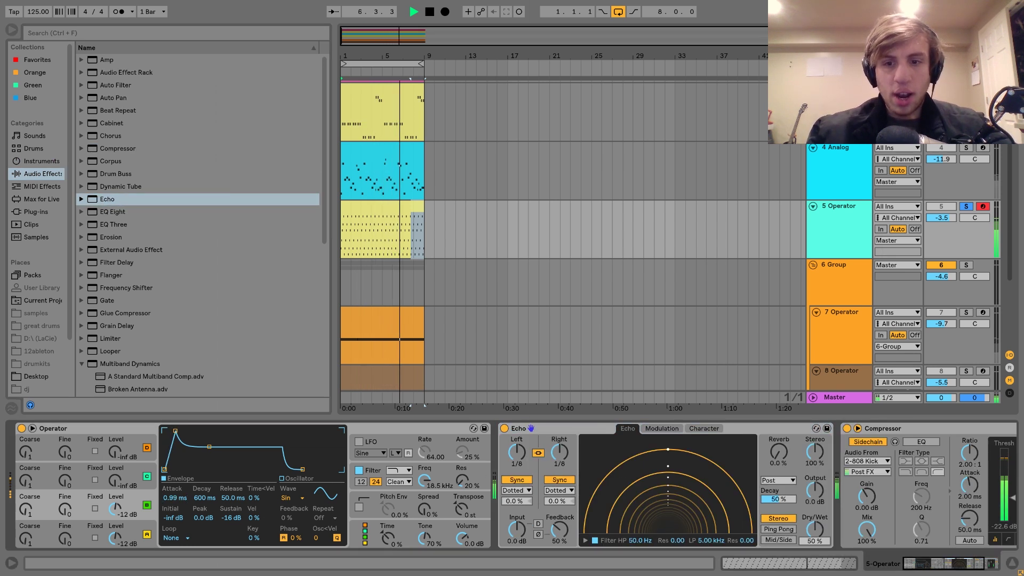
- Switch Echo's delays to unsynced time at 88.2 ms on both sides, and set its dry/wet to 21%
{"action": "left_click_drag", "start_coordinate": [815, 529], "coordinate": [815, 544]}
{"action": "key", "text": "space"}
{"action": "left_click", "coordinate": [560, 481]}
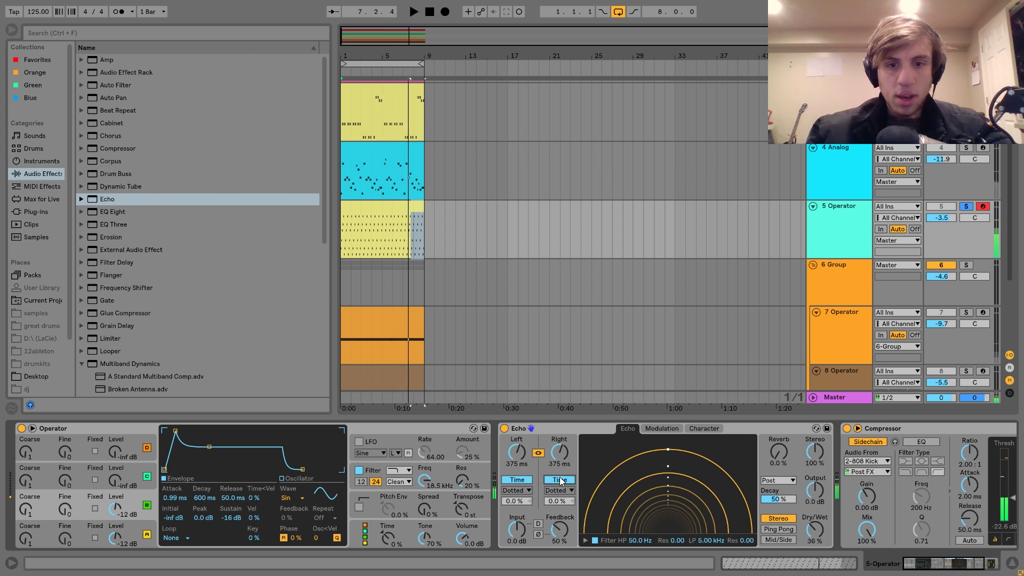
{"action": "left_click_drag", "start_coordinate": [558, 450], "coordinate": [559, 455]}
{"action": "key", "text": "space"}
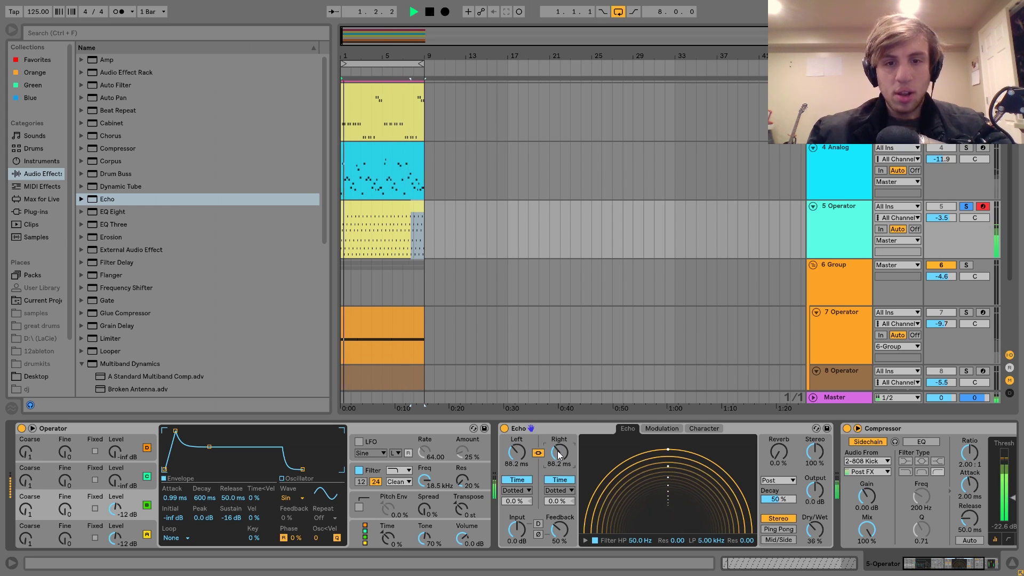
{"action": "left_click_drag", "start_coordinate": [815, 529], "coordinate": [814, 538]}
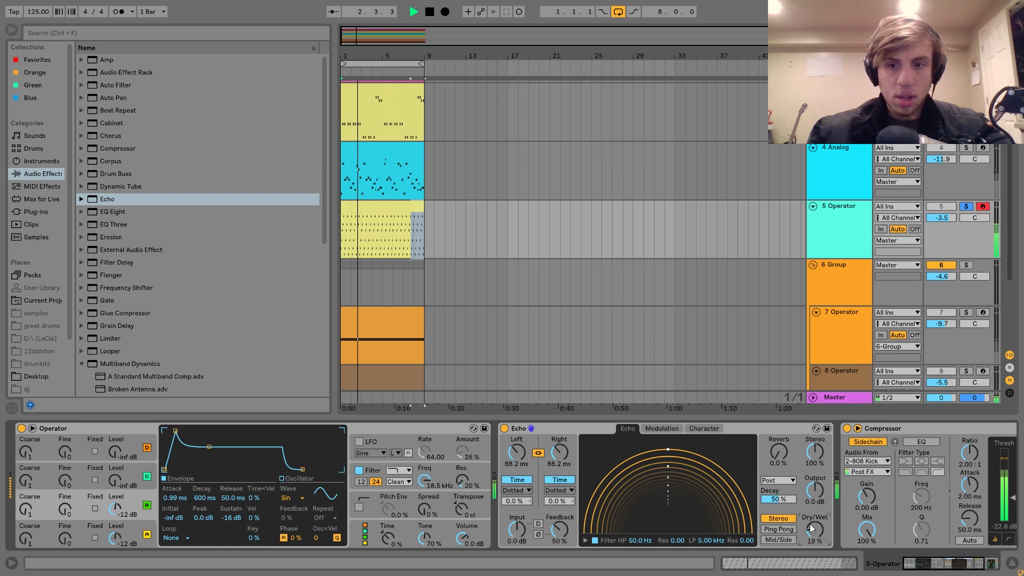
- Unsolo the arpeggio's Operator track and lower its volume to -4.9 dB
{"action": "left_click", "coordinate": [967, 207]}
{"action": "left_click_drag", "start_coordinate": [940, 218], "coordinate": [941, 221]}
{"action": "left_click", "coordinate": [834, 222]}
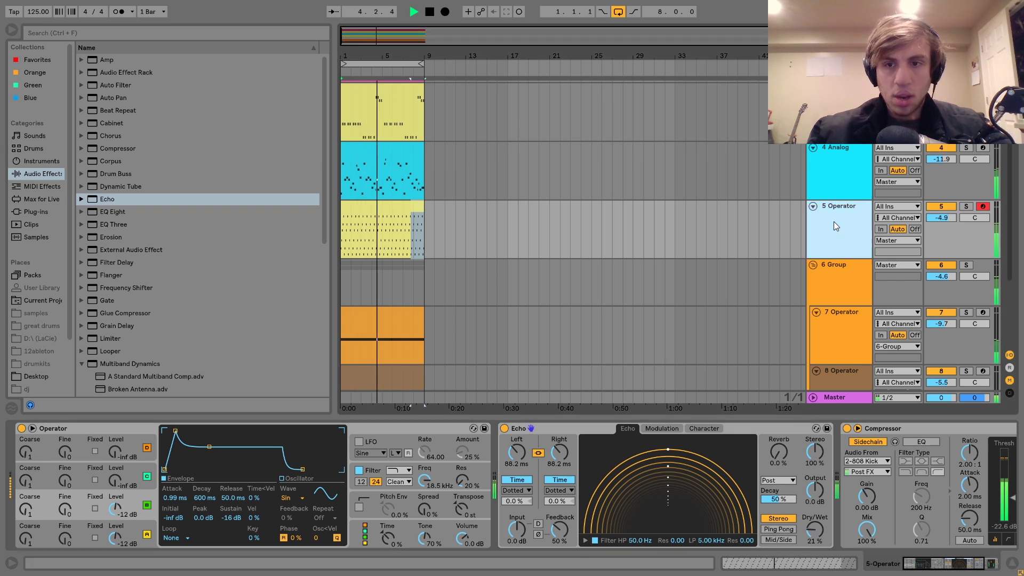
- Try transposing the arpeggio's Operator by +12 and by -12 semitones
{"action": "left_click", "coordinate": [863, 431]}
{"action": "scroll", "coordinate": [863, 431], "scroll_direction": "right", "scroll_amount": 3}
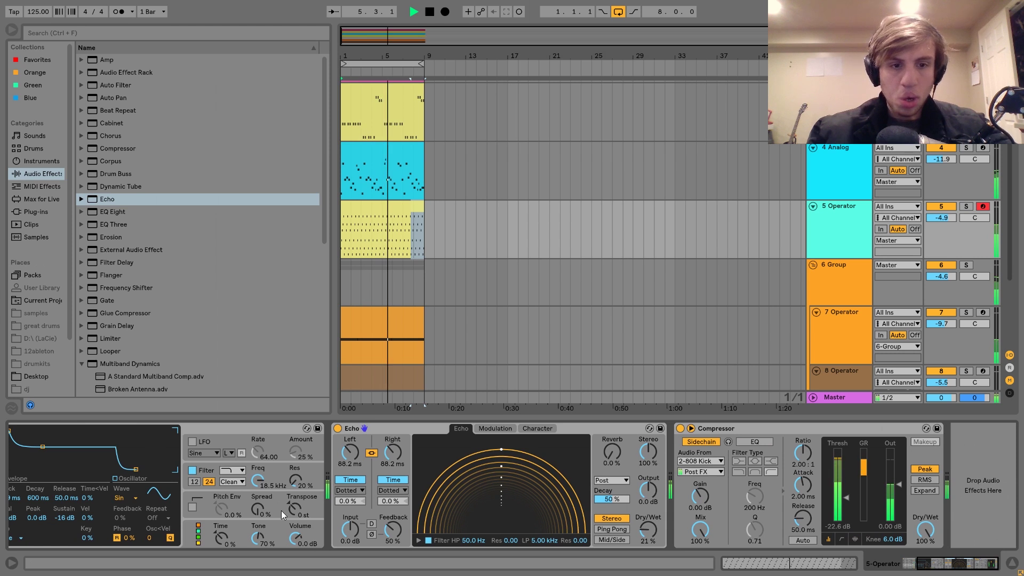
{"action": "mouse_move", "coordinate": [288, 510]}
{"action": "left_mouse_down"}
{"action": "mouse_move", "coordinate": [288, 499]}
{"action": "mouse_move", "coordinate": [287, 523]}
{"action": "left_mouse_up"}
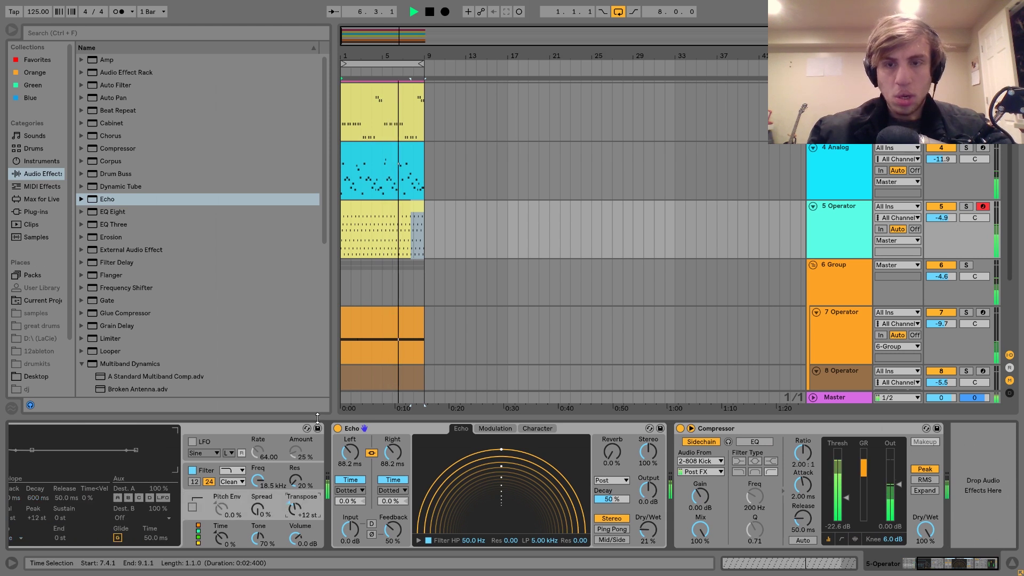
{"action": "type", "text": "-12"}
{"action": "key", "text": "Return"}
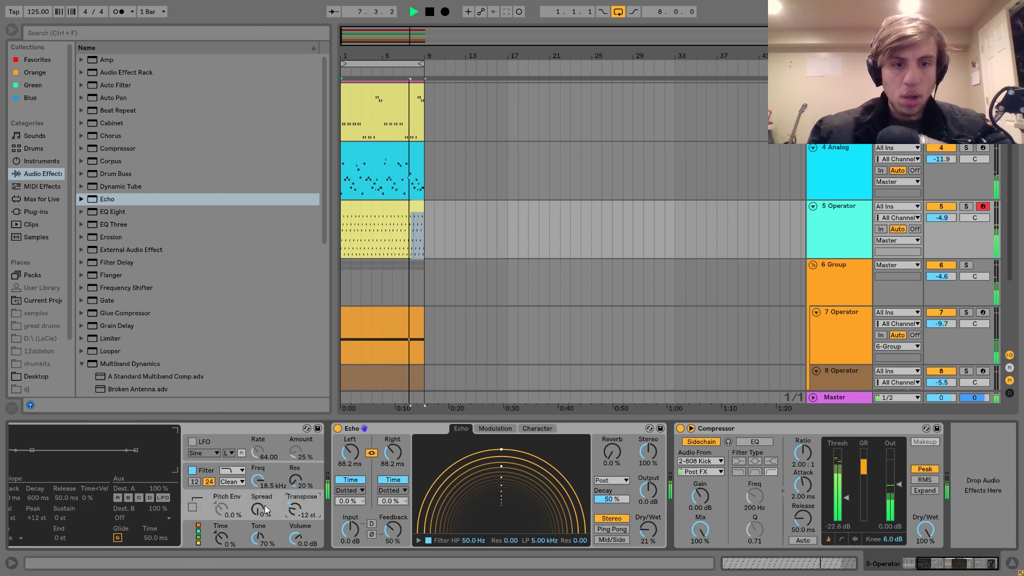
- Add an EQ Eight after the Operator track's Compressor and make band 1 a low cut at 288 Hz
{"action": "double_click", "coordinate": [120, 212]}
{"action": "left_click", "coordinate": [739, 532]}
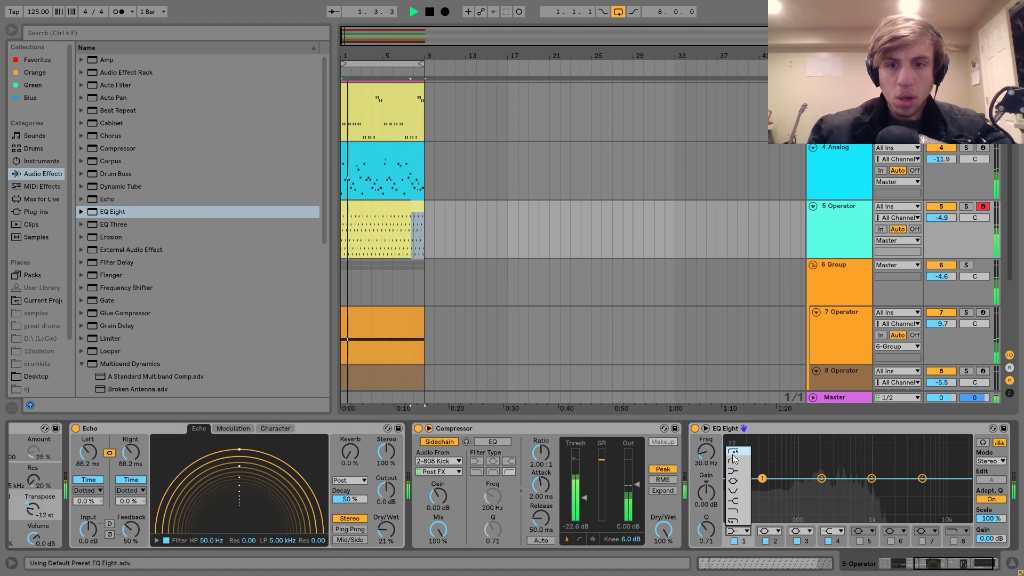
{"action": "left_click", "coordinate": [731, 461]}
{"action": "left_click_drag", "start_coordinate": [706, 452], "coordinate": [706, 421]}
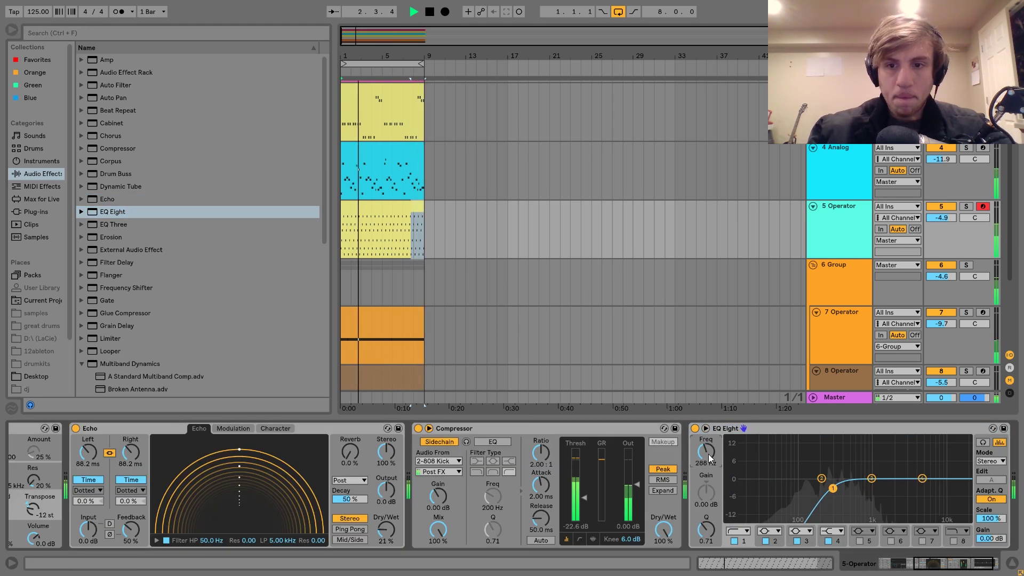
- Reset Operator's transpose to 0 st and lower the arpeggio track's volume to -6.8 dB
{"action": "scroll", "coordinate": [627, 463], "scroll_direction": "up", "scroll_amount": 5}
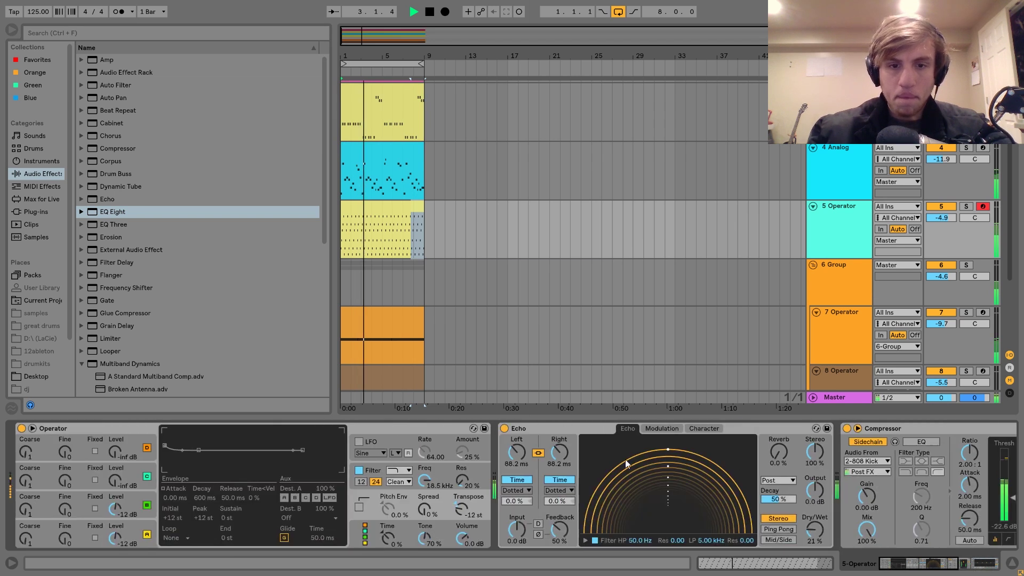
{"action": "double_click", "coordinate": [458, 510]}
{"action": "left_click_drag", "start_coordinate": [931, 224], "coordinate": [931, 235]}
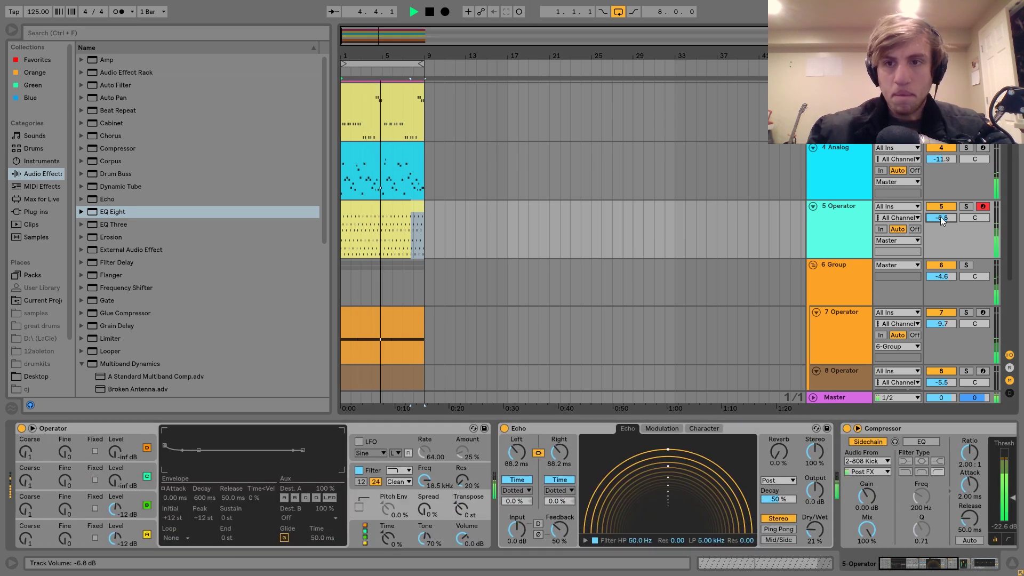
- Add the +12 Pitch MIDI effect preset in front of the Analog instrument on the lead track
{"action": "left_click", "coordinate": [848, 178]}
{"action": "scroll", "coordinate": [512, 486], "scroll_direction": "up", "scroll_amount": 10}
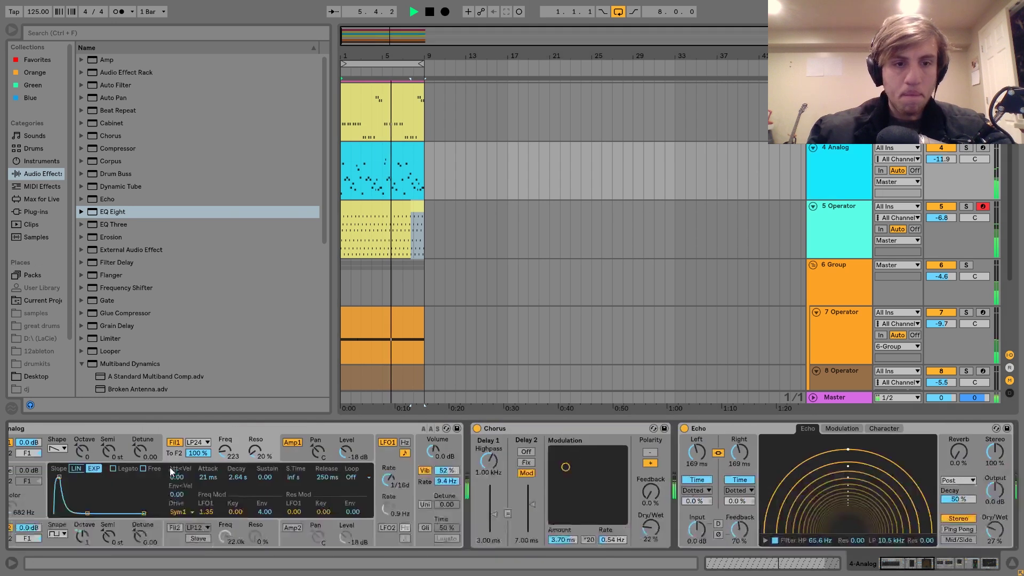
{"action": "left_click", "coordinate": [25, 186]}
{"action": "left_click", "coordinate": [81, 111]}
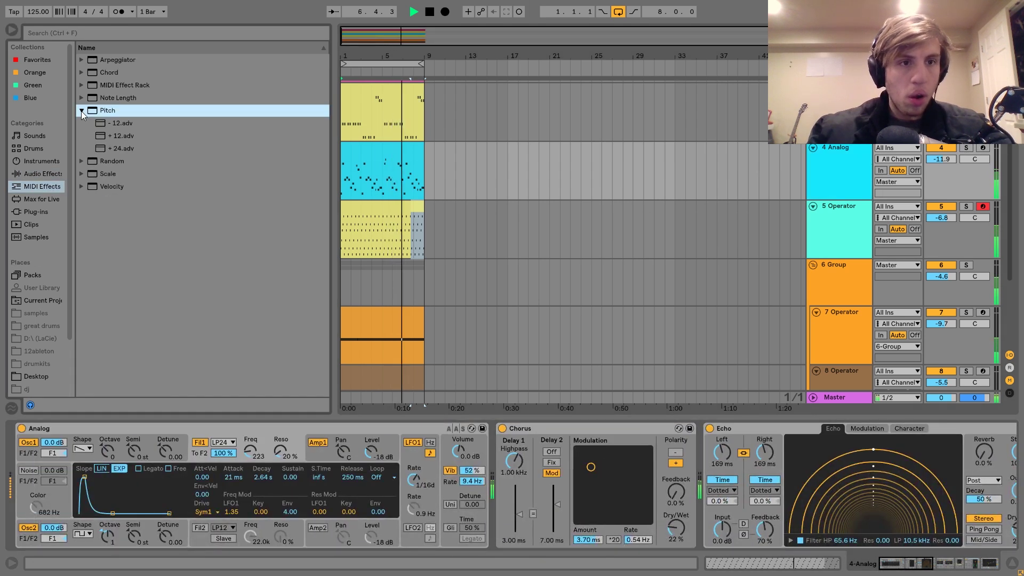
{"action": "left_click", "coordinate": [109, 126]}
{"action": "left_click", "coordinate": [113, 137]}
{"action": "double_click", "coordinate": [113, 137]}
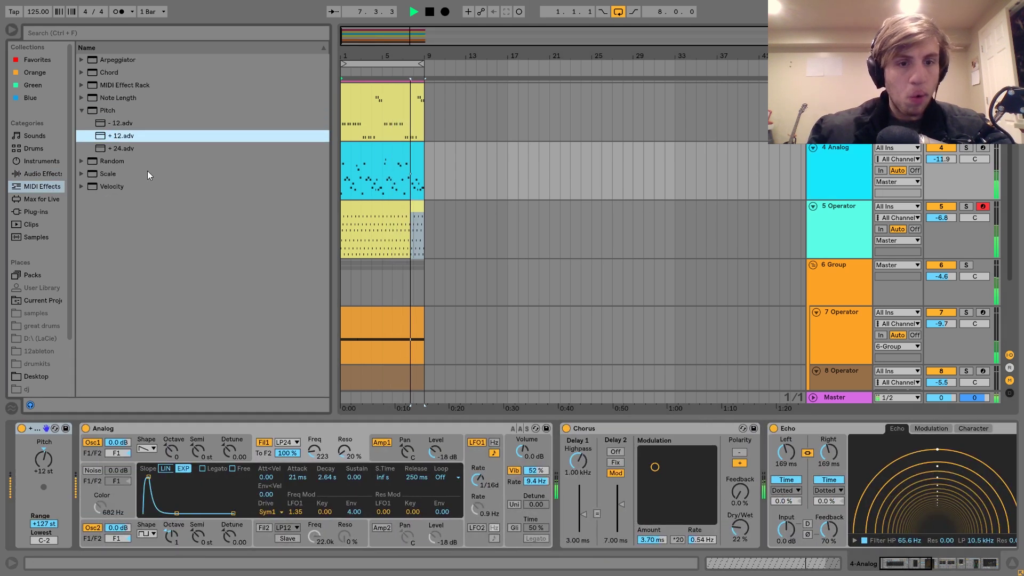
- Solo the arpeggio's Operator track, restart playback and change oscillator A's wave to Saw D
{"action": "left_click", "coordinate": [839, 222]}
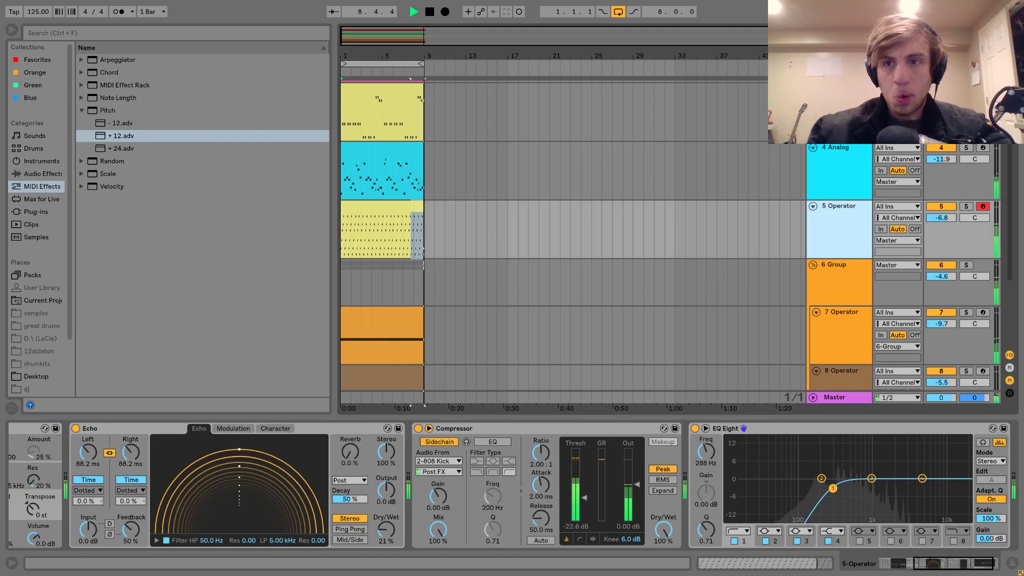
{"action": "left_click", "coordinate": [851, 212]}
{"action": "key", "text": "space"}
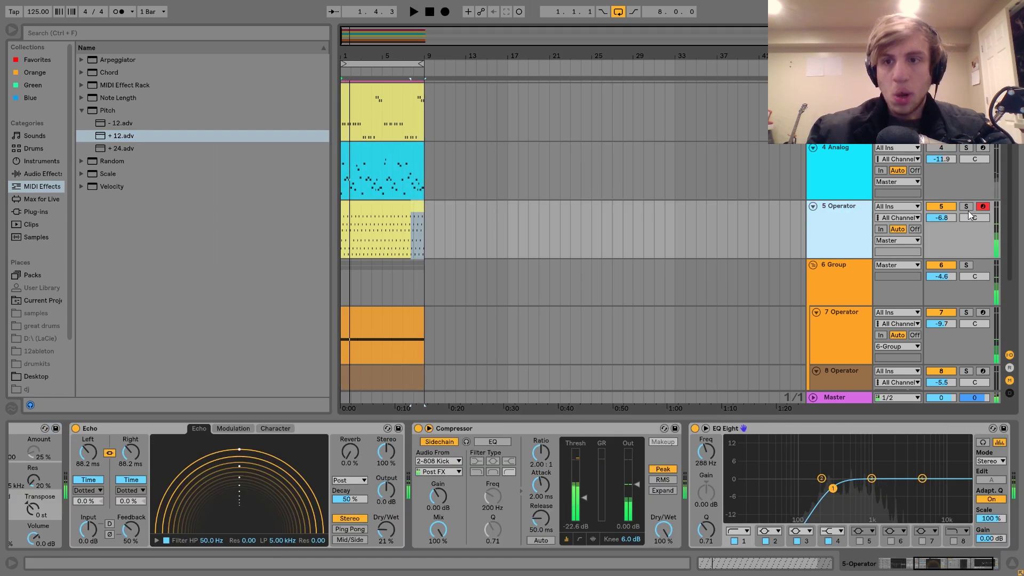
{"action": "left_click", "coordinate": [967, 207]}
{"action": "scroll", "coordinate": [653, 444], "scroll_direction": "left", "scroll_amount": 5}
{"action": "scroll", "coordinate": [652, 442], "scroll_direction": "up", "scroll_amount": 3}
{"action": "key", "text": "space"}
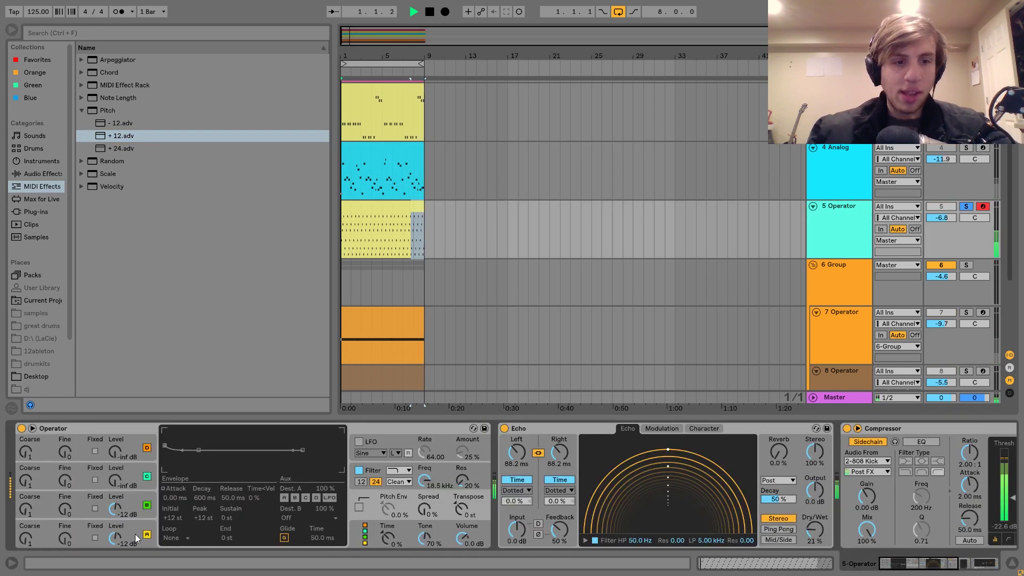
{"action": "left_click", "coordinate": [136, 524]}
{"action": "left_click", "coordinate": [288, 497]}
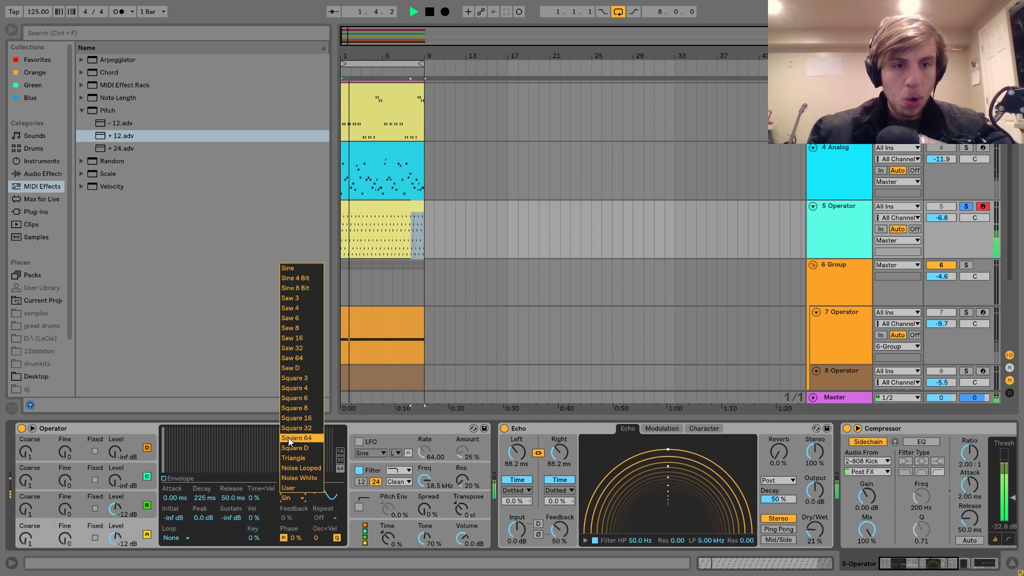
{"action": "left_click", "coordinate": [287, 368]}
- Set Operator's filter frequency to 269 Hz, with a filter envelope amount of 72% and a decay of 3.52 s
{"action": "left_click_drag", "start_coordinate": [430, 484], "coordinate": [430, 528]}
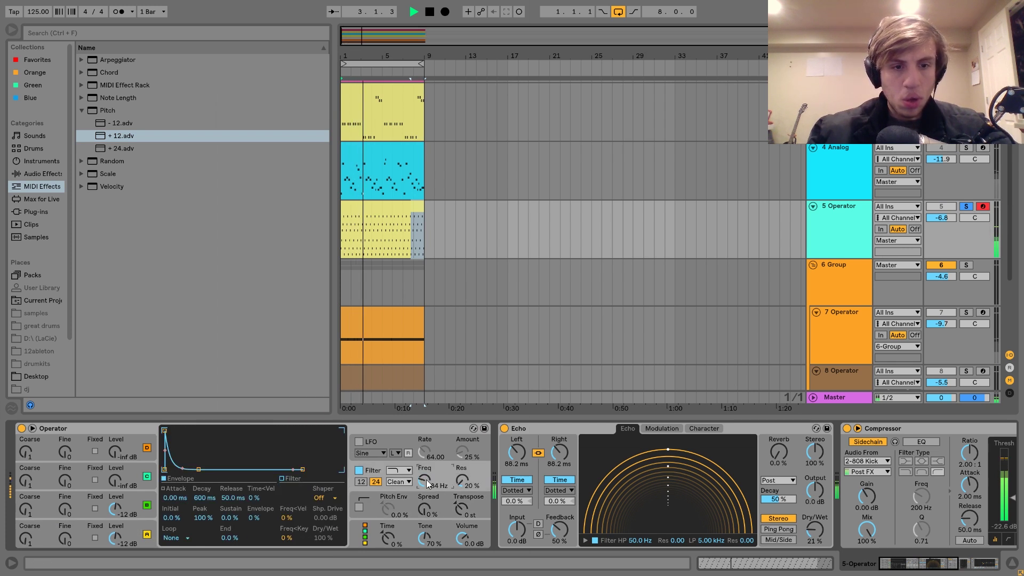
{"action": "left_click_drag", "start_coordinate": [257, 521], "coordinate": [257, 481]}
{"action": "left_click_drag", "start_coordinate": [196, 499], "coordinate": [204, 448]}
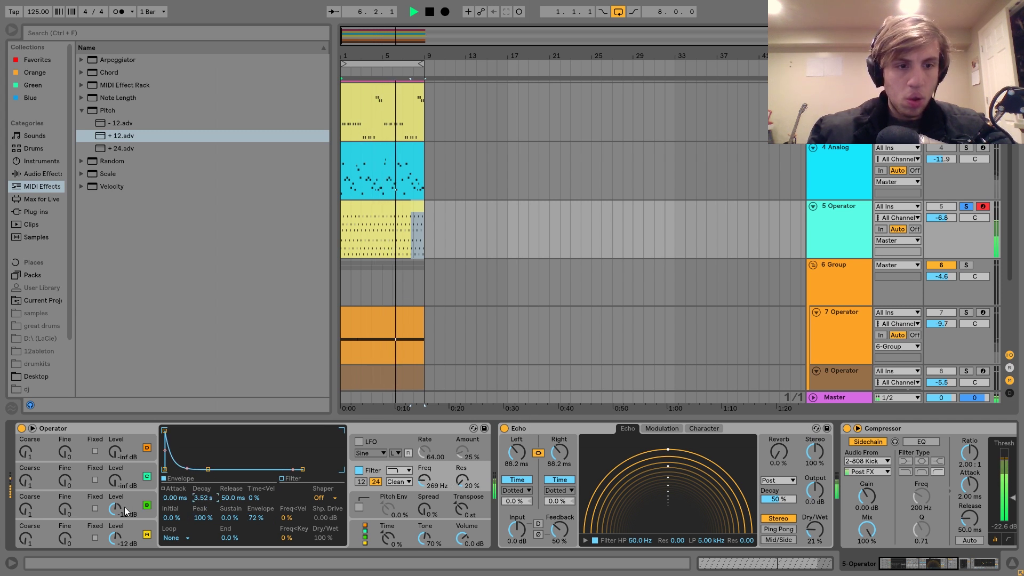
- Lower oscillator B's level to -24 dB and unsolo the Operator track to hear the full mix
{"action": "left_click_drag", "start_coordinate": [115, 509], "coordinate": [115, 523]}
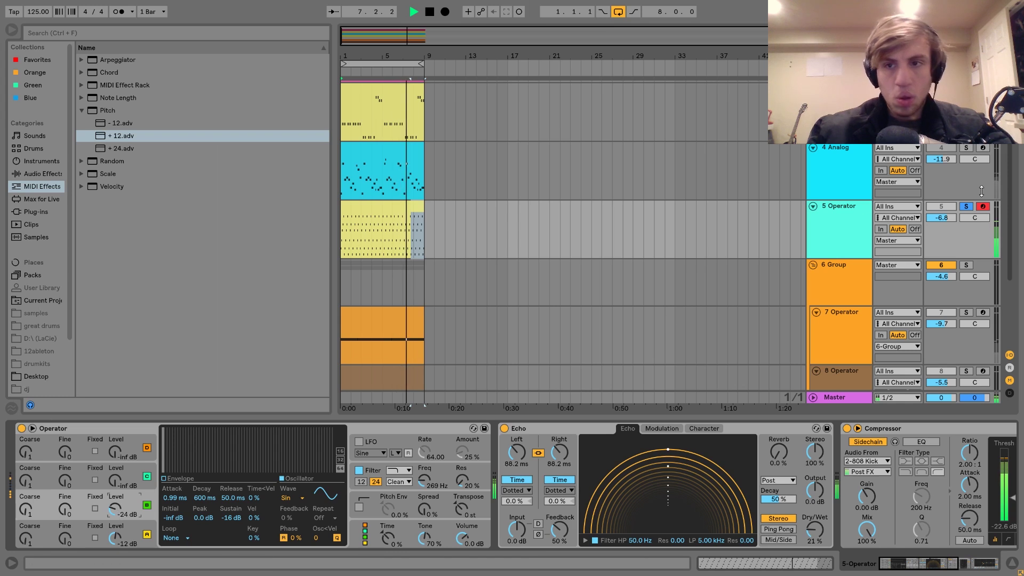
{"action": "left_click", "coordinate": [966, 207]}
{"action": "left_click", "coordinate": [942, 148]}
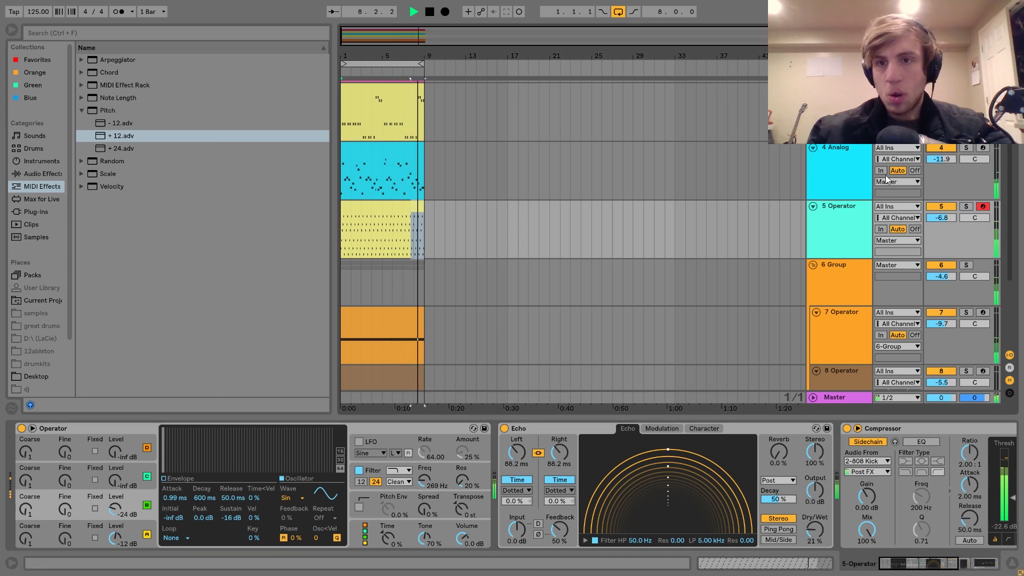
- Set the Analog track's volume to -10.3 dB and the arpeggio's Operator track to -8.1 dB, then stop playback
{"action": "left_click", "coordinate": [838, 177]}
{"action": "left_click_drag", "start_coordinate": [941, 159], "coordinate": [942, 155]}
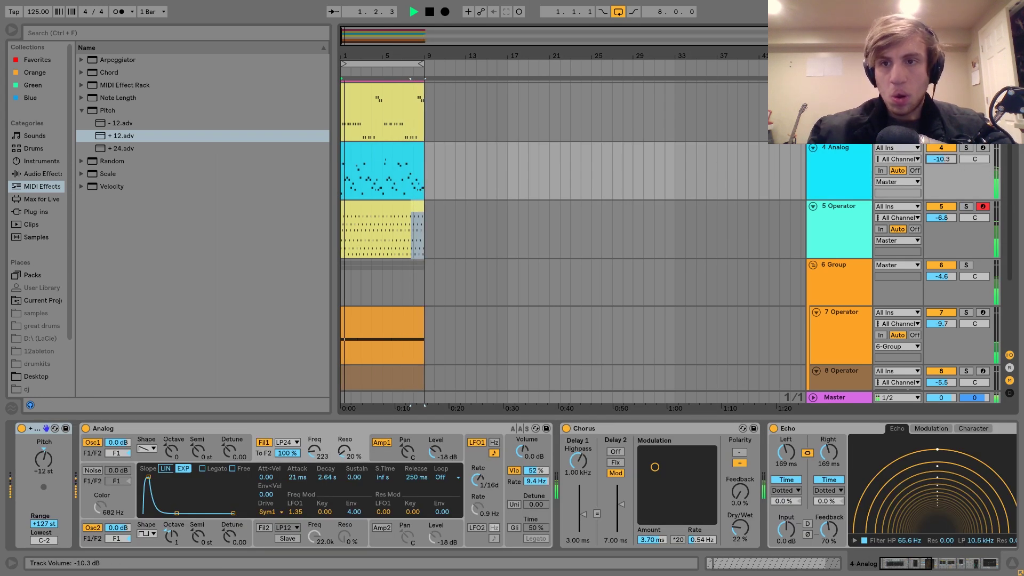
{"action": "left_click_drag", "start_coordinate": [942, 217], "coordinate": [942, 221]}
{"action": "left_click", "coordinate": [831, 213]}
{"action": "key", "text": "space"}
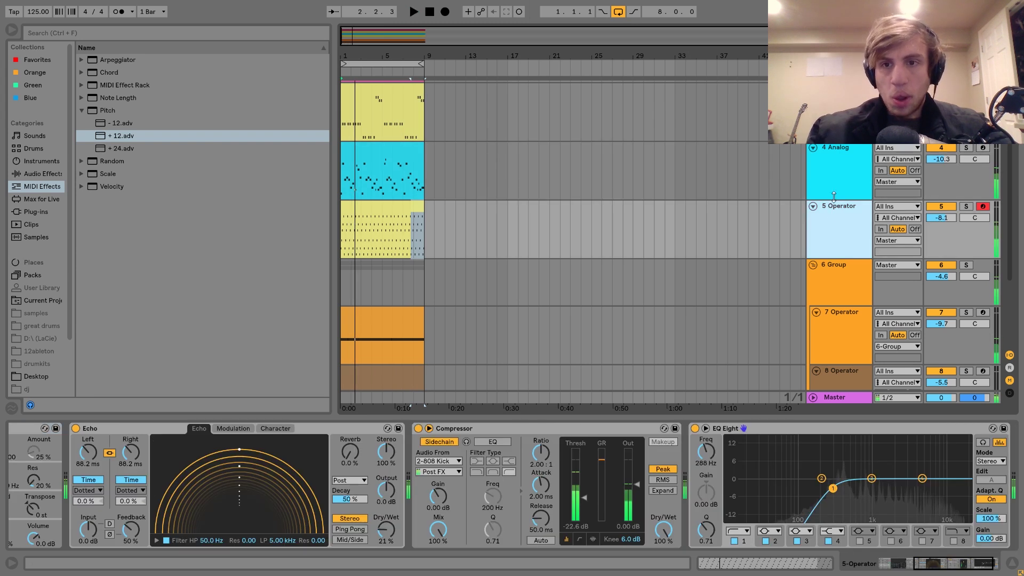
- Solo the Analog track, play it briefly and bring up the devices at the end of its effect chain
{"action": "left_click", "coordinate": [835, 177]}
{"action": "left_click", "coordinate": [966, 148]}
{"action": "key", "text": "shift+space"}
{"action": "key", "text": "space"}
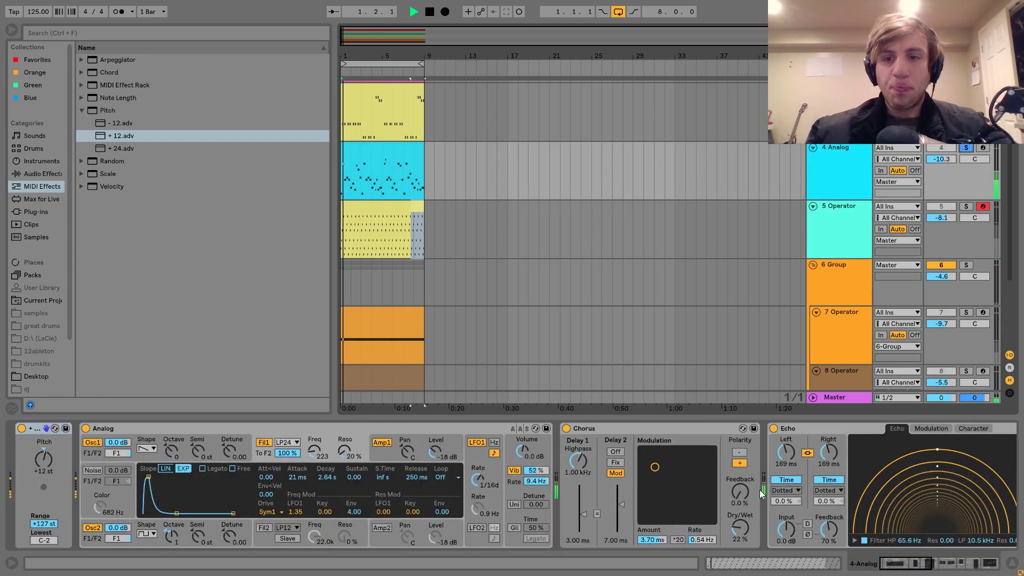
{"action": "scroll", "coordinate": [760, 490], "scroll_direction": "down", "scroll_amount": 5}
{"action": "scroll", "coordinate": [825, 430], "scroll_direction": "down", "scroll_amount": 2}
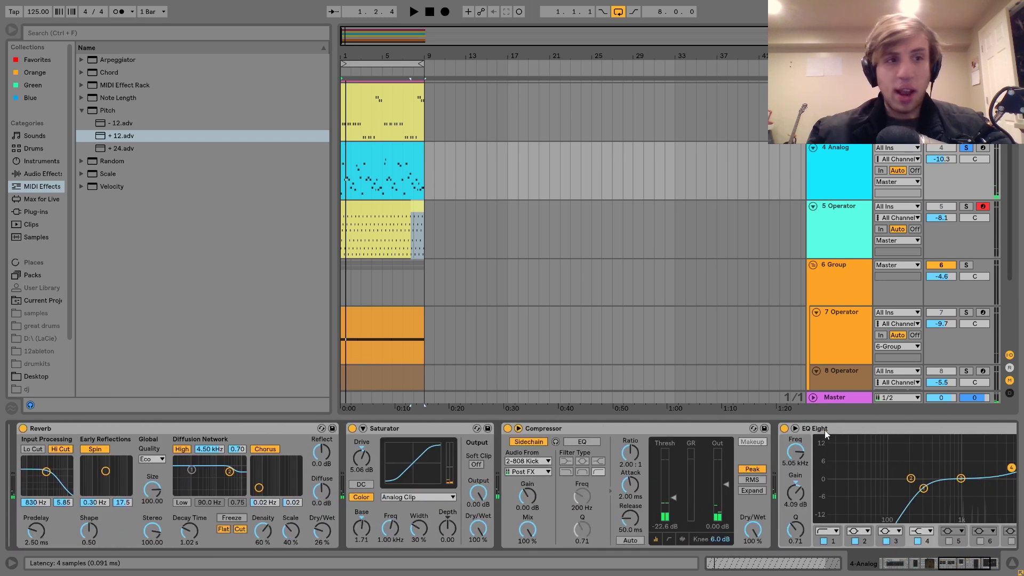
- Insert an empty Audio Effect Rack between the Analog track's Saturator and Compressor
{"action": "left_click", "coordinate": [32, 173]}
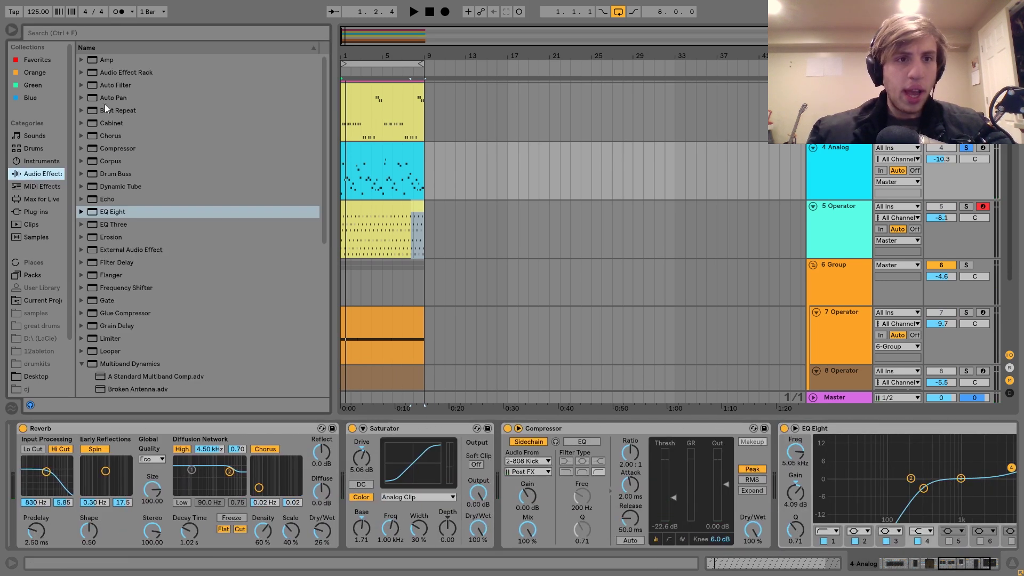
{"action": "left_click", "coordinate": [98, 71]}
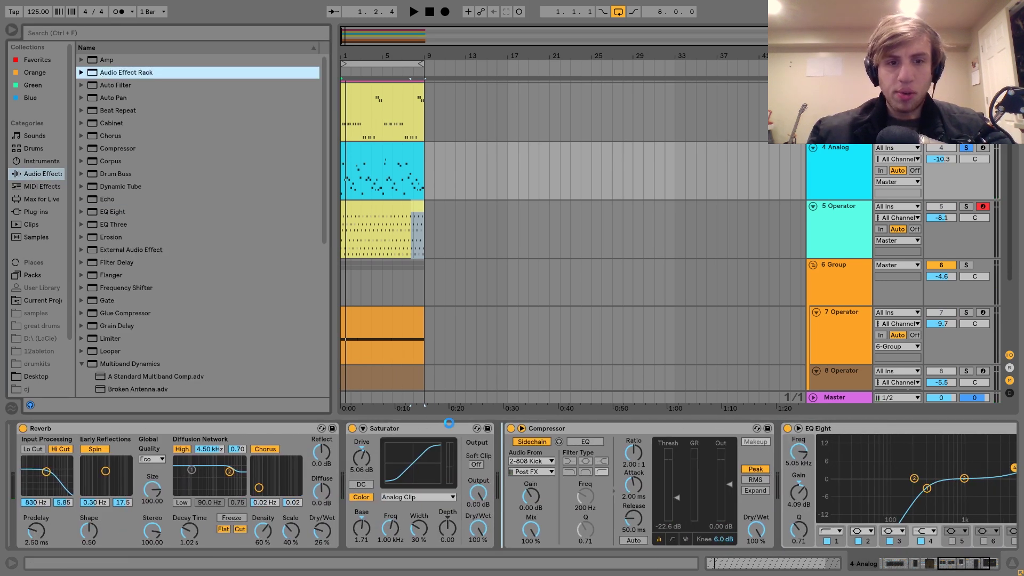
{"action": "left_click_drag", "start_coordinate": [742, 493], "coordinate": [749, 466]}
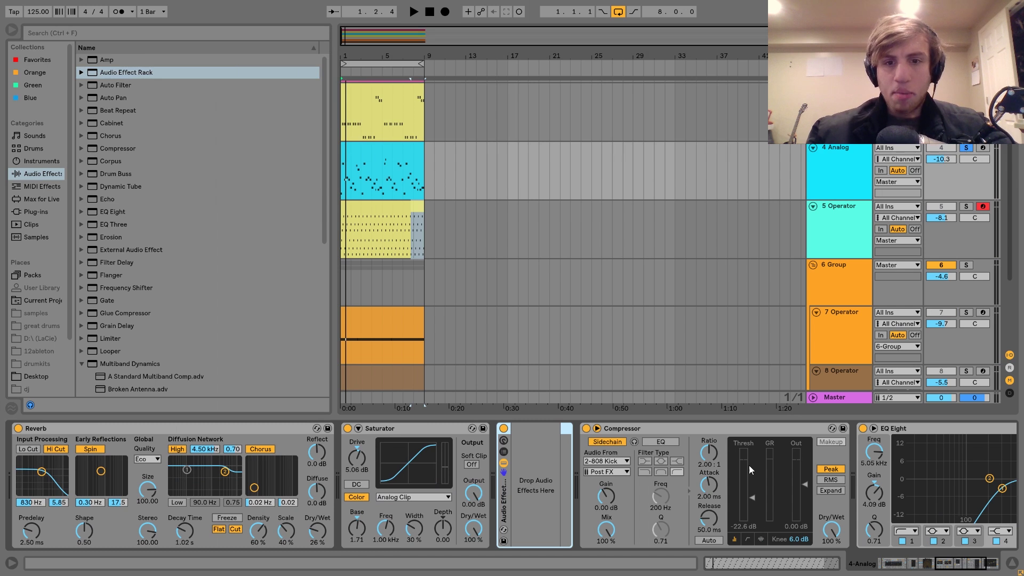
- Show the Audio Effect Rack's chain list and create two empty chains in it
{"action": "left_click", "coordinate": [503, 453]}
{"action": "right_click", "coordinate": [580, 473]}
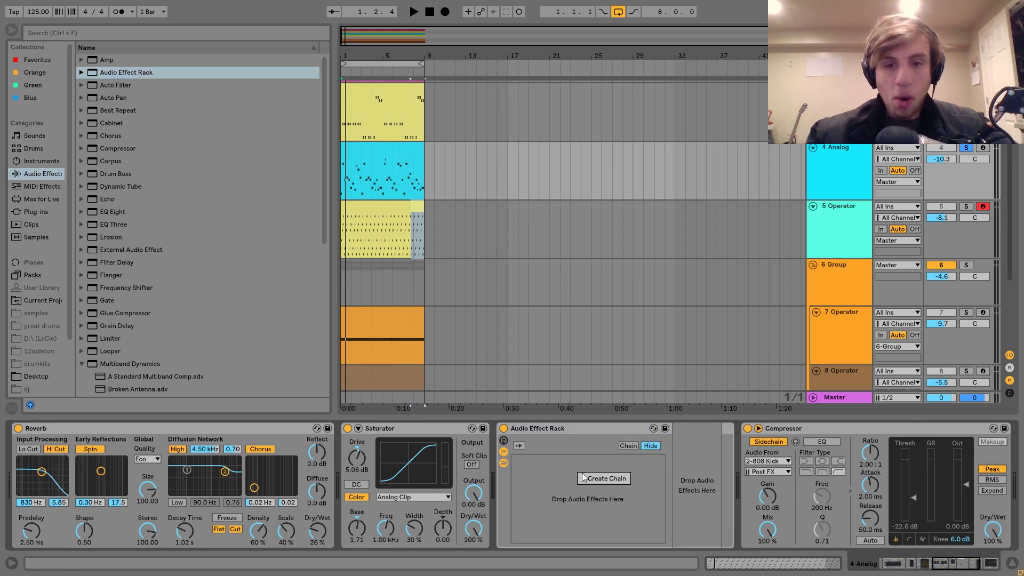
{"action": "left_click", "coordinate": [583, 478]}
{"action": "right_click", "coordinate": [586, 479]}
{"action": "left_click", "coordinate": [619, 490]}
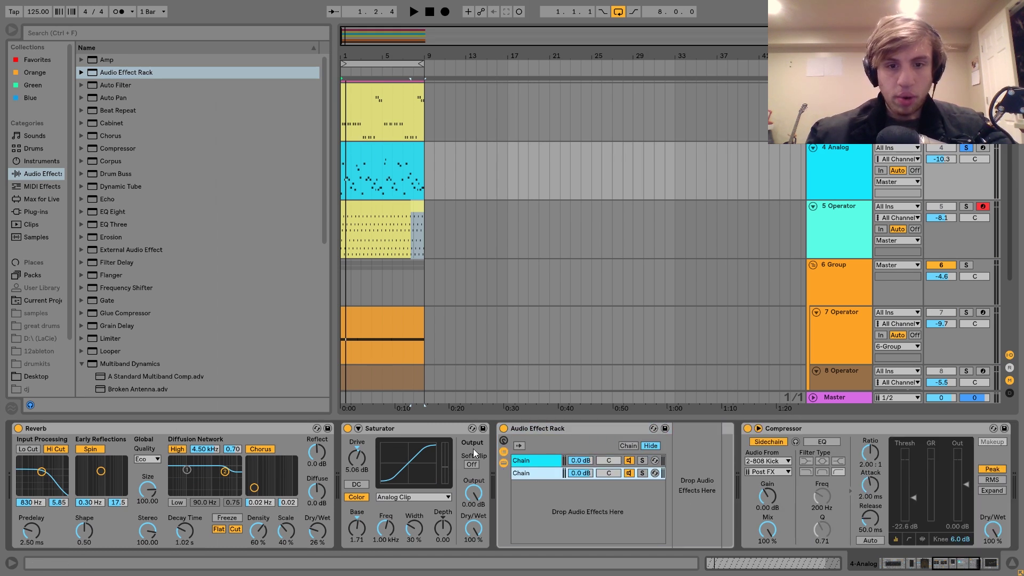
- Rename the rack's two chains "left" and "right" and pan them 50L and 50R
{"action": "left_click", "coordinate": [526, 461]}
{"action": "key", "text": "ctrl+r"}
{"action": "type", "text": "left"}
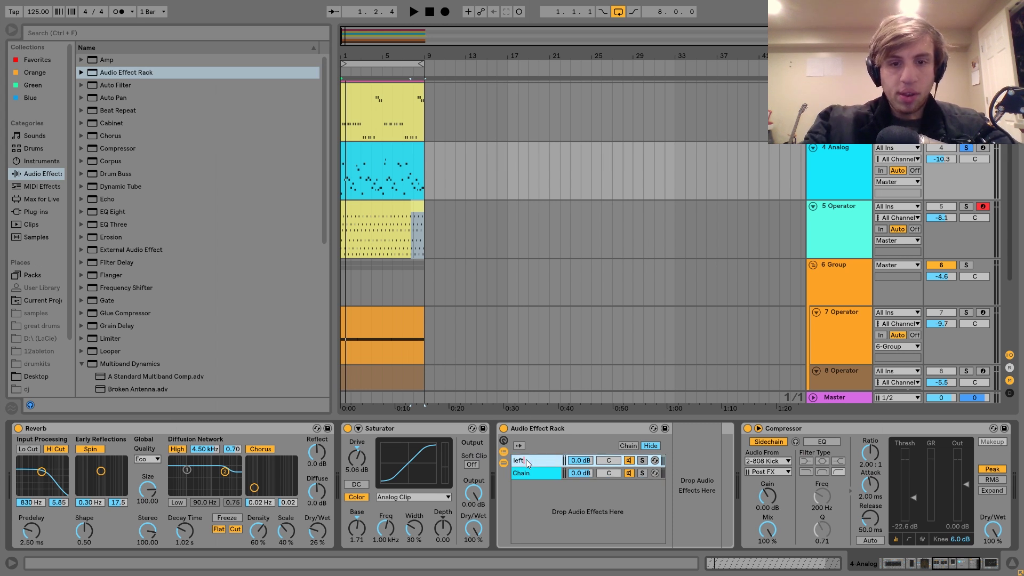
{"action": "key", "text": "Return"}
{"action": "type", "text": "right"}
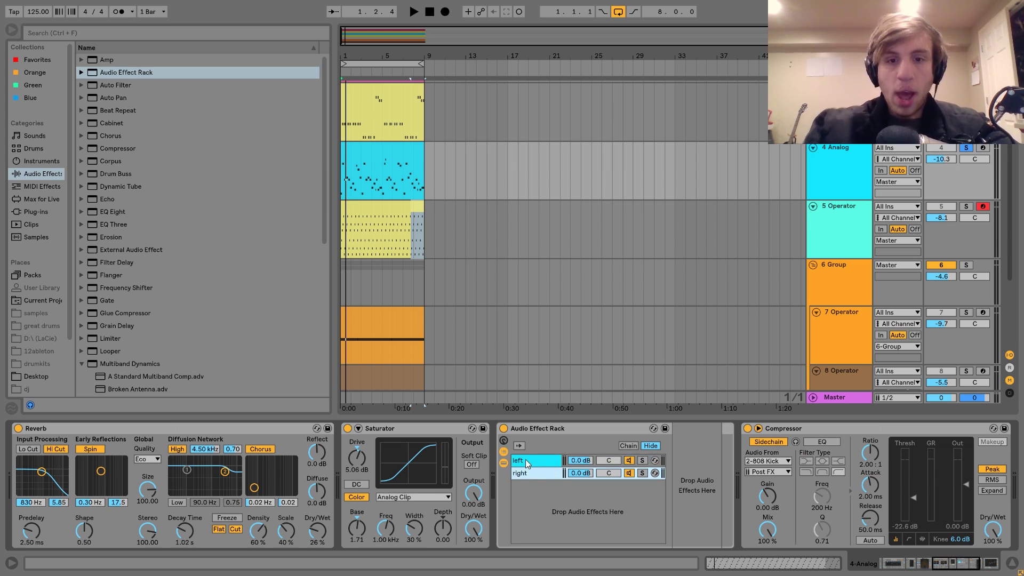
{"action": "left_click_drag", "start_coordinate": [609, 460], "coordinate": [609, 473]}
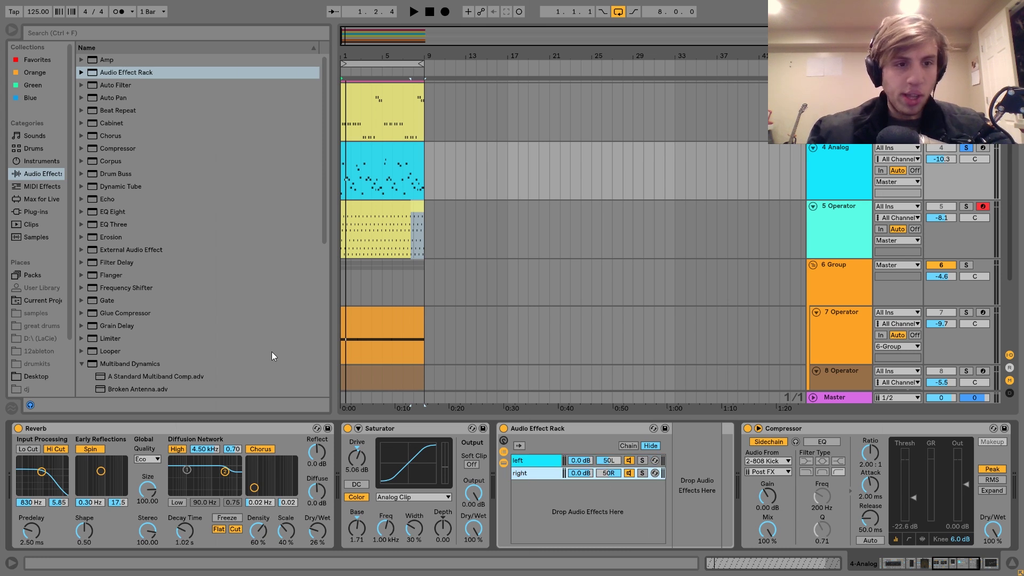
- Add a Simple Delay to the "right" chain, with linked channels, a 10.0 ms delay in Time mode and 100% dry/wet
{"action": "scroll", "coordinate": [262, 346], "scroll_direction": "down", "scroll_amount": 7}
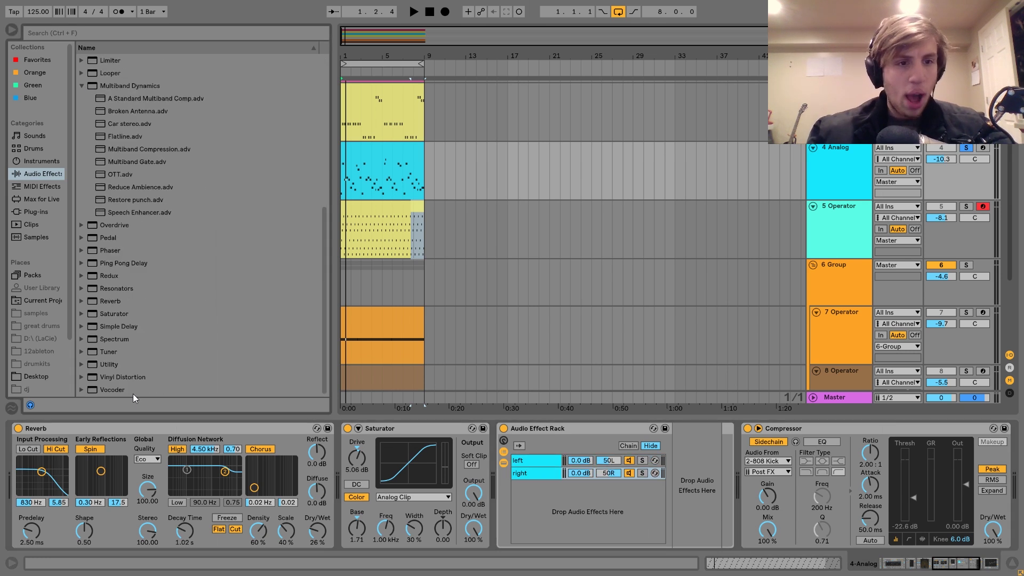
{"action": "left_click_drag", "start_coordinate": [112, 328], "coordinate": [555, 476]}
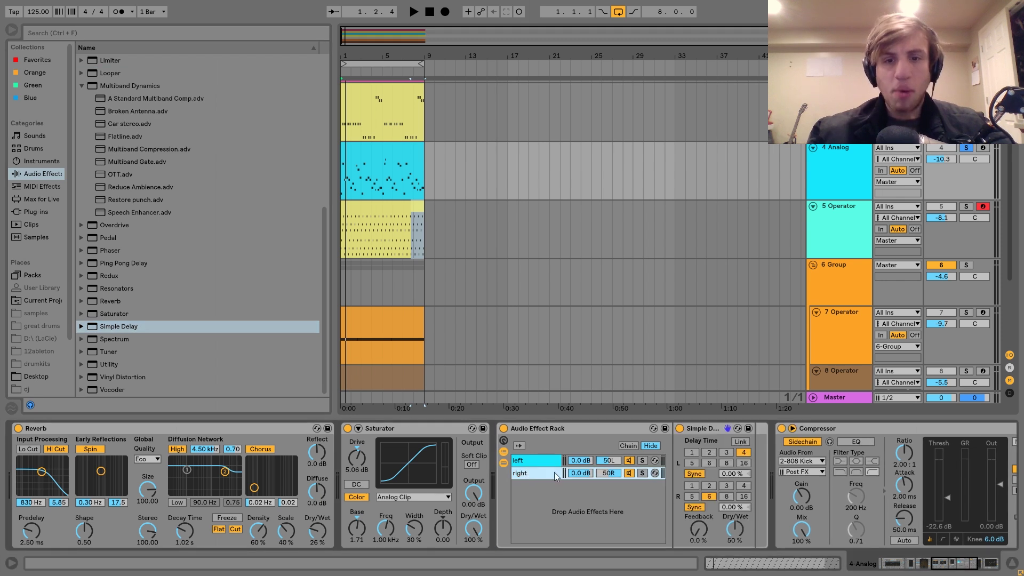
{"action": "scroll", "coordinate": [693, 508], "scroll_direction": "down", "scroll_amount": 1}
{"action": "left_click", "coordinate": [700, 442]}
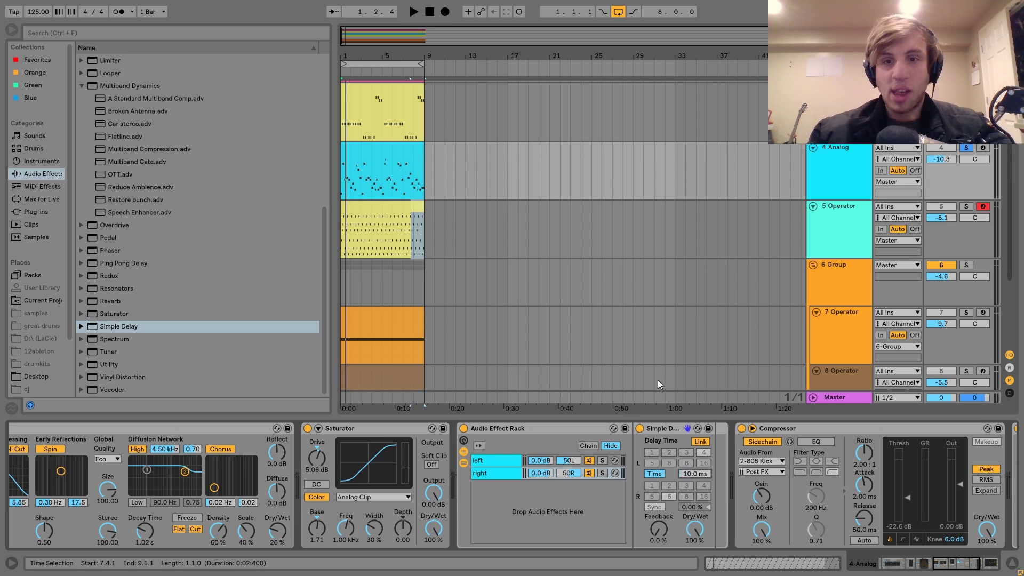
- Play the lead with the Audio Effect Rack bypassed, then re-enable the rack to compare the stereo width
{"action": "left_click", "coordinate": [464, 429]}
{"action": "key", "text": "space"}
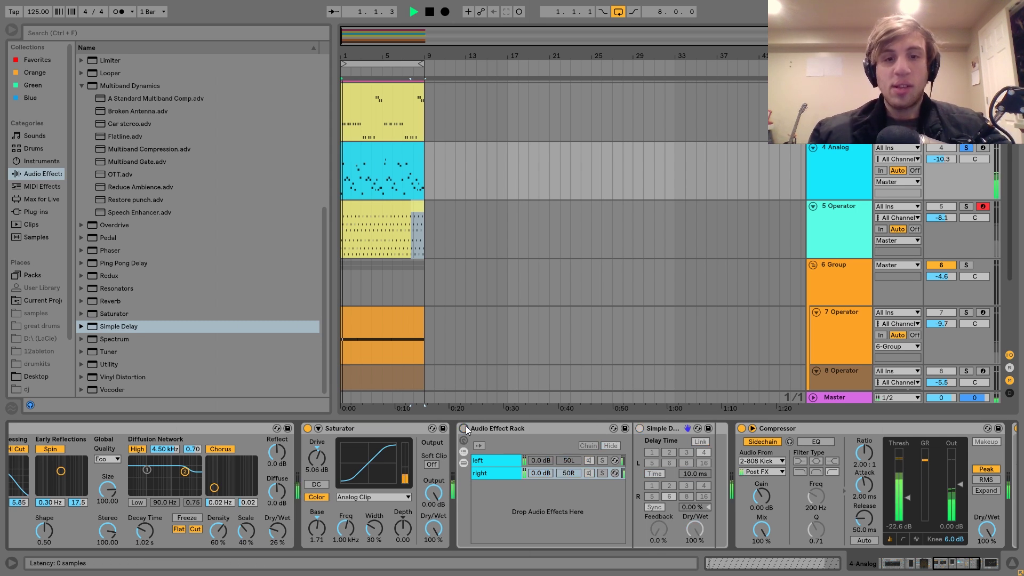
{"action": "left_click", "coordinate": [465, 428]}
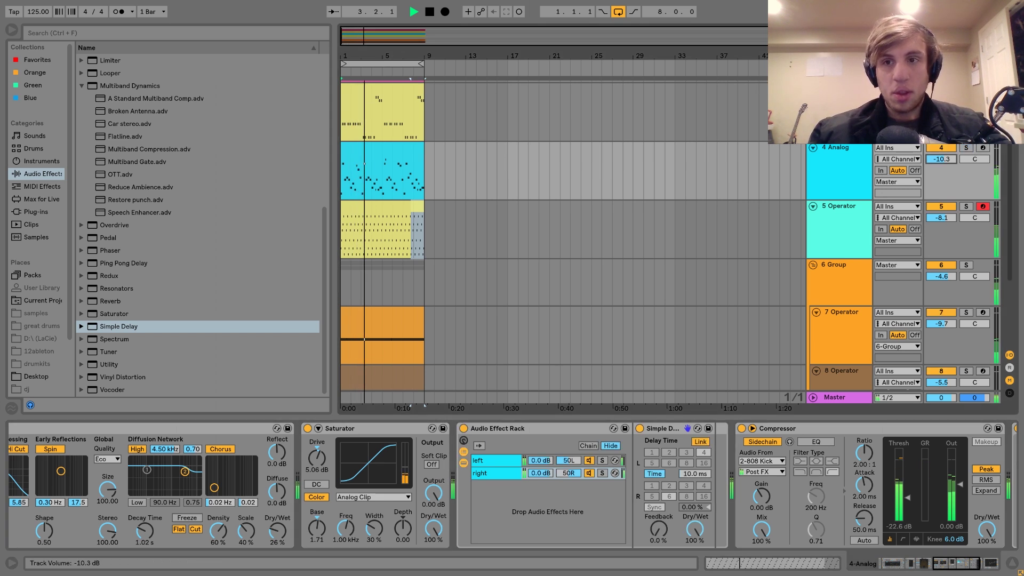
- With the Analog track unsoloed, lower its volume to -12.4 dB, then select the arpeggio's Operator track and stop playback
{"action": "left_click", "coordinate": [838, 165]}
{"action": "left_click_drag", "start_coordinate": [942, 159], "coordinate": [943, 167]}
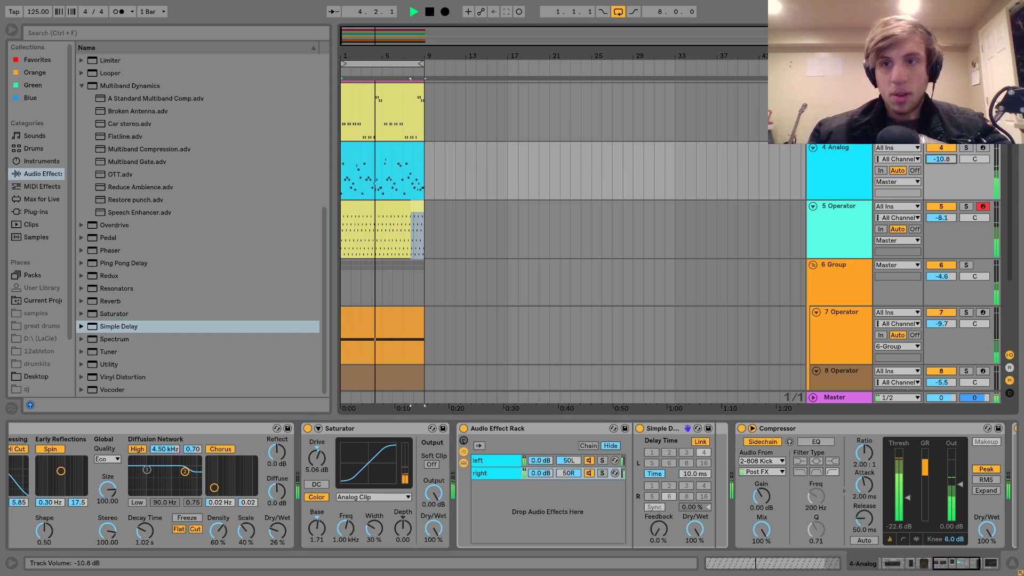
{"action": "left_click", "coordinate": [844, 216]}
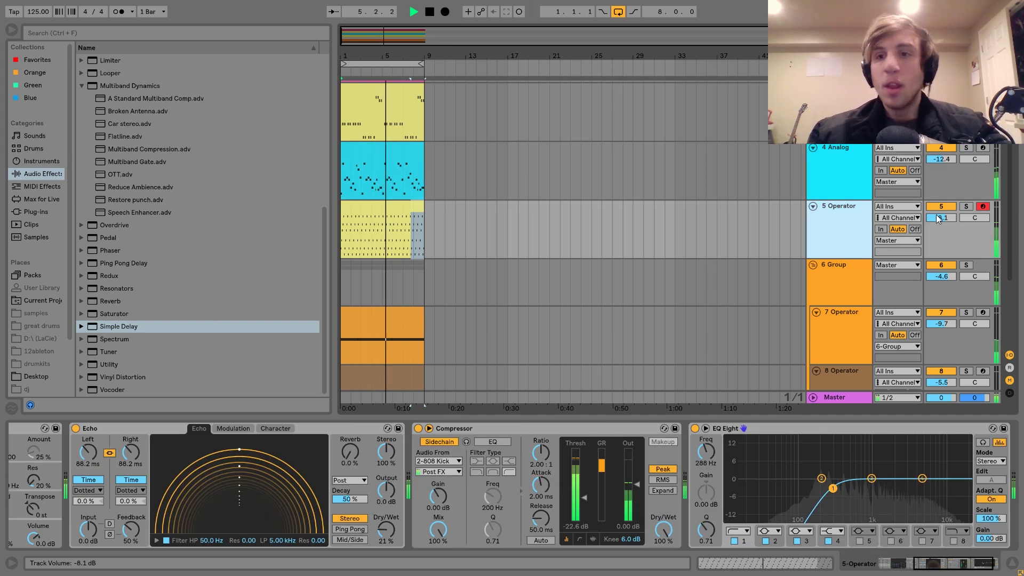
{"action": "key", "text": "space"}
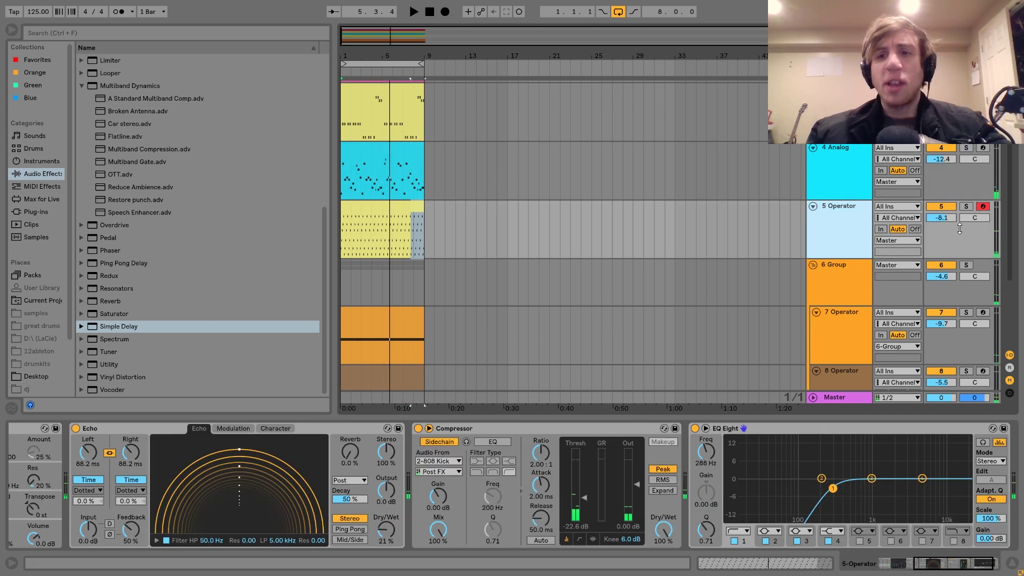
- Audition the arpeggio's Operator track soloed, then unsolo it and play the full mix with the Analog track selected
{"action": "left_click", "coordinate": [967, 207]}
{"action": "key", "text": "space"}
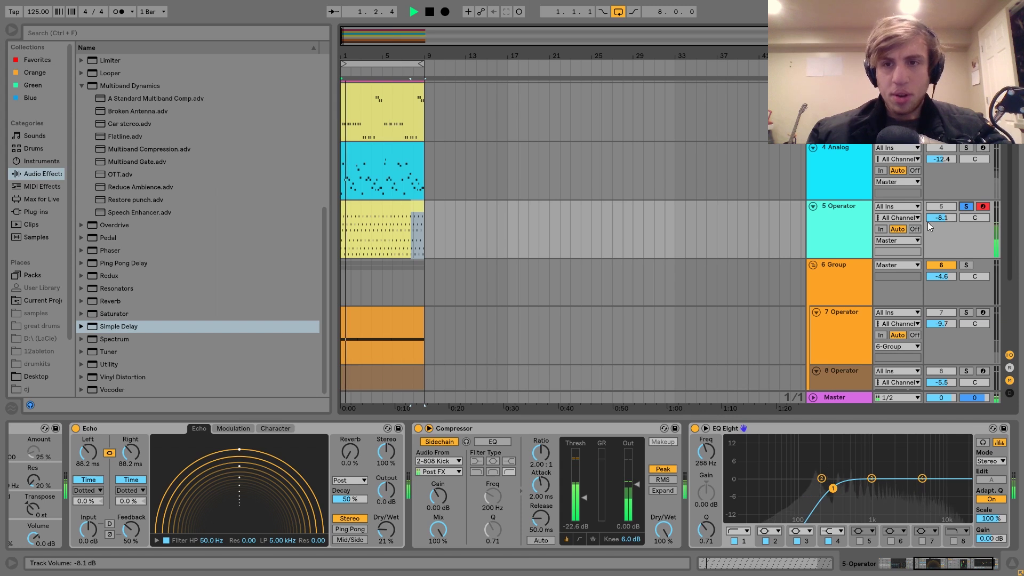
{"action": "left_click", "coordinate": [966, 207]}
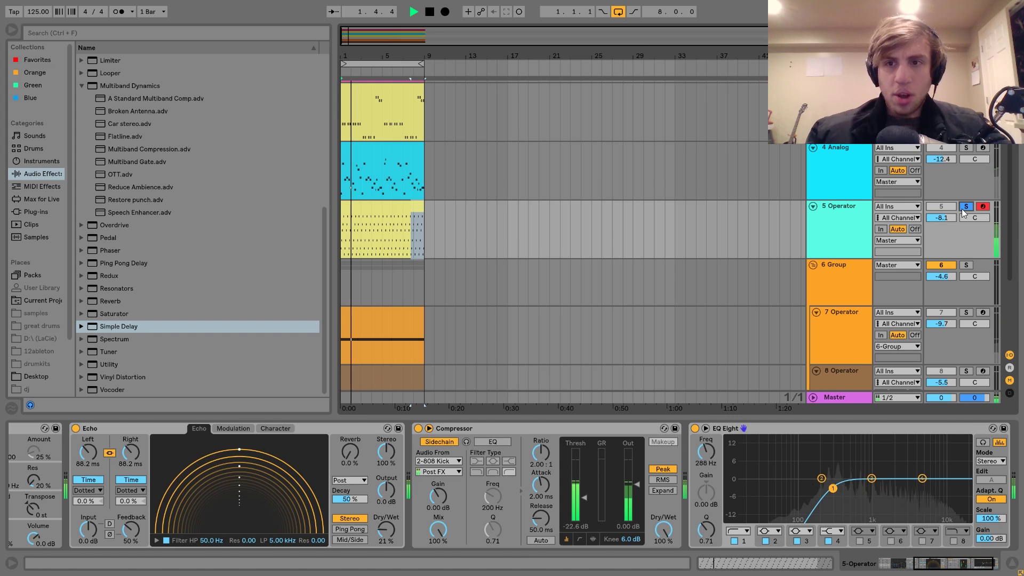
{"action": "left_click", "coordinate": [845, 186]}
{"action": "key", "text": "space"}
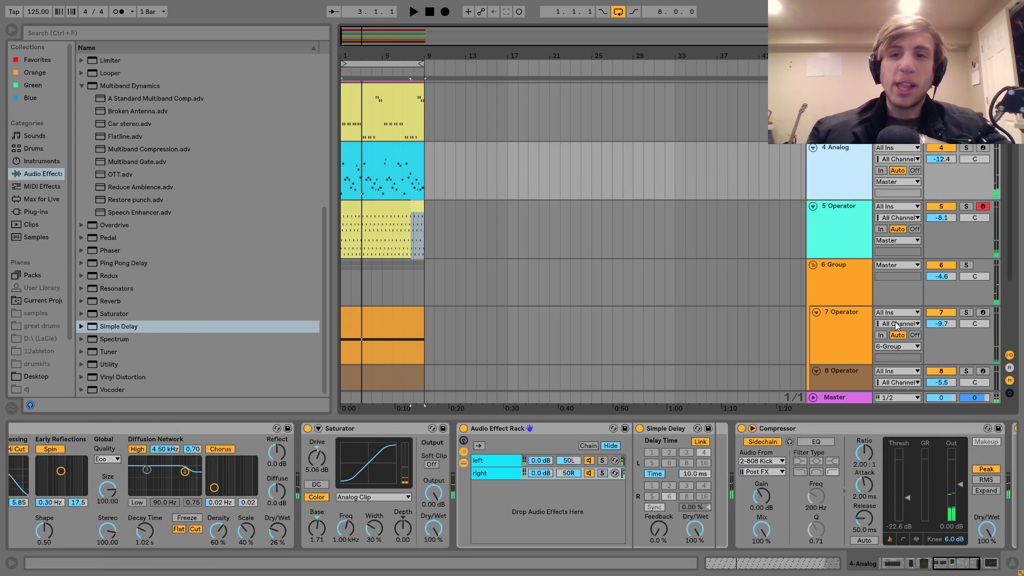
{"action": "key", "text": "space"}
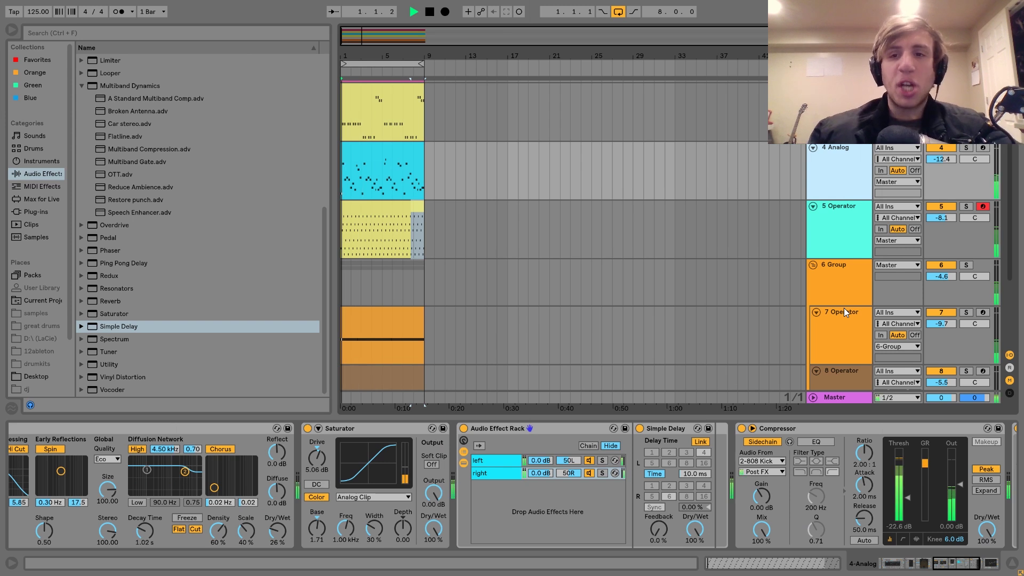
- Change oscillator A's waveform in the arpeggio's Operator to Square D and play the loop
{"action": "left_click", "coordinate": [842, 253]}
{"action": "scroll", "coordinate": [648, 489], "scroll_direction": "up", "scroll_amount": 5}
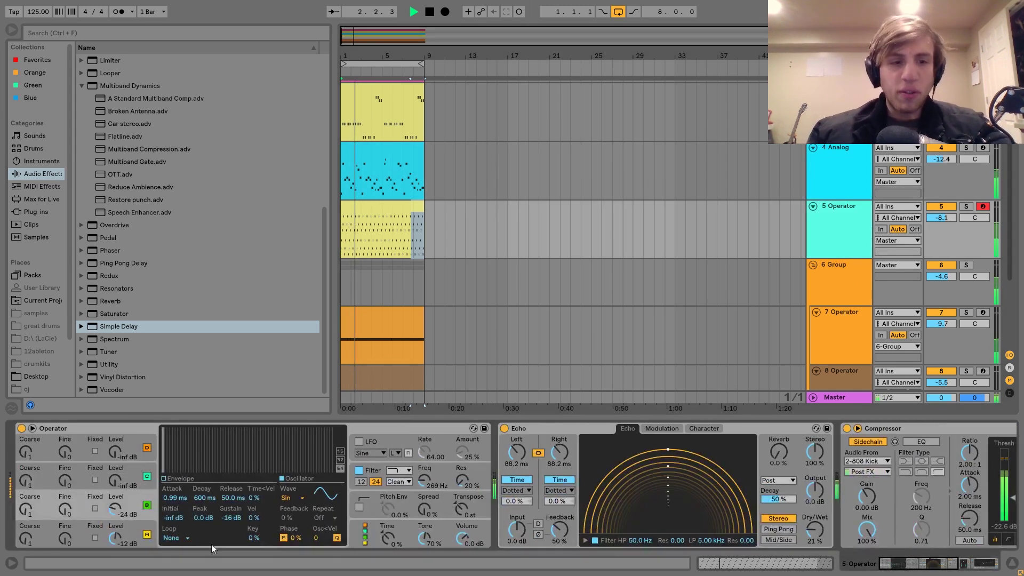
{"action": "key", "text": "space"}
{"action": "left_click", "coordinate": [148, 531]}
{"action": "left_click", "coordinate": [288, 498]}
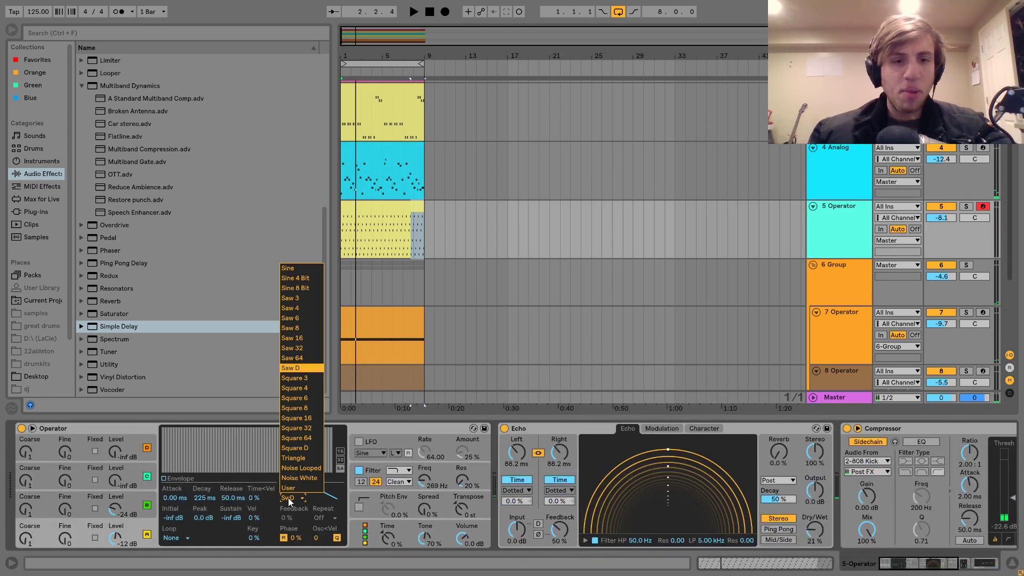
{"action": "left_click", "coordinate": [297, 449]}
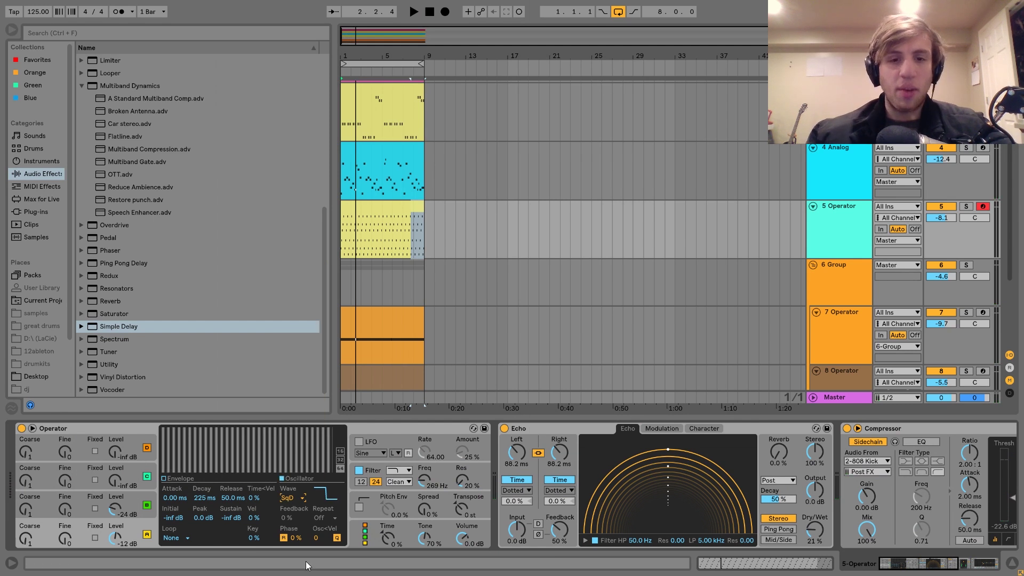
{"action": "key", "text": "space"}
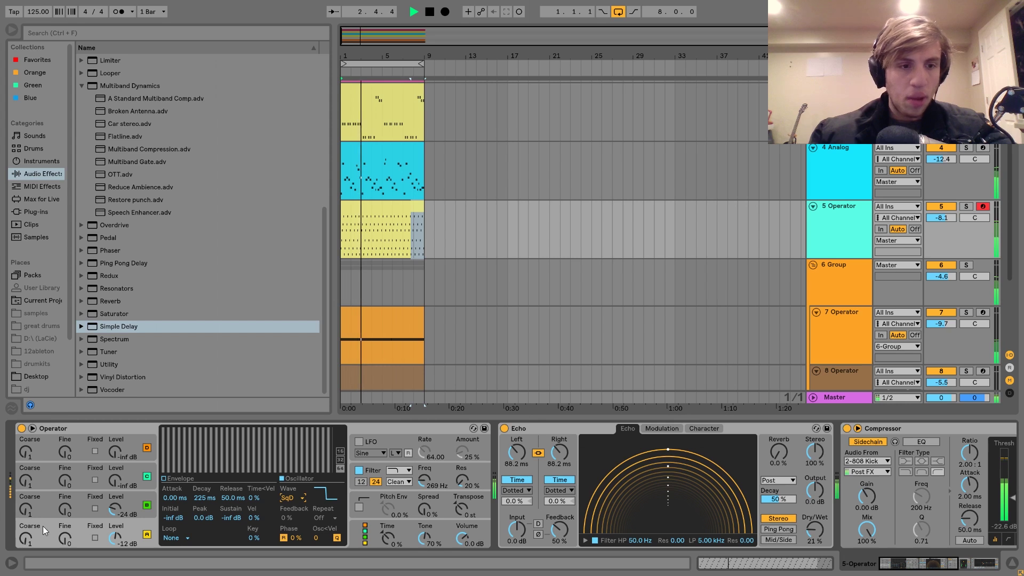
- Set oscillator B to coarse 4 and -29 dB, and try oscillator C at coarse 6 and 0.0 dB before switching it off
{"action": "left_click", "coordinate": [31, 510]}
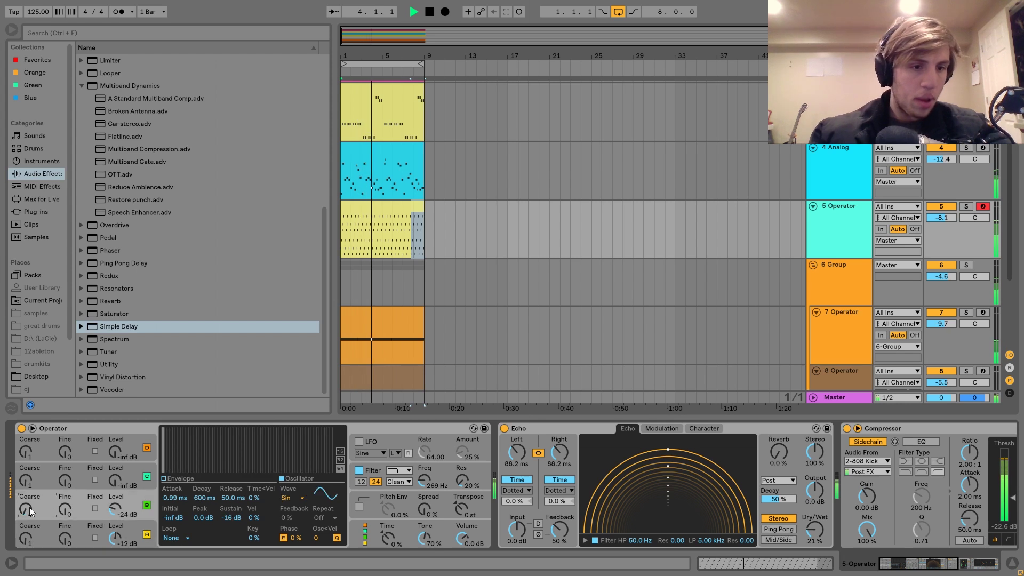
{"action": "left_click_drag", "start_coordinate": [111, 499], "coordinate": [113, 425]}
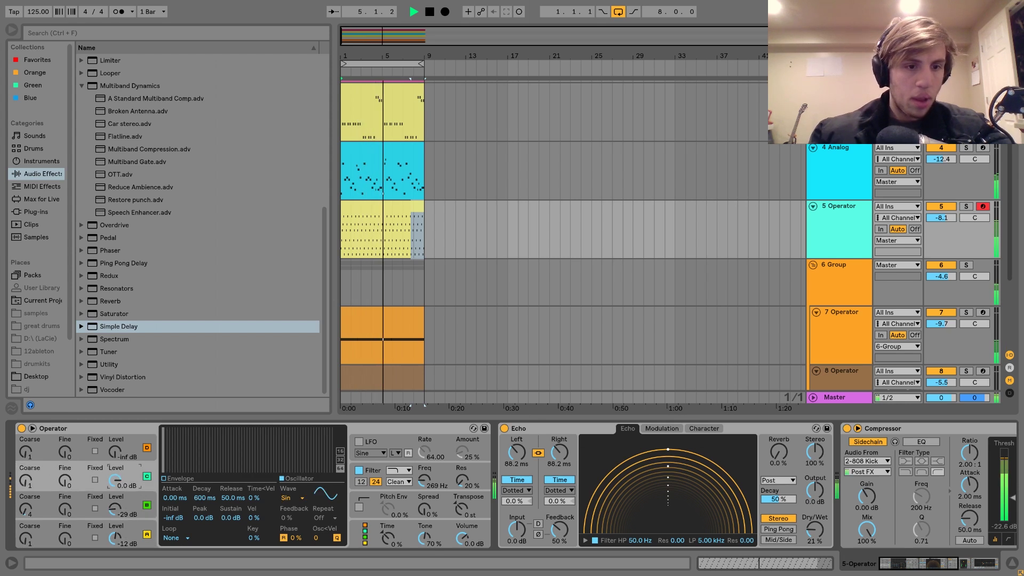
{"action": "left_click", "coordinate": [30, 478]}
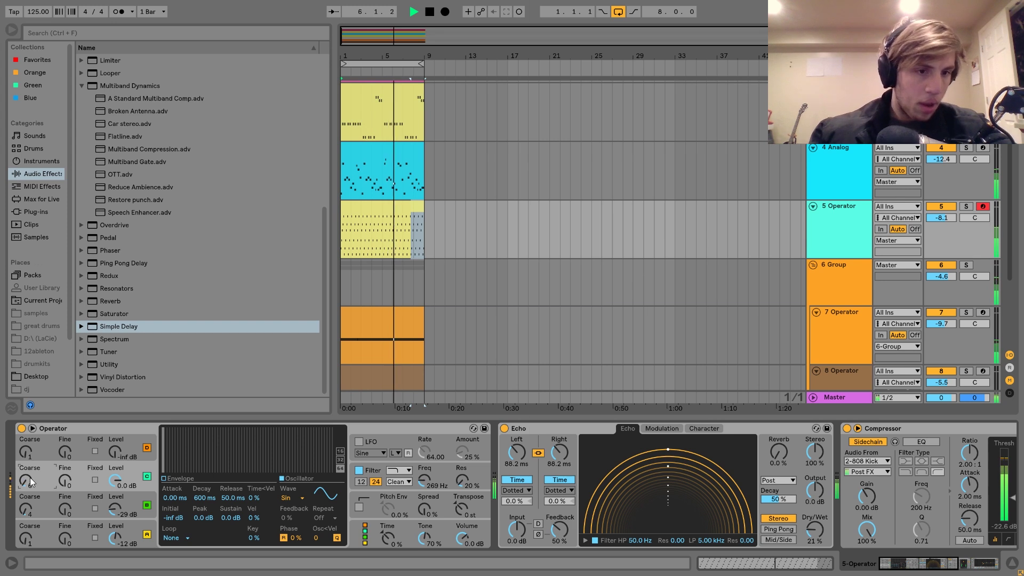
{"action": "left_click", "coordinate": [148, 477]}
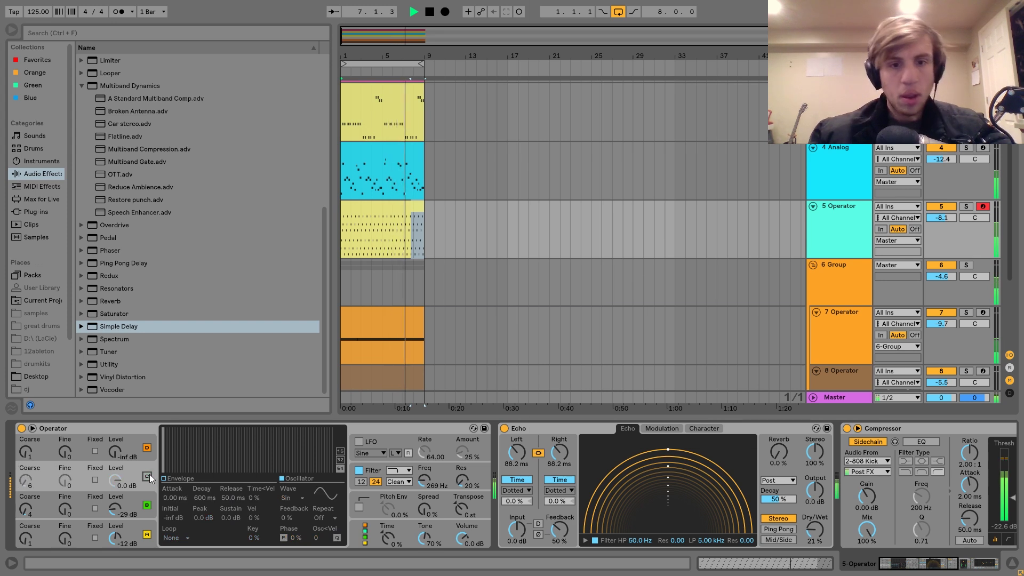
- Show Operator's filter envelope and raise the low-cut frequency of the track's EQ Eight to 375 Hz
{"action": "left_click", "coordinate": [433, 476]}
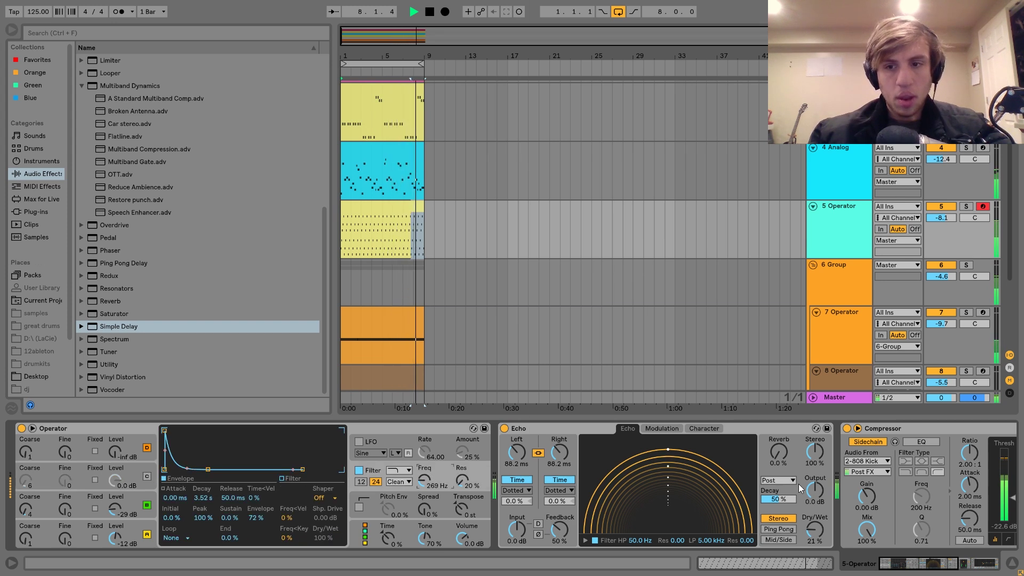
{"action": "scroll", "coordinate": [799, 484], "scroll_direction": "right", "scroll_amount": 5}
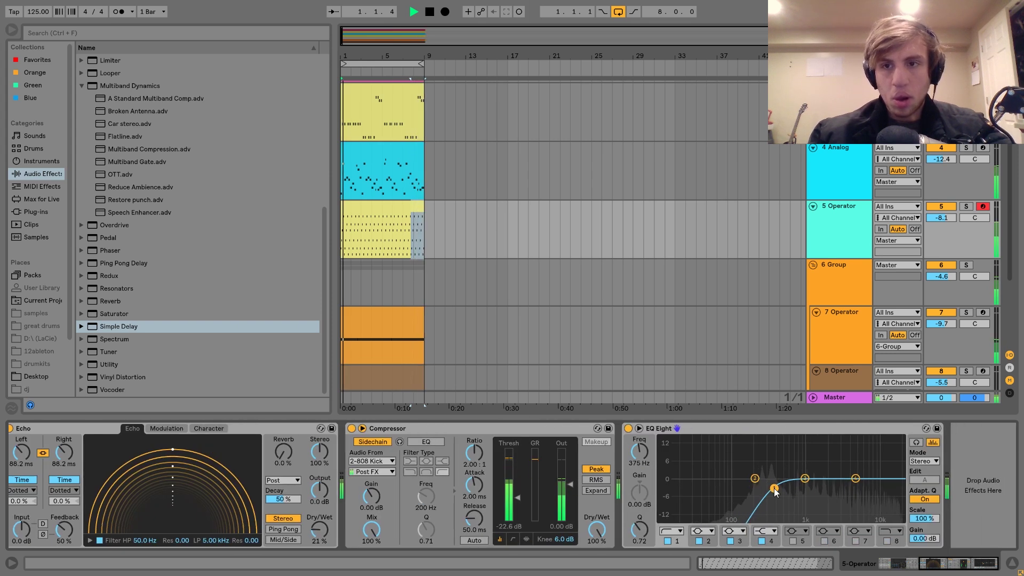
- Solo the arpeggio and try a Phaser before Echo at 4.79 kHz, 0.99 feedback and 53.2% dry/wet, then unsolo the track
{"action": "left_click", "coordinate": [966, 207]}
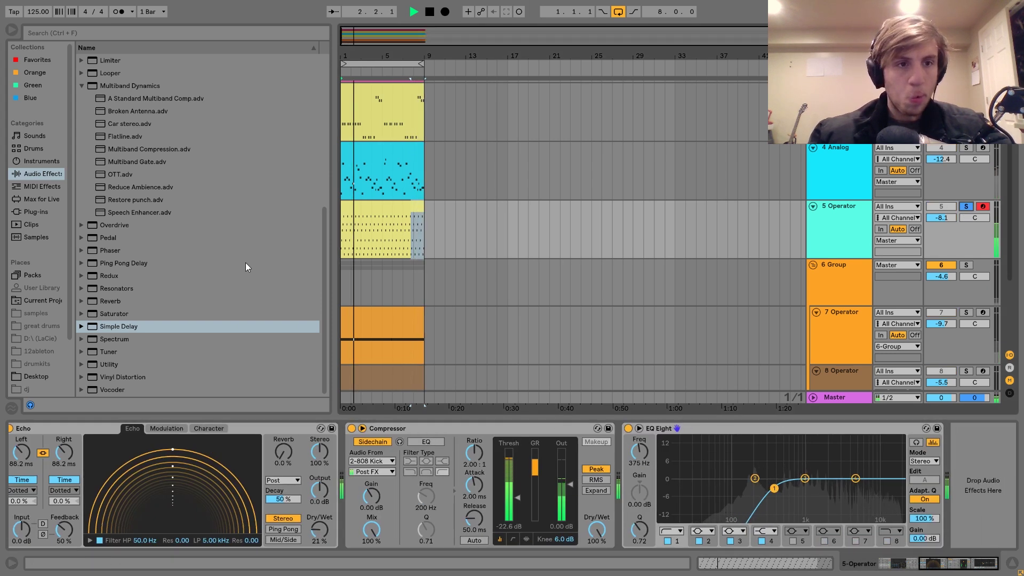
{"action": "left_click", "coordinate": [103, 251]}
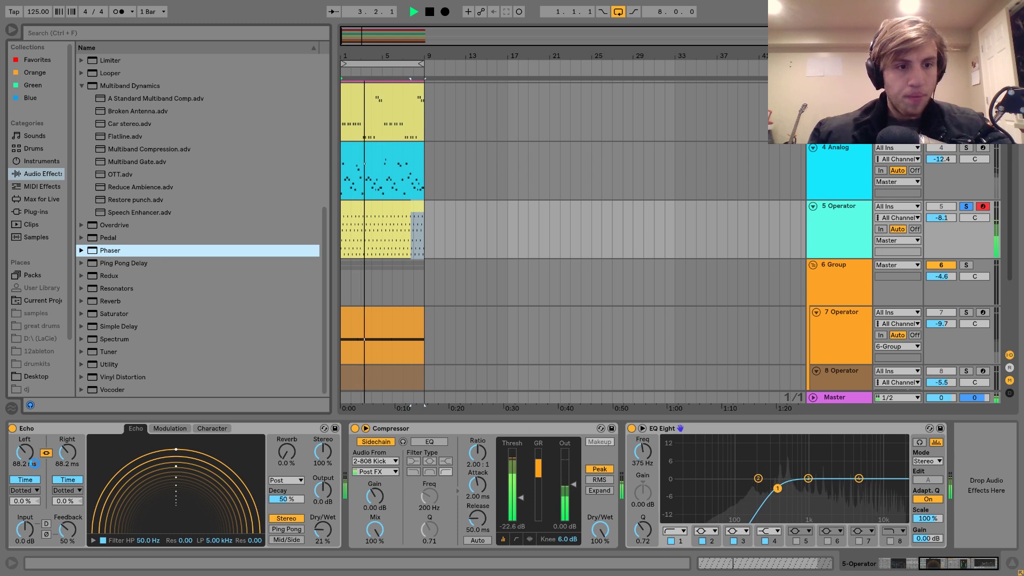
{"action": "key", "text": "Return"}
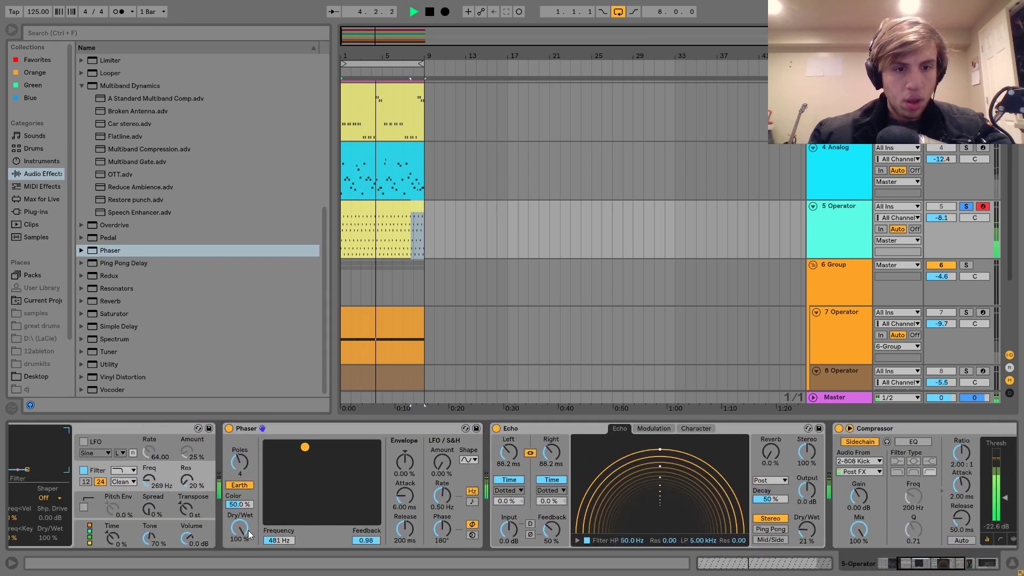
{"action": "left_click_drag", "start_coordinate": [248, 531], "coordinate": [248, 549]}
{"action": "left_click_drag", "start_coordinate": [334, 473], "coordinate": [350, 445]}
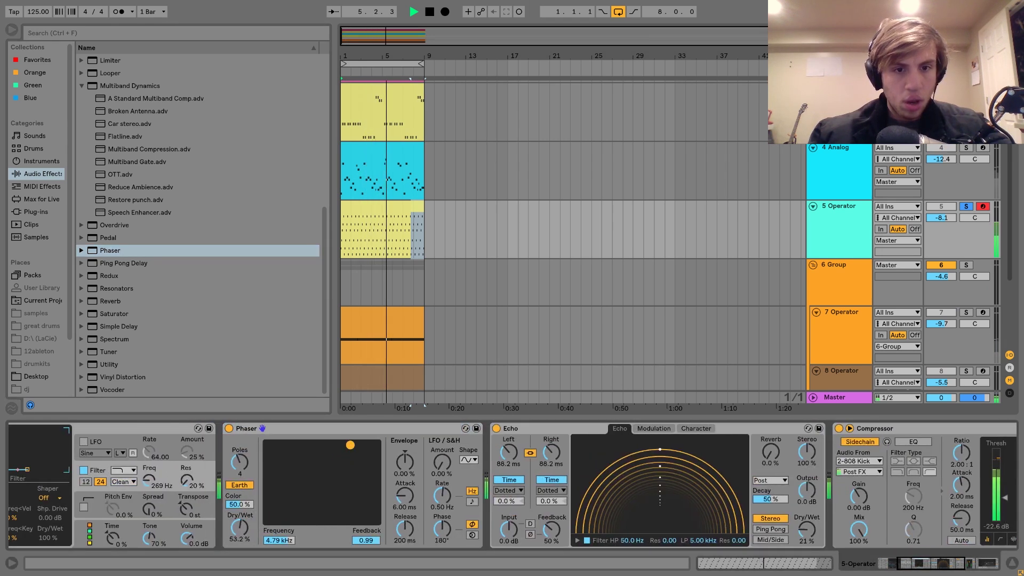
{"action": "left_click", "coordinate": [965, 207]}
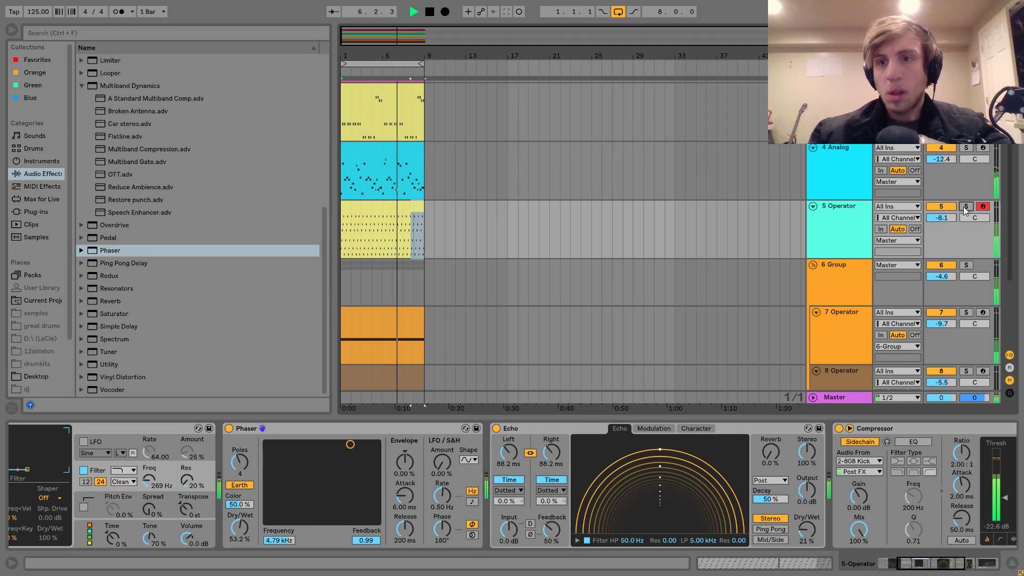
- Stop playback and delete the Phaser from the arpeggio's Operator track
{"action": "key", "text": "space"}
{"action": "left_click", "coordinate": [300, 430]}
{"action": "key", "text": "Delete"}
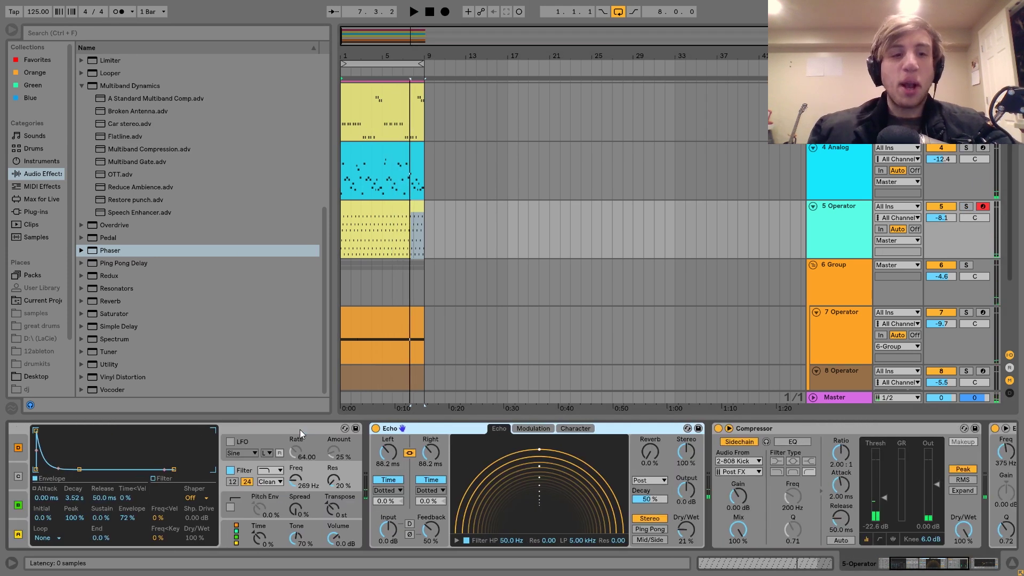
- Play the loop and set Operator's filter envelope to 2.11 ms attack and 631 ms decay
{"action": "key", "text": "space"}
{"action": "left_click_drag", "start_coordinate": [81, 496], "coordinate": [113, 507]}
- Set Echo's linked left and right delay times to 128 ms and solo the arpeggio's Operator track
{"action": "left_click_drag", "start_coordinate": [464, 458], "coordinate": [469, 456]}
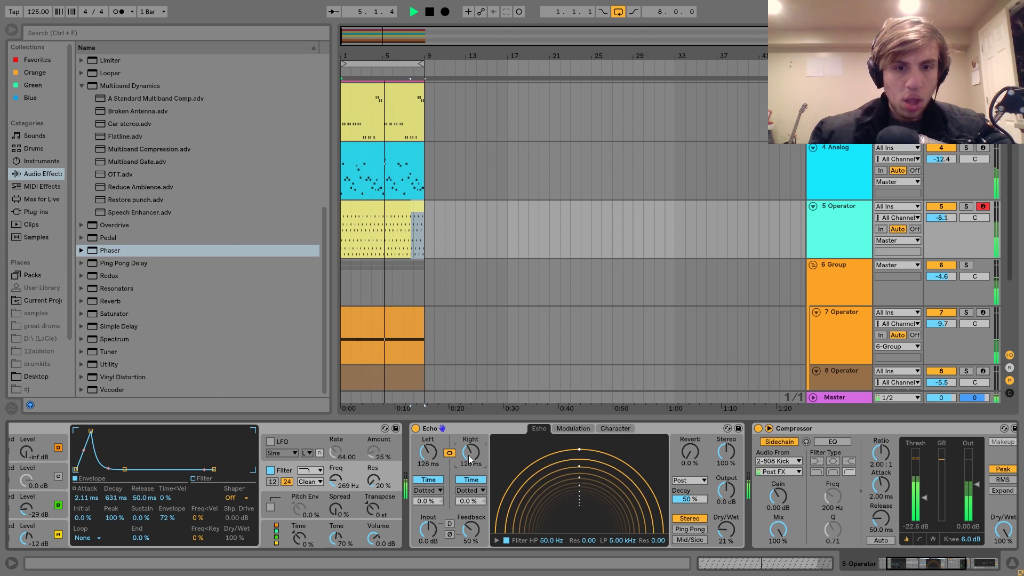
{"action": "left_click", "coordinate": [966, 207]}
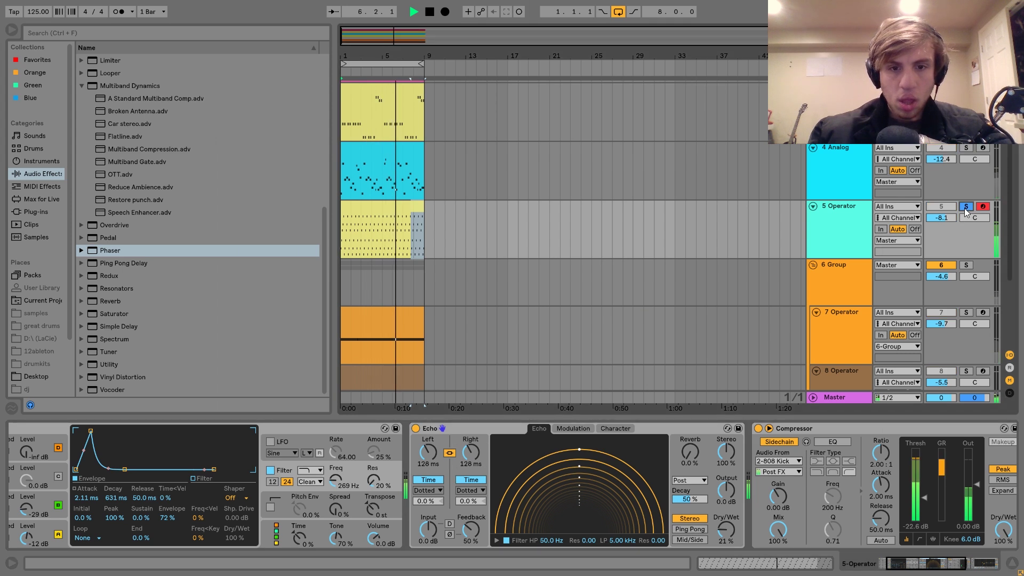
- Unsolo the arpeggio, set Echo's linked delay times to 321 ms and the arpeggio's track volume to -8.0 dB
{"action": "left_click", "coordinate": [966, 208]}
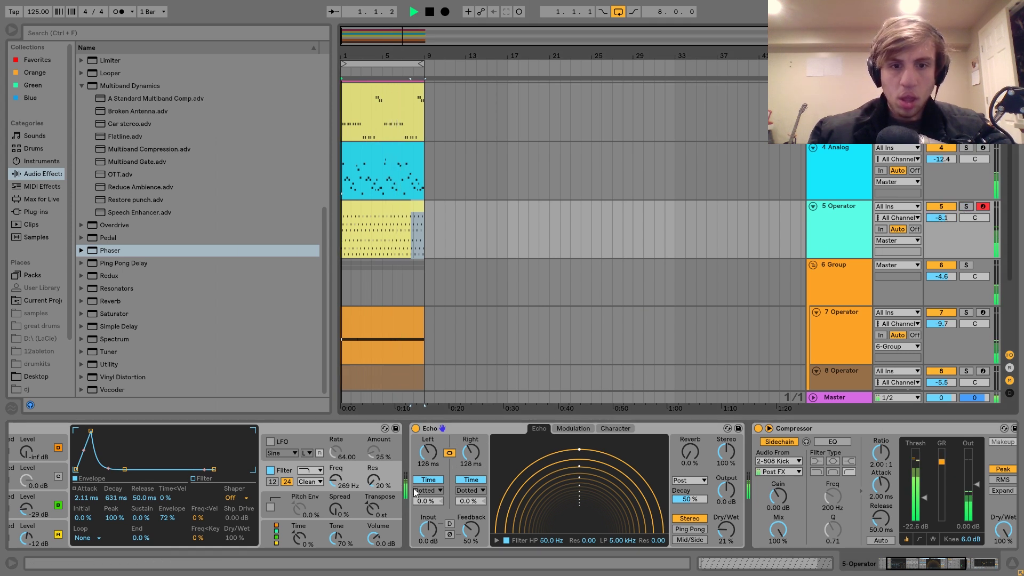
{"action": "left_click_drag", "start_coordinate": [470, 454], "coordinate": [470, 442]}
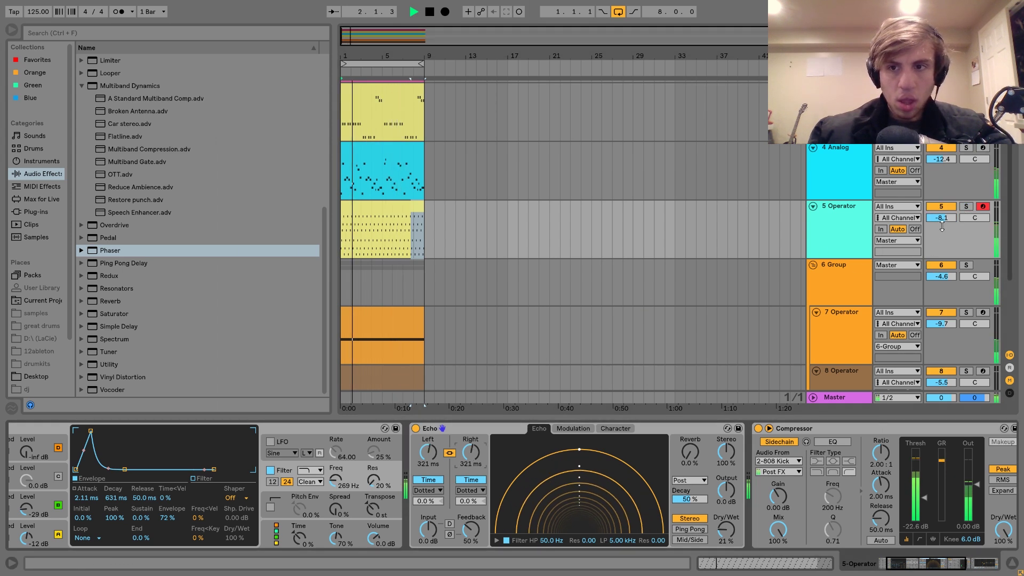
{"action": "left_click_drag", "start_coordinate": [943, 226], "coordinate": [943, 225]}
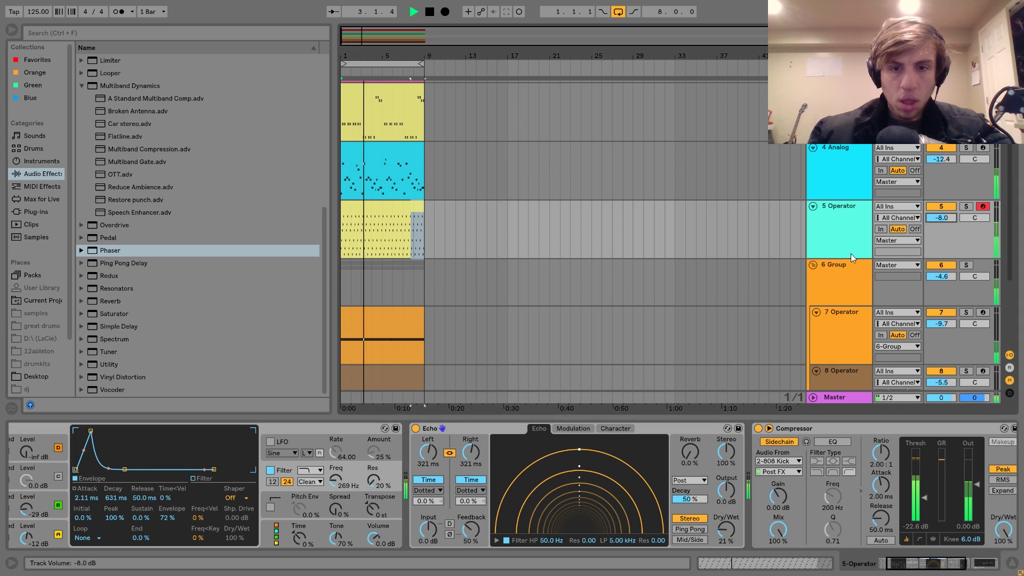
- Sync Echo's linked delays to tempo with 31% dry/wet, trying triplet timing before settling on 1/4 in Notes mode
{"action": "left_click", "coordinate": [471, 480]}
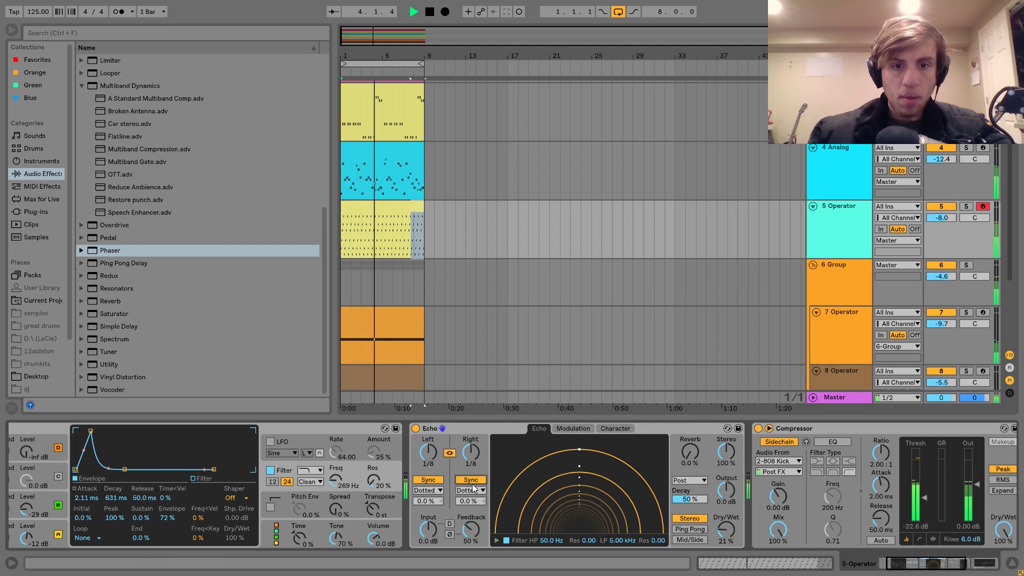
{"action": "left_click_drag", "start_coordinate": [726, 530], "coordinate": [726, 522]}
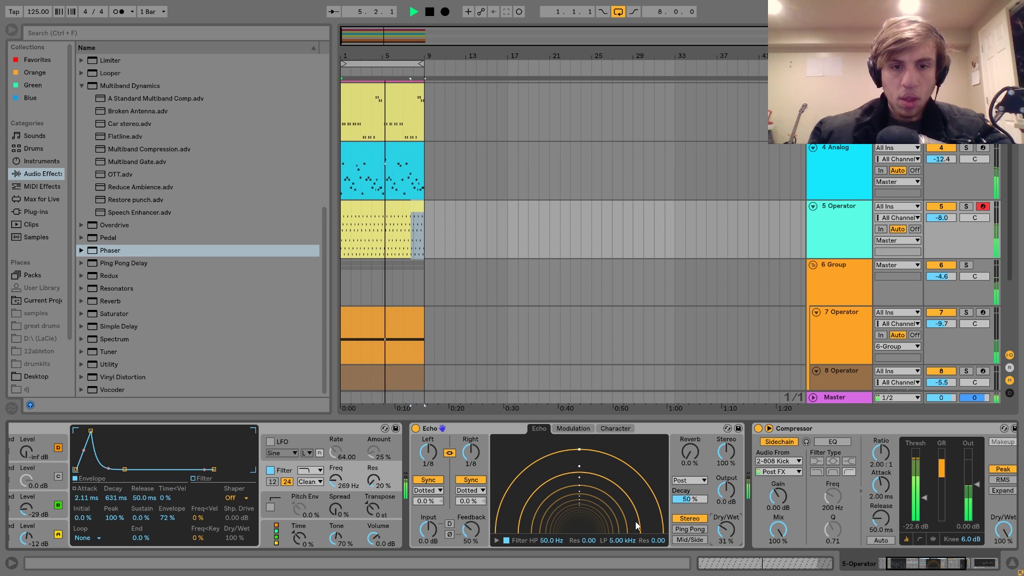
{"action": "key", "text": "space"}
{"action": "left_click", "coordinate": [479, 489]}
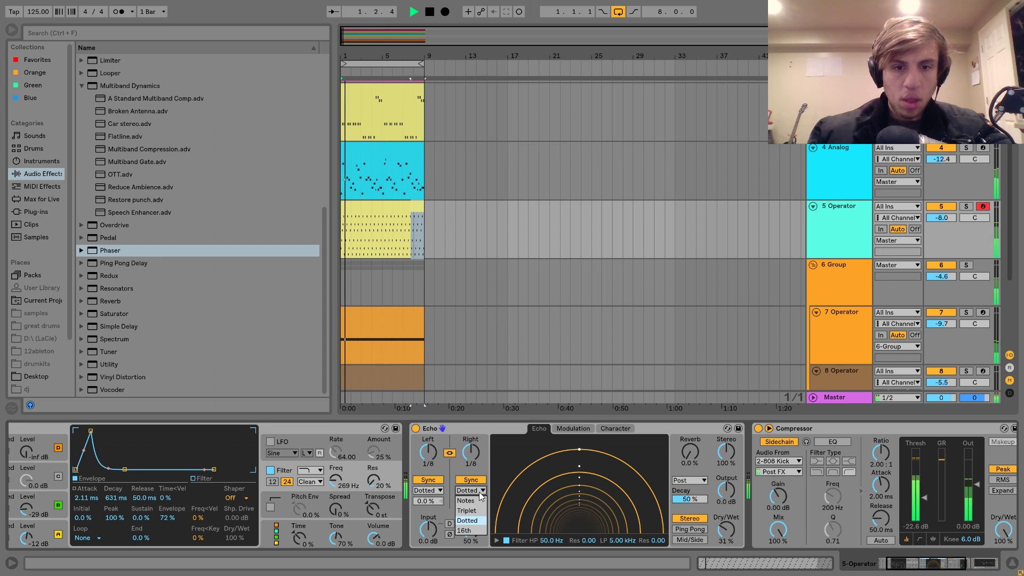
{"action": "left_click", "coordinate": [475, 508]}
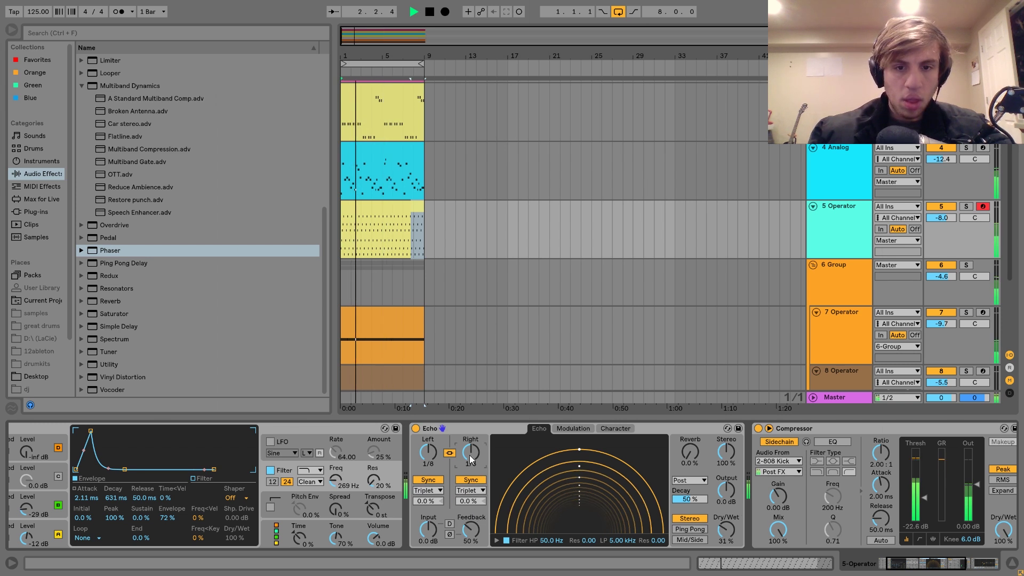
{"action": "scroll", "coordinate": [469, 455], "scroll_direction": "down", "scroll_amount": 1}
{"action": "scroll", "coordinate": [468, 455], "scroll_direction": "up", "scroll_amount": 2}
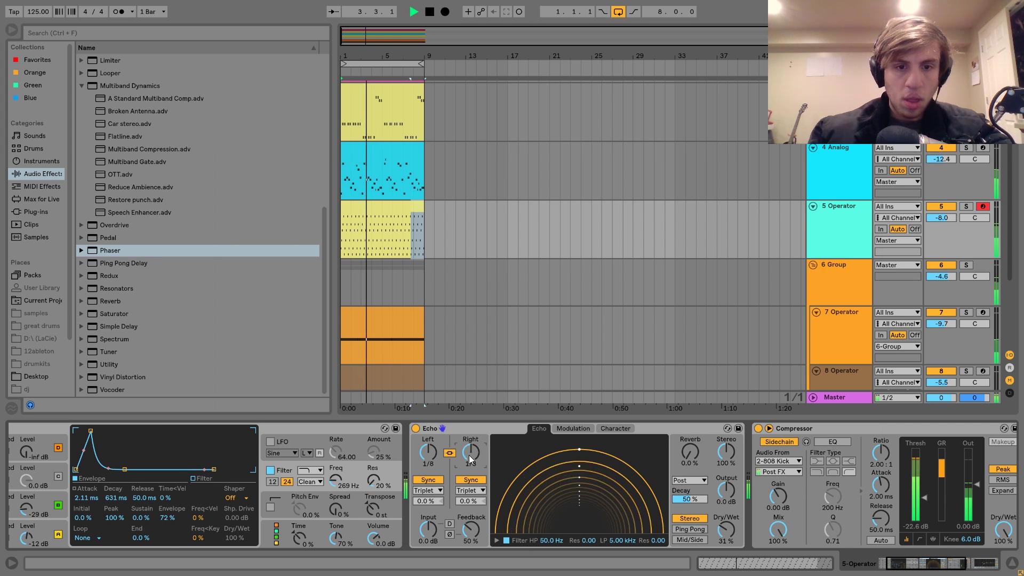
{"action": "left_click", "coordinate": [470, 490]}
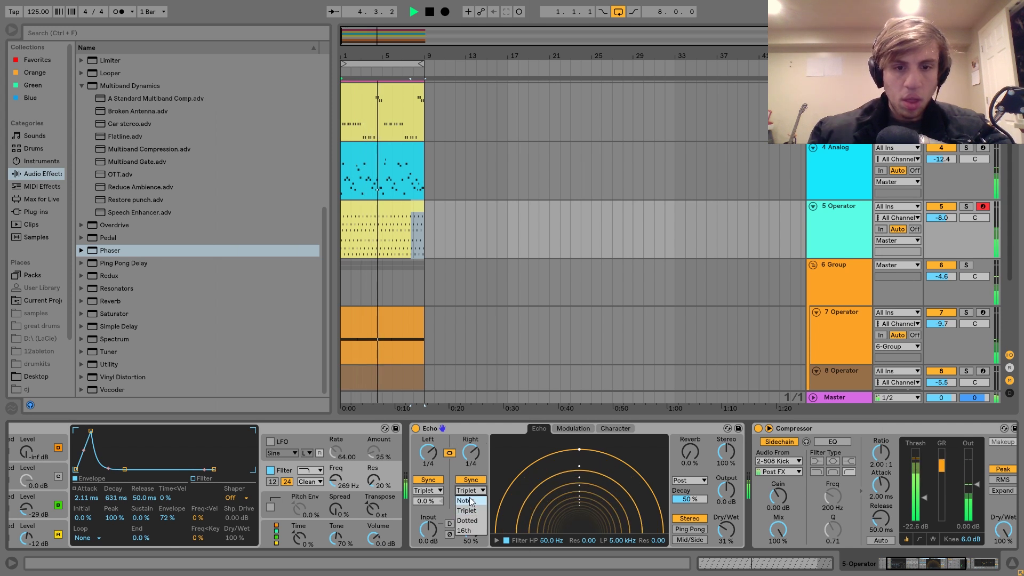
{"action": "left_click", "coordinate": [469, 499]}
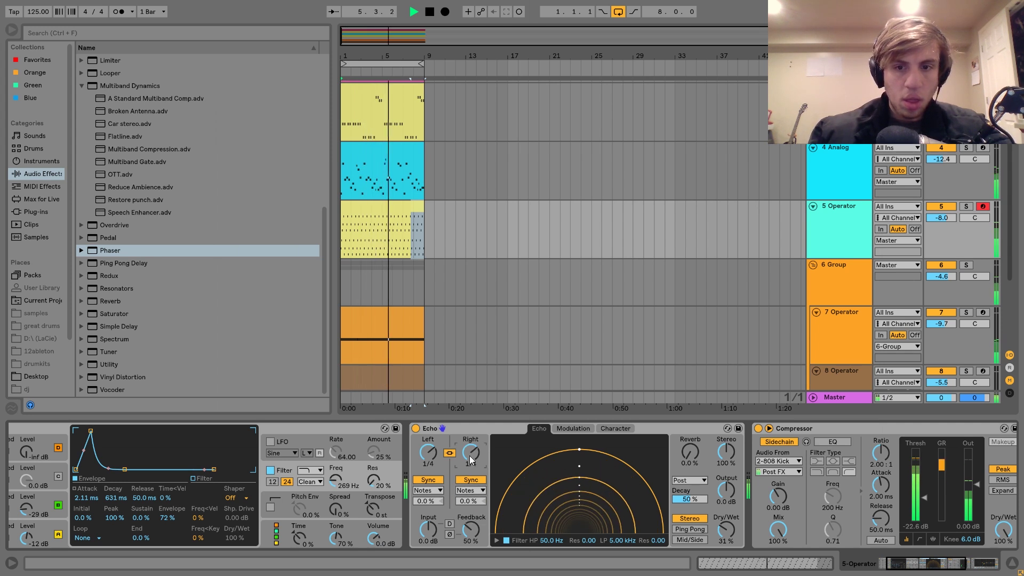
- Check the arpeggio in solo, set its track volume to -7.6 dB, and change Echo's linked delay times to 1/8
{"action": "left_click", "coordinate": [967, 207]}
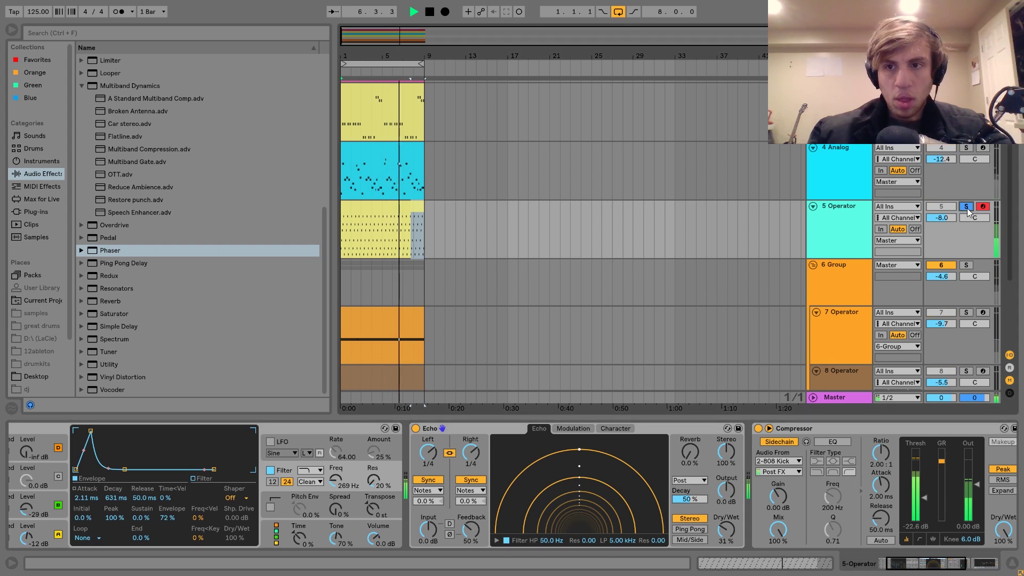
{"action": "left_click", "coordinate": [968, 209]}
{"action": "left_click_drag", "start_coordinate": [944, 218], "coordinate": [945, 216]}
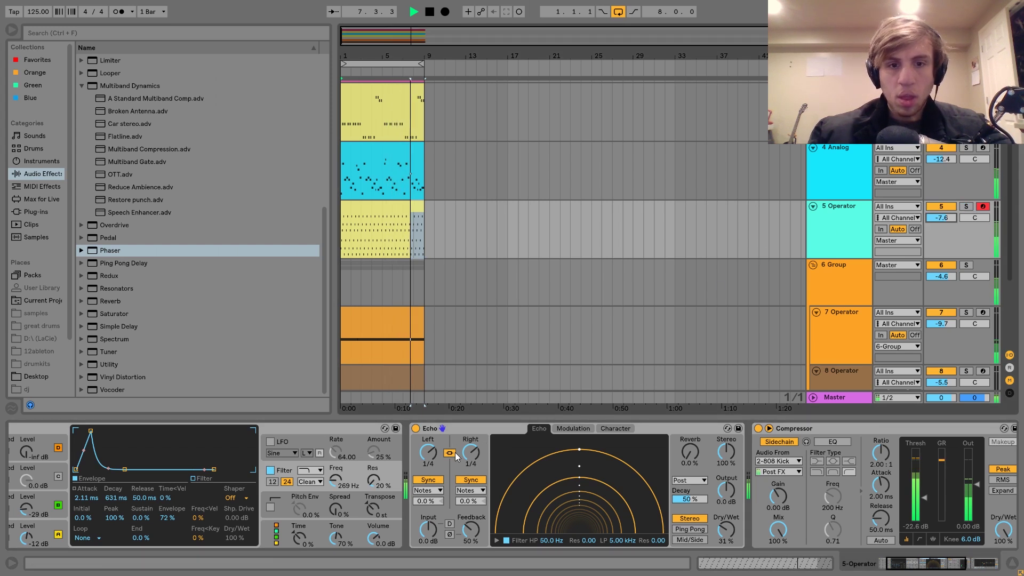
{"action": "left_click", "coordinate": [451, 453]}
{"action": "left_click", "coordinate": [450, 453]}
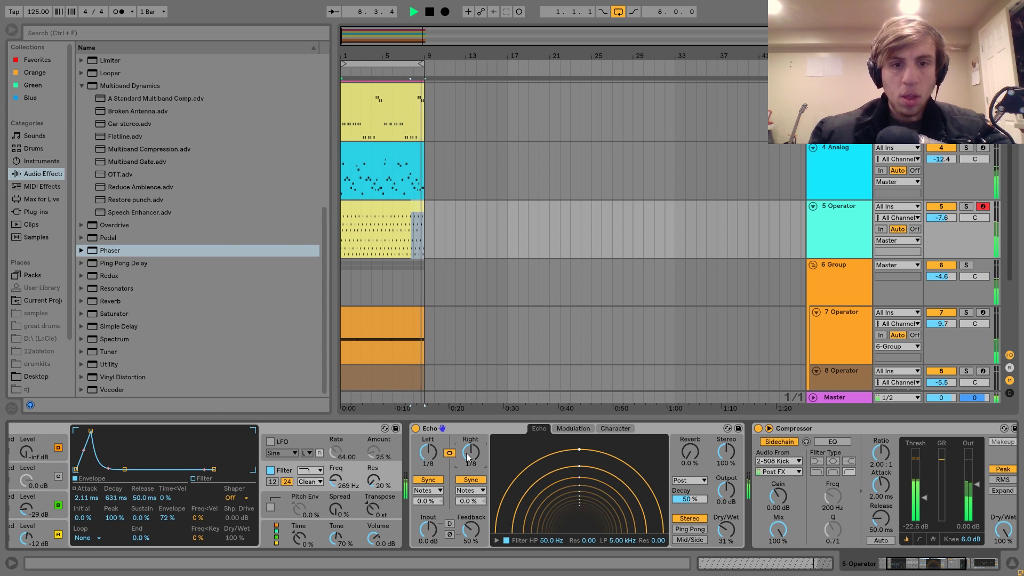
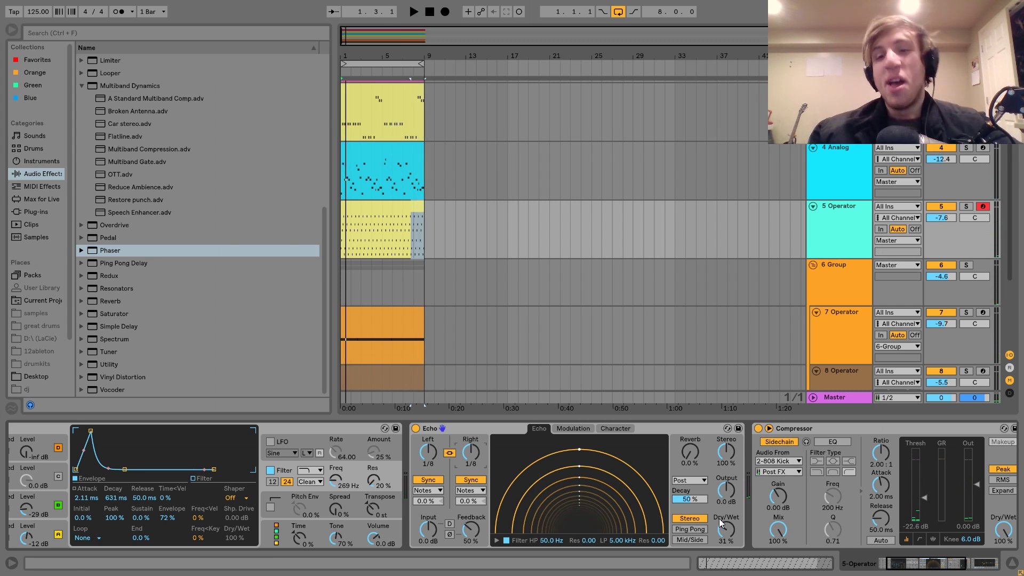
- Solo the arpeggio, set Echo to 25% dry/wet, and insert a Reverb after it with 814 ms decay, size 2.33 and 17% dry/wet
{"action": "scroll", "coordinate": [719, 526], "scroll_direction": "down", "scroll_amount": 3}
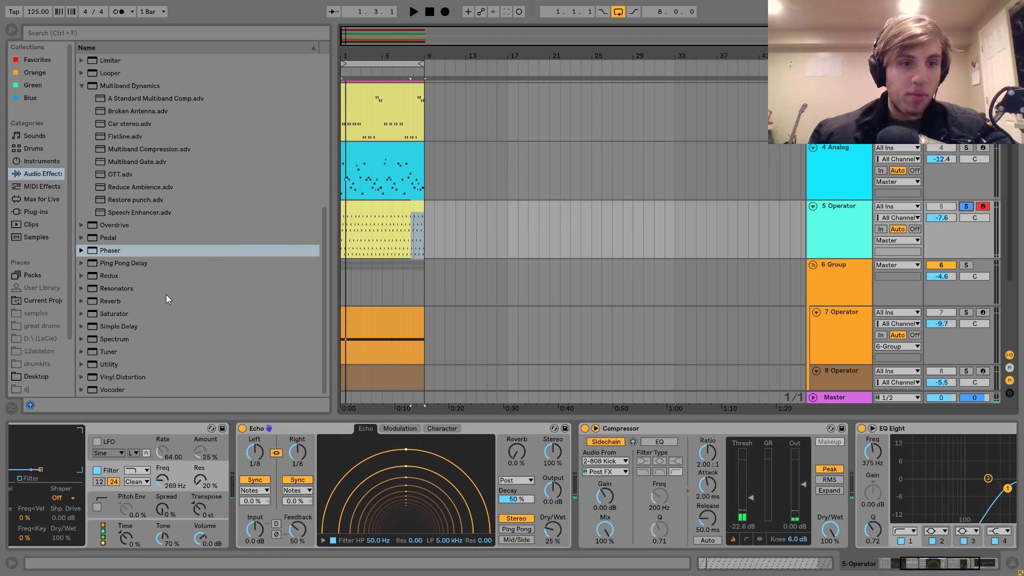
{"action": "double_click", "coordinate": [110, 301]}
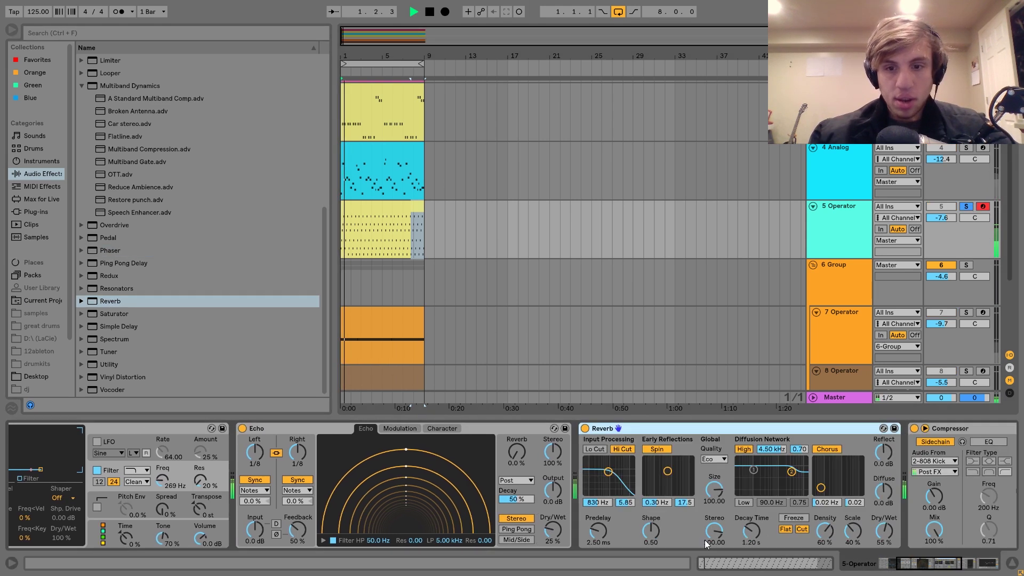
{"action": "left_click_drag", "start_coordinate": [751, 530], "coordinate": [751, 537]}
{"action": "left_click_drag", "start_coordinate": [714, 490], "coordinate": [715, 536]}
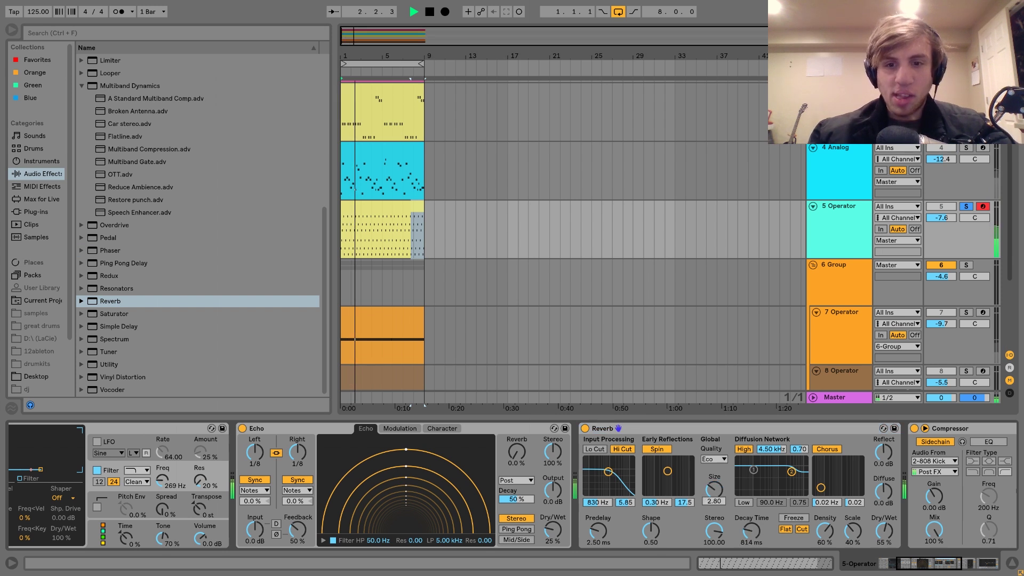
{"action": "left_click_drag", "start_coordinate": [884, 531], "coordinate": [884, 538]}
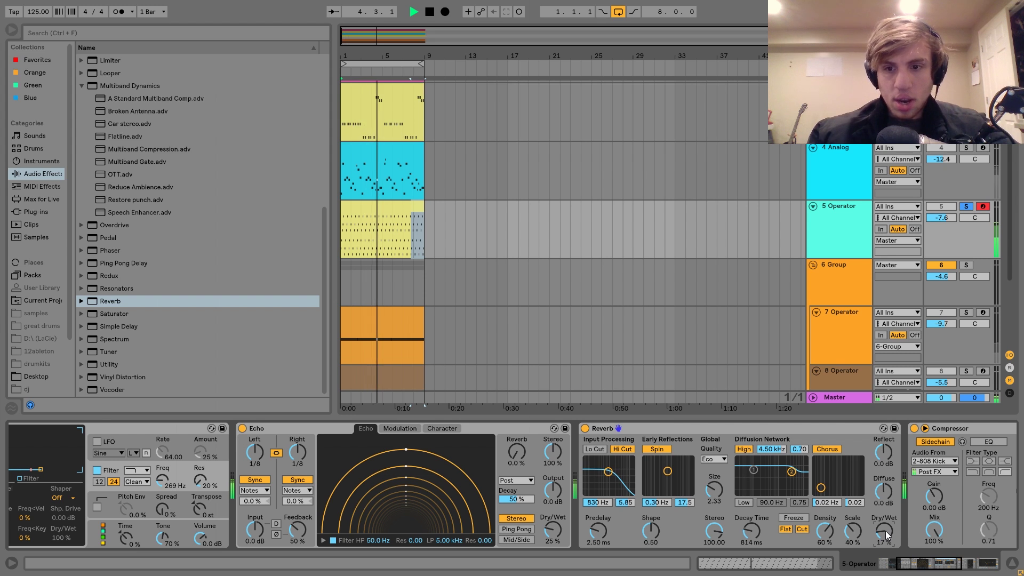
- Switch the Reverb's input filter from Hi Cut to Lo Cut and set its frequency to 2.31 kHz
{"action": "left_click", "coordinate": [622, 450]}
{"action": "left_click", "coordinate": [604, 448]}
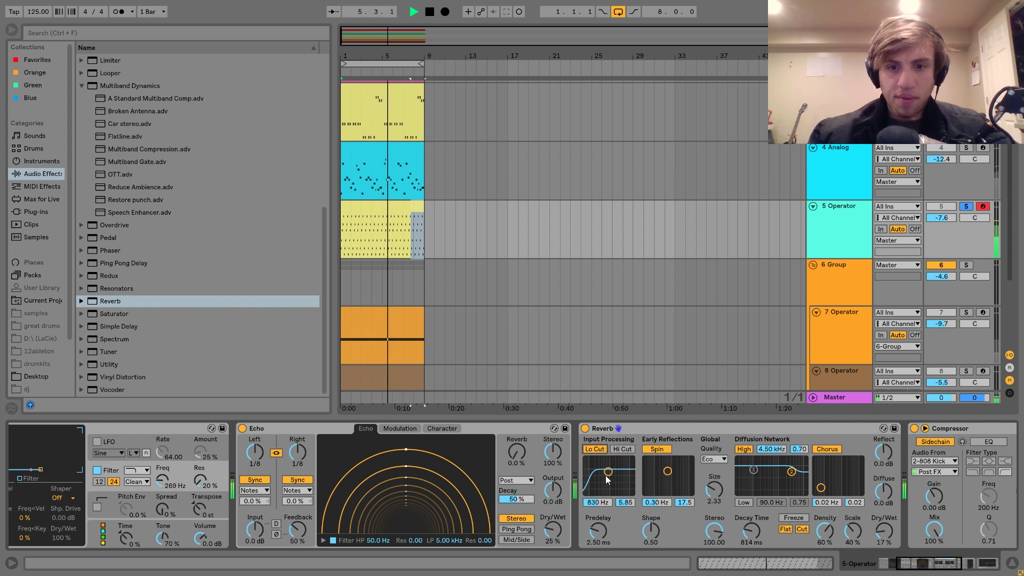
{"action": "left_click_drag", "start_coordinate": [606, 476], "coordinate": [616, 471]}
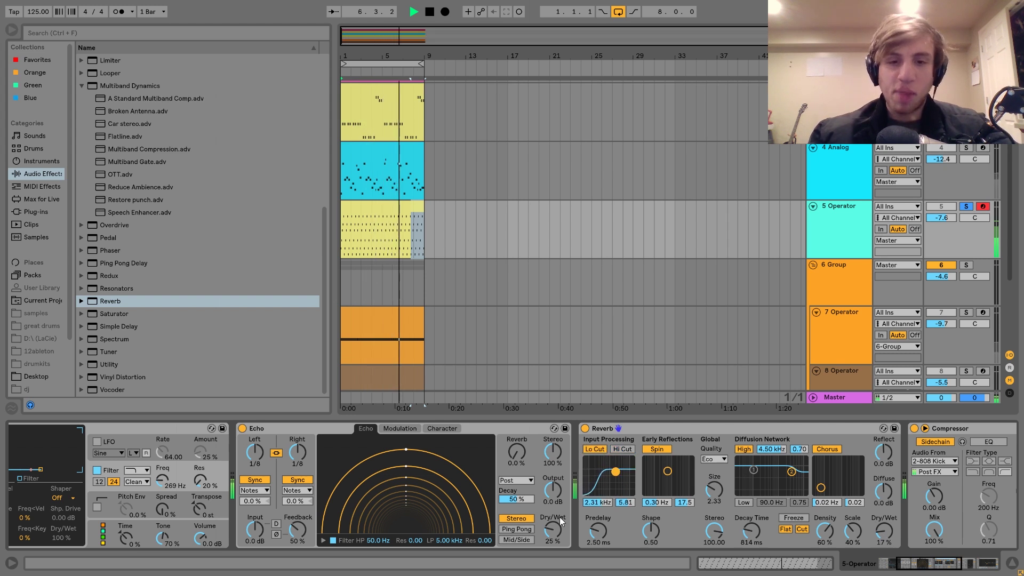
- Set Echo's filter to 204 Hz high-pass and 15.3 kHz low-pass, then unsolo the arpeggio and stop playback
{"action": "left_click_drag", "start_coordinate": [443, 541], "coordinate": [443, 558]}
{"action": "left_click_drag", "start_coordinate": [383, 541], "coordinate": [383, 520]}
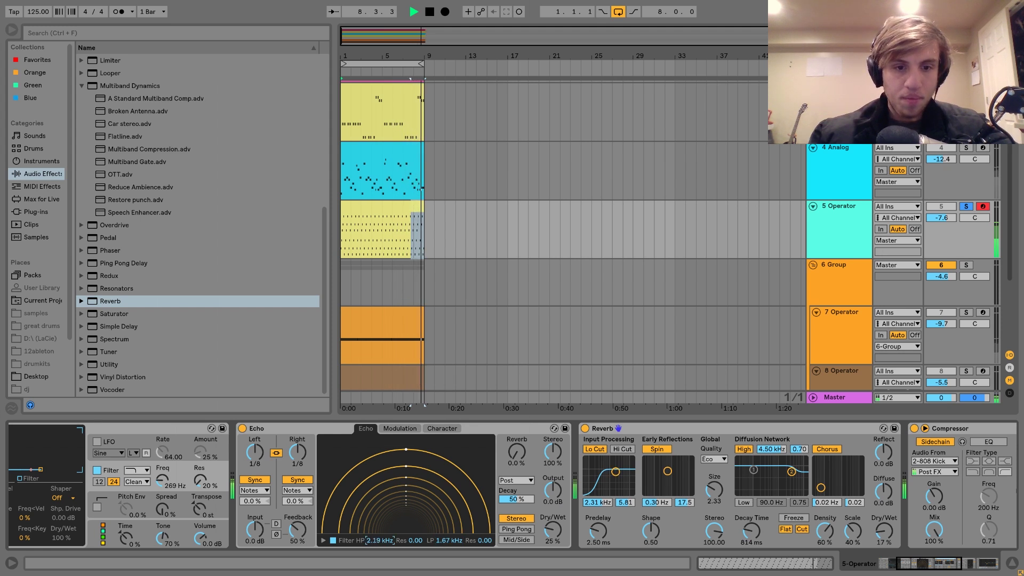
{"action": "left_click_drag", "start_coordinate": [442, 542], "coordinate": [443, 507]}
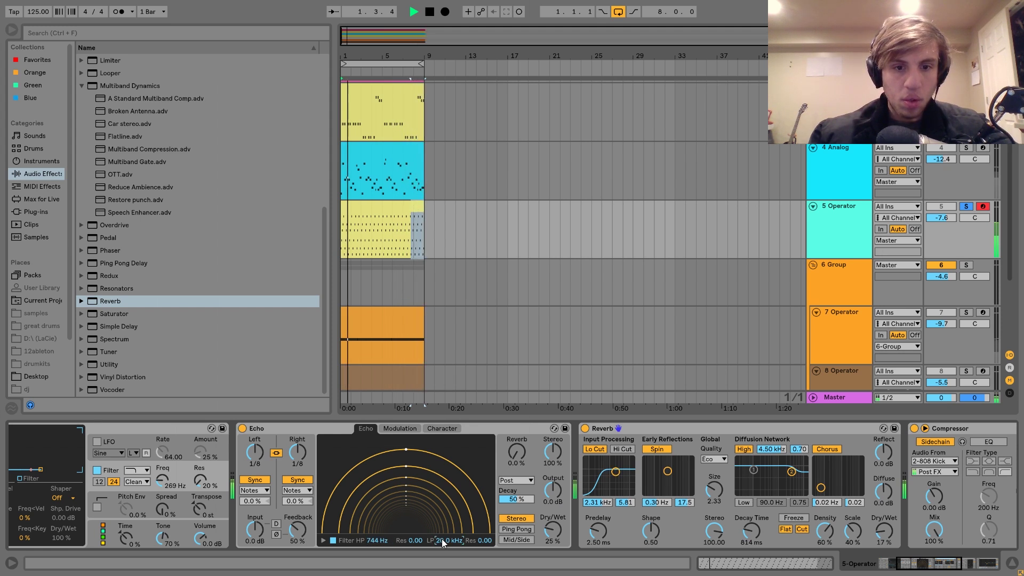
{"action": "left_click_drag", "start_coordinate": [390, 542], "coordinate": [390, 541]}
{"action": "left_click_drag", "start_coordinate": [458, 542], "coordinate": [457, 548]}
{"action": "left_click", "coordinate": [968, 208]}
{"action": "scroll", "coordinate": [825, 216], "scroll_direction": "up", "scroll_amount": 4}
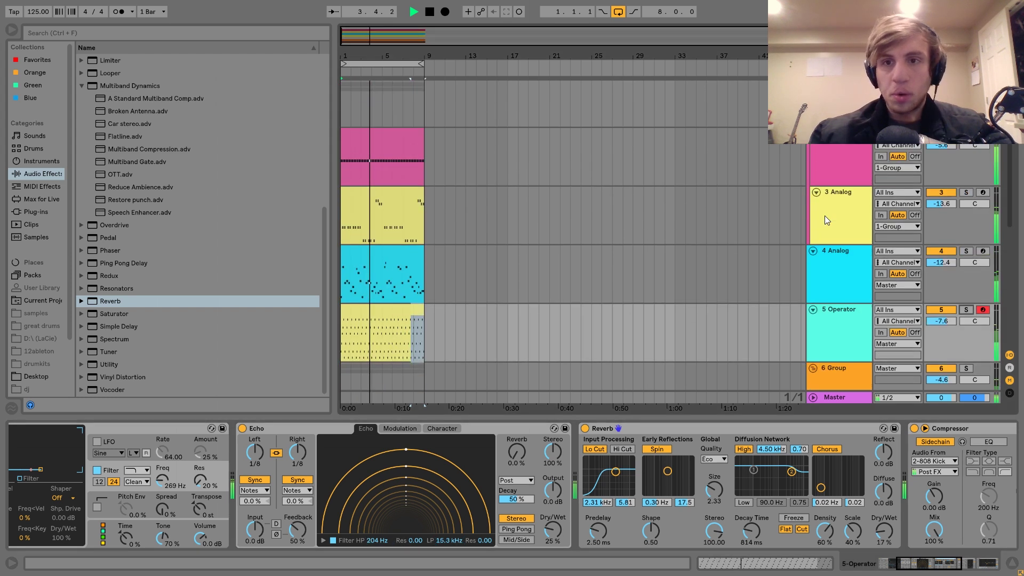
{"action": "scroll", "coordinate": [842, 253], "scroll_direction": "down", "scroll_amount": 1}
{"action": "key", "text": "space"}
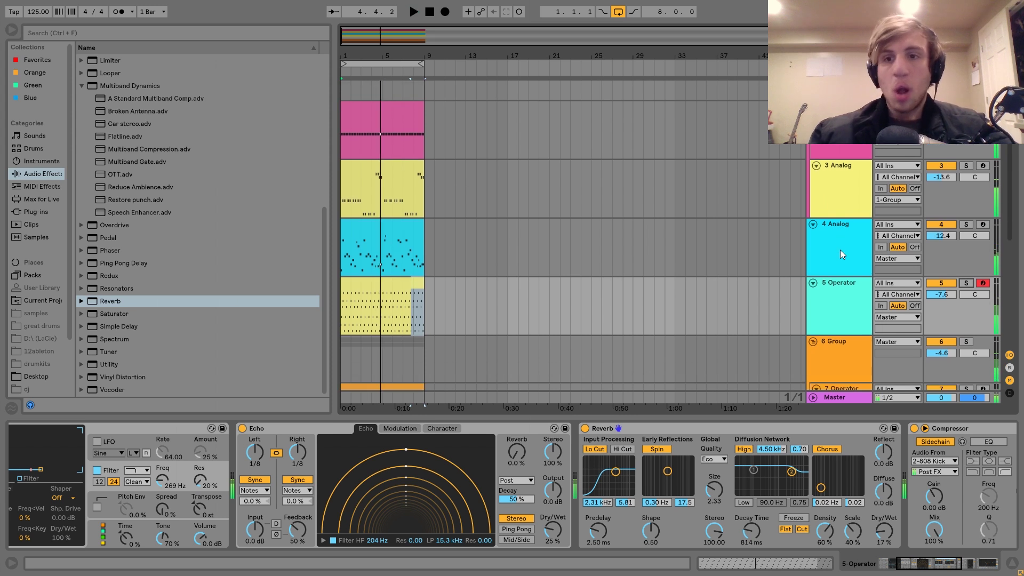
- Rename the first group with a Bass/Kick name and the yellow Analog track inside it as Bass
{"action": "scroll", "coordinate": [841, 253], "scroll_direction": "up", "scroll_amount": 1}
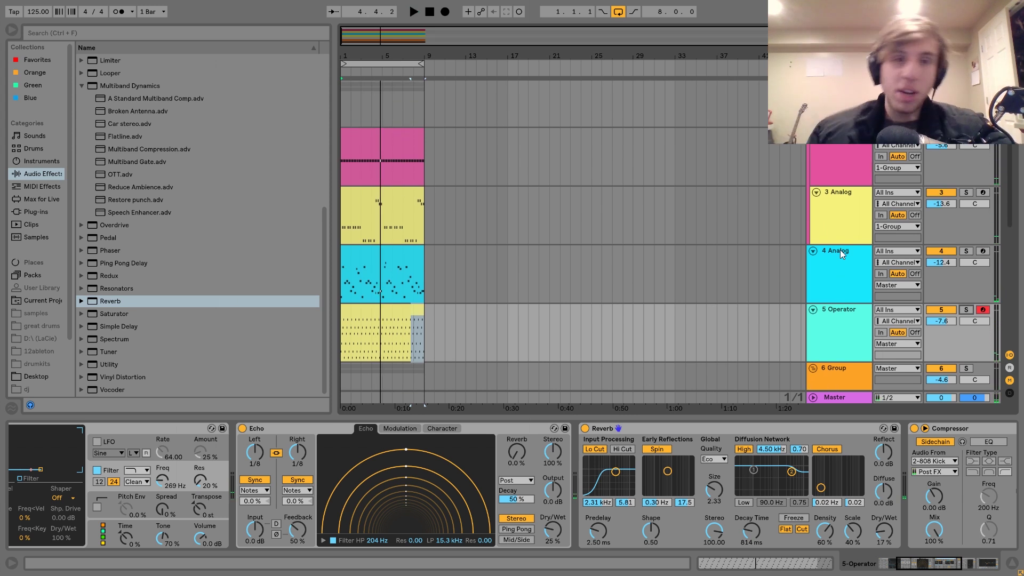
{"action": "left_click", "coordinate": [838, 91]}
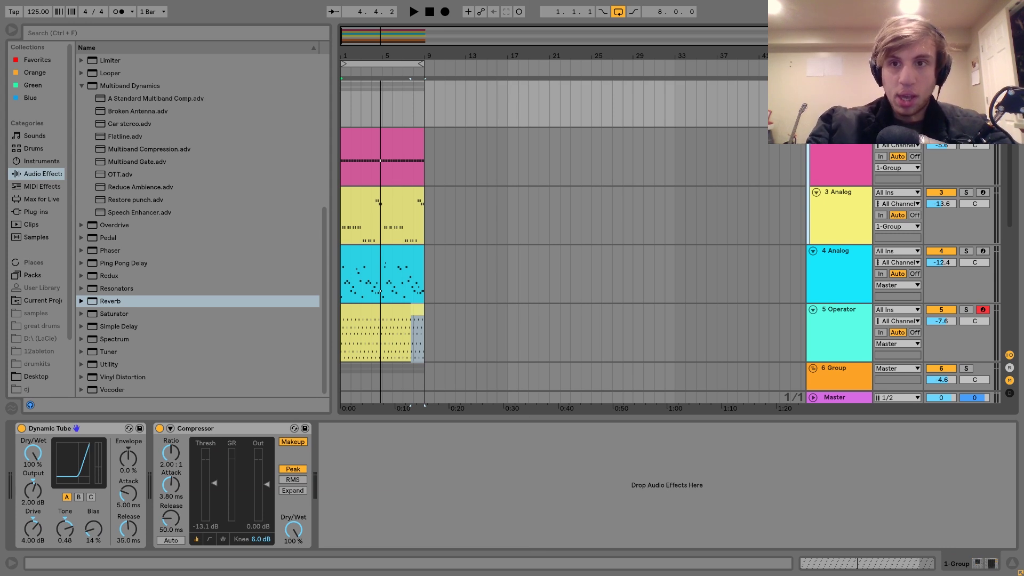
{"action": "key", "text": "Tab"}
{"action": "key", "text": "Tab"}
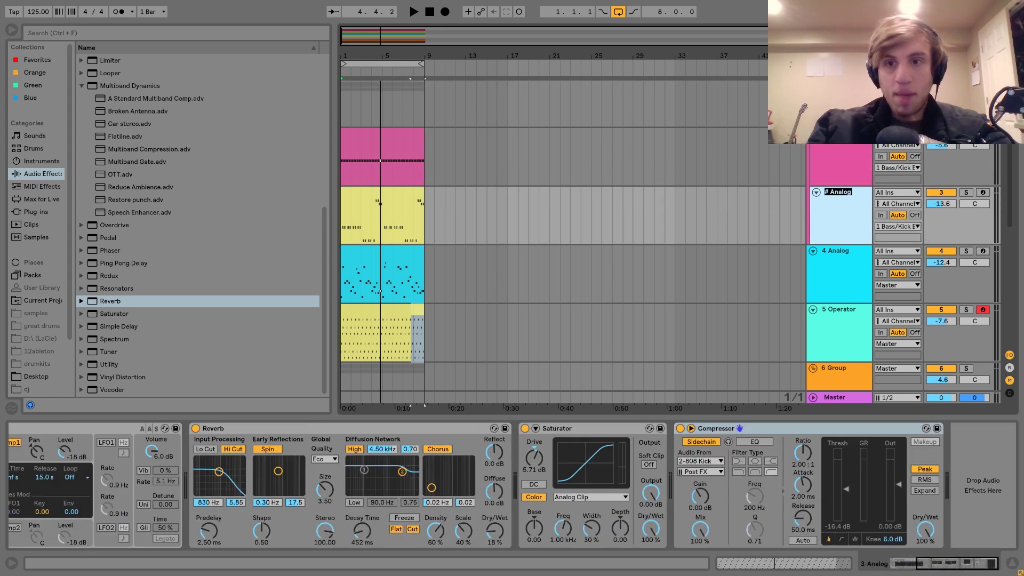
{"action": "type", "text": "# Ba"}
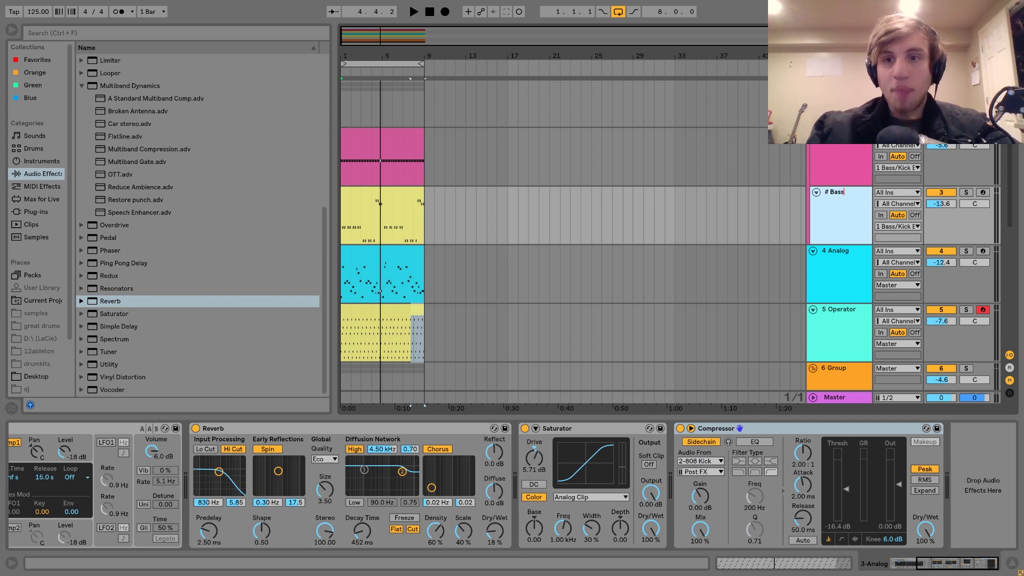
{"action": "type", "text": "ss"}
{"action": "key", "text": "Tab"}
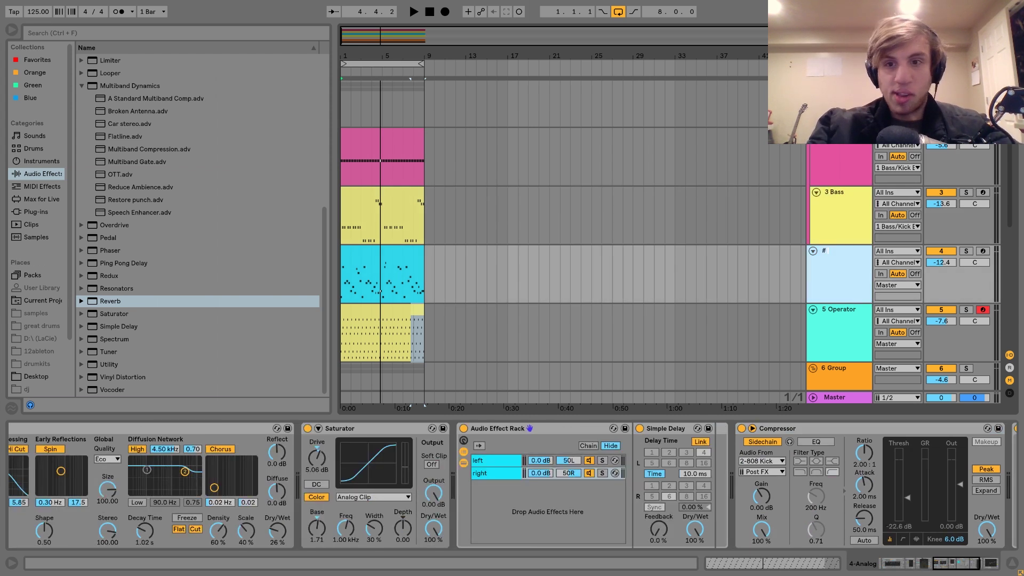
- Rename the blue Analog track as Lead and the arpeggio's Operator track as Arp
{"action": "type", "text": "# Lead"}
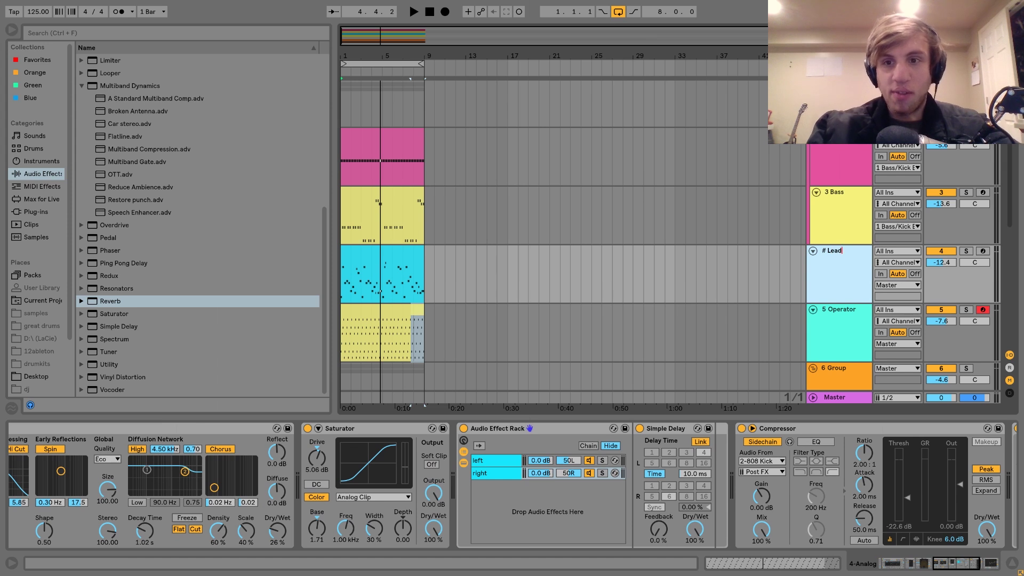
{"action": "key", "text": "Tab"}
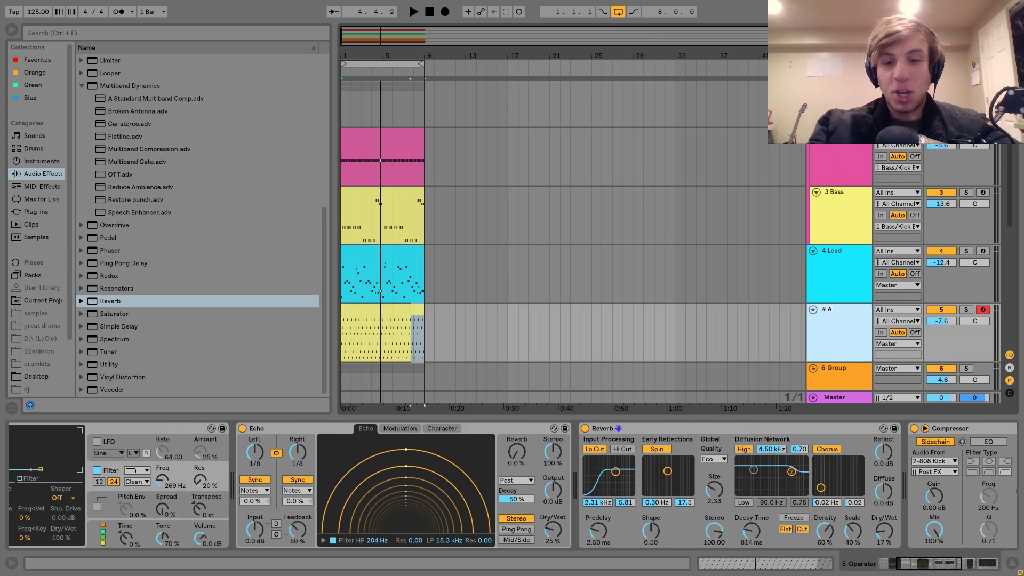
{"action": "type", "text": "# Arp"}
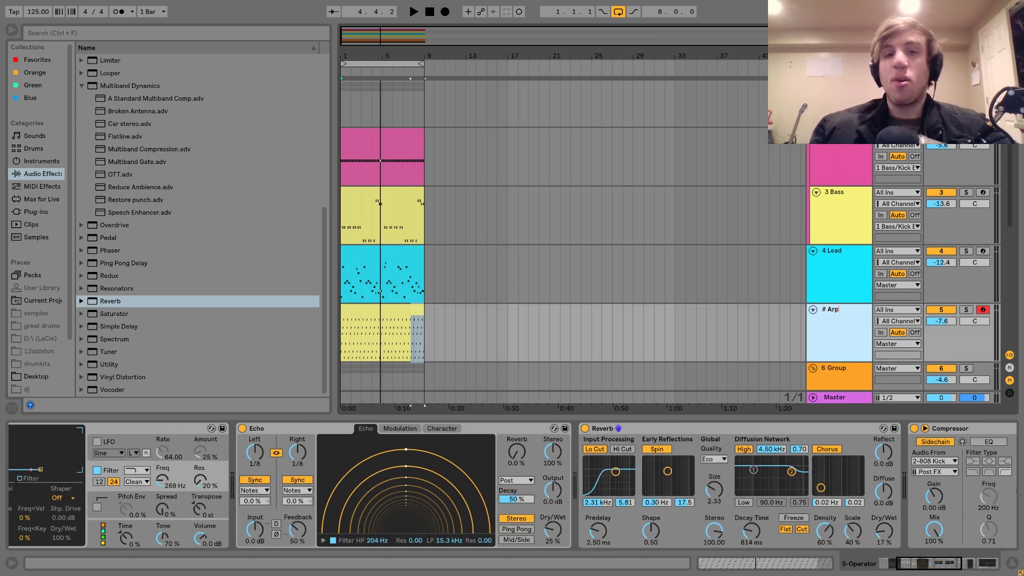
{"action": "scroll", "coordinate": [867, 181], "scroll_direction": "down", "scroll_amount": 5}
{"action": "key", "text": "Tab"}
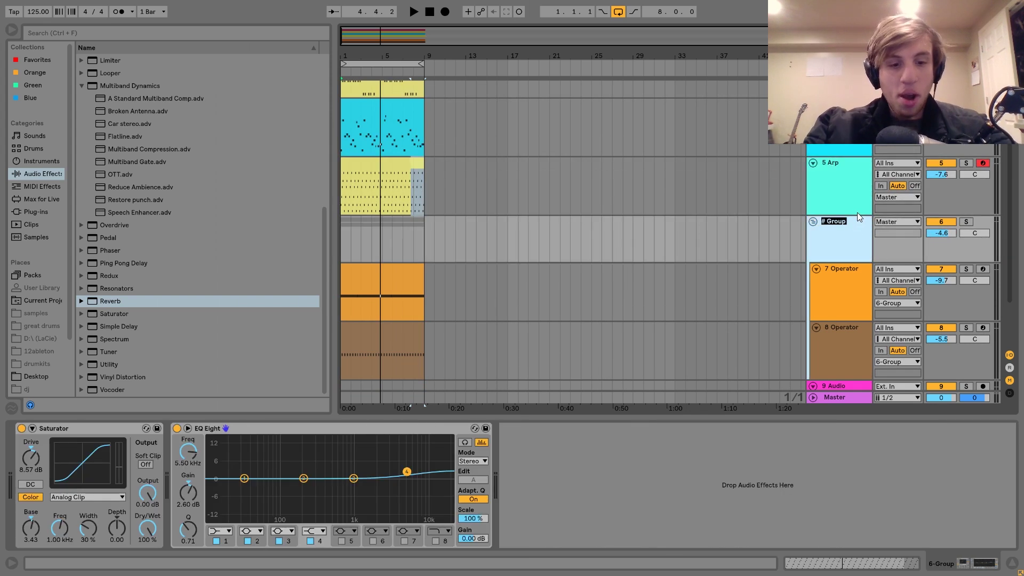
- Name the group holding the two Operator tracks Percussion Bus, keeping the automatic track number
{"action": "type", "text": "# Percussion Bus"}
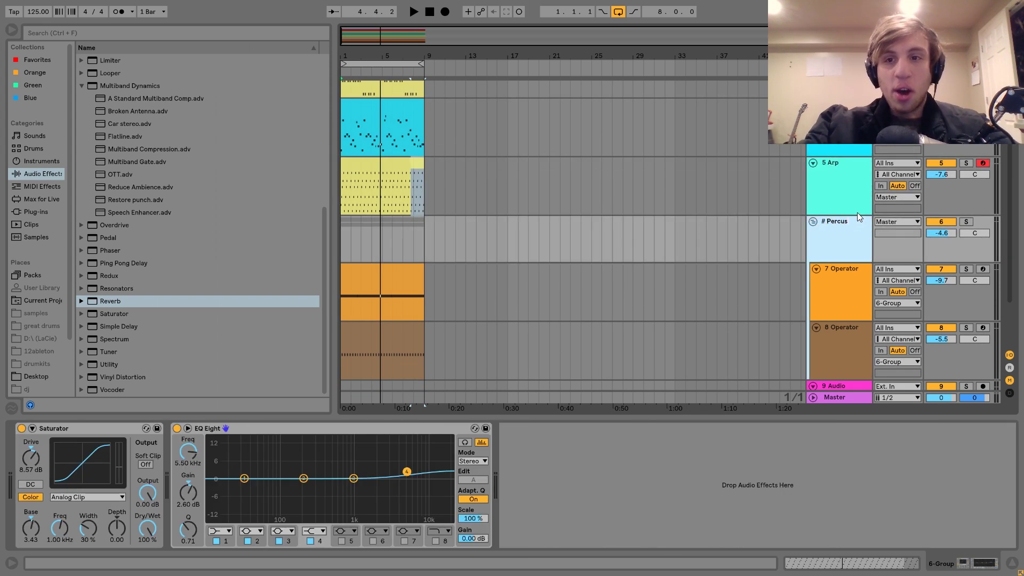
{"action": "key", "text": "BackSpace"}
{"action": "key", "text": "BackSpace"}
{"action": "key", "text": "BackSpace"}
{"action": "key", "text": "BackSpace"}
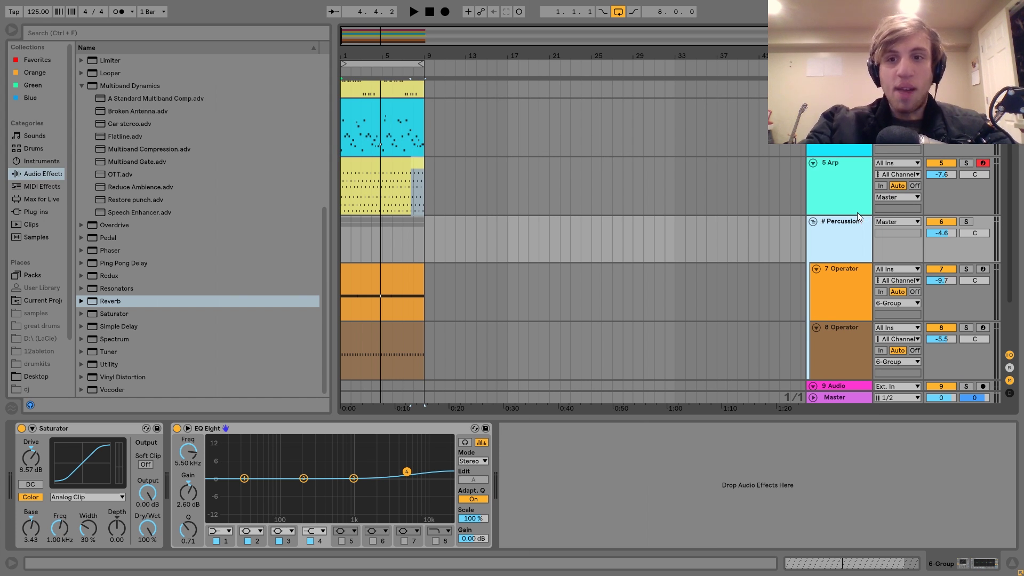
- Rename the orange Operator track in the percussion group as Hihat 1 and the brown one as Hihat 2
{"action": "left_click", "coordinate": [925, 269]}
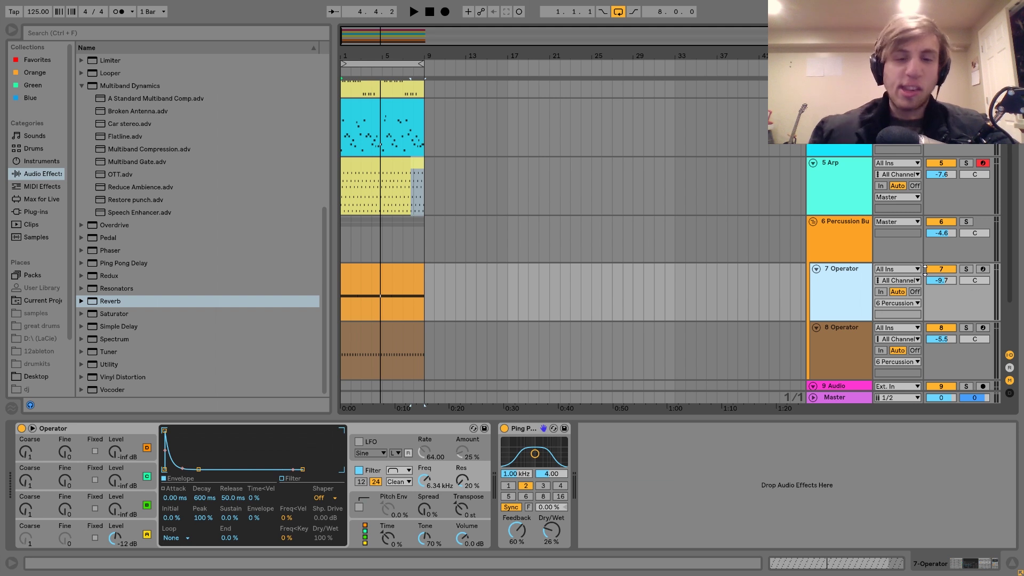
{"action": "key", "text": "ctrl+r"}
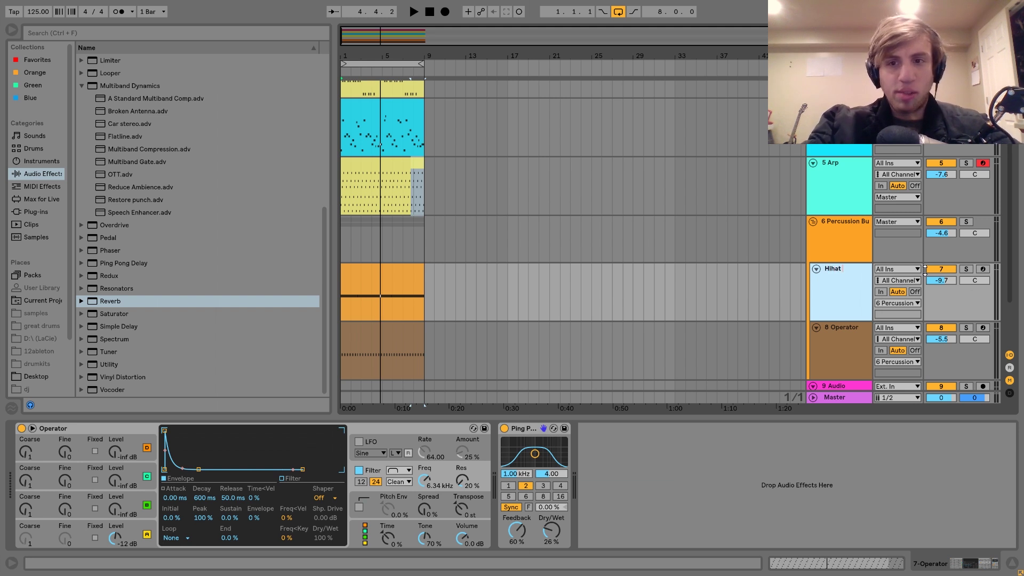
{"action": "key", "text": "Tab"}
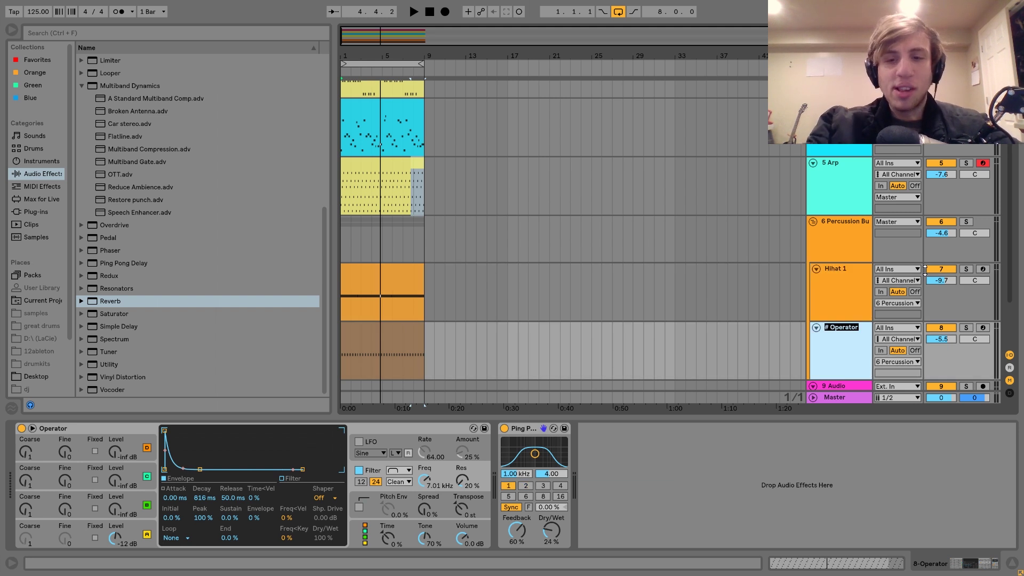
{"action": "key", "text": "Return"}
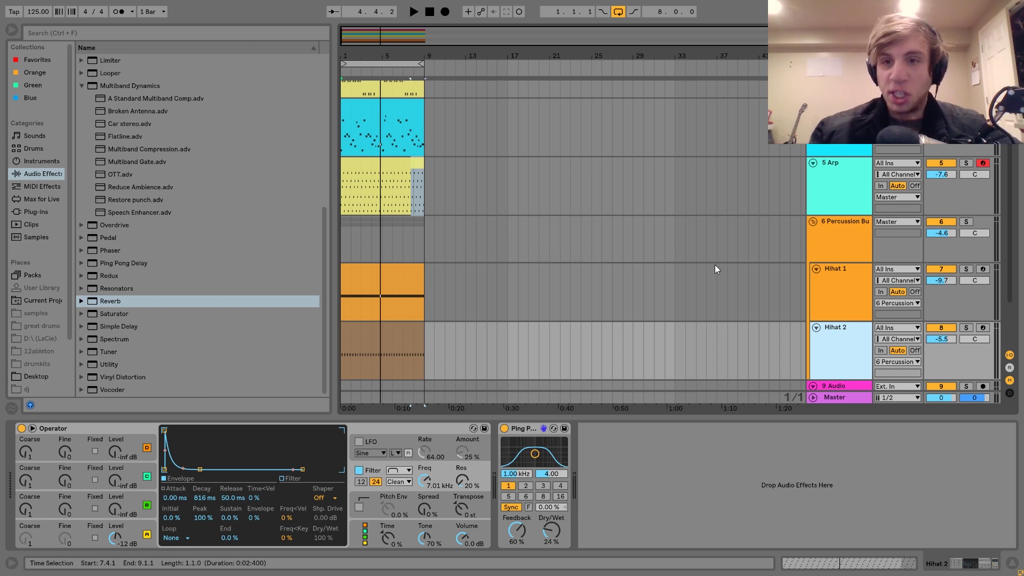
- Delete the unused Audio track below Hihat 2
{"action": "scroll", "coordinate": [714, 265], "scroll_direction": "down", "scroll_amount": 3}
{"action": "left_click", "coordinate": [849, 327]}
{"action": "key", "text": "Delete"}
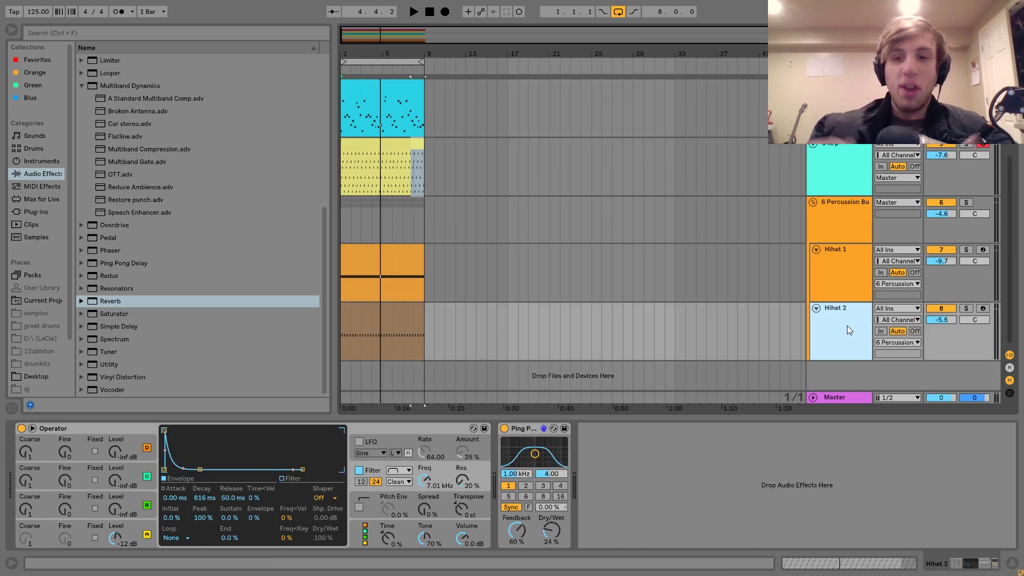
- Insert a new MIDI track between Hihat 1 and Hihat 2 and stop playback
{"action": "key", "text": "space"}
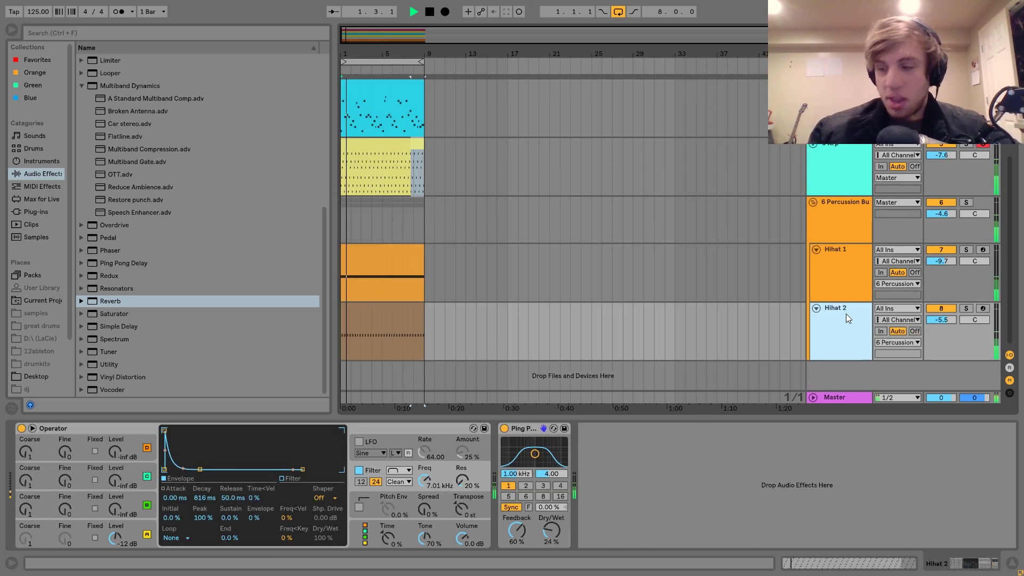
{"action": "left_click", "coordinate": [852, 275]}
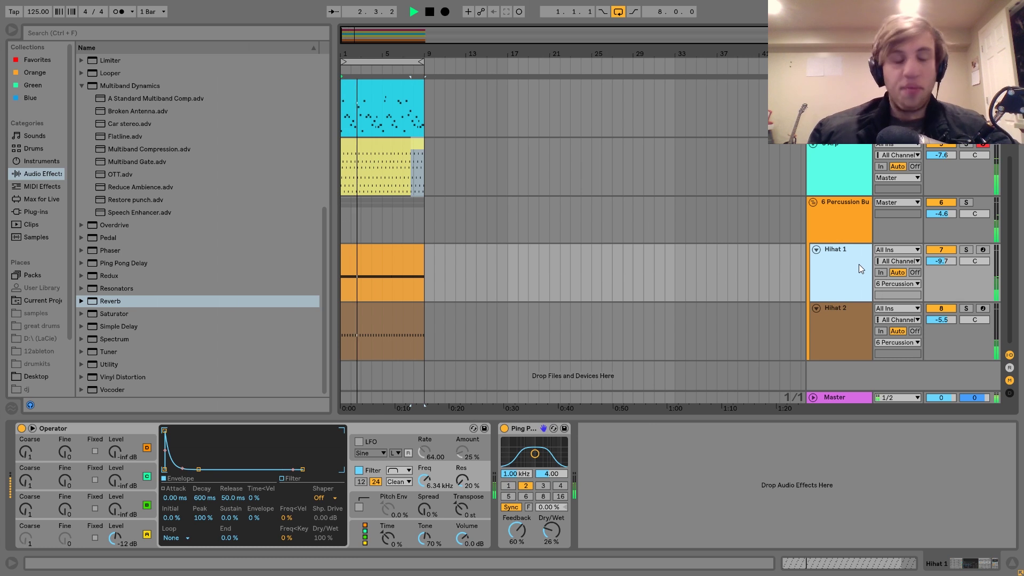
{"action": "key", "text": "ctrl+shift+t"}
{"action": "key", "text": "space"}
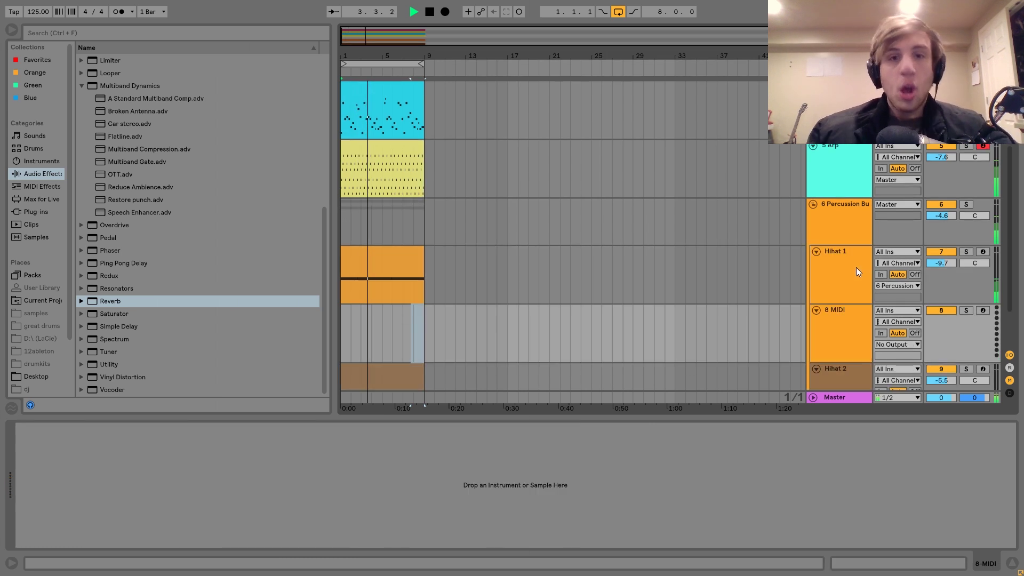
{"action": "scroll", "coordinate": [472, 294], "scroll_direction": "down", "scroll_amount": 2}
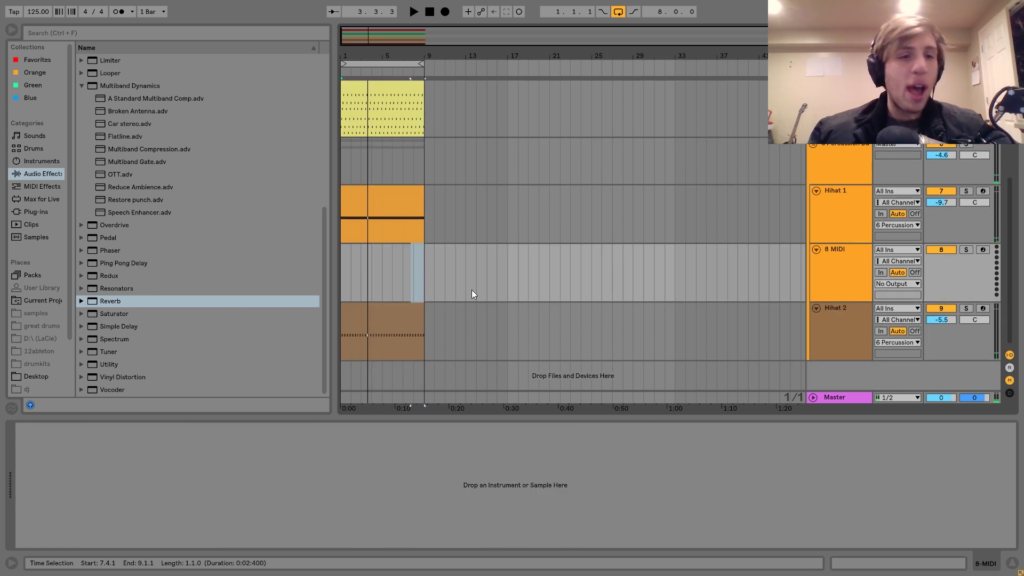
- Audition the percussion samples in the Melodic Techno From Scratch folder and load 808 Rimshot.wav onto the new MIDI track
{"action": "left_click", "coordinate": [36, 376]}
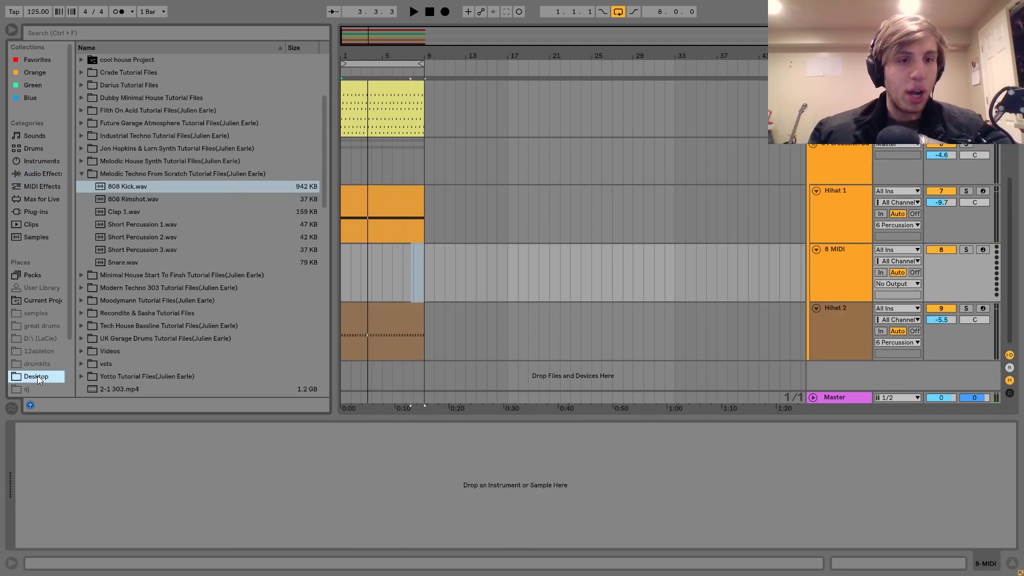
{"action": "left_click", "coordinate": [123, 199]}
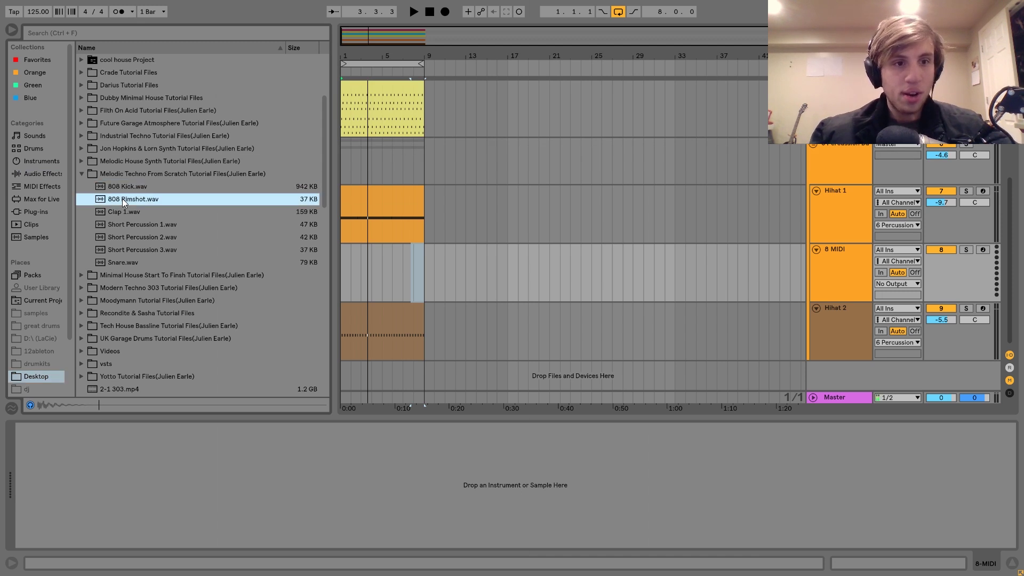
{"action": "key", "text": "Down"}
{"action": "key", "text": "Down"}
{"action": "key", "text": "Down"}
{"action": "key", "text": "Down"}
{"action": "key", "text": "Down"}
{"action": "key", "text": "Up"}
{"action": "key", "text": "Up"}
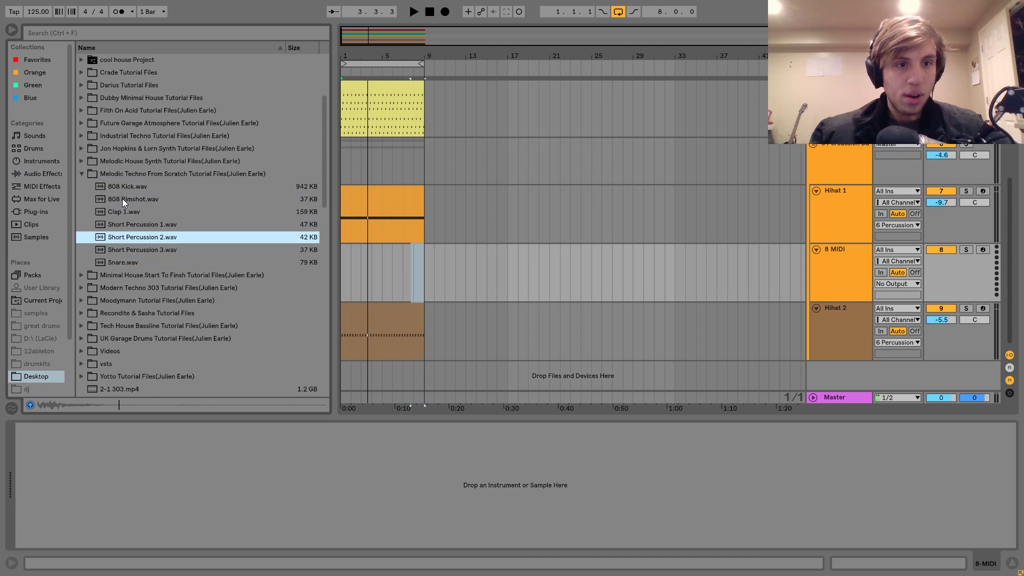
{"action": "key", "text": "Up"}
{"action": "key", "text": "Up"}
{"action": "key", "text": "Up"}
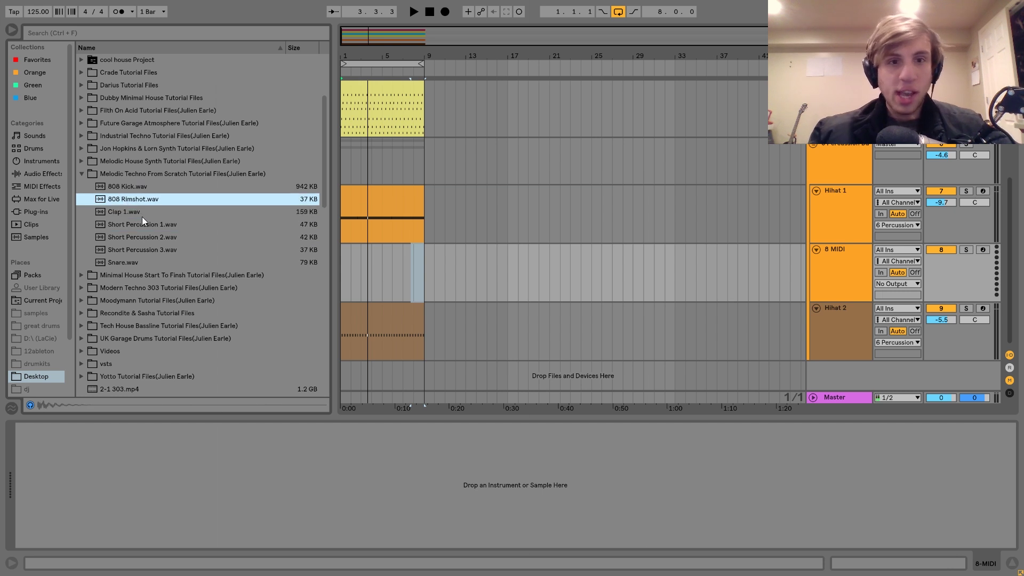
{"action": "left_click_drag", "start_coordinate": [140, 200], "coordinate": [354, 249]}
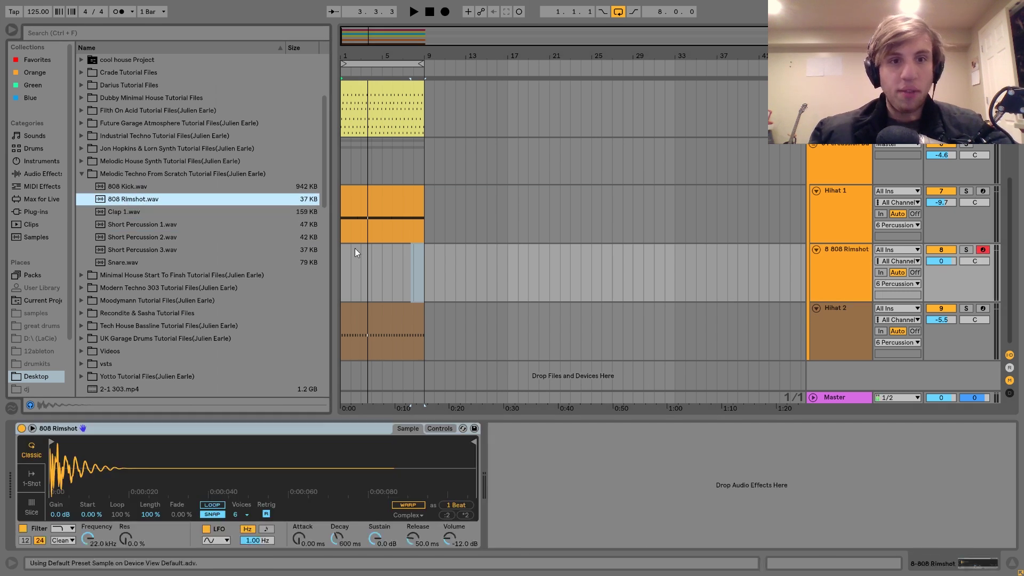
- Create an empty eight-bar MIDI clip on the 808 Rimshot track, from bar 1 to bar 9
{"action": "left_click_drag", "start_coordinate": [423, 281], "coordinate": [357, 281]}
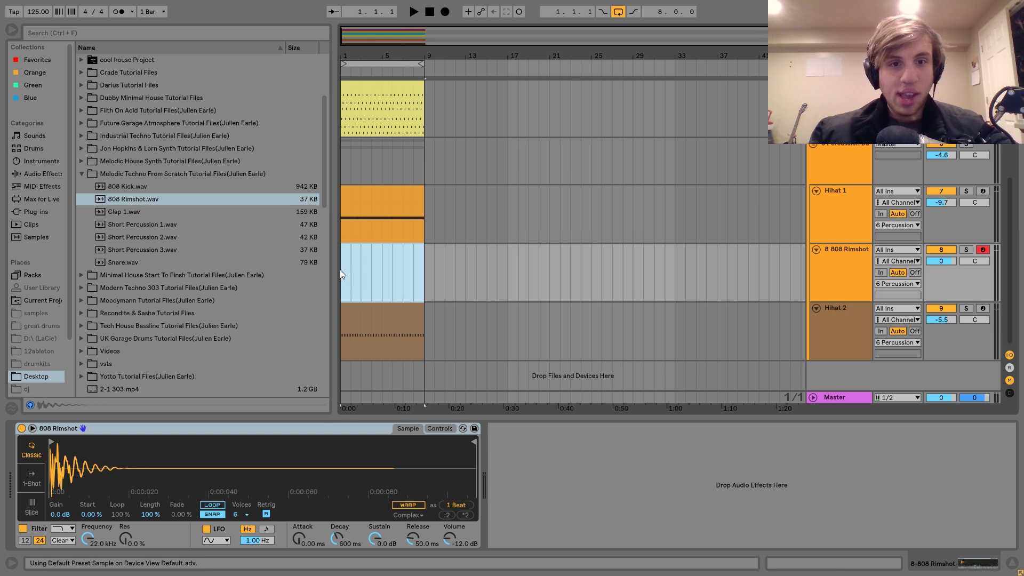
{"action": "key", "text": "ctrl+shift+m"}
{"action": "left_click", "coordinate": [982, 564]}
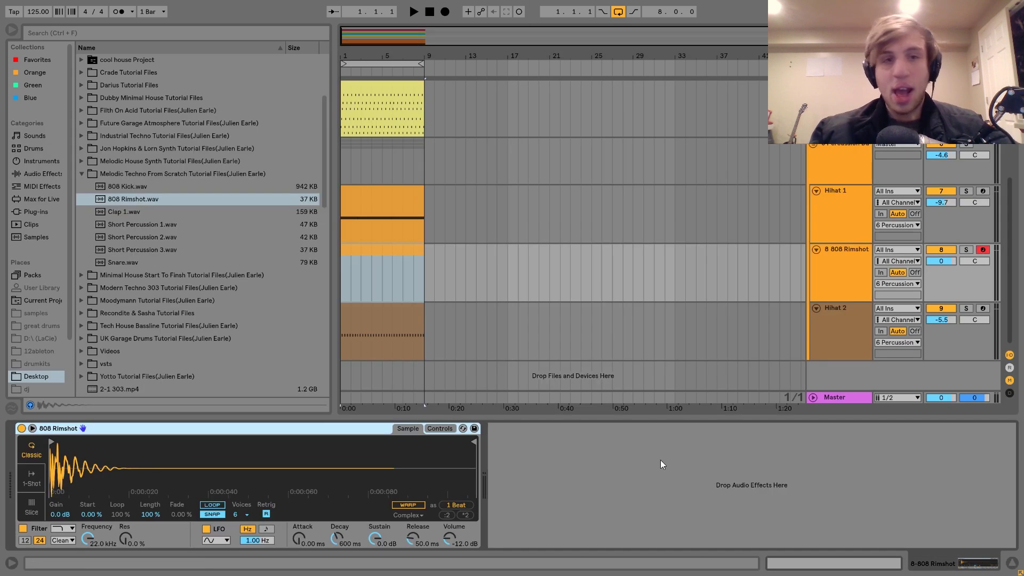
- Add an Echo effect after the sampler on the 808 Rimshot track
{"action": "left_click", "coordinate": [39, 172]}
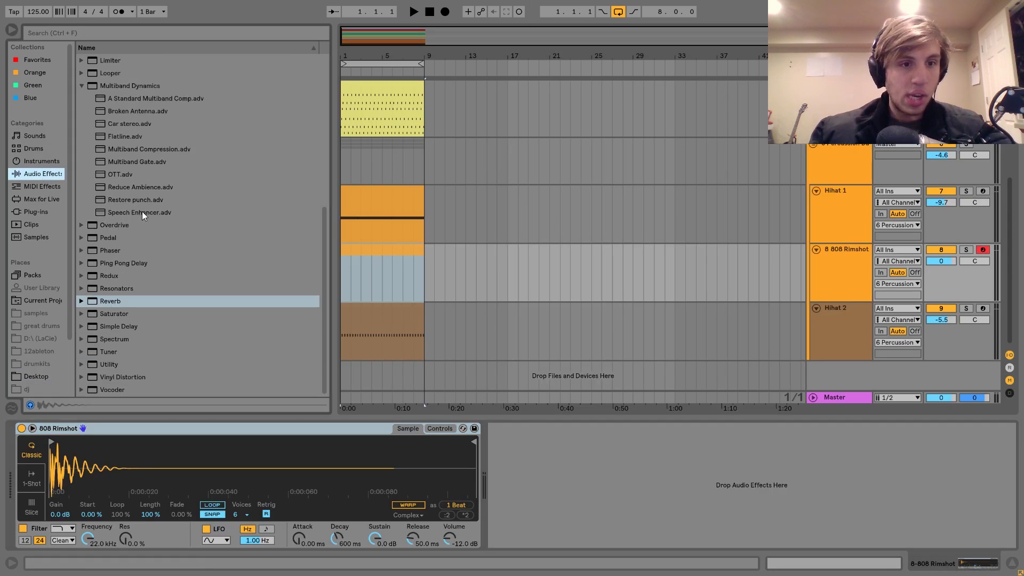
{"action": "scroll", "coordinate": [139, 262], "scroll_direction": "up", "scroll_amount": 5}
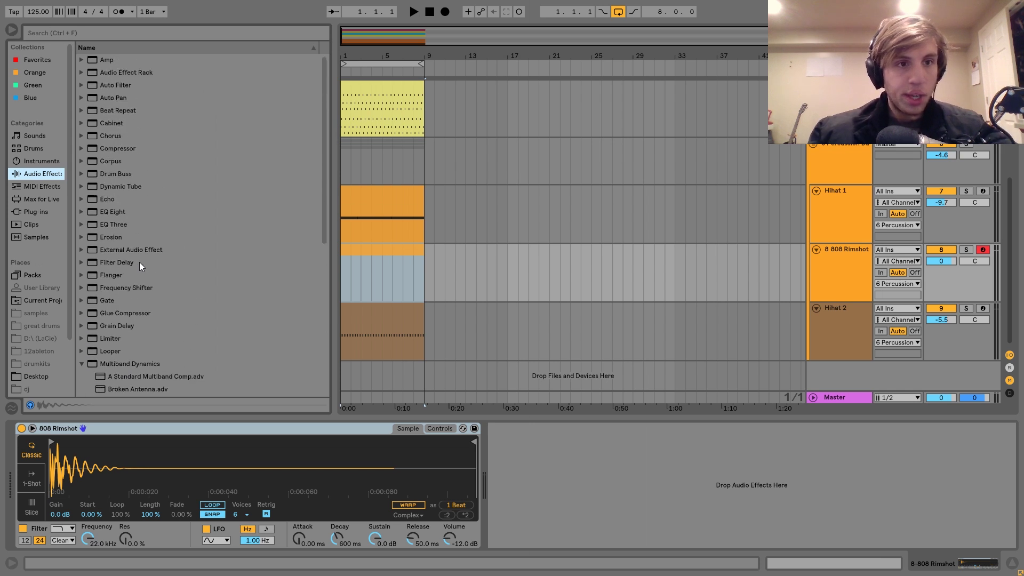
{"action": "scroll", "coordinate": [140, 261], "scroll_direction": "up", "scroll_amount": 2}
{"action": "double_click", "coordinate": [110, 163]}
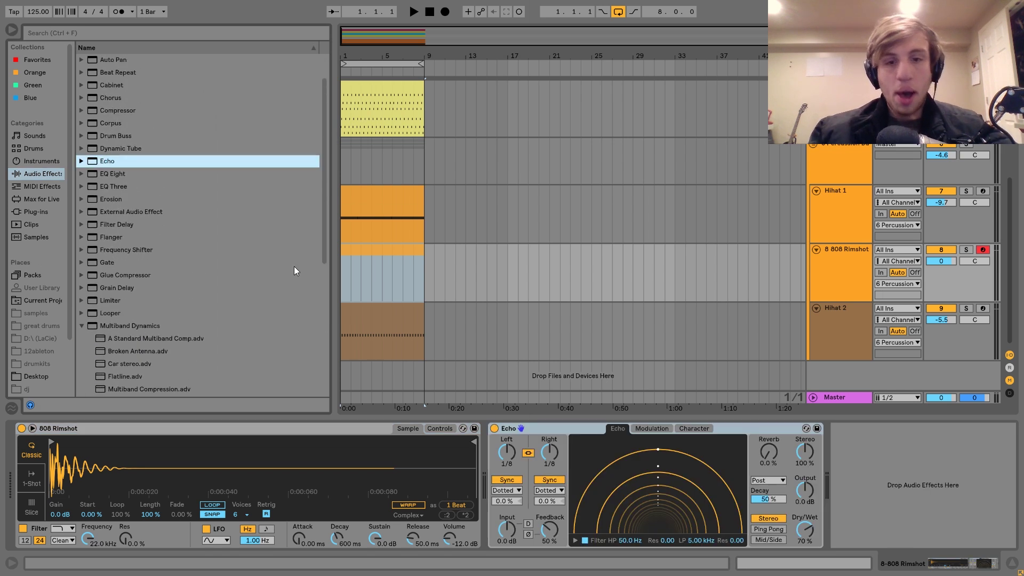
- Set both Echo delay times to 1/16 in Notes mode and the dry/wet mix to 42 %
{"action": "left_click_drag", "start_coordinate": [544, 451], "coordinate": [543, 456]}
{"action": "left_click", "coordinate": [560, 490]}
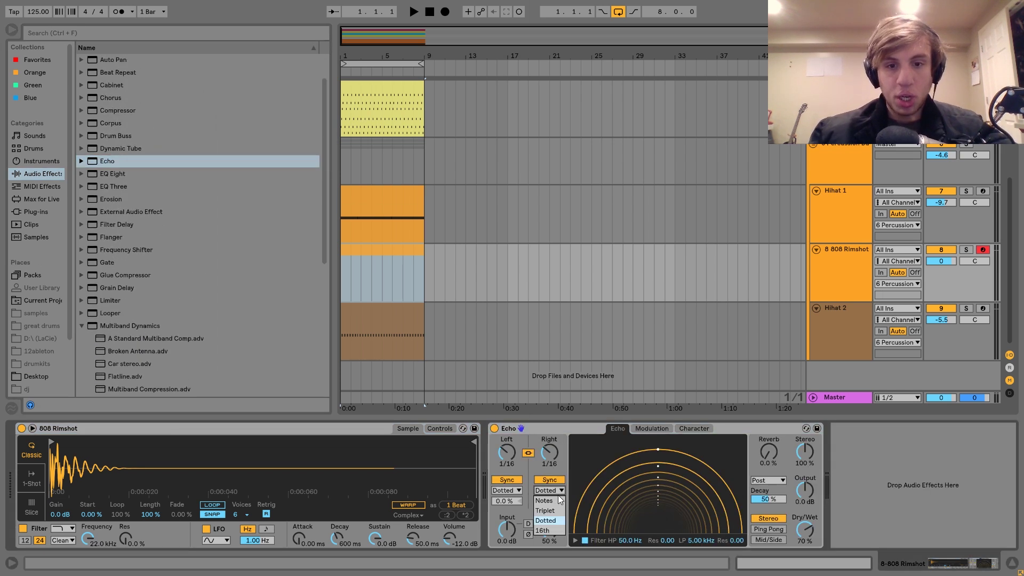
{"action": "left_click", "coordinate": [552, 502]}
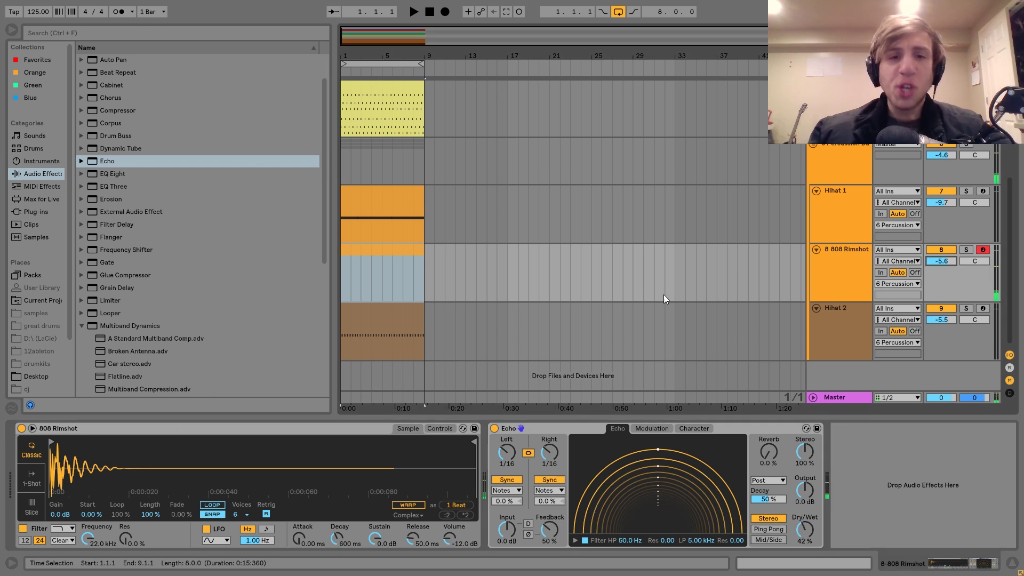
- Open the rimshot clip and add three C3 notes at 4.3.3, 4.4.2 and 4.4.4
{"action": "double_click", "coordinate": [389, 254]}
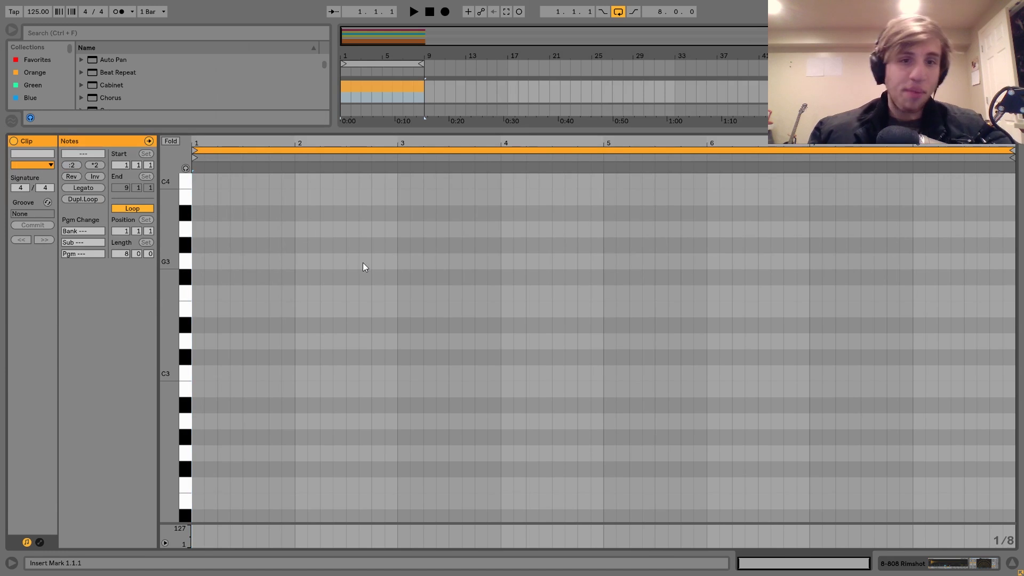
{"action": "double_click", "coordinate": [571, 373]}
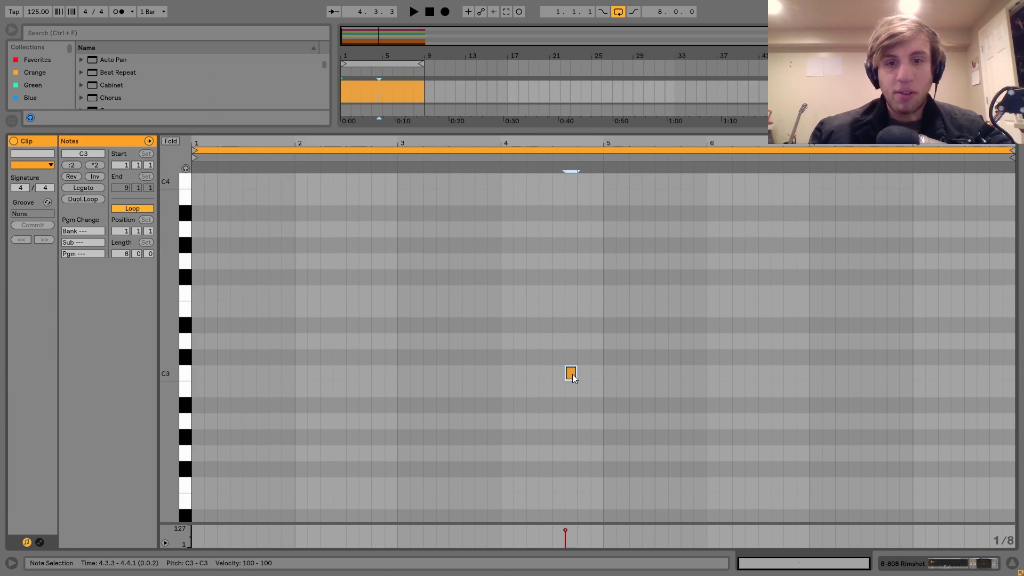
{"action": "left_click_drag", "start_coordinate": [590, 136], "coordinate": [458, 139]}
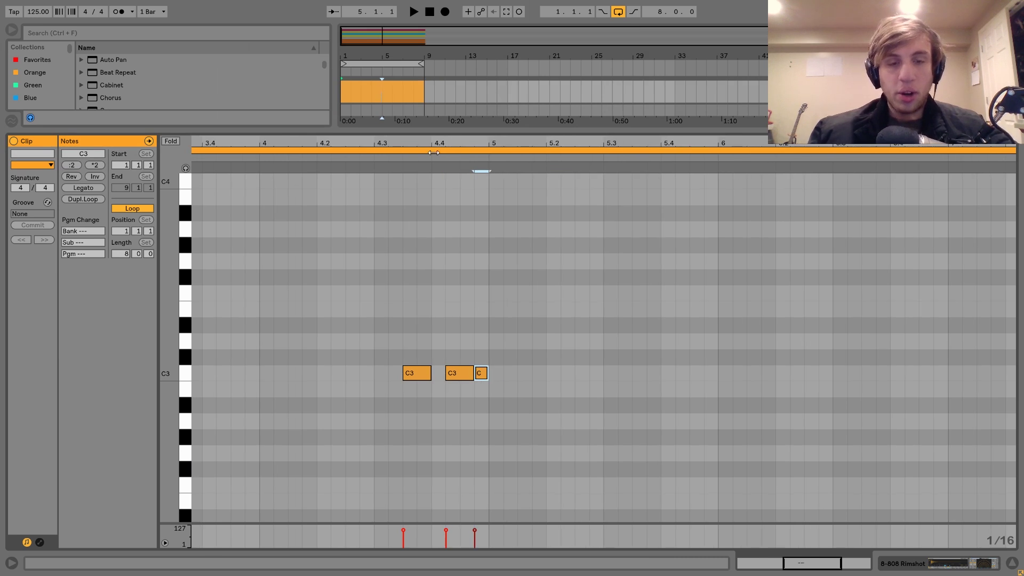
- Play back the rimshot notes at the end of bar 4
{"action": "left_click", "coordinate": [378, 156]}
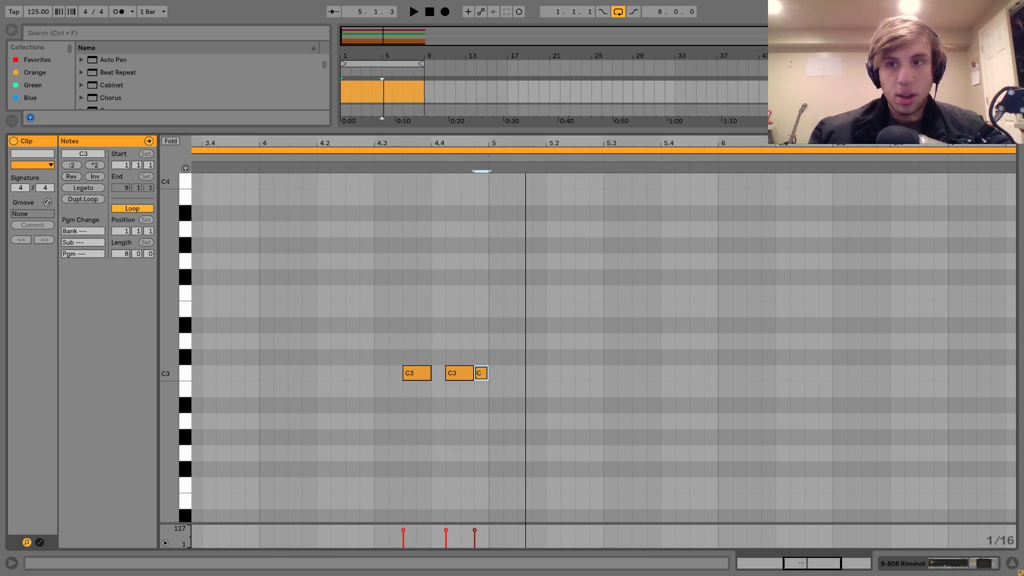
{"action": "key", "text": "space"}
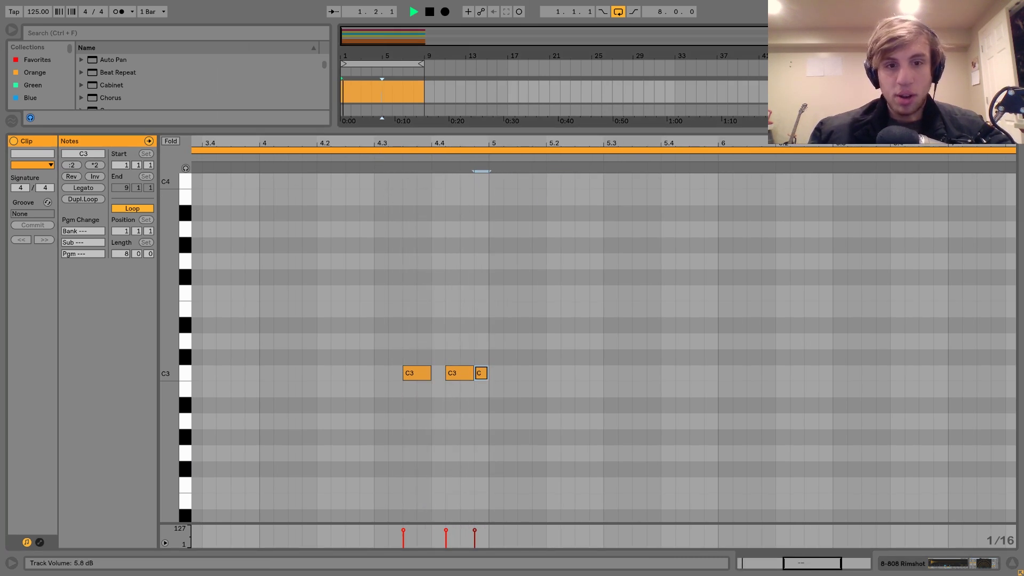
{"action": "left_click", "coordinate": [369, 158]}
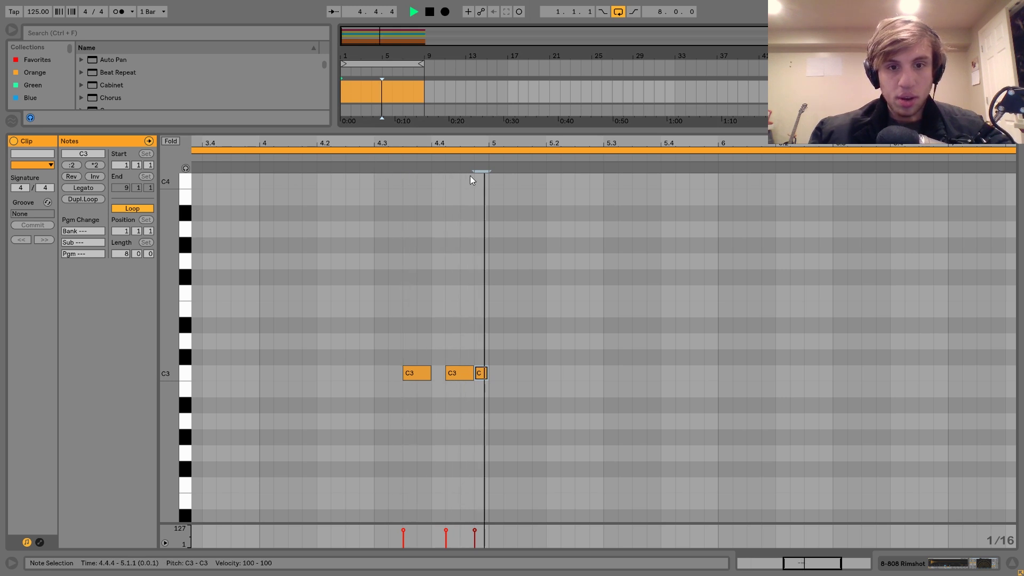
- Duplicate bars 1–4 of the rimshot clip into bars 5–8 and copy rimshot notes near the ends of bars 2 and 6
{"action": "left_click_drag", "start_coordinate": [674, 143], "coordinate": [675, 102]}
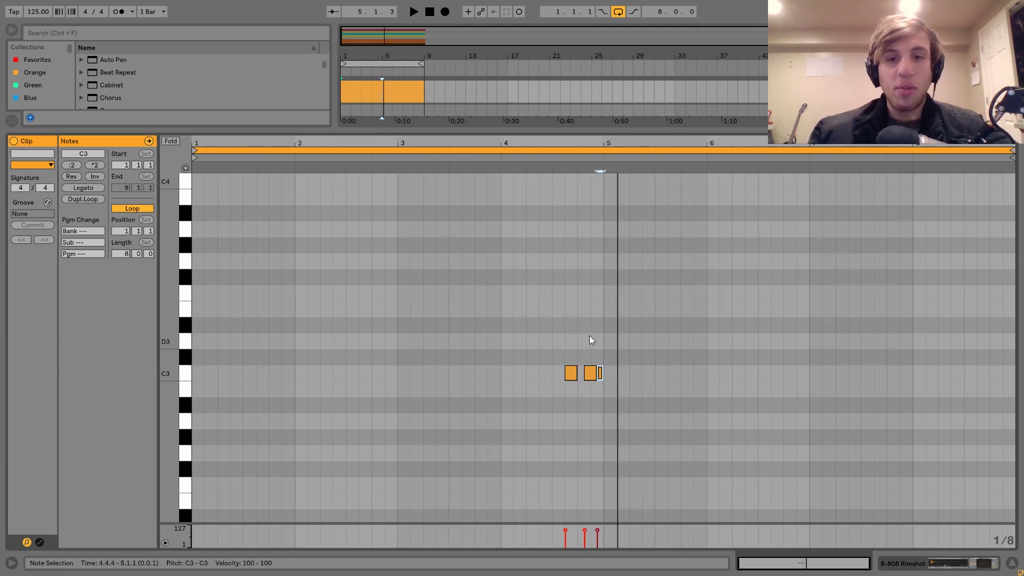
{"action": "left_click_drag", "start_coordinate": [598, 349], "coordinate": [197, 435]}
{"action": "key", "text": "ctrl+d"}
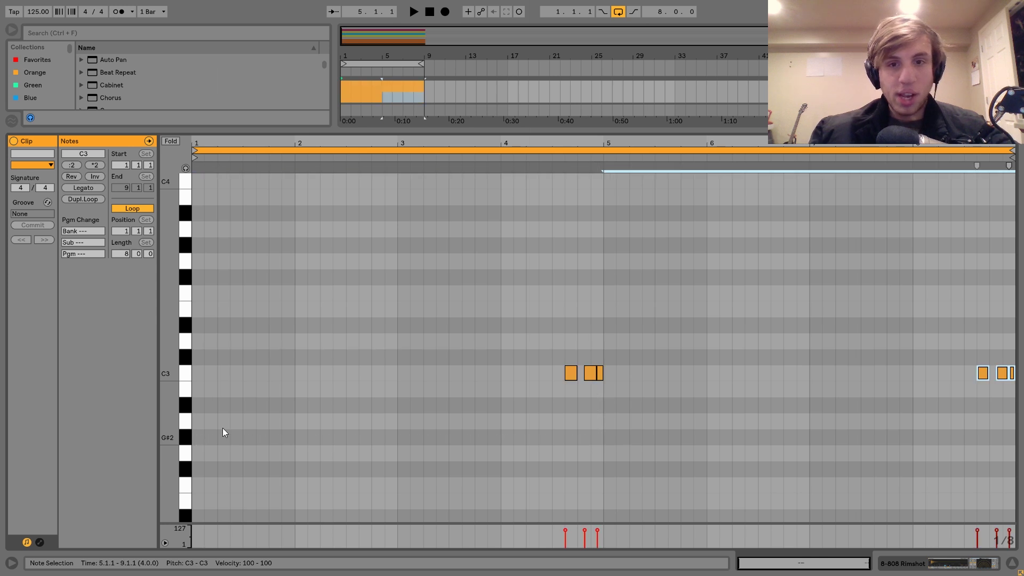
{"action": "left_click_drag", "start_coordinate": [584, 350], "coordinate": [798, 381]}
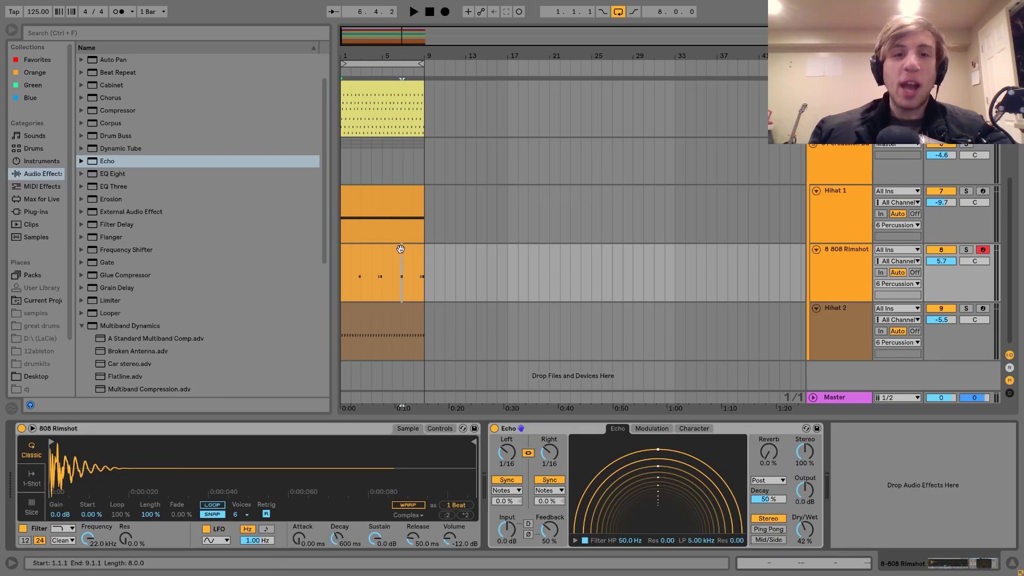
- Set the 808 Rimshot track's volume to 0.7 dB while the loop plays
{"action": "left_click", "coordinate": [390, 255]}
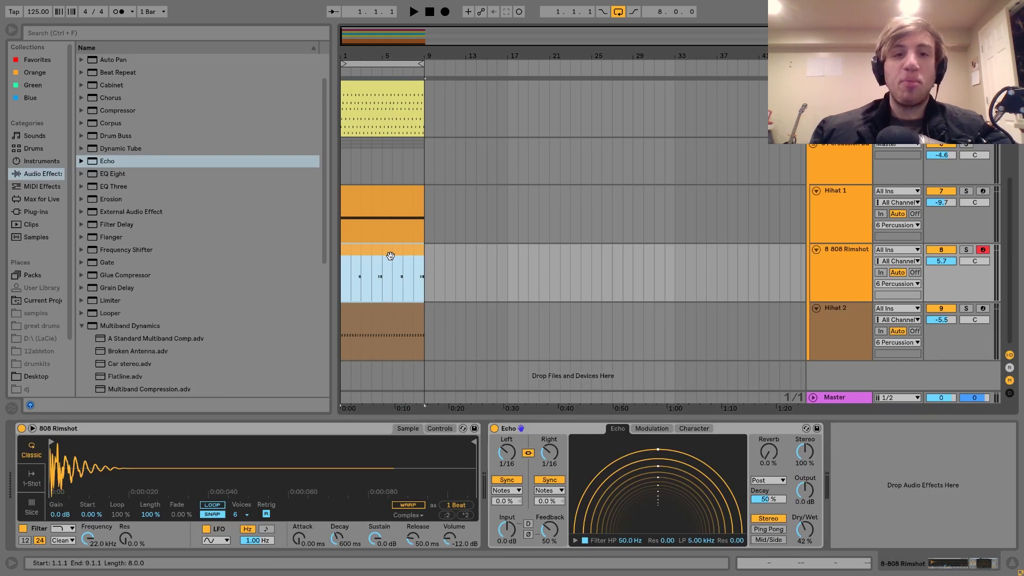
{"action": "left_click", "coordinate": [948, 262]}
{"action": "key", "text": "Down"}
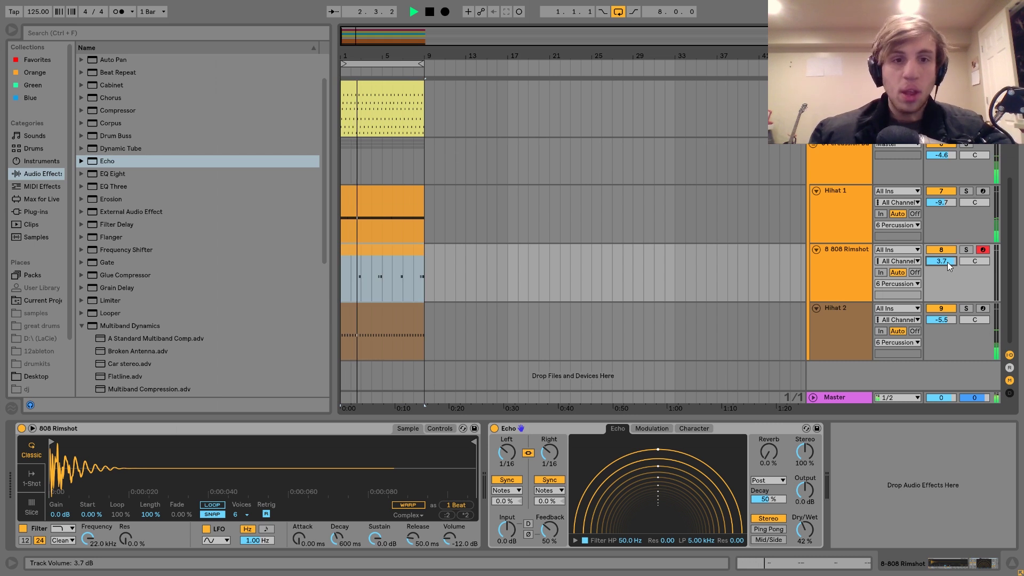
{"action": "key", "text": "Down"}
{"action": "key", "text": "Down"}
{"action": "key", "text": "Down"}
{"action": "key", "text": "Down"}
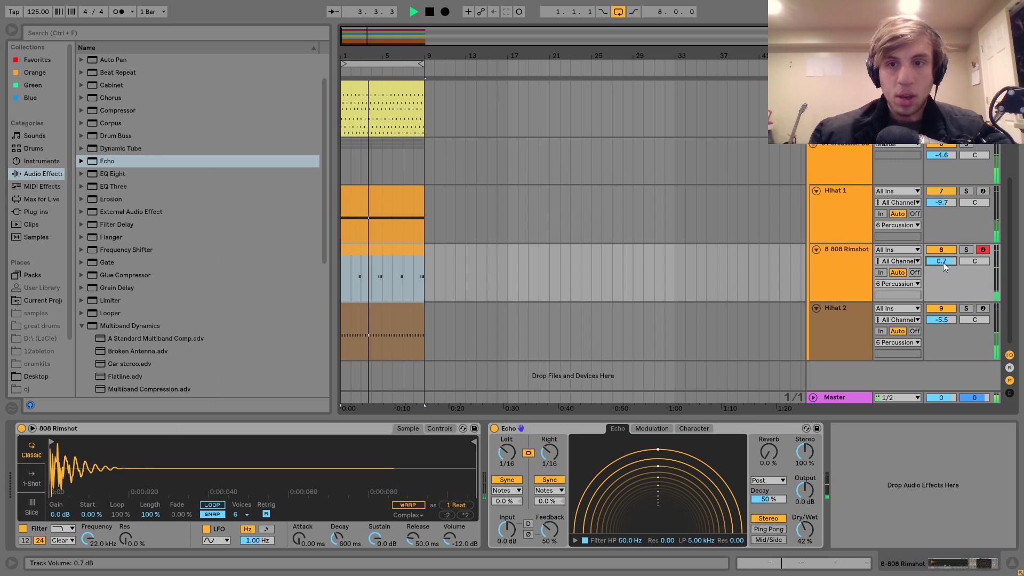
- Set the 808 Rimshot track's volume to -2.3 dB and delete its clip sections in bars 1–2 and from 5.1.1 to 7.3.1
{"action": "key", "text": "Down"}
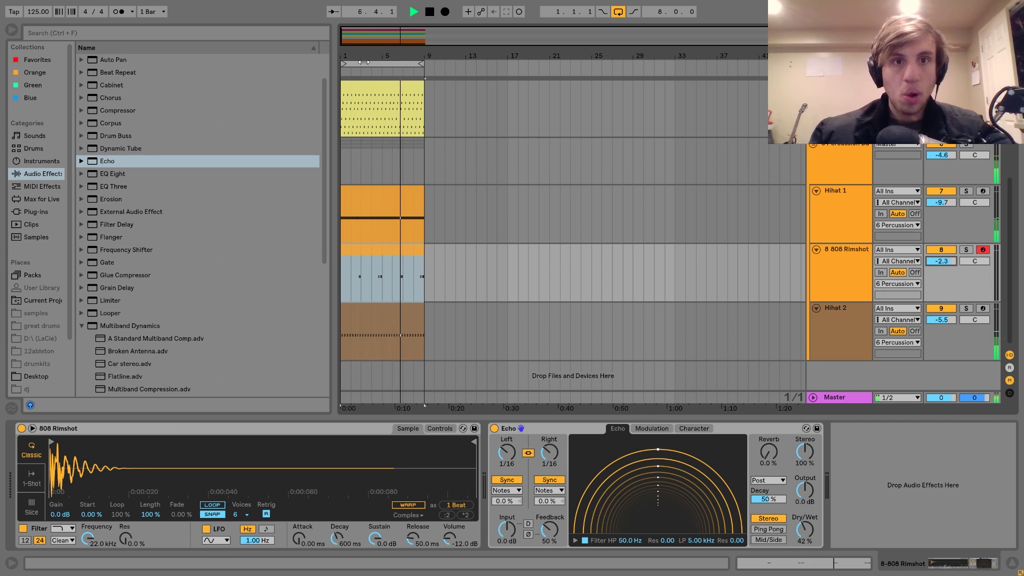
{"action": "key", "text": "z"}
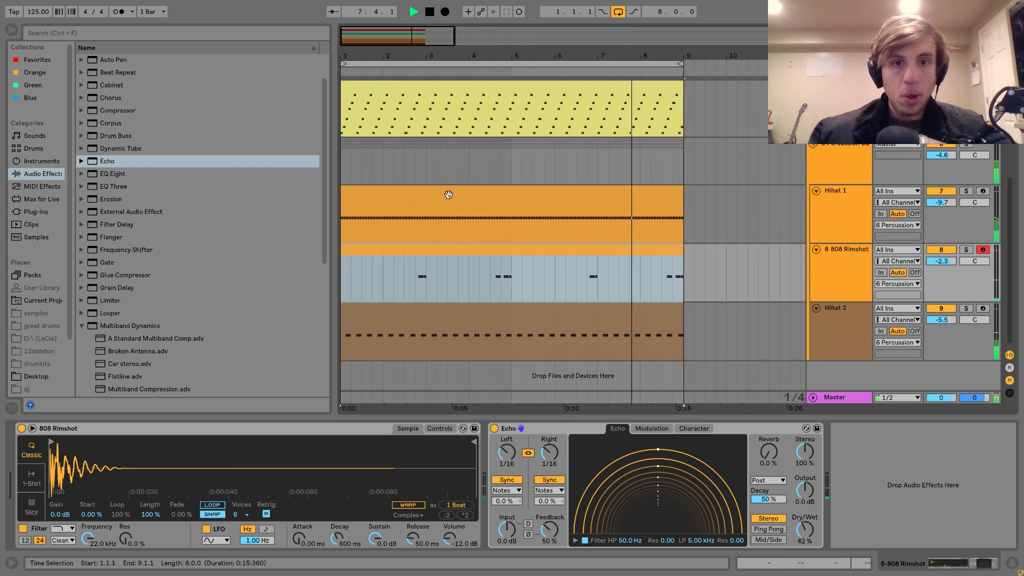
{"action": "left_click_drag", "start_coordinate": [429, 292], "coordinate": [296, 253]}
{"action": "key", "text": "space"}
{"action": "left_click_drag", "start_coordinate": [386, 254], "coordinate": [621, 261]}
{"action": "left_click", "coordinate": [532, 255]}
- Play back the shortened rimshot pattern from 4.3.1 and from 8.3.1
{"action": "left_click", "coordinate": [490, 282]}
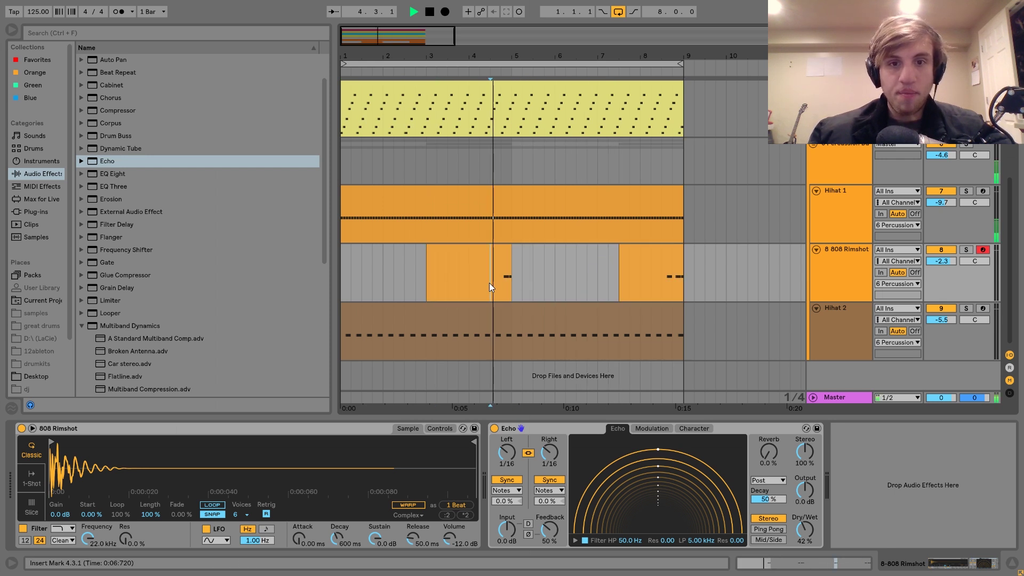
{"action": "key", "text": "space"}
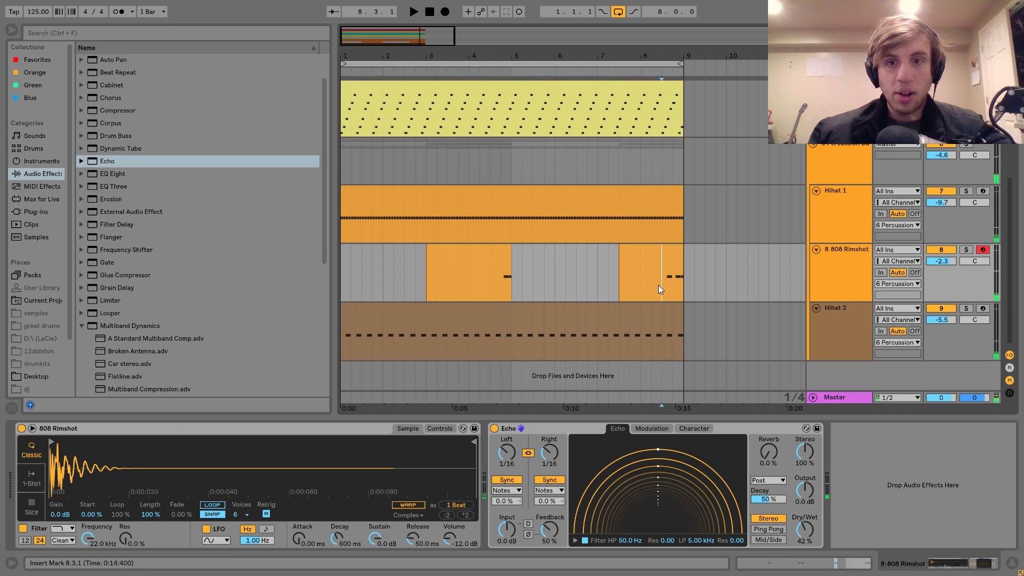
{"action": "left_click", "coordinate": [661, 284]}
{"action": "key", "text": "space"}
{"action": "key", "text": "space"}
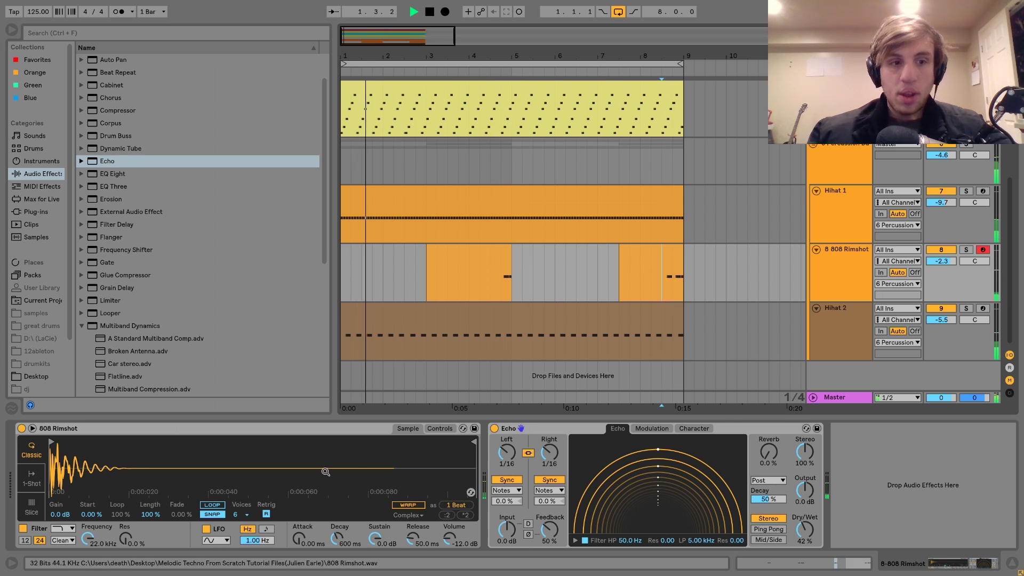
- Insert a new MIDI track directly below 808 Rimshot and load an empty Drum Rack onto it
{"action": "left_click", "coordinate": [854, 264]}
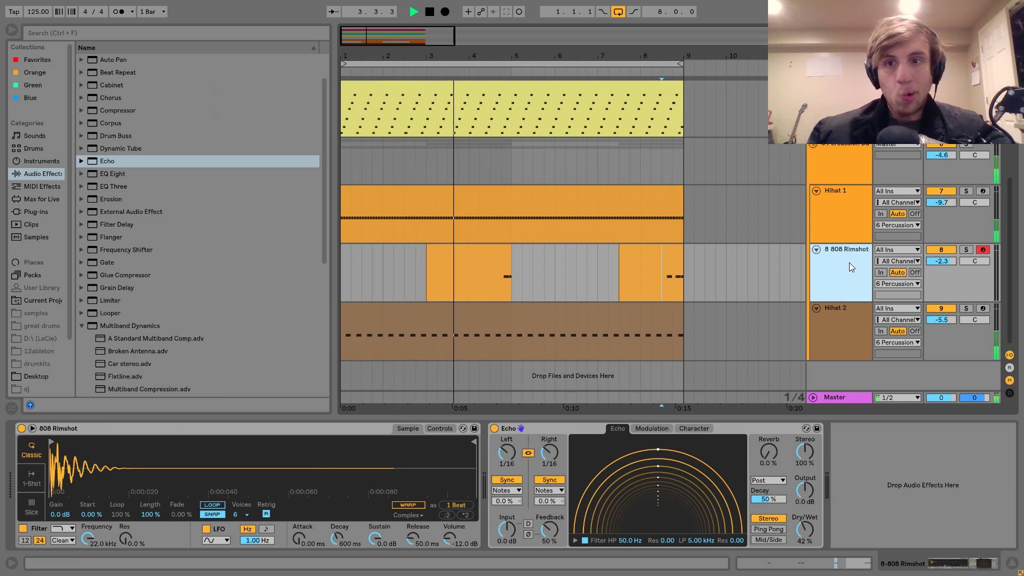
{"action": "key", "text": "ctrl+shift+t"}
{"action": "scroll", "coordinate": [850, 266], "scroll_direction": "down", "scroll_amount": 2}
{"action": "left_click", "coordinate": [849, 267]}
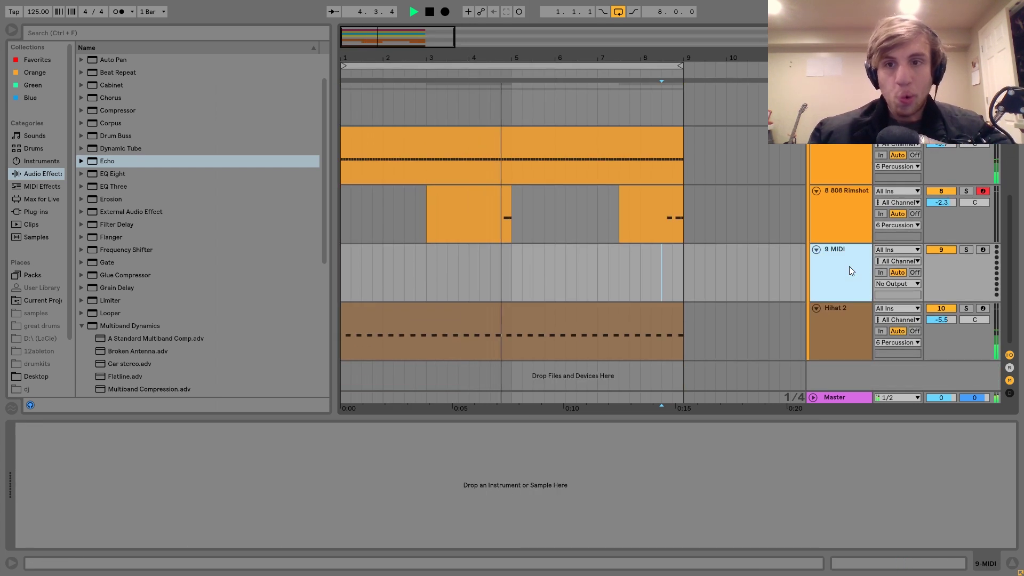
{"action": "key", "text": "space"}
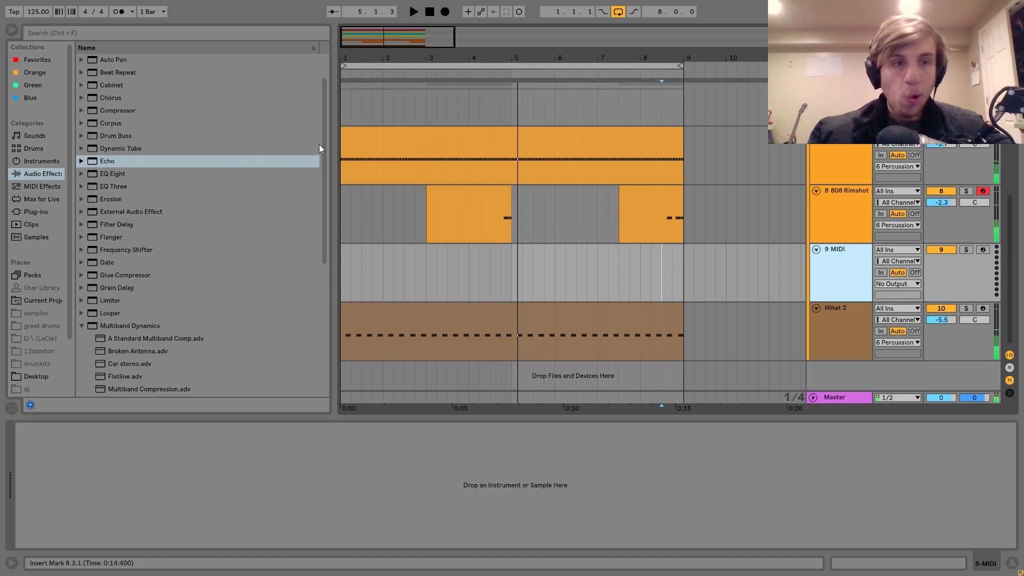
{"action": "left_click", "coordinate": [42, 148]}
{"action": "left_click", "coordinate": [106, 72]}
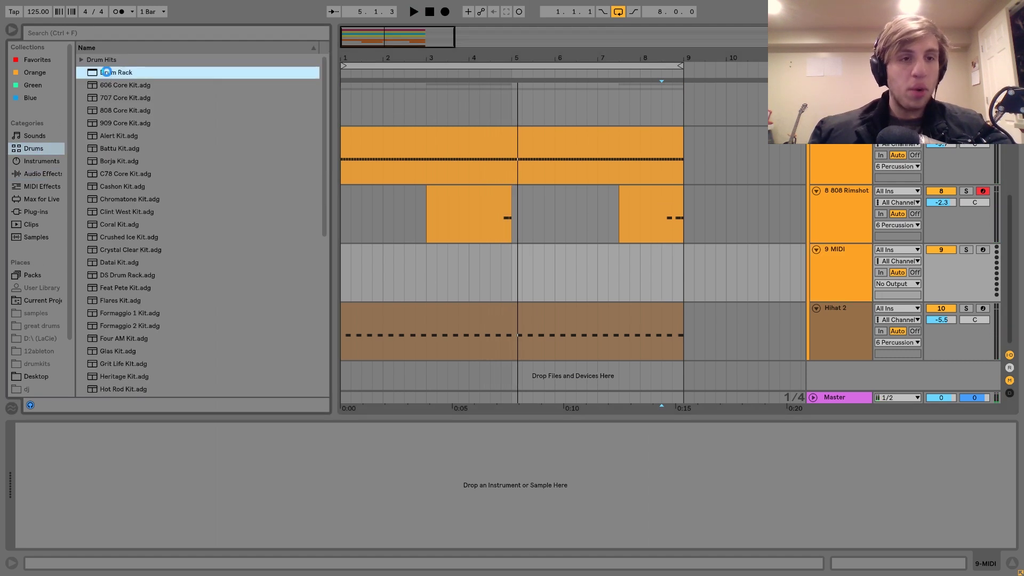
- Preview the Short Percussion 1, 2 and 3 samples and load all three into the Drum Rack from pad C1 upward
{"action": "left_click", "coordinate": [33, 376]}
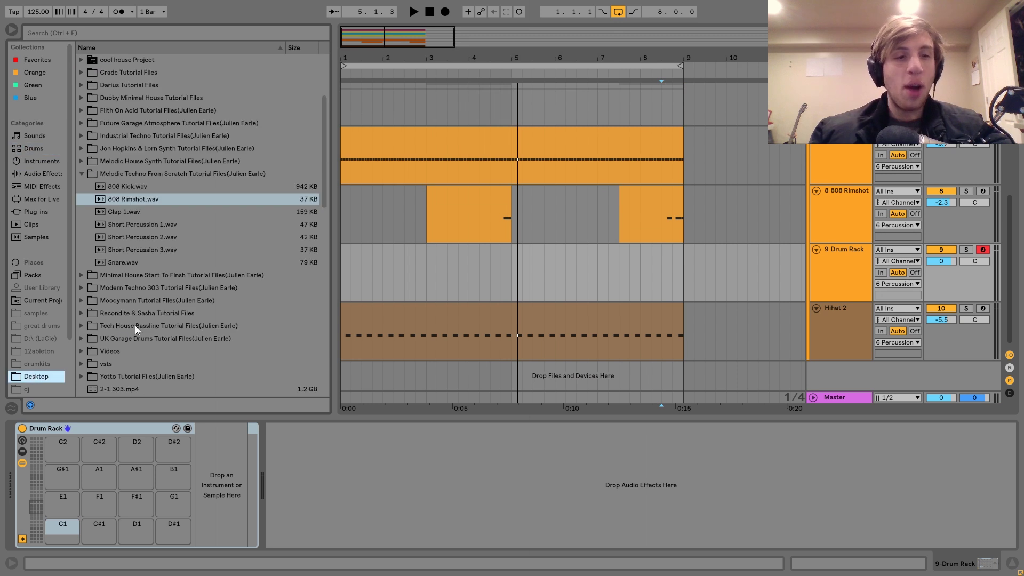
{"action": "left_click", "coordinate": [117, 224]}
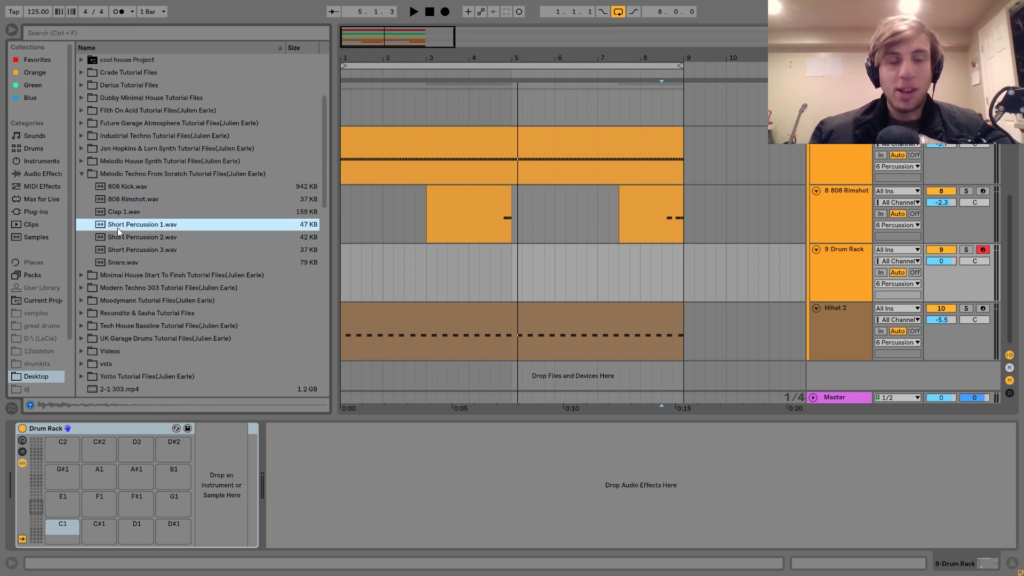
{"action": "key", "text": "Down"}
{"action": "key", "text": "Down"}
{"action": "key", "text": "shift+Up"}
{"action": "key", "text": "shift+Up"}
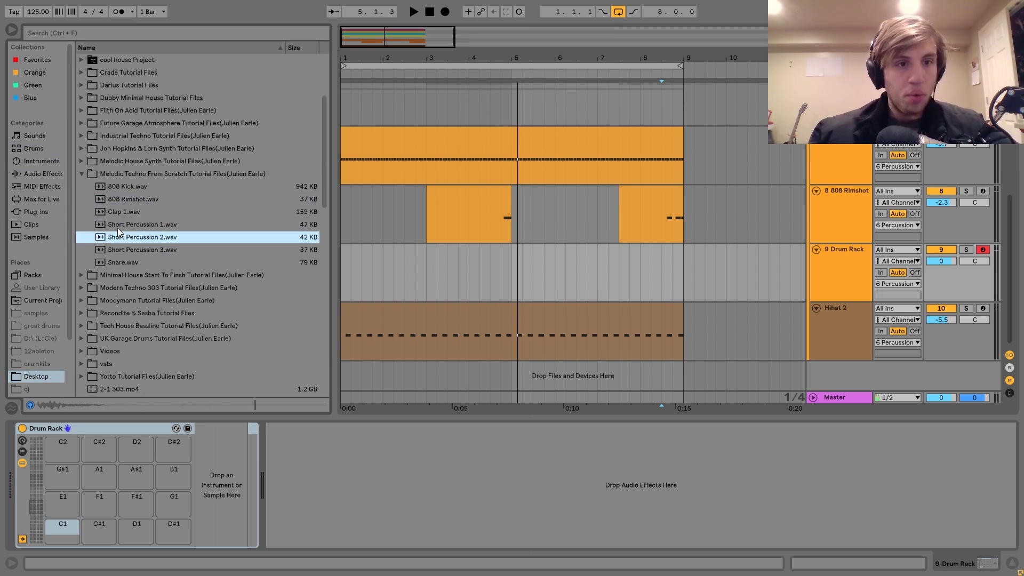
{"action": "left_click_drag", "start_coordinate": [121, 226], "coordinate": [60, 528]}
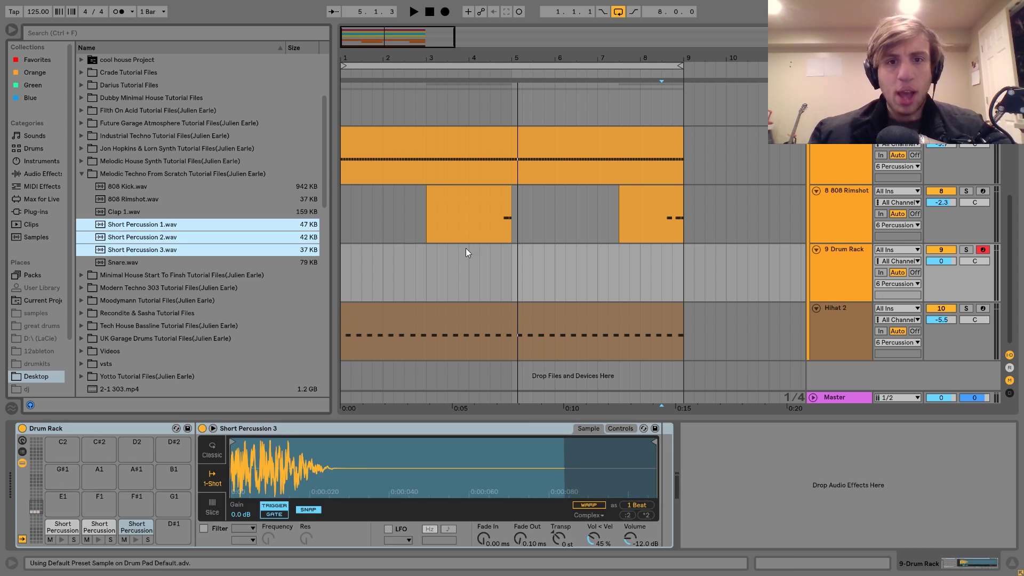
- Create a four-bar MIDI clip in bars 1–4 of the Drum Rack track and open it for note editing
{"action": "left_click_drag", "start_coordinate": [511, 268], "coordinate": [405, 275]}
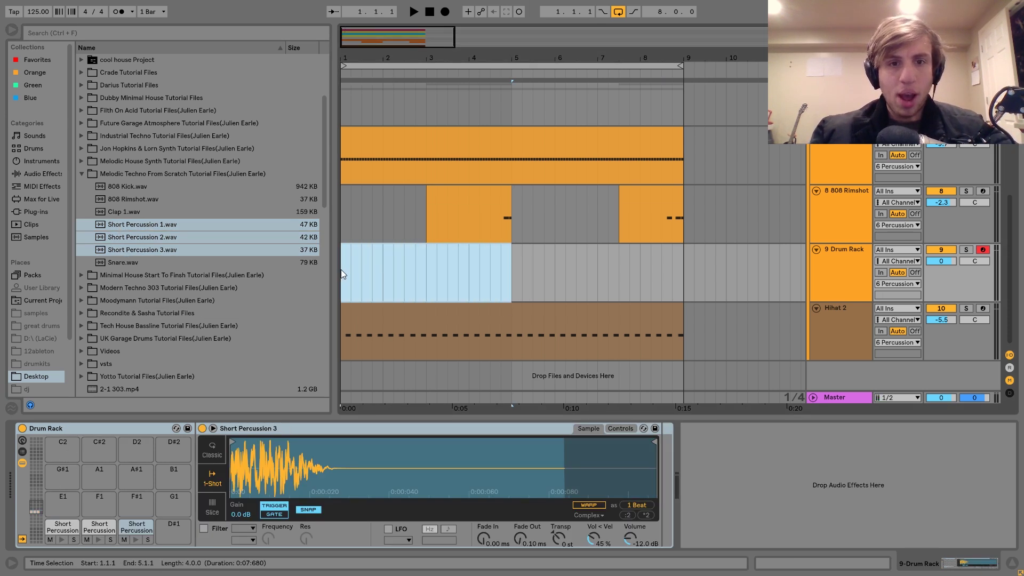
{"action": "key", "text": "ctrl+shift+m"}
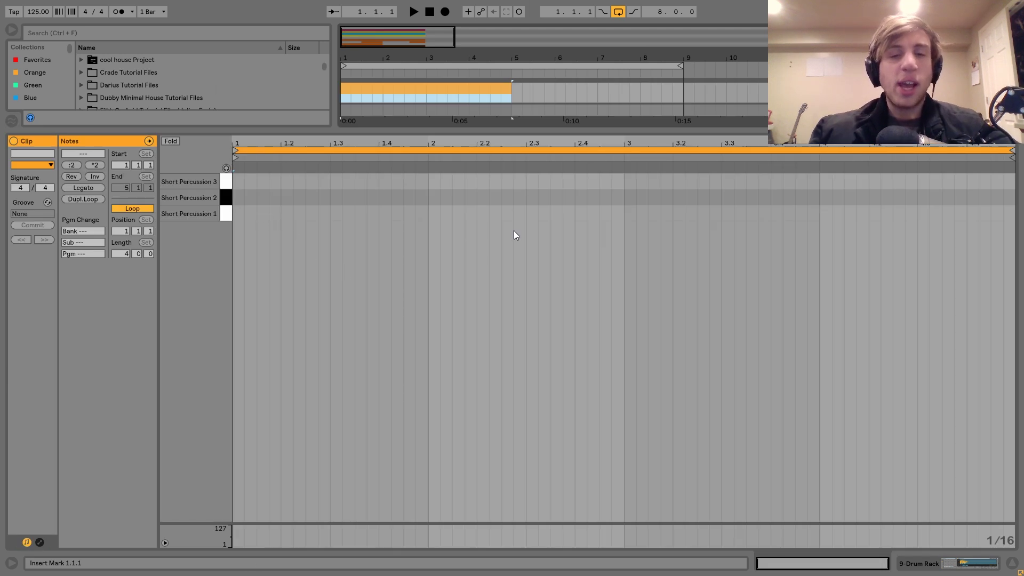
{"action": "key", "text": "space"}
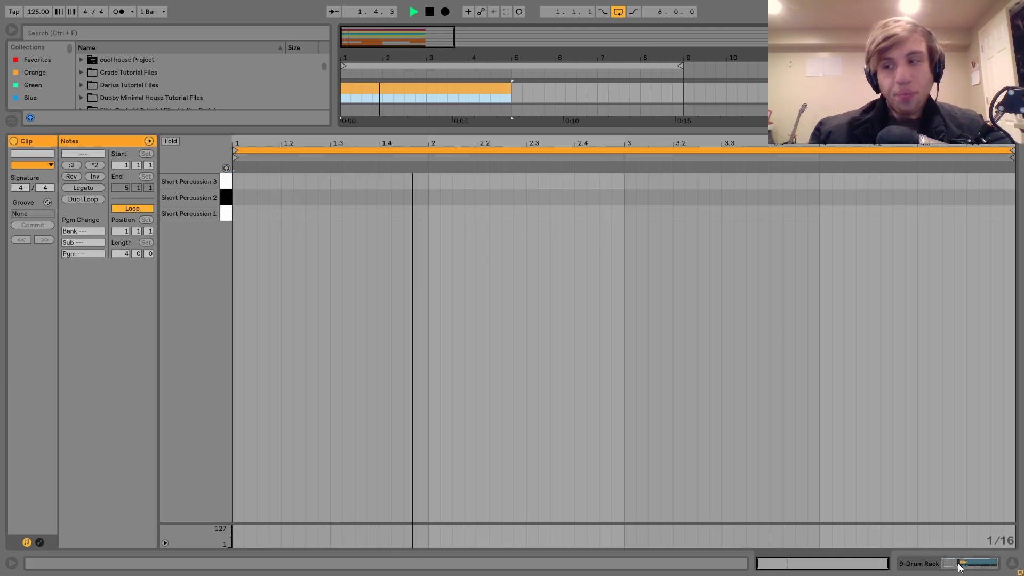
{"action": "key", "text": "space"}
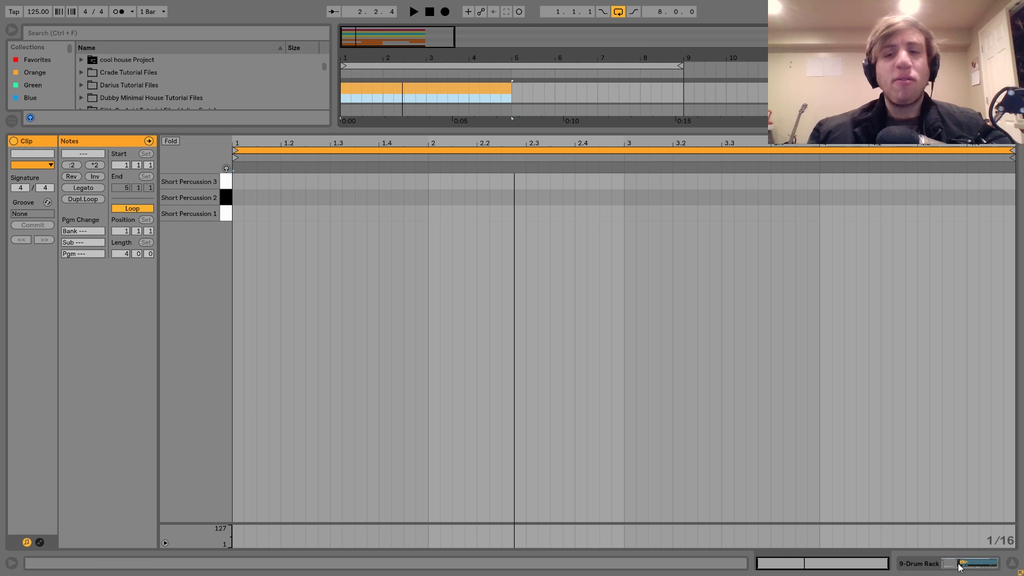
{"action": "left_click", "coordinate": [961, 566]}
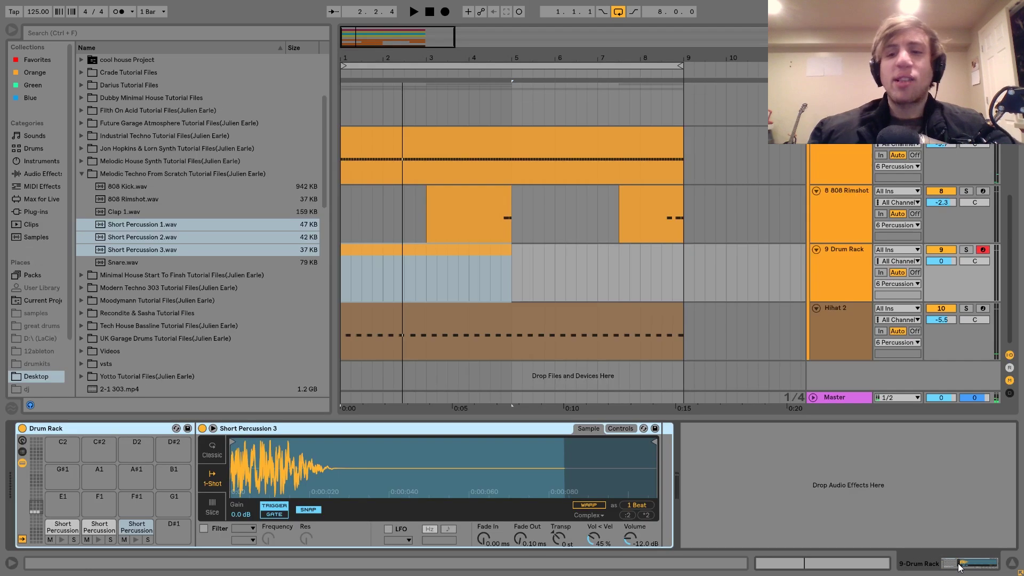
{"action": "double_click", "coordinate": [377, 254]}
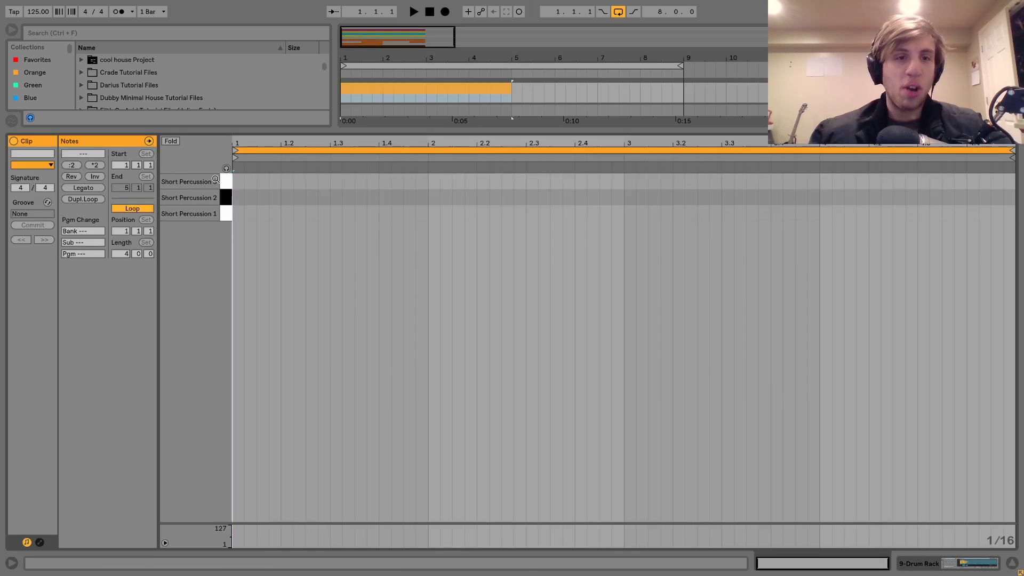
- Add Short Percussion 1 notes at 1.2.4 and 1.3.3 and play the clip
{"action": "double_click", "coordinate": [324, 213]}
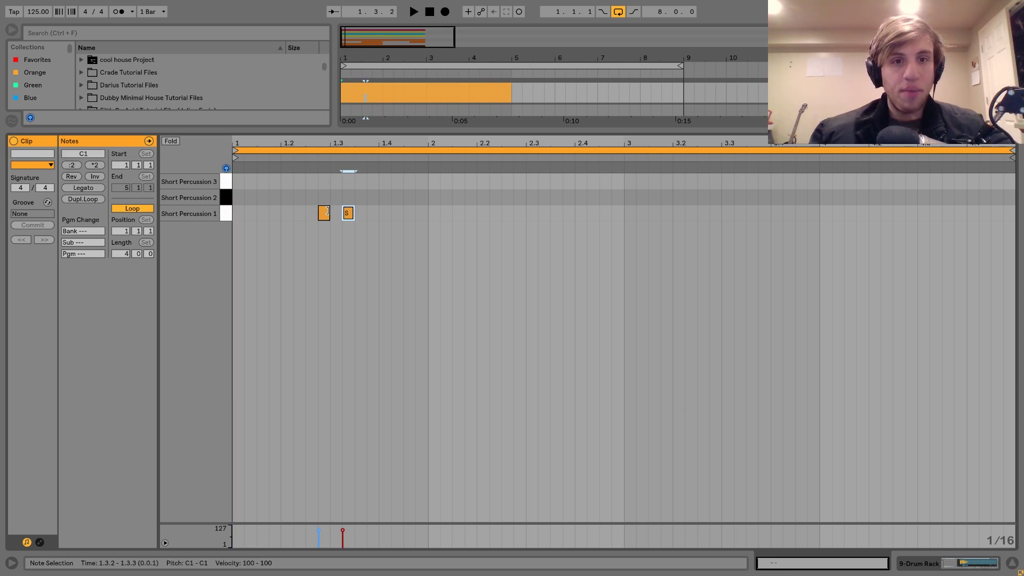
{"action": "left_click_drag", "start_coordinate": [348, 213], "coordinate": [361, 197]}
{"action": "key", "text": "space"}
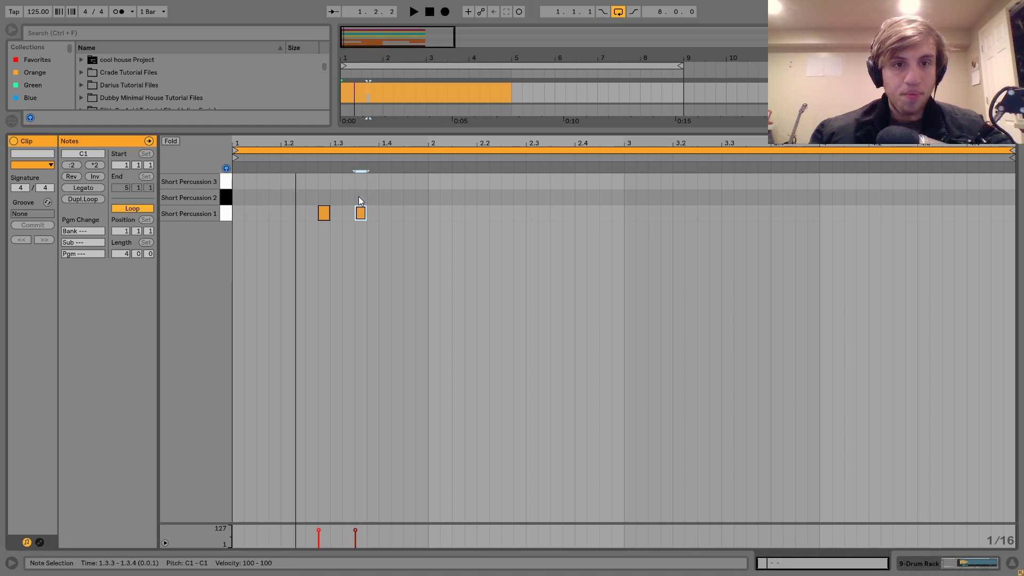
{"action": "key", "text": "space"}
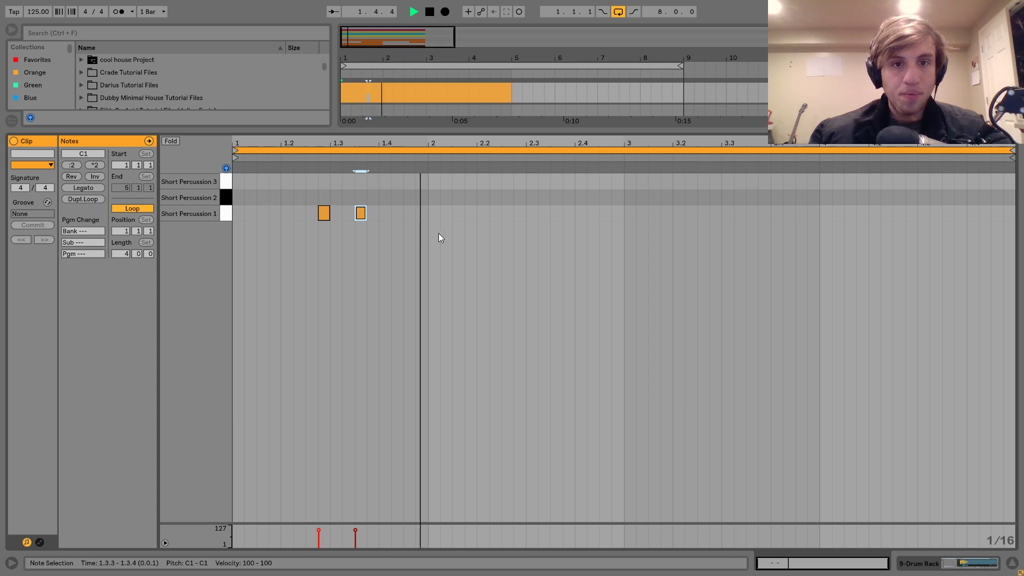
- Move both notes up to Short Percussion 3 and listen to them in the loop
{"action": "key", "text": "ctrl+a"}
{"action": "key", "text": "Up"}
{"action": "key", "text": "Up"}
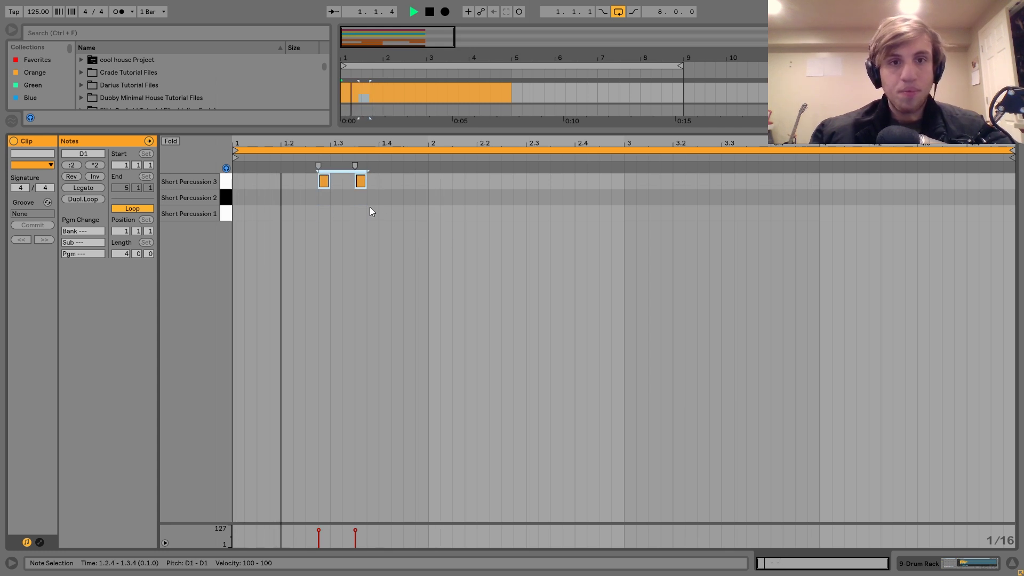
{"action": "key", "text": "space"}
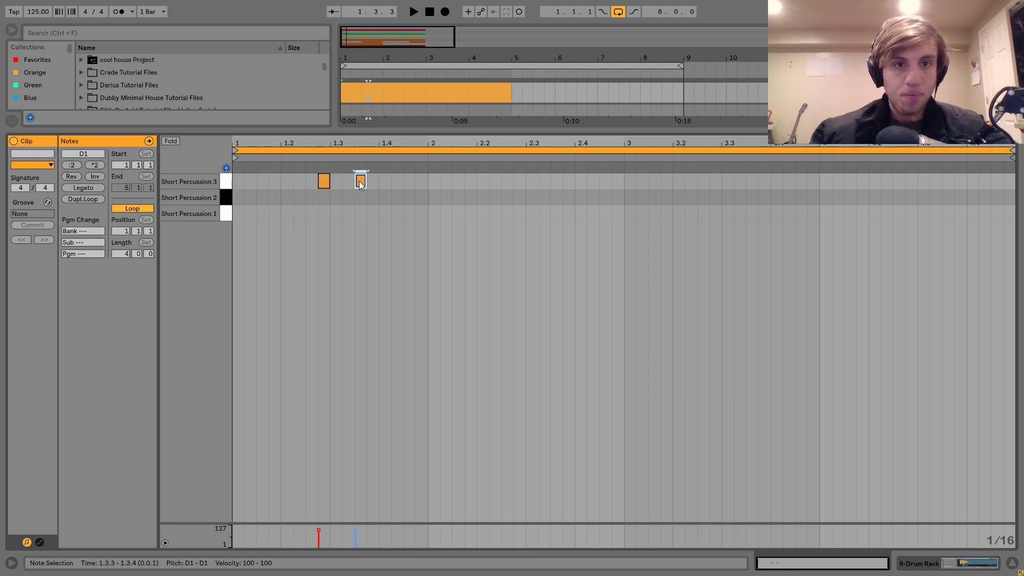
- Add a Short Percussion 2 note at 1.3.2 between the Short Percussion 3 notes at 1.2.4 and 1.3.3, and audition the pattern
{"action": "key", "text": "space"}
{"action": "left_click_drag", "start_coordinate": [361, 184], "coordinate": [360, 197]}
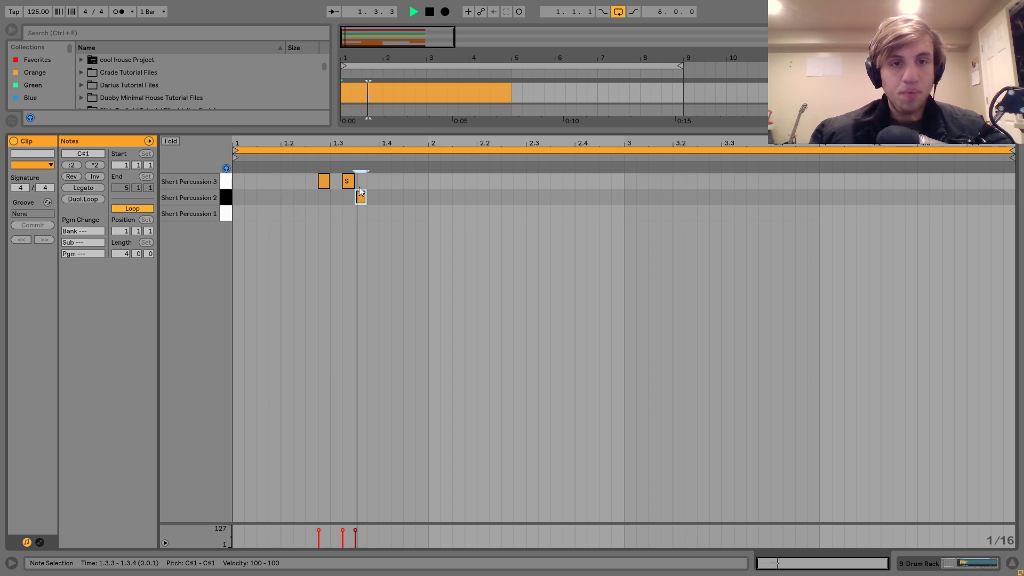
{"action": "left_click", "coordinate": [347, 183]}
{"action": "key", "text": "Right"}
{"action": "key", "text": "space"}
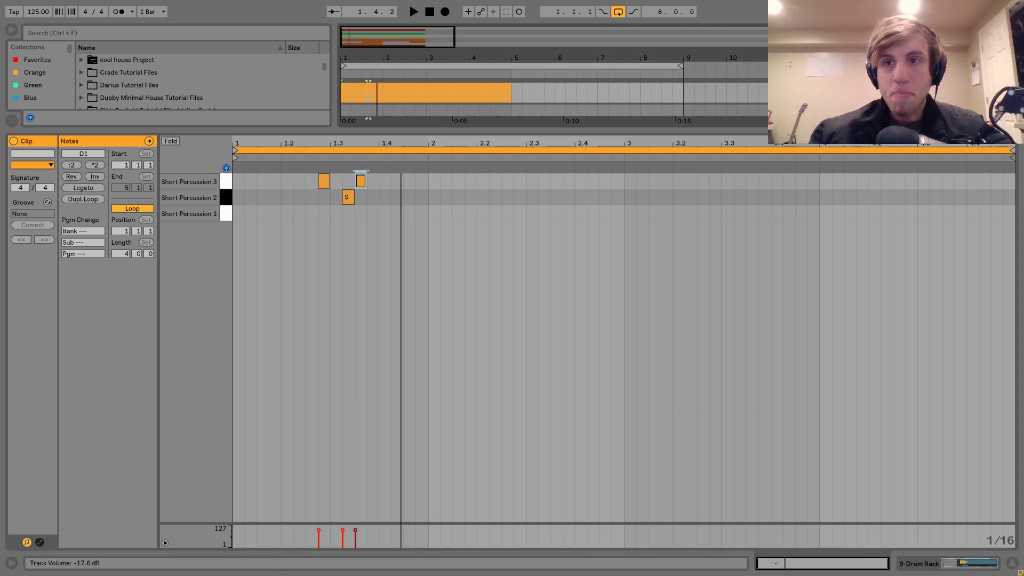
{"action": "key", "text": "space"}
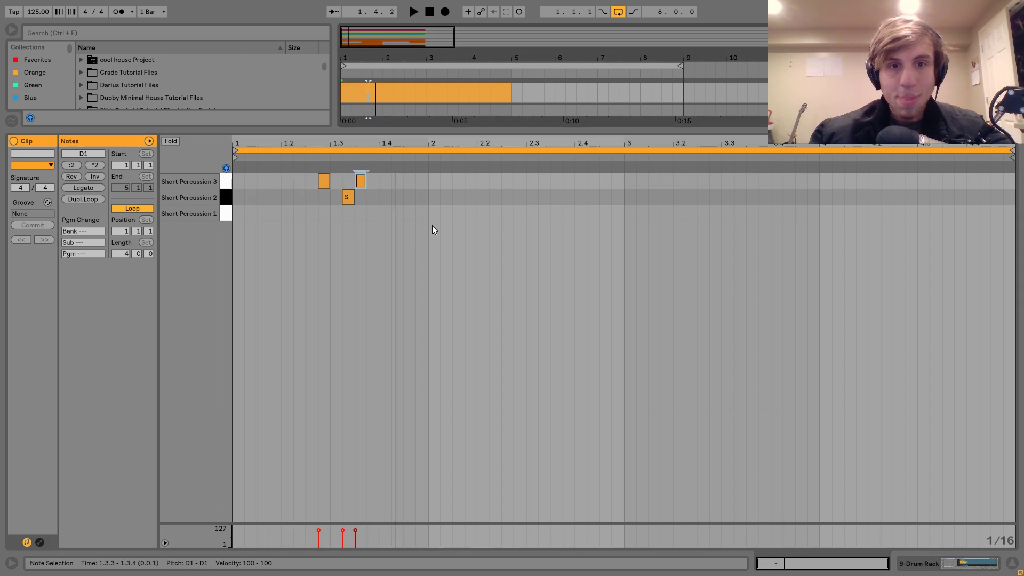
- Add two Short Percussion 1 notes at 1.4.3 and 1.4.4 and play the pattern
{"action": "key", "text": "space"}
{"action": "double_click", "coordinate": [413, 216]}
{"action": "key", "text": "ctrl+d"}
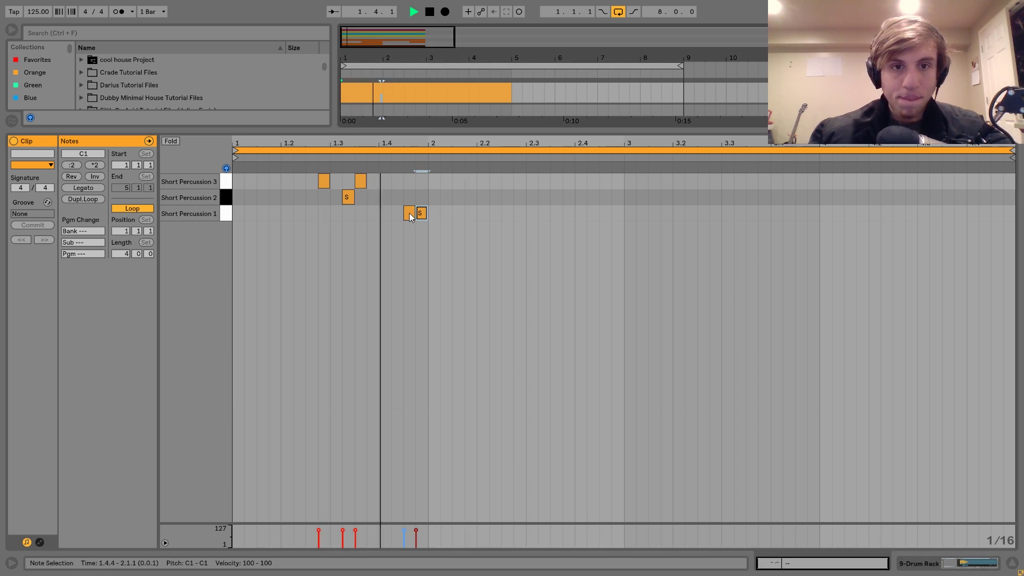
{"action": "key", "text": "space"}
{"action": "key", "text": "space"}
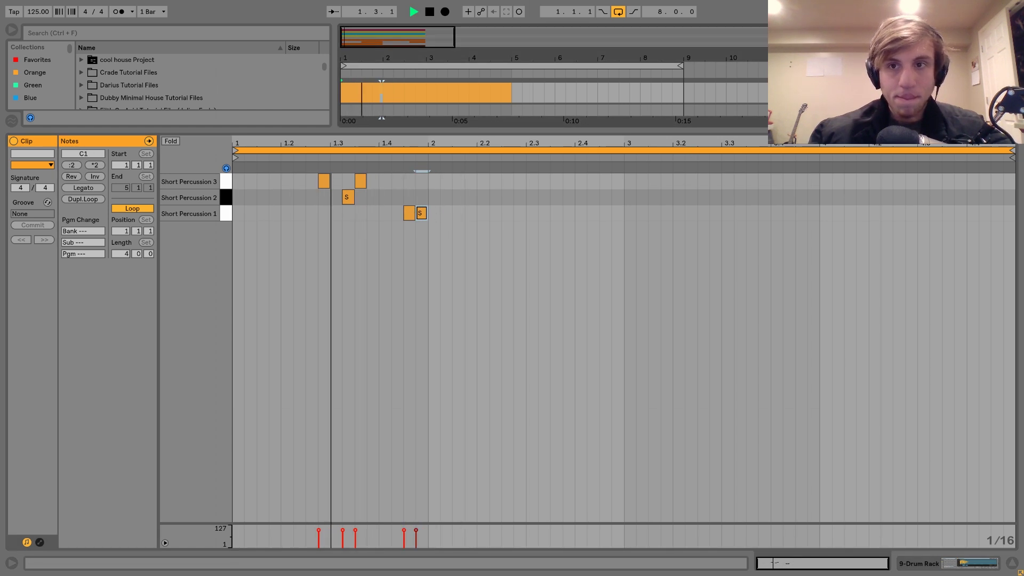
- Set the Drum Rack track's volume to -9.2 dB while the loop plays
{"action": "key", "text": "shift+Tab"}
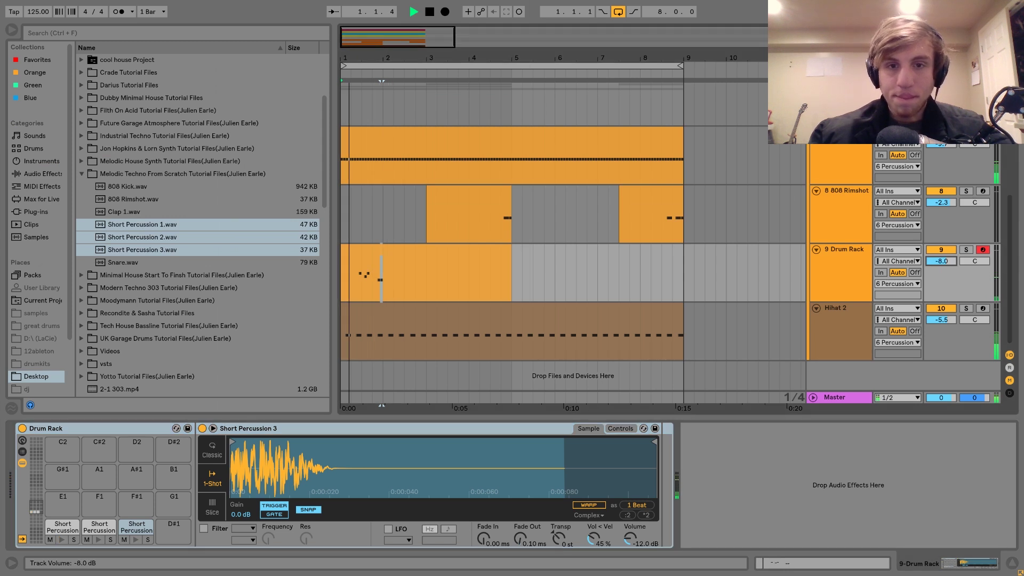
{"action": "left_click_drag", "start_coordinate": [942, 262], "coordinate": [942, 246]}
{"action": "key", "text": "space"}
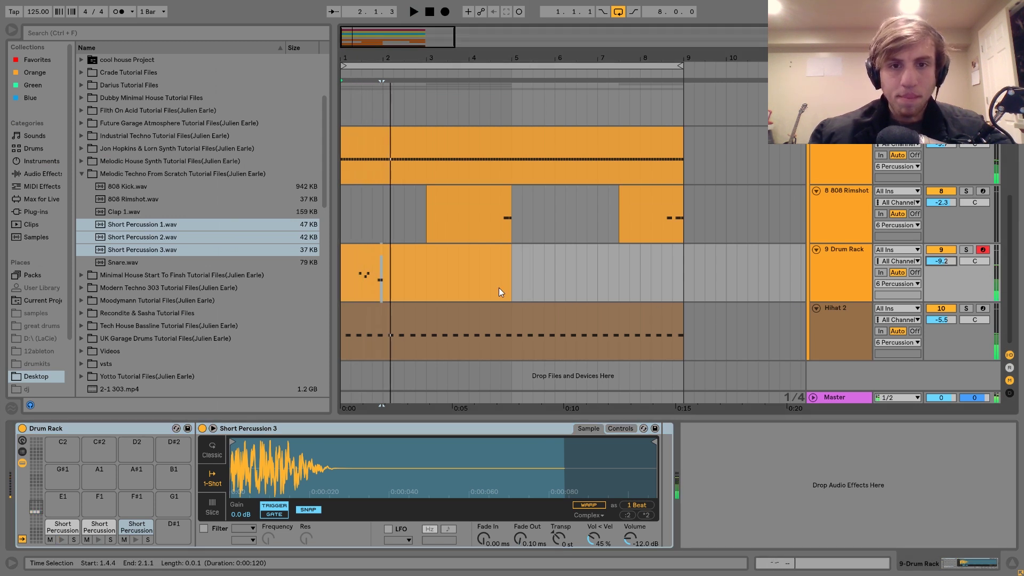
- Set the sample volume of Short Percussion 3 and Short Percussion 1 in the Drum Rack to -8 dB each
{"action": "left_click", "coordinate": [134, 539]}
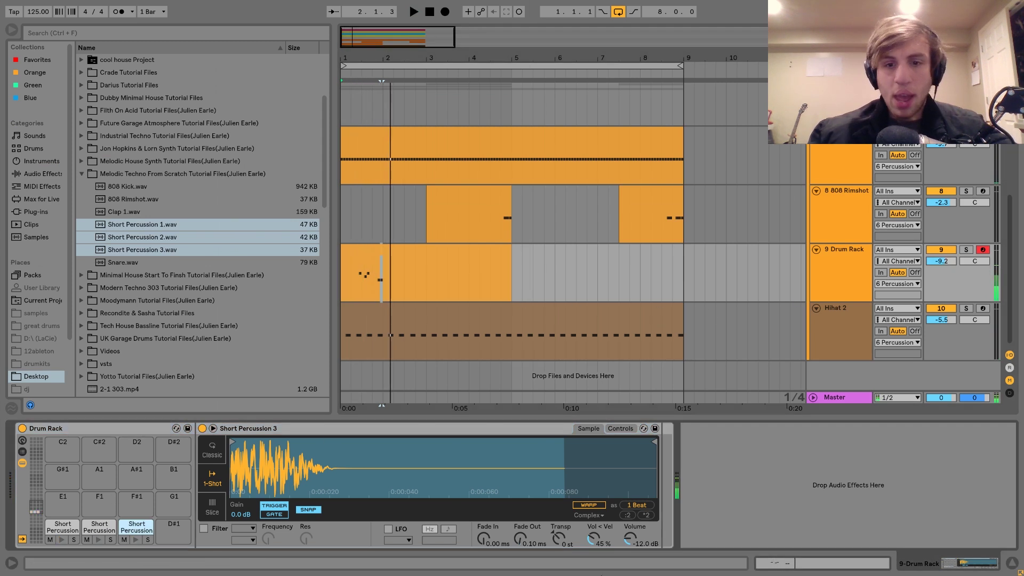
{"action": "key", "text": "space"}
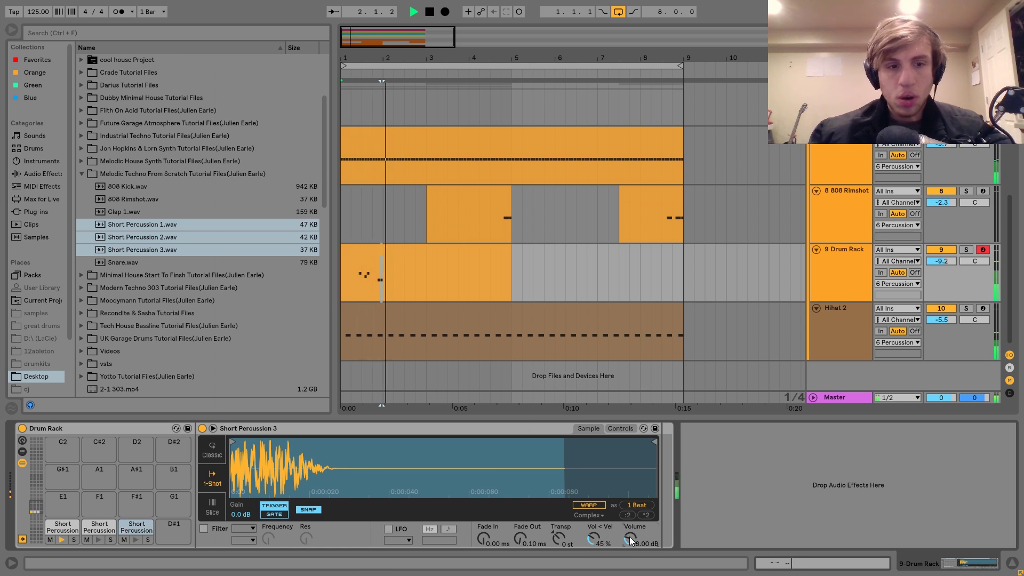
{"action": "key", "text": "space"}
{"action": "left_click", "coordinate": [60, 531]}
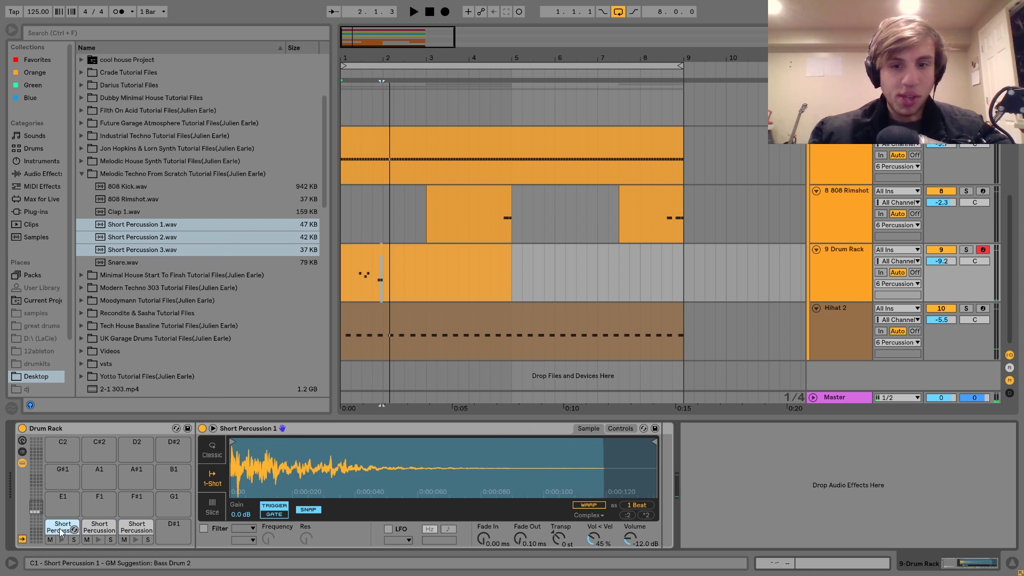
{"action": "key", "text": "space"}
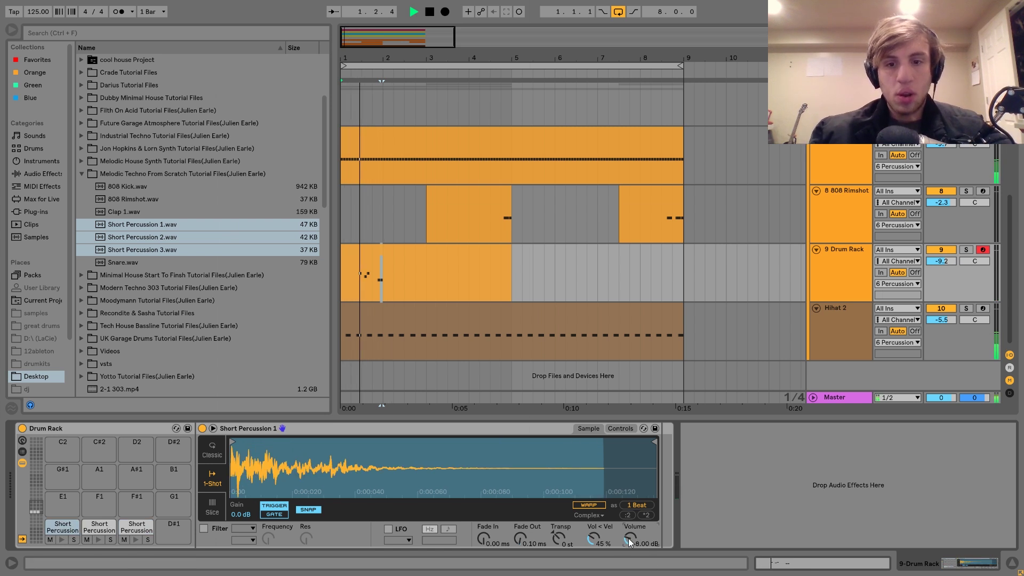
- Add two Short Percussion 2 notes at 2.2.4 and 2.3.3 in the Drum Rack clip
{"action": "left_click_drag", "start_coordinate": [630, 542], "coordinate": [630, 538]}
{"action": "key", "text": "space"}
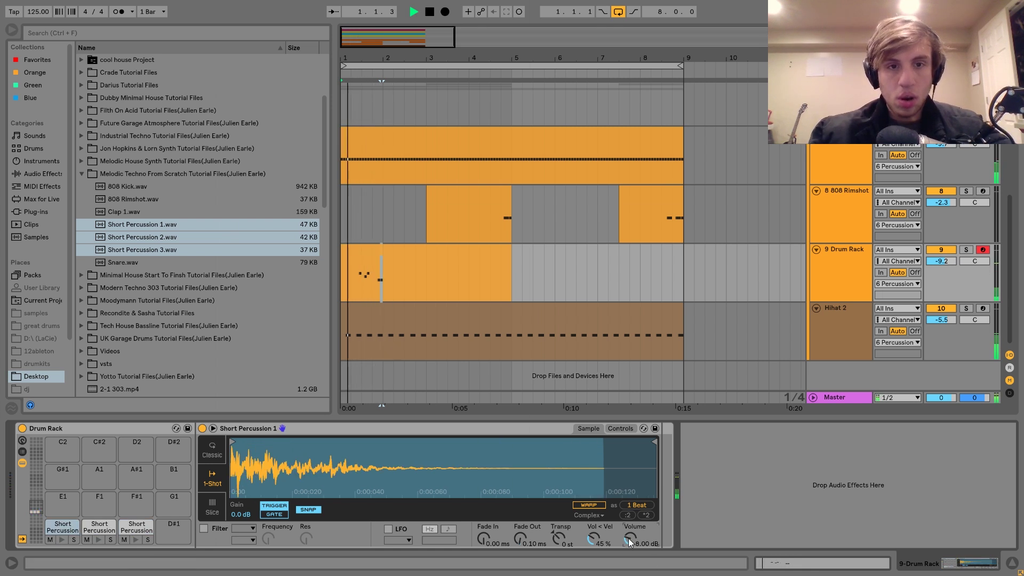
{"action": "double_click", "coordinate": [409, 281]}
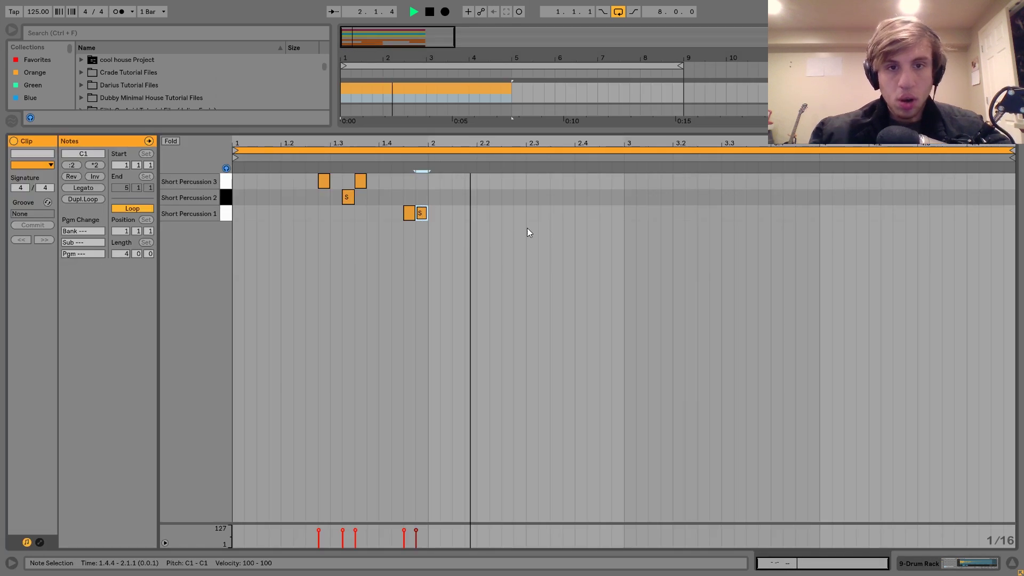
{"action": "key", "text": "space"}
{"action": "left_click", "coordinate": [521, 200]}
{"action": "double_click", "coordinate": [520, 198]}
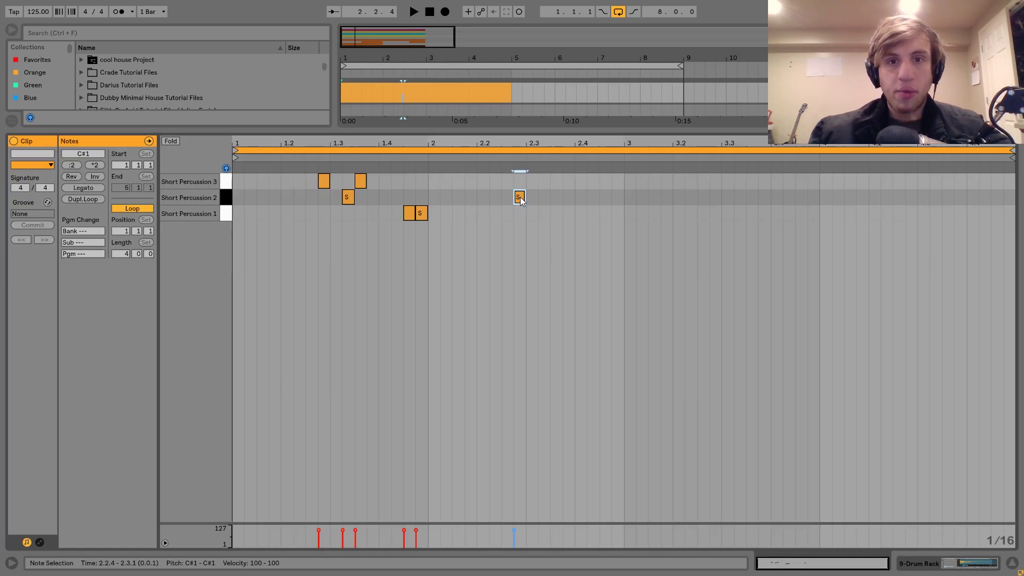
{"action": "key", "text": "ctrl+d"}
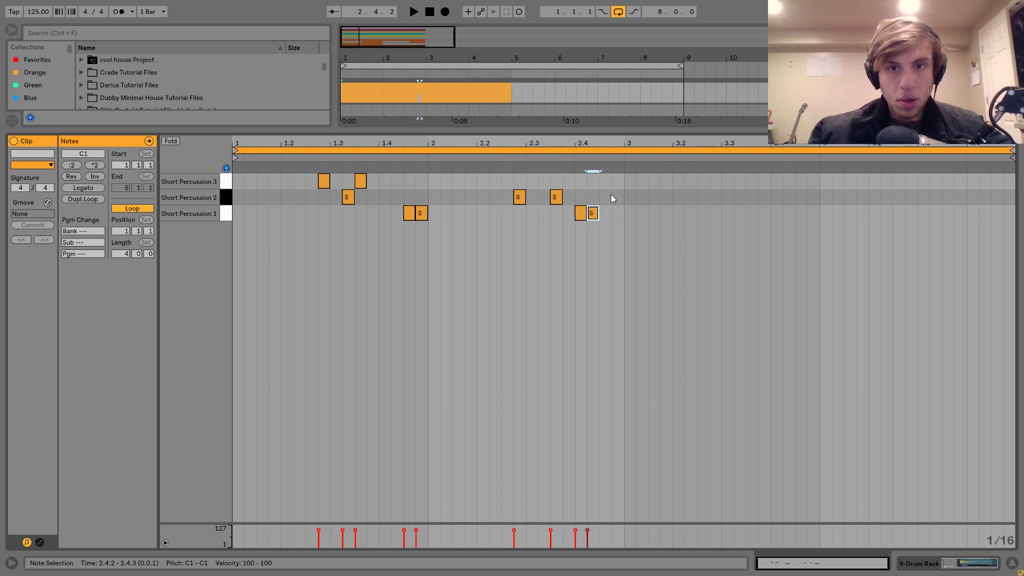
- Move the two Short Percussion 1 notes at 2.4.1 and 2.4.2 up to Short Percussion 3 and play the pattern
{"action": "left_click_drag", "start_coordinate": [612, 195], "coordinate": [572, 222]}
{"action": "key", "text": "Up"}
{"action": "key", "text": "Up"}
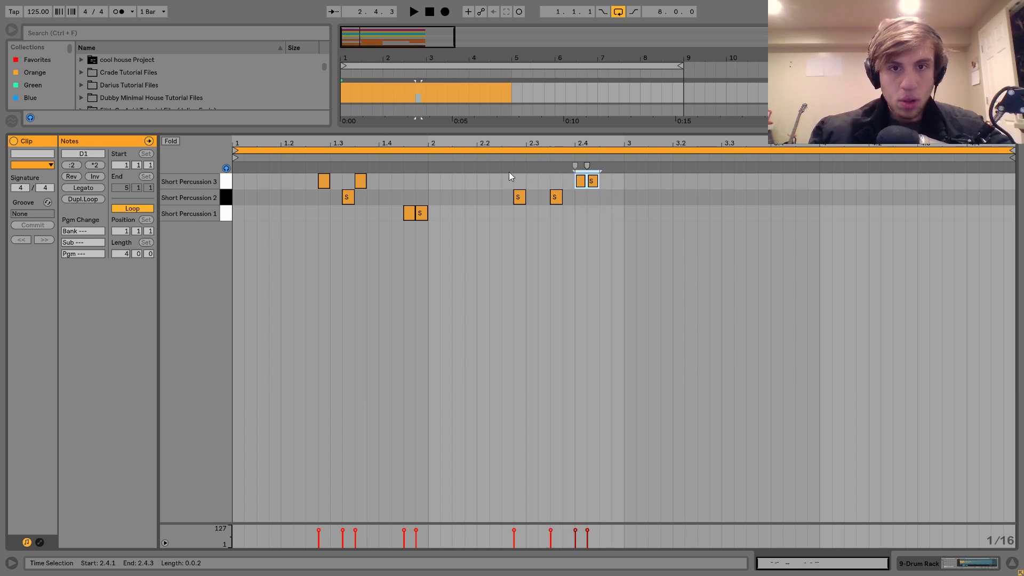
{"action": "left_click", "coordinate": [488, 187]}
{"action": "key", "text": "space"}
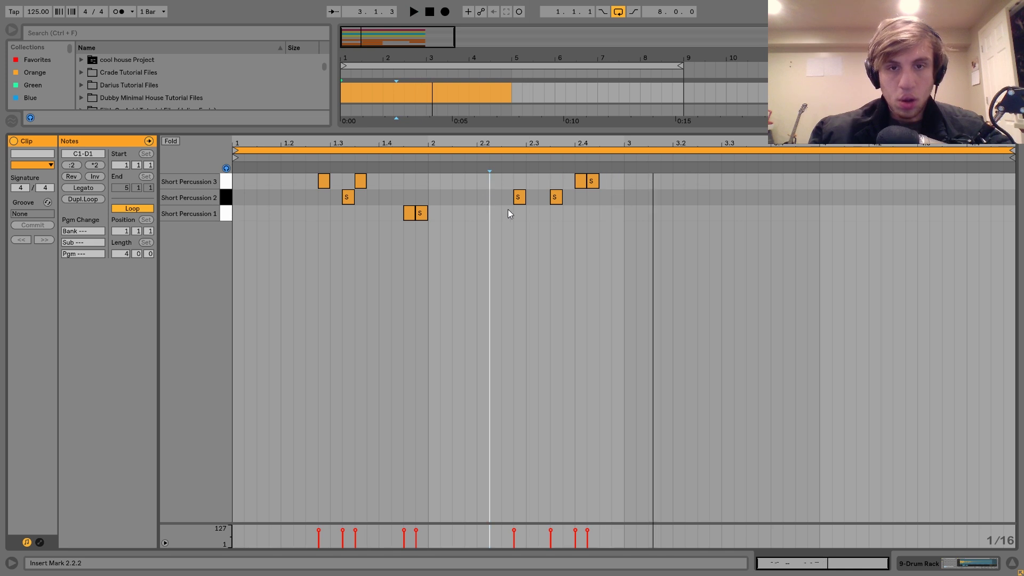
{"action": "key", "text": "space"}
- Duplicate the two-bar pattern into bars 3 and 4, starting at 3.2.4, and extend the Drum Rack clip to the end of bar 8
{"action": "key", "text": "ctrl+a"}
{"action": "key", "text": "ctrl+d"}
{"action": "key", "text": "Right"}
{"action": "key", "text": "Right"}
{"action": "key", "text": "Right"}
{"action": "key", "text": "Right"}
{"action": "key", "text": "Right"}
{"action": "key", "text": "Right"}
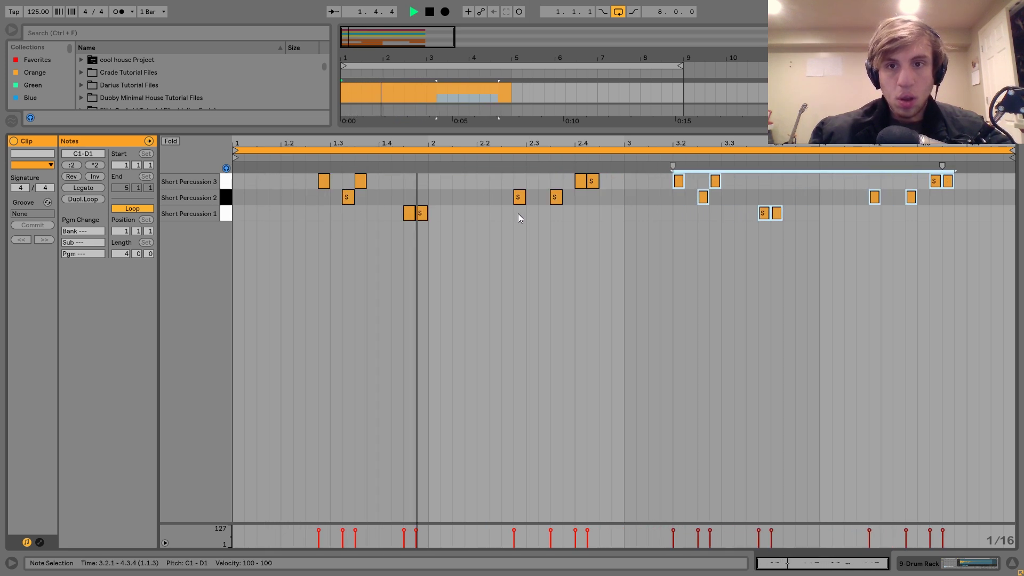
{"action": "key", "text": "Right"}
{"action": "key", "text": "Right"}
{"action": "key", "text": "Right"}
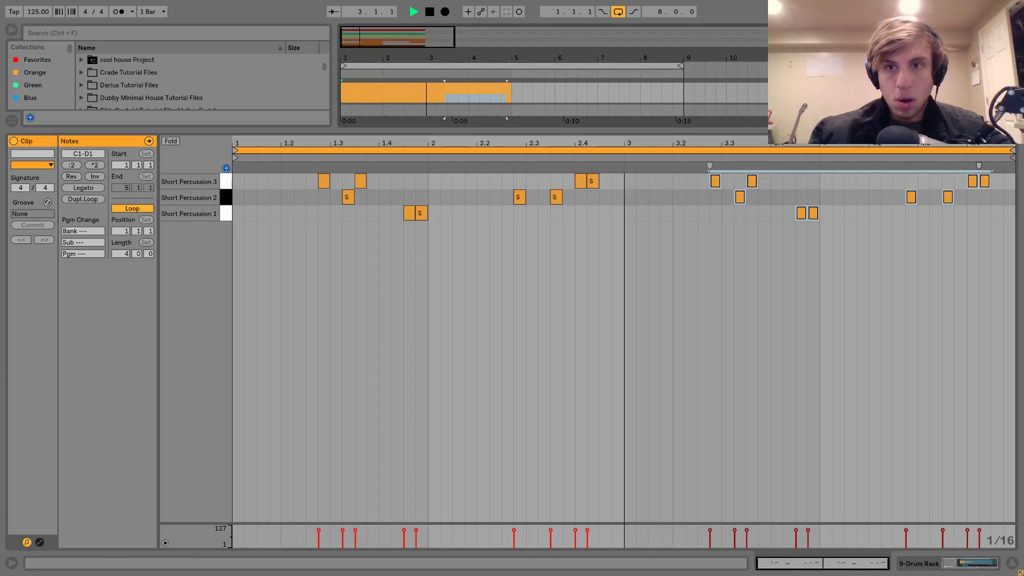
{"action": "key", "text": "shift+Tab"}
{"action": "left_click_drag", "start_coordinate": [511, 251], "coordinate": [685, 263]}
- Set the Drum Rack track's volume to -15.3 dB and audition the full loop
{"action": "left_click", "coordinate": [941, 261]}
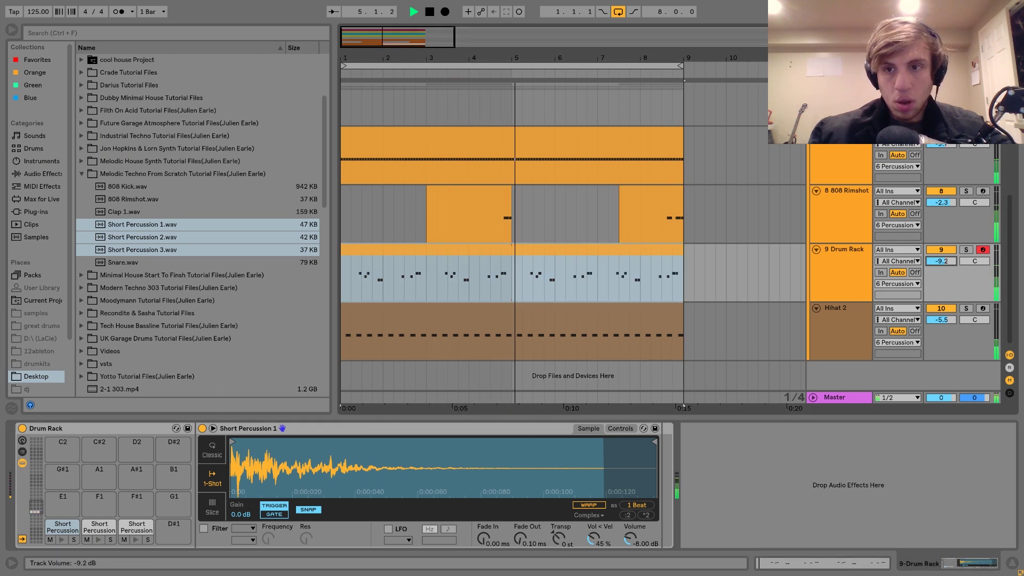
{"action": "left_click_drag", "start_coordinate": [942, 262], "coordinate": [934, 265]}
{"action": "left_click", "coordinate": [853, 270]}
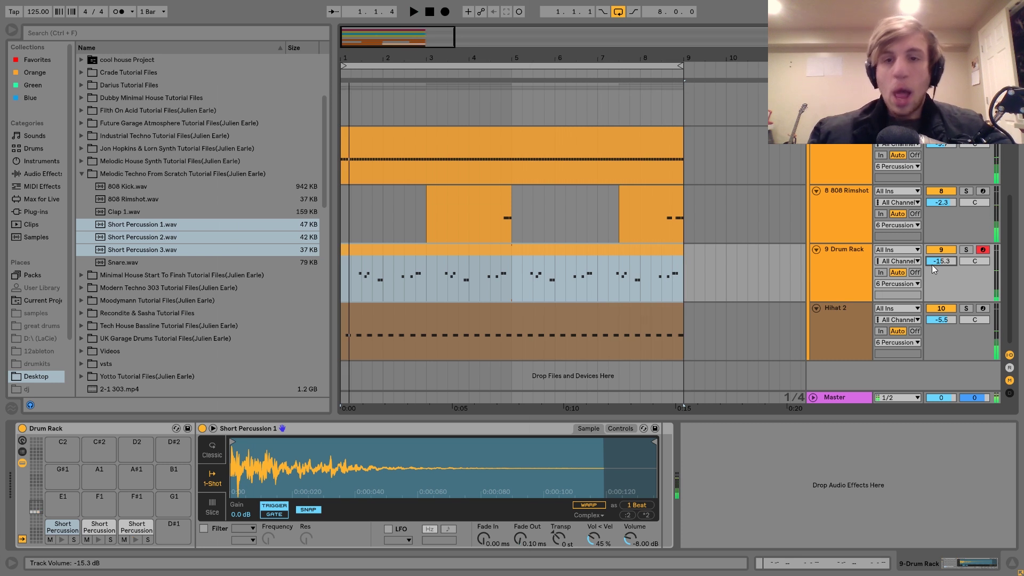
{"action": "key", "text": "space"}
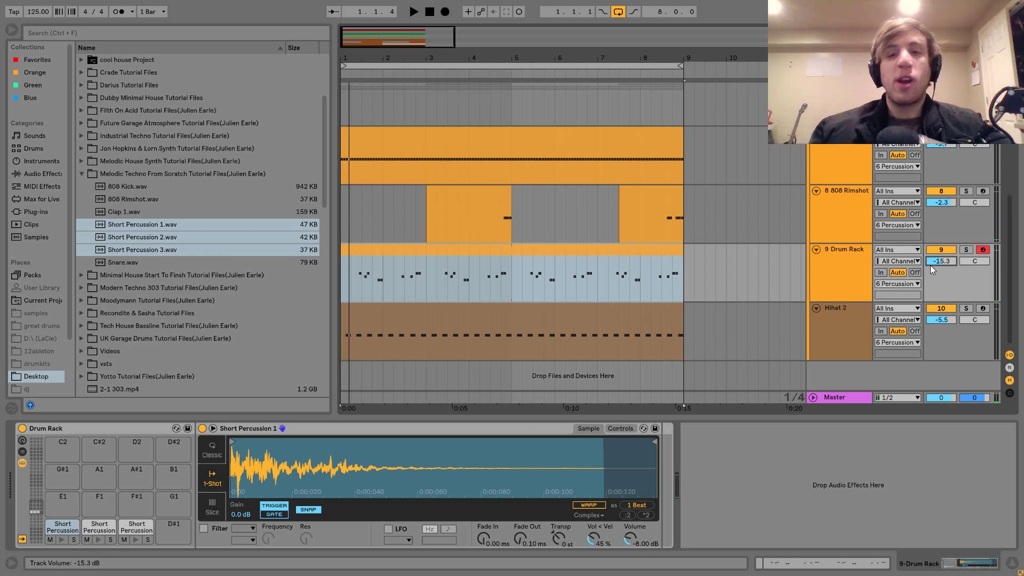
{"action": "double_click", "coordinate": [664, 246]}
{"action": "left_click", "coordinate": [948, 198]}
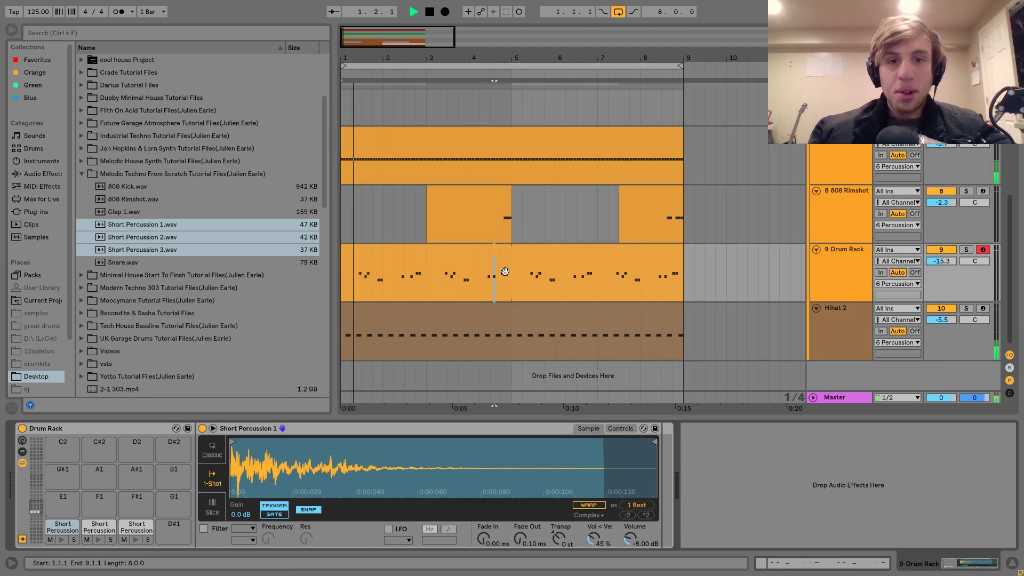
{"action": "left_click", "coordinate": [491, 284]}
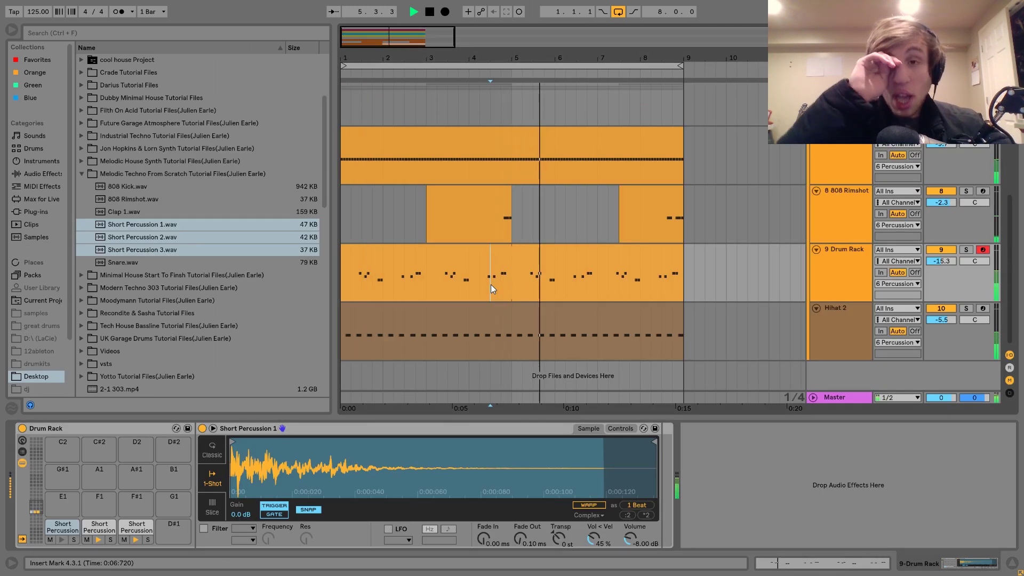
{"action": "scroll", "coordinate": [490, 284], "scroll_direction": "up", "scroll_amount": 3}
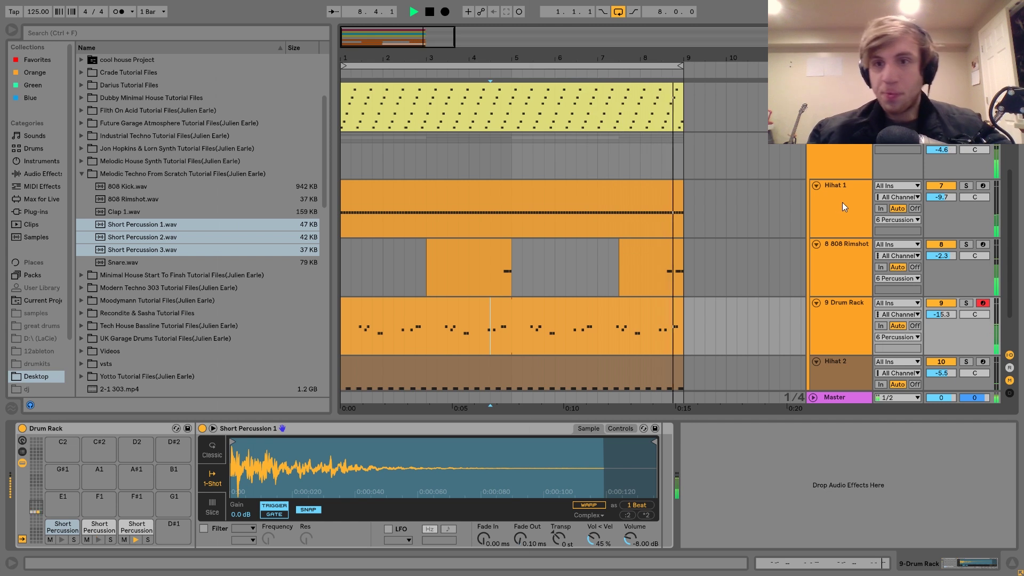
{"action": "key", "text": "space"}
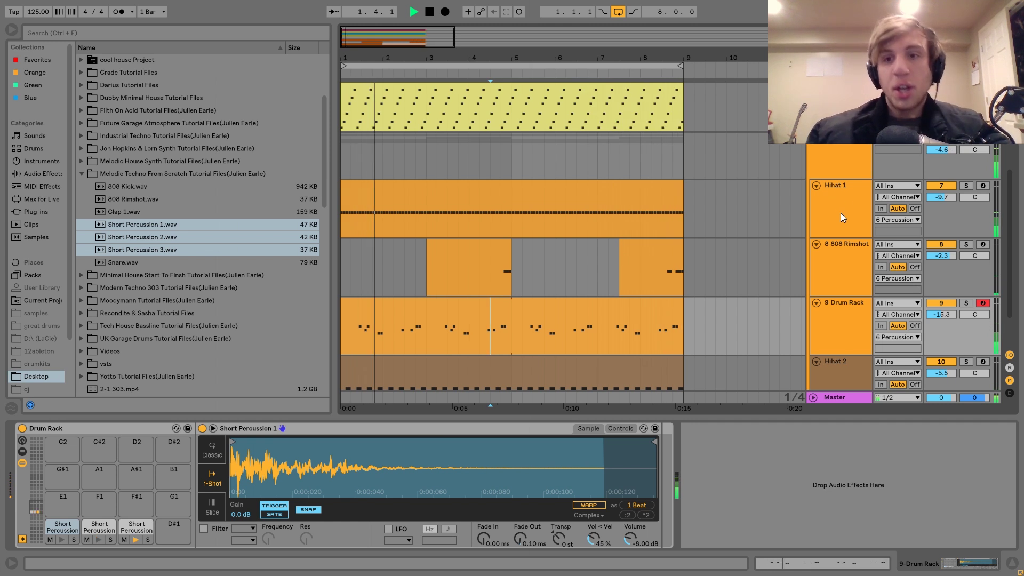
- Insert a MIDI track below Hihat 1 and load Clap 1.wav onto it
{"action": "left_click", "coordinate": [841, 213]}
{"action": "key", "text": "space"}
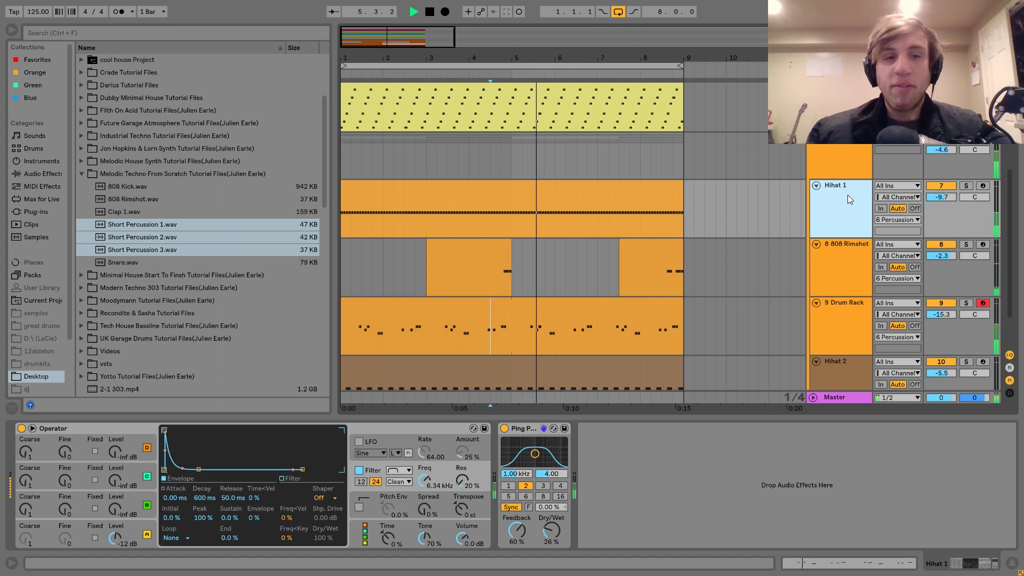
{"action": "key", "text": "ctrl+shift+t"}
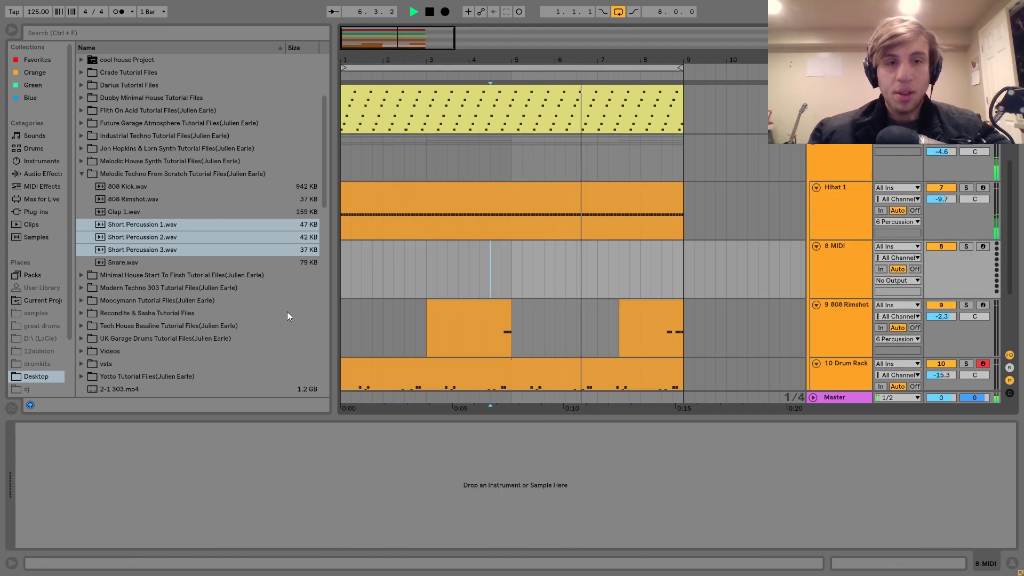
{"action": "key", "text": "space"}
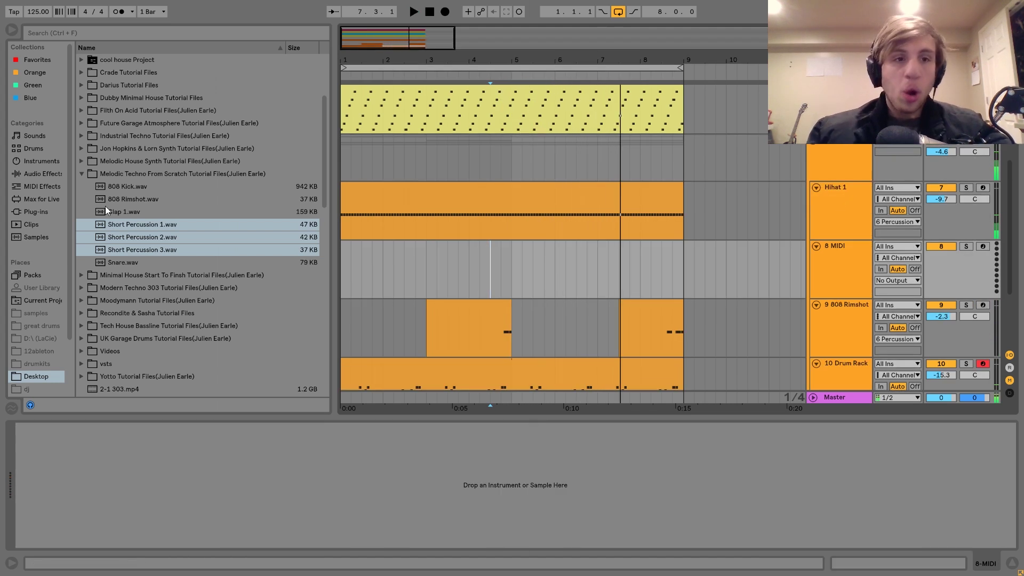
{"action": "double_click", "coordinate": [105, 212]}
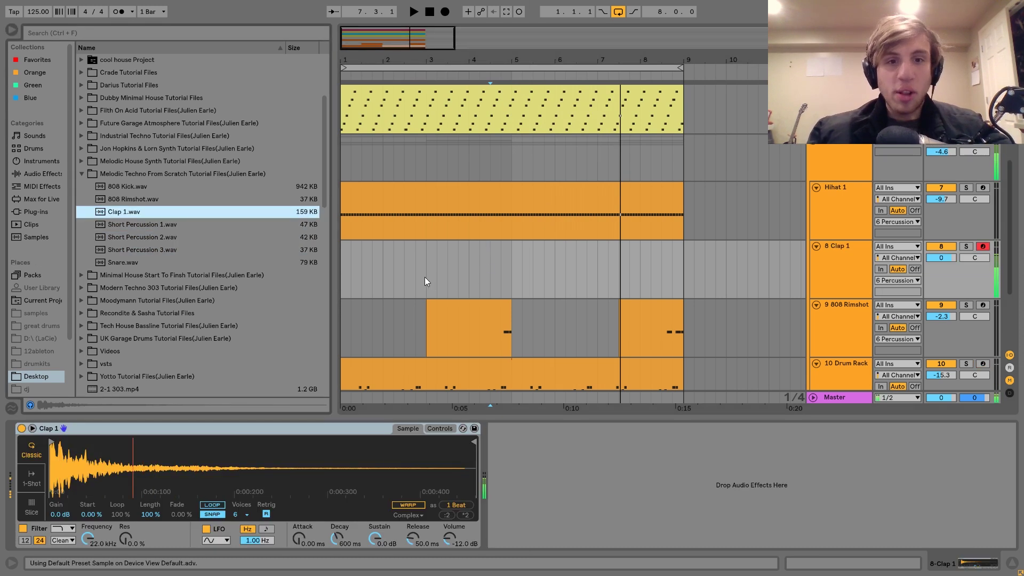
- Create a two-bar MIDI clip on the Clap 1 track and add a one-beat C3 note at 1.2.1
{"action": "left_click_drag", "start_coordinate": [425, 277], "coordinate": [329, 273]}
{"action": "key", "text": "ctrl+shift+m"}
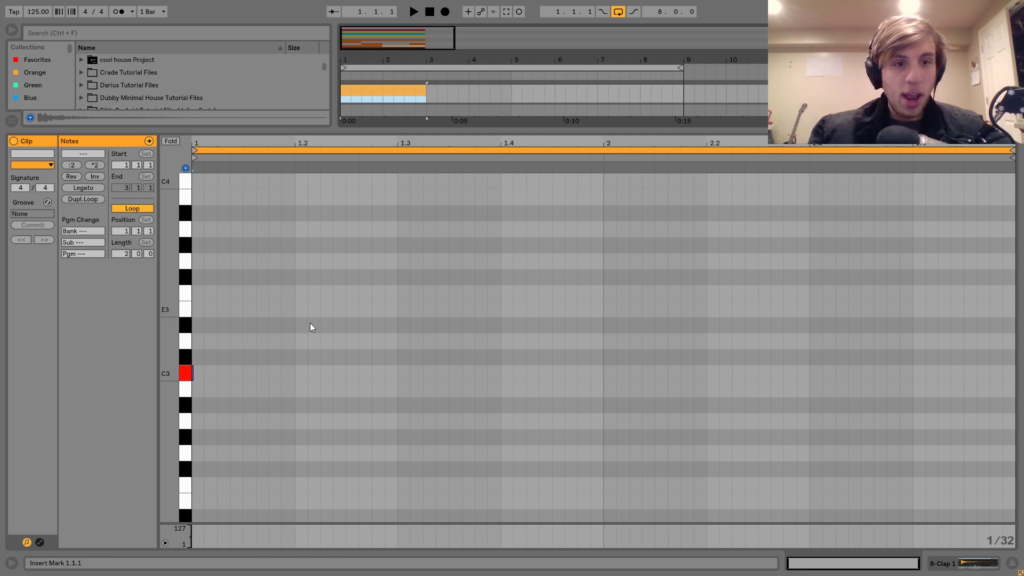
{"action": "double_click", "coordinate": [300, 374]}
{"action": "key", "text": "shift+Right"}
{"action": "key", "text": "shift+Right"}
{"action": "key", "text": "shift+Right"}
{"action": "key", "text": "shift+Right"}
{"action": "key", "text": "shift+Right"}
{"action": "key", "text": "shift+Right"}
{"action": "key", "text": "shift+Right"}
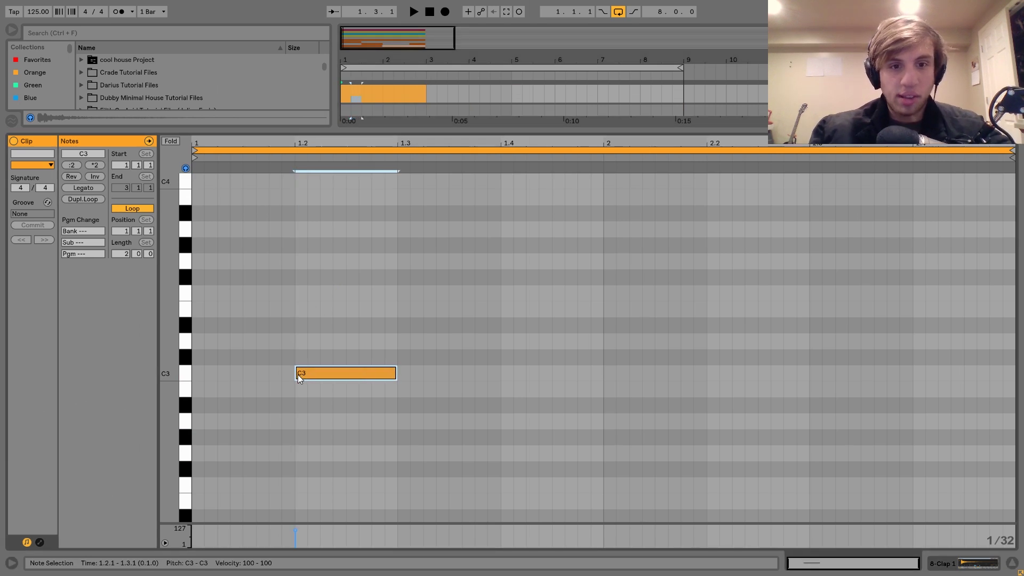
{"action": "key", "text": "shift+Left"}
- Duplicate the C3 clap note and shift the copy to 1.3.4
{"action": "key", "text": "ctrl+d"}
{"action": "key", "text": "Right"}
{"action": "key", "text": "Right"}
{"action": "key", "text": "Right"}
{"action": "key", "text": "Right"}
{"action": "key", "text": "Right"}
{"action": "key", "text": "Right"}
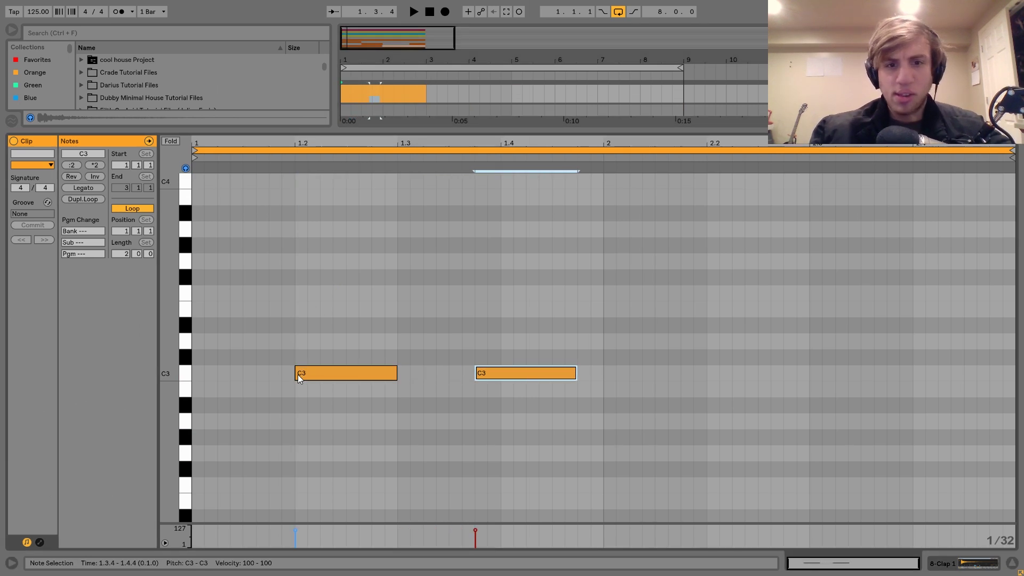
- Duplicate both clap notes into bar 2, placing the copies at 2.2.1 and 2.3.4
{"action": "key", "text": "ctrl+a"}
{"action": "key", "text": "ctrl+d"}
{"action": "key", "text": "Right"}
{"action": "key", "text": "Right"}
{"action": "key", "text": "Right"}
{"action": "key", "text": "Right"}
{"action": "key", "text": "Right"}
{"action": "key", "text": "Right"}
{"action": "key", "text": "Right"}
{"action": "key", "text": "Right"}
{"action": "key", "text": "Right"}
{"action": "key", "text": "Right"}
{"action": "key", "text": "Right"}
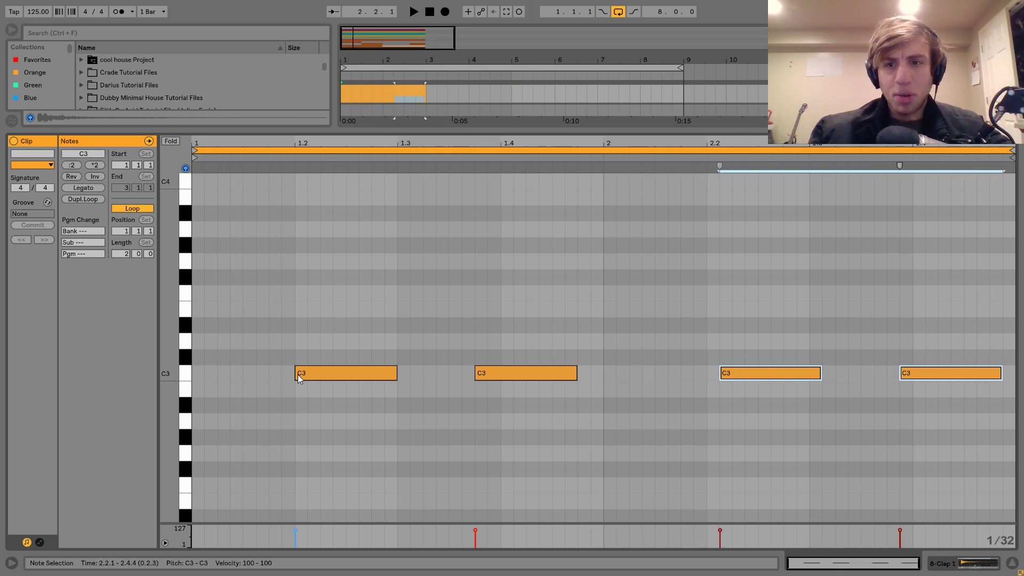
{"action": "key", "text": "Left"}
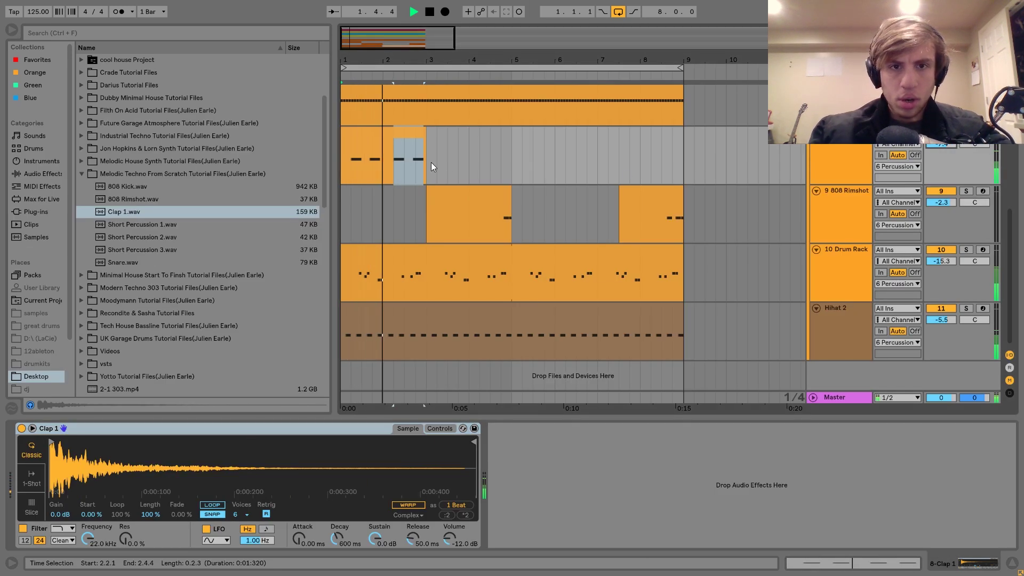
- Extend the Clap 1 clip to the end of bar 8 and set the track's volume to -11.5 dB
{"action": "left_click_drag", "start_coordinate": [421, 134], "coordinate": [684, 133]}
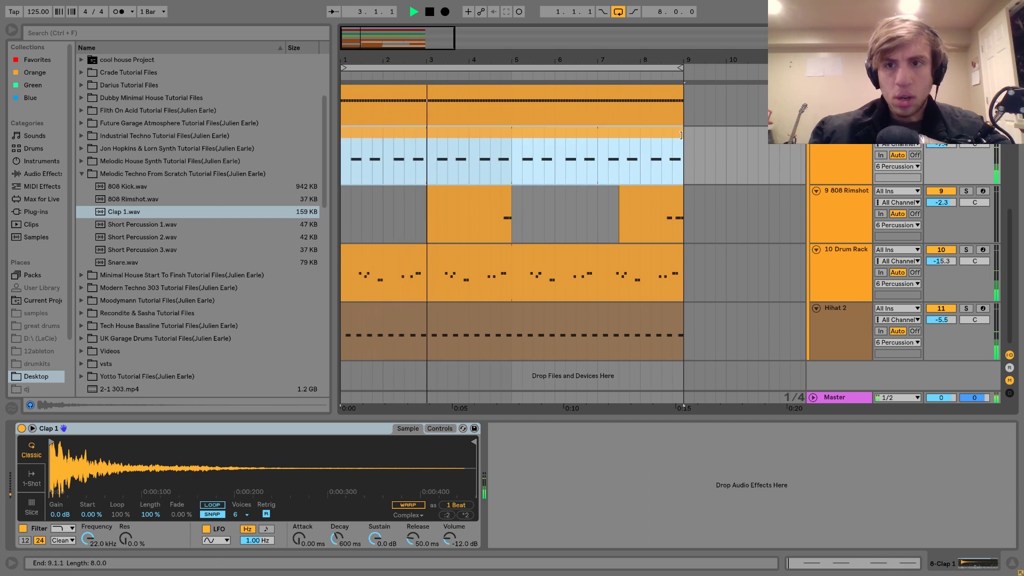
{"action": "left_click_drag", "start_coordinate": [941, 145], "coordinate": [941, 162]}
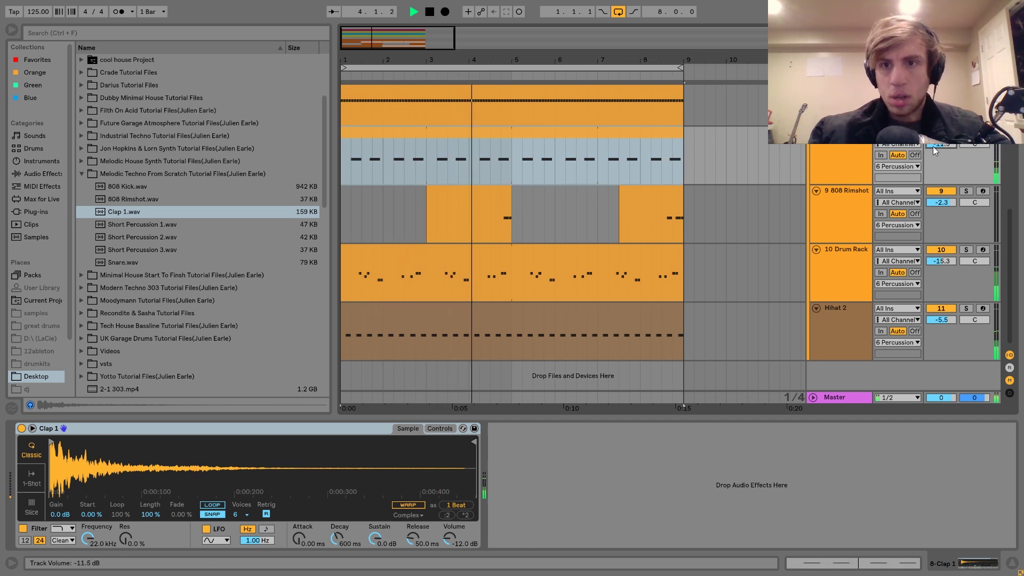
- Transpose all notes in the Clap 1 clip up to D3 and set the track's volume to -11 dB
{"action": "scroll", "coordinate": [933, 146], "scroll_direction": "up", "scroll_amount": 1}
{"action": "double_click", "coordinate": [654, 174]}
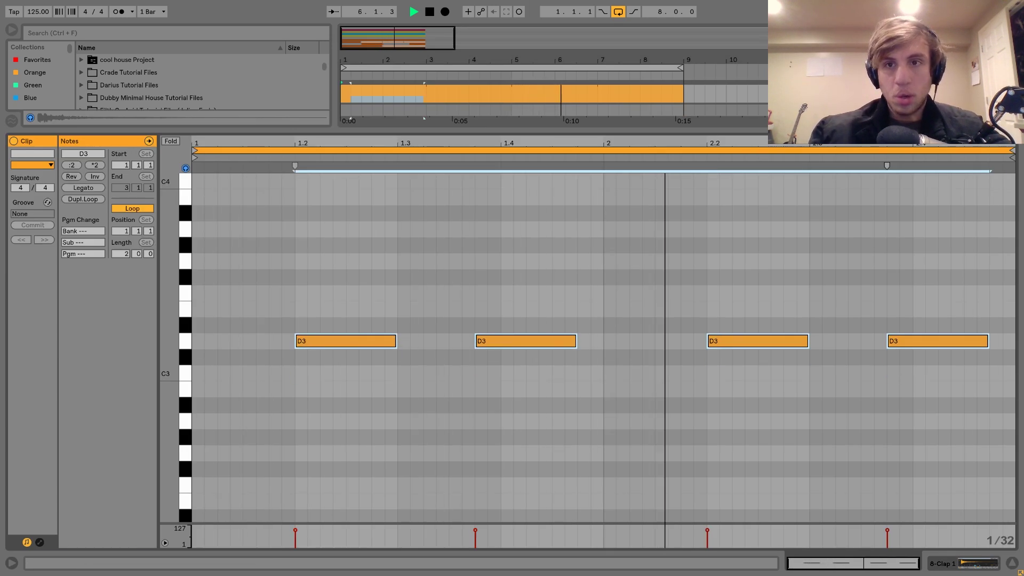
{"action": "key", "text": "shift+Tab"}
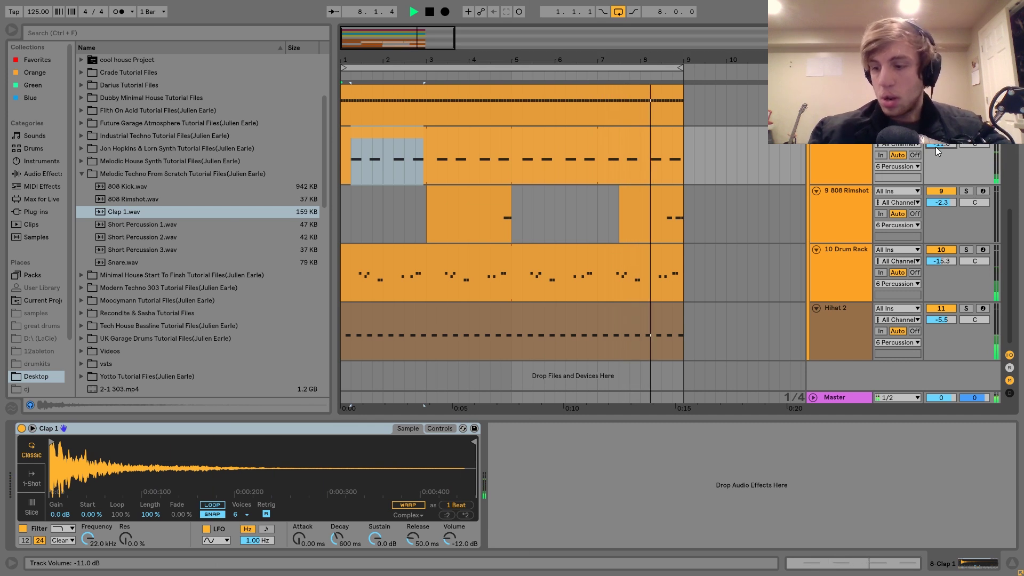
- Audition the percussion group within the full mix by replaying the loop and toggling the solo of Hihat 2
{"action": "scroll", "coordinate": [856, 156], "scroll_direction": "up", "scroll_amount": 3}
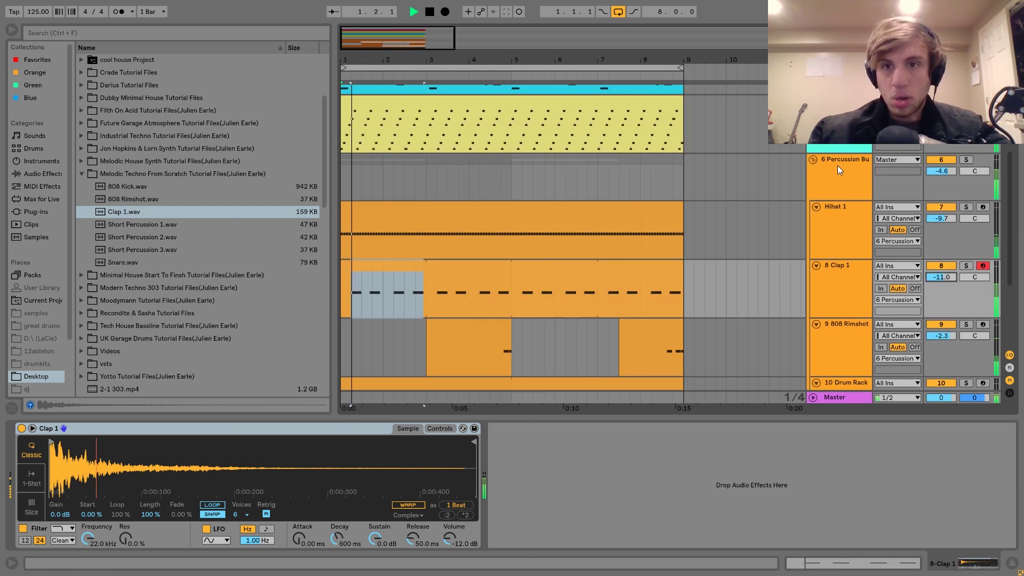
{"action": "left_click", "coordinate": [834, 167]}
{"action": "scroll", "coordinate": [826, 163], "scroll_direction": "up", "scroll_amount": 4}
{"action": "key", "text": "space"}
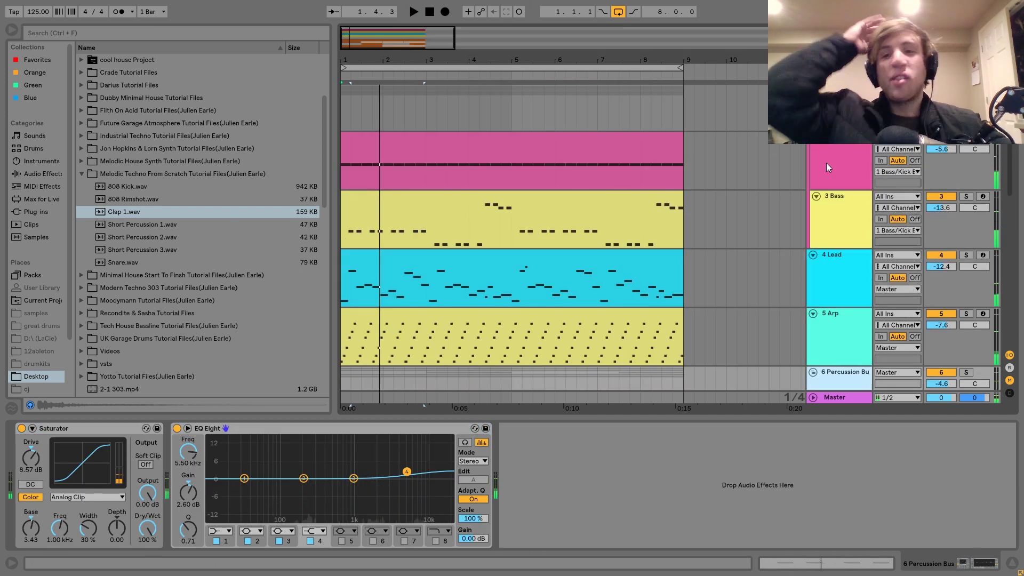
{"action": "key", "text": "space"}
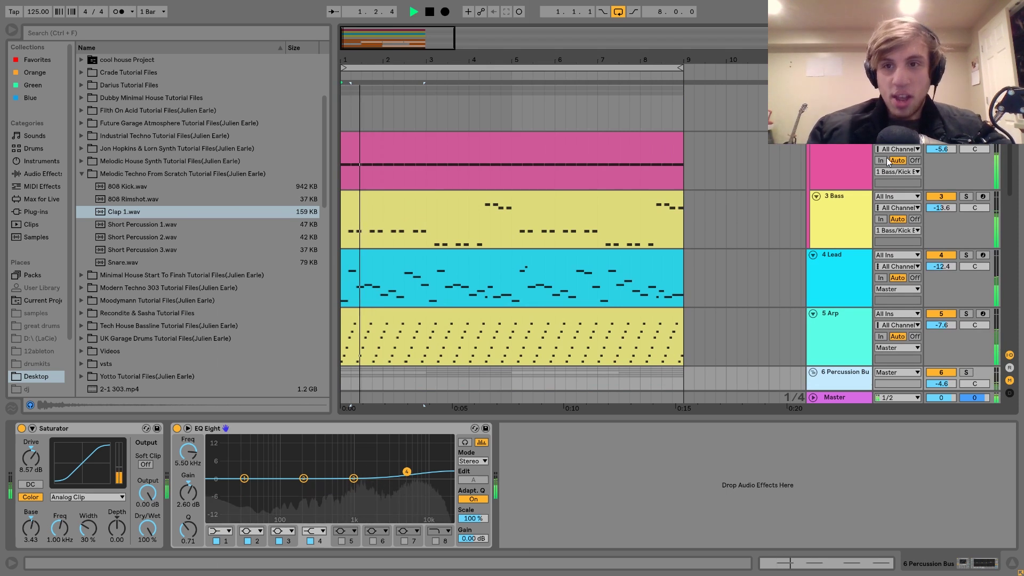
{"action": "scroll", "coordinate": [534, 253], "scroll_direction": "down", "scroll_amount": 4}
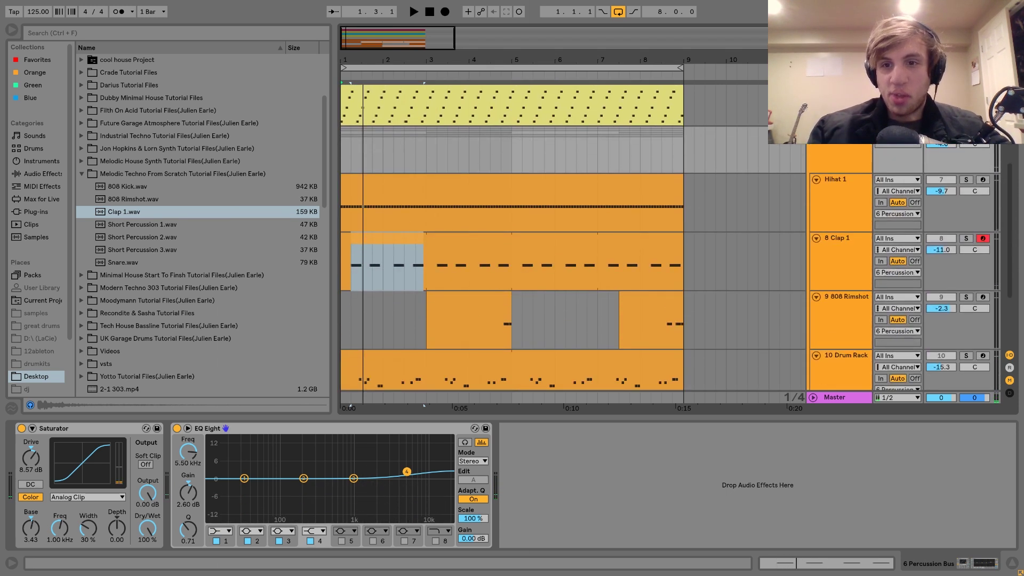
{"action": "scroll", "coordinate": [967, 184], "scroll_direction": "down", "scroll_amount": 2}
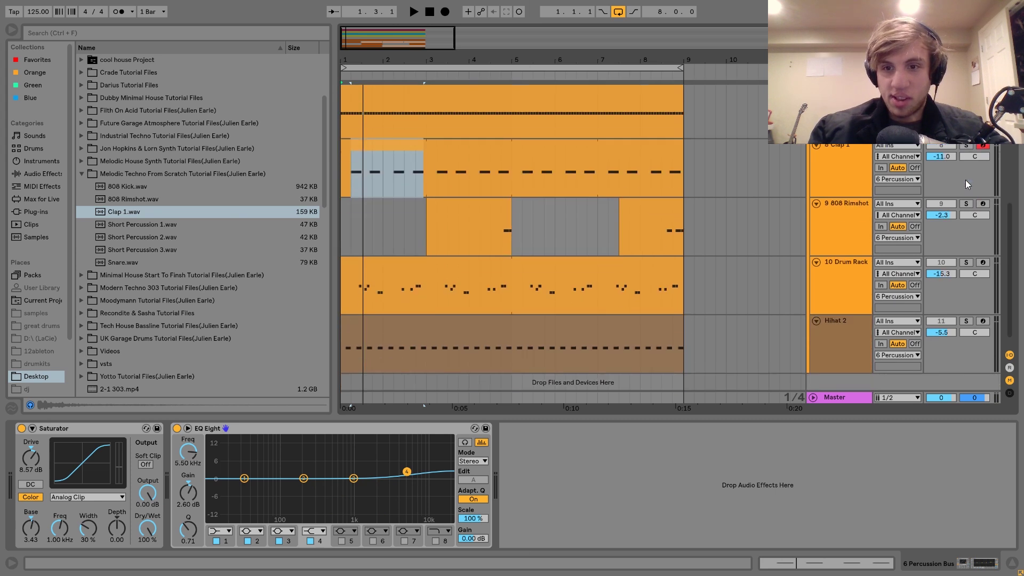
{"action": "left_click", "coordinate": [966, 321]}
{"action": "key", "text": "space"}
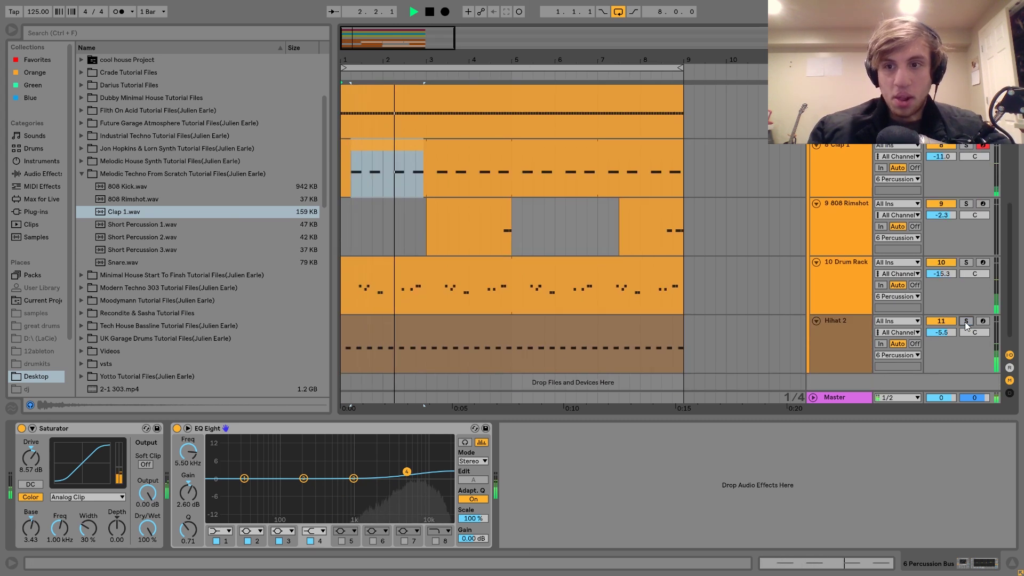
- Solo the Drum Rack track and replay the loop to hear its percussion pattern alone
{"action": "scroll", "coordinate": [966, 322], "scroll_direction": "up", "scroll_amount": 5}
{"action": "left_click", "coordinate": [830, 202]}
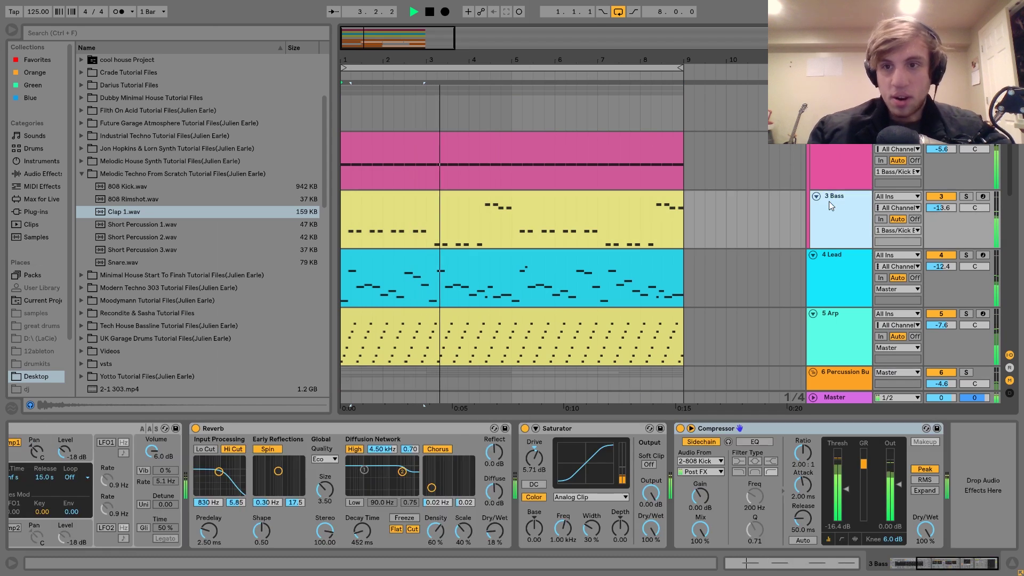
{"action": "scroll", "coordinate": [856, 216], "scroll_direction": "down", "scroll_amount": 1}
{"action": "scroll", "coordinate": [856, 217], "scroll_direction": "down", "scroll_amount": 3}
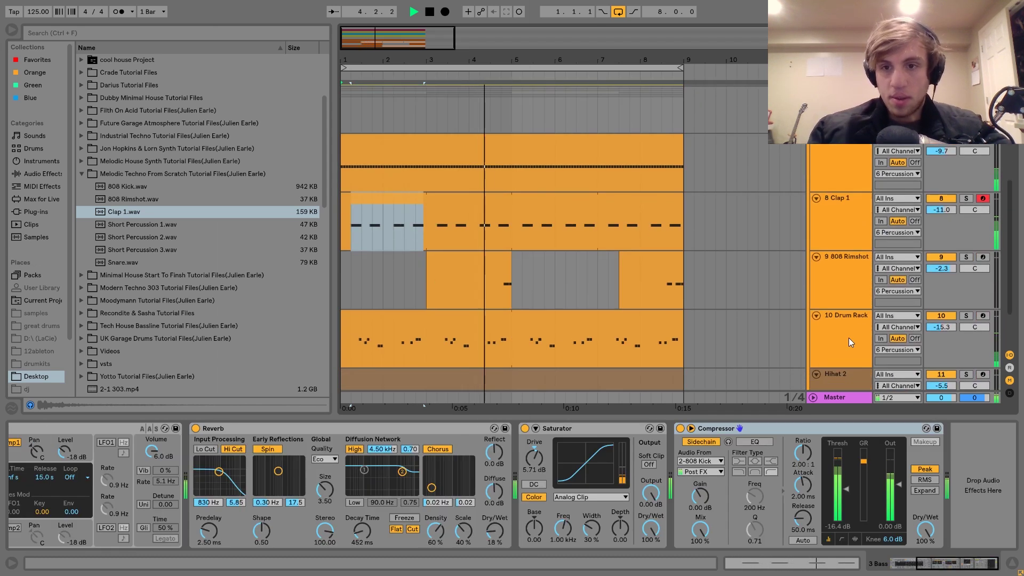
{"action": "scroll", "coordinate": [850, 338], "scroll_direction": "down", "scroll_amount": 1}
{"action": "left_click", "coordinate": [848, 291]}
{"action": "key", "text": "space"}
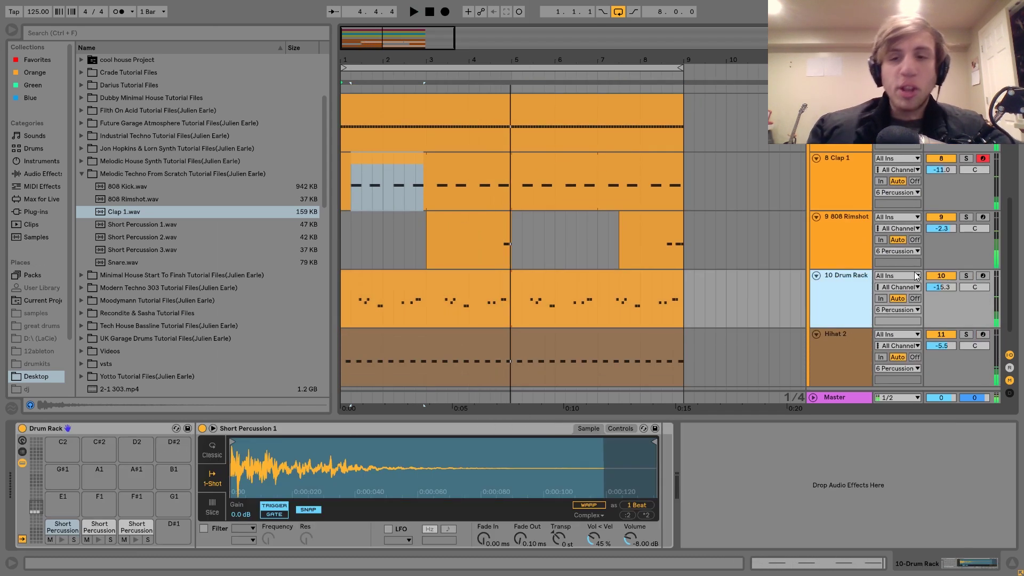
{"action": "left_click", "coordinate": [968, 275]}
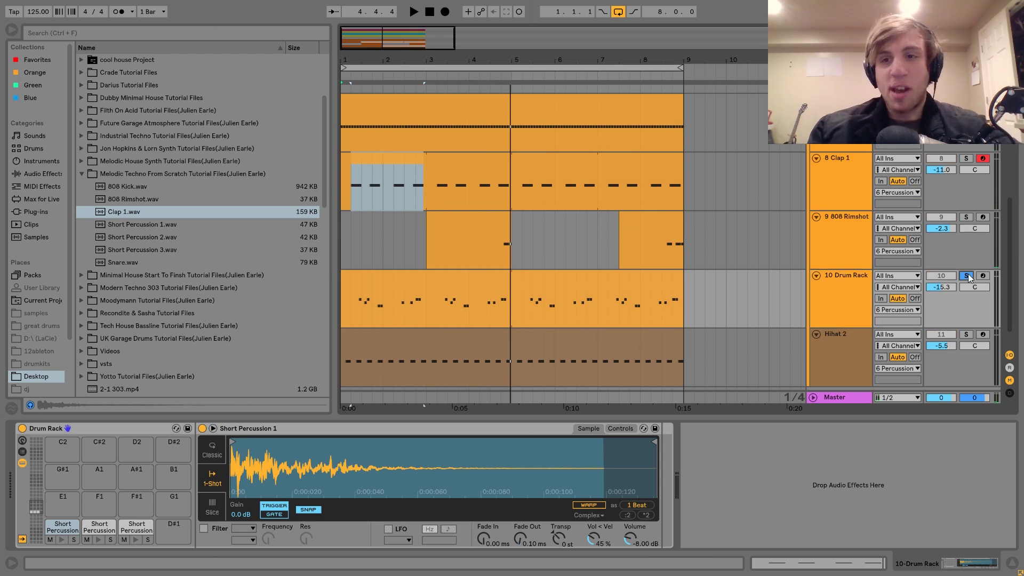
{"action": "key", "text": "space"}
- Add an EQ Eight to the Drum Rack track and set band 1 as a low cut in the 400 Hz range
{"action": "left_click", "coordinate": [37, 173]}
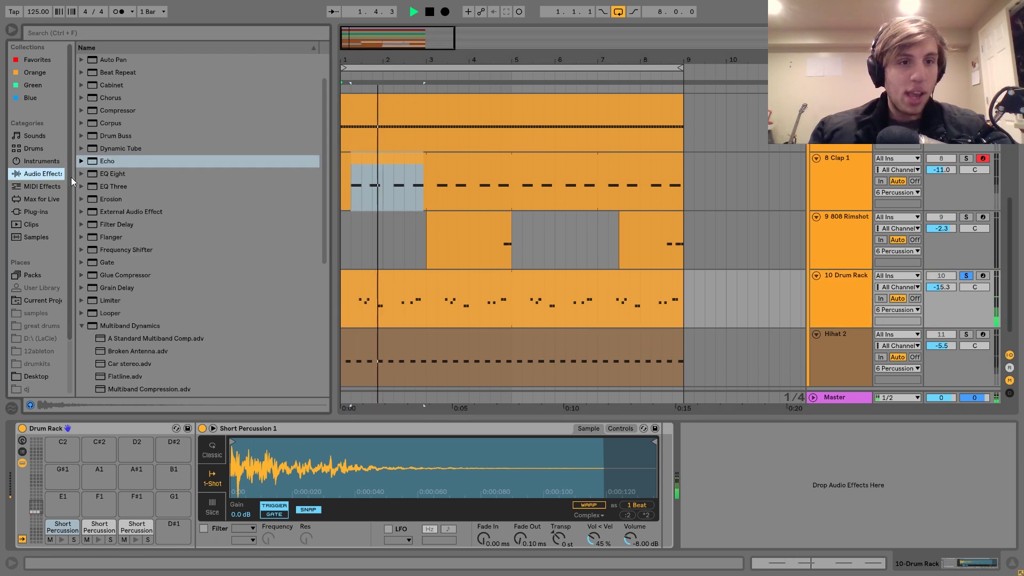
{"action": "left_click_drag", "start_coordinate": [112, 173], "coordinate": [841, 488]}
{"action": "left_click", "coordinate": [738, 530]}
{"action": "left_click", "coordinate": [729, 463]}
{"action": "key", "text": "space"}
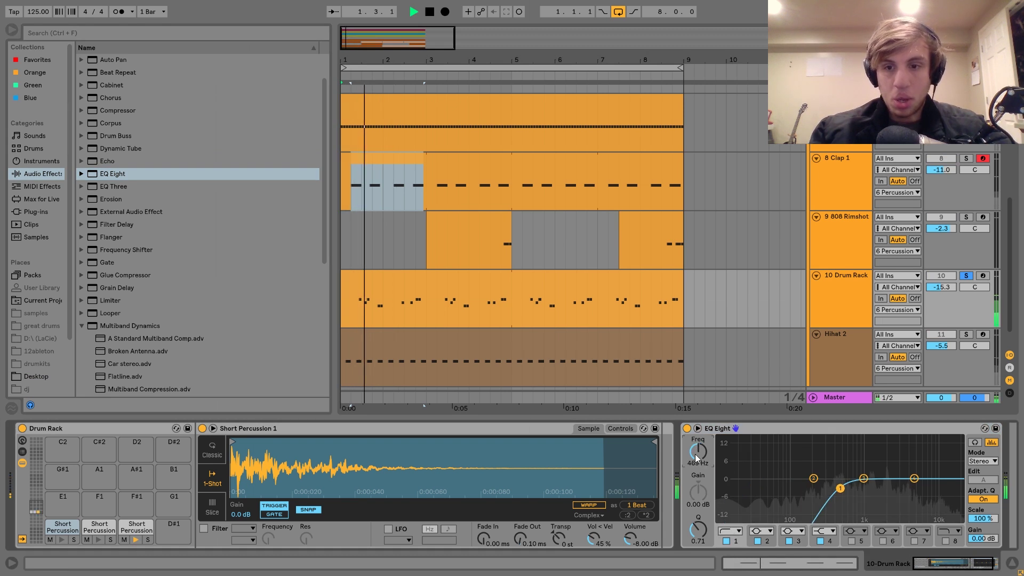
{"action": "key", "text": "space"}
- Add an Echo to the Drum Rack track and lower its Dry/Wet to 29%
{"action": "left_click_drag", "start_coordinate": [103, 164], "coordinate": [716, 495]}
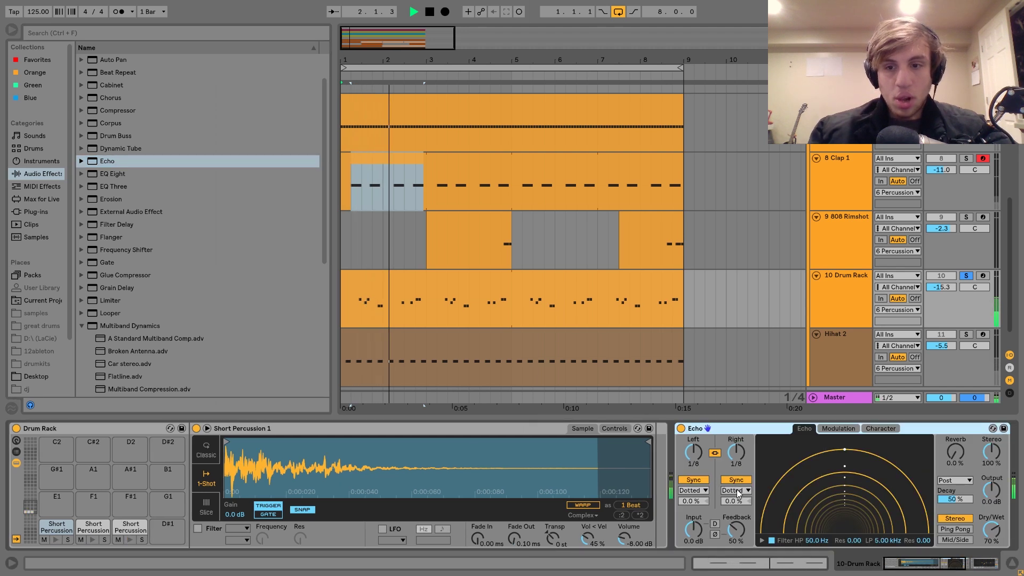
{"action": "left_click_drag", "start_coordinate": [993, 542], "coordinate": [995, 539]}
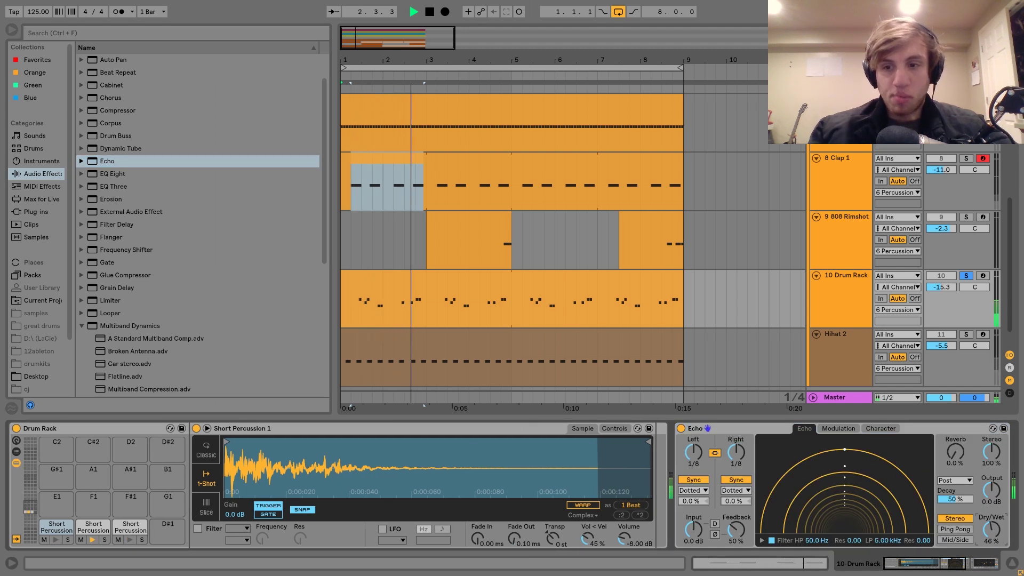
{"action": "right_click", "coordinate": [994, 535]}
{"action": "left_click_drag", "start_coordinate": [994, 535], "coordinate": [994, 533]}
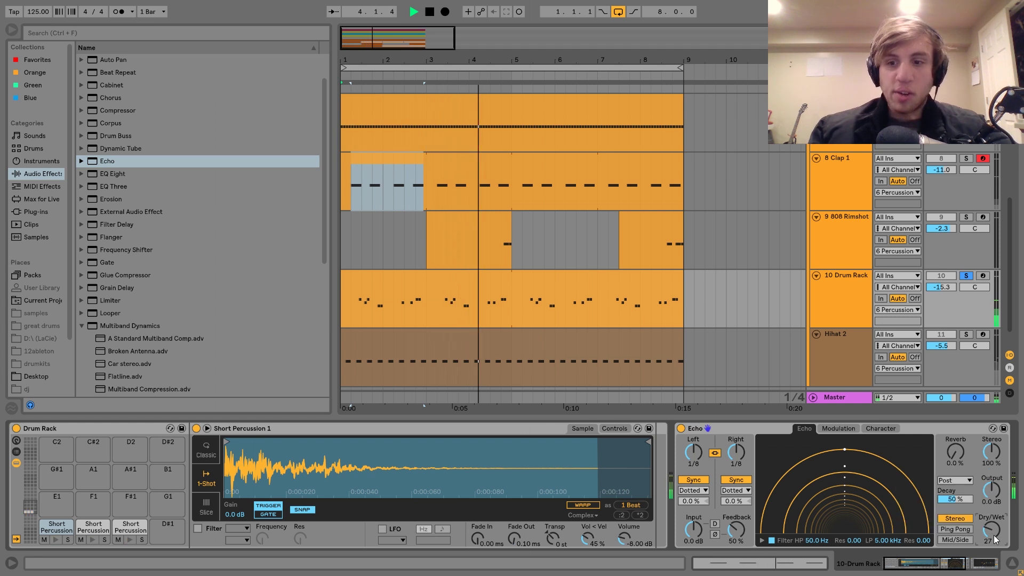
- Unsolo the Drum Rack track, set its volume to -12.6 dB and replay the loop in the full mix
{"action": "left_click", "coordinate": [966, 276]}
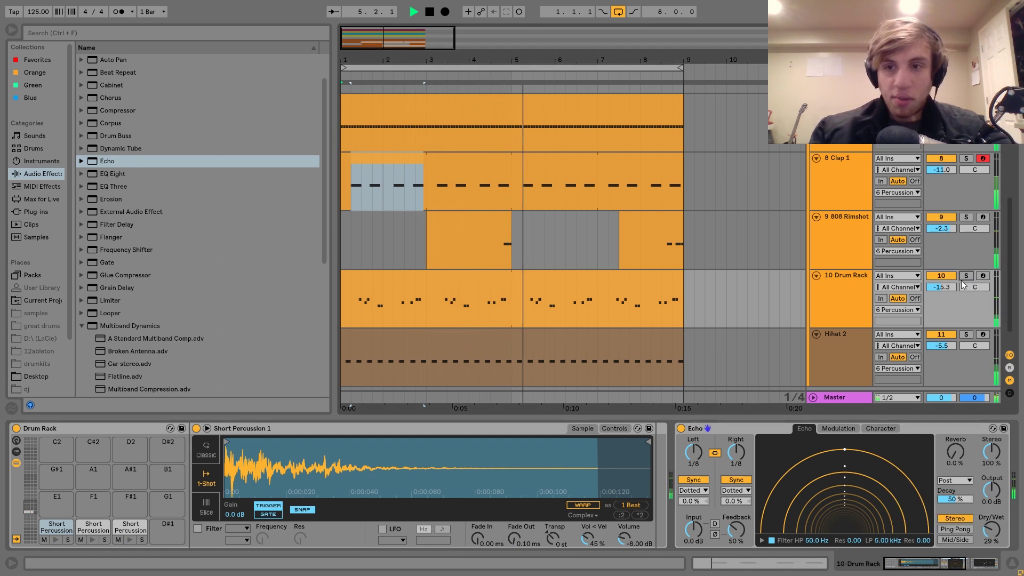
{"action": "left_click_drag", "start_coordinate": [943, 287], "coordinate": [944, 277]}
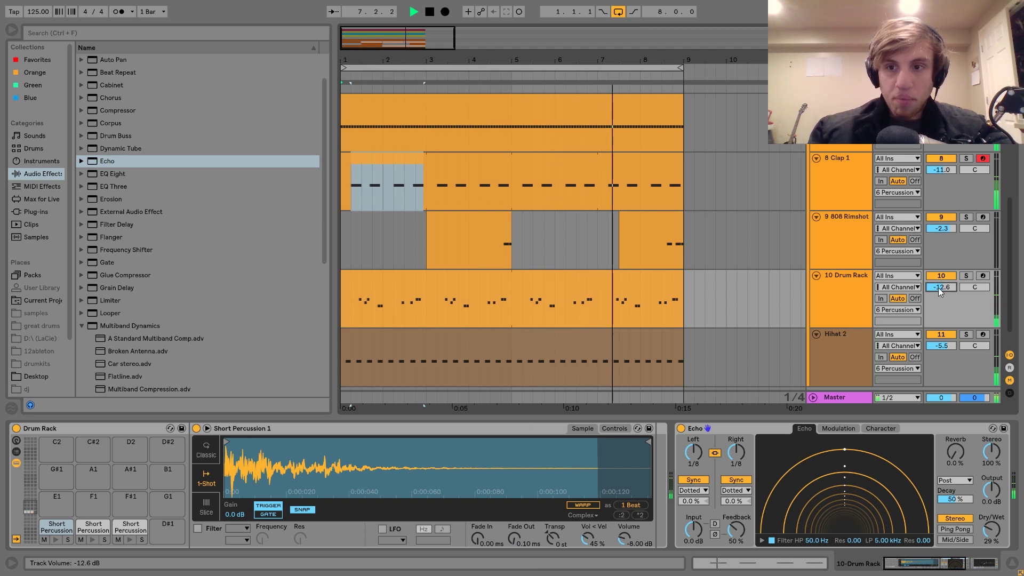
{"action": "key", "text": "space"}
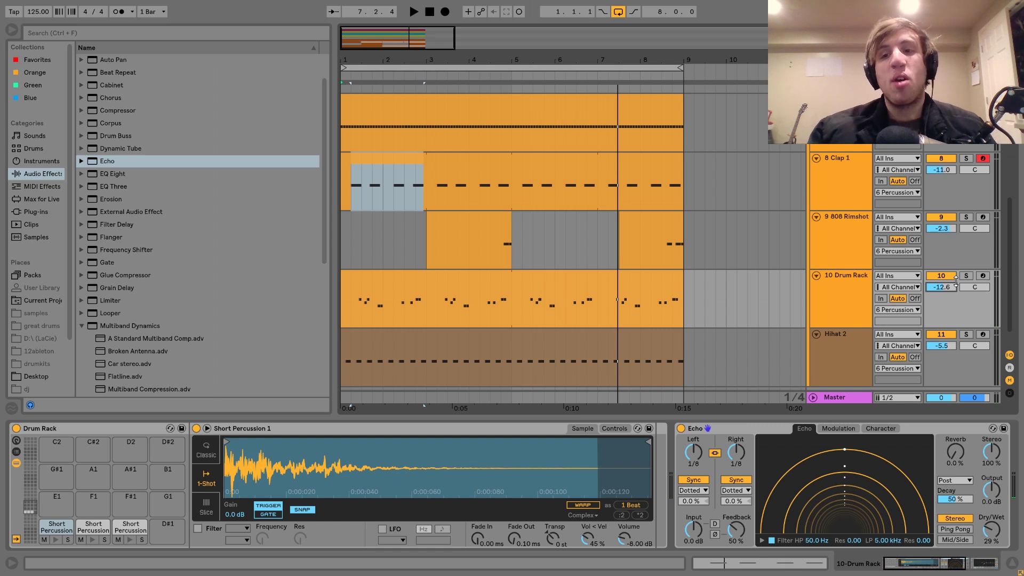
{"action": "key", "text": "space"}
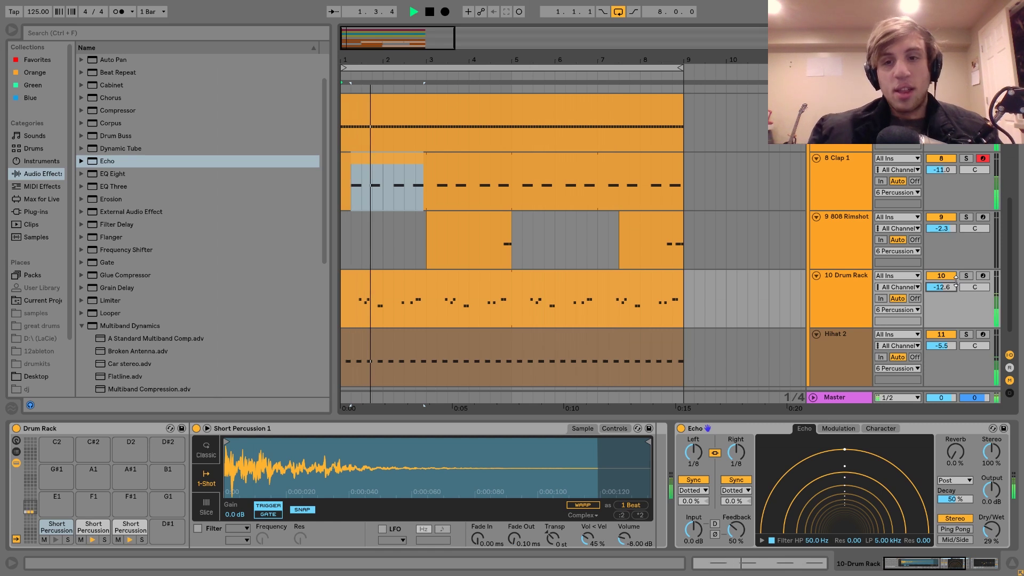
{"action": "key", "text": "space"}
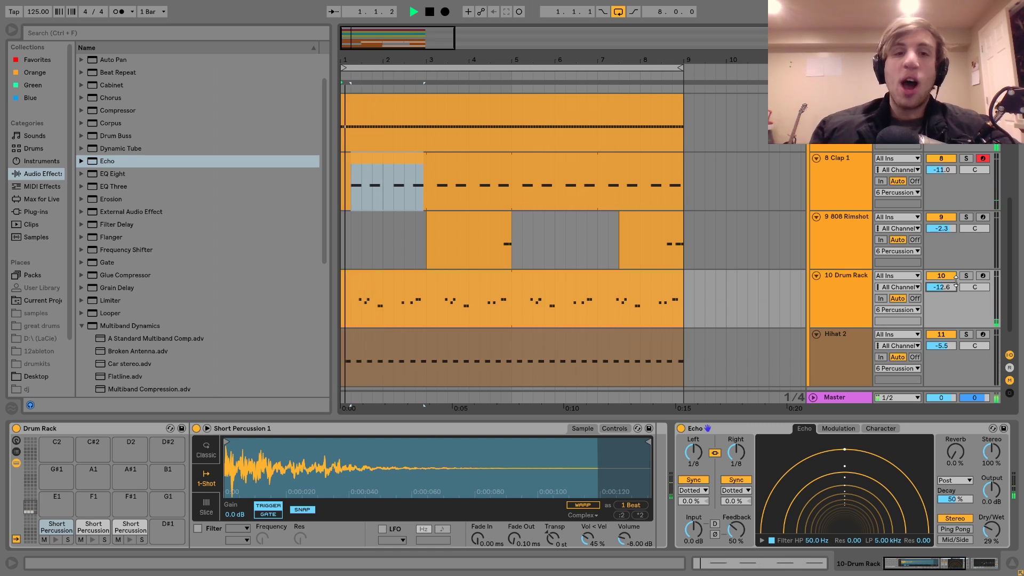
- Raise the Clap 1 track's volume to -10 dB while the loop plays
{"action": "scroll", "coordinate": [956, 281], "scroll_direction": "up", "scroll_amount": 8}
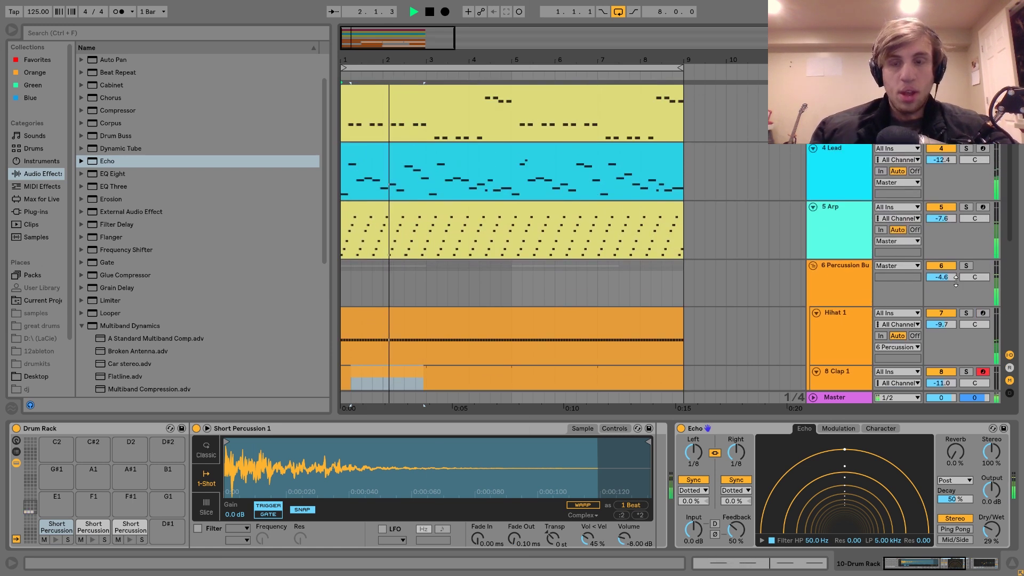
{"action": "scroll", "coordinate": [956, 281], "scroll_direction": "down", "scroll_amount": 5}
{"action": "left_click", "coordinate": [844, 268]}
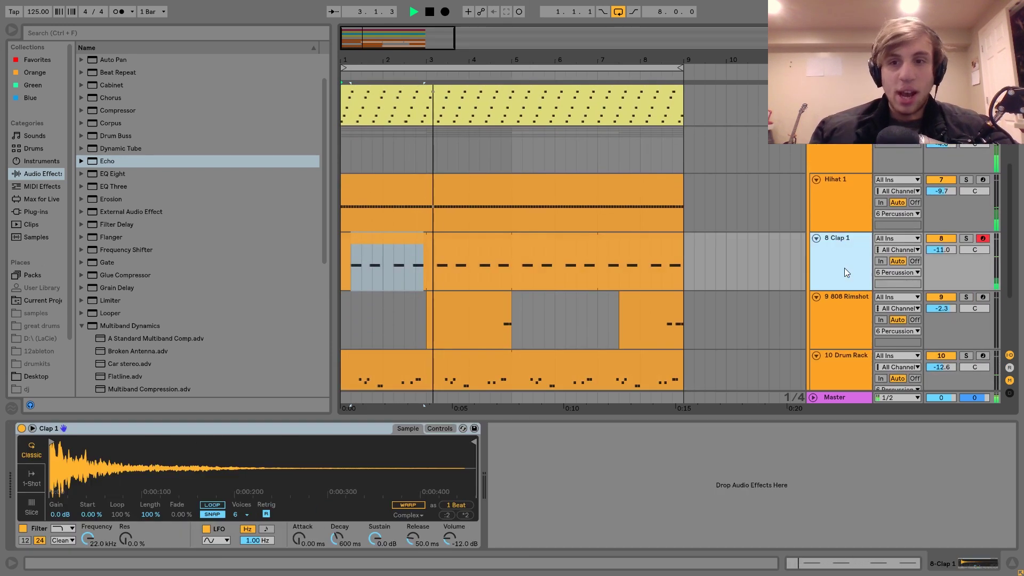
{"action": "left_click_drag", "start_coordinate": [949, 251], "coordinate": [948, 249]}
{"action": "scroll", "coordinate": [948, 251], "scroll_direction": "down", "scroll_amount": 1}
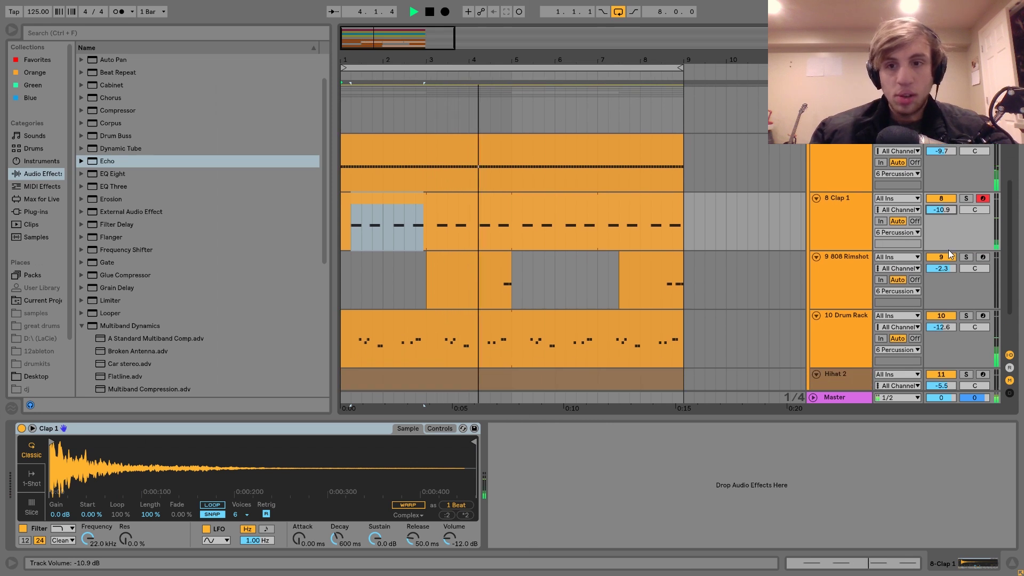
{"action": "left_click_drag", "start_coordinate": [942, 211], "coordinate": [940, 209]}
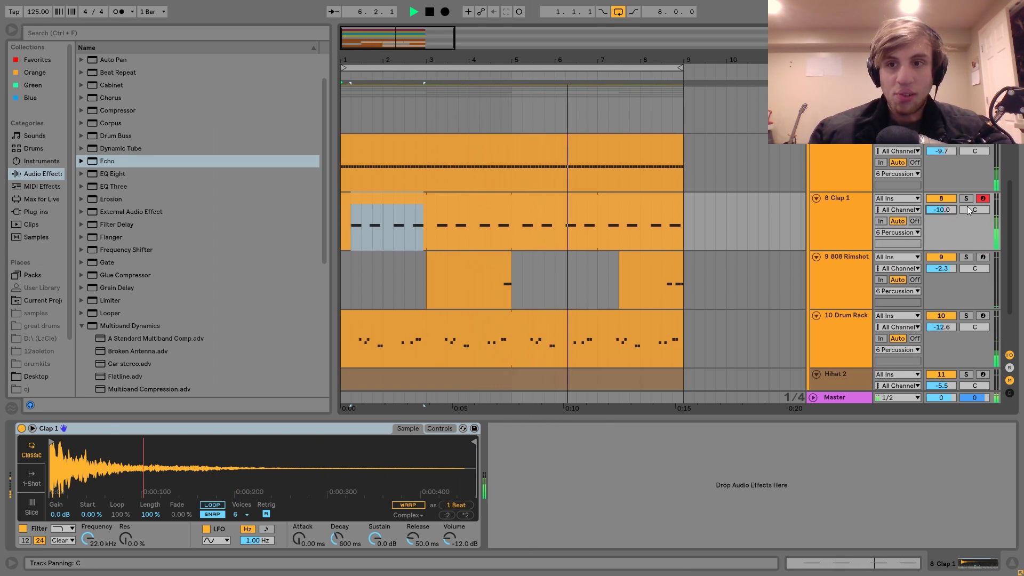
- Solo Clap 1 and shape its amplitude envelope with sustain at -inf dB and decay at 1.36 s
{"action": "left_click", "coordinate": [966, 198]}
{"action": "left_click_drag", "start_coordinate": [374, 539], "coordinate": [375, 571]}
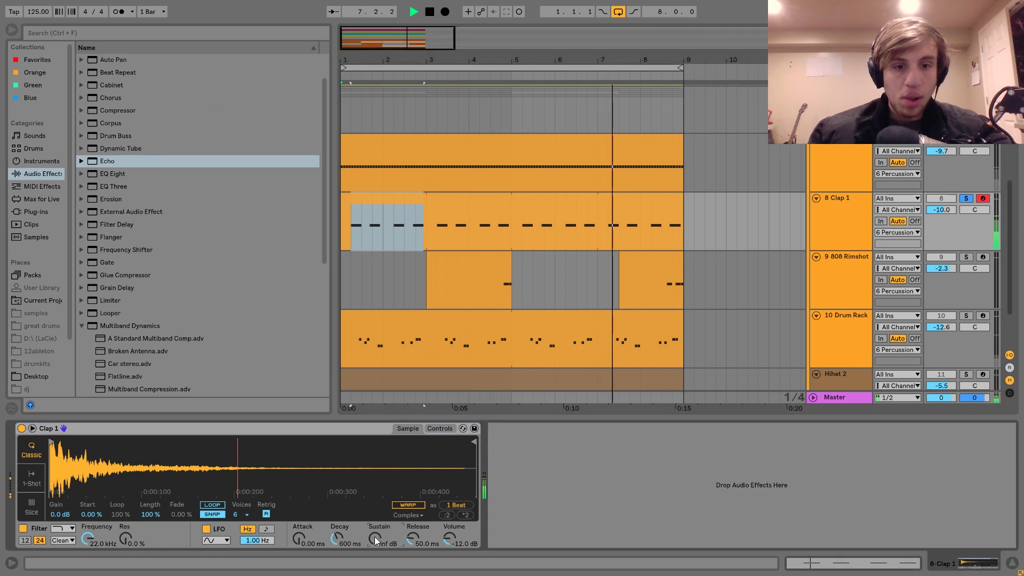
{"action": "left_click_drag", "start_coordinate": [337, 539], "coordinate": [336, 531]}
{"action": "left_click", "coordinate": [438, 429]}
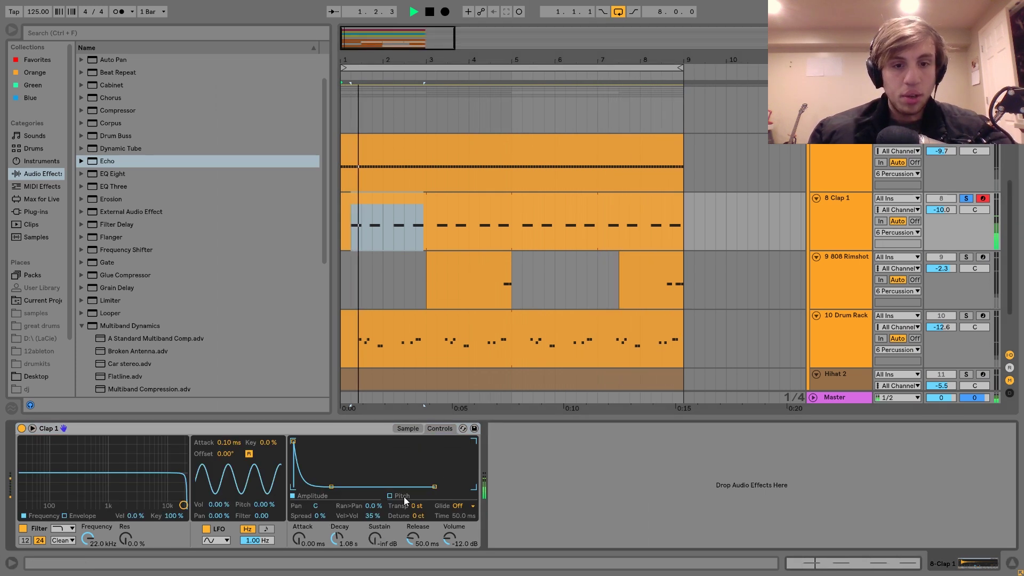
{"action": "left_click_drag", "start_coordinate": [332, 487], "coordinate": [333, 487]}
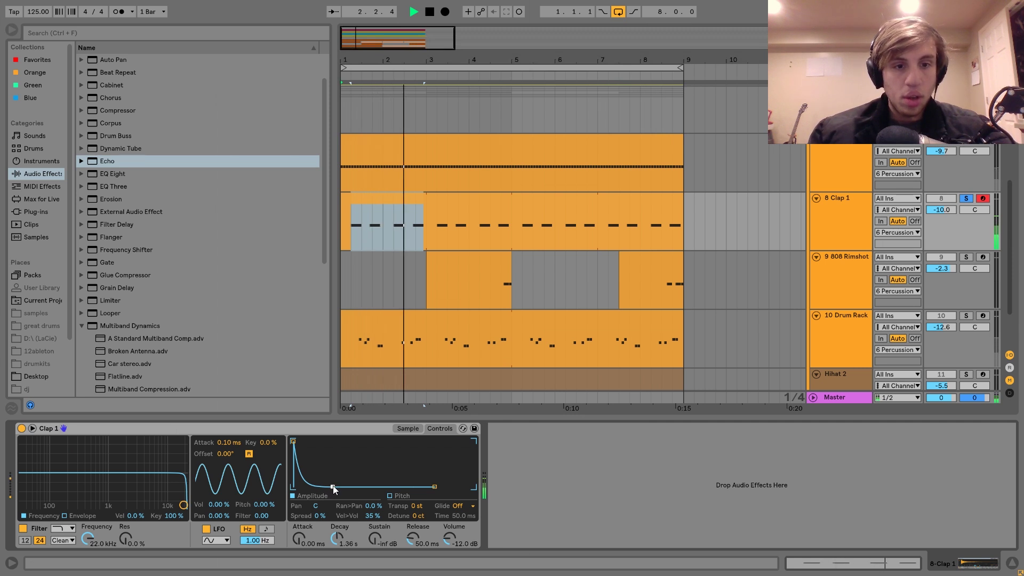
- Add a Saturator with 6.86 dB drive to Clap 1 and compare the sound with the effect bypassed and active
{"action": "scroll", "coordinate": [206, 313], "scroll_direction": "down", "scroll_amount": 6}
{"action": "left_click_drag", "start_coordinate": [112, 313], "coordinate": [507, 442]}
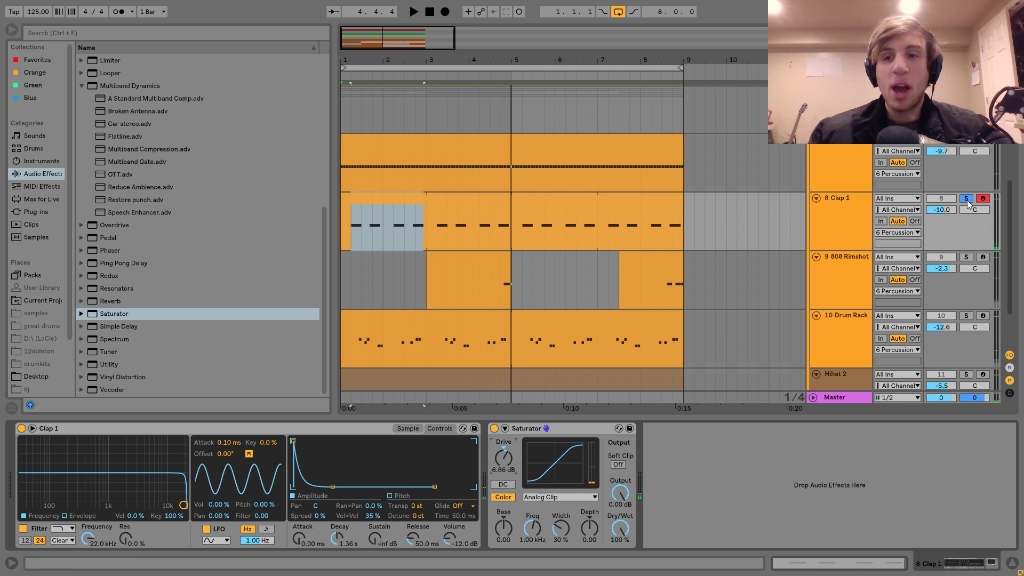
{"action": "key", "text": "space"}
{"action": "left_click", "coordinate": [493, 428]}
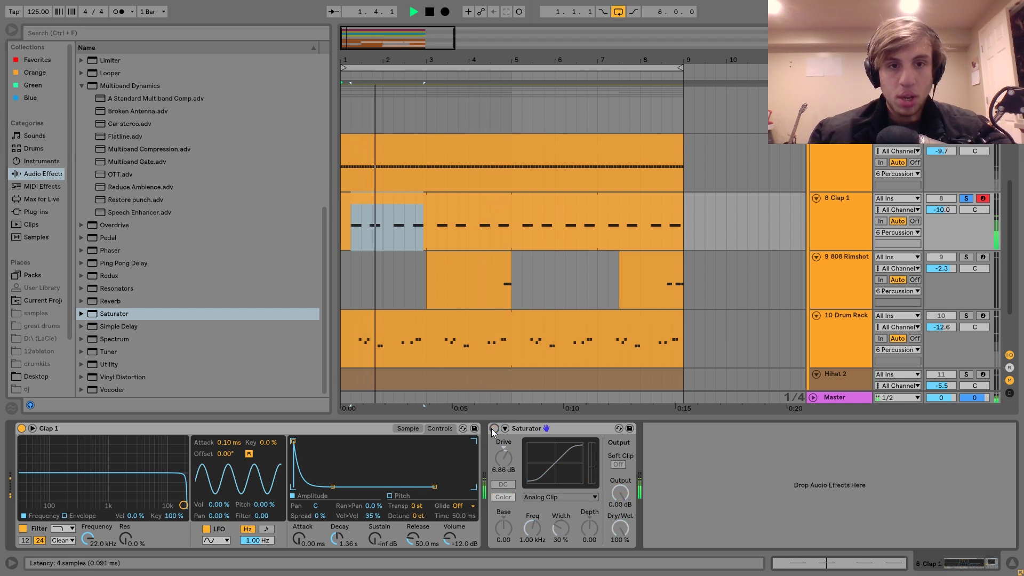
{"action": "left_click", "coordinate": [492, 428]}
- Unsolo Clap 1 and rebalance the volumes to -14.6 dB for Clap 1 and -0.4 dB for 808 Rimshot
{"action": "left_click", "coordinate": [972, 199]}
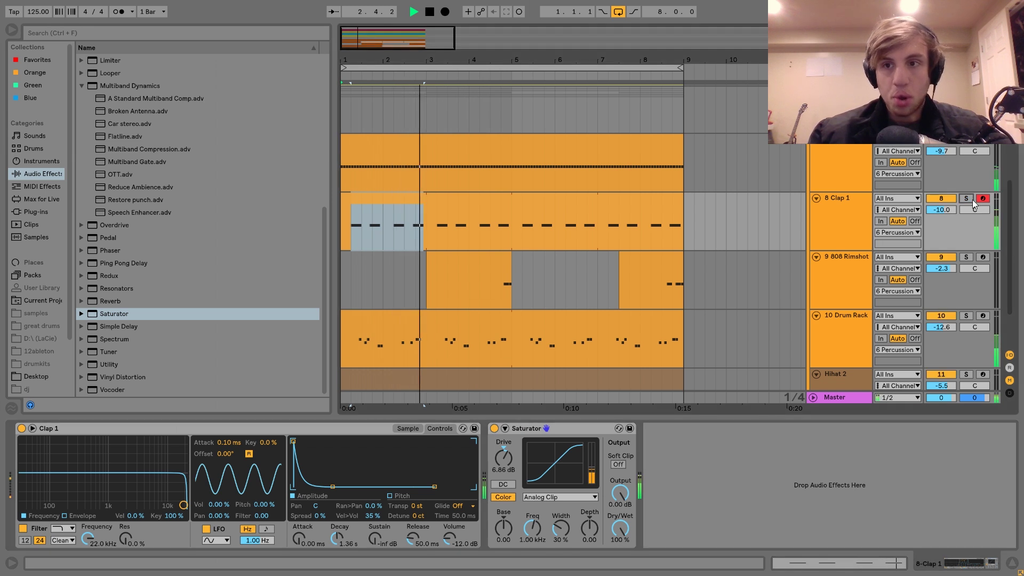
{"action": "left_click_drag", "start_coordinate": [946, 207], "coordinate": [945, 208]}
{"action": "scroll", "coordinate": [945, 208], "scroll_direction": "up", "scroll_amount": 2}
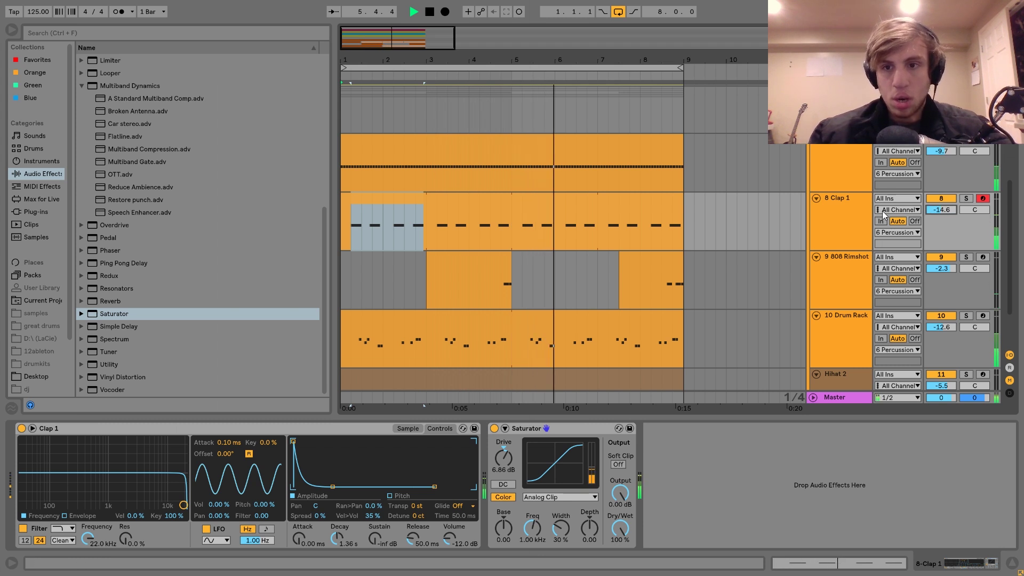
{"action": "key", "text": "Up"}
{"action": "left_click_drag", "start_coordinate": [941, 268], "coordinate": [941, 266]}
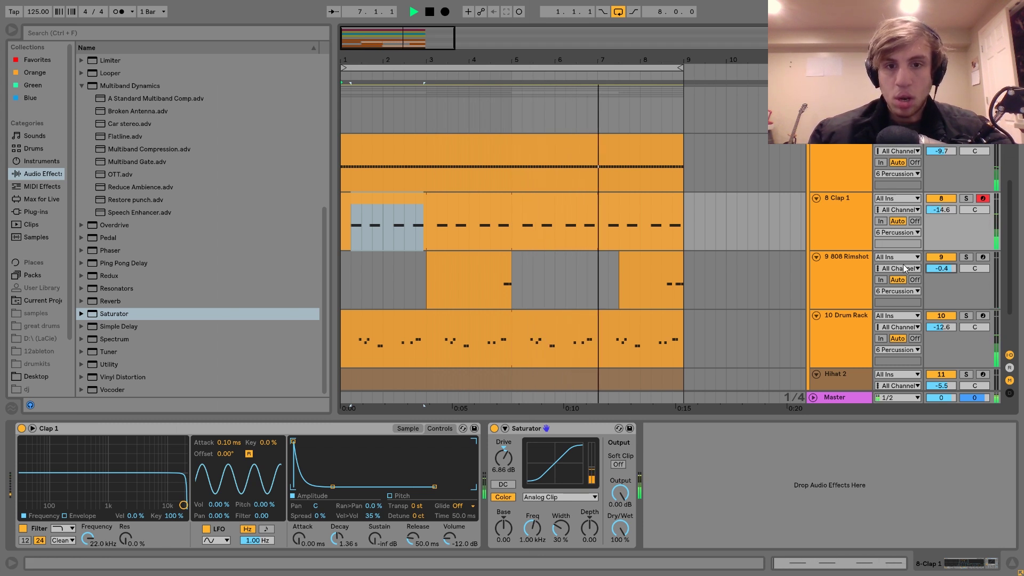
- Stop playback, fold the five tracks of the percussion group and hide the device view
{"action": "left_click", "coordinate": [856, 258]}
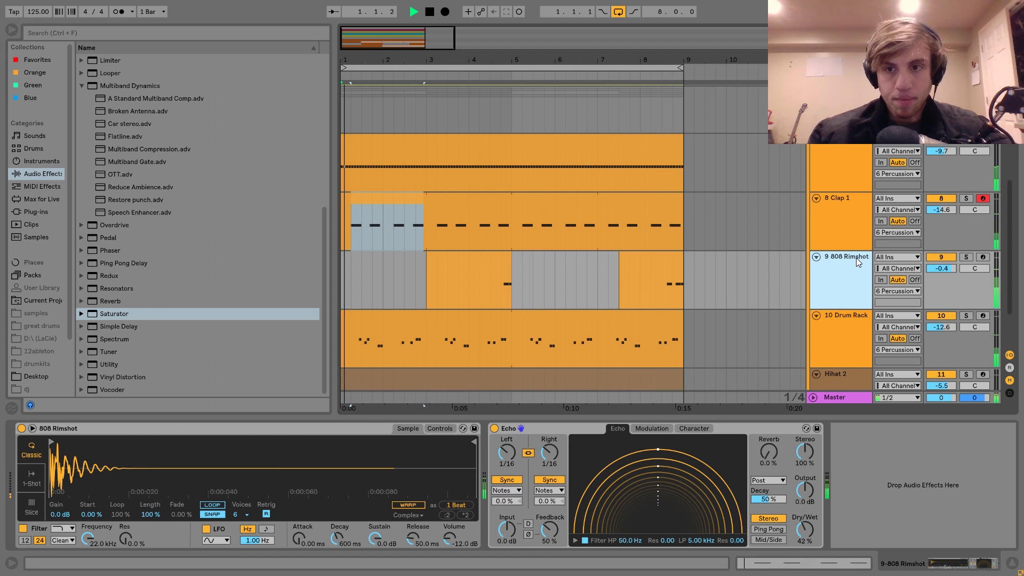
{"action": "key", "text": "space"}
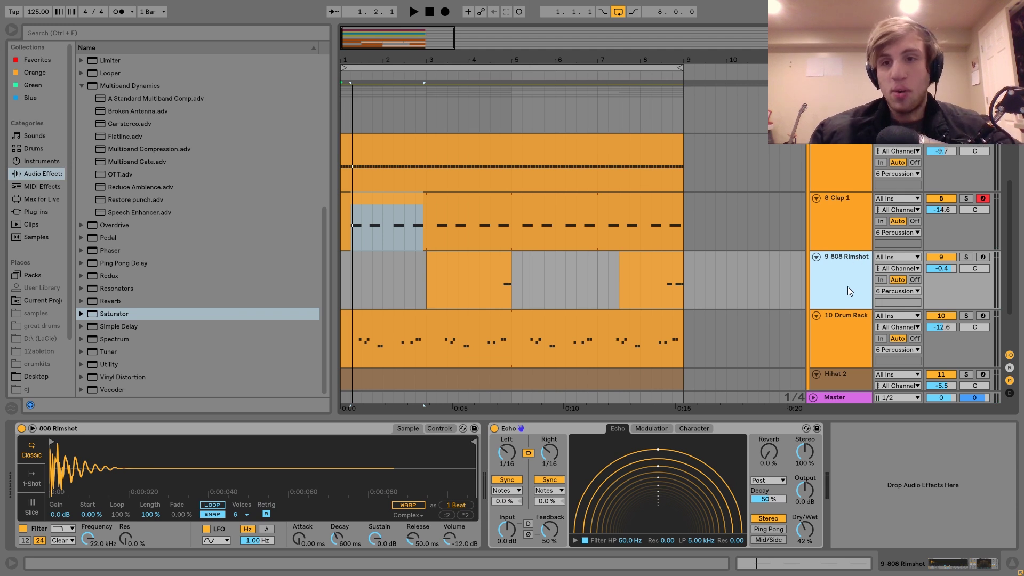
{"action": "key", "text": "ctrl+a"}
{"action": "left_click", "coordinate": [816, 141]}
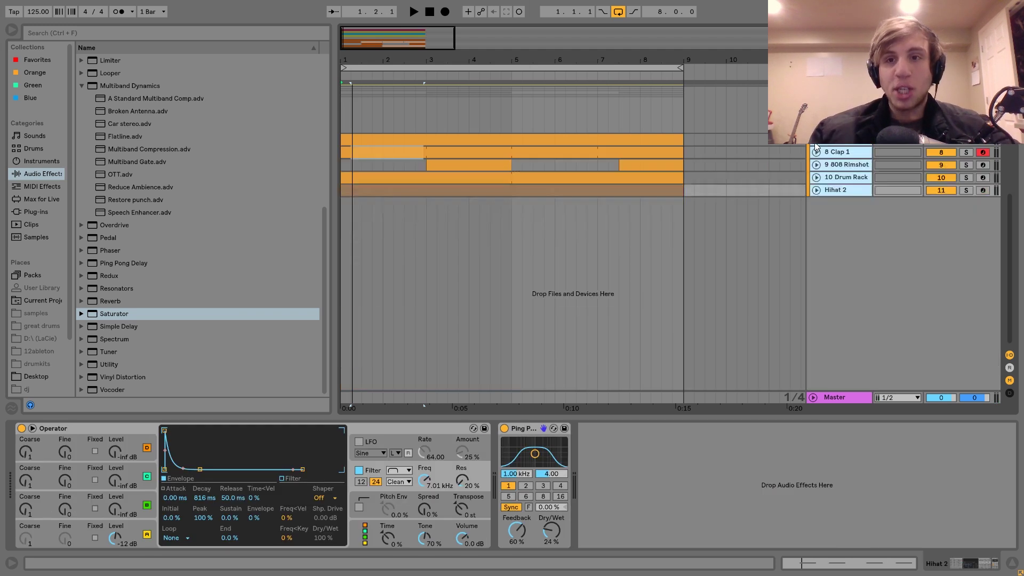
{"action": "left_click", "coordinate": [1012, 564]}
- Move all clips of the eight-bar loop along the timeline to start at bar 49
{"action": "scroll", "coordinate": [640, 98], "scroll_direction": "down", "scroll_amount": 5}
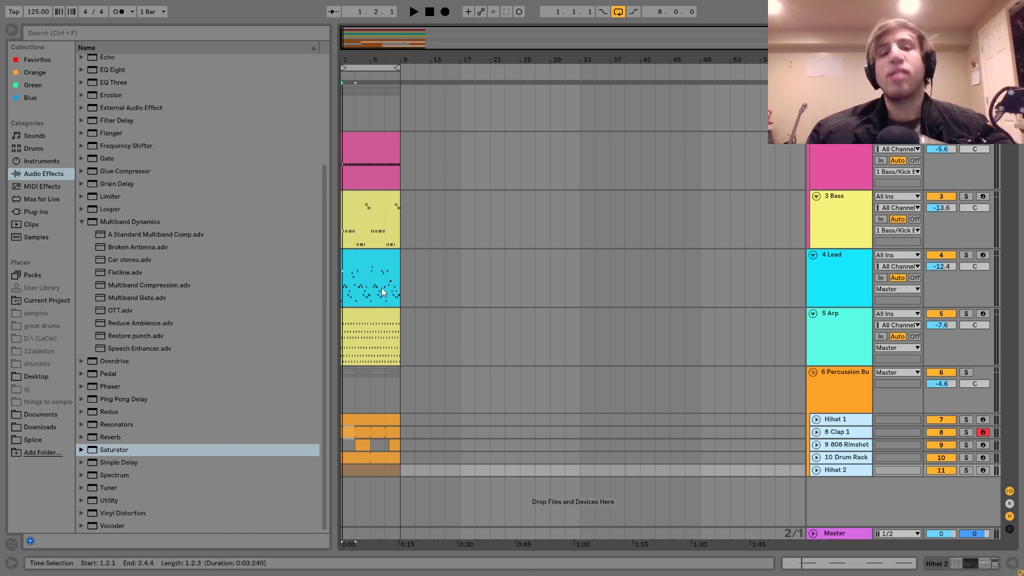
{"action": "left_click", "coordinate": [364, 317]}
{"action": "key", "text": "ctrl+a"}
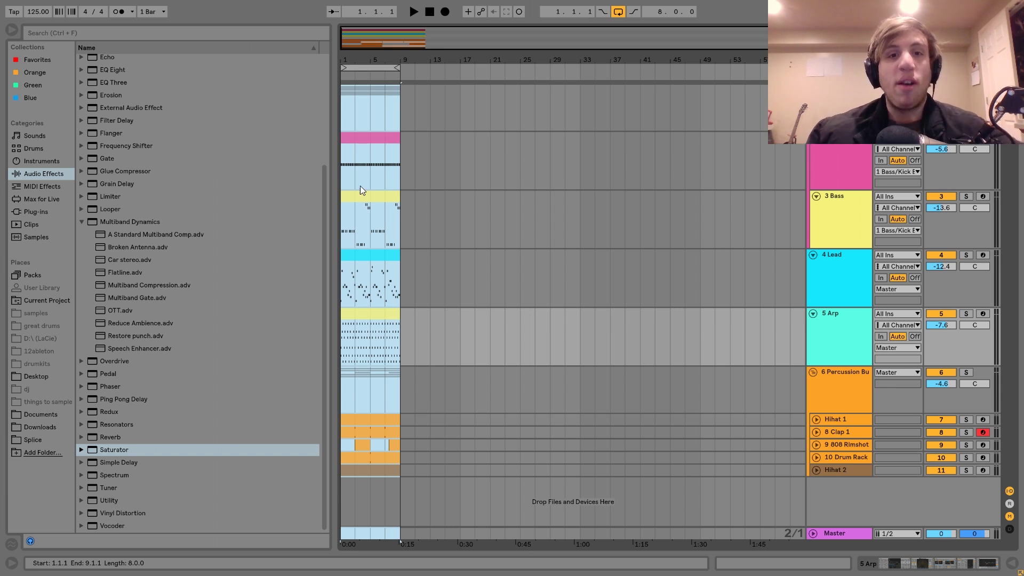
{"action": "left_click_drag", "start_coordinate": [362, 137], "coordinate": [721, 155]}
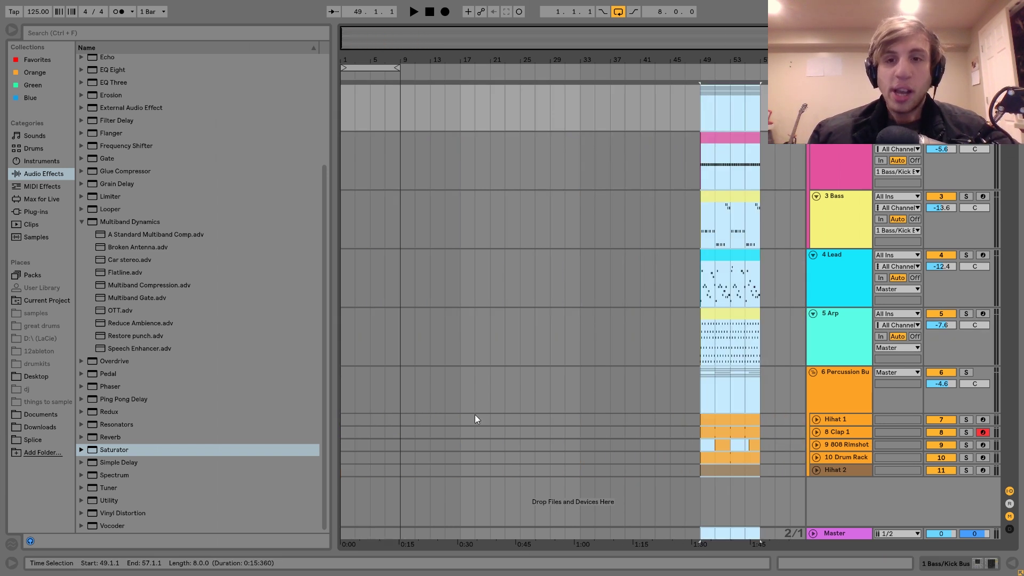
- Copy the 808 Kick clip from bar 49 to bar 1 and duplicate it to fill the first 16 bars
{"action": "left_click", "coordinate": [728, 143]}
{"action": "left_click_drag", "start_coordinate": [739, 139], "coordinate": [381, 149]}
{"action": "key", "text": "ctrl+d"}
{"action": "left_click", "coordinate": [377, 140]}
- Copy the Hihat 1 clip from bar 49 to bar 1 and play the intro from the start
{"action": "left_click", "coordinate": [733, 419]}
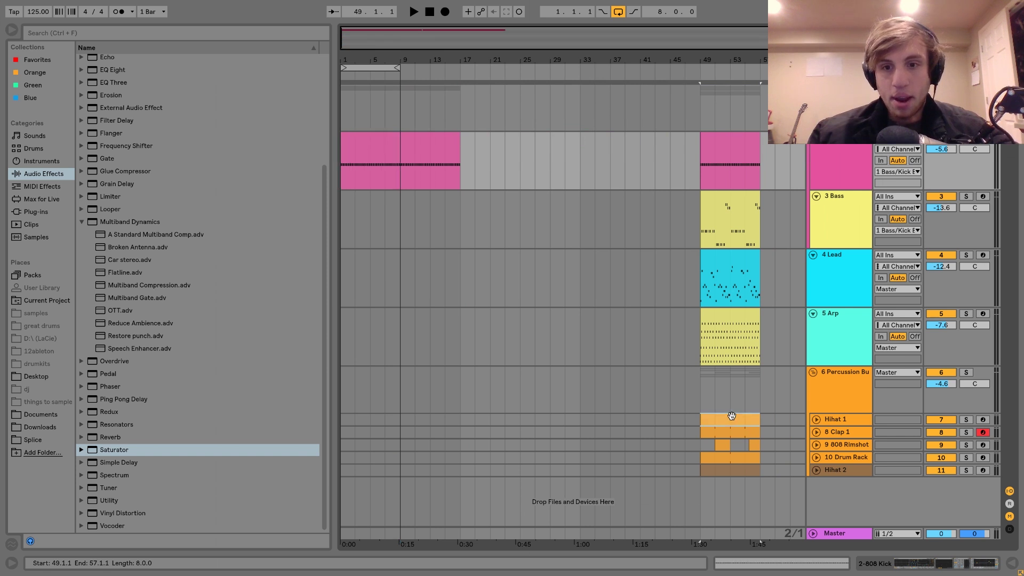
{"action": "left_click_drag", "start_coordinate": [735, 419], "coordinate": [372, 423]}
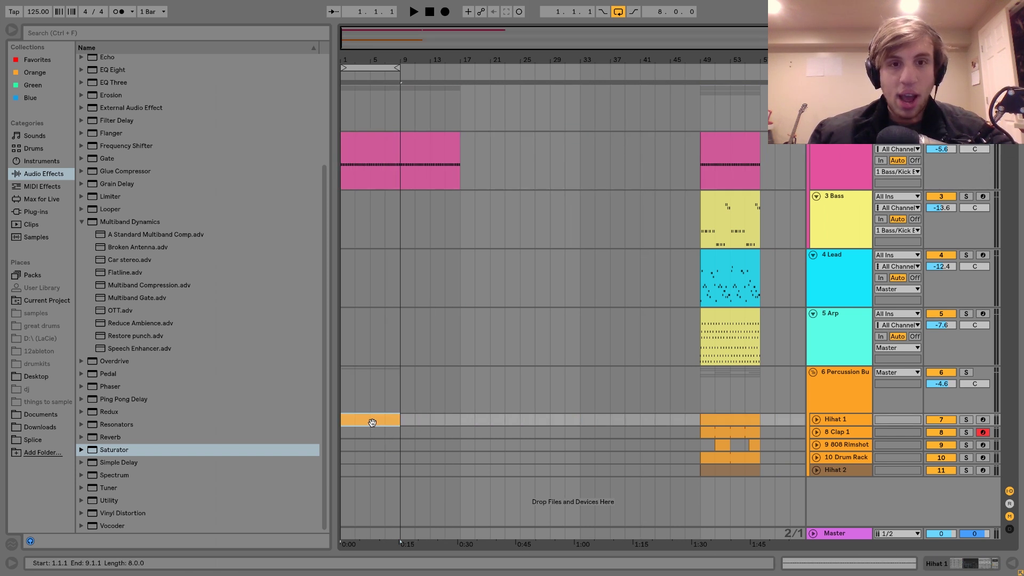
{"action": "key", "text": "space"}
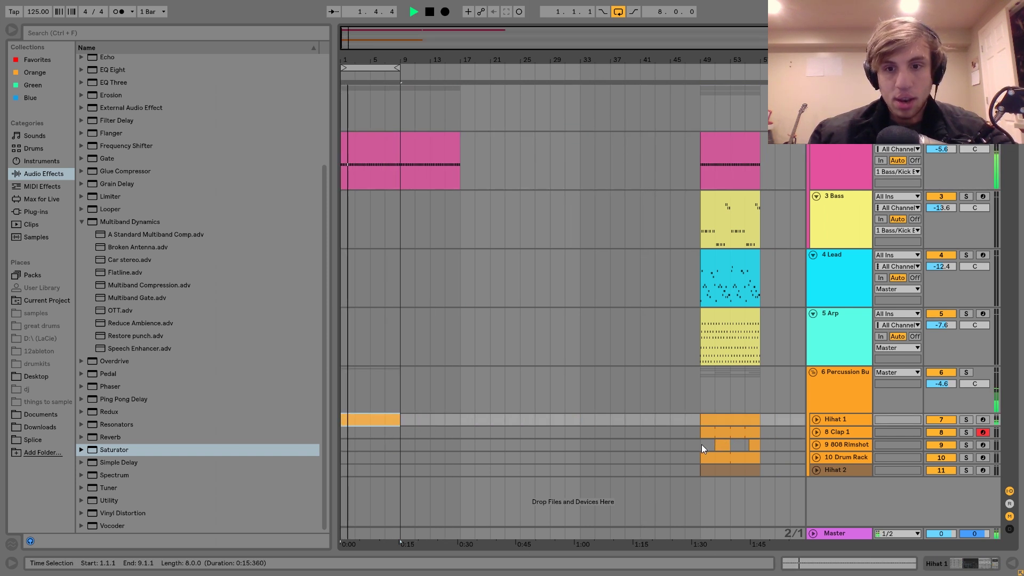
- Copy the Drum Rack clip from bar 49 to bar 1 and audition the intro from the start
{"action": "left_click_drag", "start_coordinate": [702, 445], "coordinate": [485, 440]}
{"action": "key", "text": "space"}
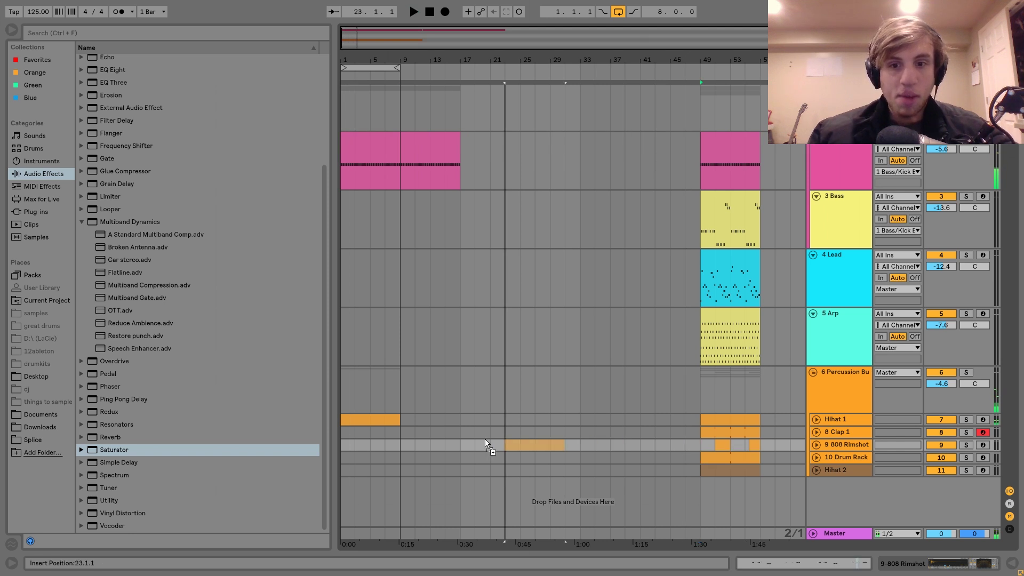
{"action": "left_click_drag", "start_coordinate": [387, 452], "coordinate": [362, 457]}
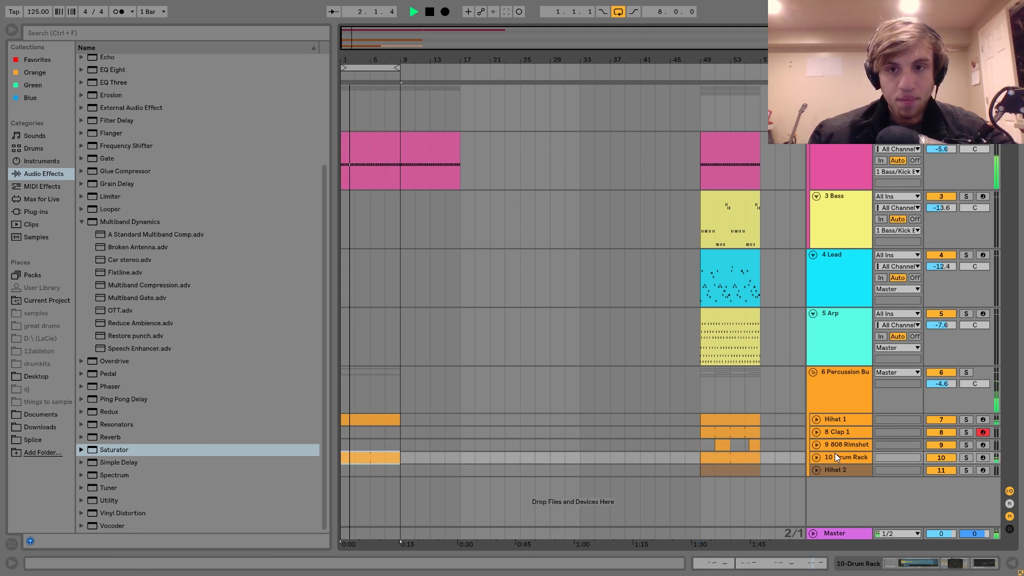
{"action": "key", "text": "space"}
- Copy the Arp clip from bar 49 to bar 1 and play the intro with the Arp track's devices shown
{"action": "left_click_drag", "start_coordinate": [739, 319], "coordinate": [372, 335]}
{"action": "double_click", "coordinate": [859, 341]}
{"action": "key", "text": "space"}
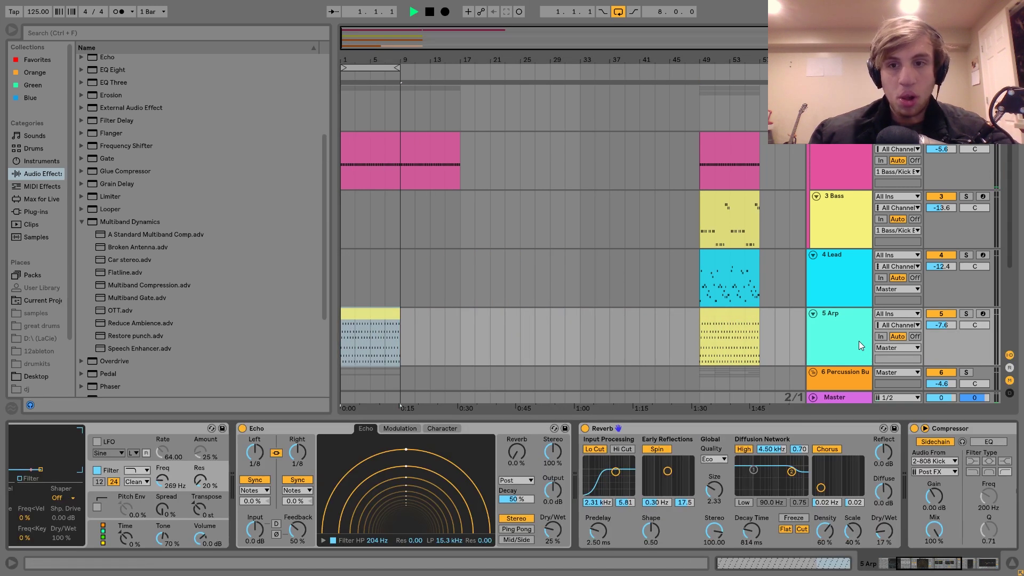
- Add an Auto Filter to the Arp track with a low-pass cutoff of 342 Hz, hide the device view and stop playback
{"action": "scroll", "coordinate": [322, 474], "scroll_direction": "left", "scroll_amount": 3}
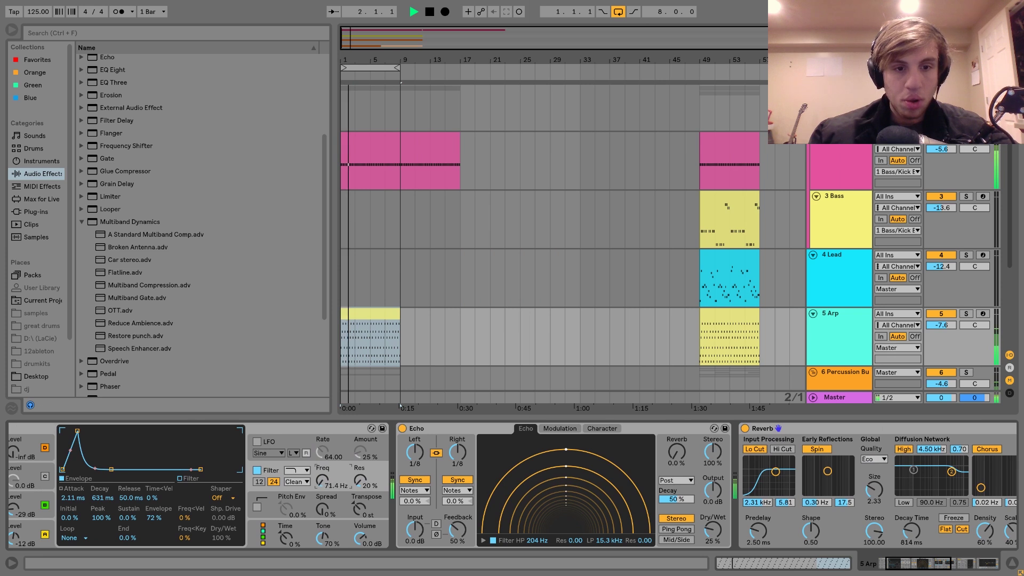
{"action": "scroll", "coordinate": [196, 226], "scroll_direction": "up", "scroll_amount": 5}
{"action": "left_click", "coordinate": [102, 85]}
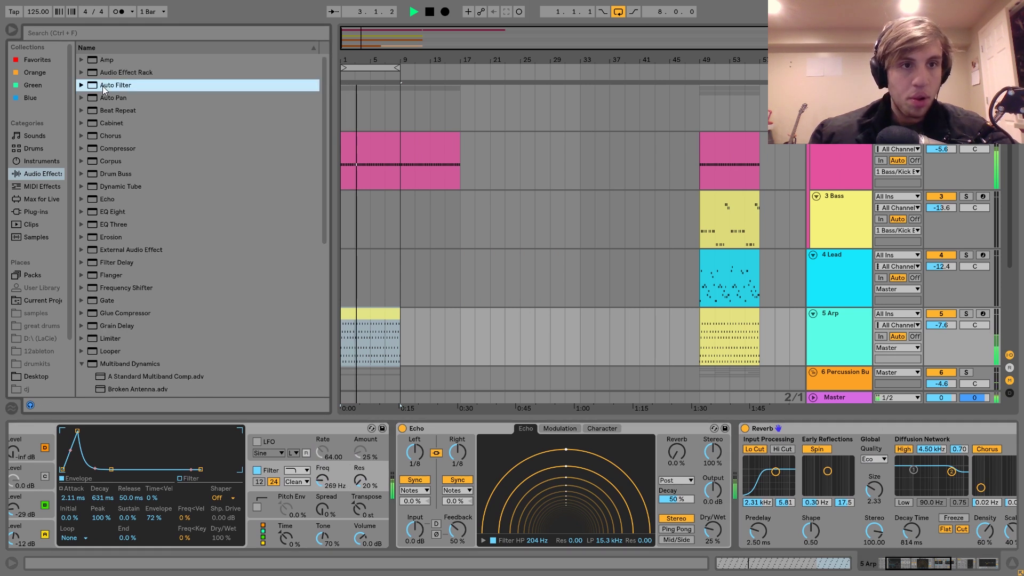
{"action": "key", "text": "Return"}
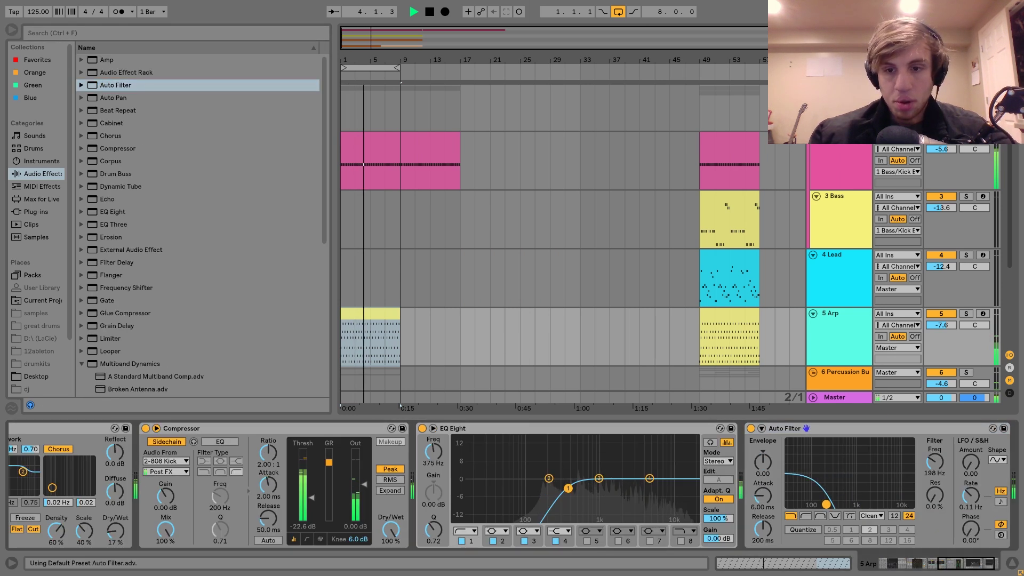
{"action": "left_click", "coordinate": [1012, 563]}
{"action": "key", "text": "space"}
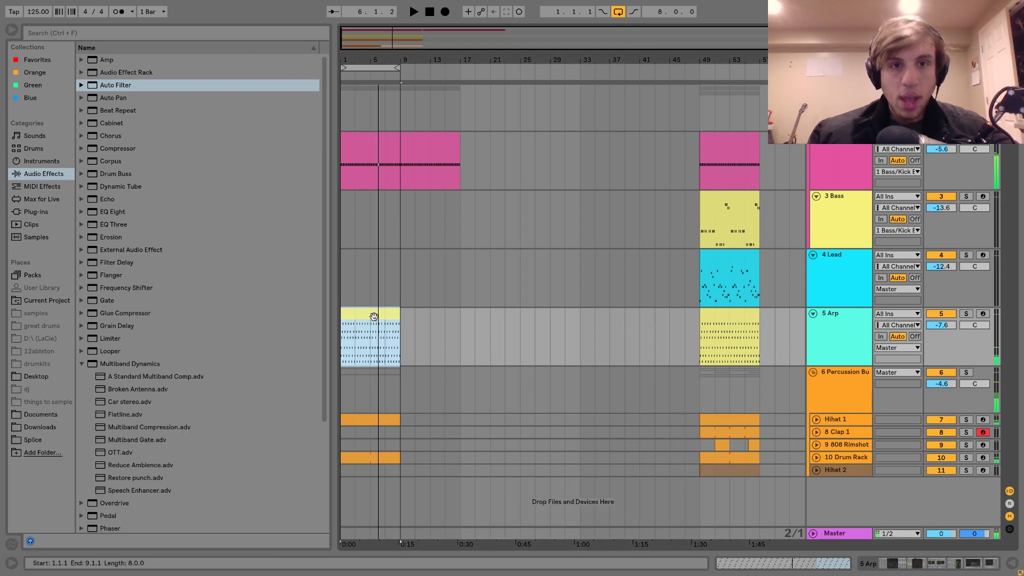
- Duplicate the Arp and percussion clips into bars 9 to 16, copy the Hihat 2 clip from bar 49 to bar 9, and play from there
{"action": "left_click", "coordinate": [397, 457], "text": "shift"}
{"action": "key", "text": "ctrl+d"}
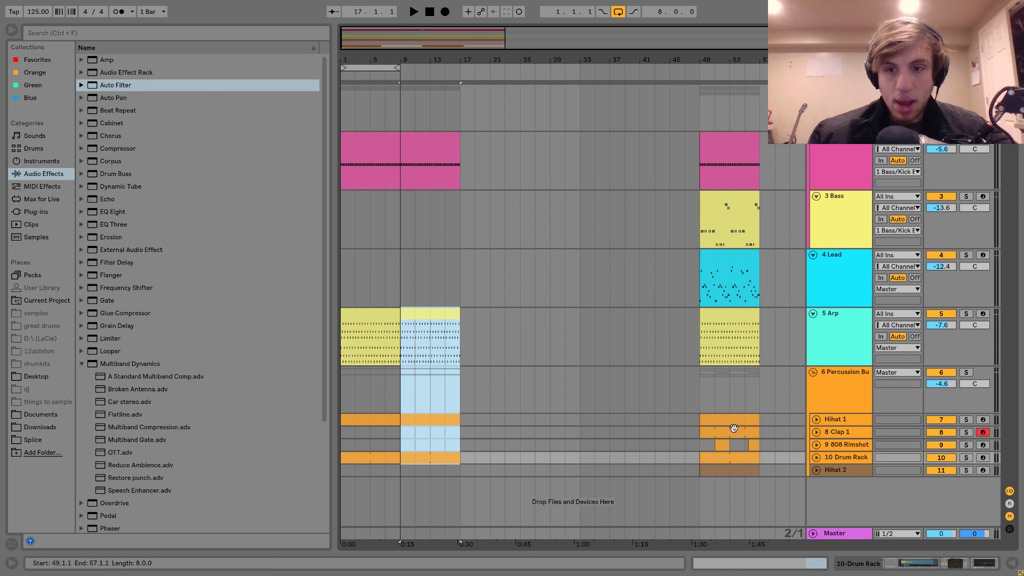
{"action": "left_click", "coordinate": [729, 471]}
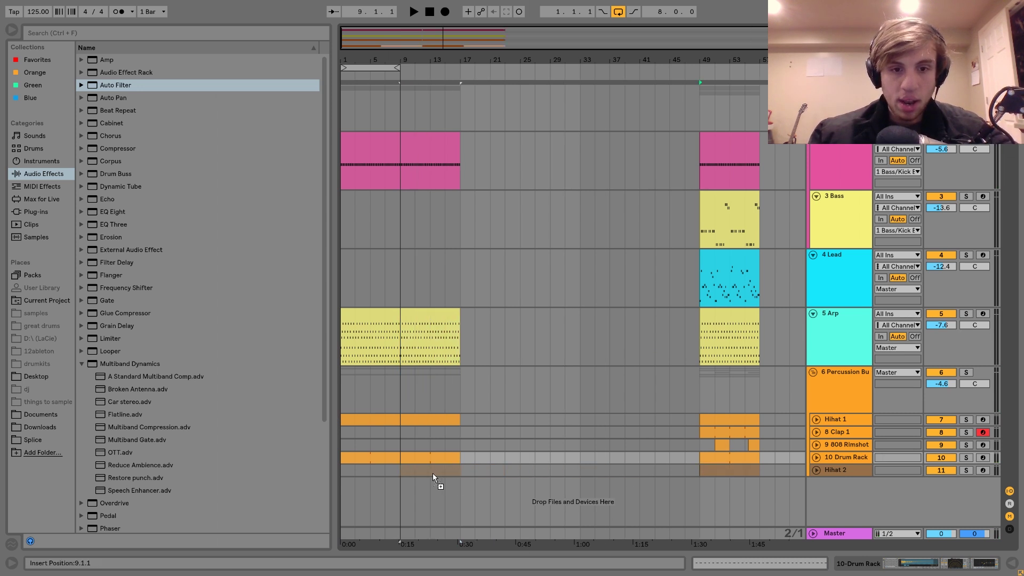
{"action": "left_click_drag", "start_coordinate": [433, 475], "coordinate": [433, 474]}
{"action": "key", "text": "space"}
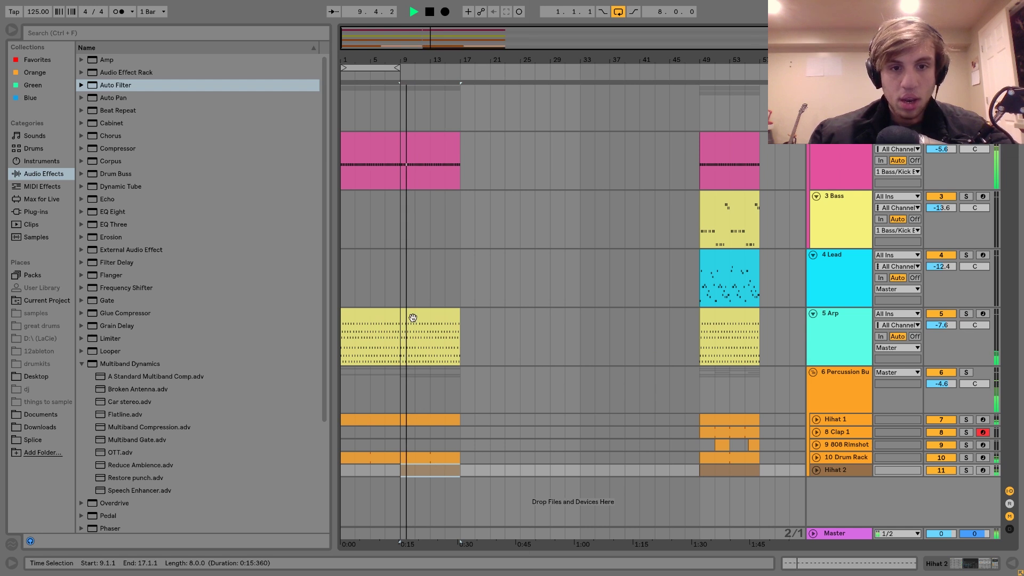
- Add a second EQ Eight to the 808 Kick track with a steep low cut on band 1 at 95.8 Hz
{"action": "left_click", "coordinate": [369, 140]}
{"action": "key", "text": "space"}
{"action": "left_click", "coordinate": [840, 138]}
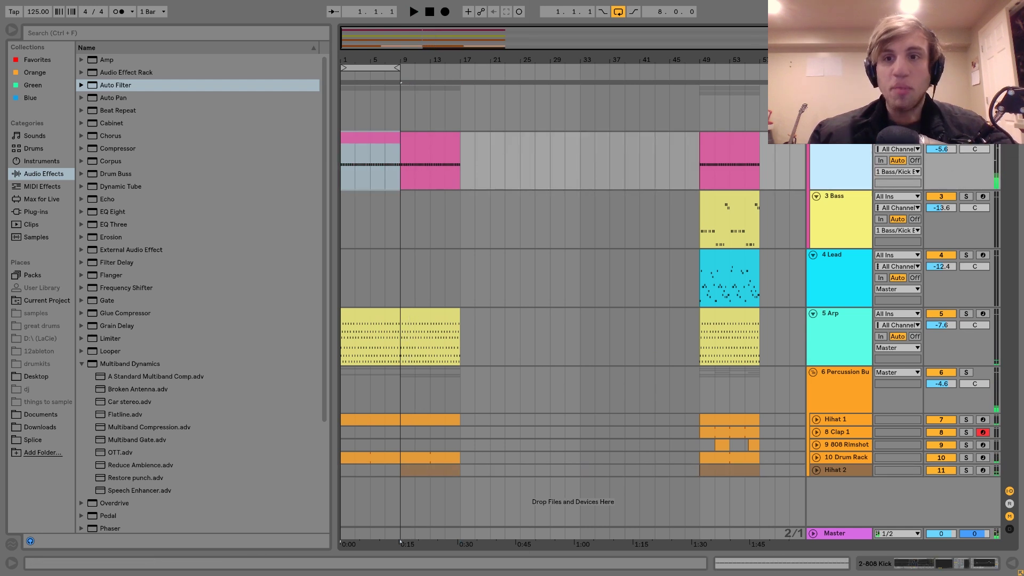
{"action": "double_click", "coordinate": [841, 138]}
{"action": "double_click", "coordinate": [114, 213]}
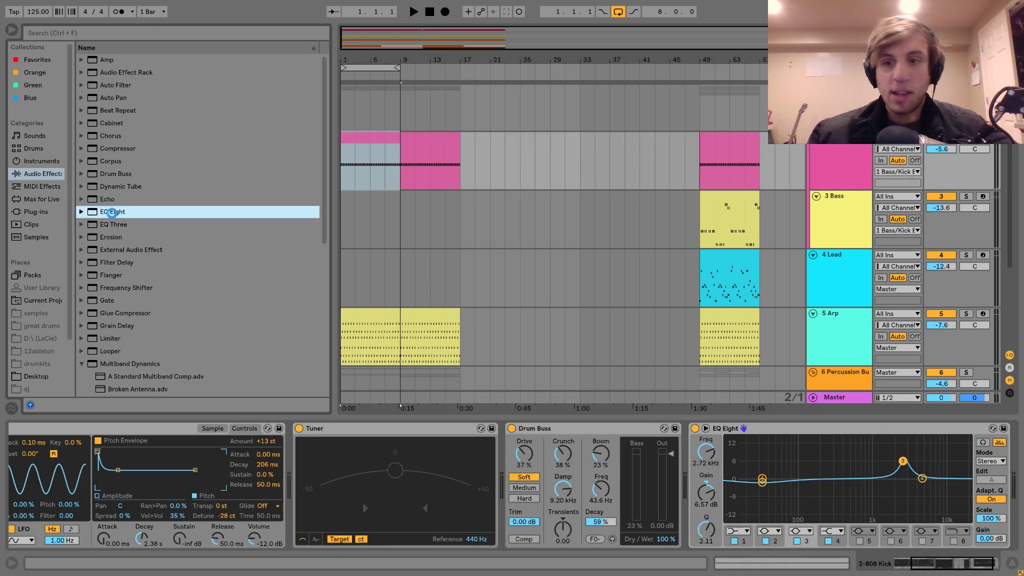
{"action": "left_click", "coordinate": [747, 532]}
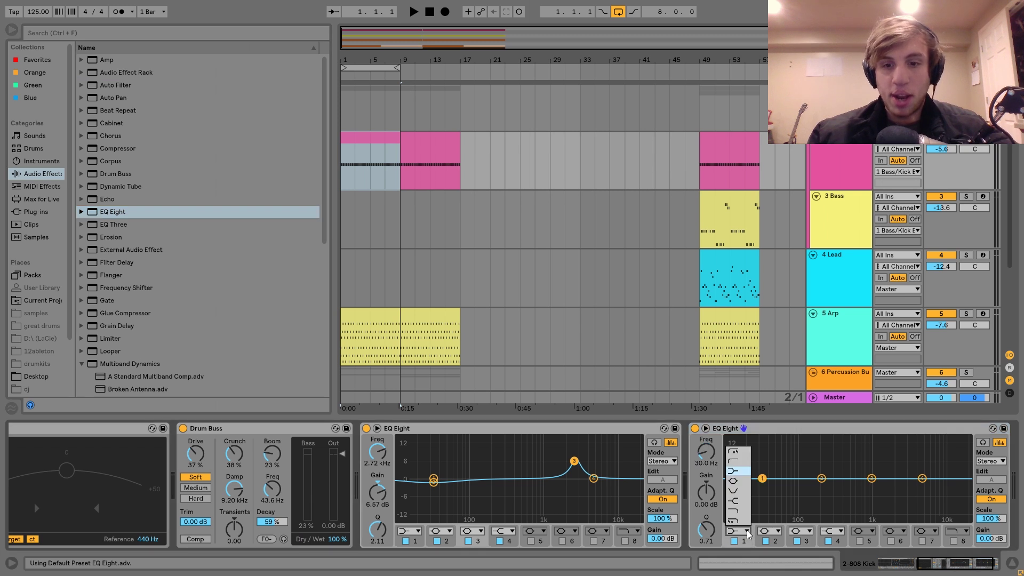
{"action": "left_click", "coordinate": [741, 454]}
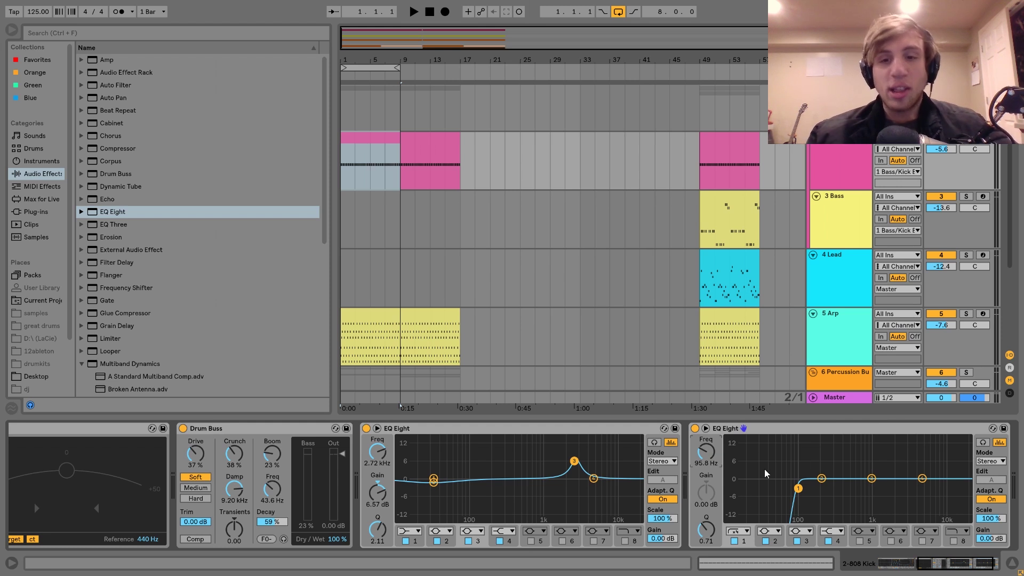
- Automate the new kick EQ Eight's on/off state so it is on for bars 1 to 8 and off from bar 9
{"action": "key", "text": "space"}
{"action": "right_click", "coordinate": [697, 430]}
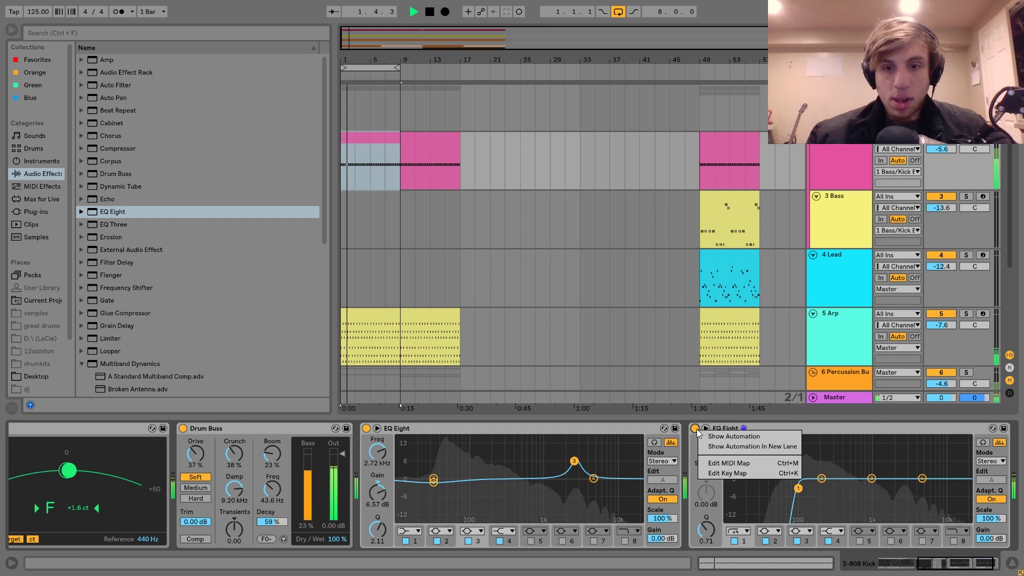
{"action": "left_click", "coordinate": [734, 437]}
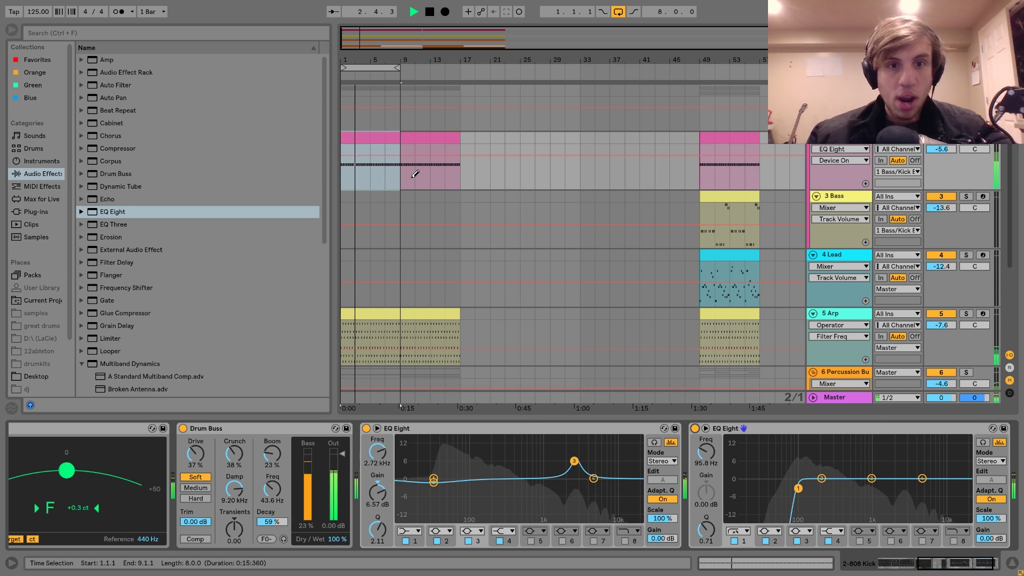
{"action": "left_click", "coordinate": [412, 177]}
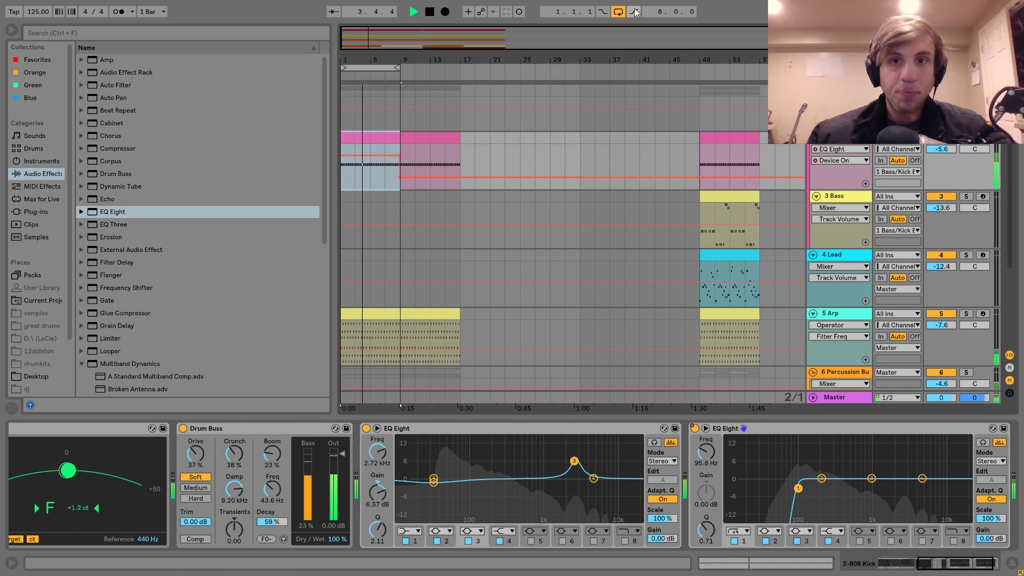
- Turn off arrangement looping and fold the 808 Kick, Bass, Lead and Arp tracks
{"action": "left_click", "coordinate": [619, 12]}
{"action": "left_click", "coordinate": [817, 139]}
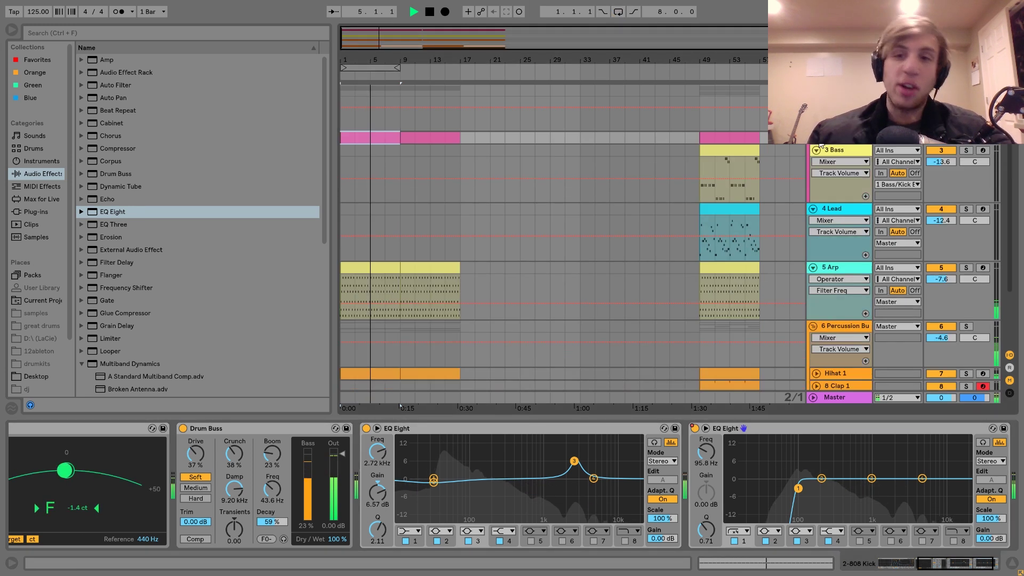
{"action": "left_click", "coordinate": [816, 149]}
{"action": "left_click", "coordinate": [813, 163]}
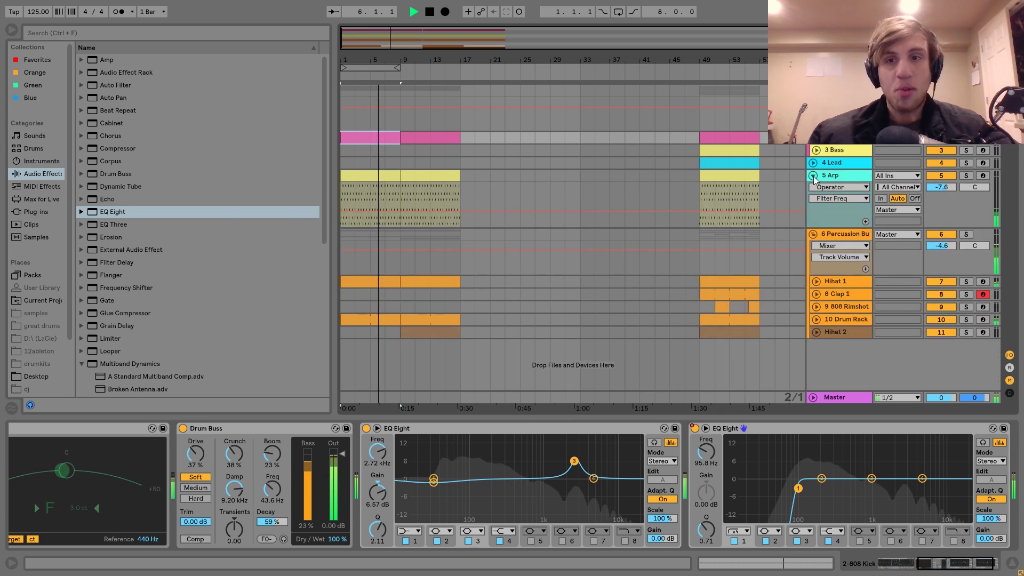
{"action": "left_click", "coordinate": [813, 175]}
- Copy the Bass clip from bar 49 to bar 9, fold the percussion group and stop playback
{"action": "left_click_drag", "start_coordinate": [733, 150], "coordinate": [433, 149]}
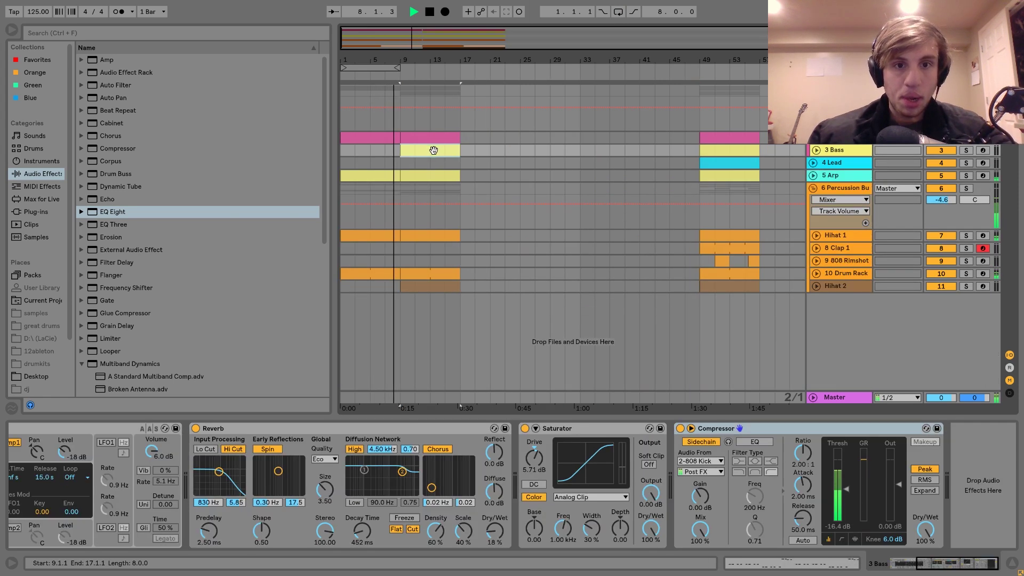
{"action": "left_click", "coordinate": [814, 188]}
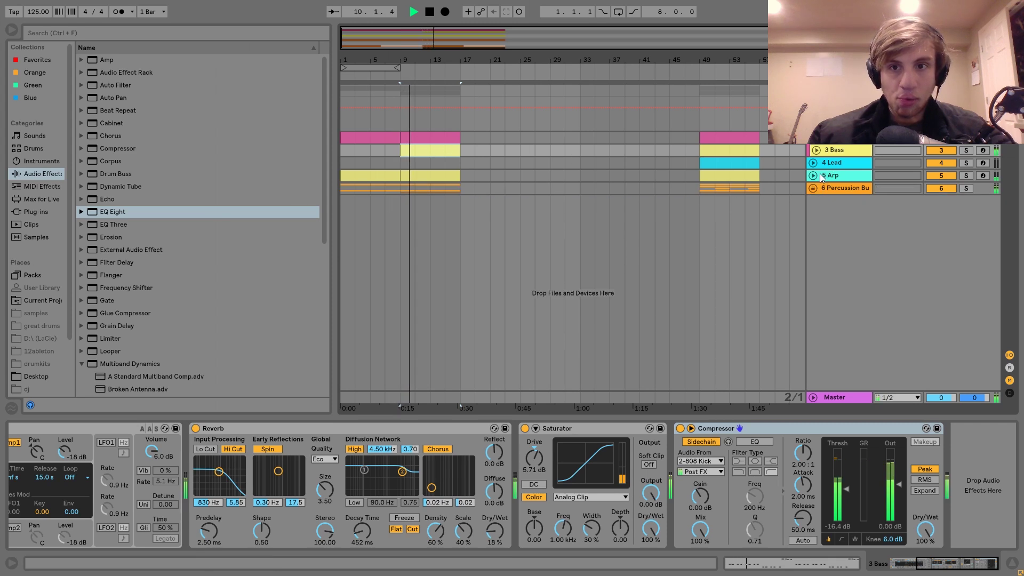
{"action": "key", "text": "space"}
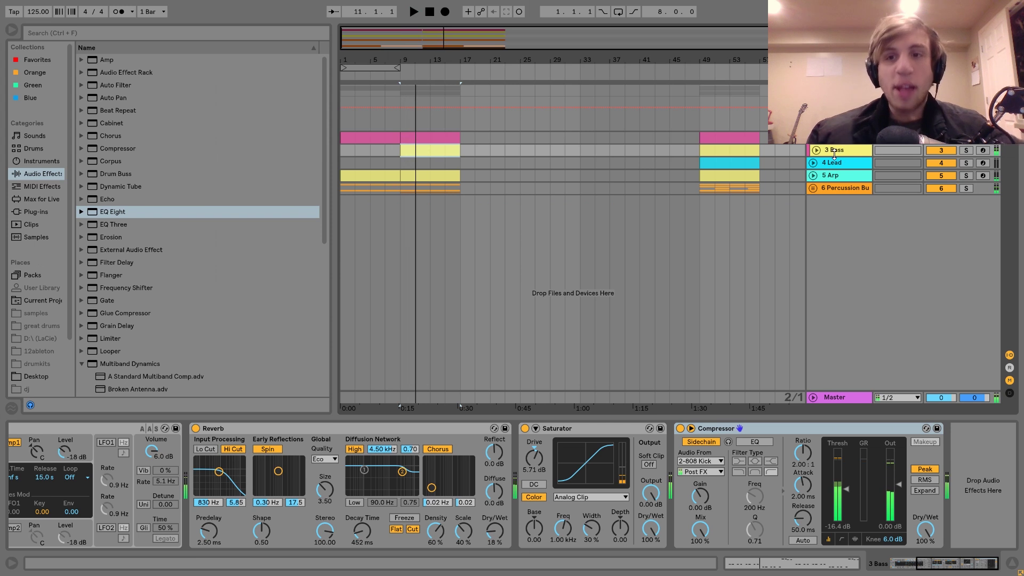
- Add an Auto Filter to the Bass track, set its cutoff to 165 Hz with 9.3% resonance, and audition it
{"action": "double_click", "coordinate": [115, 84]}
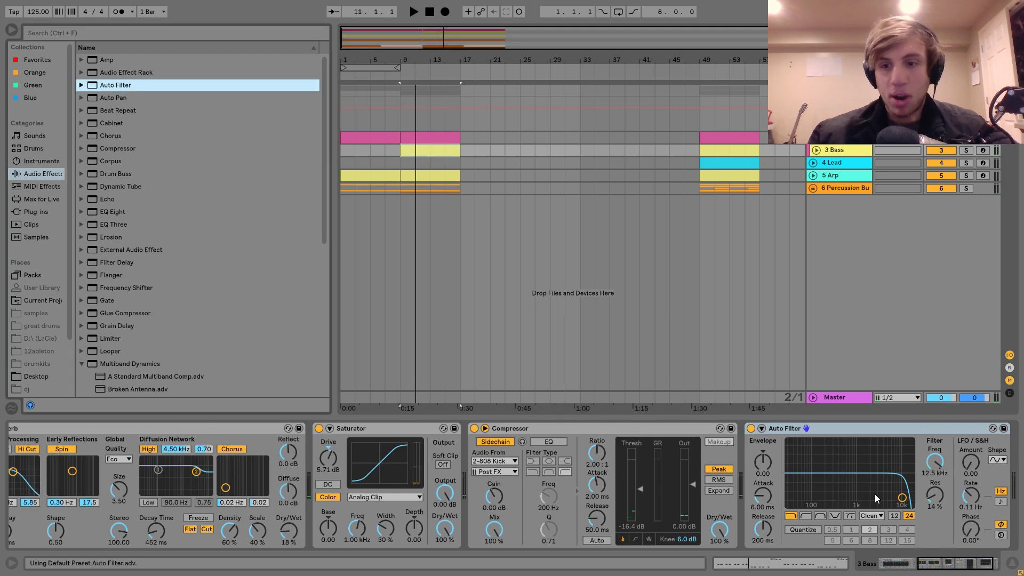
{"action": "left_click_drag", "start_coordinate": [876, 496], "coordinate": [824, 499]}
{"action": "key", "text": "space"}
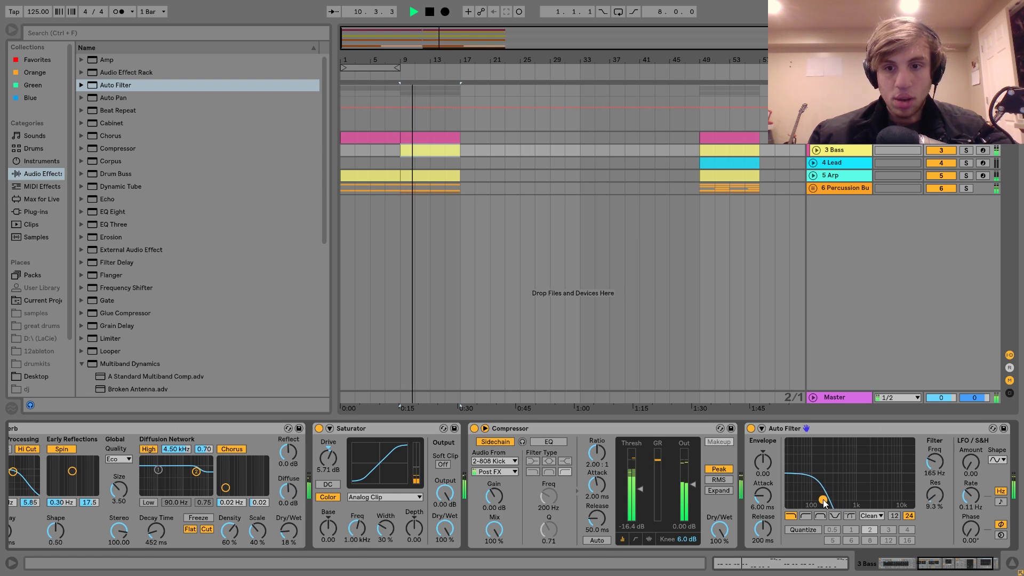
{"action": "key", "text": "space"}
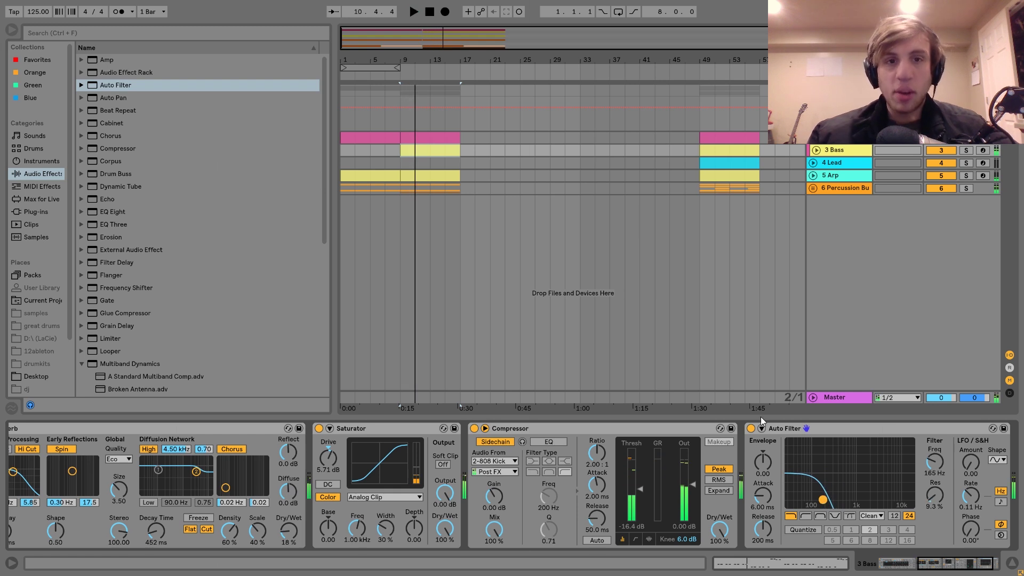
- Automate the Arp's Auto Filter frequency to rise from 342 Hz at bar 1 to 19.9 kHz around bar 12, and play from the start
{"action": "left_click", "coordinate": [814, 176]}
{"action": "left_click", "coordinate": [830, 175]}
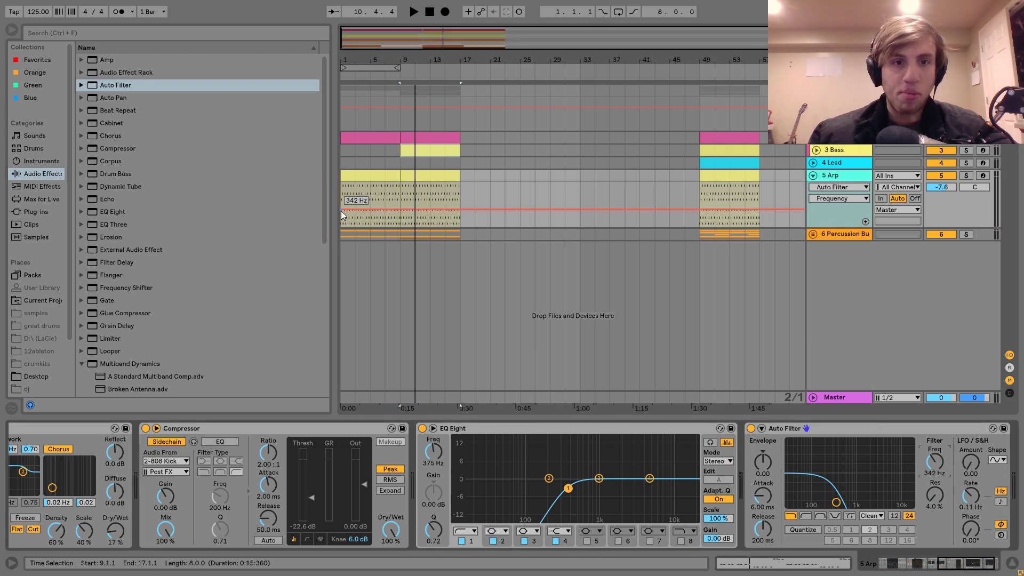
{"action": "left_click", "coordinate": [370, 209]}
{"action": "left_click_drag", "start_coordinate": [426, 210], "coordinate": [426, 183]}
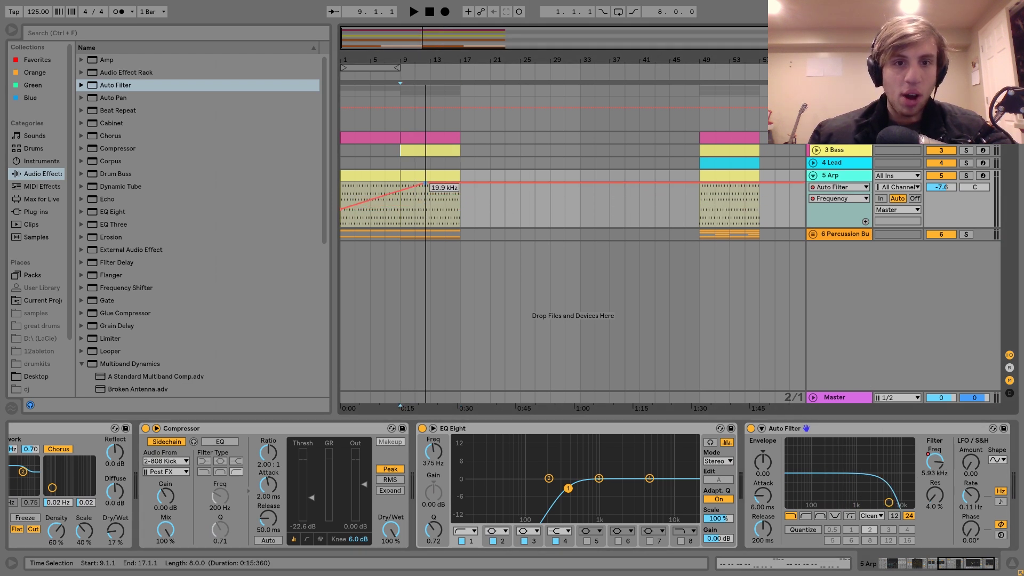
{"action": "left_click", "coordinate": [380, 177]}
{"action": "key", "text": "space"}
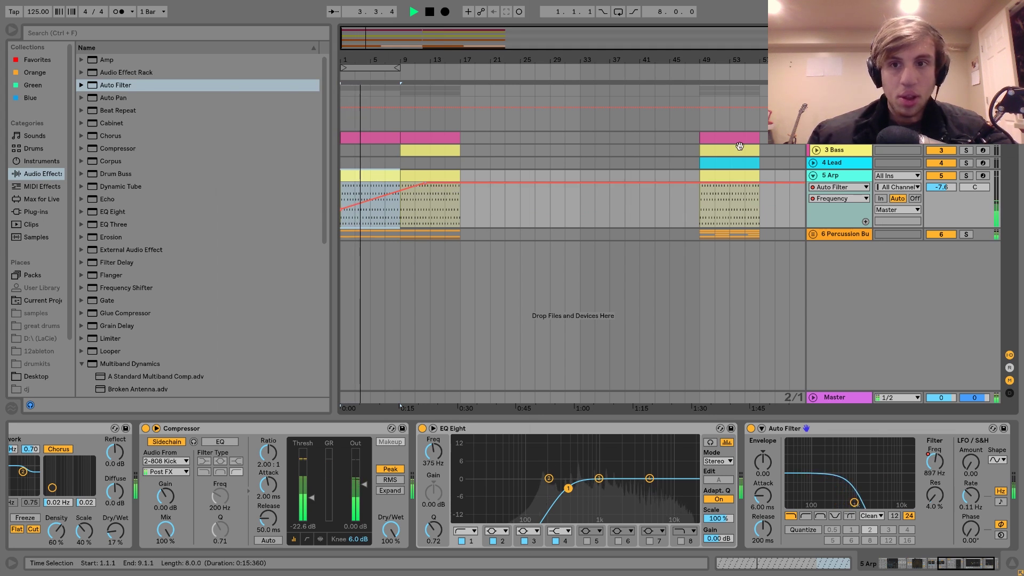
- Unfold the Bass track and show its Auto Filter Frequency automation
{"action": "left_click", "coordinate": [817, 150]}
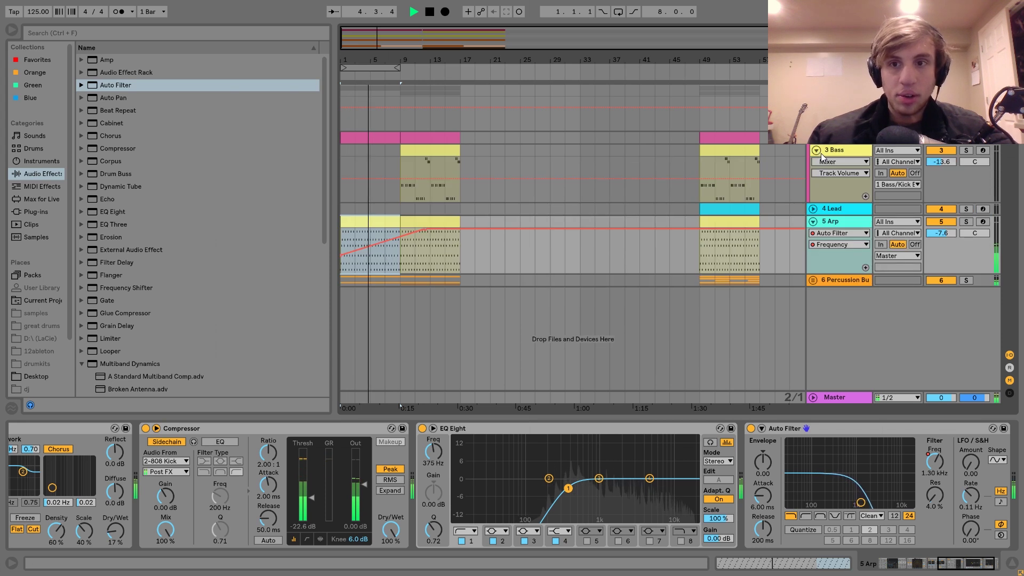
{"action": "left_click", "coordinate": [827, 161]}
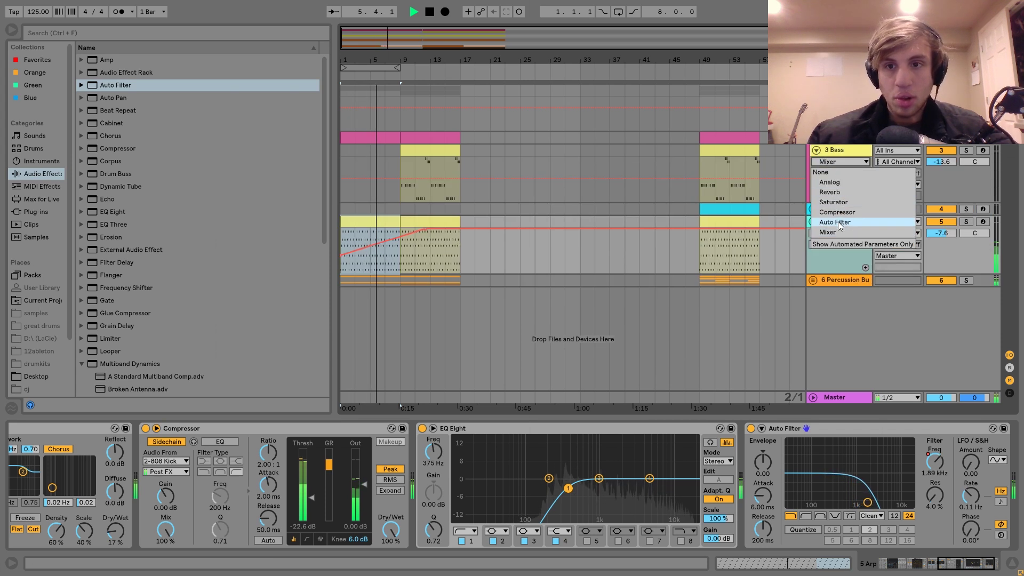
{"action": "left_click", "coordinate": [835, 222]}
{"action": "left_click", "coordinate": [827, 173]}
{"action": "left_click", "coordinate": [835, 233]}
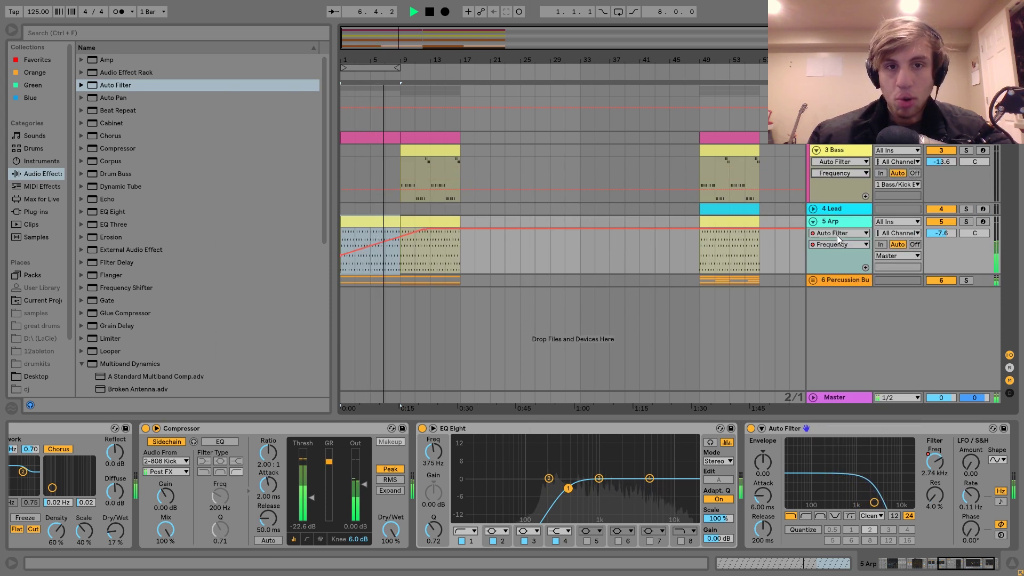
- Add a breakpoint at bar 9 to the Bass filter frequency automation and lower it to about 71 Hz
{"action": "left_click", "coordinate": [434, 141]}
{"action": "left_click", "coordinate": [462, 282], "text": "shift"}
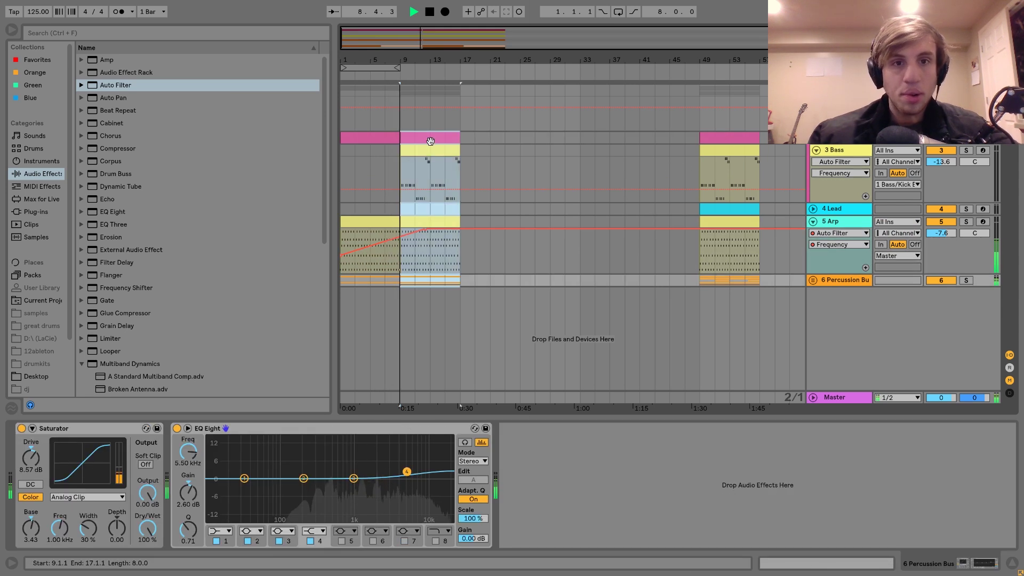
{"action": "left_click", "coordinate": [410, 184]}
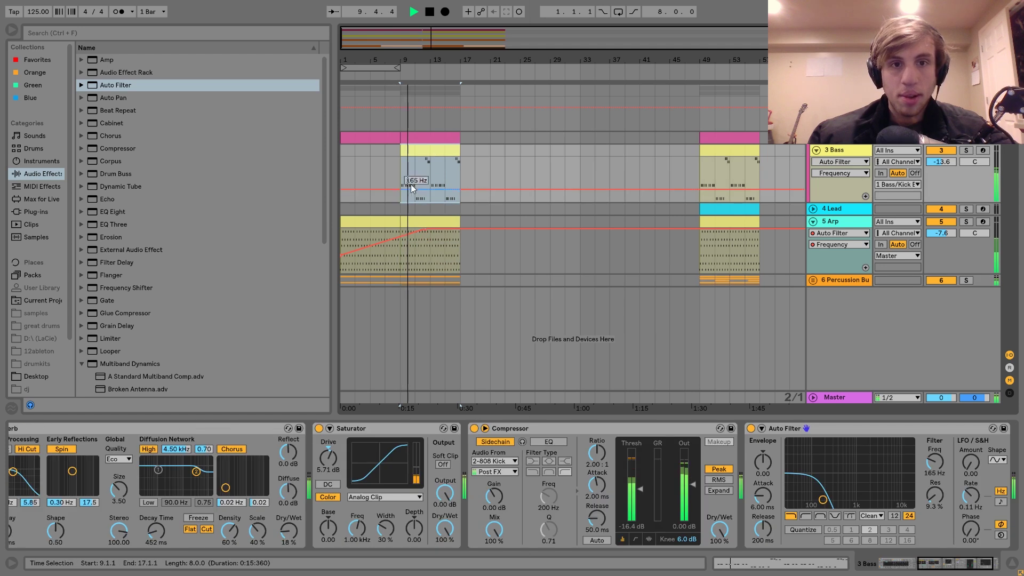
{"action": "left_click_drag", "start_coordinate": [401, 188], "coordinate": [401, 195]}
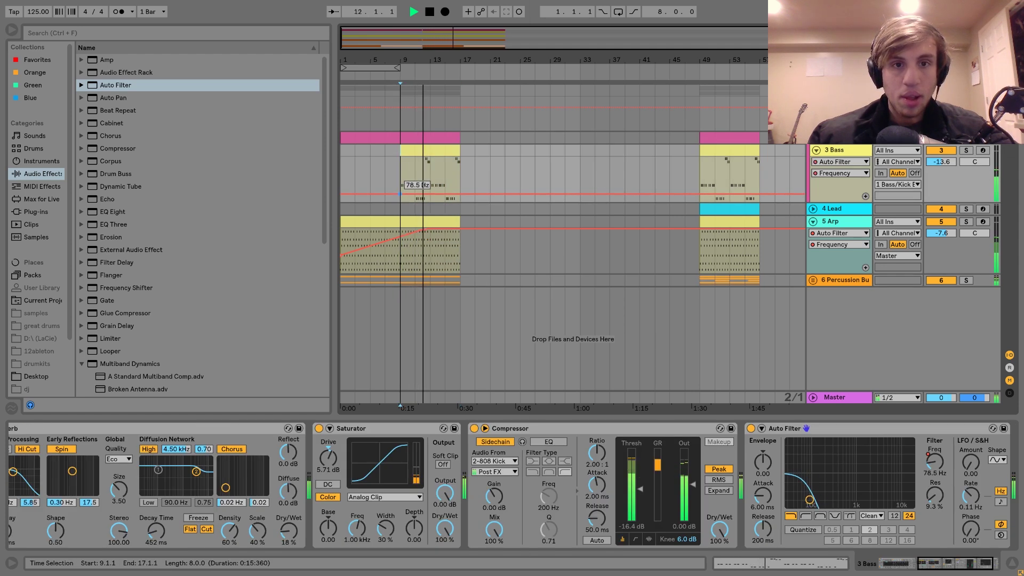
{"action": "left_click", "coordinate": [452, 165]}
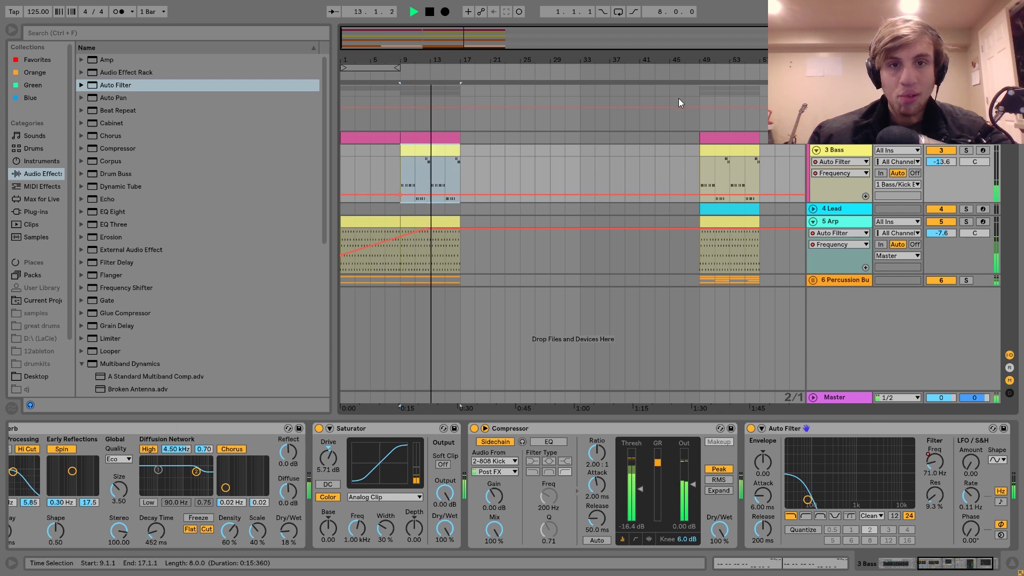
- Duplicate the section from bar 9 to bar 17 across all tracks so the copy fills bars 17 to 25
{"action": "left_click", "coordinate": [450, 133]}
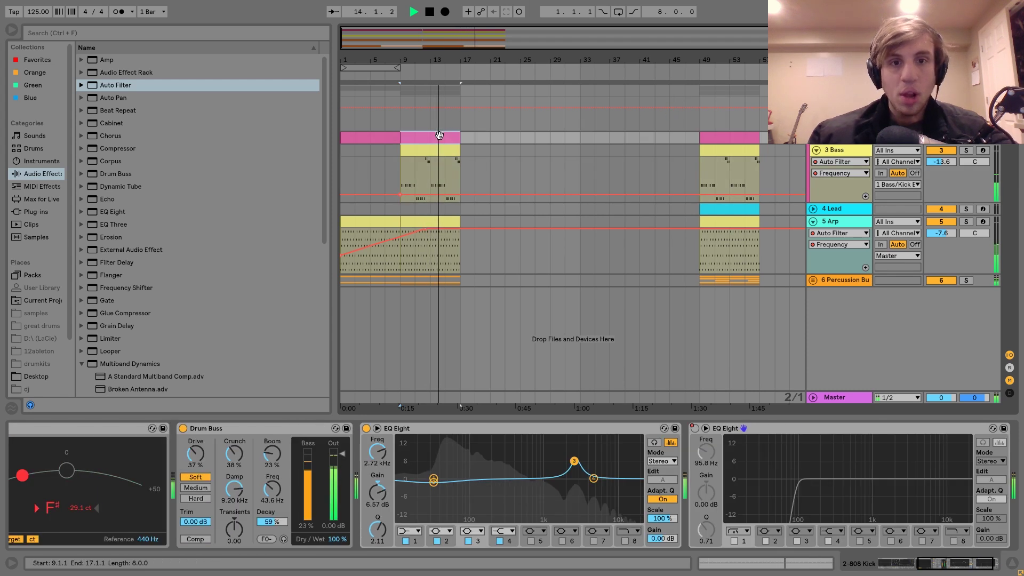
{"action": "key", "text": "space"}
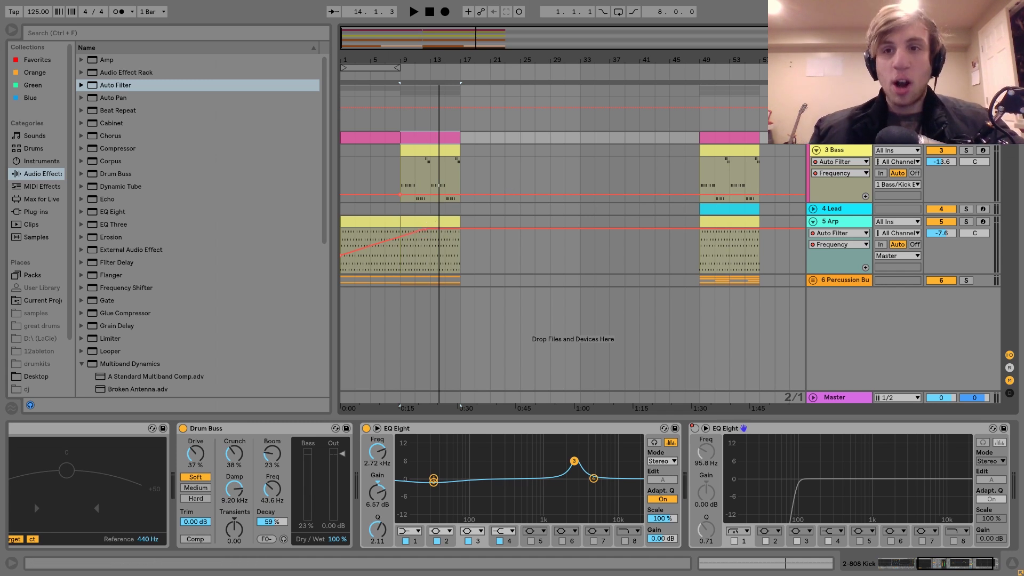
{"action": "left_click", "coordinate": [460, 282], "text": "shift"}
{"action": "key", "text": "ctrl+d"}
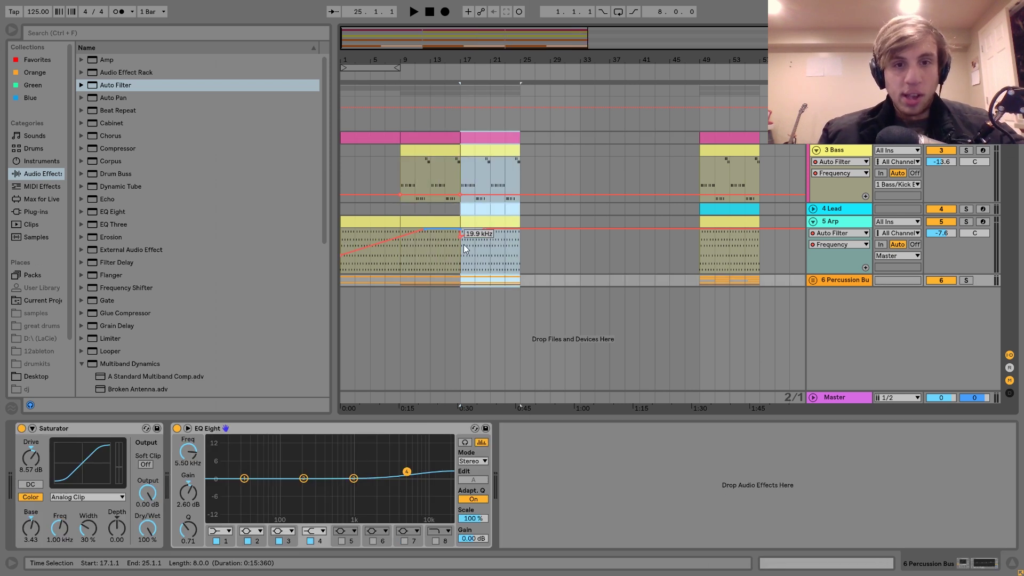
{"action": "key", "text": "ctrl+z"}
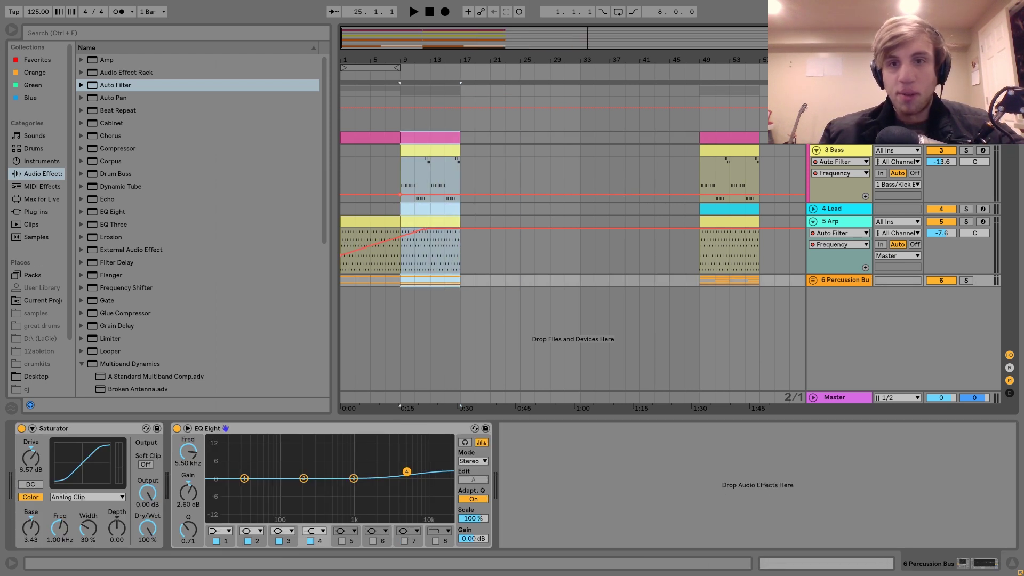
{"action": "left_click", "coordinate": [443, 136]}
{"action": "key", "text": "ctrl+d"}
{"action": "key", "text": "space"}
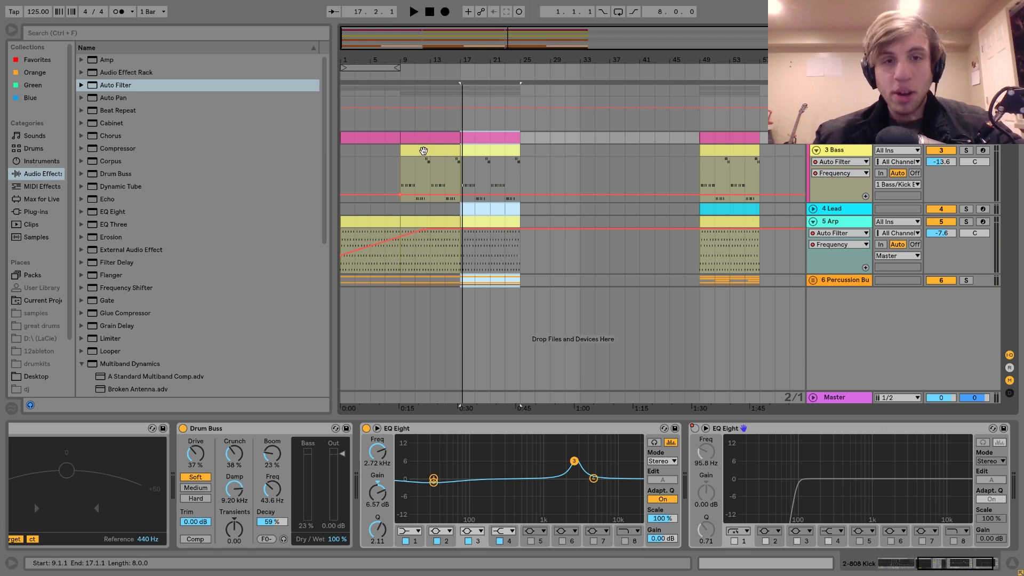
- Open the Bass clip at bar 9 and delete every note after its second bar
{"action": "double_click", "coordinate": [424, 151]}
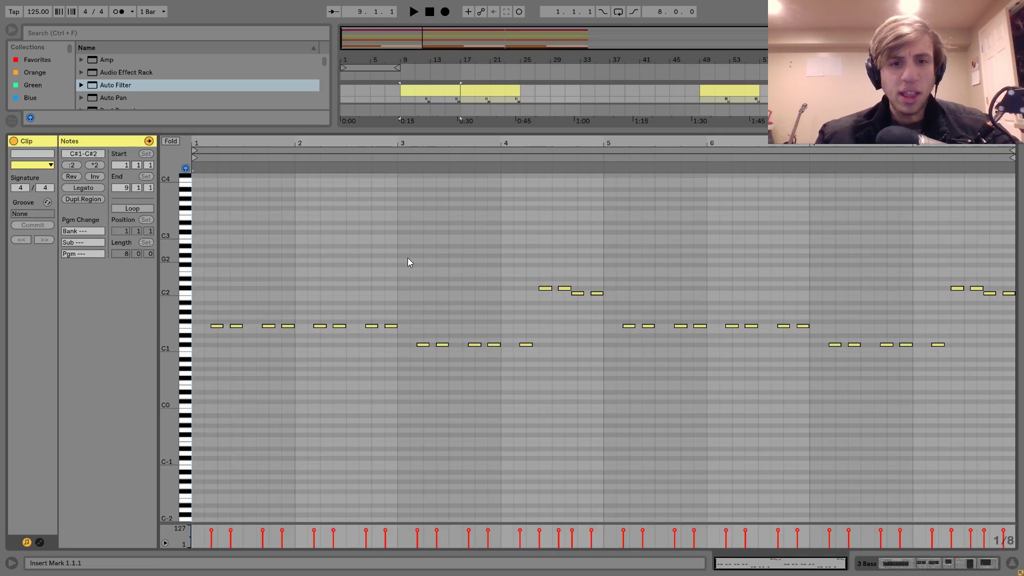
{"action": "left_click_drag", "start_coordinate": [412, 252], "coordinate": [797, 402]}
{"action": "left_click_drag", "start_coordinate": [896, 476], "coordinate": [900, 475]}
{"action": "left_click_drag", "start_coordinate": [896, 262], "coordinate": [1019, 481]}
{"action": "key", "text": "Delete"}
- Duplicate the remaining F1 bass notes into bars 3 and 4 of the clip, keeping the same offbeat rhythm
{"action": "key", "text": "ctrl+a"}
{"action": "key", "text": "ctrl+d"}
{"action": "key", "text": "Right"}
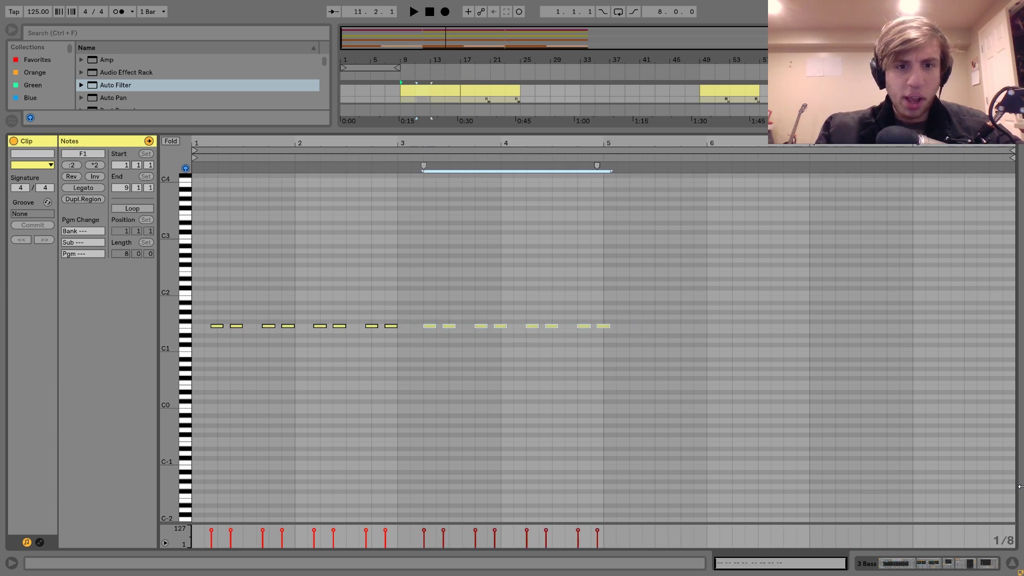
{"action": "mouse_move", "coordinate": [424, 143]}
{"action": "left_mouse_down"}
{"action": "mouse_move", "coordinate": [422, 151]}
{"action": "mouse_move", "coordinate": [421, 141]}
{"action": "left_mouse_up"}
{"action": "key", "text": "space"}
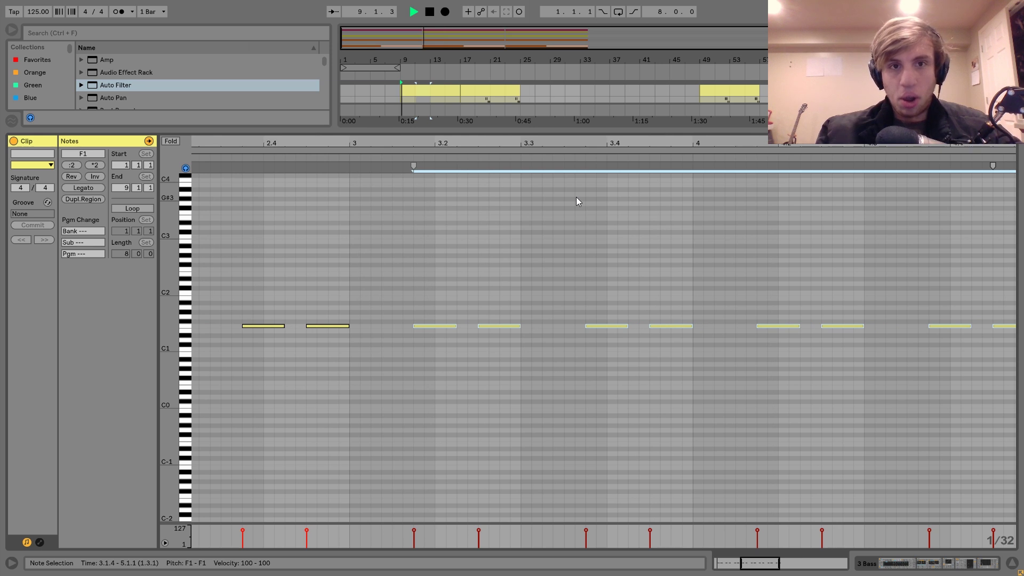
{"action": "left_click_drag", "start_coordinate": [421, 145], "coordinate": [419, 128]}
- Duplicate all the F1 notes into bars 5 to 8 in rhythm and return to the arrangement with playback stopped
{"action": "key", "text": "ctrl+a"}
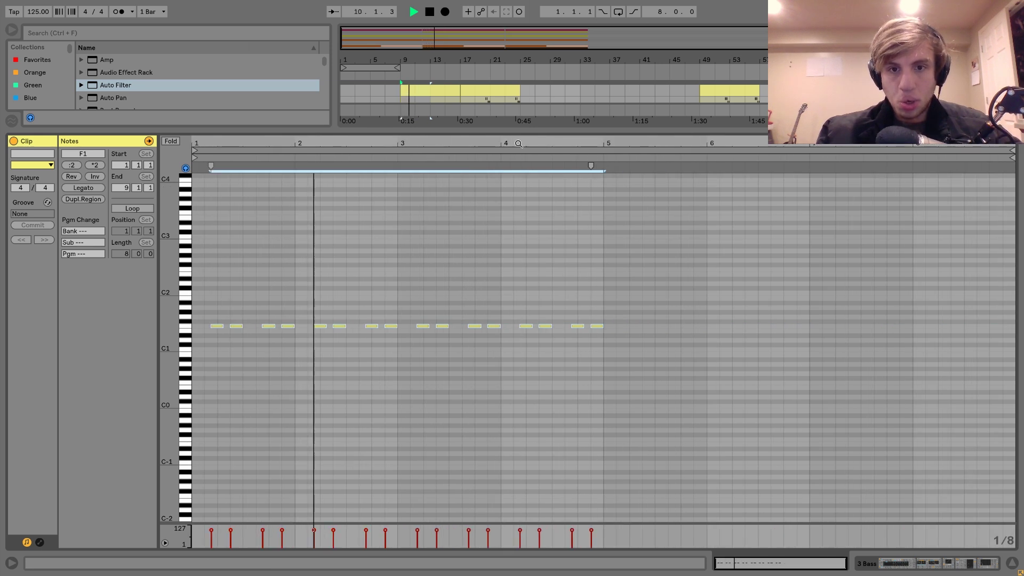
{"action": "key", "text": "ctrl+d"}
{"action": "key", "text": "Right"}
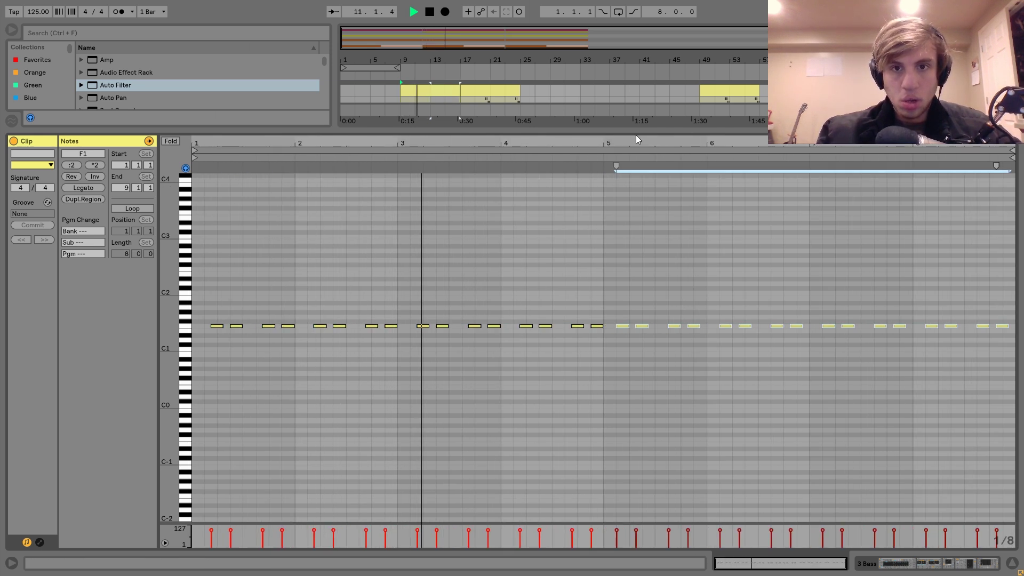
{"action": "mouse_move", "coordinate": [637, 142]}
{"action": "left_mouse_down"}
{"action": "mouse_move", "coordinate": [641, 151]}
{"action": "mouse_move", "coordinate": [645, 128]}
{"action": "left_mouse_up"}
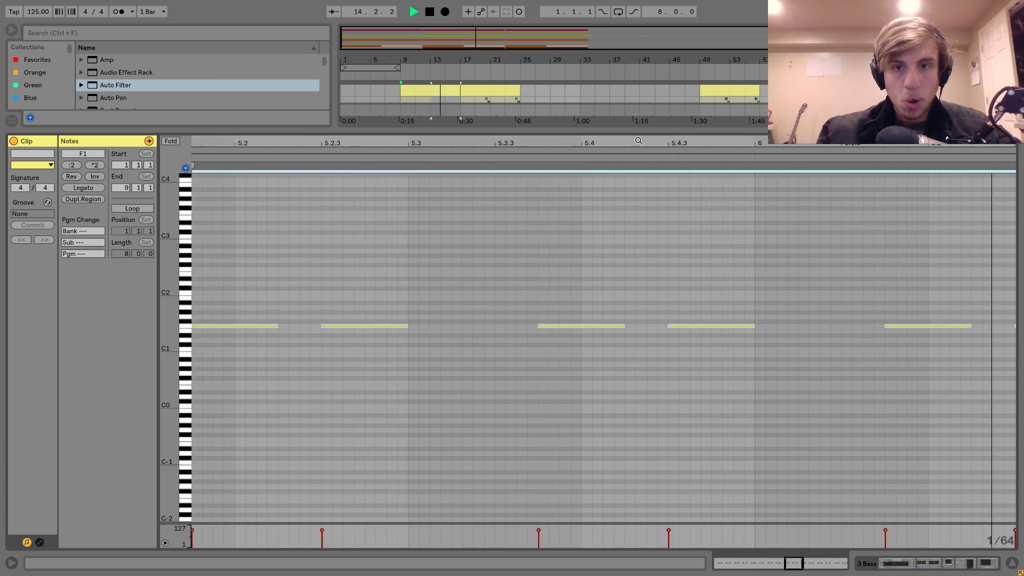
{"action": "left_click_drag", "start_coordinate": [638, 140], "coordinate": [639, 75]}
{"action": "key", "text": "shift+Tab"}
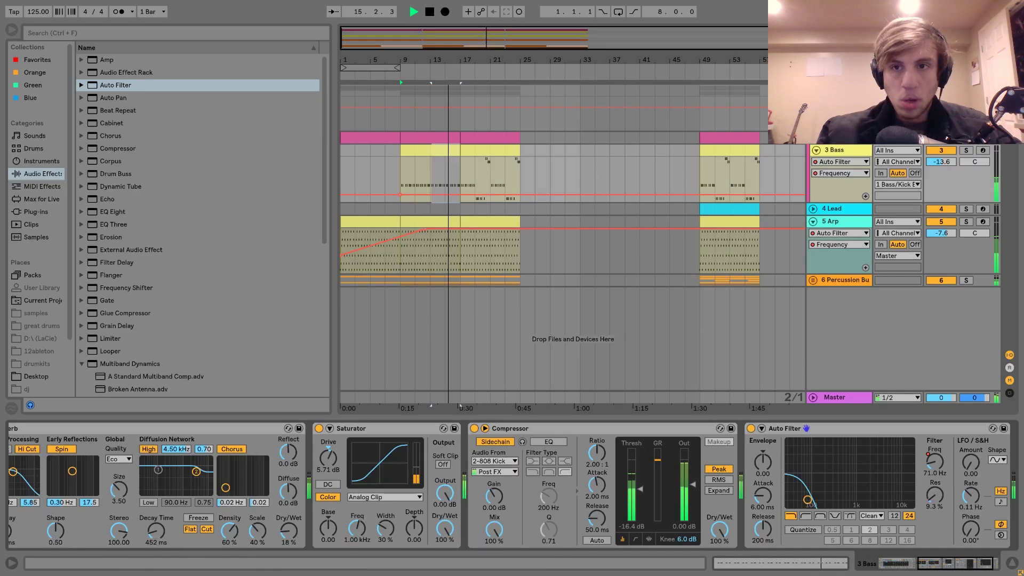
{"action": "key", "text": "space"}
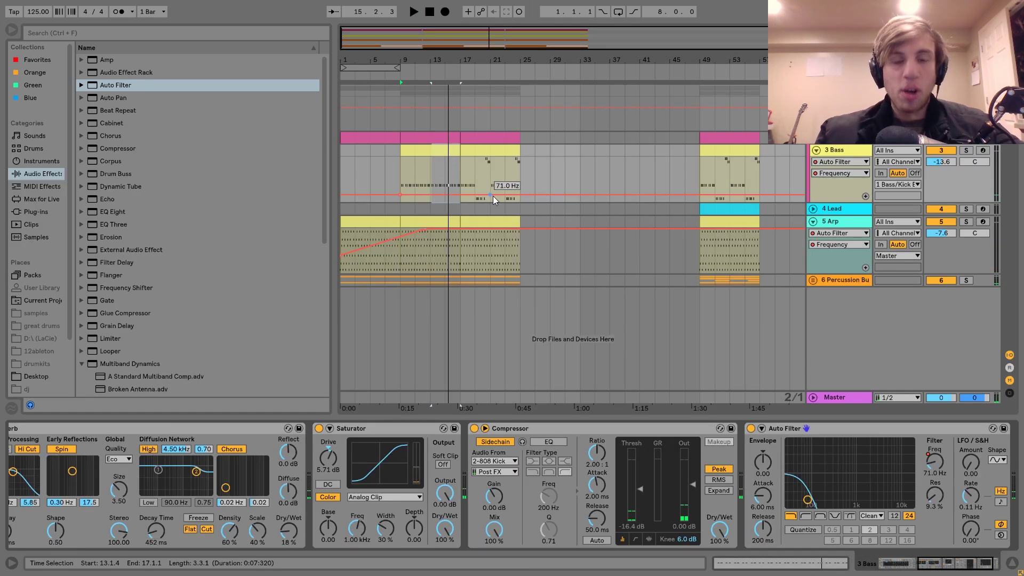
- Automate the Bass track's Auto Filter frequency to rise steadily from bar 9 to about bar 23
{"action": "left_click", "coordinate": [507, 195]}
{"action": "left_click_drag", "start_coordinate": [506, 194], "coordinate": [507, 157]}
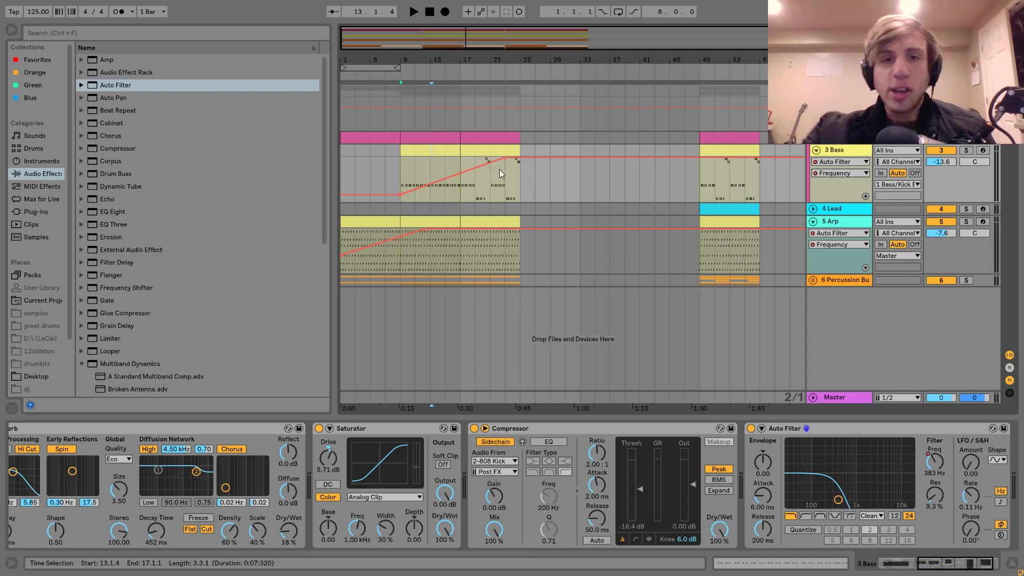
- Play the arrangement from the Bass clip at bar 9 to hear the filter sweep
{"action": "left_click", "coordinate": [456, 194]}
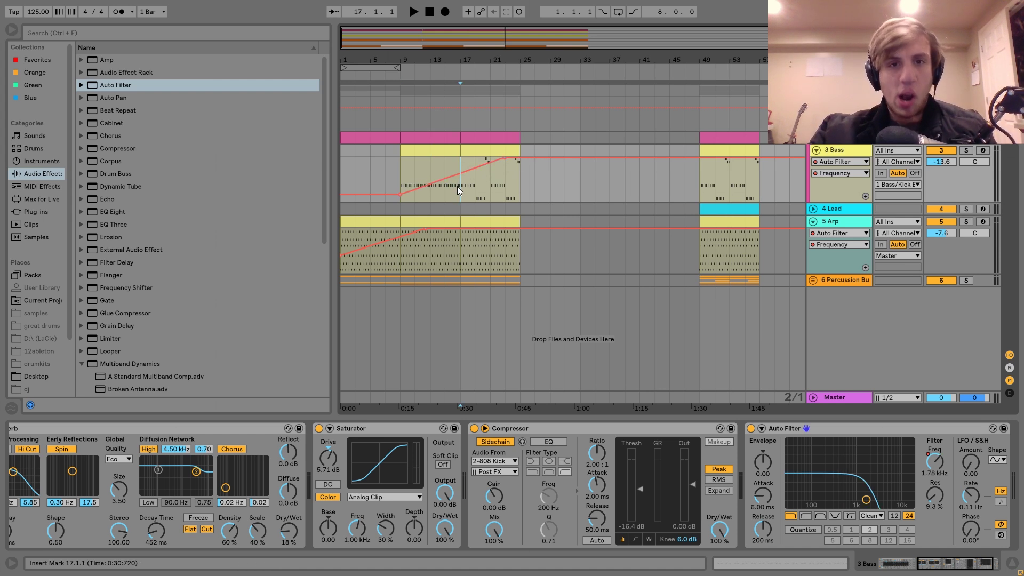
{"action": "mouse_move", "coordinate": [456, 187]}
{"action": "left_mouse_down"}
{"action": "mouse_move", "coordinate": [434, 145]}
{"action": "mouse_move", "coordinate": [406, 149]}
{"action": "left_mouse_up"}
{"action": "key", "text": "space"}
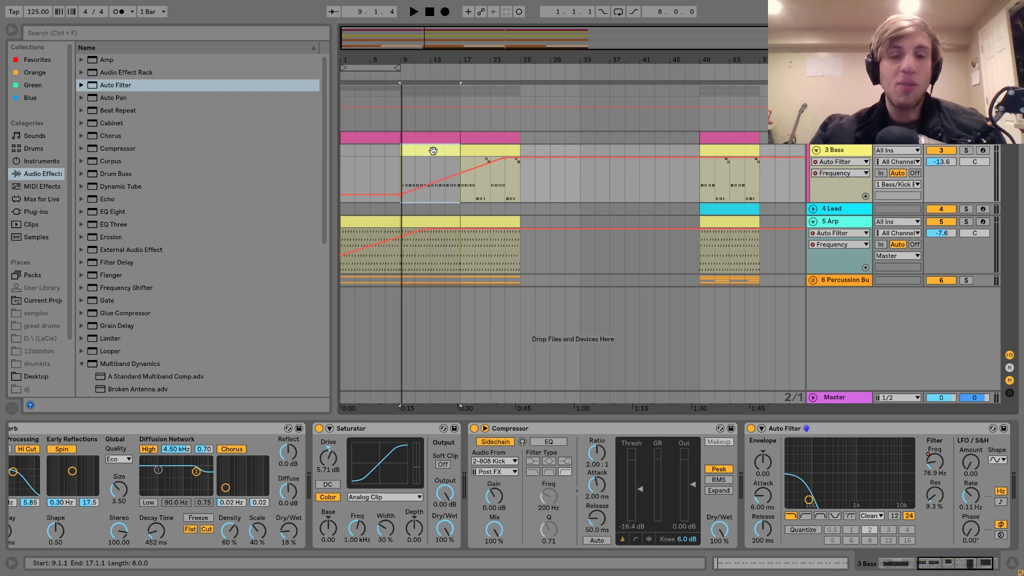
{"action": "key", "text": "space"}
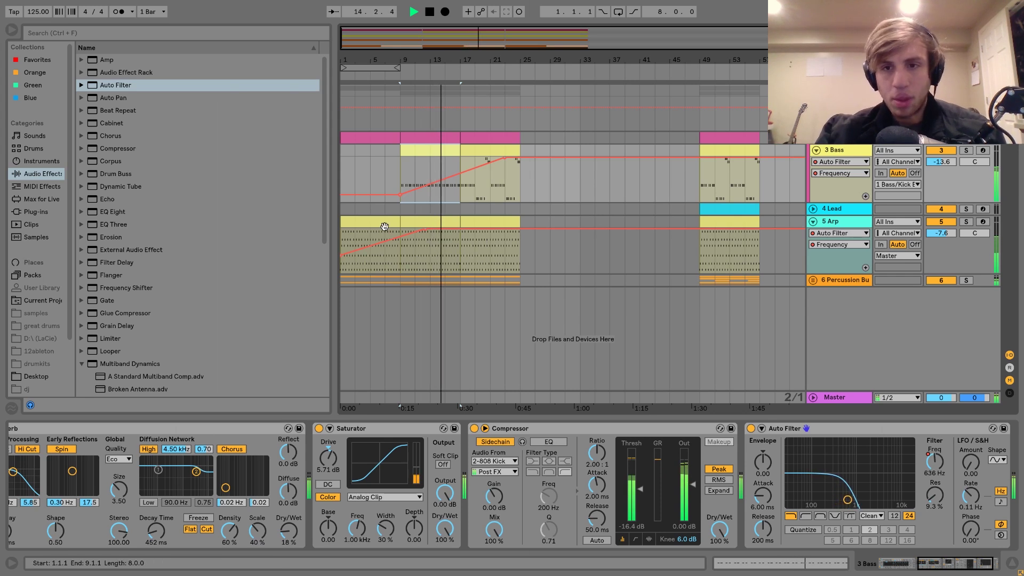
{"action": "left_click", "coordinate": [494, 223]}
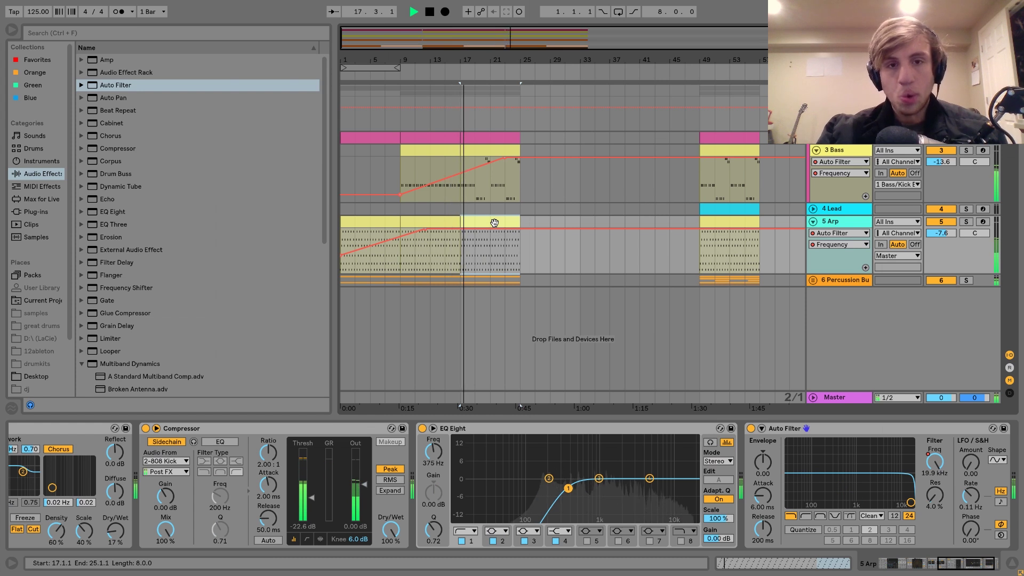
- Expand the percussion group to show its individual tracks and stop playback
{"action": "left_click", "coordinate": [812, 280]}
{"action": "scroll", "coordinate": [776, 281], "scroll_direction": "down", "scroll_amount": 1}
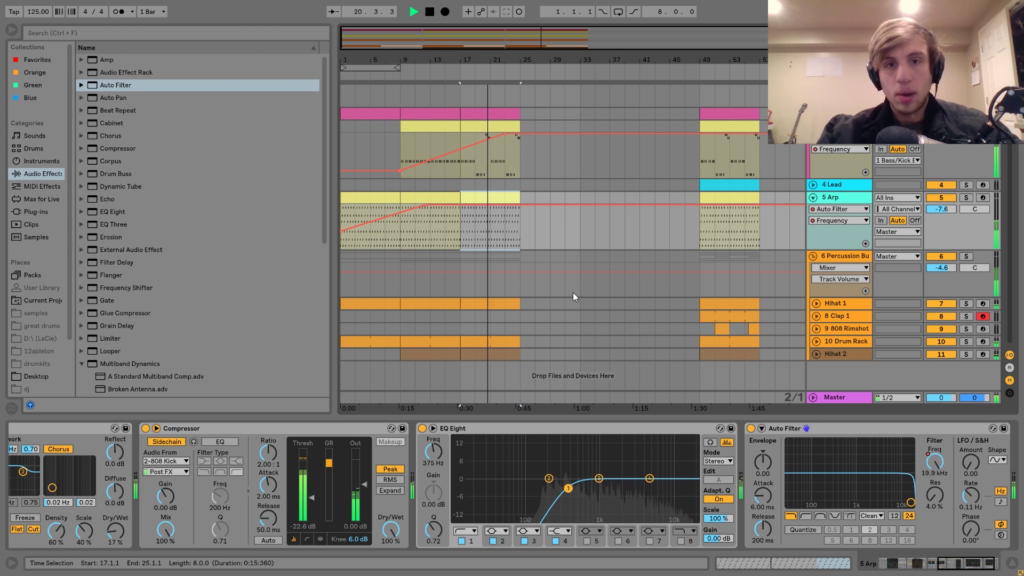
{"action": "key", "text": "space"}
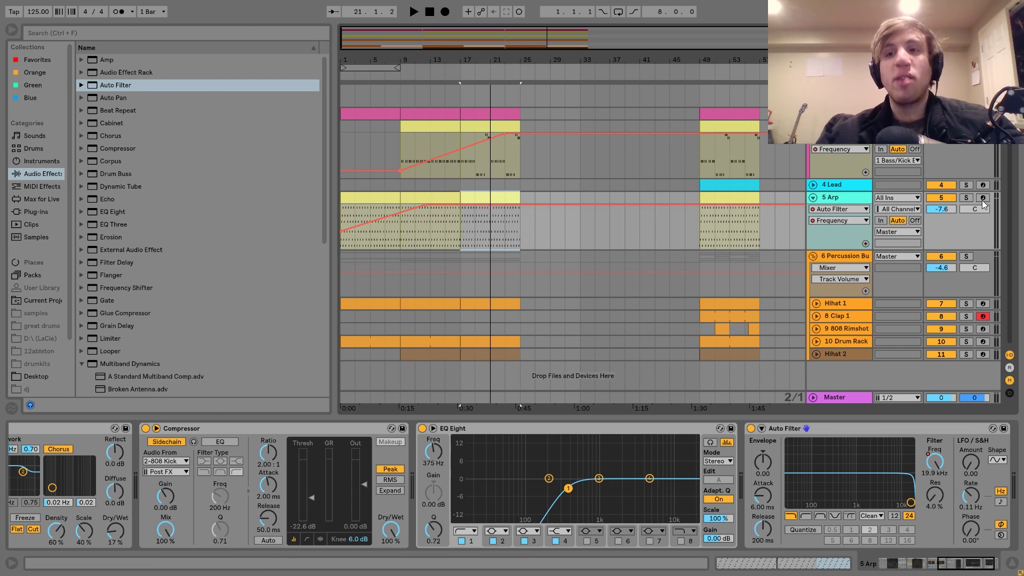
- Solo the Arp track and open its clip at bar 17
{"action": "left_click", "coordinate": [966, 198]}
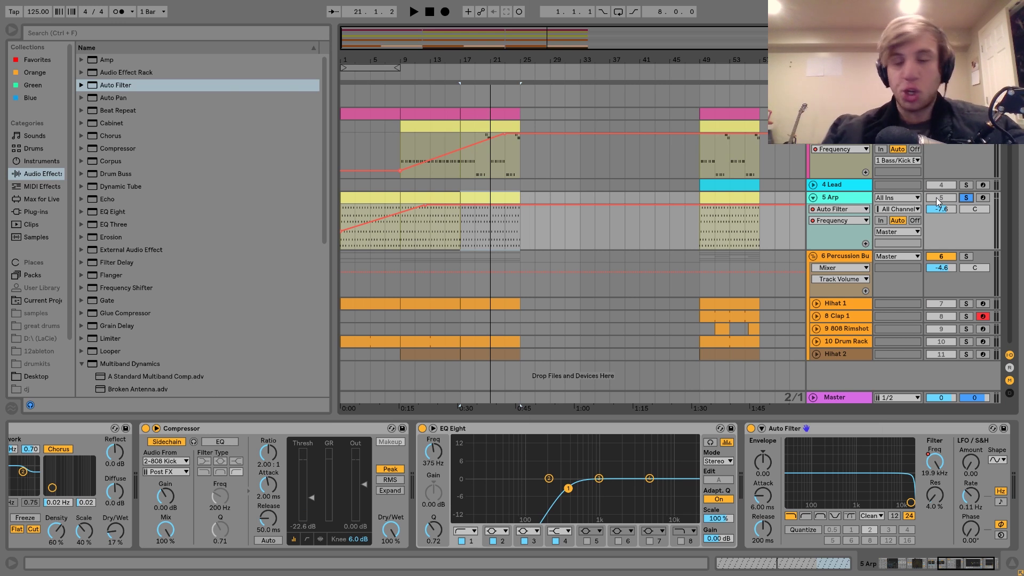
{"action": "double_click", "coordinate": [473, 199]}
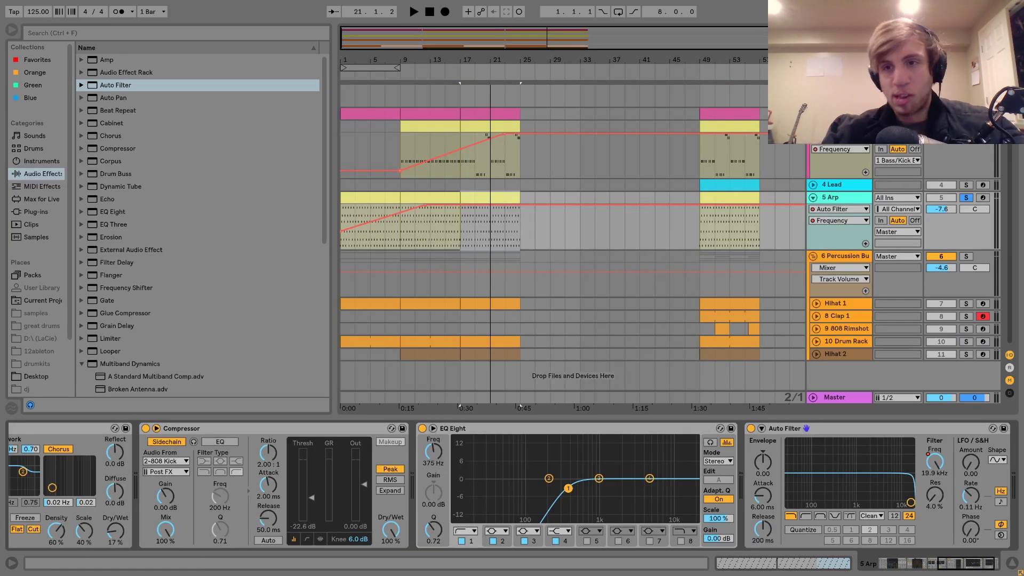
- Open the Bass clip at bar 17 and play its first bar to examine the rhythm
{"action": "double_click", "coordinate": [485, 127]}
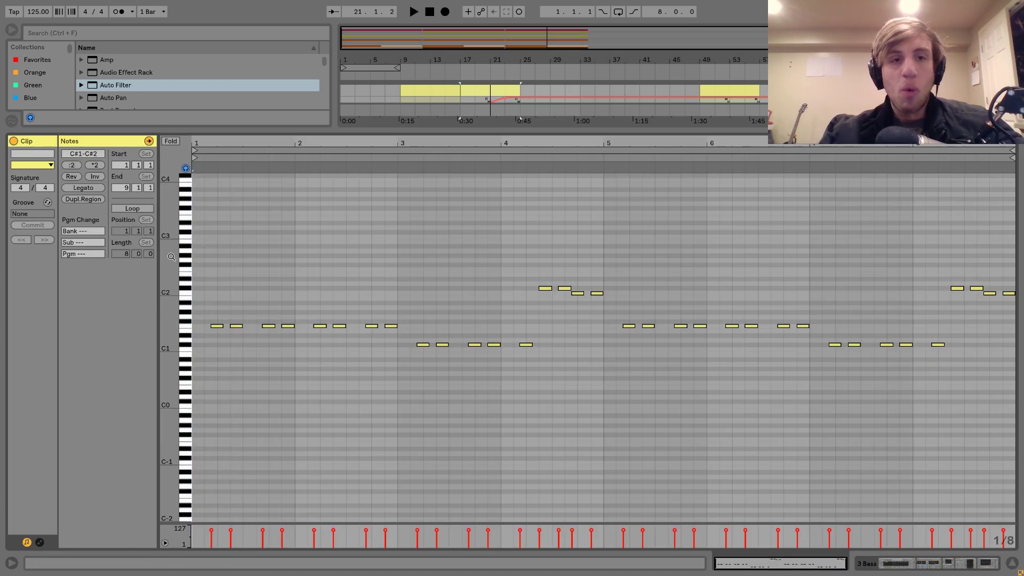
{"action": "left_click_drag", "start_coordinate": [195, 254], "coordinate": [300, 255]}
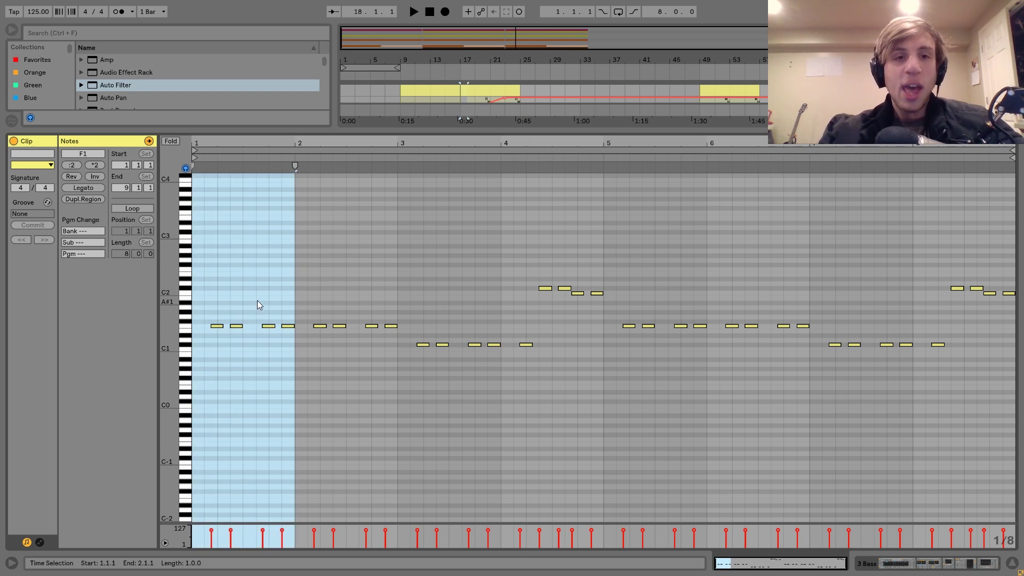
{"action": "key", "text": "space"}
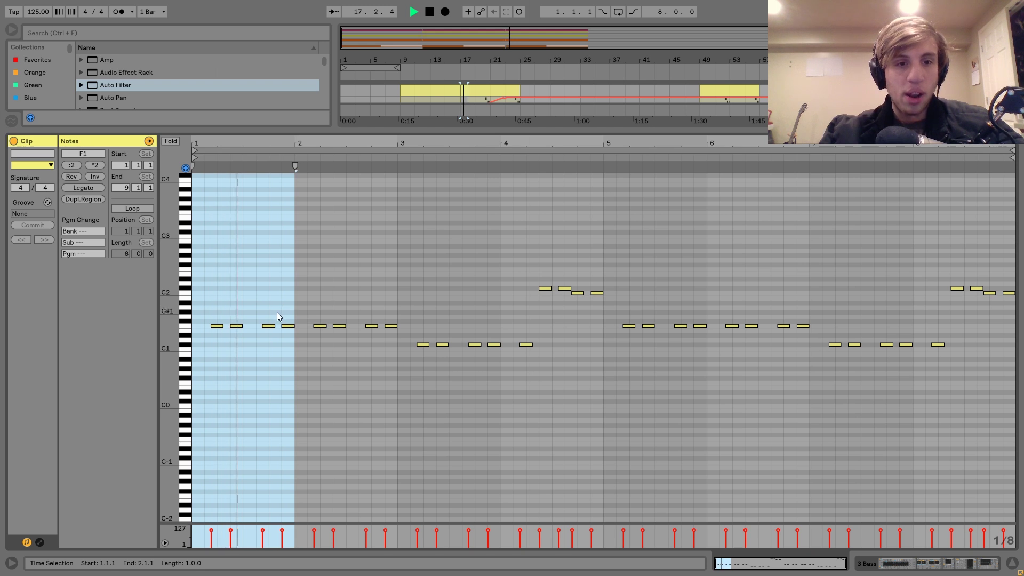
{"action": "key", "text": "space"}
{"action": "left_click", "coordinate": [286, 326]}
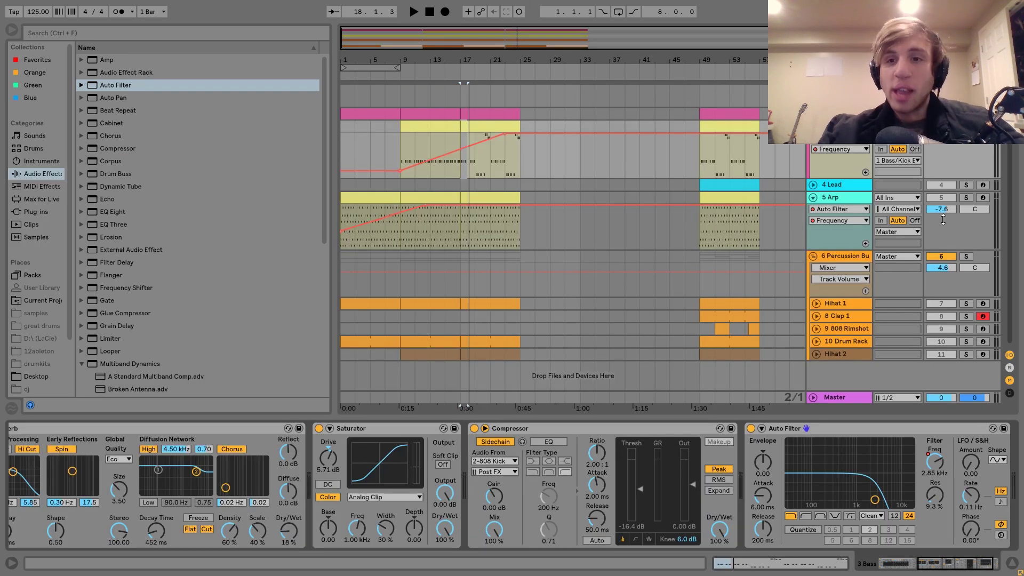
- Play the Arp clip at bar 17 and mark out its first six-note rising pattern
{"action": "key", "text": "space"}
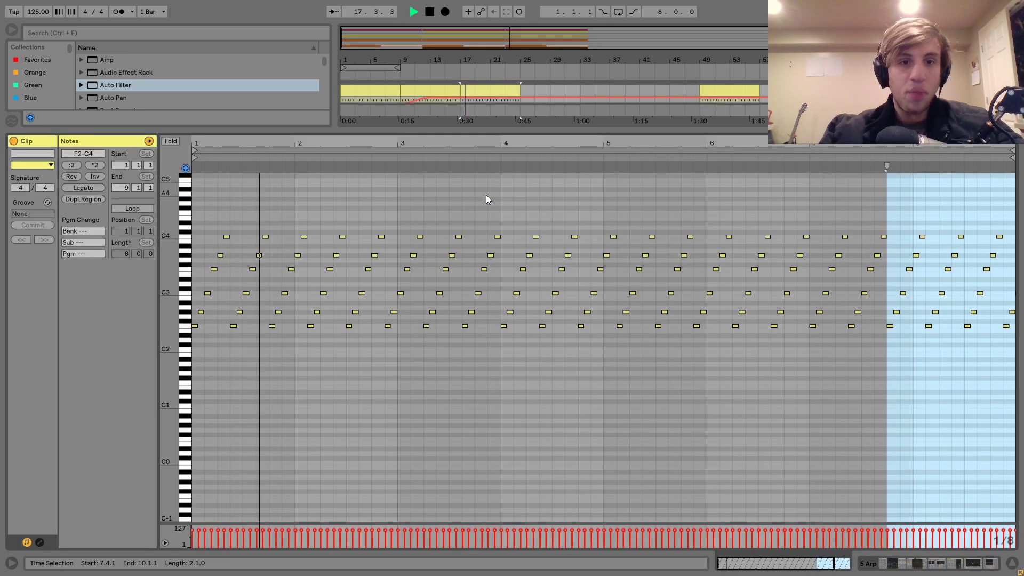
{"action": "key", "text": "space"}
{"action": "left_click_drag", "start_coordinate": [195, 332], "coordinate": [229, 218]}
{"action": "left_click", "coordinate": [233, 316]}
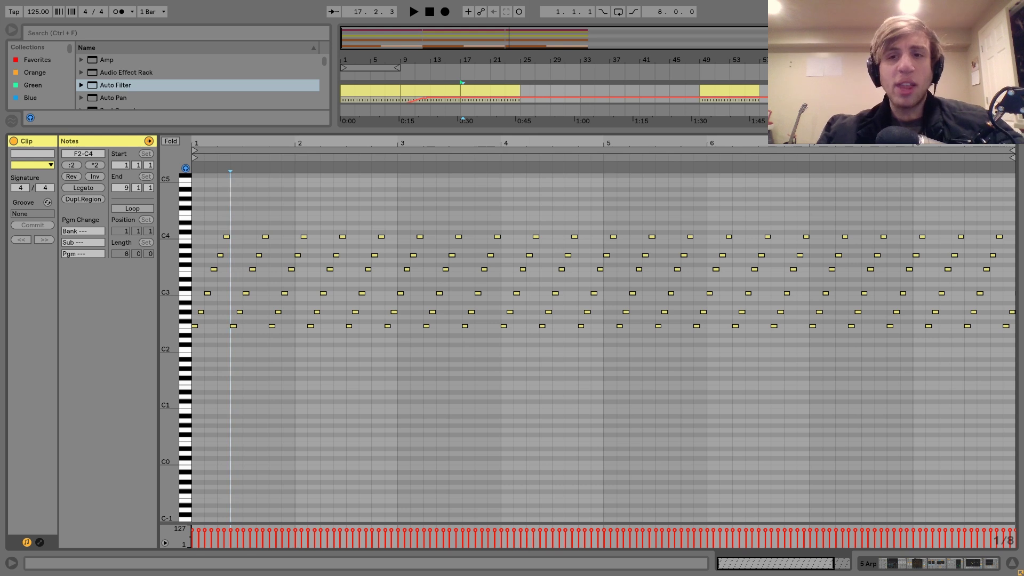
- Play the soloed Arp from bar 17 and follow its repeating pattern in the note editor
{"action": "key", "text": "shift+Tab"}
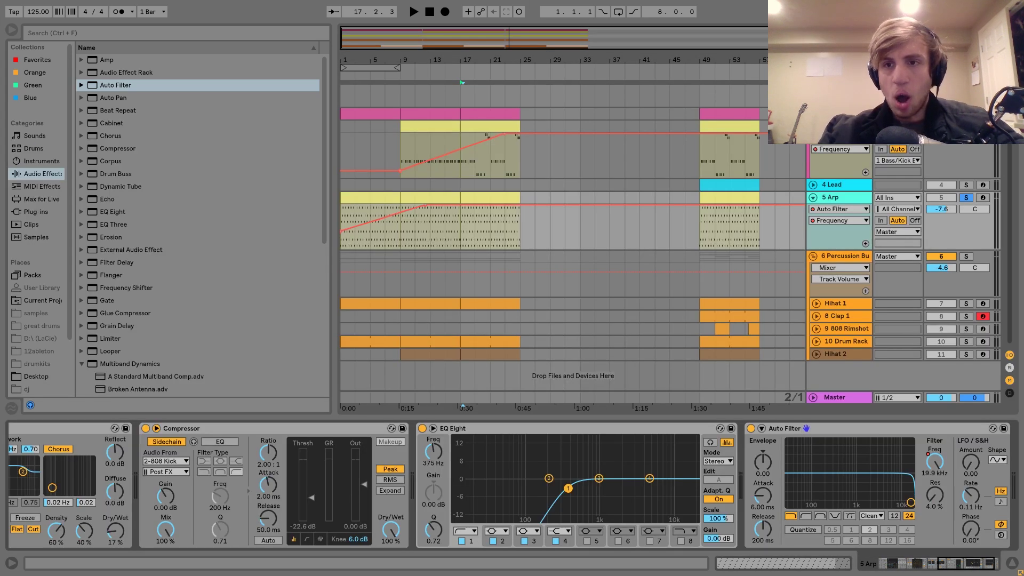
{"action": "key", "text": "space"}
{"action": "left_click", "coordinate": [496, 197]}
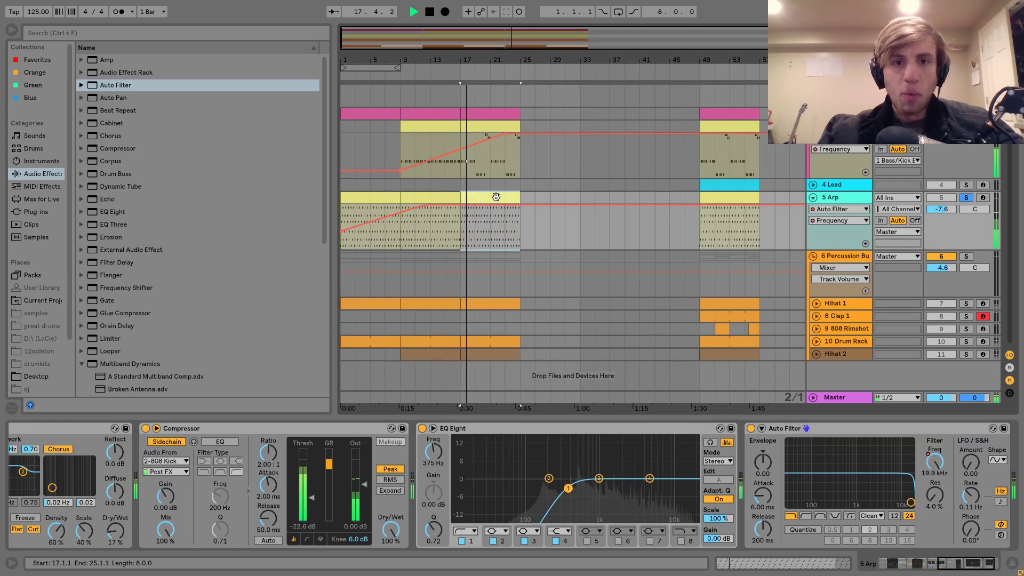
{"action": "double_click", "coordinate": [496, 197]}
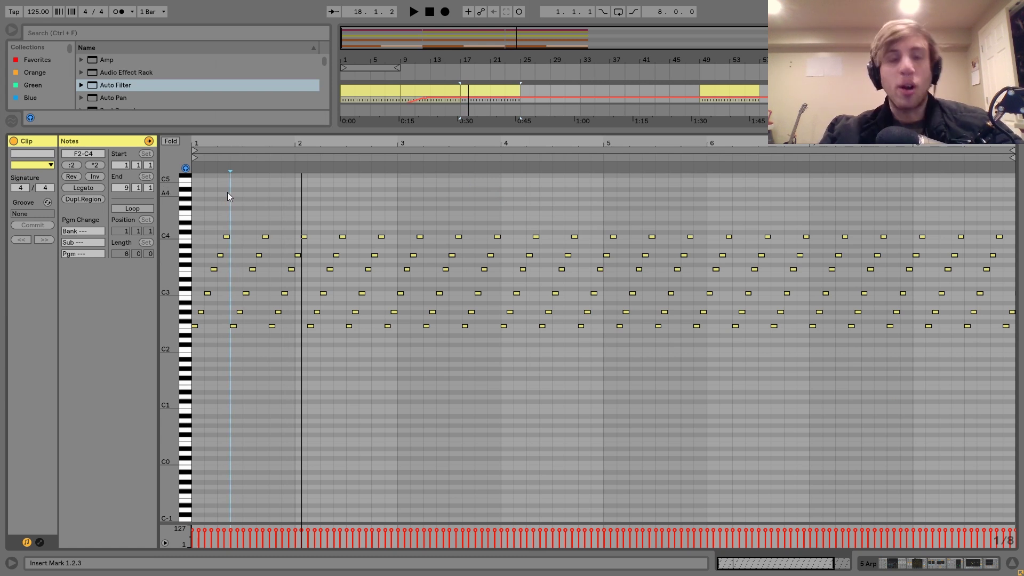
{"action": "key", "text": "space"}
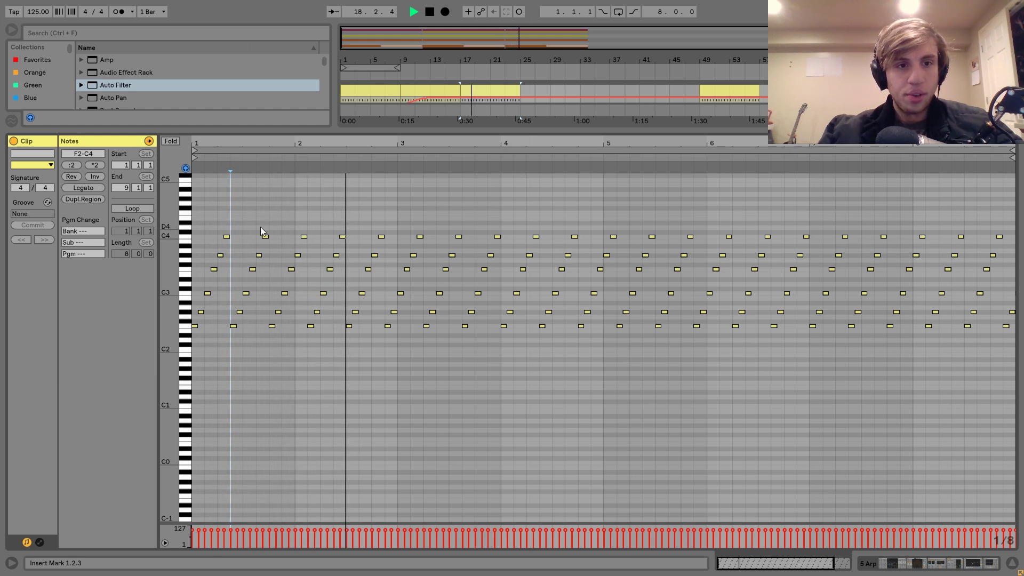
{"action": "key", "text": "space"}
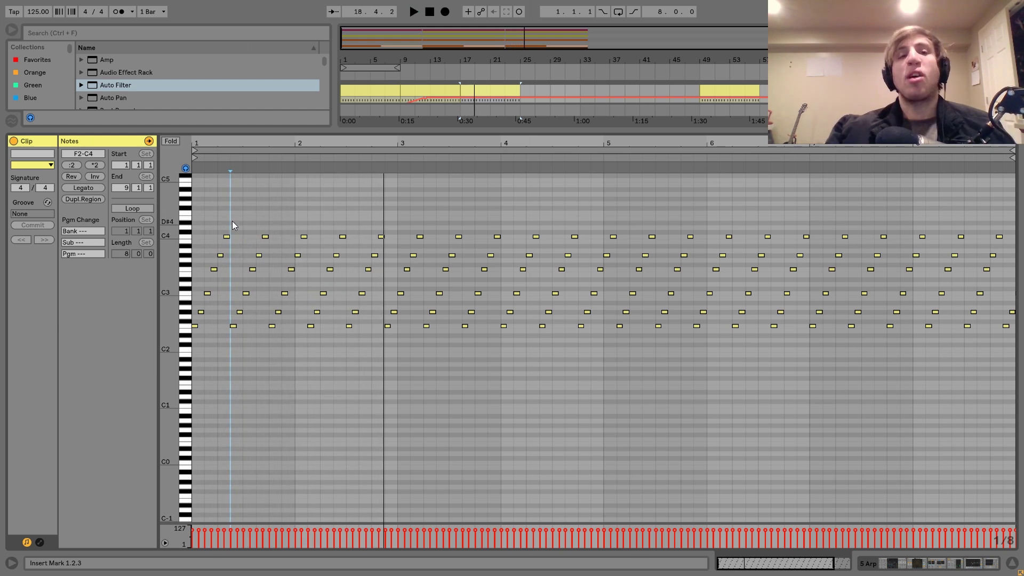
- Place the insert marker at bar 2 of the Arp clip and turn off the Arp track's solo
{"action": "left_click", "coordinate": [298, 223]}
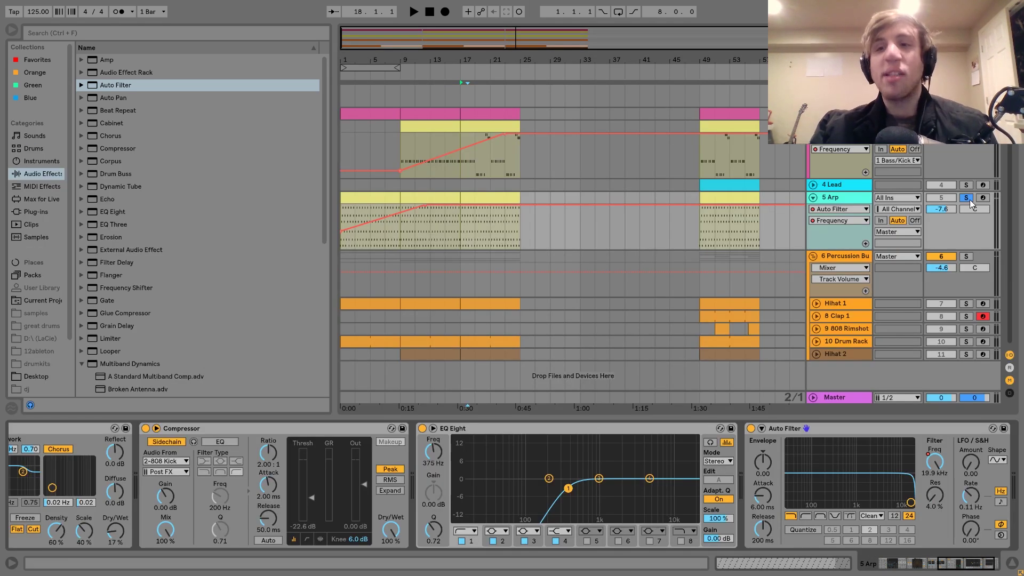
{"action": "left_click", "coordinate": [966, 198]}
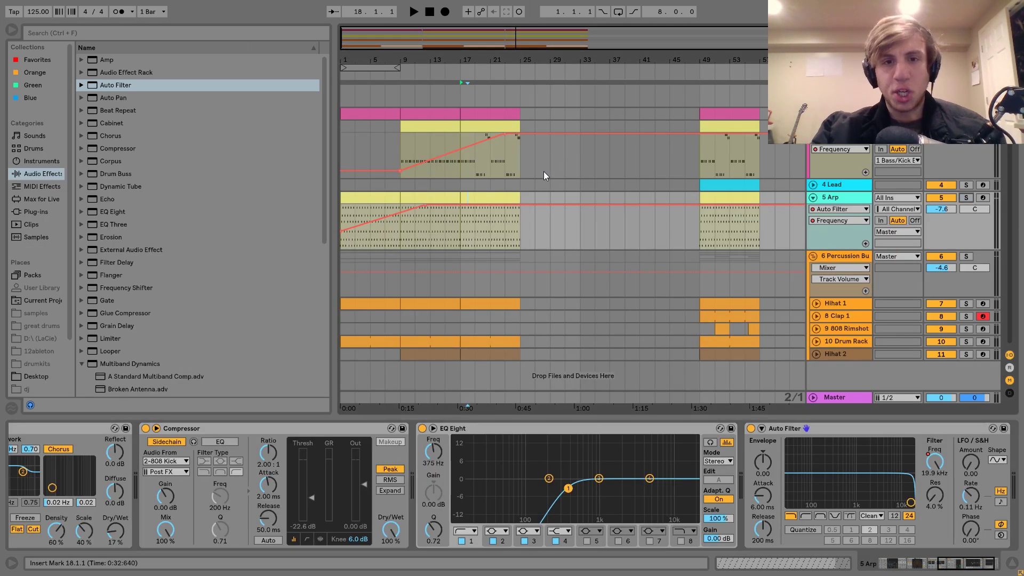
- Copy the bar 17 Arp clip to bar 25 and reduce the original to its first four notes
{"action": "left_click", "coordinate": [497, 194]}
{"action": "key", "text": "ctrl+d"}
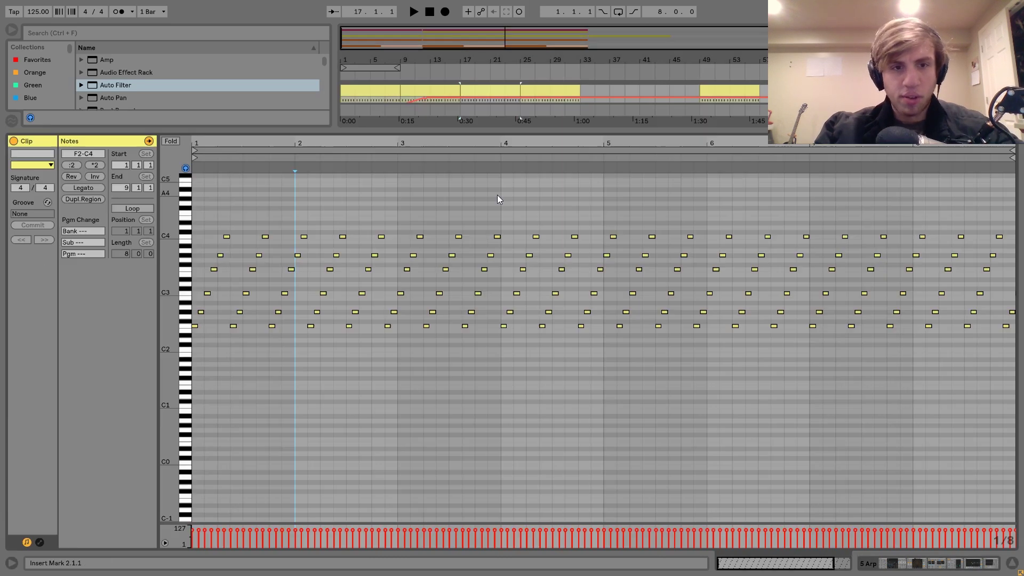
{"action": "left_click_drag", "start_coordinate": [221, 222], "coordinate": [1010, 166]}
{"action": "key", "text": "Delete"}
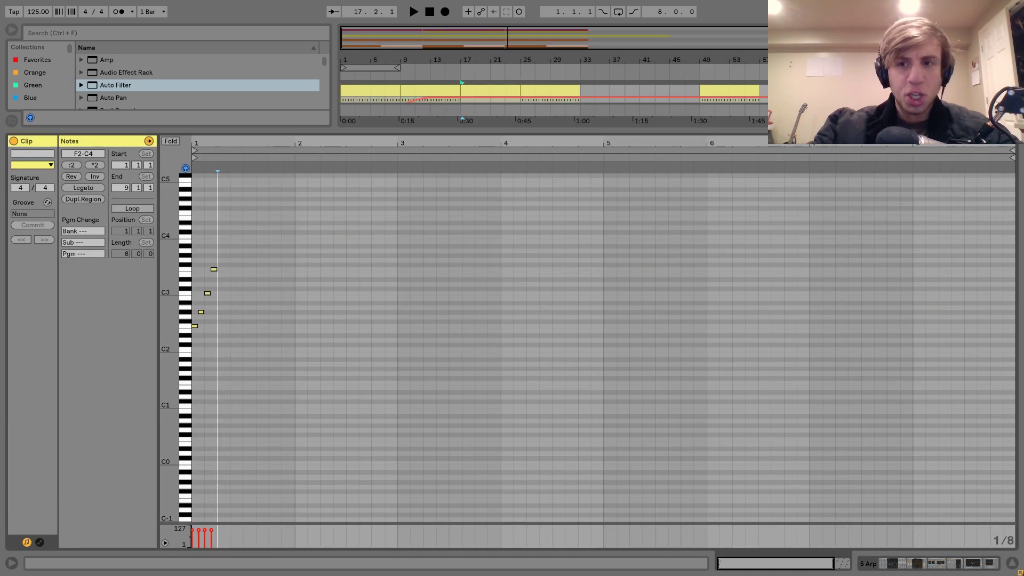
{"action": "key", "text": "ctrl+a"}
{"action": "key", "text": "ctrl+d"}
{"action": "key", "text": "ctrl+z"}
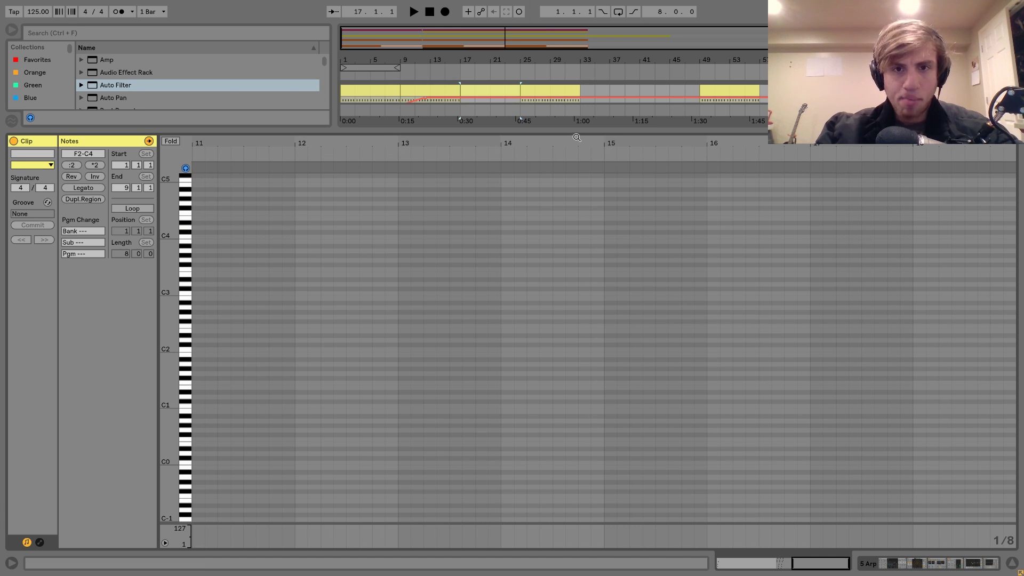
{"action": "left_click_drag", "start_coordinate": [577, 139], "coordinate": [577, 80]}
{"action": "left_click_drag", "start_coordinate": [489, 203], "coordinate": [793, 462]}
{"action": "key", "text": "Delete"}
{"action": "key", "text": "ctrl+a"}
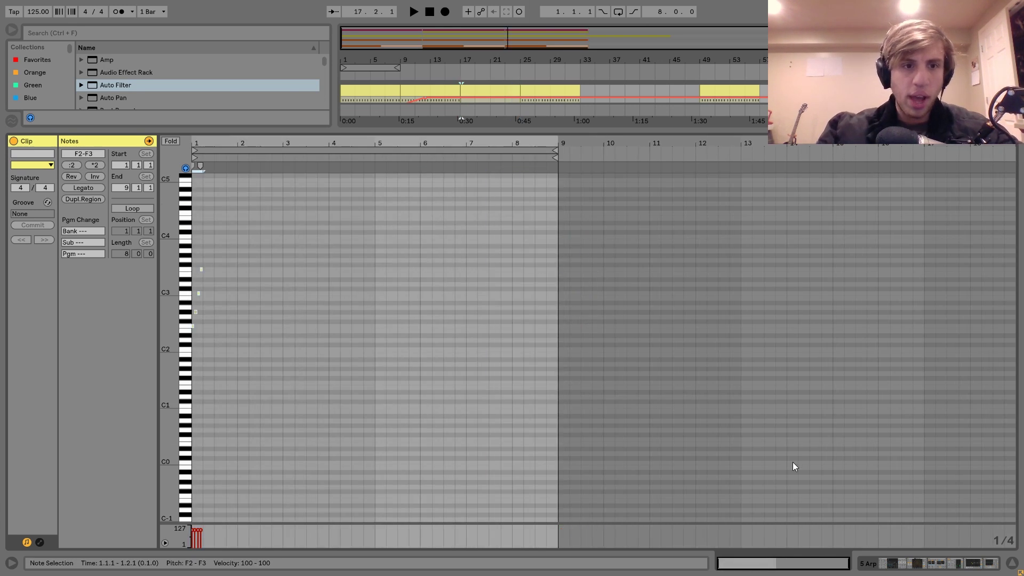
- Duplicate the four-note pattern until it fills all eight bars of the bar 17 Arp clip, and play the result
{"action": "key", "text": "ctrl+d"}
{"action": "key", "text": "ctrl+a"}
{"action": "key", "text": "ctrl+d"}
{"action": "key", "text": "ctrl+a"}
{"action": "key", "text": "ctrl+d"}
{"action": "key", "text": "ctrl+a"}
{"action": "key", "text": "ctrl+d"}
{"action": "key", "text": "ctrl+a"}
{"action": "key", "text": "ctrl+d"}
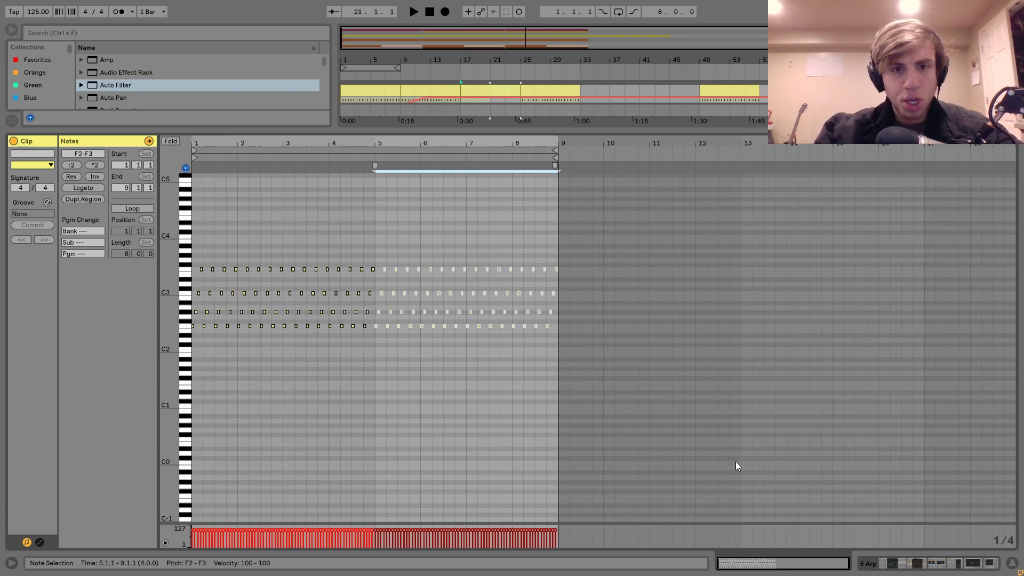
{"action": "right_click", "coordinate": [319, 424]}
{"action": "left_click", "coordinate": [354, 246]}
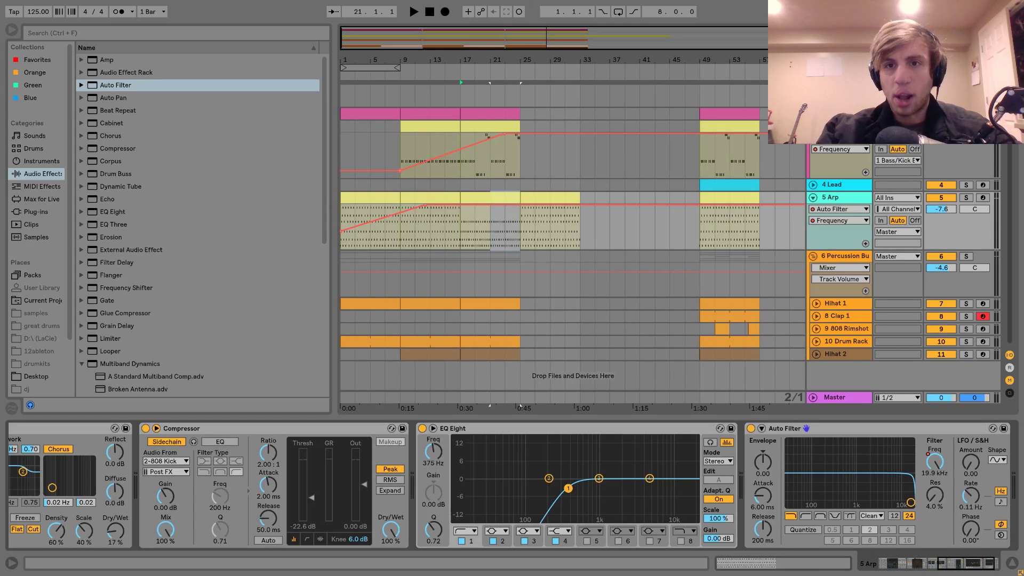
{"action": "key", "text": "space"}
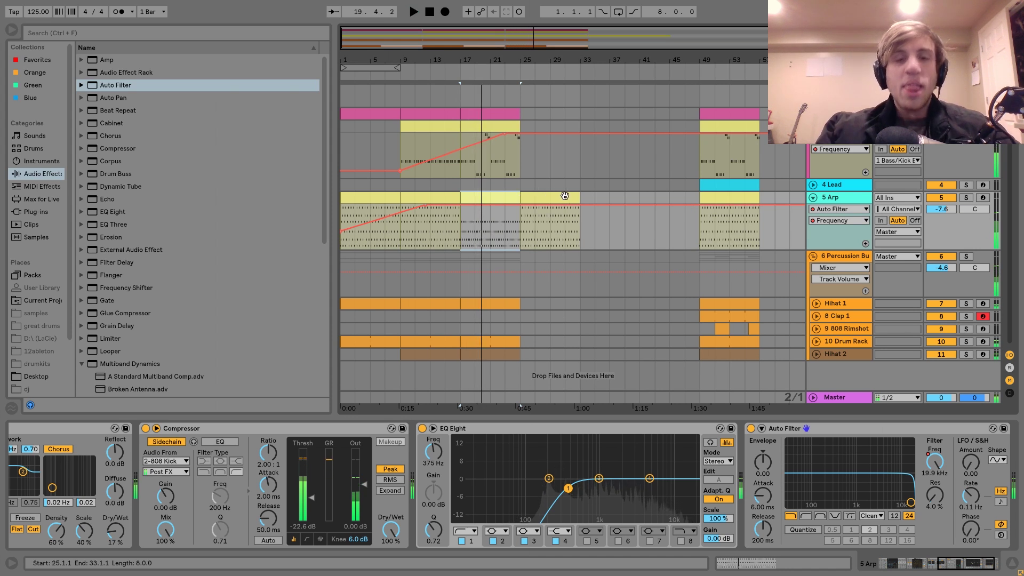
- Replace the four-note Arp clip at bar 17 with the six-note copy from bar 25 and play it
{"action": "key", "text": "space"}
{"action": "left_click_drag", "start_coordinate": [565, 196], "coordinate": [510, 199]}
{"action": "key", "text": "space"}
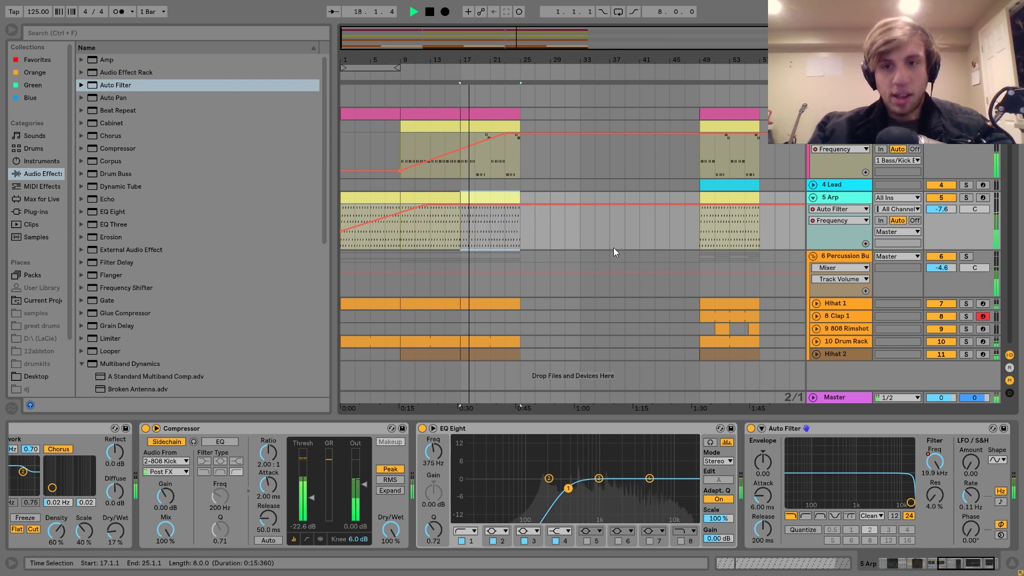
- Open the bar 17 Arp clip, mark its first rising notes up to C4 and play the section to examine the pattern
{"action": "double_click", "coordinate": [502, 200]}
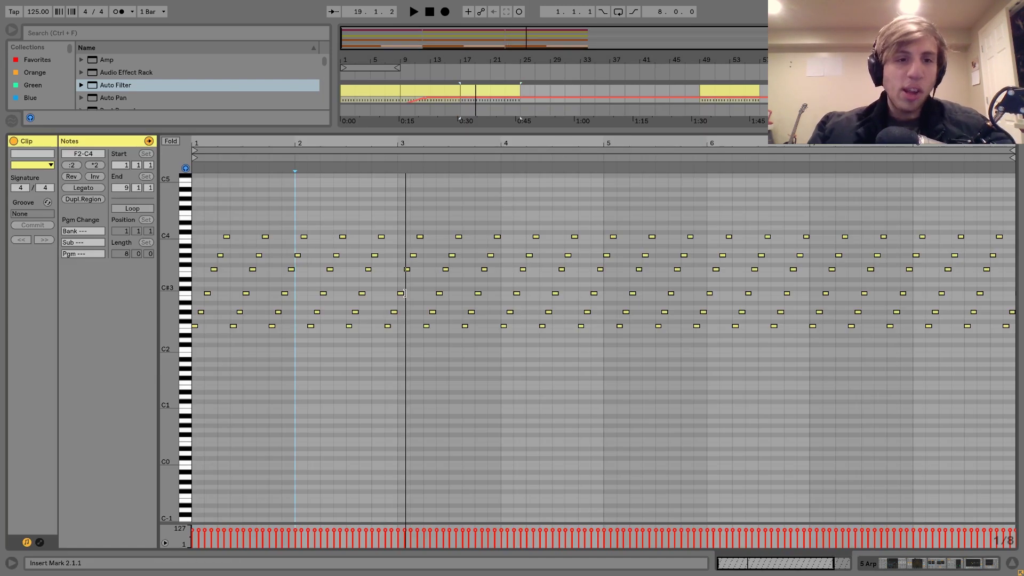
{"action": "key", "text": "space"}
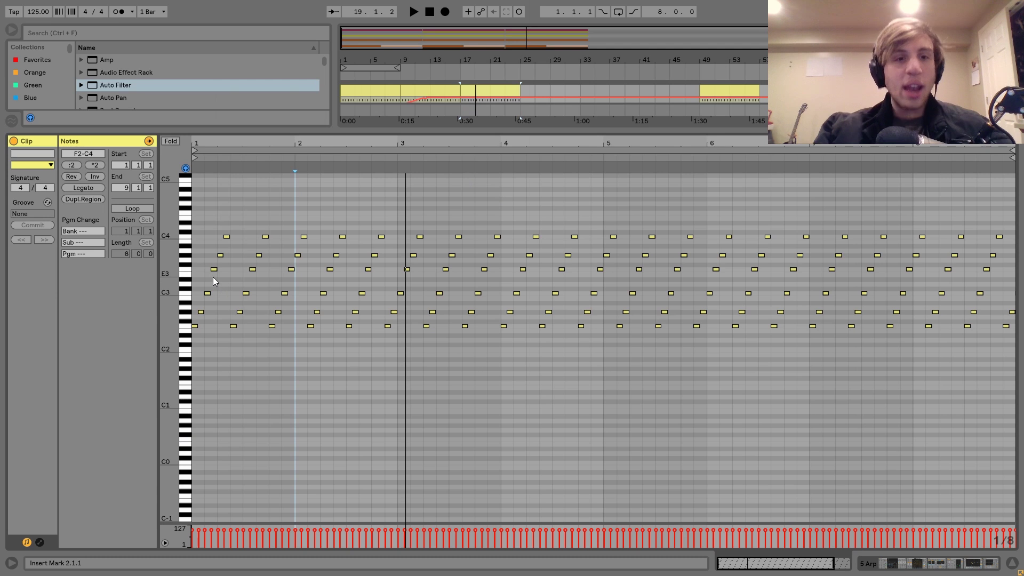
{"action": "left_click", "coordinate": [195, 326]}
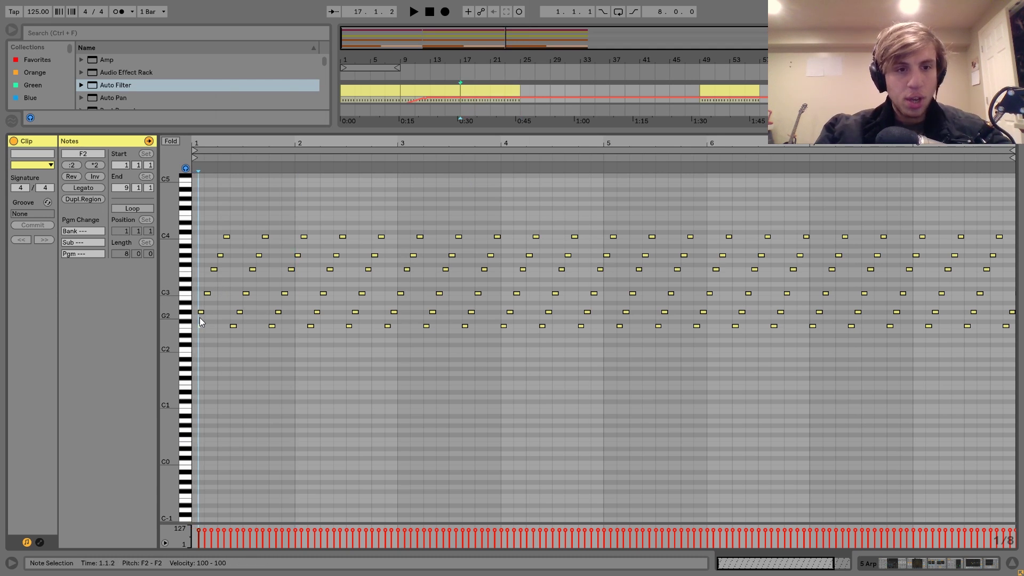
{"action": "left_click", "coordinate": [198, 331]}
{"action": "left_click_drag", "start_coordinate": [199, 332], "coordinate": [228, 226]}
{"action": "key", "text": "space"}
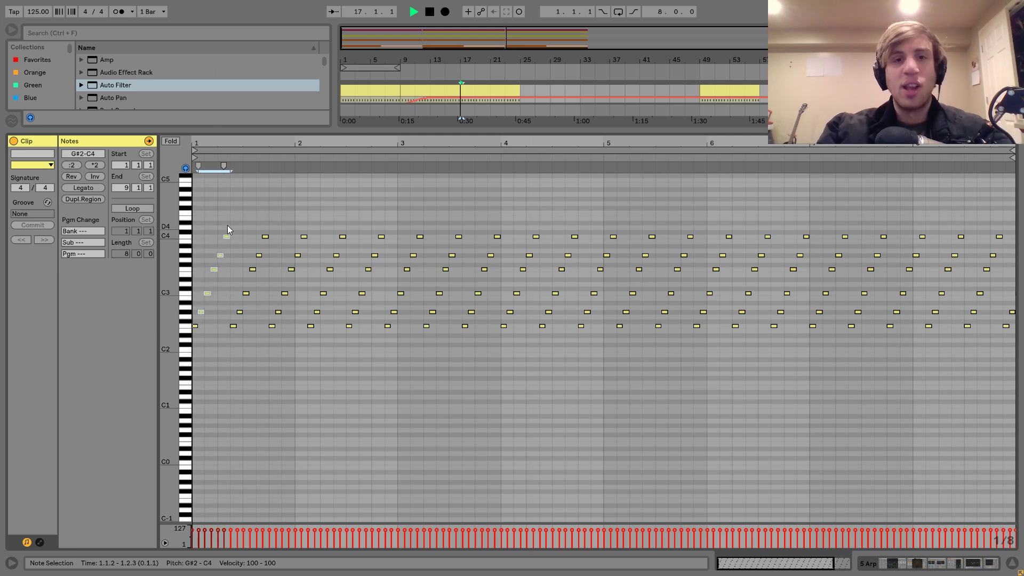
{"action": "key", "text": "shift+Tab"}
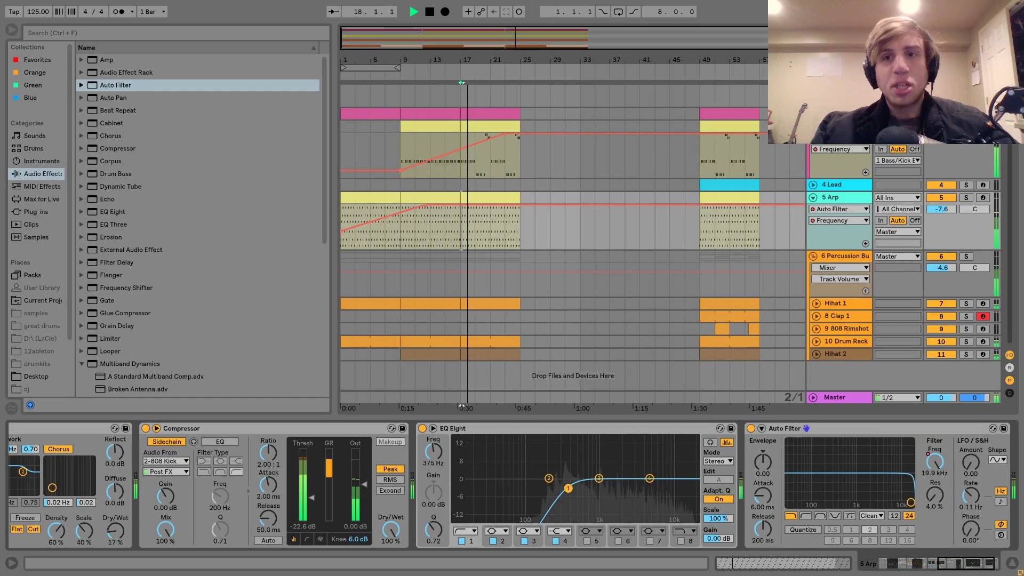
{"action": "key", "text": "space"}
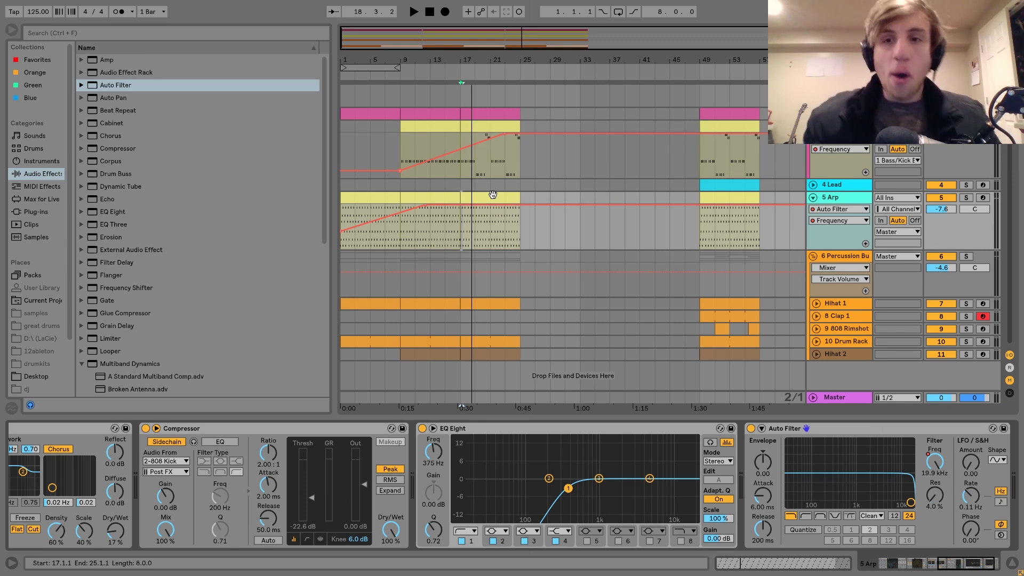
- Insert a new MIDI track below the Lead track and load the Analog instrument onto it
{"action": "left_click", "coordinate": [833, 183]}
{"action": "key", "text": "ctrl+shift+t"}
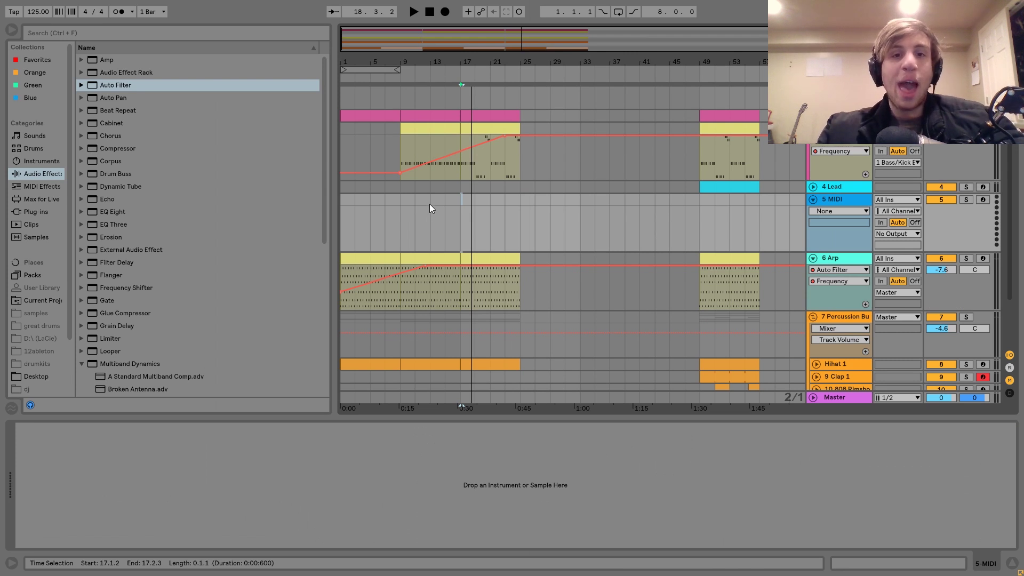
{"action": "left_click_drag", "start_coordinate": [430, 204], "coordinate": [527, 214]}
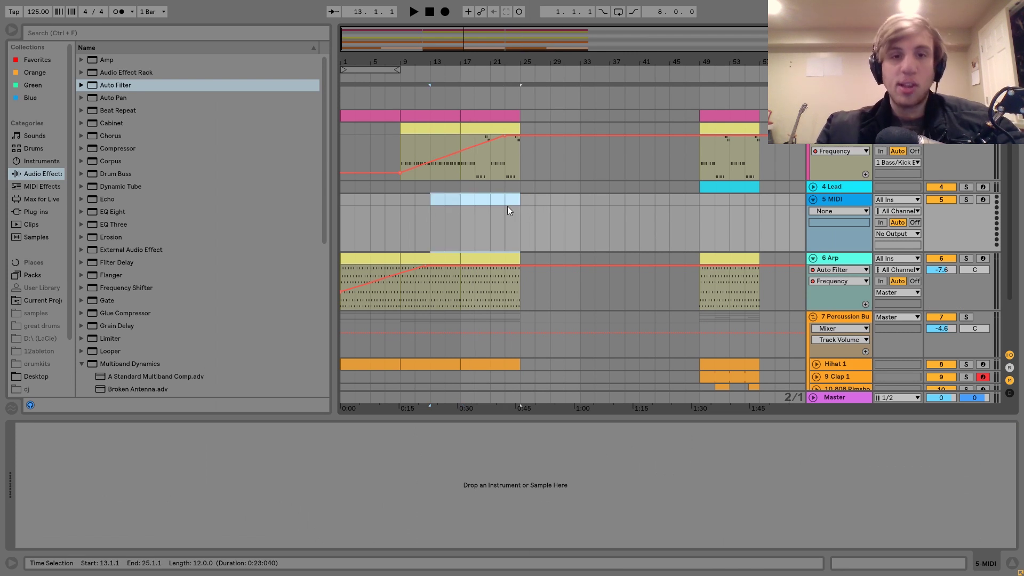
{"action": "left_click", "coordinate": [62, 162]}
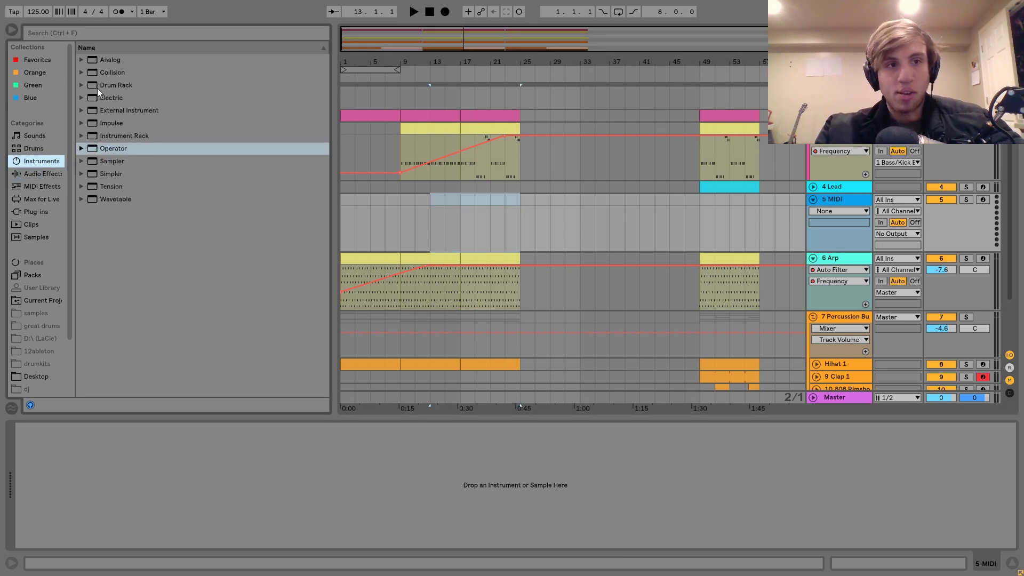
{"action": "left_click_drag", "start_coordinate": [100, 60], "coordinate": [443, 204]}
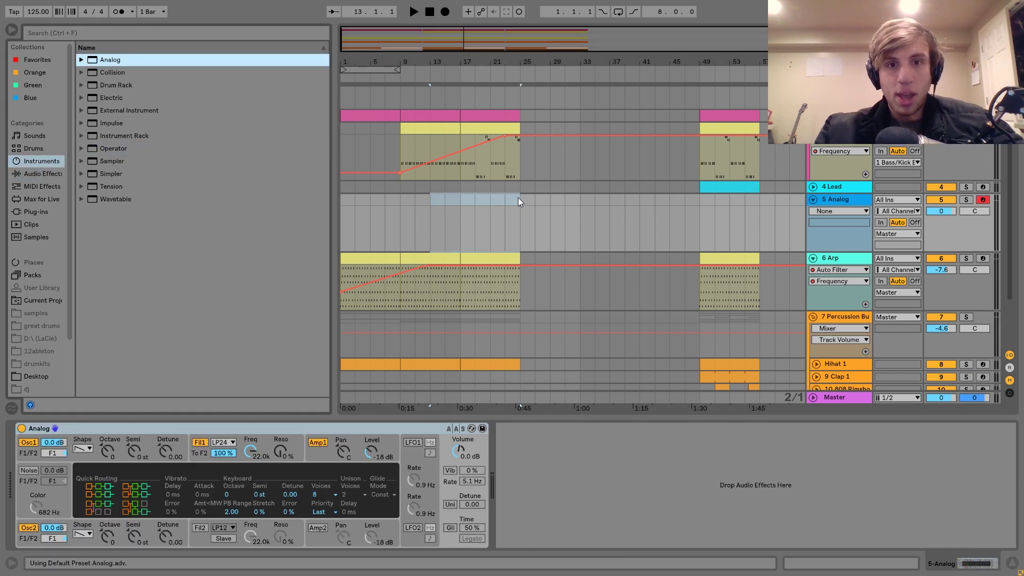
- Create an eight-bar MIDI clip at bar 17 on the Analog track and enter an F3 note at its start
{"action": "left_click_drag", "start_coordinate": [520, 202], "coordinate": [395, 222]}
{"action": "key", "text": "ctrl+shift+m"}
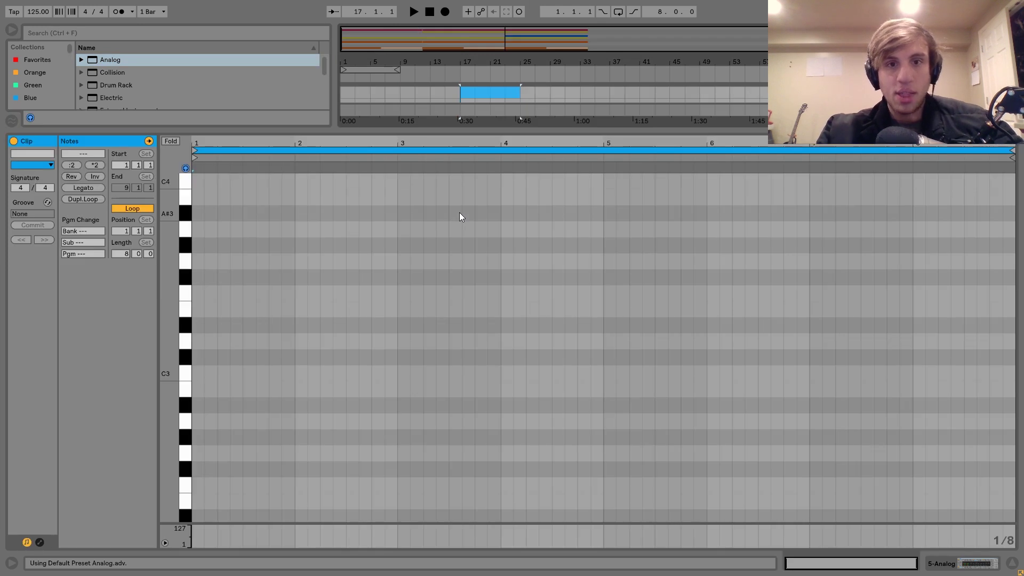
{"action": "double_click", "coordinate": [196, 293]}
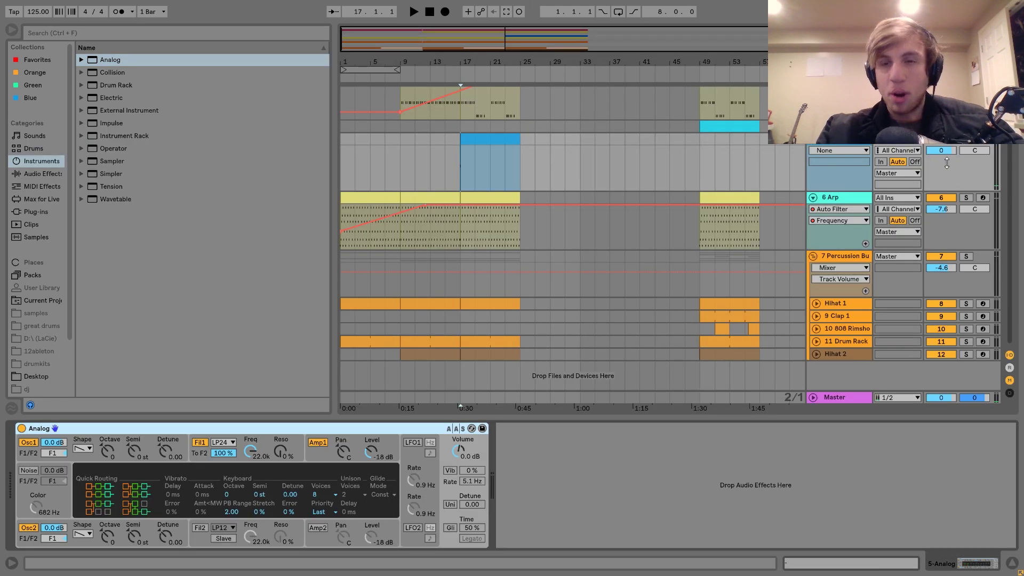
- Set the Analog track's volume to -4.5 dB and add G#3 and C4 above the clip's first F3
{"action": "left_click_drag", "start_coordinate": [944, 154], "coordinate": [944, 157]}
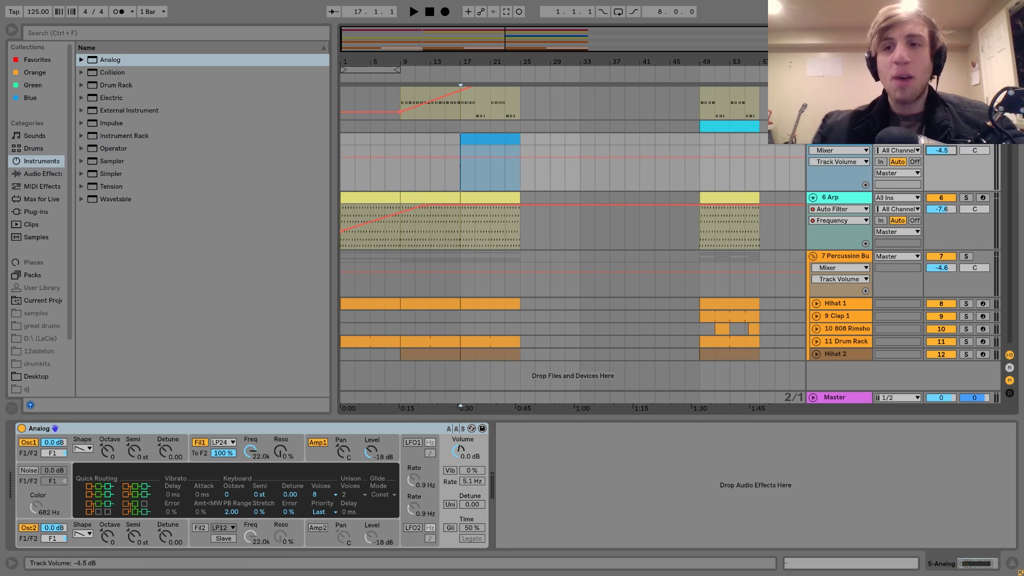
{"action": "left_click", "coordinate": [493, 137]}
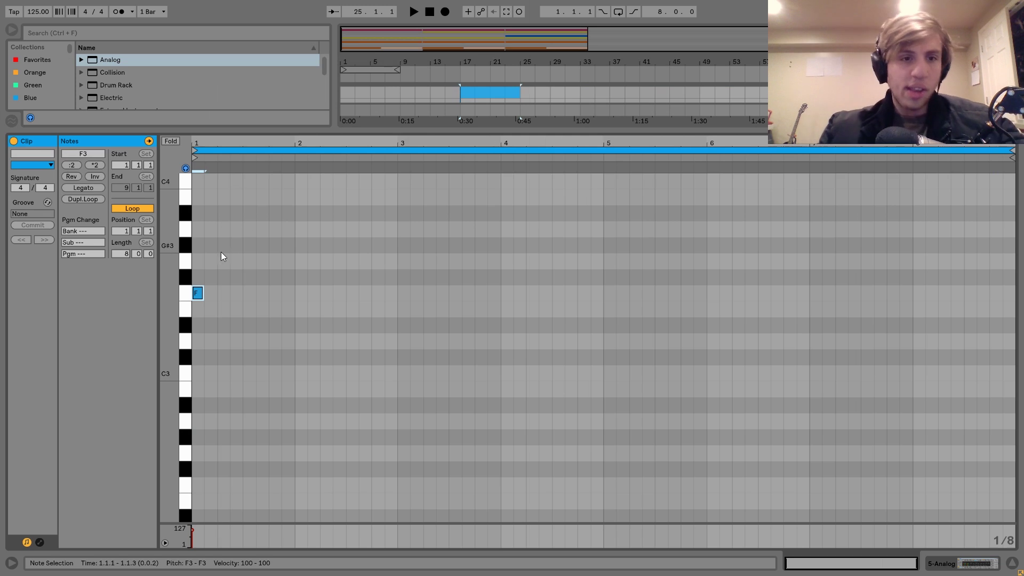
{"action": "double_click", "coordinate": [203, 245]}
{"action": "double_click", "coordinate": [200, 185]}
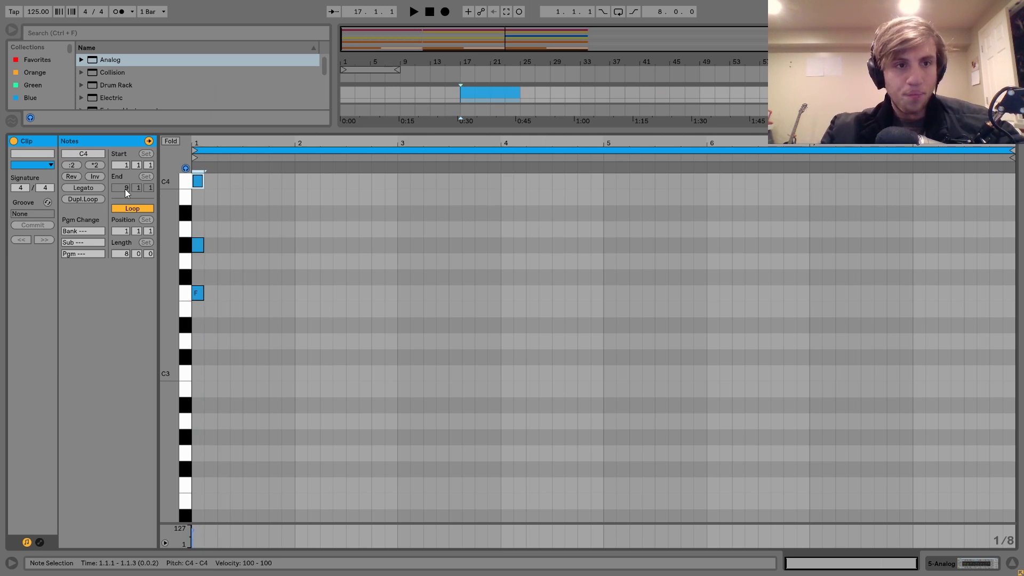
- Extend the three chord notes across the whole clip with Legato and transpose them down one octave
{"action": "key", "text": "ctrl+a"}
{"action": "left_click", "coordinate": [83, 188]}
{"action": "key", "text": "shift+Down"}
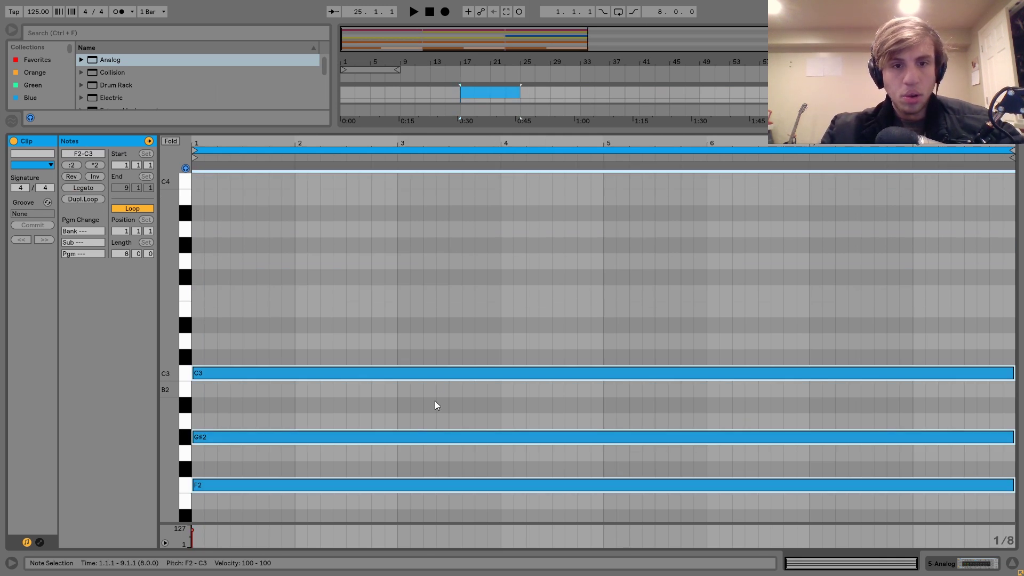
- Duplicate the C3 and F2 notes one octave lower and align the copies with the clip's start
{"action": "left_click", "coordinate": [431, 418]}
{"action": "left_click", "coordinate": [426, 374]}
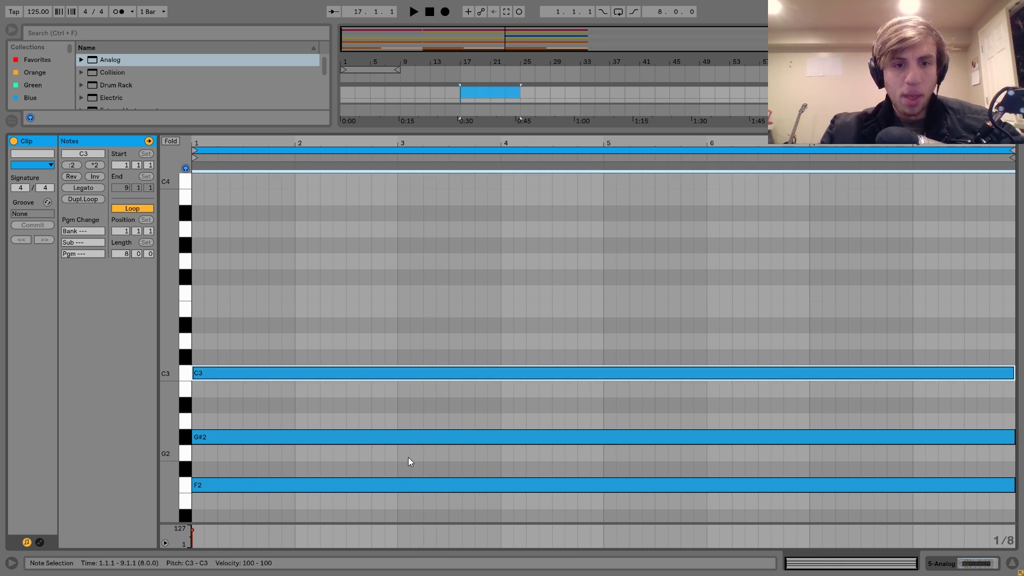
{"action": "left_click", "coordinate": [380, 485], "text": "shift"}
{"action": "left_click_drag", "start_coordinate": [380, 484], "coordinate": [410, 482]}
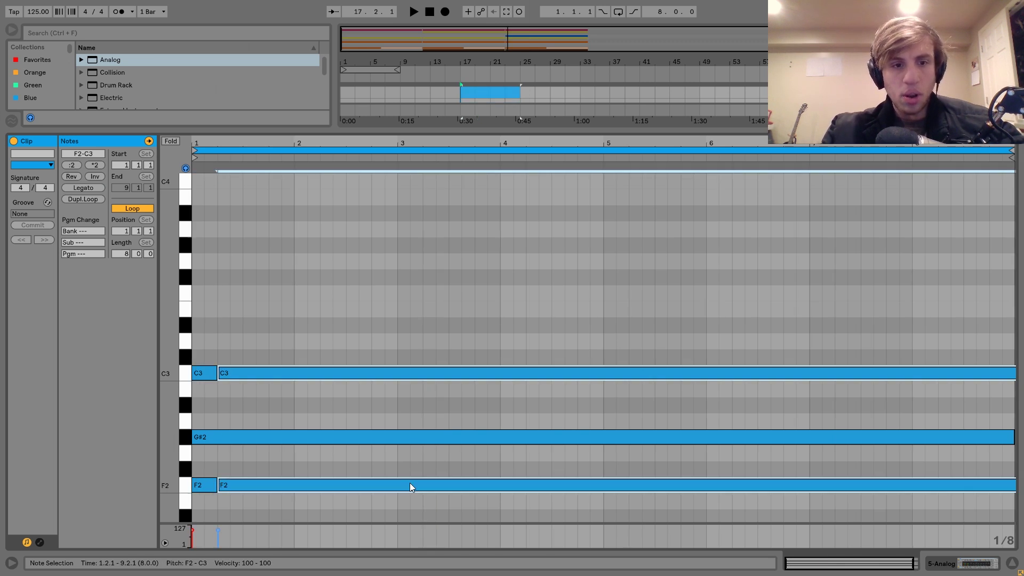
{"action": "key", "text": "shift+Down"}
{"action": "key", "text": "Left"}
{"action": "key", "text": "Left"}
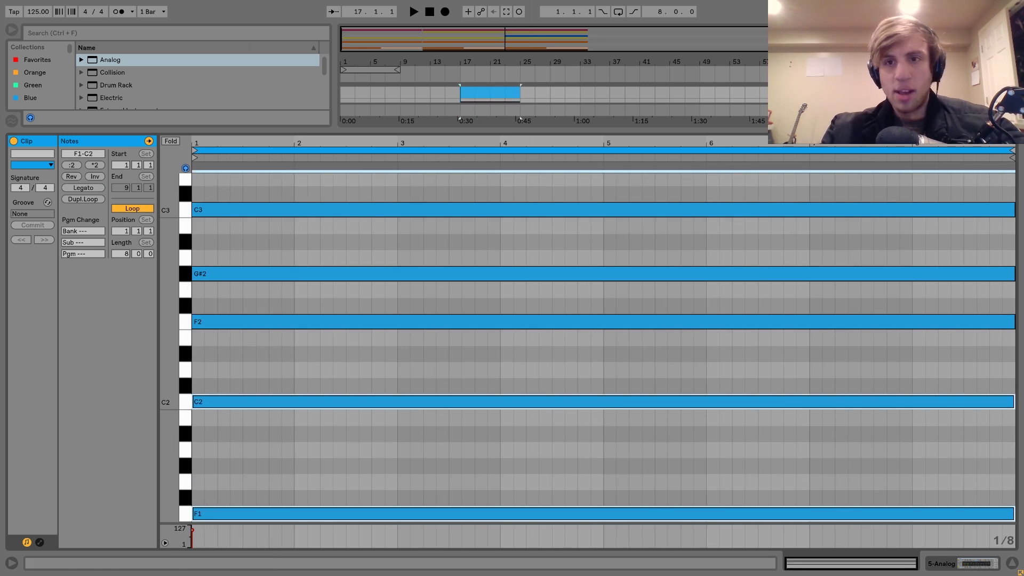
- Set the Analog track's volume to -8.1 dB and copy the Lead track's sidechain Compressor onto it
{"action": "key", "text": "shift+Tab"}
{"action": "left_click_drag", "start_coordinate": [938, 156], "coordinate": [938, 166]}
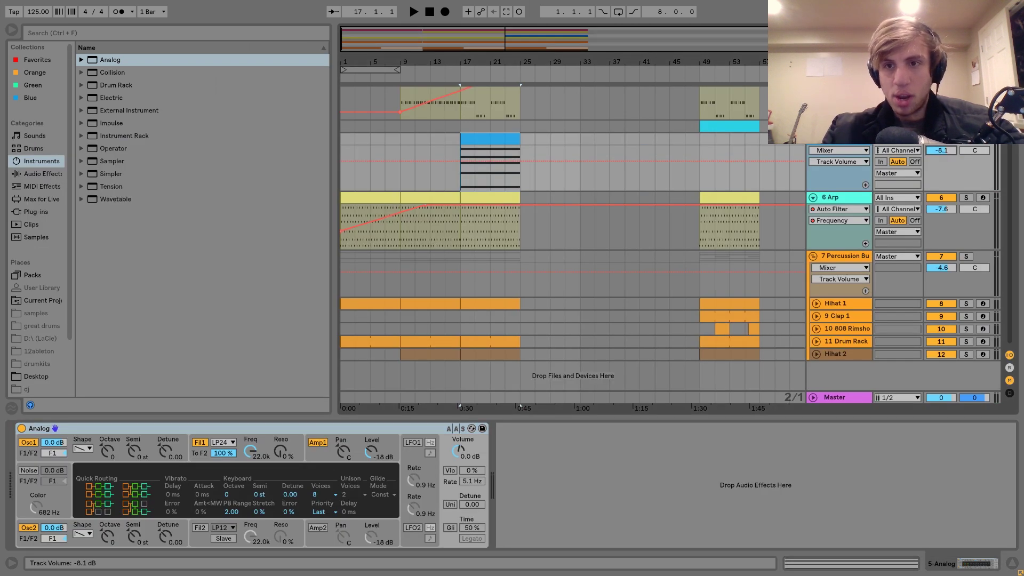
{"action": "left_click", "coordinate": [811, 270]}
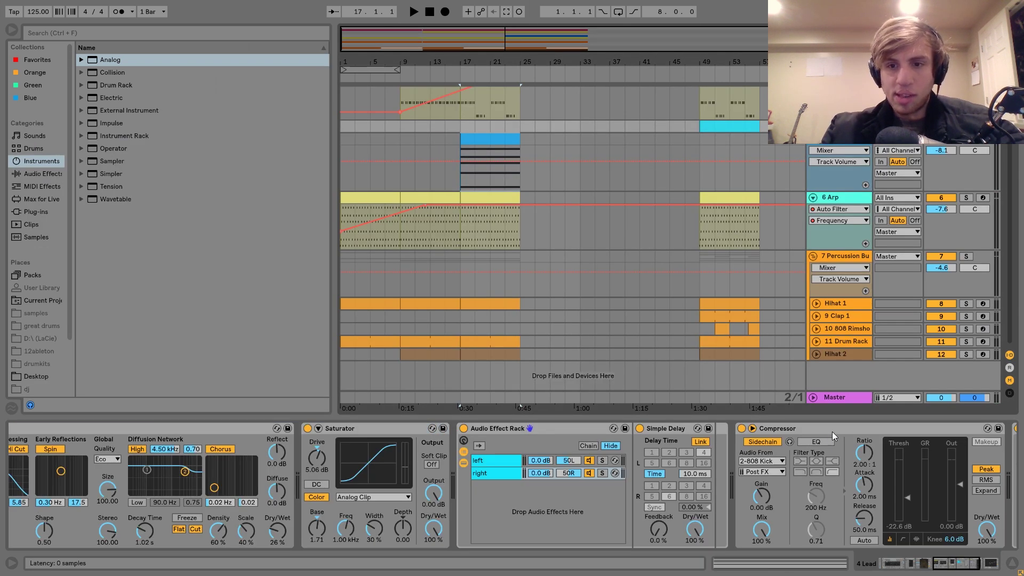
{"action": "left_click", "coordinate": [471, 140]}
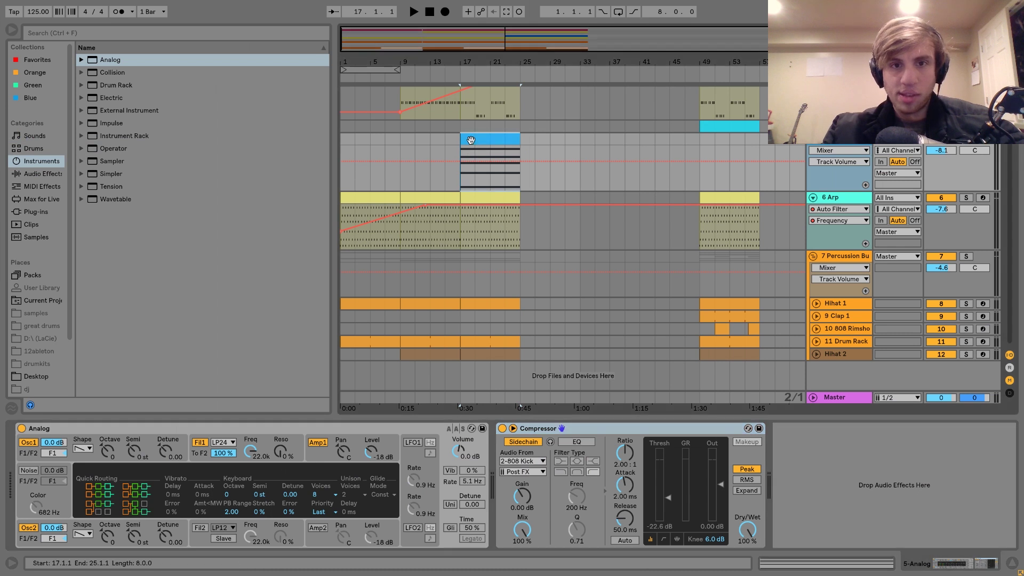
- During playback, set Analog's Filter 1 frequency to 519 Hz, its envelope modulation to 0.00 and its resonance to 32 %
{"action": "key", "text": "space"}
{"action": "left_click", "coordinate": [251, 452]}
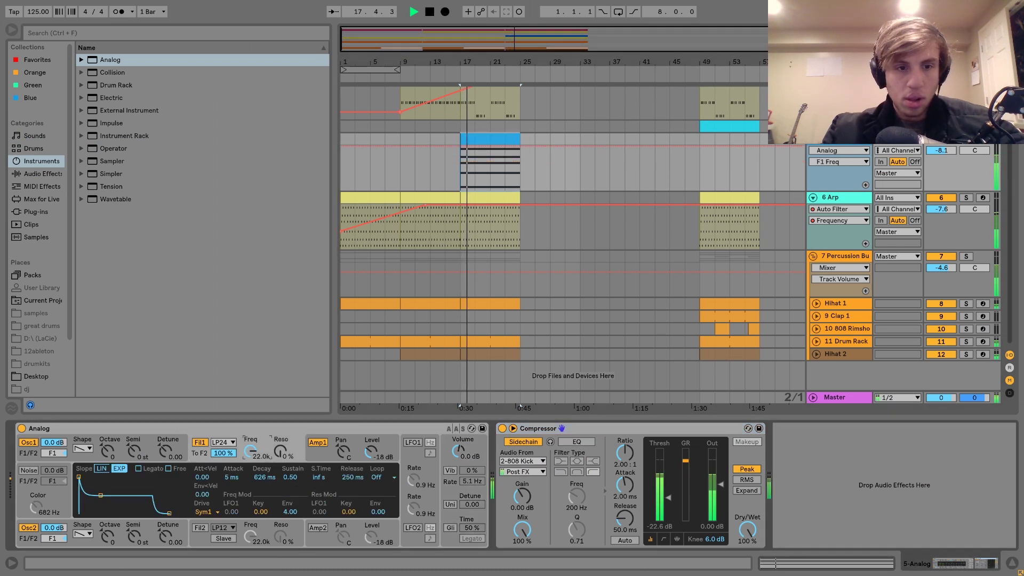
{"action": "left_click", "coordinate": [294, 511]}
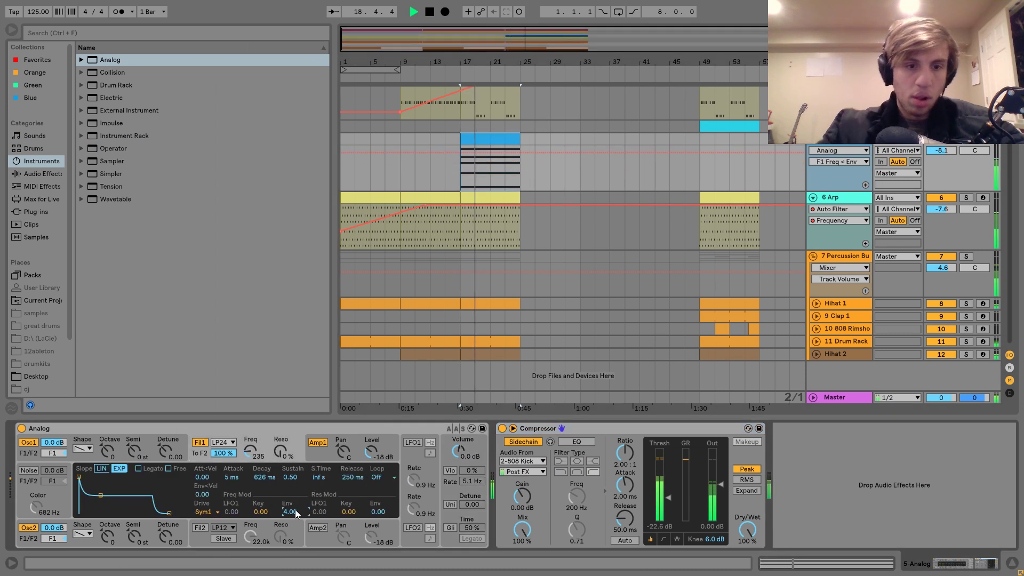
{"action": "double_click", "coordinate": [295, 511]}
{"action": "left_click_drag", "start_coordinate": [251, 453], "coordinate": [281, 443]}
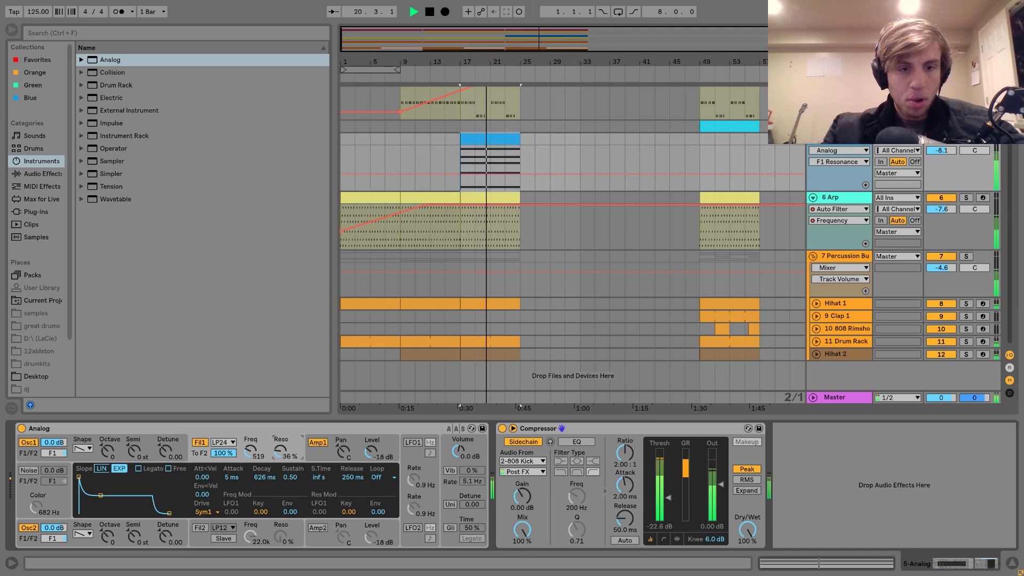
- Transpose all five notes of the Analog chord up one octave and play the arrangement from bar 17
{"action": "double_click", "coordinate": [504, 137]}
{"action": "key", "text": "space"}
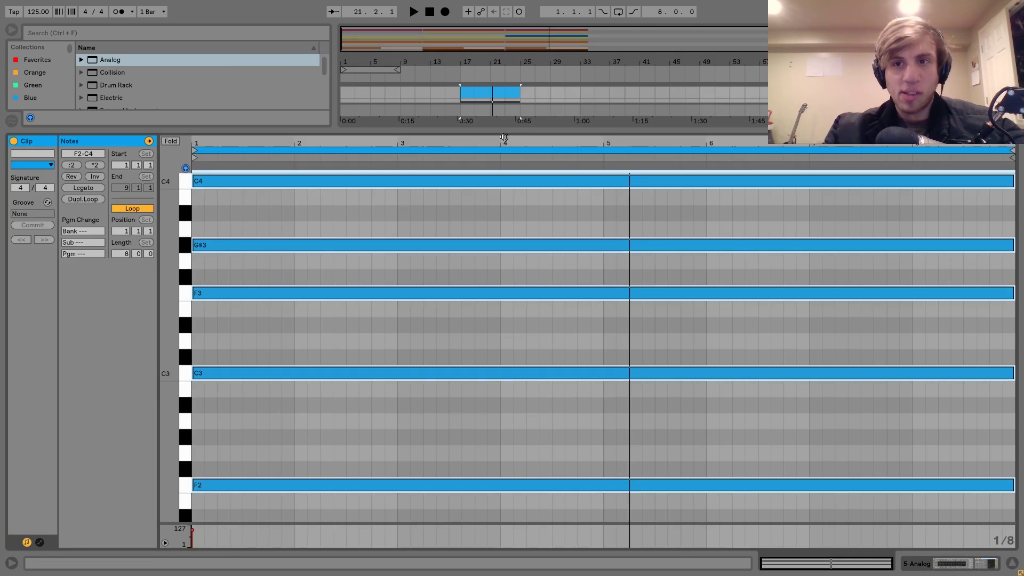
{"action": "key", "text": "shift+Tab"}
{"action": "key", "text": "space"}
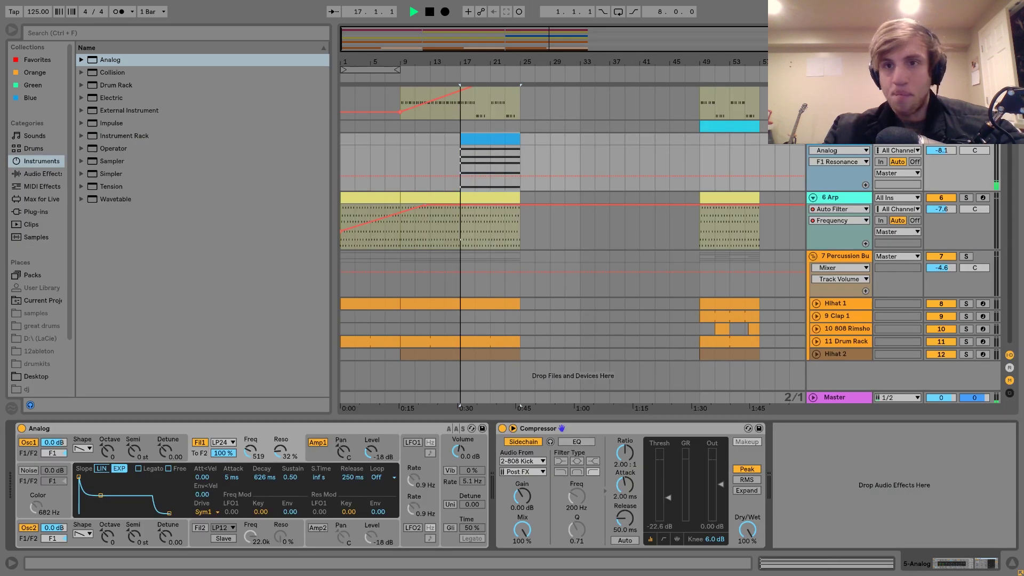
- Lower the Analog track's volume to -15.5 dB and restart playback from bar 17
{"action": "left_click", "coordinate": [941, 151]}
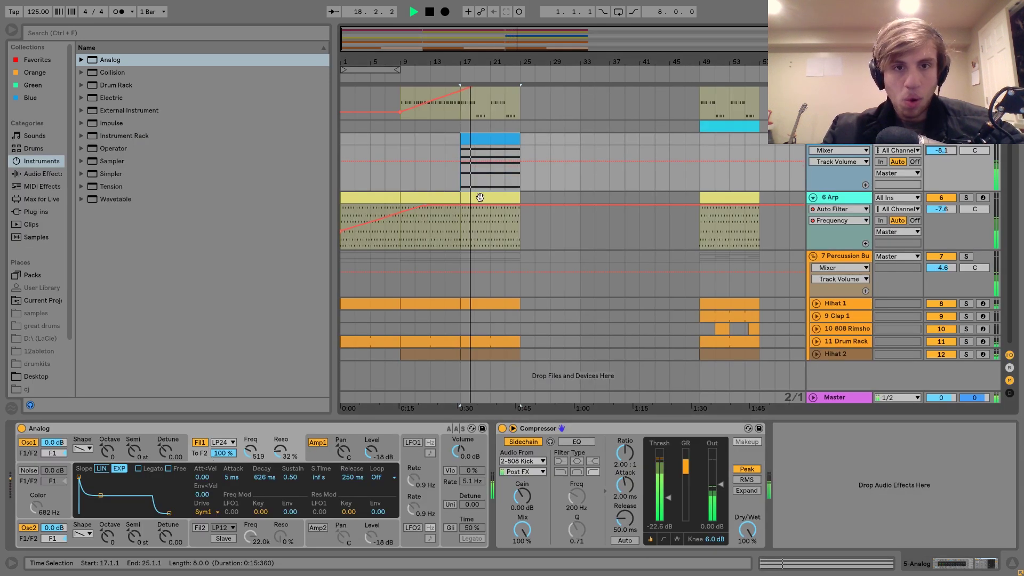
{"action": "left_click_drag", "start_coordinate": [930, 153], "coordinate": [930, 155]}
{"action": "key", "text": "space"}
{"action": "key", "text": "space"}
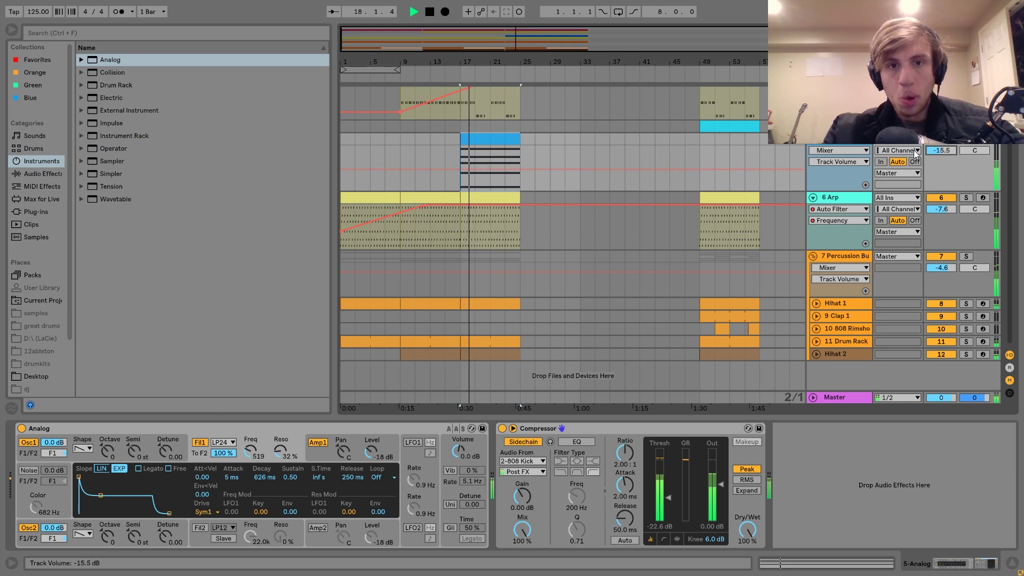
- Switch Analog's Filter 1 type to BP6 and set its frequency to 181 Hz during playback
{"action": "left_click_drag", "start_coordinate": [250, 459], "coordinate": [249, 452]}
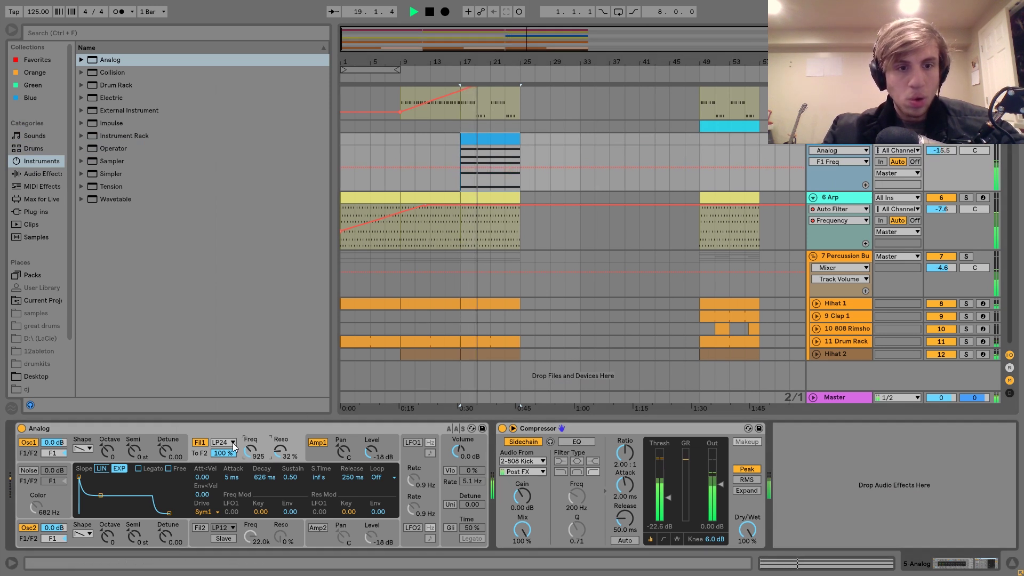
{"action": "left_click", "coordinate": [224, 443]}
{"action": "left_click", "coordinate": [234, 362]}
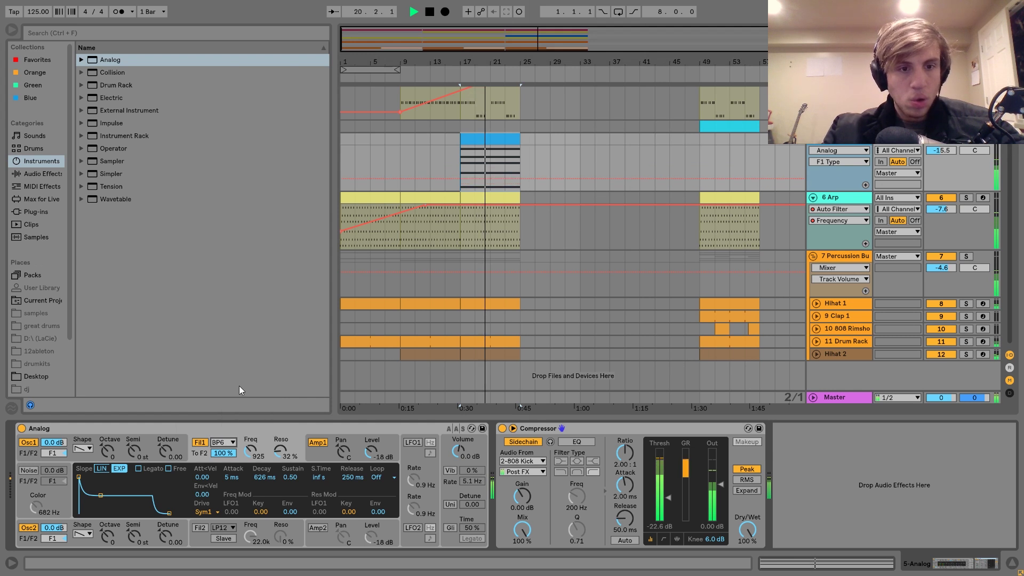
{"action": "left_click_drag", "start_coordinate": [250, 451], "coordinate": [251, 467]}
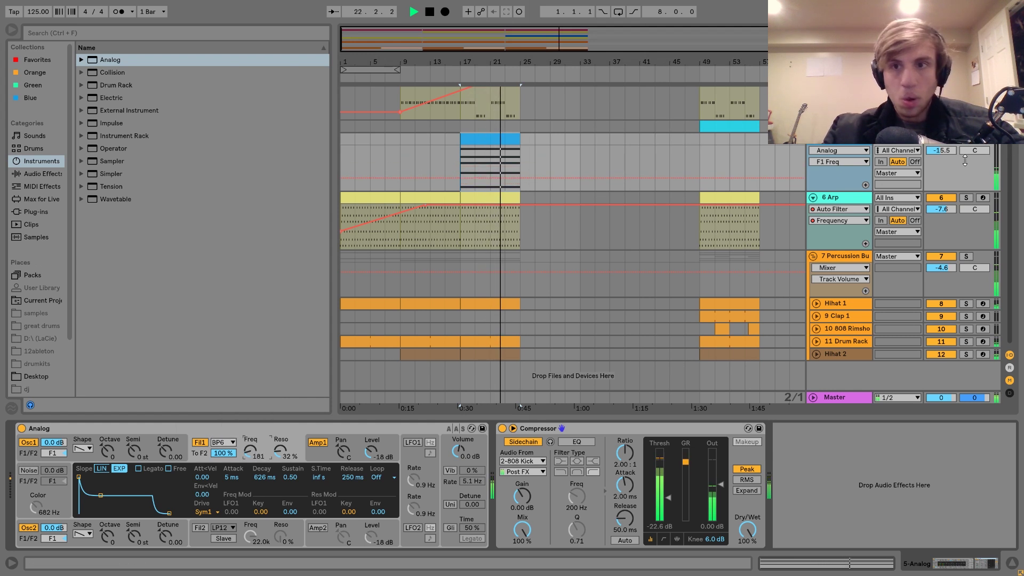
- Stop playback and consolidate bars 11 to 25 of the Analog track into one clip
{"action": "left_click", "coordinate": [473, 137]}
{"action": "scroll", "coordinate": [472, 133], "scroll_direction": "up", "scroll_amount": 3}
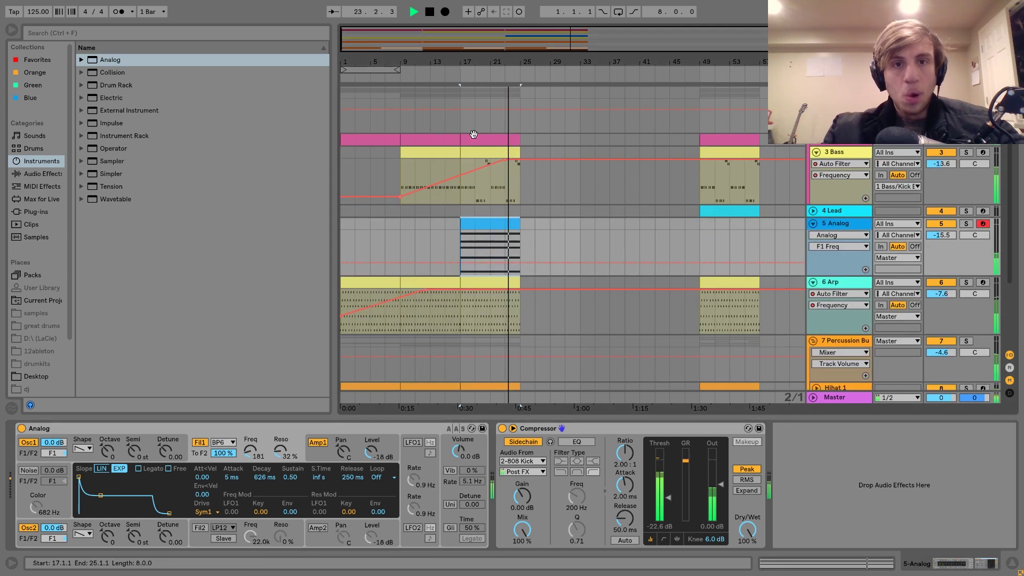
{"action": "left_click", "coordinate": [414, 222], "text": "shift"}
{"action": "key", "text": "space"}
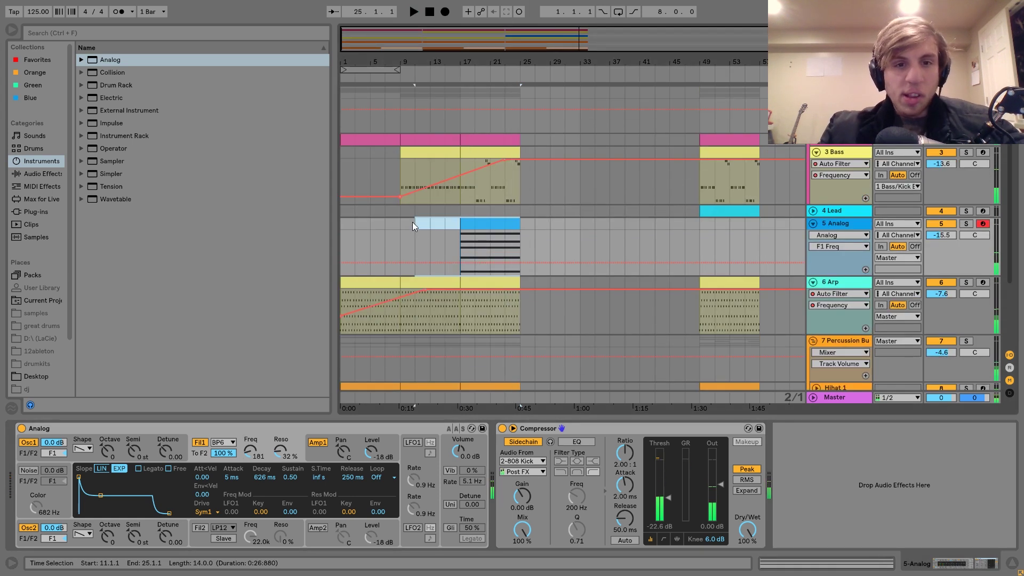
{"action": "key", "text": "ctrl+j"}
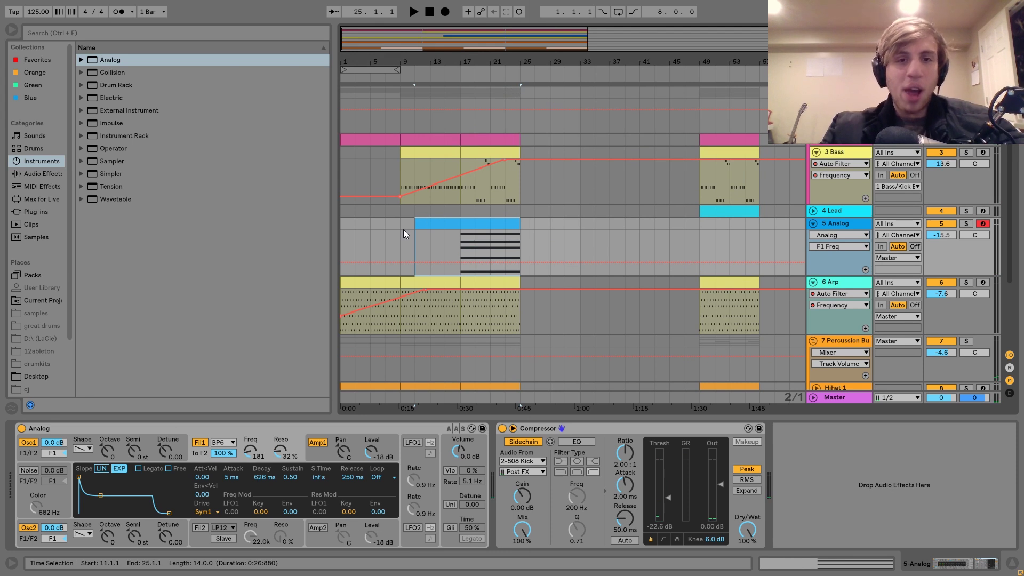
- Open the consolidated Analog clip and move all five chord notes back to its start
{"action": "left_click", "coordinate": [401, 222]}
{"action": "double_click", "coordinate": [424, 222]}
{"action": "key", "text": "ctrl+a"}
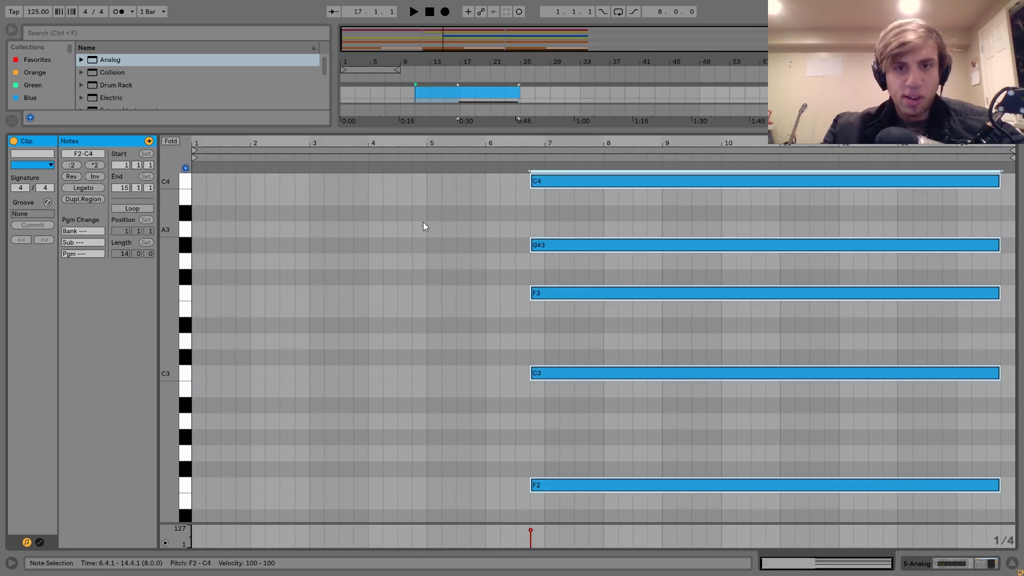
{"action": "key", "text": "Left"}
{"action": "key", "text": "Left"}
{"action": "key", "text": "Left"}
{"action": "key", "text": "Left"}
{"action": "key", "text": "Left"}
{"action": "key", "text": "Left"}
{"action": "key", "text": "Left"}
{"action": "key", "text": "Left"}
{"action": "key", "text": "Left"}
{"action": "key", "text": "Left"}
{"action": "key", "text": "Left"}
{"action": "key", "text": "Left"}
{"action": "key", "text": "Left"}
{"action": "key", "text": "Left"}
{"action": "key", "text": "Left"}
{"action": "key", "text": "Left"}
{"action": "key", "text": "Left"}
{"action": "key", "text": "Left"}
{"action": "key", "text": "Left"}
{"action": "key", "text": "Left"}
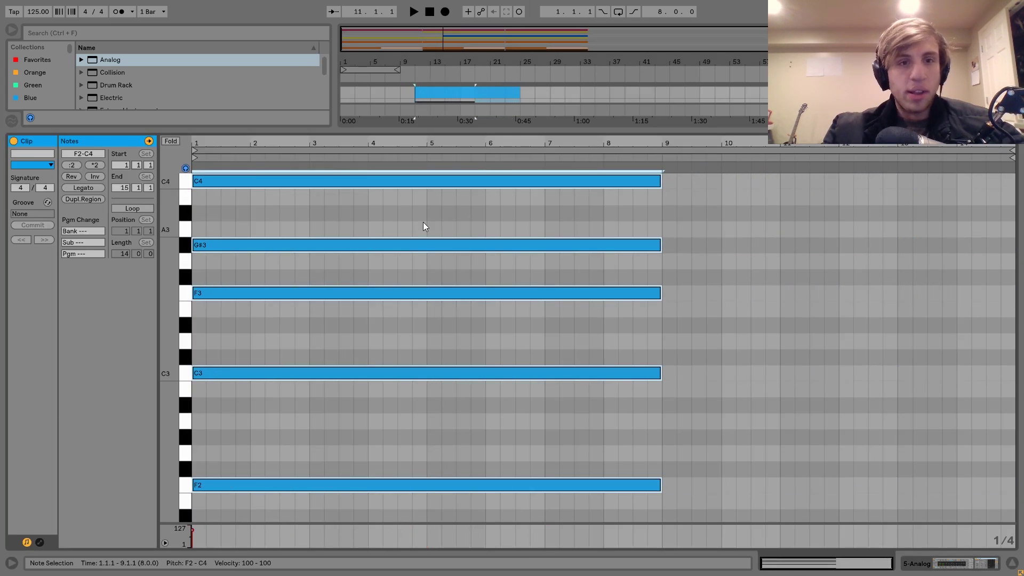
- Lengthen all five chord notes past the clip's end at bar 15 and return to the track's devices
{"action": "key", "text": "shift+Right"}
{"action": "key", "text": "shift+Right"}
{"action": "key", "text": "shift+Right"}
{"action": "key", "text": "shift+Right"}
{"action": "key", "text": "shift+Right"}
{"action": "key", "text": "shift+Right"}
{"action": "key", "text": "shift+Right"}
{"action": "key", "text": "shift+Right"}
{"action": "key", "text": "shift+Right"}
{"action": "key", "text": "shift+Right"}
{"action": "key", "text": "shift+Right"}
{"action": "key", "text": "shift+Right"}
{"action": "key", "text": "shift+Right"}
{"action": "key", "text": "shift+Right"}
{"action": "key", "text": "shift+Right"}
{"action": "key", "text": "shift+Right"}
{"action": "key", "text": "shift+Right"}
{"action": "key", "text": "shift+Right"}
{"action": "key", "text": "shift+Right"}
{"action": "key", "text": "shift+Right"}
{"action": "key", "text": "shift+Right"}
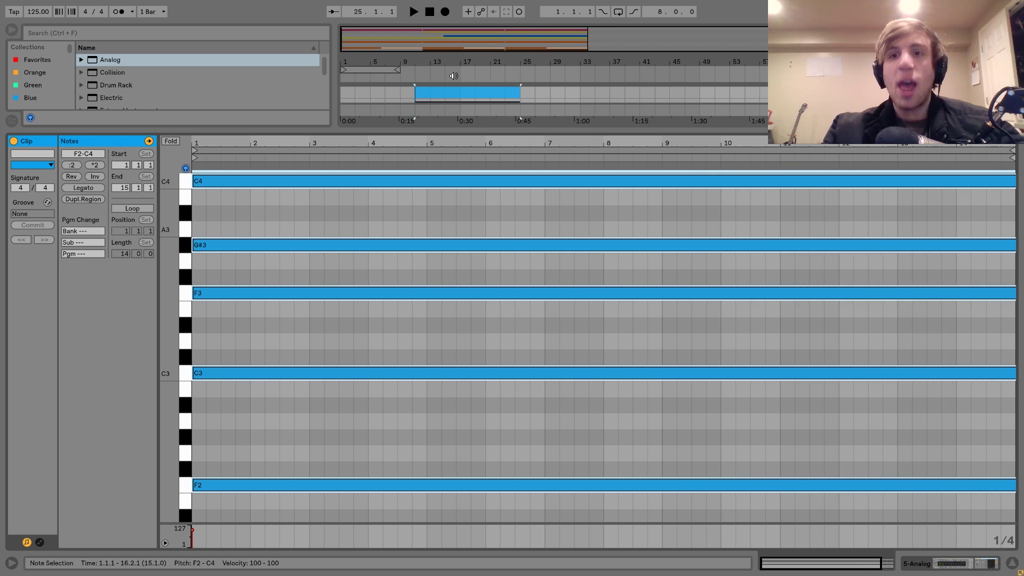
{"action": "key", "text": "shift+Tab"}
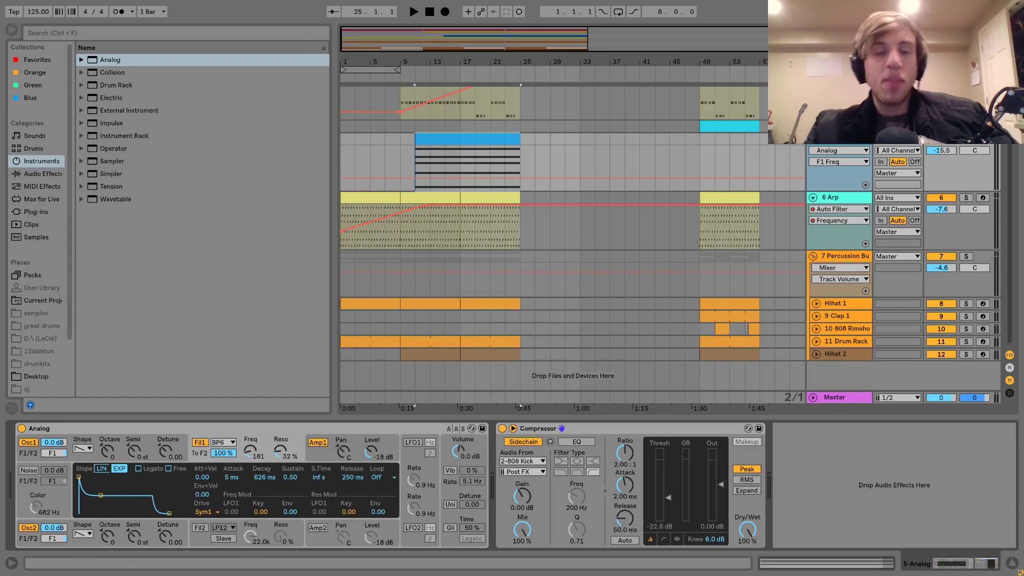
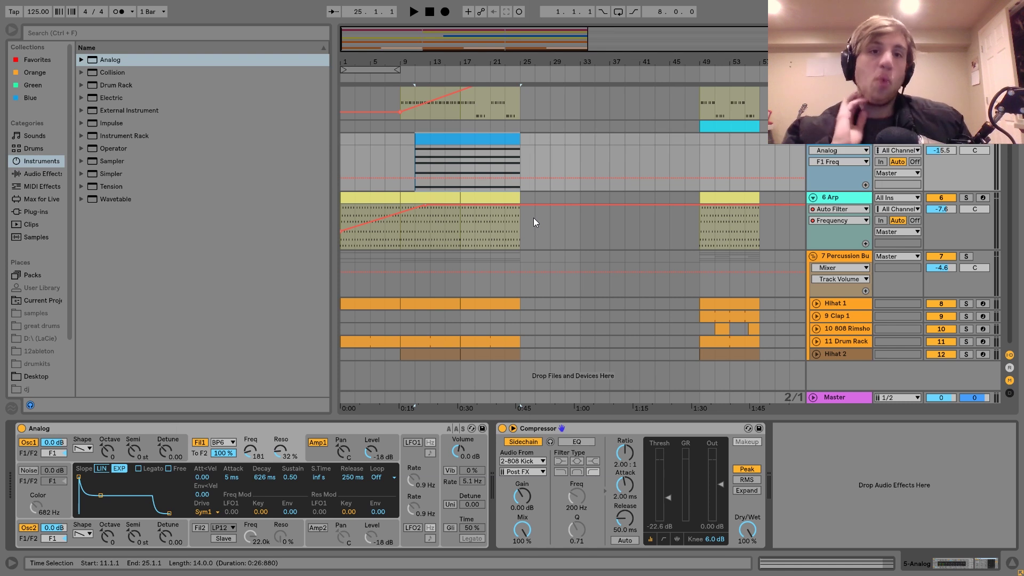
- Play the arrangement briefly from bar 11, and restart playback from bar 9 to hear the pad's entry
{"action": "scroll", "coordinate": [533, 218], "scroll_direction": "up", "scroll_amount": 3}
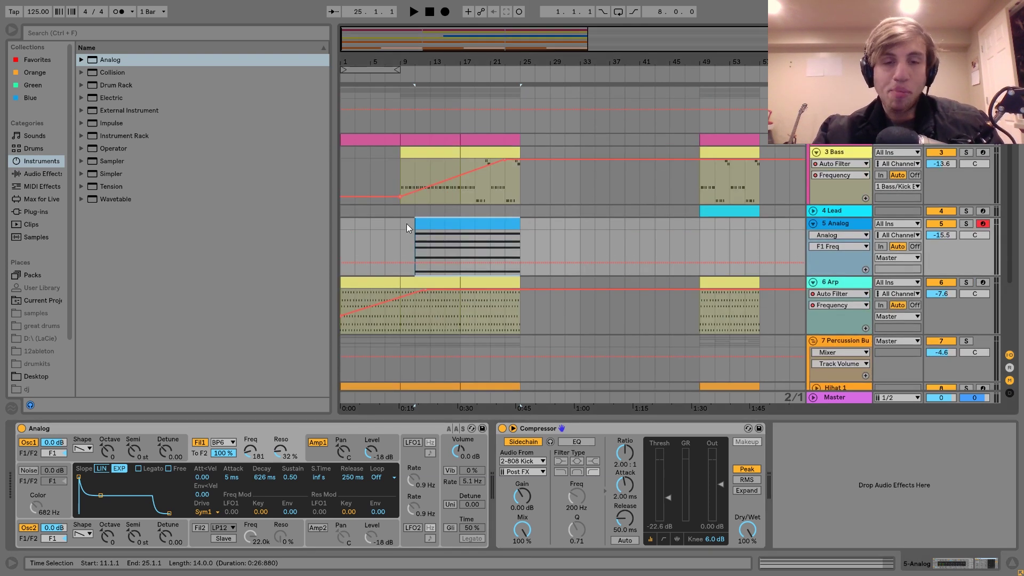
{"action": "key", "text": "space"}
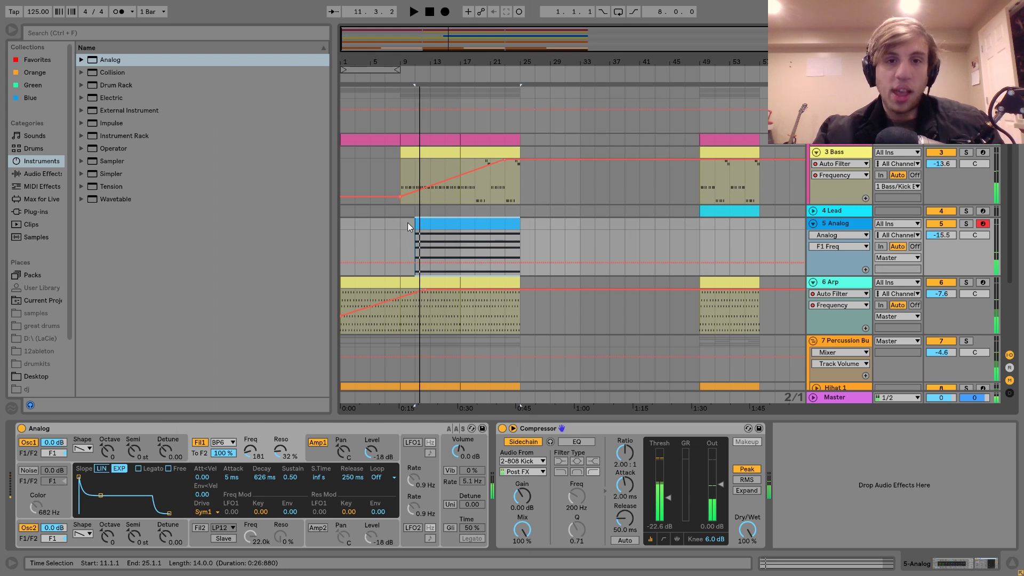
{"action": "left_click", "coordinate": [398, 220]}
{"action": "key", "text": "space"}
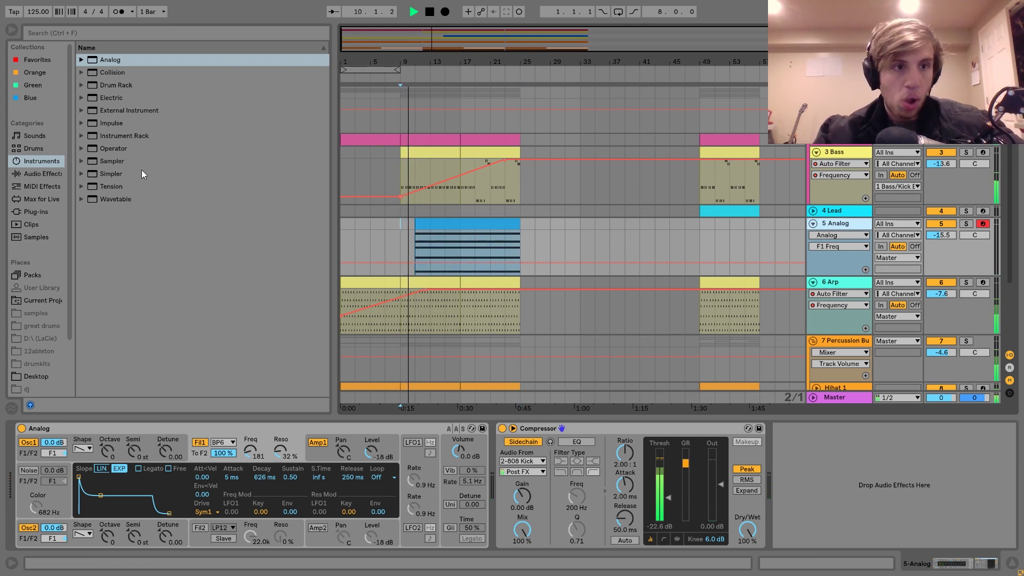
- Add a Utility audio effect after the Compressor on the Analog track and stop playback
{"action": "left_click", "coordinate": [52, 176]}
{"action": "scroll", "coordinate": [144, 241], "scroll_direction": "down", "scroll_amount": 6}
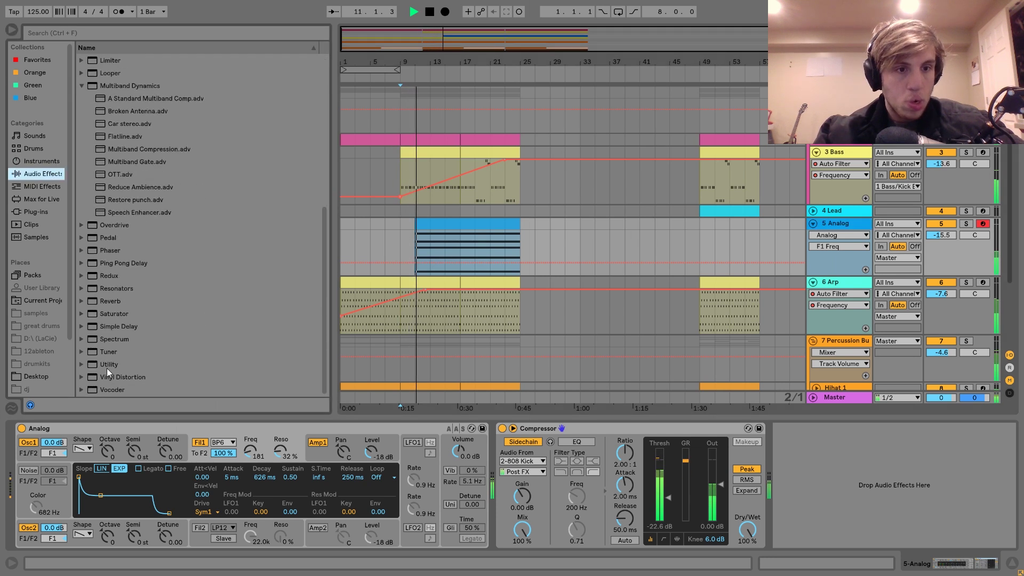
{"action": "left_click_drag", "start_coordinate": [109, 366], "coordinate": [857, 471]}
{"action": "key", "text": "space"}
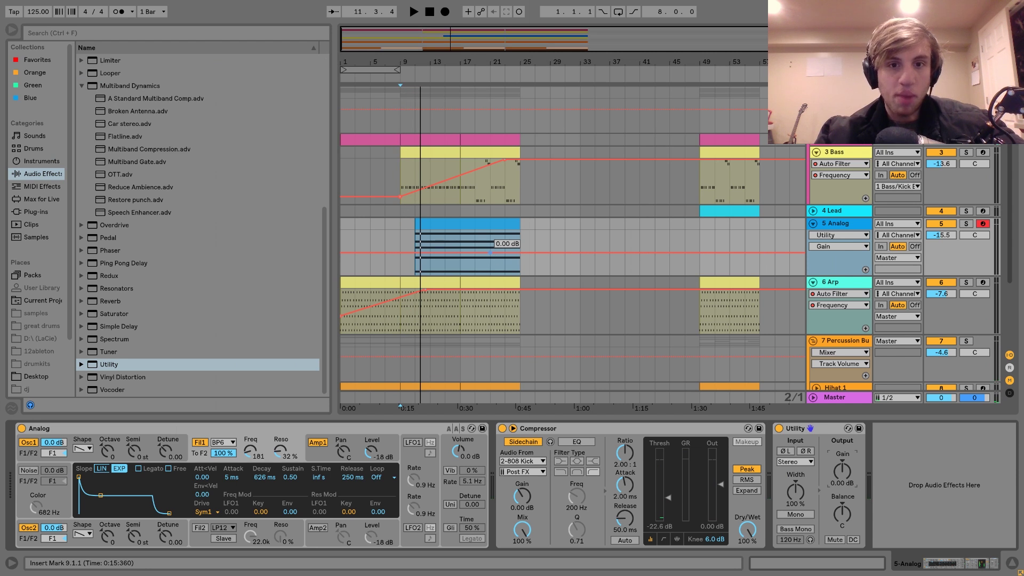
- Automate Utility's gain from -inf dB at the Analog clip's start to 0.00 dB around bar 21, bending the ramp upward
{"action": "left_click", "coordinate": [489, 253]}
{"action": "left_click_drag", "start_coordinate": [418, 256], "coordinate": [419, 272]}
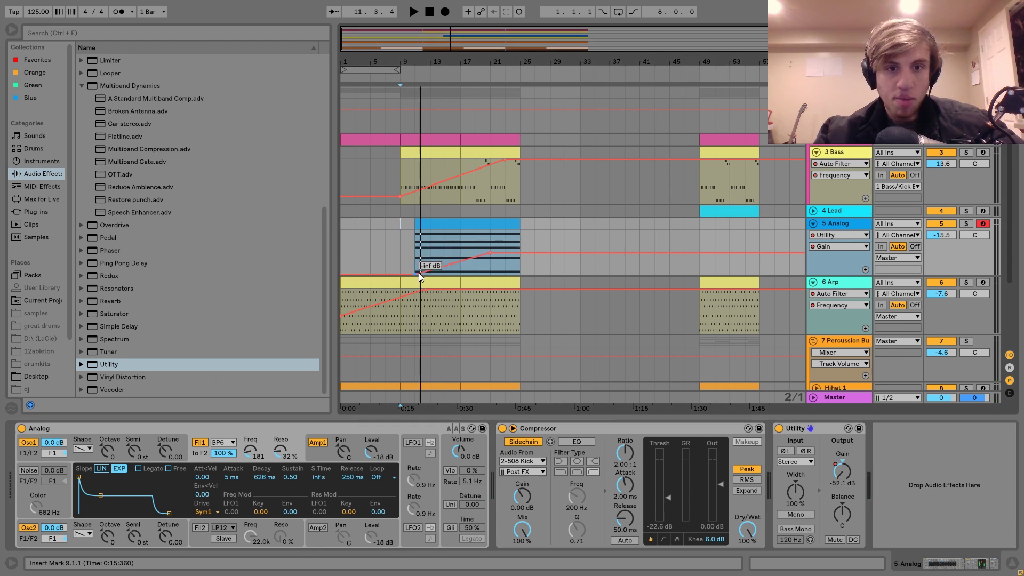
{"action": "key", "text": "space"}
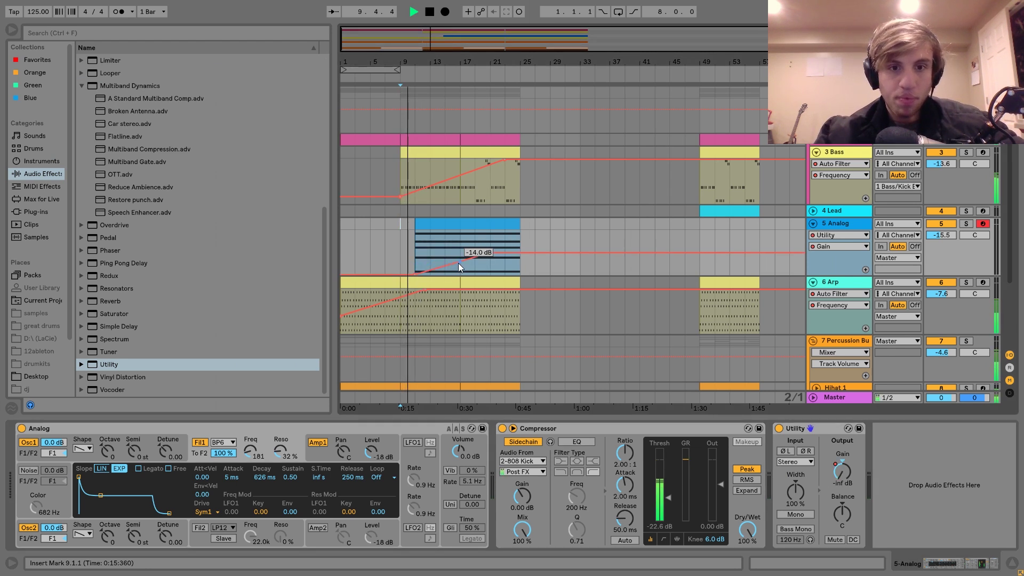
{"action": "left_click_drag", "start_coordinate": [460, 263], "coordinate": [459, 242]}
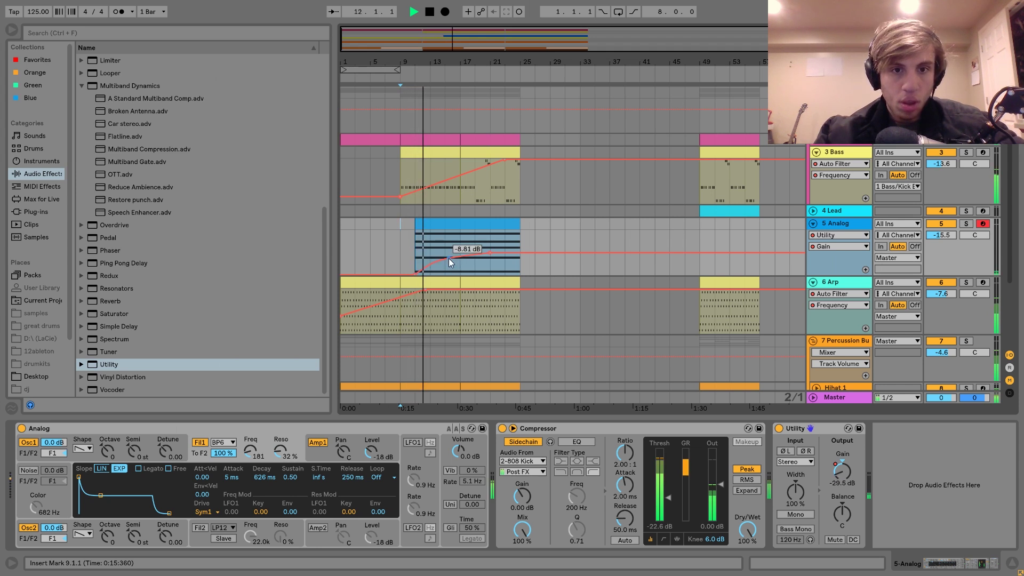
- Set Analog's Amp 1 envelope to 94 ms decay, 1.00 sustain and 5 ms release
{"action": "left_click", "coordinate": [321, 451]}
{"action": "left_click_drag", "start_coordinate": [169, 513], "coordinate": [173, 513]}
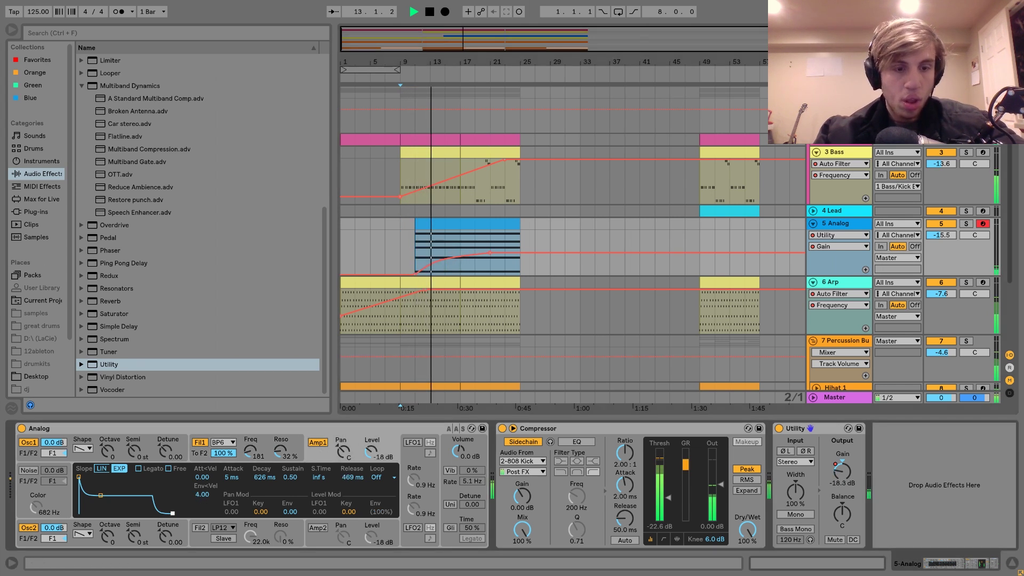
{"action": "left_click_drag", "start_coordinate": [101, 496], "coordinate": [94, 477]}
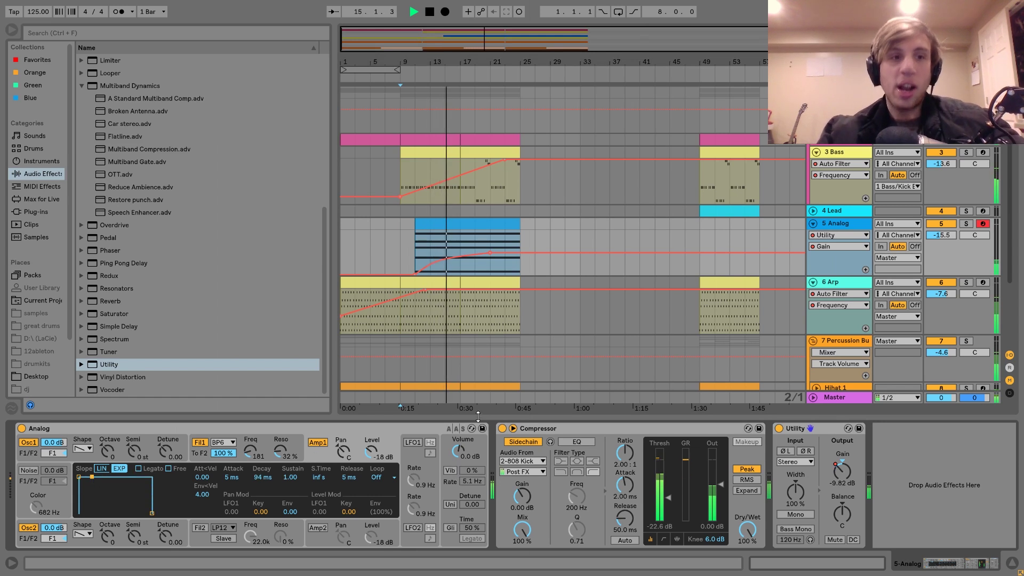
- Add EQ Eight after Utility and turn band 1 into a low cut at 188 Hz
{"action": "scroll", "coordinate": [187, 250], "scroll_direction": "up", "scroll_amount": 7}
{"action": "left_click", "coordinate": [112, 212]}
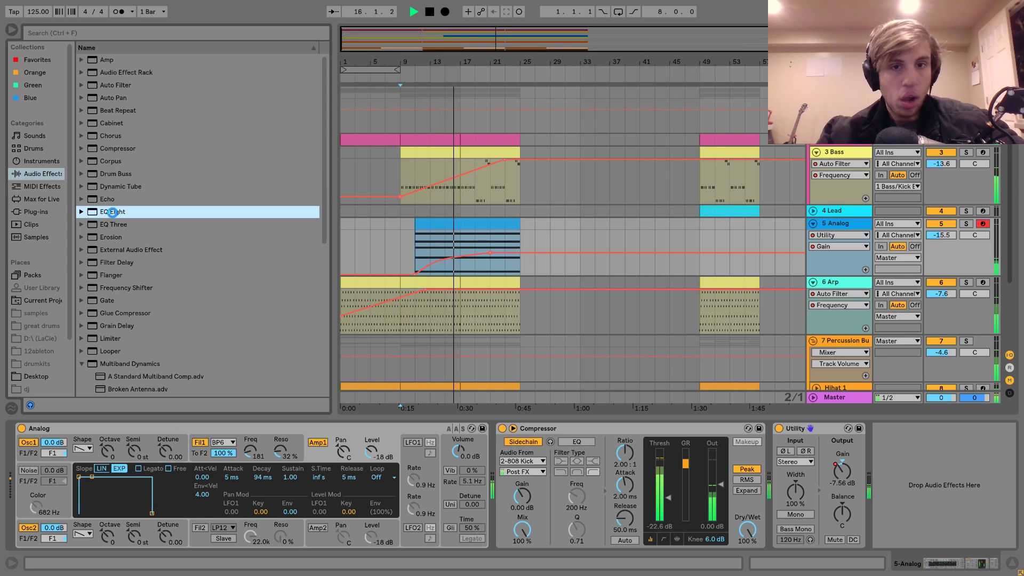
{"action": "left_click_drag", "start_coordinate": [113, 212], "coordinate": [831, 424]}
{"action": "left_click", "coordinate": [739, 532]}
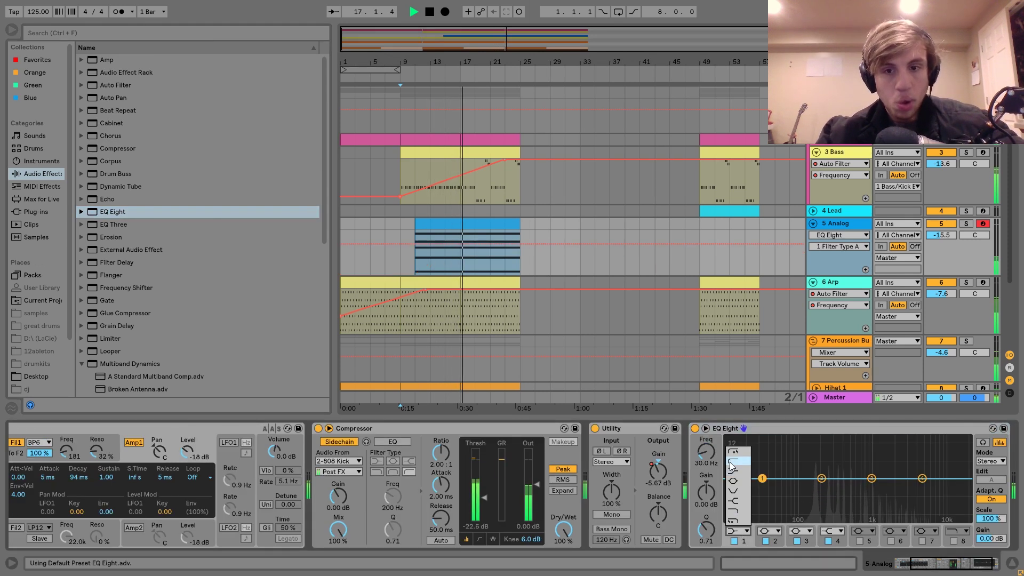
{"action": "left_click", "coordinate": [733, 462]}
{"action": "left_click_drag", "start_coordinate": [762, 480], "coordinate": [816, 488]}
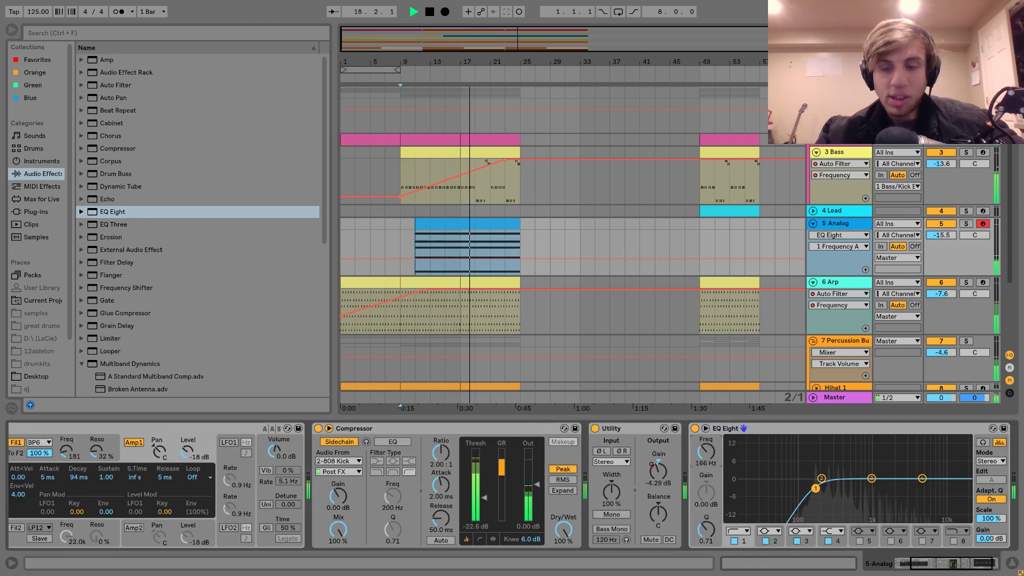
{"action": "left_click_drag", "start_coordinate": [710, 454], "coordinate": [710, 448]}
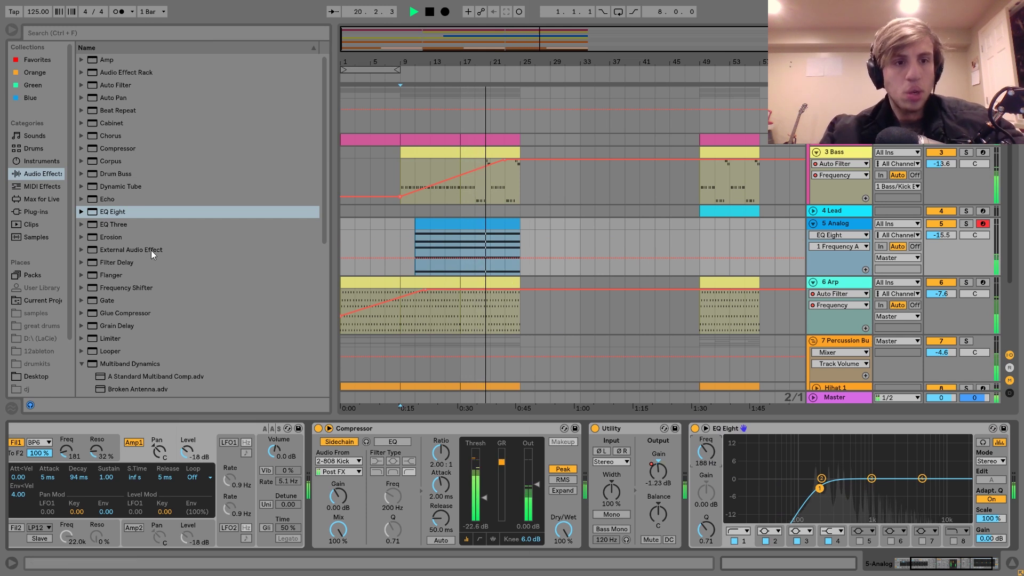
- Insert Reverb between Analog and the Compressor, with Dry/Wet at 52 % and a decay time of 2.12 s
{"action": "scroll", "coordinate": [151, 251], "scroll_direction": "down", "scroll_amount": 8}
{"action": "left_click", "coordinate": [110, 302]}
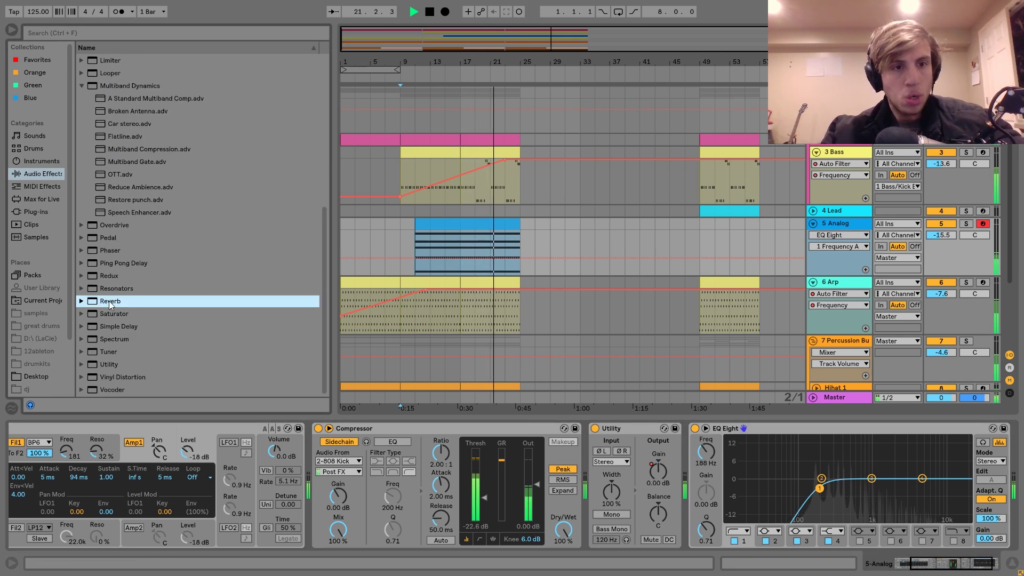
{"action": "left_click_drag", "start_coordinate": [109, 301], "coordinate": [500, 529]}
{"action": "left_click_drag", "start_coordinate": [606, 540], "coordinate": [606, 544]}
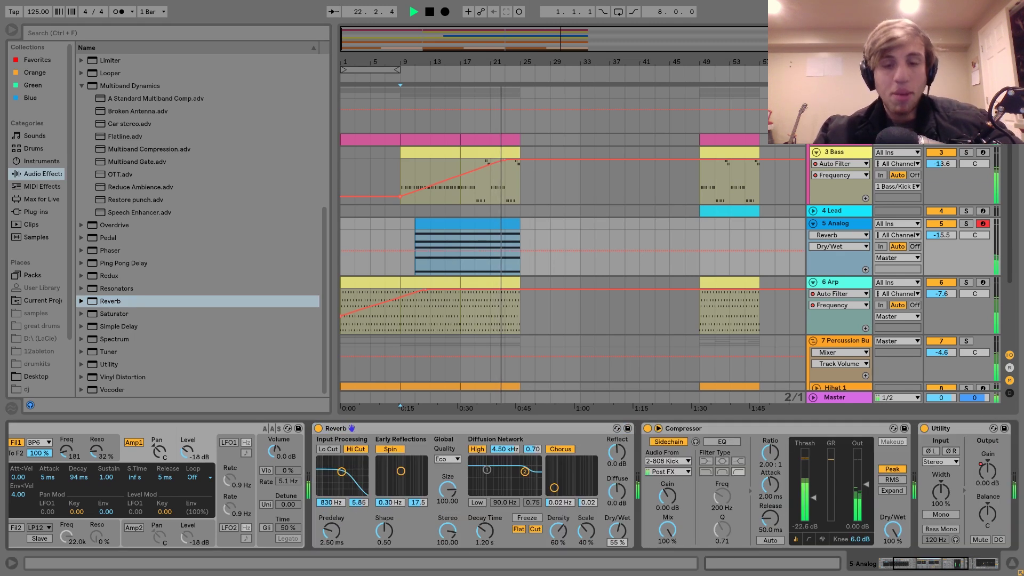
{"action": "left_click_drag", "start_coordinate": [487, 540], "coordinate": [486, 517]}
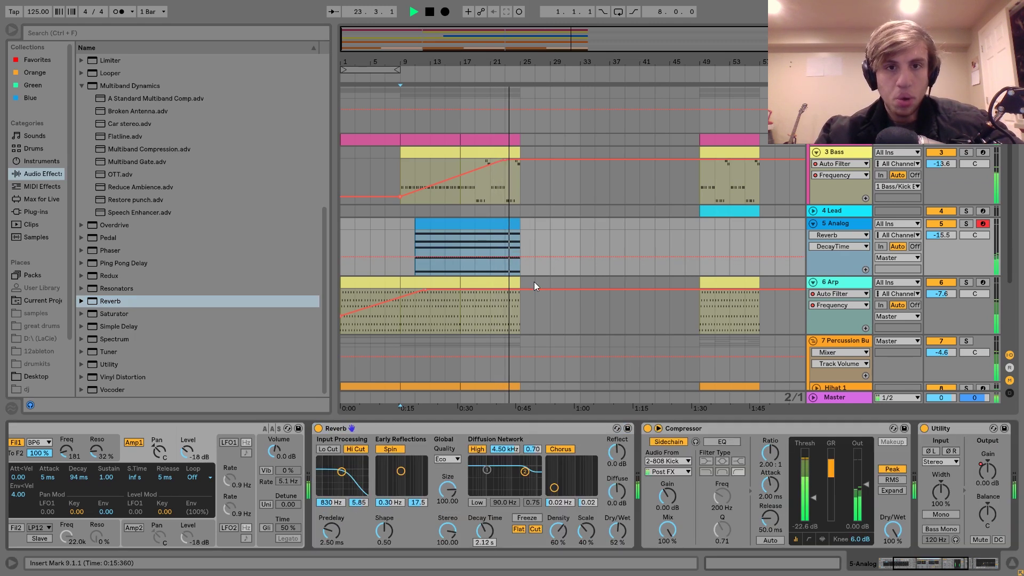
- Shorten the 808 Kick clip to end at bar 24 and play the transition from bar 23
{"action": "left_click_drag", "start_coordinate": [517, 62], "coordinate": [520, 68]}
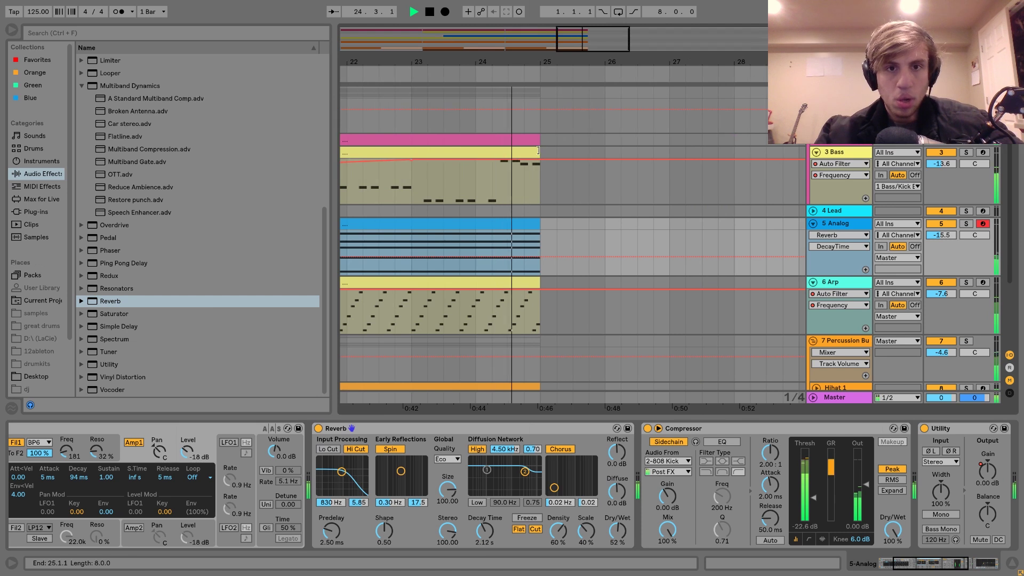
{"action": "key", "text": "space"}
{"action": "left_click_drag", "start_coordinate": [539, 139], "coordinate": [472, 147]}
{"action": "left_click", "coordinate": [414, 186]}
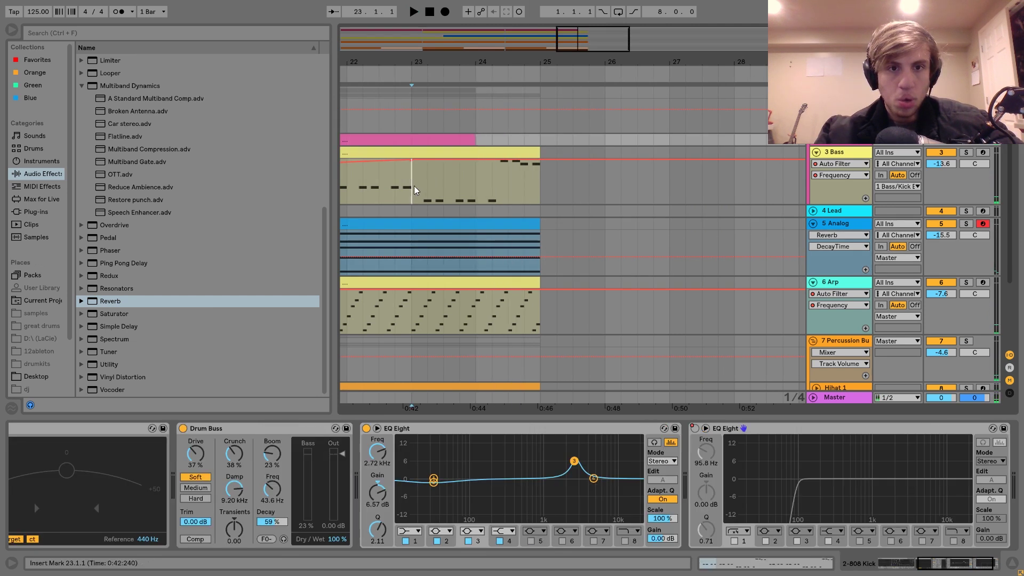
{"action": "key", "text": "space"}
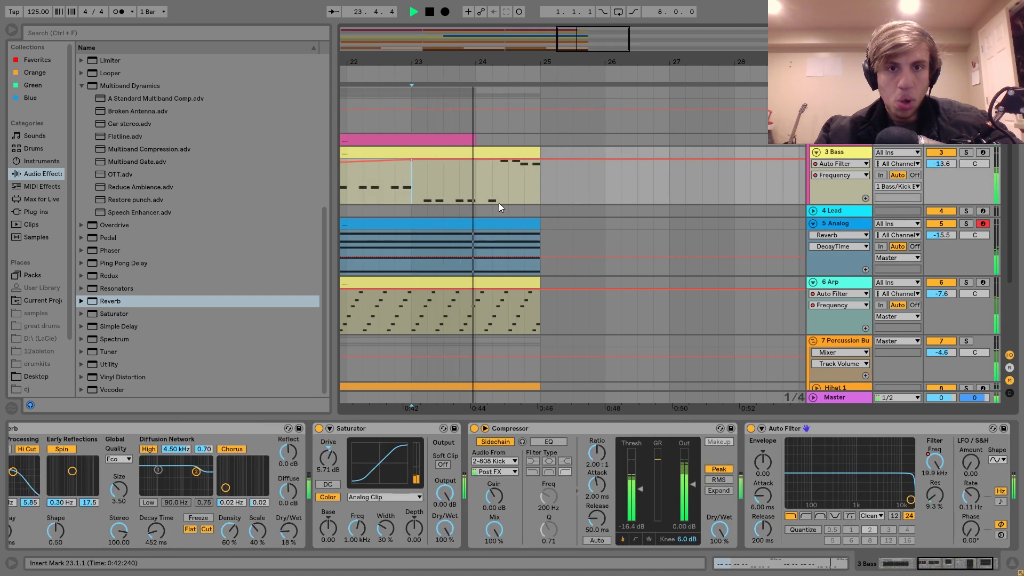
- Solo the Analog track and play it from bar 17
{"action": "left_click_drag", "start_coordinate": [546, 63], "coordinate": [534, 35]}
{"action": "key", "text": "space"}
{"action": "left_click", "coordinate": [462, 230]}
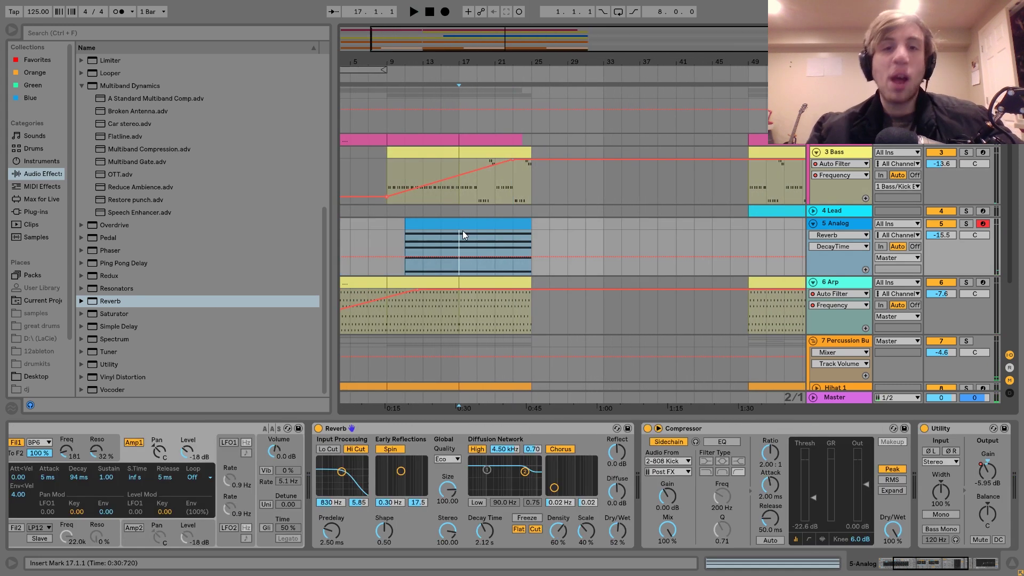
{"action": "left_click", "coordinate": [965, 225]}
{"action": "key", "text": "space"}
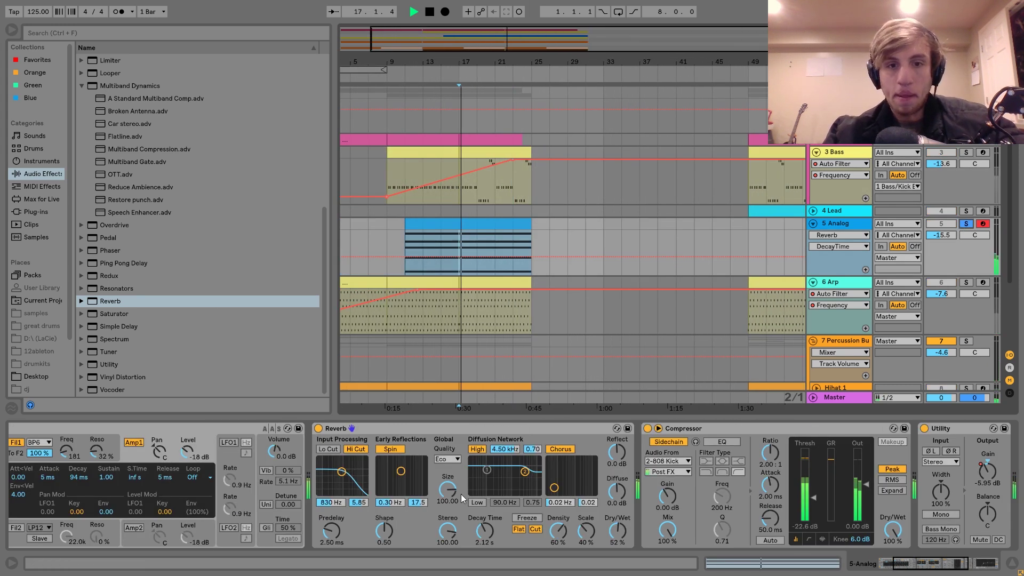
- Set Analog's filter 1 frequency to 382 and play the track from bar 17
{"action": "scroll", "coordinate": [461, 494], "scroll_direction": "up", "scroll_amount": 5}
{"action": "left_click_drag", "start_coordinate": [251, 452], "coordinate": [258, 460]}
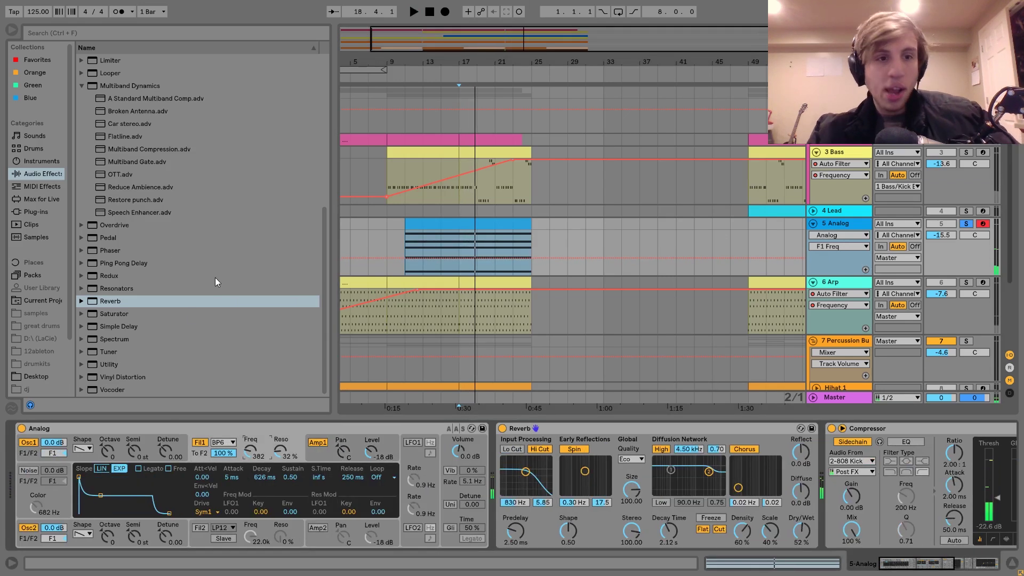
{"action": "key", "text": "space"}
- Insert Chorus between Analog and Reverb, with Dry/Wet at 38 %
{"action": "scroll", "coordinate": [130, 295], "scroll_direction": "up", "scroll_amount": 6}
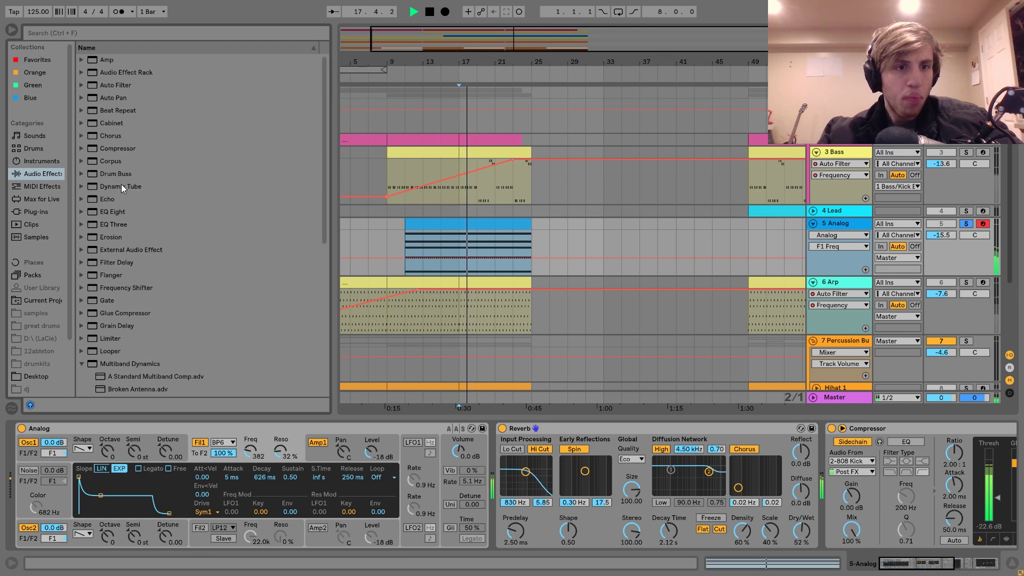
{"action": "left_click_drag", "start_coordinate": [107, 134], "coordinate": [601, 505]}
{"action": "left_click_drag", "start_coordinate": [676, 527], "coordinate": [676, 539]}
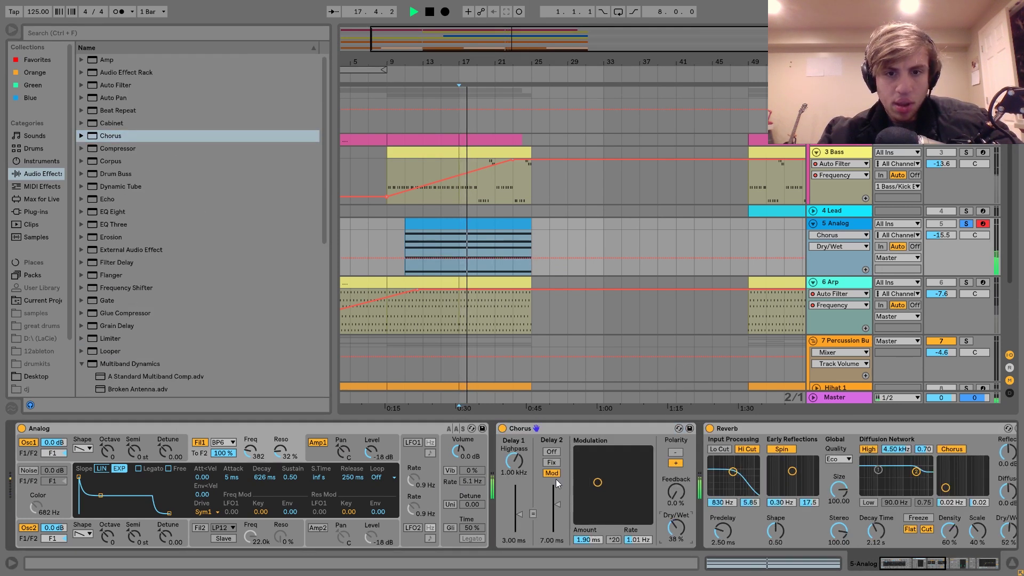
- Hide the device view, unsolo the Analog track, and collapse the Analog and Bass tracks
{"action": "left_click", "coordinate": [1012, 563]}
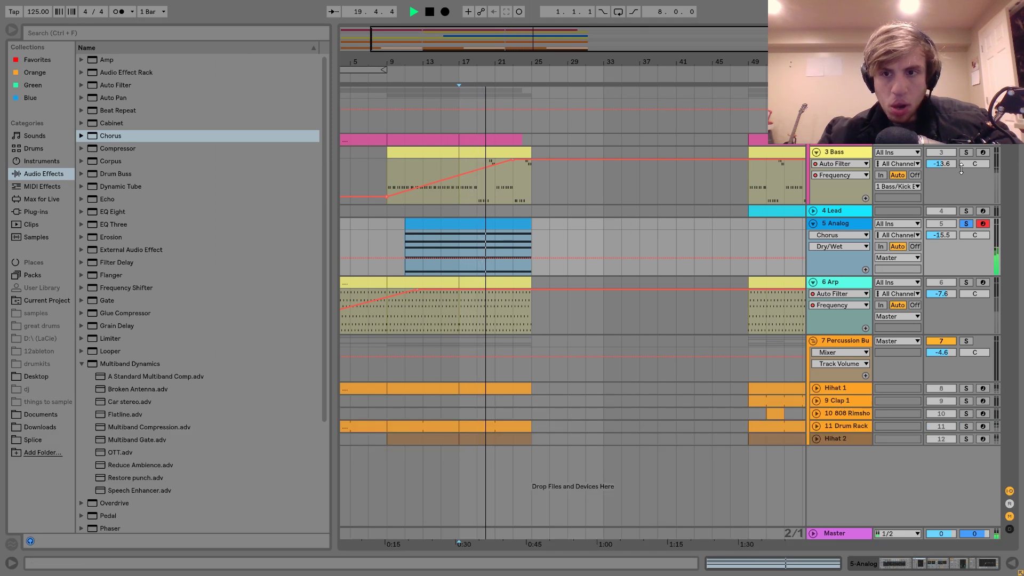
{"action": "left_click", "coordinate": [967, 224]}
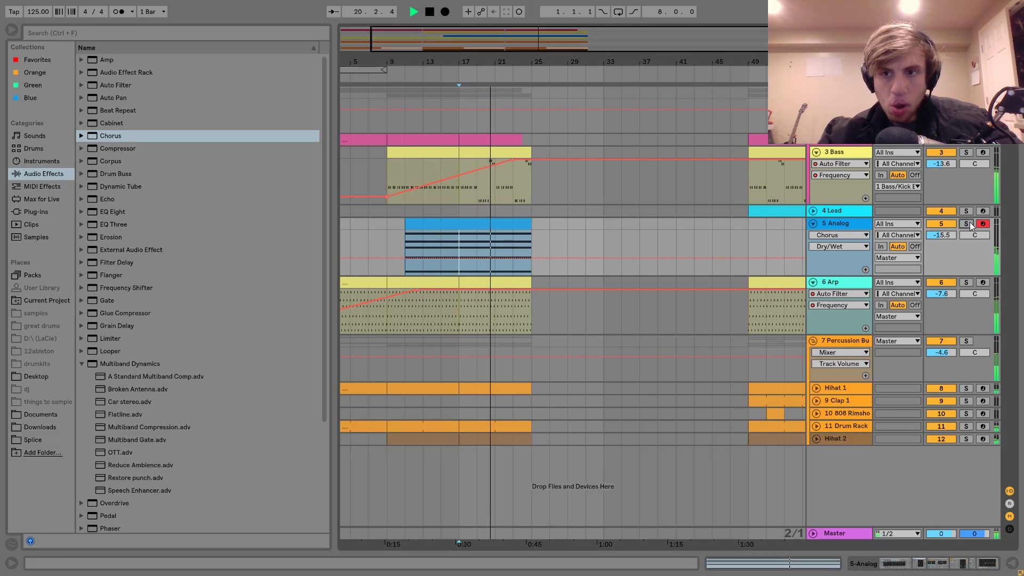
{"action": "left_click", "coordinate": [813, 223]}
{"action": "left_click", "coordinate": [817, 152]}
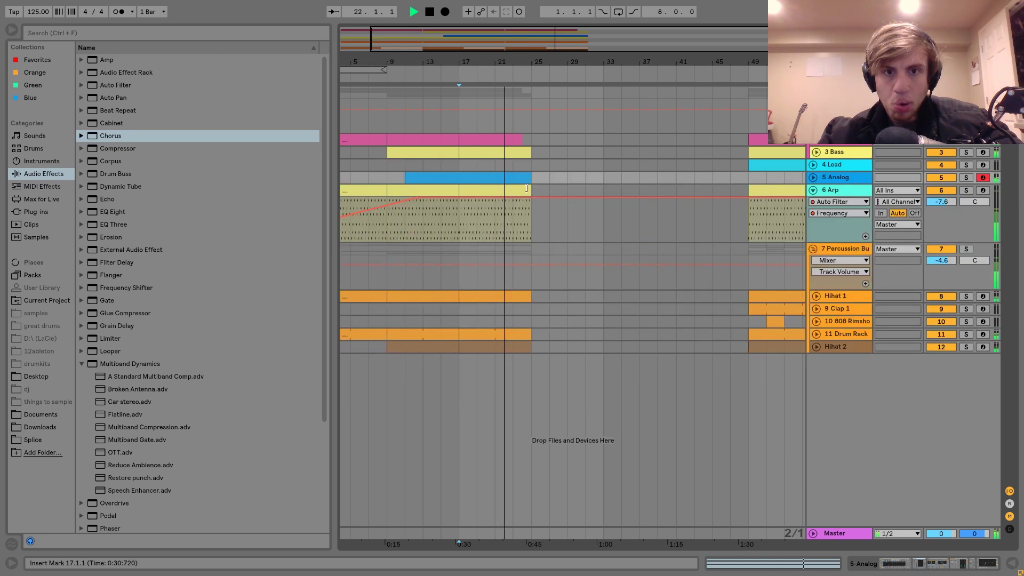
- Duplicate the Analog clip once and the last Arp clip before bar 25 twice, continuing from bar 25
{"action": "left_click", "coordinate": [520, 173]}
{"action": "key", "text": "ctrl+d"}
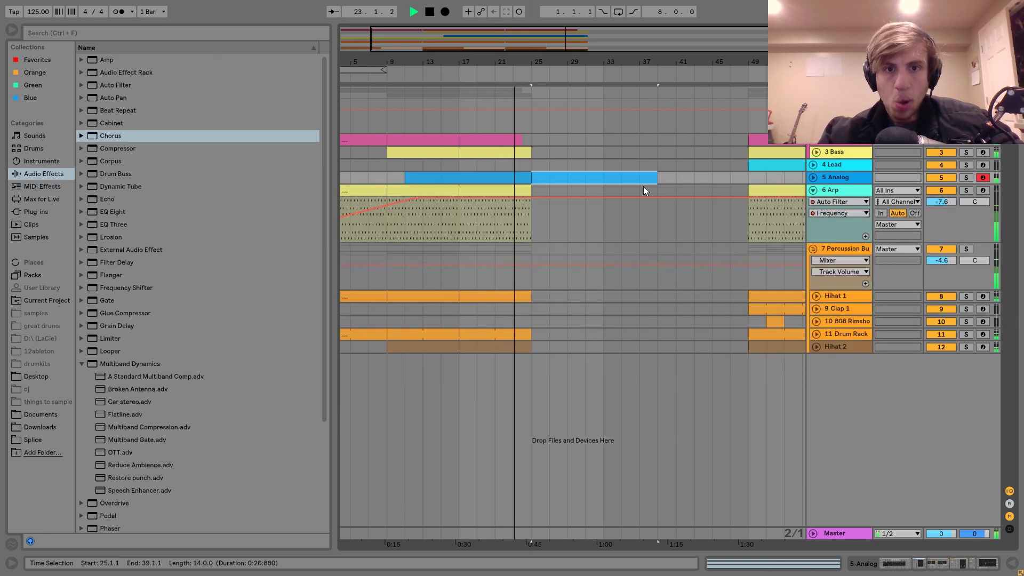
{"action": "left_click", "coordinate": [507, 191]}
{"action": "key", "text": "ctrl+d"}
{"action": "key", "text": "ctrl+d"}
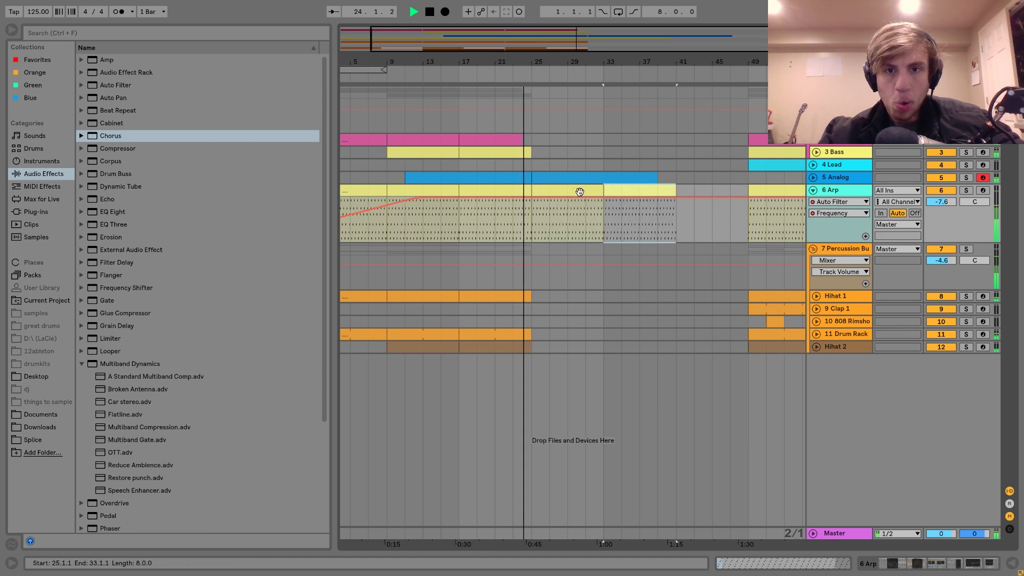
- Consolidate the Analog track from bar 25 to bar 41 and apply Legato to all of that clip's notes
{"action": "key", "text": "Up"}
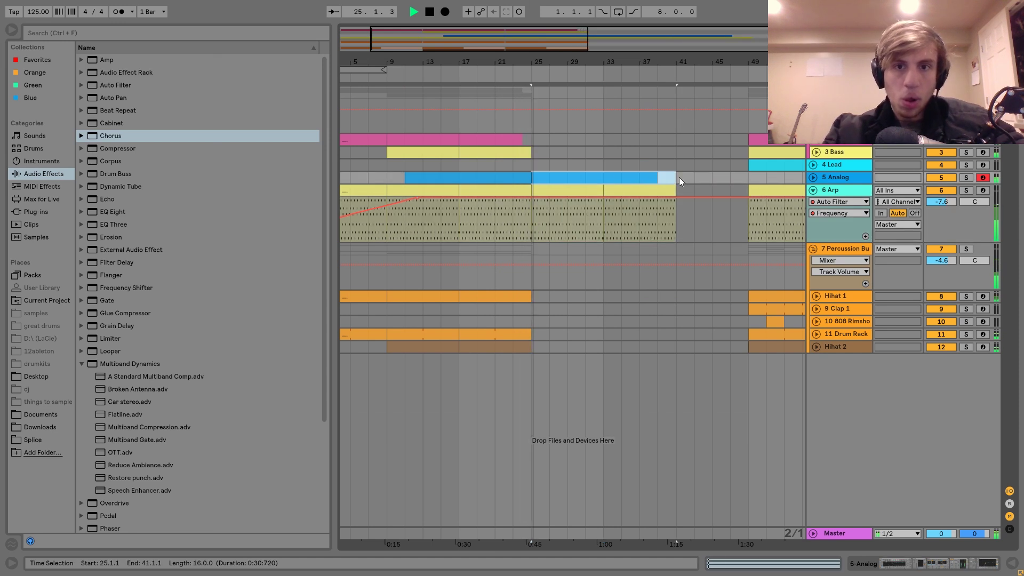
{"action": "key", "text": "ctrl+j"}
{"action": "key", "text": "space"}
{"action": "double_click", "coordinate": [649, 177]}
{"action": "key", "text": "ctrl+a"}
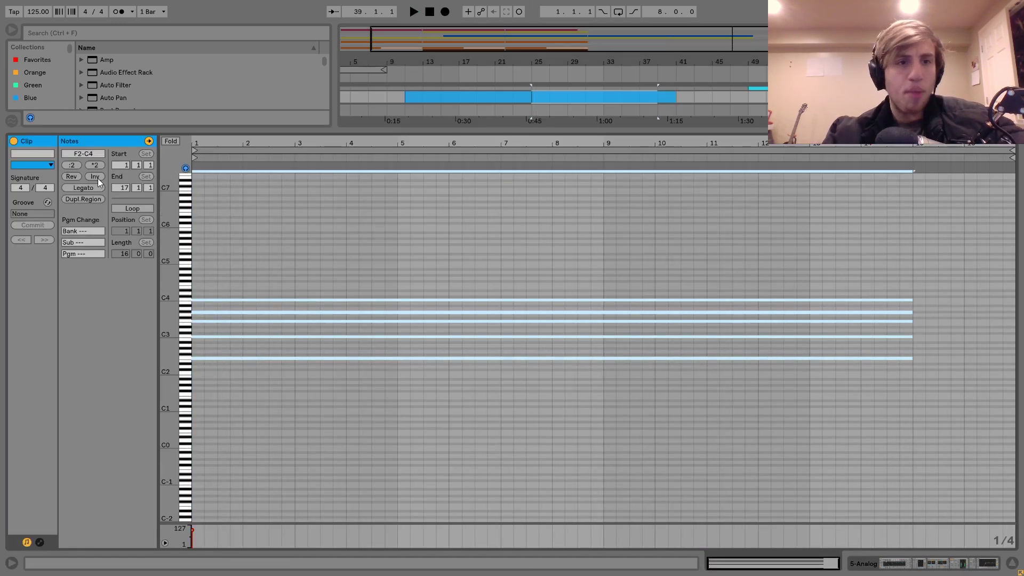
{"action": "left_click", "coordinate": [84, 187]}
{"action": "key", "text": "space"}
{"action": "key", "text": "space"}
{"action": "key", "text": "shift+Tab"}
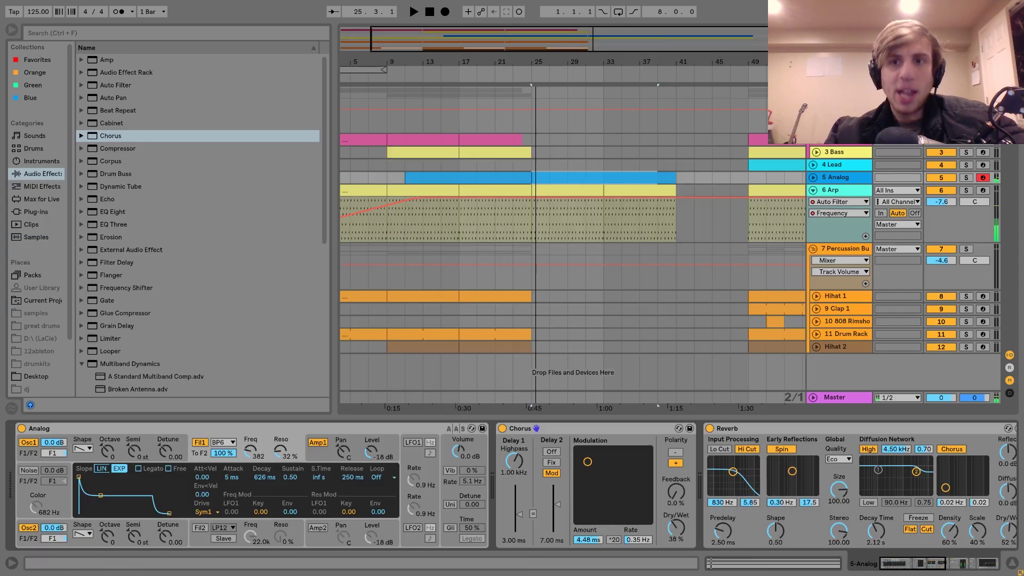
- Play from bar 23 and insert a new MIDI track below the 808 Kick track
{"action": "left_click", "coordinate": [517, 165]}
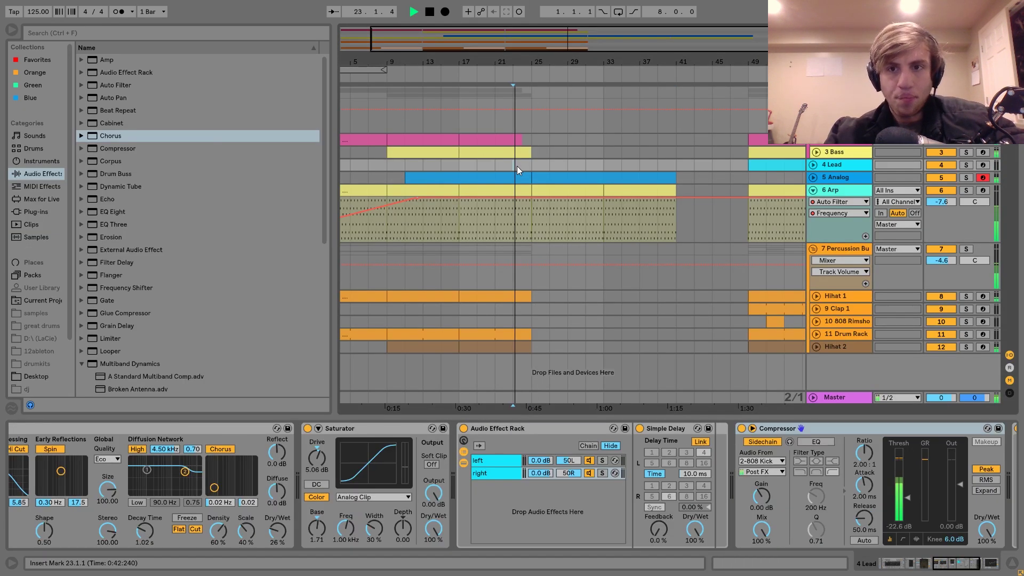
{"action": "key", "text": "space"}
{"action": "left_click", "coordinate": [835, 143]}
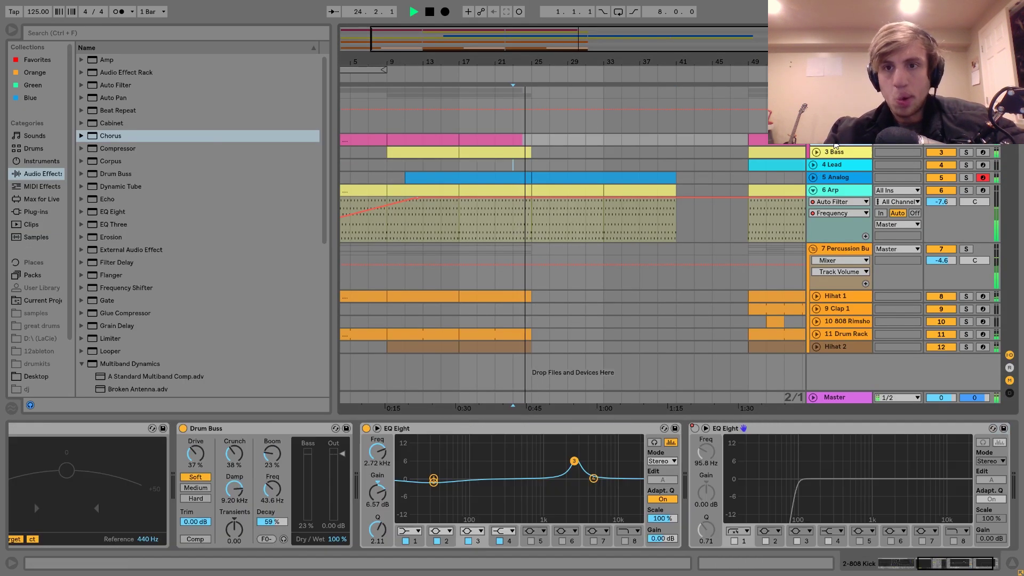
{"action": "key", "text": "ctrl+shift+t"}
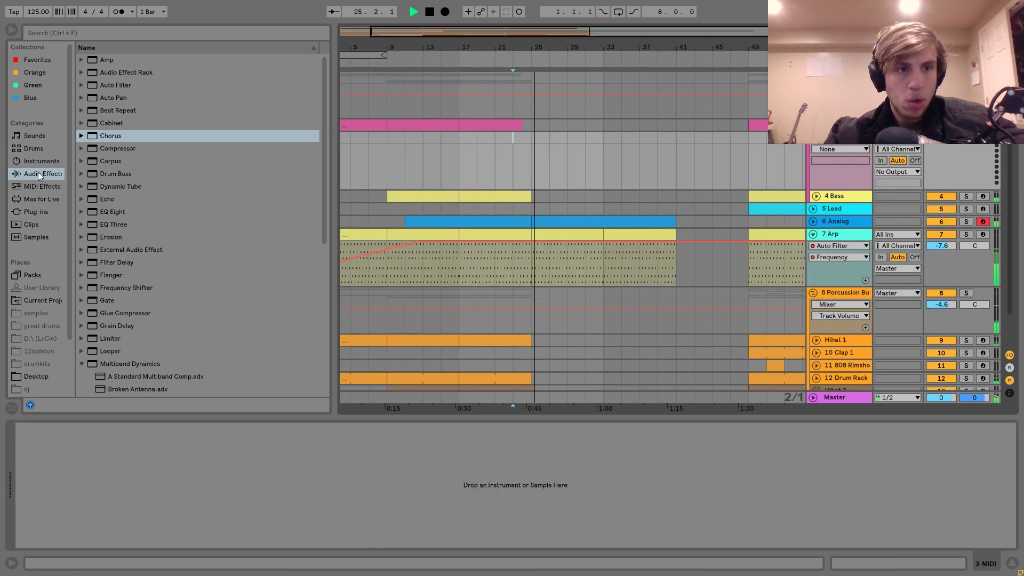
- Expand the 808 Rimshot track, copy its last clip to end at bar 25, and play the transition
{"action": "scroll", "coordinate": [518, 274], "scroll_direction": "down", "scroll_amount": 3}
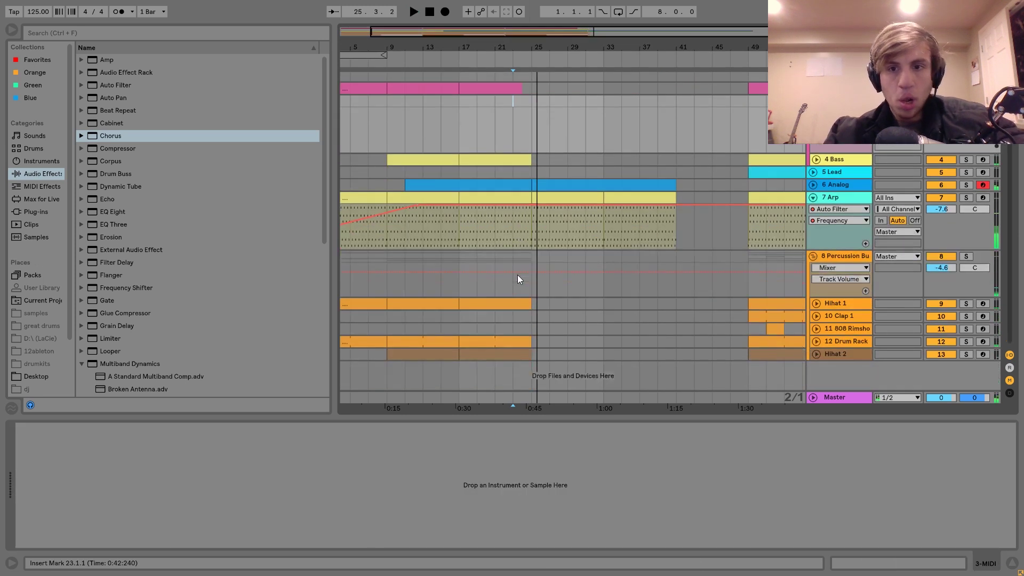
{"action": "left_click", "coordinate": [816, 329]}
{"action": "left_click_drag", "start_coordinate": [670, 48], "coordinate": [610, 34]}
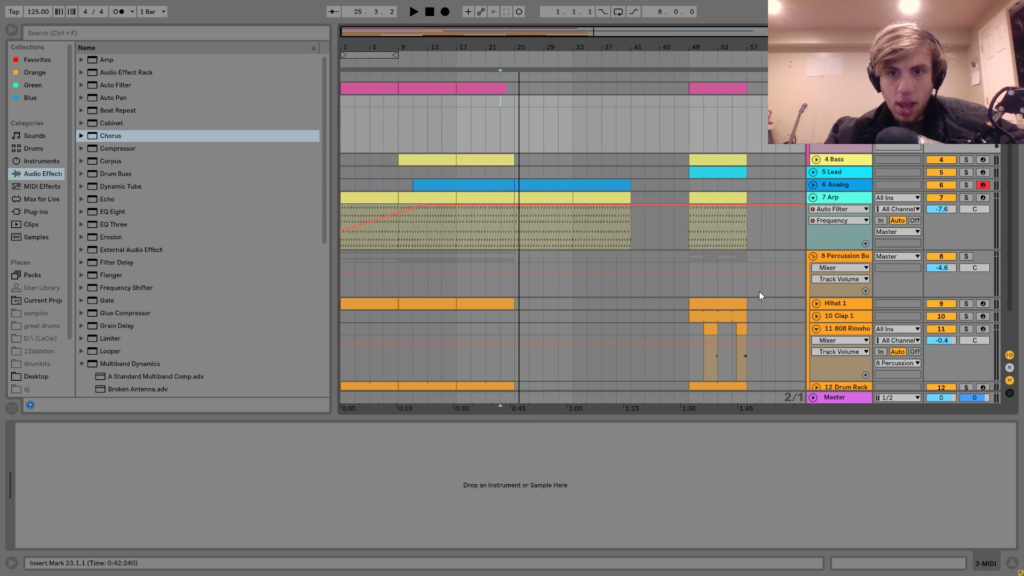
{"action": "left_click_drag", "start_coordinate": [743, 329], "coordinate": [511, 326]}
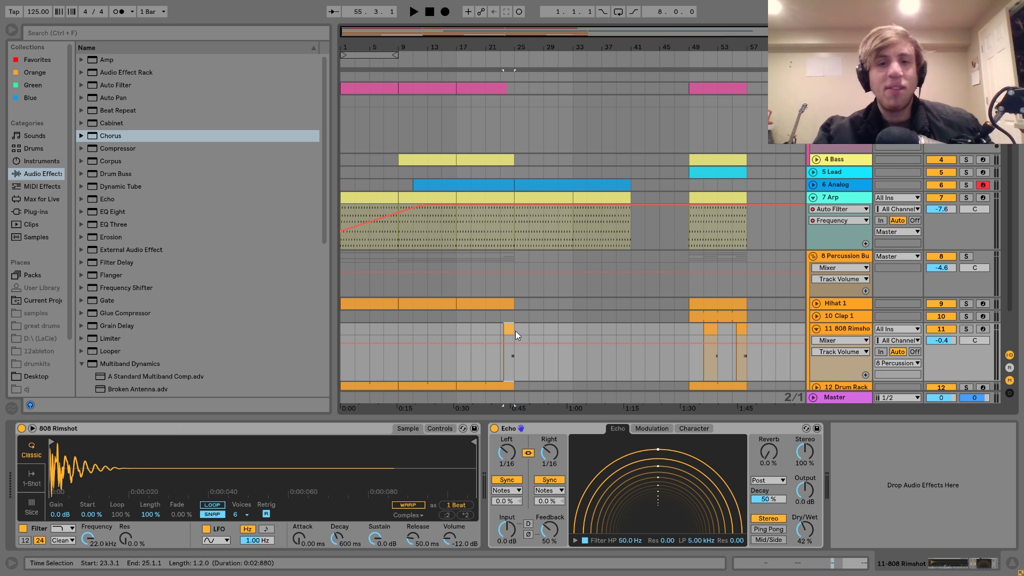
{"action": "key", "text": "space"}
{"action": "left_click_drag", "start_coordinate": [515, 49], "coordinate": [538, 133]}
{"action": "key", "text": "space"}
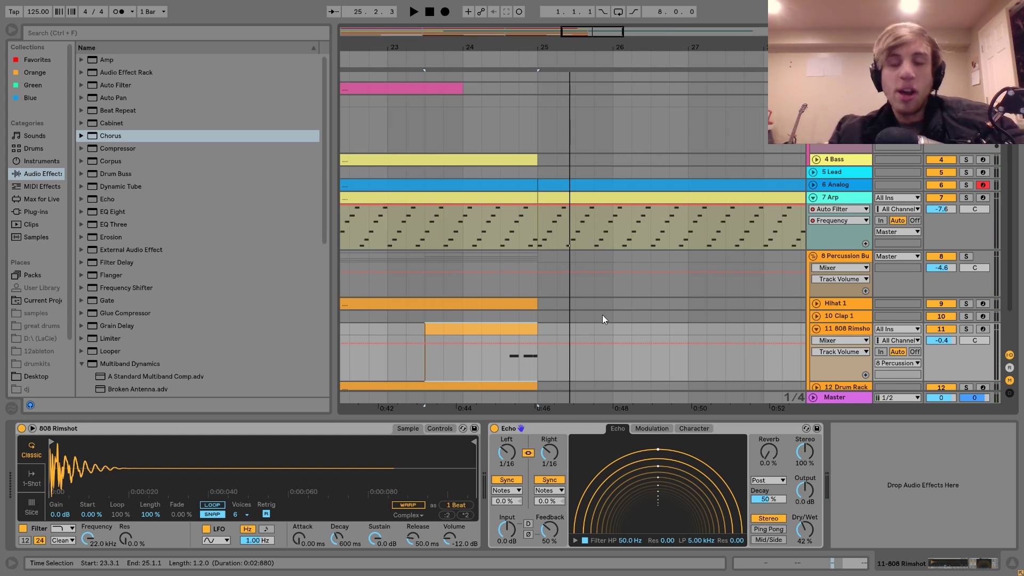
{"action": "scroll", "coordinate": [617, 235], "scroll_direction": "right", "scroll_amount": 5}
{"action": "left_click_drag", "start_coordinate": [635, 42], "coordinate": [611, 158]}
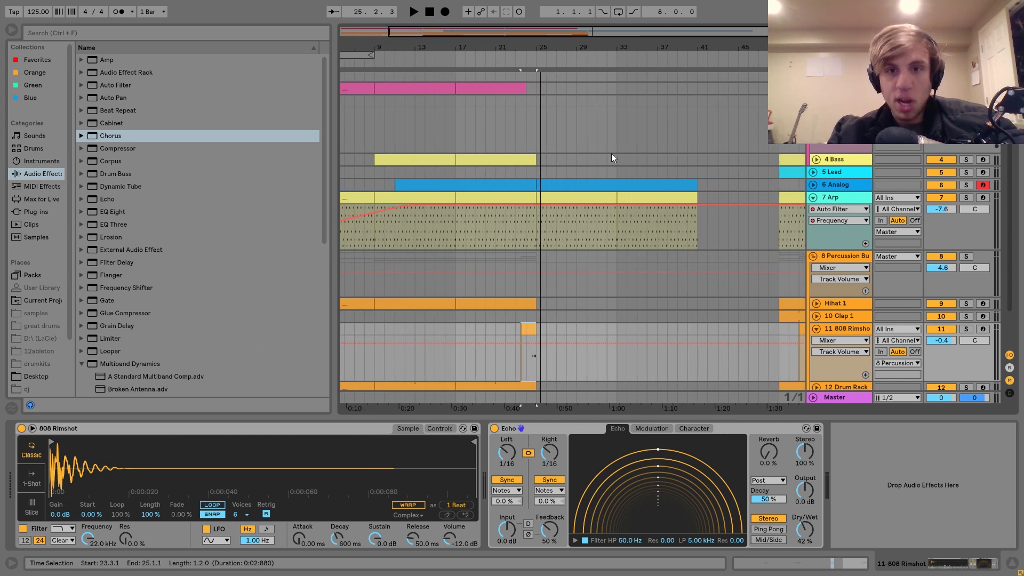
- Loop the Analog clip from bar 25 to bar 41, play it, and collapse the Arp track
{"action": "left_click", "coordinate": [610, 185]}
{"action": "key", "text": "ctrl+l"}
{"action": "key", "text": "space"}
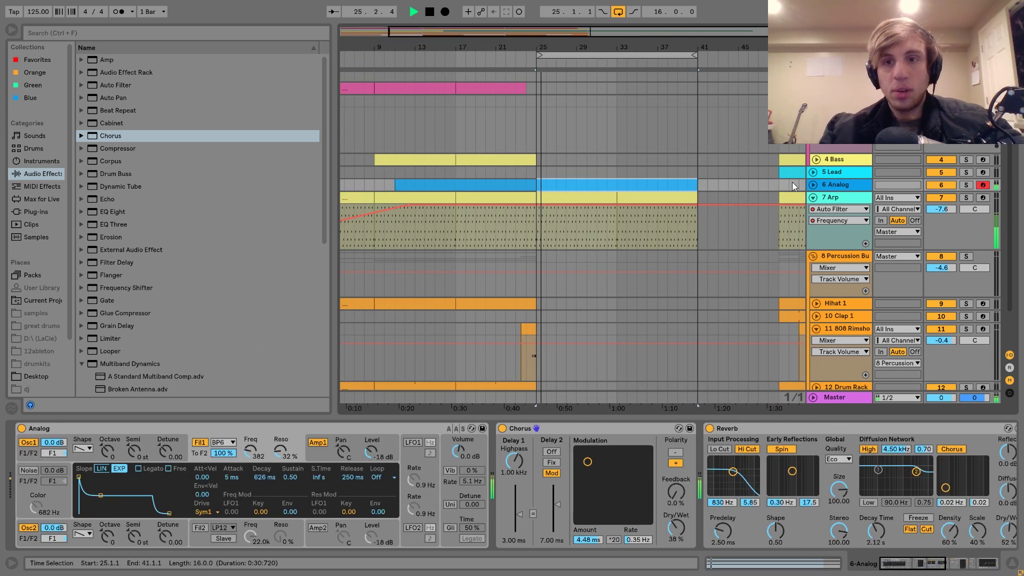
{"action": "left_click", "coordinate": [813, 197]}
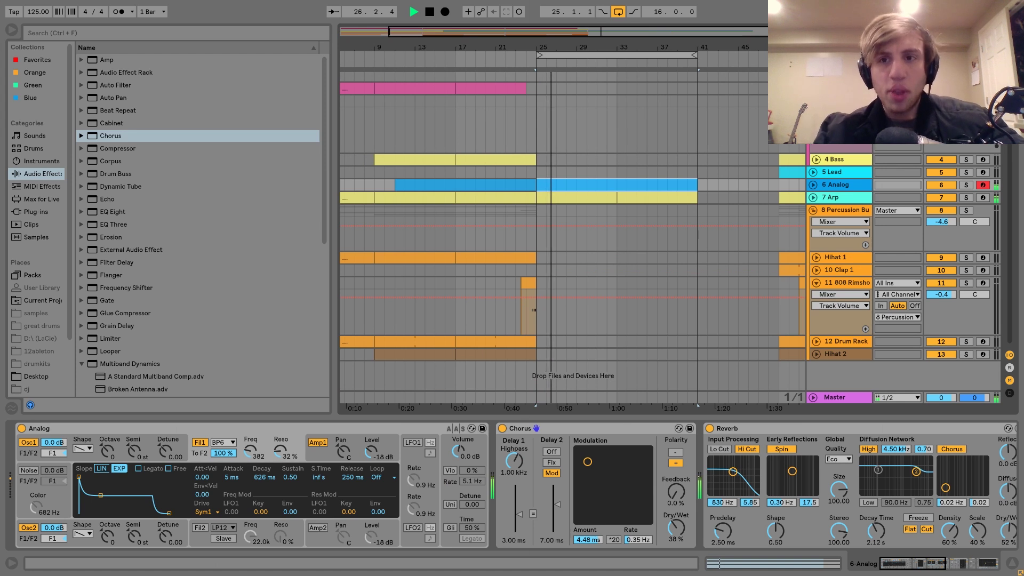
- Stop playback and copy the Bass clip that starts at bar 17 onto the new MIDI track at bar 25
{"action": "left_click", "coordinate": [830, 145]}
{"action": "key", "text": "space"}
{"action": "left_click", "coordinate": [473, 157]}
{"action": "left_click_drag", "start_coordinate": [474, 156], "coordinate": [555, 107]}
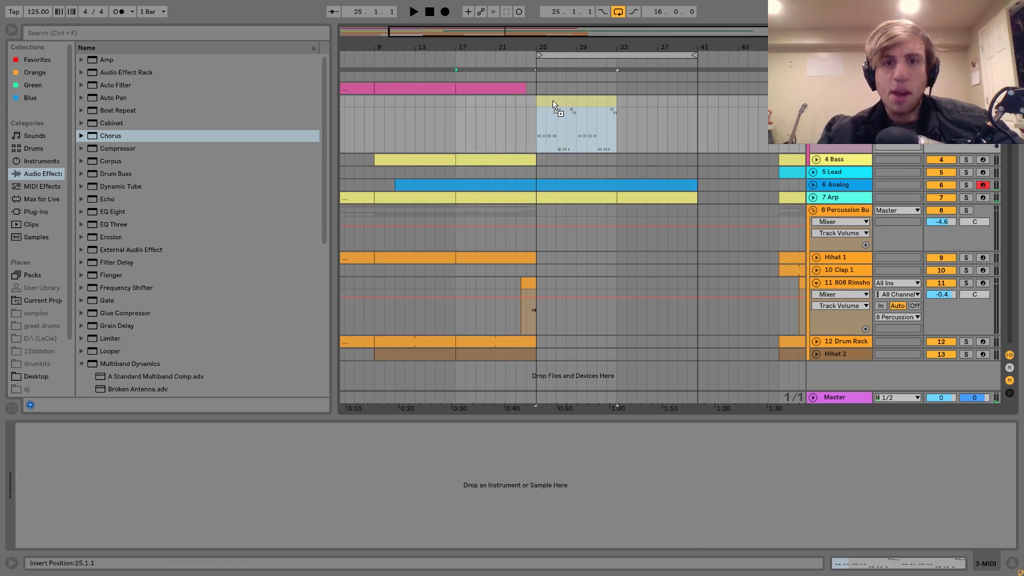
- Delete the repeated F1 and C#1 notes in the copied clip's first four bars, keeping the first of each
{"action": "double_click", "coordinate": [556, 105]}
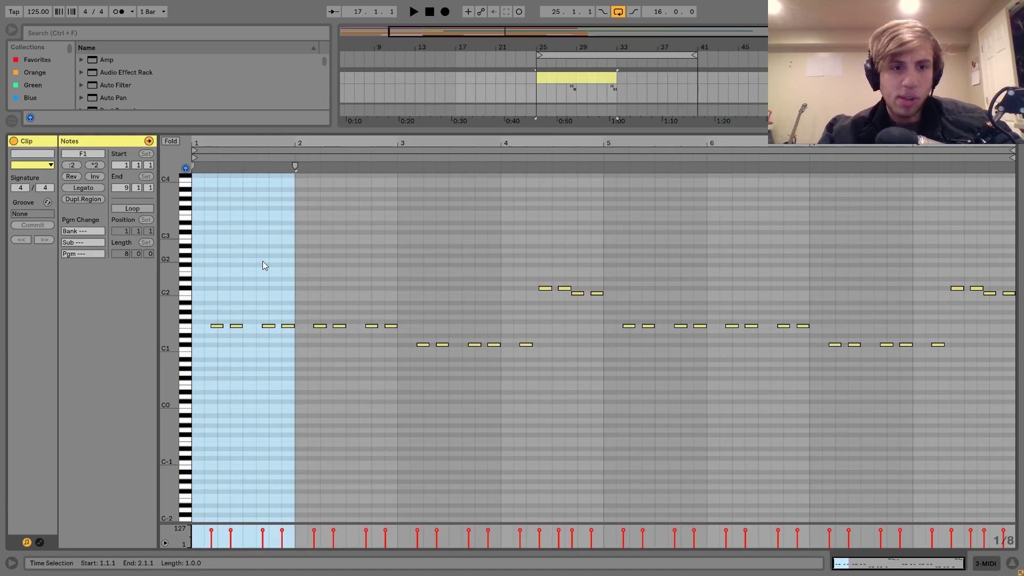
{"action": "left_click_drag", "start_coordinate": [228, 273], "coordinate": [400, 391]}
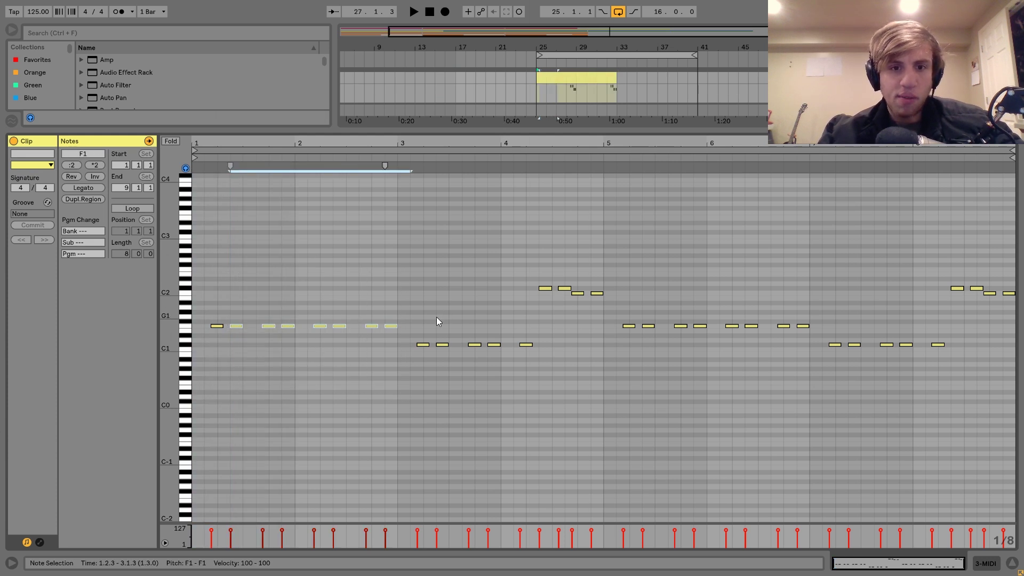
{"action": "left_click_drag", "start_coordinate": [436, 317], "coordinate": [542, 402]}
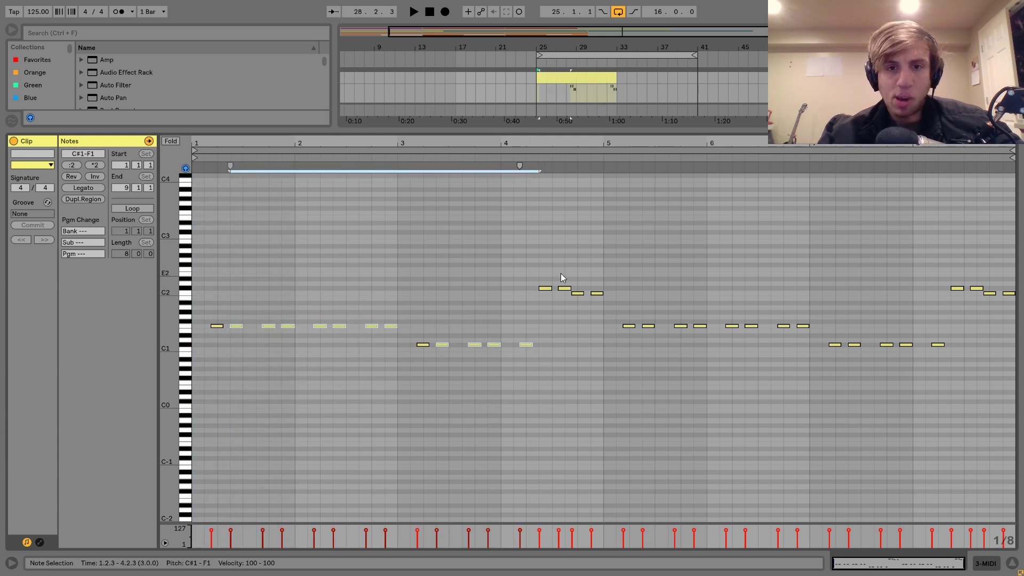
{"action": "key", "text": "Delete"}
- Move the remaining F1 note to the start of bar 1 and the C#1 note to the start of bar 3
{"action": "left_click_drag", "start_coordinate": [232, 303], "coordinate": [210, 367]}
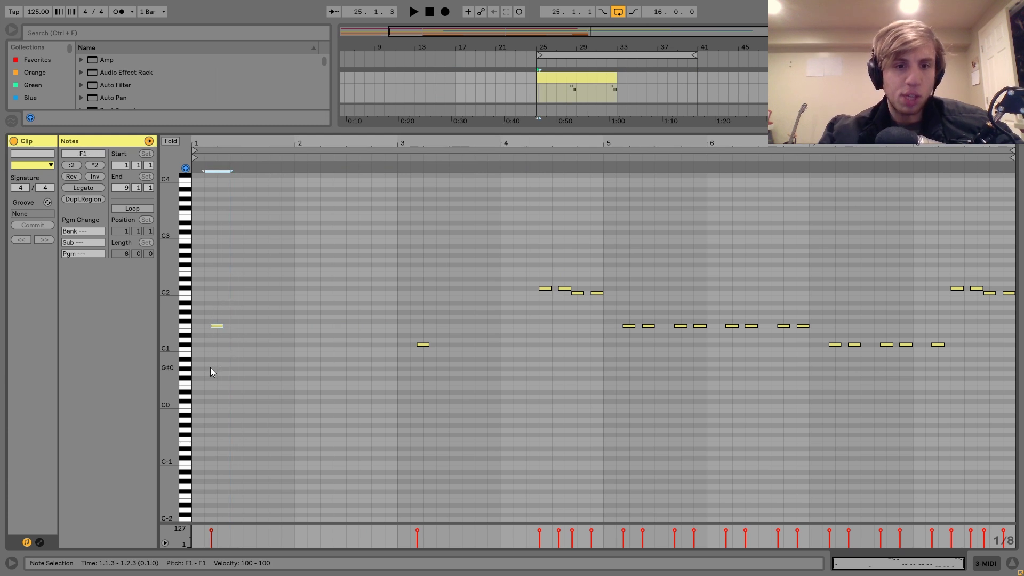
{"action": "key", "text": "Left"}
{"action": "key", "text": "Left"}
{"action": "left_click_drag", "start_coordinate": [424, 332], "coordinate": [421, 367]}
{"action": "key", "text": "Left"}
{"action": "key", "text": "Left"}
{"action": "key", "text": "Left"}
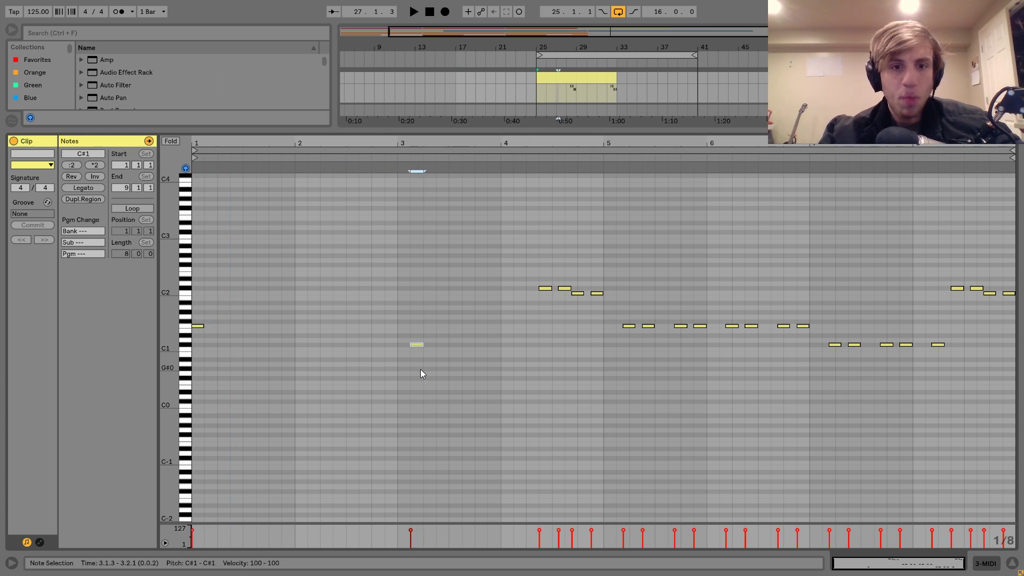
- Shift the first C#2 note in bar 4 to beat 3 and lengthen the first C2 note by two grid steps
{"action": "left_click", "coordinate": [545, 288]}
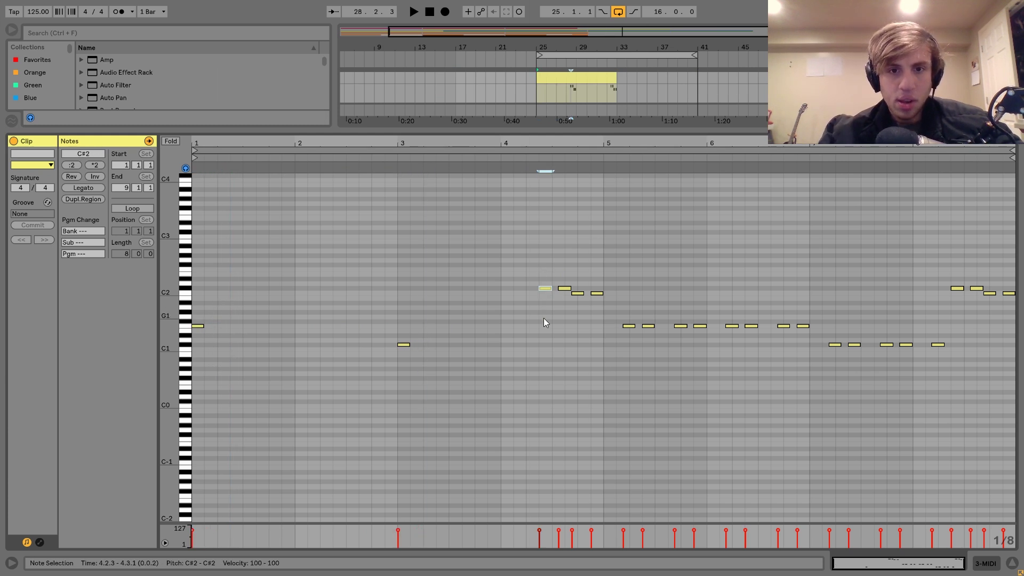
{"action": "key", "text": "Right"}
{"action": "key", "text": "Right"}
{"action": "left_click", "coordinate": [578, 293]}
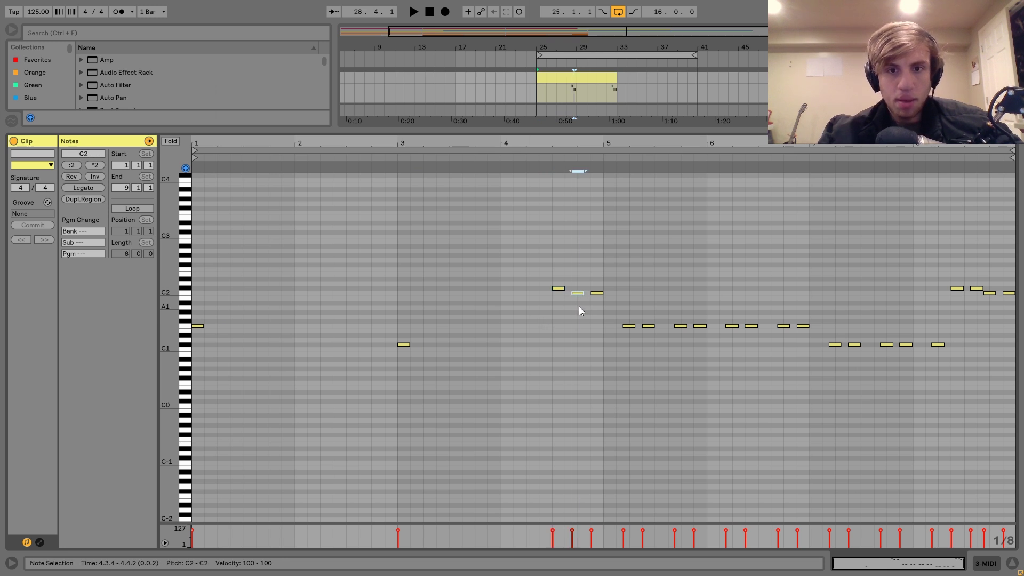
{"action": "key", "text": "shift+Right"}
{"action": "key", "text": "shift+Right"}
- Delete the notes in bars 5 to 8 and duplicate the edited four-bar pattern into them
{"action": "left_click", "coordinate": [617, 316]}
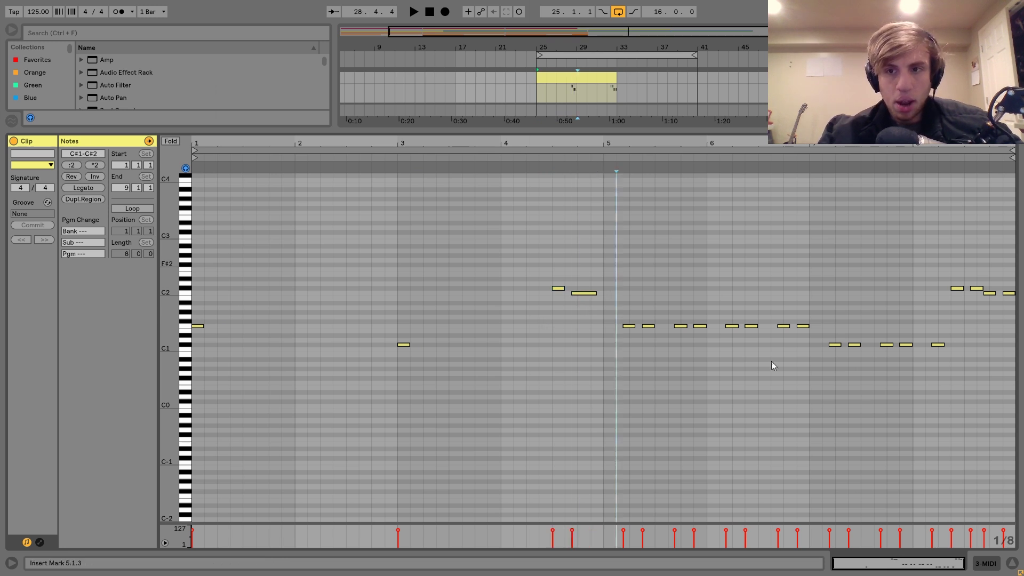
{"action": "left_click_drag", "start_coordinate": [772, 362], "coordinate": [1011, 394]}
{"action": "key", "text": "Delete"}
{"action": "key", "text": "ctrl+a"}
{"action": "key", "text": "ctrl+d"}
- Apply Legato to all notes in the new bass clip and return to the device view
{"action": "key", "text": "ctrl+a"}
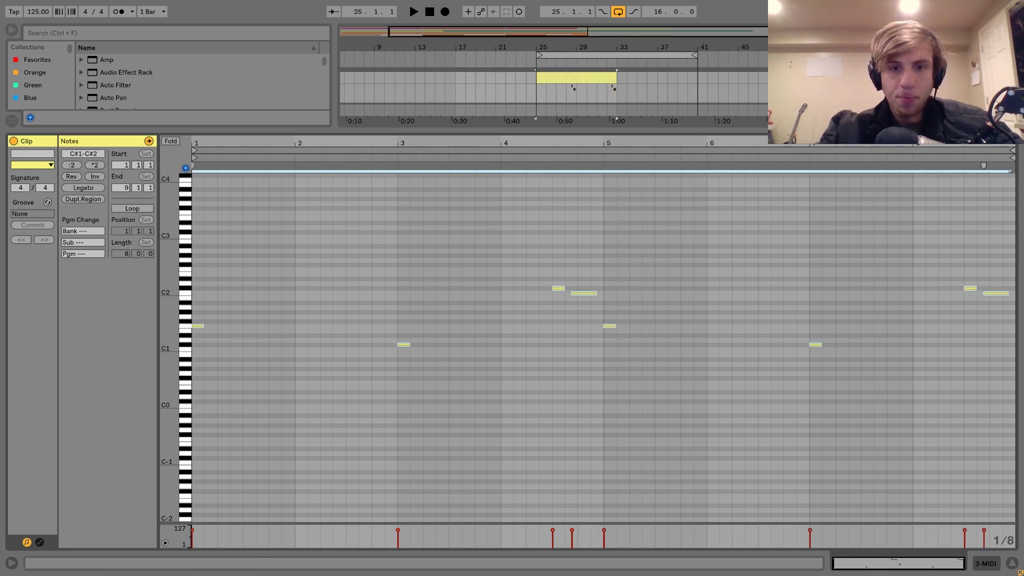
{"action": "left_click", "coordinate": [71, 189]}
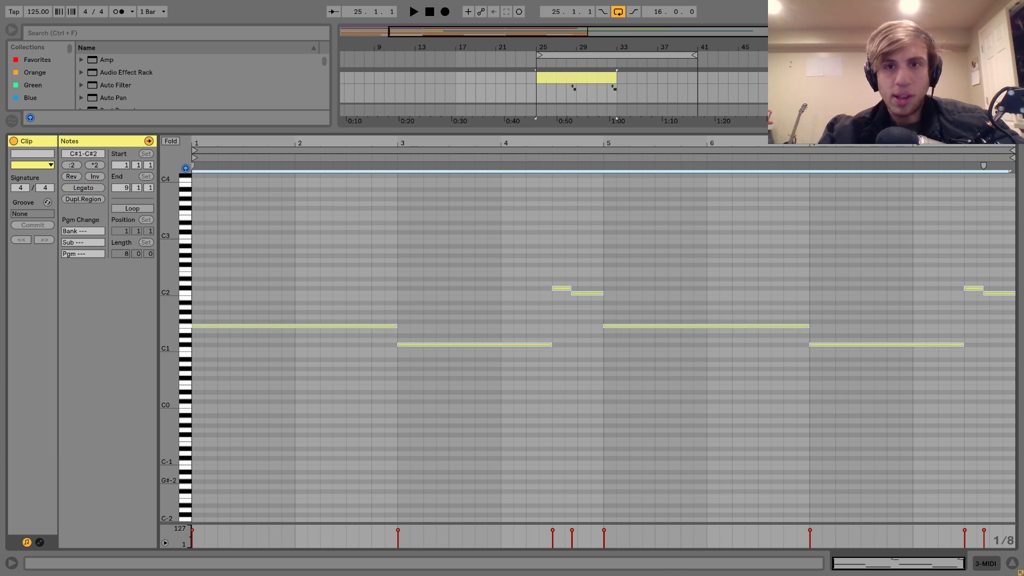
{"action": "key", "text": "shift+Tab"}
- Play the transition into the new bass clip from bar 24
{"action": "left_click", "coordinate": [565, 102]}
{"action": "key", "text": "ctrl+d"}
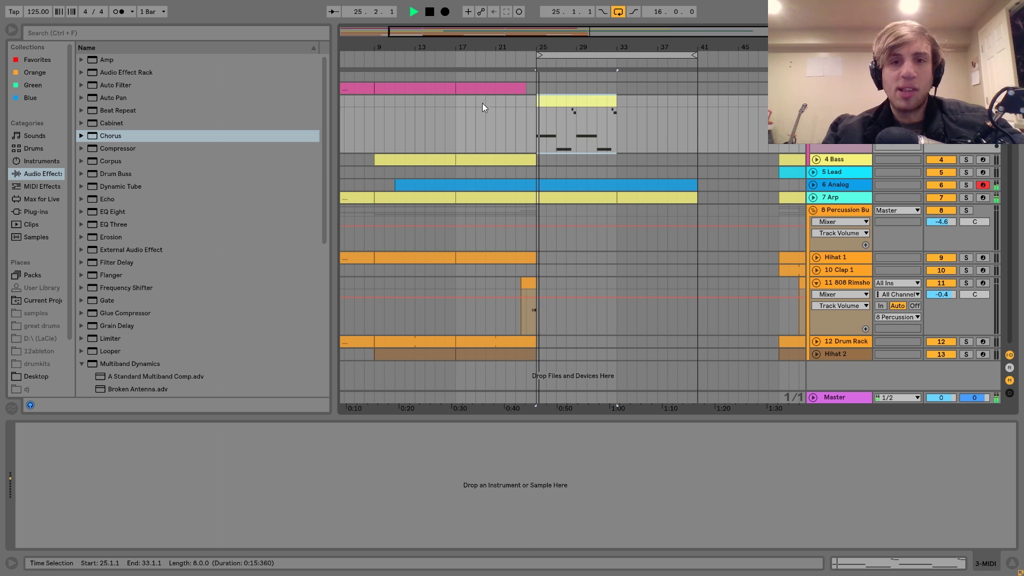
{"action": "left_click", "coordinate": [520, 100]}
{"action": "key", "text": "space"}
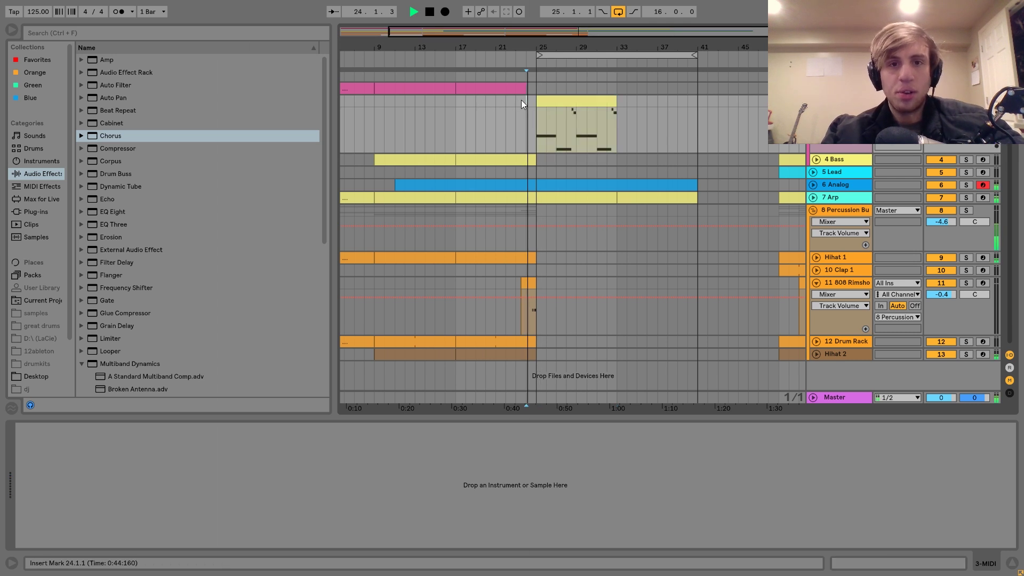
- Load the Analog instrument onto the new bass track and play the transition into bar 25
{"action": "left_click", "coordinate": [32, 161]}
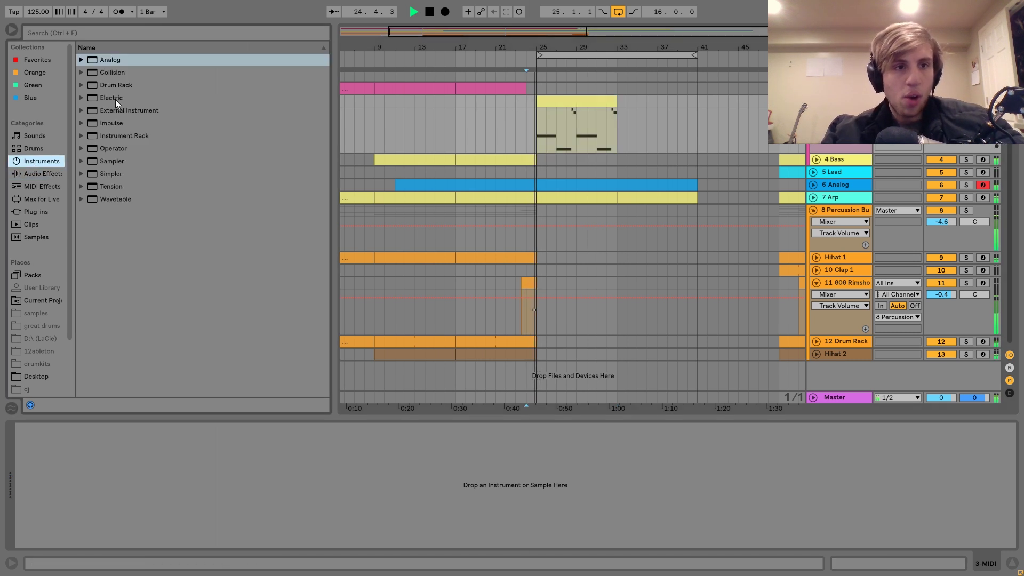
{"action": "key", "text": "space"}
{"action": "double_click", "coordinate": [107, 60]}
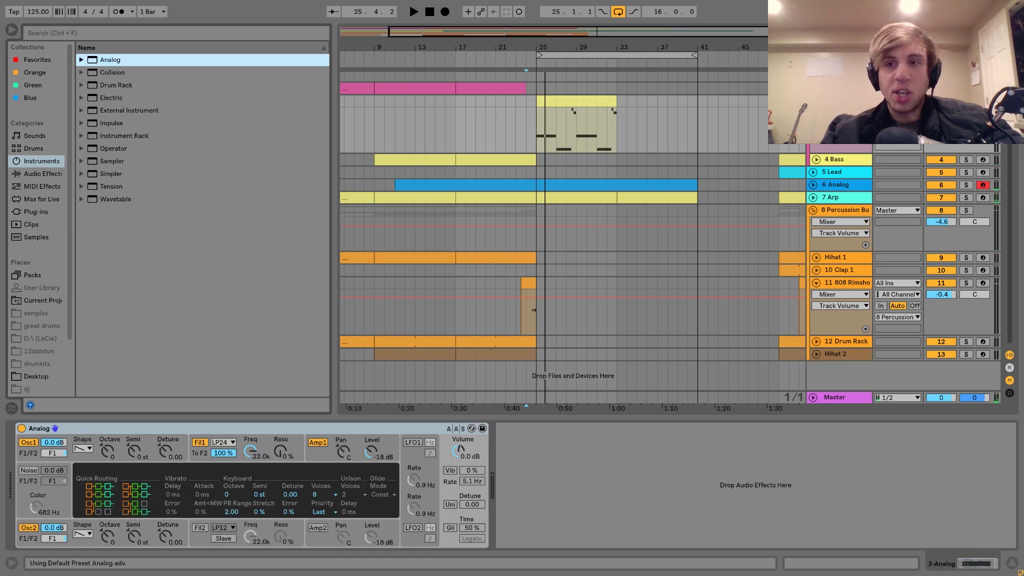
{"action": "key", "text": "space"}
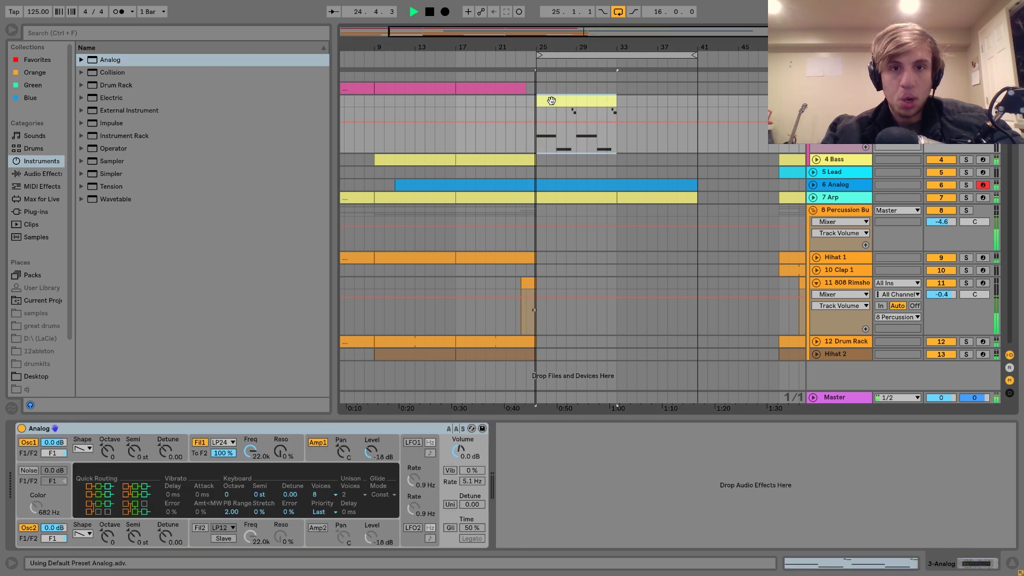
- Set the bass Analog's filter 1 frequency to 750 and its amp envelope to full sustain (1.00) with a very short release
{"action": "mouse_move", "coordinate": [250, 452]}
{"action": "left_mouse_down"}
{"action": "mouse_move", "coordinate": [250, 470]}
{"action": "mouse_move", "coordinate": [251, 459]}
{"action": "left_mouse_up"}
{"action": "left_click", "coordinate": [324, 453]}
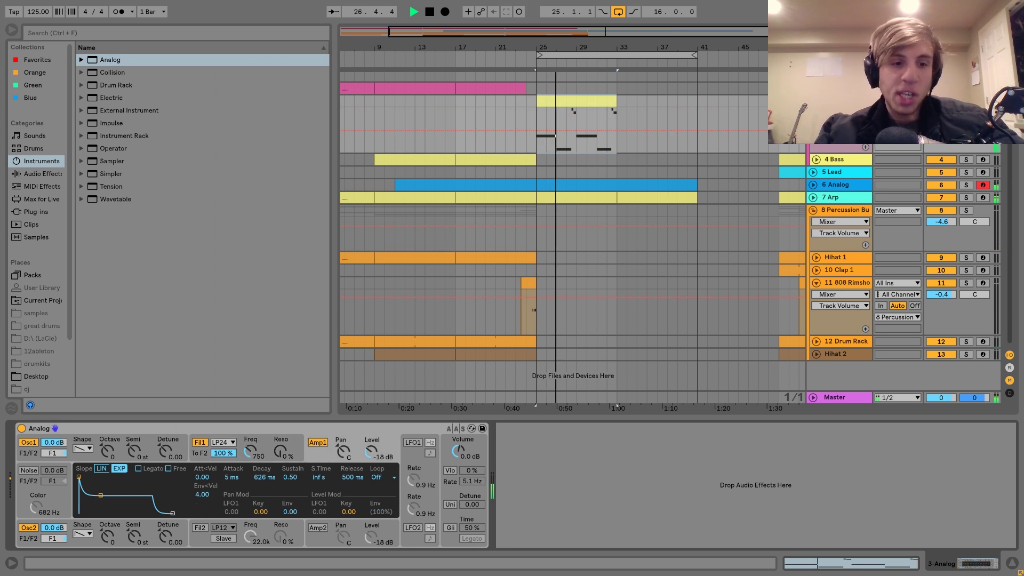
{"action": "left_click_drag", "start_coordinate": [173, 513], "coordinate": [100, 477]}
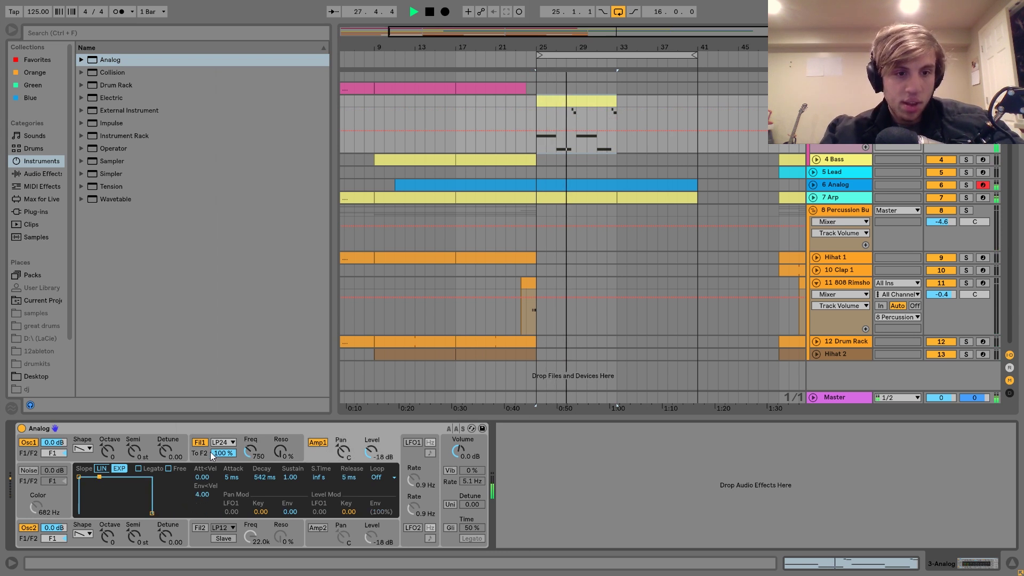
- Set filter 1 resonance to 32 %, oscillator 2 detune to 0.27, and lower filter 1 frequency to 275
{"action": "left_click", "coordinate": [210, 452]}
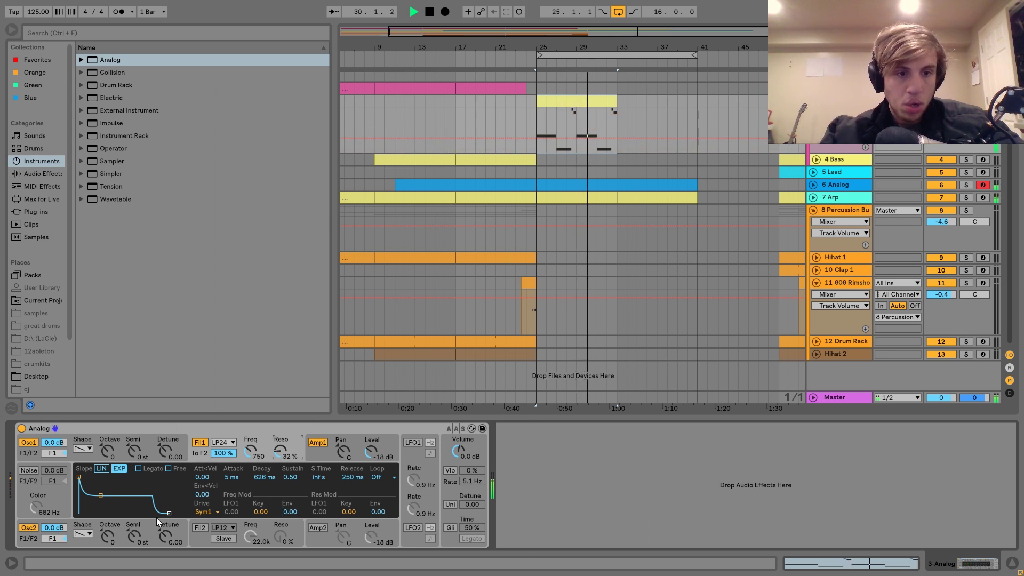
{"action": "left_click_drag", "start_coordinate": [165, 535], "coordinate": [166, 535]}
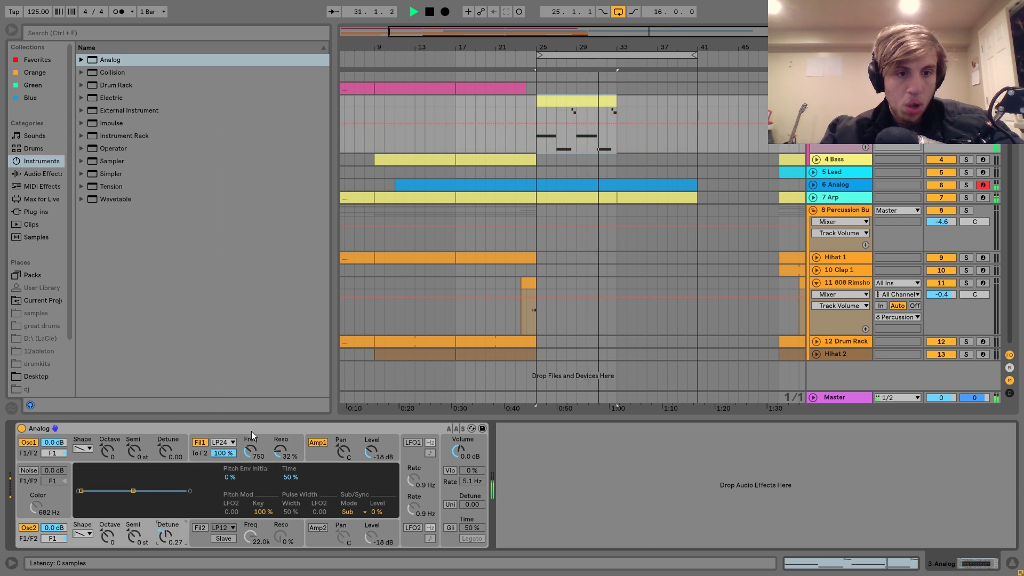
{"action": "left_click", "coordinate": [251, 449]}
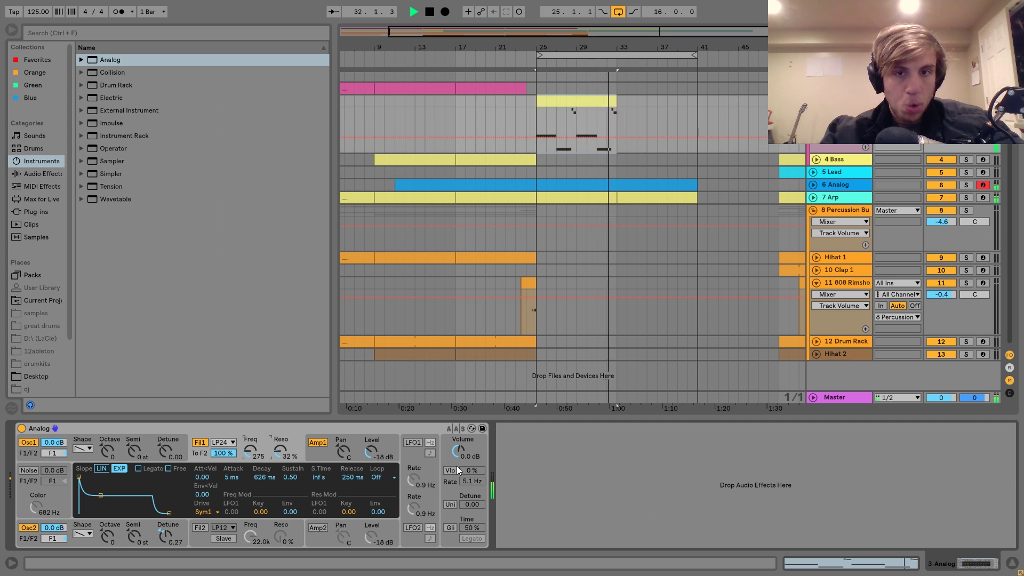
- Duplicate the new bass clip into bars 33 to 41 and stop playback
{"action": "left_click", "coordinate": [590, 101]}
{"action": "key", "text": "ctrl+d"}
{"action": "left_click", "coordinate": [590, 101], "text": "shift"}
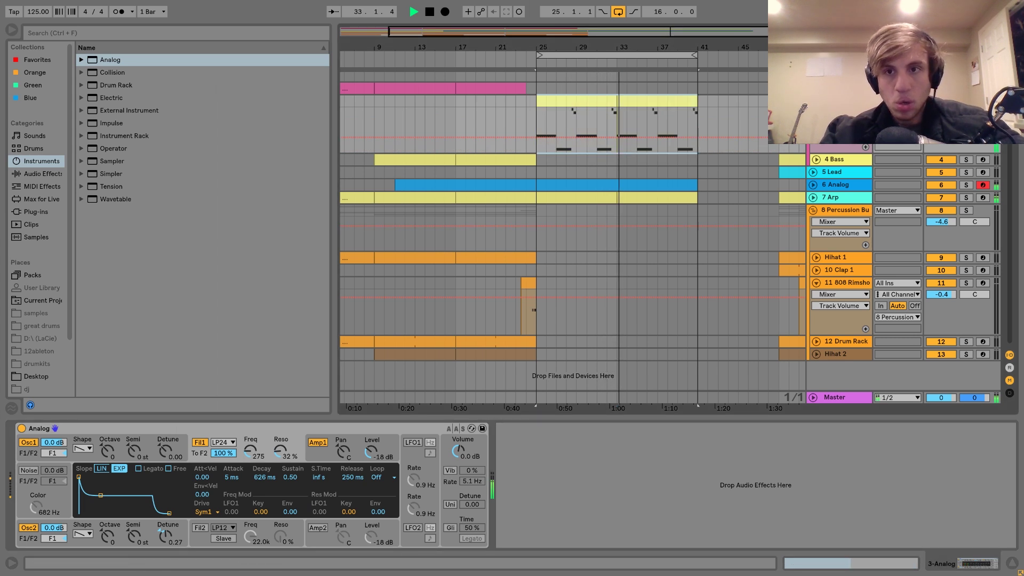
{"action": "key", "text": "space"}
- Add an EQ Eight after the bass Analog, make band 1 a low-cut filter, and play from bar 25
{"action": "left_click", "coordinate": [25, 174]}
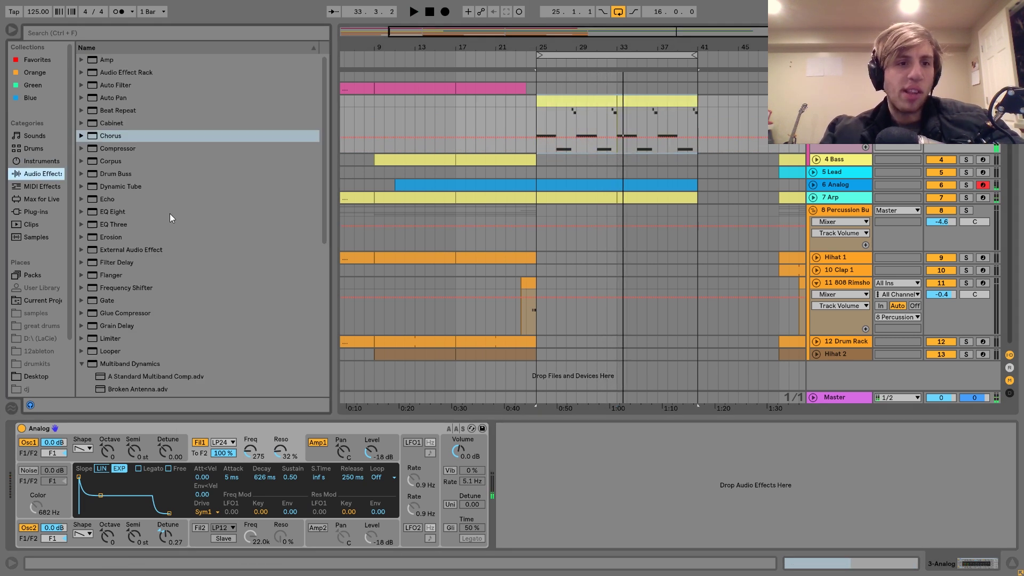
{"action": "scroll", "coordinate": [170, 214], "scroll_direction": "down", "scroll_amount": 2}
{"action": "left_click", "coordinate": [111, 149]}
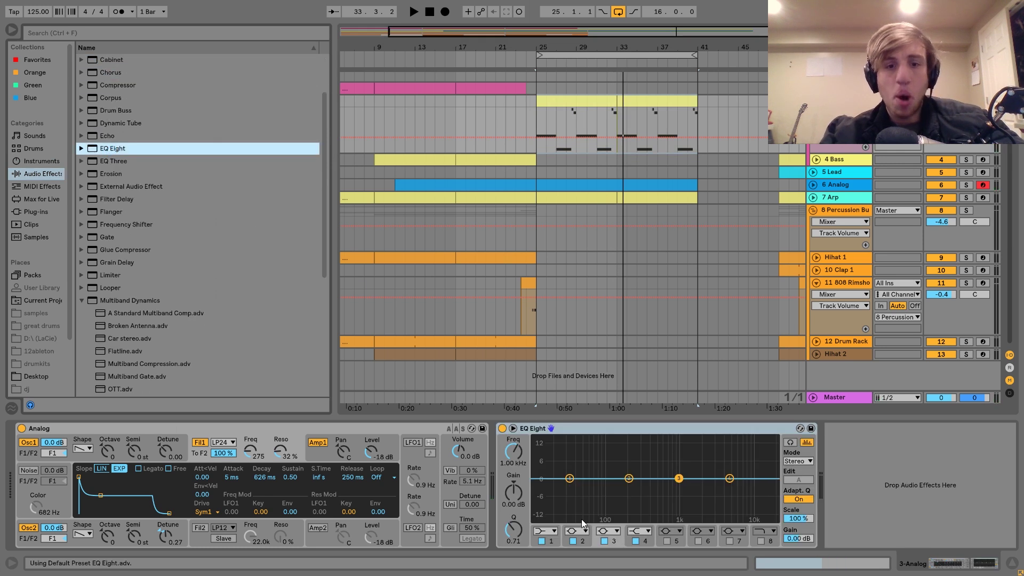
{"action": "left_click", "coordinate": [551, 530]}
{"action": "left_click", "coordinate": [542, 463]}
{"action": "key", "text": "space"}
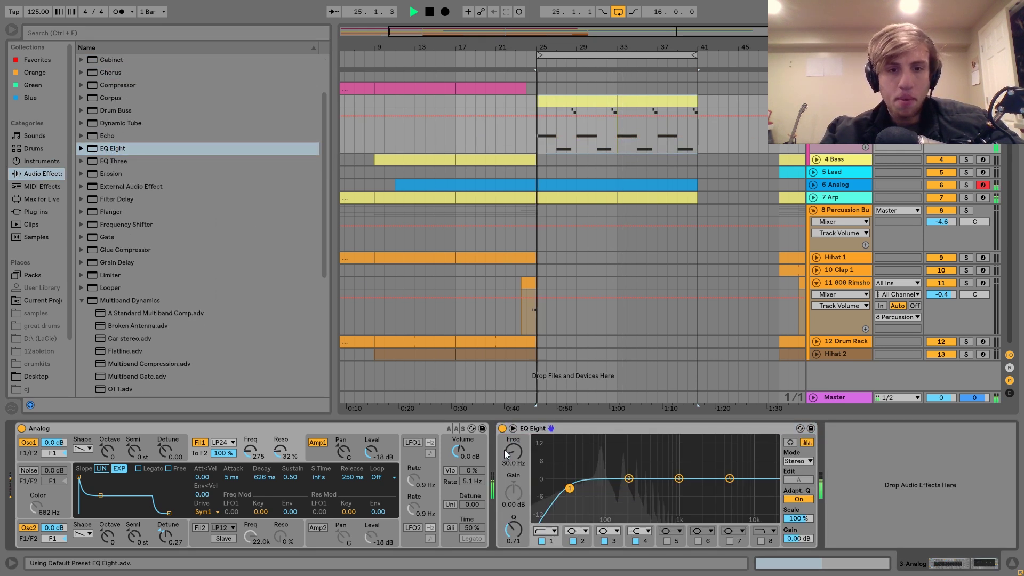
- Set the low cut of the bass EQ Eight to 108 Hz while playing the transition from bar 23
{"action": "left_click_drag", "start_coordinate": [511, 460], "coordinate": [511, 445]}
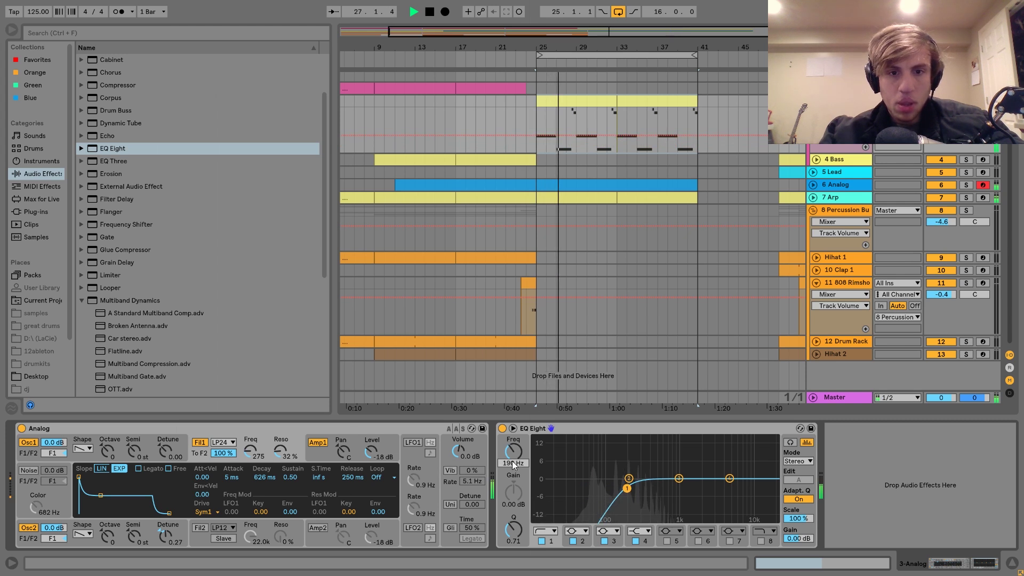
{"action": "left_click", "coordinate": [515, 102]}
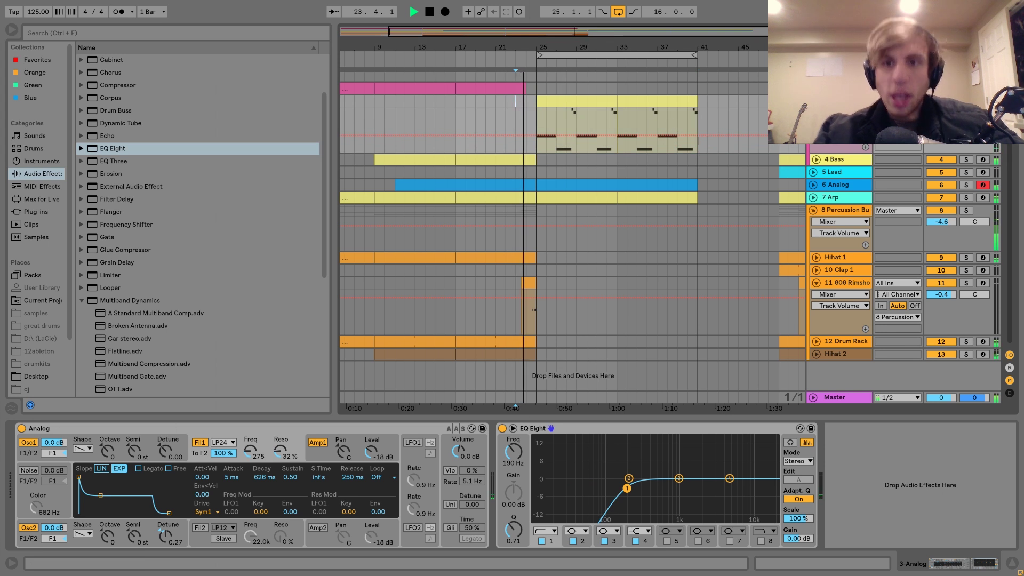
{"action": "left_click_drag", "start_coordinate": [503, 441], "coordinate": [502, 447]}
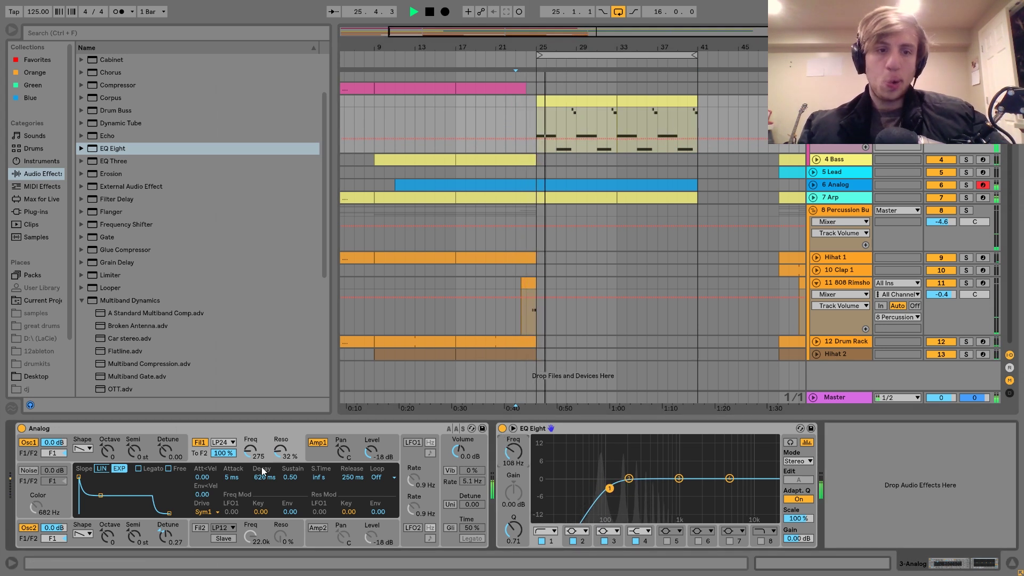
- Set the bass Analog's oscillator 1 octave to -1 and lower its filter 1 frequency to 211
{"action": "left_click_drag", "start_coordinate": [106, 452], "coordinate": [107, 459]}
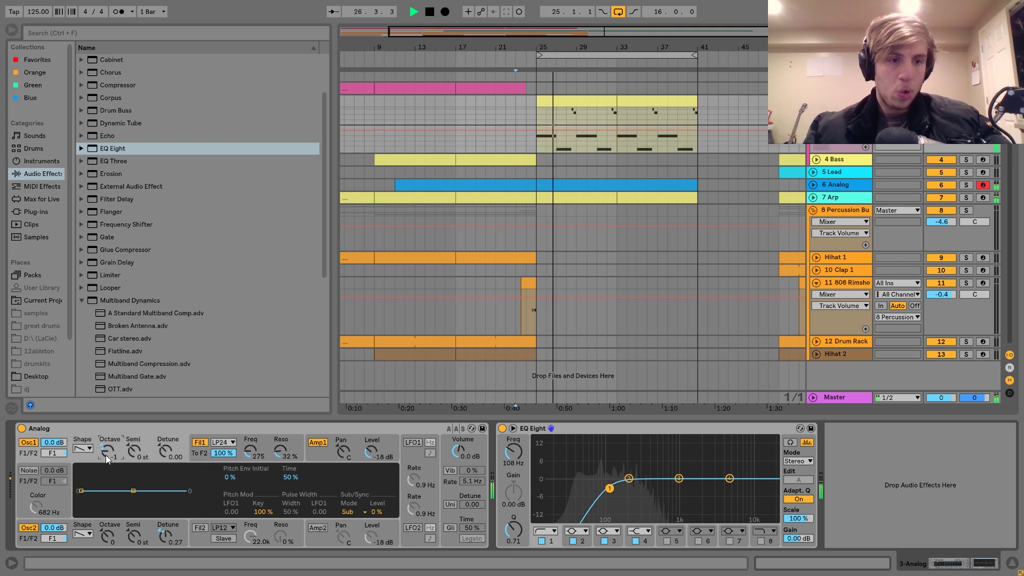
{"action": "left_click", "coordinate": [108, 538]}
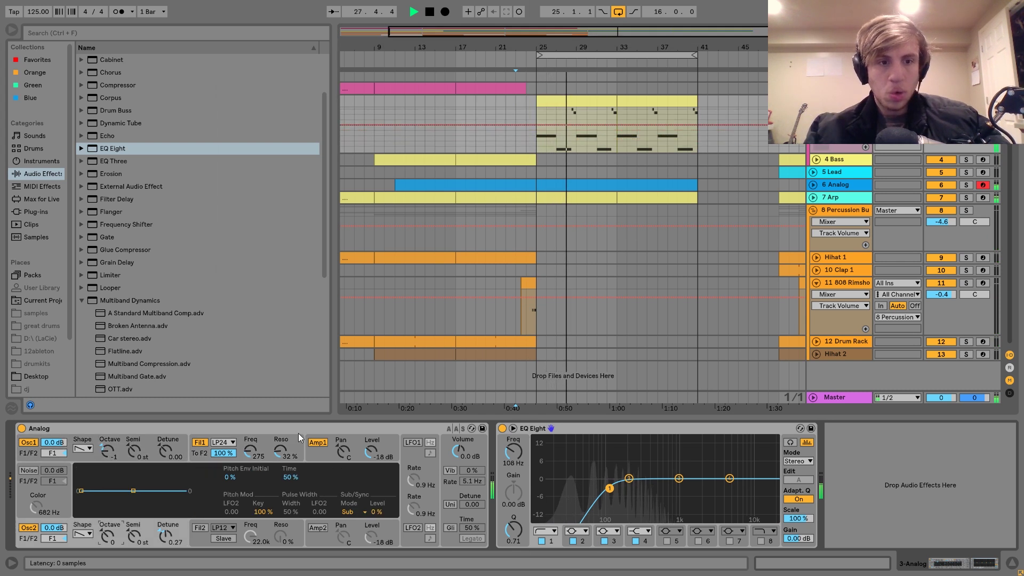
{"action": "left_click_drag", "start_coordinate": [250, 451], "coordinate": [250, 459]}
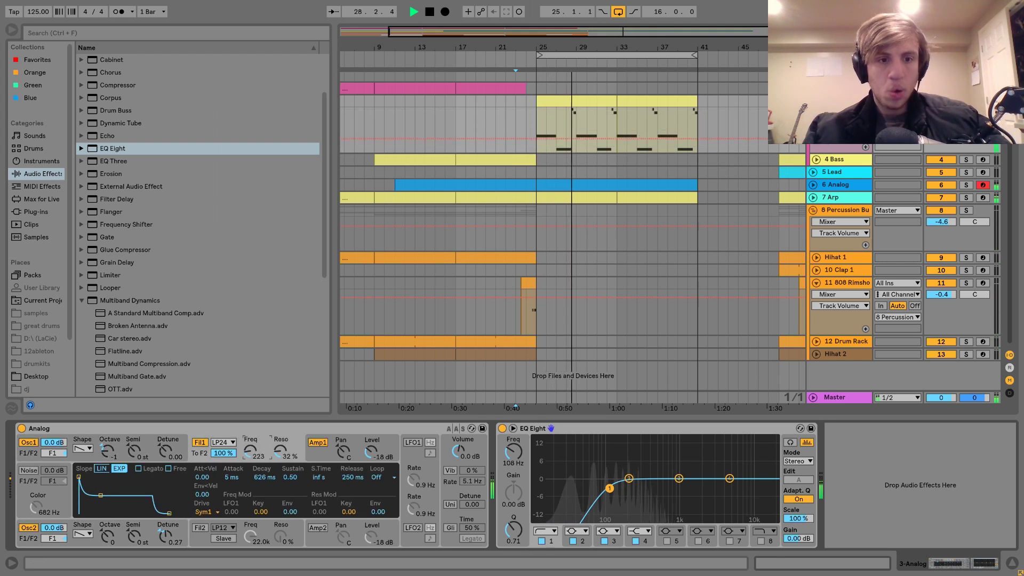
- Delete every note except the opening F1 in the first bass clip, apply Legato to extend it across the clip, and play it
{"action": "double_click", "coordinate": [585, 99]}
{"action": "left_click_drag", "start_coordinate": [446, 231], "coordinate": [1006, 373]}
{"action": "key", "text": "Delete"}
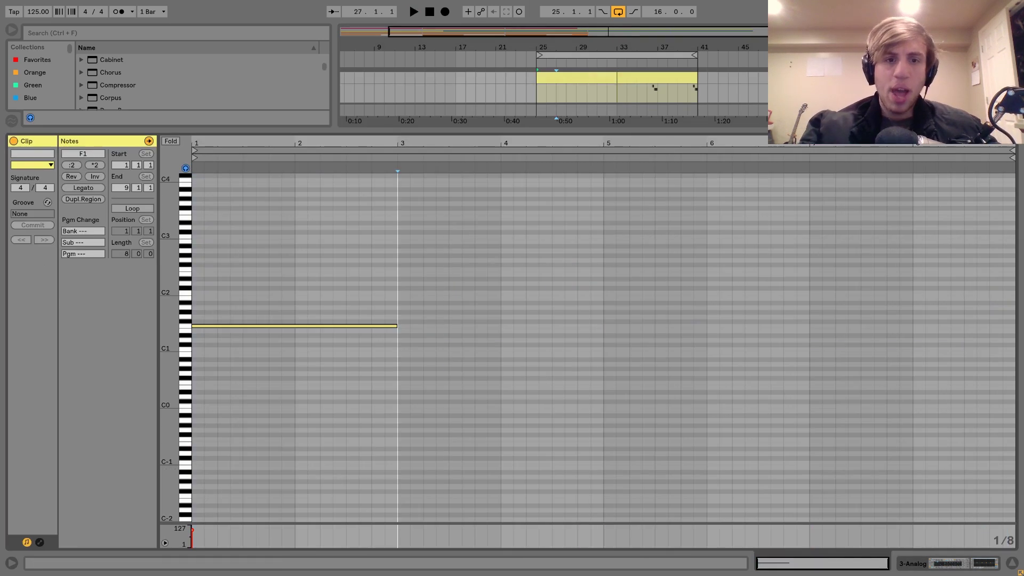
{"action": "left_click", "coordinate": [299, 326]}
{"action": "left_click", "coordinate": [90, 188]}
{"action": "key", "text": "space"}
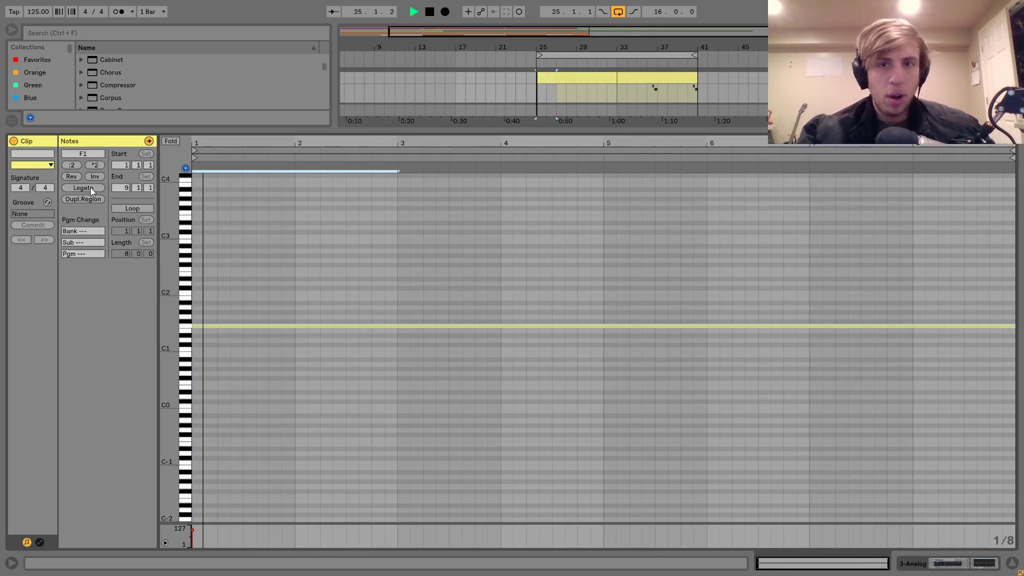
{"action": "key", "text": "shift+Tab"}
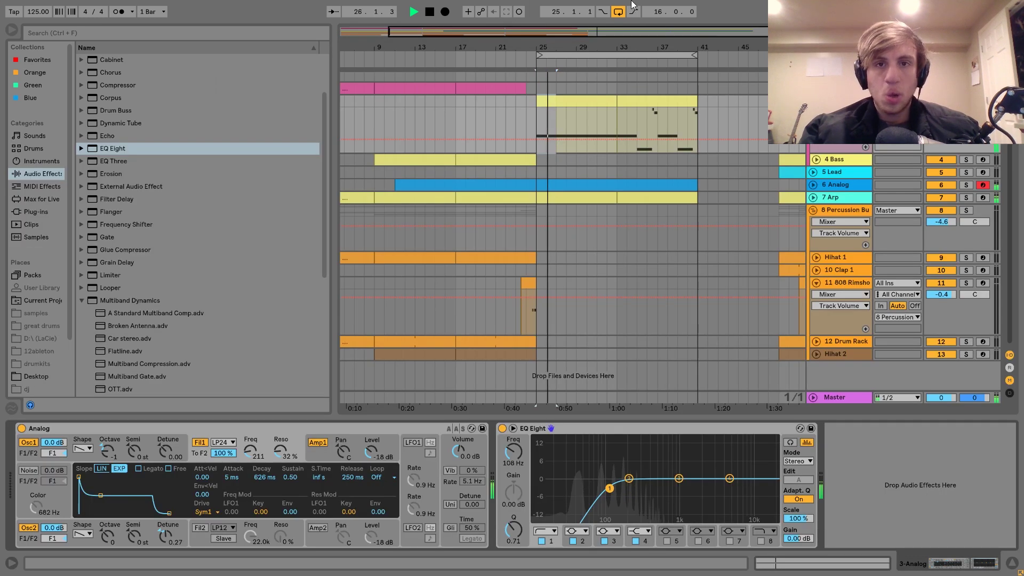
- Turn off the arrangement loop and duplicate the second bass clip and the last Arp clip into bars 41 to 49
{"action": "left_click", "coordinate": [618, 12]}
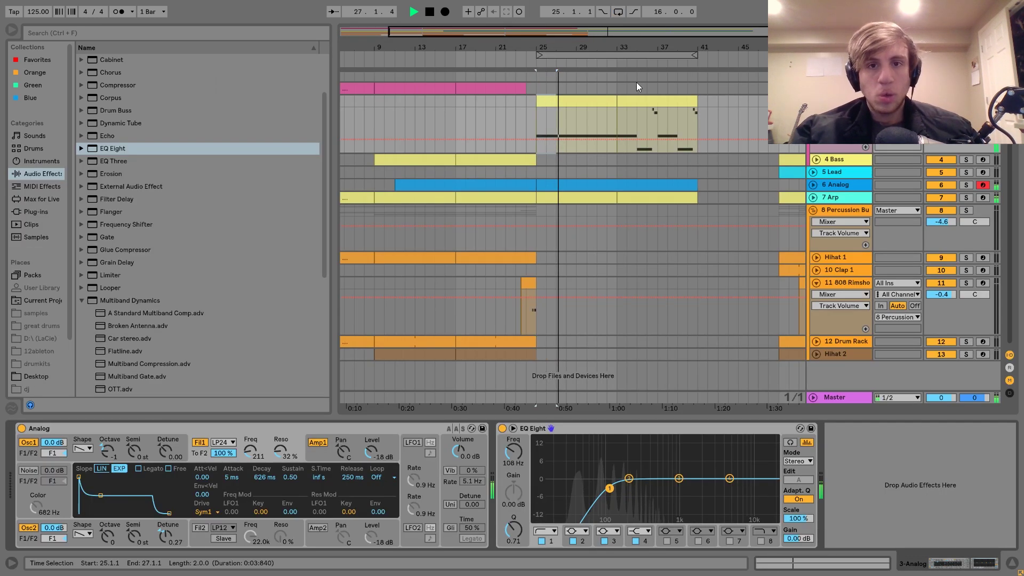
{"action": "left_click", "coordinate": [638, 99]}
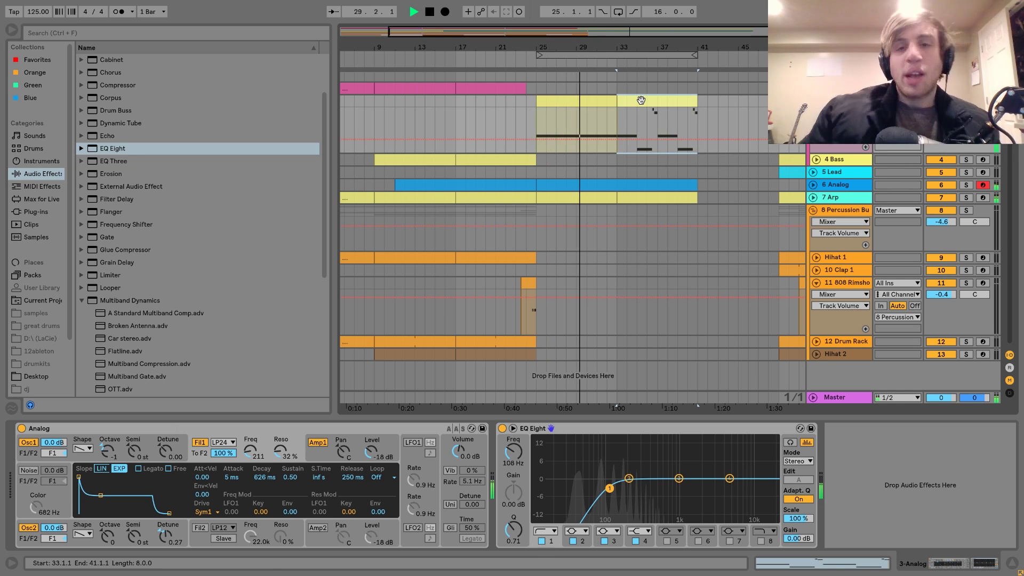
{"action": "key", "text": "ctrl+d"}
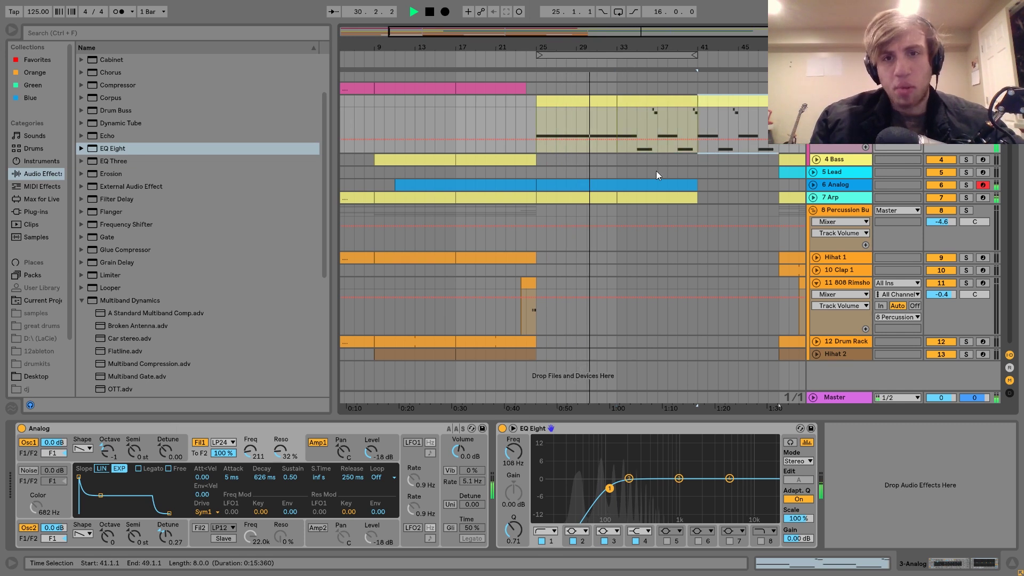
{"action": "left_click", "coordinate": [650, 198]}
{"action": "key", "text": "ctrl+d"}
- Automate the Arp's Auto Filter frequency to fall from bar 30 to 3.25 kHz at bar 33, and play from bar 30
{"action": "left_click", "coordinate": [814, 198]}
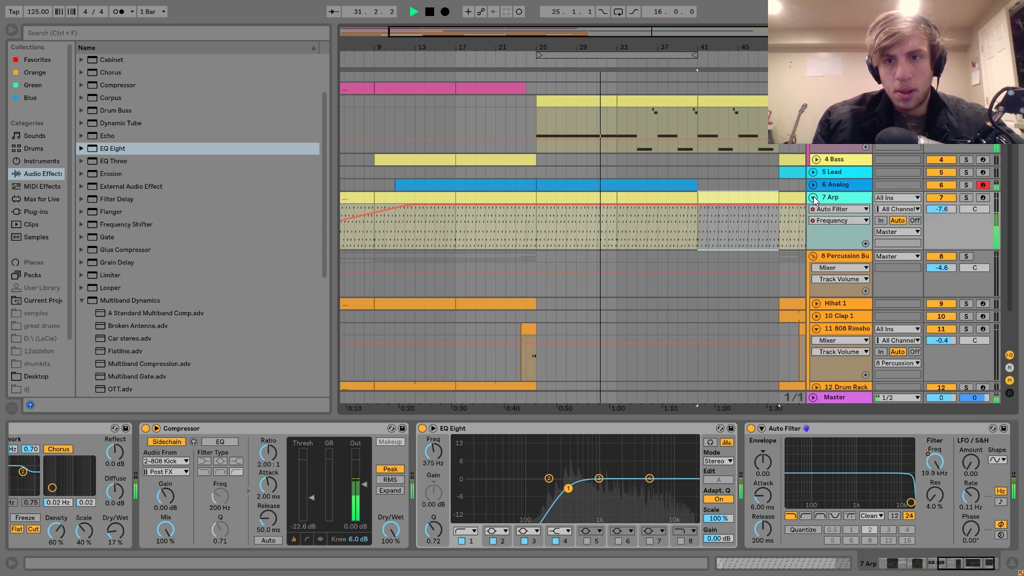
{"action": "key", "text": "space"}
{"action": "left_click", "coordinate": [607, 206]}
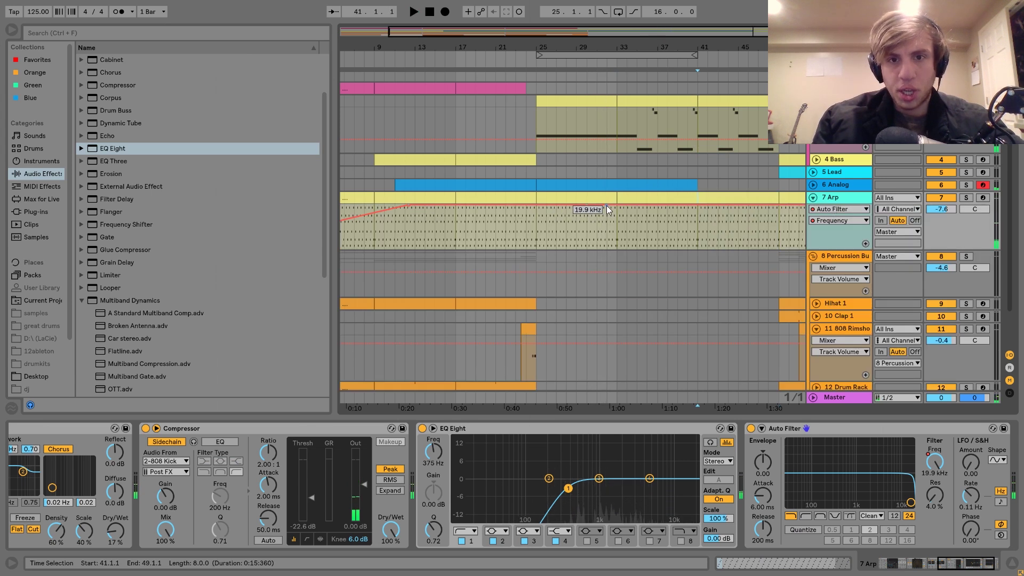
{"action": "key", "text": "space"}
{"action": "left_click_drag", "start_coordinate": [617, 206], "coordinate": [617, 217]}
{"action": "left_click", "coordinate": [586, 231]}
{"action": "key", "text": "space"}
{"action": "key", "text": "space"}
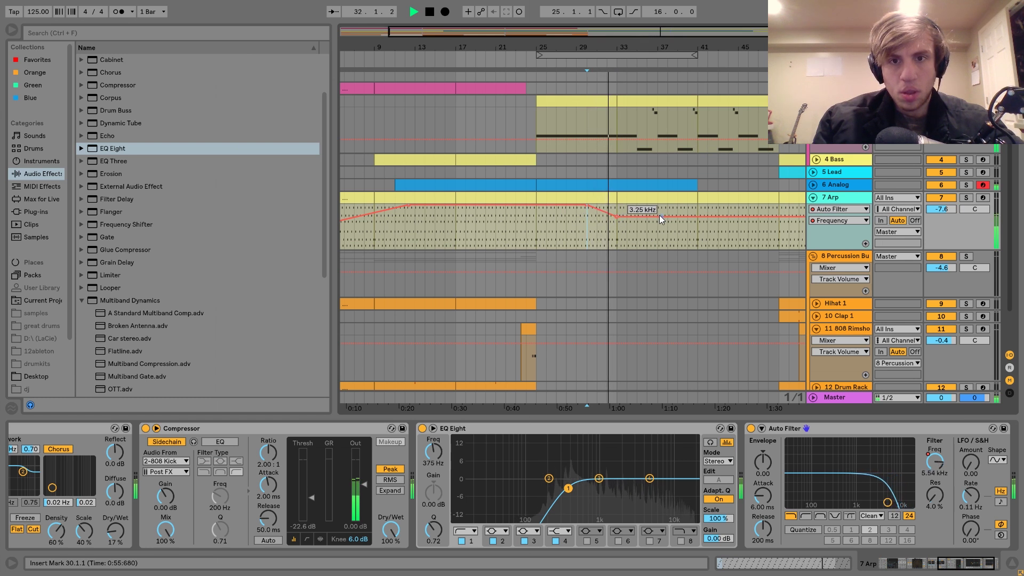
- Continue the Arp filter automation down to 481 Hz at bar 41, and bring it back fully open at bar 49
{"action": "left_click_drag", "start_coordinate": [659, 216], "coordinate": [698, 230]}
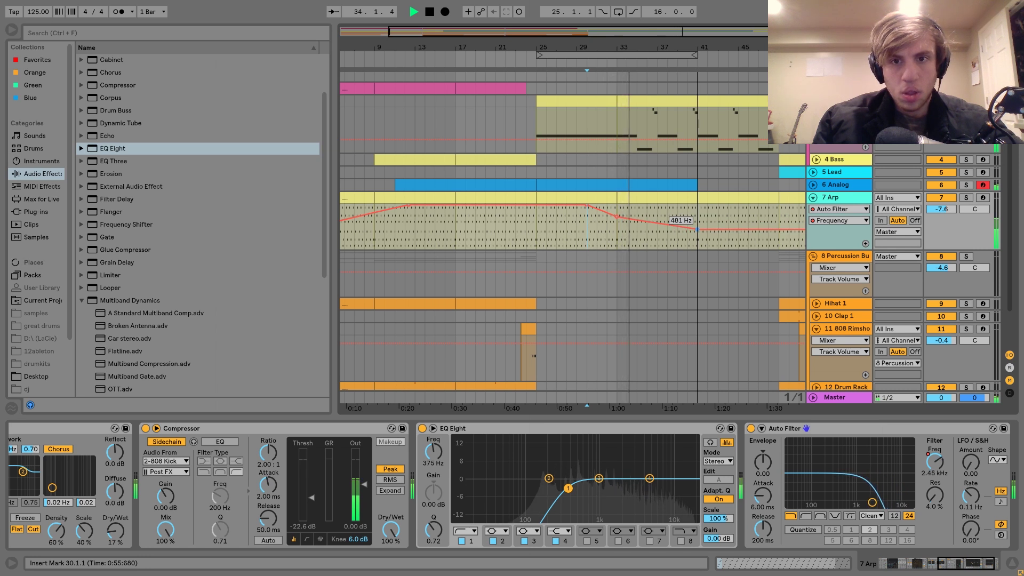
{"action": "left_click", "coordinate": [777, 230]}
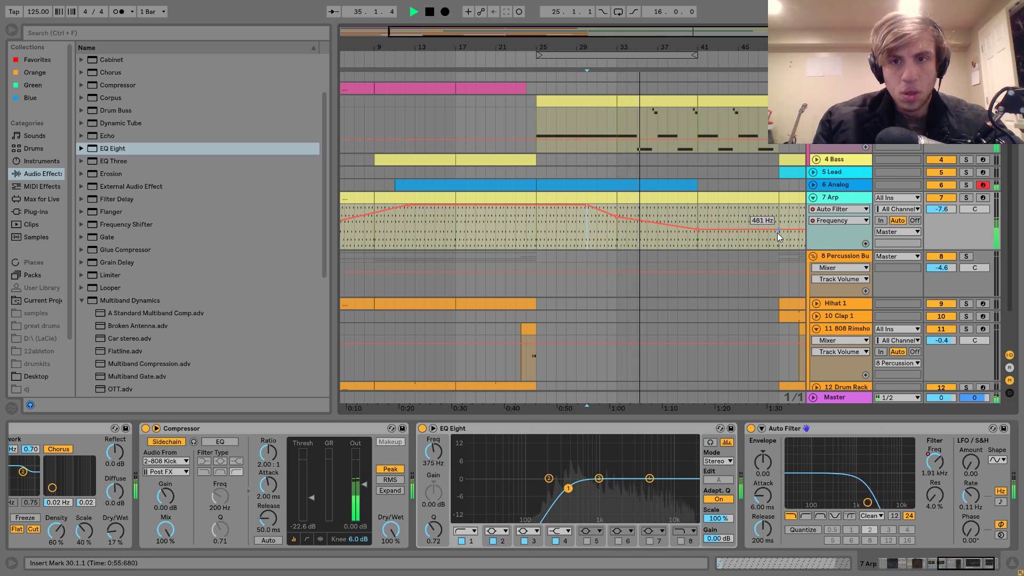
{"action": "left_click_drag", "start_coordinate": [777, 230], "coordinate": [779, 204]}
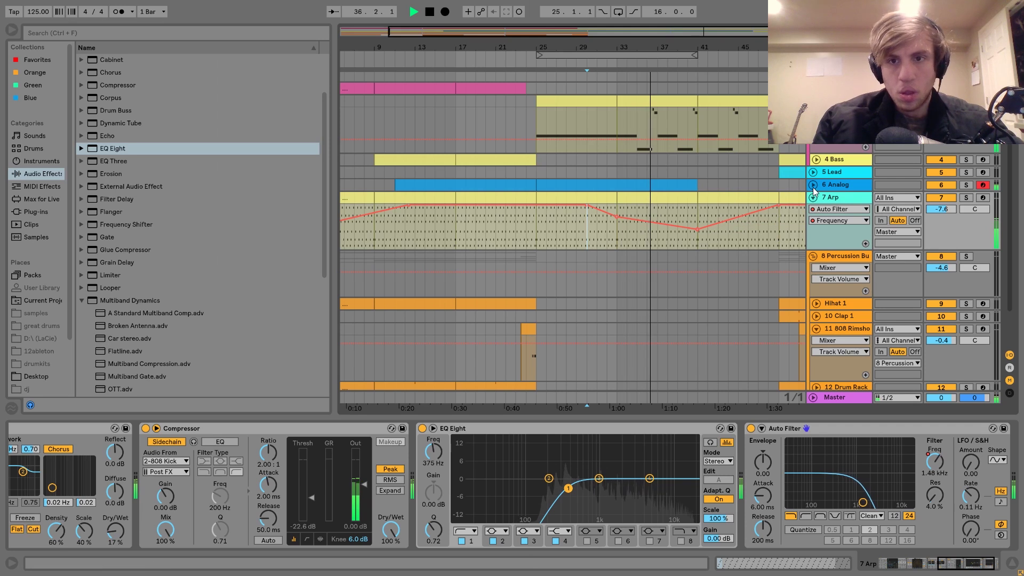
- Unfold the 6 Analog track and consolidate its material from bar 25 to bar 49 into one clip
{"action": "left_click", "coordinate": [813, 185]}
{"action": "left_click", "coordinate": [644, 187]}
{"action": "left_click", "coordinate": [778, 187], "text": "shift"}
{"action": "key", "text": "space"}
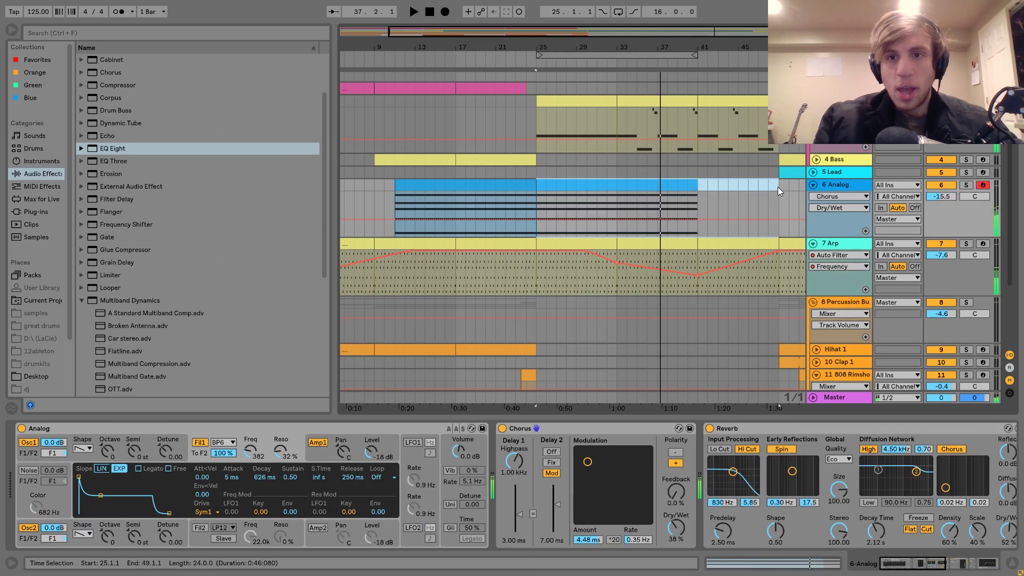
{"action": "key", "text": "ctrl+j"}
- Apply Legato to all chord notes in the consolidated Analog clip to fill its full 24 bars, and return to the device view
{"action": "double_click", "coordinate": [747, 185]}
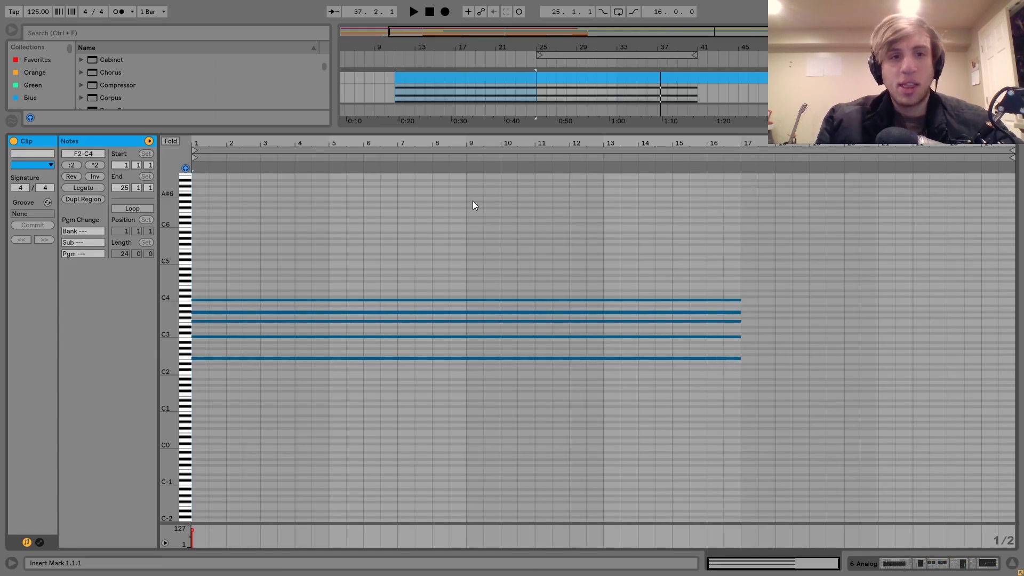
{"action": "key", "text": "ctrl+a"}
{"action": "left_click", "coordinate": [92, 187]}
{"action": "key", "text": "shift+Tab"}
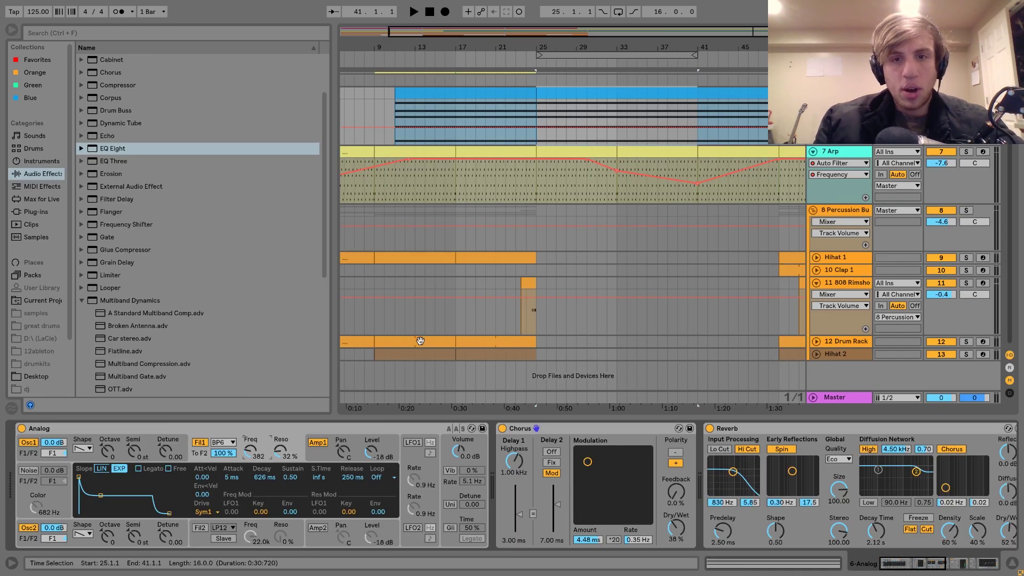
- Play from bar 25 and automate 6 Analog's F1 Freq to rise until about bar 37, falling to 616 around bar 43
{"action": "key", "text": "space"}
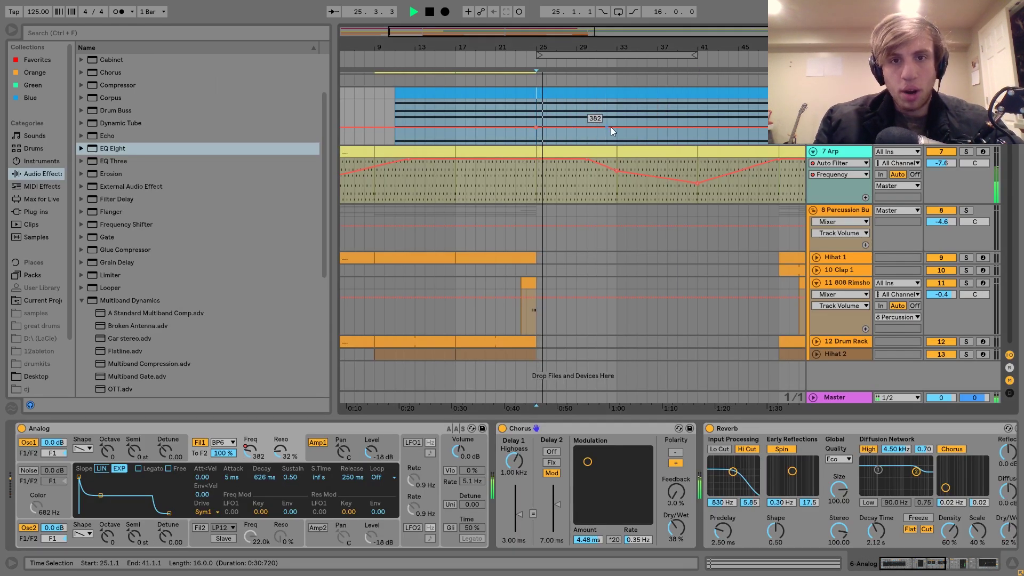
{"action": "left_click_drag", "start_coordinate": [612, 127], "coordinate": [612, 122]}
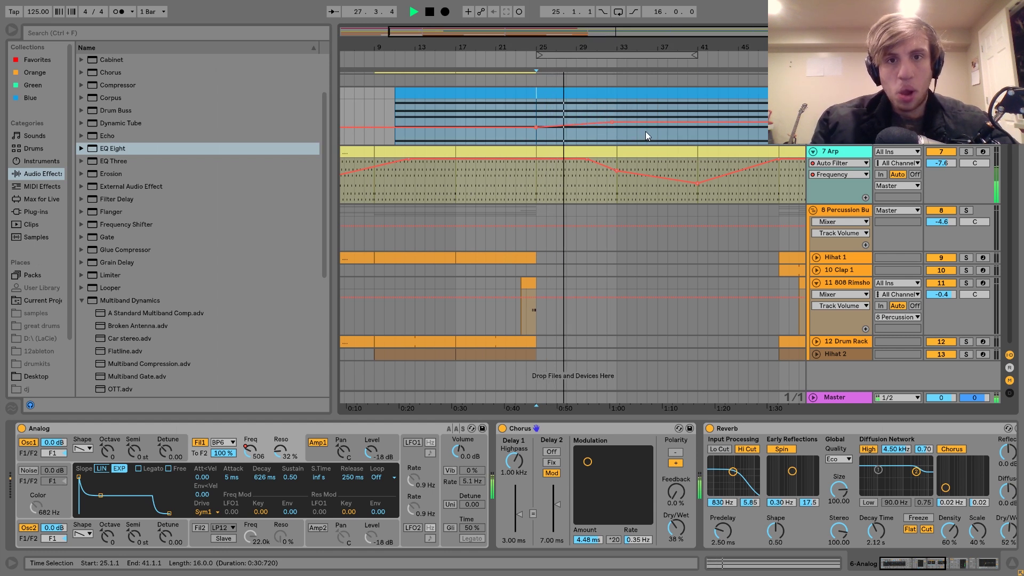
{"action": "scroll", "coordinate": [649, 136], "scroll_direction": "up", "scroll_amount": 2}
{"action": "scroll", "coordinate": [649, 136], "scroll_direction": "right", "scroll_amount": 2}
{"action": "scroll", "coordinate": [649, 136], "scroll_direction": "up", "scroll_amount": 2}
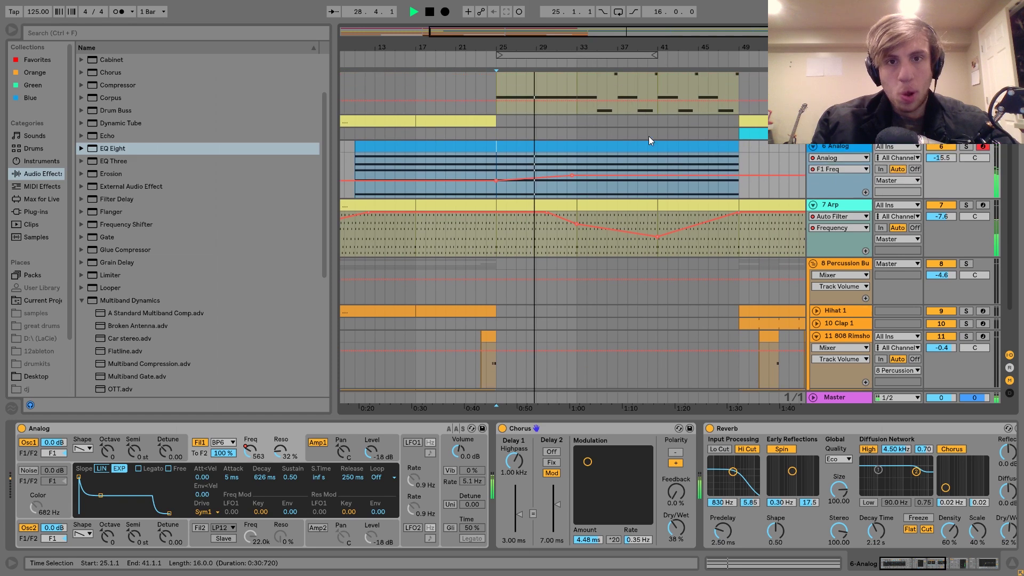
{"action": "left_click_drag", "start_coordinate": [610, 174], "coordinate": [633, 170]}
{"action": "left_click", "coordinate": [608, 173]}
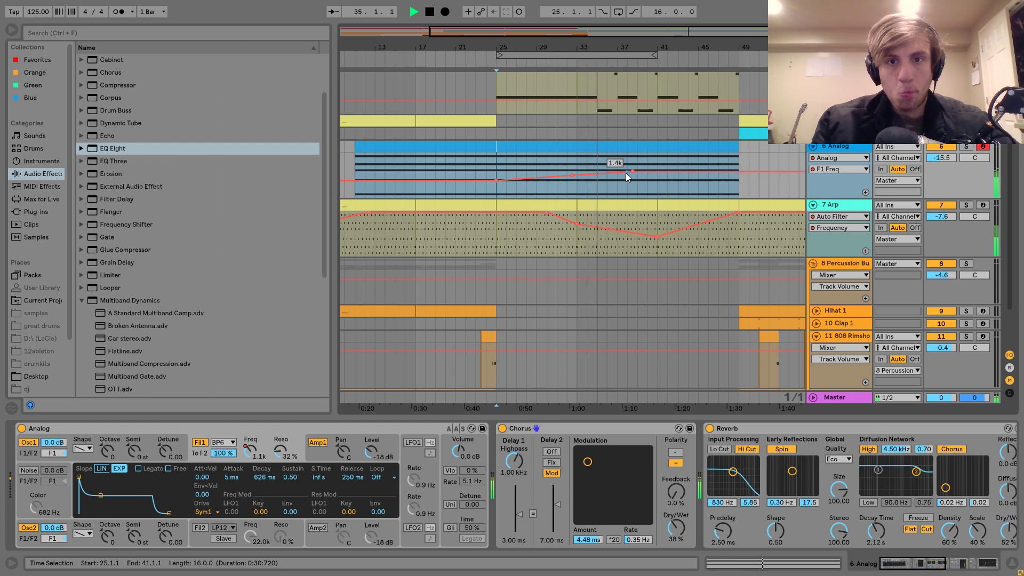
{"action": "left_click_drag", "start_coordinate": [634, 172], "coordinate": [680, 179]}
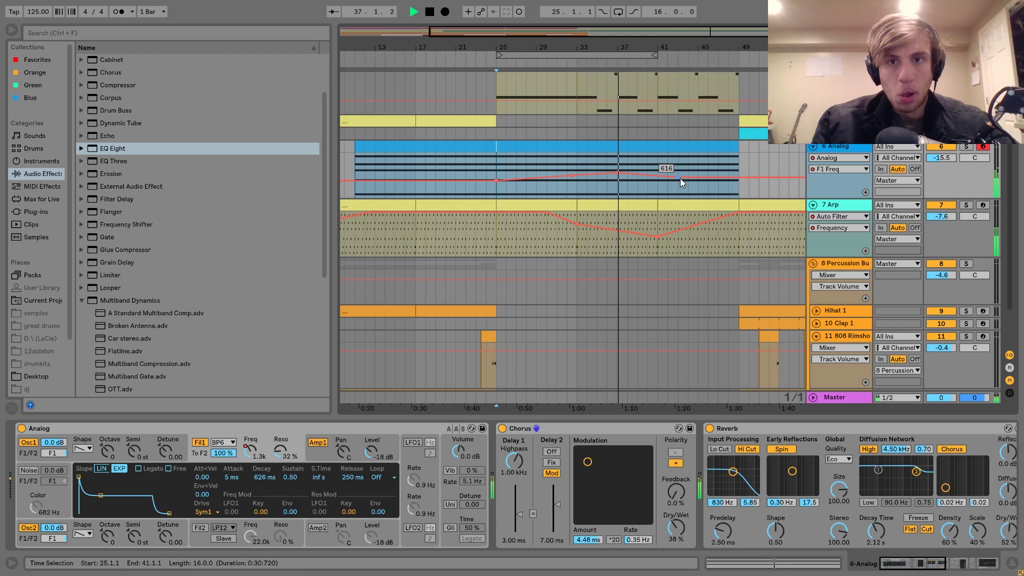
- Delete the Arp clip between bars 41 and 49 and remove the filter breakpoint at bar 49
{"action": "scroll", "coordinate": [680, 185], "scroll_direction": "up", "scroll_amount": 1}
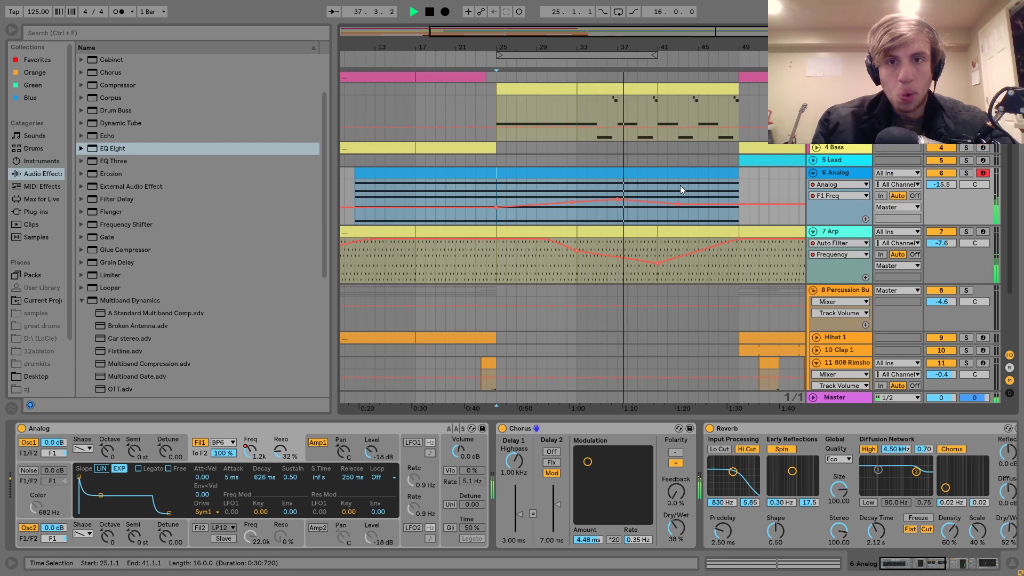
{"action": "left_click", "coordinate": [719, 231]}
{"action": "left_click", "coordinate": [741, 240]}
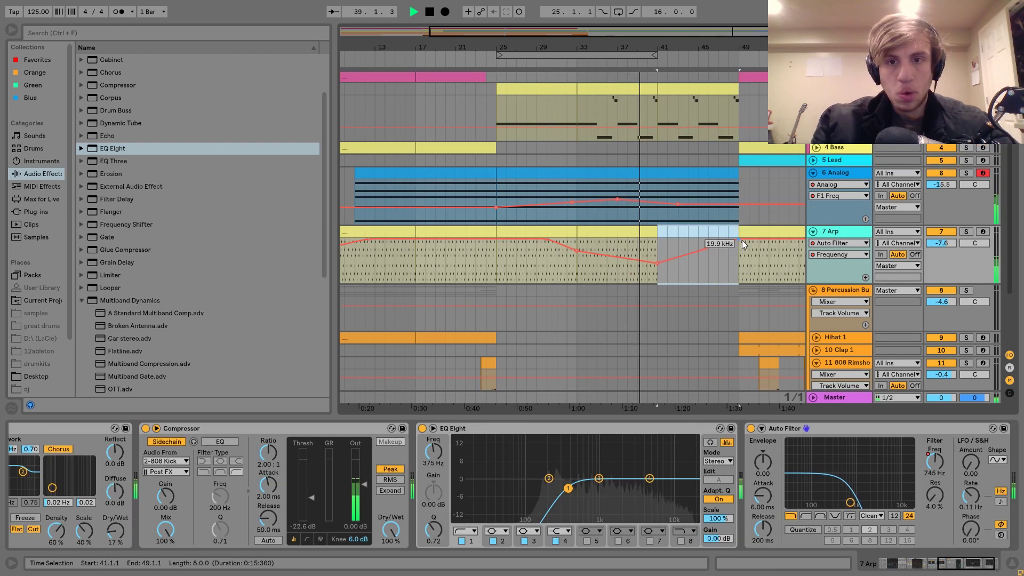
- Copy the Lead clip at bar 49 to bars 41 to 49
{"action": "scroll", "coordinate": [702, 227], "scroll_direction": "right", "scroll_amount": 3}
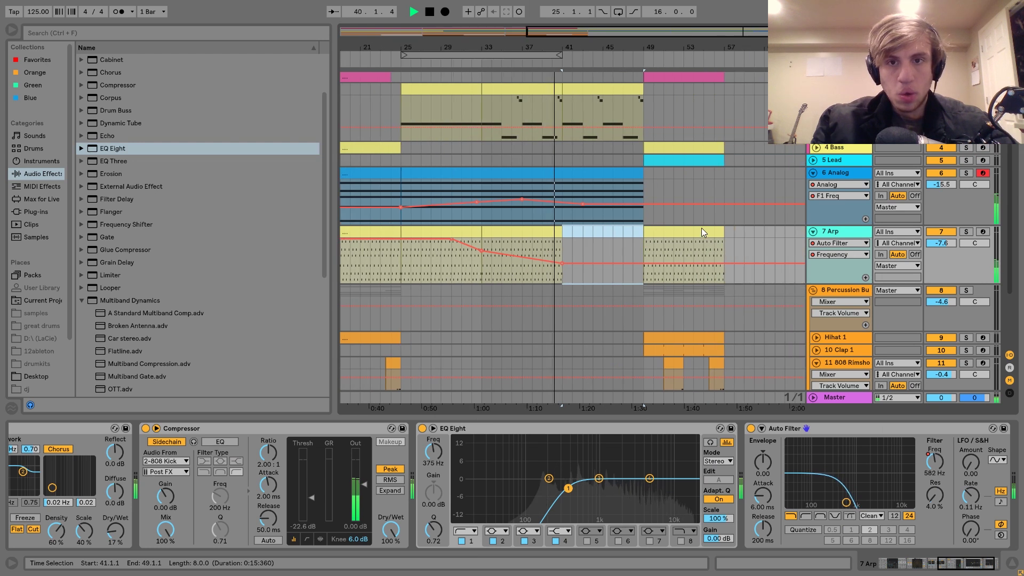
{"action": "left_click", "coordinate": [660, 162]}
{"action": "left_click_drag", "start_coordinate": [660, 163], "coordinate": [579, 161]}
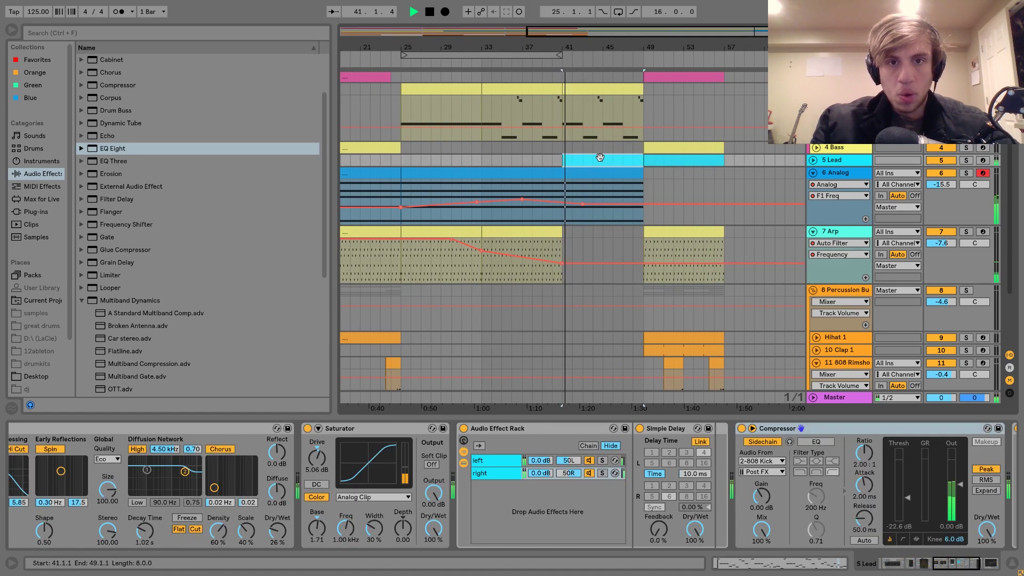
- Fold the Arp track, lower 6 Analog's F1 Freq automation to 184 at bar 49, and stop playback
{"action": "left_click", "coordinate": [813, 173]}
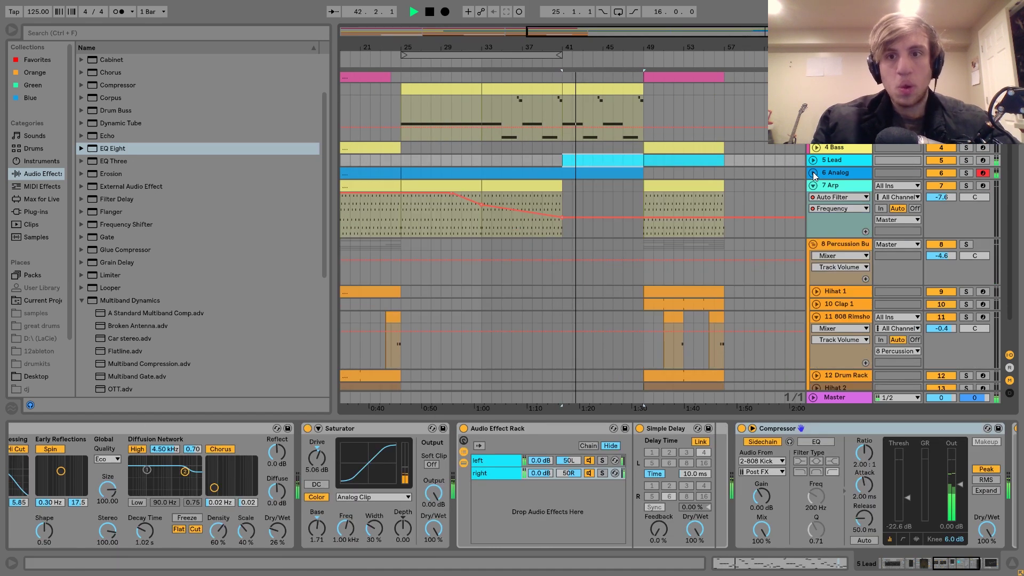
{"action": "left_click", "coordinate": [813, 186]}
{"action": "left_click", "coordinate": [813, 173]}
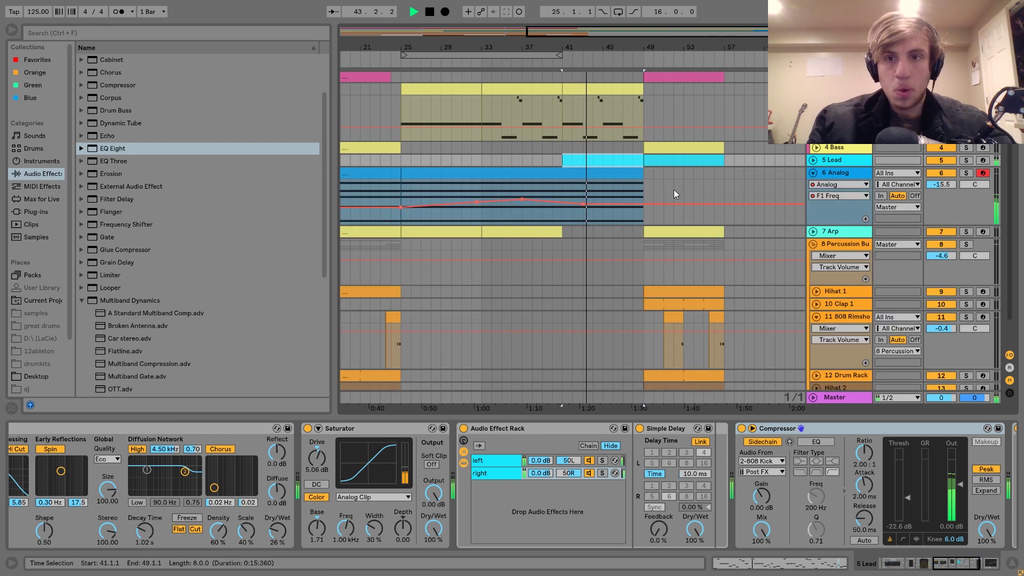
{"action": "left_click_drag", "start_coordinate": [645, 206], "coordinate": [642, 212]}
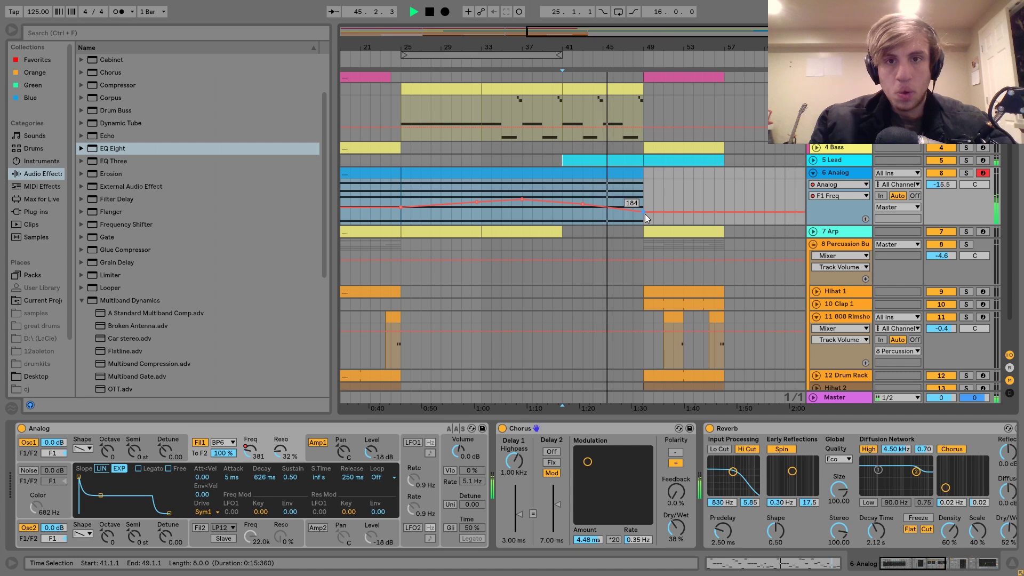
{"action": "scroll", "coordinate": [645, 213], "scroll_direction": "up", "scroll_amount": 2}
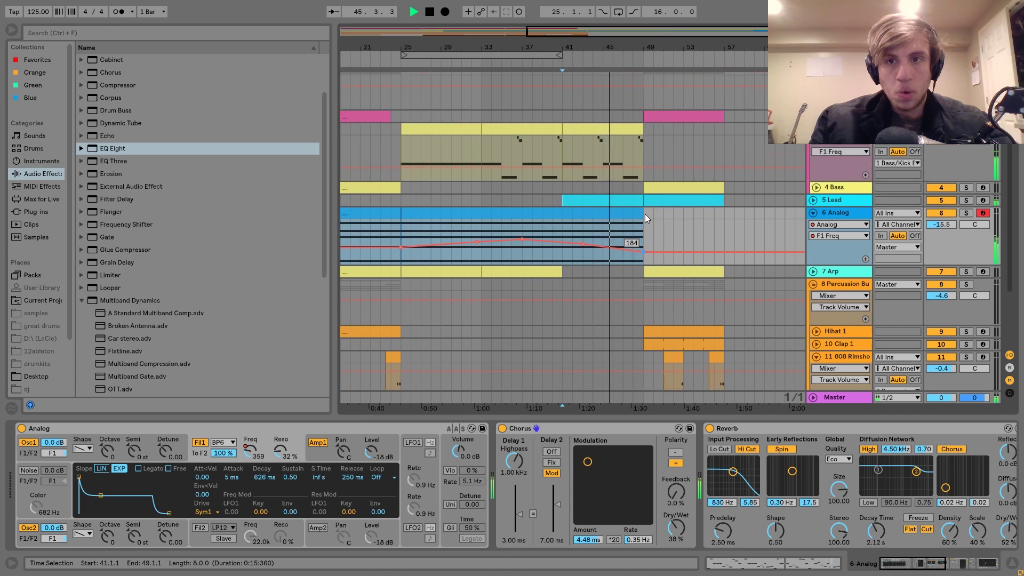
{"action": "left_click", "coordinate": [635, 130]}
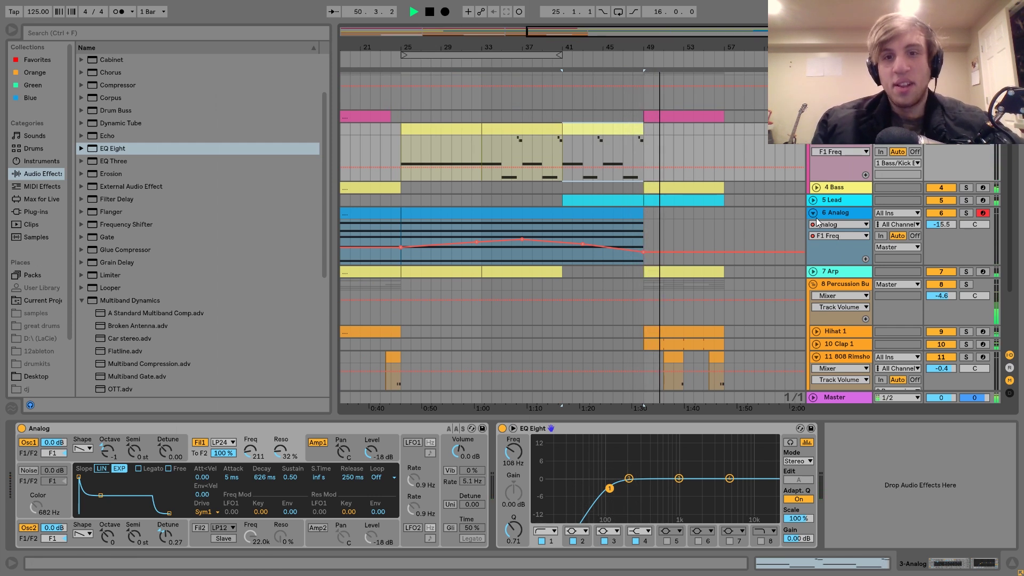
{"action": "key", "text": "space"}
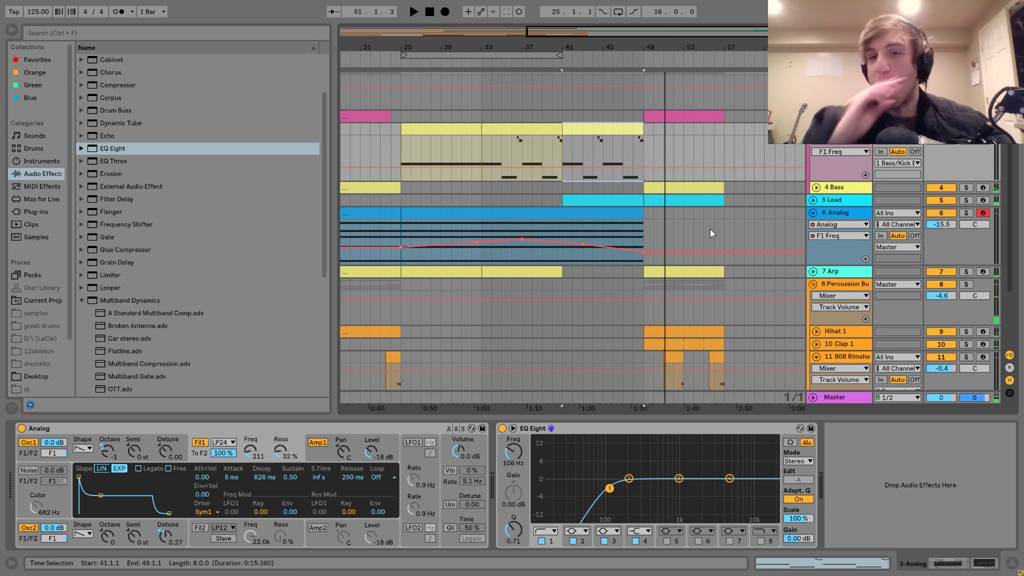
- Delete the Arp clip from bar 49 to 57, and unfold the Arp track to audition its filter sweep from bar 30
{"action": "left_click", "coordinate": [701, 276]}
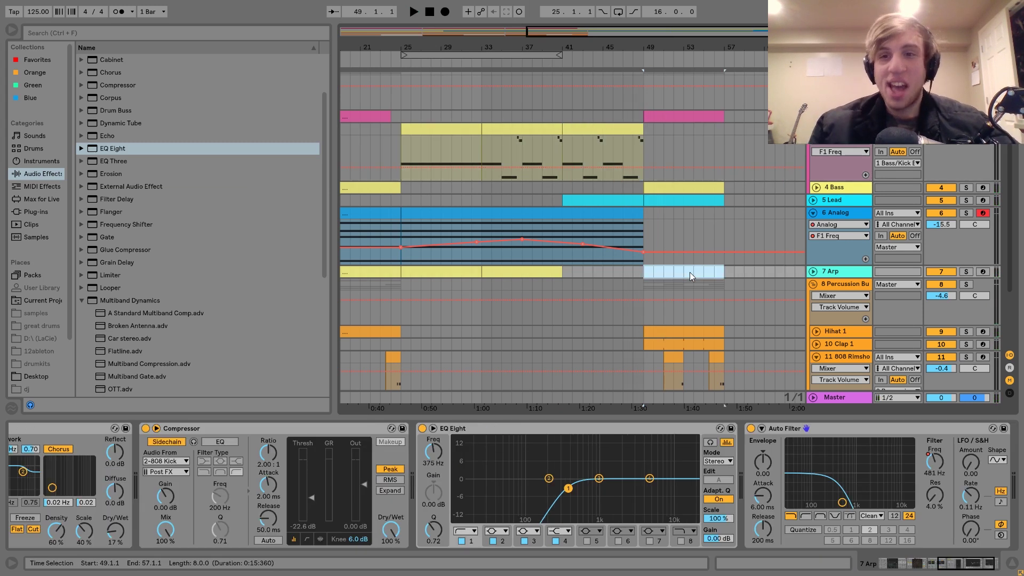
{"action": "left_click", "coordinate": [814, 274]}
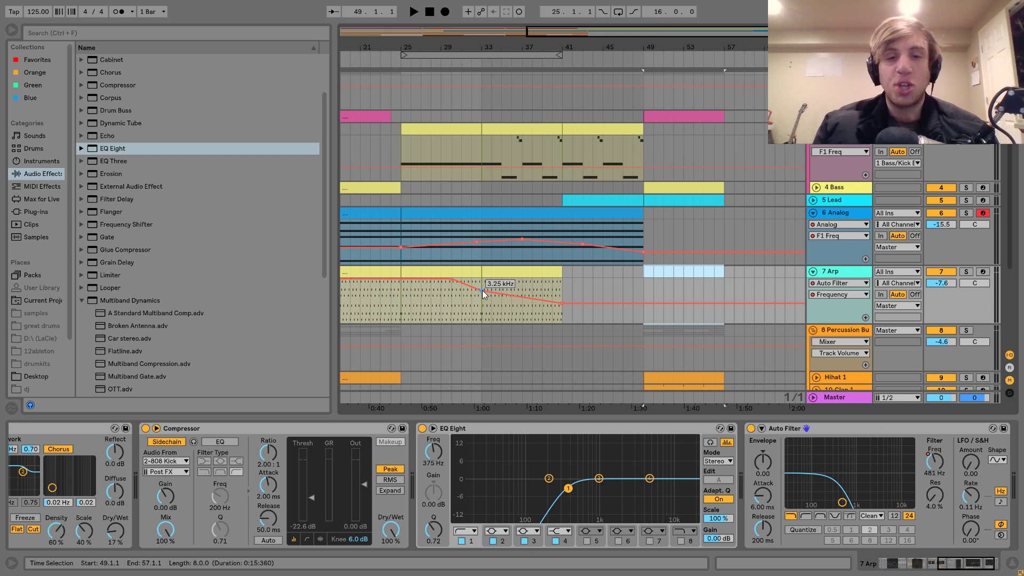
{"action": "left_click_drag", "start_coordinate": [450, 297], "coordinate": [562, 310]}
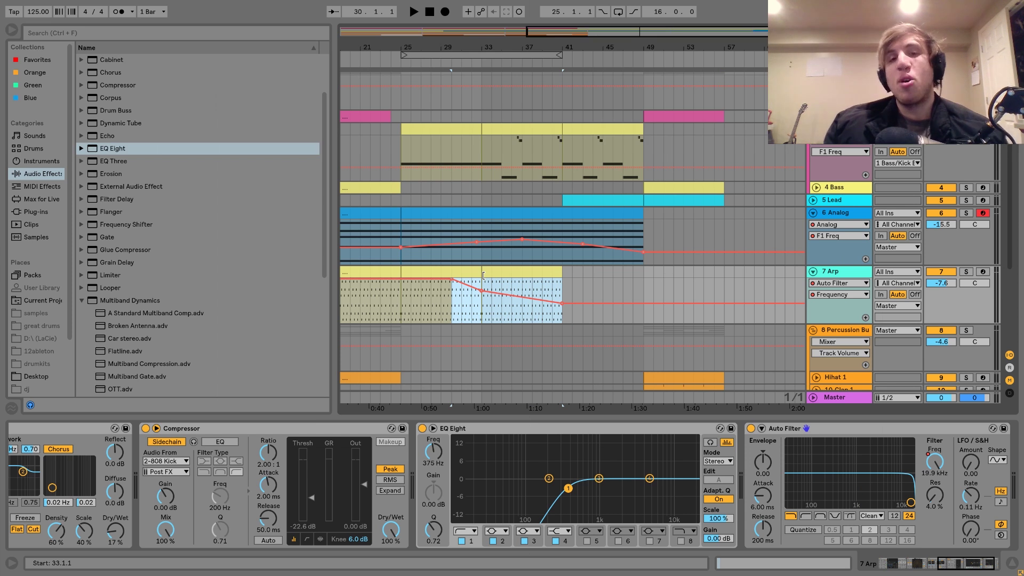
{"action": "key", "text": "space"}
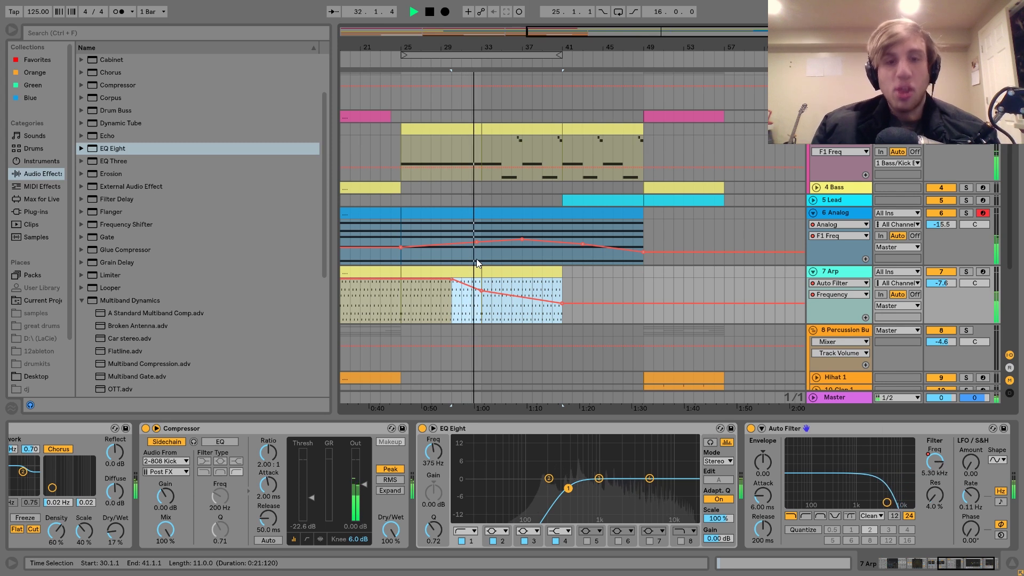
{"action": "key", "text": "space"}
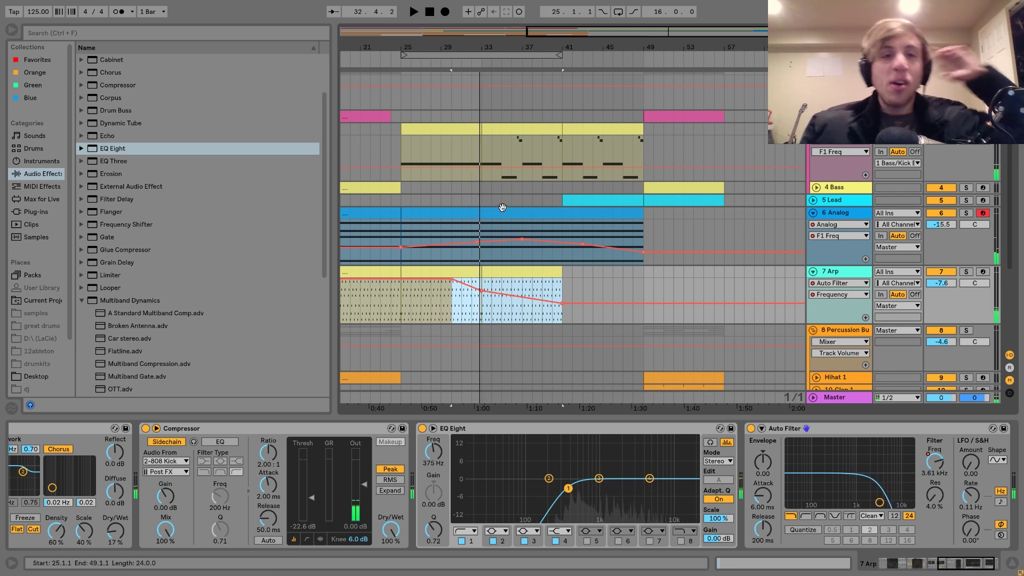
- Audition the sustained 3-Analog bass clips from bars 25 and 33, and the Lead entry at bar 41
{"action": "left_click", "coordinate": [402, 113]}
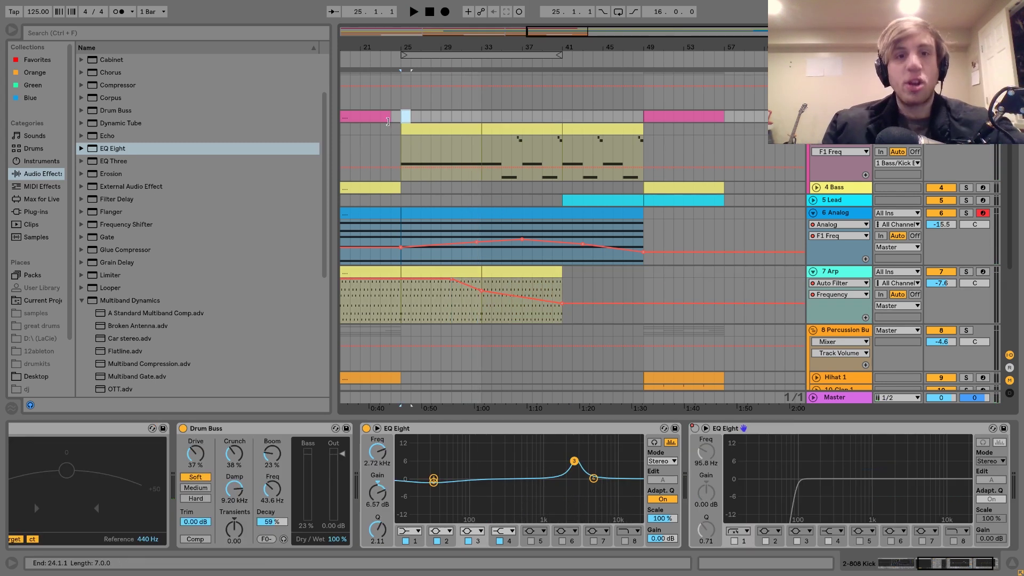
{"action": "left_click", "coordinate": [383, 132]}
{"action": "key", "text": "space"}
{"action": "left_click", "coordinate": [426, 128]}
{"action": "key", "text": "space"}
{"action": "key", "text": "space"}
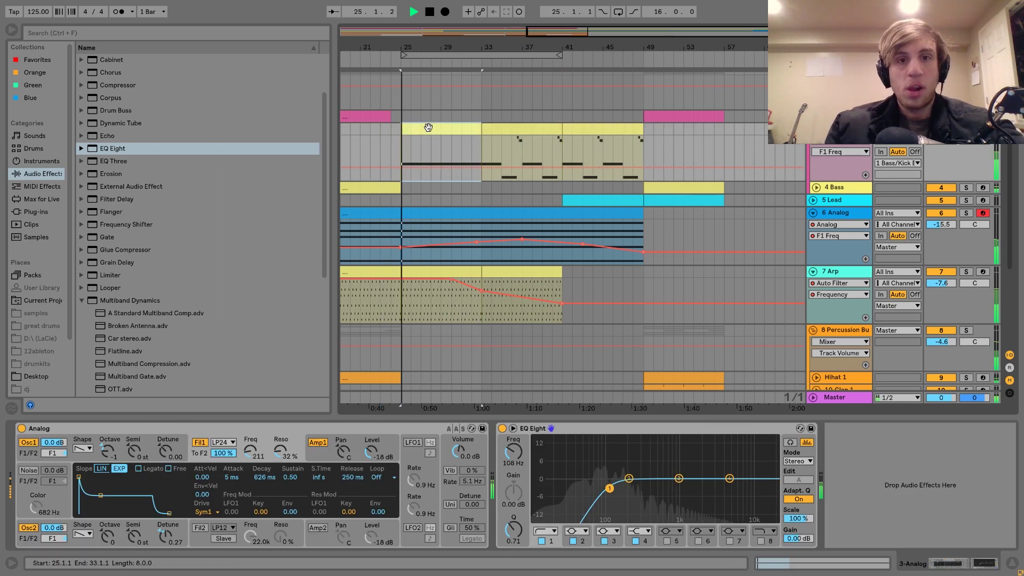
{"action": "key", "text": "space"}
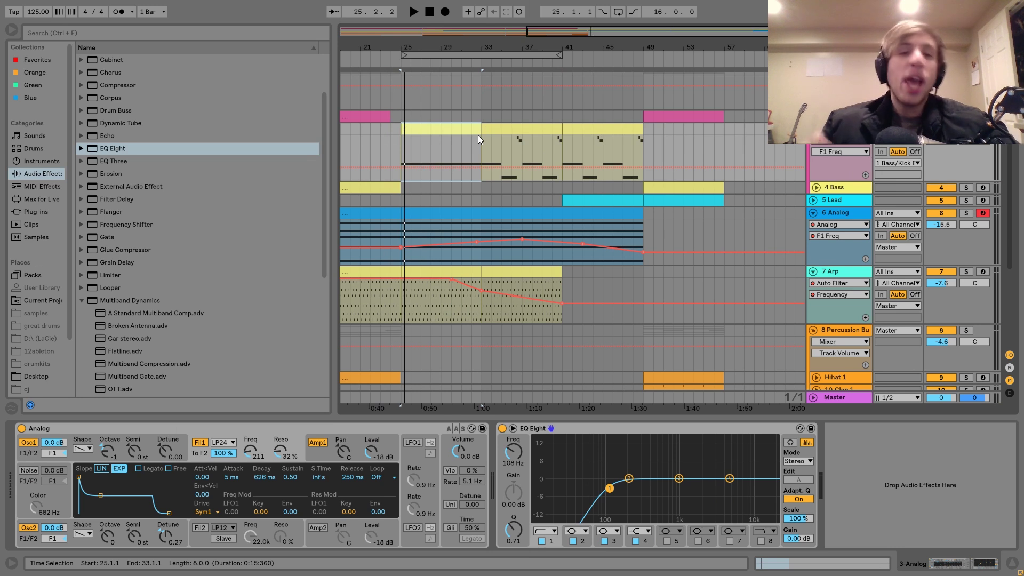
{"action": "left_click", "coordinate": [505, 129]}
{"action": "key", "text": "space"}
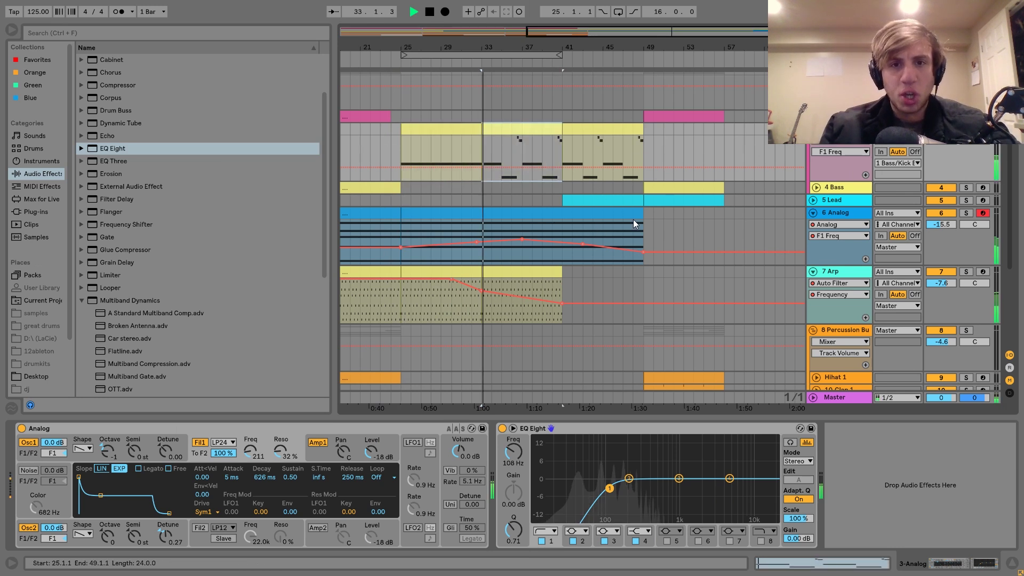
{"action": "left_click", "coordinate": [564, 199]}
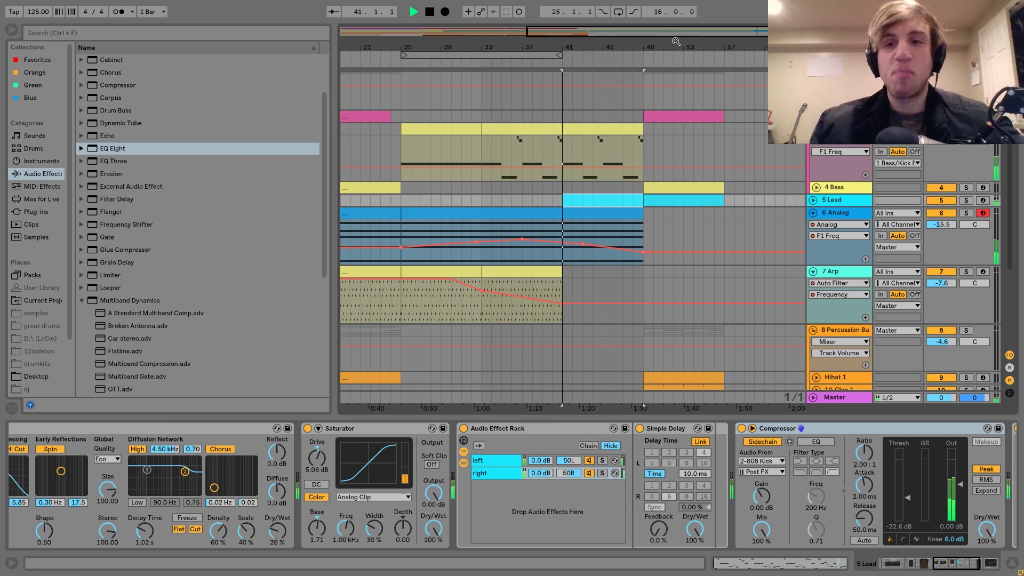
- Replace the 3-Analog clip in bars 41 to 49 with a copy of the 4 Bass clip on its own track, and play from bar 39
{"action": "left_click", "coordinate": [641, 129]}
{"action": "key", "text": "Delete"}
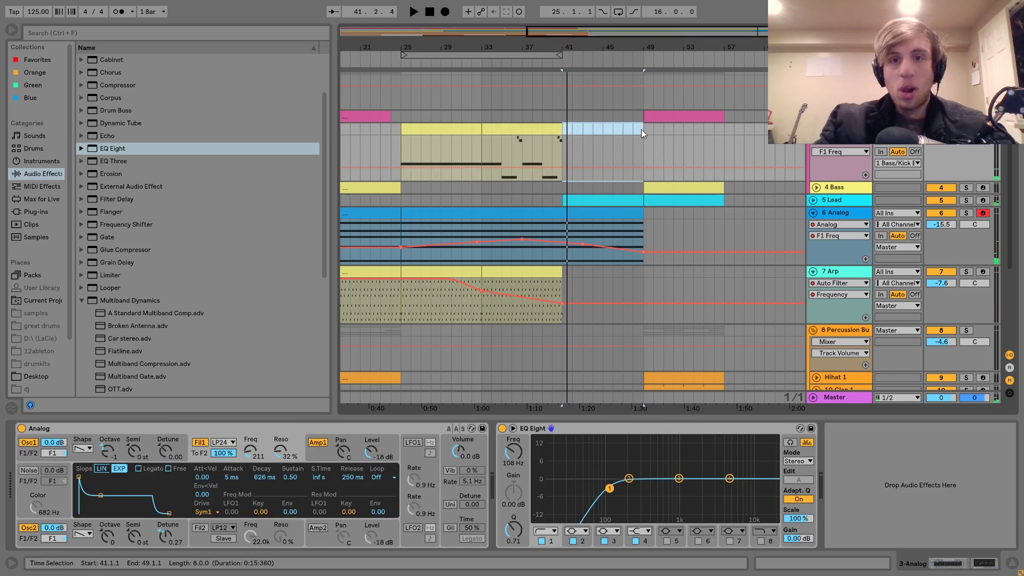
{"action": "left_click_drag", "start_coordinate": [691, 190], "coordinate": [609, 188]}
{"action": "left_click", "coordinate": [547, 184]}
{"action": "key", "text": "space"}
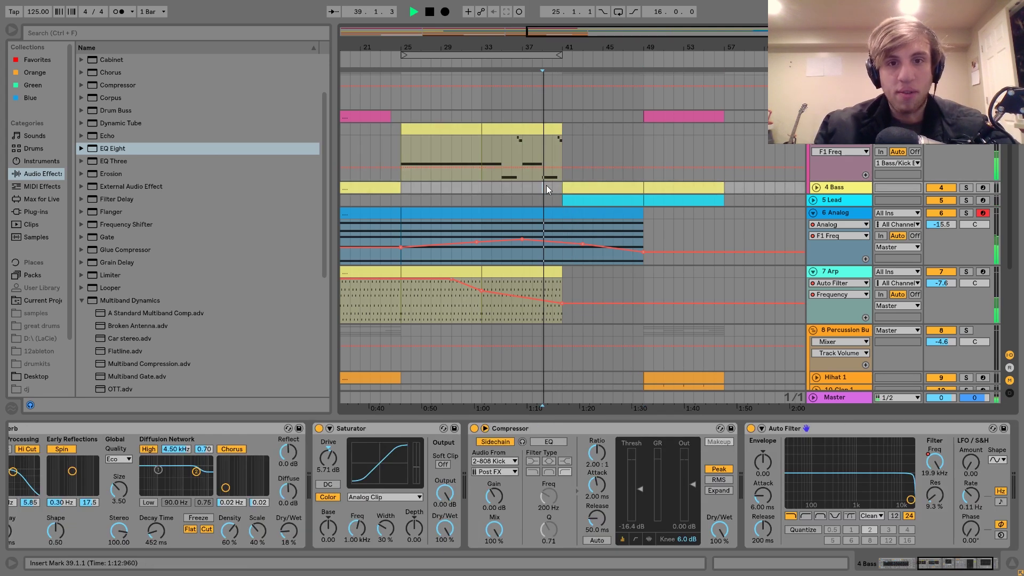
- Automate 4 Bass's Auto Filter frequency to drop steeply from bar 39 to bar 41 and reopen fully by bar 49
{"action": "left_click", "coordinate": [816, 187]}
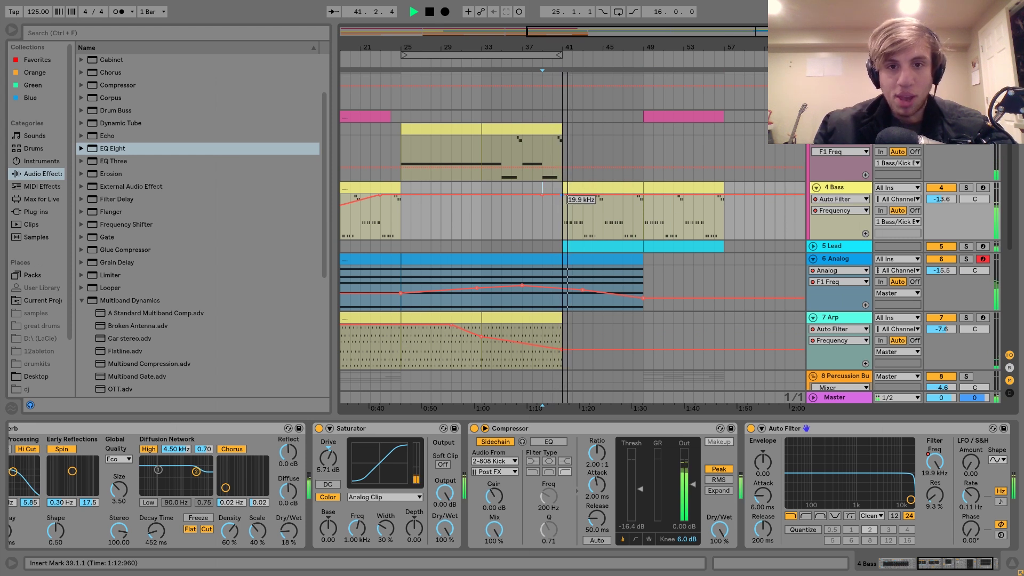
{"action": "left_click_drag", "start_coordinate": [560, 200], "coordinate": [561, 227]}
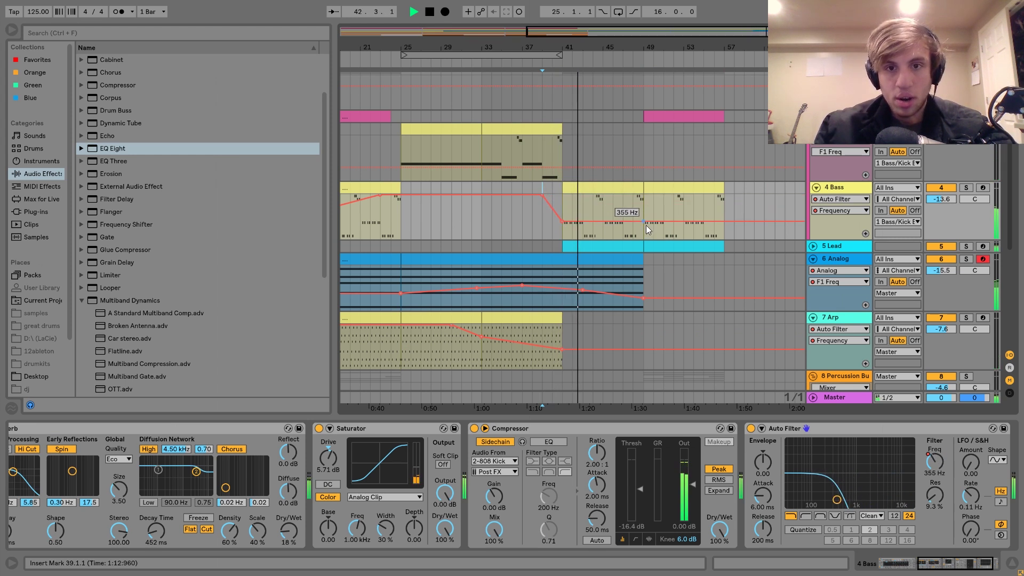
{"action": "left_click_drag", "start_coordinate": [642, 222], "coordinate": [643, 195]}
{"action": "left_click_drag", "start_coordinate": [578, 222], "coordinate": [565, 227]}
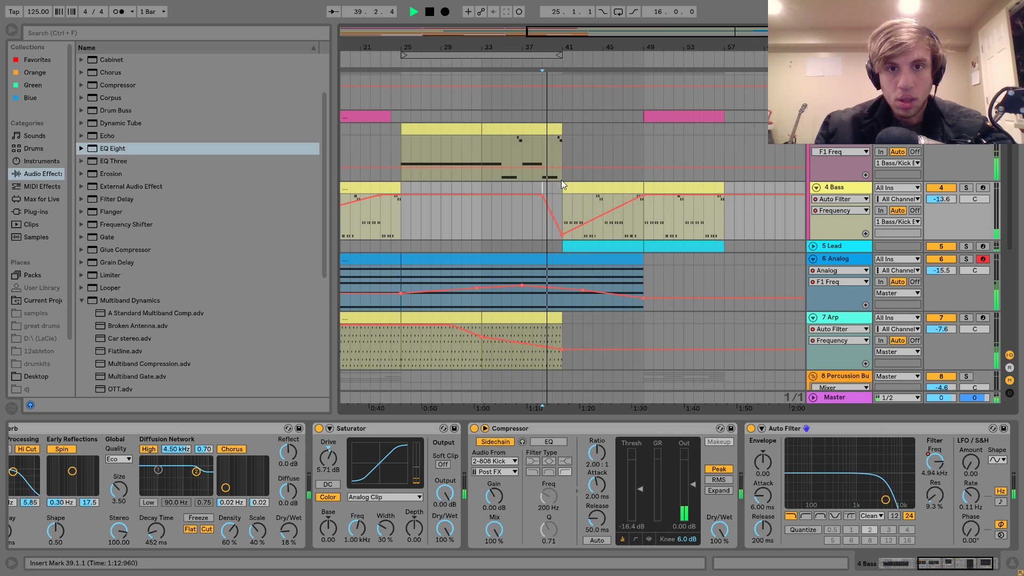
- Fold the 4 Bass, 6 Analog and 7 Arp tracks
{"action": "left_click", "coordinate": [548, 138]}
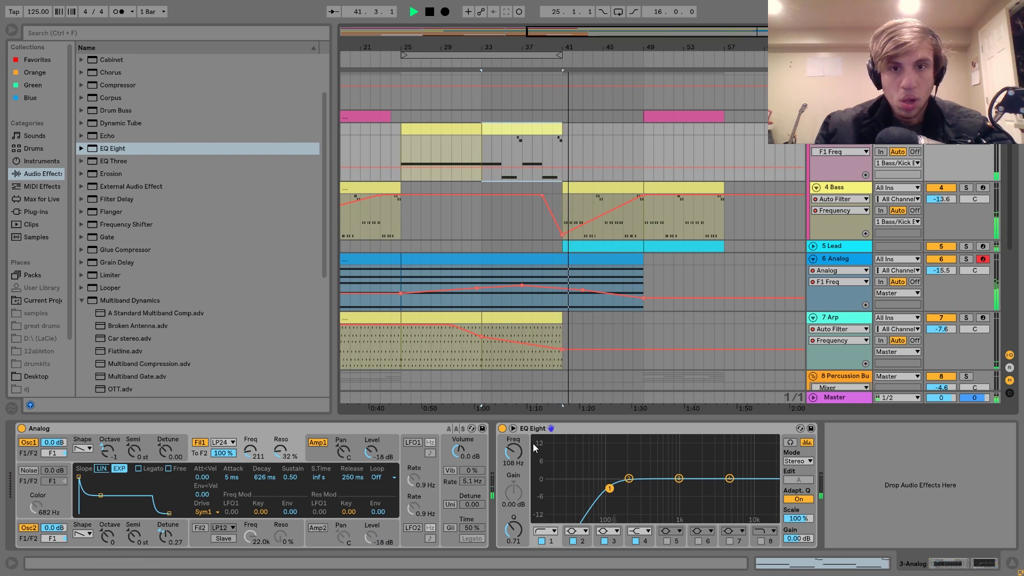
{"action": "left_click", "coordinate": [812, 260]}
{"action": "left_click", "coordinate": [817, 188]}
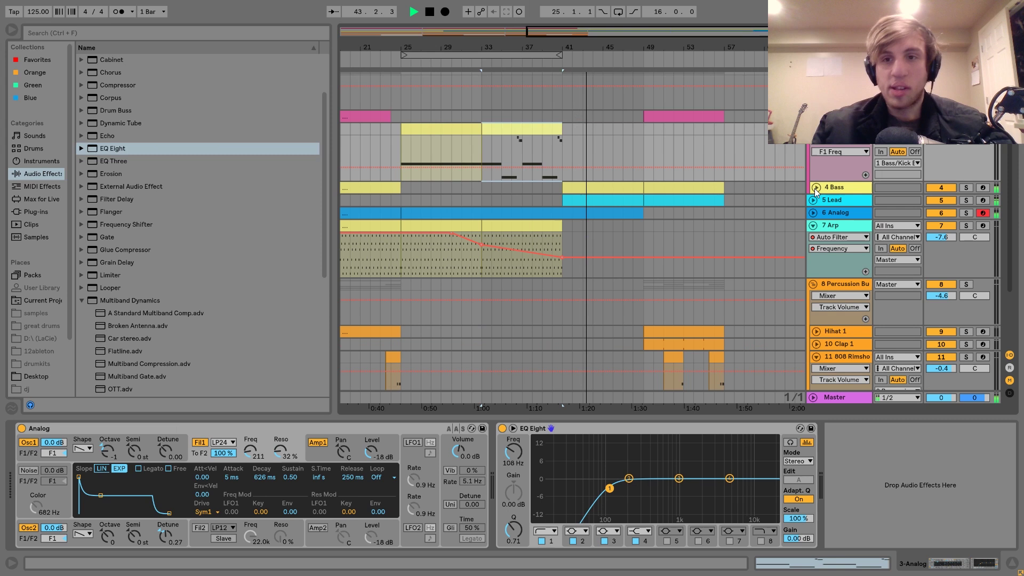
{"action": "left_click", "coordinate": [813, 225]}
- Consolidate 6 Analog from bar 25 to bar 57 into one clip and apply Legato to all its chord notes
{"action": "left_click", "coordinate": [608, 212]}
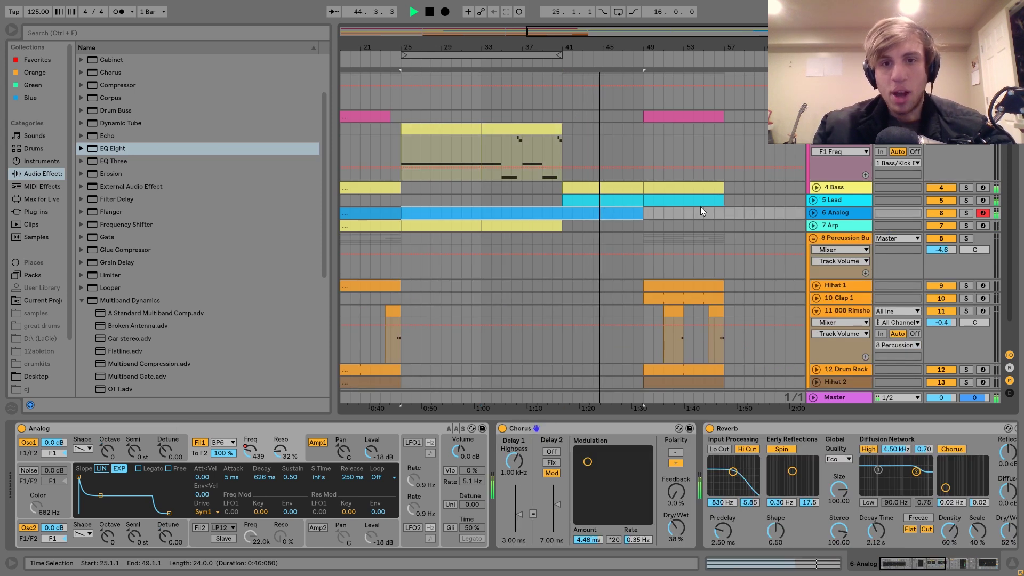
{"action": "left_click", "coordinate": [724, 216], "text": "shift"}
{"action": "key", "text": "ctrl+j"}
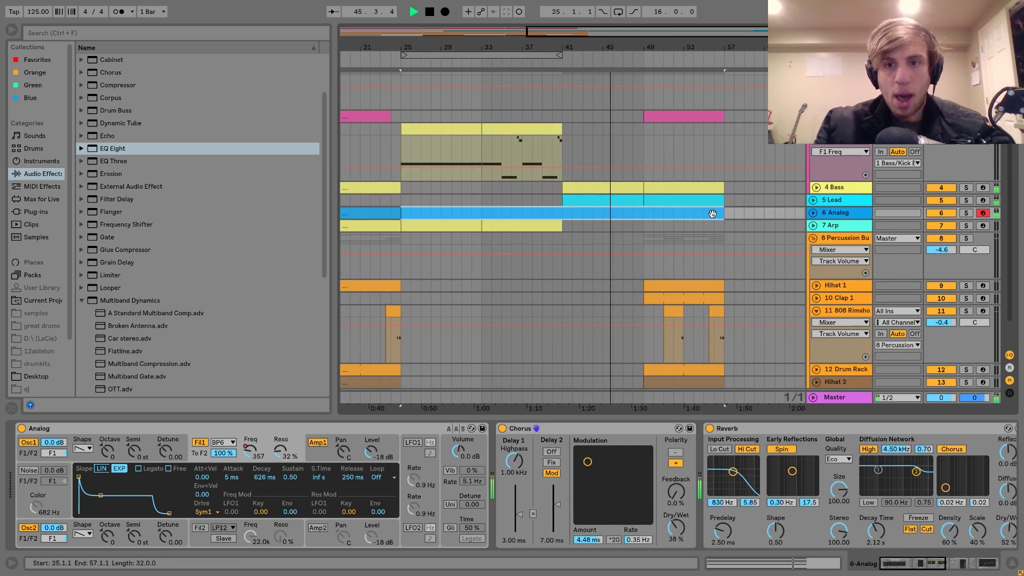
{"action": "double_click", "coordinate": [706, 212]}
{"action": "key", "text": "ctrl+a"}
{"action": "left_click", "coordinate": [86, 188]}
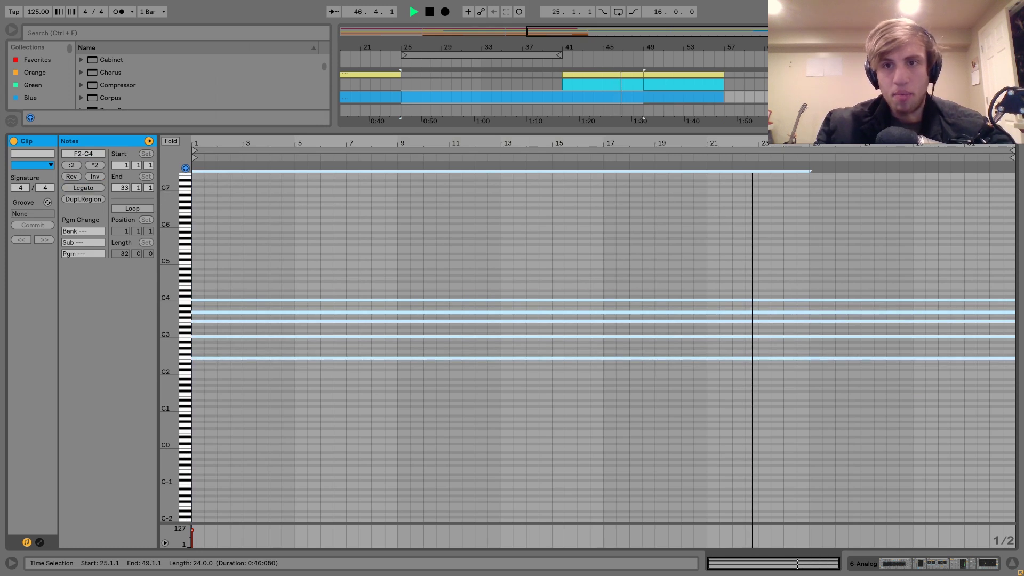
- Unfold 6 Analog, loop bars 49 to 57 and lower the end of its F1 Freq automation slightly within that section
{"action": "key", "text": "shift+Tab"}
{"action": "left_click", "coordinate": [813, 185]}
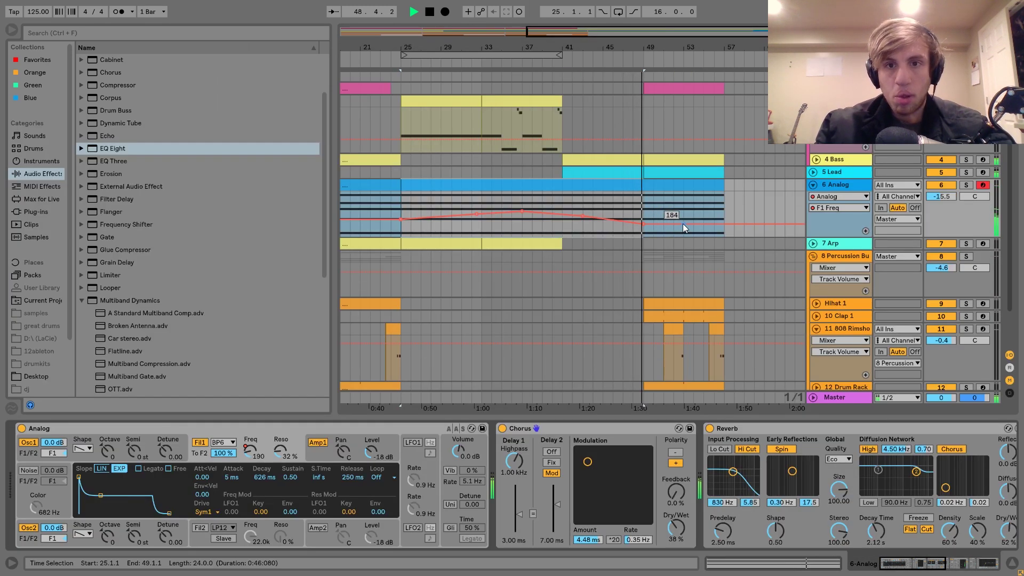
{"action": "left_click_drag", "start_coordinate": [644, 205], "coordinate": [724, 203]}
{"action": "key", "text": "ctrl+l"}
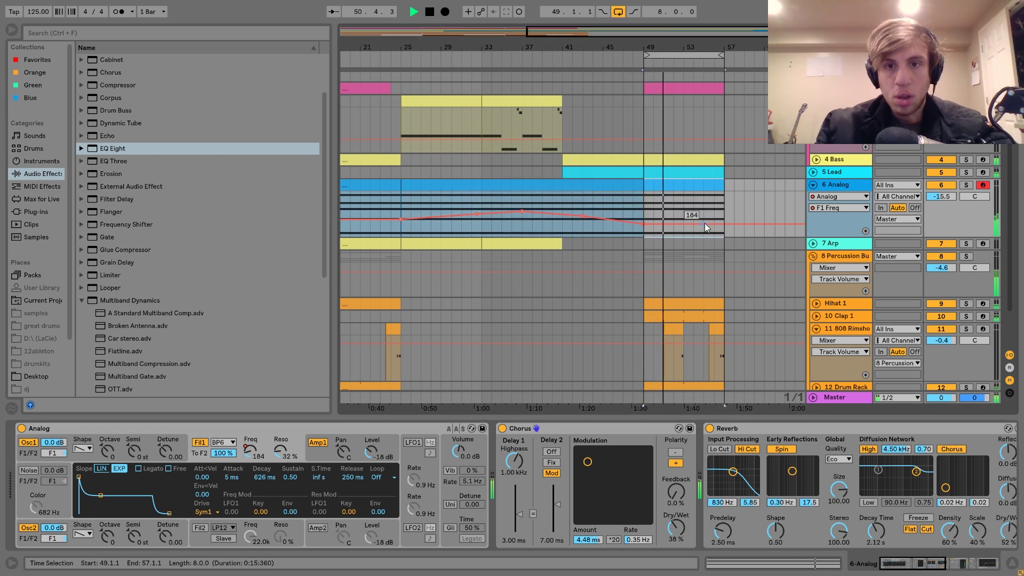
{"action": "left_click", "coordinate": [715, 232]}
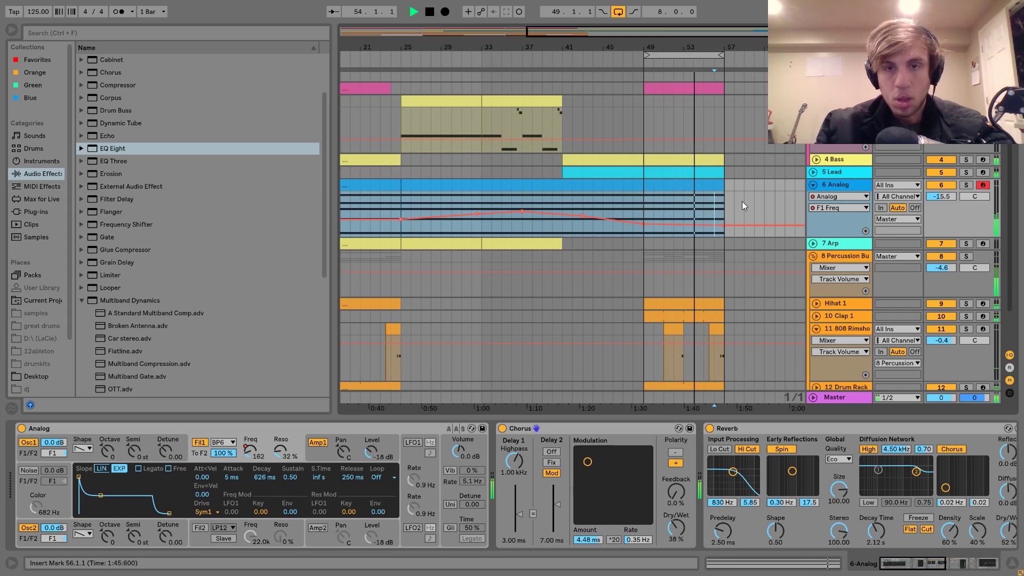
- Move the Clap 1 clip from bar 49 to bar 57
{"action": "left_click", "coordinate": [690, 314]}
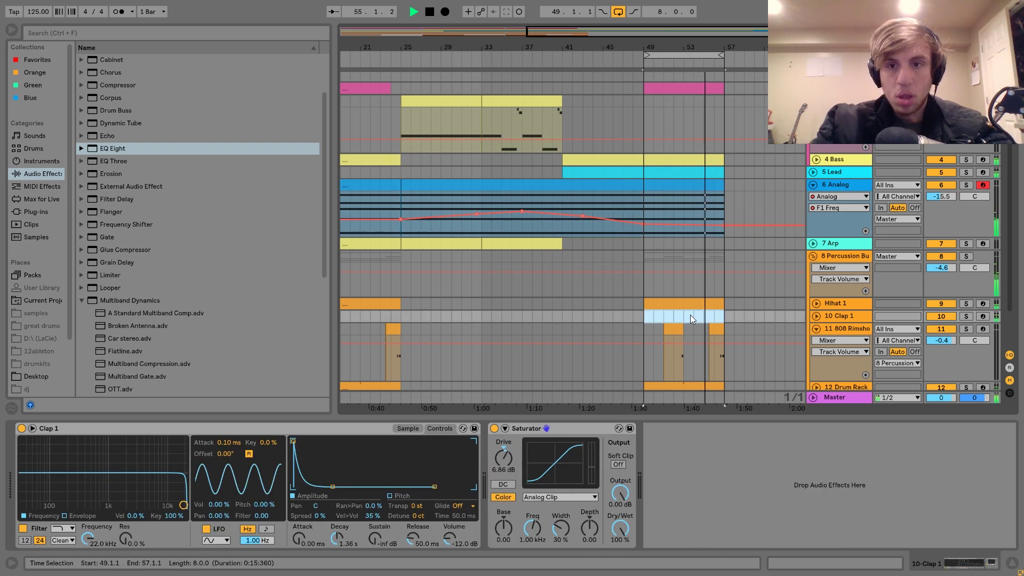
{"action": "left_click_drag", "start_coordinate": [658, 315], "coordinate": [740, 318]}
{"action": "scroll", "coordinate": [739, 318], "scroll_direction": "down", "scroll_amount": 2}
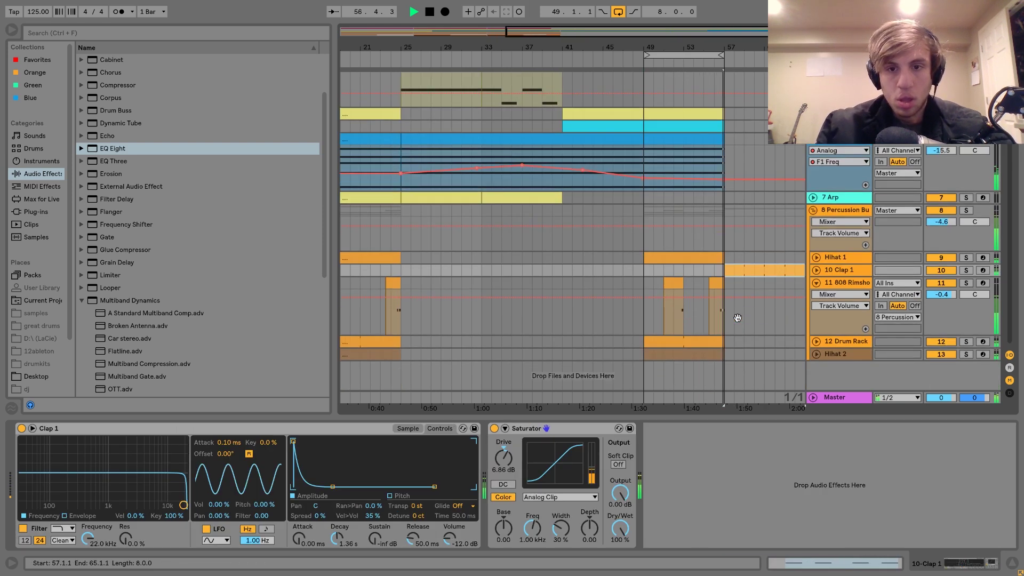
- Delete the Hihat 2 clip in bars 49 to 57 and put the Clap 1 clip back at bar 49
{"action": "left_click", "coordinate": [702, 352]}
{"action": "key", "text": "Delete"}
{"action": "left_click_drag", "start_coordinate": [701, 352], "coordinate": [688, 272]}
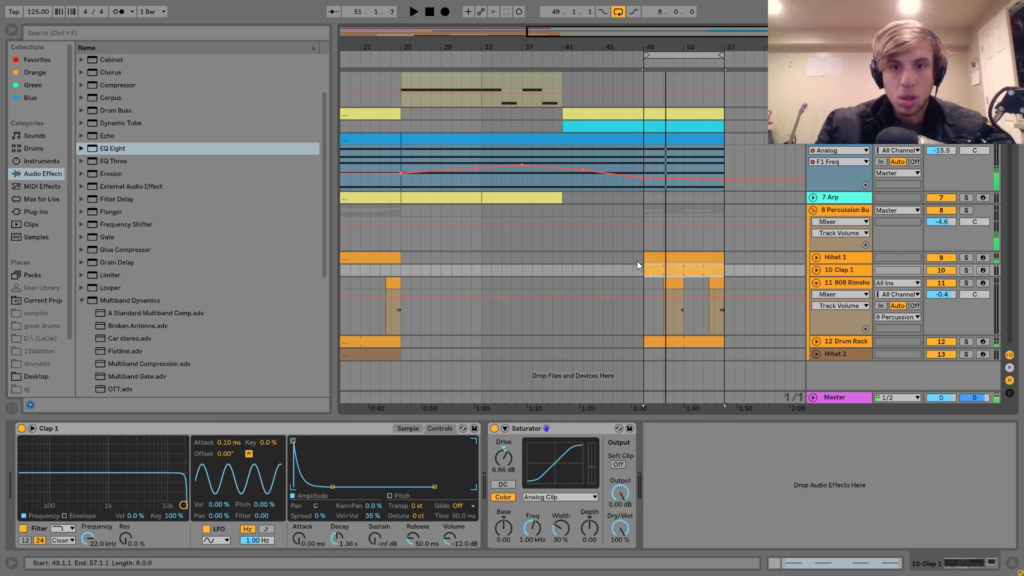
- Play the arrangement from bar 47, and check the breakdown from about bar 31 around the 3-Analog clips
{"action": "left_click", "coordinate": [626, 242]}
{"action": "scroll", "coordinate": [626, 241], "scroll_direction": "up", "scroll_amount": 5}
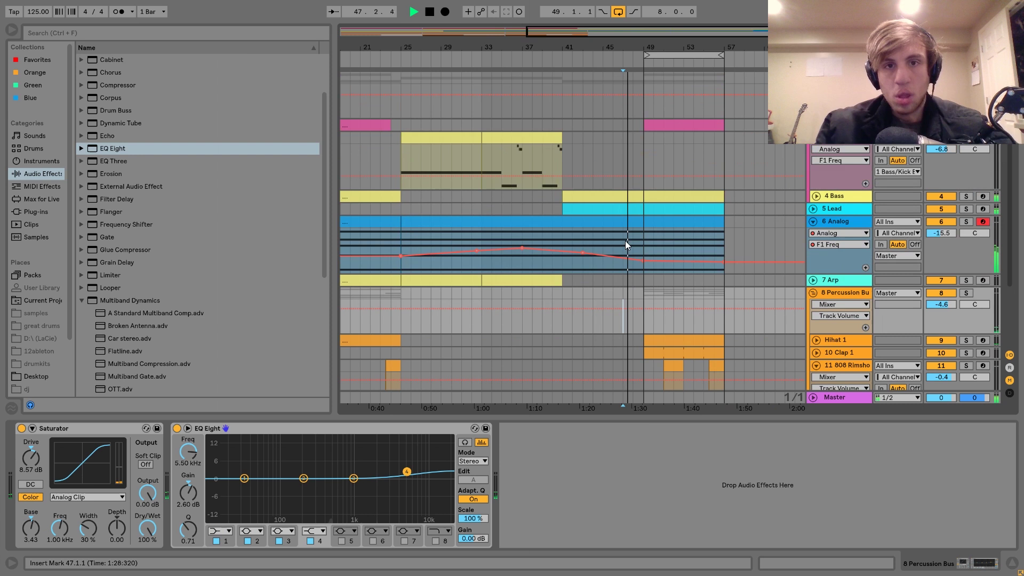
{"action": "left_click", "coordinate": [461, 126]}
{"action": "scroll", "coordinate": [461, 126], "scroll_direction": "left", "scroll_amount": 1}
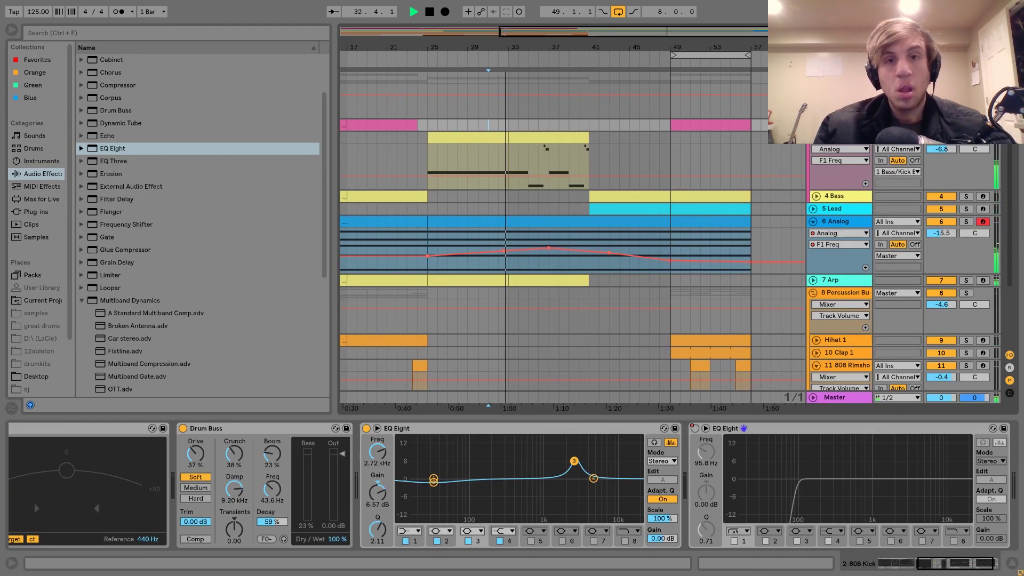
{"action": "left_click", "coordinate": [547, 135]}
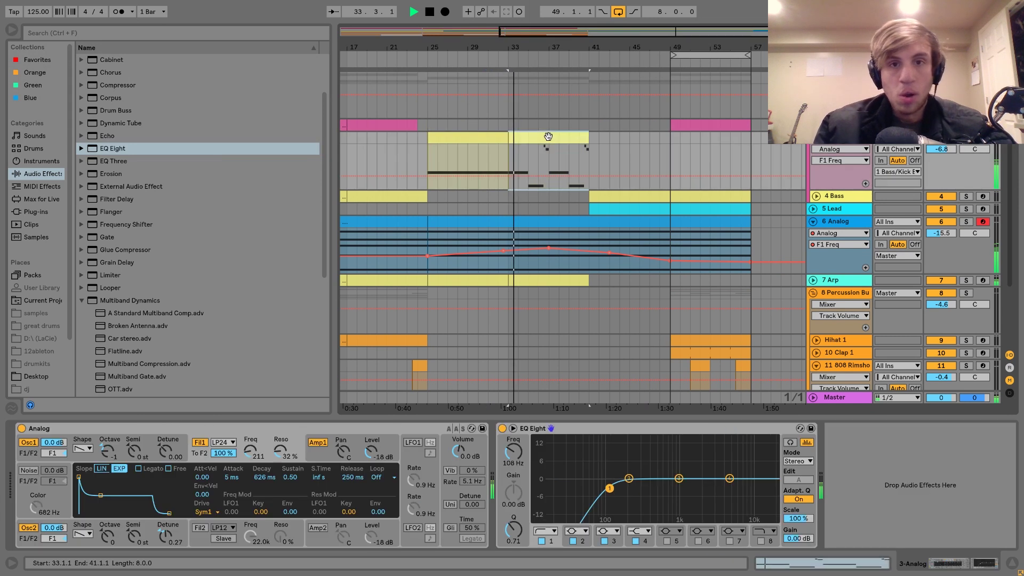
{"action": "left_click", "coordinate": [508, 126]}
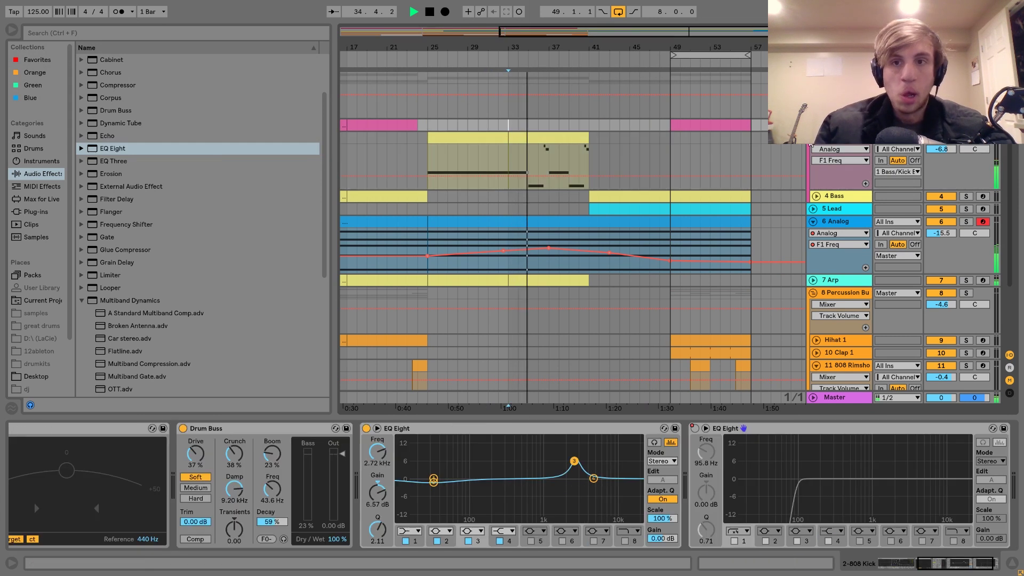
- Fold the 3-Analog and 6 Analog tracks and play the transition into bar 49 from bar 48
{"action": "left_click", "coordinate": [815, 137]}
{"action": "left_click", "coordinate": [813, 175]}
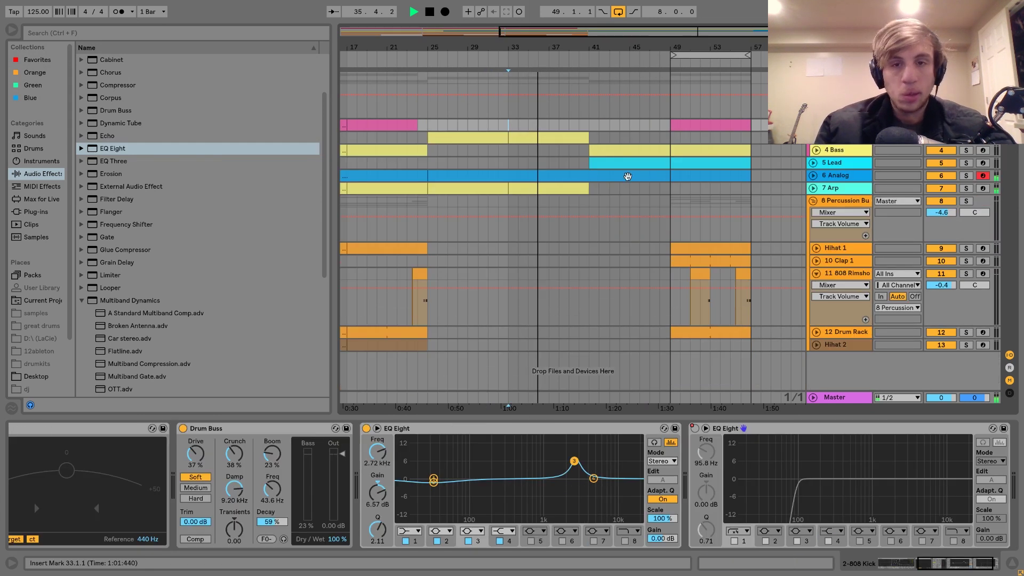
{"action": "left_click", "coordinate": [661, 137]}
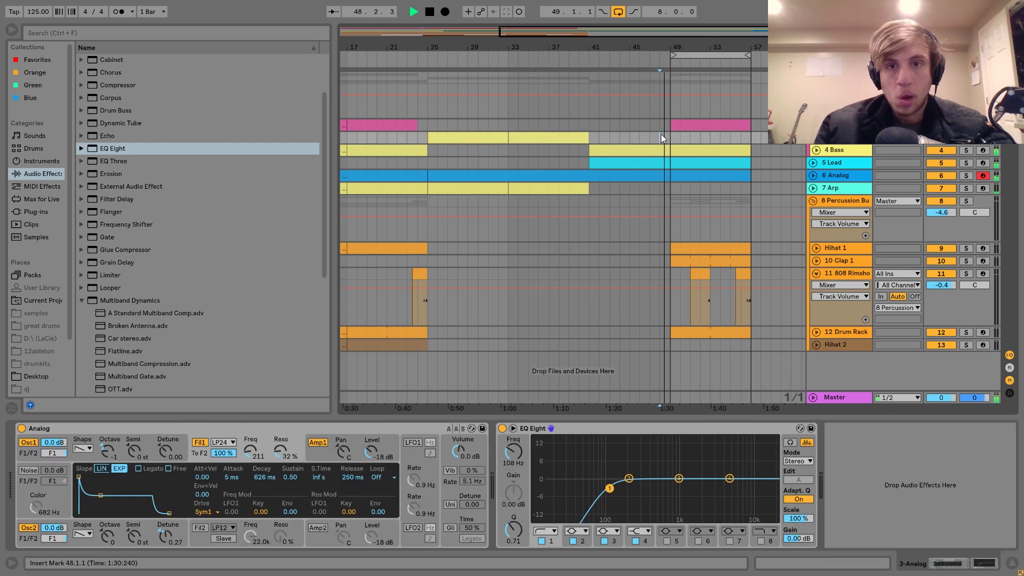
{"action": "left_click_drag", "start_coordinate": [670, 45], "coordinate": [644, 44]}
{"action": "key", "text": "space"}
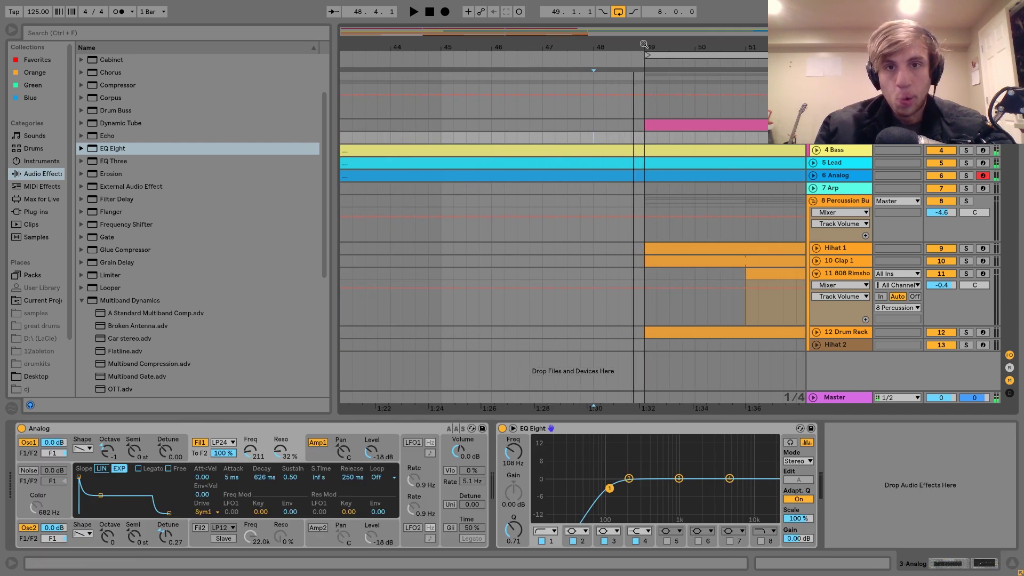
- Add an EQ Eight to 4 Bass with band 1 as a low cut at 10 Hz and show its frequency automation
{"action": "left_click", "coordinate": [831, 161]}
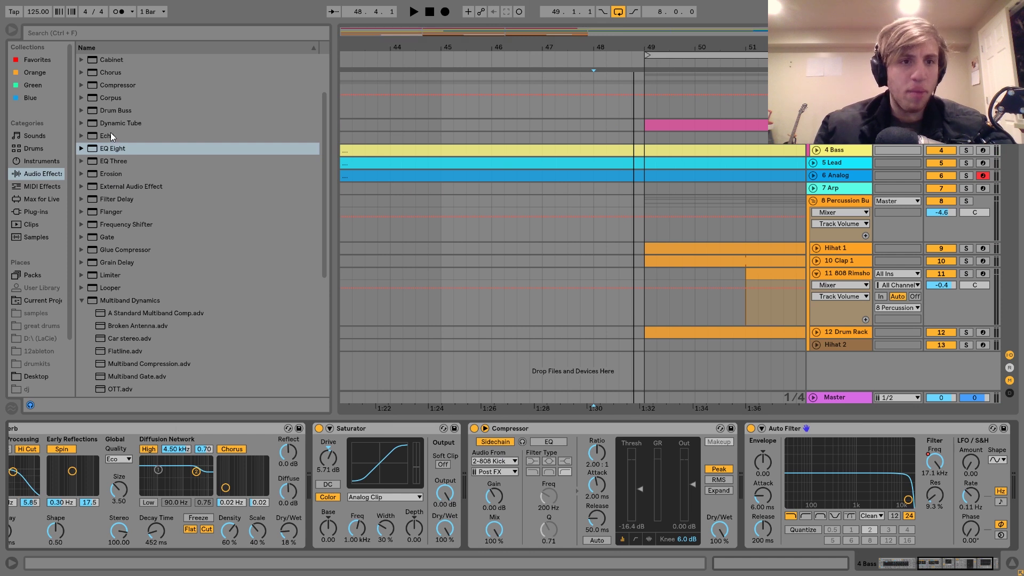
{"action": "double_click", "coordinate": [117, 151]}
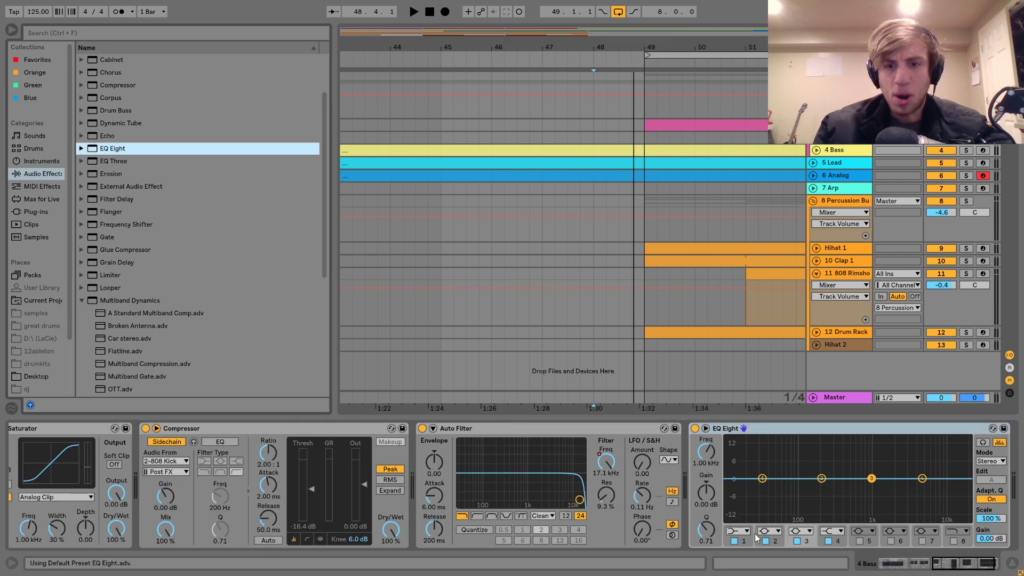
{"action": "left_click", "coordinate": [739, 531]}
{"action": "left_click", "coordinate": [734, 462]}
{"action": "right_click", "coordinate": [702, 452]}
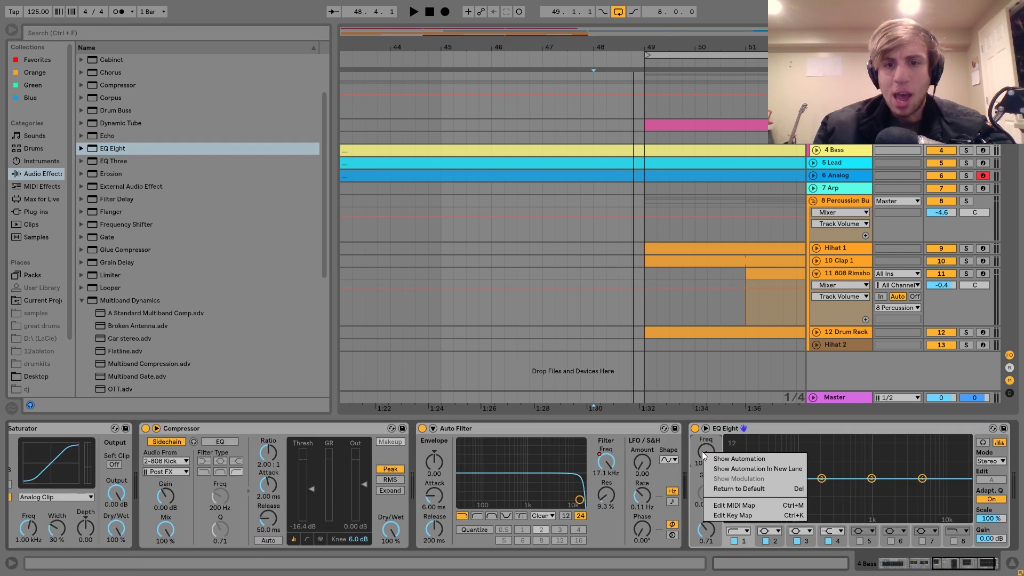
{"action": "left_click", "coordinate": [718, 458]}
{"action": "left_click_drag", "start_coordinate": [417, 48], "coordinate": [553, 10]}
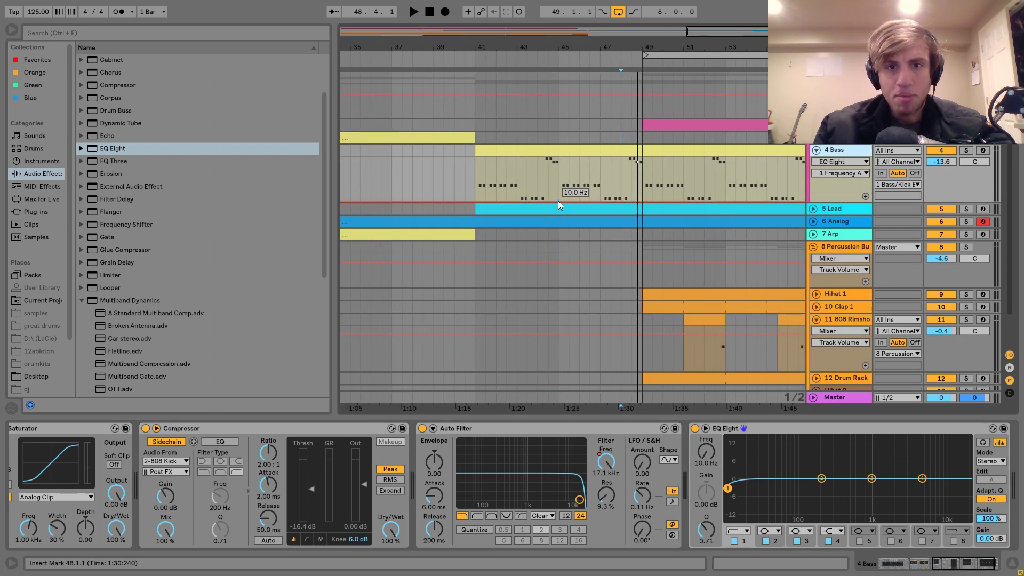
- Automate 4 Bass's EQ Eight band 1 frequency to rise from 10 Hz at bar 45 until bar 49, and play from bar 45
{"action": "left_click", "coordinate": [559, 202]}
{"action": "mouse_move", "coordinate": [644, 201]}
{"action": "left_mouse_down"}
{"action": "mouse_move", "coordinate": [645, 182]}
{"action": "mouse_move", "coordinate": [642, 202]}
{"action": "left_mouse_up"}
{"action": "key", "text": "space"}
{"action": "key", "text": "space"}
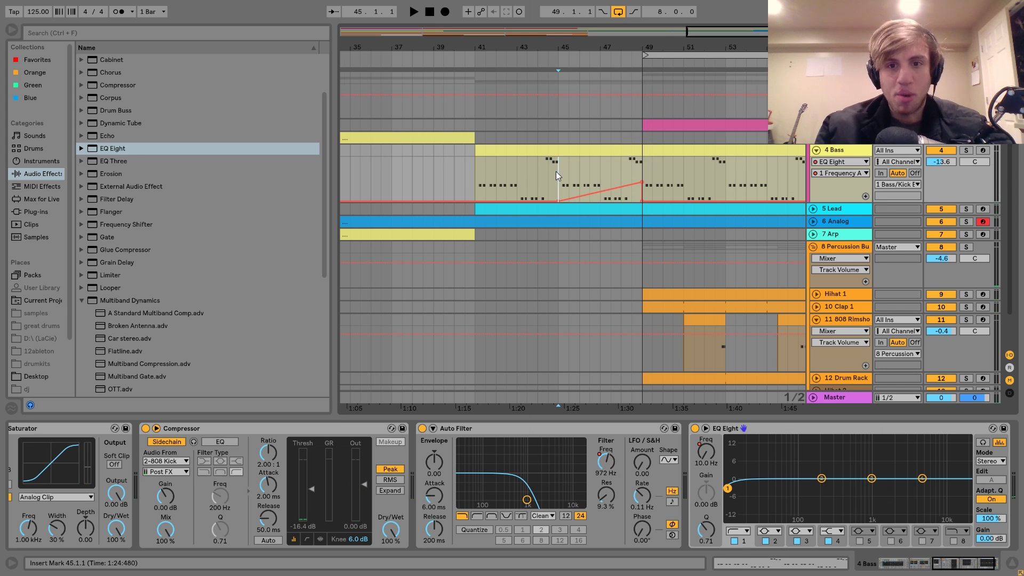
{"action": "key", "text": "space"}
{"action": "scroll", "coordinate": [556, 171], "scroll_direction": "down", "scroll_amount": 2}
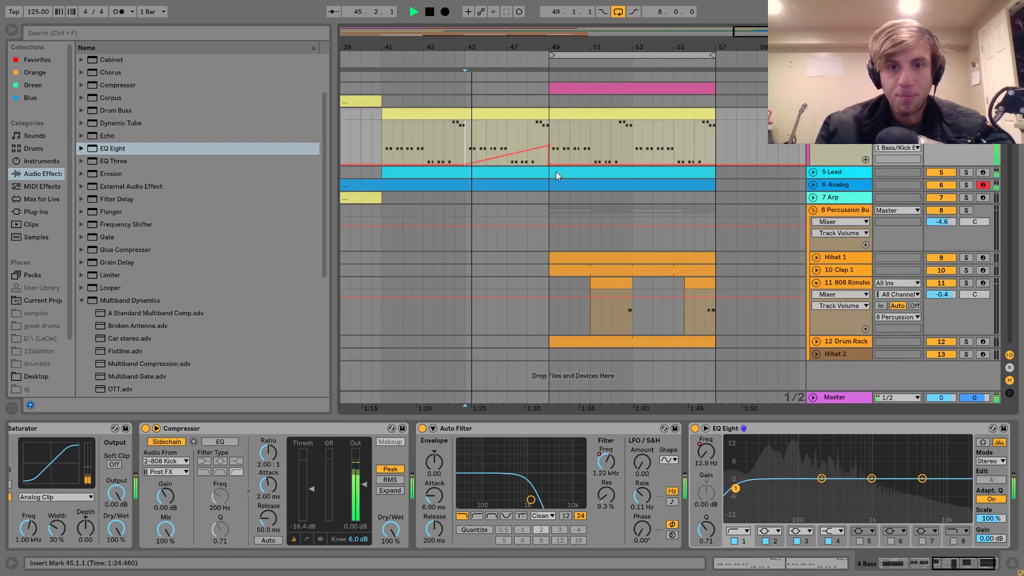
- Extend the Hihat 1 part back to bar 47 and play from bar 45
{"action": "left_click", "coordinate": [554, 259]}
{"action": "left_click_drag", "start_coordinate": [554, 259], "coordinate": [533, 257]}
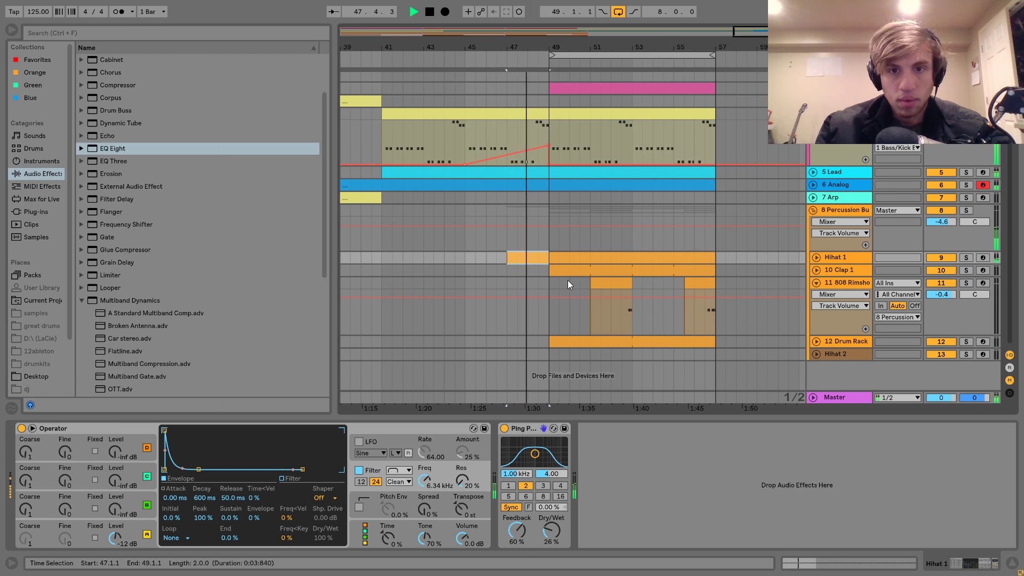
{"action": "left_click", "coordinate": [546, 271]}
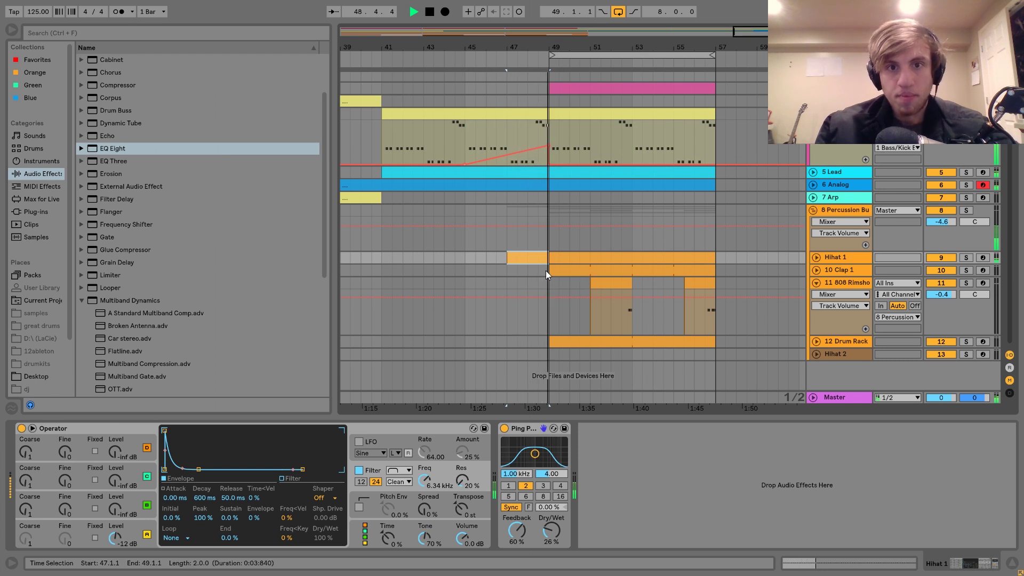
{"action": "left_click", "coordinate": [466, 258]}
{"action": "key", "text": "space"}
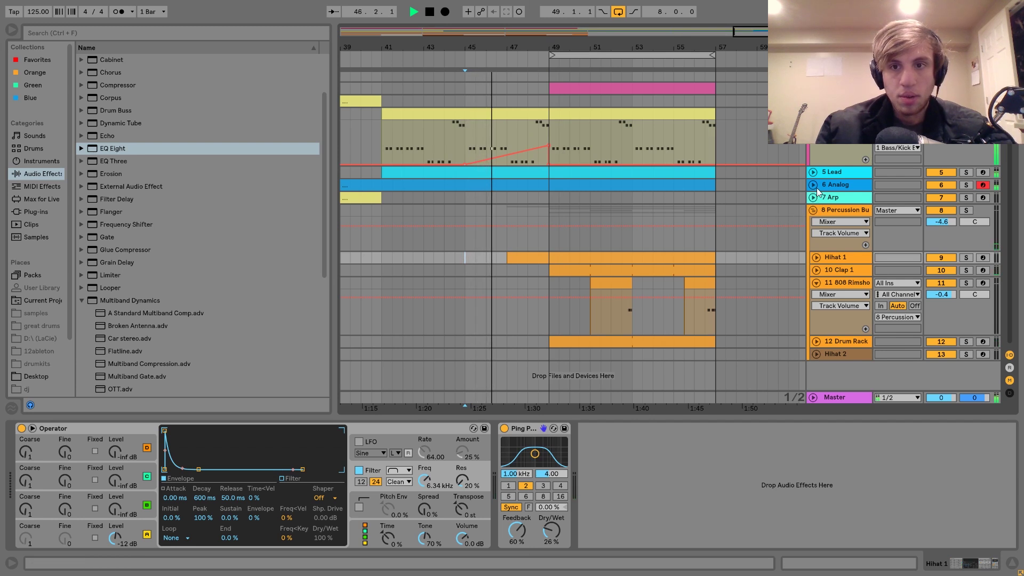
- Unfold 5 Lead, automate Analog's F1 Freq to fall from bar 45 to a value of 41 at bar 49, and play it
{"action": "left_click", "coordinate": [813, 173]}
{"action": "left_click", "coordinate": [832, 172]}
{"action": "scroll", "coordinate": [274, 449], "scroll_direction": "up", "scroll_amount": 10}
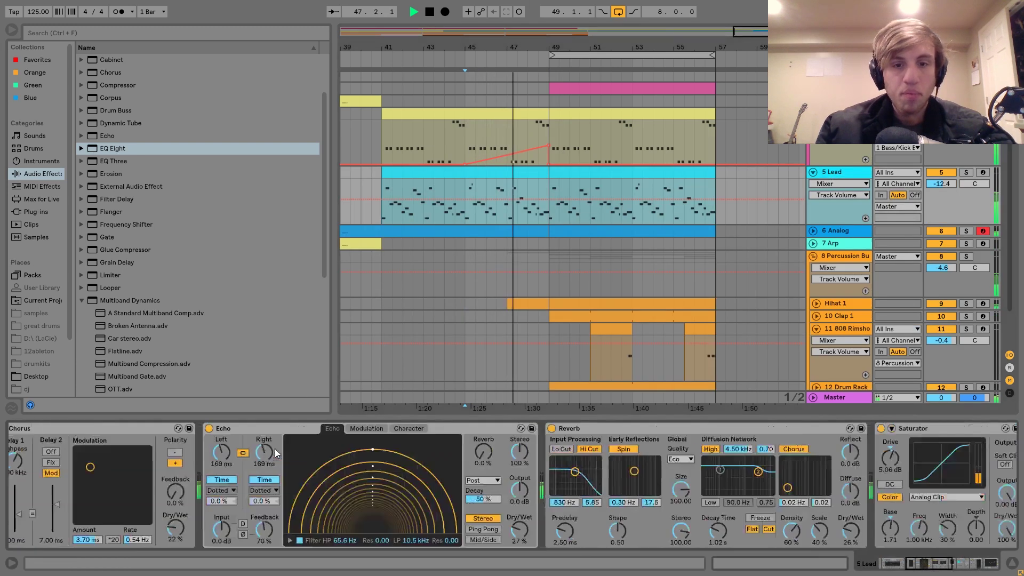
{"action": "key", "text": "space"}
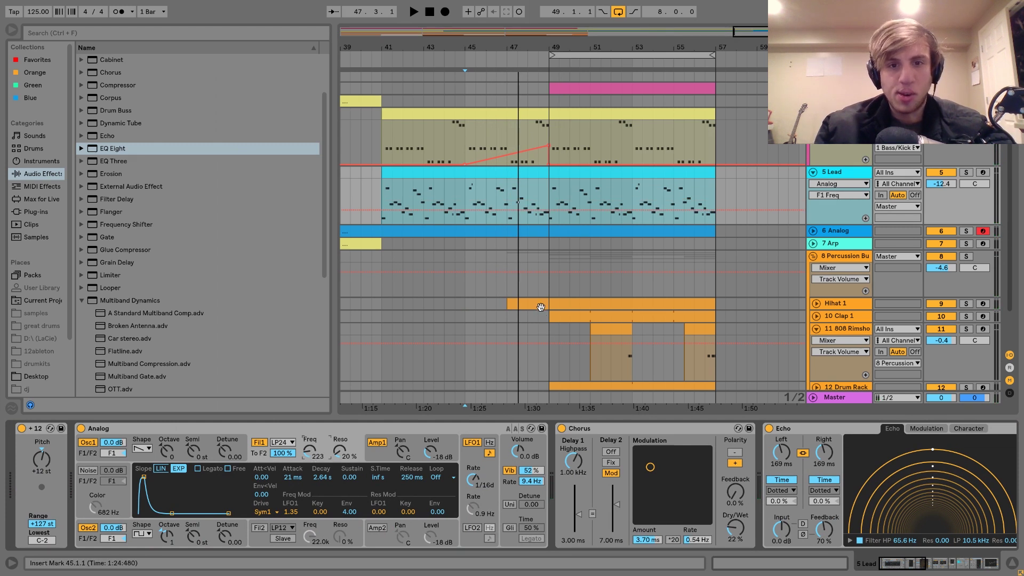
{"action": "left_click", "coordinate": [466, 210]}
{"action": "left_click", "coordinate": [549, 210]}
{"action": "left_click_drag", "start_coordinate": [548, 210], "coordinate": [549, 216]}
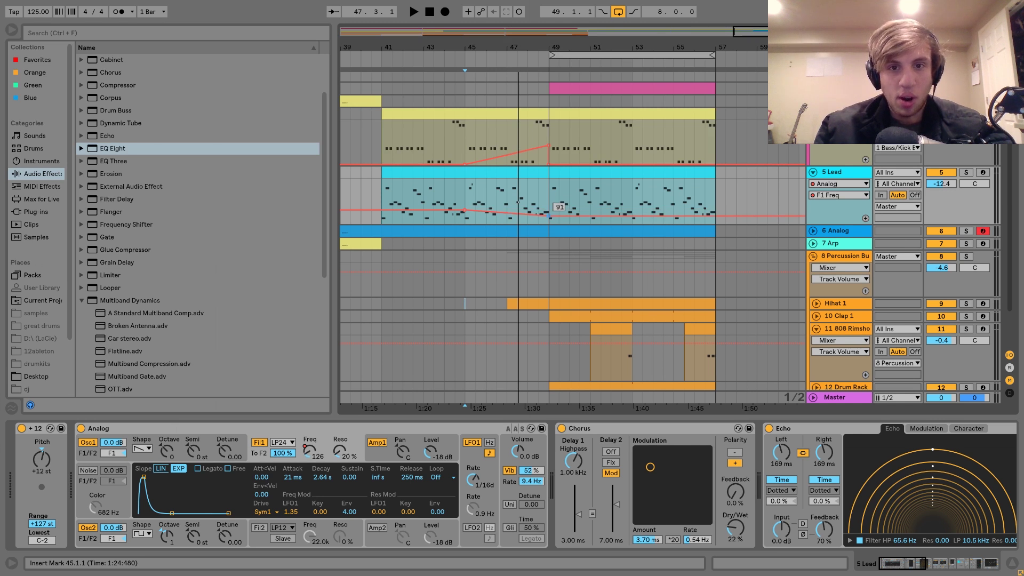
{"action": "key", "text": "space"}
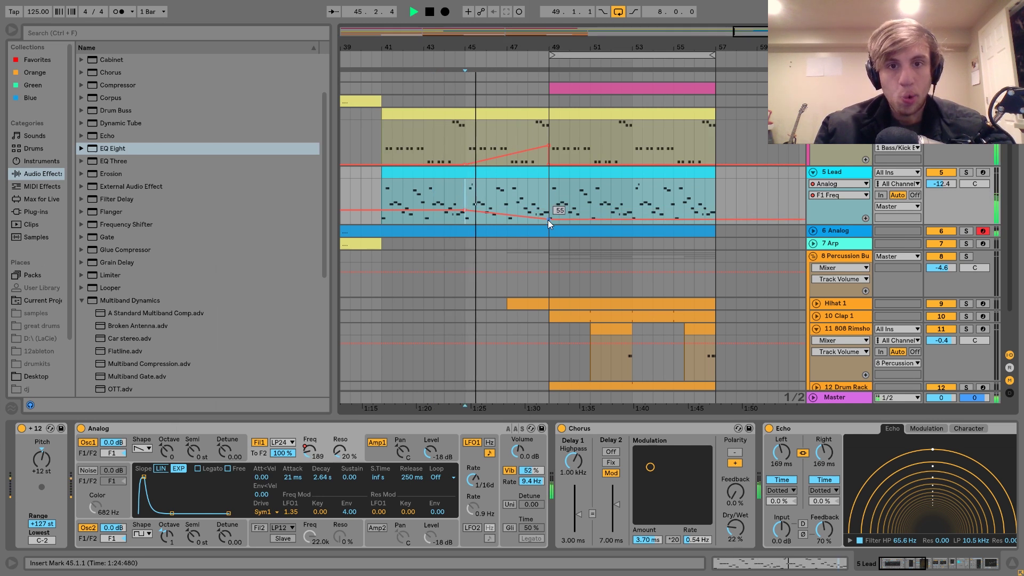
{"action": "left_click_drag", "start_coordinate": [549, 219], "coordinate": [548, 221]}
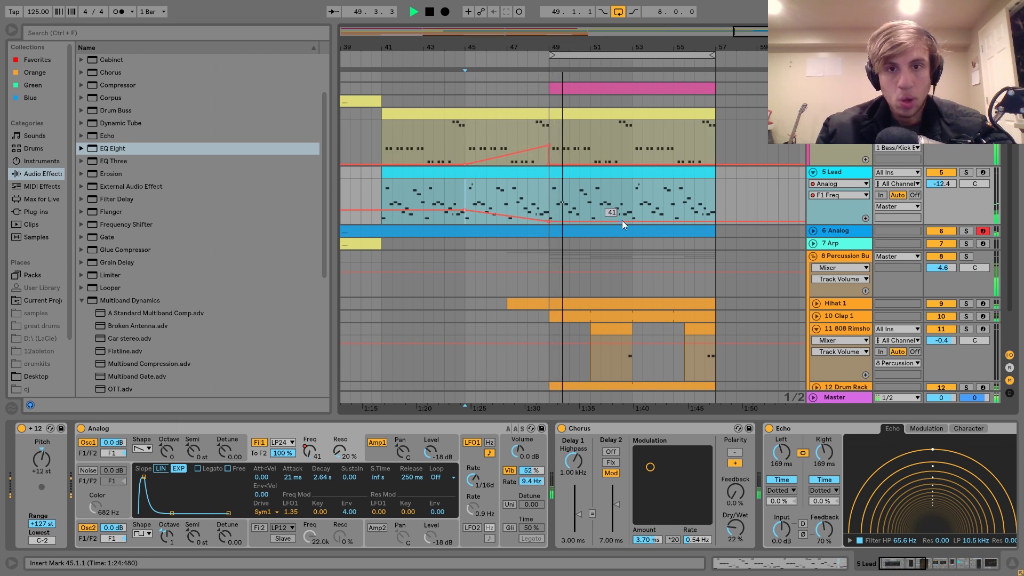
- Automate 5 Lead's F1 Freq to climb gradually from bar 49 to about 616 at bar 56
{"action": "left_click_drag", "start_coordinate": [631, 220], "coordinate": [693, 203]}
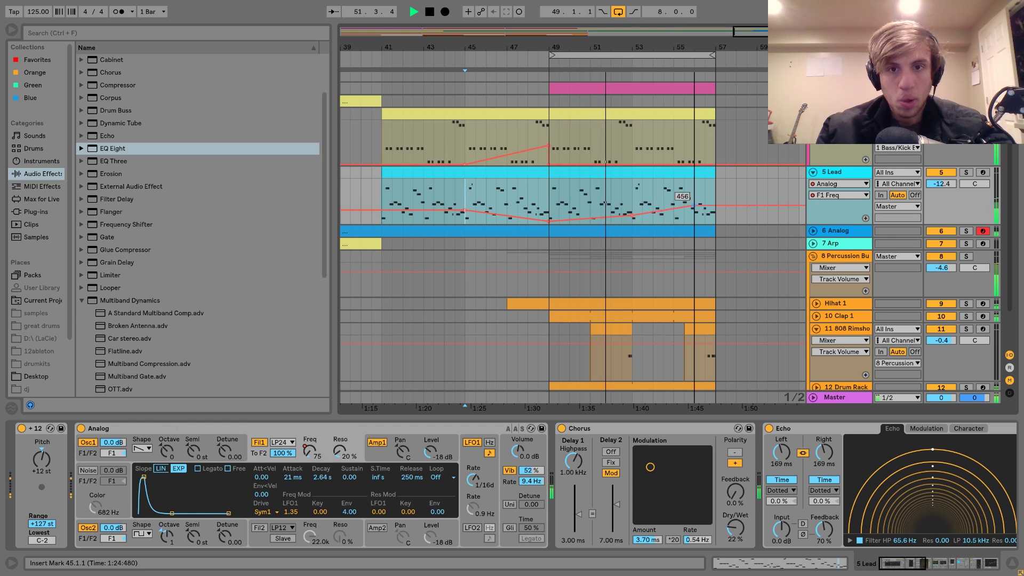
{"action": "scroll", "coordinate": [714, 210], "scroll_direction": "right", "scroll_amount": 2}
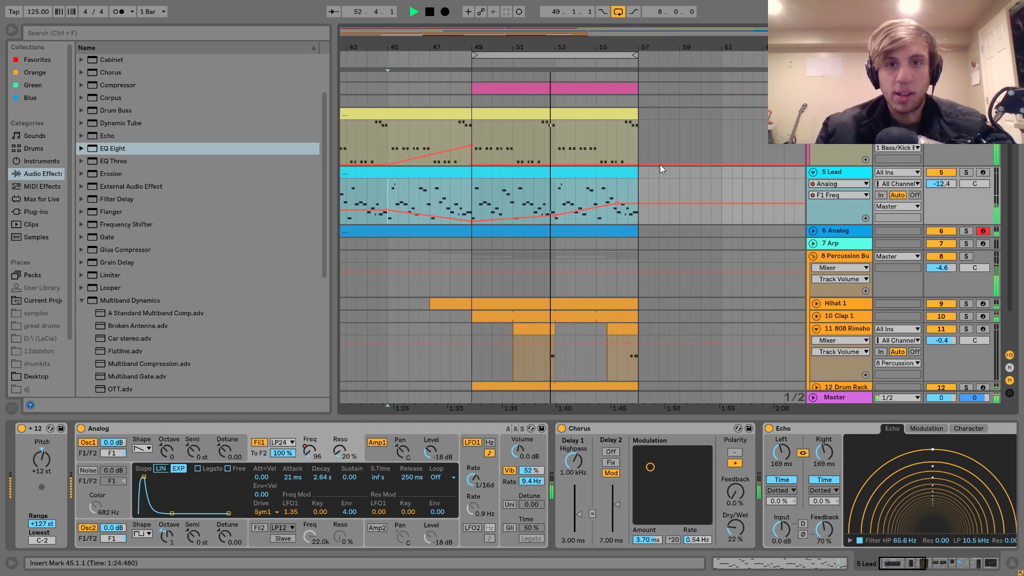
{"action": "left_click_drag", "start_coordinate": [567, 44], "coordinate": [599, 42]}
{"action": "scroll", "coordinate": [673, 206], "scroll_direction": "down", "scroll_amount": 1}
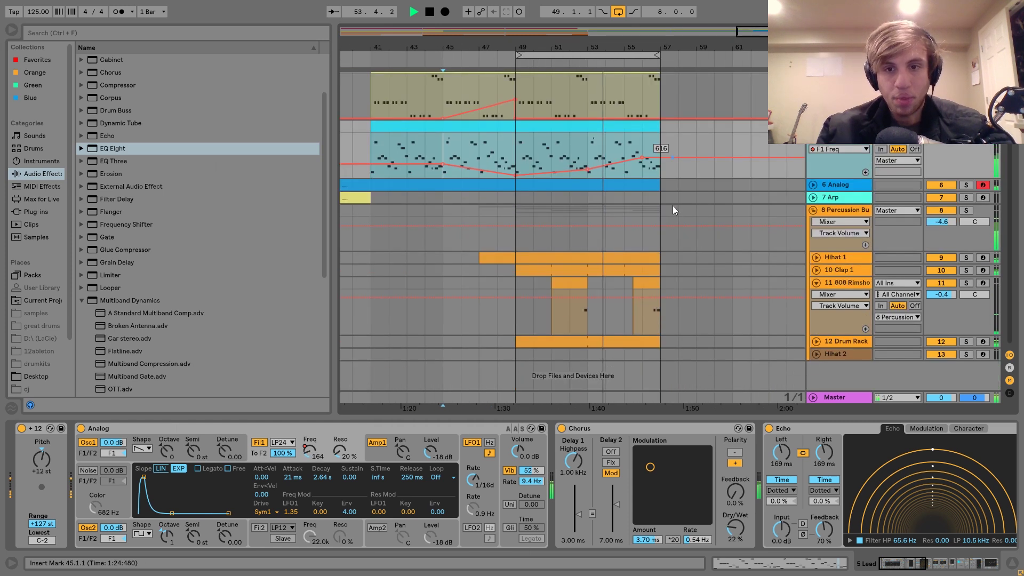
- With the loop off and the device view hidden, make 5 Lead's F1 Freq automation drop from bar 56 to bar 57
{"action": "left_click", "coordinate": [662, 353]}
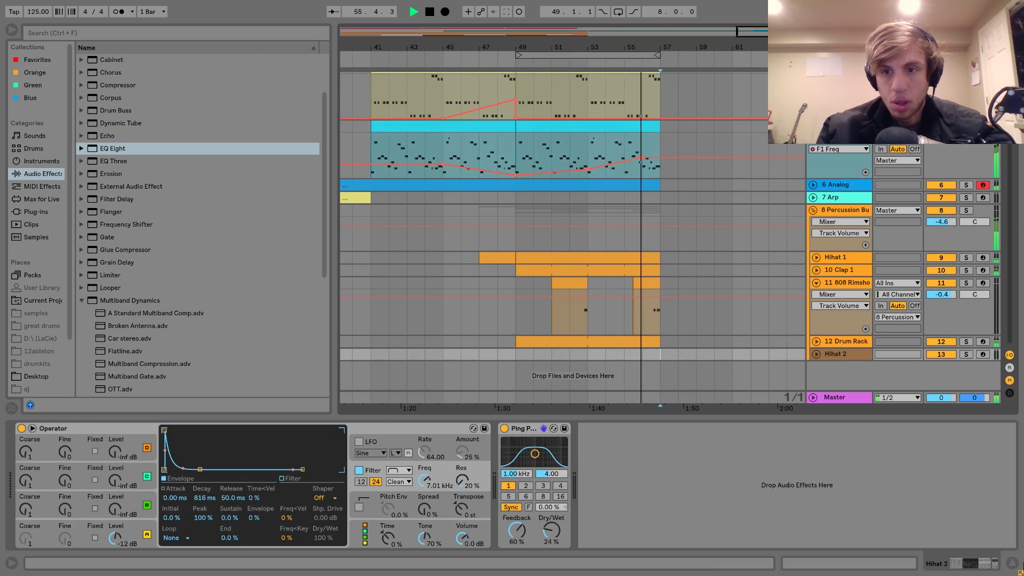
{"action": "key", "text": "ctrl+alt+l"}
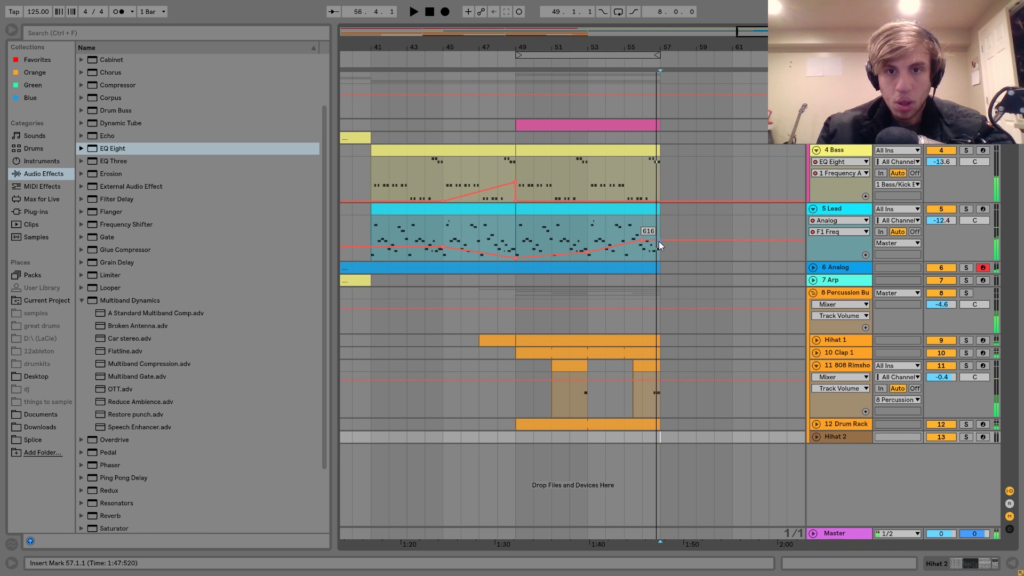
{"action": "left_click", "coordinate": [662, 241]}
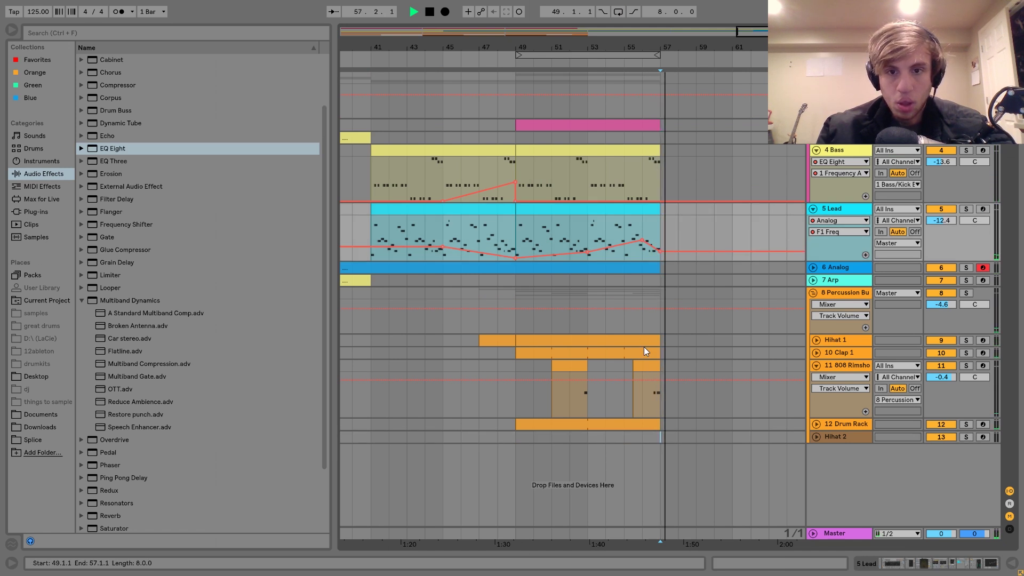
- Stop playback and duplicate bars 49 to 57 of all tracks from 2-808 Kick to 12 Drum Rack into bars 57 to 65
{"action": "key", "text": "space"}
{"action": "left_click", "coordinate": [618, 350]}
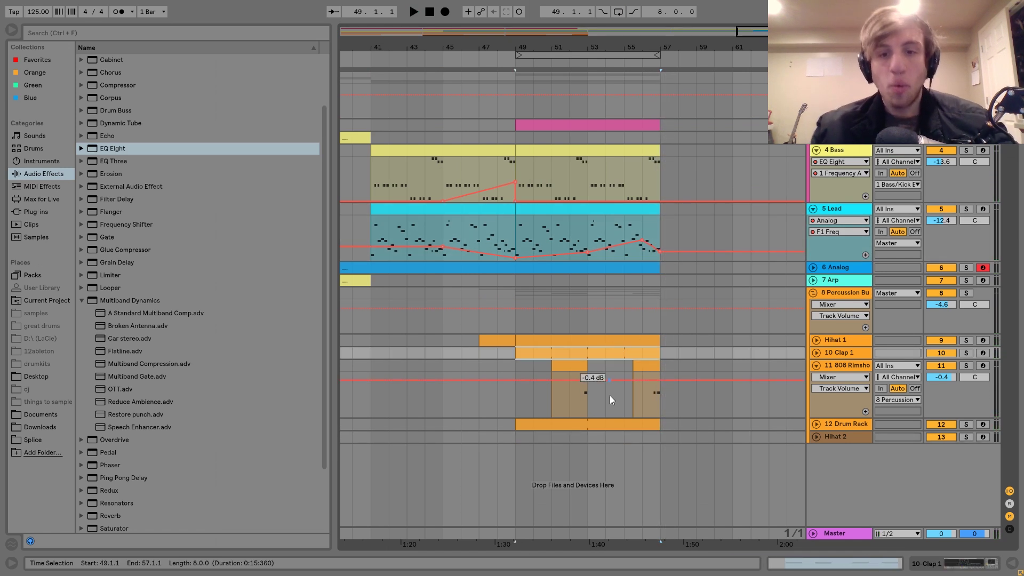
{"action": "left_click", "coordinate": [614, 423]}
{"action": "left_click", "coordinate": [637, 123], "text": "shift"}
{"action": "key", "text": "ctrl+d"}
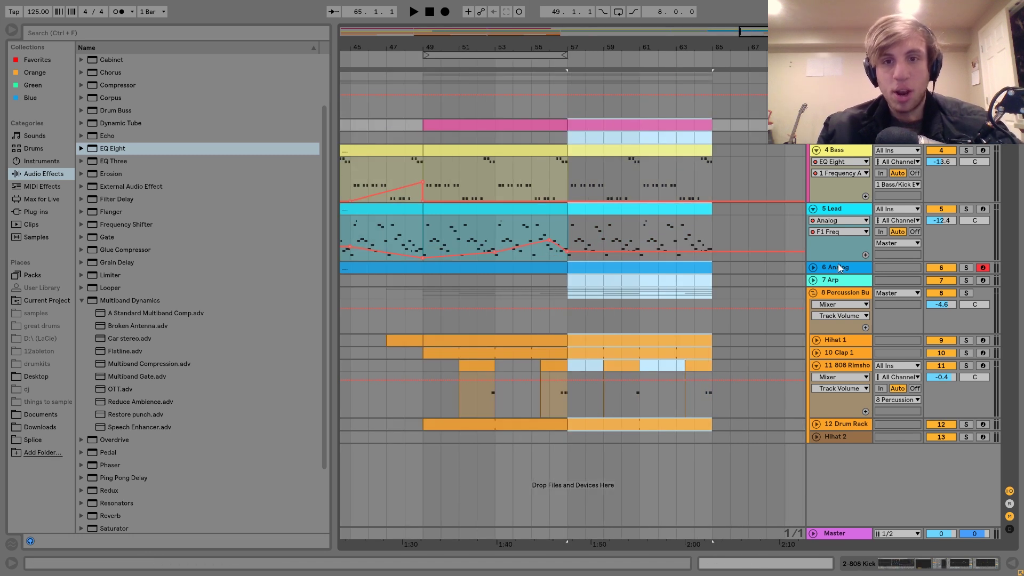
- Create a one-bar MIDI clip on Hihat 2 at bar 57 and add an eighth-note C2 at 1.1.3
{"action": "left_click_drag", "start_coordinate": [561, 439], "coordinate": [585, 437]}
{"action": "key", "text": "ctrl+shift+m"}
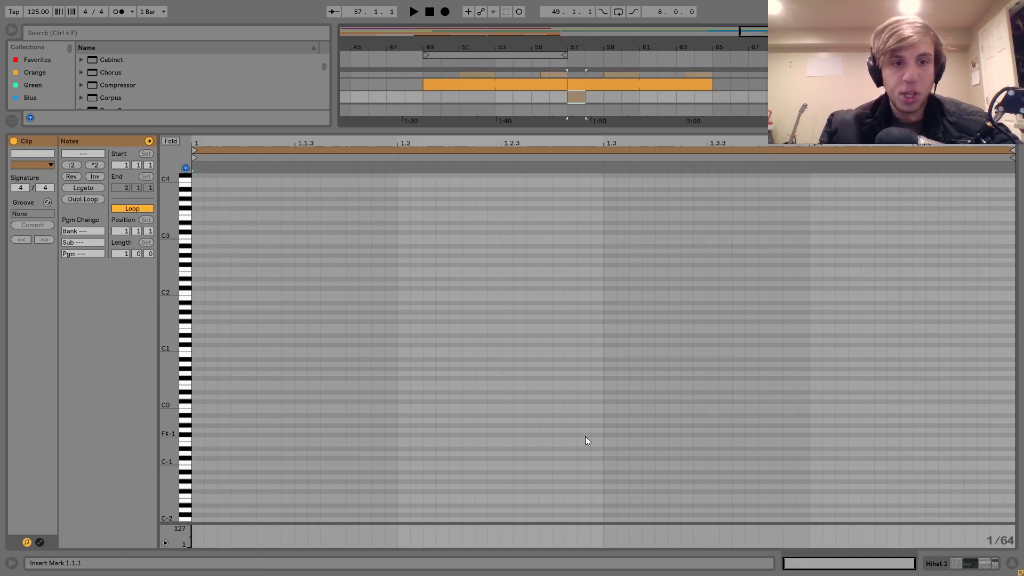
{"action": "double_click", "coordinate": [271, 293]}
{"action": "key", "text": "Right"}
{"action": "key", "text": "Right"}
{"action": "key", "text": "shift+Right"}
{"action": "key", "text": "shift+Right"}
{"action": "key", "text": "shift+Right"}
{"action": "key", "text": "shift+Right"}
{"action": "key", "text": "shift+Right"}
{"action": "key", "text": "shift+Right"}
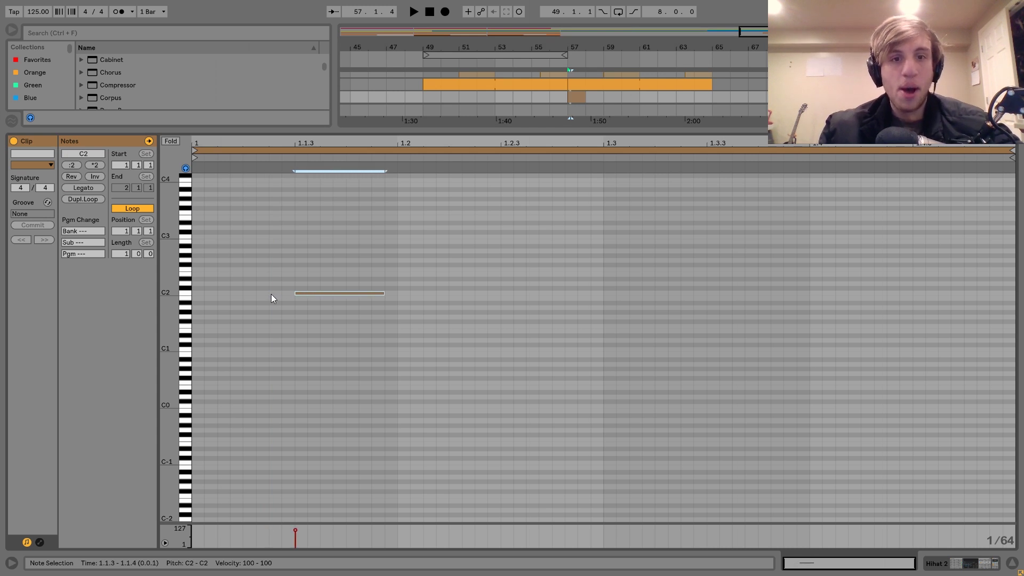
- Duplicate the C2 note onto the off-beats 1.2.3, 1.3.3 and 1.4.3 of the Hihat 2 clip
{"action": "left_click_drag", "start_coordinate": [340, 265], "coordinate": [206, 363]}
{"action": "key", "text": "ctrl+d"}
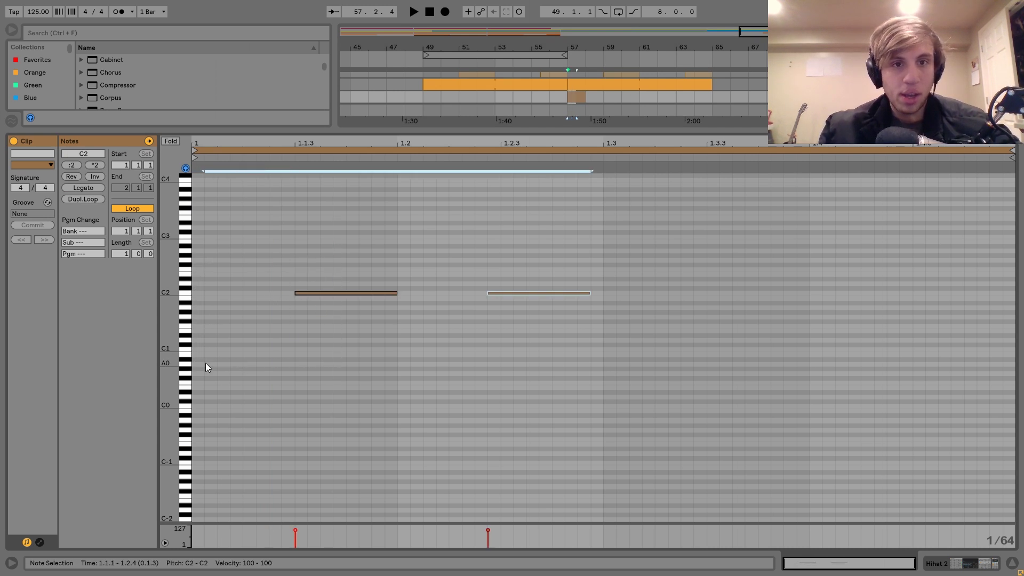
{"action": "key", "text": "ctrl+d"}
{"action": "key", "text": "ctrl+z"}
{"action": "key", "text": "Right"}
{"action": "key", "text": "ctrl+d"}
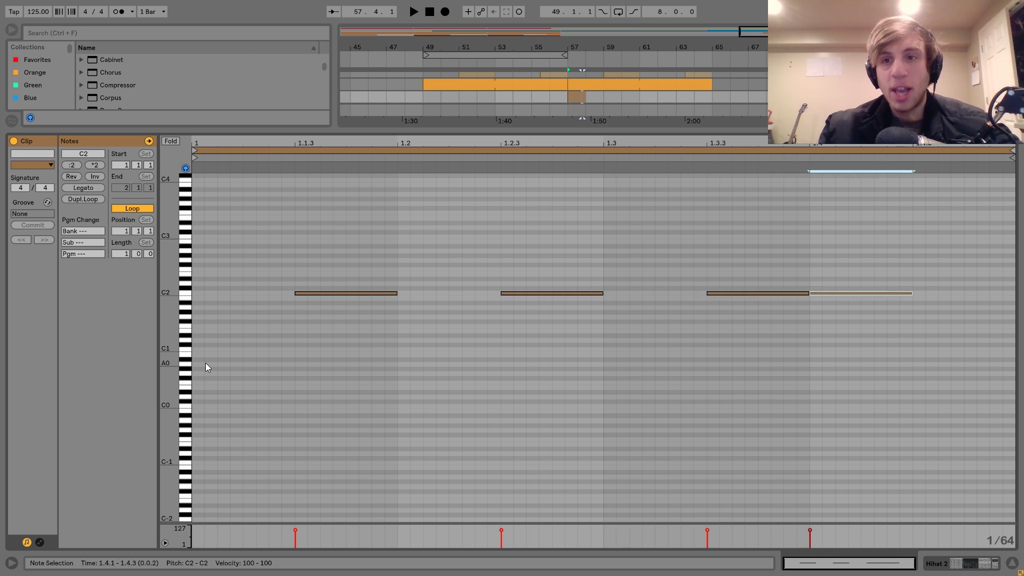
{"action": "key", "text": "Right"}
{"action": "key", "text": "Right"}
{"action": "key", "text": "Right"}
{"action": "key", "text": "Right"}
{"action": "key", "text": "Right"}
{"action": "key", "text": "Right"}
{"action": "key", "text": "Right"}
{"action": "key", "text": "Right"}
{"action": "key", "text": "Right"}
{"action": "key", "text": "Right"}
{"action": "key", "text": "Left"}
{"action": "key", "text": "Left"}
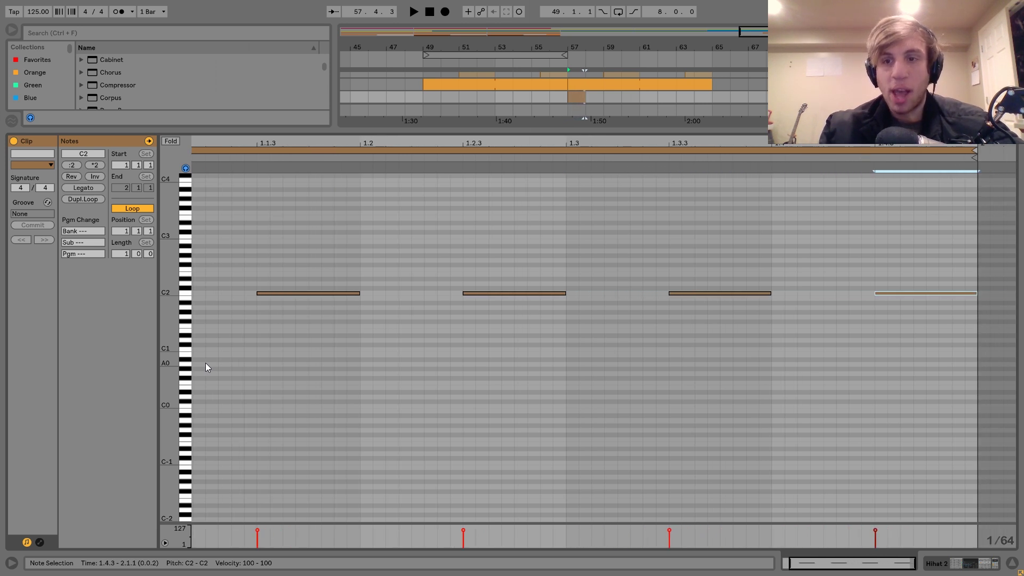
- Switch to Hihat 2's devices, unfold the track and extend its looped clip from bar 58 to bar 65
{"action": "left_click", "coordinate": [947, 568]}
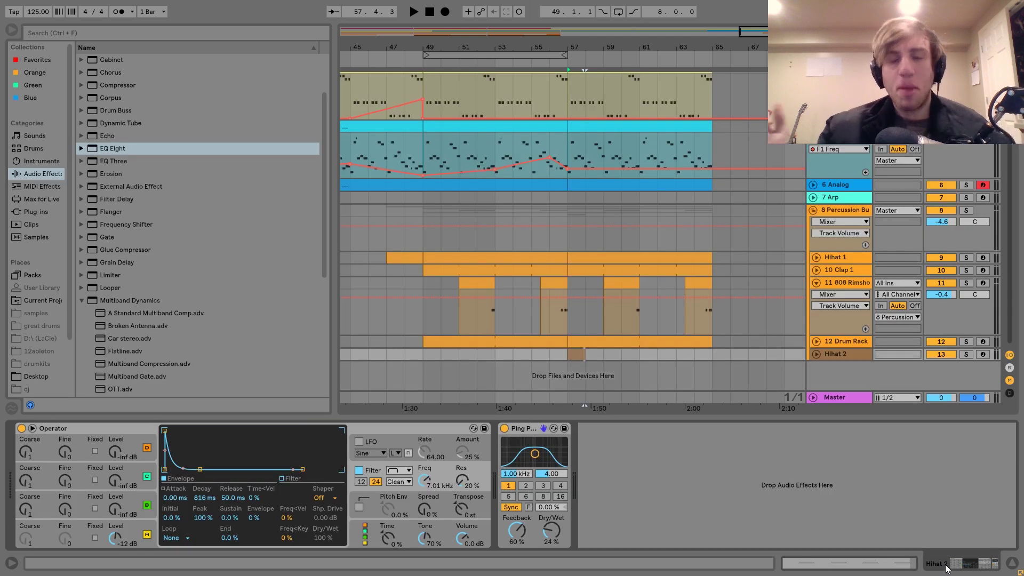
{"action": "left_click", "coordinate": [816, 355]}
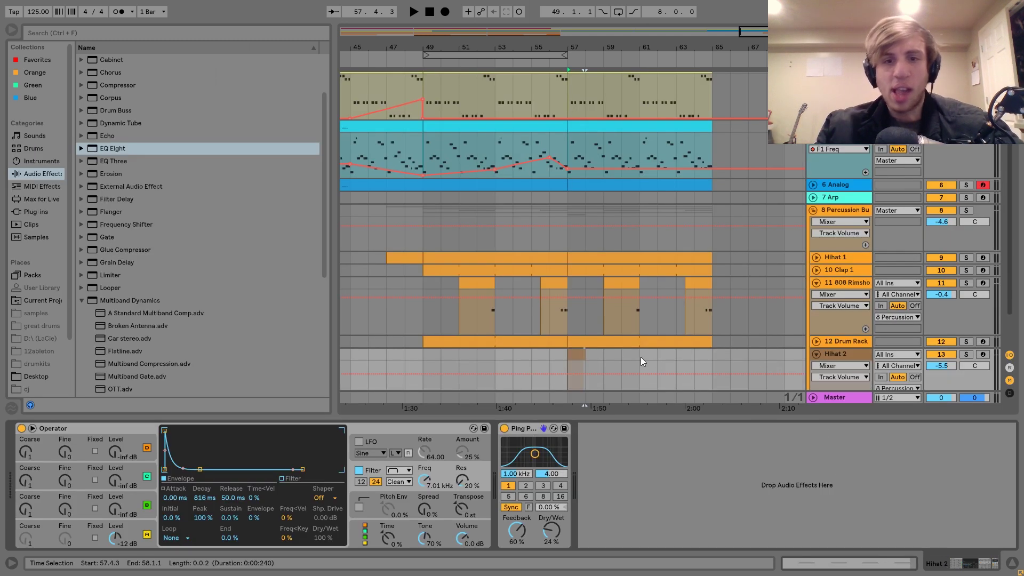
{"action": "left_click_drag", "start_coordinate": [587, 354], "coordinate": [708, 360]}
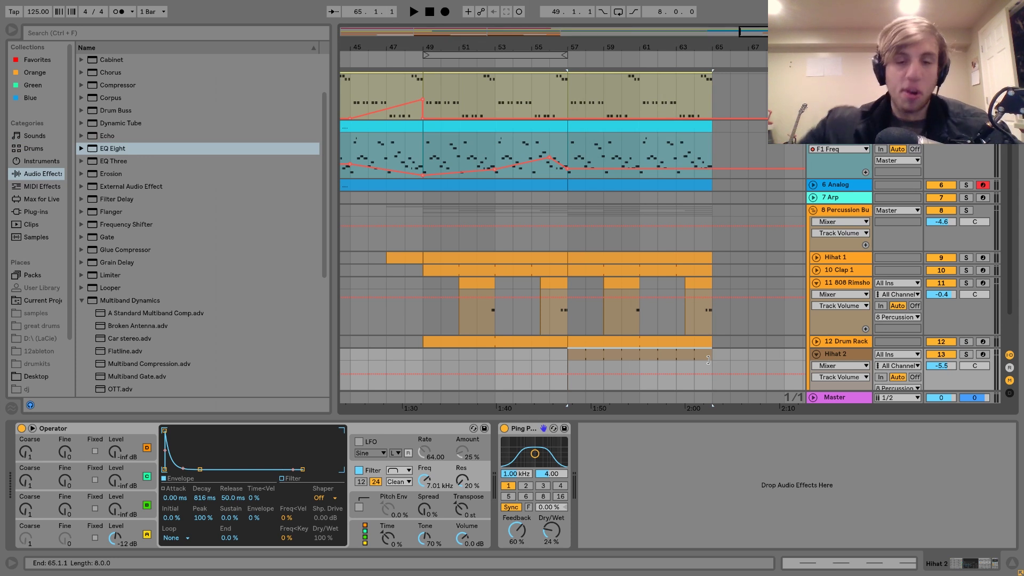
- Play from bar 56 and add a breakpoint to 5 Lead's F1 Freq automation between bars 59 and 60
{"action": "left_click", "coordinate": [550, 355]}
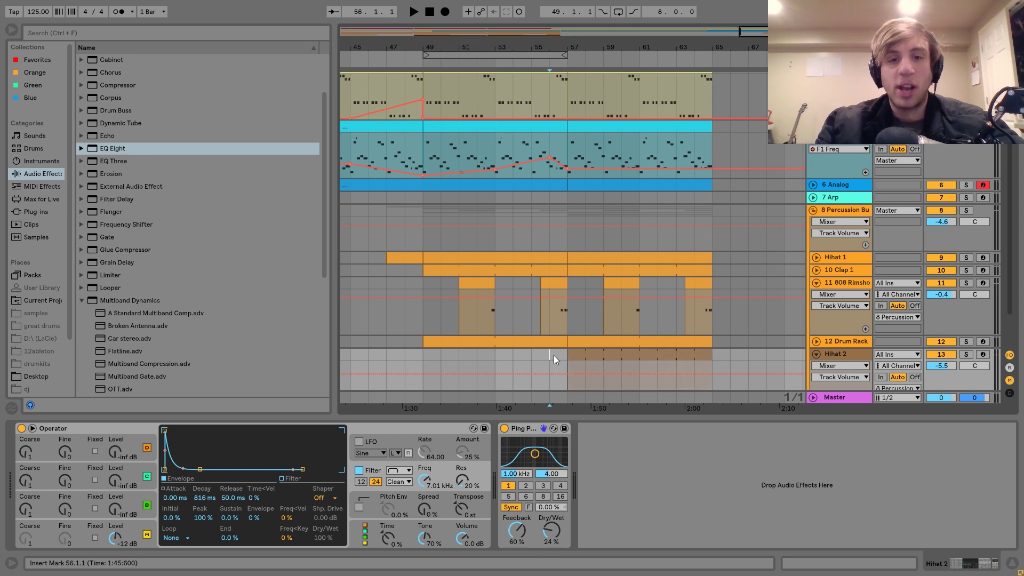
{"action": "key", "text": "space"}
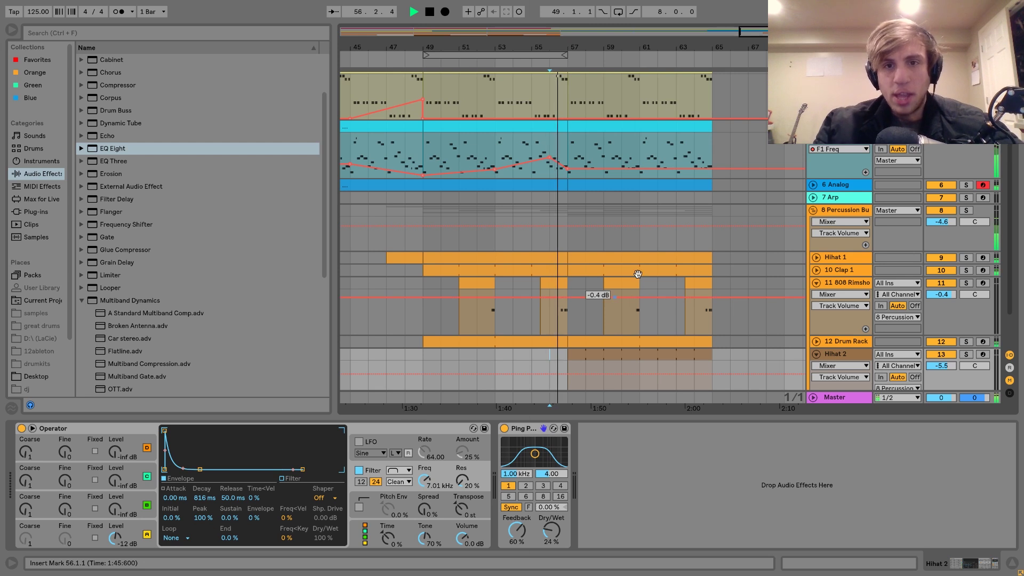
{"action": "key", "text": "space"}
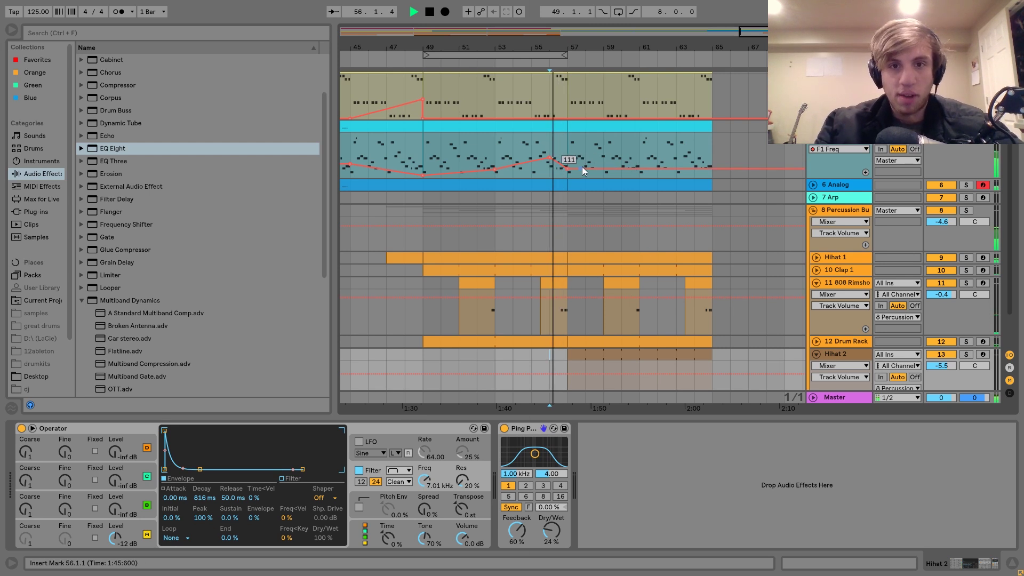
{"action": "left_click", "coordinate": [613, 167]}
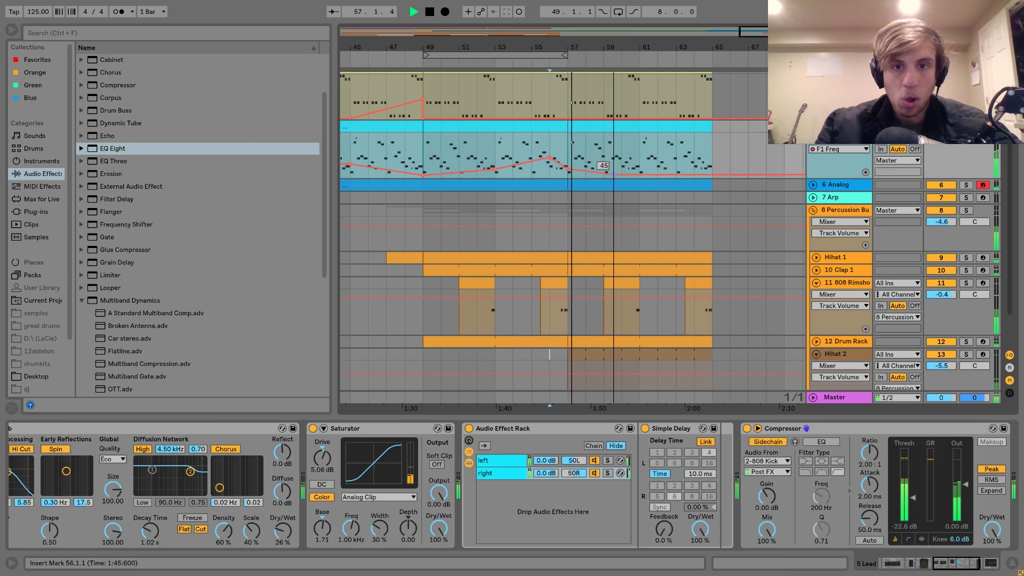
{"action": "key", "text": "space"}
{"action": "scroll", "coordinate": [613, 171], "scroll_direction": "up", "scroll_amount": 3}
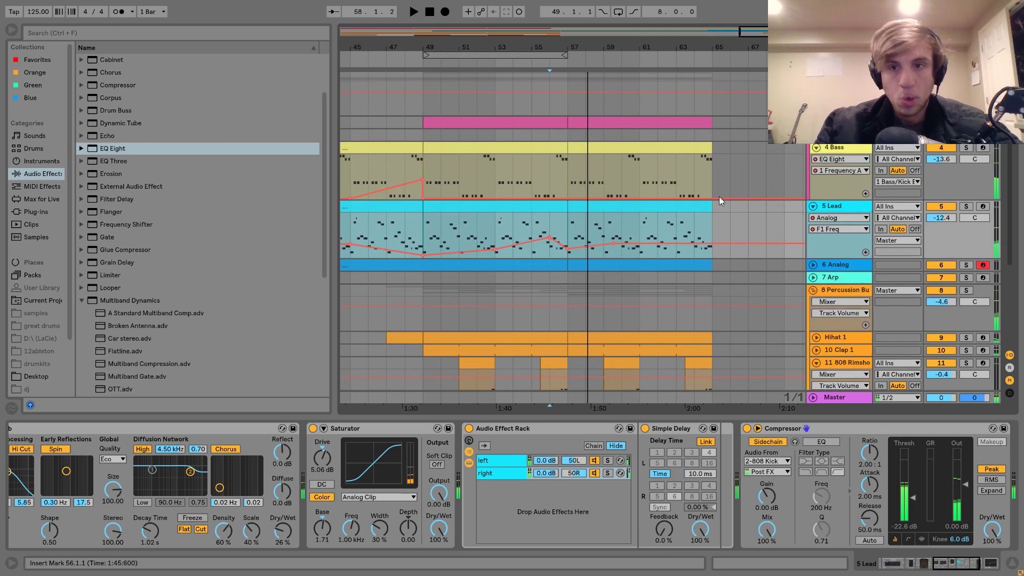
- Unfold 6 Analog, play from bar 49 and raise its F1 Freq automation slightly at bar 53
{"action": "left_click", "coordinate": [813, 264]}
{"action": "left_click", "coordinate": [542, 265]}
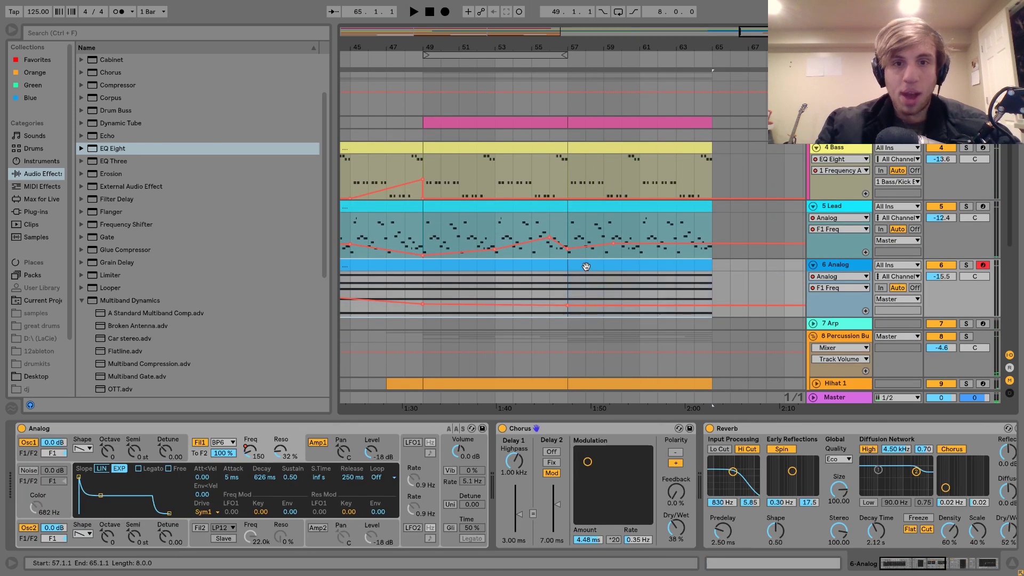
{"action": "double_click", "coordinate": [586, 267]}
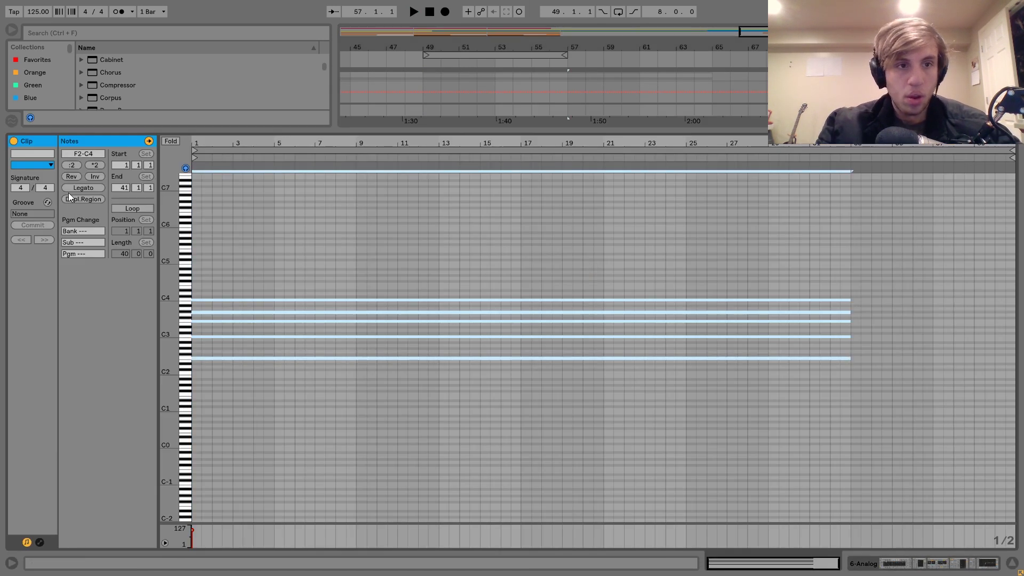
{"action": "left_click", "coordinate": [987, 564]}
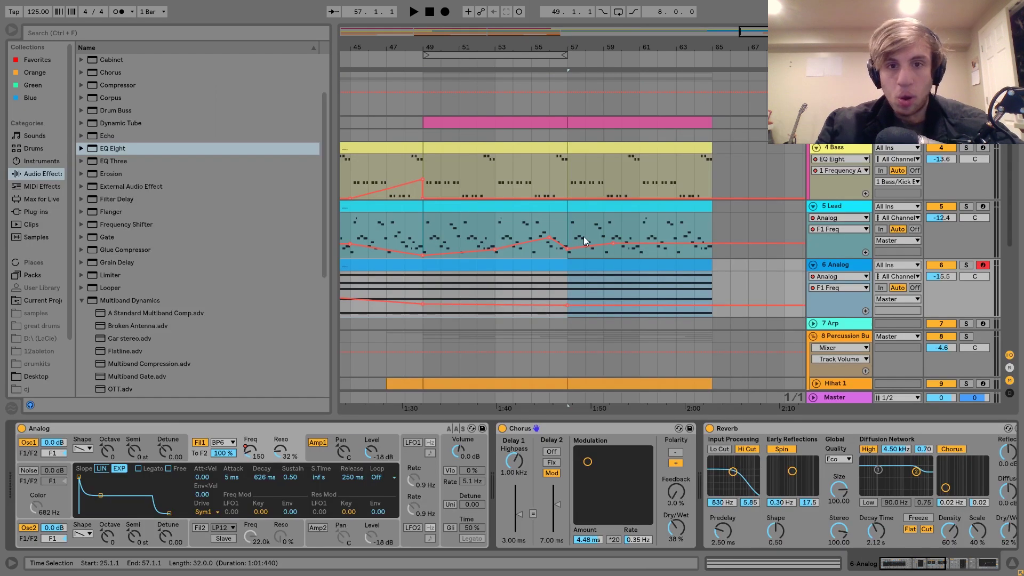
{"action": "left_click", "coordinate": [423, 284]}
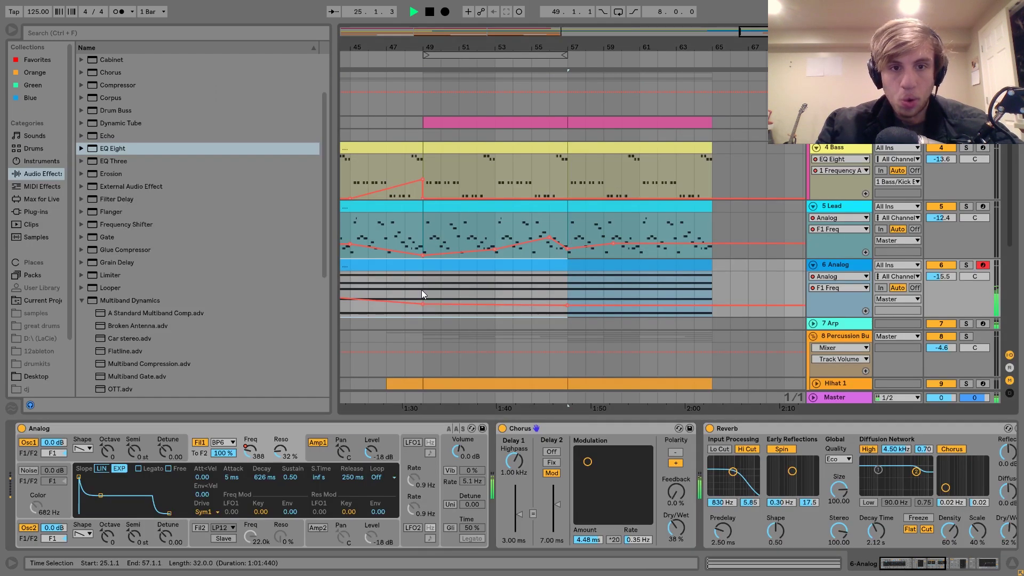
{"action": "left_click_drag", "start_coordinate": [497, 306], "coordinate": [497, 301]}
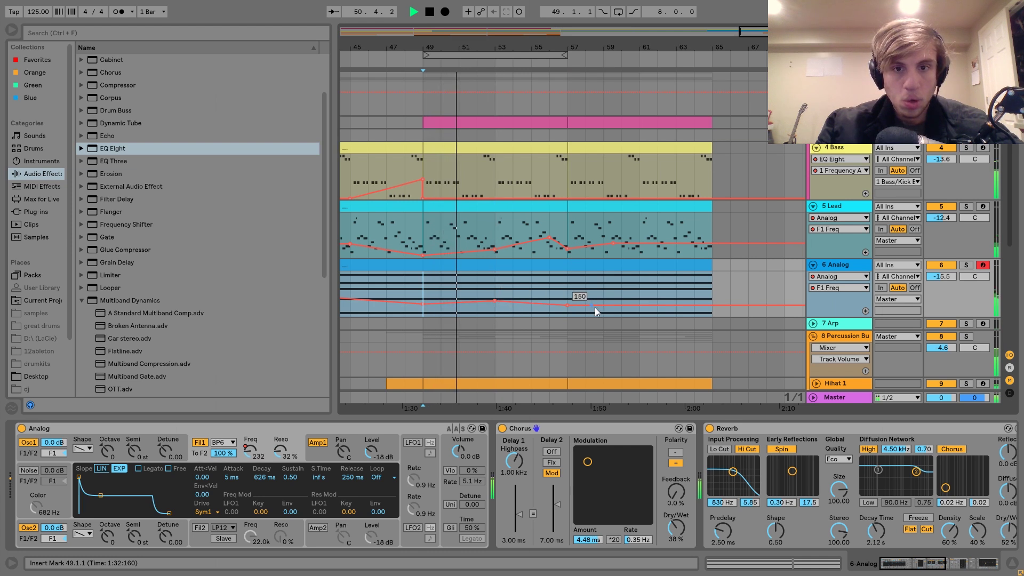
- Playing from bar 57, try raising 6 Analog's F1 Freq automation to about 1.4k between bars 61 and 62
{"action": "left_click_drag", "start_coordinate": [649, 306], "coordinate": [649, 308]}
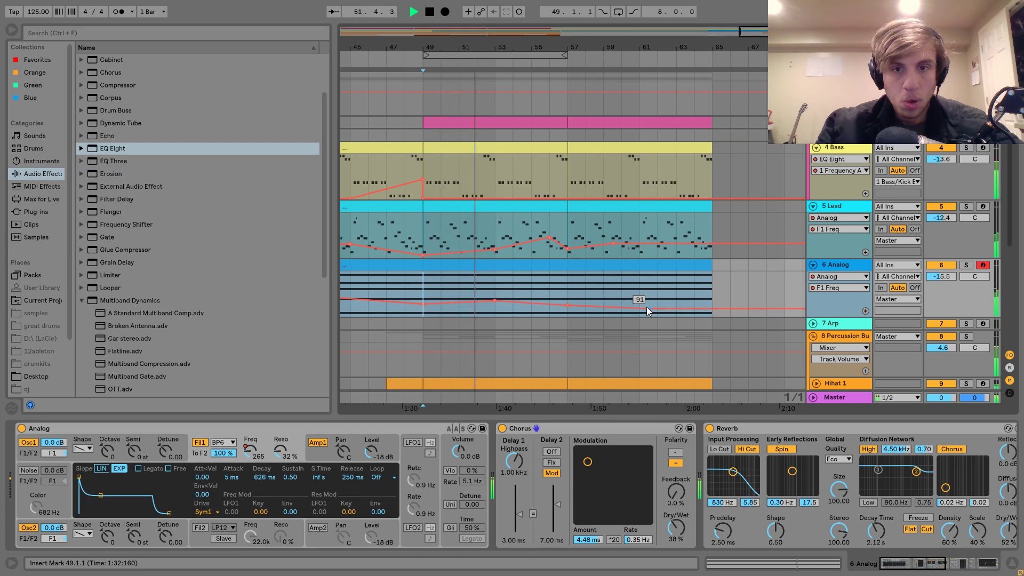
{"action": "left_click", "coordinate": [567, 286]}
{"action": "left_click_drag", "start_coordinate": [714, 309], "coordinate": [713, 293]}
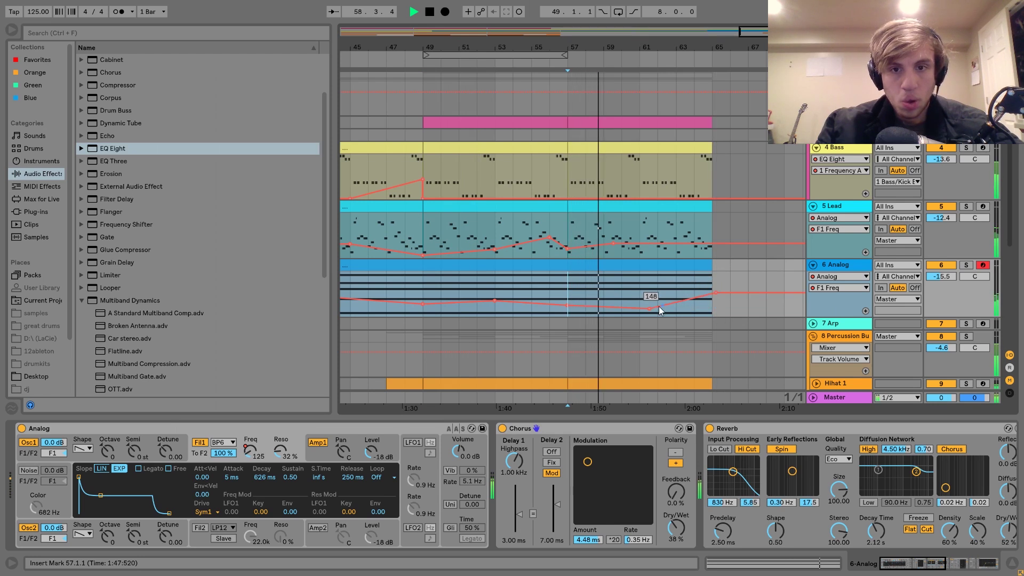
{"action": "left_click_drag", "start_coordinate": [649, 307], "coordinate": [648, 290]}
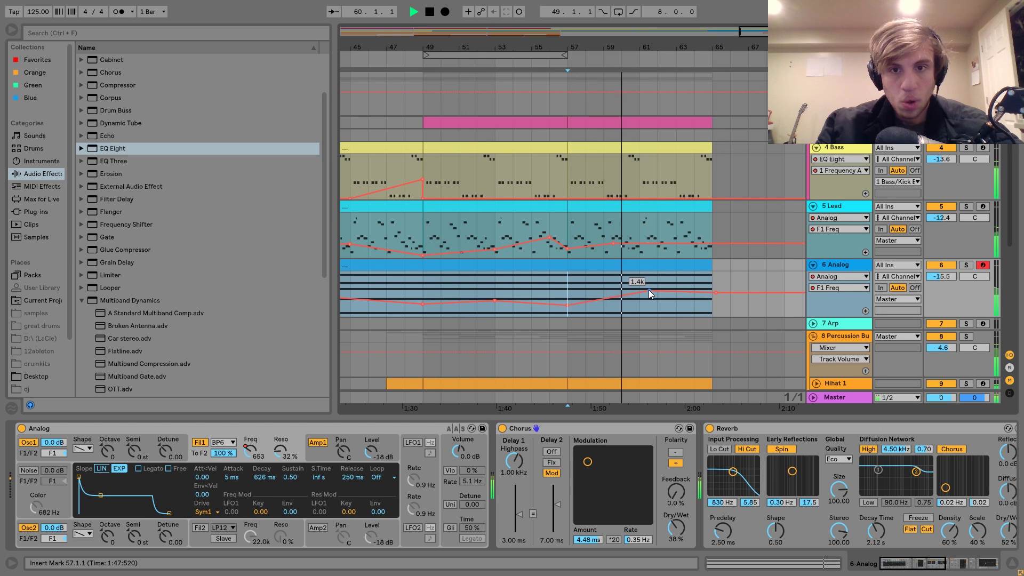
- Make 5 Lead's F1 Freq automation rise until just after bar 63 and drop to 123 at bar 65
{"action": "left_click", "coordinate": [646, 244]}
{"action": "left_click_drag", "start_coordinate": [667, 244], "coordinate": [712, 248]}
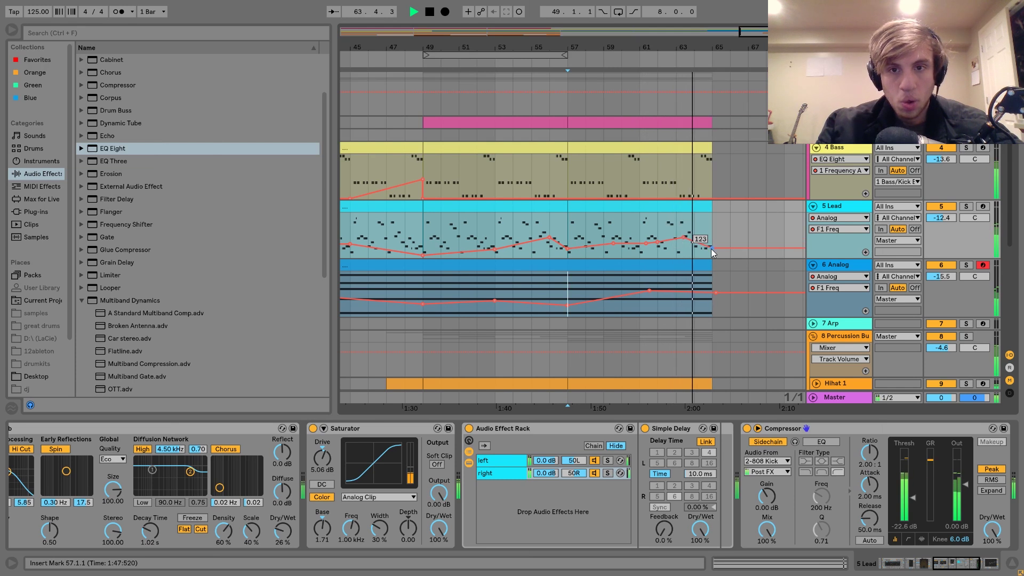
{"action": "key", "text": "space"}
- Play from bar 57 and make 6 Analog's F1 Freq automation fall steadily from bar 53 to its lowest value at bar 65
{"action": "left_click", "coordinate": [568, 286]}
{"action": "key", "text": "space"}
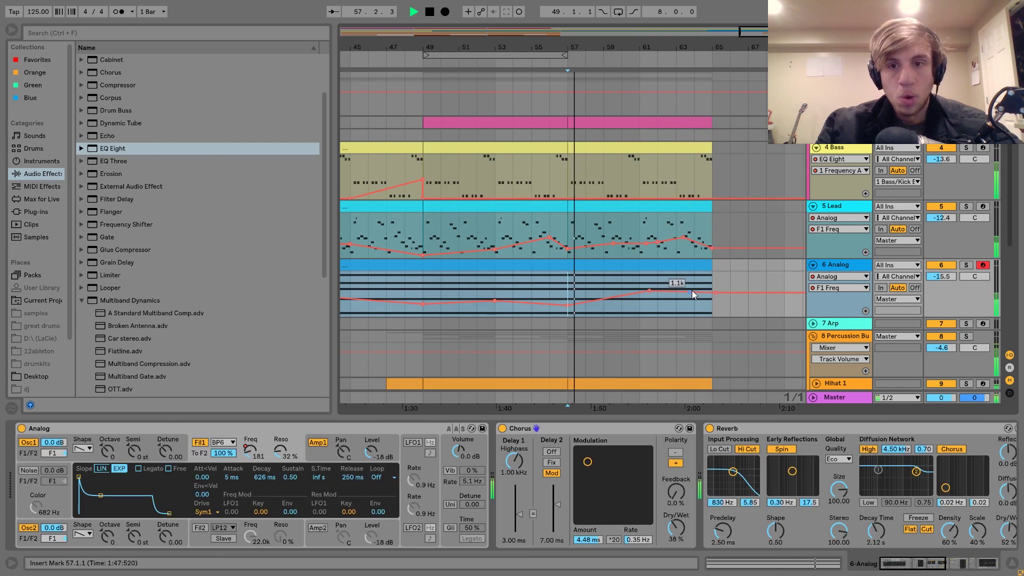
{"action": "left_click_drag", "start_coordinate": [649, 289], "coordinate": [712, 316]}
- Fold 8 Percussion Bus, 5 Lead and 6 Analog, and duplicate the percussion's bars 57 to 65 twice, through bar 81
{"action": "left_click", "coordinate": [814, 337]}
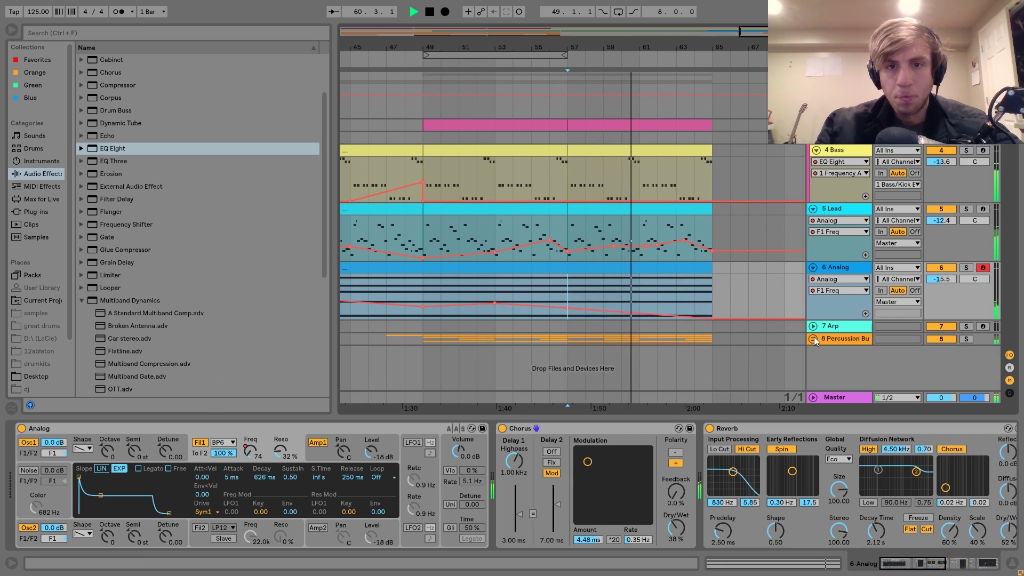
{"action": "left_click", "coordinate": [812, 210]}
{"action": "left_click", "coordinate": [812, 221]}
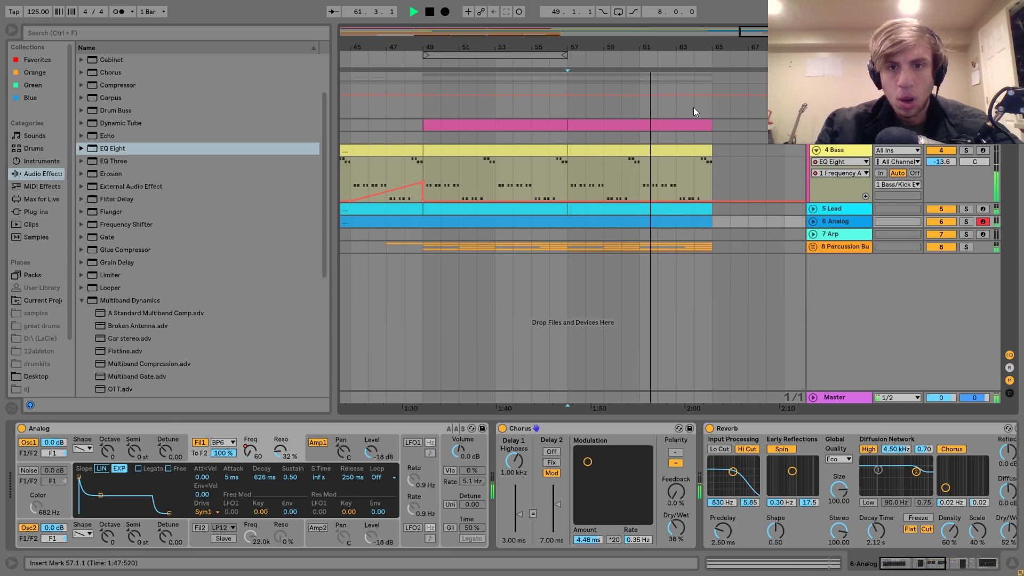
{"action": "left_click_drag", "start_coordinate": [760, 47], "coordinate": [760, 32]}
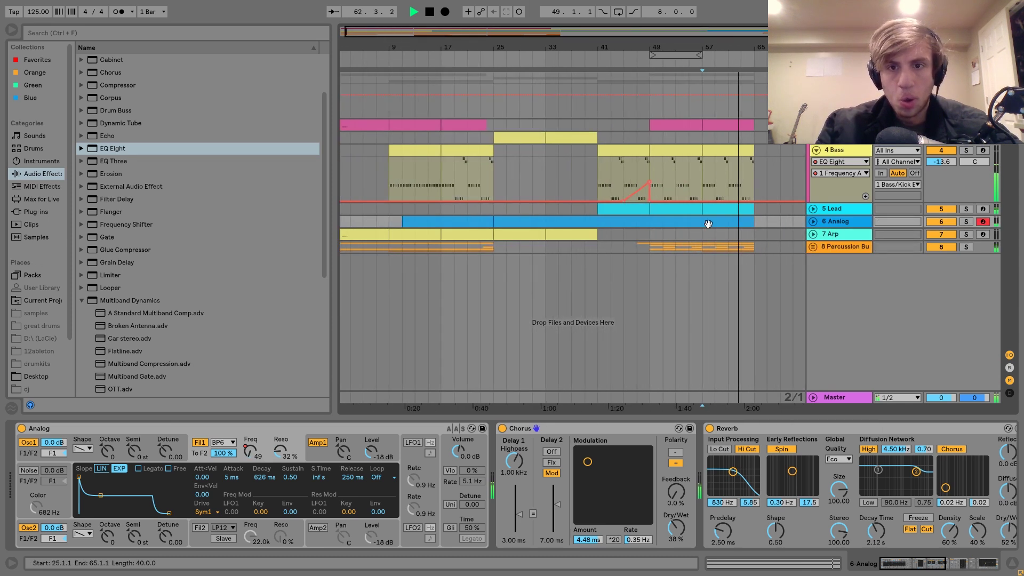
{"action": "left_click_drag", "start_coordinate": [703, 246], "coordinate": [750, 248]}
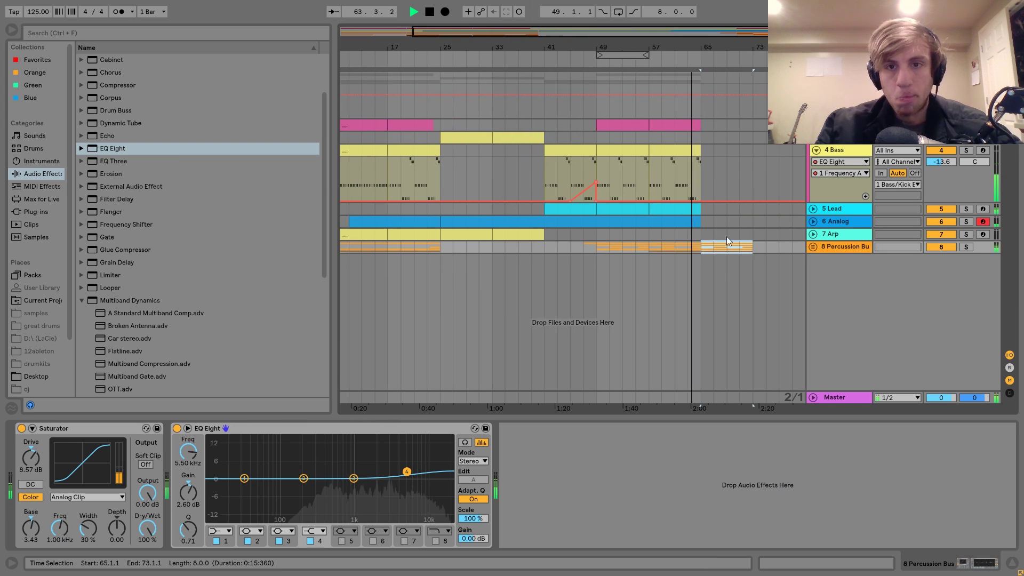
- Stop playback and duplicate bars 57 to 65 of the tracks from 2-808 Kick to 5 Lead twice, through bar 81
{"action": "left_click", "coordinate": [647, 210]}
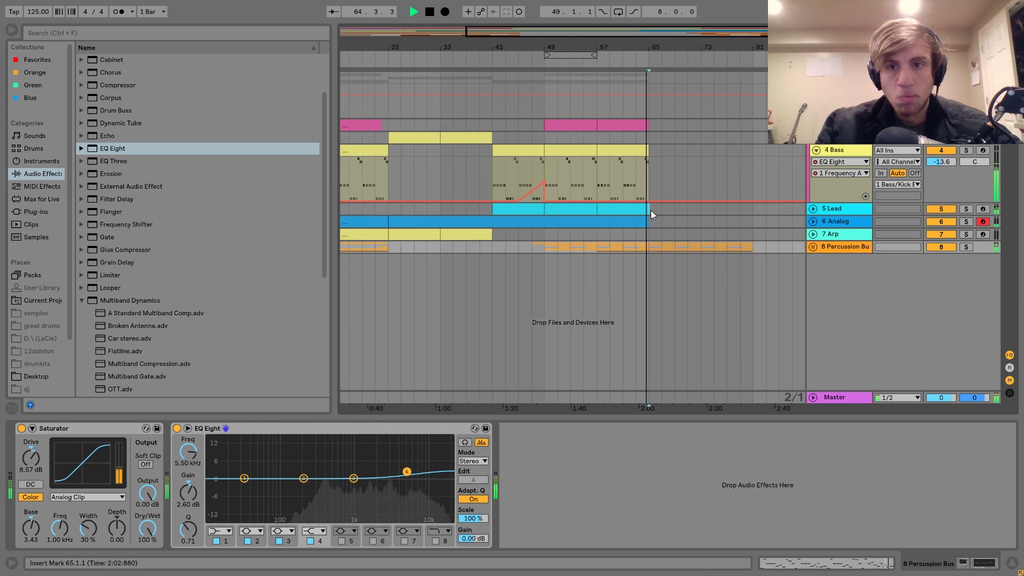
{"action": "key", "text": "space"}
{"action": "left_click", "coordinate": [605, 119], "text": "shift"}
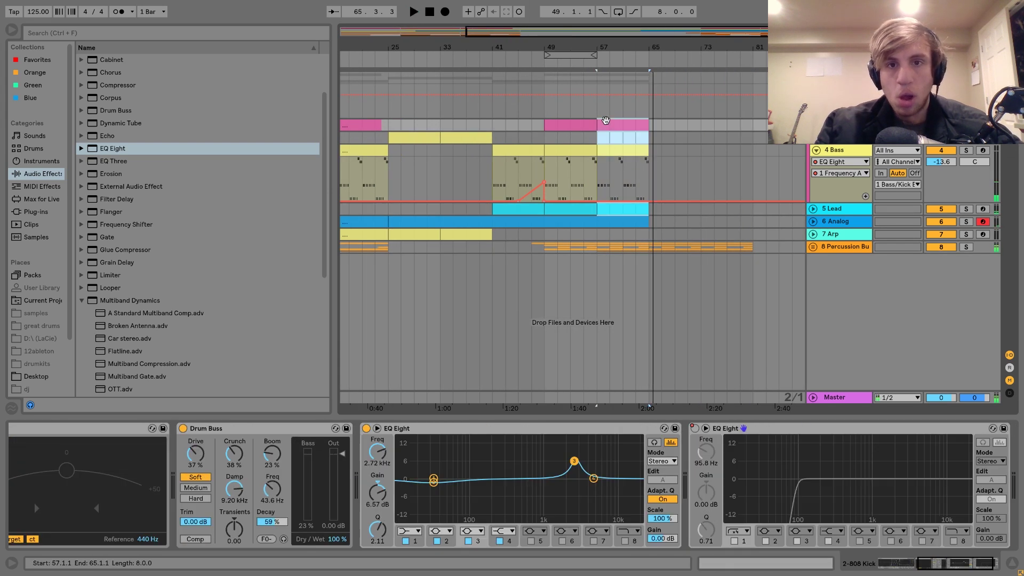
{"action": "key", "text": "ctrl+d"}
{"action": "key", "text": "ctrl+d"}
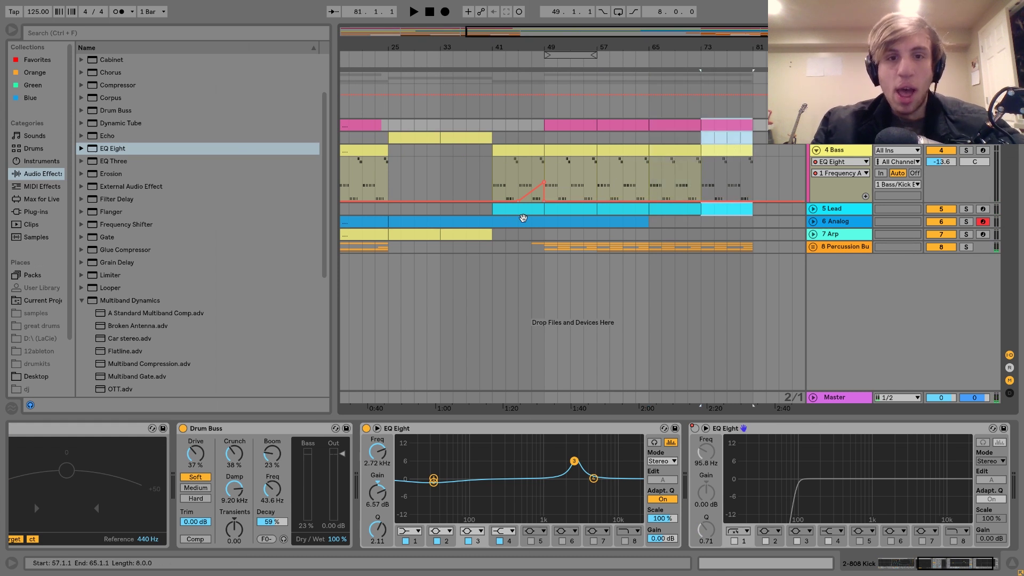
- Copy 7 Arp's clip from bar 25 to bar 65, duplicate it through bar 81, and play from bar 63
{"action": "left_click", "coordinate": [425, 233]}
{"action": "key", "text": "ctrl+c"}
{"action": "left_click", "coordinate": [645, 235]}
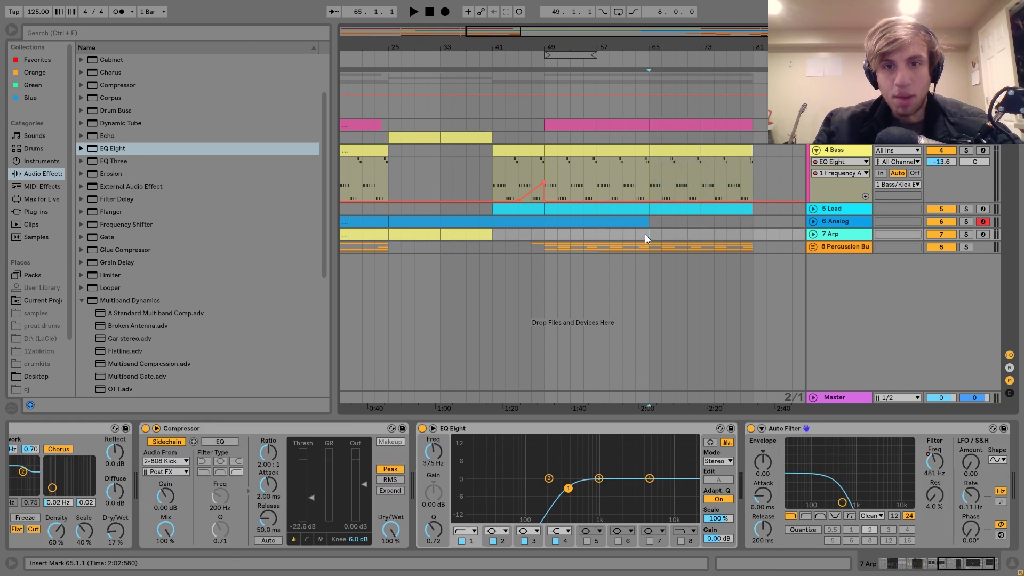
{"action": "key", "text": "ctrl+v"}
{"action": "key", "text": "ctrl+d"}
{"action": "left_click", "coordinate": [636, 235]}
{"action": "key", "text": "space"}
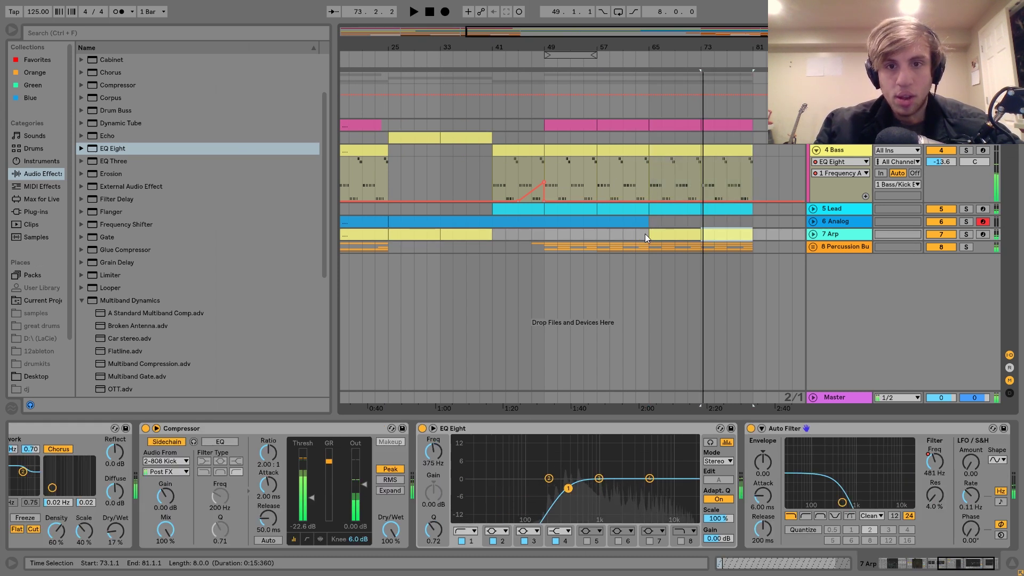
- Unfold 7 Arp and automate its Auto Filter Frequency to climb from 481 Hz at bar 63 to about 19.9 kHz near bar 73
{"action": "left_click", "coordinate": [813, 234]}
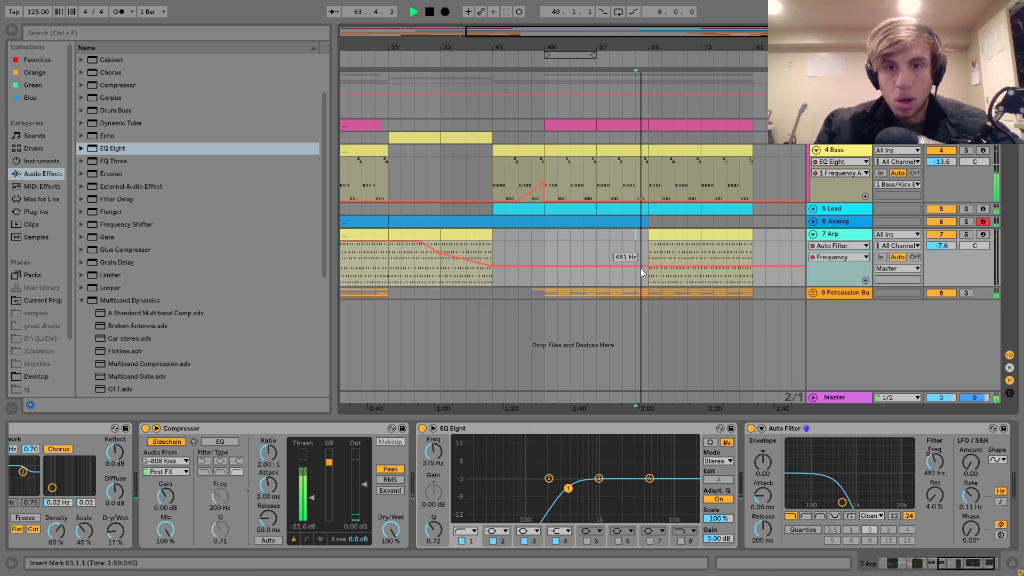
{"action": "left_click_drag", "start_coordinate": [639, 267], "coordinate": [707, 242]}
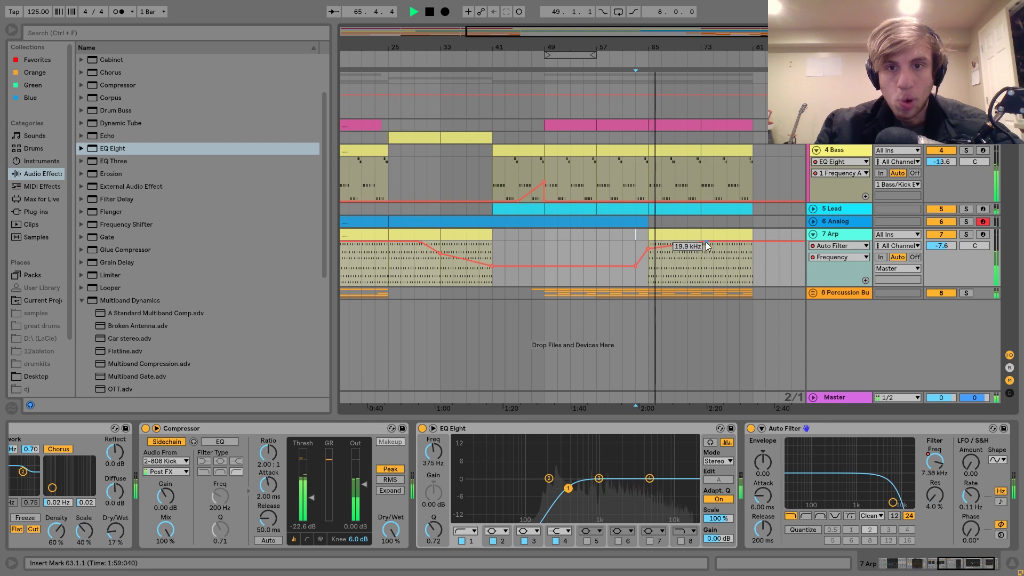
- Unfold 5 Lead and make its F1 Freq automation decline gradually from bar 65 to bar 73
{"action": "left_click", "coordinate": [813, 209]}
{"action": "left_click_drag", "start_coordinate": [690, 251], "coordinate": [700, 255]}
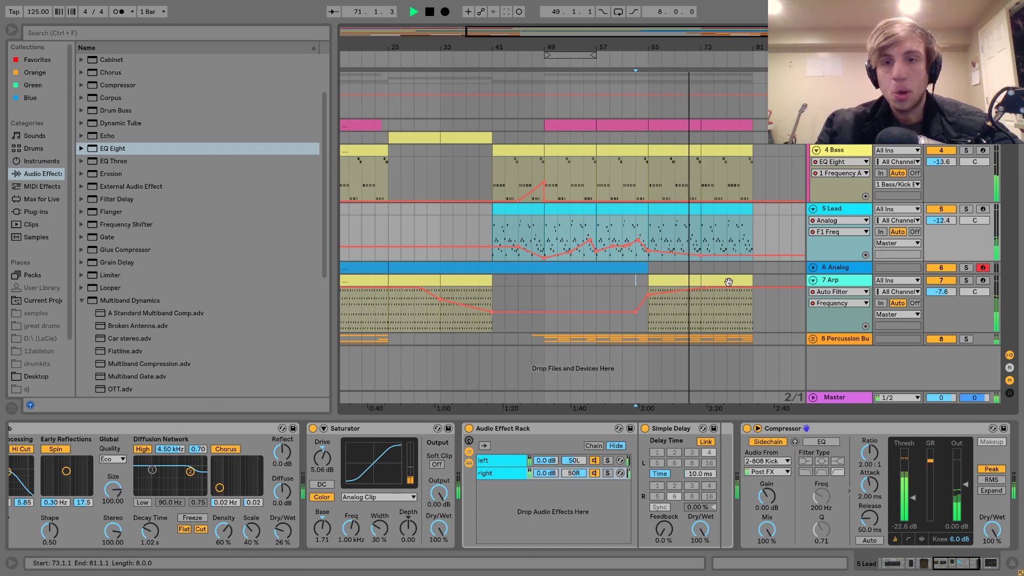
- Shape 5 Lead's F1 Freq automation to rise after bar 73, hold until about bar 77, and fall again by bar 81
{"action": "mouse_move", "coordinate": [727, 255]}
{"action": "left_mouse_down"}
{"action": "mouse_move", "coordinate": [743, 245]}
{"action": "mouse_move", "coordinate": [717, 249]}
{"action": "left_mouse_up"}
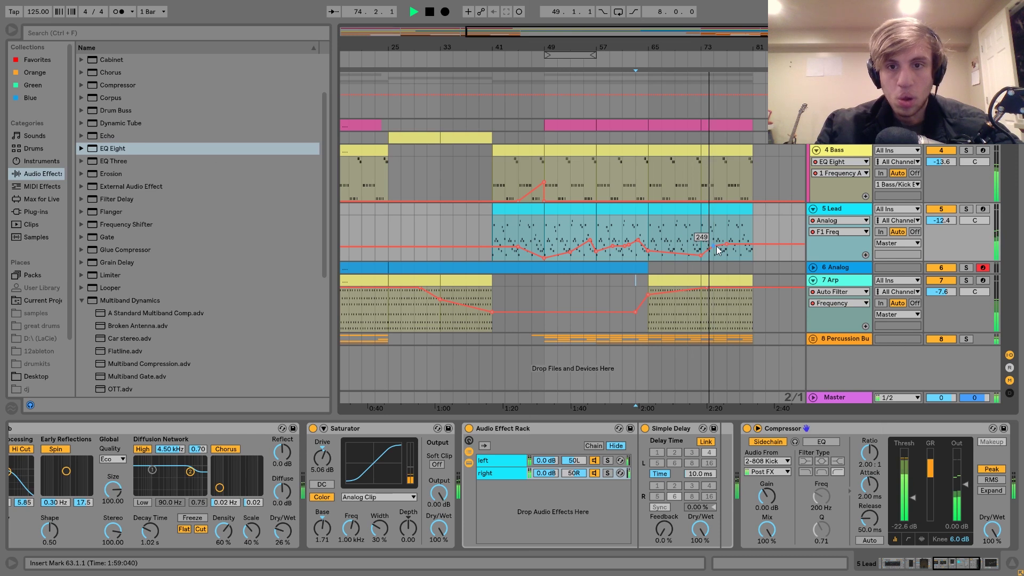
{"action": "left_click_drag", "start_coordinate": [745, 245], "coordinate": [753, 259]}
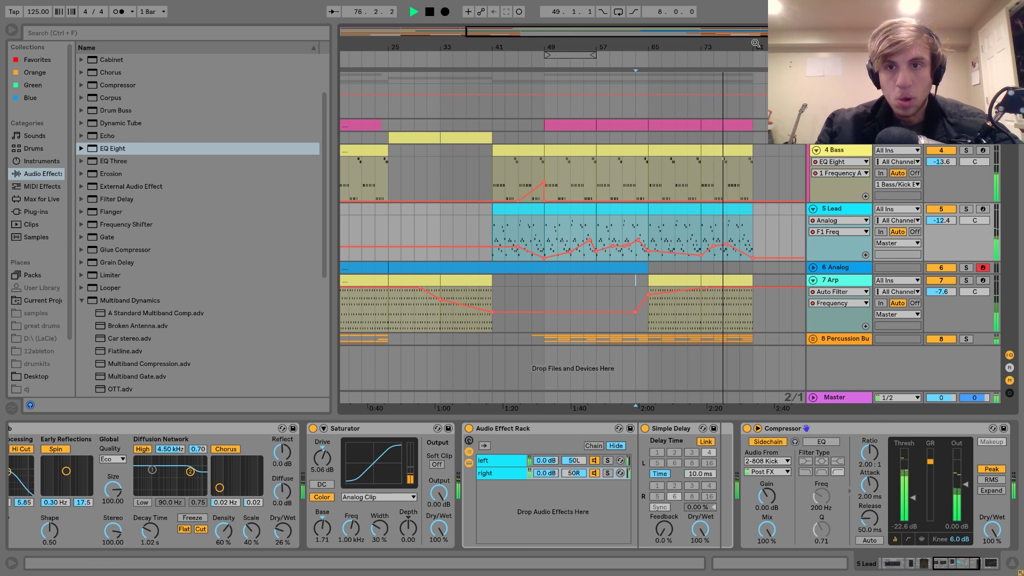
- Shorten the 2-808 Kick clips starting at bars 73 and 57 to end at bars 80 and 64, and unfold the track
{"action": "left_click_drag", "start_coordinate": [755, 42], "coordinate": [719, 124]}
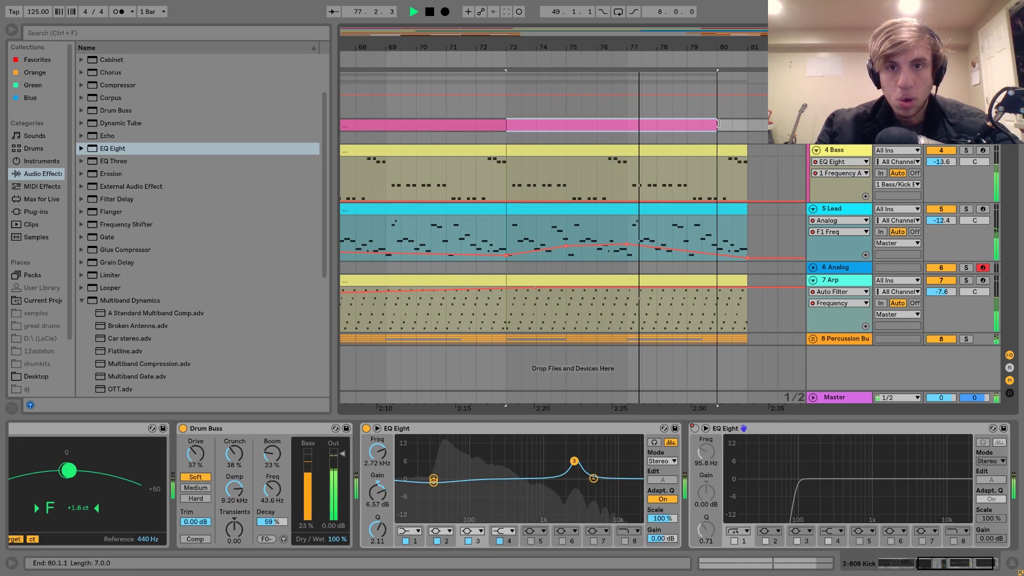
{"action": "scroll", "coordinate": [718, 123], "scroll_direction": "left", "scroll_amount": 6}
{"action": "left_click_drag", "start_coordinate": [626, 123], "coordinate": [602, 123]}
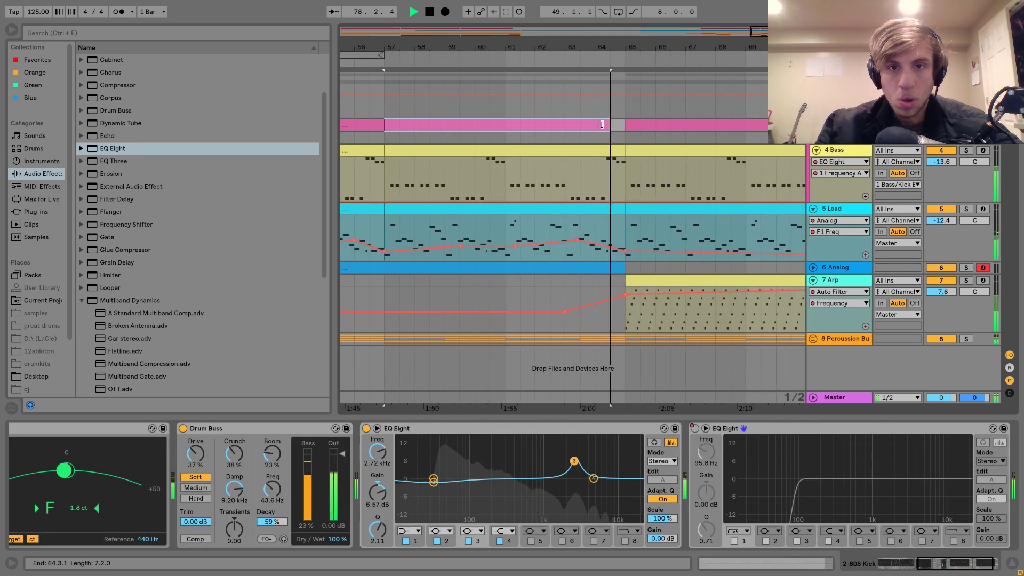
{"action": "scroll", "coordinate": [602, 124], "scroll_direction": "right", "scroll_amount": 9}
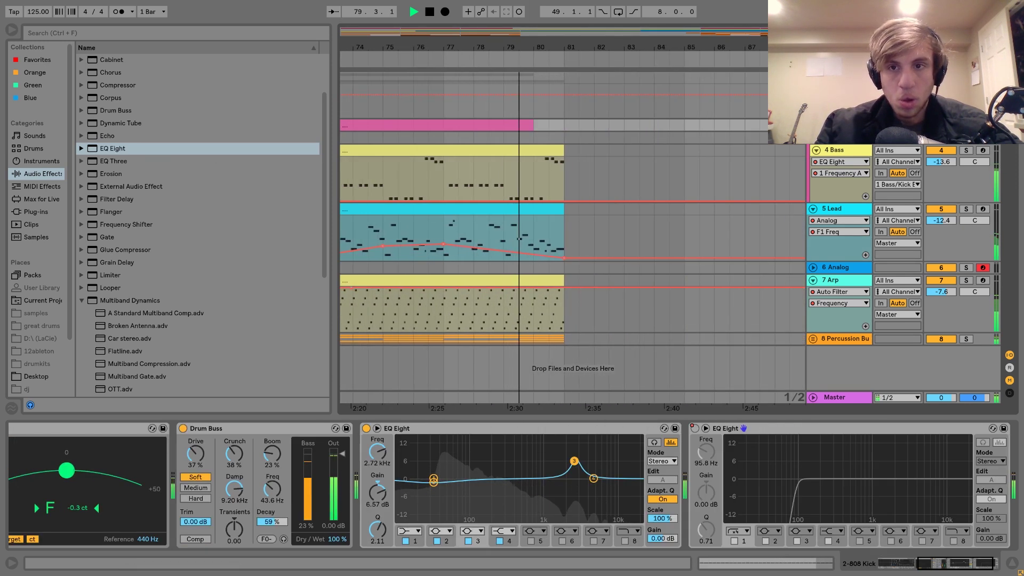
{"action": "left_click", "coordinate": [816, 125]}
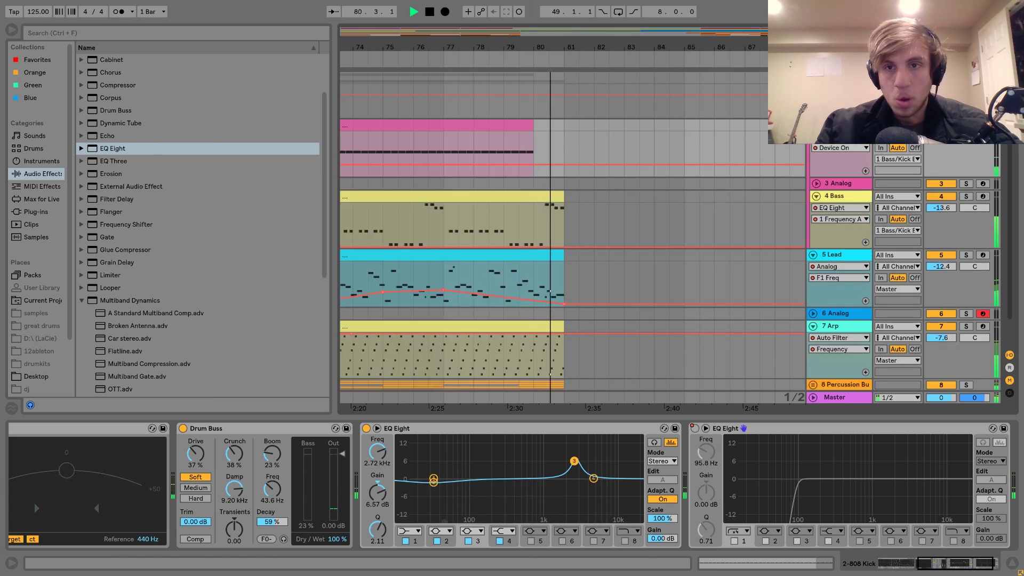
- Stop playback, review the whole arrangement, and briefly audition it from bar 1
{"action": "key", "text": "space"}
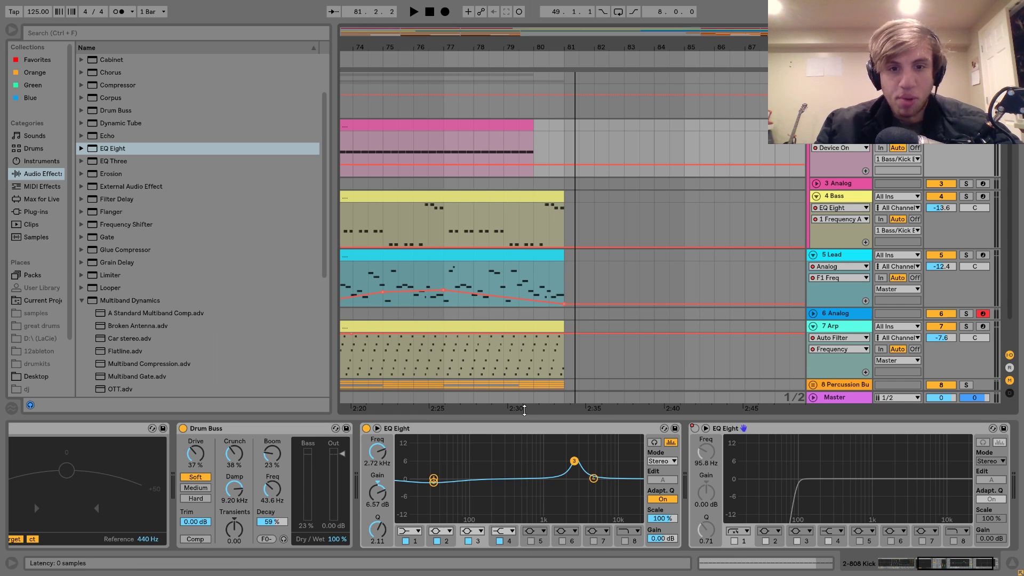
{"action": "left_click_drag", "start_coordinate": [437, 46], "coordinate": [743, 45]}
{"action": "scroll", "coordinate": [703, 253], "scroll_direction": "down", "scroll_amount": 2}
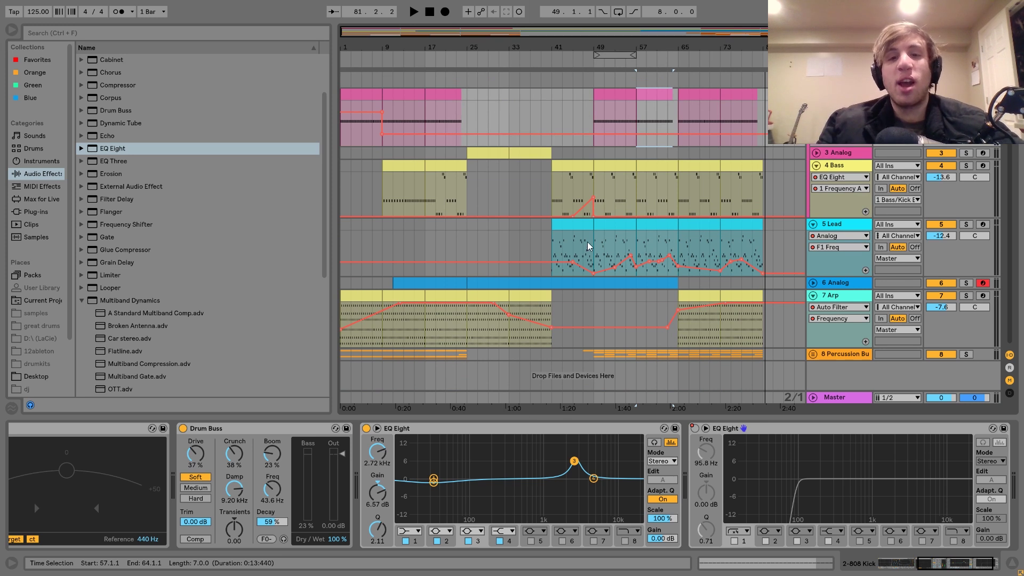
{"action": "scroll", "coordinate": [589, 246], "scroll_direction": "up", "scroll_amount": 1}
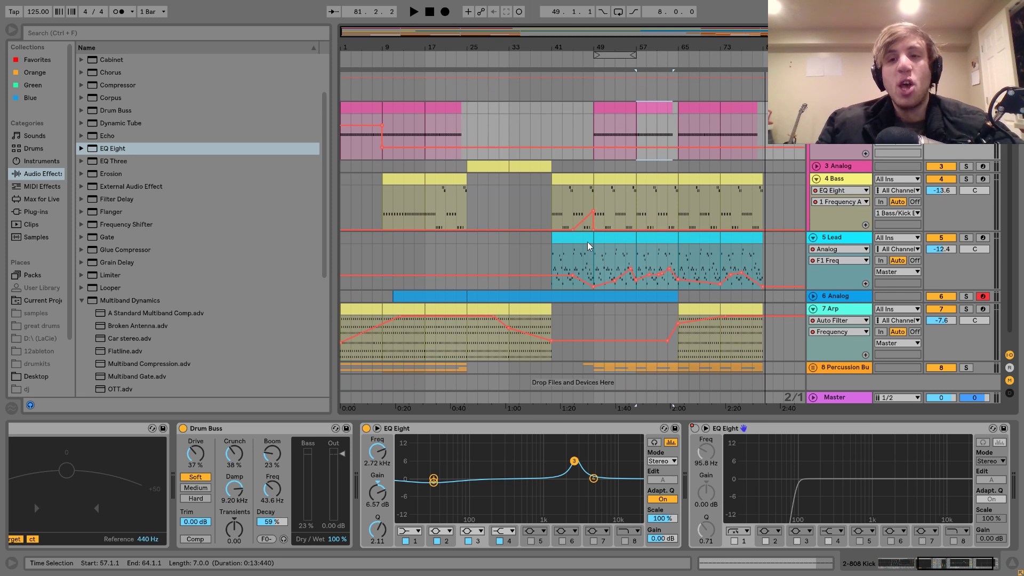
{"action": "left_click", "coordinate": [342, 168]}
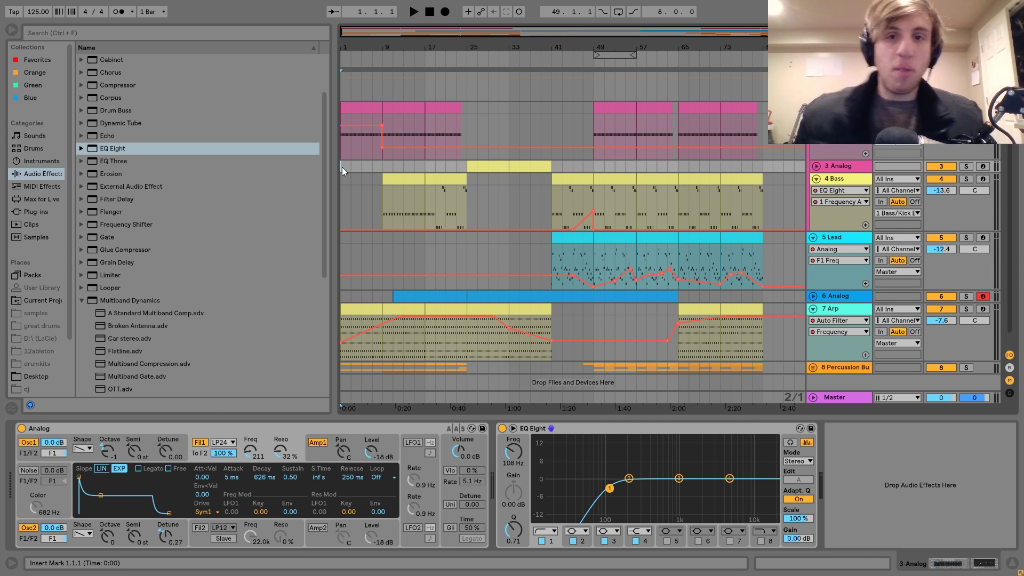
{"action": "key", "text": "space"}
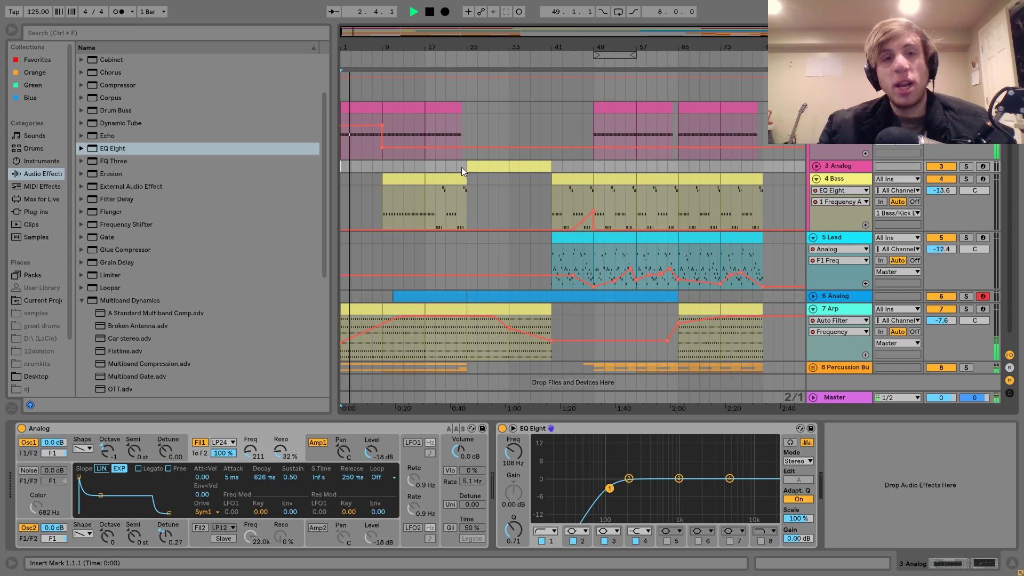
{"action": "key", "text": "space"}
- Try a kick lead-in by copying two bars of the 2-808 Kick clip from bar 49 to bar 47, and audition it
{"action": "left_click_drag", "start_coordinate": [603, 48], "coordinate": [596, 75]}
{"action": "left_click_drag", "start_coordinate": [585, 133], "coordinate": [677, 112]}
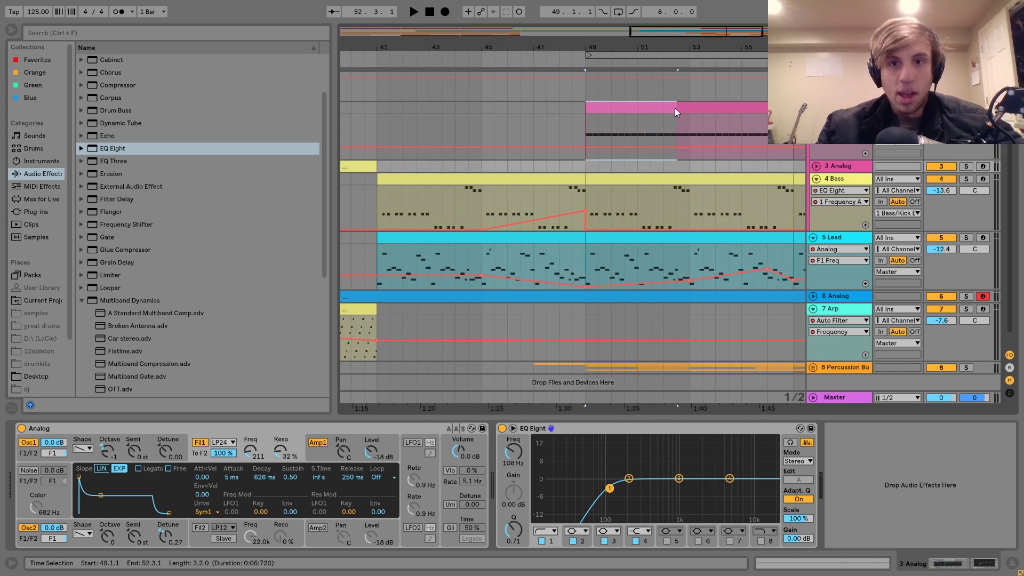
{"action": "left_click", "coordinate": [632, 107]}
{"action": "left_click_drag", "start_coordinate": [616, 107], "coordinate": [571, 109]}
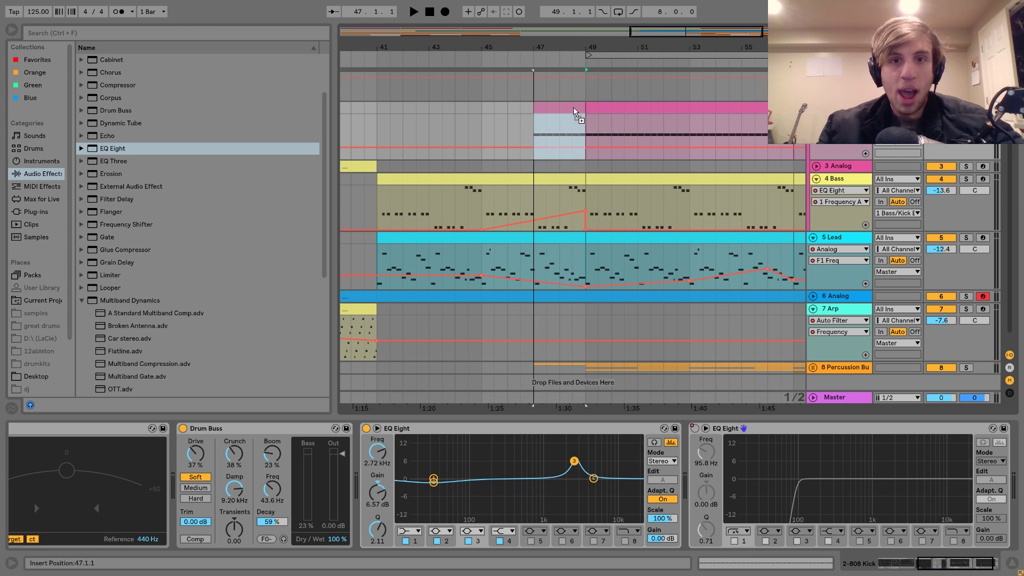
{"action": "key", "text": "space"}
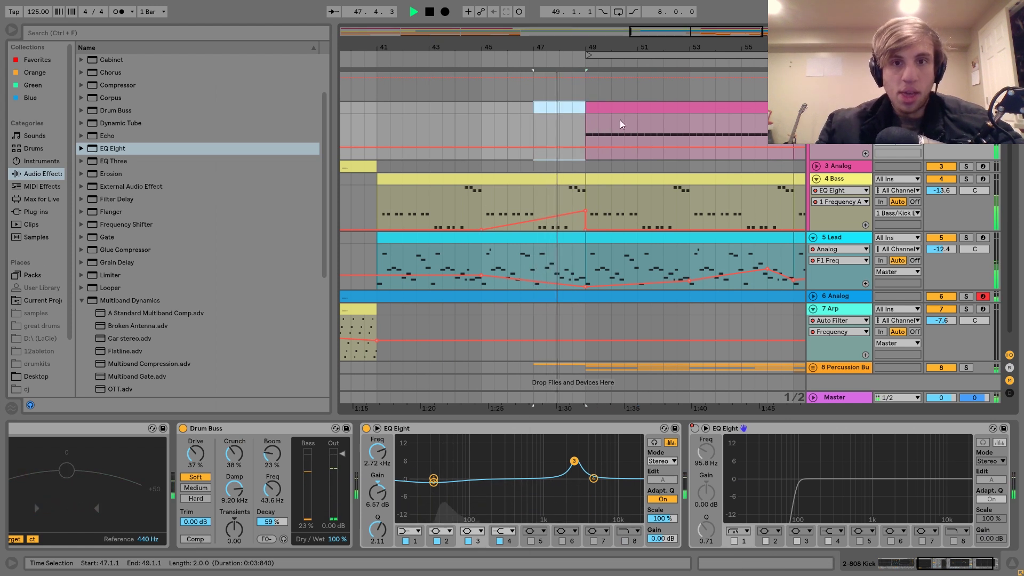
{"action": "key", "text": "space"}
- Try switching the kick's EQ Eight on by automation from bar 47 to 49, audition it, and delete the lead-in clip
{"action": "key", "text": "ctrl+z"}
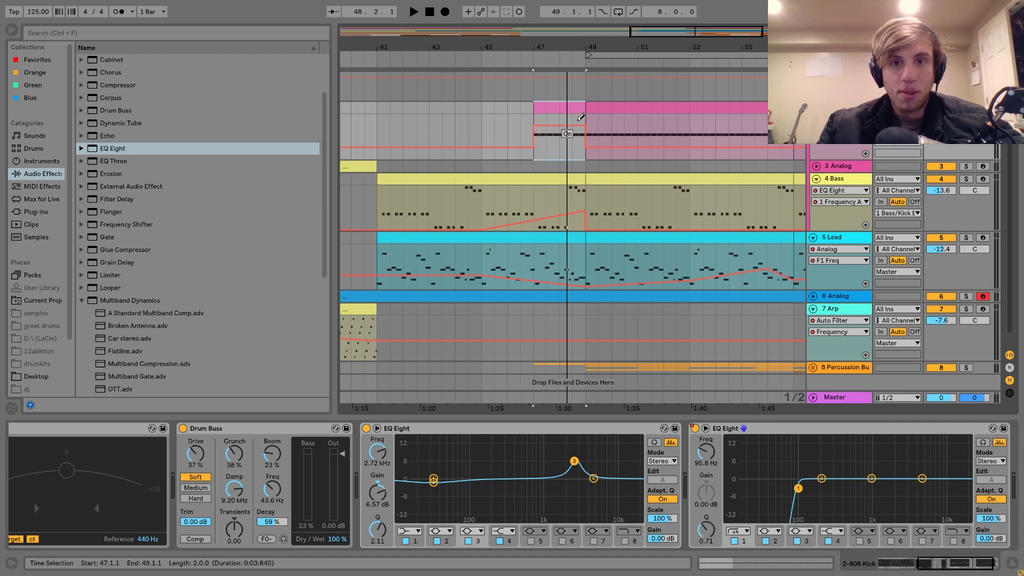
{"action": "left_click", "coordinate": [515, 108]}
{"action": "key", "text": "space"}
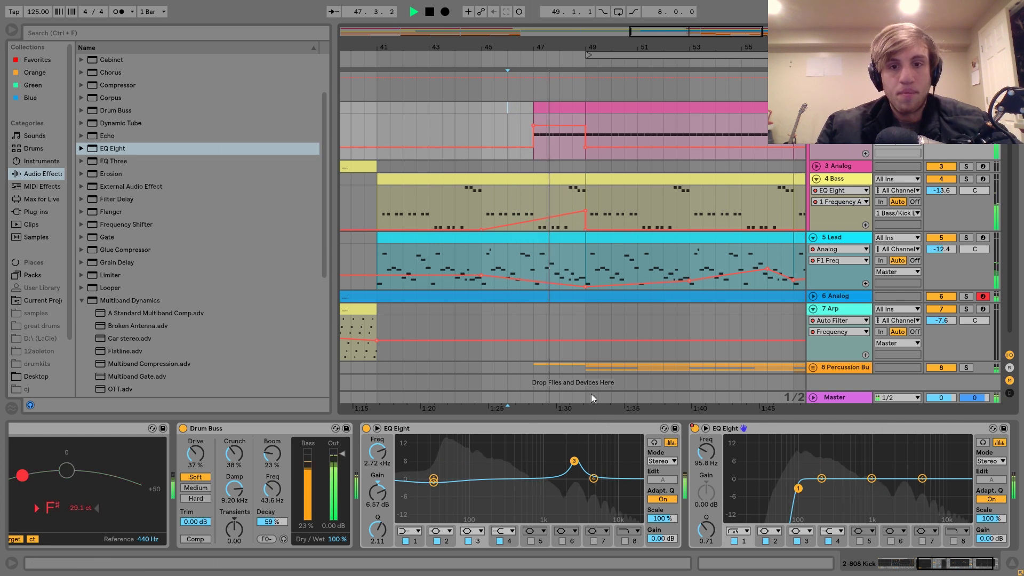
{"action": "left_click", "coordinate": [558, 103]}
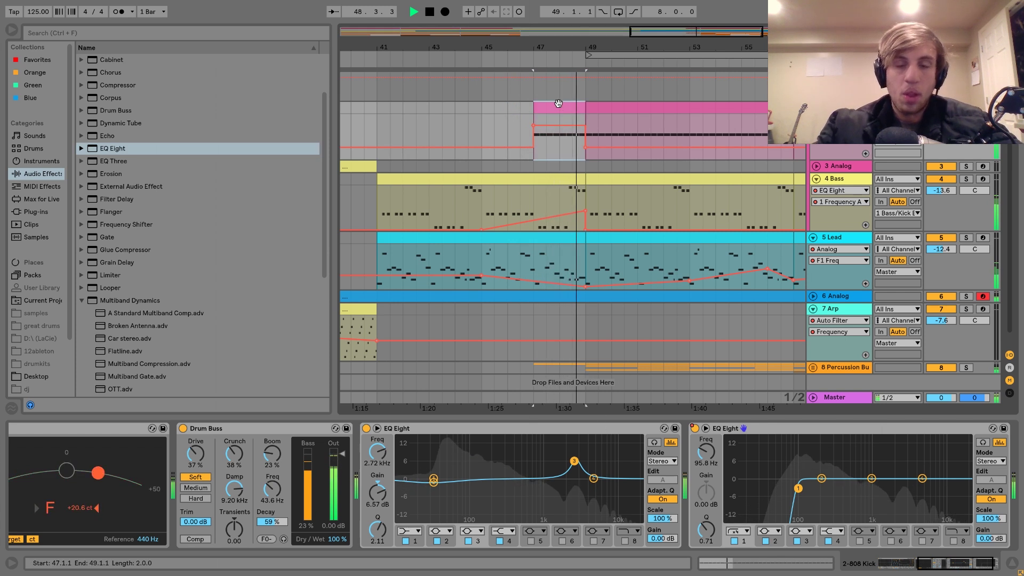
{"action": "key", "text": "space"}
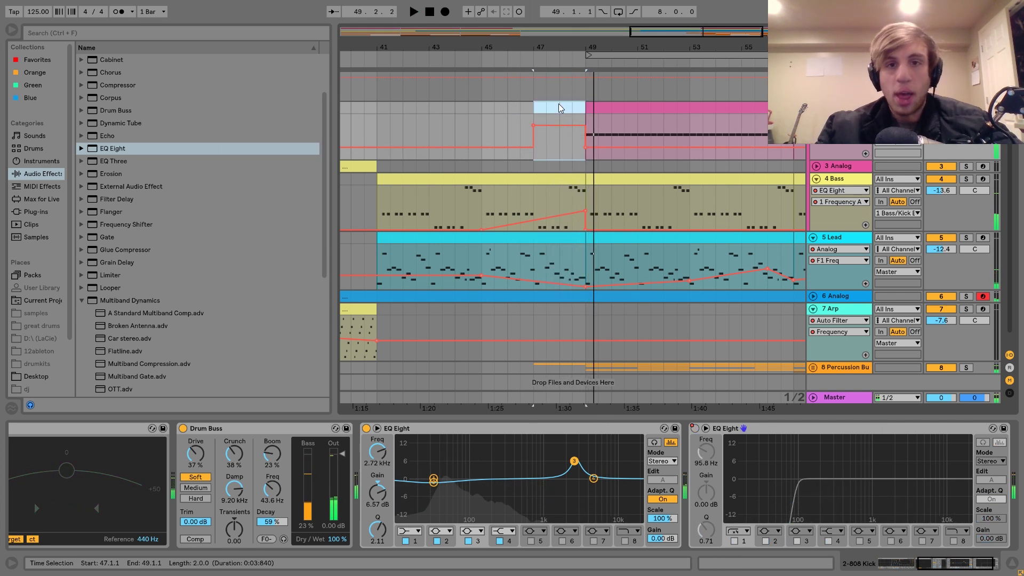
{"action": "key", "text": "Delete"}
- Add a second Reverb to 4 Bass directly after the existing one and set its Dry/Wet to 0%
{"action": "left_click", "coordinate": [482, 207]}
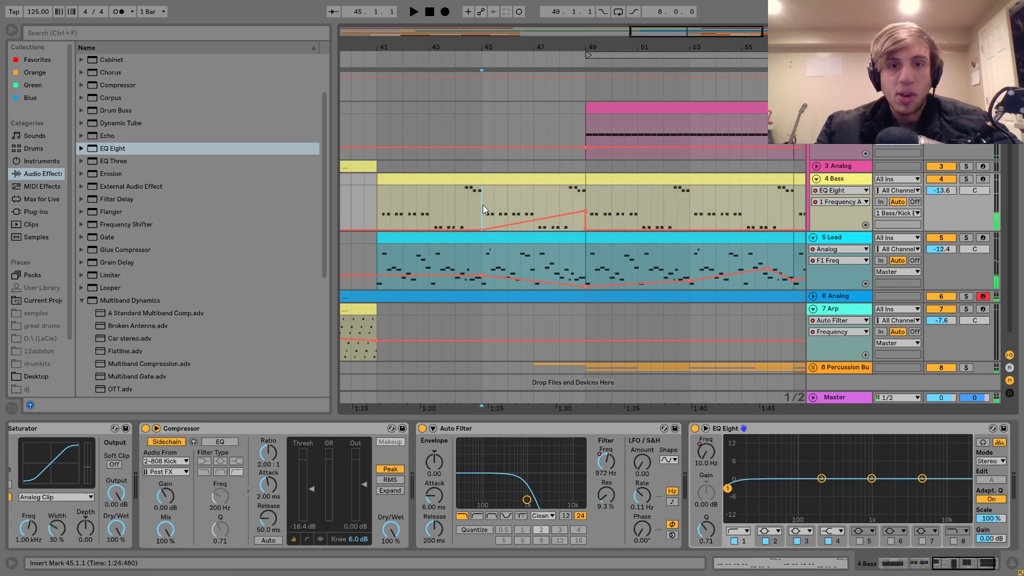
{"action": "scroll", "coordinate": [261, 459], "scroll_direction": "up", "scroll_amount": 10}
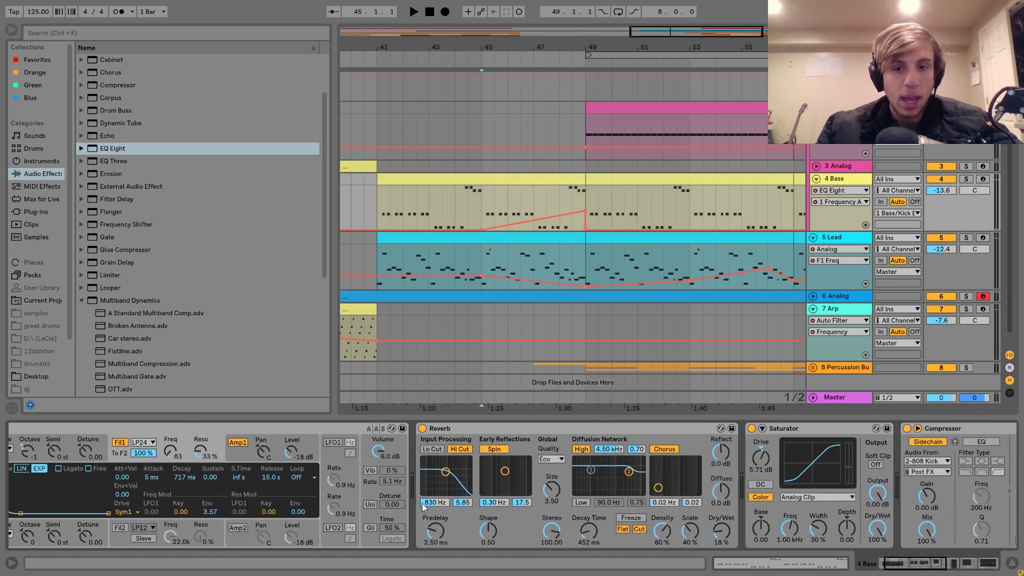
{"action": "scroll", "coordinate": [171, 304], "scroll_direction": "down", "scroll_amount": 6}
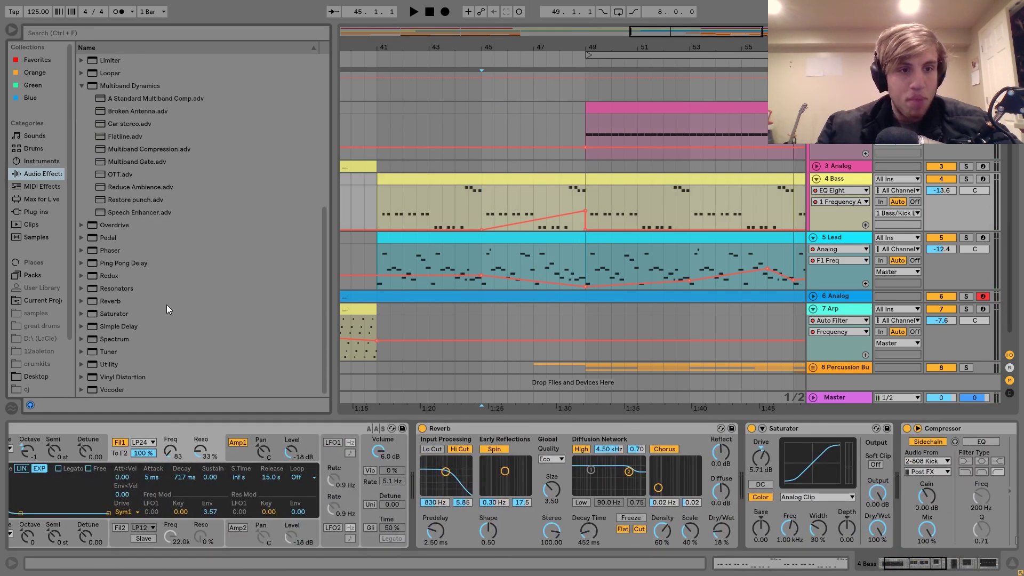
{"action": "left_click_drag", "start_coordinate": [114, 302], "coordinate": [782, 481]}
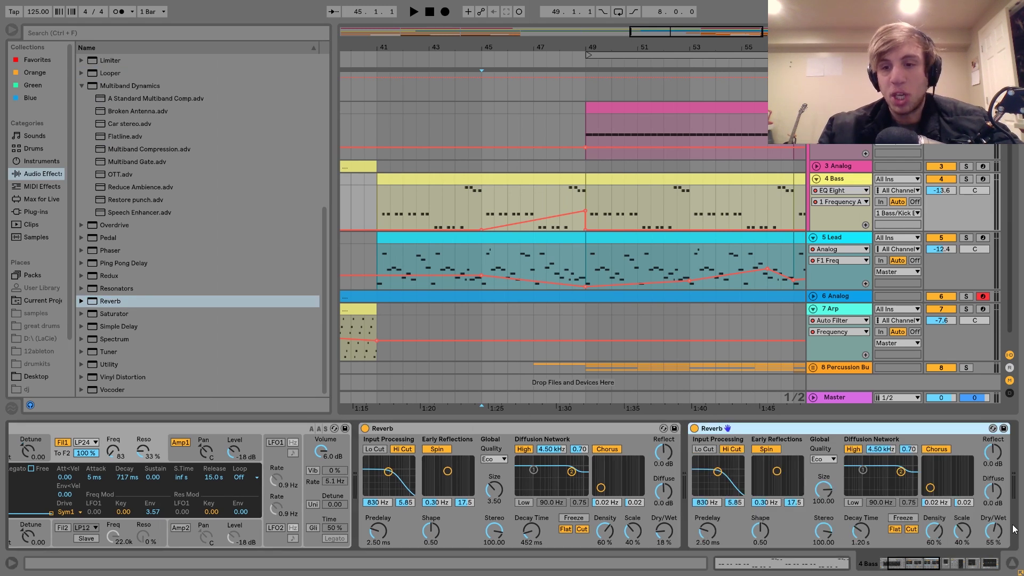
{"action": "left_click_drag", "start_coordinate": [1014, 529], "coordinate": [1014, 560]}
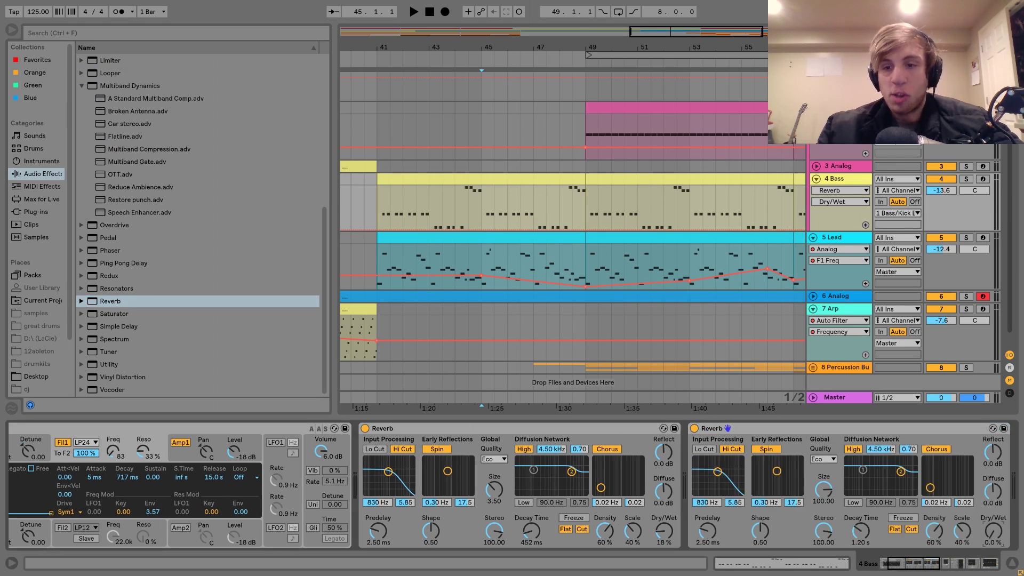
- Automate the new Reverb's Dry/Wet from 0% at bar 45 to 62% at bar 49, drop it back to 0%, and play from bar 45
{"action": "left_click", "coordinate": [482, 229]}
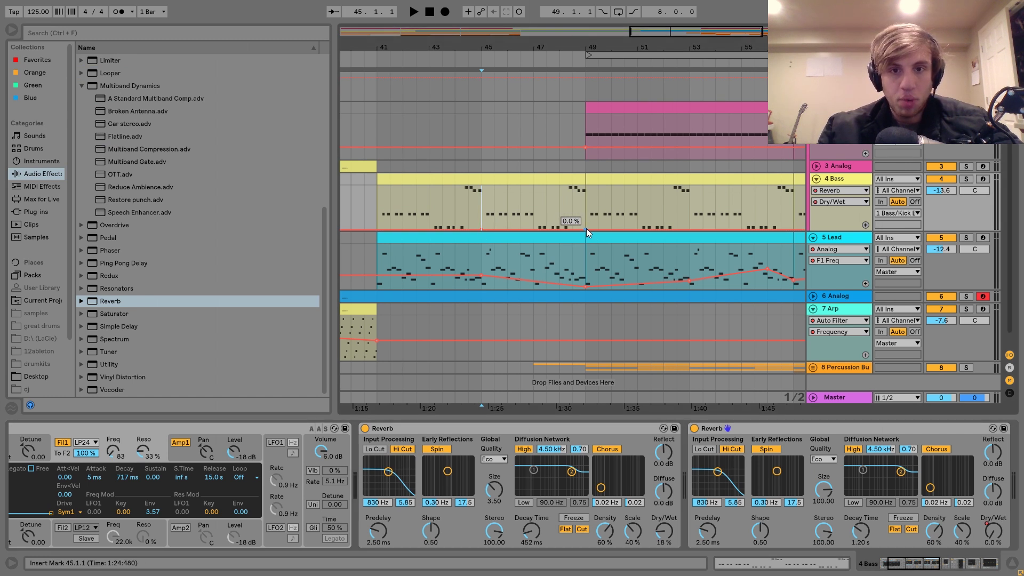
{"action": "left_click_drag", "start_coordinate": [587, 229], "coordinate": [587, 202]}
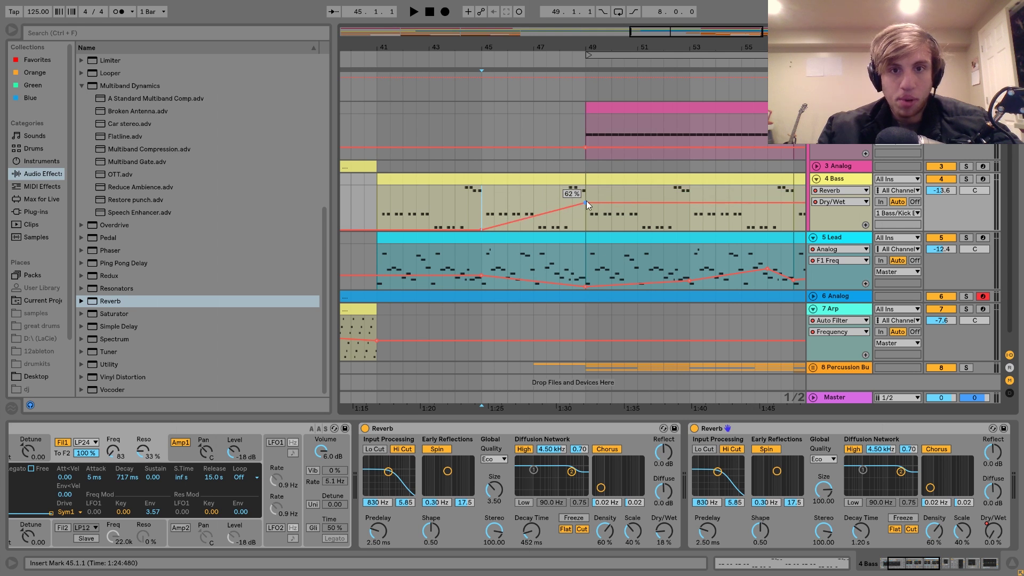
{"action": "left_click_drag", "start_coordinate": [592, 38], "coordinate": [590, 230]}
{"action": "key", "text": "space"}
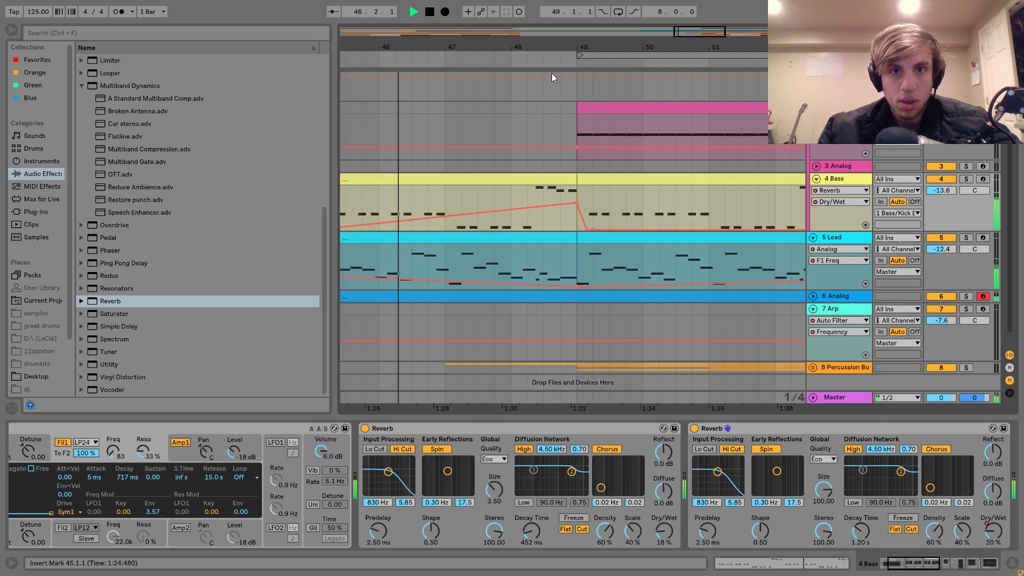
- Set the new Reverb's Decay Time to 3.46 s, show its Dry/Wet automation again, and replay from just before bar 45
{"action": "left_click_drag", "start_coordinate": [528, 48], "coordinate": [527, 27]}
{"action": "double_click", "coordinate": [862, 541]}
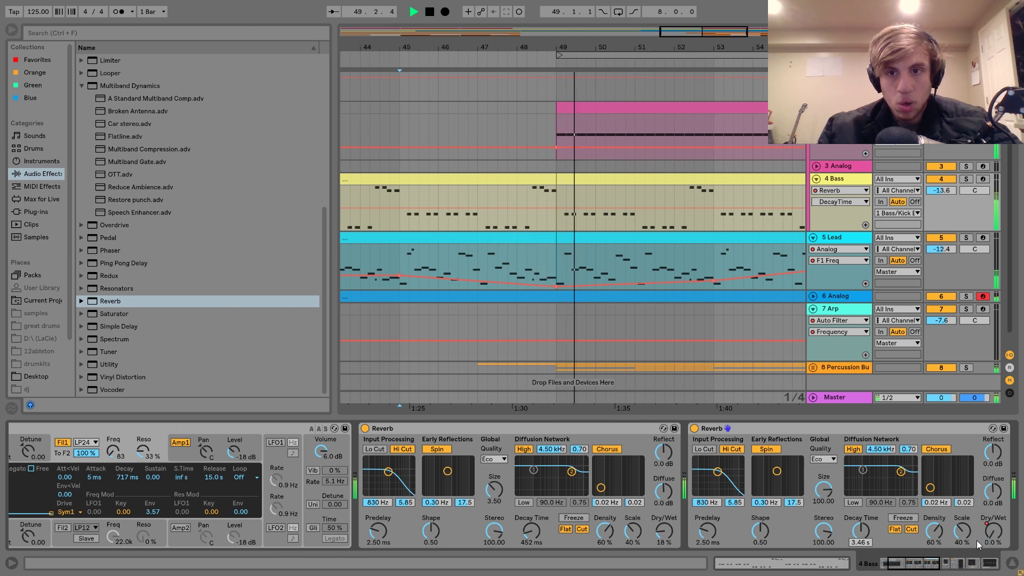
{"action": "left_click", "coordinate": [999, 539]}
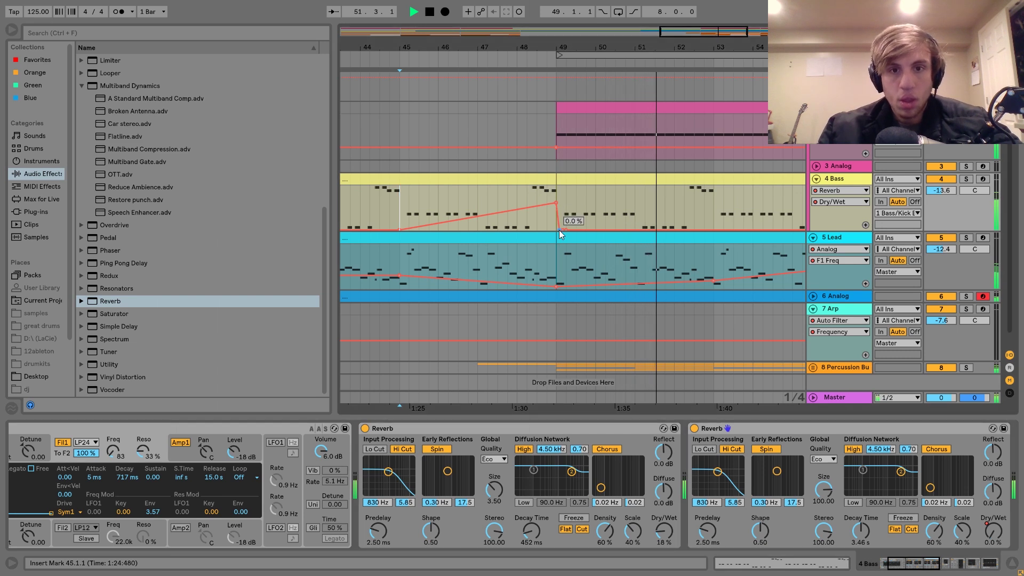
{"action": "left_click", "coordinate": [389, 167]}
{"action": "key", "text": "space"}
{"action": "key", "text": "space"}
- Insert a new MIDI track below 3 Analog, stop playback, and load the Wavetable instrument onto it
{"action": "scroll", "coordinate": [389, 167], "scroll_direction": "left", "scroll_amount": 5}
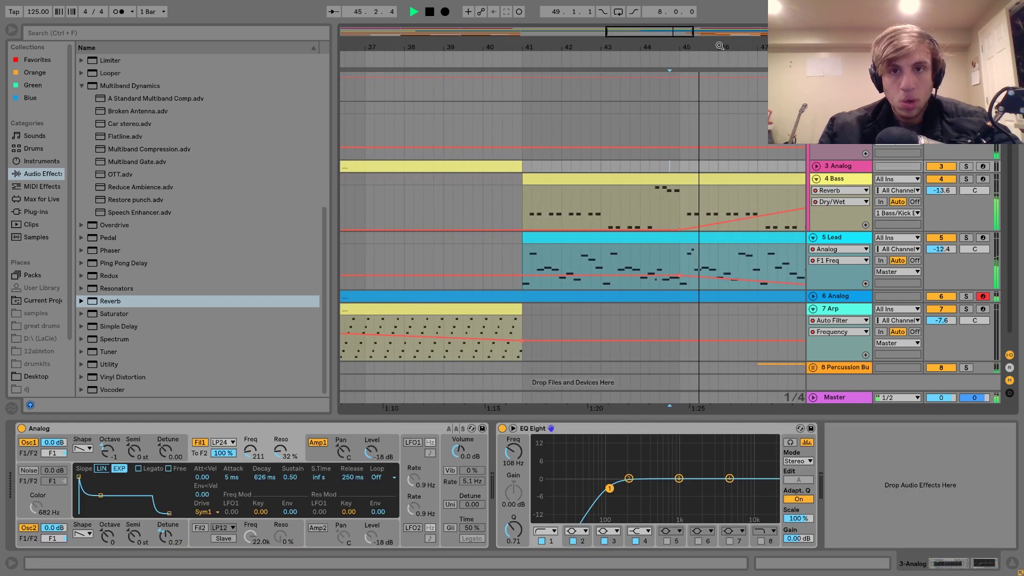
{"action": "left_click_drag", "start_coordinate": [668, 47], "coordinate": [488, 27]}
{"action": "key", "text": "minus"}
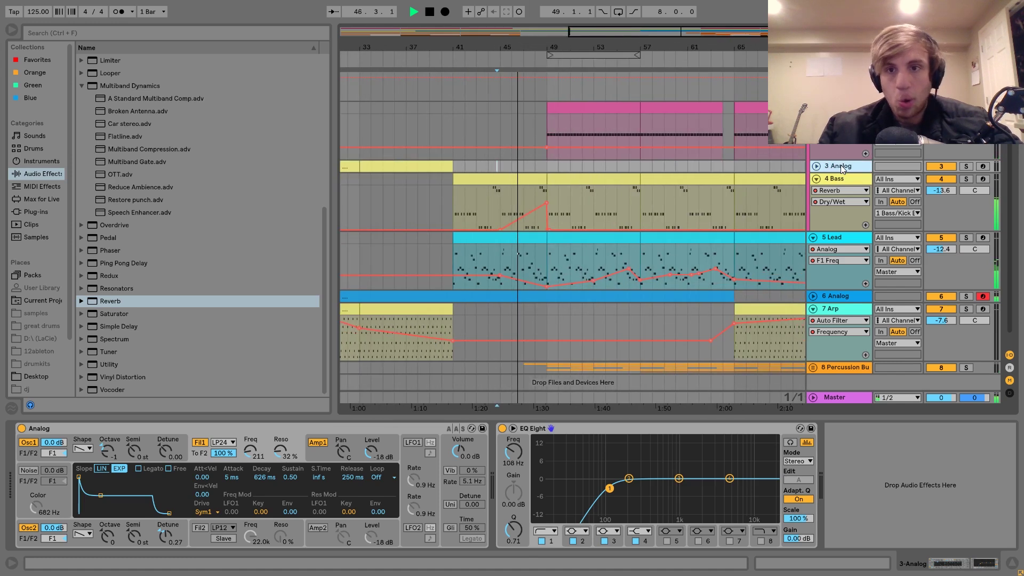
{"action": "key", "text": "ctrl+shift+t"}
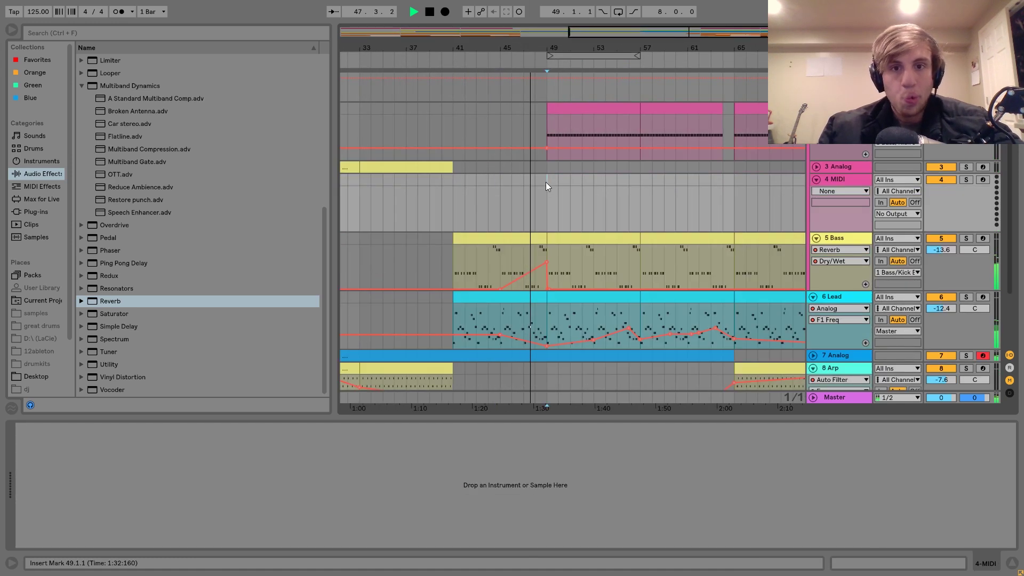
{"action": "left_click", "coordinate": [38, 161]}
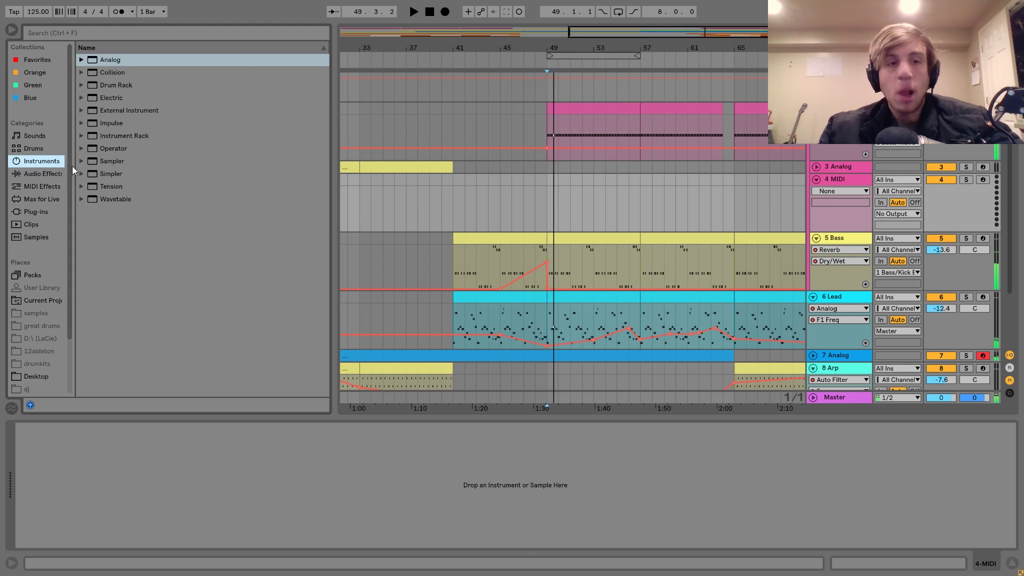
{"action": "key", "text": "space"}
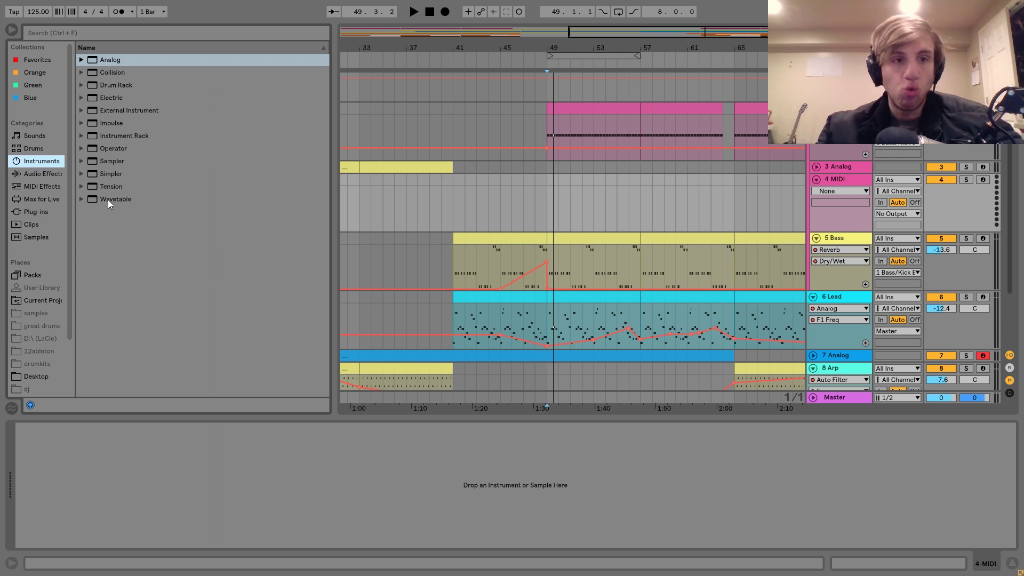
{"action": "left_click", "coordinate": [108, 199]}
{"action": "left_click_drag", "start_coordinate": [108, 199], "coordinate": [548, 204]}
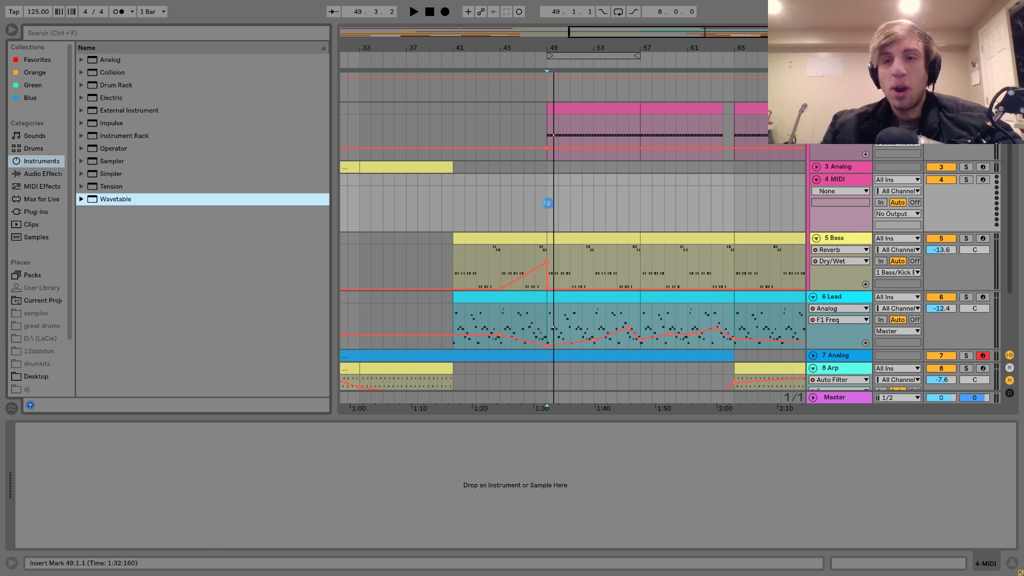
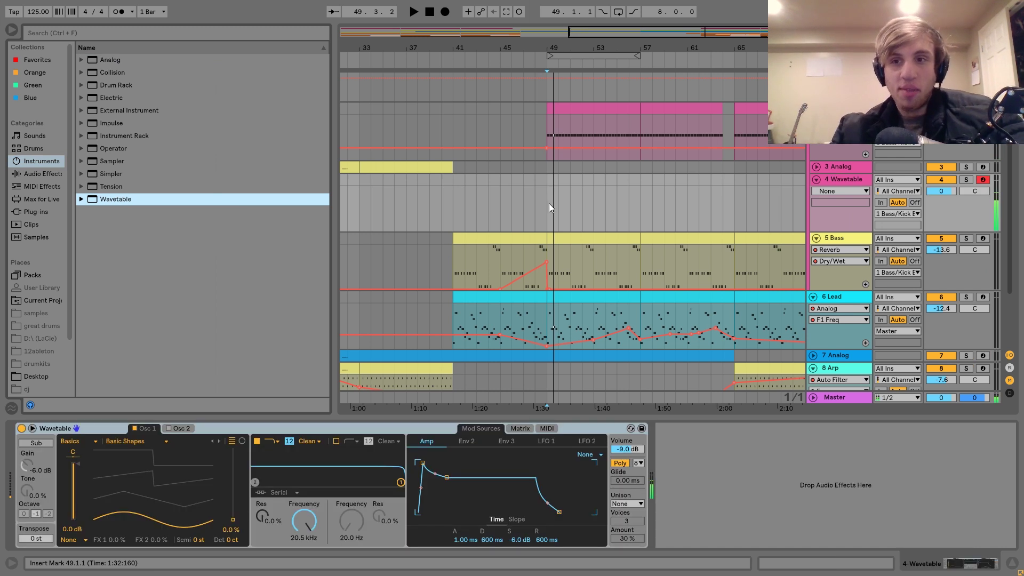
- Set Wavetable's Osc 1 position to 66% and its Amp envelope to 0.00 ms attack, 397 ms decay, 0.0 dB sustain and 1.50 ms release
{"action": "key", "text": "z"}
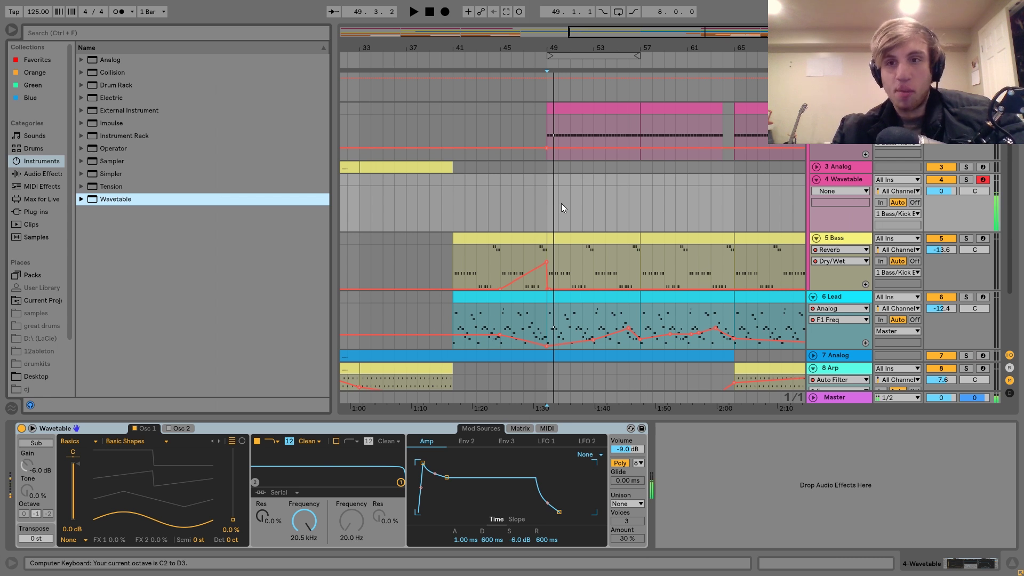
{"action": "left_click_drag", "start_coordinate": [233, 520], "coordinate": [234, 473]}
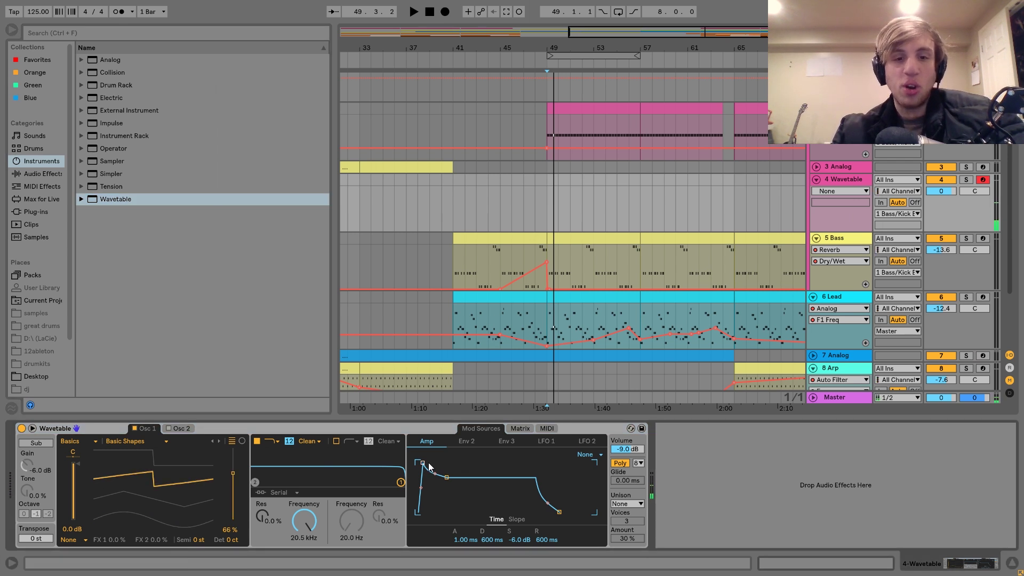
{"action": "left_click_drag", "start_coordinate": [449, 475], "coordinate": [447, 461]}
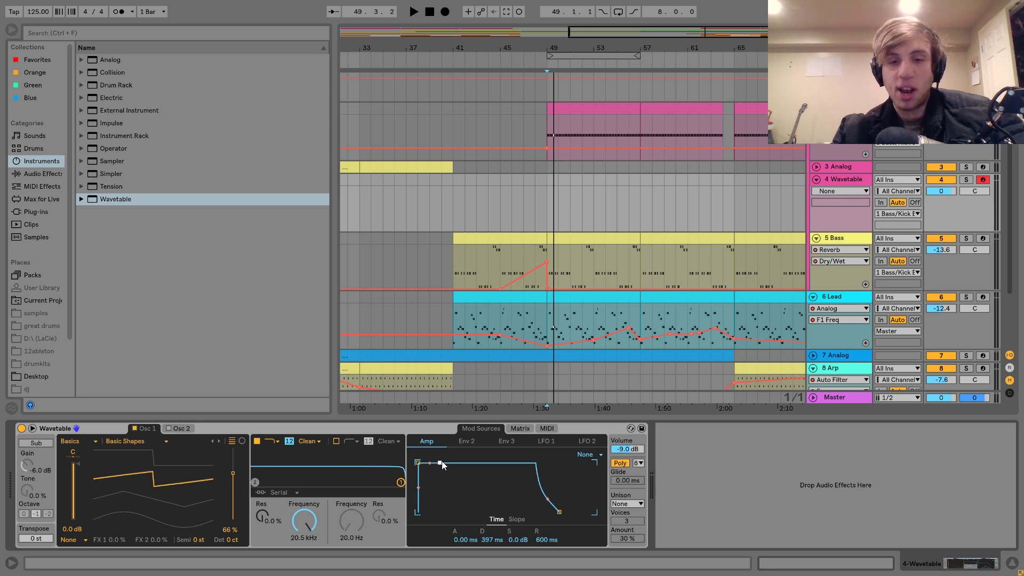
{"action": "left_click_drag", "start_coordinate": [559, 513], "coordinate": [535, 512]}
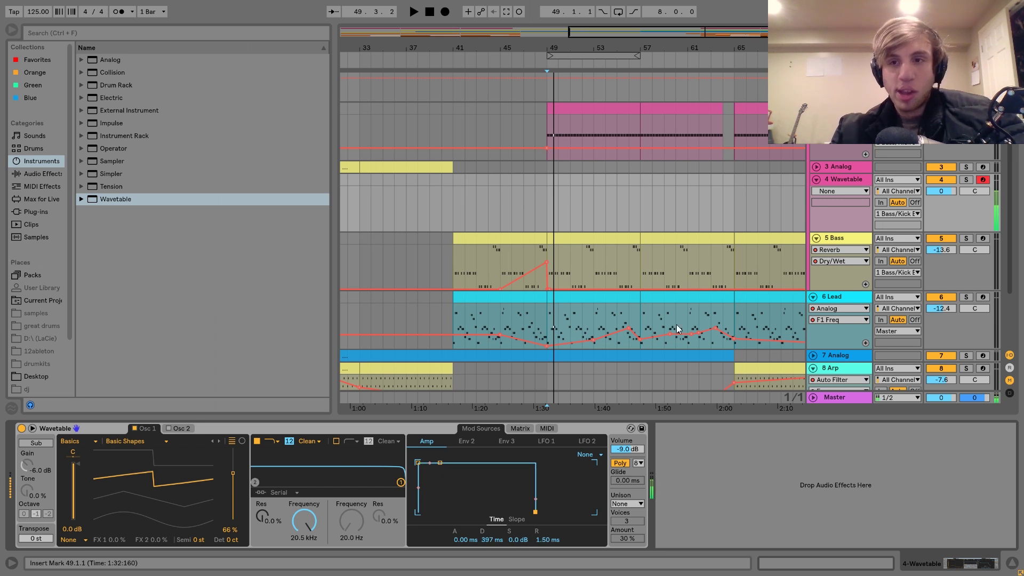
- Lower the 4 Wavetable track volume to -7.9 dB and set its unison to Classic with 3 voices and 56% amount
{"action": "left_click_drag", "start_coordinate": [942, 192], "coordinate": [942, 210]}
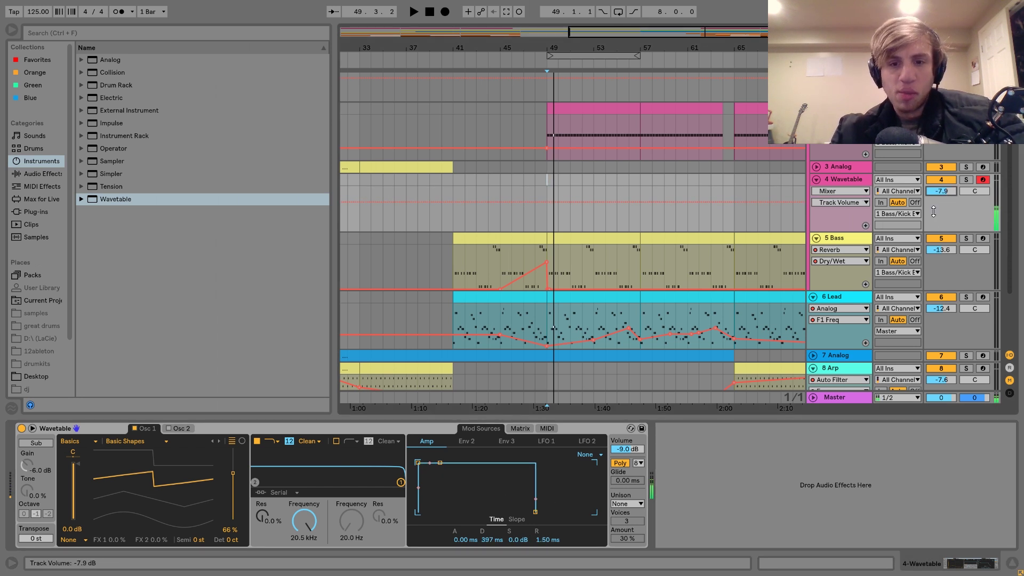
{"action": "left_click", "coordinate": [628, 503]}
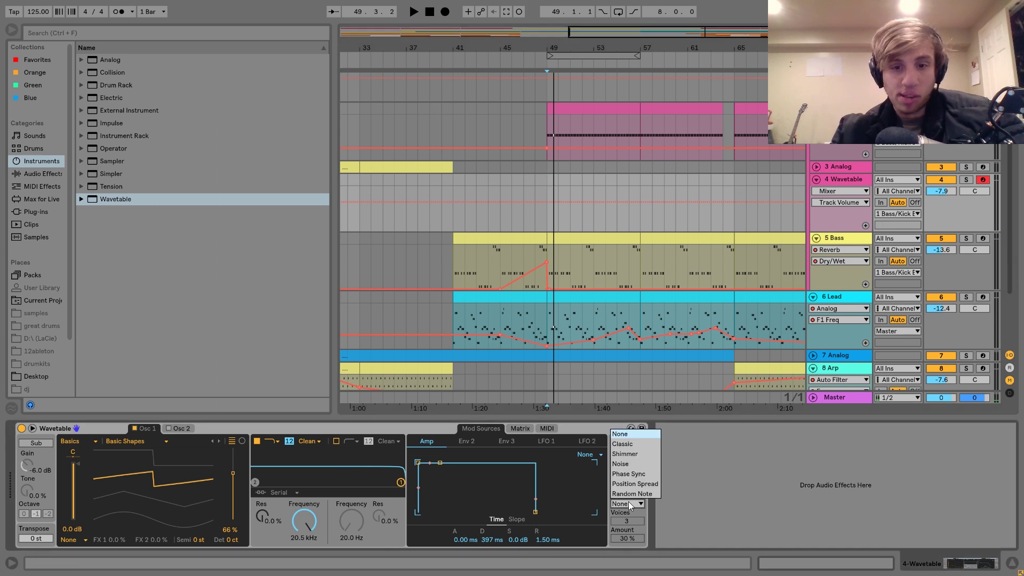
{"action": "left_click", "coordinate": [628, 444]}
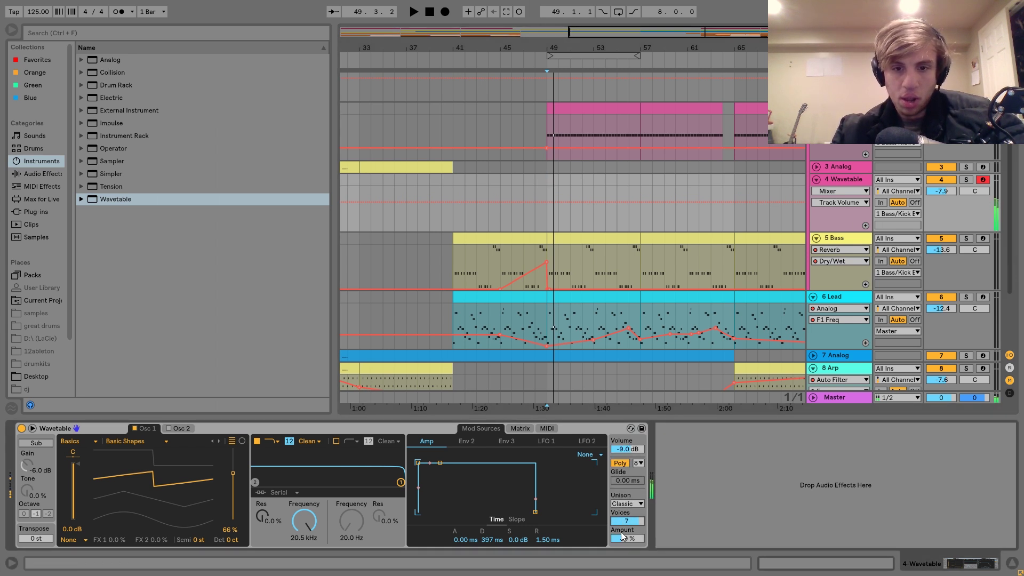
{"action": "left_click_drag", "start_coordinate": [623, 536], "coordinate": [623, 510]}
{"action": "left_click", "coordinate": [625, 522]}
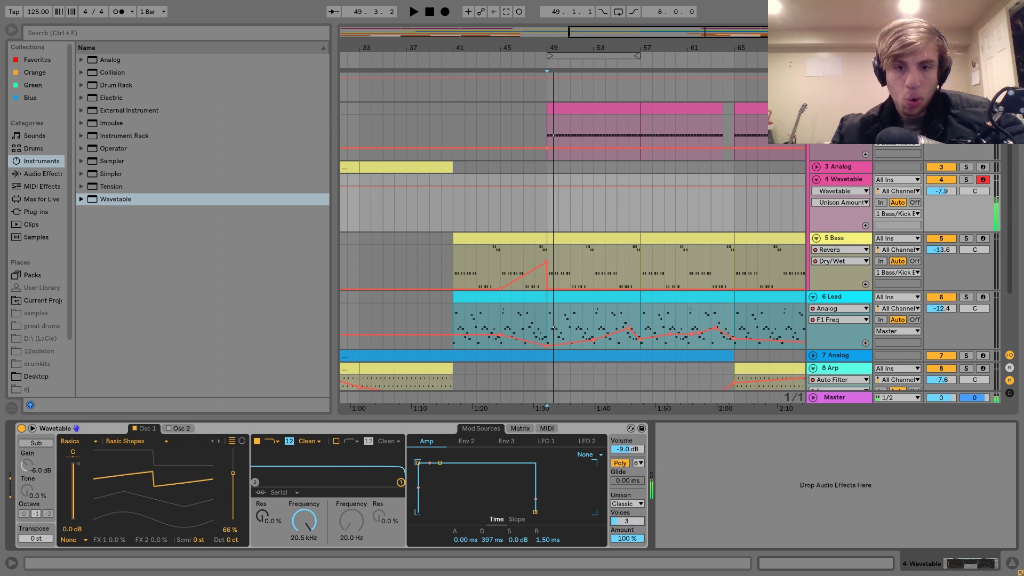
{"action": "left_click_drag", "start_coordinate": [628, 535], "coordinate": [628, 543]}
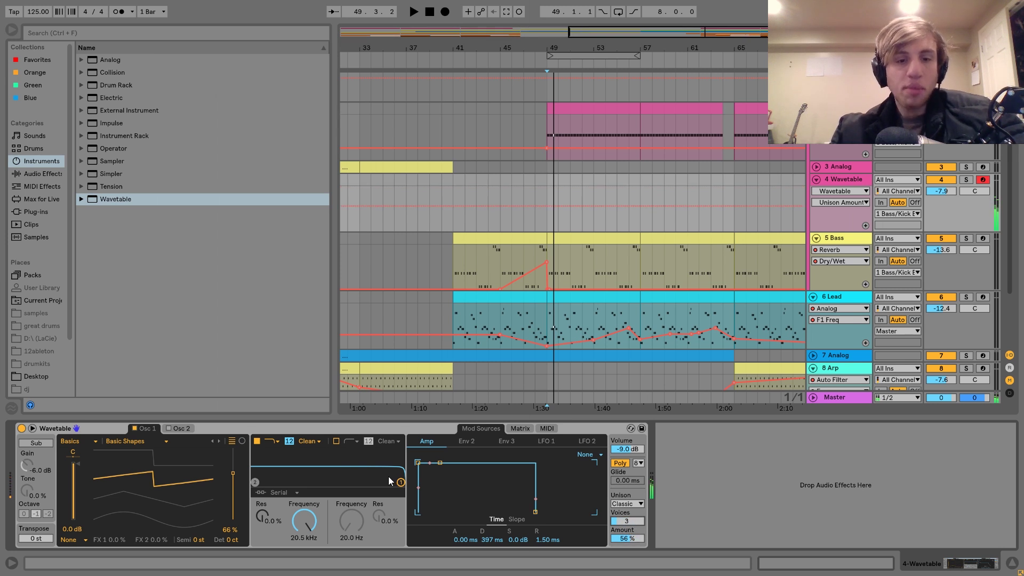
- Set Filter 1 to a 24 dB slope, 94.3 Hz and 47% resonance, and modulate its frequency with Env 2 by 17
{"action": "left_click_drag", "start_coordinate": [400, 481], "coordinate": [312, 475]}
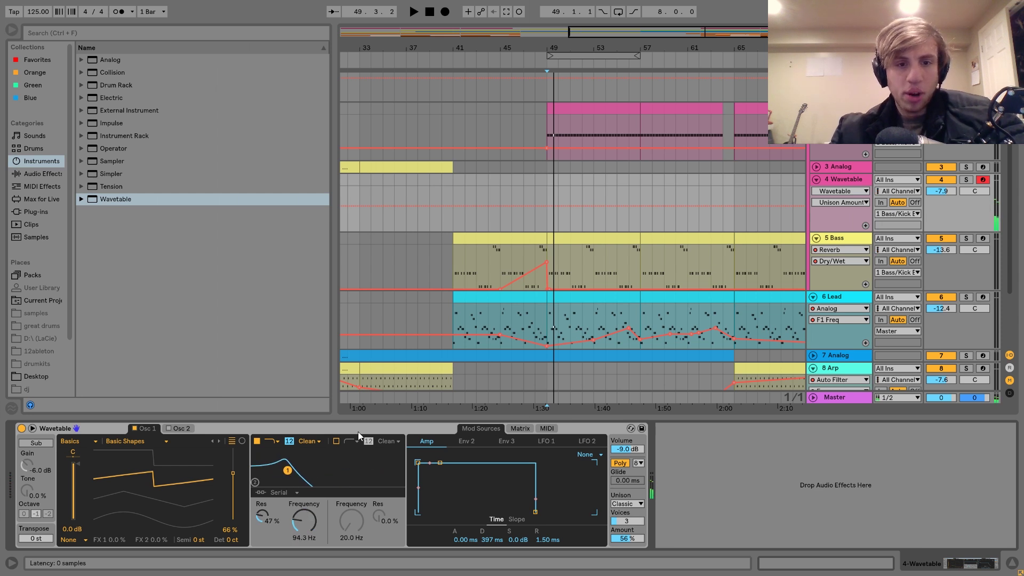
{"action": "left_click", "coordinate": [521, 429]}
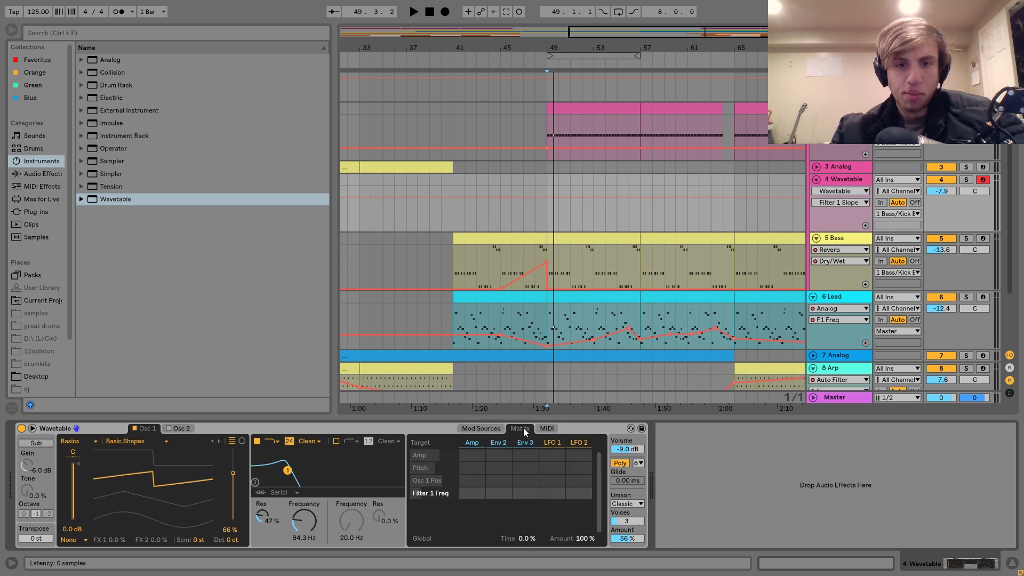
{"action": "left_click_drag", "start_coordinate": [503, 494], "coordinate": [504, 480]}
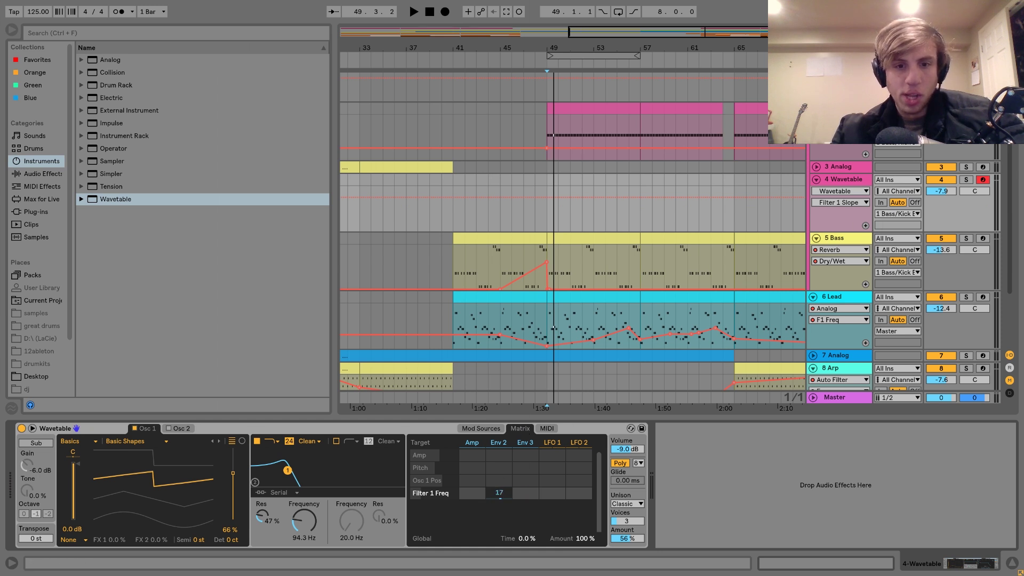
- Shape Env 2 with a 396 ms attack, 10.6 s decay and 0% sustain, and raise its Filter 1 frequency modulation to 30
{"action": "left_click", "coordinate": [483, 429]}
{"action": "left_click", "coordinate": [468, 442]}
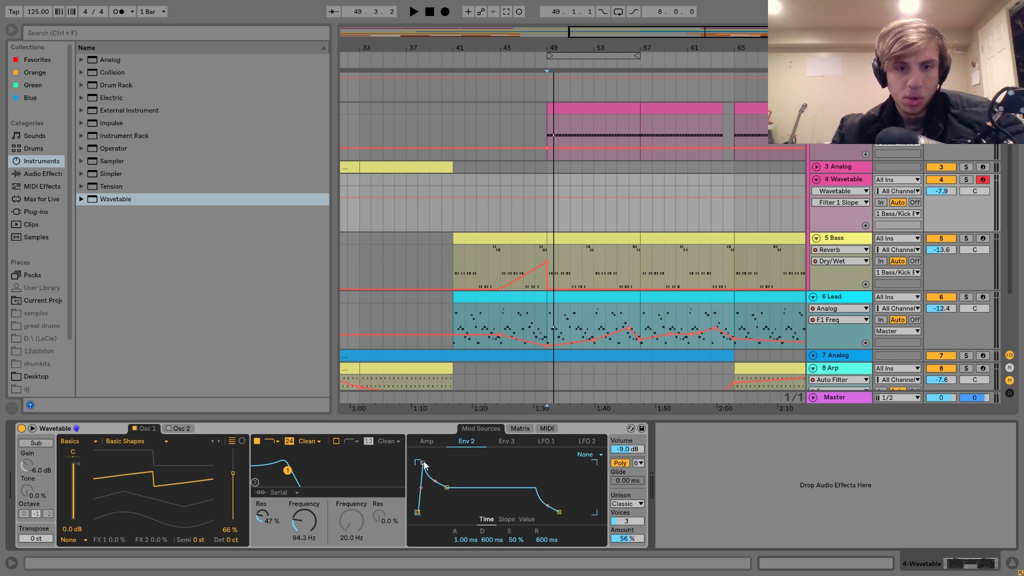
{"action": "left_click_drag", "start_coordinate": [423, 463], "coordinate": [507, 497]}
{"action": "left_click", "coordinate": [518, 428]}
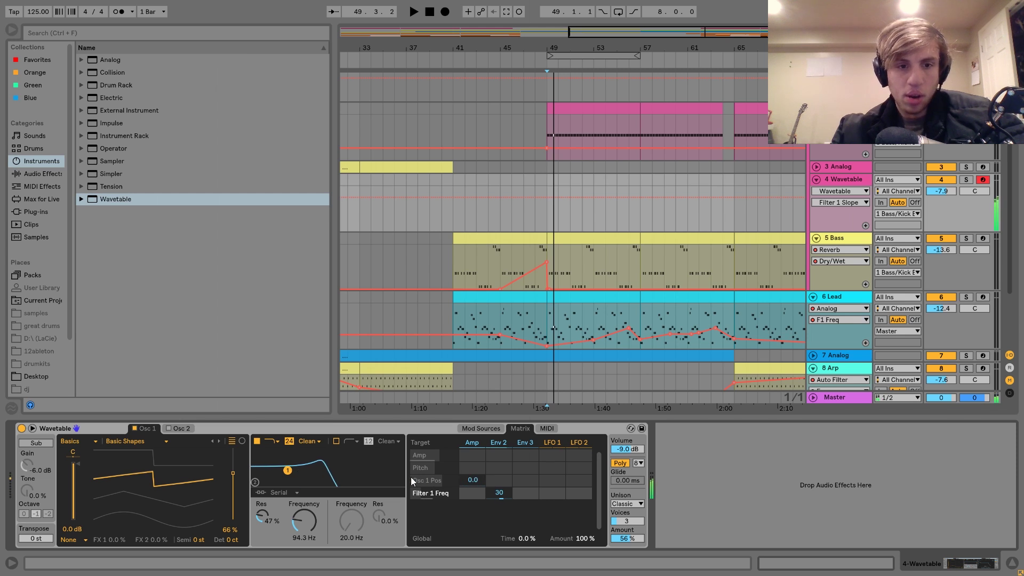
- Set Filter 1 to 73.2 Hz with 44% resonance and bow Env 2's decay curve outward
{"action": "left_click_drag", "start_coordinate": [288, 470], "coordinate": [282, 471]}
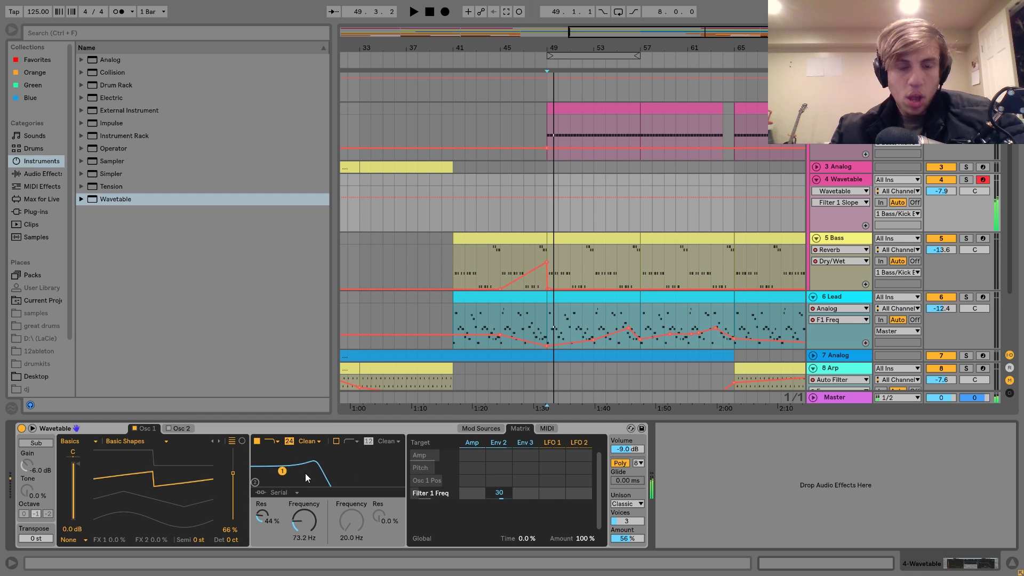
{"action": "left_click", "coordinate": [489, 442]}
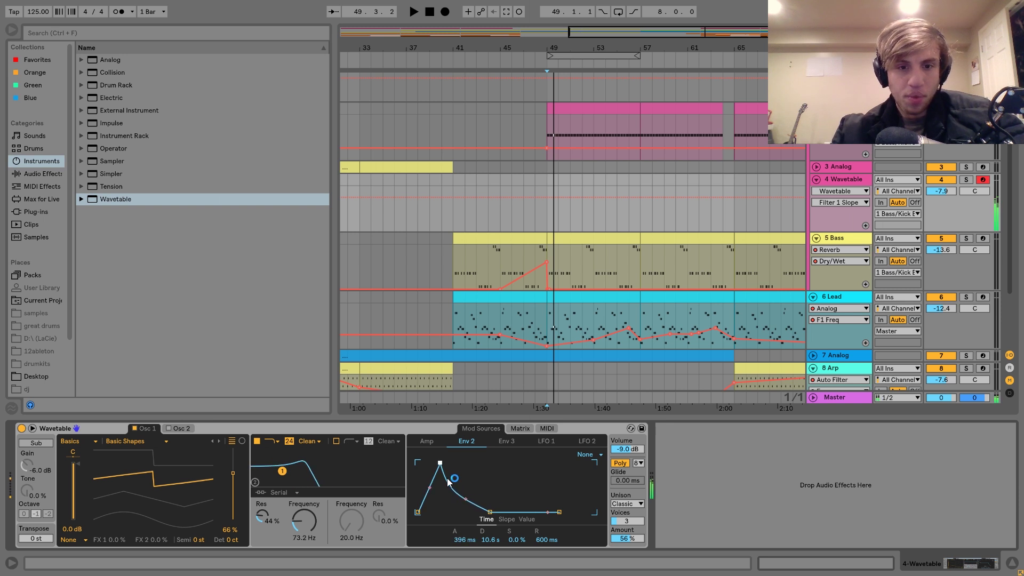
{"action": "left_click_drag", "start_coordinate": [448, 481], "coordinate": [466, 482]}
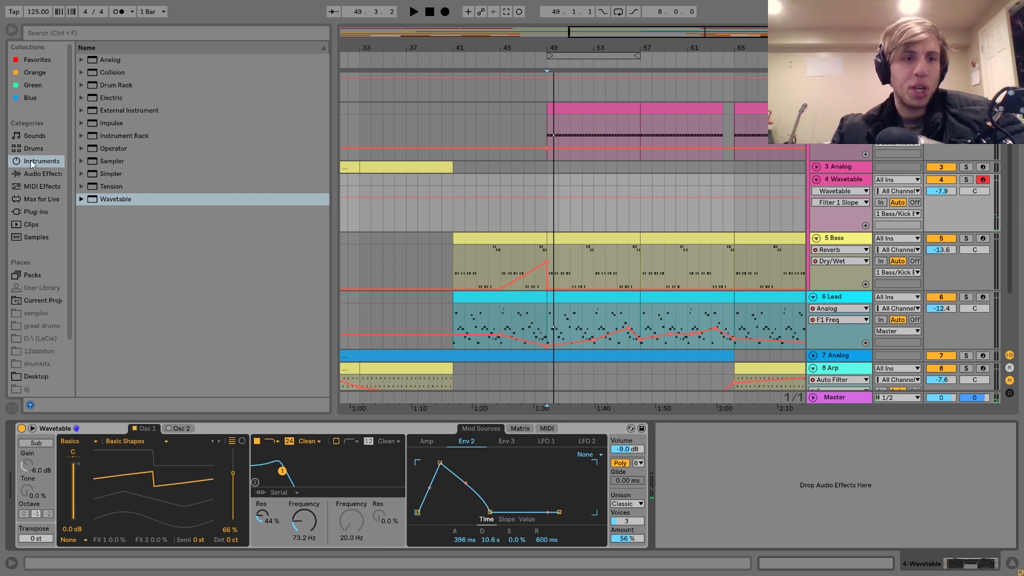
- Add a Saturator after Wavetable and set its Drive to 12.0 dB
{"action": "left_click", "coordinate": [42, 174]}
{"action": "left_click", "coordinate": [115, 313]}
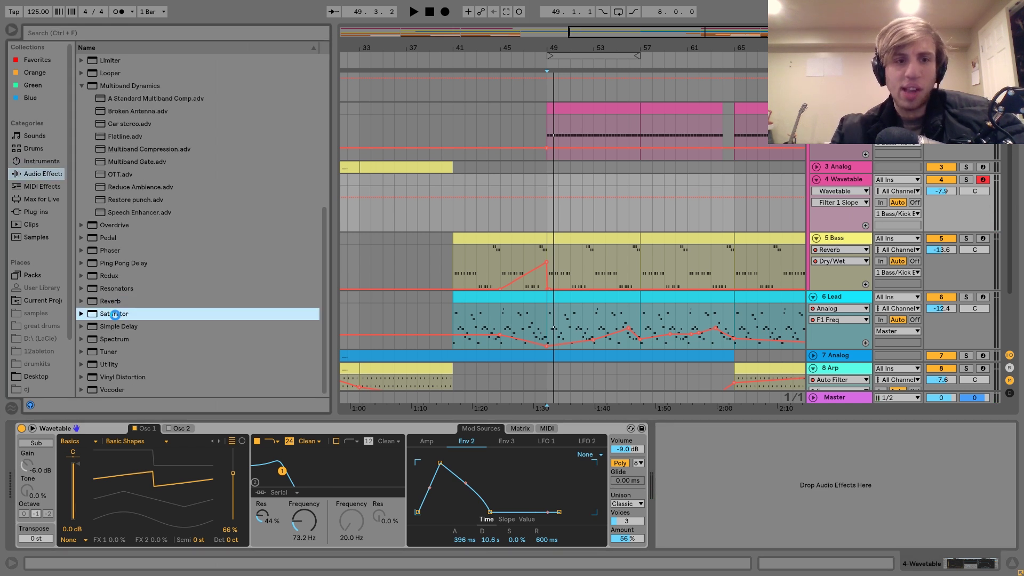
{"action": "left_click_drag", "start_coordinate": [115, 313], "coordinate": [681, 507]}
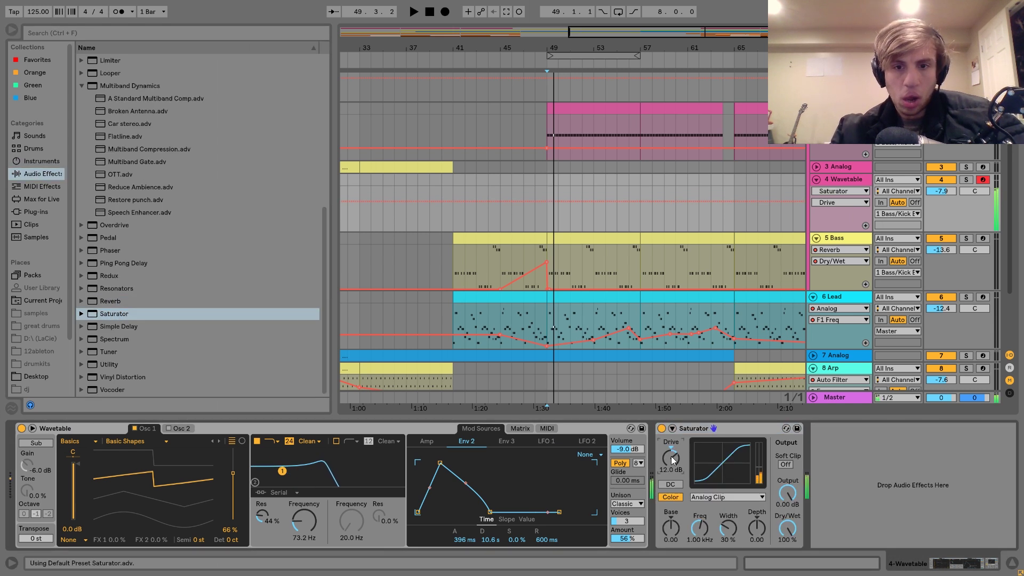
- Reshape the Amp envelope to 27.9 ms attack, 5.95 s decay and -inf sustain, and modulate Filter 1 frequency with it instead of Env 2
{"action": "left_click", "coordinate": [425, 442]}
{"action": "left_click_drag", "start_coordinate": [440, 463], "coordinate": [462, 513]}
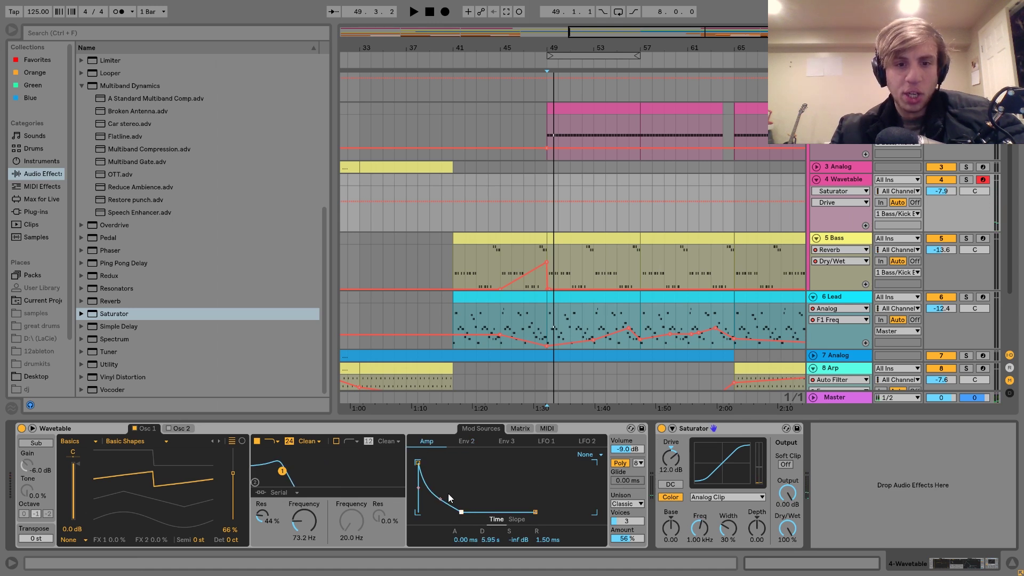
{"action": "left_click", "coordinate": [520, 428]}
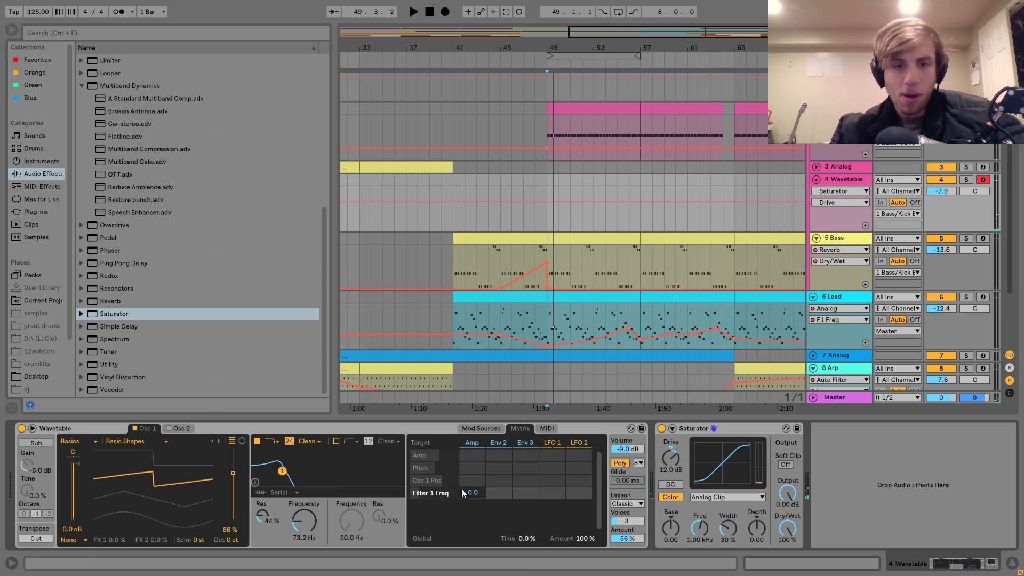
{"action": "left_click_drag", "start_coordinate": [472, 493], "coordinate": [420, 463]}
{"action": "left_click", "coordinate": [481, 428]}
{"action": "left_click_drag", "start_coordinate": [437, 499], "coordinate": [452, 511]}
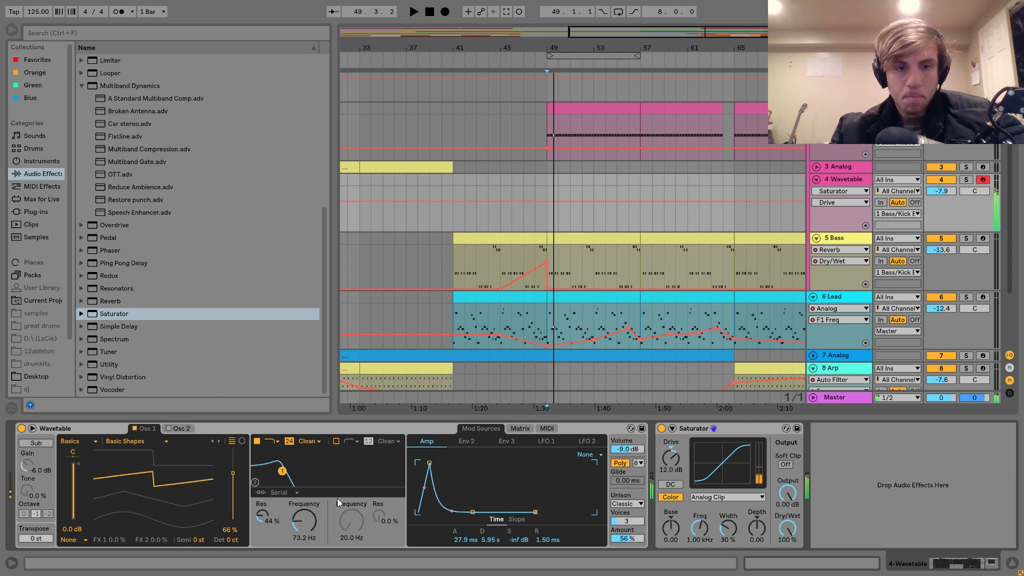
- Set Filter 1 to 123 Hz with 0% resonance and the Amp envelope's modulation of its frequency to 34
{"action": "left_click_drag", "start_coordinate": [301, 521], "coordinate": [260, 516]}
{"action": "left_click", "coordinate": [520, 428]}
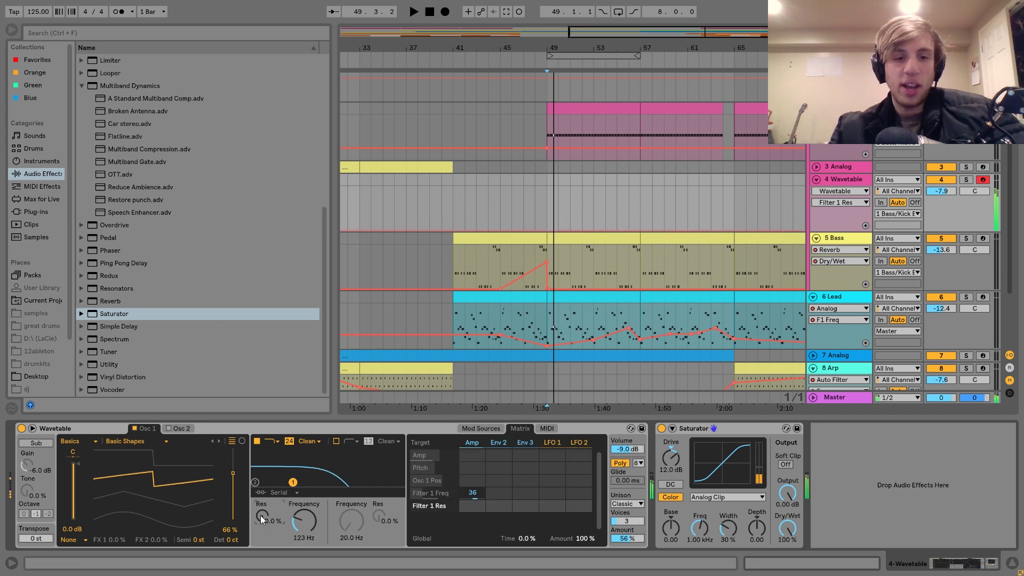
{"action": "mouse_move", "coordinate": [473, 493]}
{"action": "left_mouse_down"}
{"action": "mouse_move", "coordinate": [473, 478]}
{"action": "mouse_move", "coordinate": [473, 487]}
{"action": "left_mouse_up"}
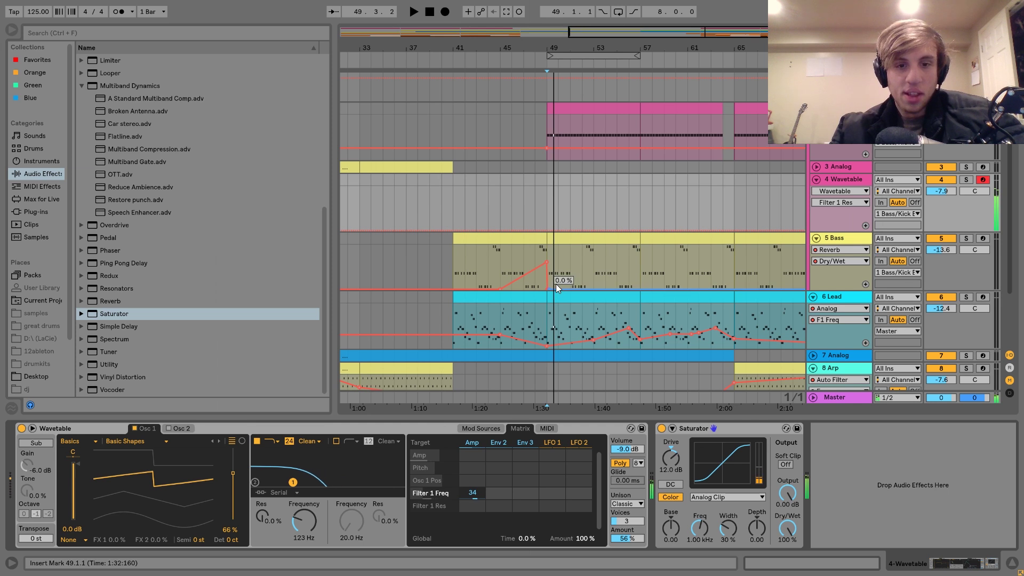
- Set the Amp envelope to 130 ms attack and 15.8 s decay, and Filter 1's resonance to 37%
{"action": "left_click", "coordinate": [482, 429]}
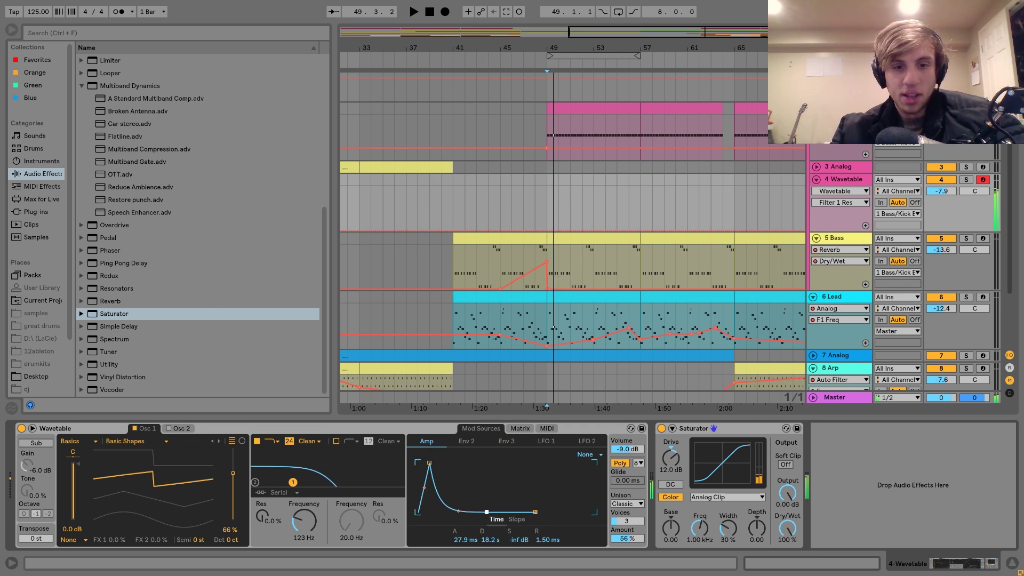
{"action": "left_click_drag", "start_coordinate": [429, 463], "coordinate": [435, 463]}
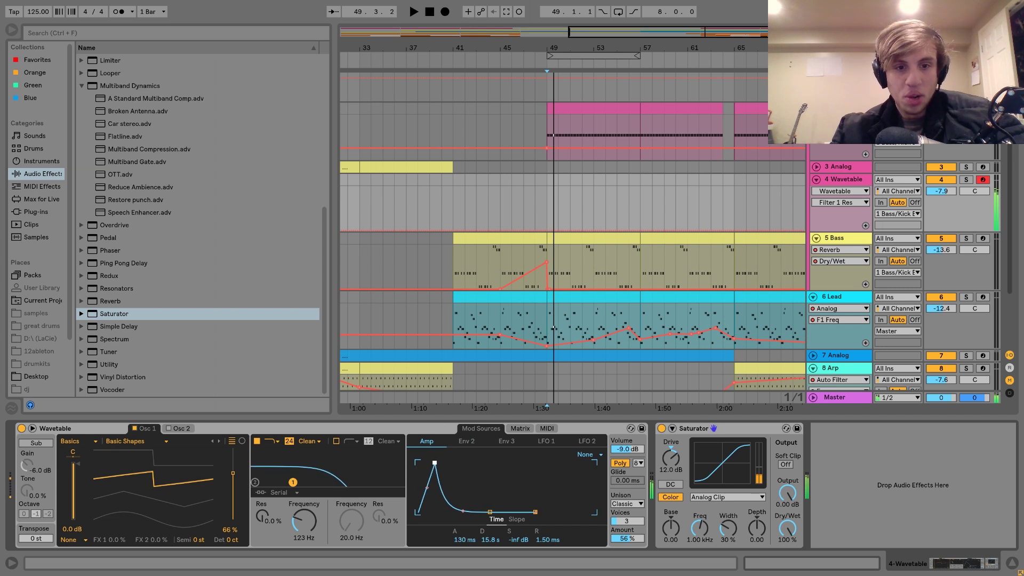
{"action": "left_click_drag", "start_coordinate": [262, 516], "coordinate": [262, 496]}
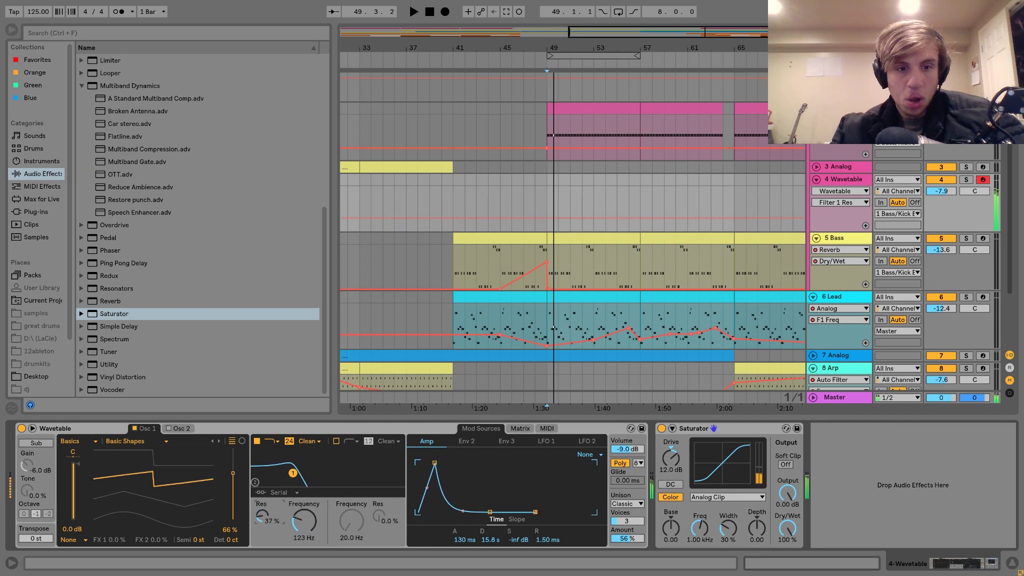
{"action": "left_click", "coordinate": [314, 522]}
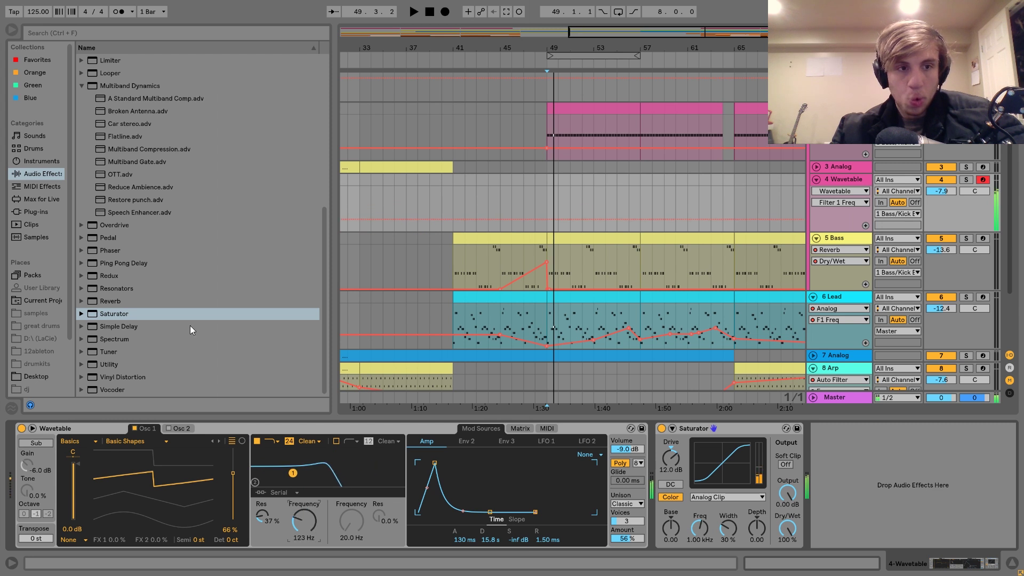
- Add the OTT preset after the Saturator, with Time at 1000% and the master output at 2.00 dB
{"action": "double_click", "coordinate": [111, 175]}
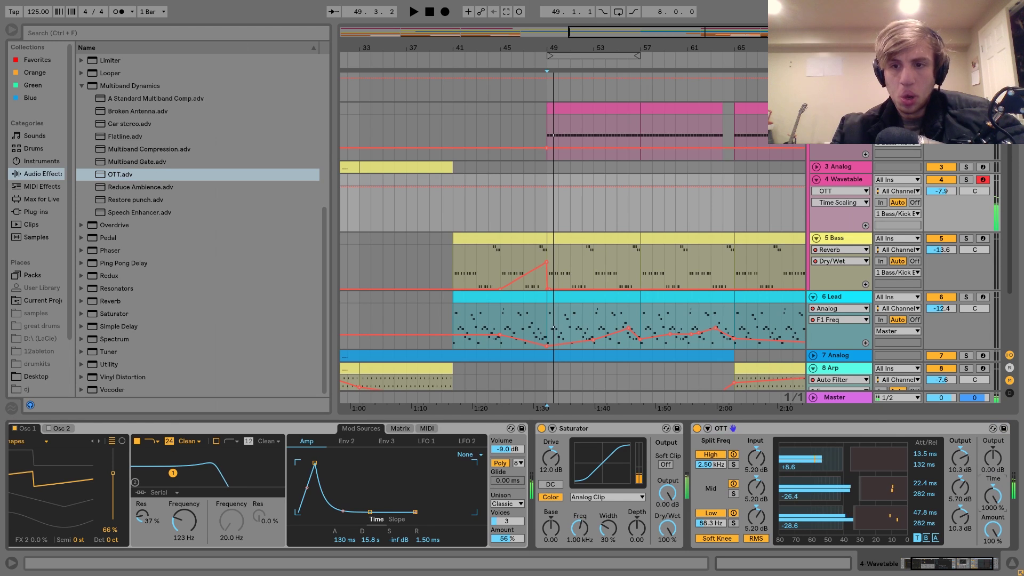
{"action": "scroll", "coordinate": [353, 510], "scroll_direction": "left", "scroll_amount": 3}
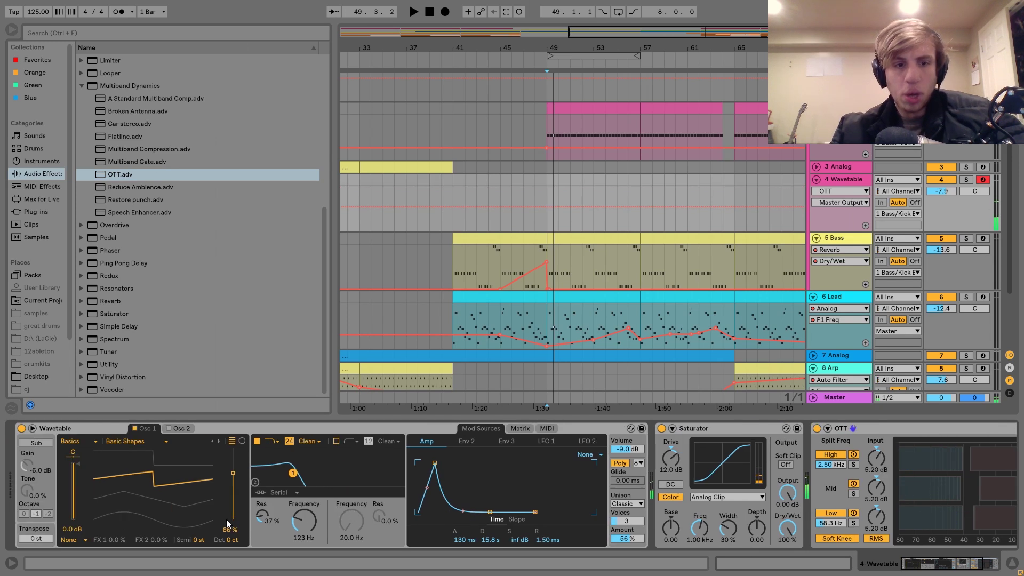
- Set Wavetable's Filter 1 to 130 Hz with 53% resonance, and the Saturator's Base to 5.14
{"action": "left_click_drag", "start_coordinate": [259, 517], "coordinate": [304, 528]}
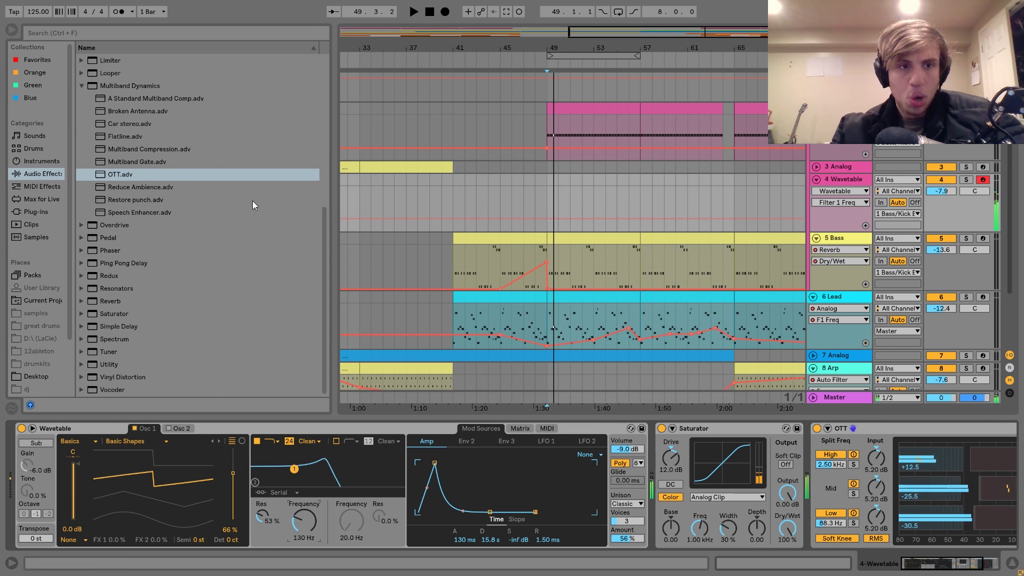
{"action": "scroll", "coordinate": [252, 204], "scroll_direction": "up", "scroll_amount": 7}
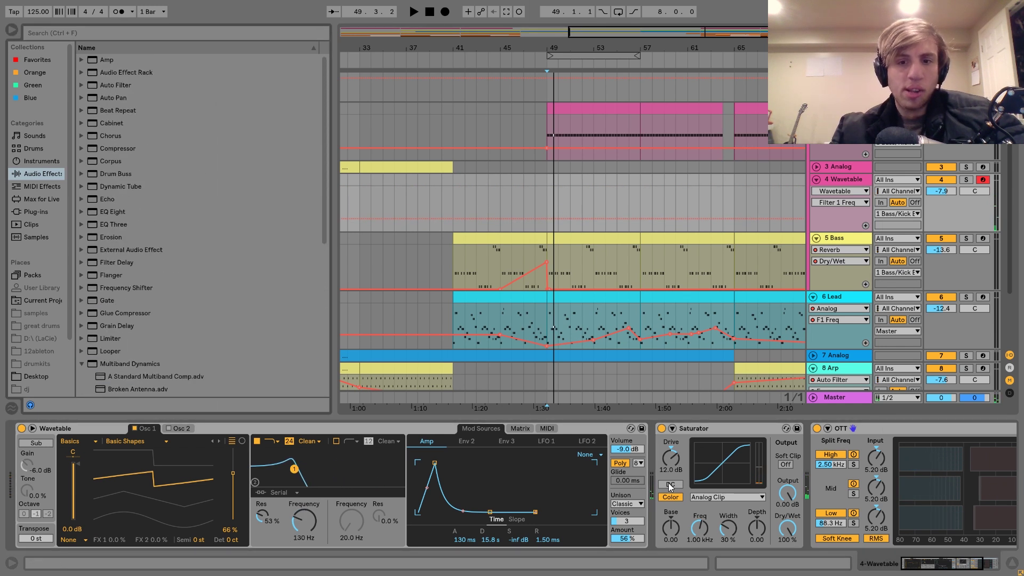
{"action": "left_click_drag", "start_coordinate": [671, 531], "coordinate": [671, 520]}
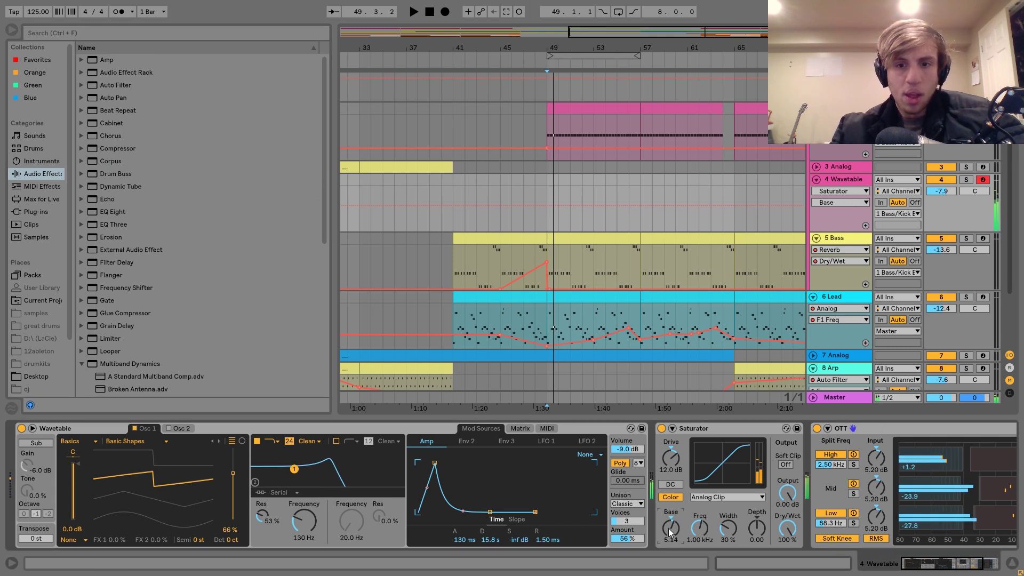
- Add an EQ Eight after OTT and open the filter type choices for band 1
{"action": "double_click", "coordinate": [128, 212]}
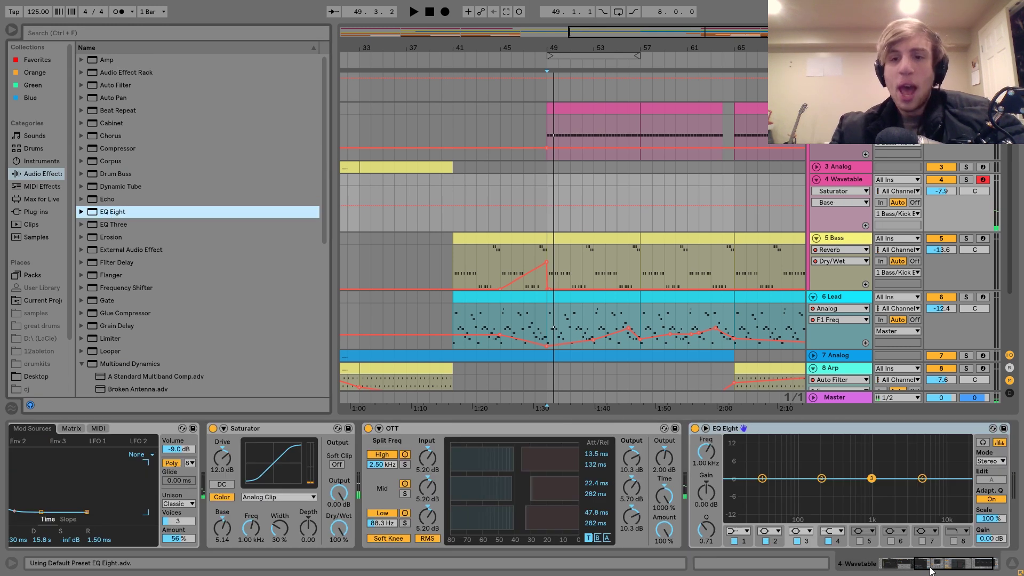
{"action": "left_click", "coordinate": [731, 530]}
{"action": "left_click", "coordinate": [739, 530]}
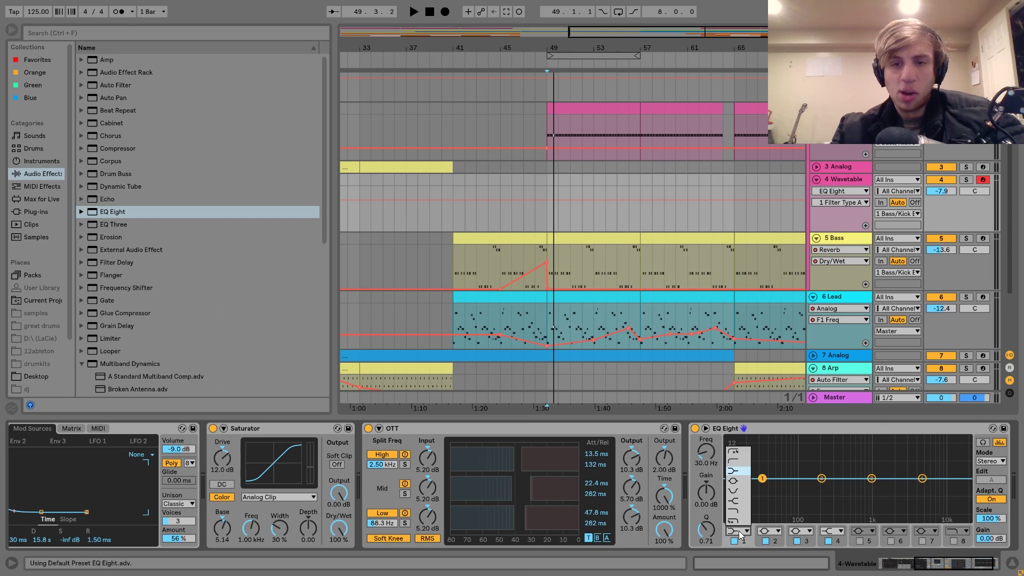
- Make EQ Eight's band 1 on the Wavetable track a low cut at 138 Hz
{"action": "left_click", "coordinate": [742, 466]}
{"action": "left_click_drag", "start_coordinate": [706, 453], "coordinate": [706, 443]}
{"action": "left_click_drag", "start_coordinate": [782, 488], "coordinate": [810, 489]}
- Copy the sidechained Compressor from the Bass track to the end of the Wavetable track's device chain
{"action": "left_click", "coordinate": [831, 236]}
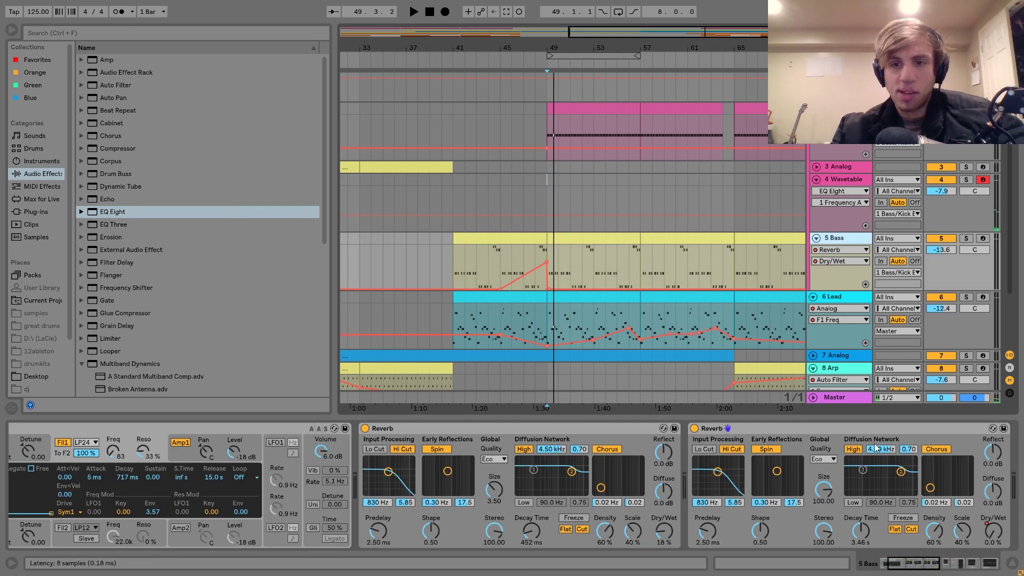
{"action": "scroll", "coordinate": [861, 453], "scroll_direction": "right", "scroll_amount": 5}
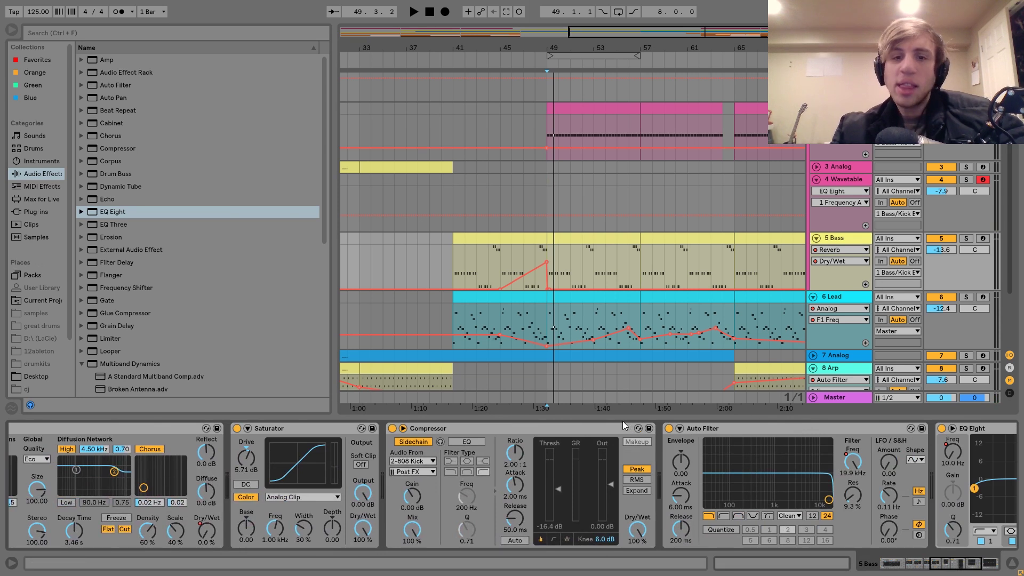
{"action": "left_click", "coordinate": [624, 428]}
{"action": "left_click", "coordinate": [616, 216]}
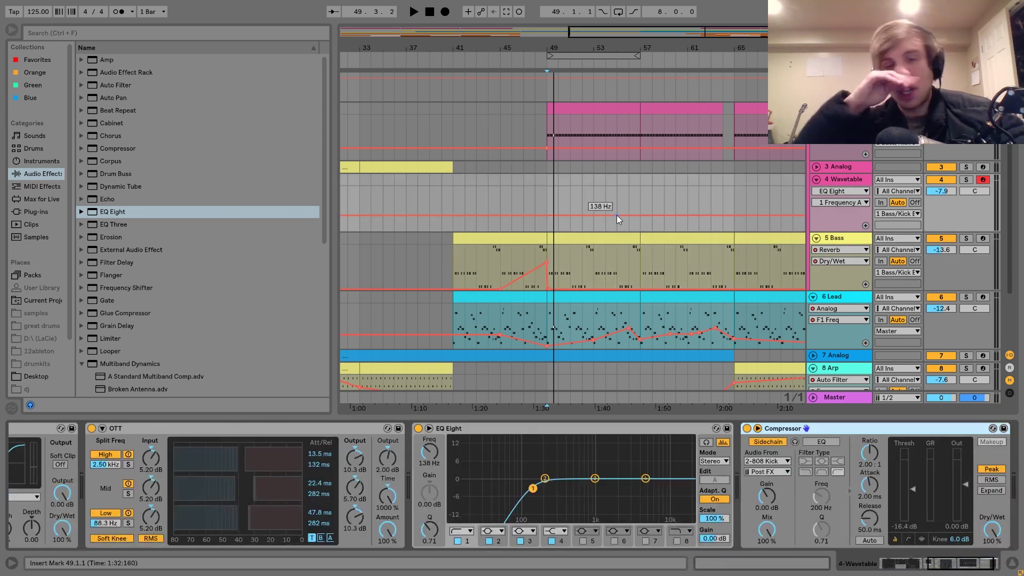
- Create a two-bar MIDI clip at bar 49 on the Wavetable track containing a one-beat F0 note at its start
{"action": "left_click_drag", "start_coordinate": [551, 182], "coordinate": [571, 181]}
{"action": "key", "text": "ctrl+shift+m"}
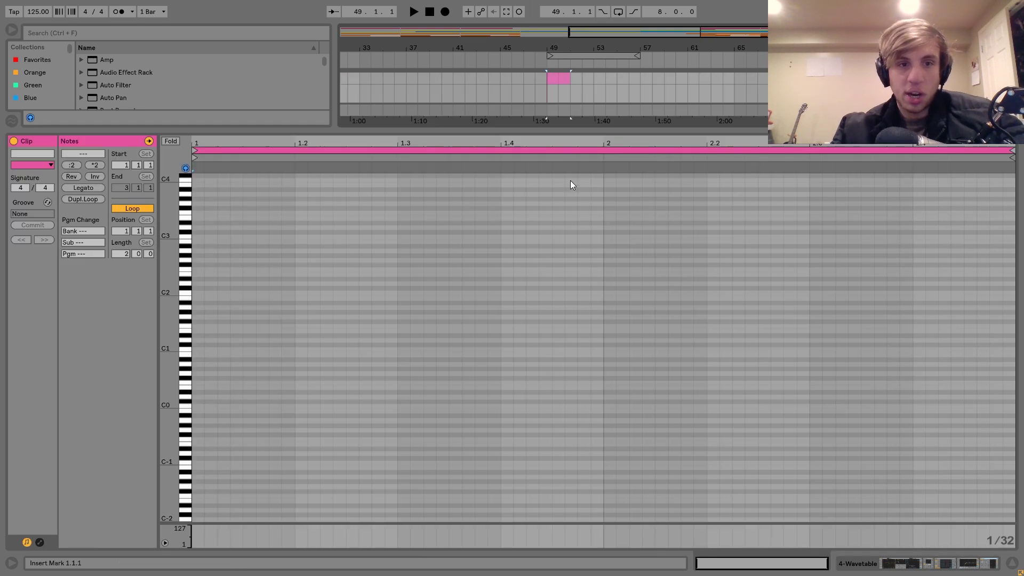
{"action": "double_click", "coordinate": [199, 386]}
{"action": "key", "text": "Up"}
{"action": "key", "text": "shift+Right"}
{"action": "key", "text": "shift+Right"}
{"action": "key", "text": "shift+Right"}
{"action": "key", "text": "shift+Right"}
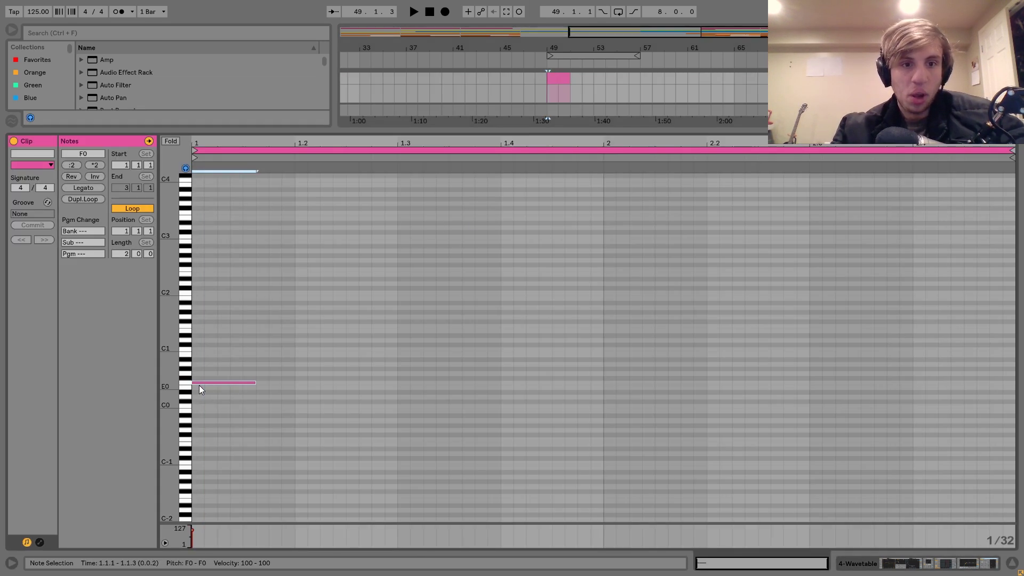
{"action": "key", "text": "shift+Right"}
{"action": "key", "text": "shift+Right"}
{"action": "key", "text": "shift+Right"}
- Audition the new Wavetable clip from bar 48 and lengthen its F0 note to two beats
{"action": "left_click", "coordinate": [531, 78]}
{"action": "key", "text": "space"}
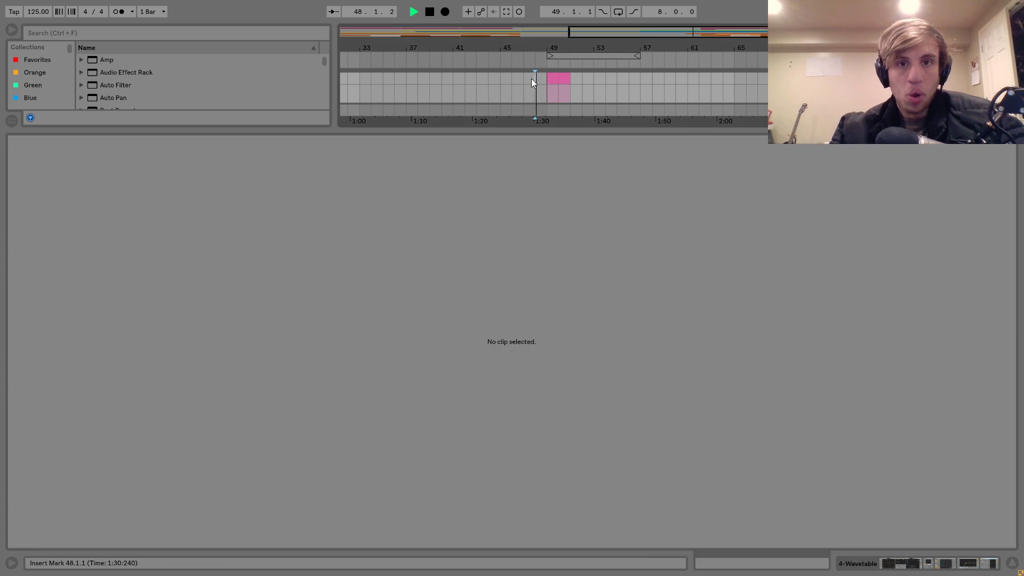
{"action": "key", "text": "shift+Tab"}
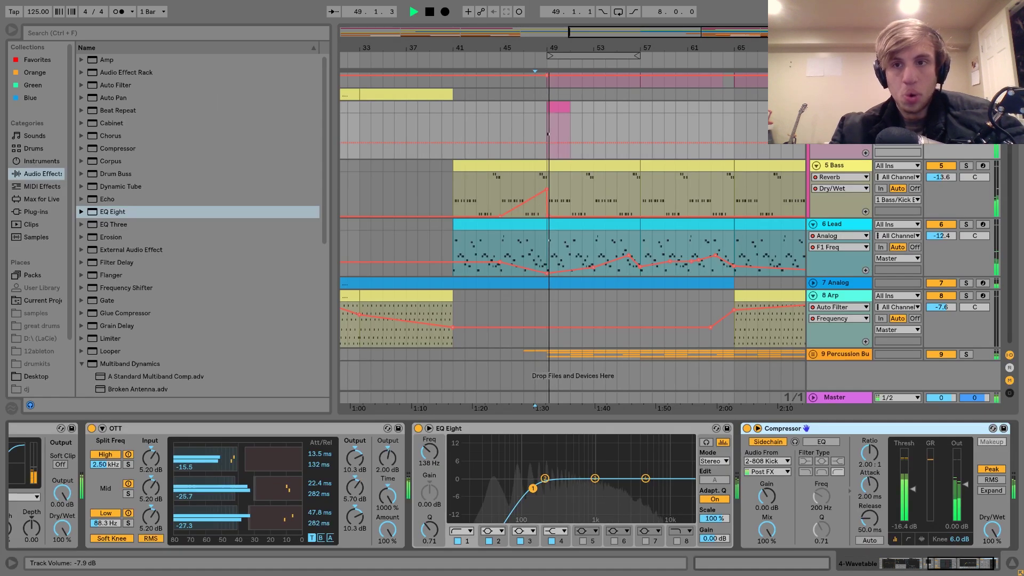
{"action": "left_click", "coordinate": [554, 107]}
{"action": "key", "text": "space"}
{"action": "double_click", "coordinate": [554, 108]}
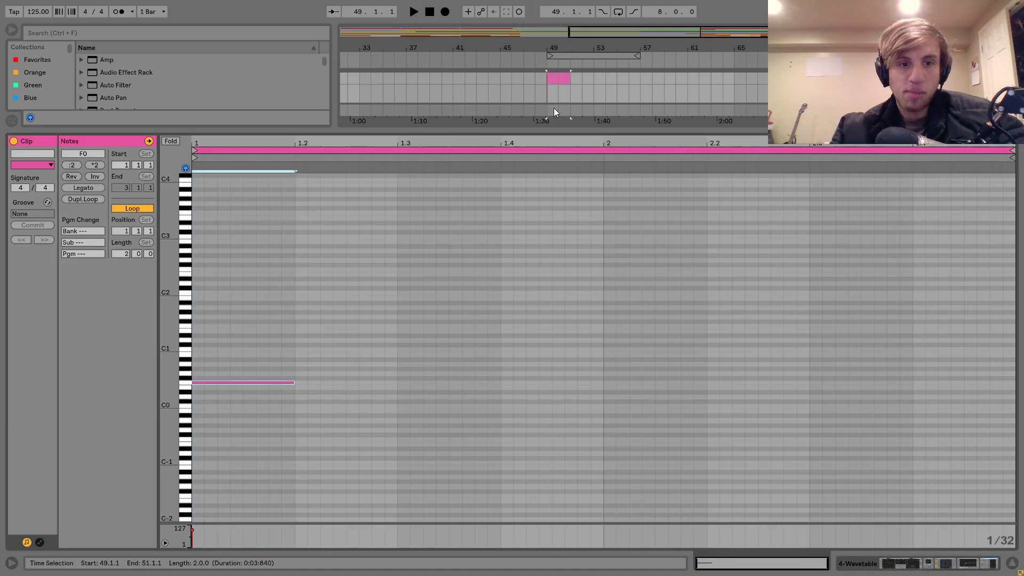
{"action": "key", "text": "space"}
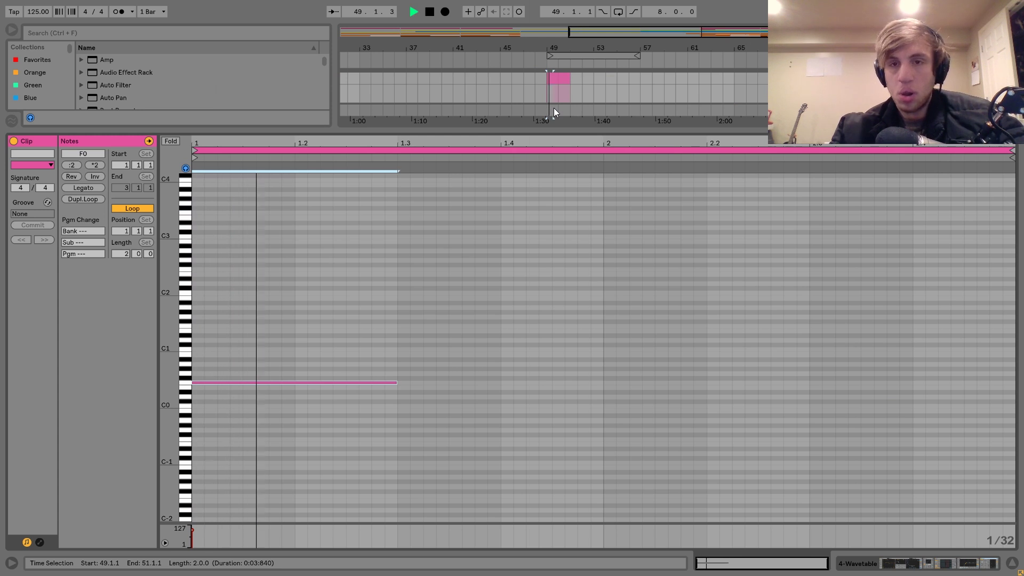
- Play the arrangement from bar 48 to hear the lengthened Wavetable note in context
{"action": "key", "text": "shift+Tab"}
{"action": "key", "text": "space"}
{"action": "key", "text": "space"}
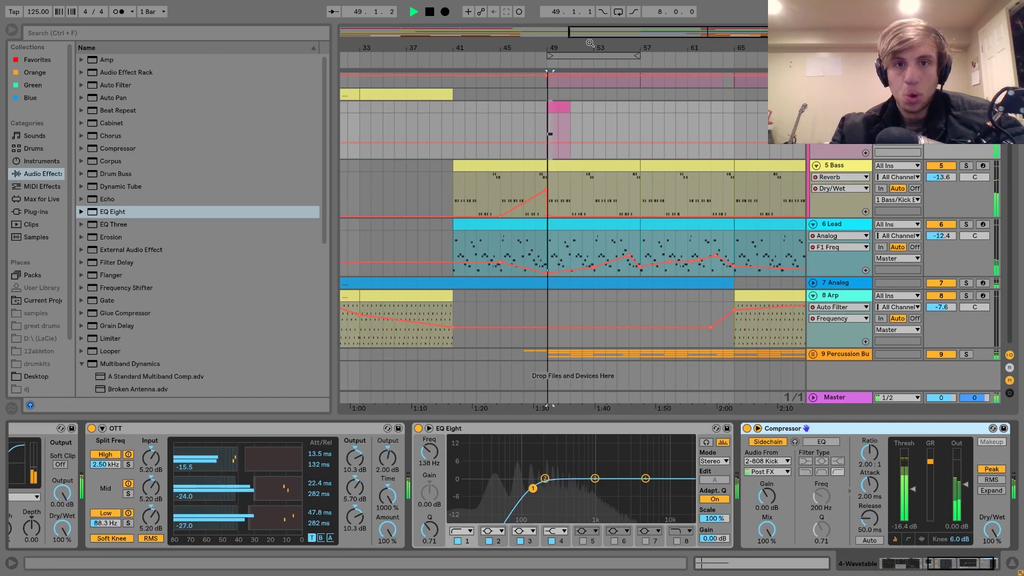
{"action": "scroll", "coordinate": [549, 121], "scroll_direction": "up", "scroll_amount": 5}
{"action": "left_click", "coordinate": [487, 109]}
{"action": "key", "text": "space"}
{"action": "key", "text": "space"}
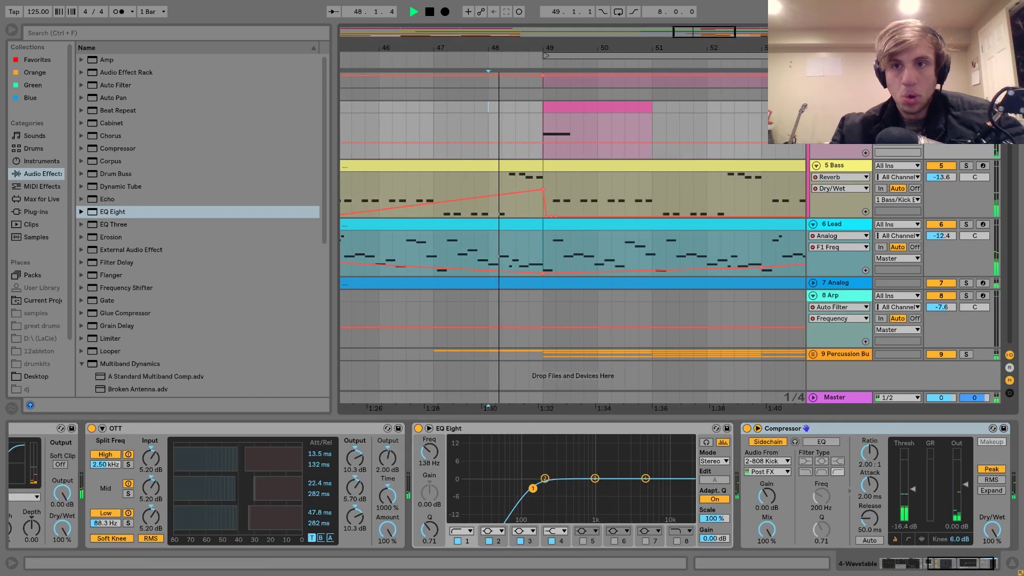
- Shorten Wavetable's Amp envelope attack to 21.9 ms while auditioning, and select the clip at bar 49
{"action": "scroll", "coordinate": [168, 527], "scroll_direction": "left", "scroll_amount": 5}
{"action": "scroll", "coordinate": [168, 527], "scroll_direction": "left", "scroll_amount": 5}
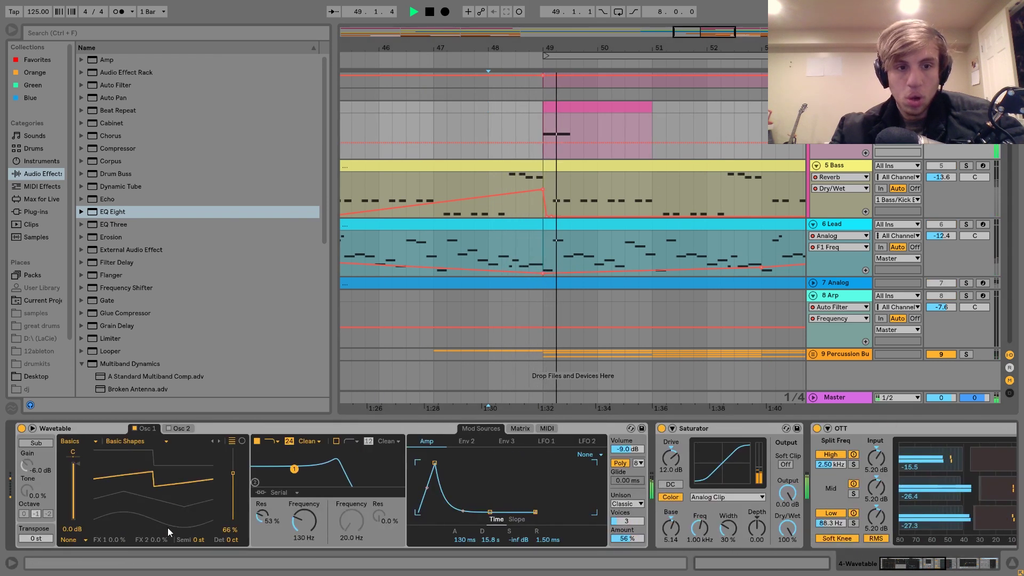
{"action": "left_click_drag", "start_coordinate": [430, 463], "coordinate": [428, 463]}
{"action": "key", "text": "space"}
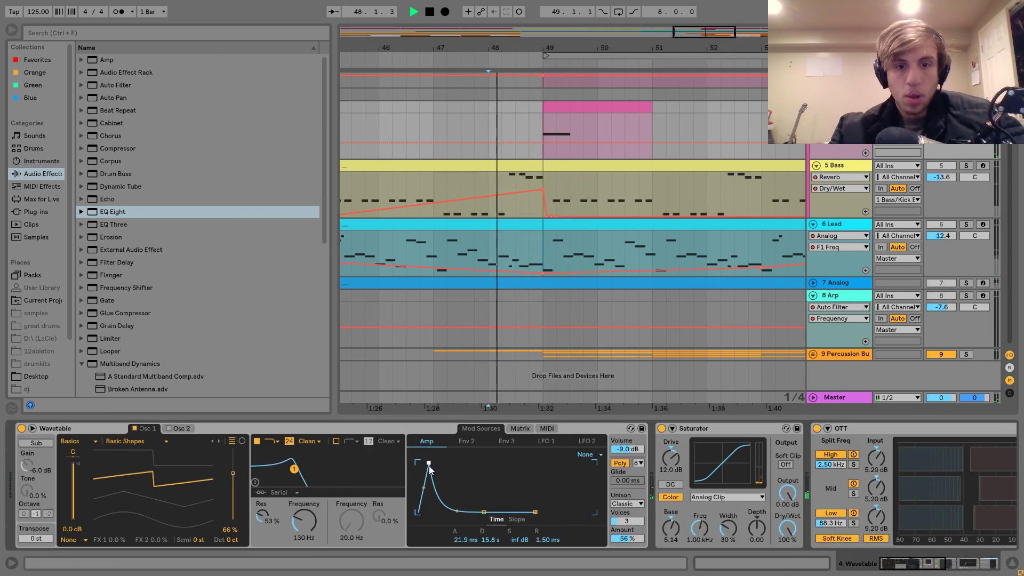
{"action": "key", "text": "space"}
{"action": "left_click", "coordinate": [580, 105]}
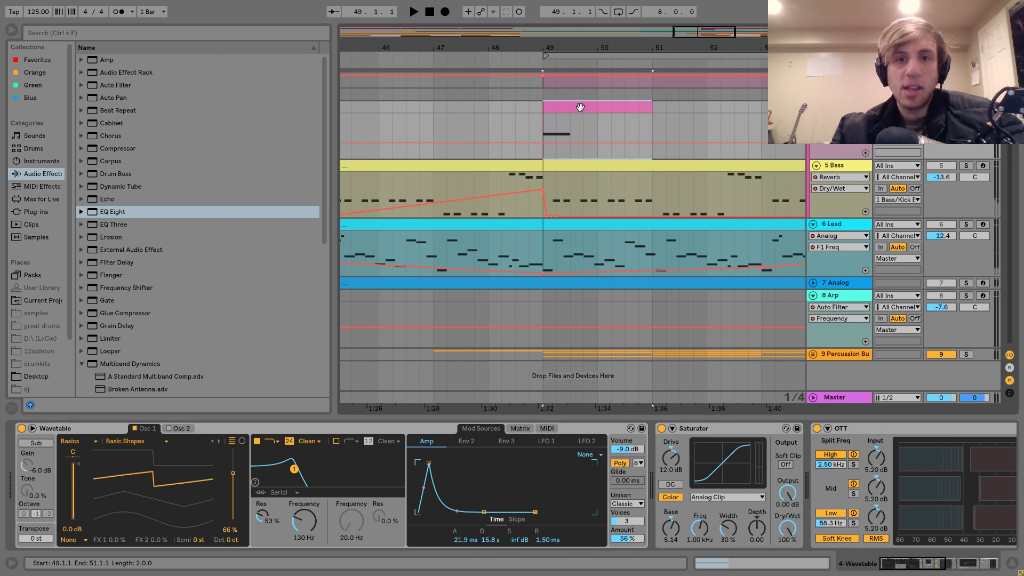
- Play the clip from bar 49, set Wavetable's Amp envelope decay to 10.0 s, and check the effects after it
{"action": "key", "text": "space"}
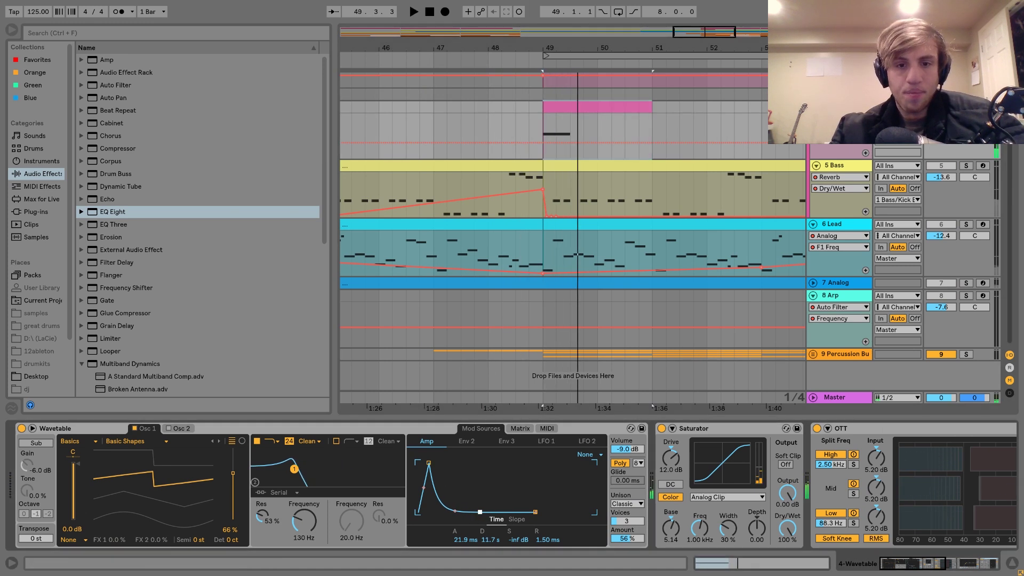
{"action": "scroll", "coordinate": [680, 527], "scroll_direction": "right", "scroll_amount": 6}
{"action": "scroll", "coordinate": [679, 526], "scroll_direction": "right", "scroll_amount": 1}
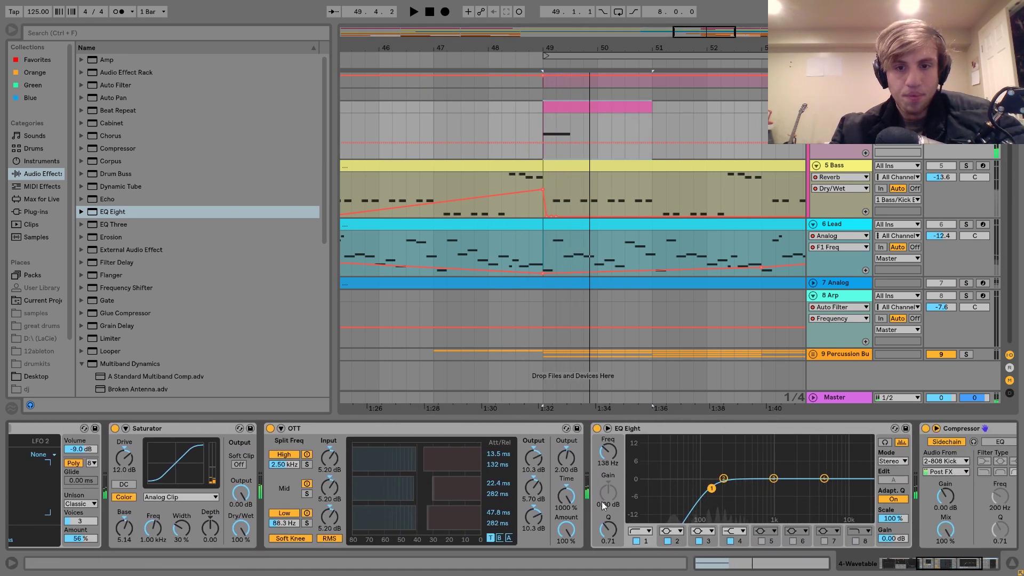
{"action": "scroll", "coordinate": [572, 463], "scroll_direction": "right", "scroll_amount": 3}
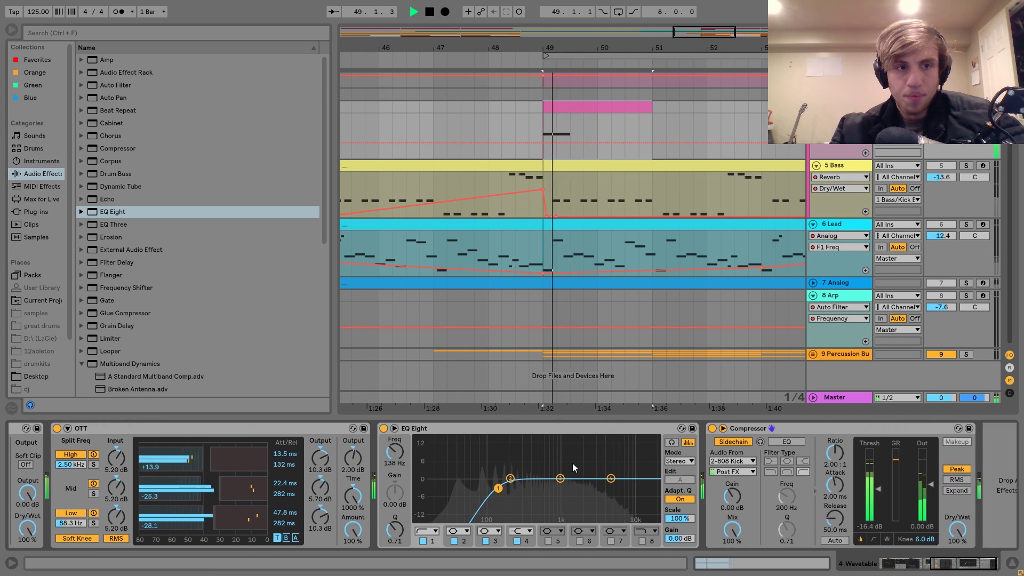
{"action": "scroll", "coordinate": [249, 468], "scroll_direction": "left", "scroll_amount": 10}
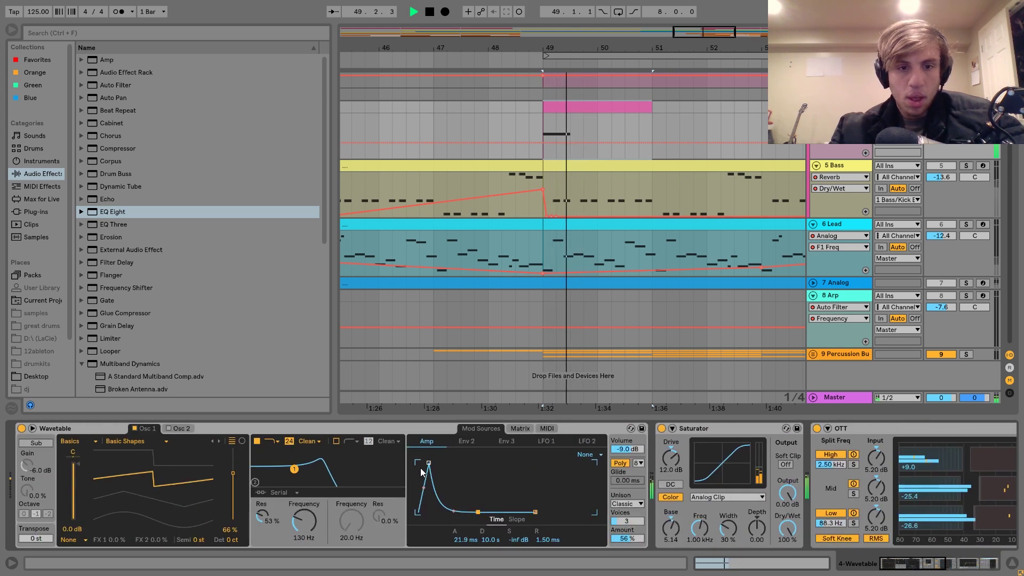
- Try an Amp envelope attack of 560 ms in Wavetable and play the clip
{"action": "left_click_drag", "start_coordinate": [429, 462], "coordinate": [442, 462]}
{"action": "key", "text": "space"}
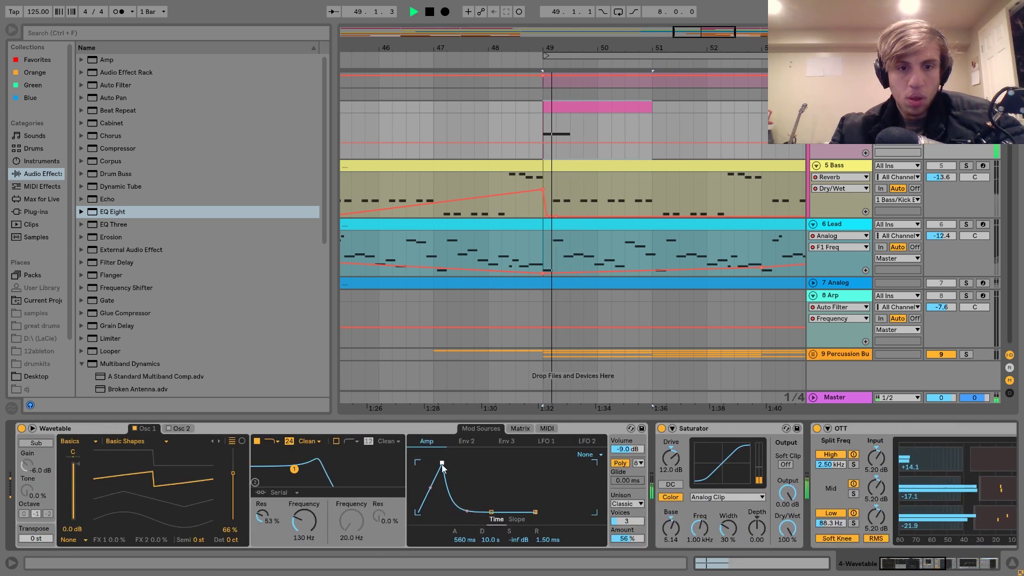
{"action": "key", "text": "space"}
{"action": "key", "text": "space"}
{"action": "key", "text": "space"}
- Reduce the Amp envelope's modulation of Filter 1 Freq to 25 in Wavetable's matrix and audition the clip
{"action": "left_click", "coordinate": [519, 429]}
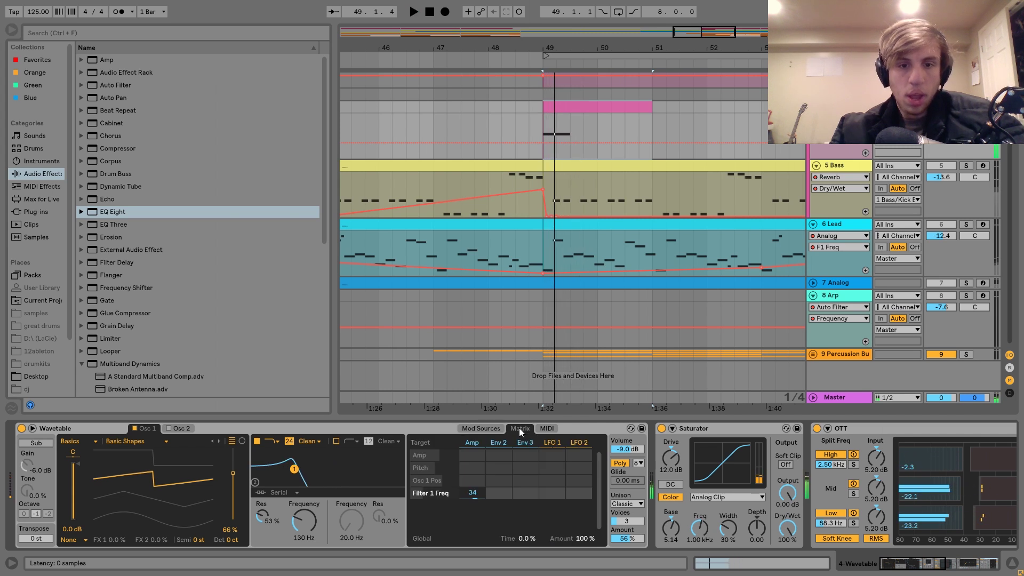
{"action": "key", "text": "space"}
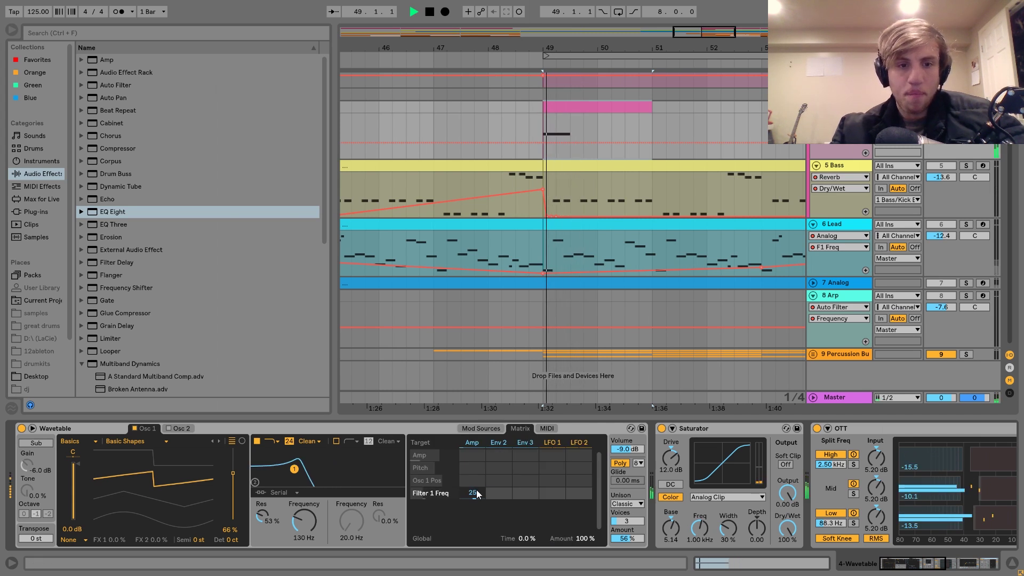
{"action": "left_click", "coordinate": [473, 443]}
{"action": "key", "text": "space"}
{"action": "key", "text": "space"}
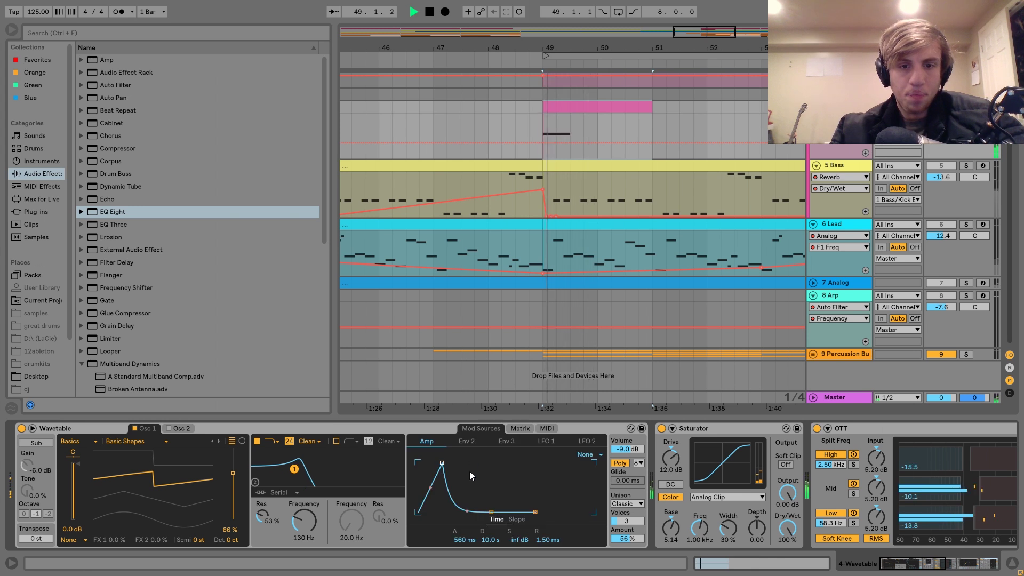
- Try an Amp envelope attack of 78.1 ms in Wavetable while replaying the clip
{"action": "key", "text": "space"}
{"action": "key", "text": "space"}
{"action": "left_click_drag", "start_coordinate": [429, 463], "coordinate": [434, 463]}
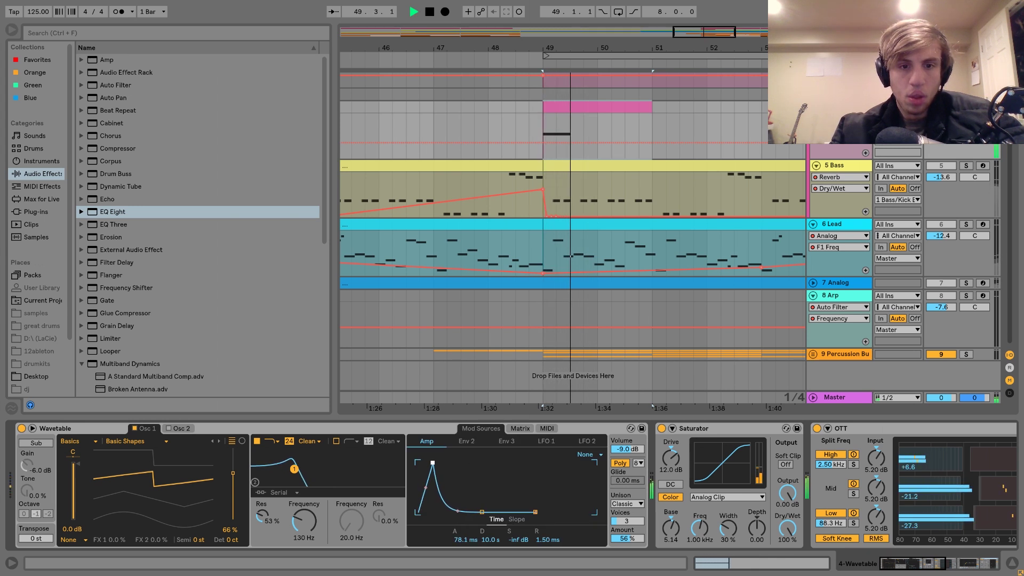
{"action": "key", "text": "space"}
{"action": "key", "text": "space"}
{"action": "key", "text": "space"}
- Set Wavetable's Amp envelope decay to 5.25 s with a straighter decay slope, replaying the clip to check it
{"action": "mouse_move", "coordinate": [458, 511]}
{"action": "left_mouse_down"}
{"action": "mouse_move", "coordinate": [458, 483]}
{"action": "mouse_move", "coordinate": [474, 512]}
{"action": "left_mouse_up"}
{"action": "key", "text": "space"}
{"action": "key", "text": "space"}
{"action": "key", "text": "space"}
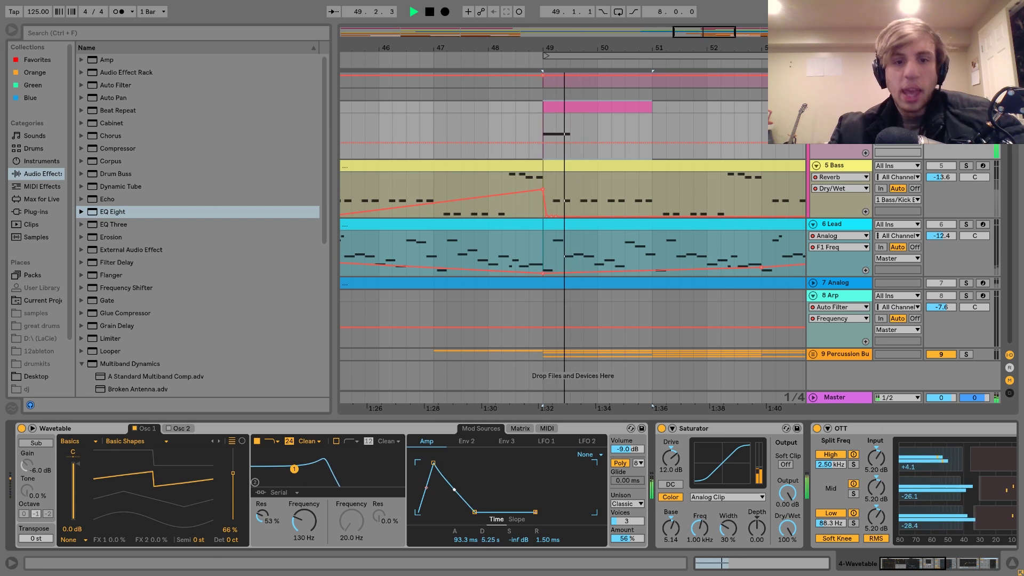
{"action": "key", "text": "space"}
{"action": "key", "text": "space"}
- Set Wavetable's Amp envelope attack to 16.9 ms and replay the clip
{"action": "left_click_drag", "start_coordinate": [434, 463], "coordinate": [428, 463]}
{"action": "key", "text": "space"}
{"action": "key", "text": "space"}
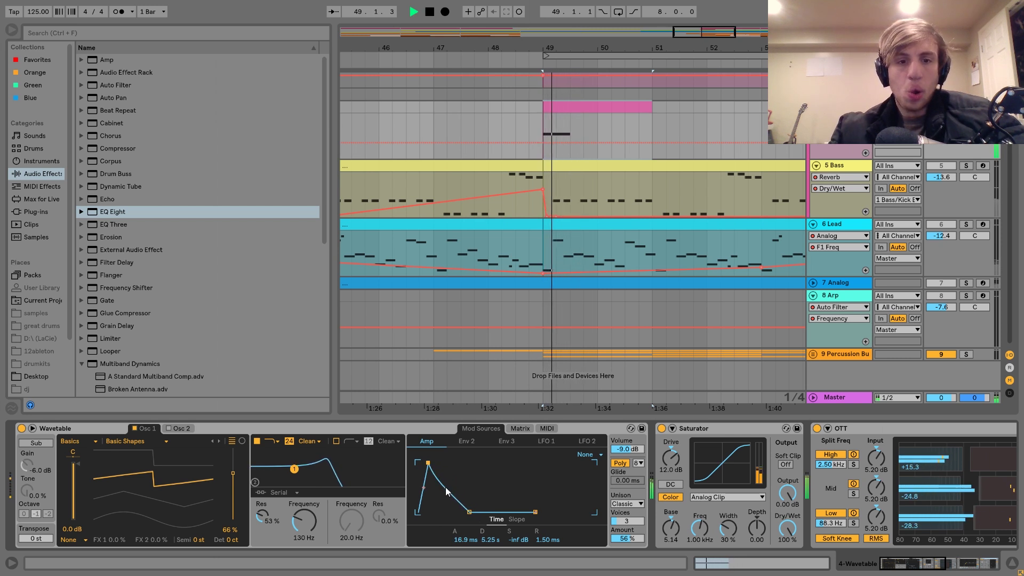
{"action": "key", "text": "space"}
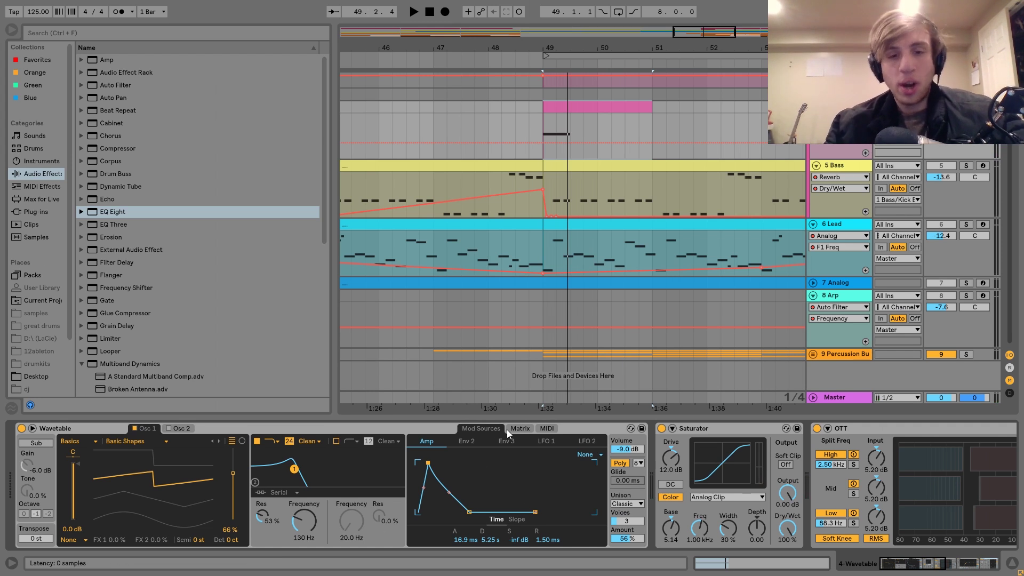
- Select the Wavetable device and play the clip from bar 49 to judge the reshaped sound
{"action": "left_click", "coordinate": [436, 430]}
{"action": "key", "text": "space"}
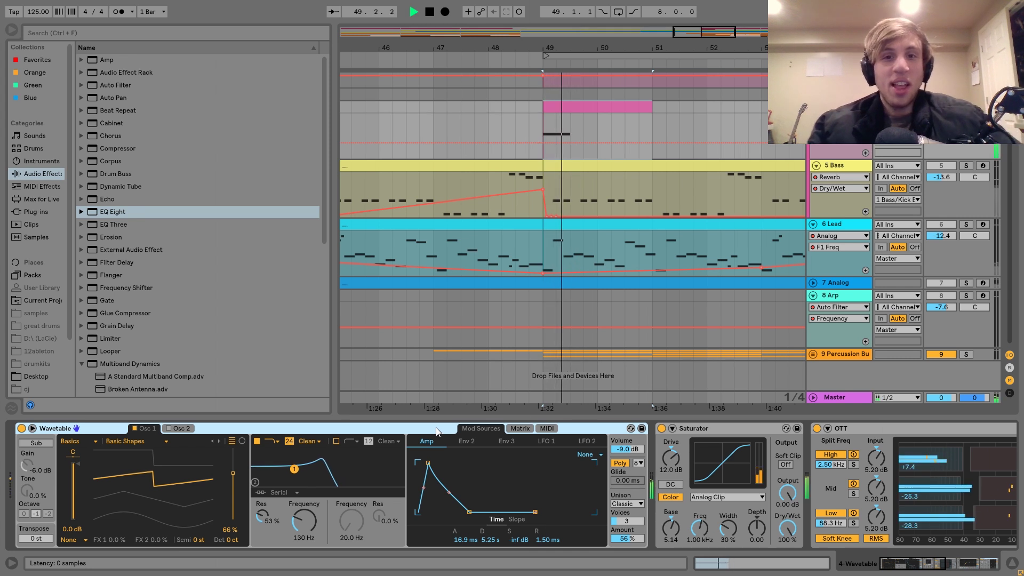
{"action": "key", "text": "space"}
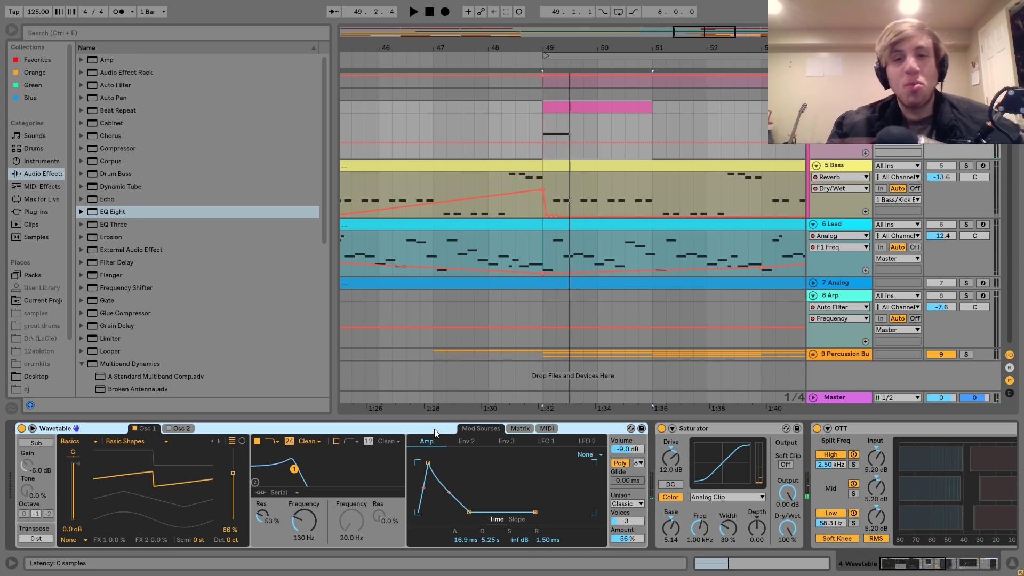
{"action": "key", "text": "space"}
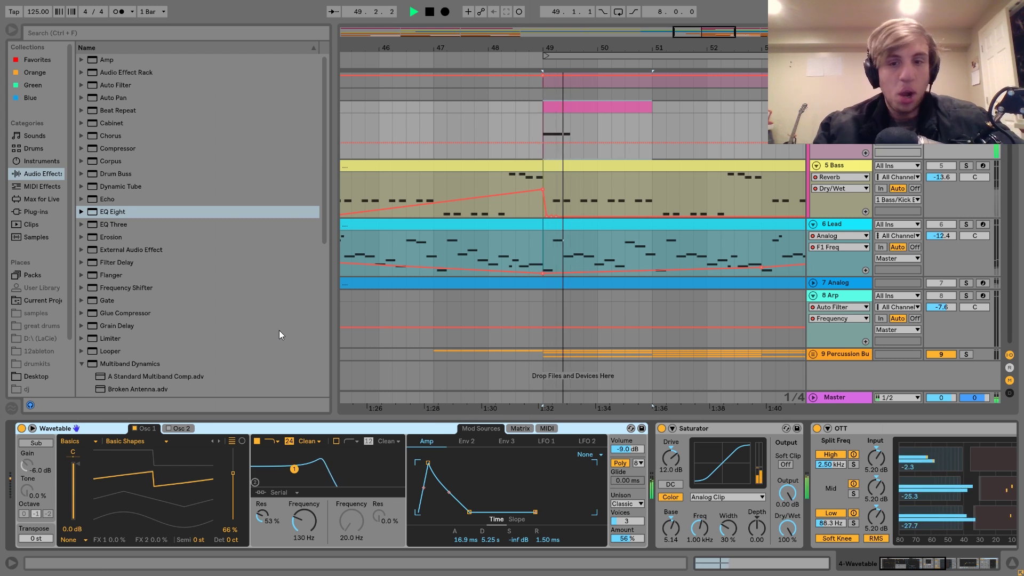
{"action": "key", "text": "space"}
- Insert an Audio Effect Rack between Saturator and OTT on the Wavetable track and show its chain list
{"action": "scroll", "coordinate": [277, 335], "scroll_direction": "down", "scroll_amount": 3}
{"action": "scroll", "coordinate": [276, 335], "scroll_direction": "up", "scroll_amount": 3}
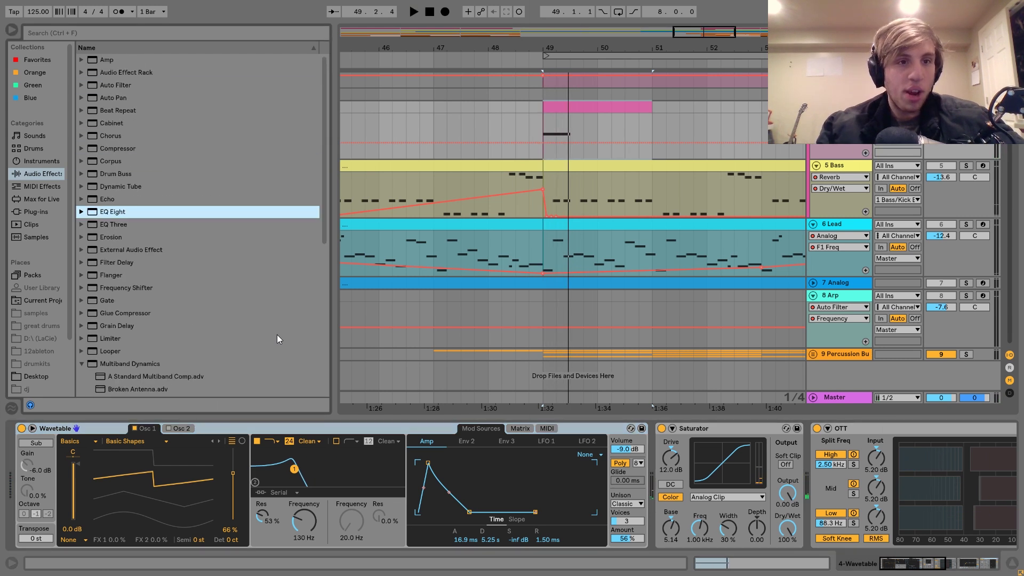
{"action": "left_click_drag", "start_coordinate": [127, 72], "coordinate": [828, 482]}
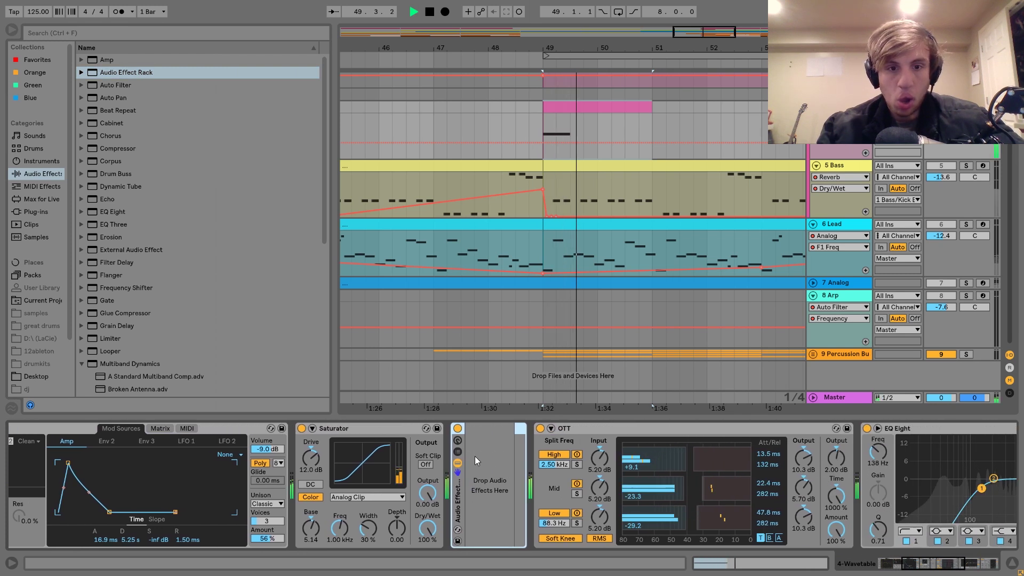
{"action": "left_click", "coordinate": [459, 452]}
- Create two empty chains in the Audio Effect Rack
{"action": "right_click", "coordinate": [540, 485]}
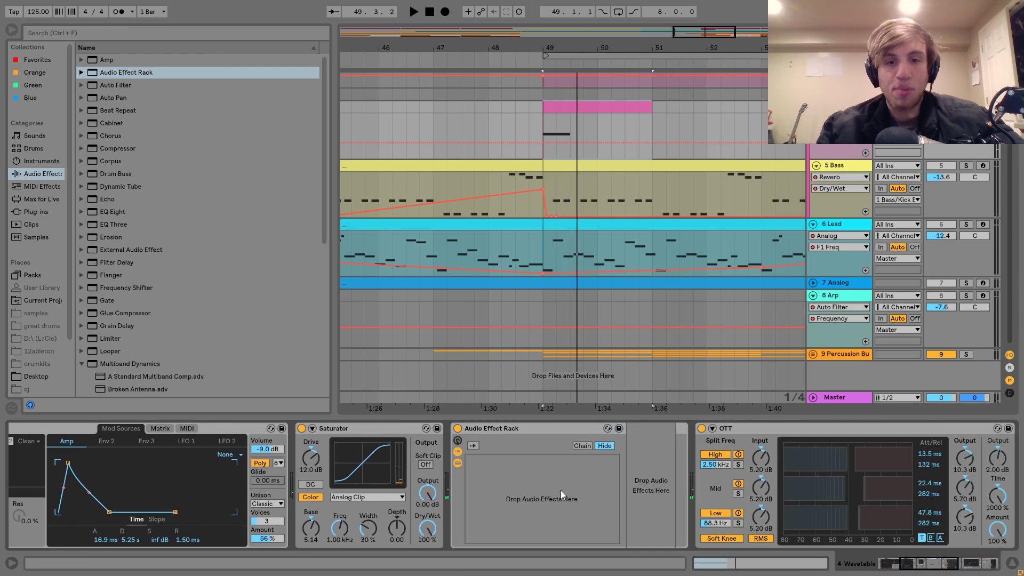
{"action": "left_click", "coordinate": [562, 491]}
{"action": "right_click", "coordinate": [561, 489]}
{"action": "left_click", "coordinate": [581, 497]}
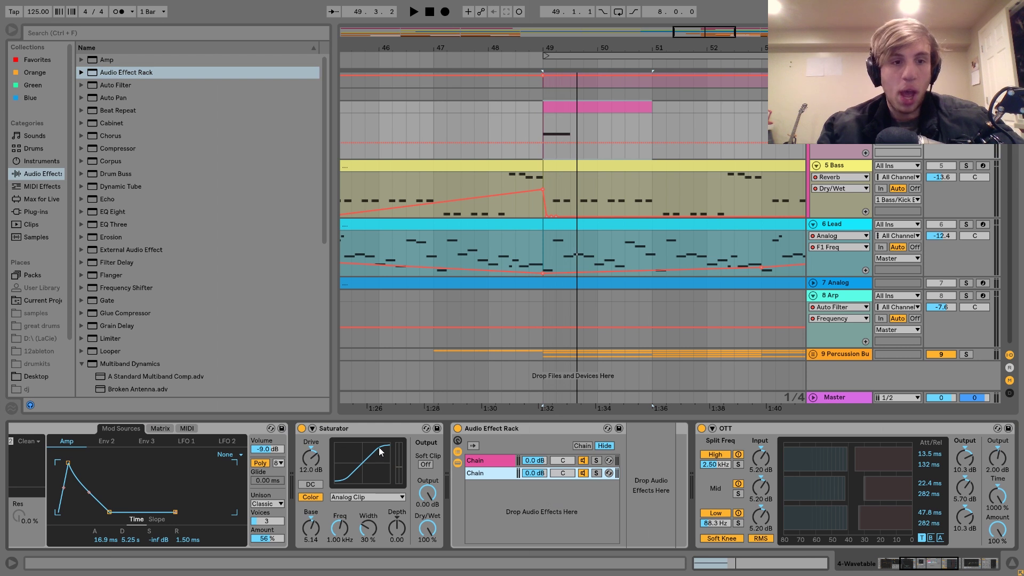
- Add a Reverb to the rack's second chain, solo that chain, and set the Reverb's Dry/Wet to 100%
{"action": "left_click", "coordinate": [118, 337]}
{"action": "scroll", "coordinate": [120, 310], "scroll_direction": "down", "scroll_amount": 7}
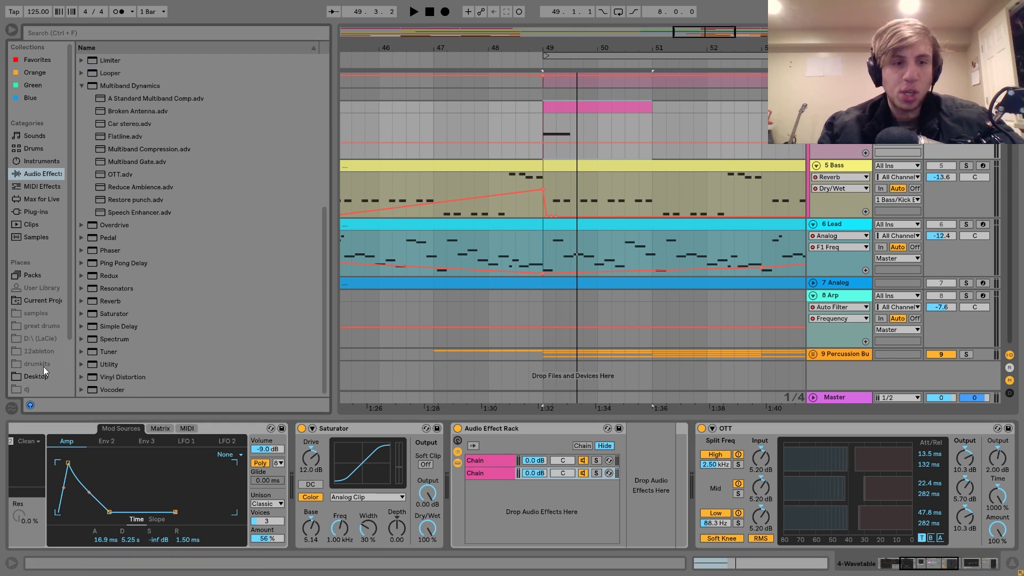
{"action": "left_click_drag", "start_coordinate": [107, 301], "coordinate": [579, 483]}
{"action": "left_click", "coordinate": [597, 474]}
{"action": "left_click_drag", "start_coordinate": [939, 533], "coordinate": [939, 486]}
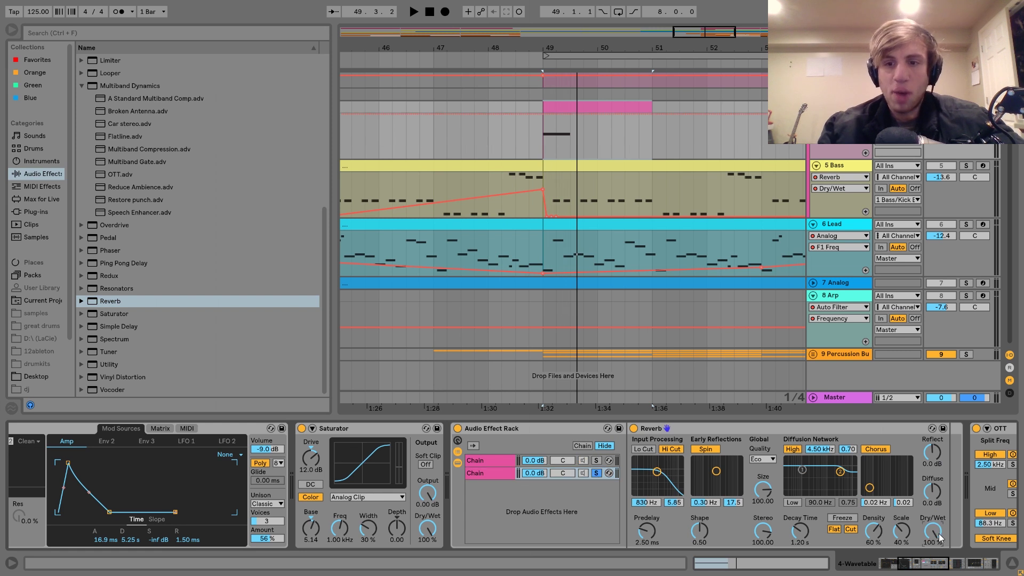
- Raise the Reverb's Decay Time to about 3.46 s and play the clip to hear the longer tail
{"action": "left_click_drag", "start_coordinate": [800, 530], "coordinate": [799, 499]}
{"action": "key", "text": "space"}
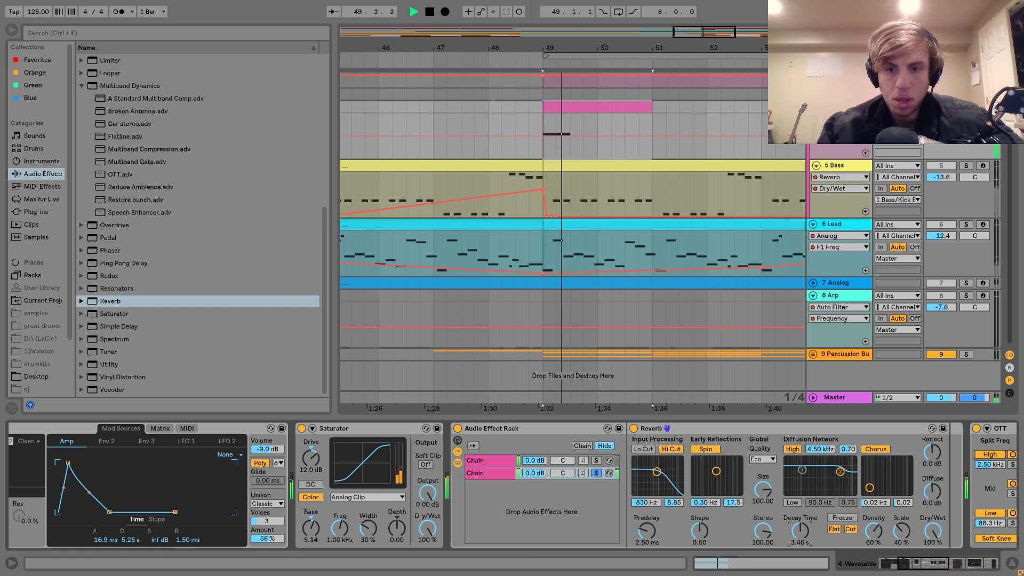
{"action": "scroll", "coordinate": [665, 499], "scroll_direction": "right", "scroll_amount": 3}
{"action": "key", "text": "space"}
- Switch off the Reverb's Hi Cut, Spin, diffusion High filter and Chorus, and set its Decay Time to 1.34 s
{"action": "left_click", "coordinate": [538, 450]}
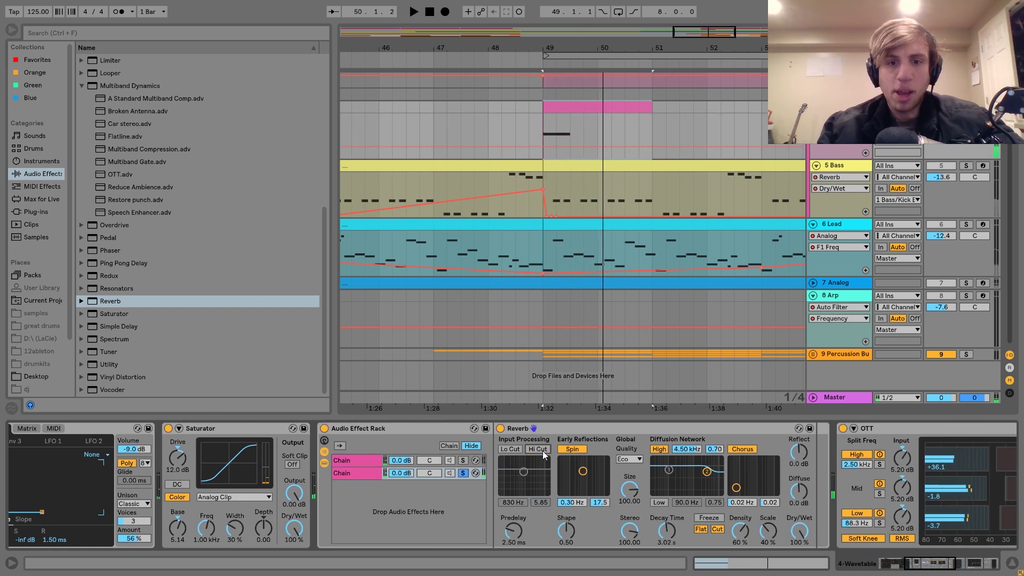
{"action": "key", "text": "space"}
{"action": "mouse_move", "coordinate": [667, 531]}
{"action": "left_mouse_down"}
{"action": "mouse_move", "coordinate": [667, 544]}
{"action": "mouse_move", "coordinate": [670, 525]}
{"action": "left_mouse_up"}
{"action": "left_click", "coordinate": [577, 450]}
{"action": "key", "text": "space"}
{"action": "key", "text": "space"}
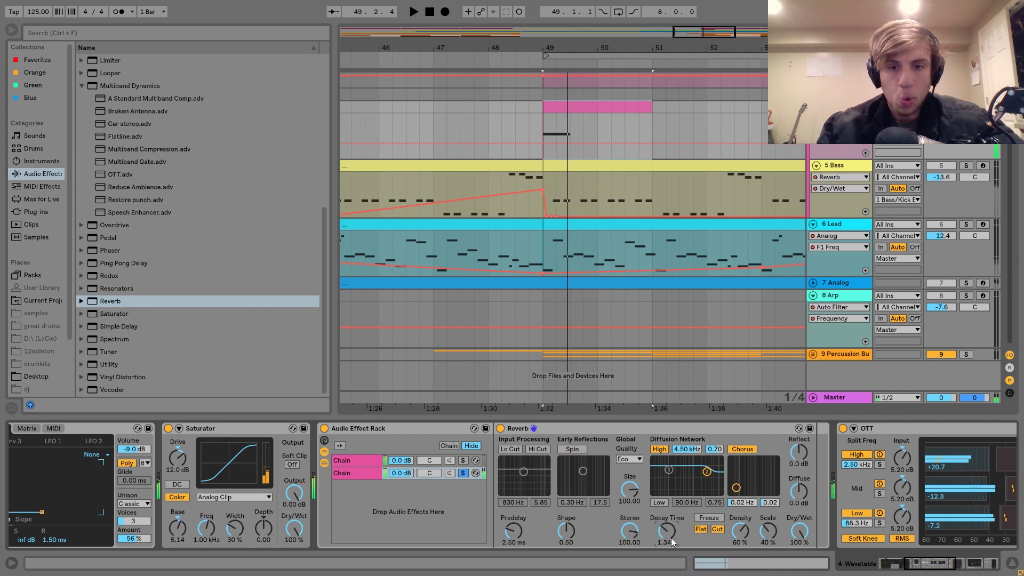
{"action": "left_click", "coordinate": [658, 449]}
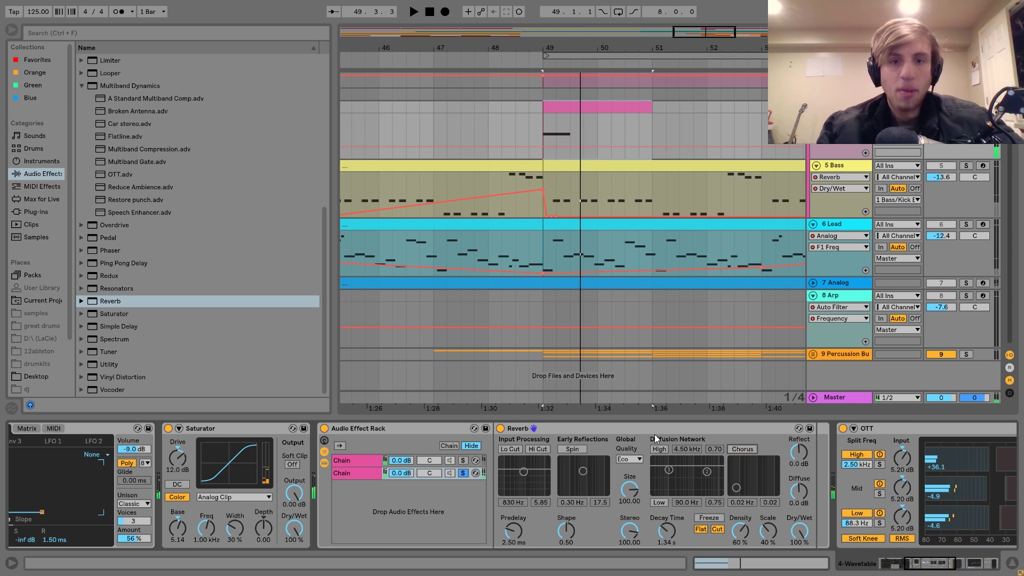
- Add an EQ Eight after the Reverb in the second chain and set its band 1 to a low cut at 677 Hz
{"action": "scroll", "coordinate": [262, 188], "scroll_direction": "up", "scroll_amount": 7}
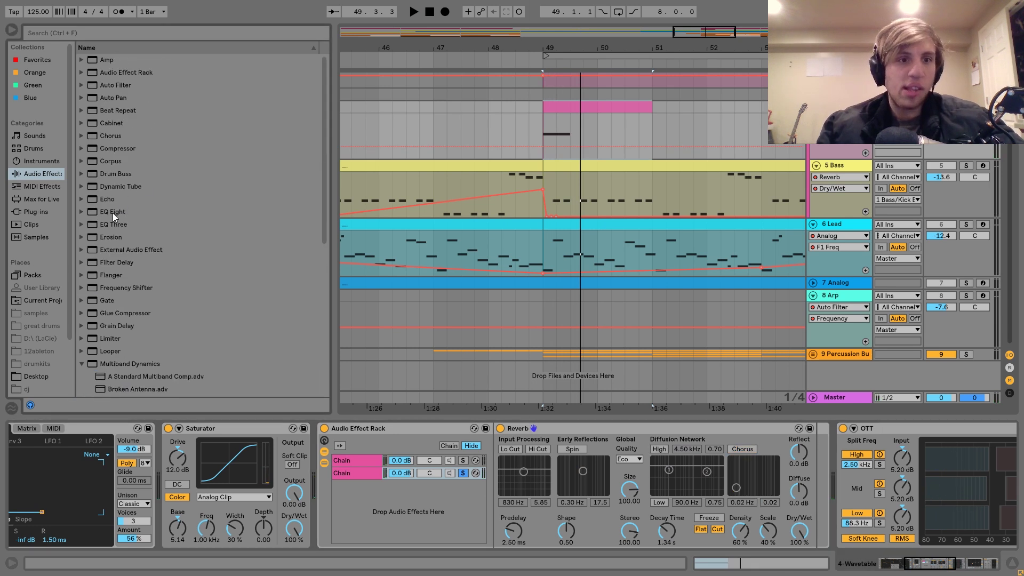
{"action": "left_click_drag", "start_coordinate": [113, 213], "coordinate": [428, 507]}
{"action": "left_click_drag", "start_coordinate": [382, 463], "coordinate": [811, 515]}
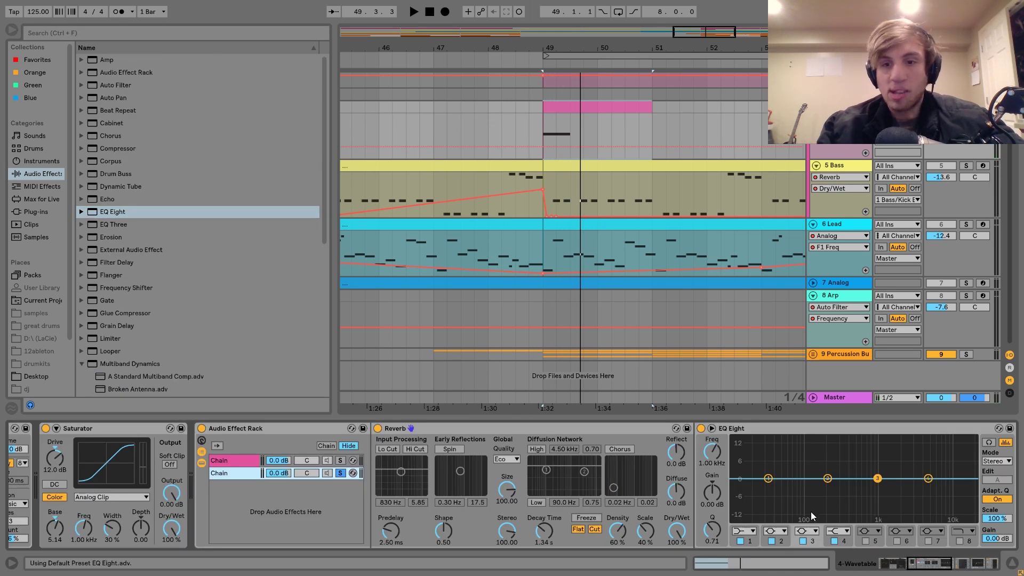
{"action": "left_click", "coordinate": [753, 532]}
{"action": "left_click", "coordinate": [740, 463]}
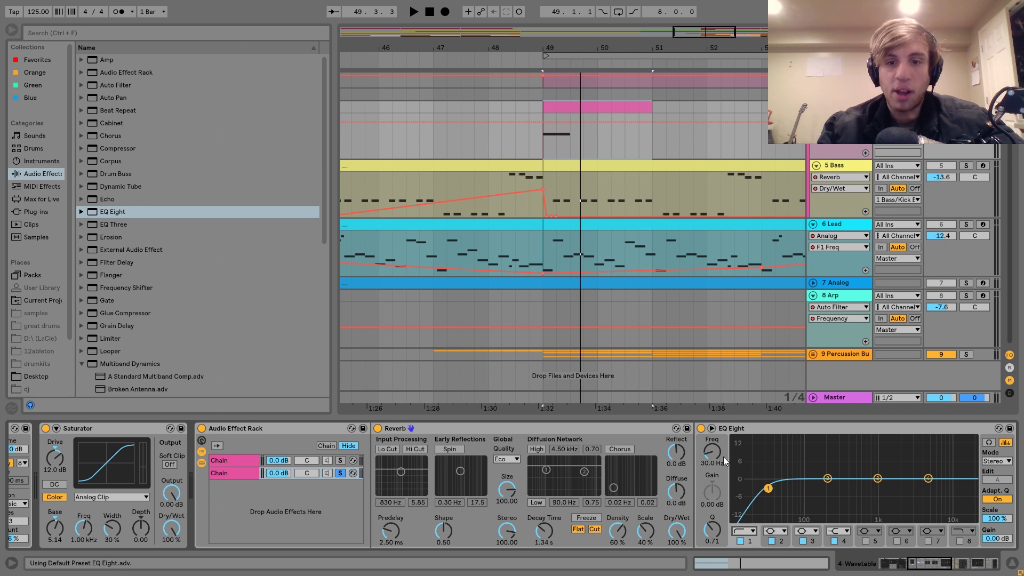
{"action": "left_click_drag", "start_coordinate": [716, 454], "coordinate": [716, 438]}
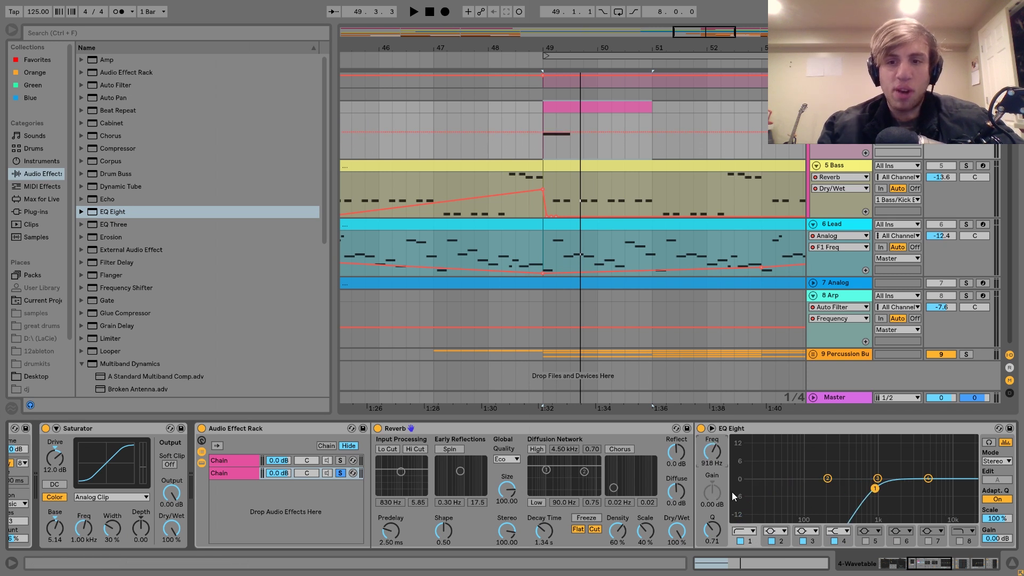
{"action": "key", "text": "space"}
{"action": "mouse_move", "coordinate": [713, 452]}
{"action": "left_mouse_down"}
{"action": "mouse_move", "coordinate": [713, 467]}
{"action": "mouse_move", "coordinate": [712, 446]}
{"action": "left_mouse_up"}
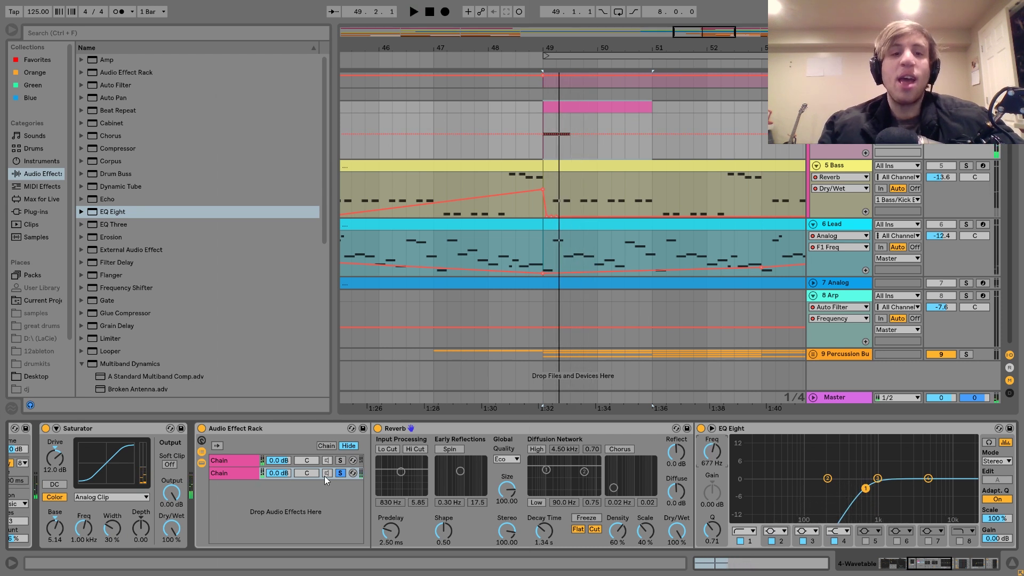
- Move the solo to the rack's first chain, play the clip, and clear the solo so both chains are heard
{"action": "left_click", "coordinate": [341, 461]}
{"action": "key", "text": "space"}
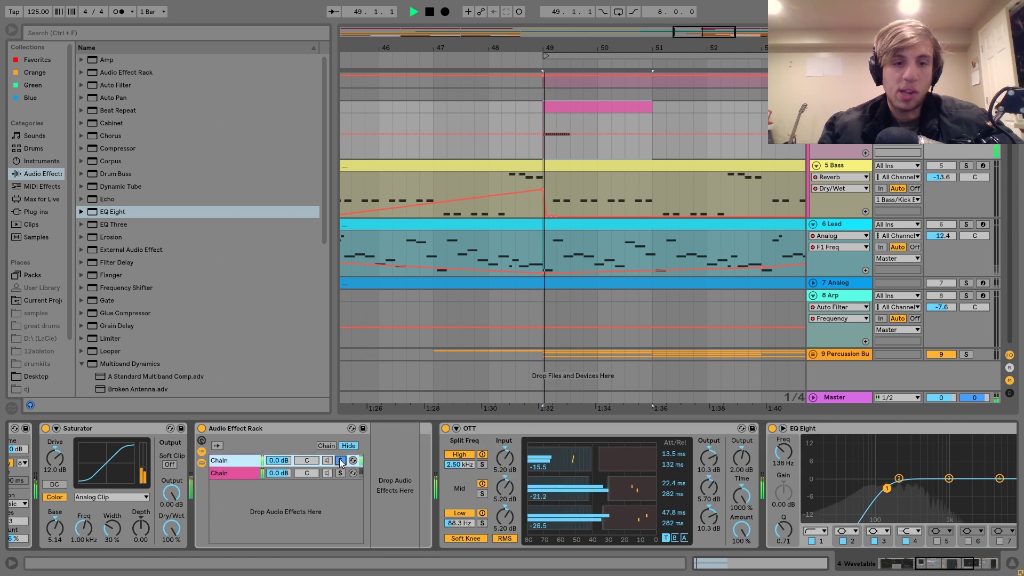
{"action": "key", "text": "space"}
{"action": "left_click", "coordinate": [341, 461]}
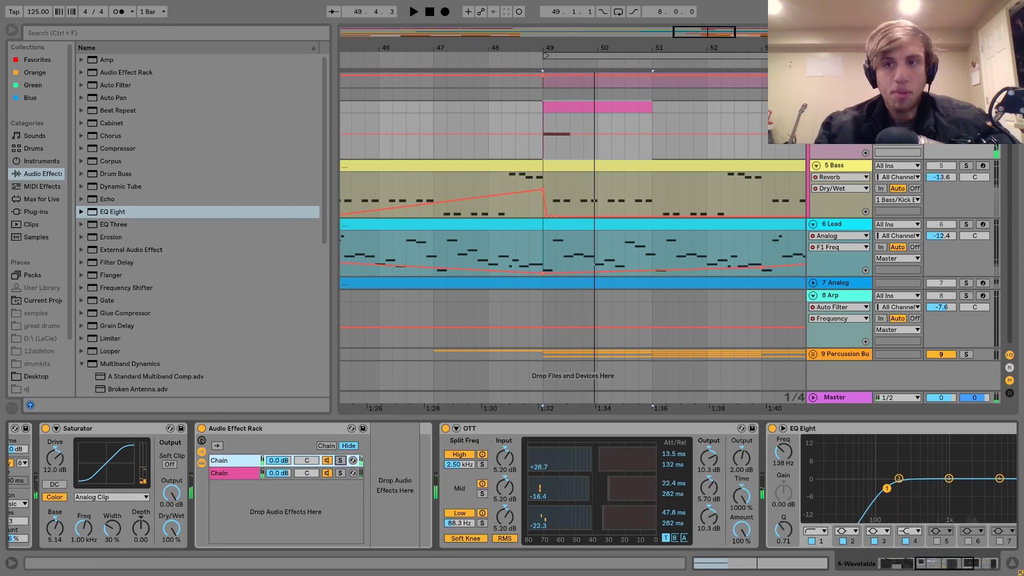
- Bring the other tracks back into the mix and play the arrangement from bar 48
{"action": "left_click", "coordinate": [610, 129]}
{"action": "left_click", "coordinate": [491, 108]}
{"action": "key", "text": "space"}
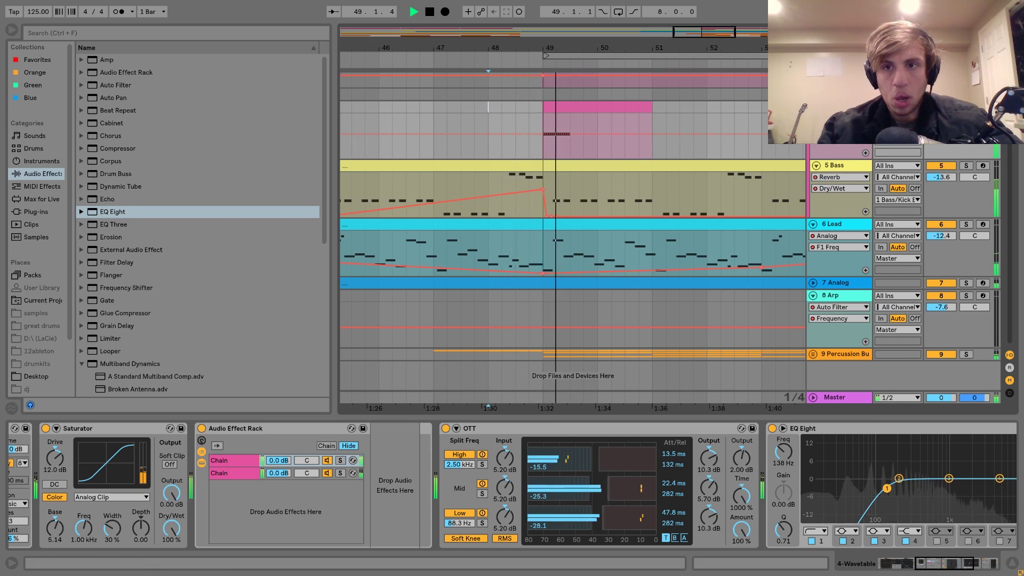
- Set the Wavetable amp envelope's attack to about 308 ms and replay the hit from bar 49
{"action": "scroll", "coordinate": [292, 432], "scroll_direction": "left", "scroll_amount": 2}
{"action": "scroll", "coordinate": [291, 432], "scroll_direction": "up", "scroll_amount": 3}
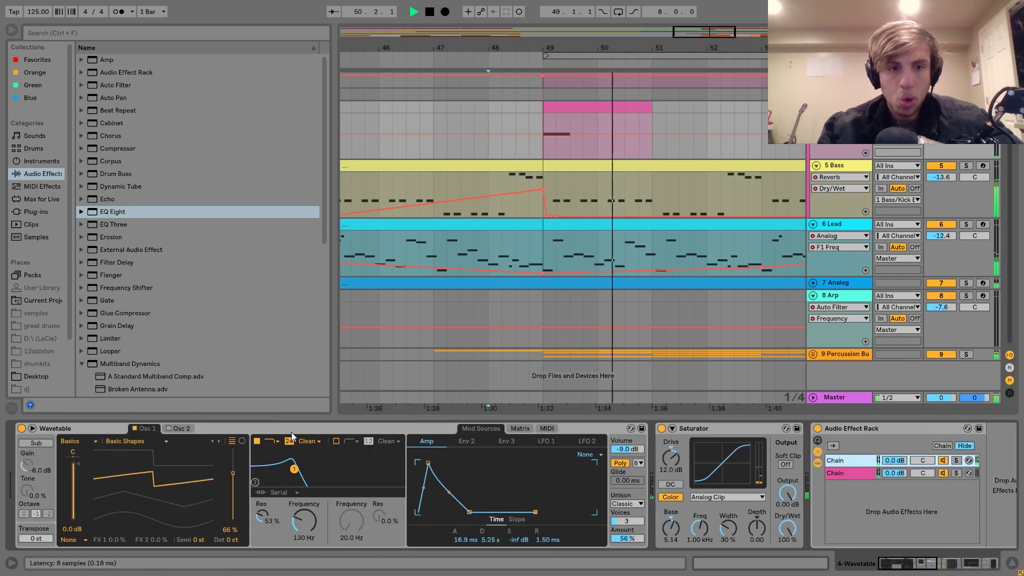
{"action": "key", "text": "space"}
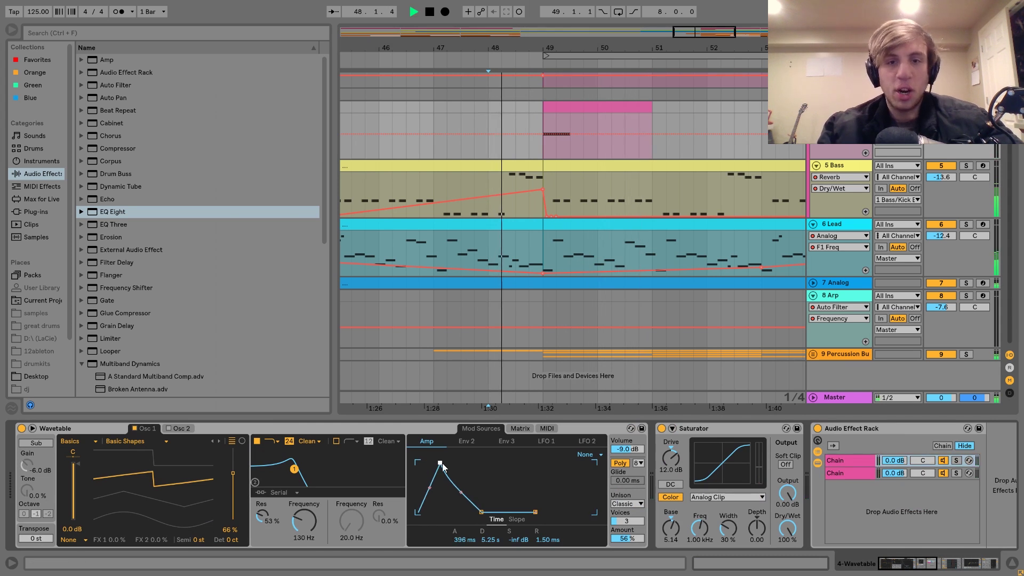
{"action": "left_click", "coordinate": [560, 106]}
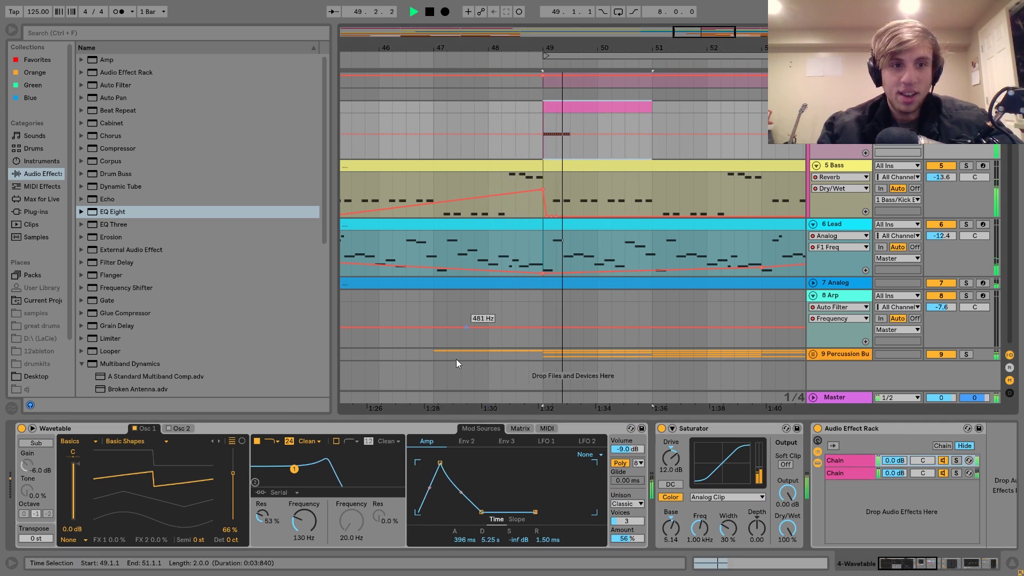
{"action": "left_click_drag", "start_coordinate": [440, 463], "coordinate": [459, 497]}
{"action": "key", "text": "space"}
{"action": "key", "text": "space"}
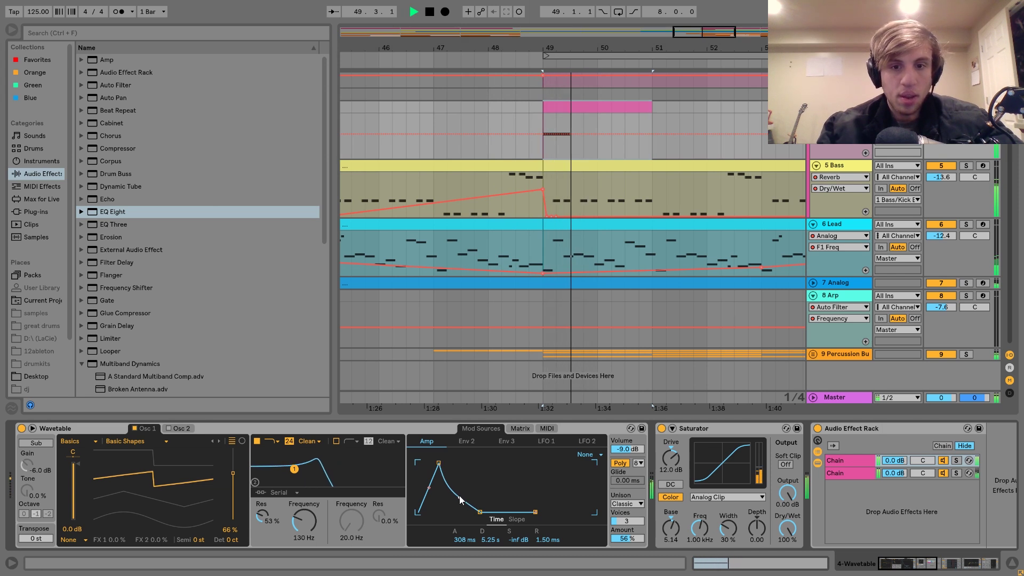
- Play the arrangement from bar 65 to listen to the following section
{"action": "scroll", "coordinate": [774, 107], "scroll_direction": "right", "scroll_amount": 2}
{"action": "left_click_drag", "start_coordinate": [554, 48], "coordinate": [516, 22]}
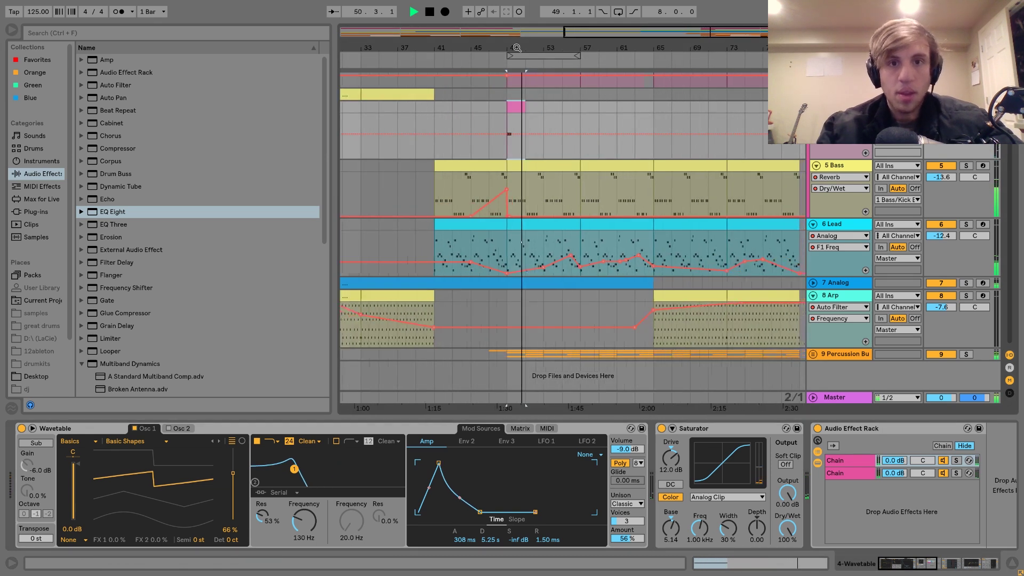
{"action": "left_click", "coordinate": [652, 108]}
{"action": "key", "text": "space"}
{"action": "key", "text": "space"}
{"action": "scroll", "coordinate": [651, 108], "scroll_direction": "right", "scroll_amount": 1}
{"action": "scroll", "coordinate": [652, 107], "scroll_direction": "up", "scroll_amount": 3}
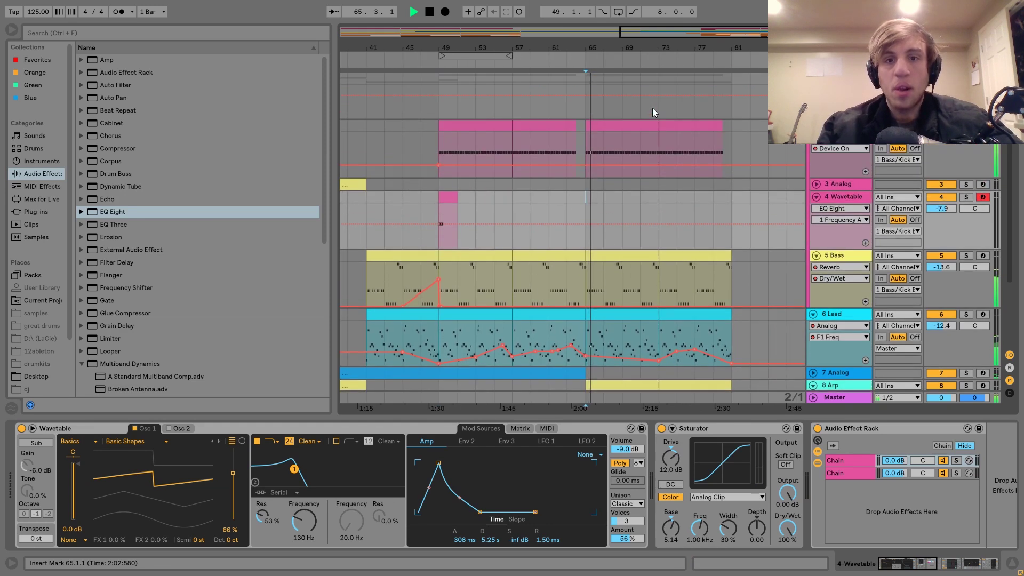
- Fold the Wavetable, Bass and 808 Kick tracks in the arrangement and select the Bass track
{"action": "left_click", "coordinate": [816, 197]}
{"action": "left_click", "coordinate": [816, 209]}
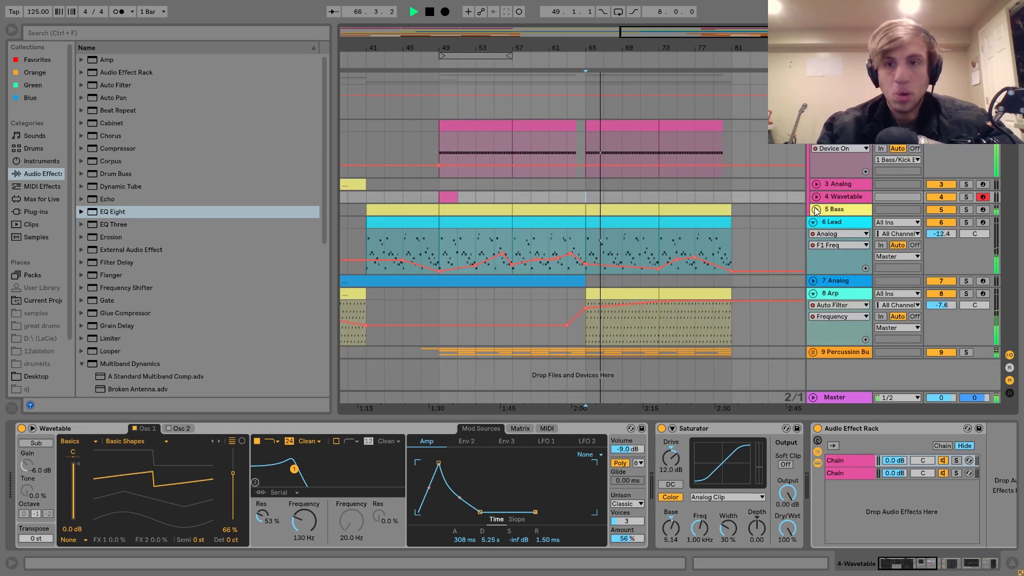
{"action": "left_click", "coordinate": [816, 210]}
{"action": "left_click", "coordinate": [942, 221]}
{"action": "left_click", "coordinate": [854, 206]}
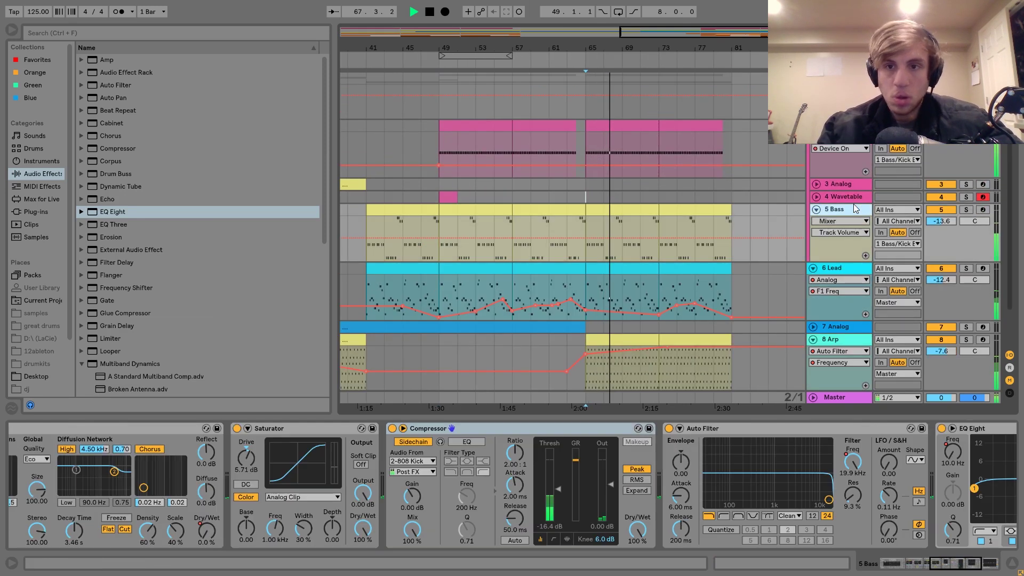
{"action": "left_click", "coordinate": [817, 210]}
{"action": "left_click", "coordinate": [816, 126]}
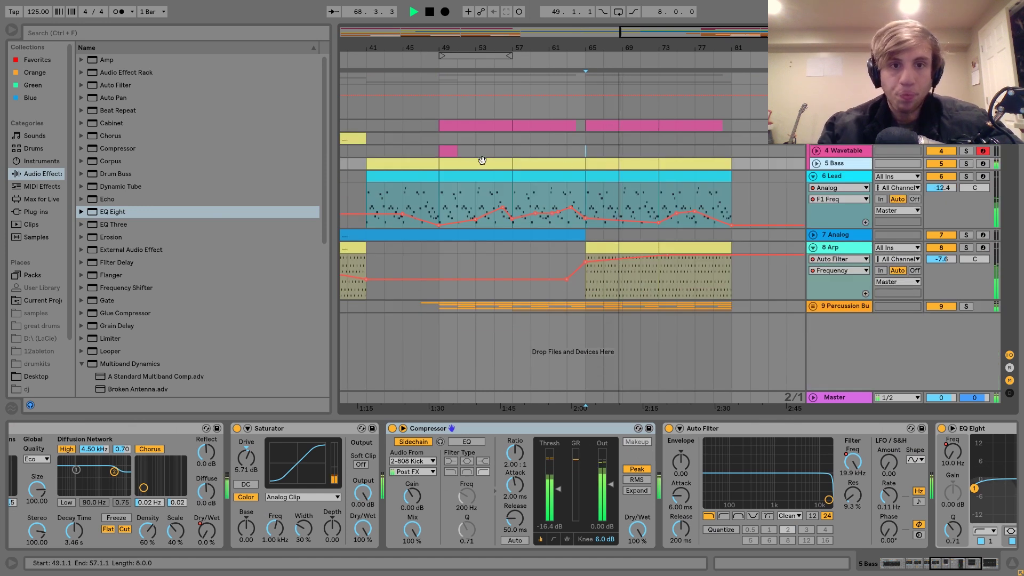
- Audition the whole arrangement from bar 1, from bar 39, and from bar 47 into the bar 49 drop
{"action": "scroll", "coordinate": [481, 159], "scroll_direction": "left", "scroll_amount": 3}
{"action": "key", "text": "space"}
{"action": "left_click_drag", "start_coordinate": [535, 48], "coordinate": [534, 22]}
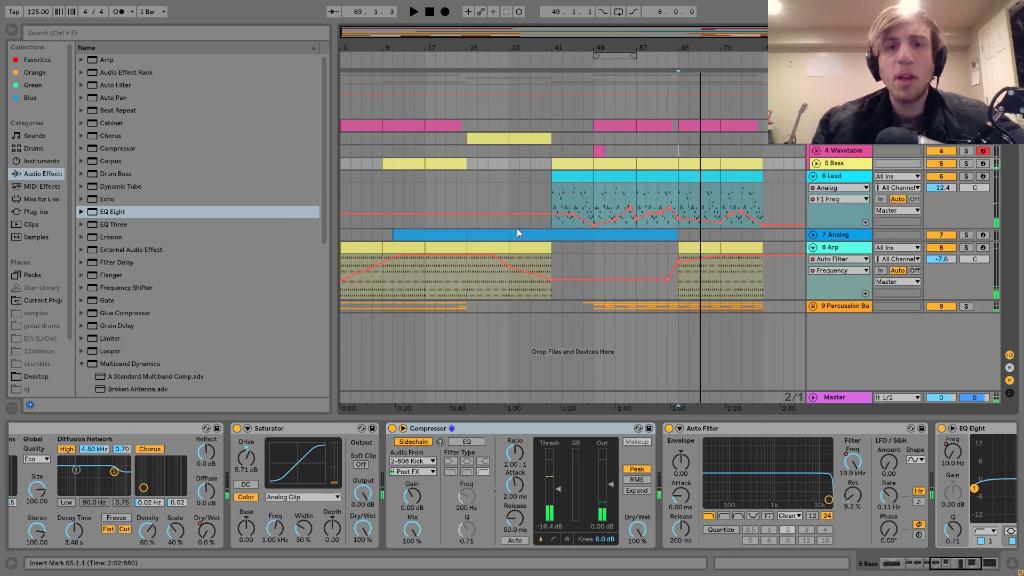
{"action": "left_click", "coordinate": [344, 138]}
{"action": "key", "text": "space"}
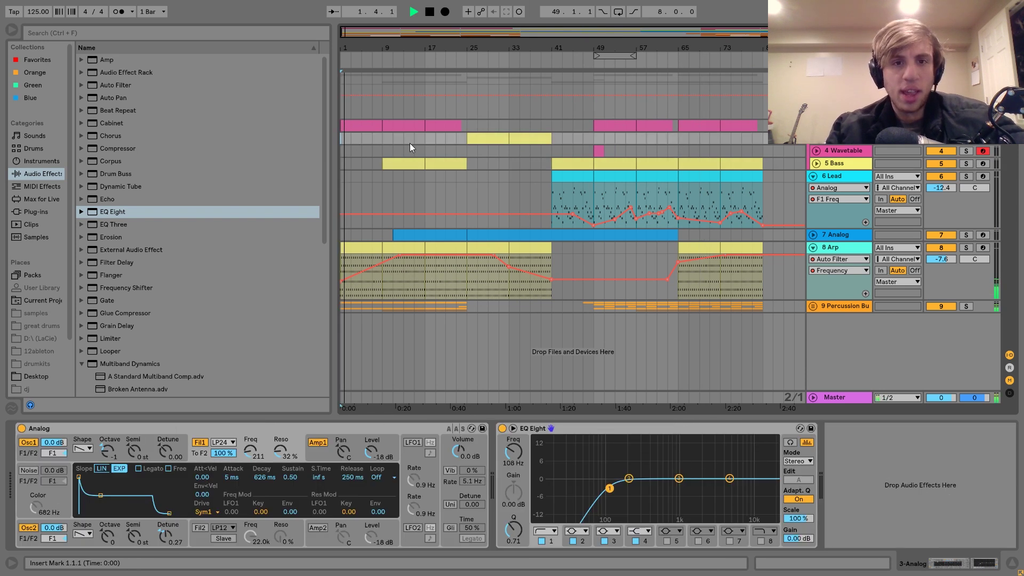
{"action": "left_click", "coordinate": [542, 153]}
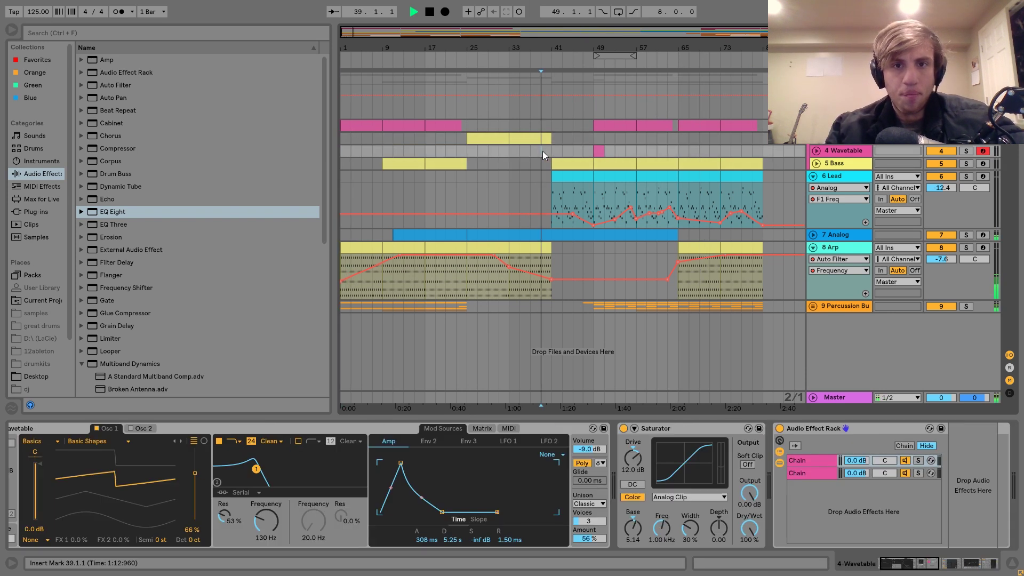
{"action": "left_click", "coordinate": [583, 150]}
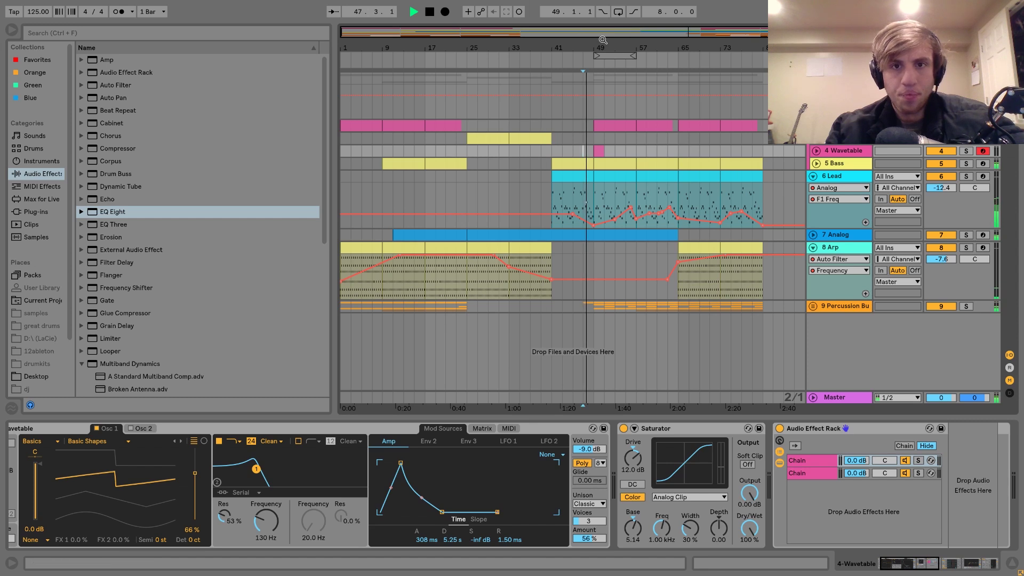
{"action": "left_click_drag", "start_coordinate": [603, 39], "coordinate": [604, 70]}
- Insert a new MIDI track below the 7 Analog track and load Operator on it
{"action": "left_click", "coordinate": [837, 234]}
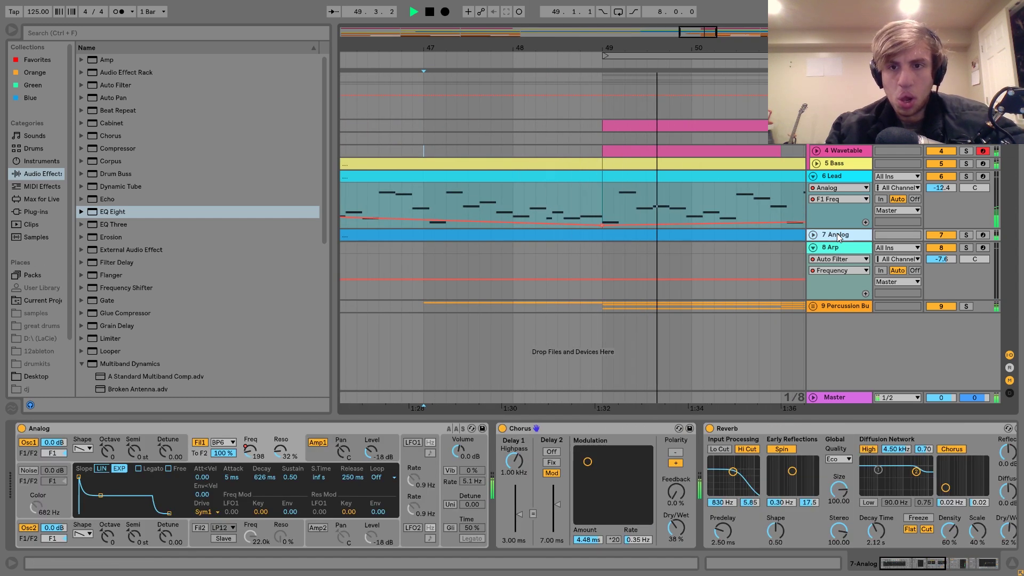
{"action": "key", "text": "space"}
{"action": "key", "text": "ctrl+shift+t"}
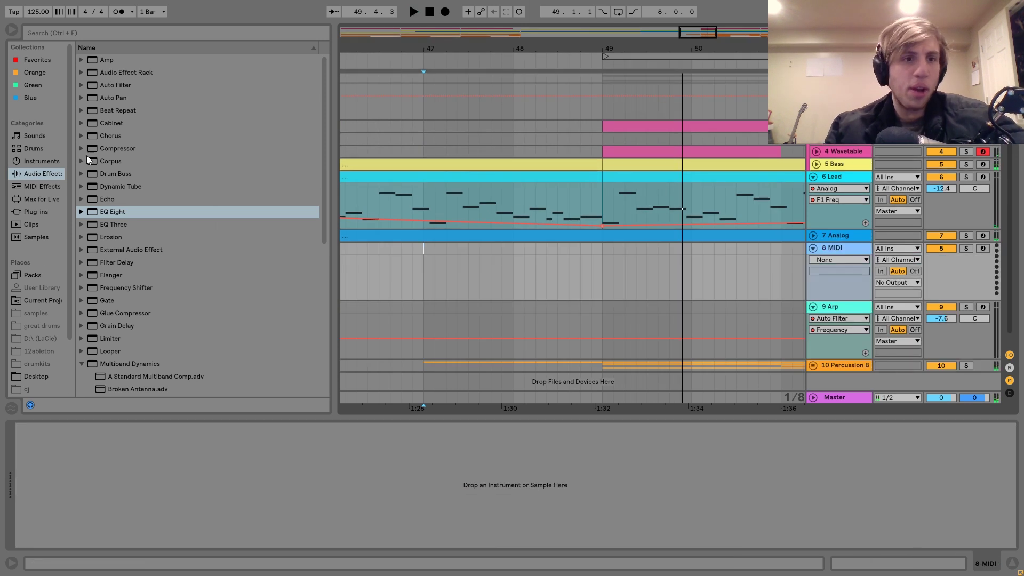
{"action": "left_click", "coordinate": [36, 161]}
{"action": "double_click", "coordinate": [110, 149]}
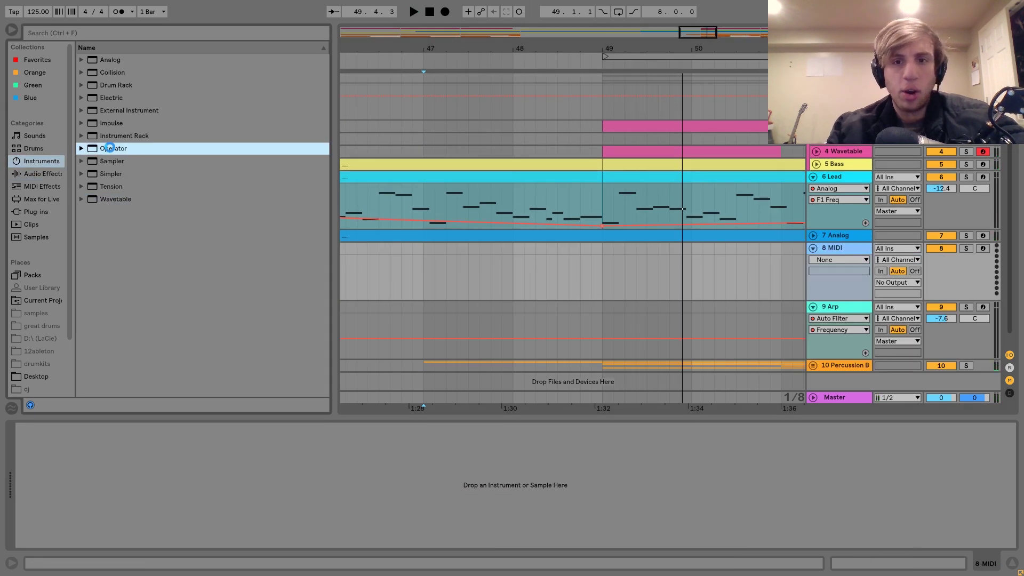
- Create an eight-bar MIDI clip from bar 45 to 53 on the Operator track and fill it with one sustained C2 note
{"action": "left_click_drag", "start_coordinate": [602, 48], "coordinate": [598, 45]}
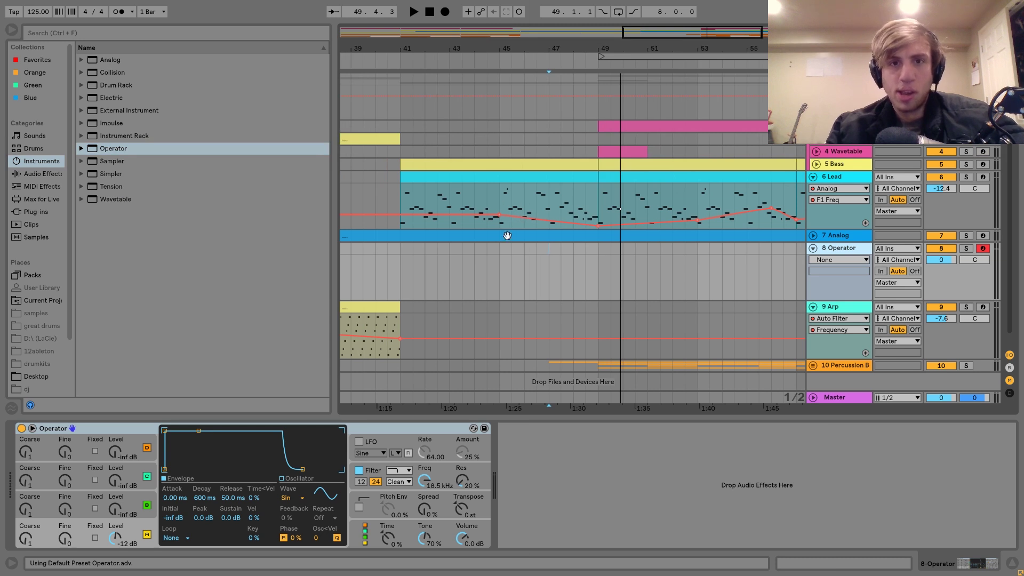
{"action": "left_click_drag", "start_coordinate": [505, 249], "coordinate": [716, 248]}
{"action": "key", "text": "ctrl+shift+m"}
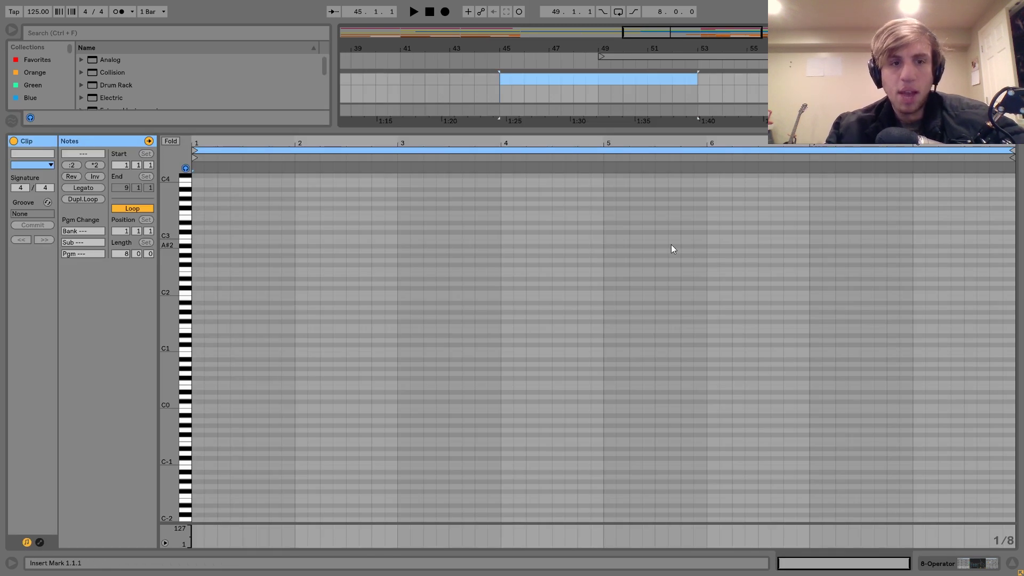
{"action": "double_click", "coordinate": [198, 293]}
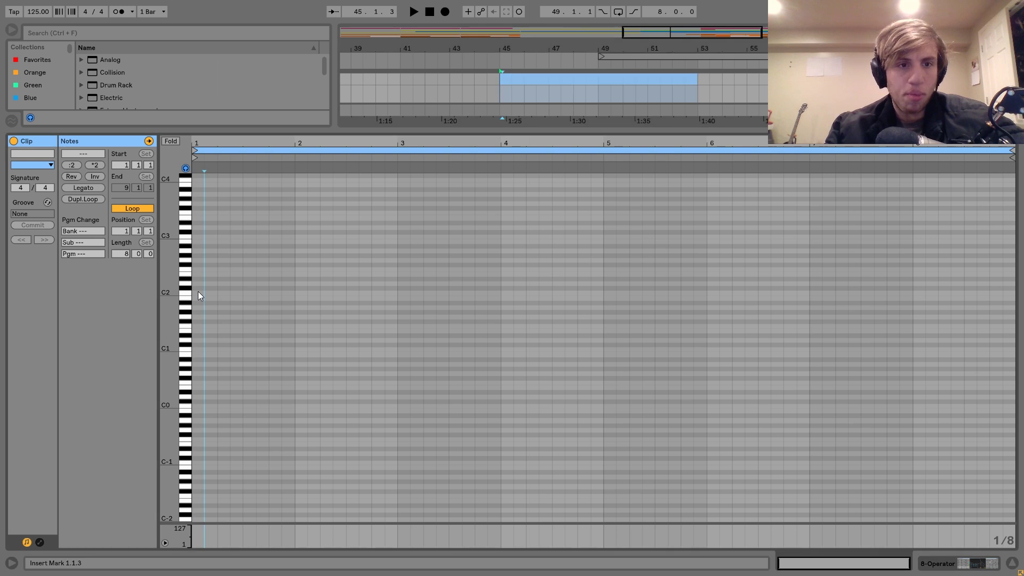
{"action": "left_click", "coordinate": [85, 186]}
- Set Operator's oscillator A waveform to white noise (NoW), change its filter type, and lower the filter frequency to 30 Hz
{"action": "left_click", "coordinate": [963, 565]}
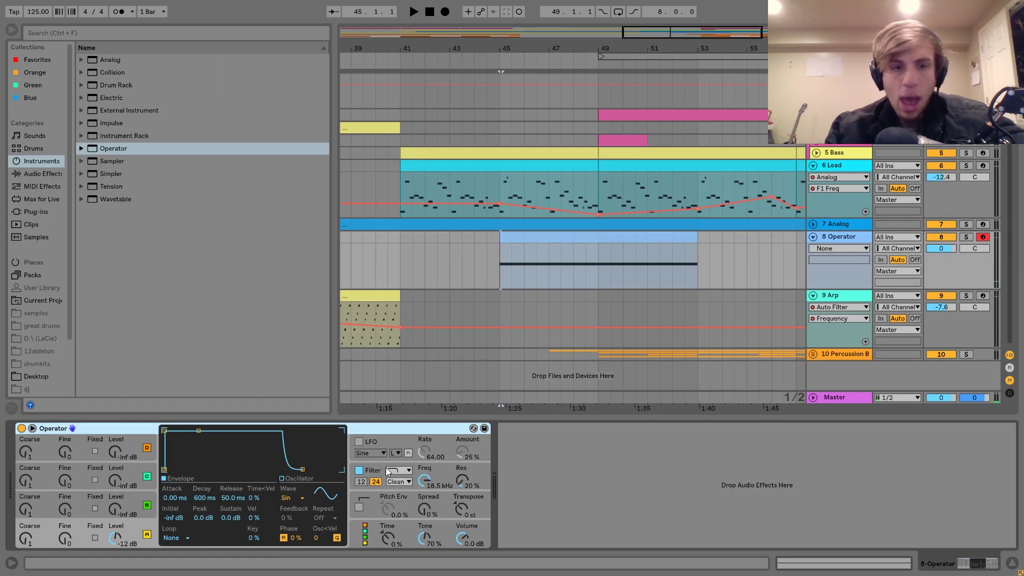
{"action": "left_click", "coordinate": [283, 498]}
{"action": "left_click", "coordinate": [317, 478]}
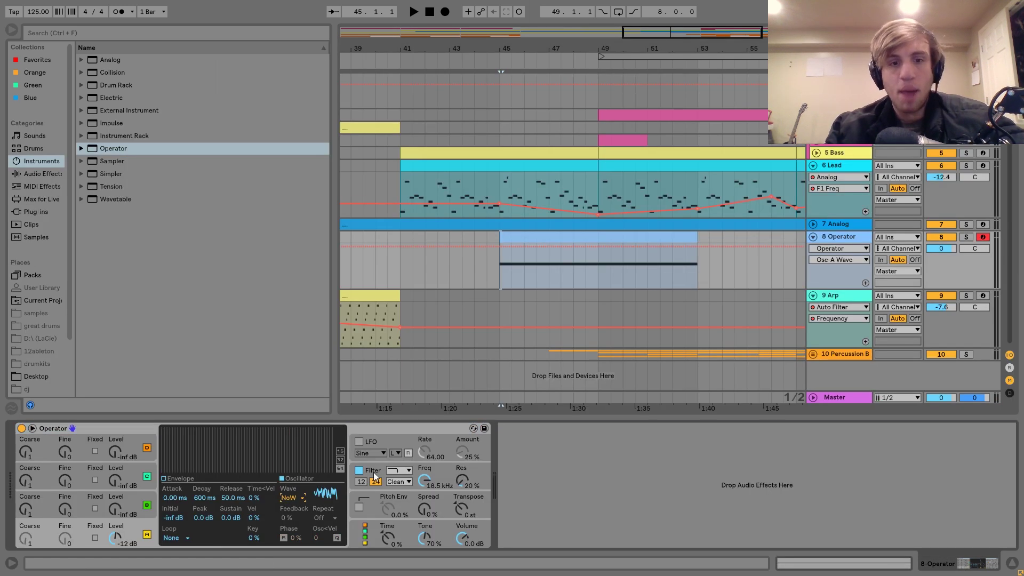
{"action": "left_click", "coordinate": [396, 471]}
{"action": "left_click_drag", "start_coordinate": [425, 481], "coordinate": [424, 523]}
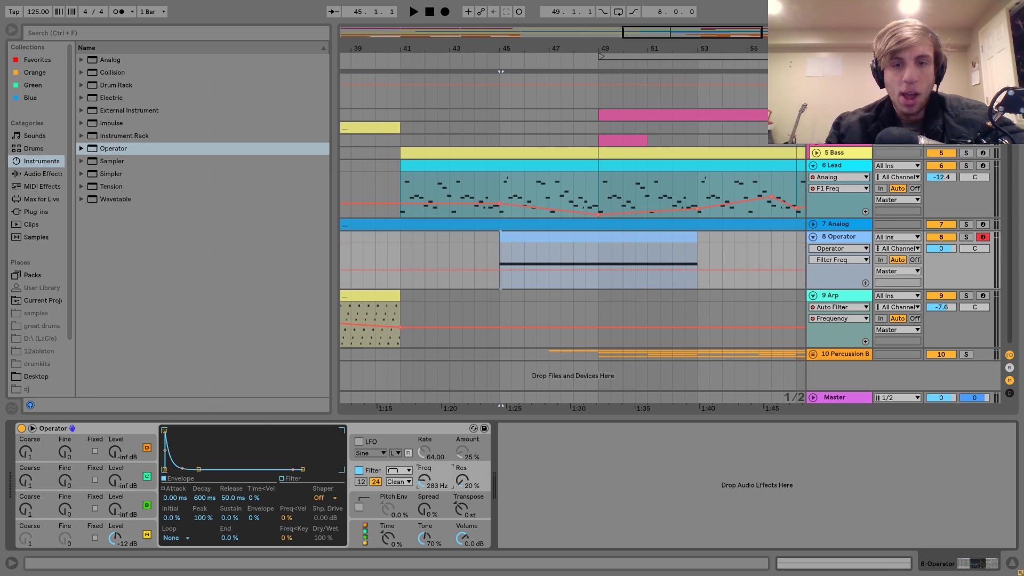
- Draw Operator Filter Freq automation rising from 30 Hz at bar 45, with an extra breakpoint stepping to 7.70 kHz at bar 49
{"action": "left_click", "coordinate": [499, 290]}
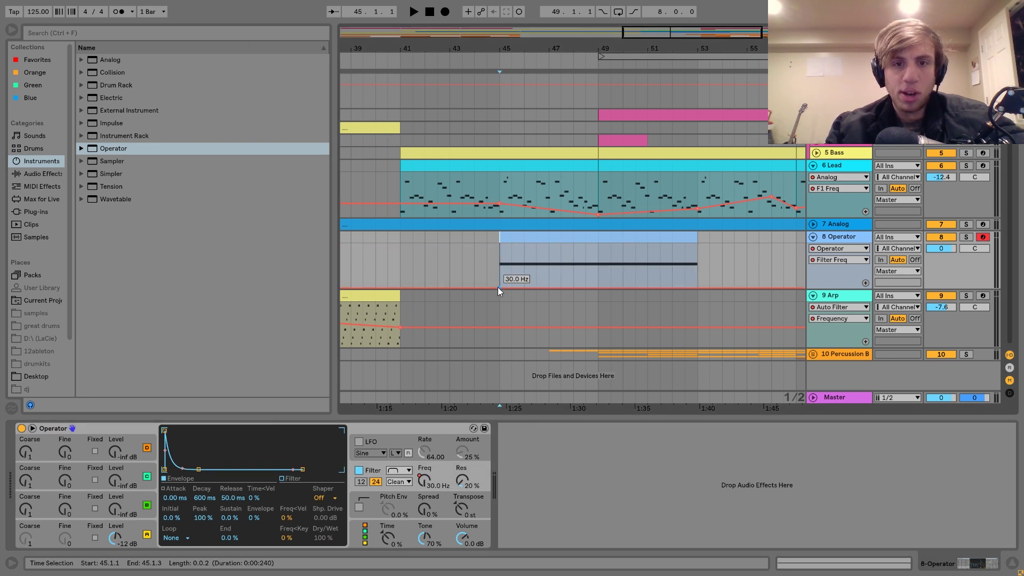
{"action": "left_click_drag", "start_coordinate": [600, 288], "coordinate": [596, 252]}
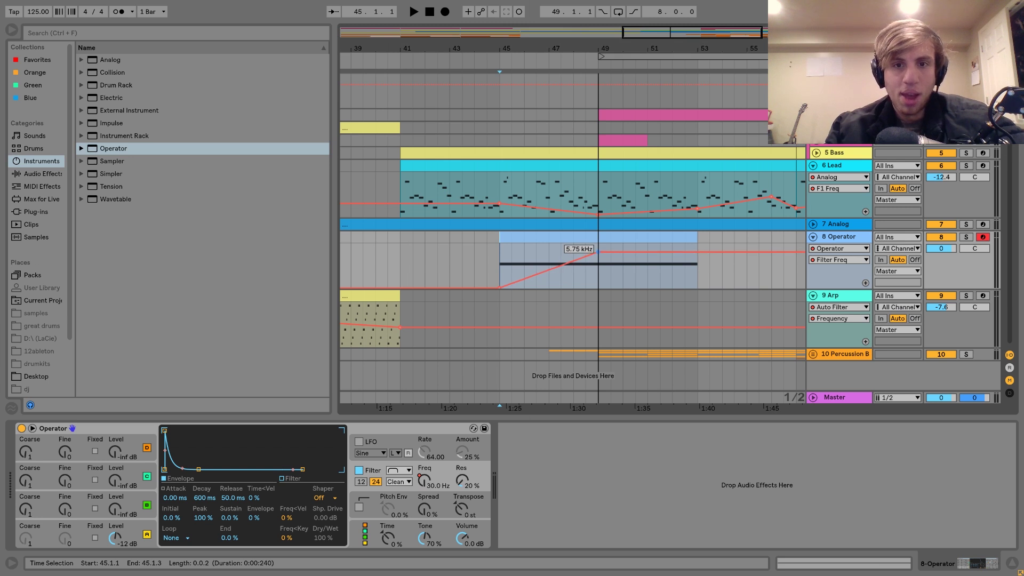
{"action": "left_click_drag", "start_coordinate": [600, 45], "coordinate": [598, 118]}
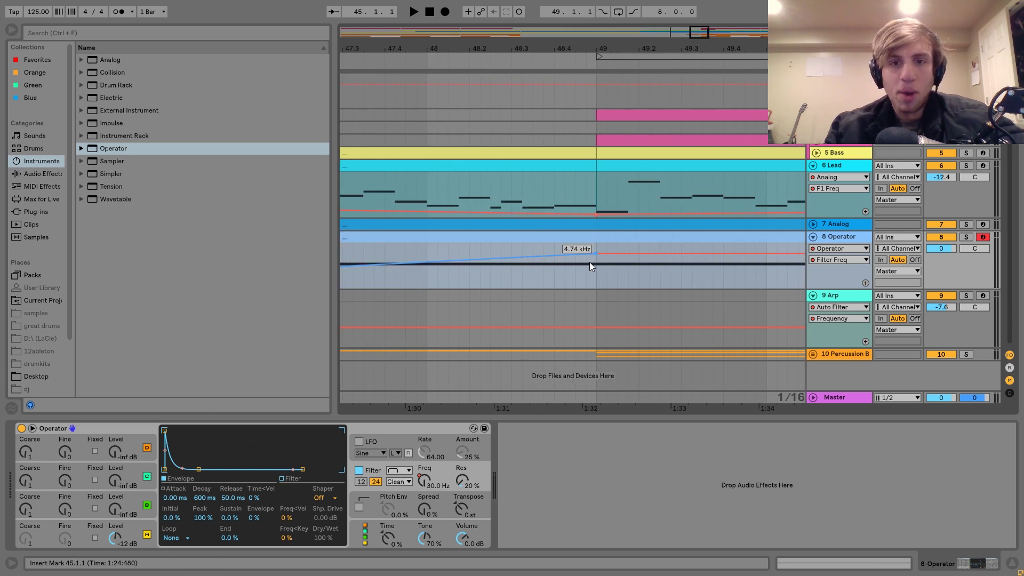
{"action": "left_click_drag", "start_coordinate": [604, 254], "coordinate": [594, 263]}
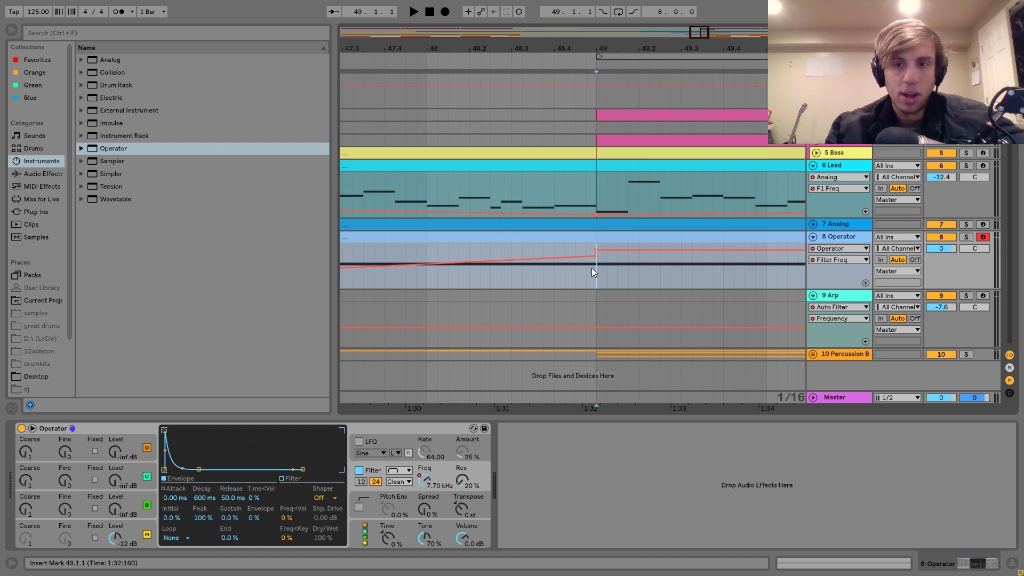
- Audition the noise from bar 49 and lower the Operator track volume to -2.1 dB
{"action": "key", "text": "space"}
{"action": "key", "text": "space"}
{"action": "left_click", "coordinate": [941, 249]}
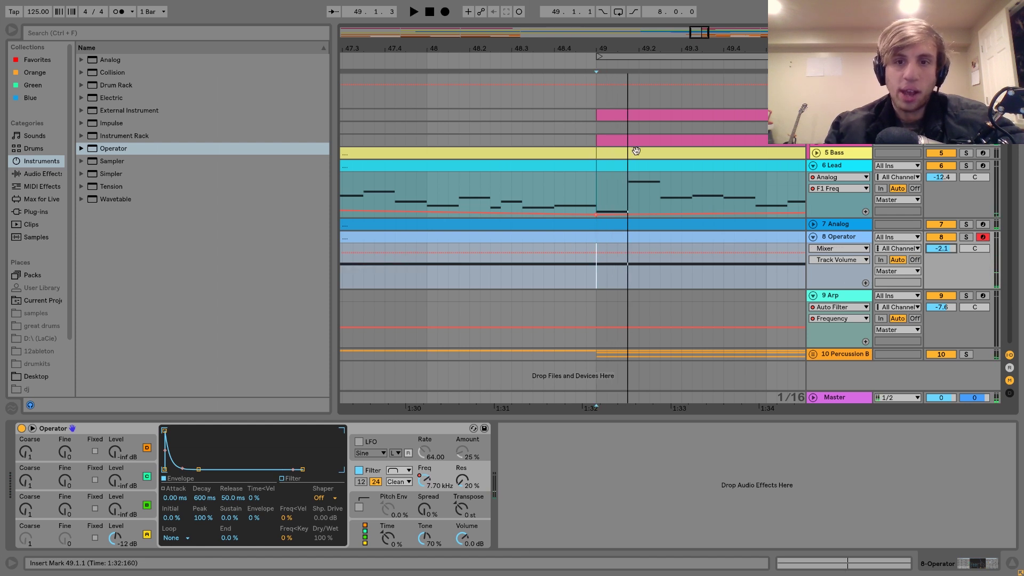
- Ramp the Operator Filter Freq automation from the bar 49 peak down to 30 Hz at bar 53
{"action": "left_click_drag", "start_coordinate": [647, 50], "coordinate": [498, 16]}
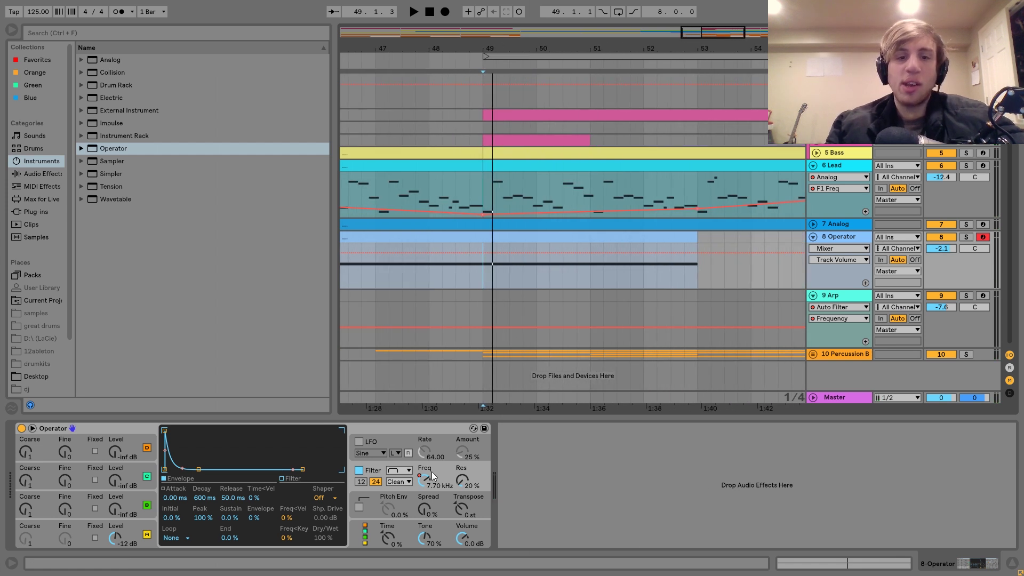
{"action": "key", "text": "ctrl+z"}
{"action": "left_click_drag", "start_coordinate": [699, 251], "coordinate": [699, 288]}
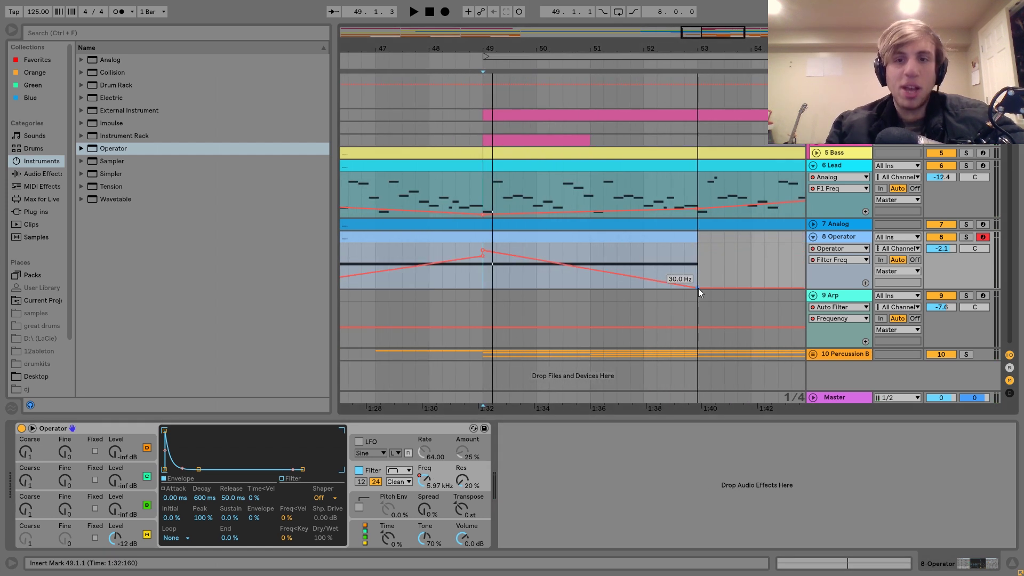
- Copy the sidechain Compressor from the 6 Lead track onto the Operator track and set its threshold to -17.1 dB
{"action": "left_click", "coordinate": [833, 167]}
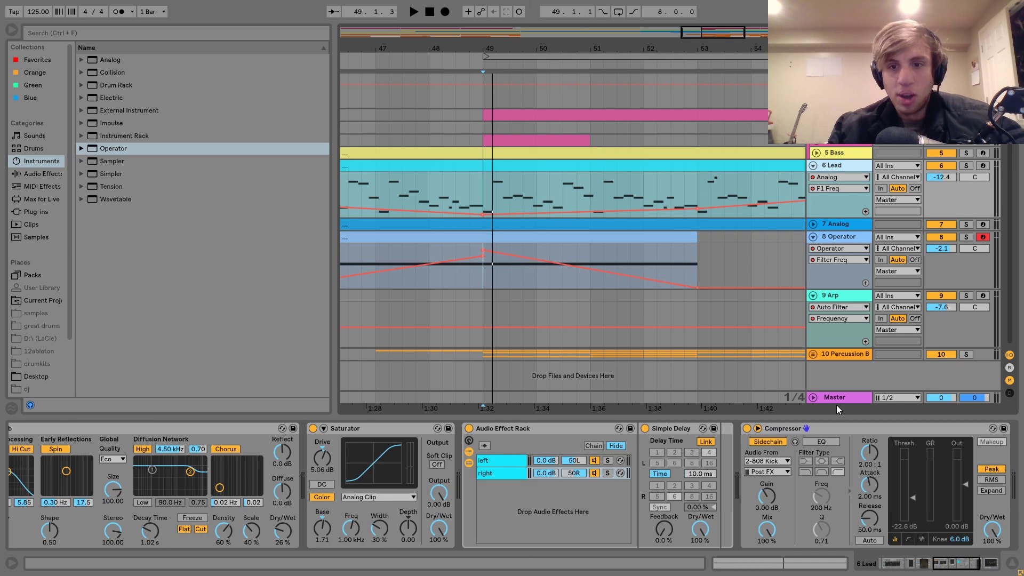
{"action": "left_click_drag", "start_coordinate": [840, 427], "coordinate": [696, 318]}
{"action": "left_click_drag", "start_coordinate": [652, 257], "coordinate": [652, 258]}
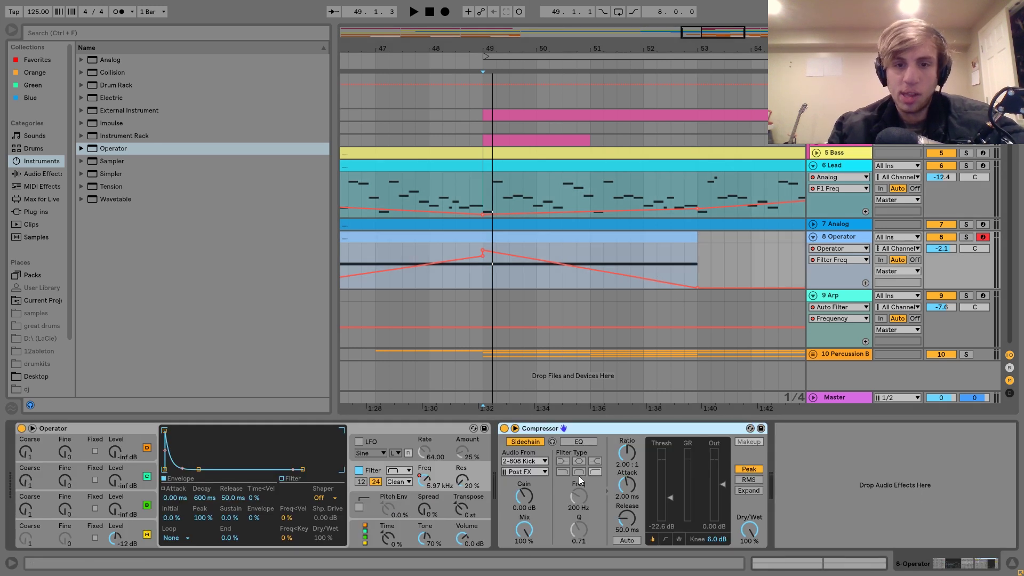
{"action": "left_click_drag", "start_coordinate": [664, 505], "coordinate": [664, 496]}
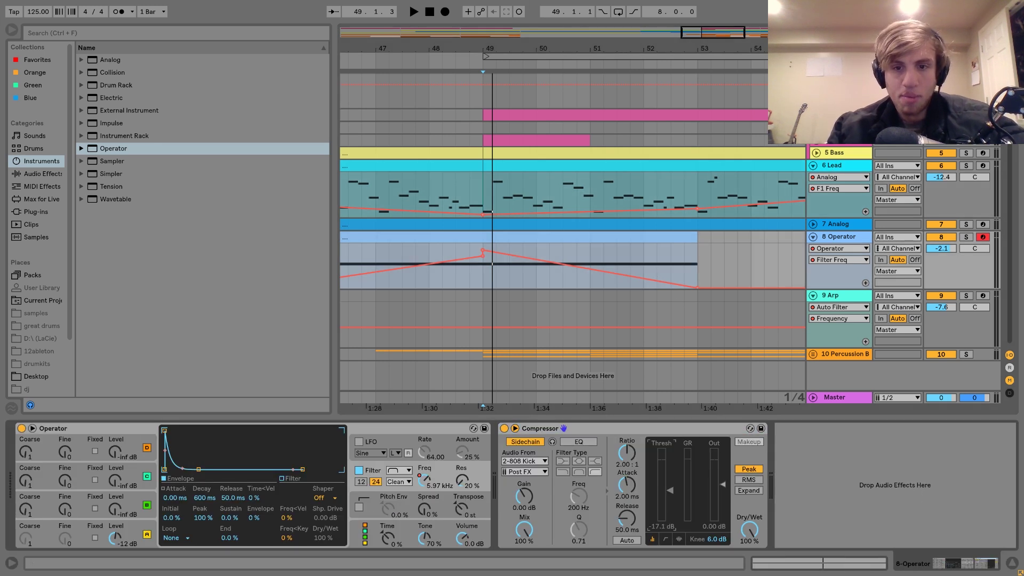
- Add an EQ Eight after the Operator track's Compressor and make band 1 a low cut at 225 Hz
{"action": "left_click", "coordinate": [38, 173]}
{"action": "double_click", "coordinate": [112, 212]}
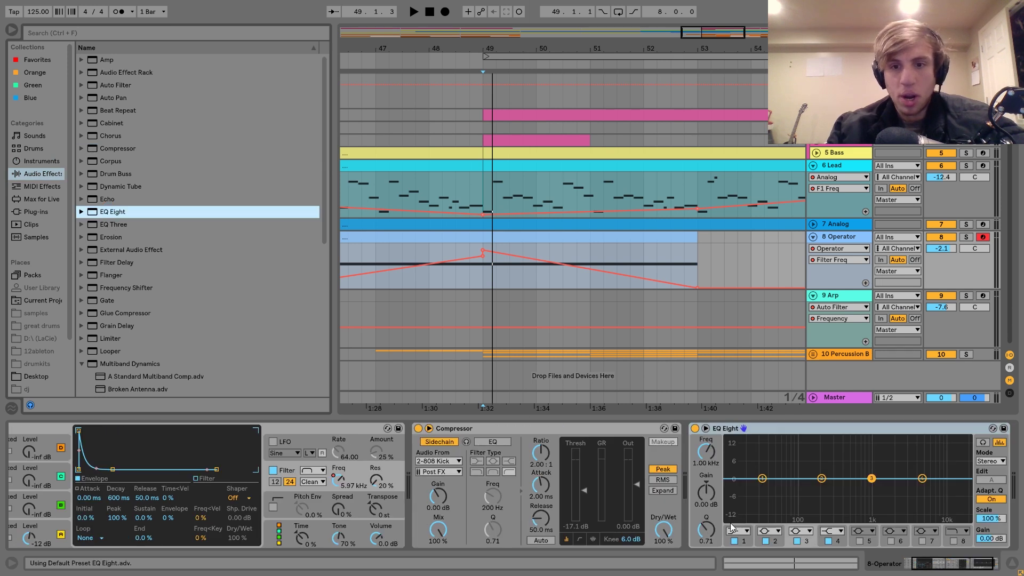
{"action": "left_click", "coordinate": [734, 530]}
{"action": "left_click", "coordinate": [735, 459]}
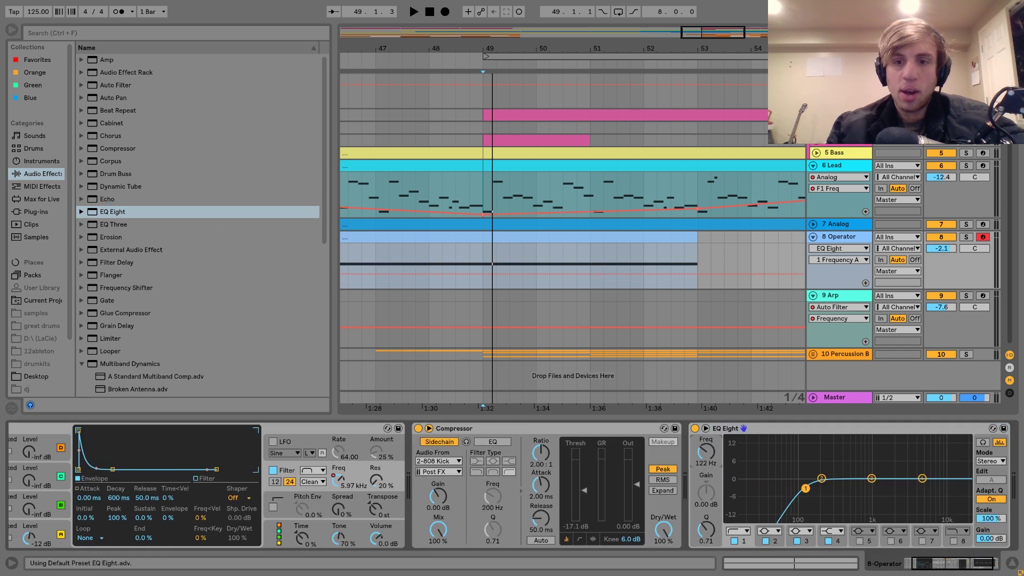
- Play the sweep from bar 45, raising the EQ Eight low cut to 367 Hz and lowering the track volume to -6.0 dB
{"action": "left_click", "coordinate": [459, 235]}
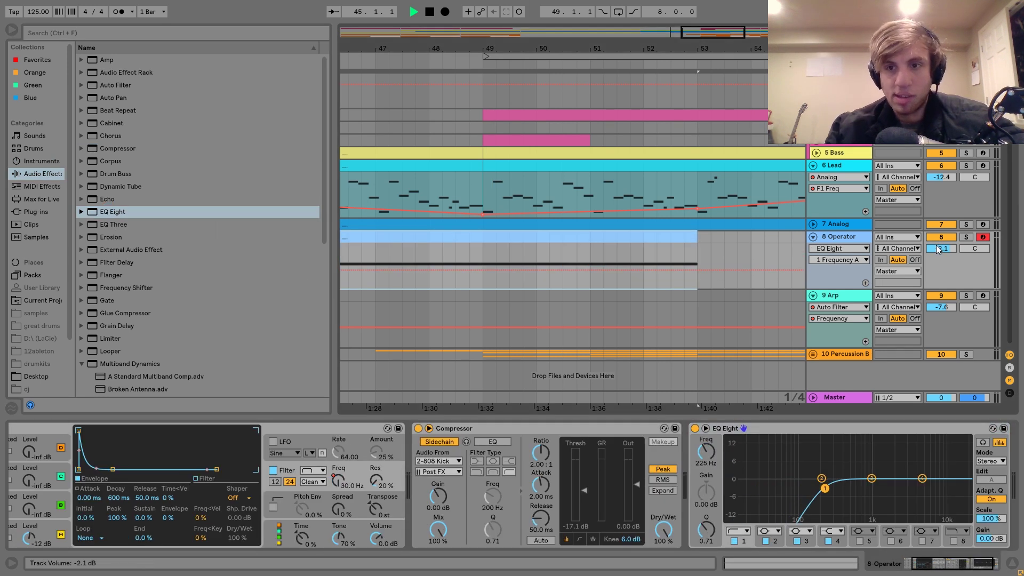
{"action": "left_click_drag", "start_coordinate": [939, 249], "coordinate": [939, 253]}
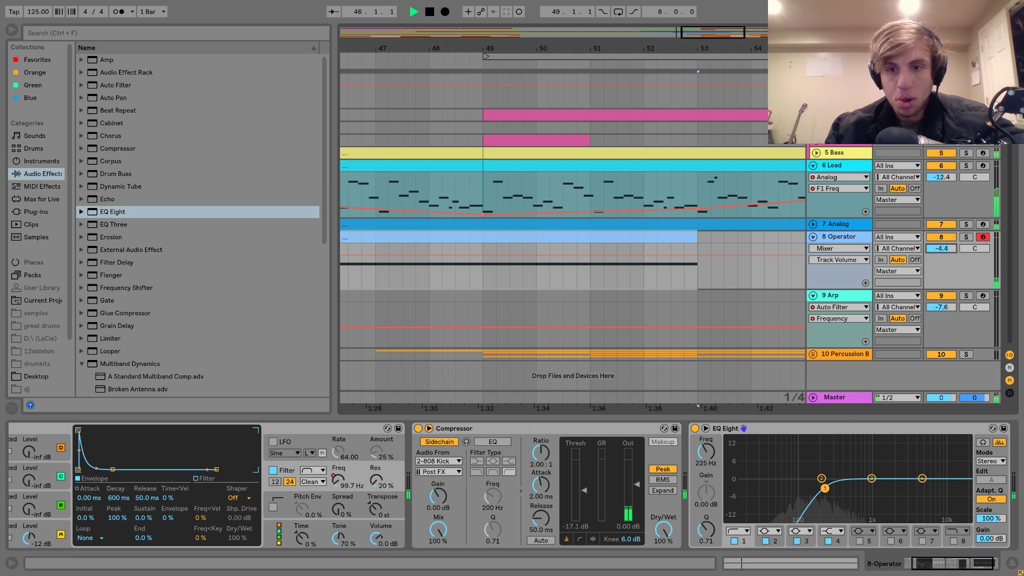
{"action": "left_click_drag", "start_coordinate": [707, 454], "coordinate": [708, 462]}
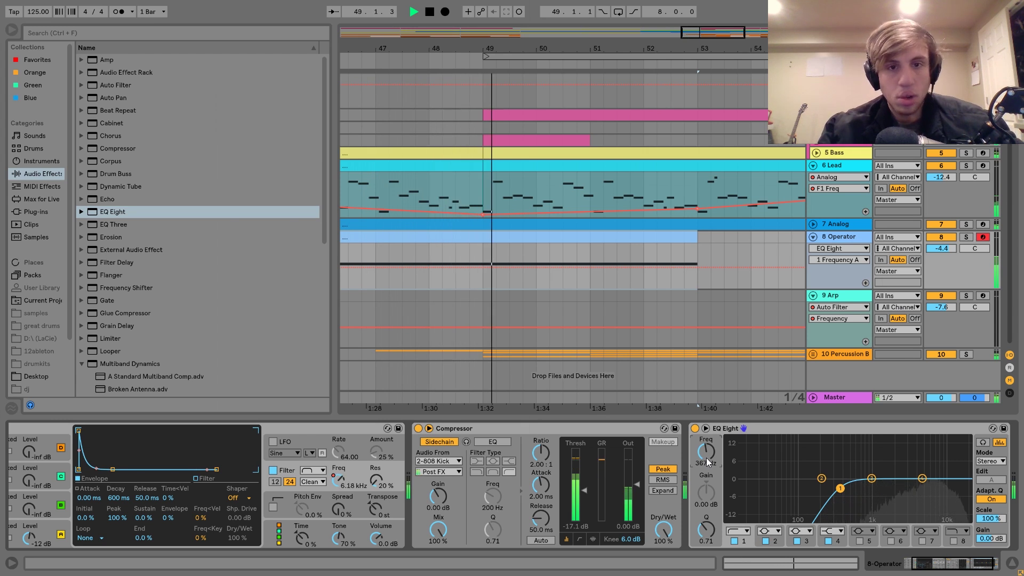
{"action": "left_click_drag", "start_coordinate": [947, 249], "coordinate": [945, 253]}
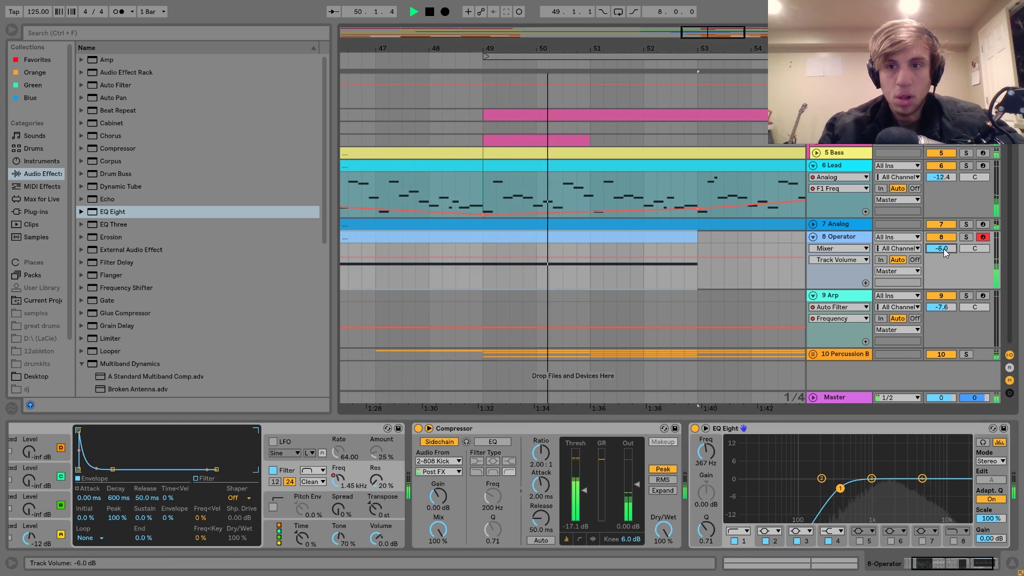
{"action": "key", "text": "space"}
- Show the Operator Filter Freq automation, audition the drop, and raise the end of the rising ramp at bar 49 to 5.22 kHz
{"action": "scroll", "coordinate": [627, 478], "scroll_direction": "left", "scroll_amount": 3}
{"action": "left_click", "coordinate": [425, 480]}
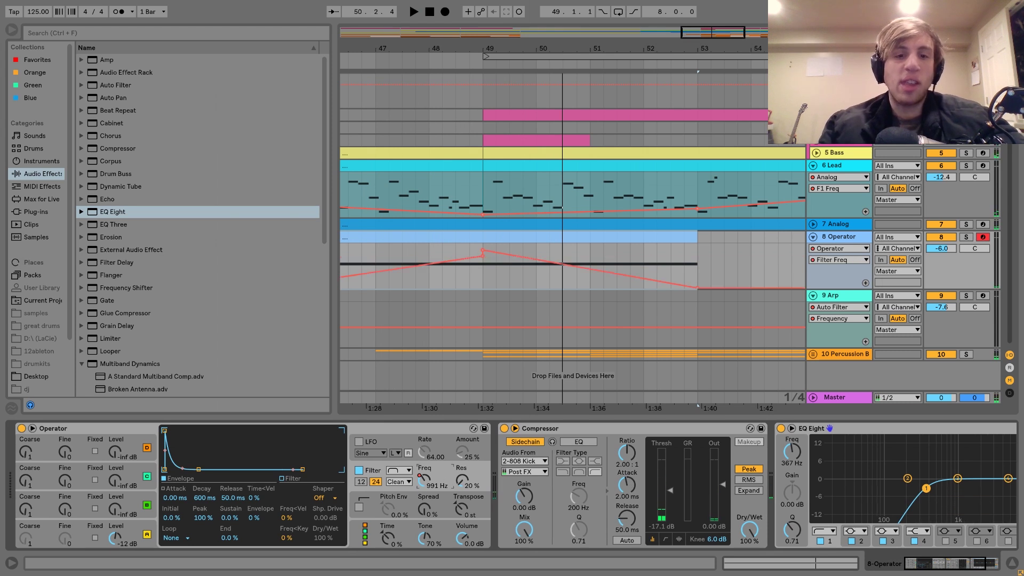
{"action": "key", "text": "space"}
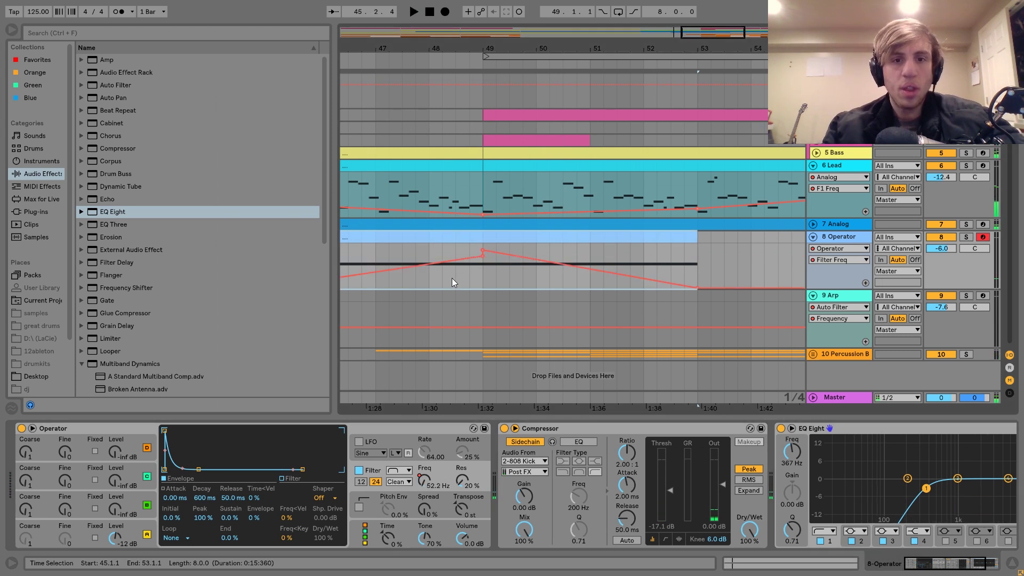
{"action": "left_click", "coordinate": [454, 278]}
{"action": "key", "text": "space"}
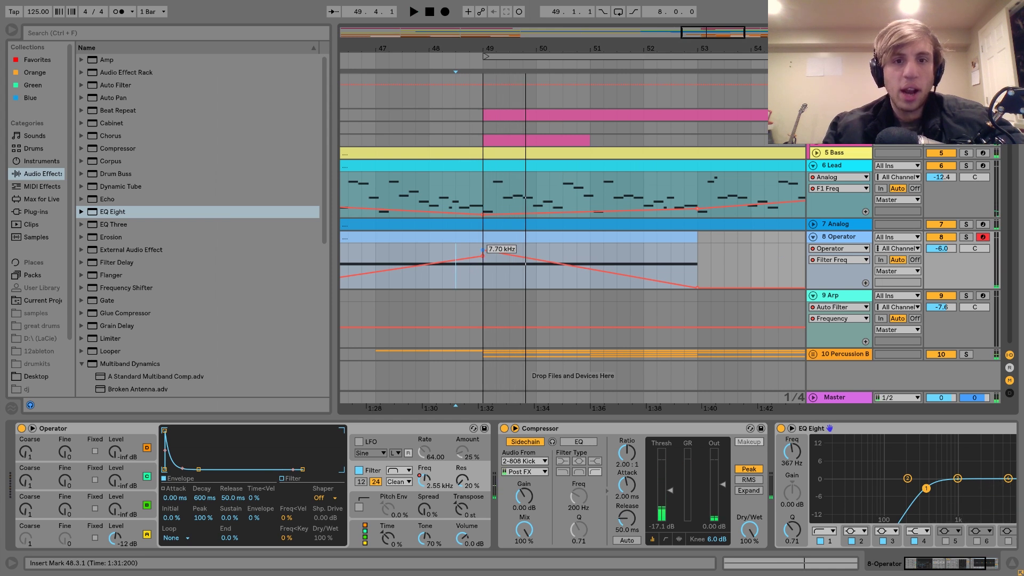
{"action": "key", "text": "space"}
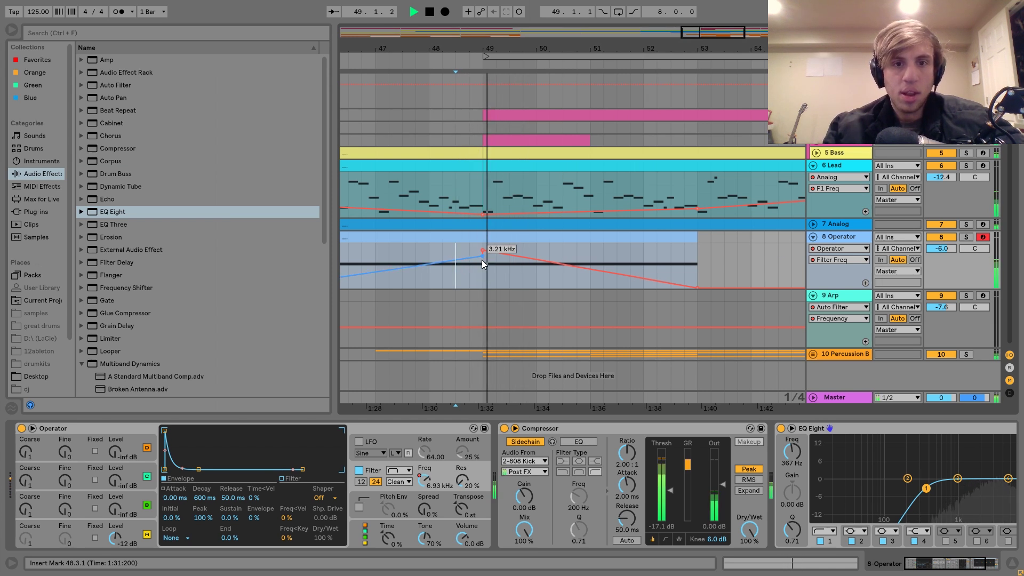
{"action": "key", "text": "space"}
{"action": "left_click_drag", "start_coordinate": [483, 254], "coordinate": [483, 250]}
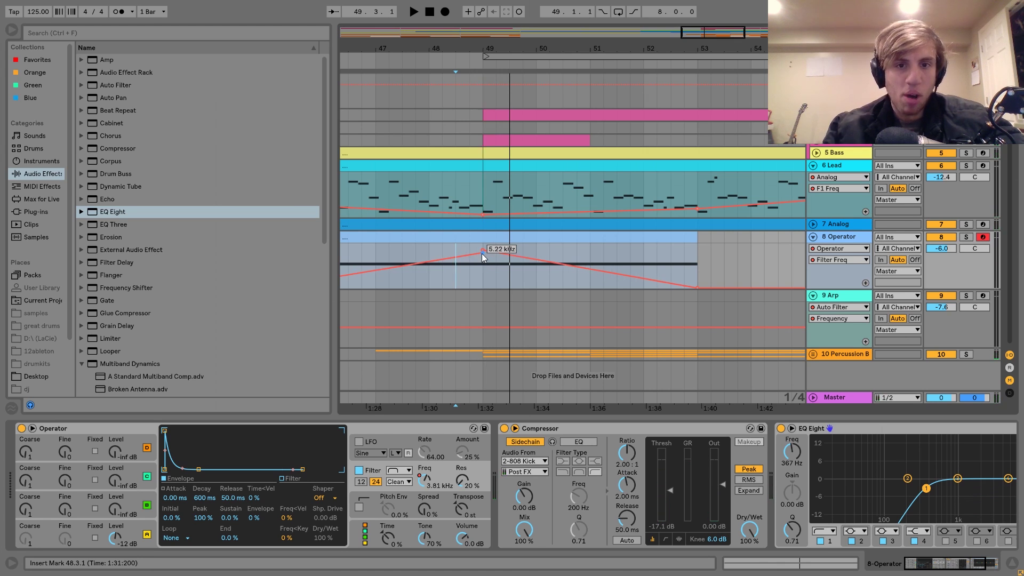
- Replay the sweep from before the bar 49 drop and lower the Operator track's Compressor threshold to -25.5 dB
{"action": "key", "text": "space"}
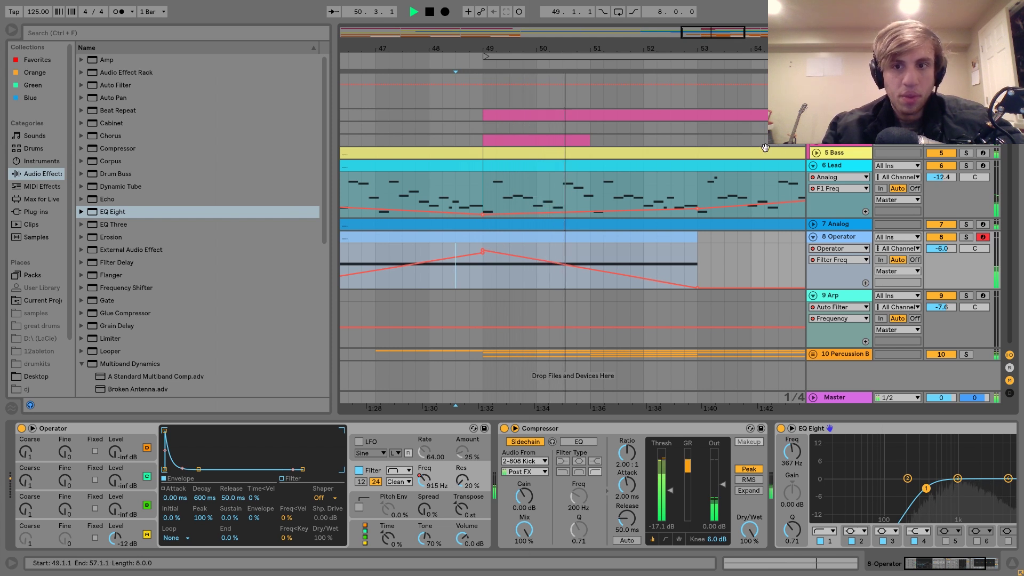
{"action": "scroll", "coordinate": [655, 265], "scroll_direction": "down", "scroll_amount": 3}
{"action": "key", "text": "space"}
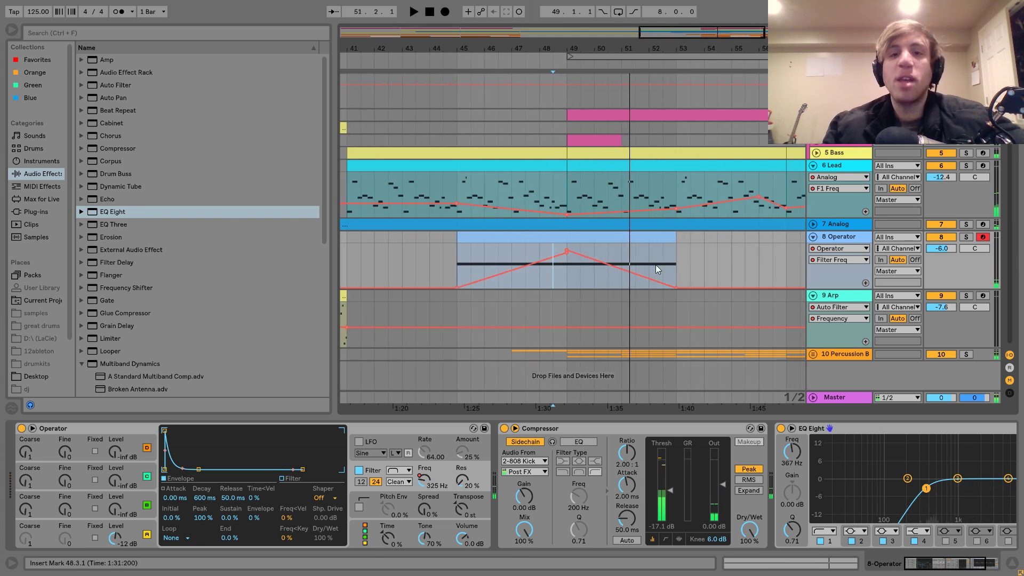
{"action": "key", "text": "space"}
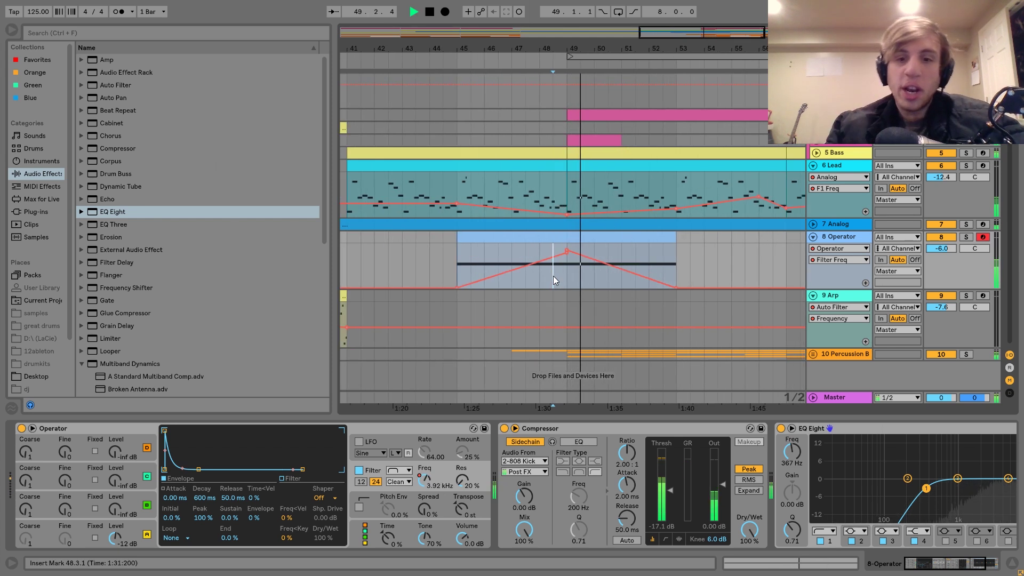
{"action": "key", "text": "space"}
{"action": "left_click_drag", "start_coordinate": [665, 490], "coordinate": [664, 501]}
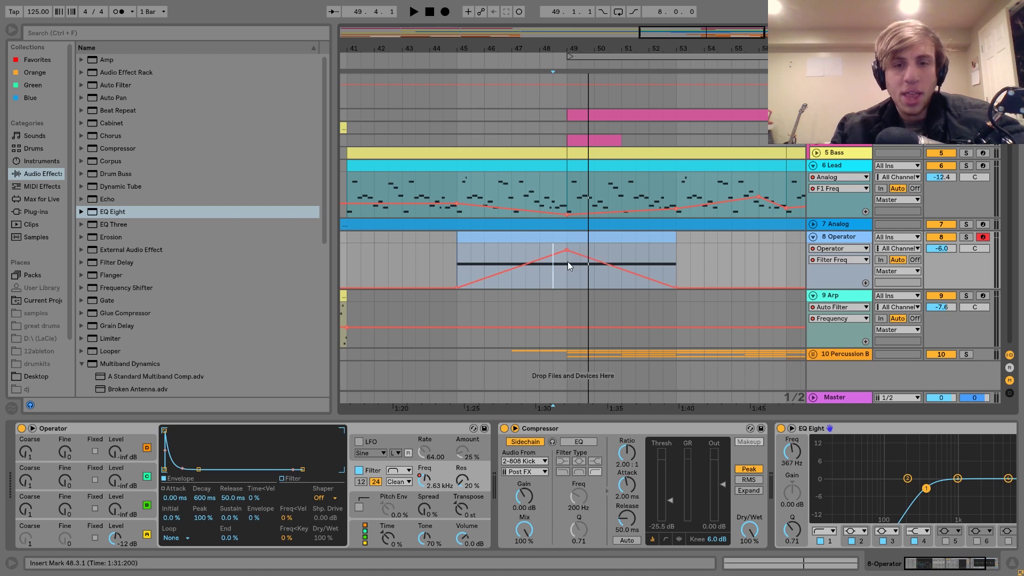
- Audition the drop, lower the Operator track volume to -8.6 dB, and raise the EQ Eight low cut to 1.04 kHz
{"action": "key", "text": "space"}
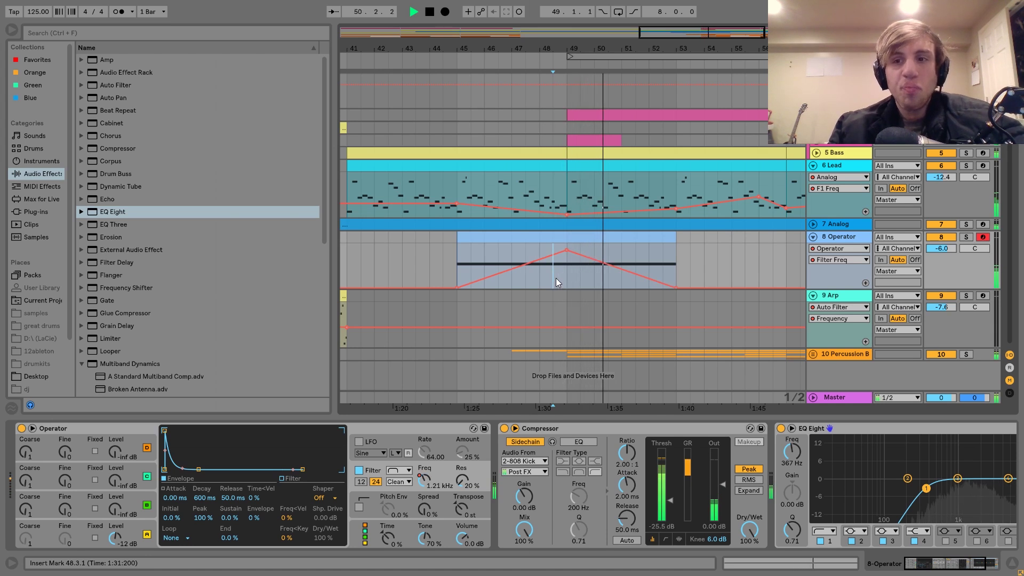
{"action": "key", "text": "space"}
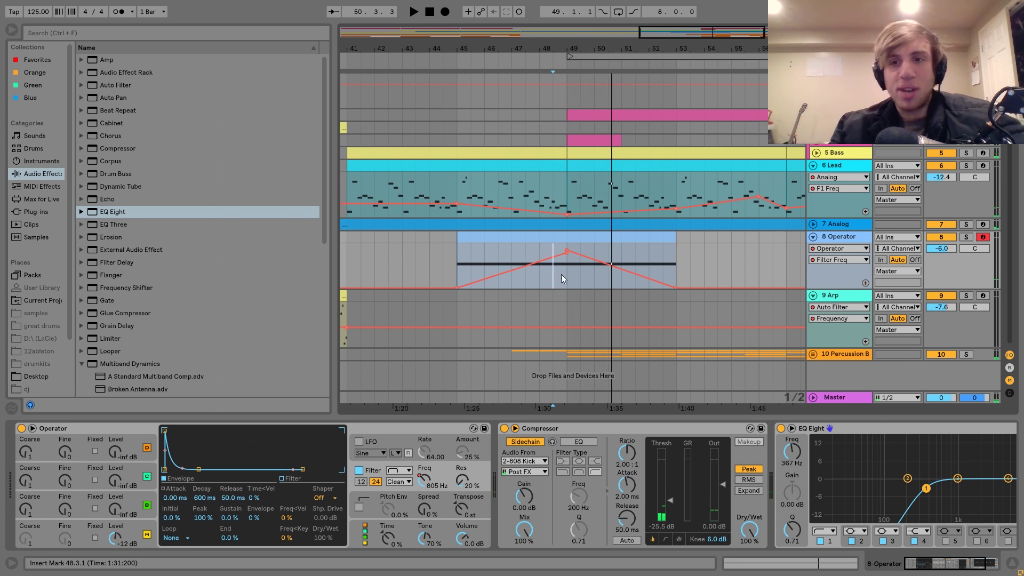
{"action": "key", "text": "space"}
{"action": "left_click_drag", "start_coordinate": [942, 248], "coordinate": [942, 261]}
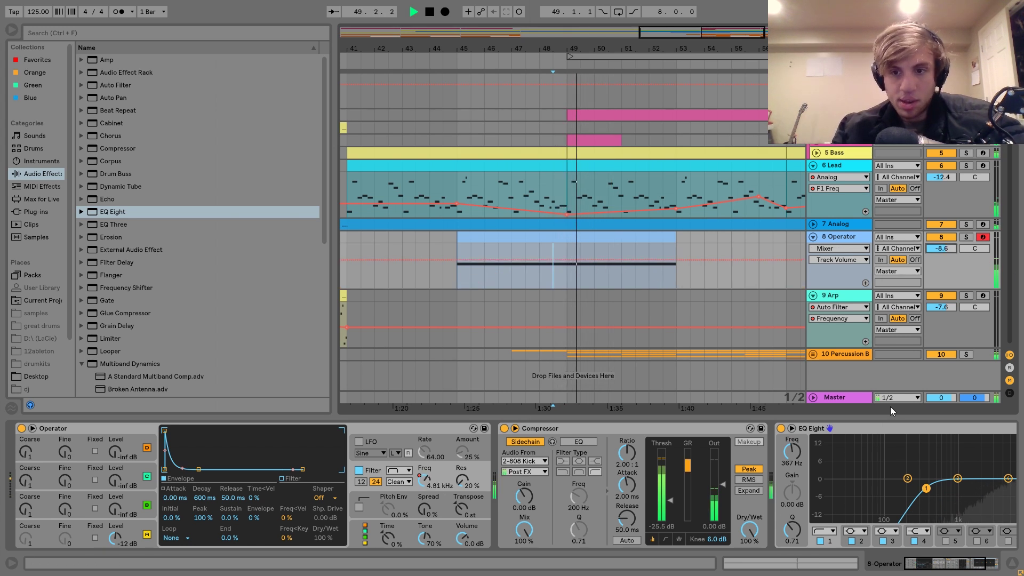
{"action": "left_click_drag", "start_coordinate": [791, 454], "coordinate": [791, 438]}
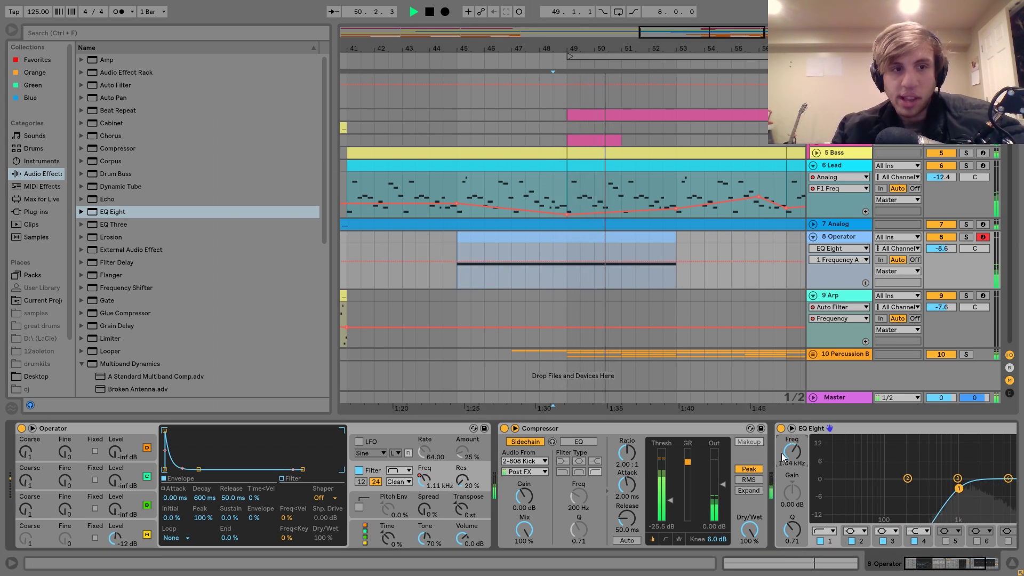
{"action": "key", "text": "space"}
- Insert a Reverb between Operator and the Compressor with a 3.02 s decay time and 38% dry/wet
{"action": "scroll", "coordinate": [100, 277], "scroll_direction": "down", "scroll_amount": 7}
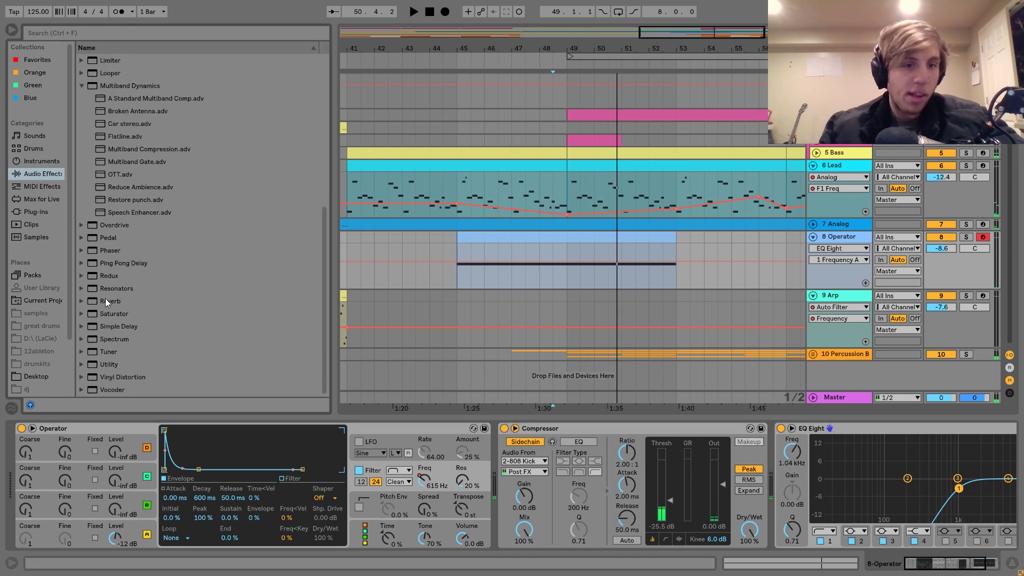
{"action": "left_click_drag", "start_coordinate": [105, 299], "coordinate": [651, 515]}
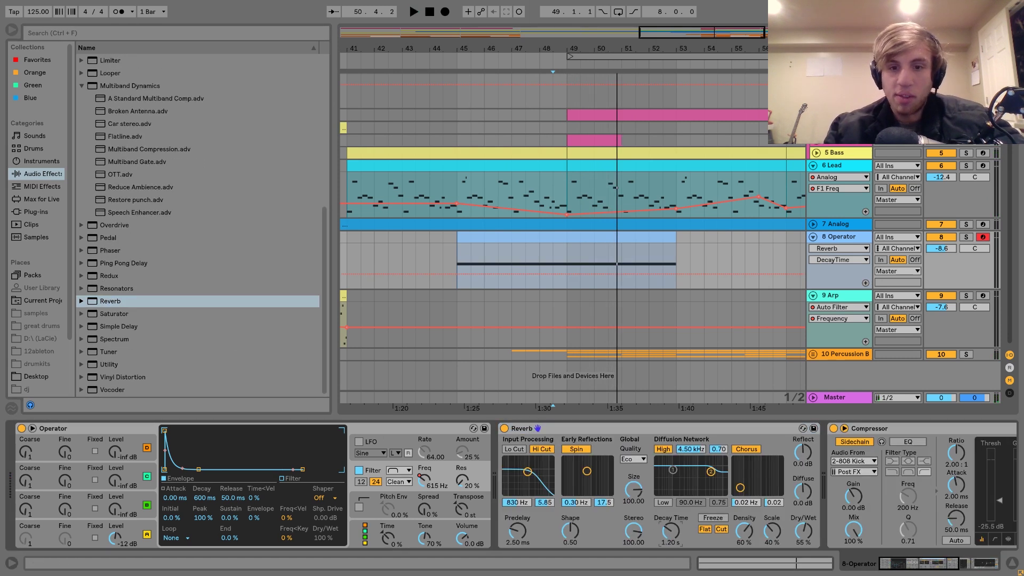
{"action": "key", "text": "space"}
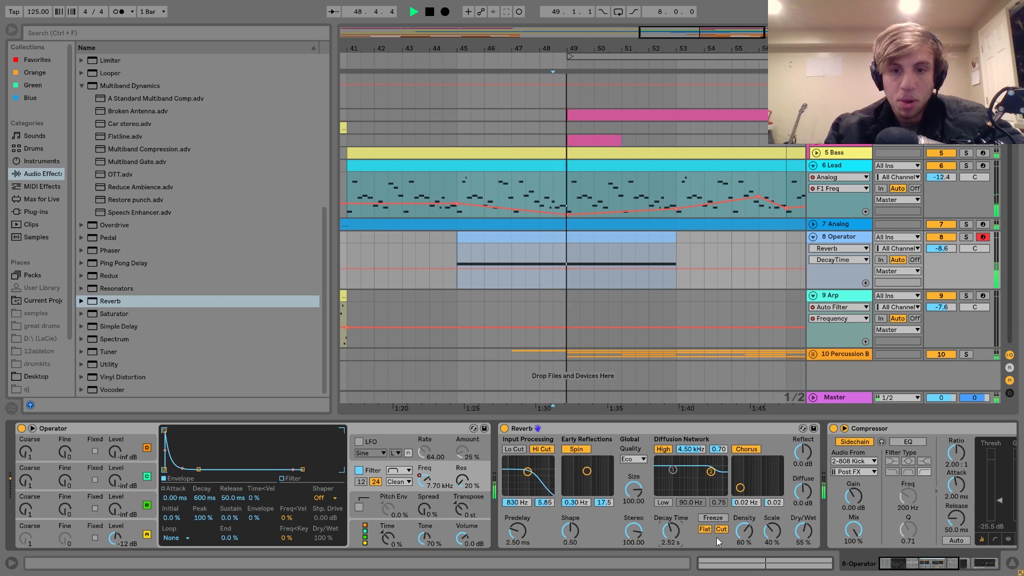
{"action": "left_click_drag", "start_coordinate": [804, 530], "coordinate": [803, 547]}
{"action": "left_click_drag", "start_coordinate": [671, 530], "coordinate": [671, 525]}
{"action": "key", "text": "space"}
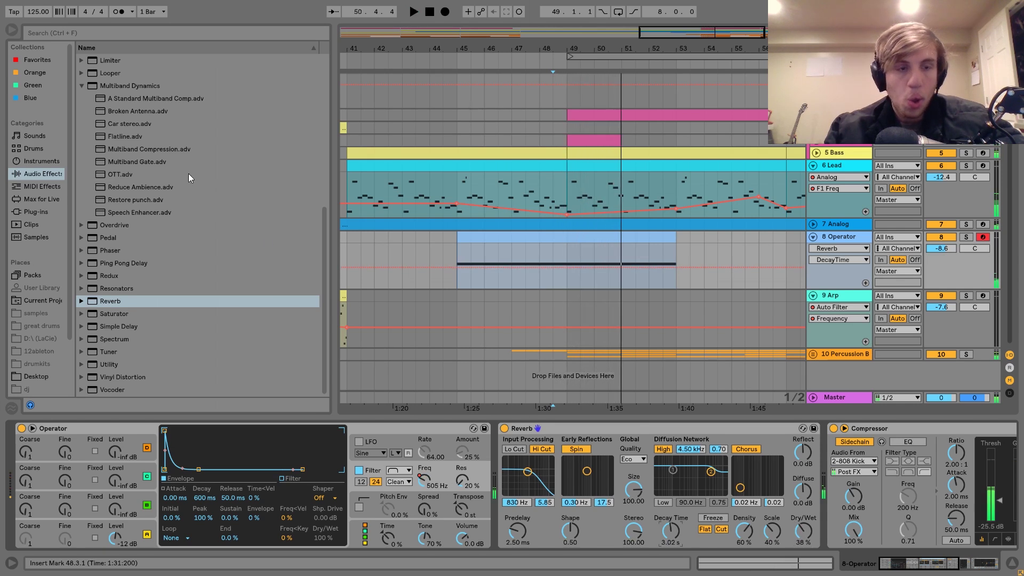
- Insert an Echo between Operator and the Reverb and reduce its dry/wet to 27% during playback
{"action": "scroll", "coordinate": [182, 168], "scroll_direction": "up", "scroll_amount": 7}
{"action": "key", "text": "space"}
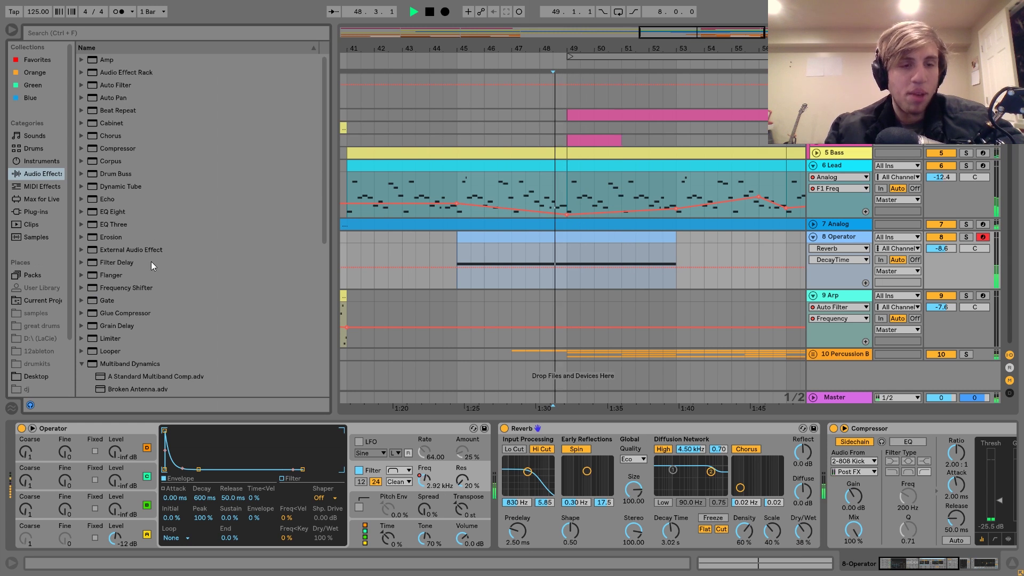
{"action": "left_click_drag", "start_coordinate": [101, 199], "coordinate": [544, 490]}
{"action": "key", "text": "space"}
{"action": "key", "text": "space"}
{"action": "left_click_drag", "start_coordinate": [815, 530], "coordinate": [820, 535]}
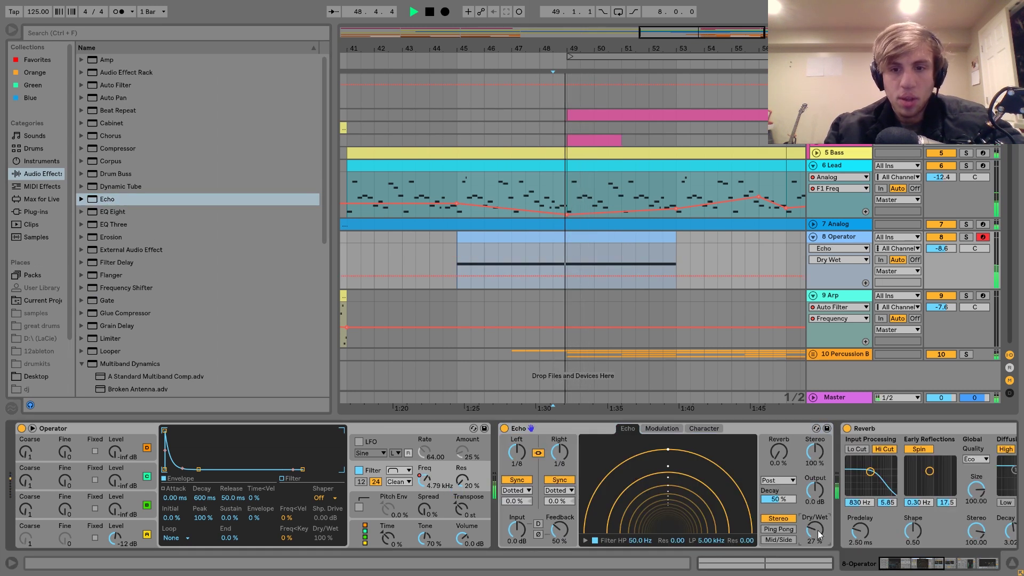
- Set the Operator track's Echo low-pass filter to 20 kHz and fold all tracks in the arrangement
{"action": "left_click_drag", "start_coordinate": [709, 541], "coordinate": [709, 490]}
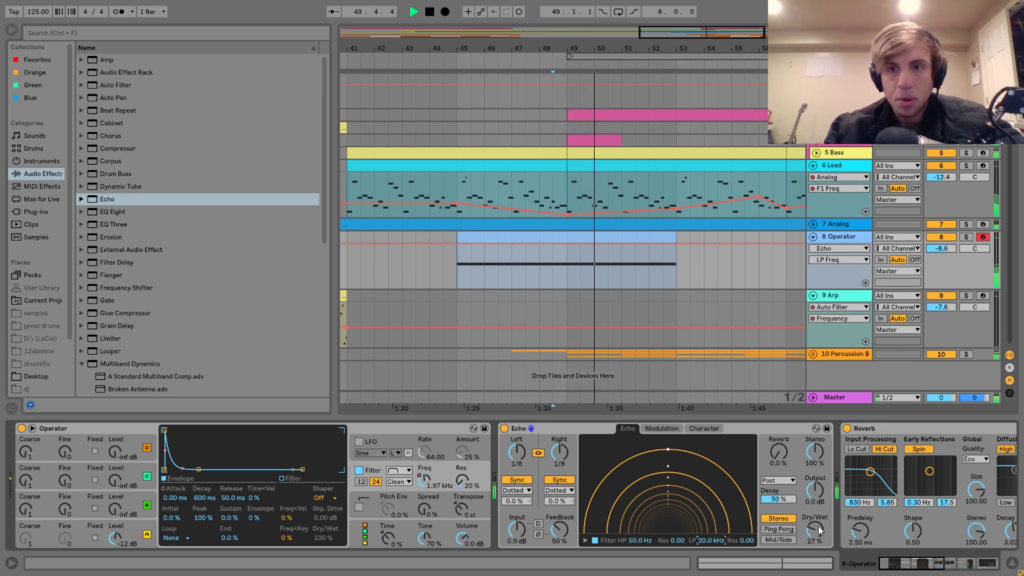
{"action": "left_click", "coordinate": [832, 237]}
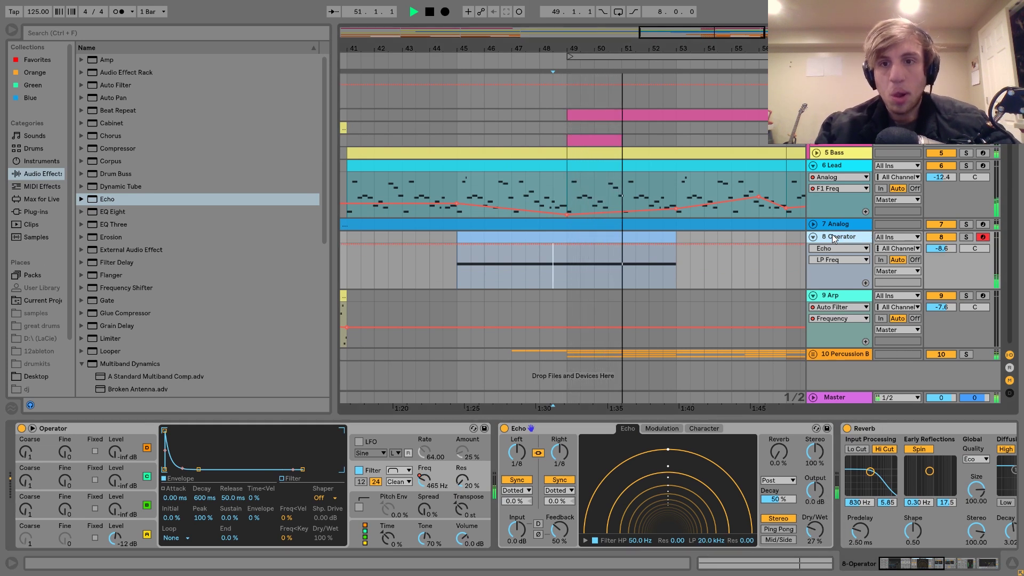
{"action": "key", "text": "ctrl+a"}
{"action": "left_click", "coordinate": [813, 236], "text": "alt"}
{"action": "key", "text": "space"}
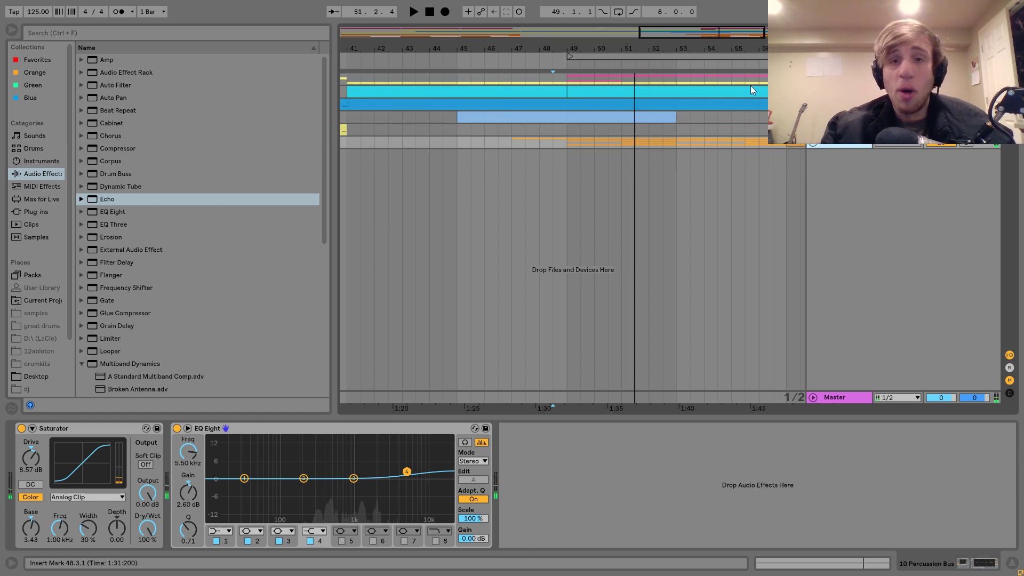
- Loop bars 57 to 65 on the Operator track and play the section
{"action": "left_click_drag", "start_coordinate": [650, 50], "coordinate": [651, 32]}
{"action": "key", "text": "space"}
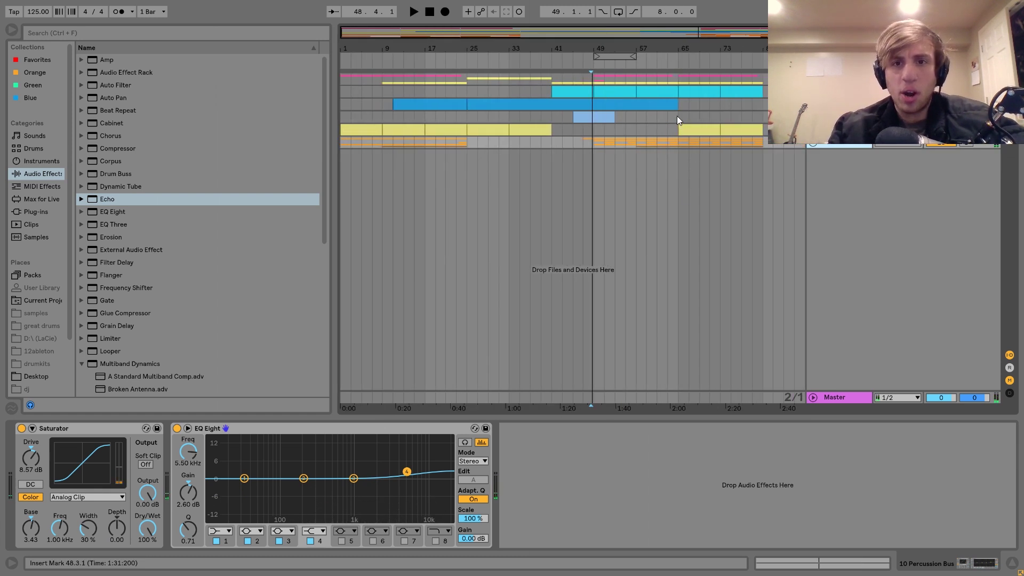
{"action": "left_click_drag", "start_coordinate": [678, 118], "coordinate": [636, 120]}
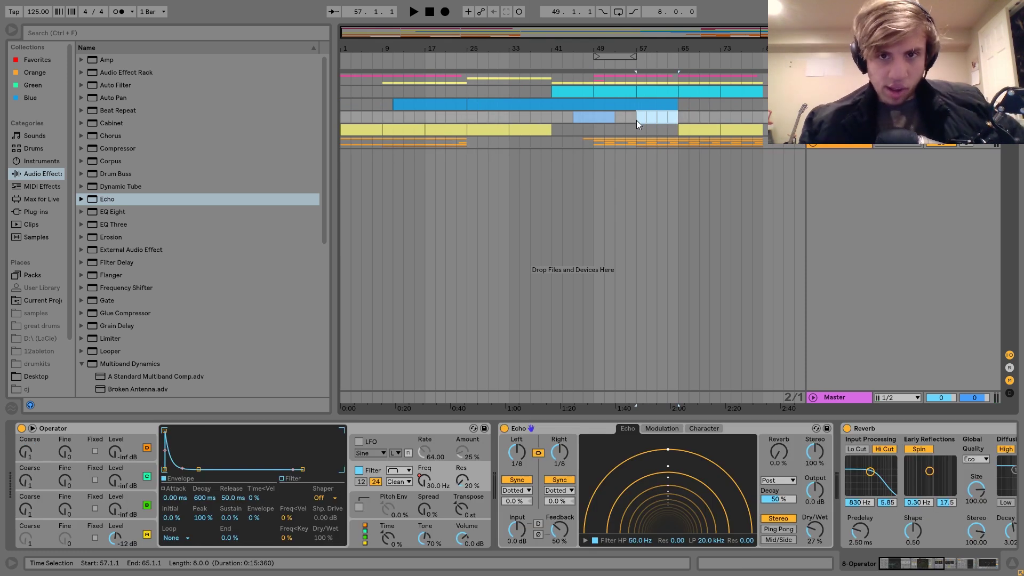
{"action": "key", "text": "space"}
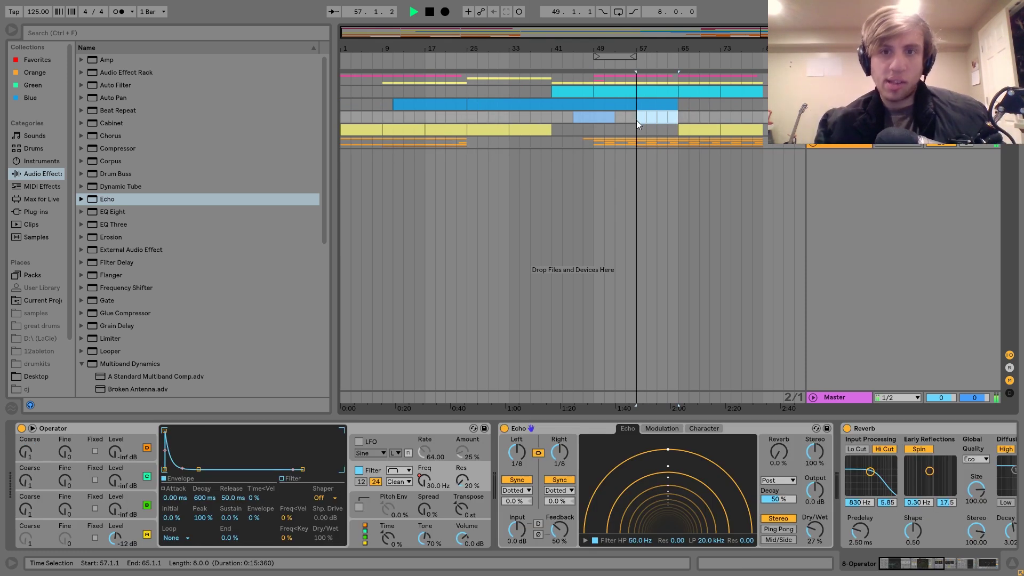
{"action": "key", "text": "ctrl+l"}
- Lower the volume of all tracks together in the Session mixer, bringing the Percussion Bus to -6.6 dB
{"action": "key", "text": "Tab"}
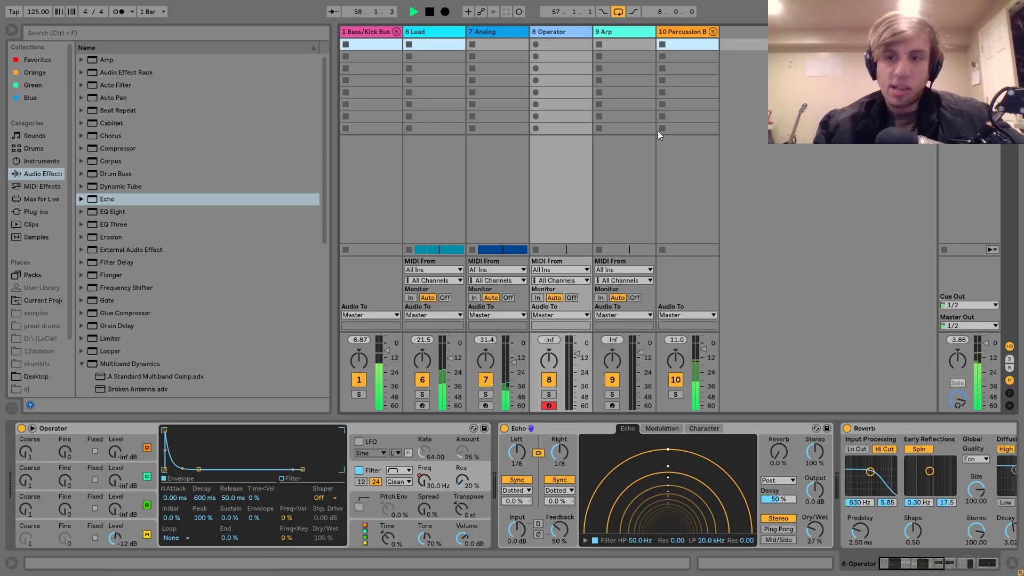
{"action": "left_click", "coordinate": [679, 33]}
{"action": "key", "text": "ctrl+a"}
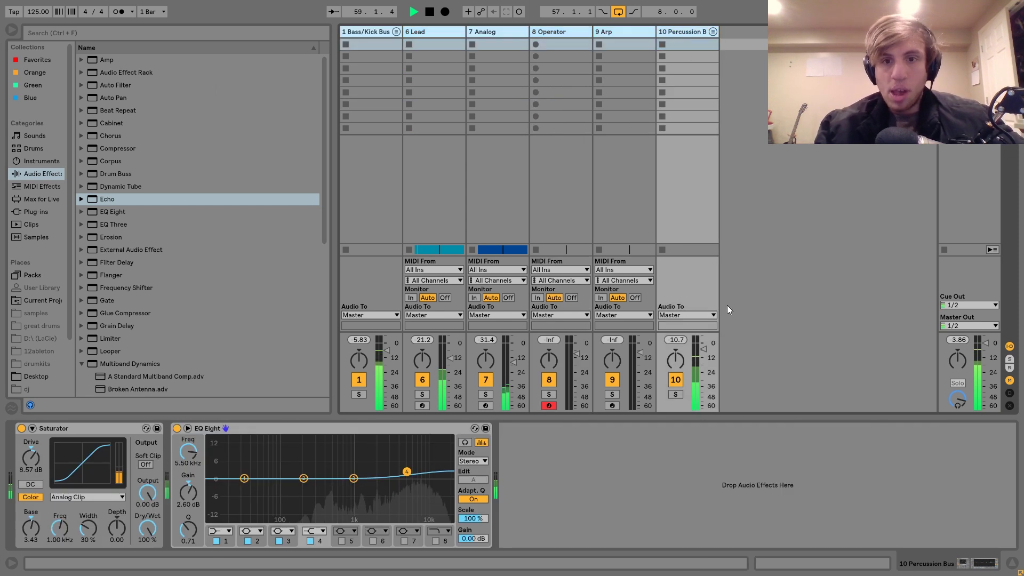
{"action": "left_click_drag", "start_coordinate": [704, 351], "coordinate": [703, 353]}
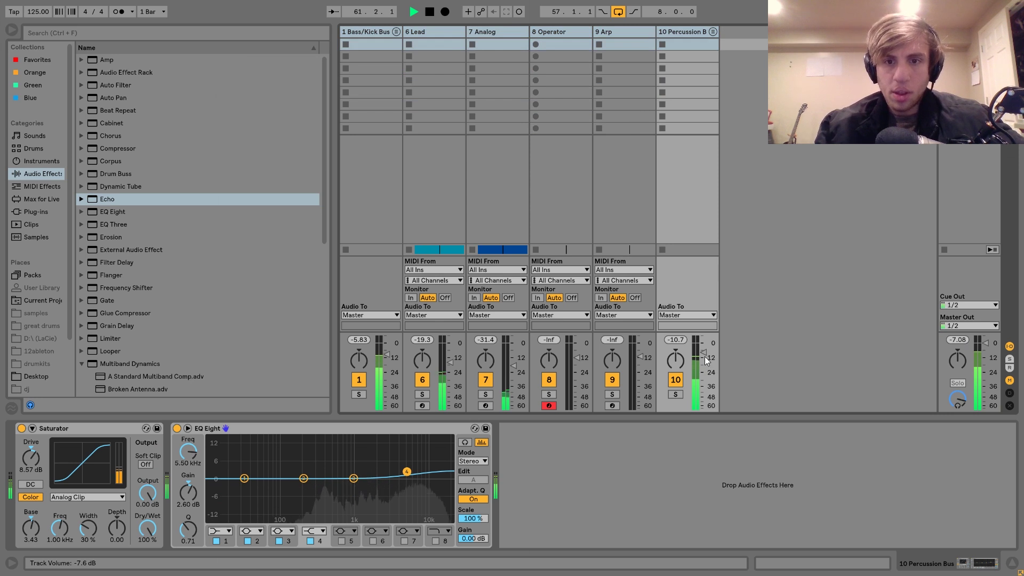
{"action": "left_click_drag", "start_coordinate": [703, 352], "coordinate": [704, 351]}
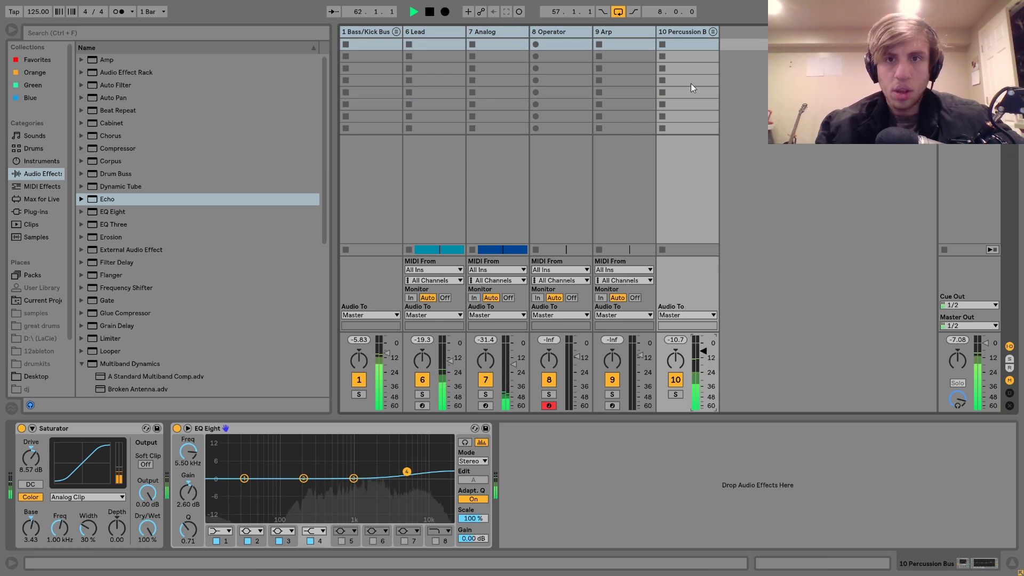
- Unfold the Percussion Bus group in the Session mixer and return to the Arrangement view
{"action": "left_click", "coordinate": [682, 33]}
{"action": "left_click", "coordinate": [712, 33]}
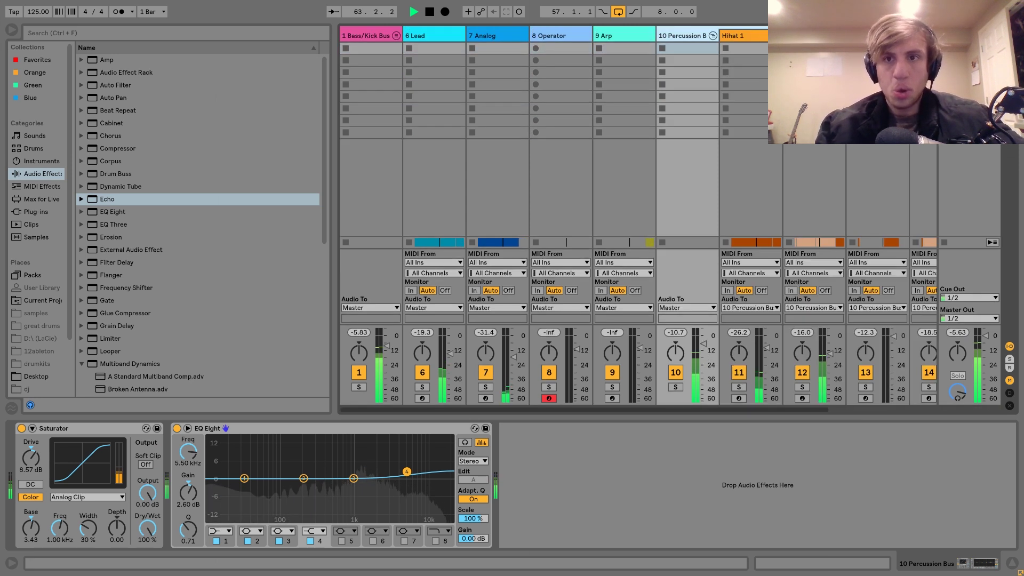
{"action": "scroll", "coordinate": [638, 215], "scroll_direction": "right", "scroll_amount": 3}
{"action": "scroll", "coordinate": [639, 216], "scroll_direction": "left", "scroll_amount": 3}
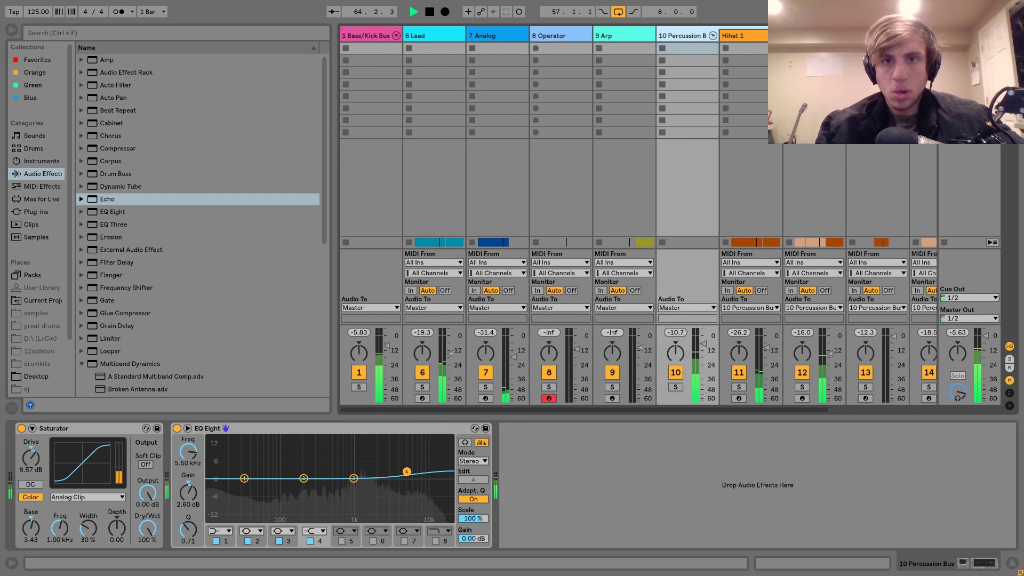
{"action": "key", "text": "Tab"}
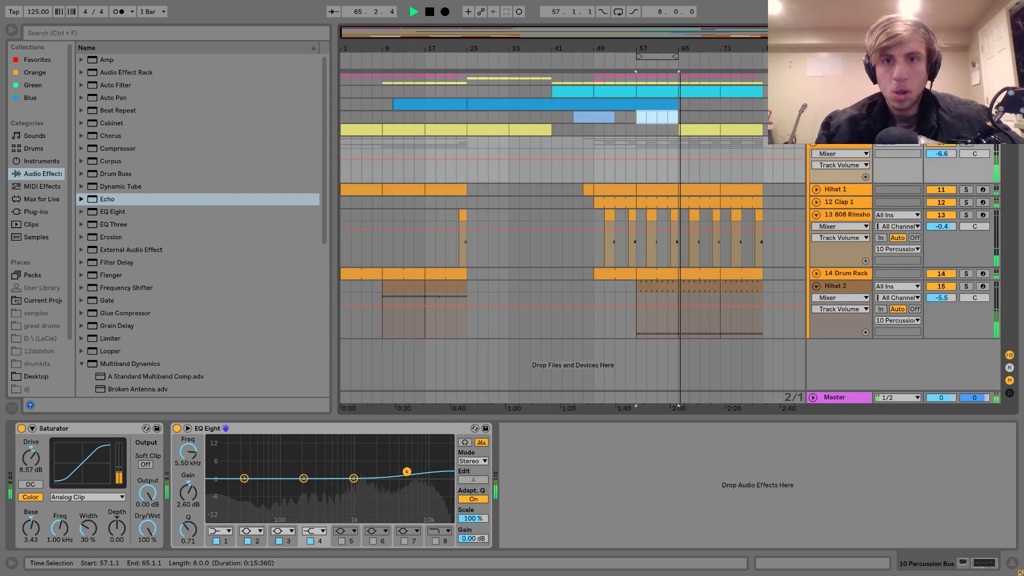
- Unfold the Arp track, lower its volume to -9.6 dB, and audition it from bars 65 and 73
{"action": "left_click", "coordinate": [843, 130]}
{"action": "left_click", "coordinate": [813, 130]}
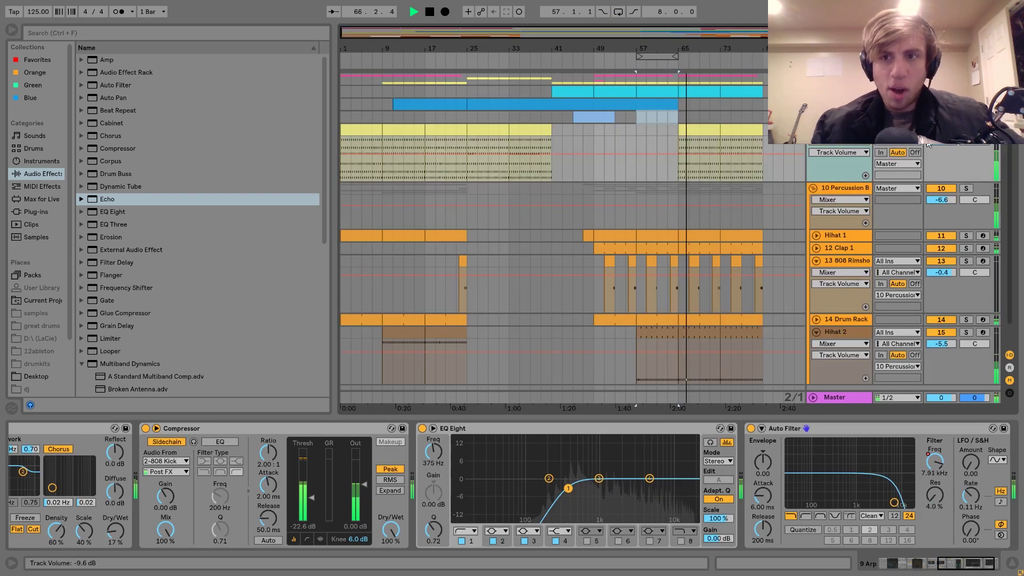
{"action": "left_click", "coordinate": [708, 129]}
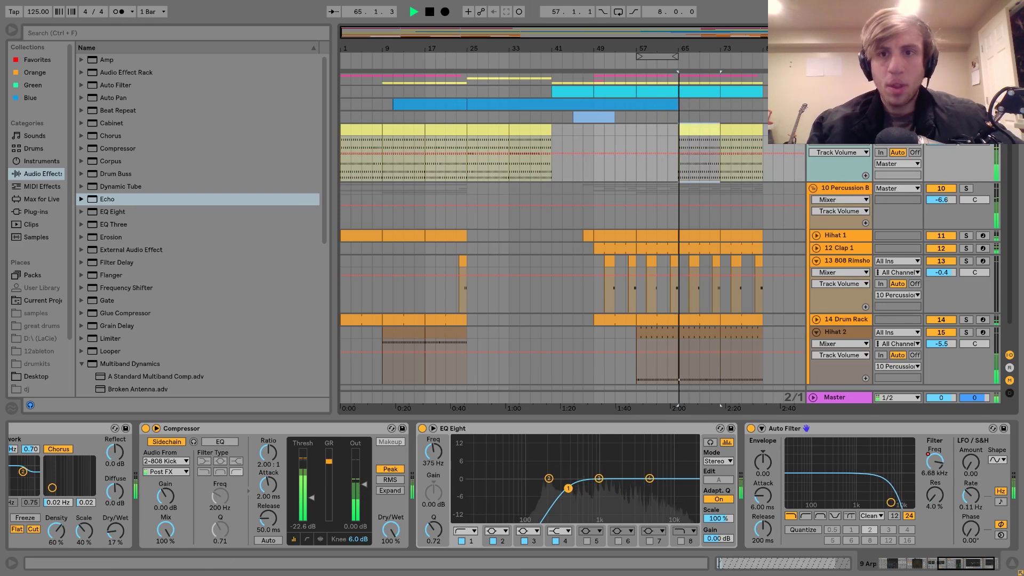
{"action": "key", "text": "space"}
{"action": "left_click", "coordinate": [733, 131]}
{"action": "key", "text": "space"}
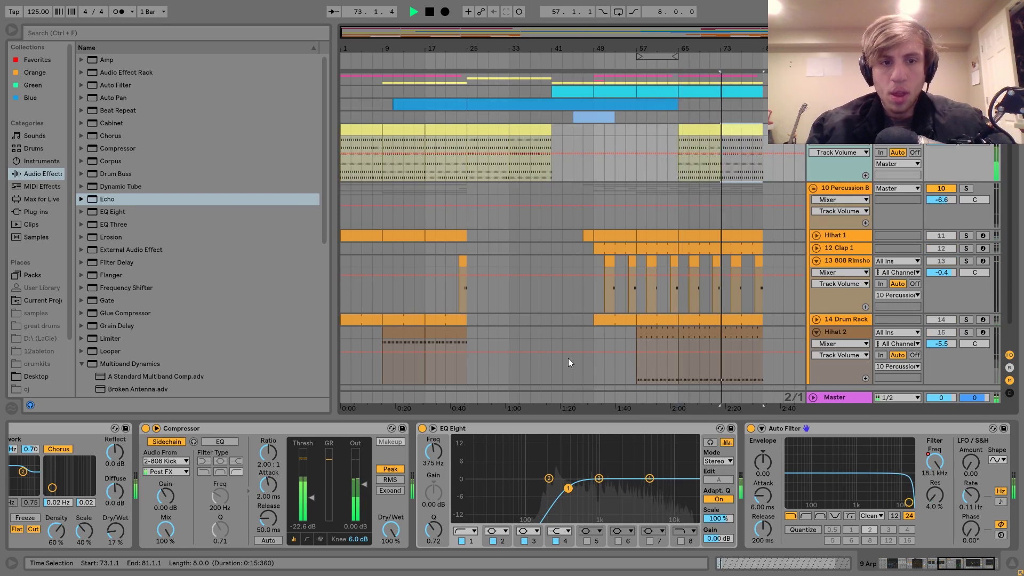
- Raise oscillator B's level in the Arp's Operator to -21 dB and set the Arp track volume to -9.1 dB
{"action": "key", "text": "Up"}
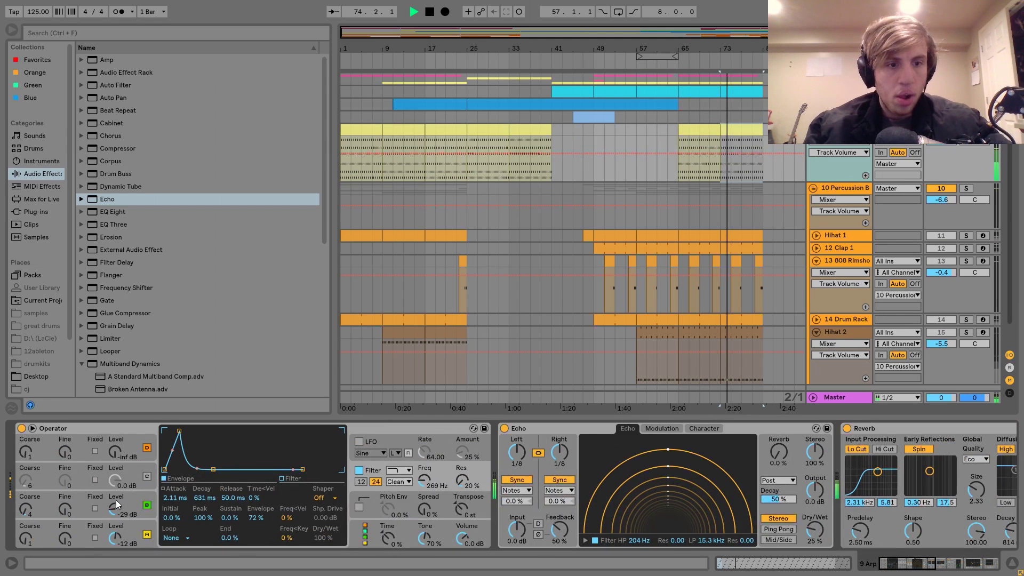
{"action": "left_click_drag", "start_coordinate": [114, 508], "coordinate": [115, 498]}
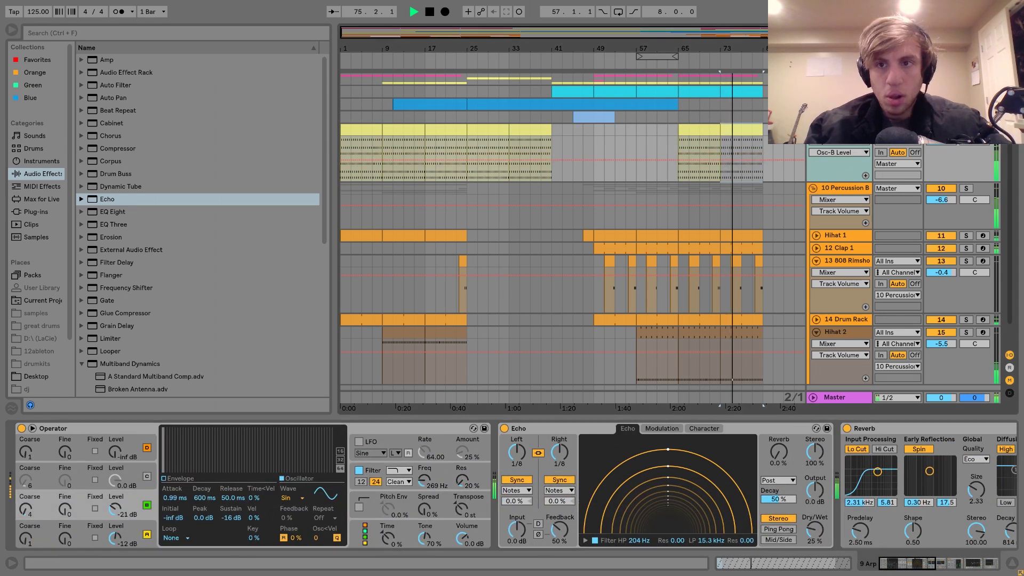
{"action": "left_click", "coordinate": [940, 143]}
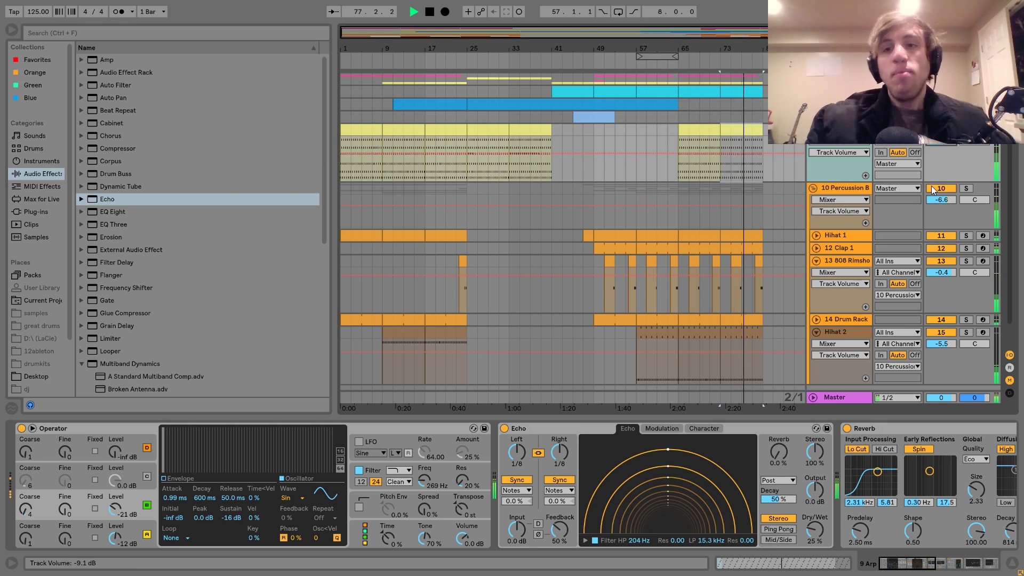
- Loop bars 73 to 81 on the Clap 1 track and play the clap soloed
{"action": "key", "text": "space"}
{"action": "left_click", "coordinate": [743, 246]}
{"action": "key", "text": "ctrl+l"}
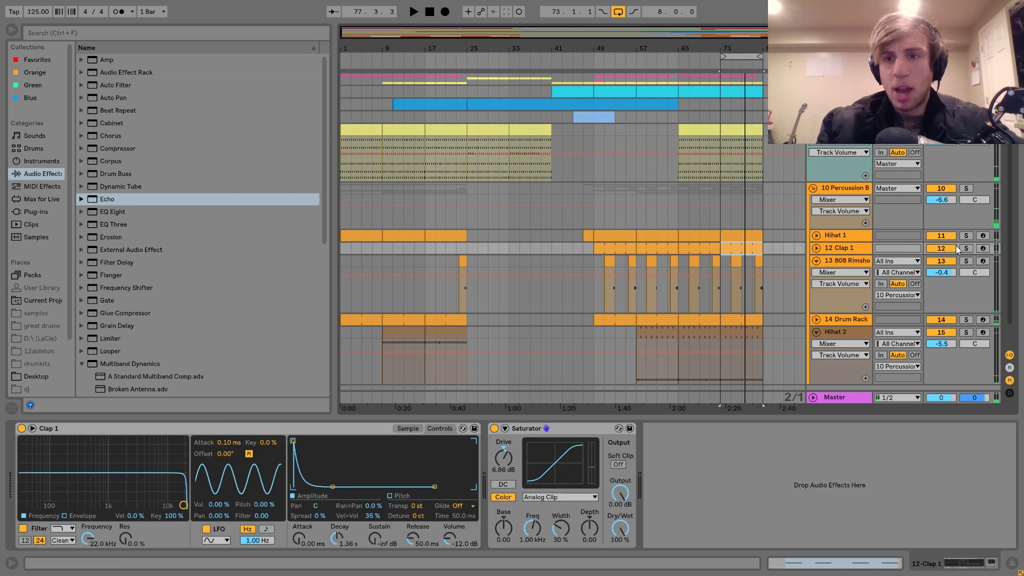
{"action": "left_click", "coordinate": [966, 248]}
{"action": "key", "text": "space"}
- Insert an Echo after Clap 1's Saturator, lower its dry/wet to 18%, and unsolo the clap during playback
{"action": "left_click_drag", "start_coordinate": [113, 198], "coordinate": [688, 473]}
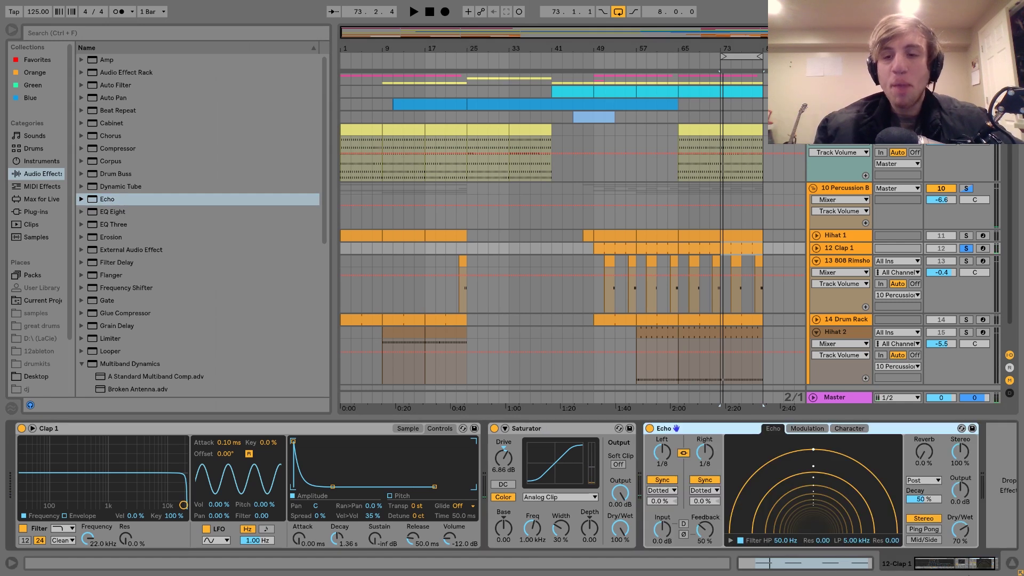
{"action": "left_click_drag", "start_coordinate": [961, 540], "coordinate": [960, 538]}
{"action": "key", "text": "space"}
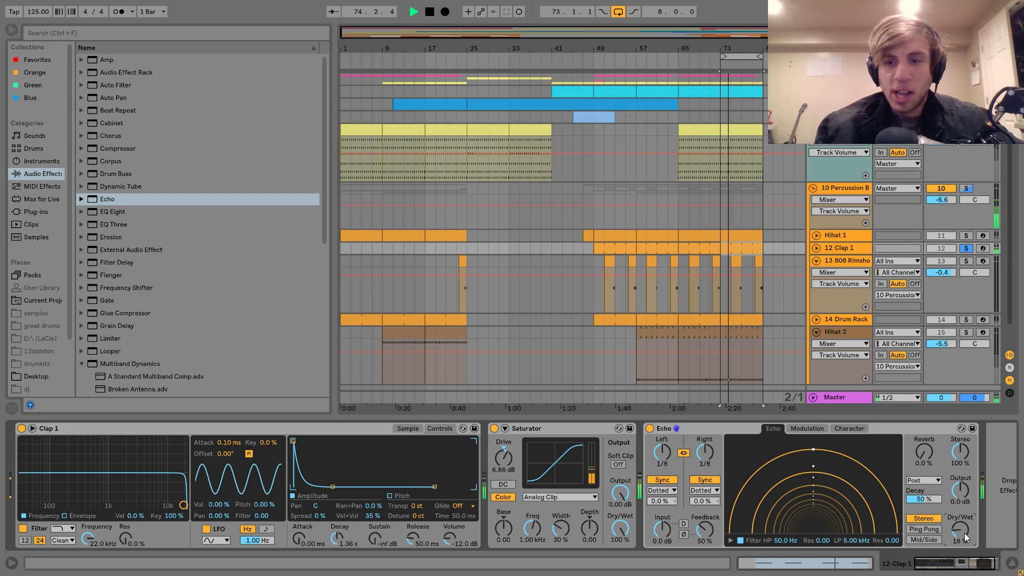
{"action": "left_click", "coordinate": [966, 249]}
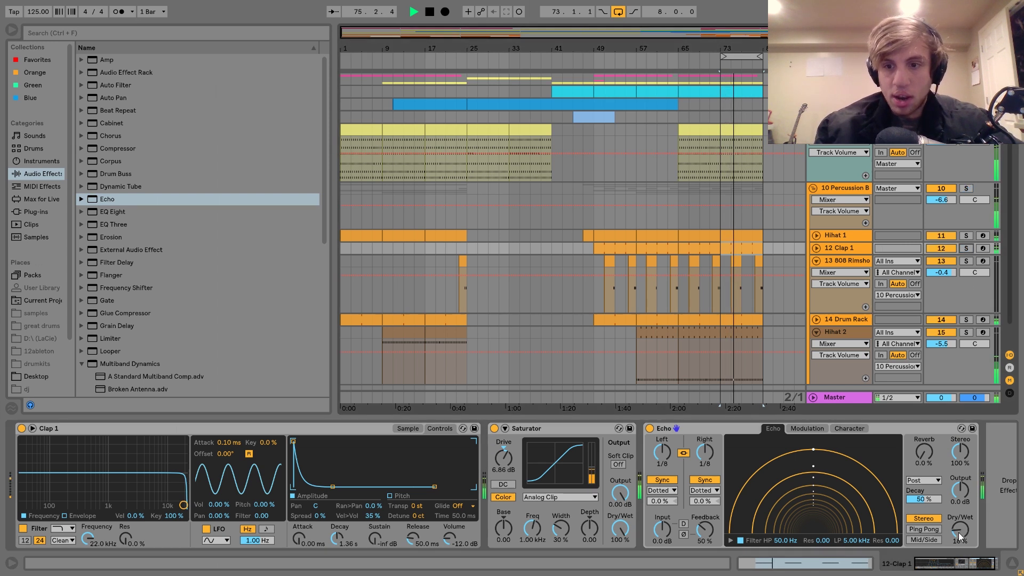
- Raise the Clap 1 Echo's dry/wet to 33% while auditioning it in the full mix
{"action": "left_click_drag", "start_coordinate": [957, 534], "coordinate": [957, 531]}
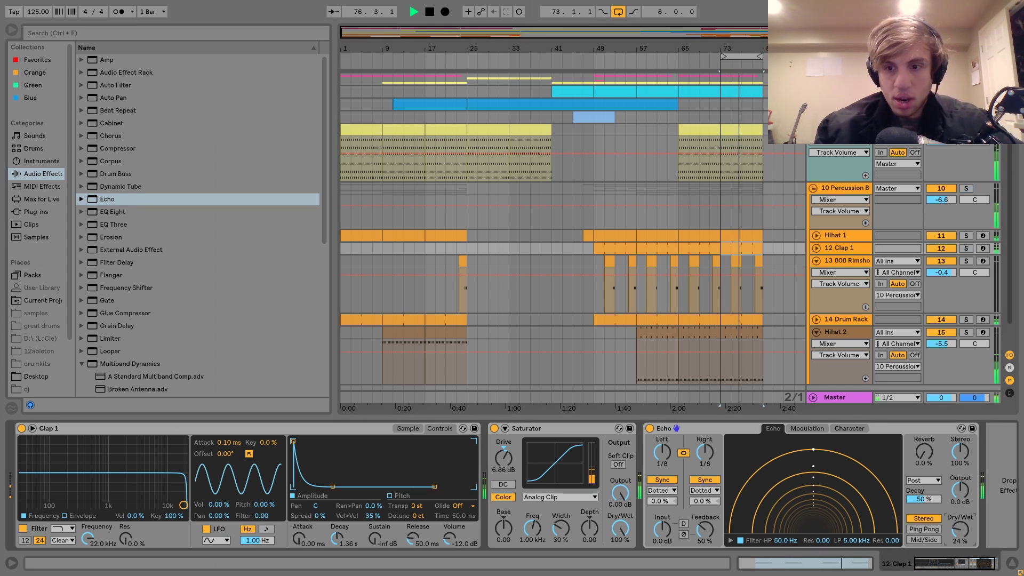
{"action": "key", "text": "space"}
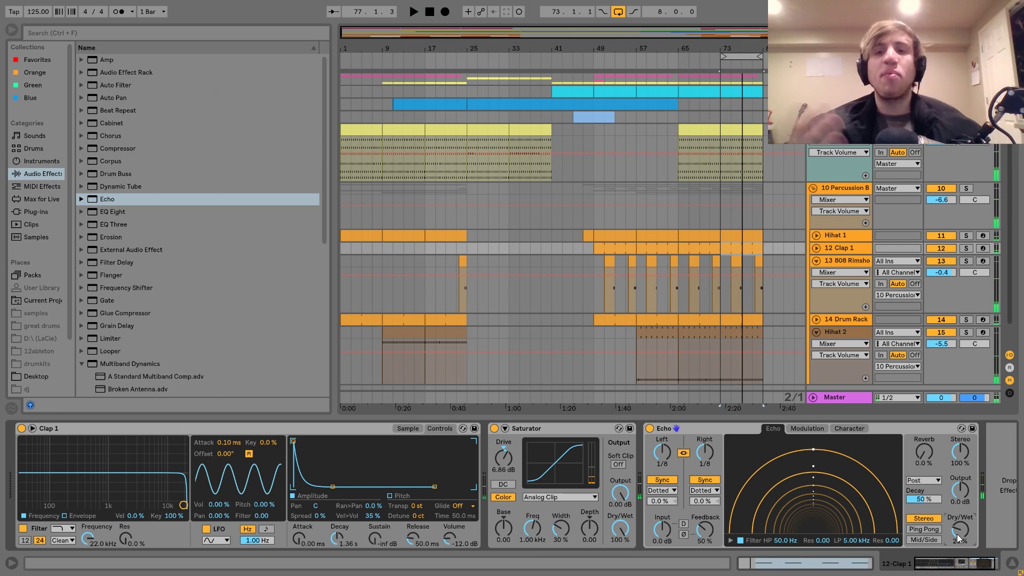
{"action": "key", "text": "space"}
{"action": "left_click_drag", "start_coordinate": [957, 534], "coordinate": [960, 531]}
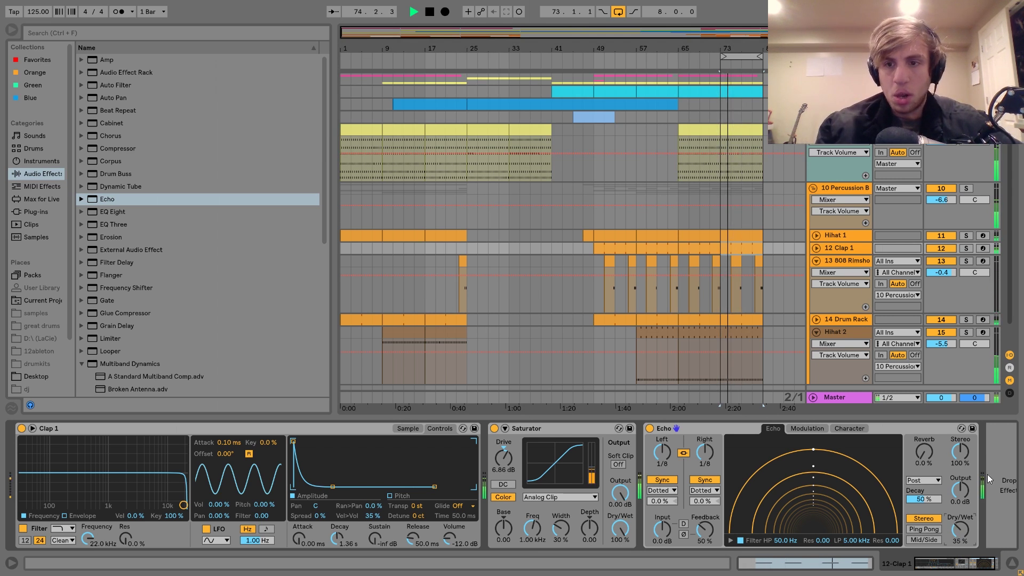
- Unfold the Clap 1 track and lower its volume to -11.4 dB during playback
{"action": "left_click", "coordinate": [817, 249]}
{"action": "left_click_drag", "start_coordinate": [940, 260], "coordinate": [941, 262]}
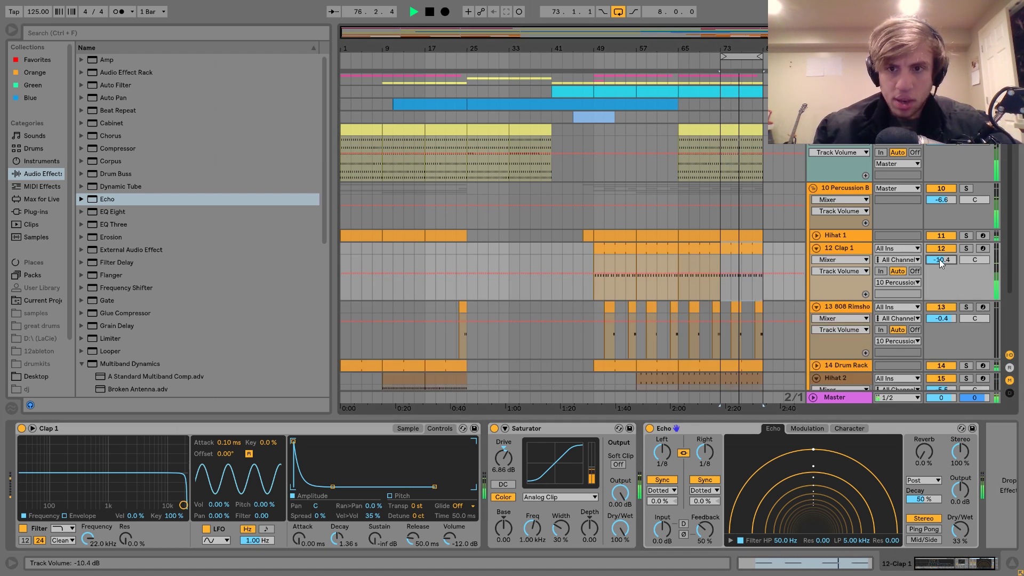
{"action": "key", "text": "space"}
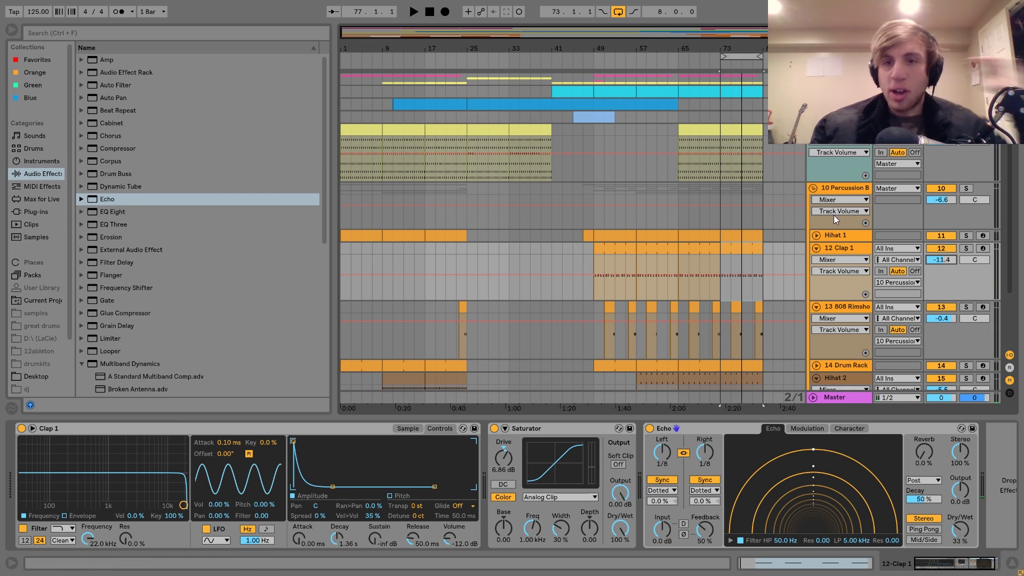
- Audition the loop with the Bass/Kick Bus soloed and the 808 Kick track unfolded
{"action": "key", "text": "space"}
{"action": "left_click", "coordinate": [834, 188]}
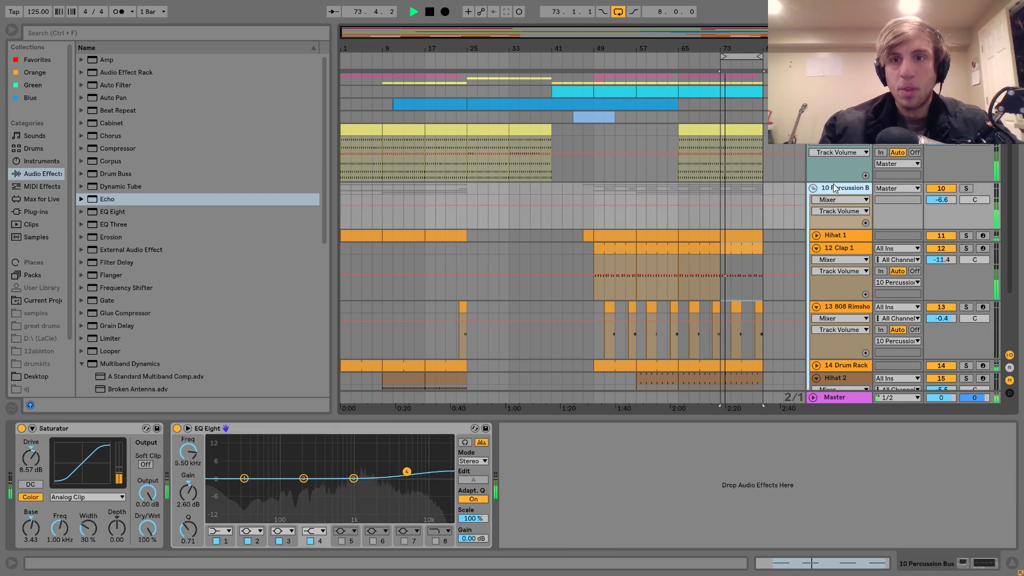
{"action": "left_click", "coordinate": [840, 78]}
{"action": "key", "text": "space"}
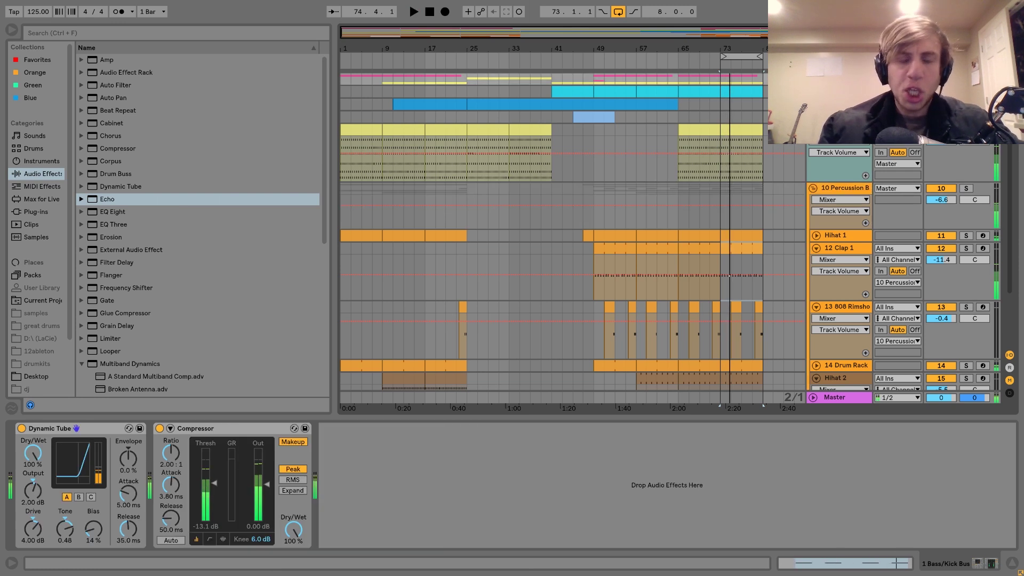
{"action": "scroll", "coordinate": [571, 235], "scroll_direction": "up", "scroll_amount": 4}
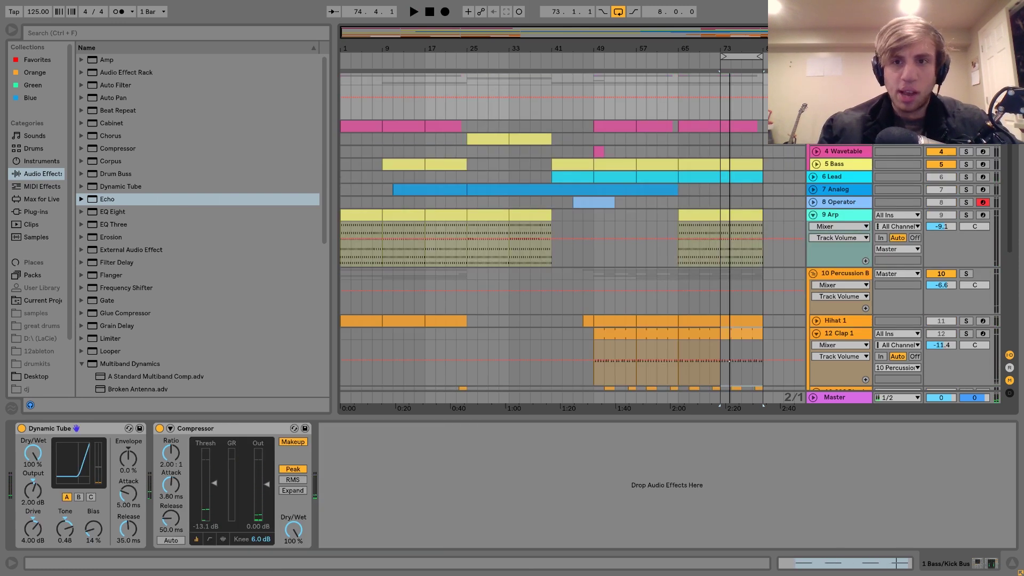
{"action": "key", "text": "space"}
{"action": "scroll", "coordinate": [571, 240], "scroll_direction": "up", "scroll_amount": 2}
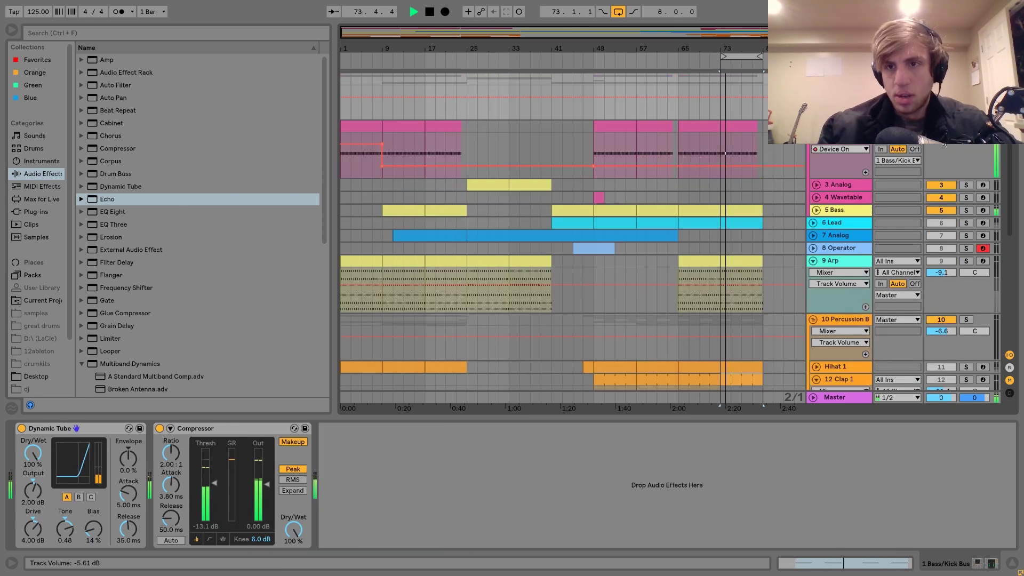
- Set the 808 Kick's pitch envelope amount to +19 st while auditioning the loop
{"action": "left_click", "coordinate": [837, 210]}
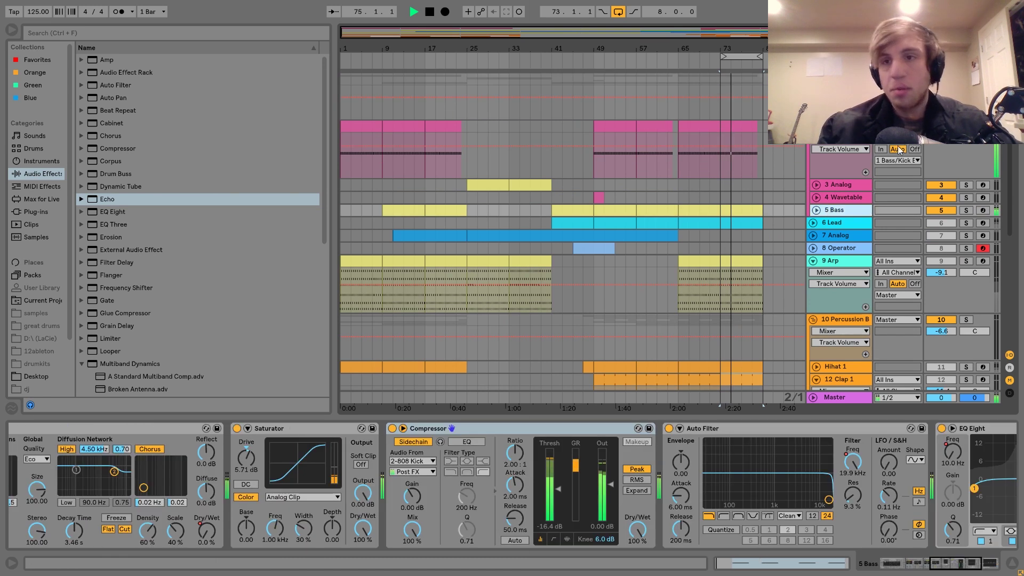
{"action": "left_click", "coordinate": [941, 144]}
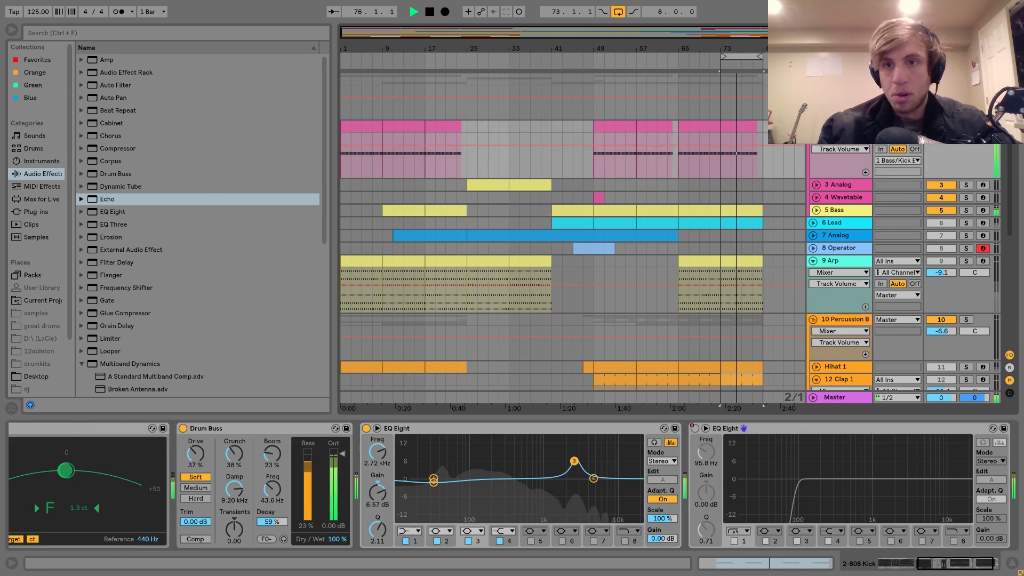
{"action": "scroll", "coordinate": [681, 513], "scroll_direction": "up", "scroll_amount": 5}
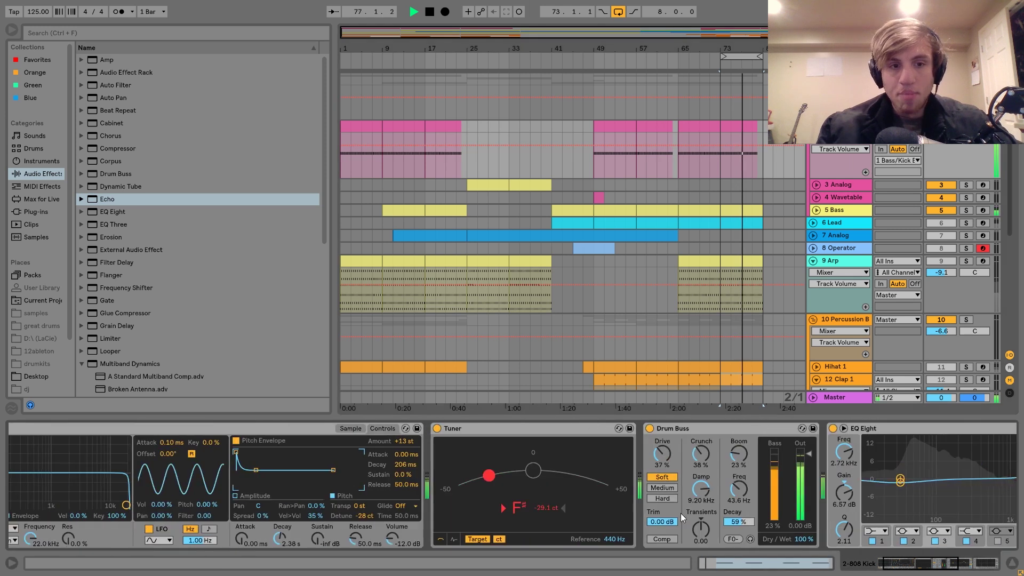
{"action": "key", "text": "space"}
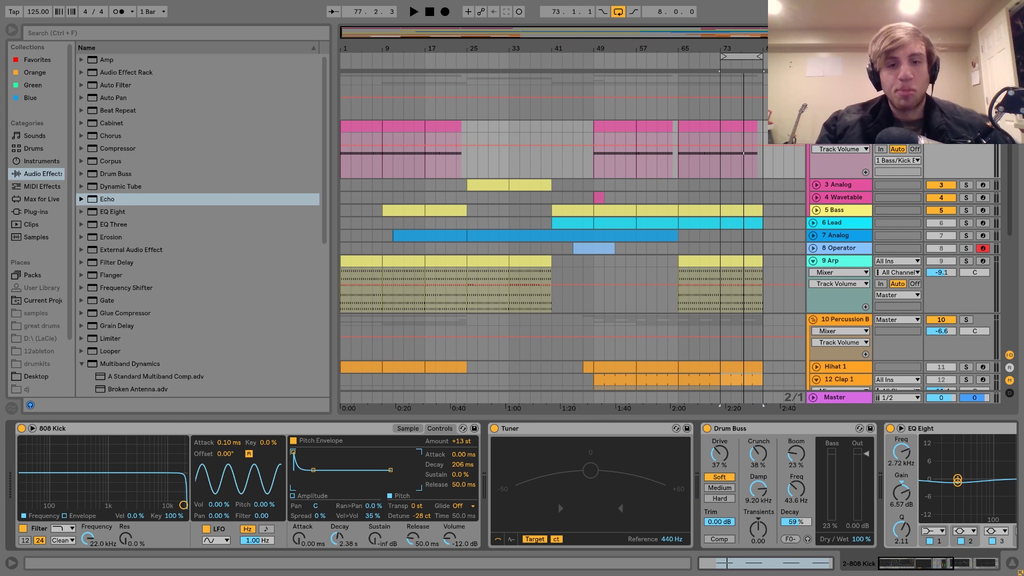
{"action": "left_click", "coordinate": [462, 443]}
{"action": "key", "text": "space"}
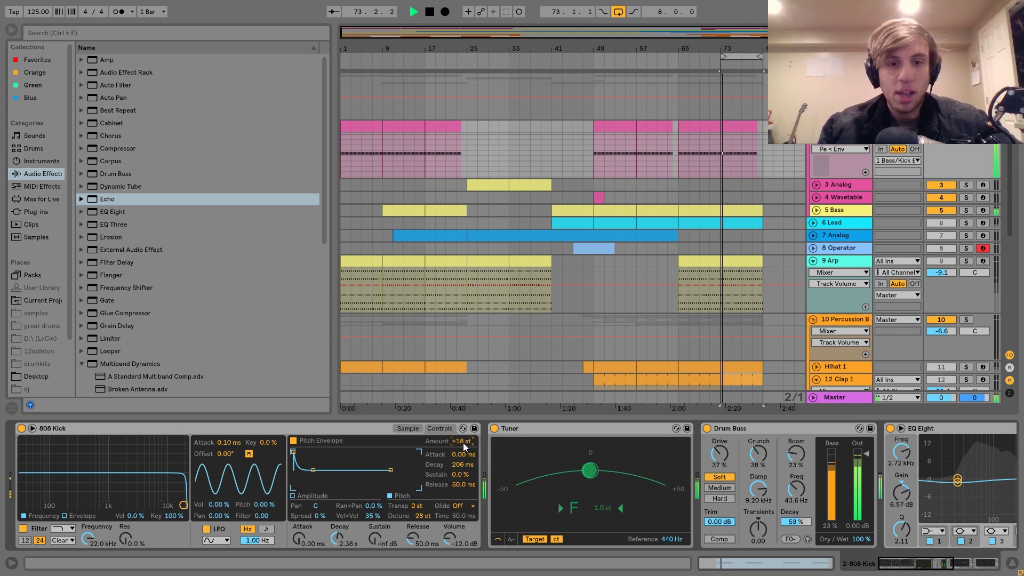
{"action": "key", "text": "Up"}
{"action": "key", "text": "Up"}
{"action": "key", "text": "Up"}
{"action": "key", "text": "Up"}
{"action": "key", "text": "Up"}
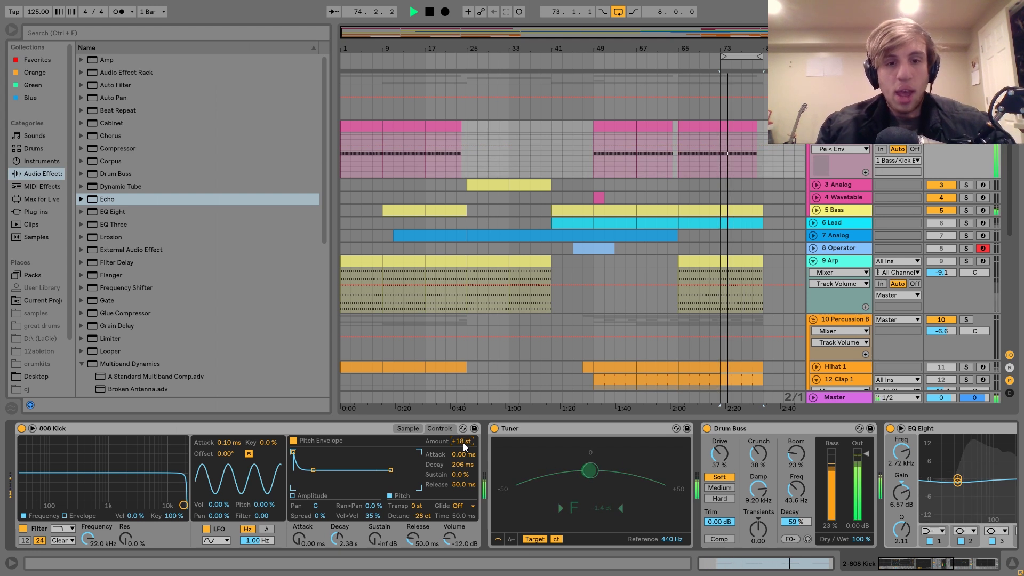
{"action": "key", "text": "Up"}
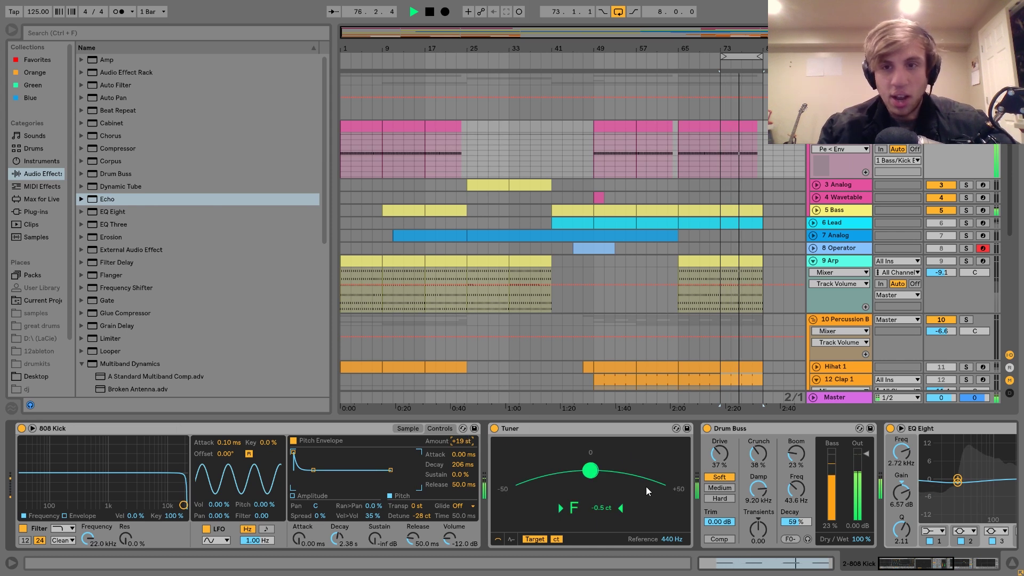
- Solo the Bass track and set its Saturator to 7.81 dB drive and -6.29 base during playback
{"action": "left_click", "coordinate": [835, 210]}
{"action": "left_click", "coordinate": [966, 210]}
{"action": "scroll", "coordinate": [529, 472], "scroll_direction": "left", "scroll_amount": 5}
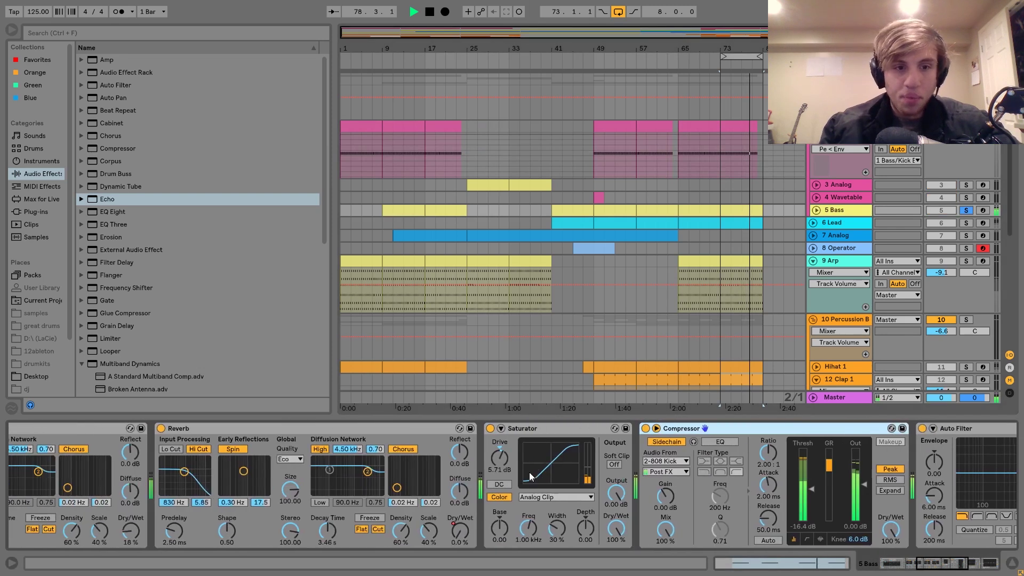
{"action": "mouse_move", "coordinate": [512, 457]}
{"action": "left_mouse_down"}
{"action": "mouse_move", "coordinate": [512, 449]}
{"action": "mouse_move", "coordinate": [508, 461]}
{"action": "left_mouse_up"}
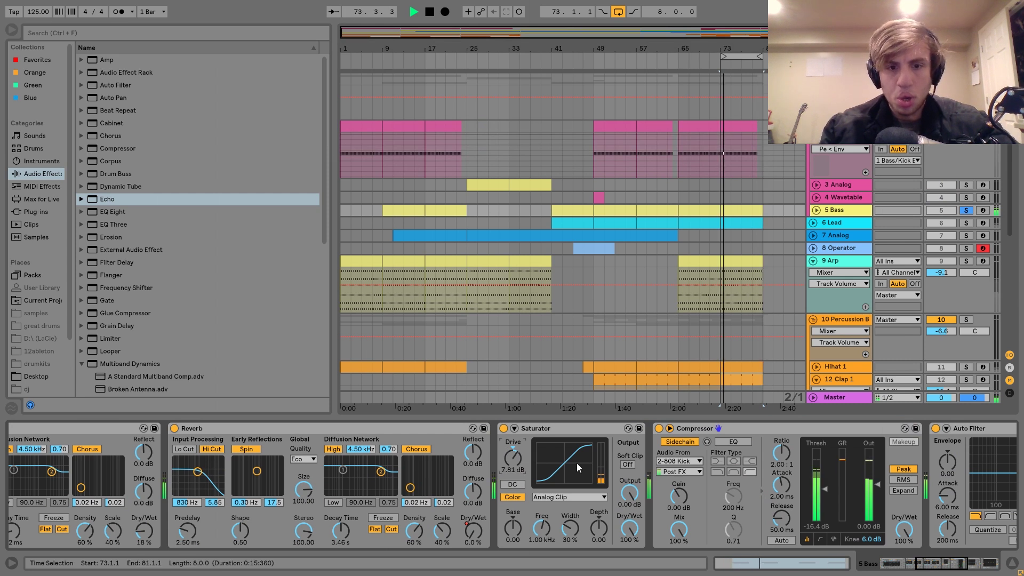
{"action": "left_click_drag", "start_coordinate": [510, 529], "coordinate": [510, 532]}
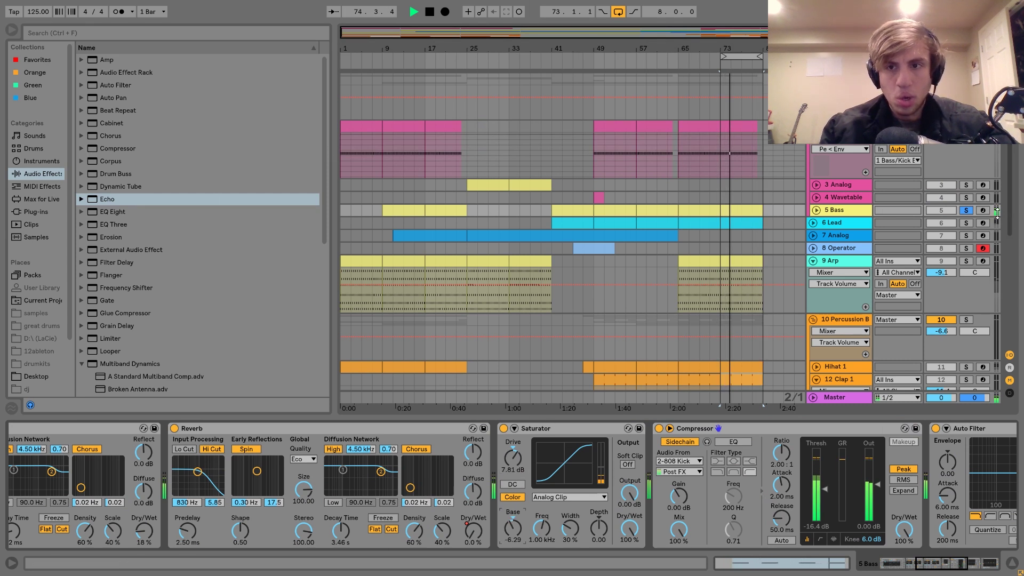
- Unsolo and unfold the Bass track, lower its volume to -17.6 dB, and stop playback
{"action": "left_click", "coordinate": [966, 210]}
{"action": "left_click", "coordinate": [817, 210]}
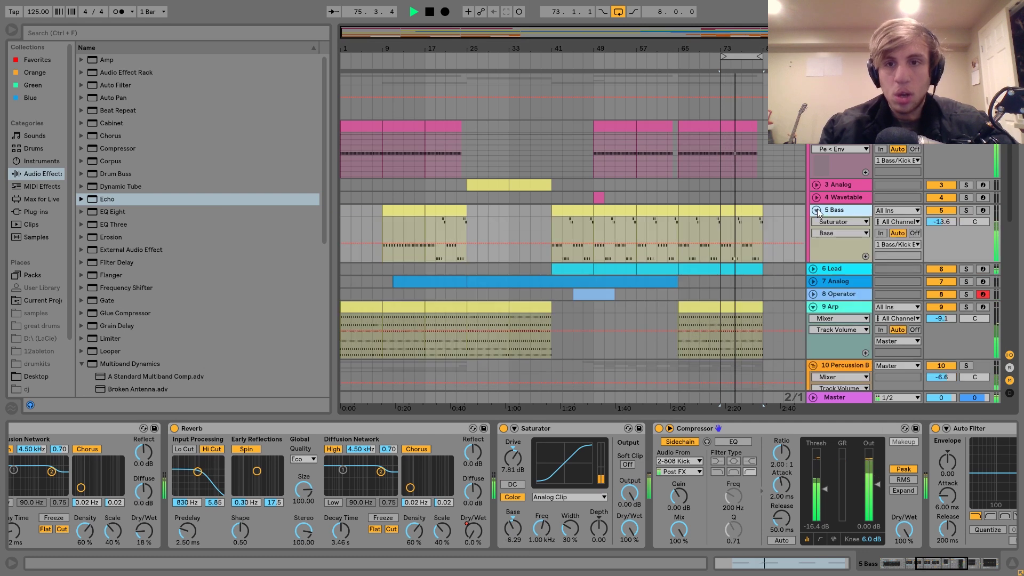
{"action": "key", "text": "space"}
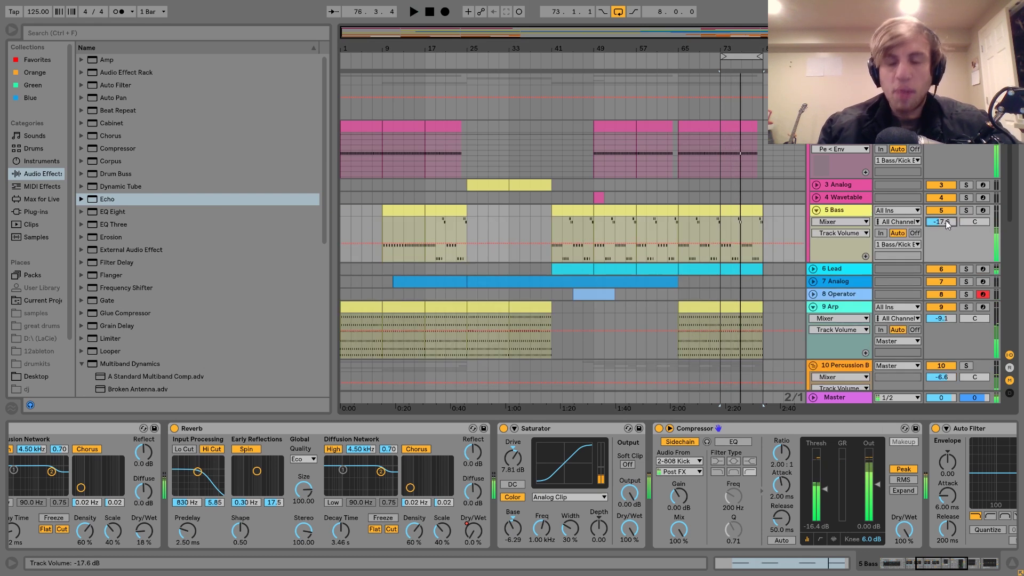
- Solo the Percussion Bus, play the loop, and show the Clap 1 track's devices
{"action": "scroll", "coordinate": [571, 240], "scroll_direction": "down", "scroll_amount": 4}
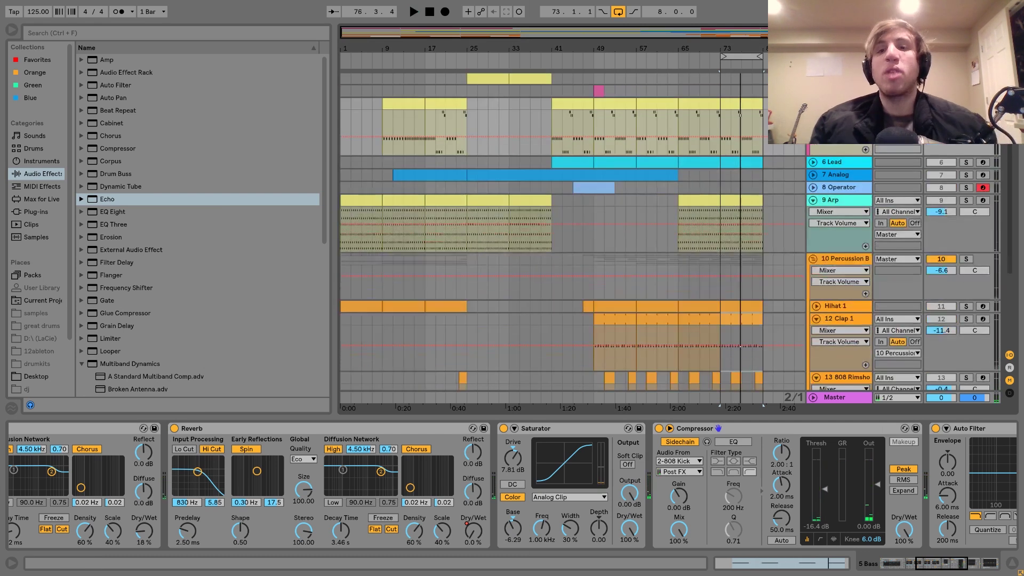
{"action": "scroll", "coordinate": [960, 257], "scroll_direction": "down", "scroll_amount": 1}
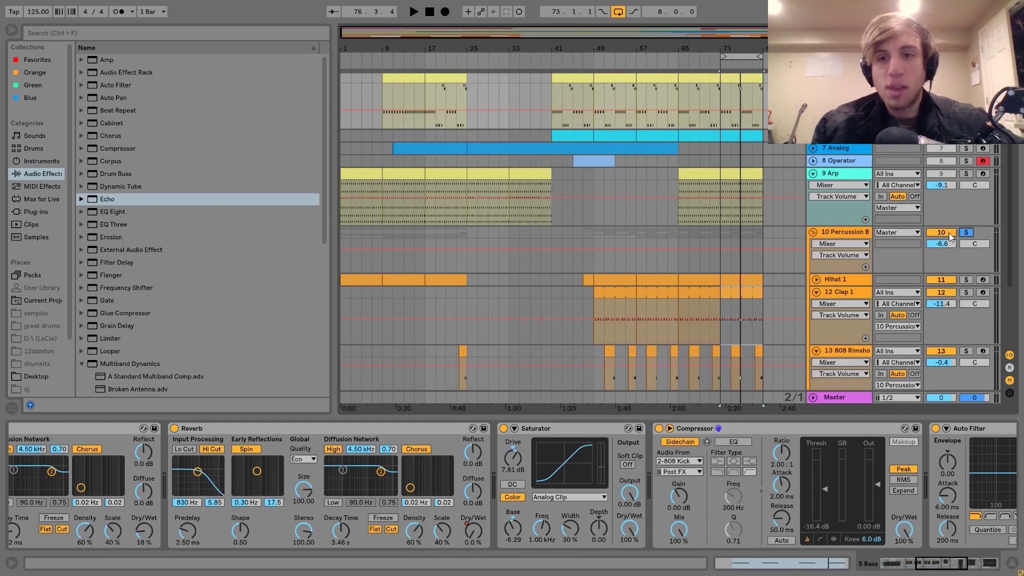
{"action": "key", "text": "space"}
{"action": "left_click", "coordinate": [857, 233]}
{"action": "scroll", "coordinate": [857, 233], "scroll_direction": "up", "scroll_amount": 5}
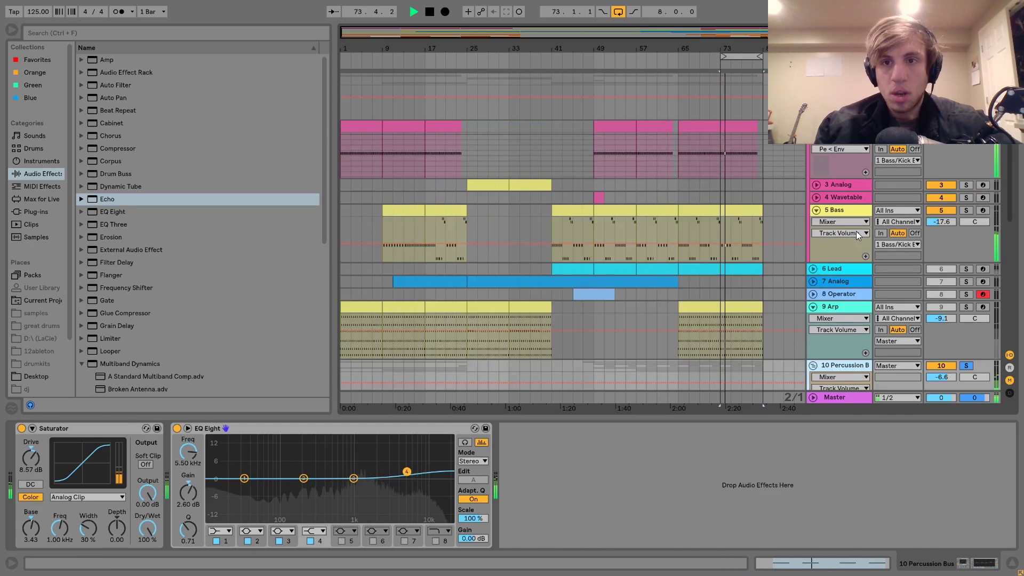
{"action": "scroll", "coordinate": [858, 234], "scroll_direction": "down", "scroll_amount": 5}
{"action": "left_click", "coordinate": [847, 279]}
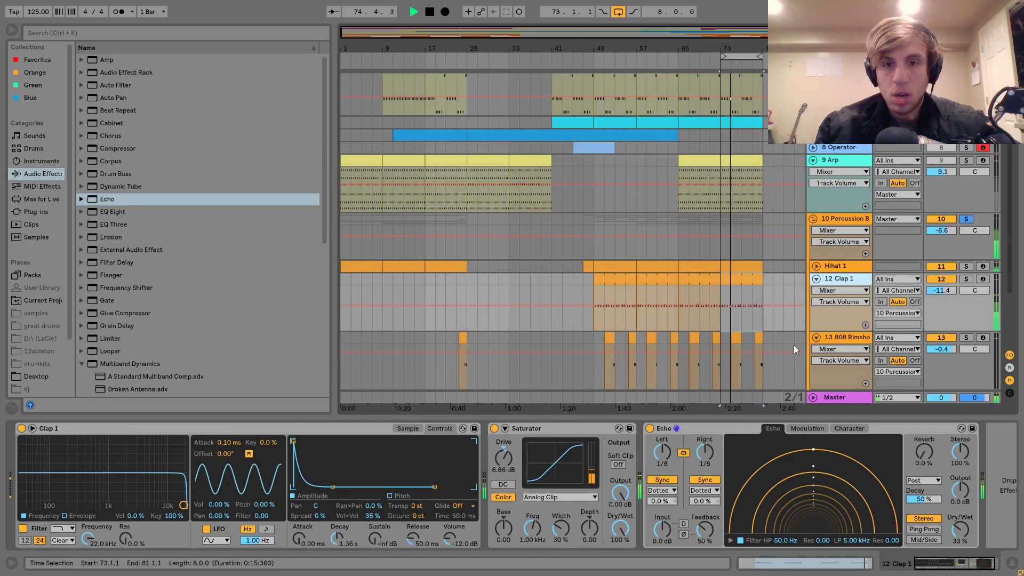
- Set the Clap 1 Echo to 27% dry/wet, 81.4 Hz high-pass and 6.80 kHz low-pass, and unsolo and fold the Percussion Bus
{"action": "left_click", "coordinate": [965, 534]}
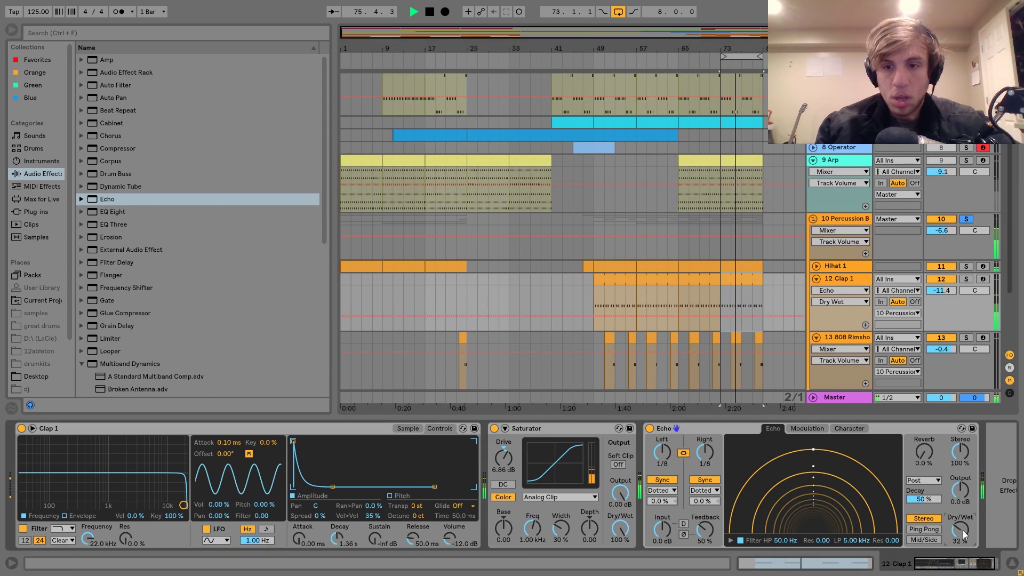
{"action": "left_click_drag", "start_coordinate": [963, 531], "coordinate": [964, 533]}
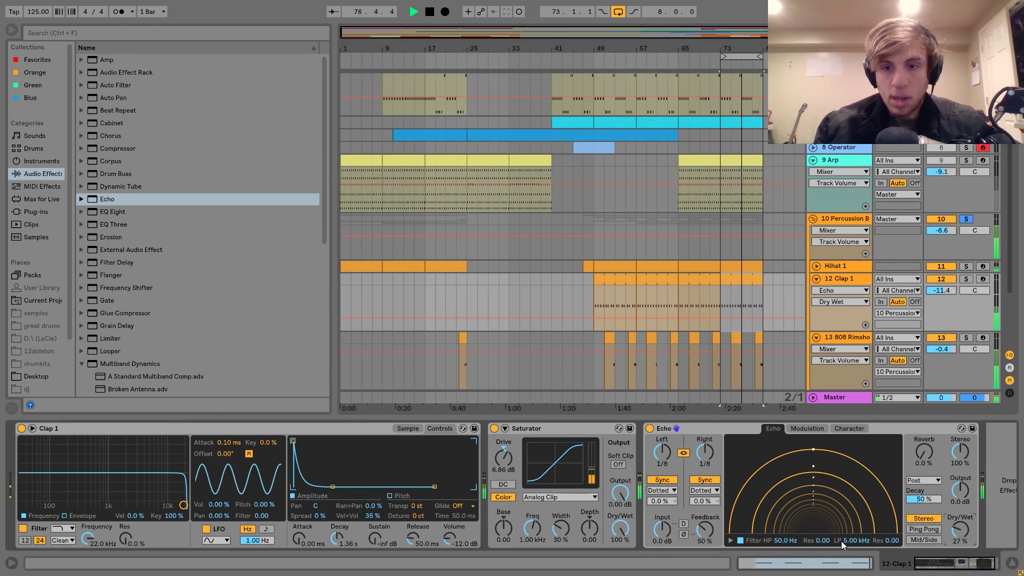
{"action": "left_click_drag", "start_coordinate": [845, 543], "coordinate": [845, 538]}
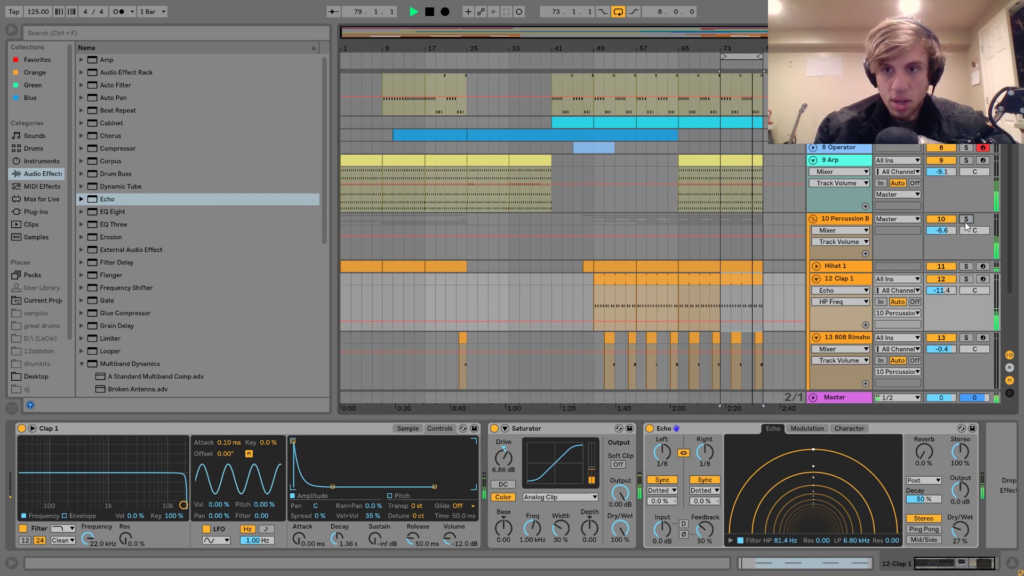
{"action": "left_click", "coordinate": [813, 218]}
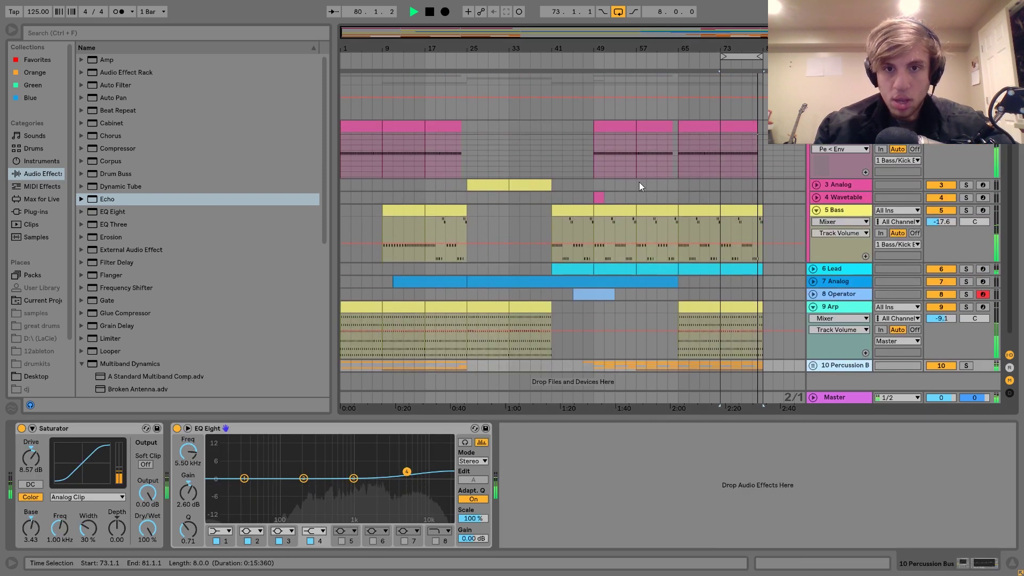
- Lengthen the F0 note in the Wavetable clip at bar 49 to one full bar and play it back
{"action": "left_click", "coordinate": [597, 182]}
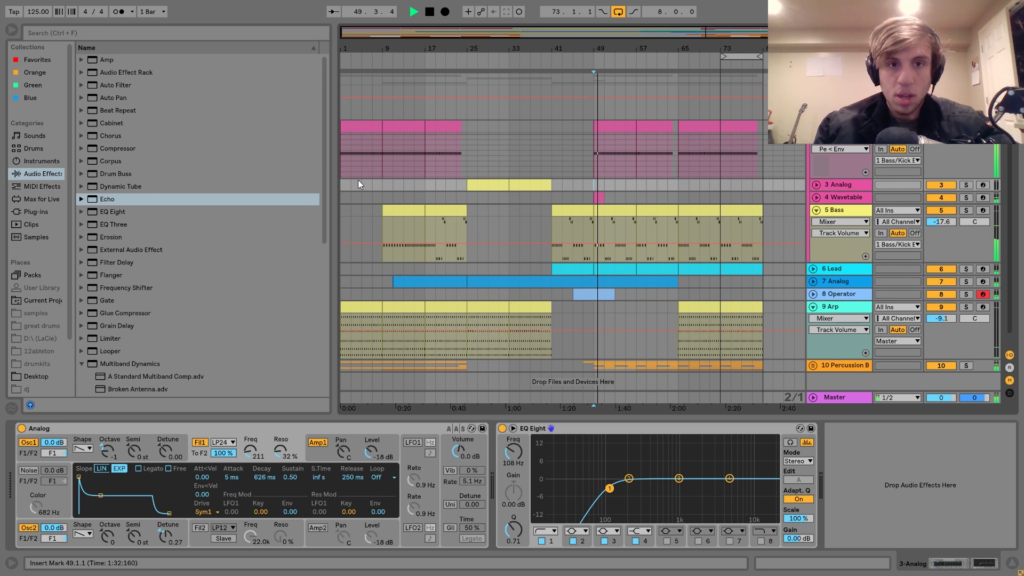
{"action": "left_click", "coordinate": [343, 184]}
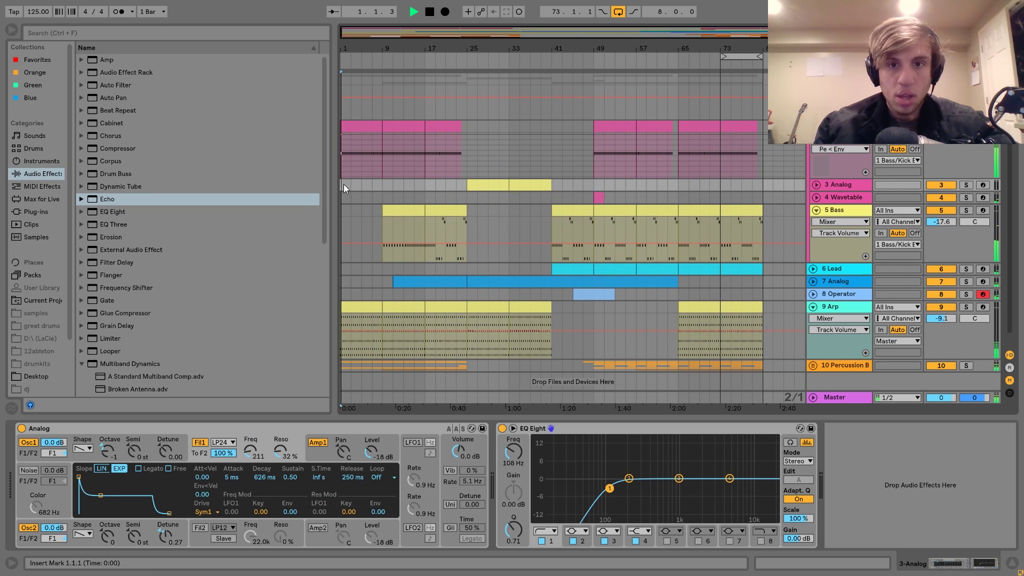
{"action": "double_click", "coordinate": [599, 196]}
{"action": "key", "text": "shift+Right"}
{"action": "key", "text": "shift+Right"}
{"action": "key", "text": "shift+Right"}
{"action": "key", "text": "shift+Right"}
{"action": "key", "text": "shift+Right"}
{"action": "key", "text": "shift+Right"}
{"action": "key", "text": "shift+Right"}
{"action": "key", "text": "shift+Right"}
{"action": "key", "text": "shift+Right"}
{"action": "key", "text": "shift+Right"}
{"action": "key", "text": "shift+Right"}
{"action": "key", "text": "shift+Right"}
{"action": "key", "text": "shift+Right"}
{"action": "key", "text": "shift+Right"}
{"action": "key", "text": "shift+Right"}
{"action": "key", "text": "shift+Right"}
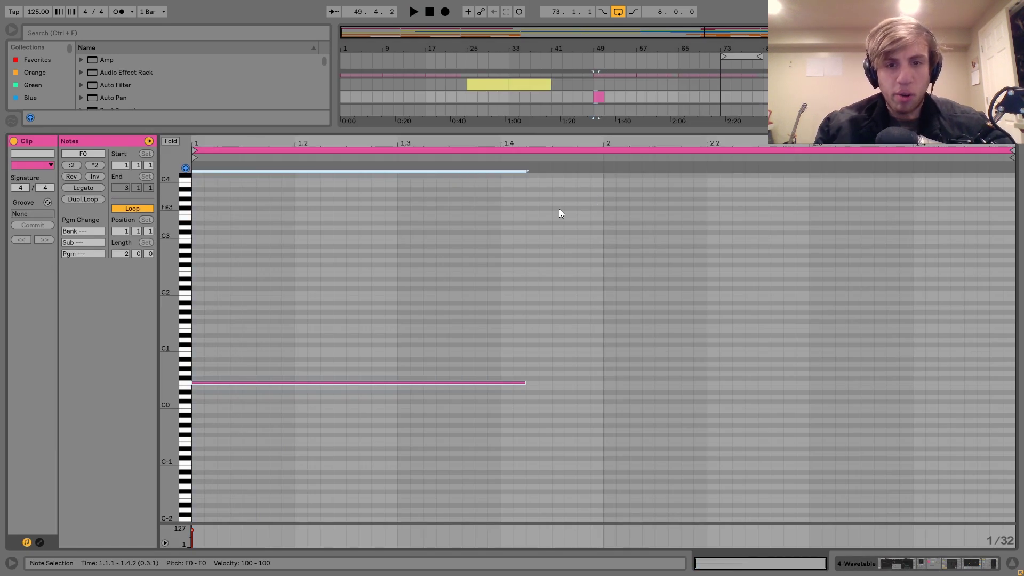
{"action": "key", "text": "space"}
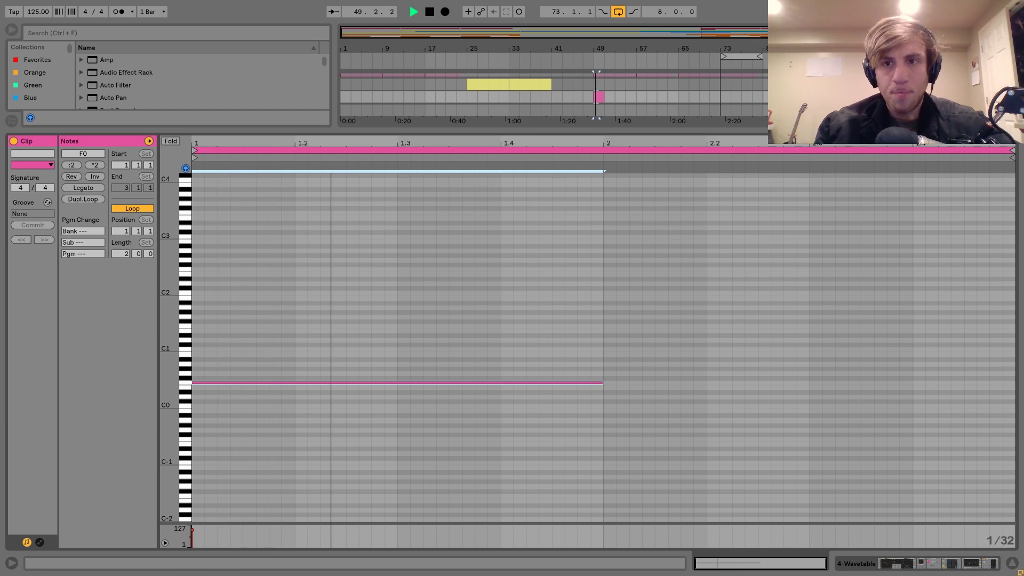
- Check the Wavetable track's devices and audition the arrangement from bars 65 and 19
{"action": "double_click", "coordinate": [843, 97]}
{"action": "left_click", "coordinate": [816, 185]}
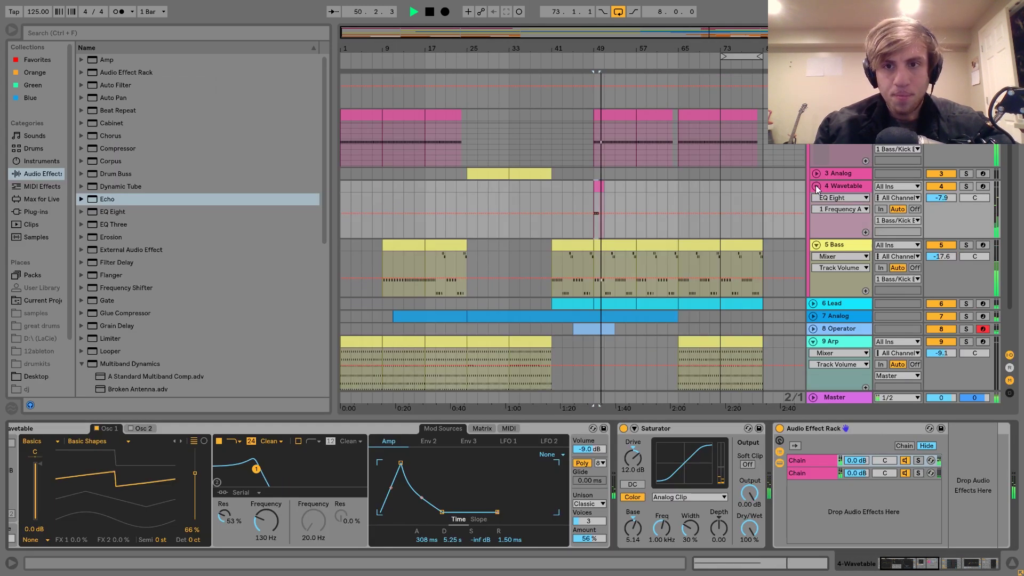
{"action": "left_click", "coordinate": [680, 174]}
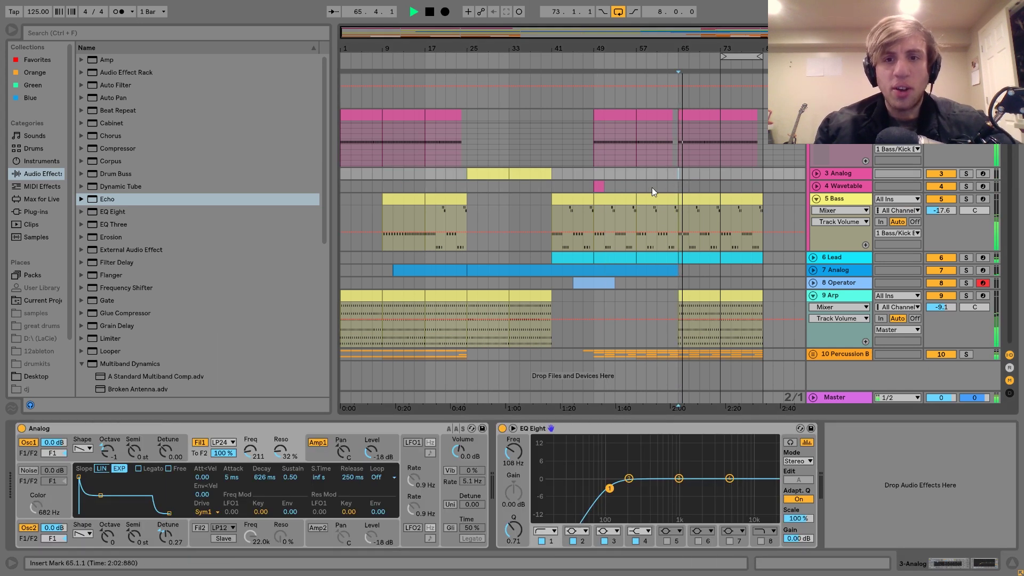
{"action": "left_click", "coordinate": [440, 183]}
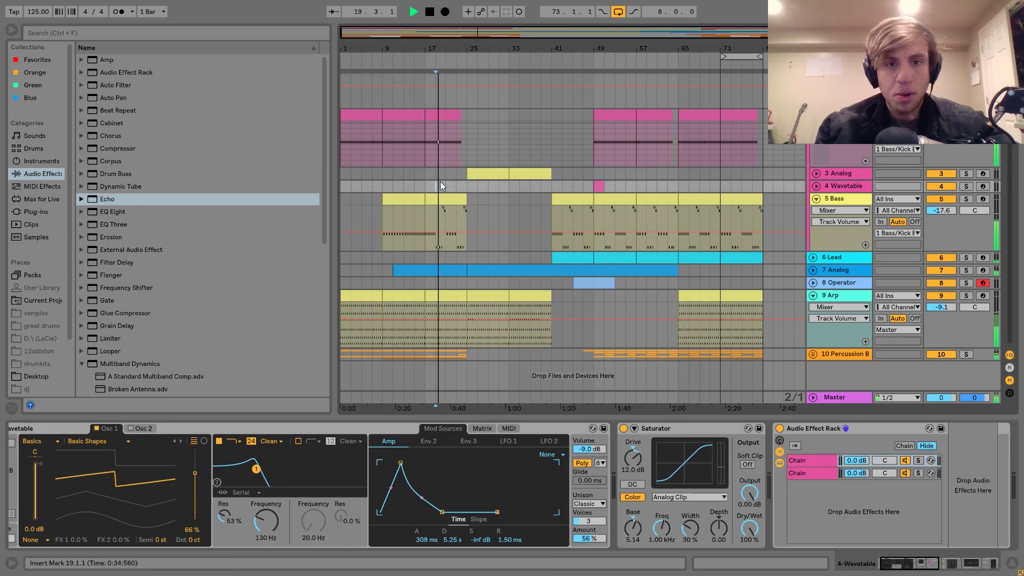
- Play from bar 29, unfold track 7 Analog, and set its volume to -16.8 dB
{"action": "left_click", "coordinate": [488, 257]}
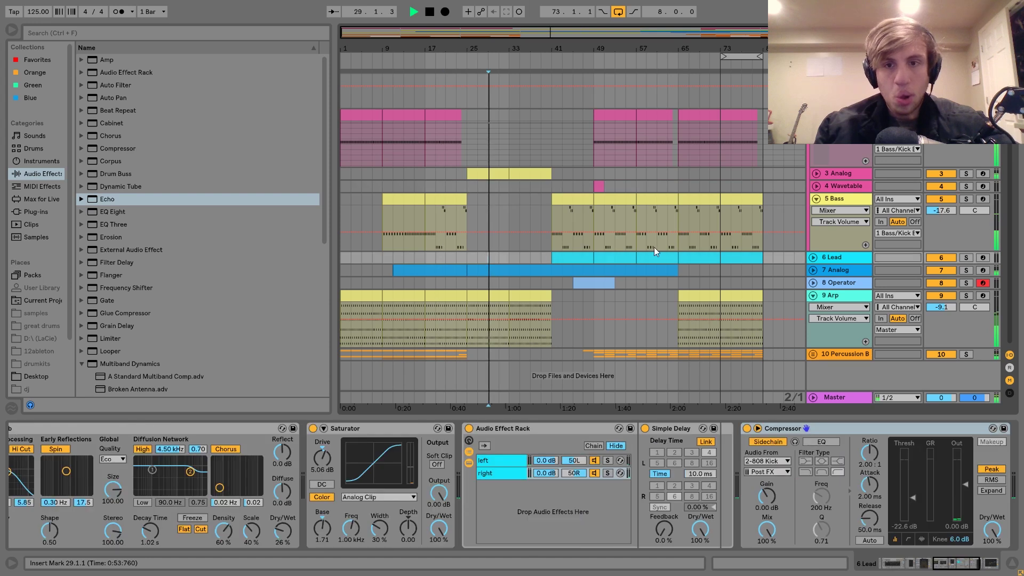
{"action": "left_click", "coordinate": [813, 270]}
{"action": "left_click_drag", "start_coordinate": [947, 284], "coordinate": [946, 281]}
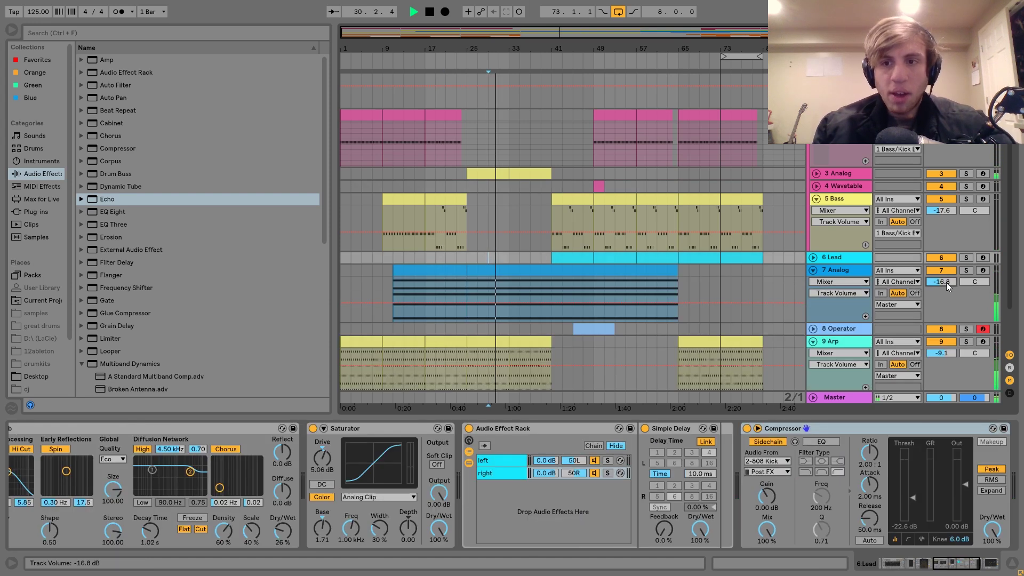
- Insert a Saturator between the Reverb and Compressor on track 7 Analog and solo the track
{"action": "left_click", "coordinate": [849, 271]}
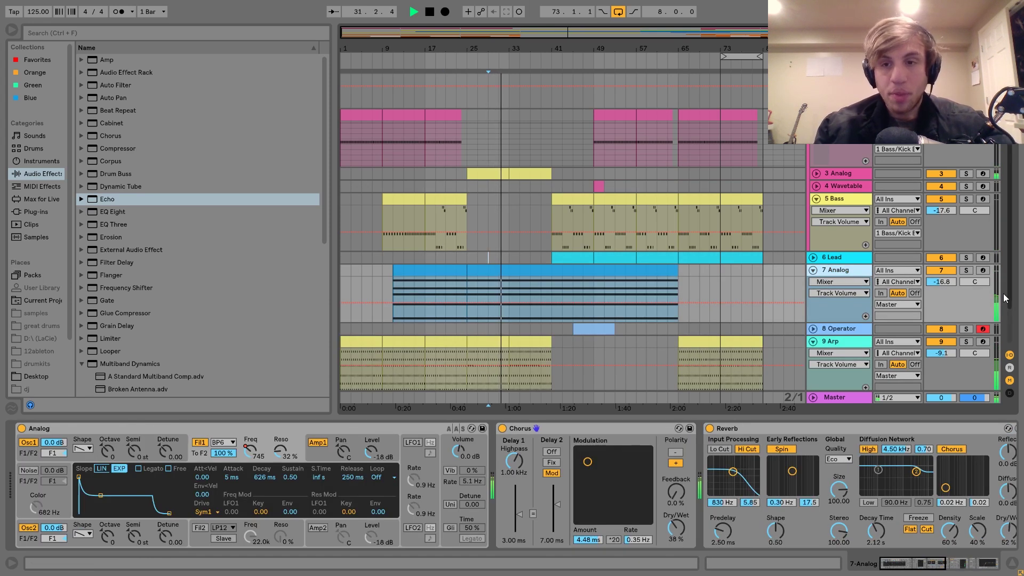
{"action": "scroll", "coordinate": [838, 459], "scroll_direction": "right", "scroll_amount": 5}
{"action": "scroll", "coordinate": [838, 460], "scroll_direction": "right", "scroll_amount": 3}
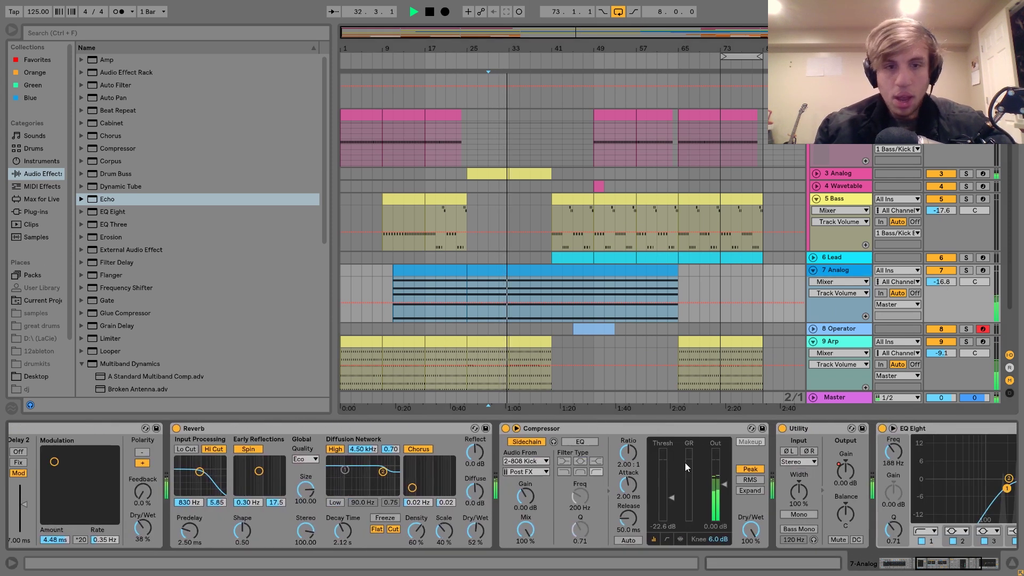
{"action": "scroll", "coordinate": [171, 363], "scroll_direction": "down", "scroll_amount": 8}
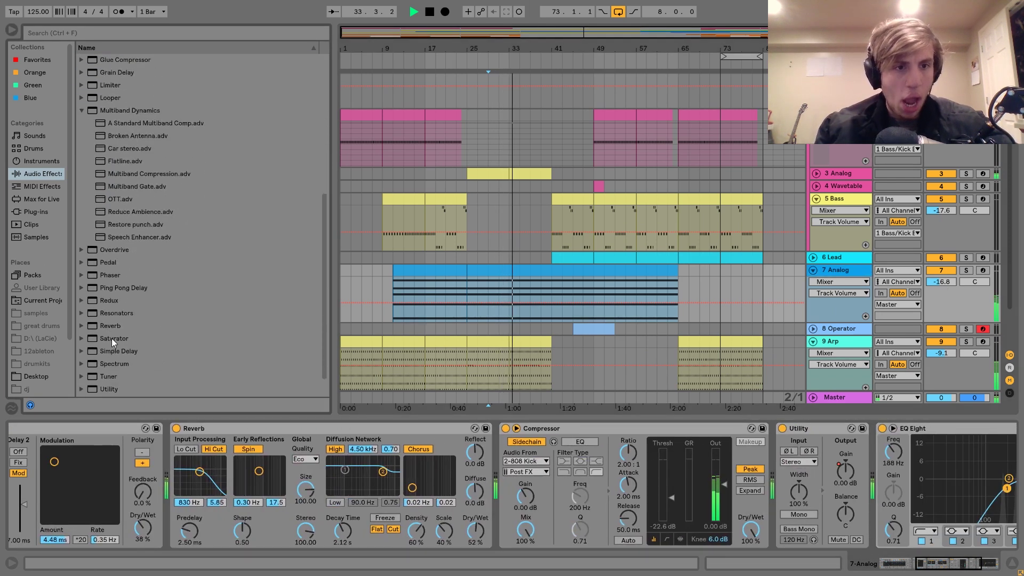
{"action": "double_click", "coordinate": [112, 338]}
{"action": "left_click", "coordinate": [966, 271]}
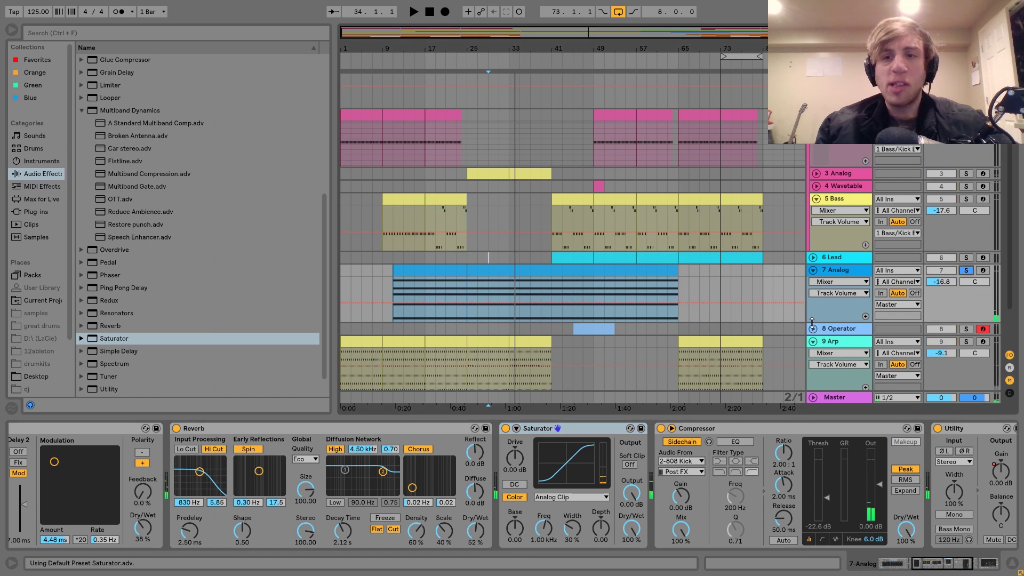
- Set the new Saturator's drive on track 7 Analog to 28.6 dB and audition it from bar 33
{"action": "left_click", "coordinate": [510, 294]}
{"action": "left_click_drag", "start_coordinate": [515, 457], "coordinate": [514, 430]}
{"action": "key", "text": "space"}
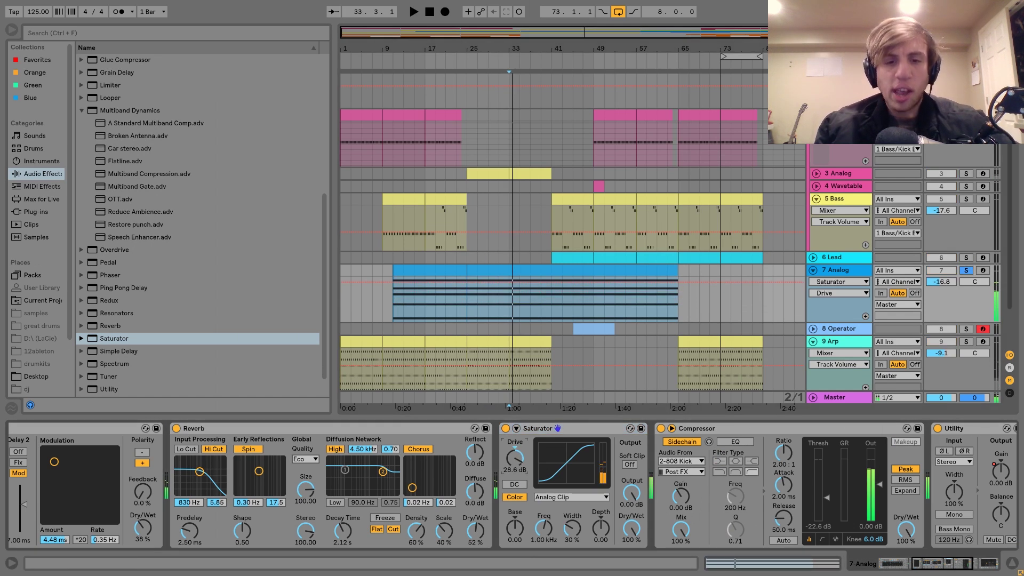
{"action": "key", "text": "space"}
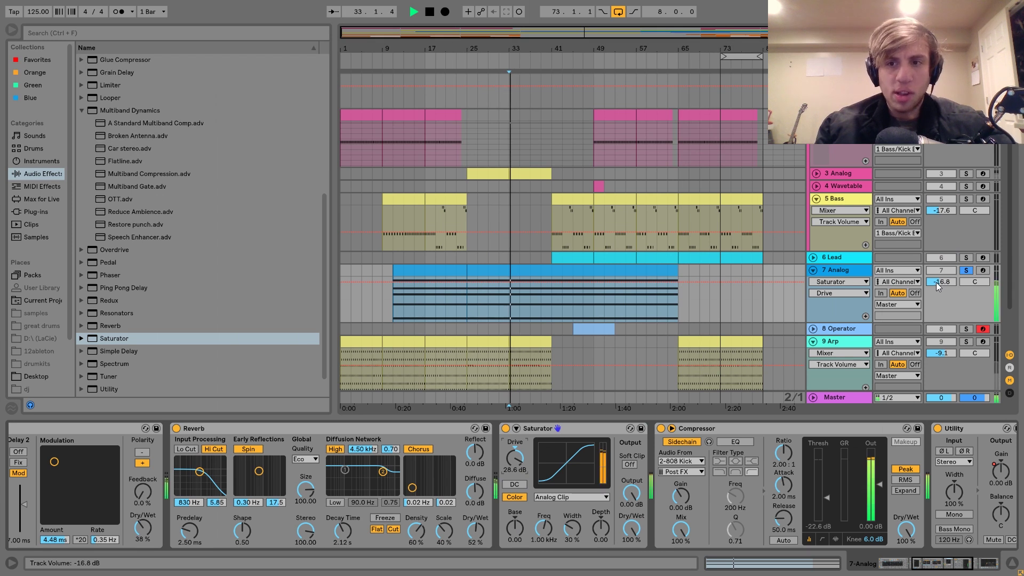
- Reduce the Saturator's drive on track 7 Analog to 4.57 dB while auditioning it
{"action": "left_click_drag", "start_coordinate": [515, 460], "coordinate": [514, 457]}
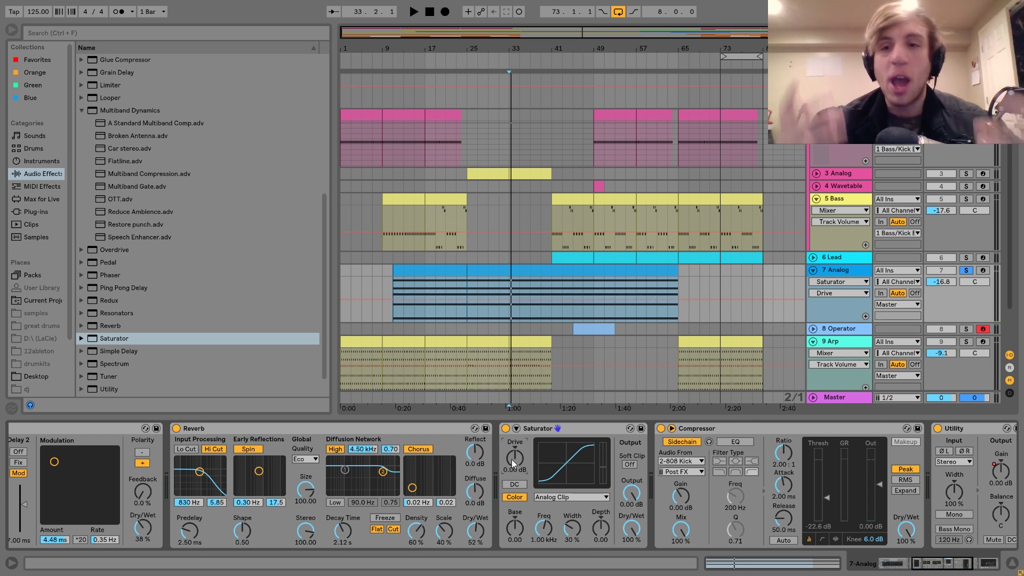
{"action": "mouse_move", "coordinate": [519, 464]}
{"action": "left_mouse_down"}
{"action": "mouse_move", "coordinate": [520, 475]}
{"action": "mouse_move", "coordinate": [520, 465]}
{"action": "left_mouse_up"}
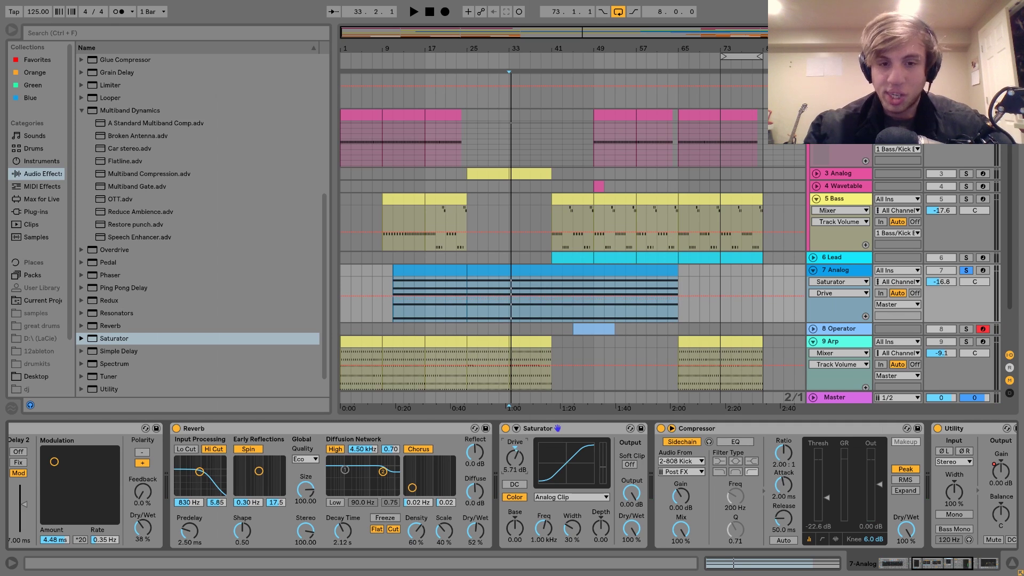
{"action": "key", "text": "space"}
{"action": "left_click_drag", "start_coordinate": [516, 459], "coordinate": [515, 460]}
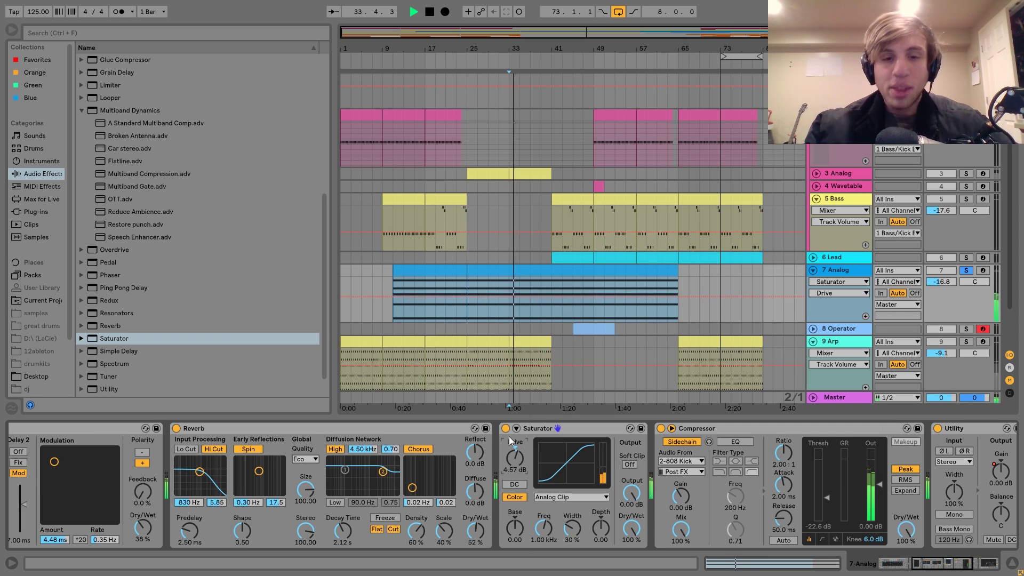
{"action": "key", "text": "space"}
- Unsolo track 7 Analog and set its volume to -18.8 dB during playback
{"action": "left_click", "coordinate": [967, 271]}
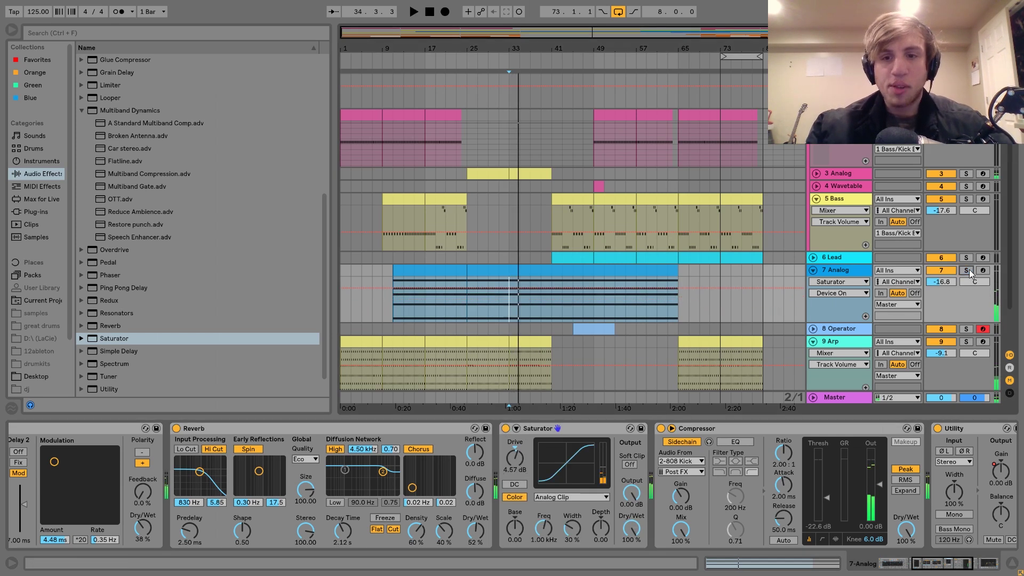
{"action": "key", "text": "space"}
{"action": "left_click_drag", "start_coordinate": [959, 283], "coordinate": [958, 288]}
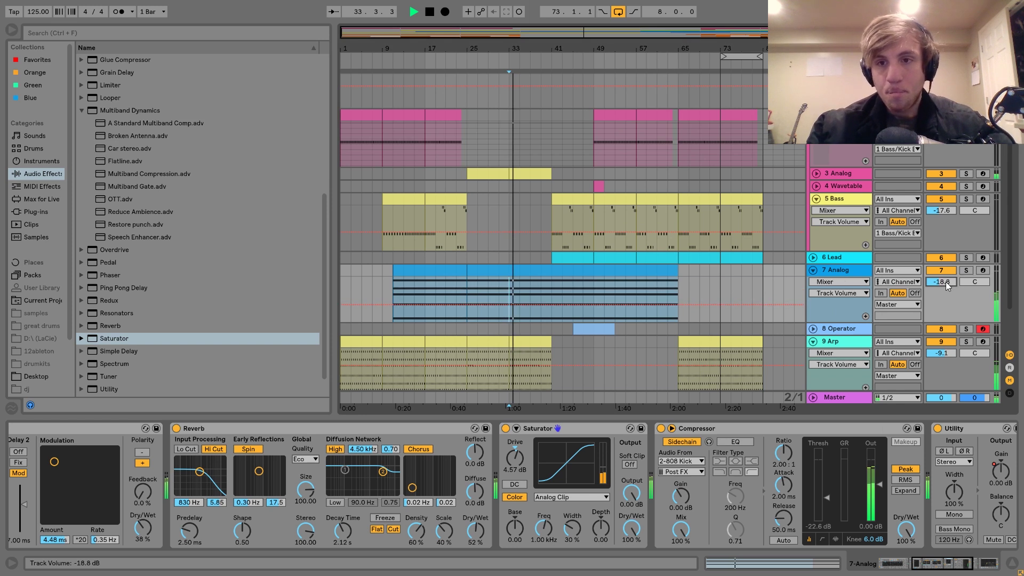
- Insert a Saturator between the Reverb and Compressor on track 9 Arp
{"action": "scroll", "coordinate": [901, 267], "scroll_direction": "down", "scroll_amount": 2}
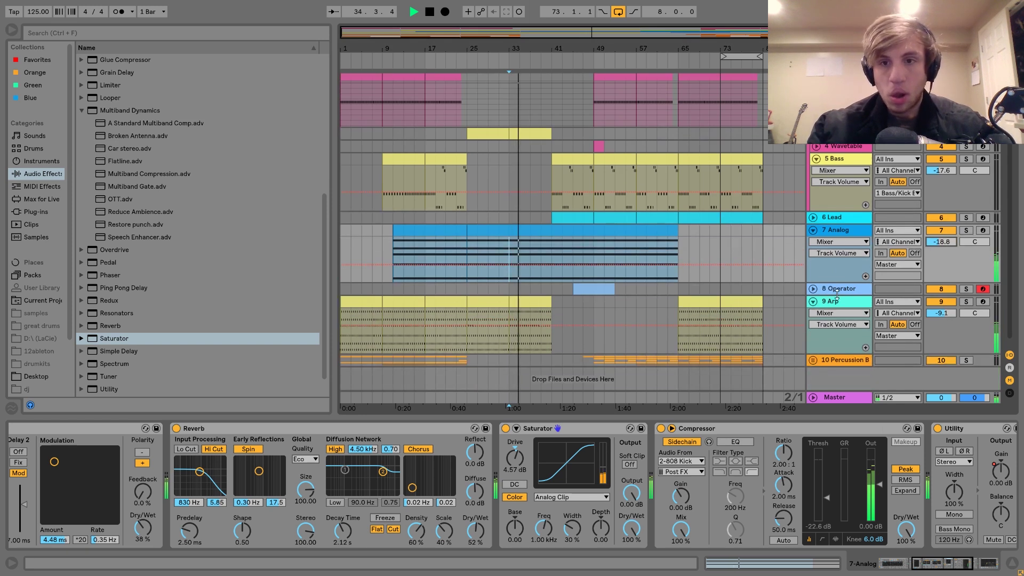
{"action": "left_click", "coordinate": [923, 305]}
{"action": "scroll", "coordinate": [672, 494], "scroll_direction": "left", "scroll_amount": 10}
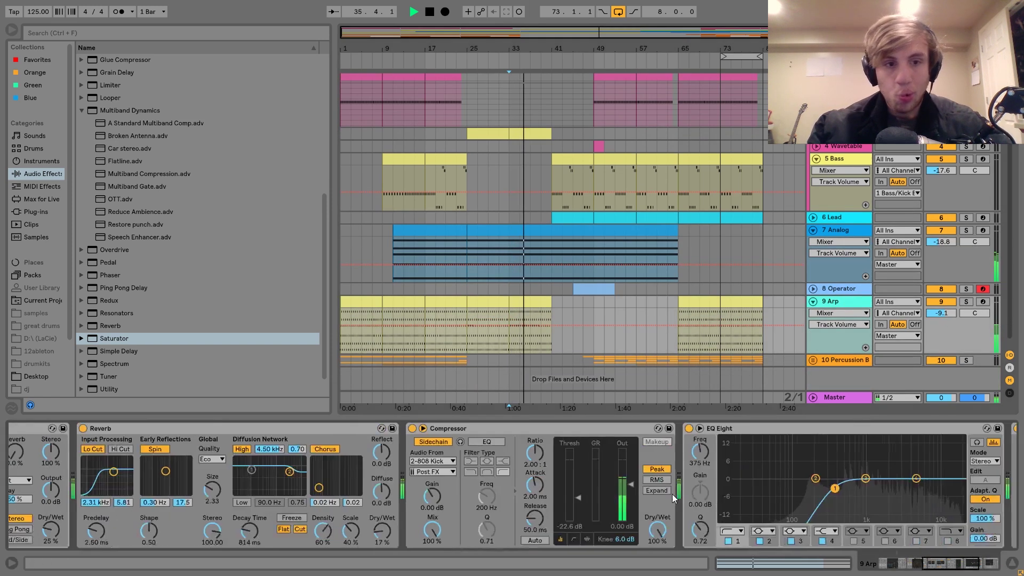
{"action": "key", "text": "space"}
{"action": "left_click_drag", "start_coordinate": [128, 338], "coordinate": [962, 512]}
{"action": "scroll", "coordinate": [960, 510], "scroll_direction": "right", "scroll_amount": 3}
{"action": "key", "text": "Return"}
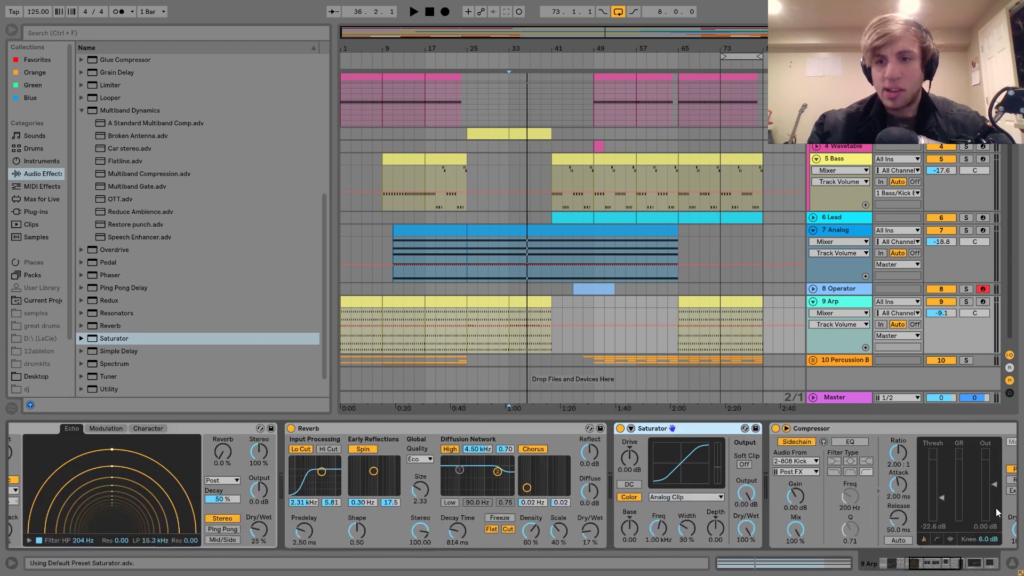
- Set the Arp Saturator's drive to 5.71 dB and its base to 4.57 while auditioning
{"action": "key", "text": "space"}
{"action": "left_click_drag", "start_coordinate": [614, 465], "coordinate": [614, 455]}
{"action": "left_click_drag", "start_coordinate": [615, 530], "coordinate": [616, 522]}
{"action": "key", "text": "space"}
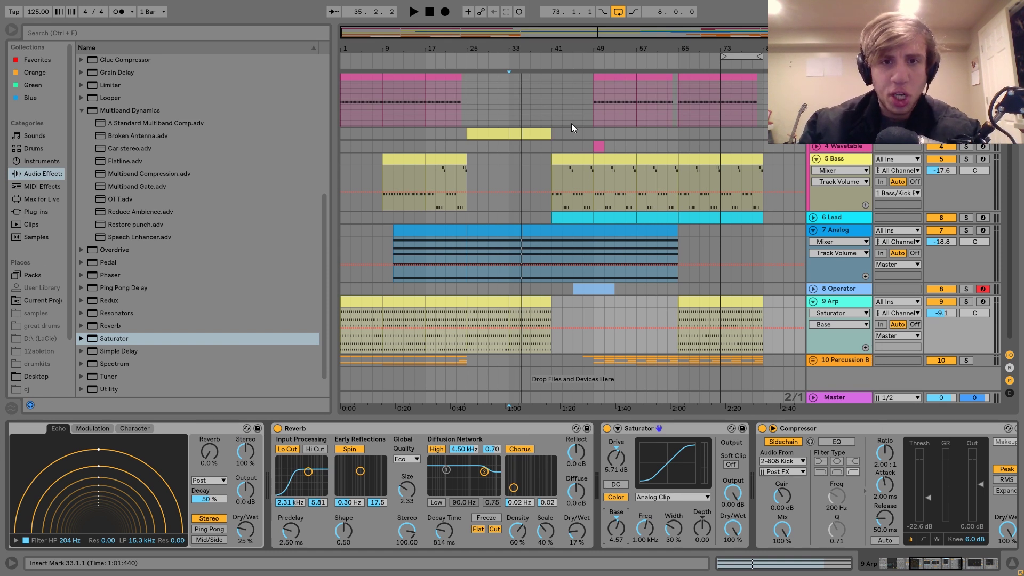
- Play from bar 45 and review the effects chain on track 6 Lead
{"action": "left_click", "coordinate": [571, 138]}
{"action": "key", "text": "space"}
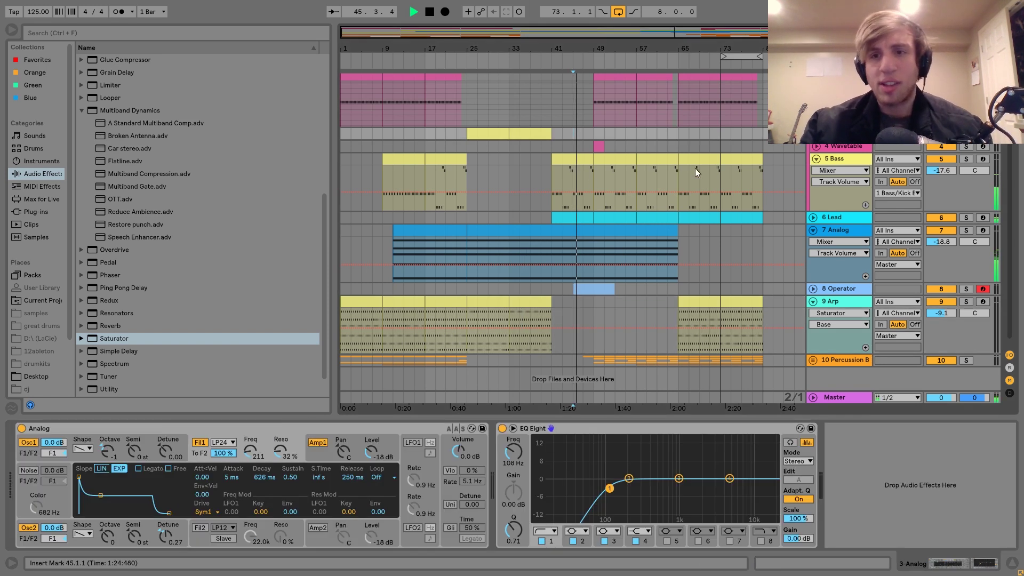
{"action": "left_click", "coordinate": [832, 217]}
{"action": "scroll", "coordinate": [563, 470], "scroll_direction": "up", "scroll_amount": 2}
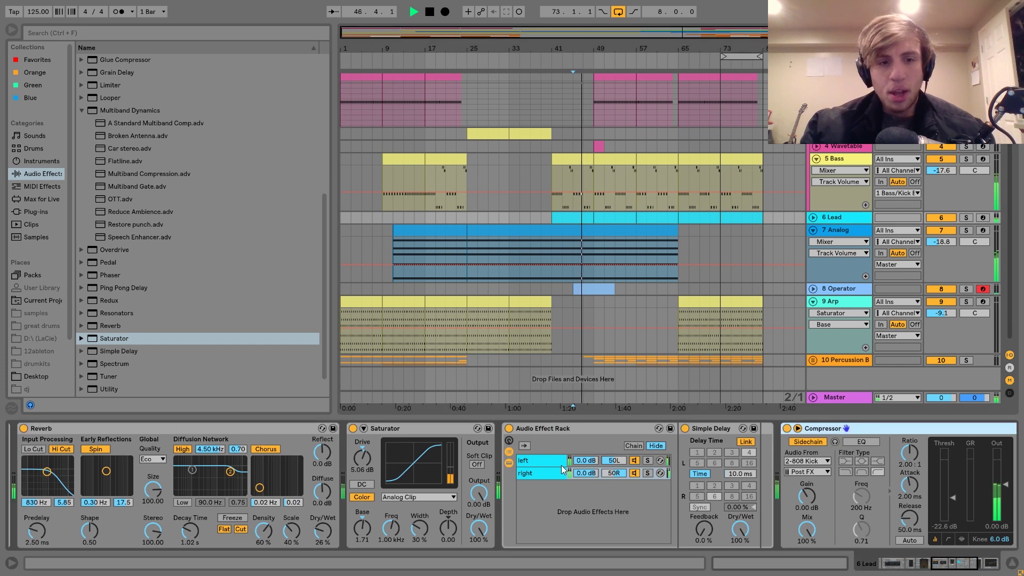
{"action": "scroll", "coordinate": [563, 470], "scroll_direction": "up", "scroll_amount": 5}
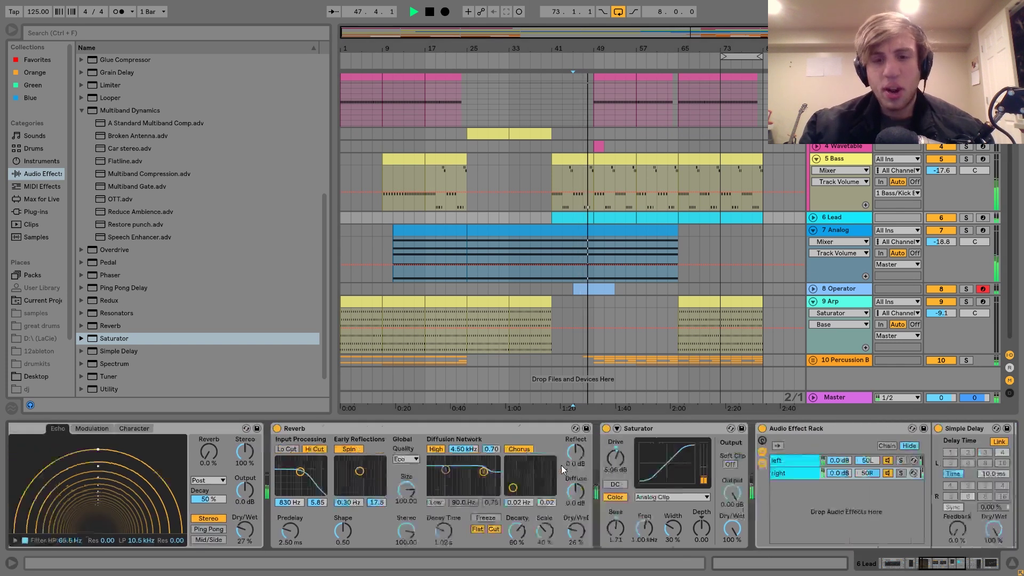
{"action": "scroll", "coordinate": [561, 465], "scroll_direction": "up", "scroll_amount": 3}
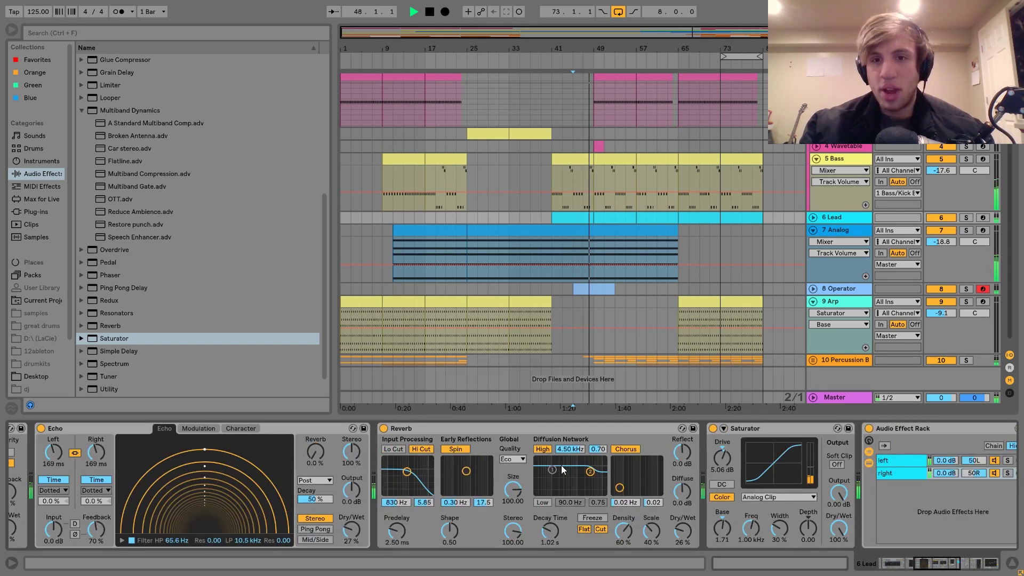
- Select track 7 Analog, fold it, and stop playback
{"action": "left_click", "coordinate": [820, 229]}
{"action": "left_click", "coordinate": [813, 231]}
{"action": "key", "text": "space"}
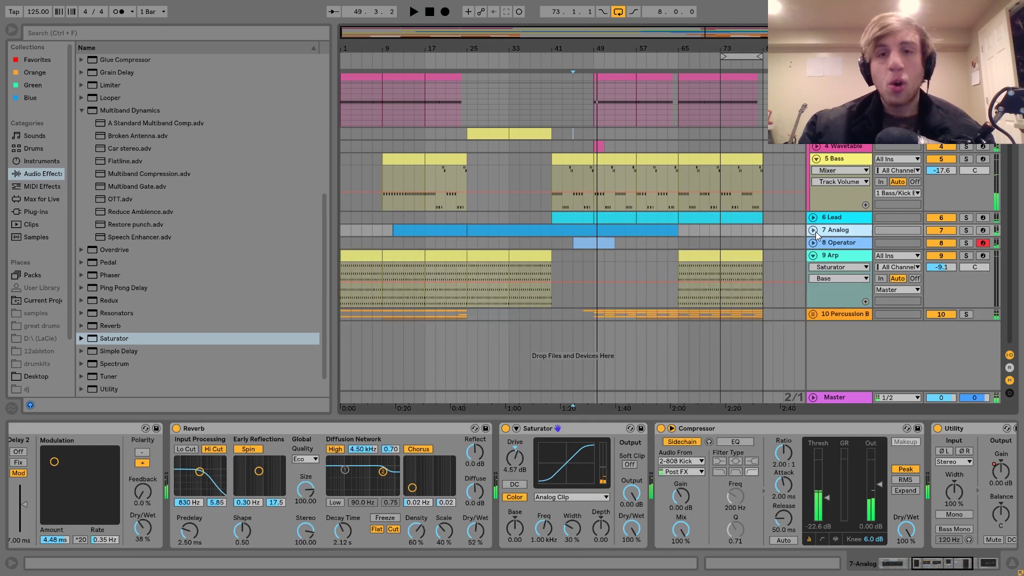
- Play from bar 61 and check the track levels in the Session View mixer
{"action": "key", "text": "space"}
{"action": "left_click", "coordinate": [658, 134]}
{"action": "key", "text": "space"}
{"action": "key", "text": "space"}
{"action": "key", "text": "Tab"}
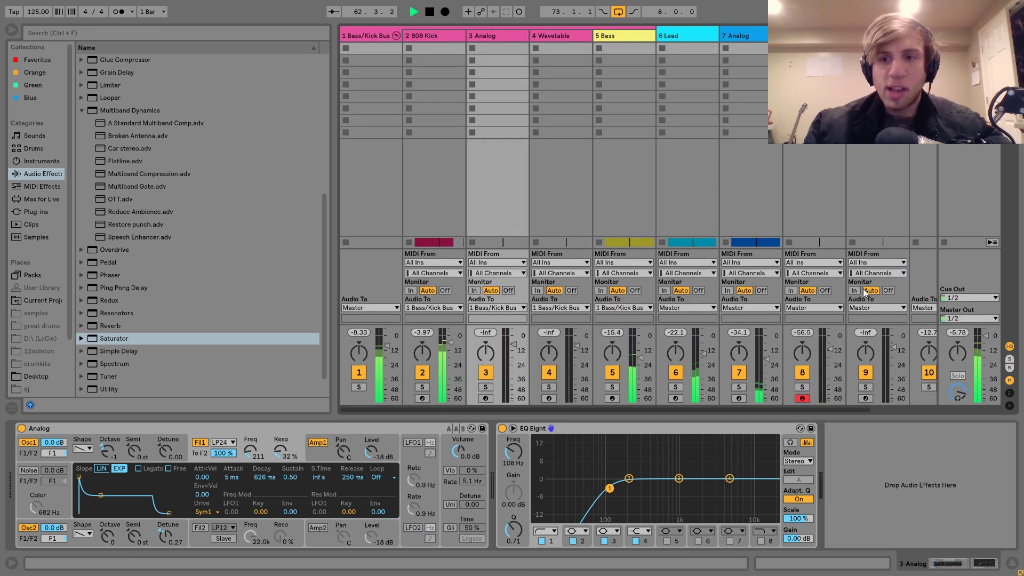
{"action": "key", "text": "Tab"}
{"action": "key", "text": "space"}
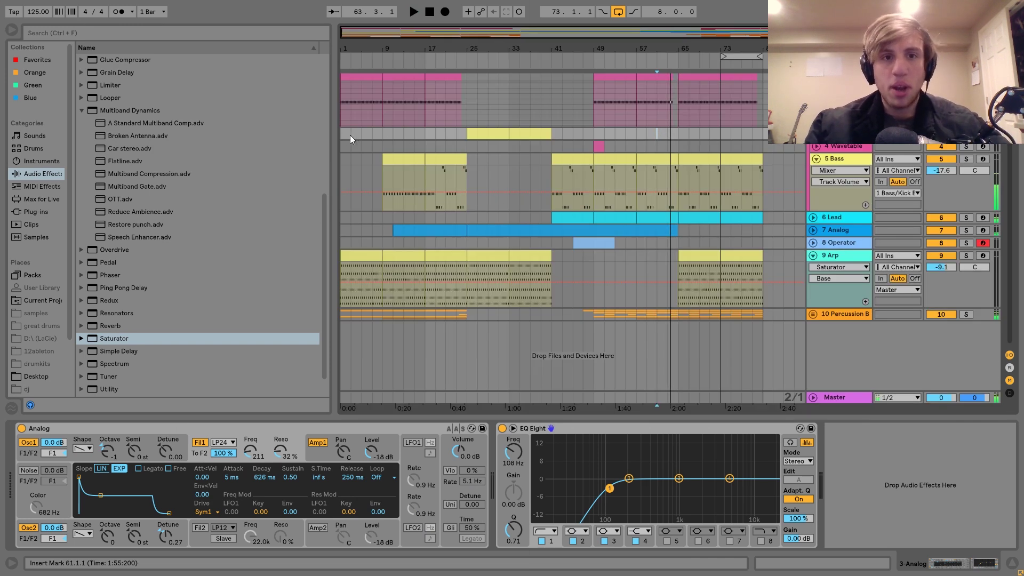
- Briefly audition the arrangement from bar 1
{"action": "left_click", "coordinate": [344, 133]}
{"action": "key", "text": "space"}
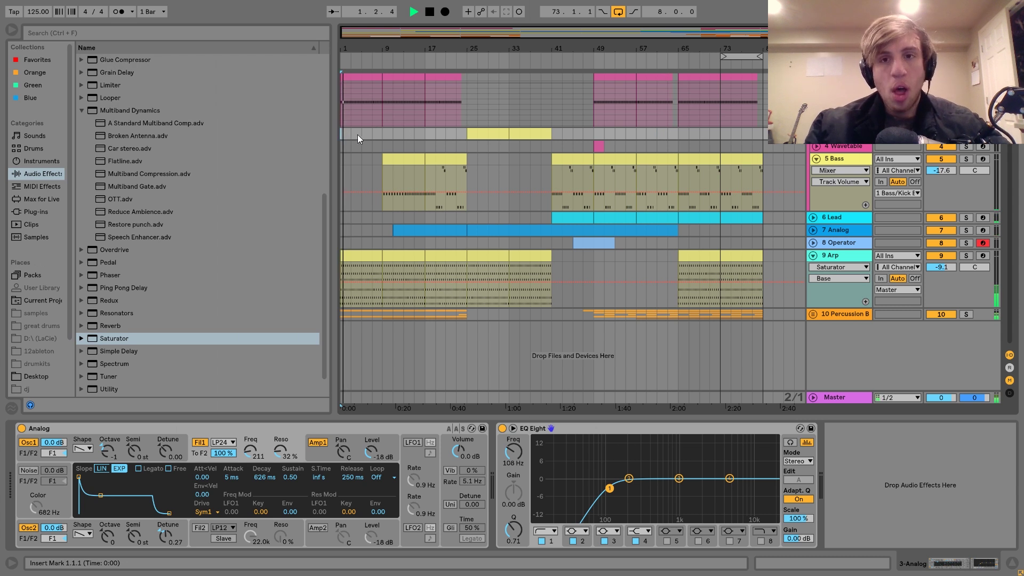
{"action": "key", "text": "space"}
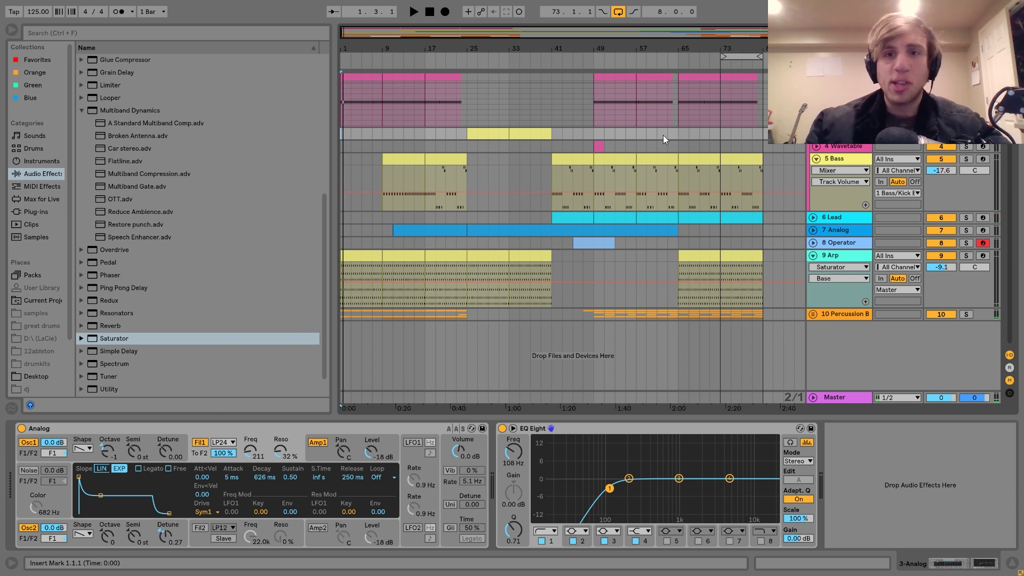
- Select bars 61 to 63, loop that range, and start playback
{"action": "left_click_drag", "start_coordinate": [658, 135], "coordinate": [670, 136]}
{"action": "key", "text": "ctrl+l"}
{"action": "key", "text": "space"}
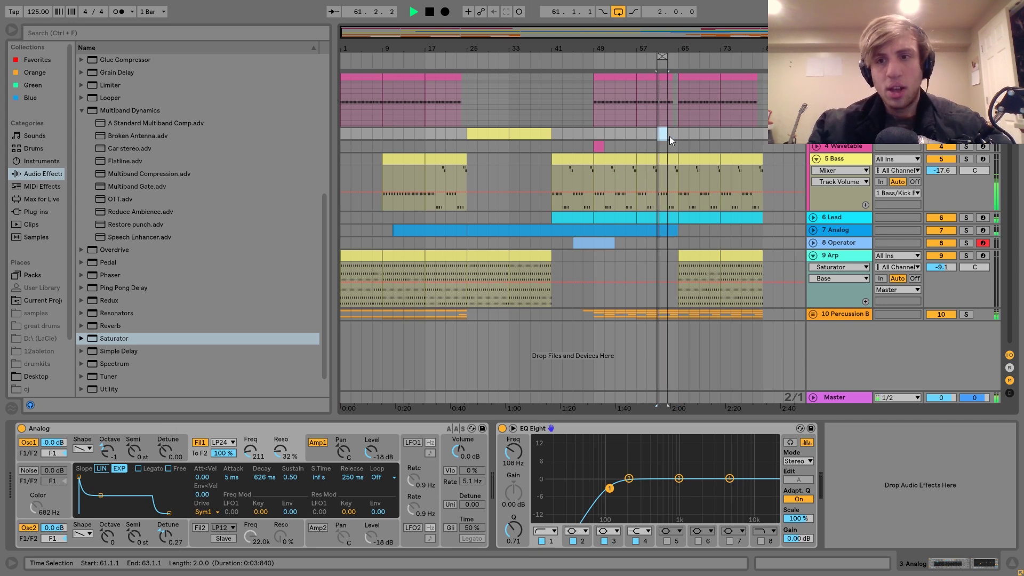
- Loop the two bars from bar 57 to bar 59 and audition them
{"action": "left_click", "coordinate": [635, 135]}
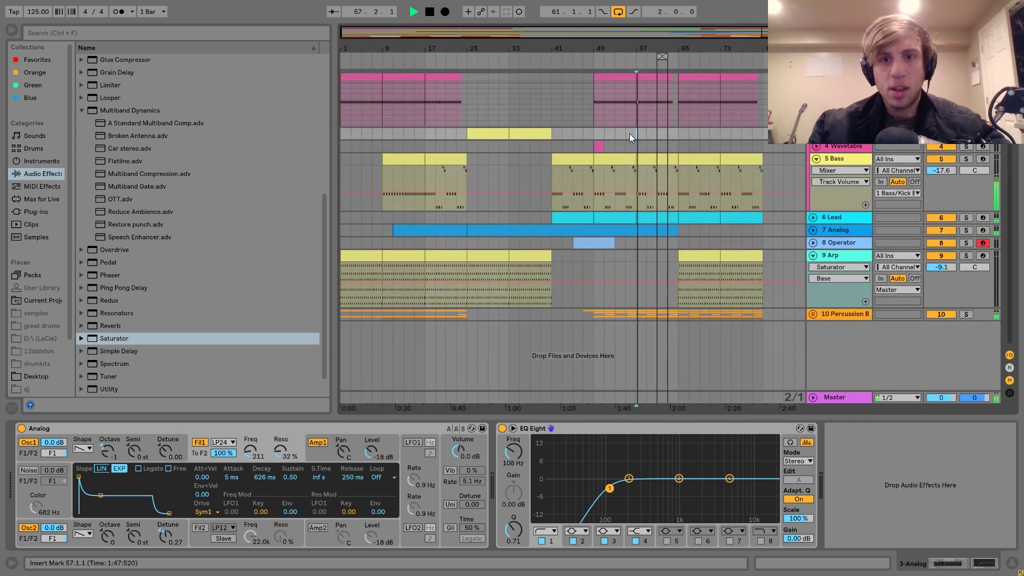
{"action": "left_click_drag", "start_coordinate": [621, 133], "coordinate": [645, 136]}
{"action": "key", "text": "ctrl+l"}
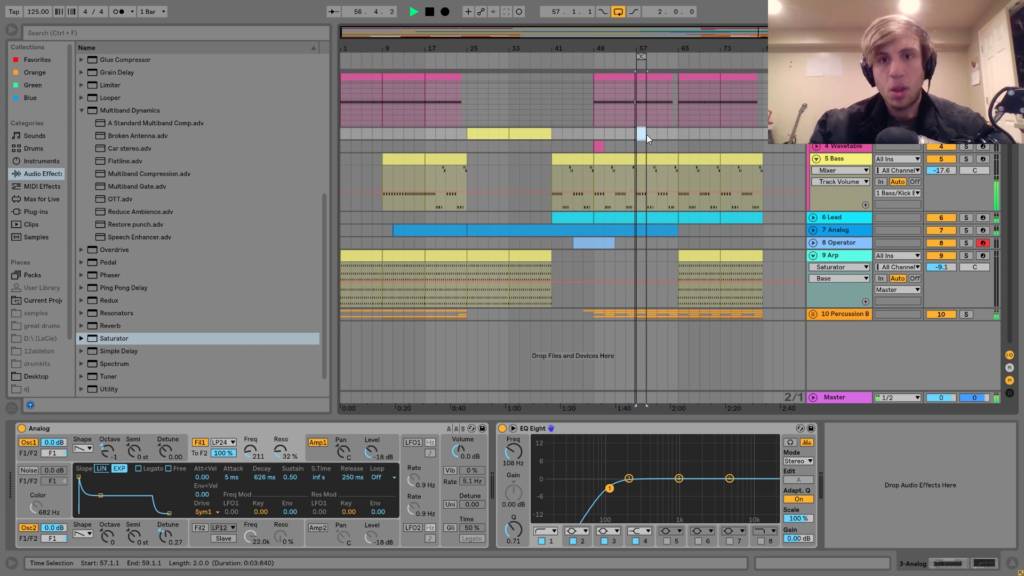
{"action": "key", "text": "space"}
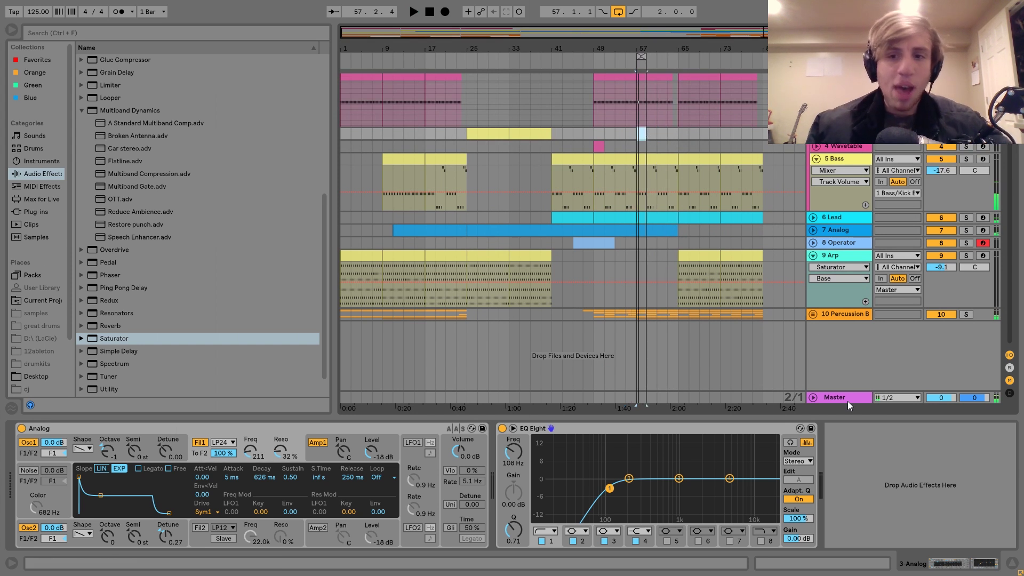
- Select the Master track and check the mixer levels in Session View while the loop plays
{"action": "left_click", "coordinate": [847, 402]}
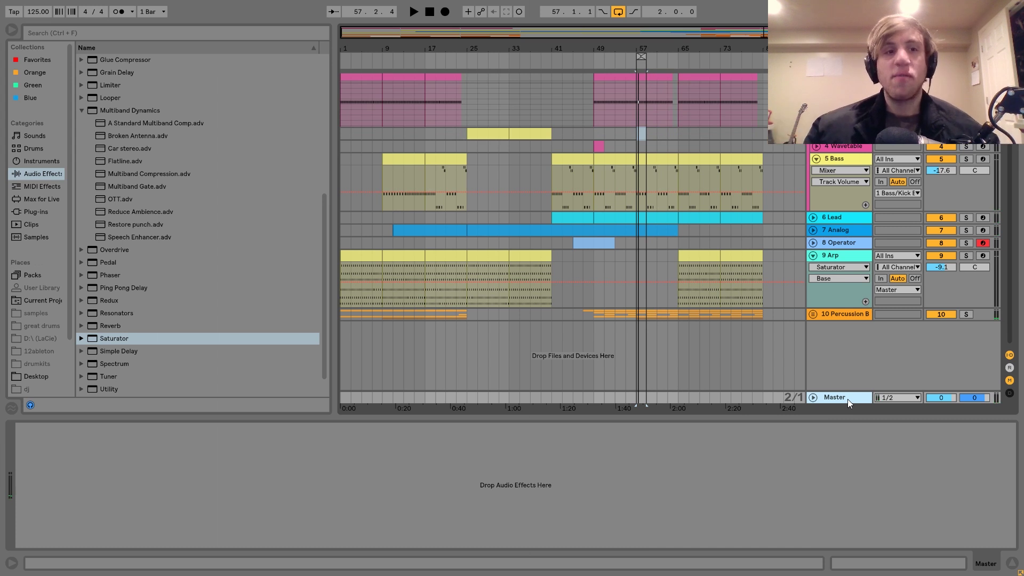
{"action": "key", "text": "space"}
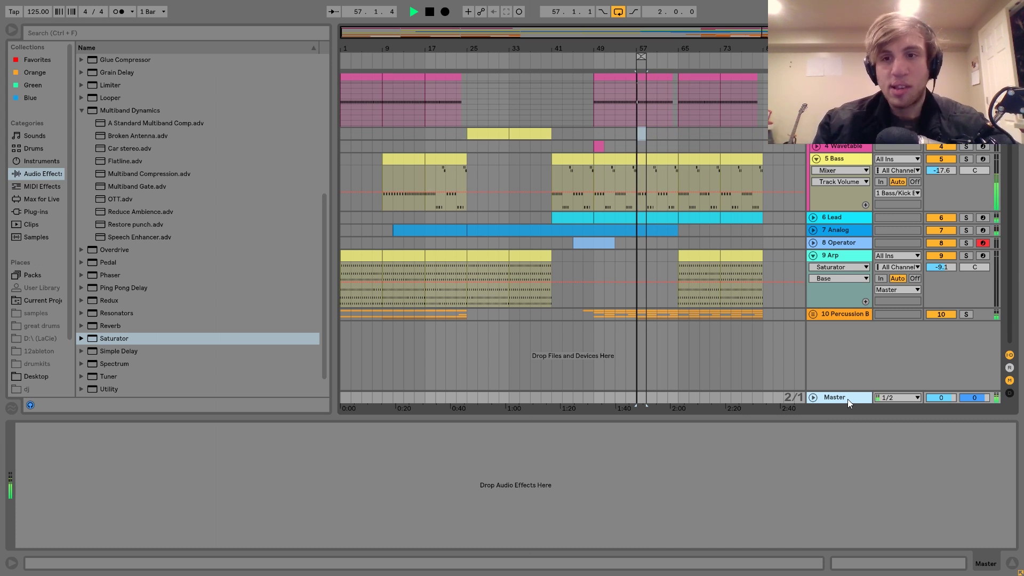
{"action": "key", "text": "Tab"}
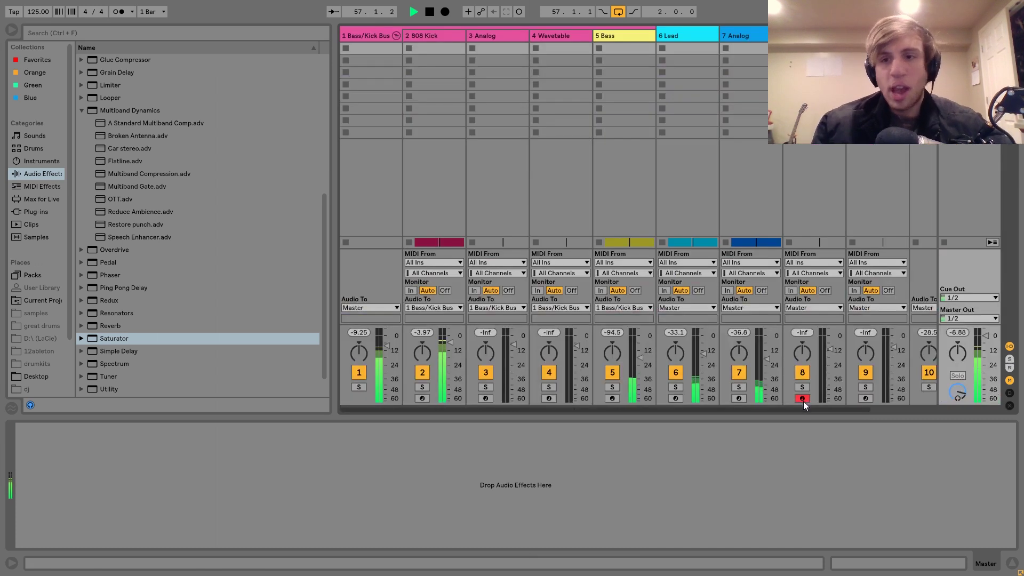
{"action": "left_click", "coordinate": [392, 308]}
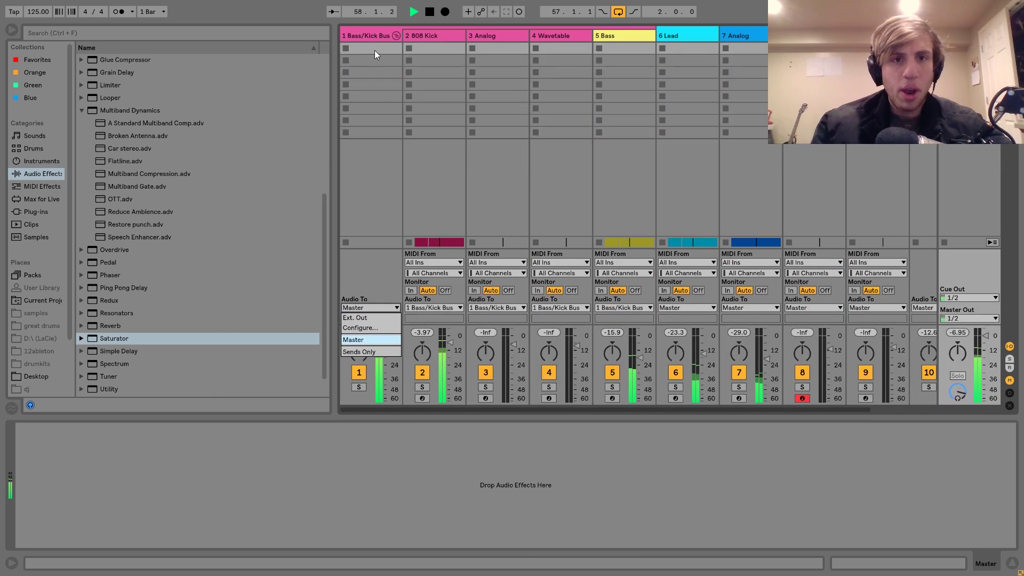
{"action": "key", "text": "Escape"}
{"action": "key", "text": "space"}
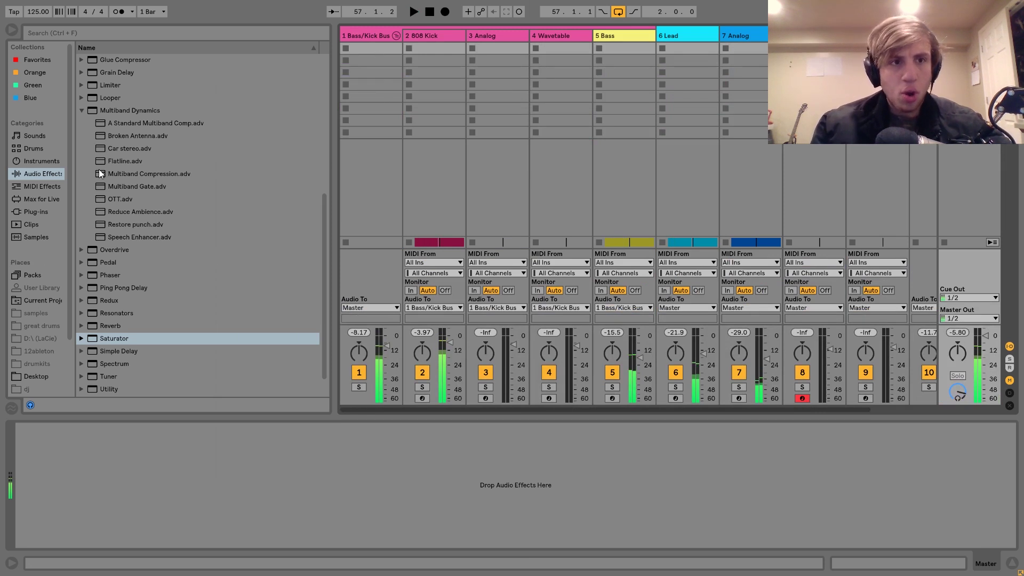
- Add an EQ Eight to the Master, boosting the low shelf slightly and the high shelf by 3.35 dB at 5.99 kHz
{"action": "scroll", "coordinate": [98, 169], "scroll_direction": "up", "scroll_amount": 5}
{"action": "left_click_drag", "start_coordinate": [113, 161], "coordinate": [390, 365]}
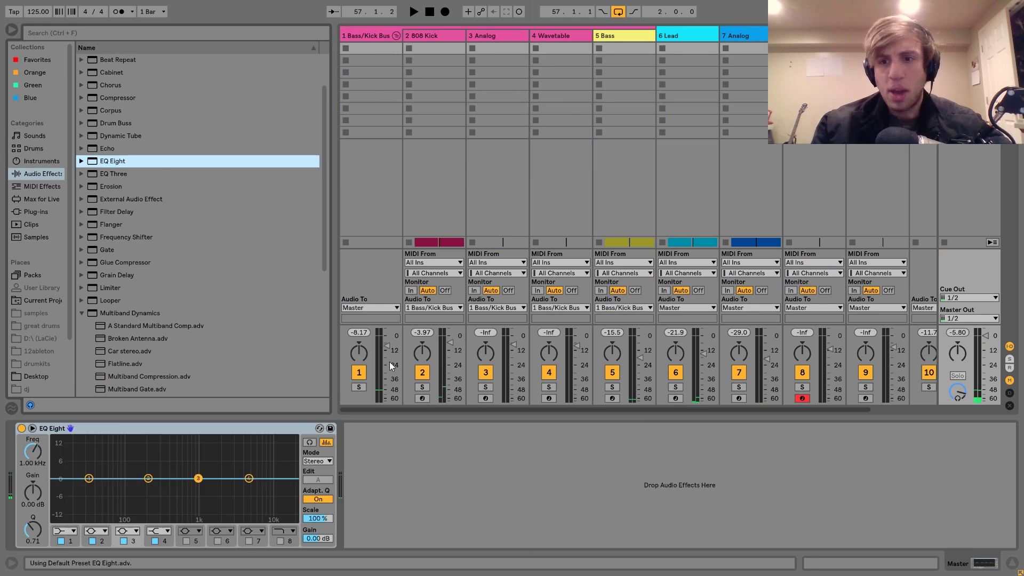
{"action": "key", "text": "space"}
{"action": "left_click_drag", "start_coordinate": [89, 478], "coordinate": [101, 468]}
{"action": "mouse_move", "coordinate": [248, 478]}
{"action": "left_mouse_down"}
{"action": "mouse_move", "coordinate": [263, 469]}
{"action": "mouse_move", "coordinate": [254, 469]}
{"action": "left_mouse_up"}
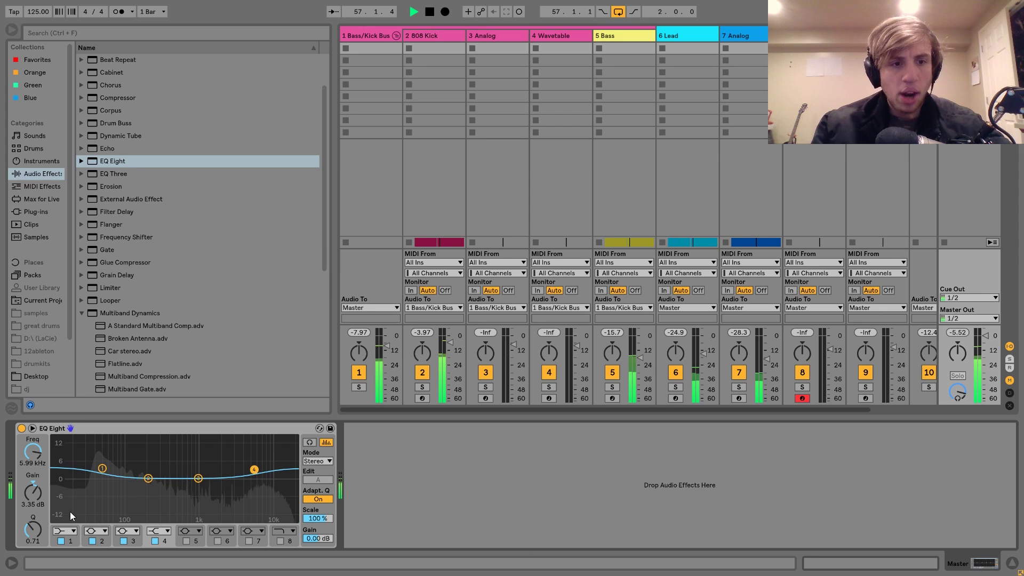
- Cut band 2 of the Master EQ Eight by 4.11 dB at 246 Hz with a Q of 3.06
{"action": "left_click", "coordinate": [148, 478]}
{"action": "key", "text": "space"}
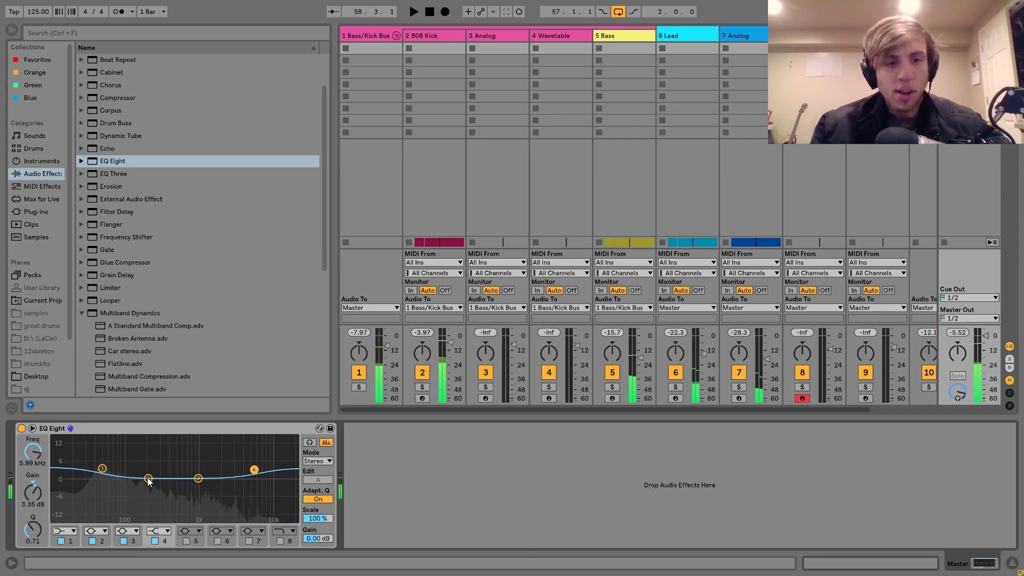
{"action": "left_click_drag", "start_coordinate": [149, 479], "coordinate": [157, 484]}
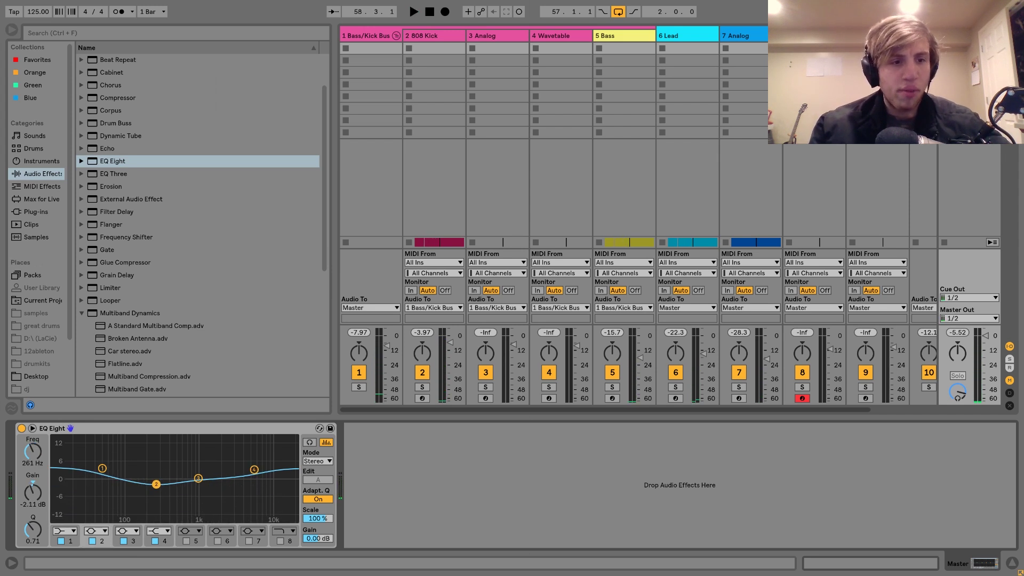
{"action": "scroll", "coordinate": [37, 456], "scroll_direction": "down", "scroll_amount": 2}
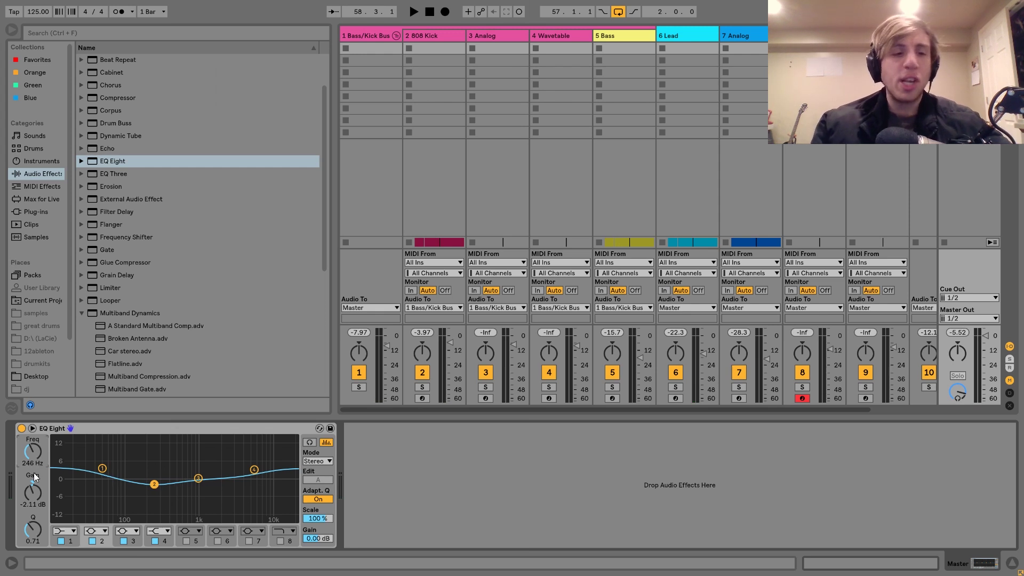
{"action": "scroll", "coordinate": [33, 492], "scroll_direction": "down", "scroll_amount": 5}
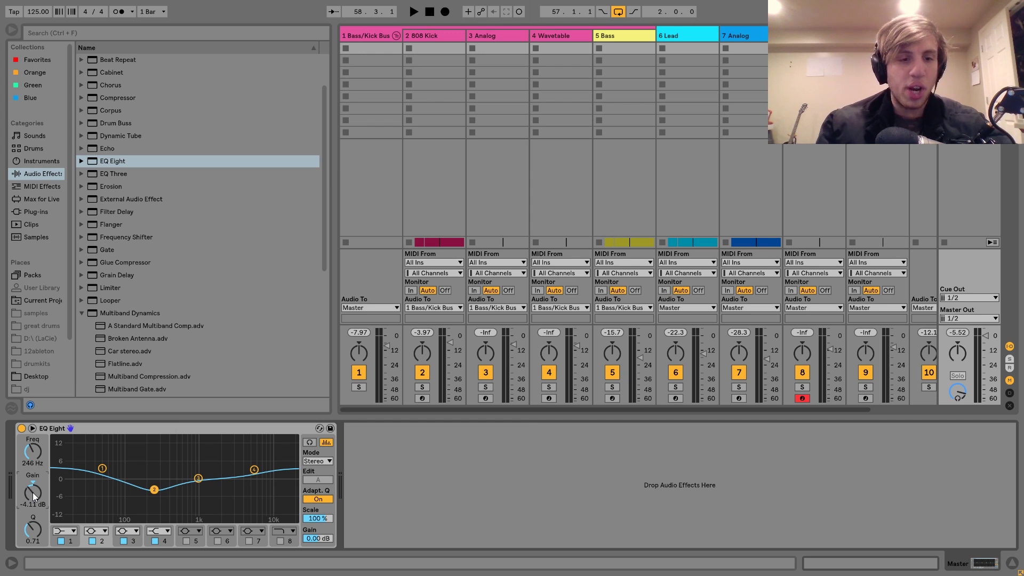
{"action": "left_click_drag", "start_coordinate": [33, 522], "coordinate": [33, 502]}
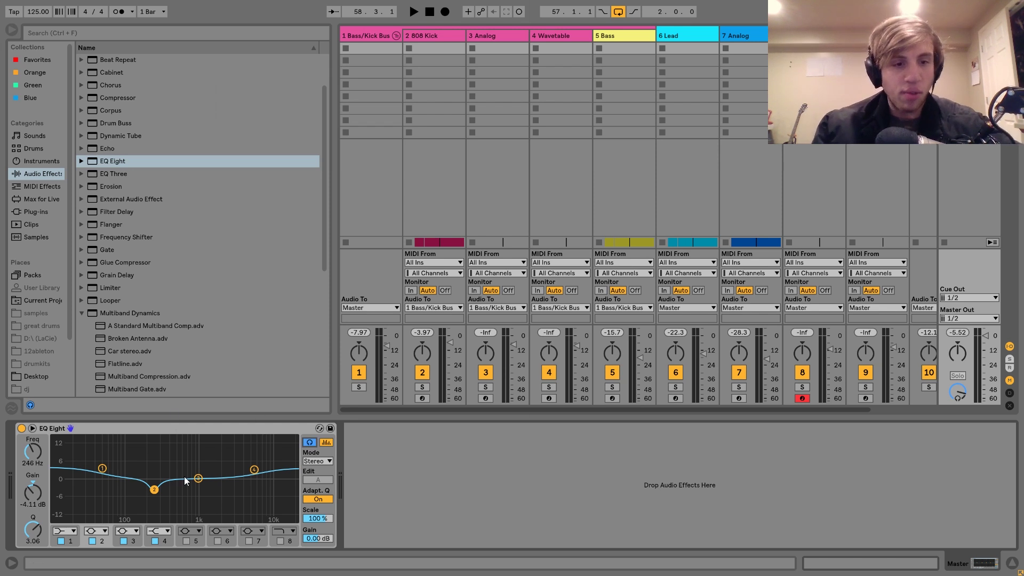
- Sweep band 2 of the Master EQ Eight as a boost of about 7 to 8 dB around 230–261 Hz during playback
{"action": "key", "text": "space"}
{"action": "left_click_drag", "start_coordinate": [153, 492], "coordinate": [156, 456]}
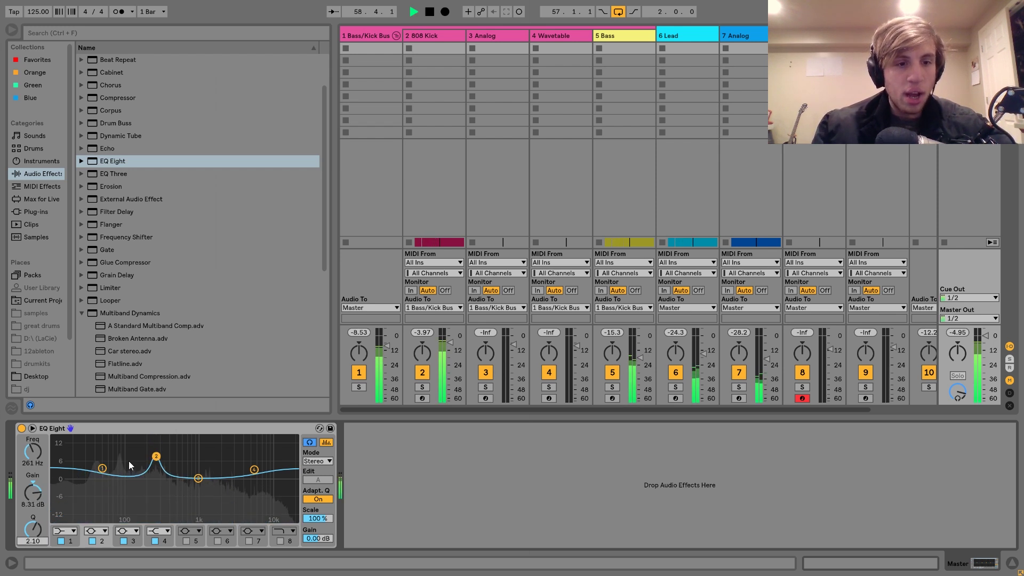
{"action": "left_click_drag", "start_coordinate": [33, 529], "coordinate": [33, 537]}
{"action": "mouse_move", "coordinate": [157, 457]}
{"action": "left_mouse_down"}
{"action": "mouse_move", "coordinate": [167, 458]}
{"action": "mouse_move", "coordinate": [152, 459]}
{"action": "left_mouse_up"}
{"action": "key", "text": "space"}
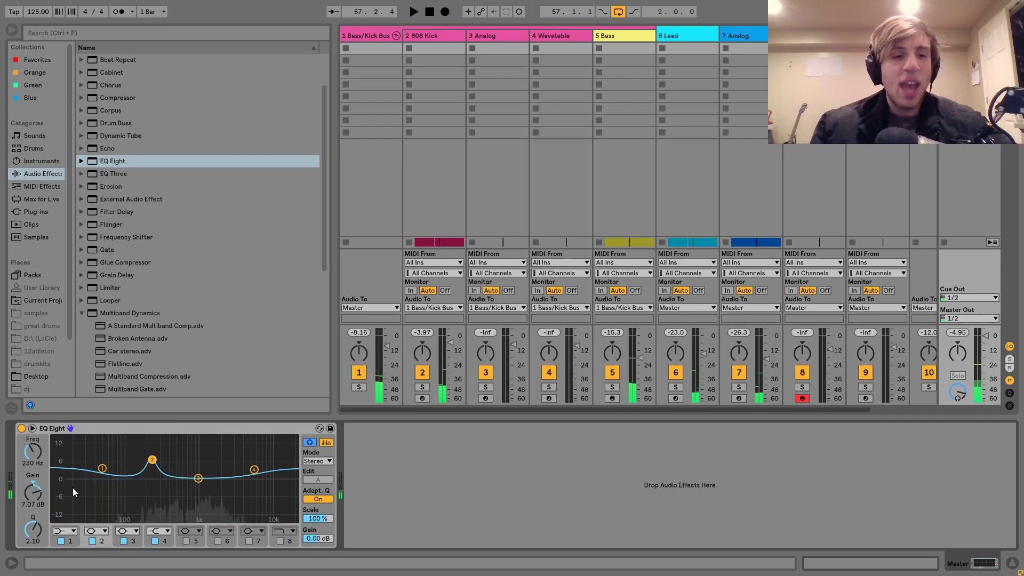
- Turn band 2 of the Master EQ Eight into a 3.76 dB cut at 259 Hz with a Q of 3.76
{"action": "left_click_drag", "start_coordinate": [34, 484], "coordinate": [35, 526]}
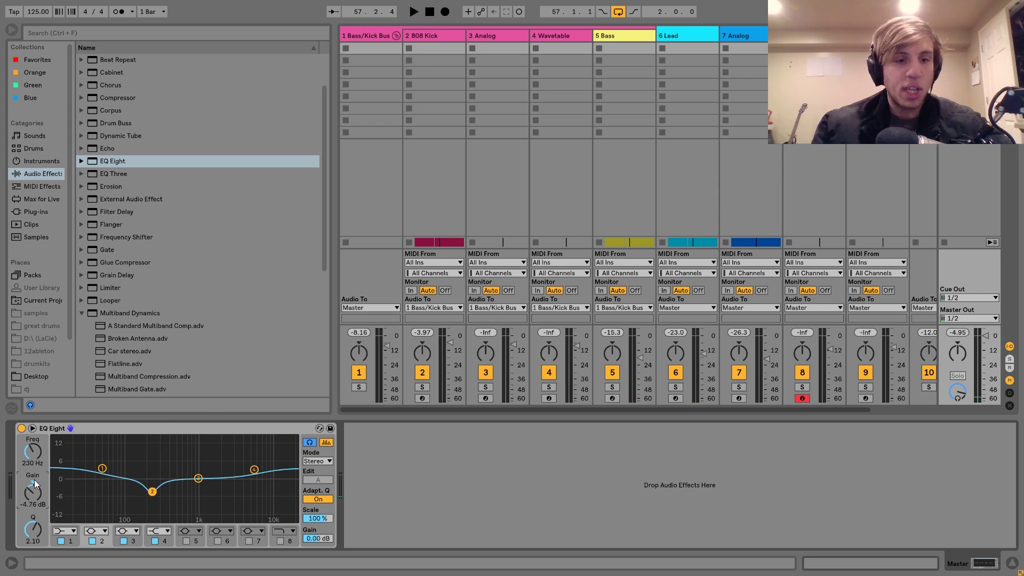
{"action": "scroll", "coordinate": [27, 453], "scroll_direction": "up", "scroll_amount": 4}
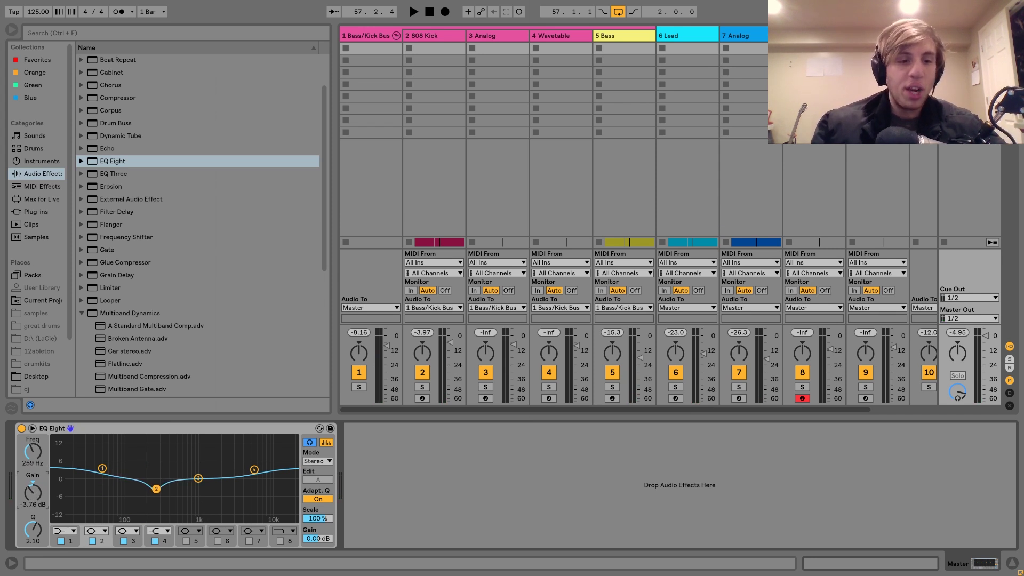
{"action": "left_click_drag", "start_coordinate": [34, 533], "coordinate": [33, 532]}
- Compare the loop with band 2 off and on, and deepen its cut to -4.83 dB at 255 Hz
{"action": "key", "text": "space"}
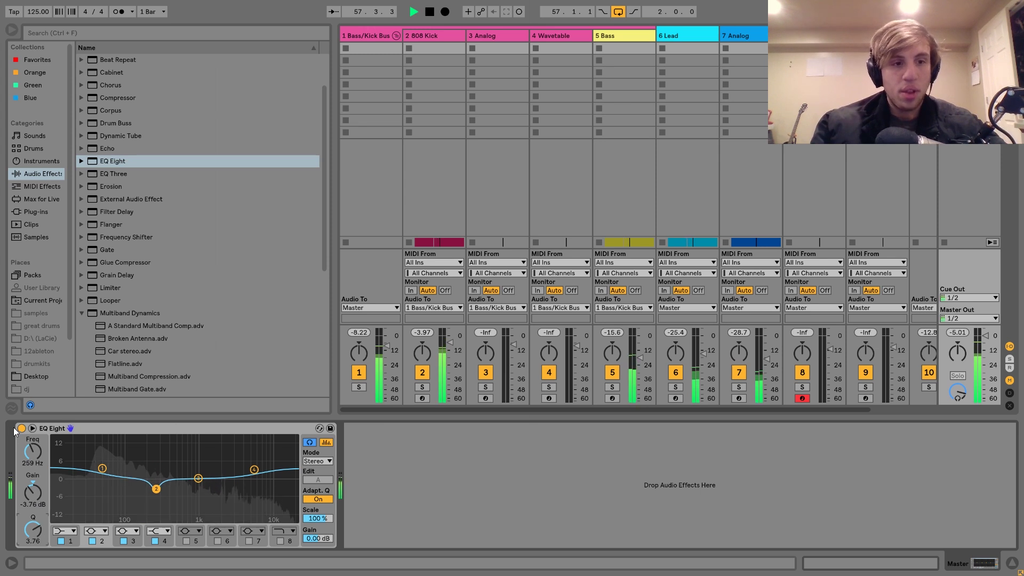
{"action": "left_click", "coordinate": [91, 541]}
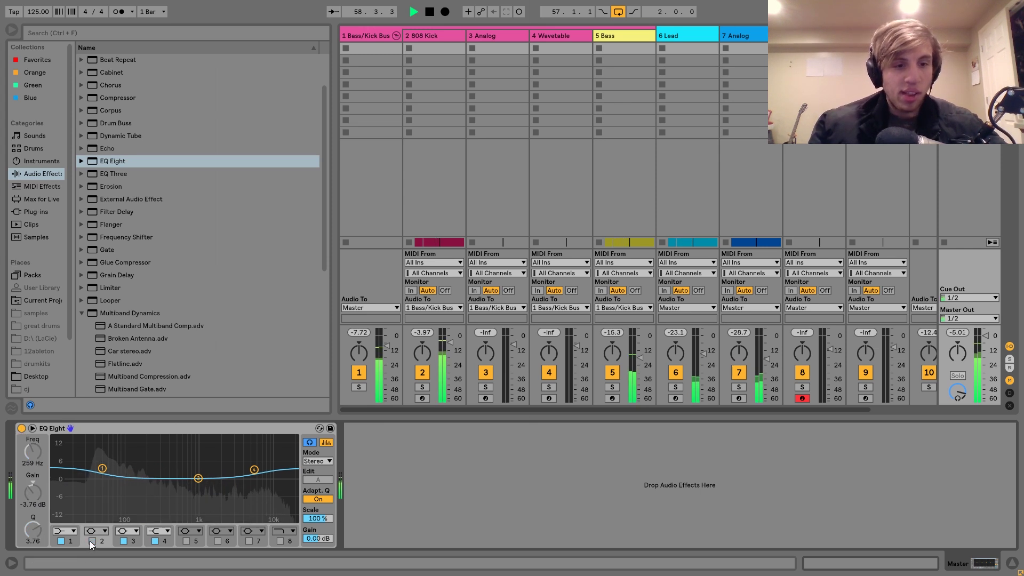
{"action": "left_click", "coordinate": [91, 541]}
{"action": "left_click_drag", "start_coordinate": [155, 490], "coordinate": [155, 492]}
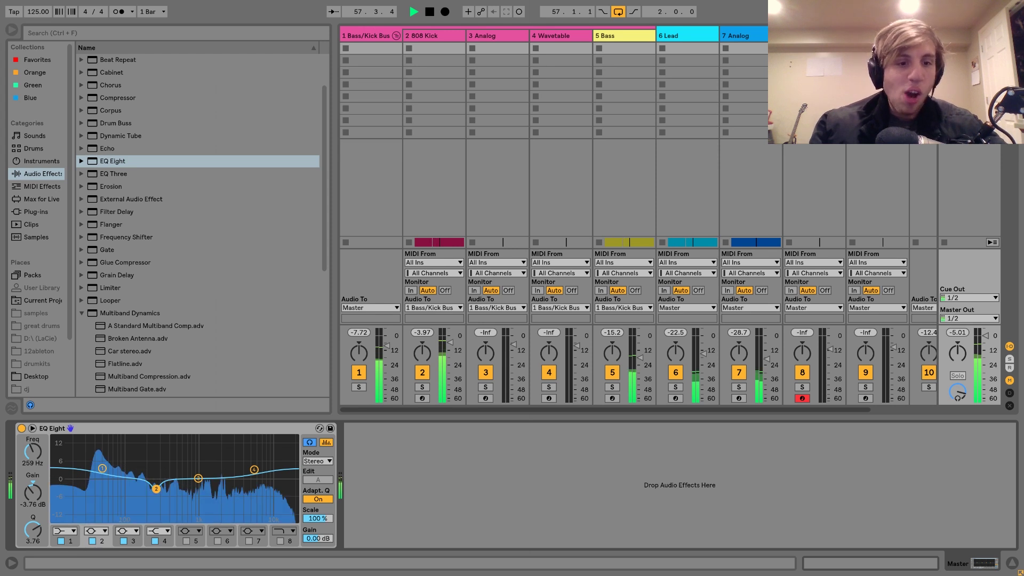
{"action": "key", "text": "space"}
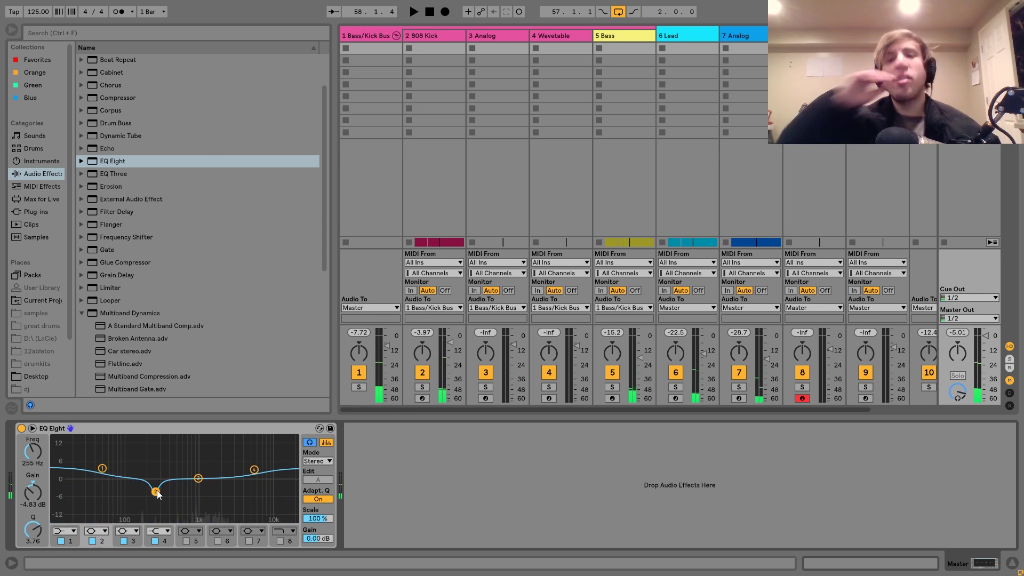
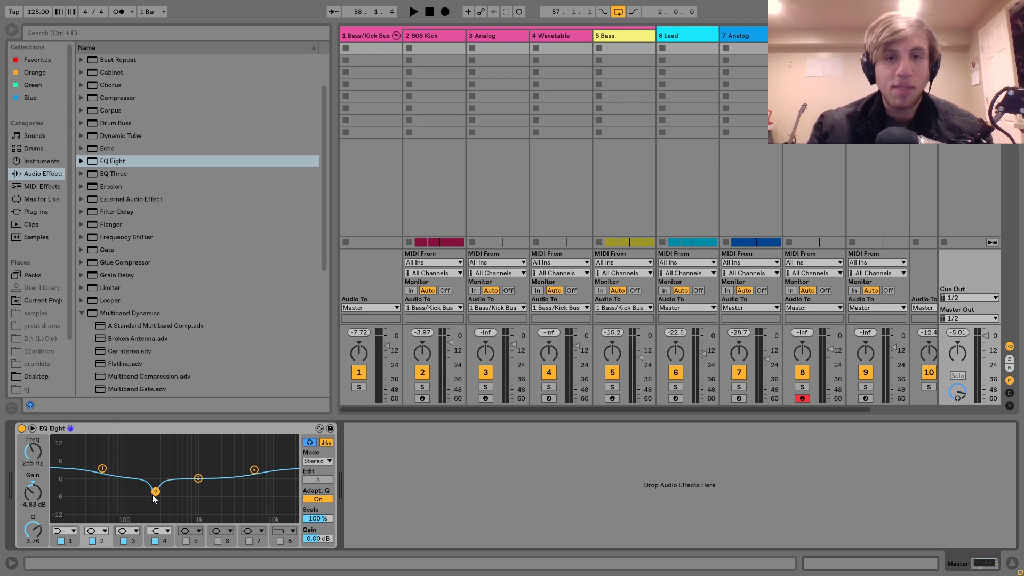
- Boost the Master EQ Eight's low shelf by 5.33 dB at 68.1 Hz and compare the loop with the EQ bypassed and active
{"action": "key", "text": "space"}
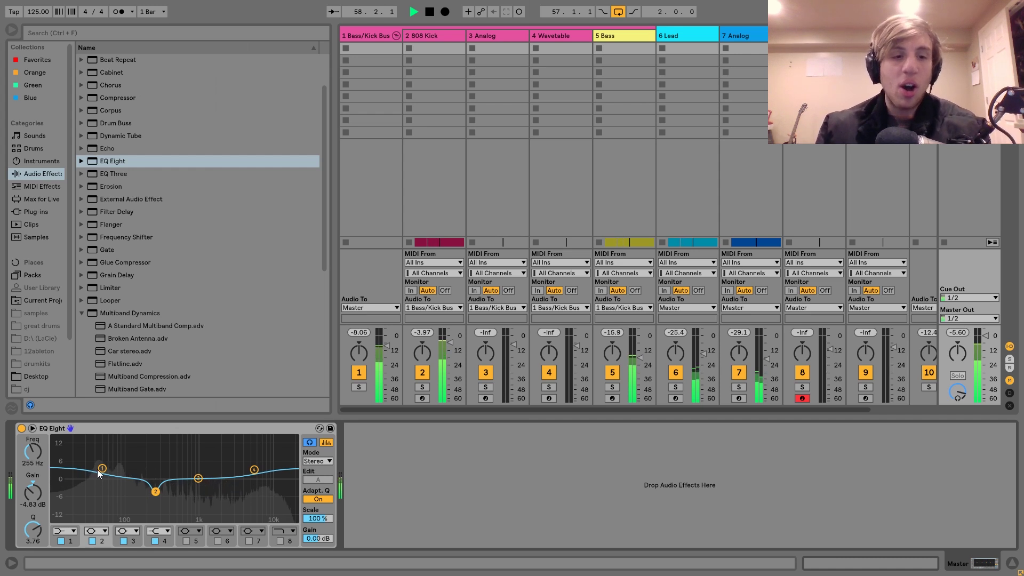
{"action": "left_click_drag", "start_coordinate": [102, 468], "coordinate": [114, 465]}
{"action": "key", "text": "space"}
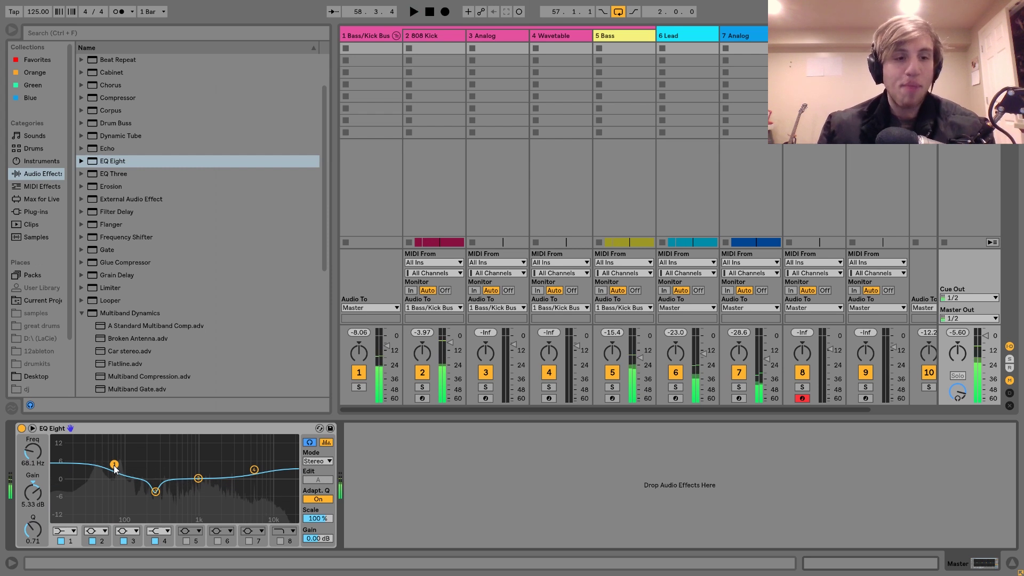
{"action": "left_click", "coordinate": [22, 429]}
{"action": "key", "text": "space"}
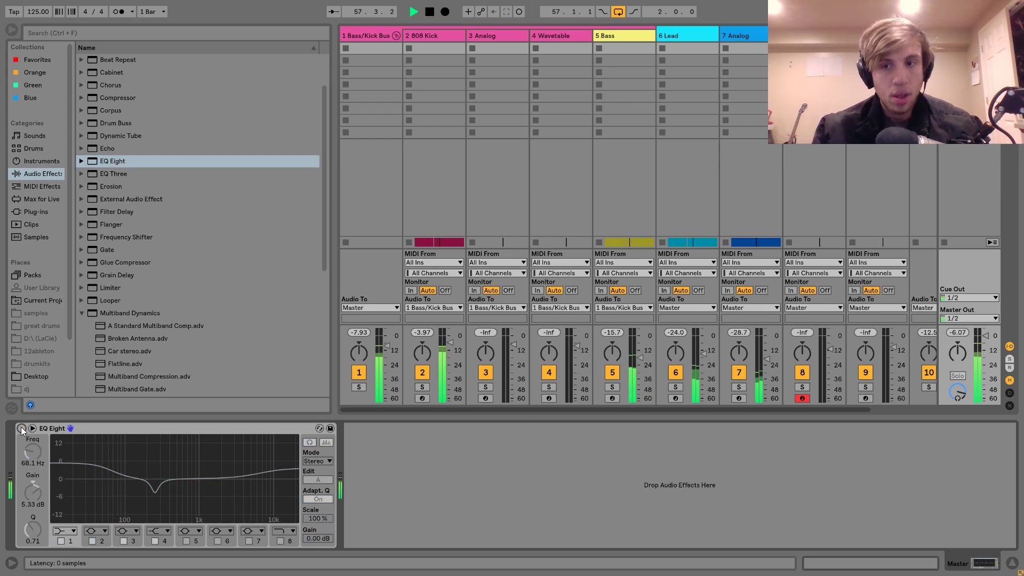
{"action": "left_click", "coordinate": [21, 428]}
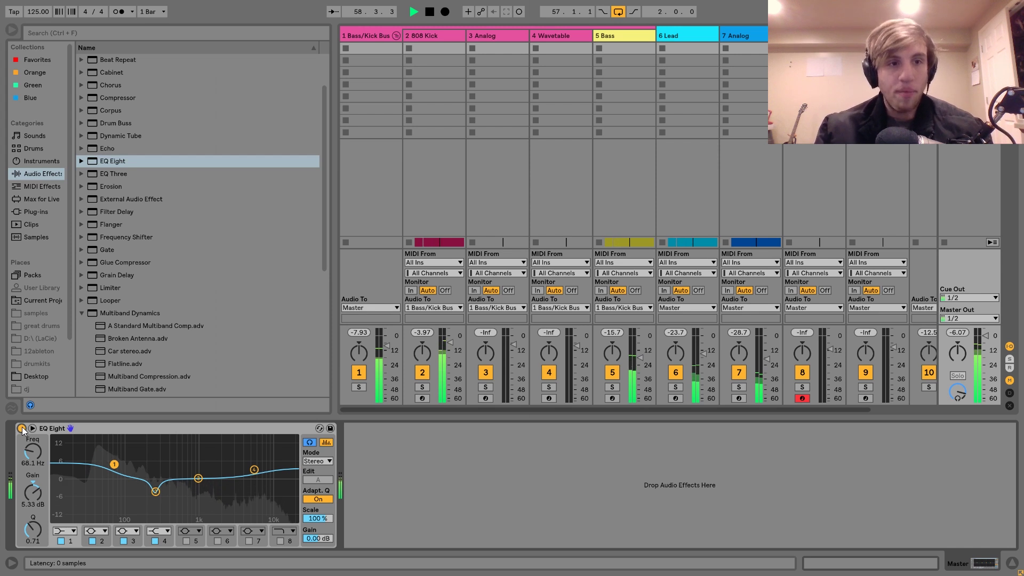
{"action": "key", "text": "space"}
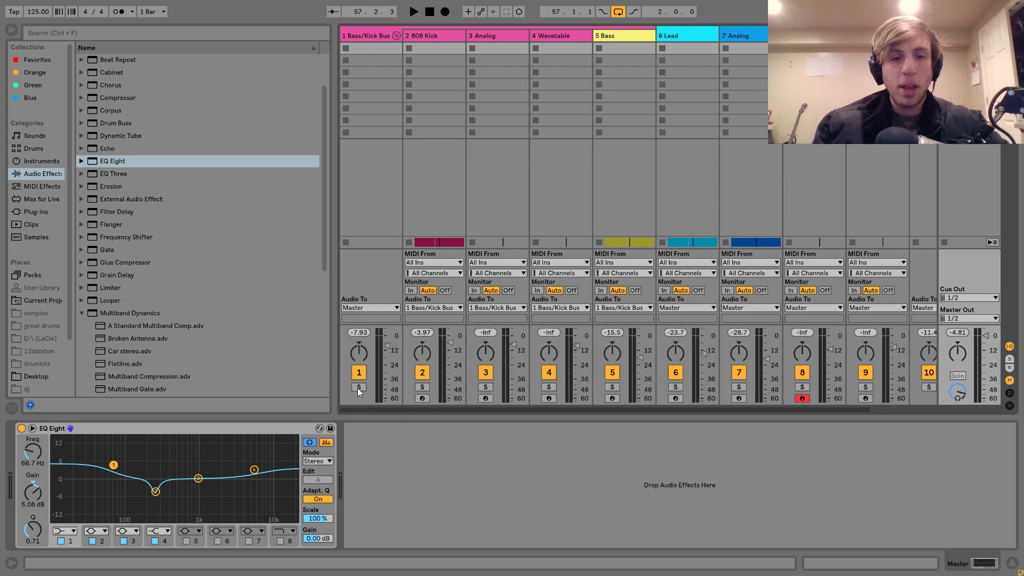
- Solo the Bass/Kick Bus and audition it with its Dynamic Tube and Compressor shown
{"action": "left_click", "coordinate": [383, 37]}
{"action": "key", "text": "space"}
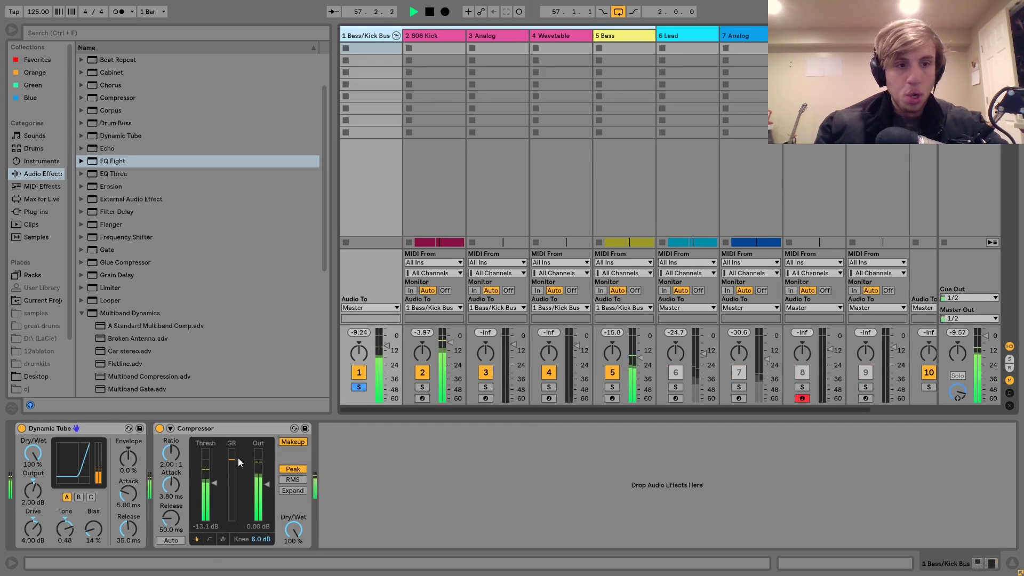
{"action": "key", "text": "space"}
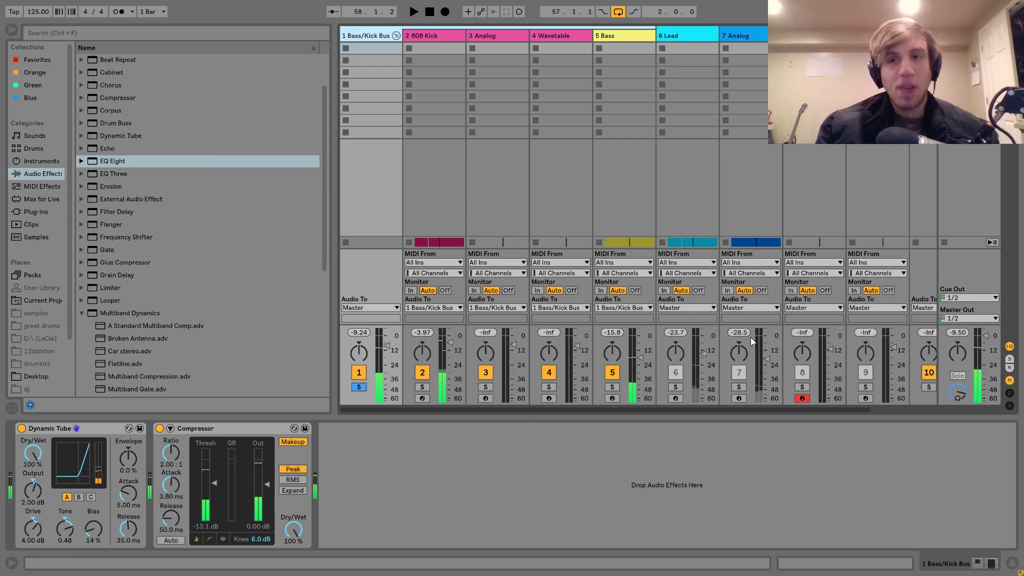
- Solo the Percussion Bus instead, show its devices and audition the loop
{"action": "scroll", "coordinate": [875, 396], "scroll_direction": "right", "scroll_amount": 3}
{"action": "left_click", "coordinate": [848, 387]}
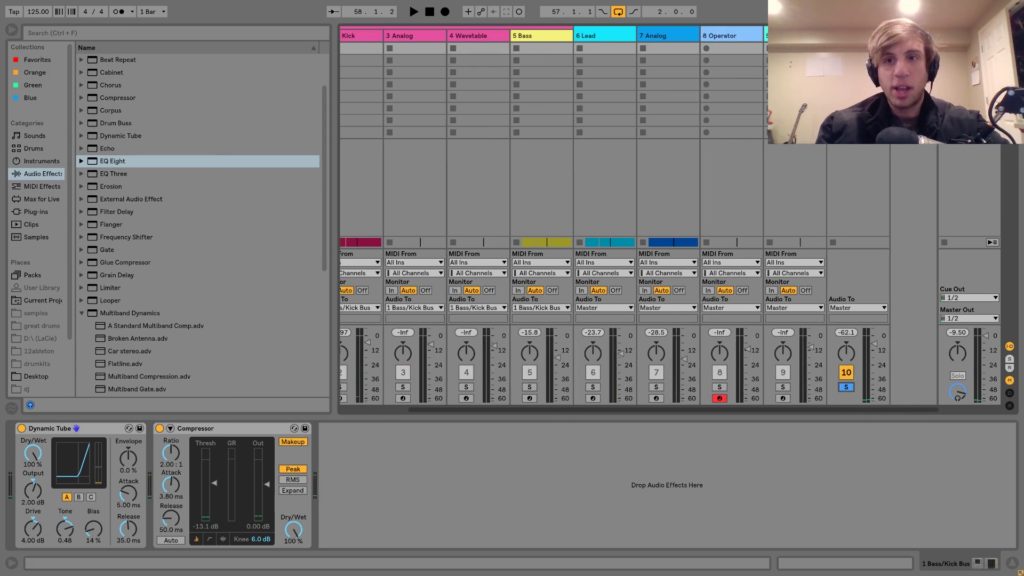
{"action": "left_click", "coordinate": [859, 35]}
{"action": "key", "text": "space"}
{"action": "key", "text": "space"}
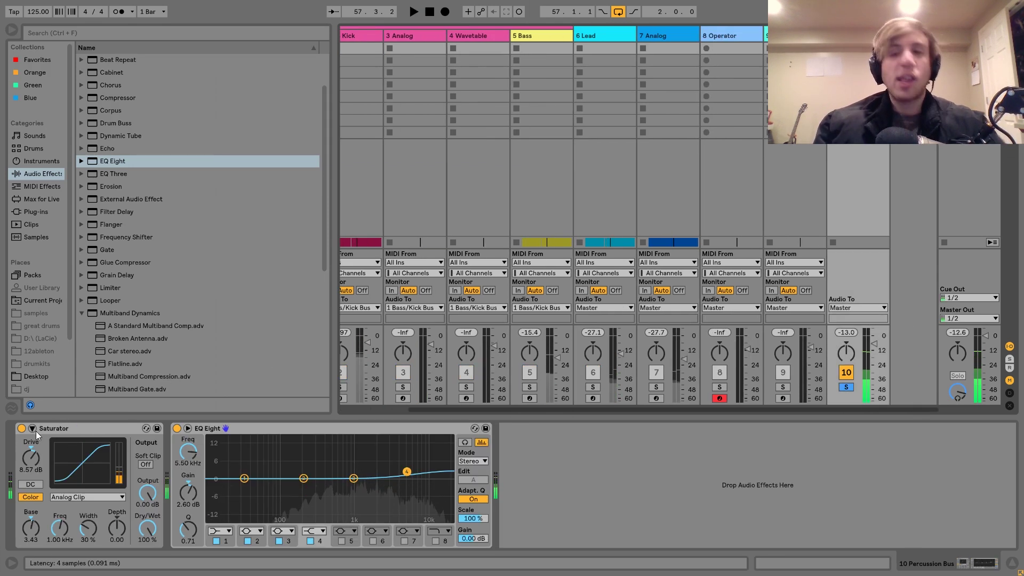
{"action": "key", "text": "space"}
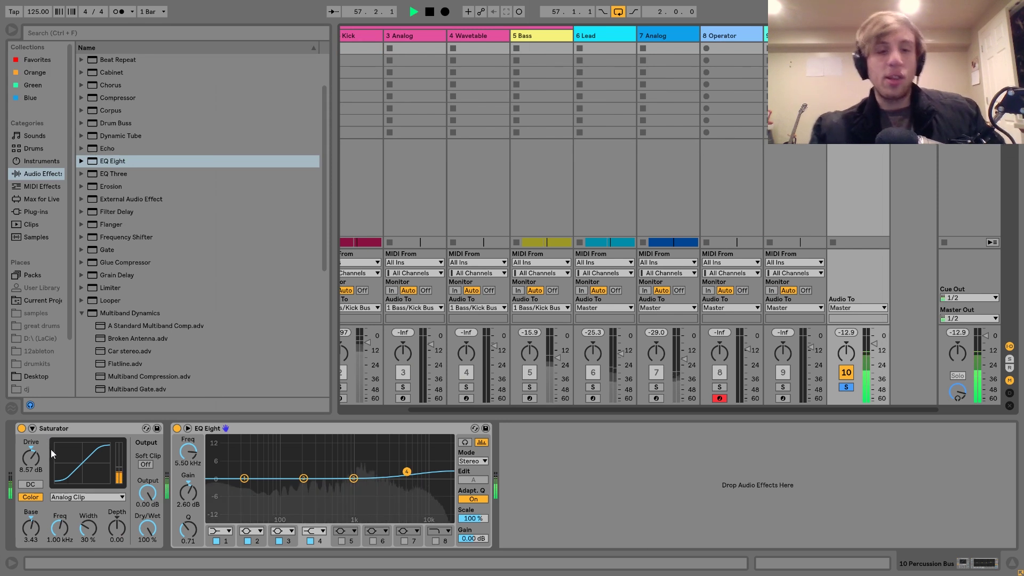
- Change band 1 of the Percussion Bus EQ Eight to a low cut at about 188 Hz
{"action": "left_click", "coordinate": [220, 531]}
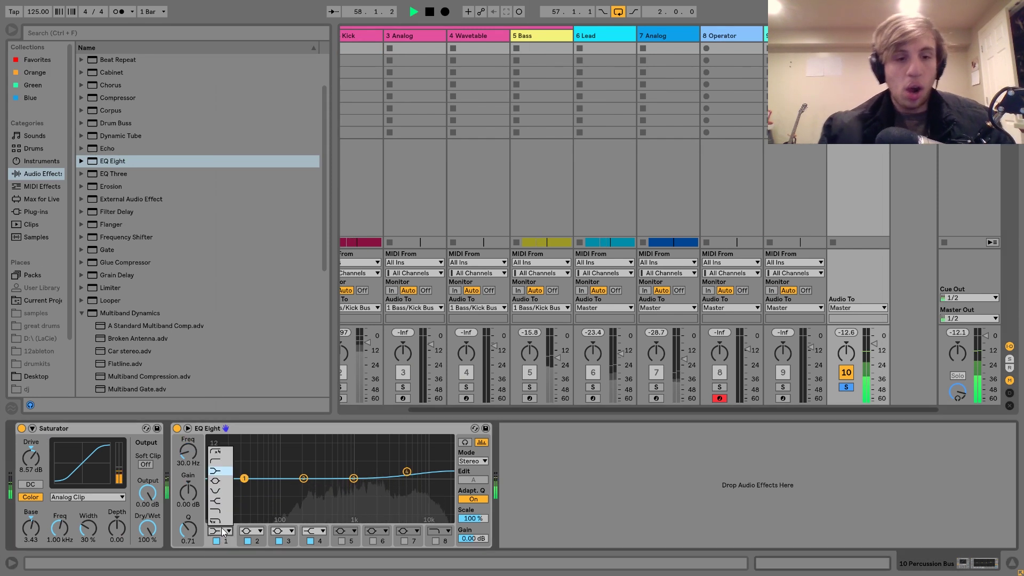
{"action": "left_click", "coordinate": [217, 461]}
{"action": "left_click_drag", "start_coordinate": [190, 458], "coordinate": [190, 433]}
{"action": "key", "text": "space"}
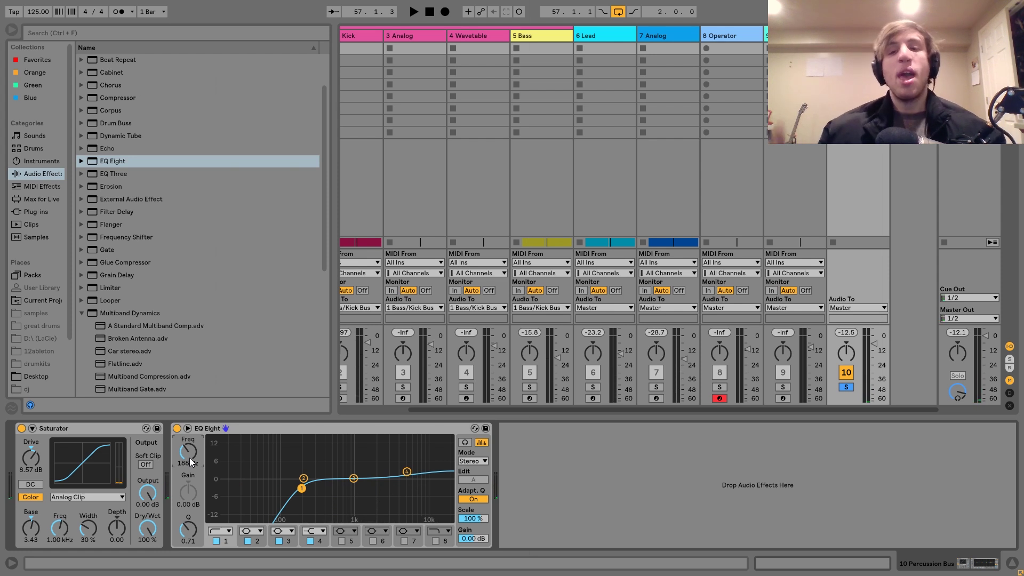
- On the Master EQ Eight, lower the low shelf gain to 3.84 dB and move the high shelf to 4.54 kHz
{"action": "left_click", "coordinate": [969, 36]}
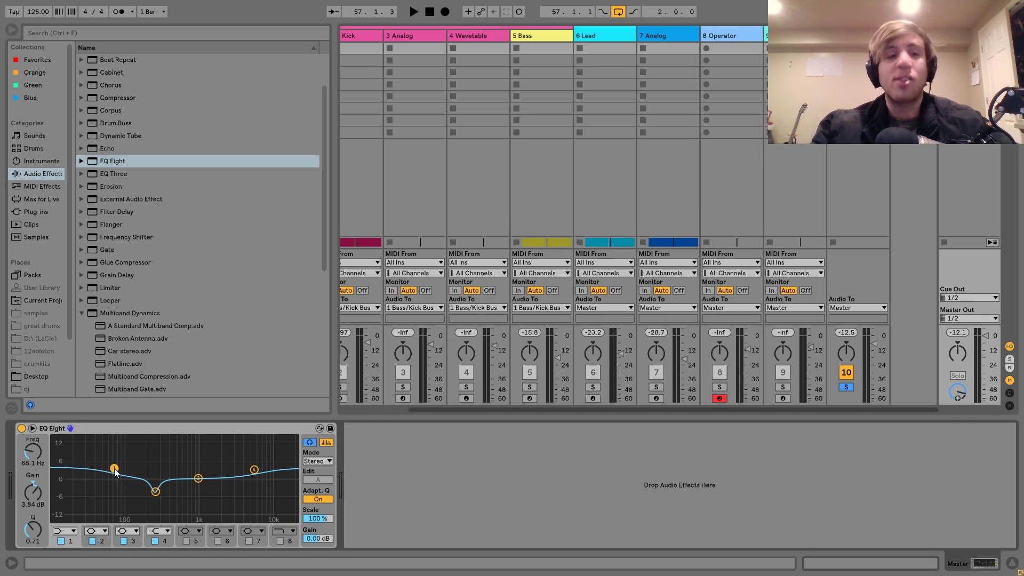
{"action": "key", "text": "space"}
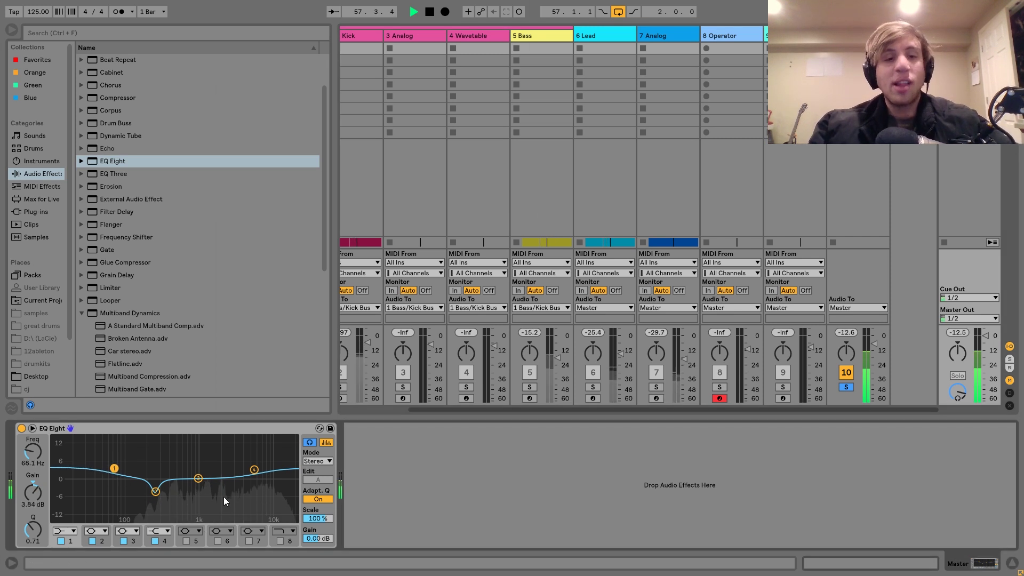
{"action": "left_click_drag", "start_coordinate": [254, 470], "coordinate": [246, 470]}
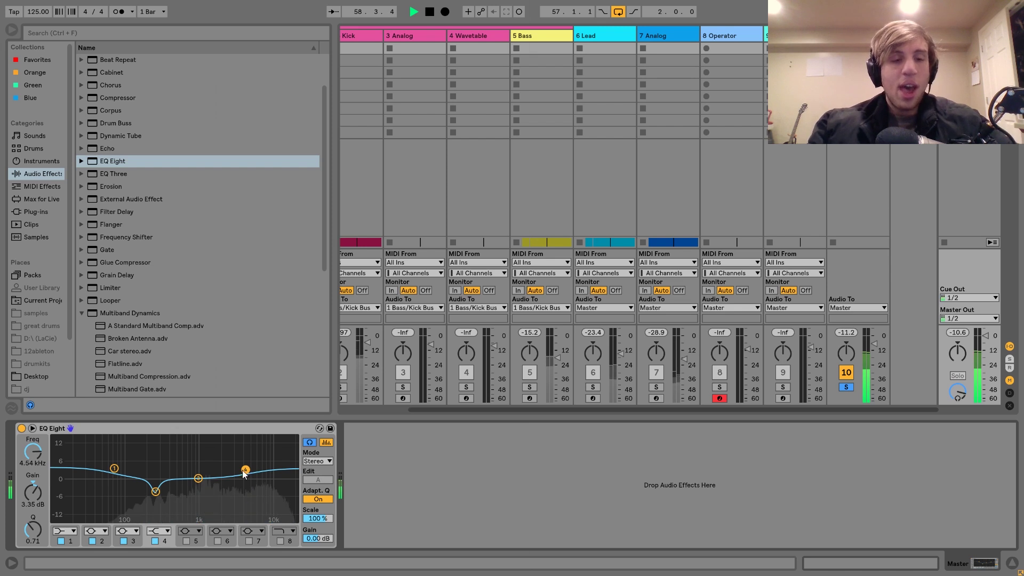
{"action": "key", "text": "space"}
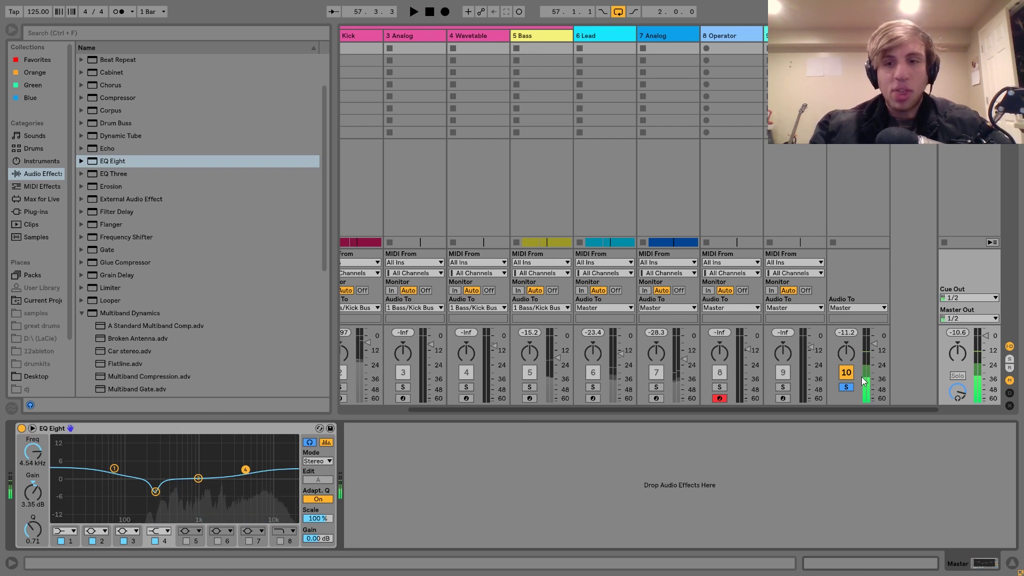
- Unsolo the Percussion Bus and compare the full mix with the Master EQ Eight bypassed and active
{"action": "left_click", "coordinate": [846, 387]}
{"action": "left_click", "coordinate": [21, 428]}
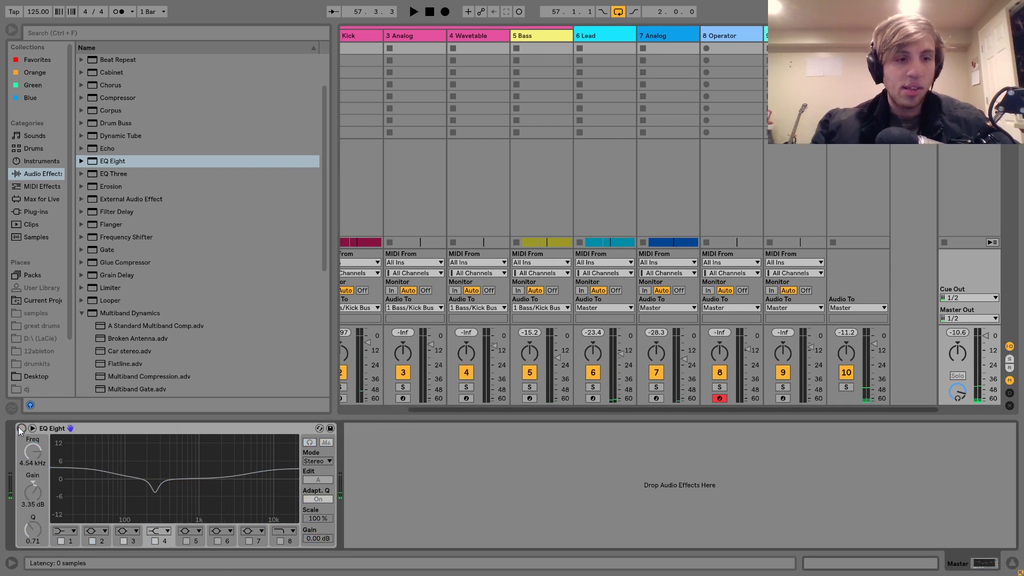
{"action": "key", "text": "space"}
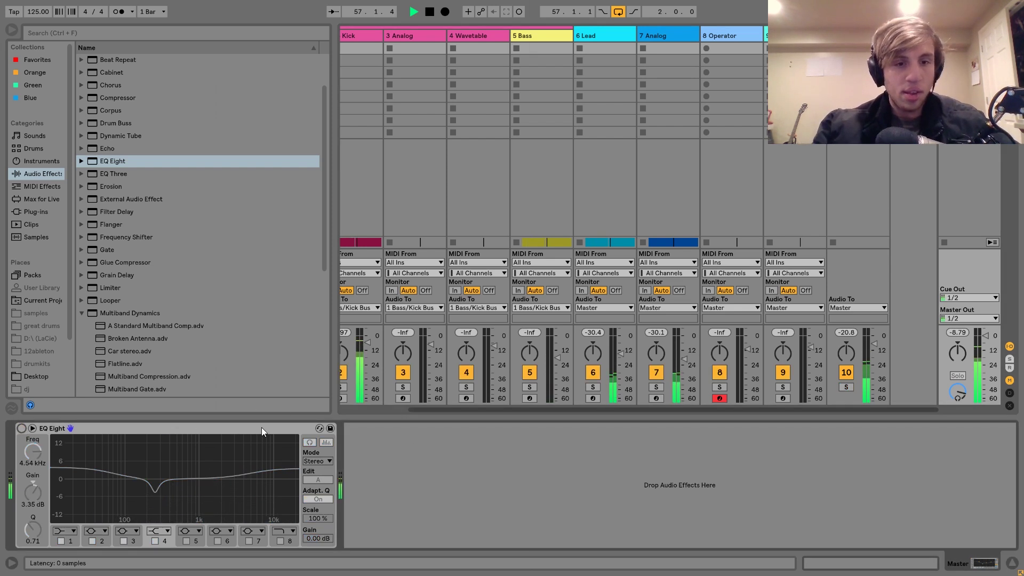
{"action": "left_click", "coordinate": [21, 429]}
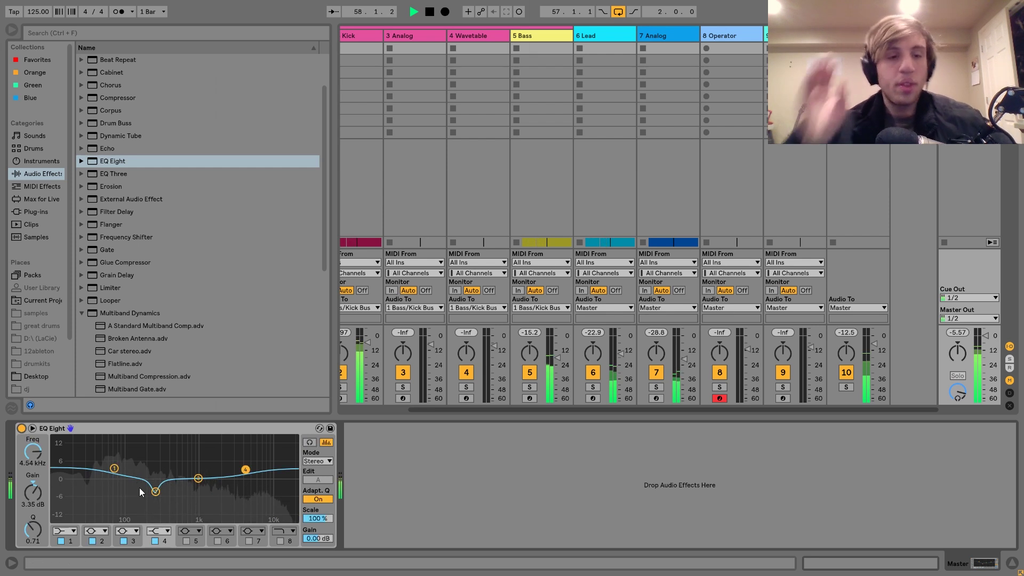
{"action": "key", "text": "space"}
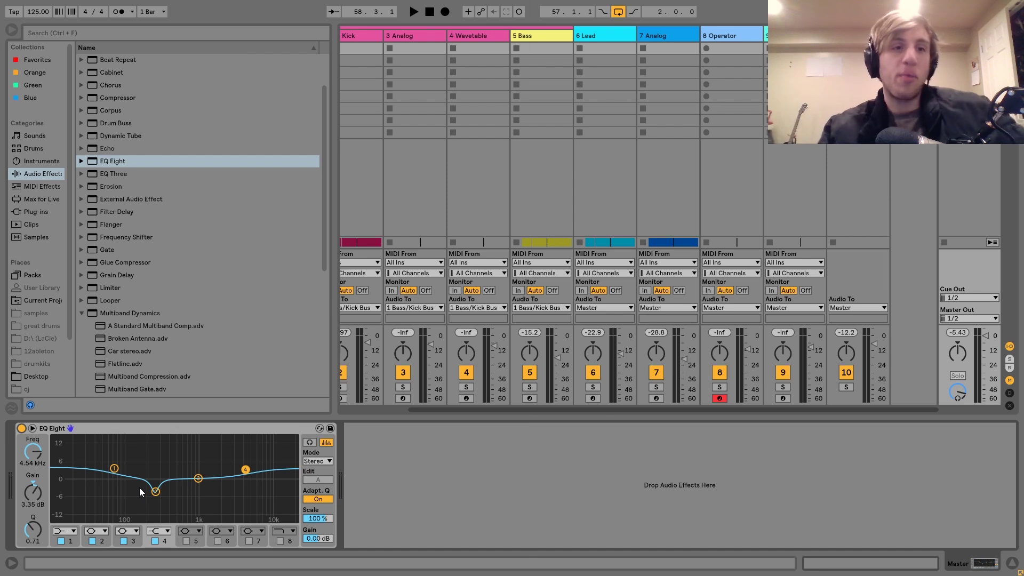
- Add a Dynamic Tube after the Master EQ Eight with Drive at 7.62 dB and Tone at 0.31, and audition it
{"action": "double_click", "coordinate": [107, 141]}
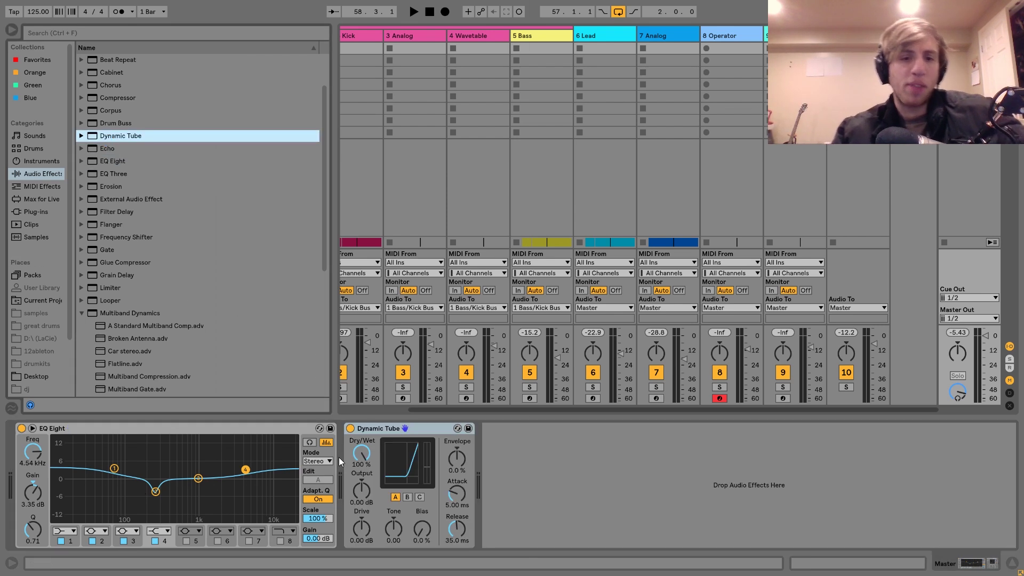
{"action": "key", "text": "space"}
{"action": "left_click", "coordinate": [362, 527]}
{"action": "left_click_drag", "start_coordinate": [361, 528], "coordinate": [392, 541]}
{"action": "key", "text": "space"}
{"action": "key", "text": "space"}
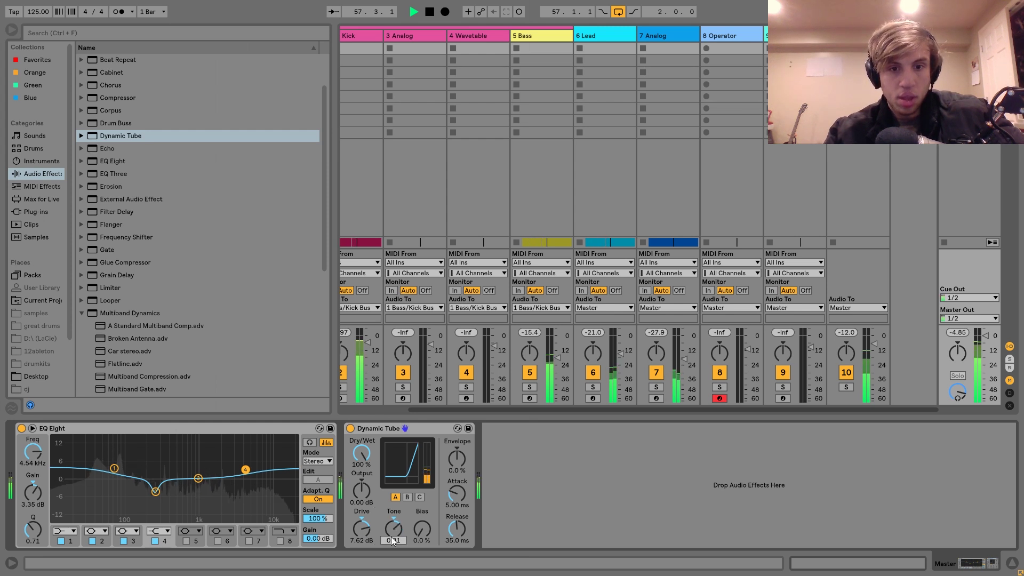
{"action": "key", "text": "space"}
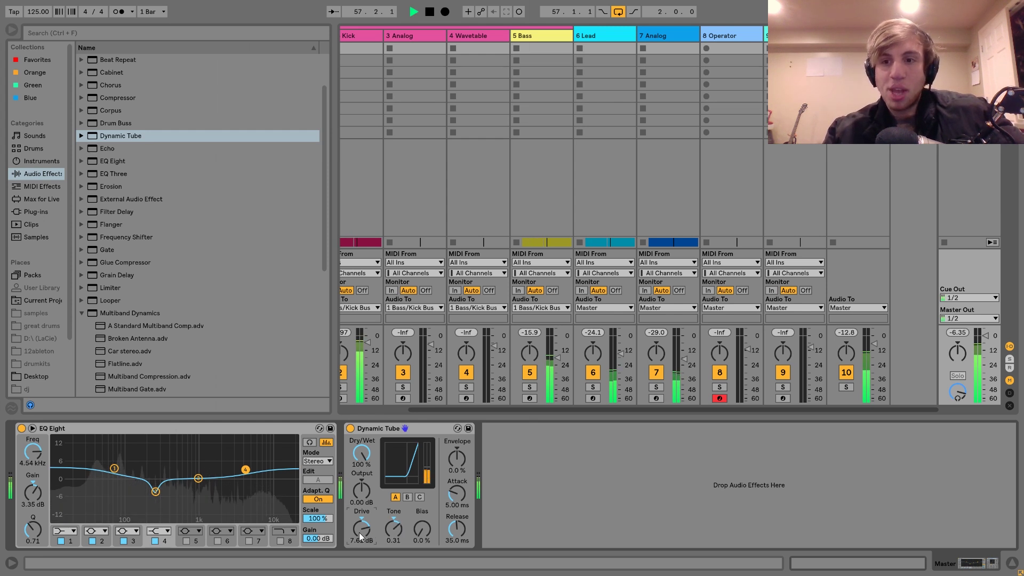
{"action": "key", "text": "space"}
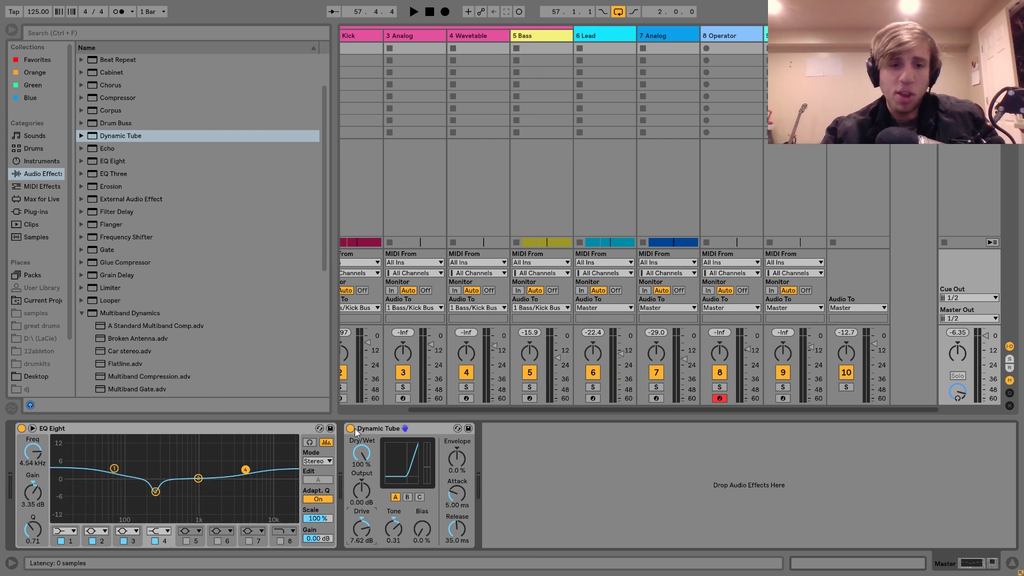
- Bypass the Dynamic Tube on the Master and add a Saturator after it
{"action": "scroll", "coordinate": [170, 296], "scroll_direction": "down", "scroll_amount": 4}
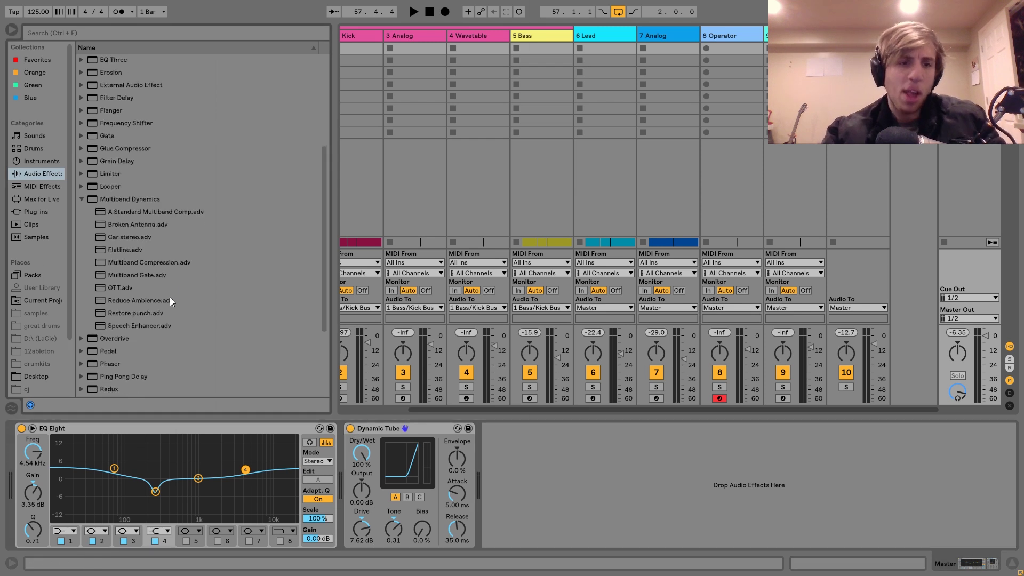
{"action": "left_click", "coordinate": [350, 429]}
{"action": "scroll", "coordinate": [149, 306], "scroll_direction": "down", "scroll_amount": 2}
{"action": "left_click_drag", "start_coordinate": [120, 327], "coordinate": [514, 535]}
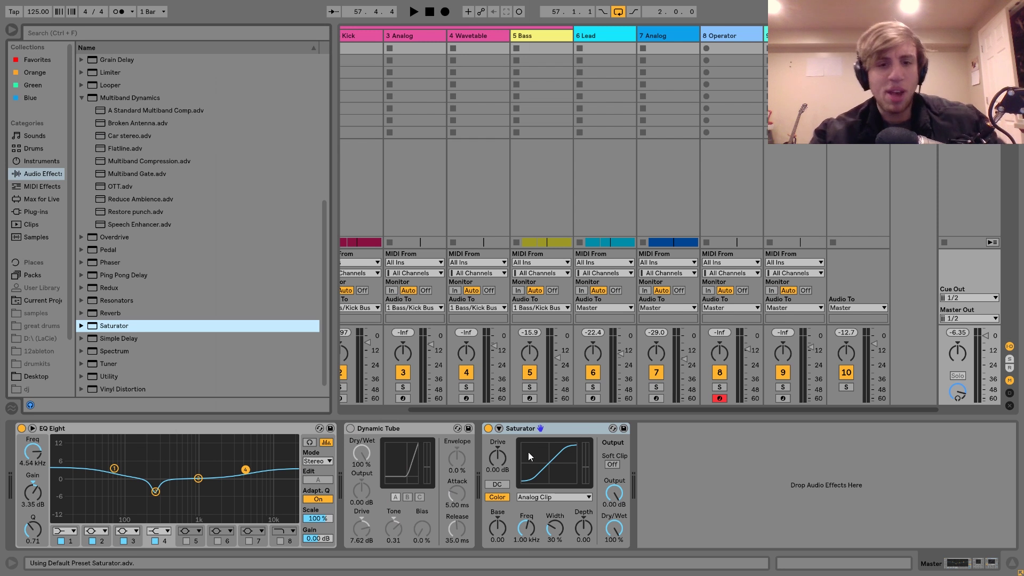
- Audition the Saturator on the Master with its Drive raised to 2.29 dB
{"action": "key", "text": "space"}
{"action": "left_click_drag", "start_coordinate": [501, 463], "coordinate": [501, 459]}
{"action": "key", "text": "space"}
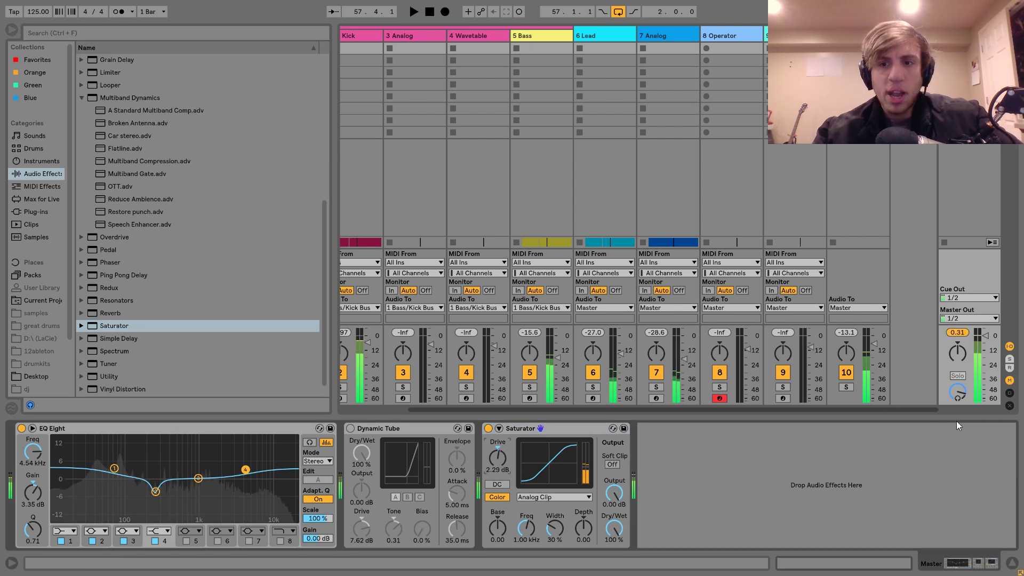
- Delete the Saturator from the Master, reactivate the Dynamic Tube, and audition the mix through it
{"action": "left_click", "coordinate": [565, 427]}
{"action": "key", "text": "Delete"}
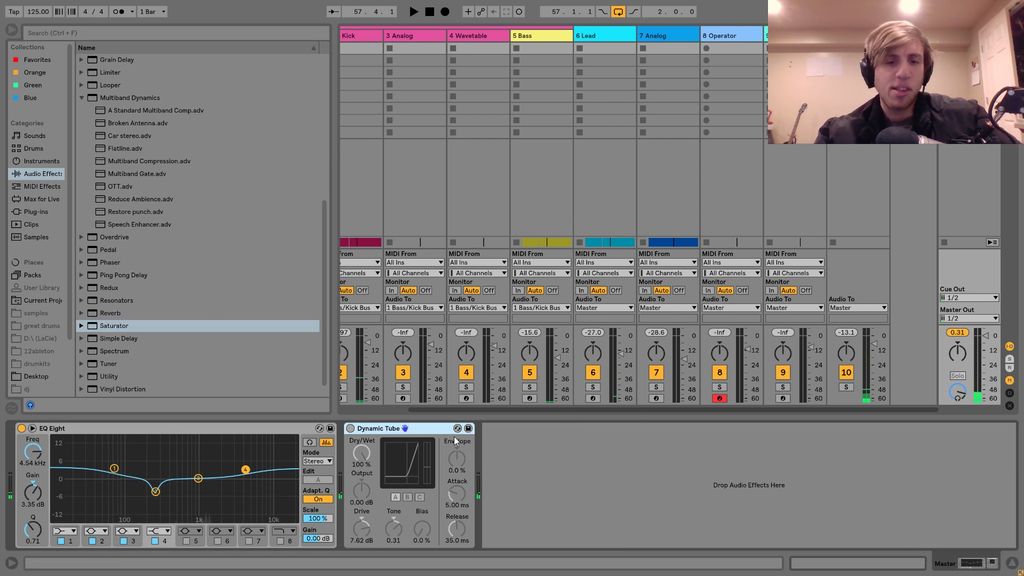
{"action": "key", "text": "space"}
{"action": "left_click", "coordinate": [351, 430]}
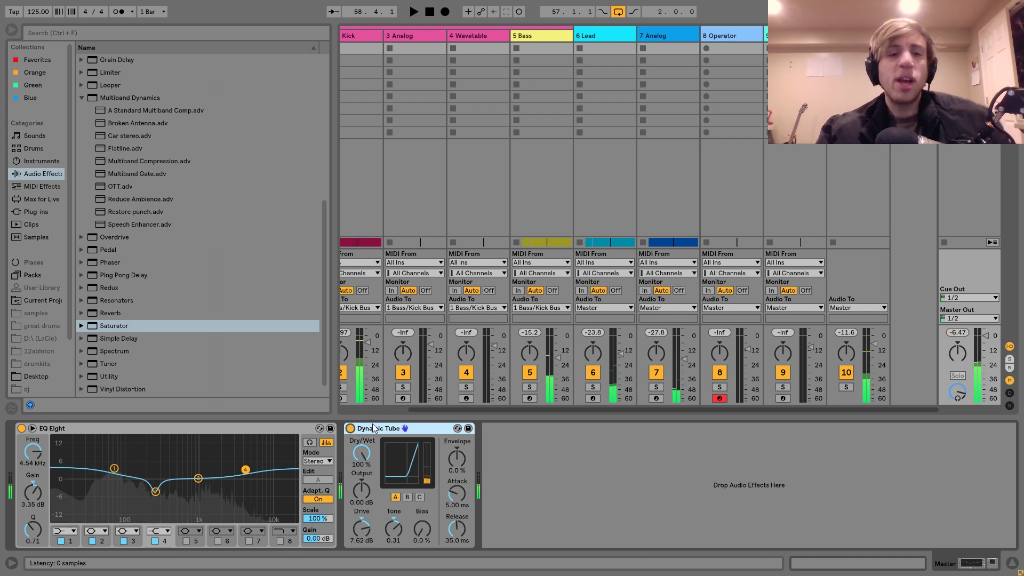
{"action": "key", "text": "space"}
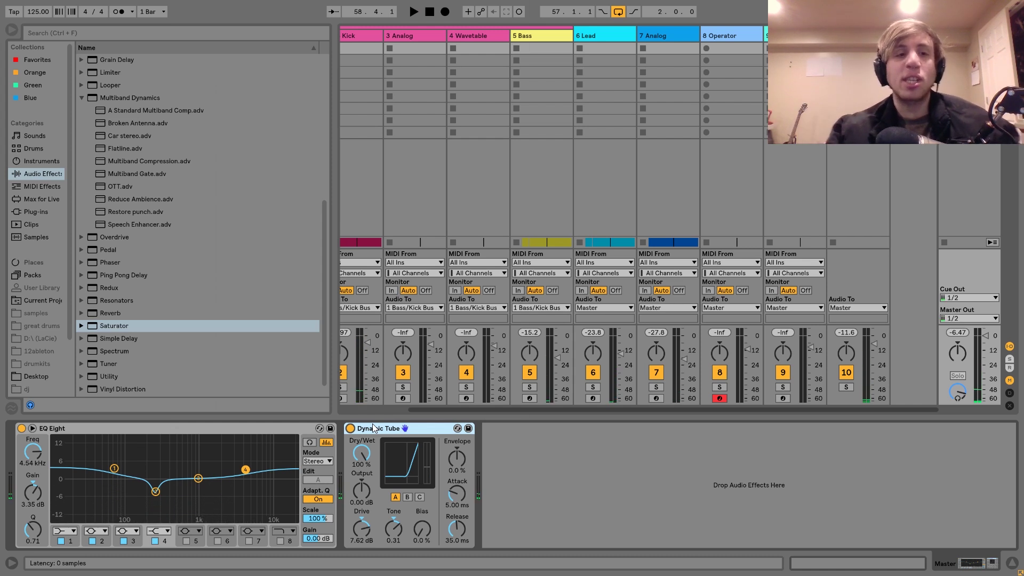
- Set the Dynamic Tube's Bias to 1.2 %, keep tube model A after trying C, and compare it bypassed and active
{"action": "key", "text": "space"}
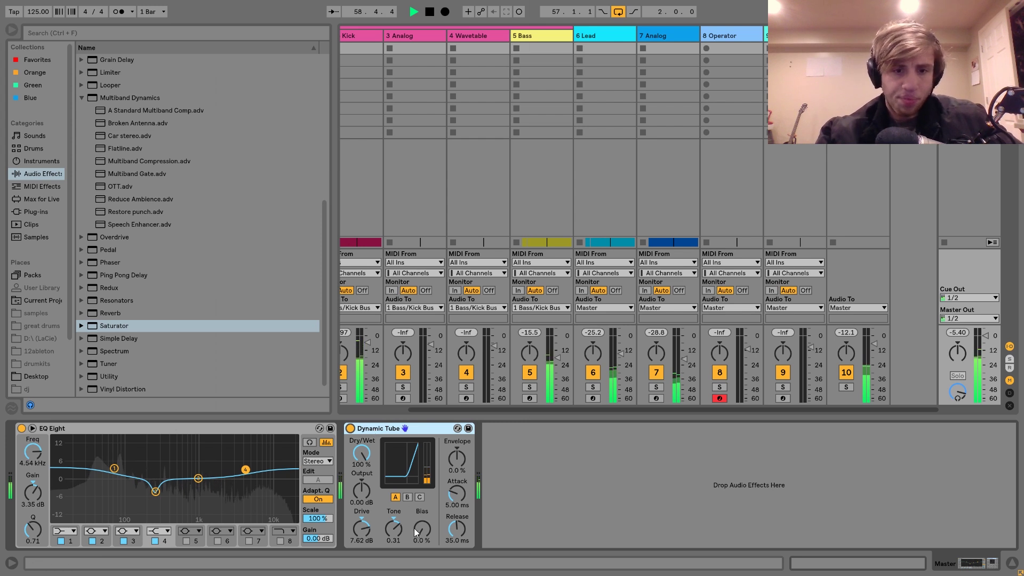
{"action": "left_click_drag", "start_coordinate": [416, 532], "coordinate": [416, 529]}
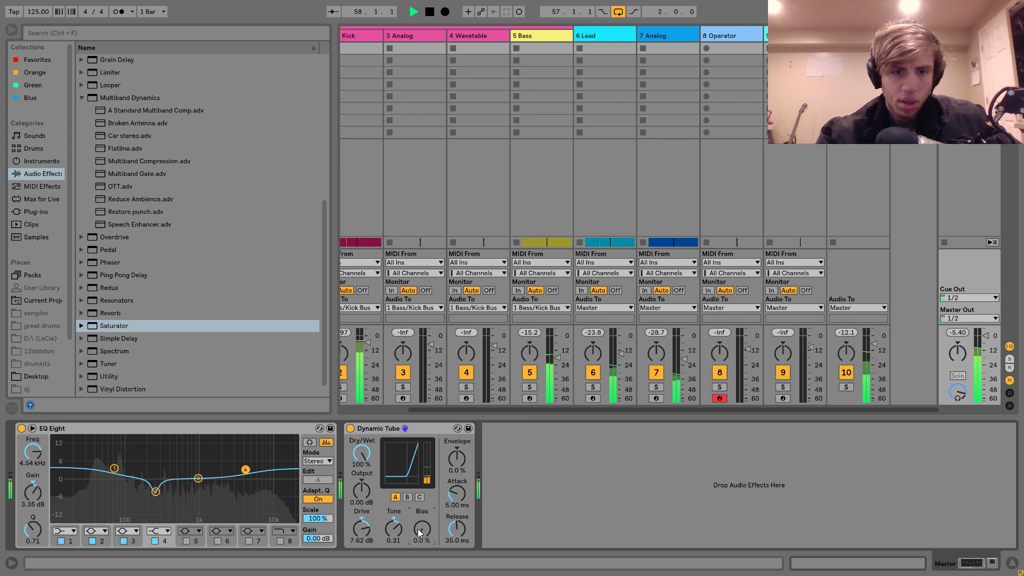
{"action": "left_click", "coordinate": [421, 498]}
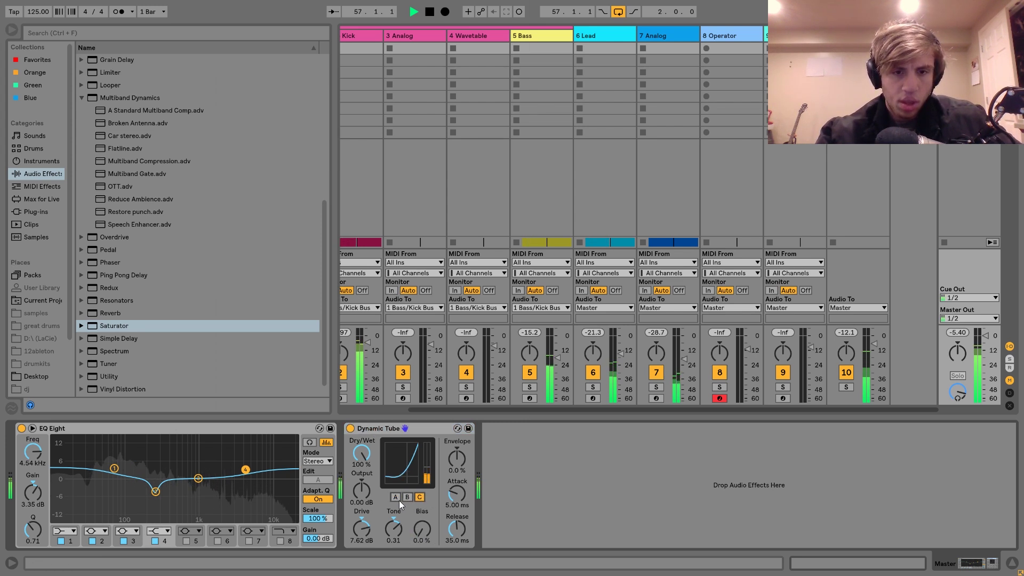
{"action": "left_click", "coordinate": [395, 498]}
{"action": "left_click_drag", "start_coordinate": [422, 531], "coordinate": [422, 530]}
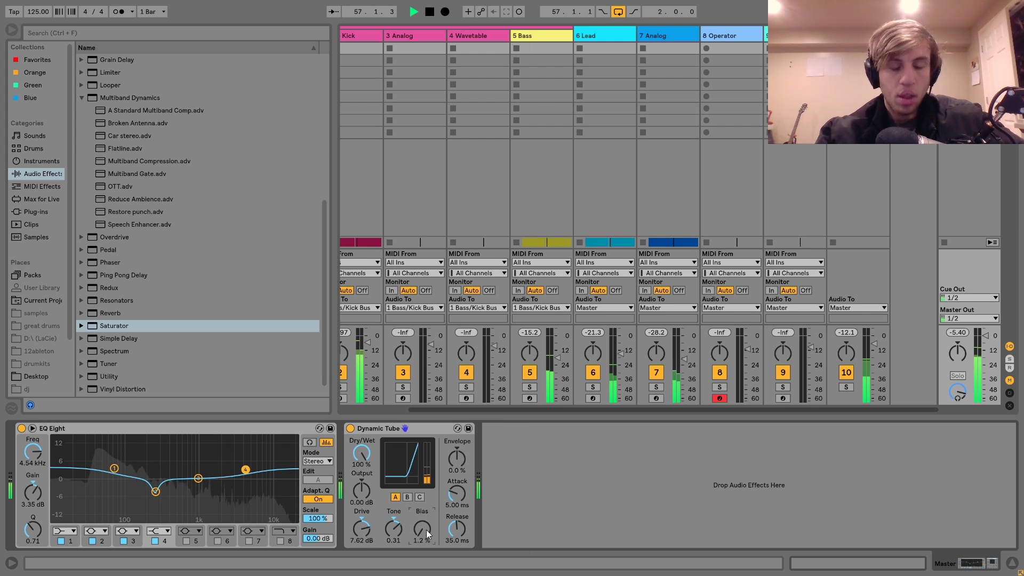
{"action": "left_click", "coordinate": [351, 429]}
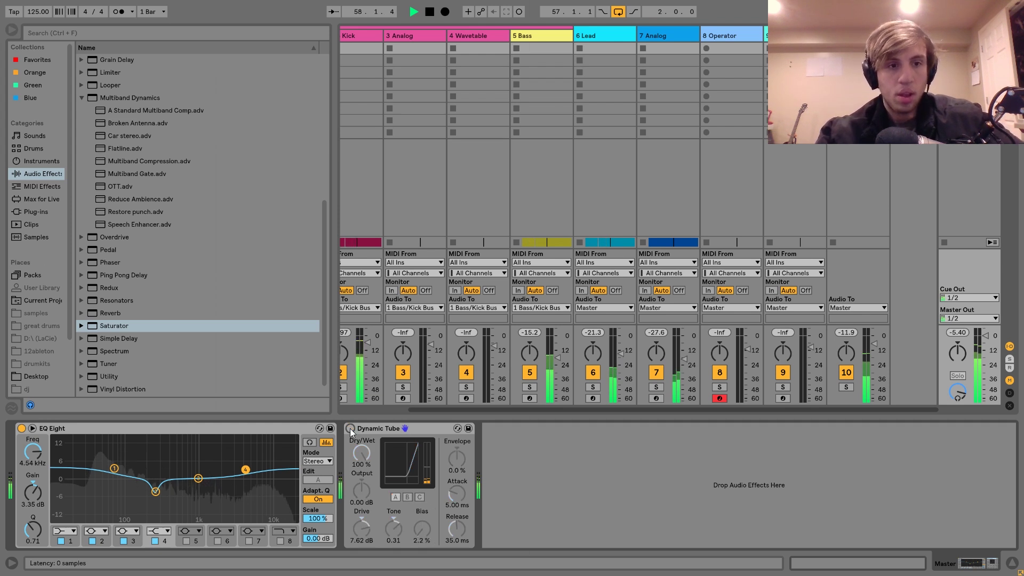
{"action": "left_click", "coordinate": [350, 429]}
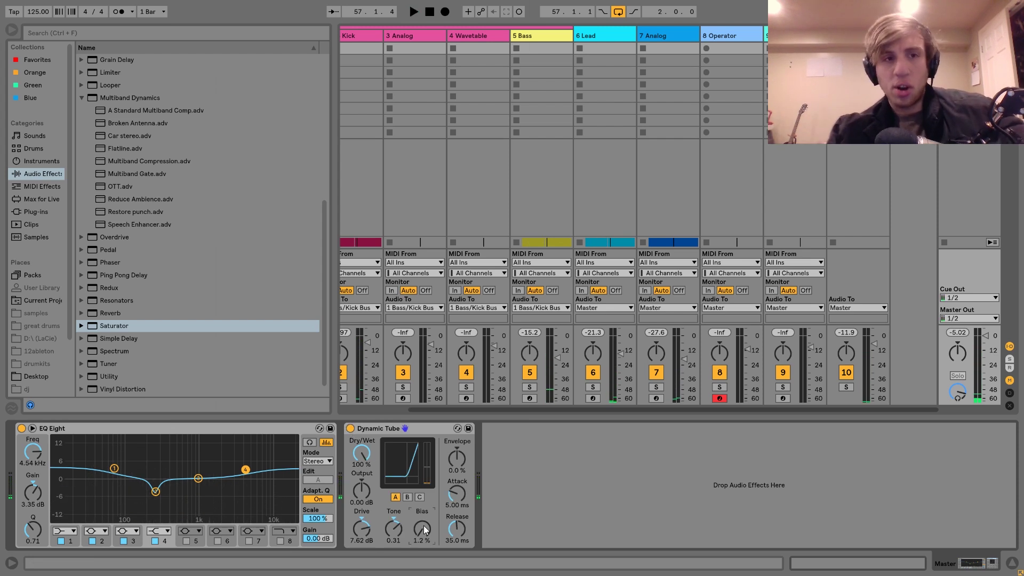
- Add a Compressor after the Dynamic Tube on the Master and try a longer Attack time
{"action": "key", "text": "space"}
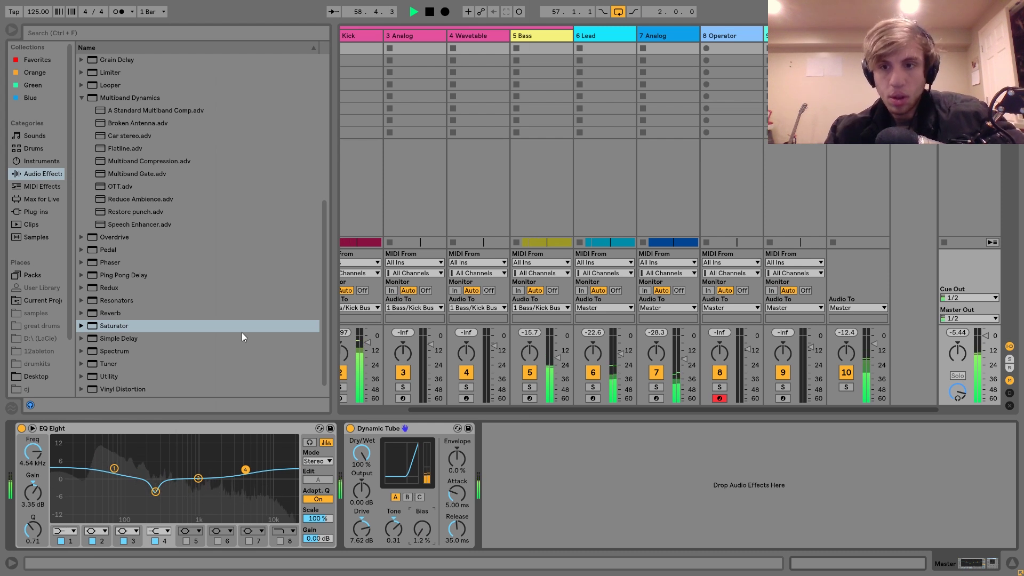
{"action": "scroll", "coordinate": [241, 332], "scroll_direction": "up", "scroll_amount": 7}
{"action": "key", "text": "space"}
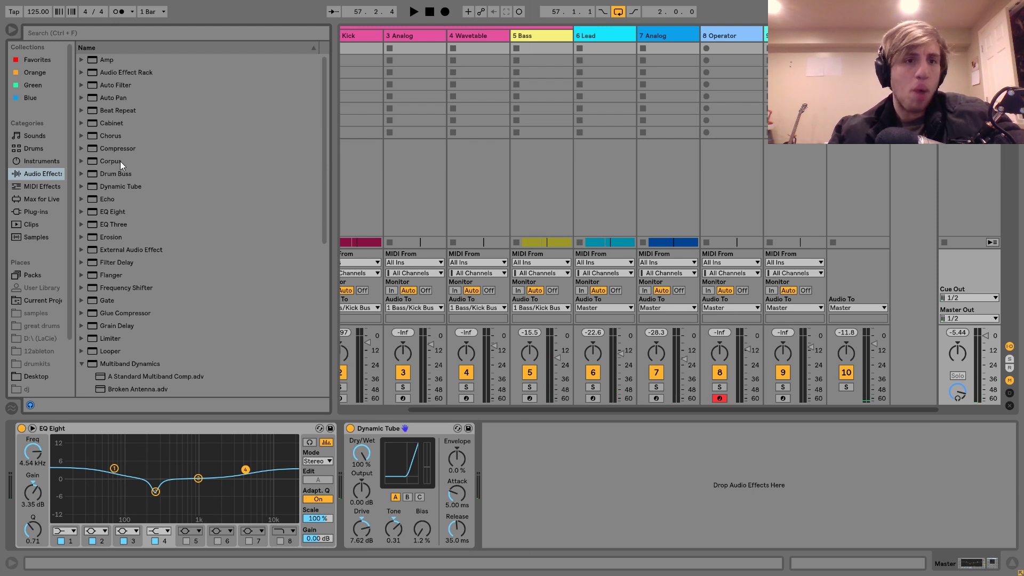
{"action": "double_click", "coordinate": [110, 149]}
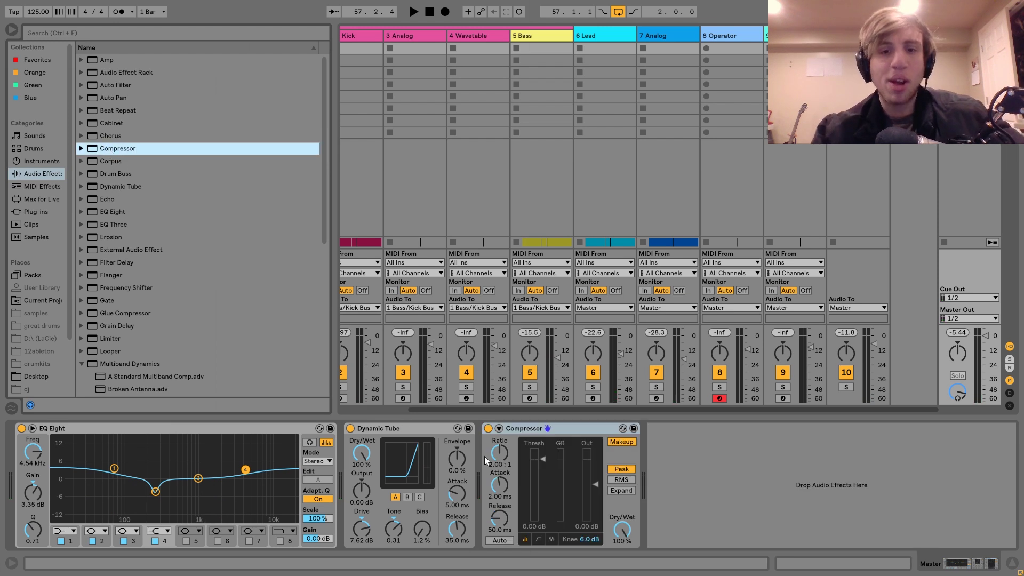
{"action": "left_click_drag", "start_coordinate": [500, 484], "coordinate": [505, 479]}
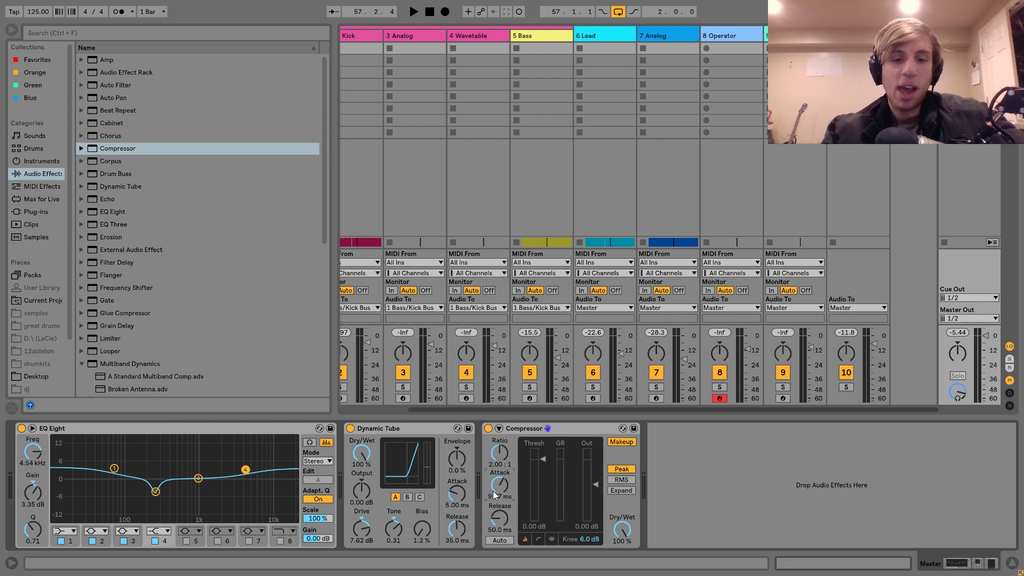
- Arm the 808 Kick track and set the Master Compressor's Attack to 12.5 ms while playing kick notes through it
{"action": "scroll", "coordinate": [444, 304], "scroll_direction": "left", "scroll_amount": 3}
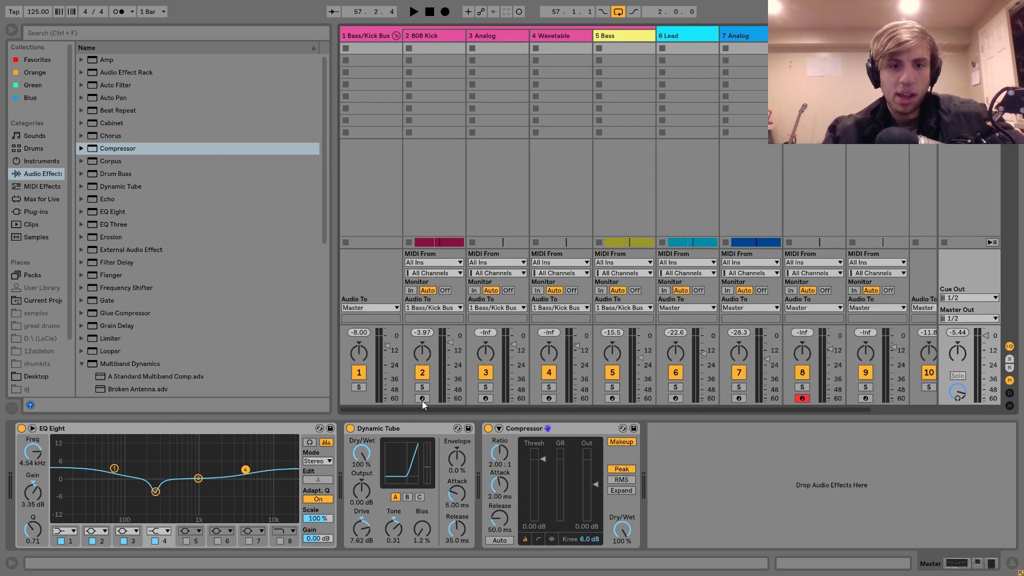
{"action": "left_click", "coordinate": [422, 399]}
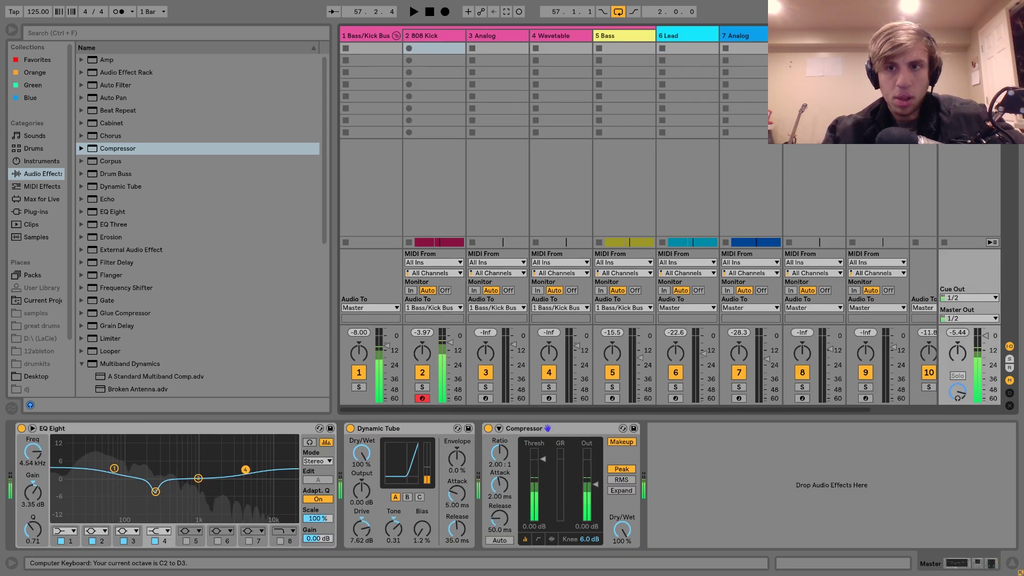
{"action": "key", "text": "x"}
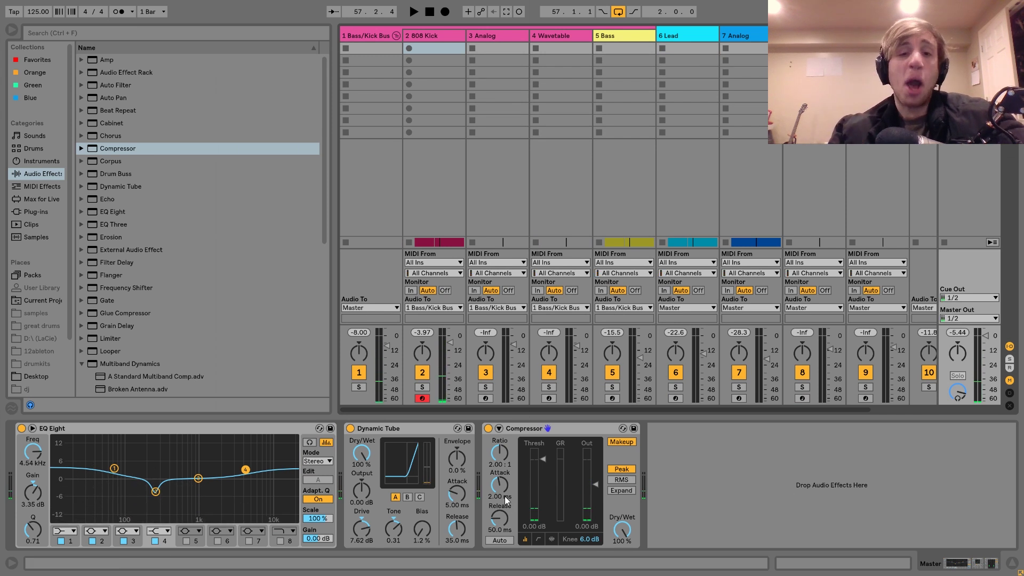
{"action": "key", "text": "a"}
{"action": "left_click_drag", "start_coordinate": [498, 485], "coordinate": [498, 481]}
{"action": "key", "text": "a"}
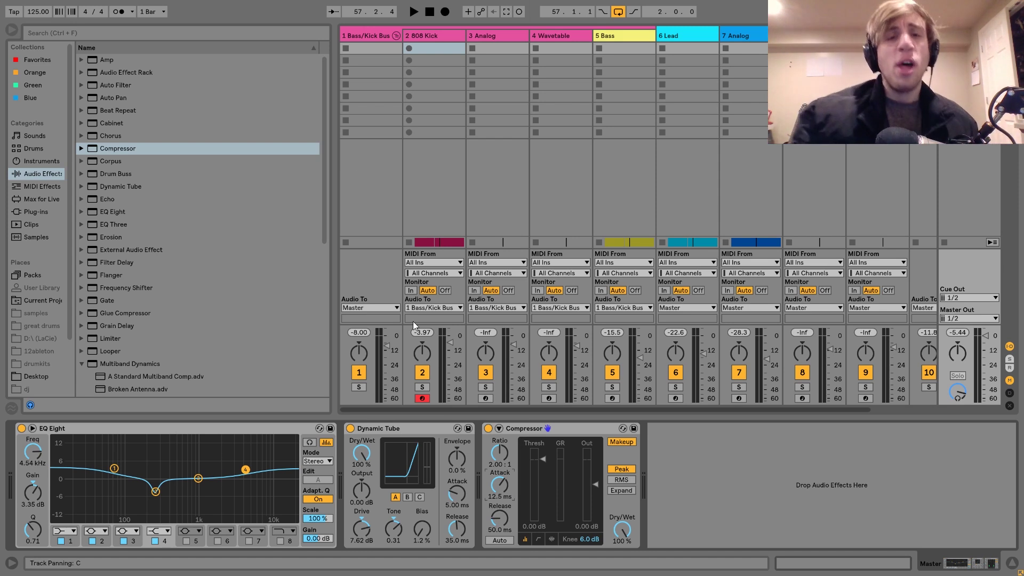
- Open the 808 Kick's sample waveform and examine its opening transient up close while playing the kick
{"action": "left_click", "coordinate": [439, 35]}
{"action": "scroll", "coordinate": [157, 454], "scroll_direction": "up", "scroll_amount": 5}
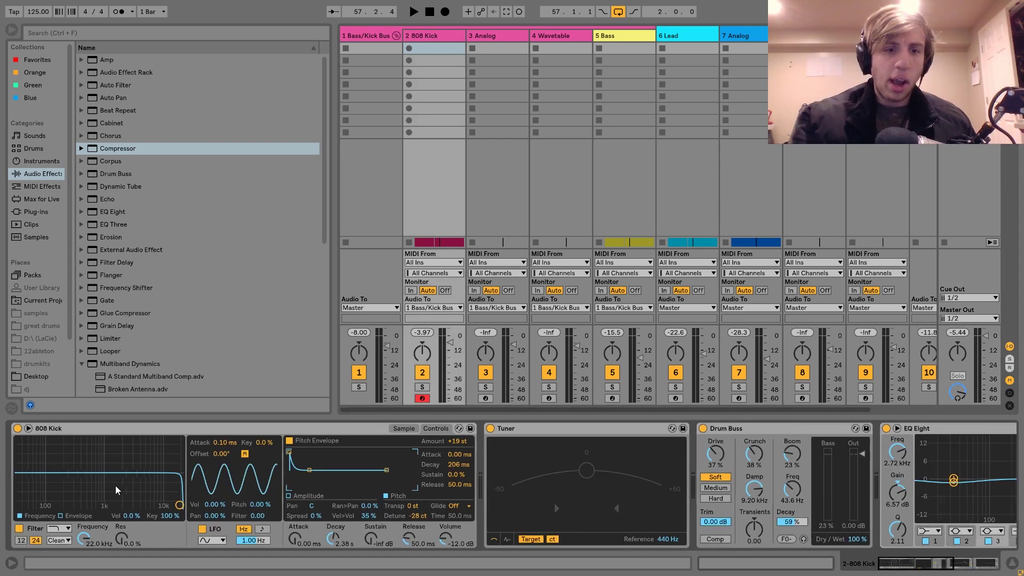
{"action": "left_click", "coordinate": [407, 429]}
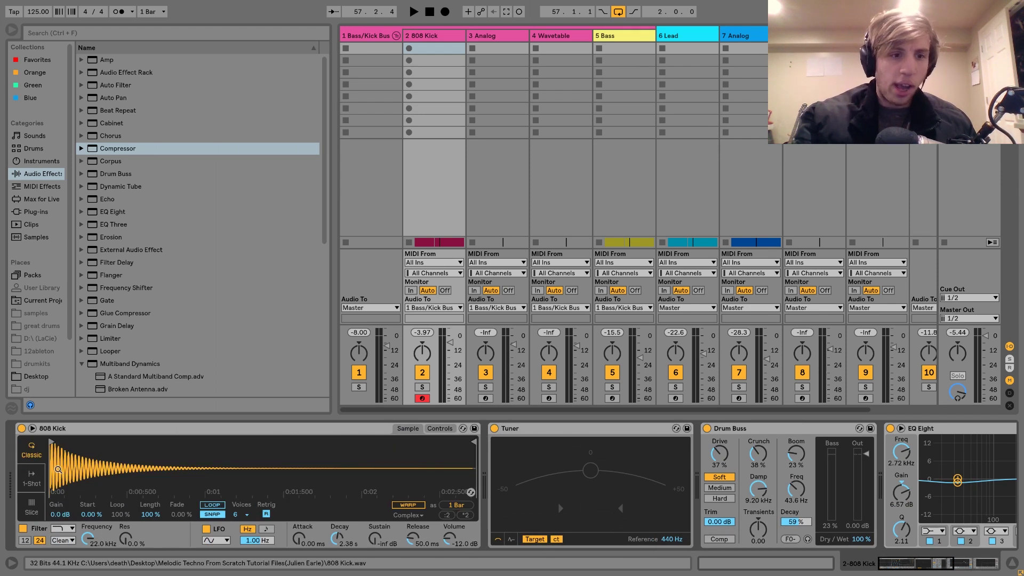
{"action": "left_click_drag", "start_coordinate": [58, 470], "coordinate": [52, 526]}
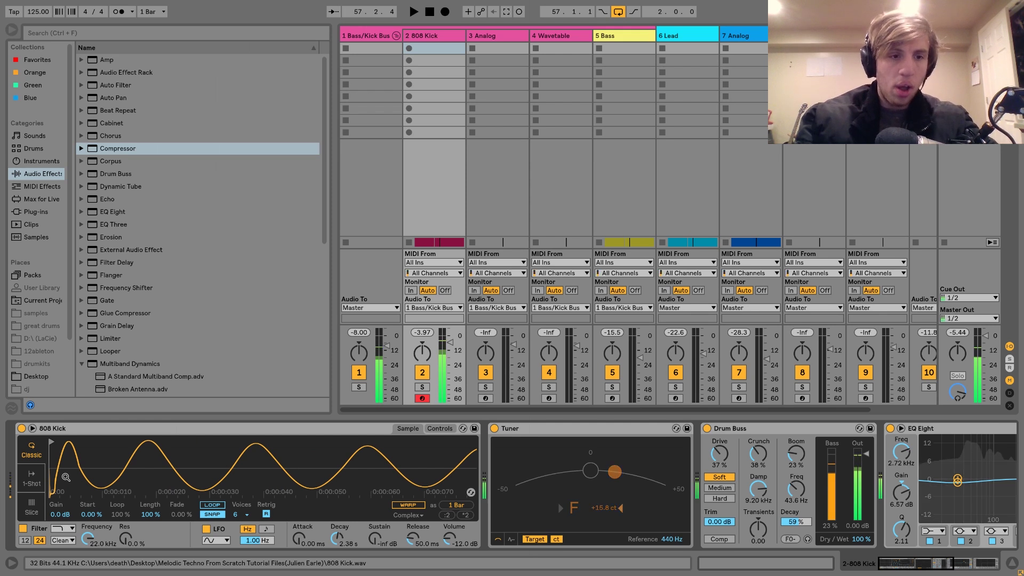
{"action": "scroll", "coordinate": [67, 477], "scroll_direction": "down", "scroll_amount": 10}
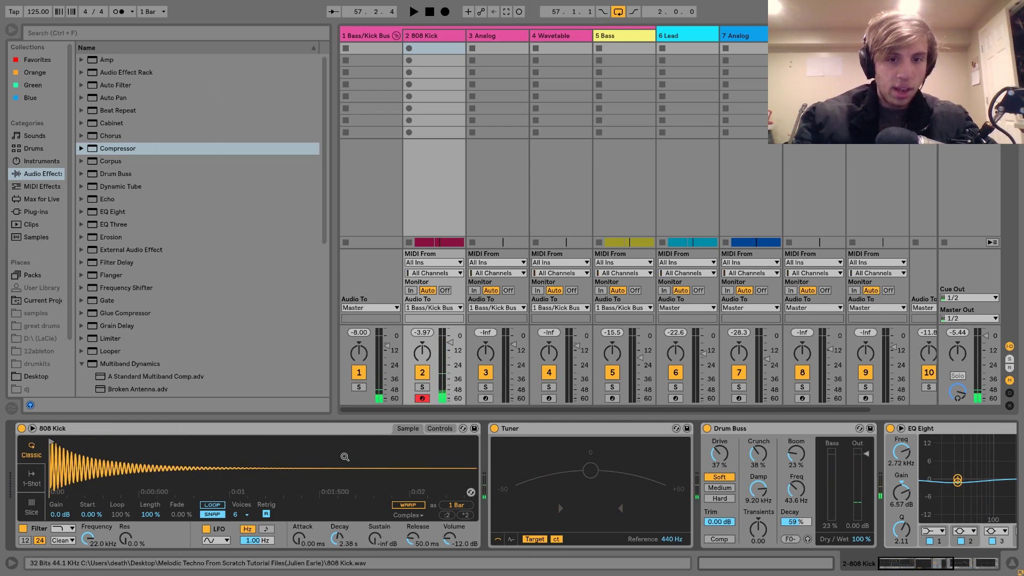
- Try shortening the 808 Kick sample's end to its first couple of wave cycles, audition it, and undo the trimming
{"action": "scroll", "coordinate": [315, 457], "scroll_direction": "down", "scroll_amount": 2}
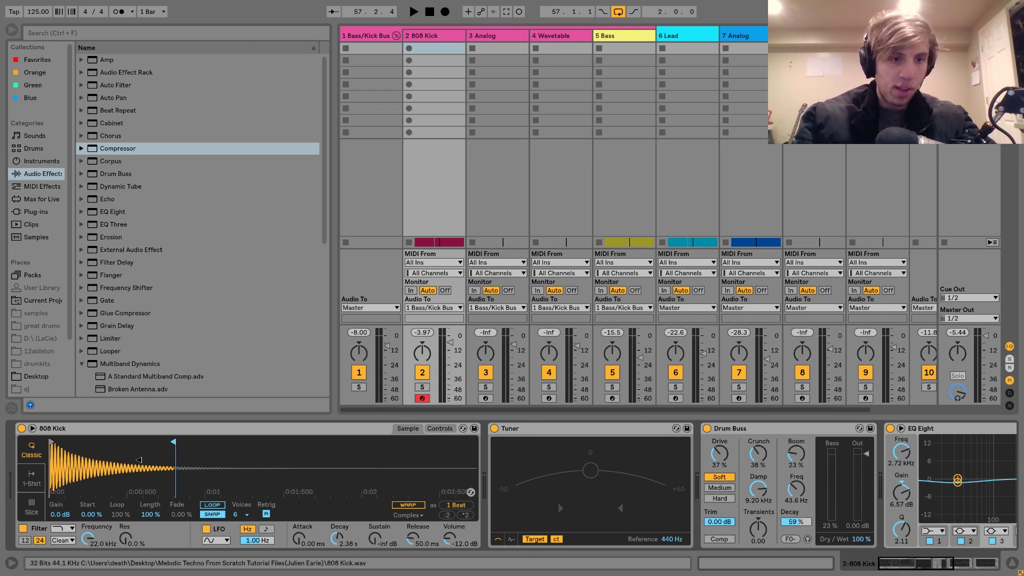
{"action": "scroll", "coordinate": [129, 440], "scroll_direction": "up", "scroll_amount": 10}
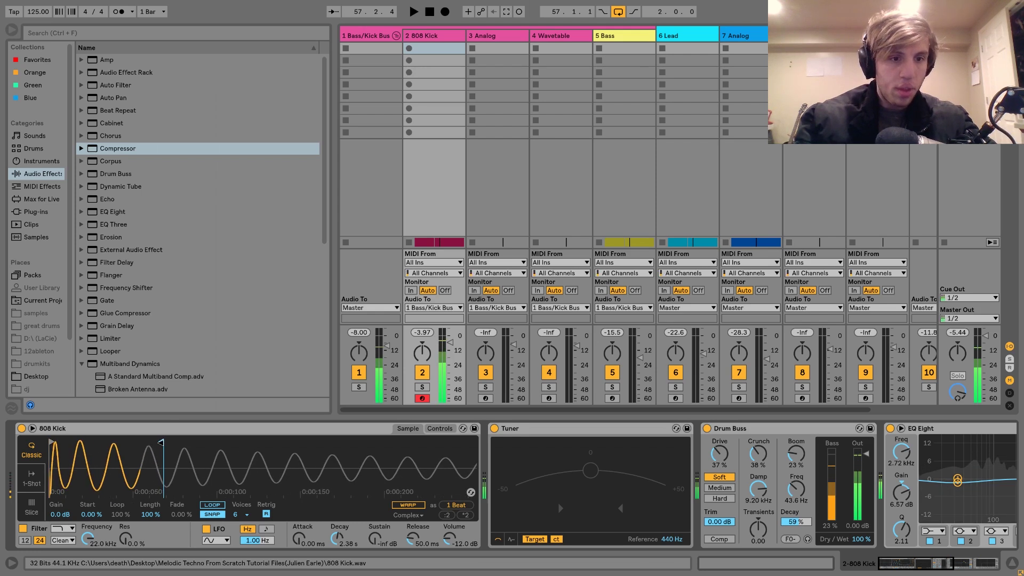
{"action": "left_click_drag", "start_coordinate": [161, 442], "coordinate": [80, 441]}
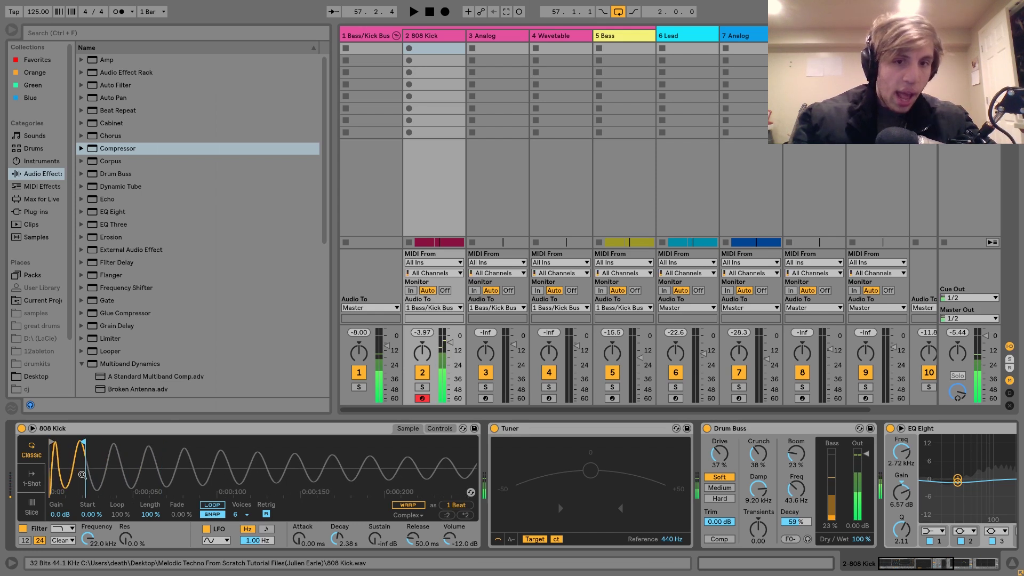
{"action": "key", "text": "ctrl+z"}
{"action": "key", "text": "ctrl+z"}
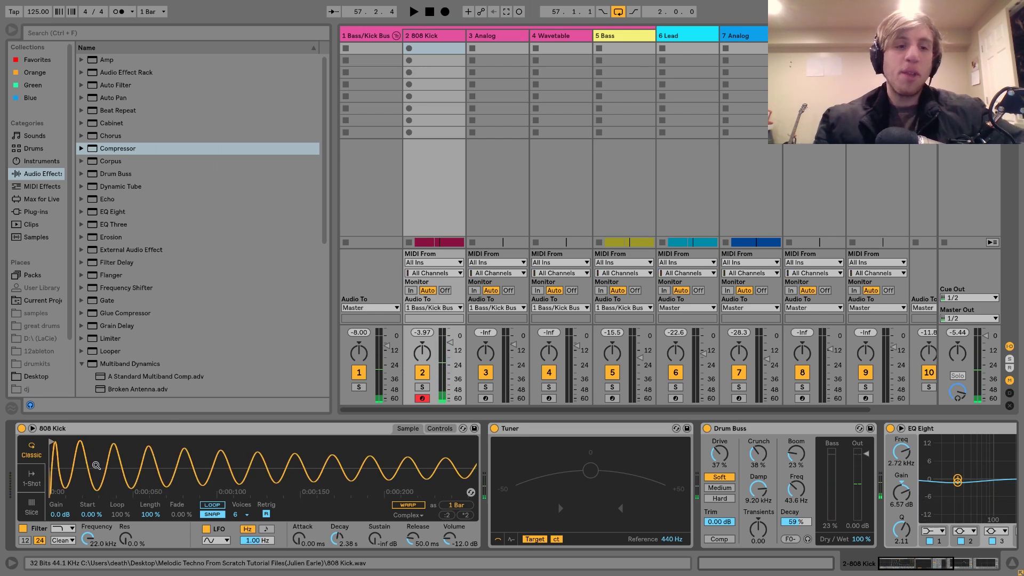
- Audition the 808 Kick with its sample start moved past the first wave cycle, and return the start to the beginning
{"action": "mouse_move", "coordinate": [49, 471]}
{"action": "left_mouse_down"}
{"action": "mouse_move", "coordinate": [49, 448]}
{"action": "mouse_move", "coordinate": [49, 472]}
{"action": "left_mouse_up"}
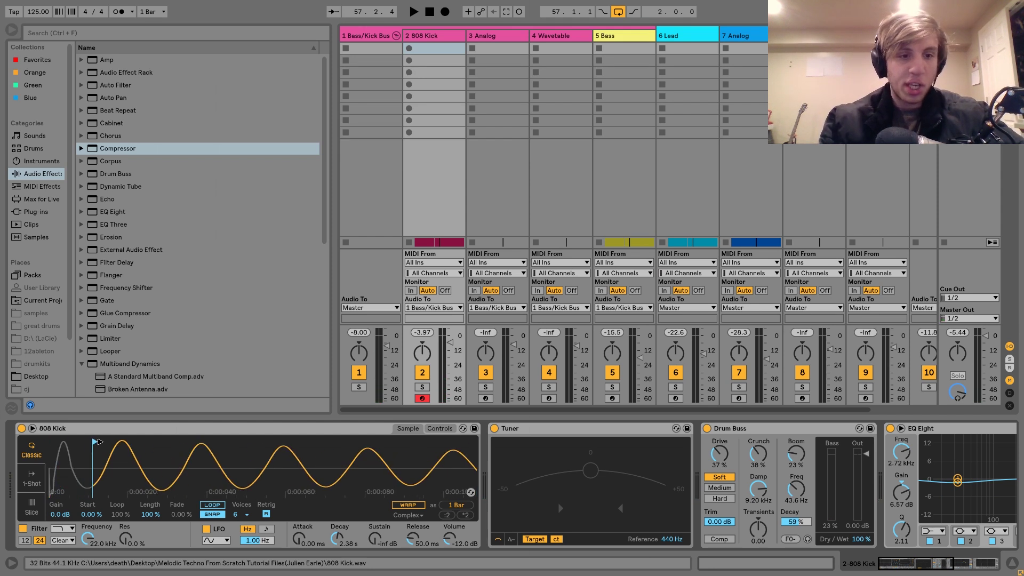
{"action": "key", "text": "a"}
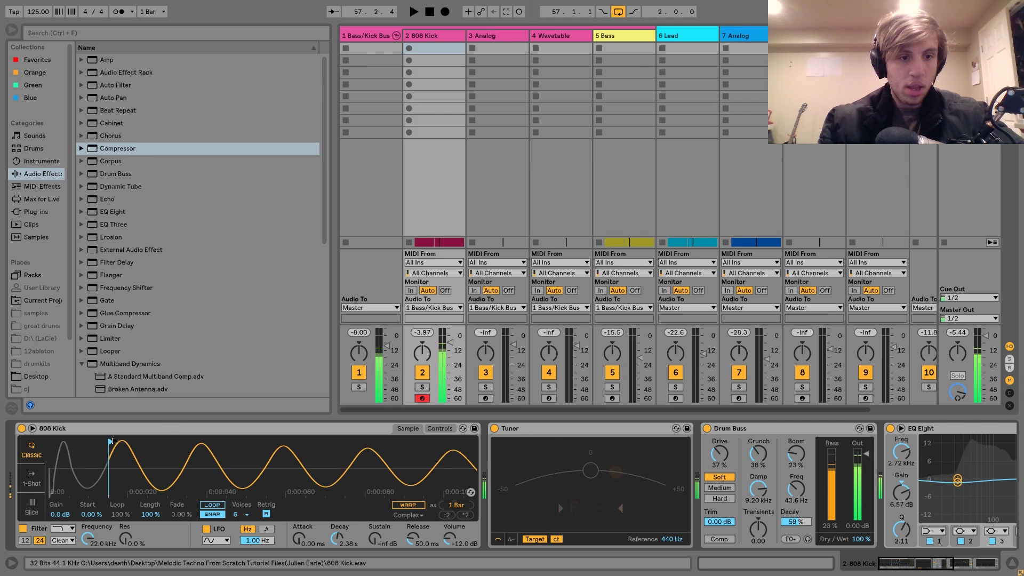
{"action": "mouse_move", "coordinate": [114, 441]}
{"action": "left_mouse_down"}
{"action": "mouse_move", "coordinate": [137, 442]}
{"action": "mouse_move", "coordinate": [53, 441]}
{"action": "left_mouse_up"}
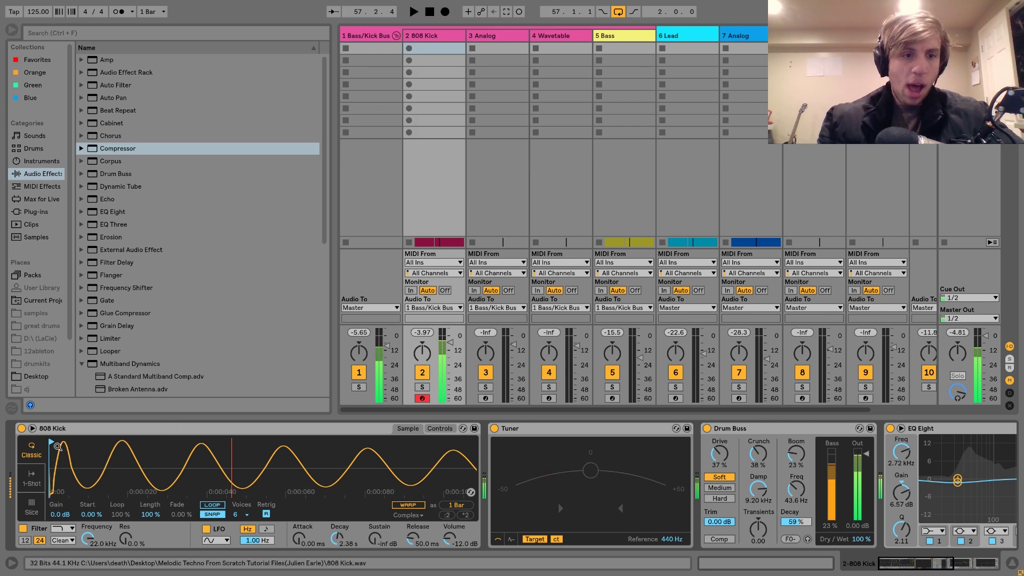
- Audition the 808 Kick with its Pitch Envelope off and a delayed sample start, and restore both settings
{"action": "left_click", "coordinate": [440, 428]}
{"action": "left_click", "coordinate": [294, 442]}
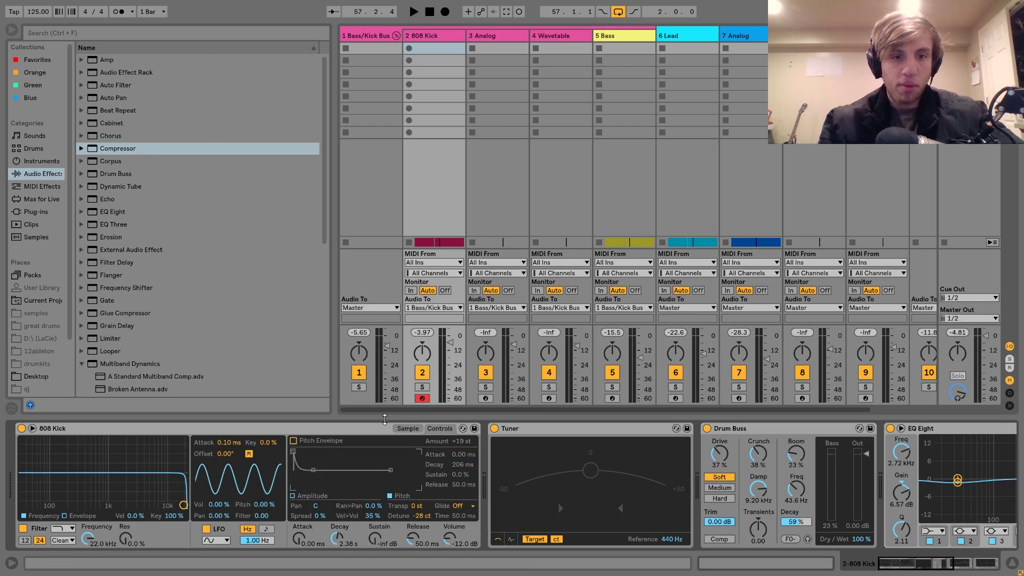
{"action": "left_click", "coordinate": [407, 428]}
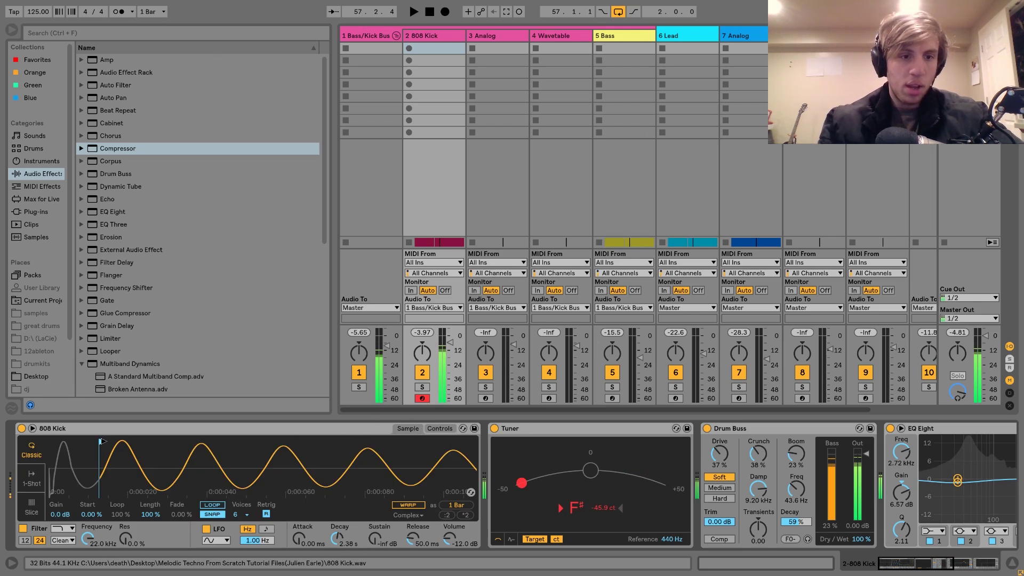
{"action": "left_click_drag", "start_coordinate": [102, 442], "coordinate": [52, 441]}
{"action": "left_click", "coordinate": [440, 428]}
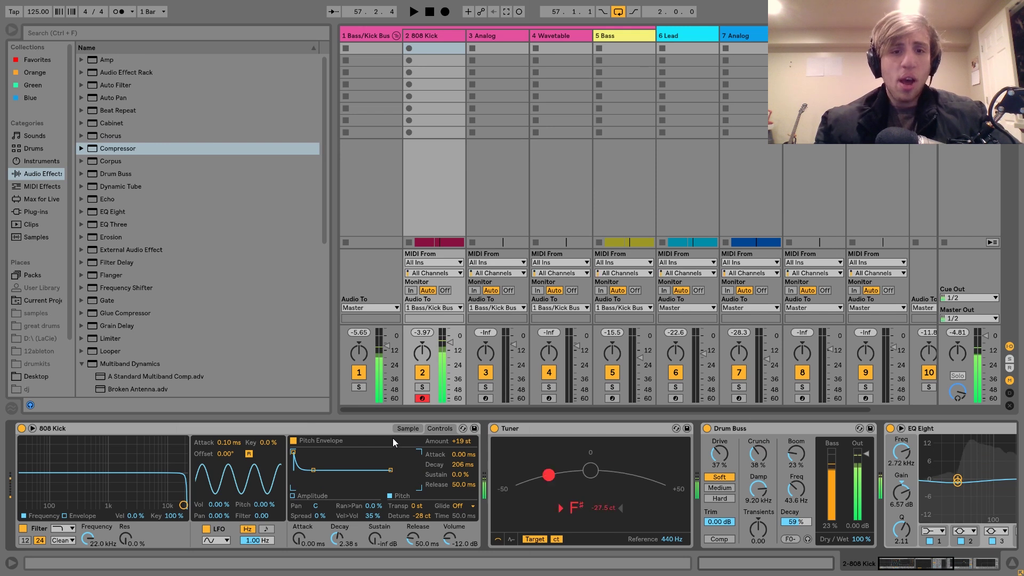
{"action": "left_click", "coordinate": [408, 429]}
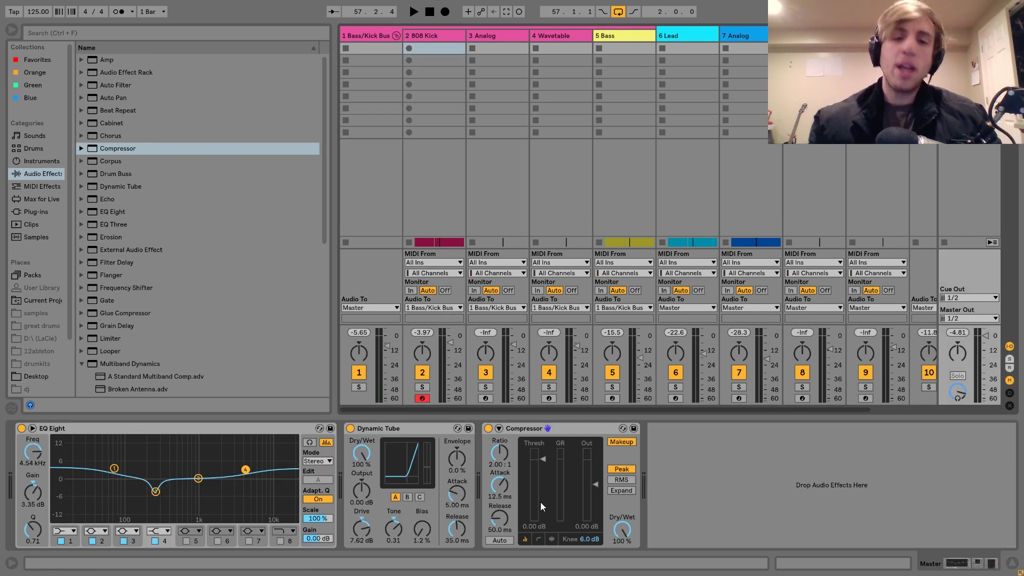
- Set the Master Compressor's ratio to 2.22:1 and its threshold to -8.00 dB while playing the loop
{"action": "key", "text": "space"}
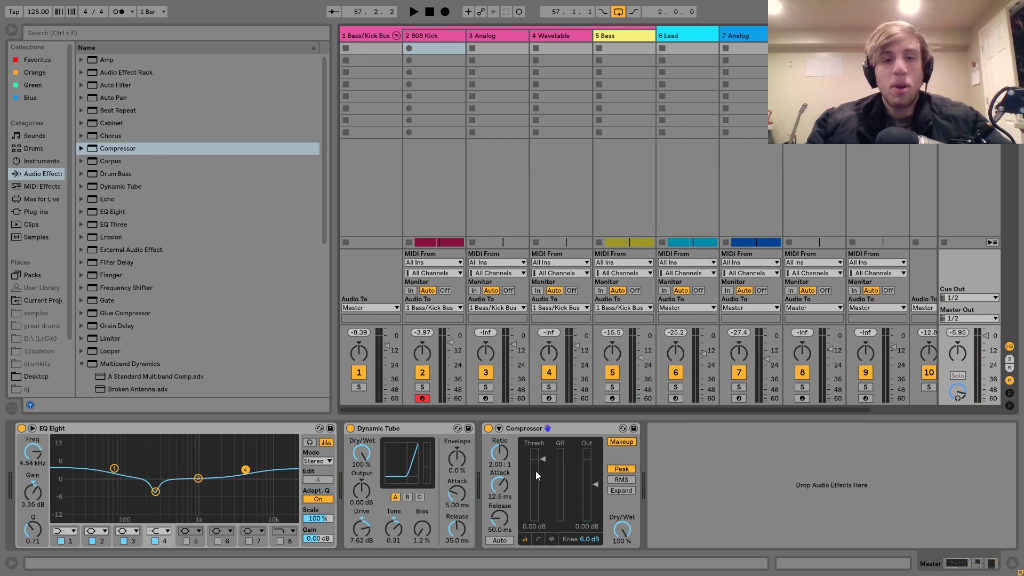
{"action": "left_click", "coordinate": [502, 457]}
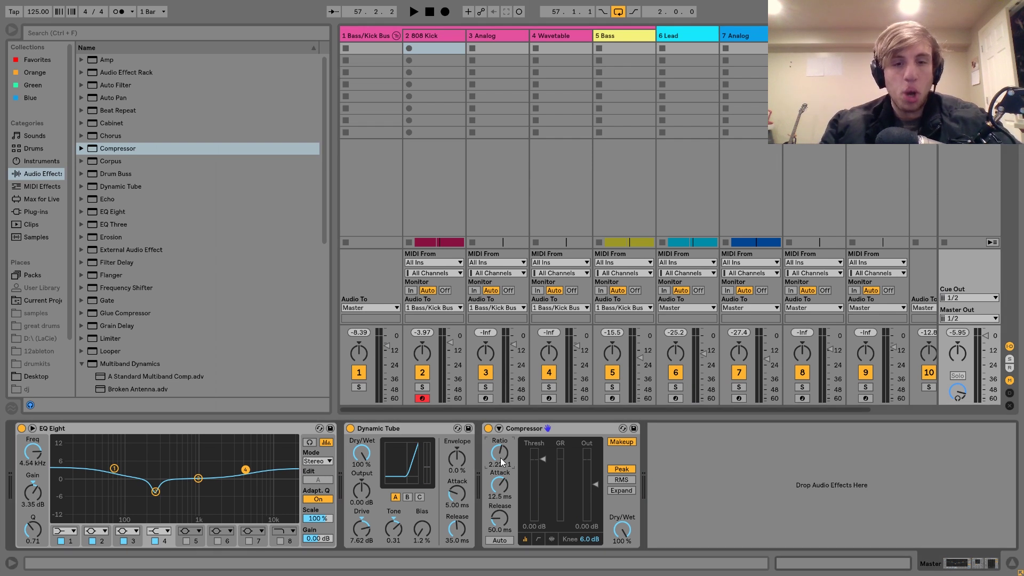
{"action": "key", "text": "space"}
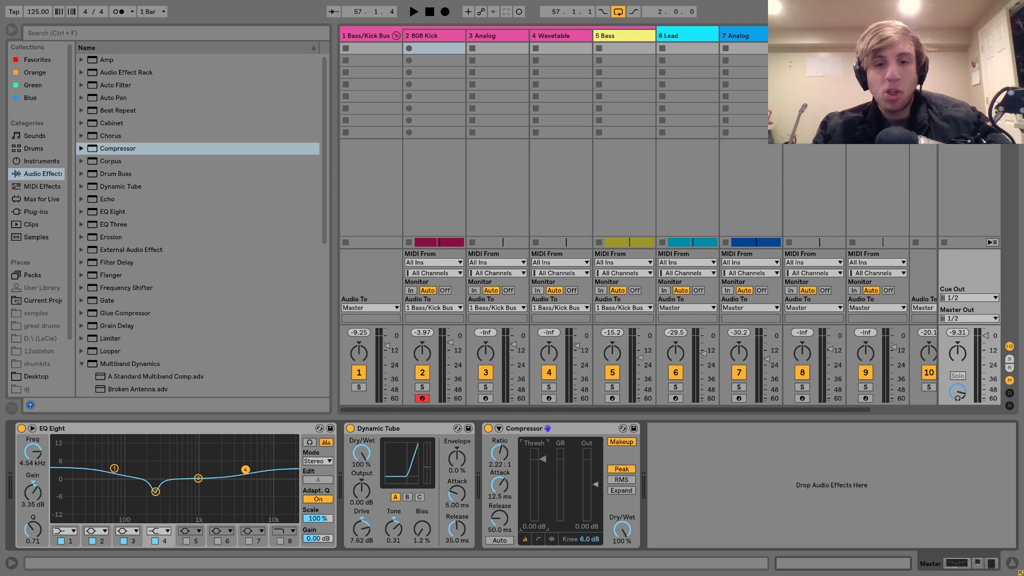
{"action": "key", "text": "space"}
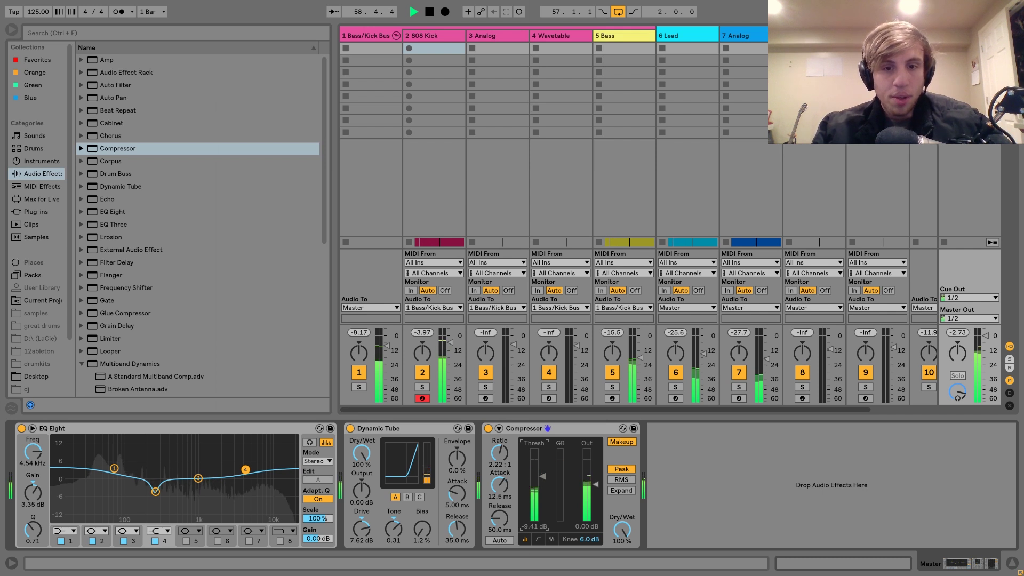
{"action": "left_click_drag", "start_coordinate": [543, 479], "coordinate": [543, 476]}
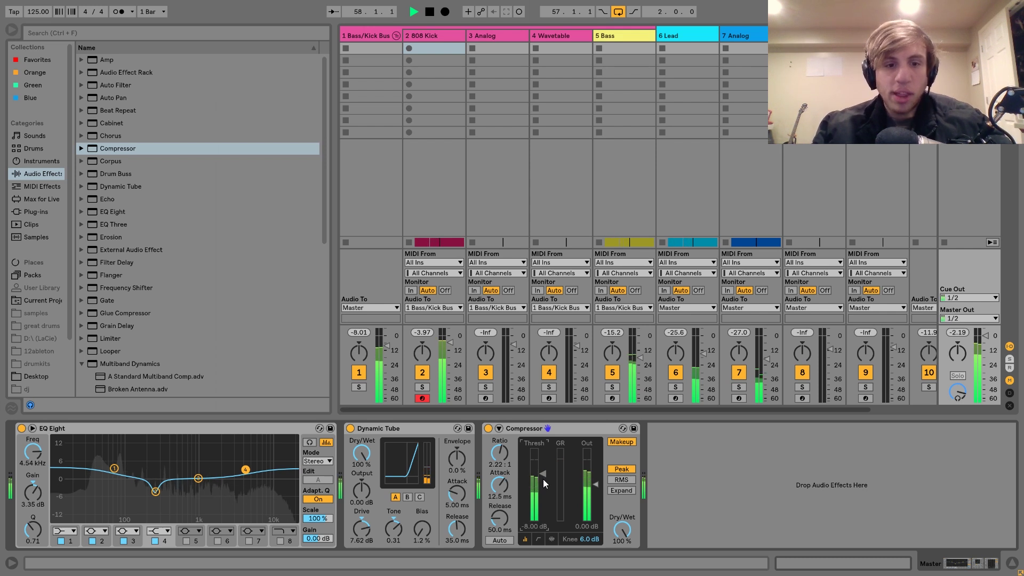
- Set the Master Dynamic Tube's Drive to 5.95 dB and move EQ Eight's band 4 to 5.27 kHz at 3.84 dB
{"action": "left_click_drag", "start_coordinate": [361, 528], "coordinate": [360, 534]}
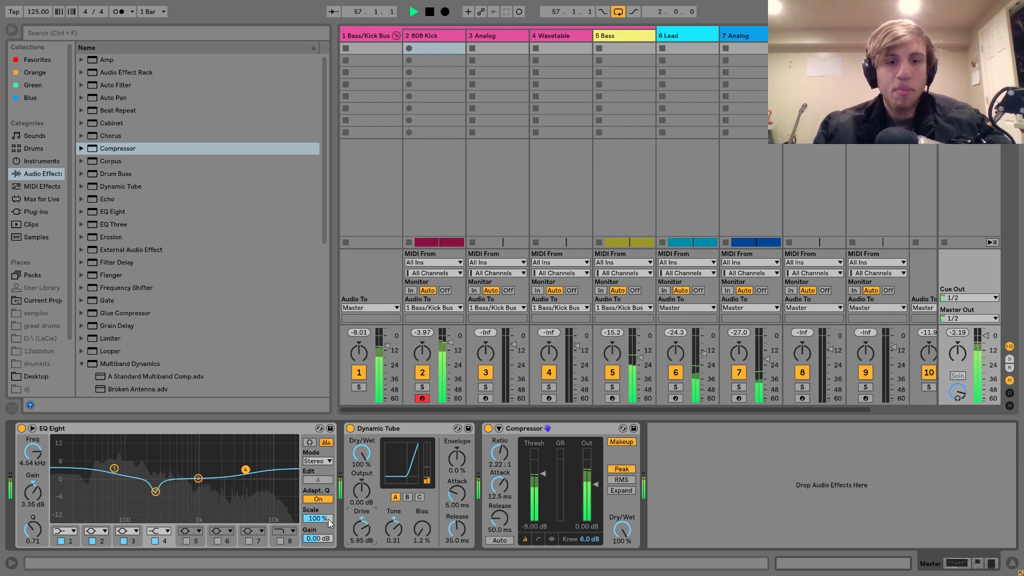
{"action": "key", "text": "space"}
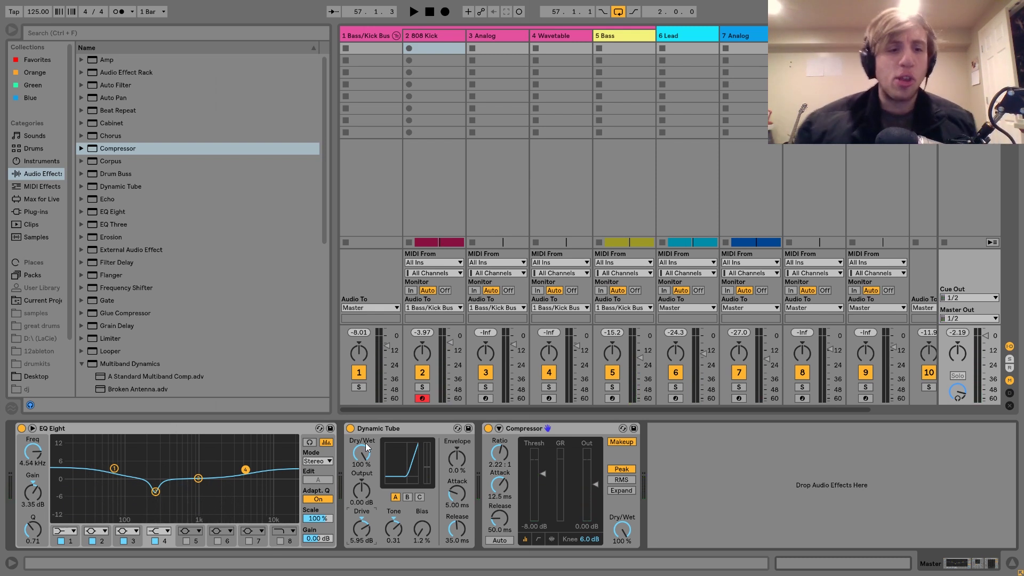
{"action": "key", "text": "space"}
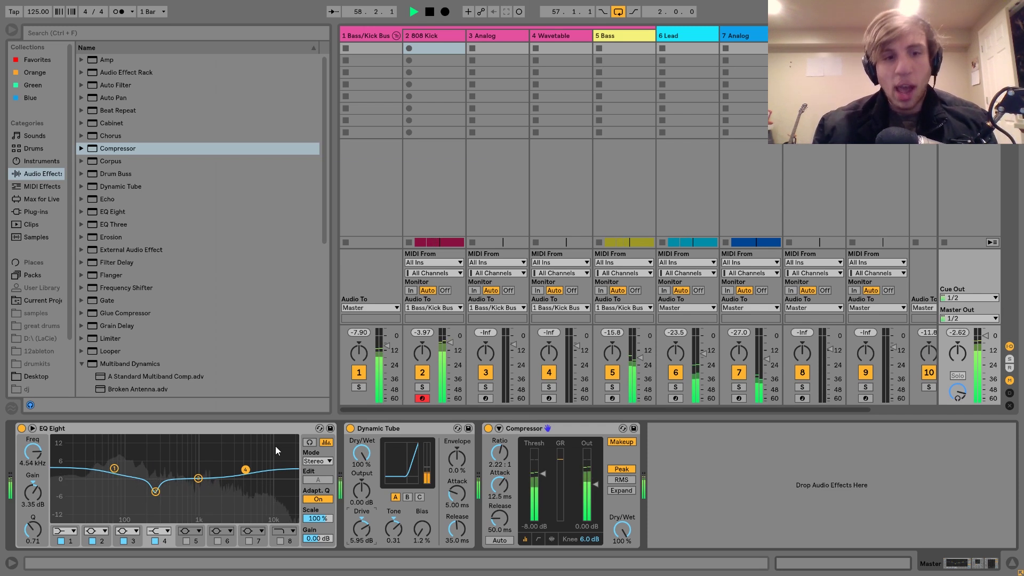
{"action": "left_click_drag", "start_coordinate": [245, 470], "coordinate": [250, 468]}
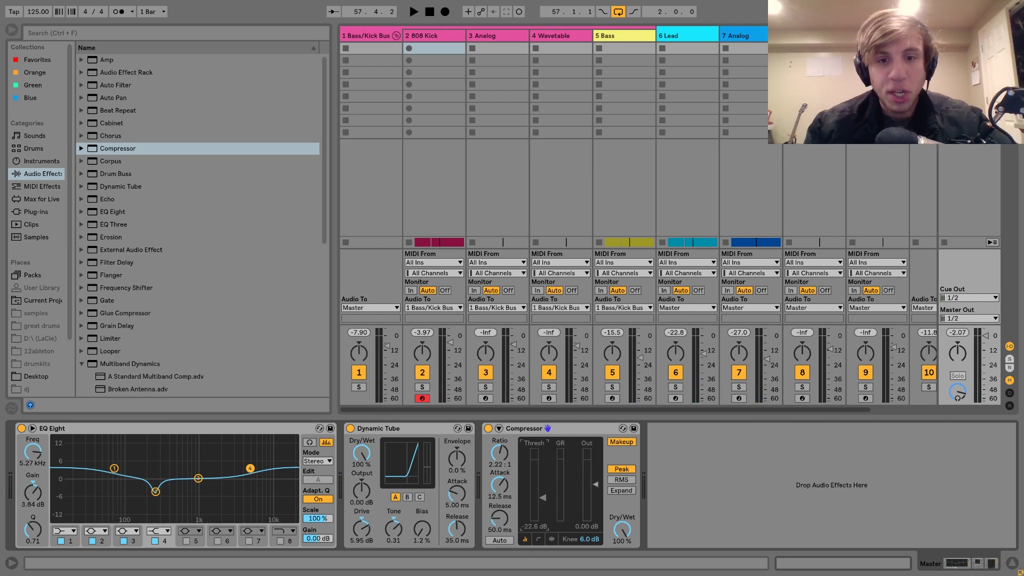
- Bring the Master Compressor's threshold back from the exaggerated setting and settle it at -9.87 dB while auditioning the loop
{"action": "key", "text": "space"}
{"action": "left_click_drag", "start_coordinate": [537, 499], "coordinate": [547, 475]}
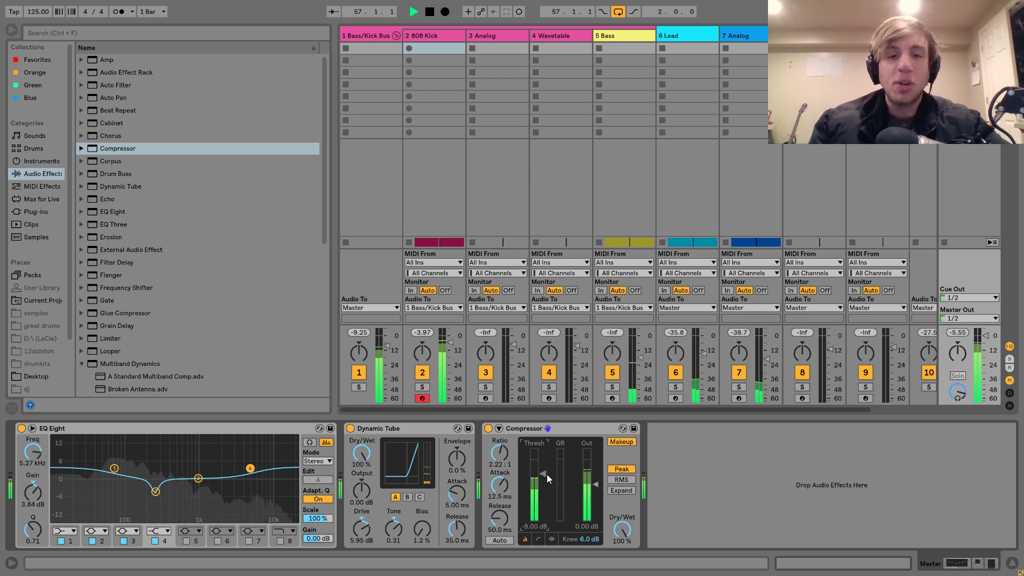
{"action": "key", "text": "space"}
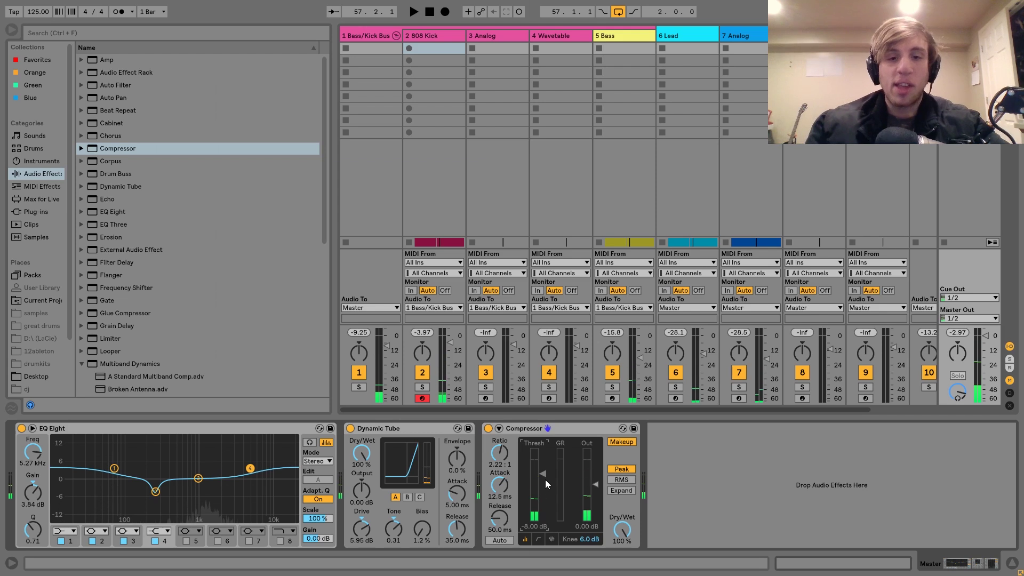
{"action": "key", "text": "space"}
{"action": "left_click_drag", "start_coordinate": [545, 480], "coordinate": [545, 482]}
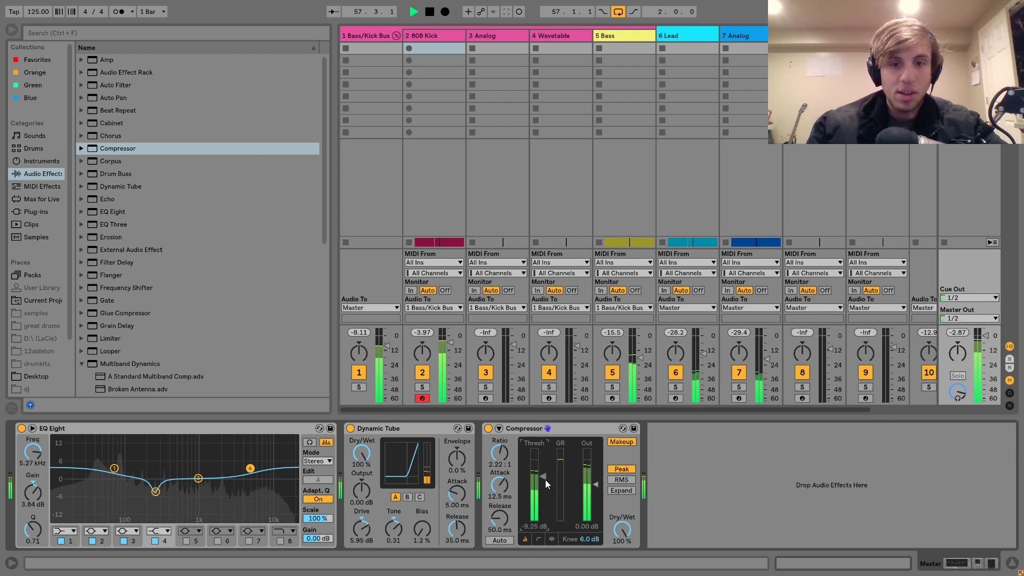
{"action": "scroll", "coordinate": [546, 484], "scroll_direction": "down", "scroll_amount": 1}
{"action": "scroll", "coordinate": [546, 484], "scroll_direction": "down", "scroll_amount": 1}
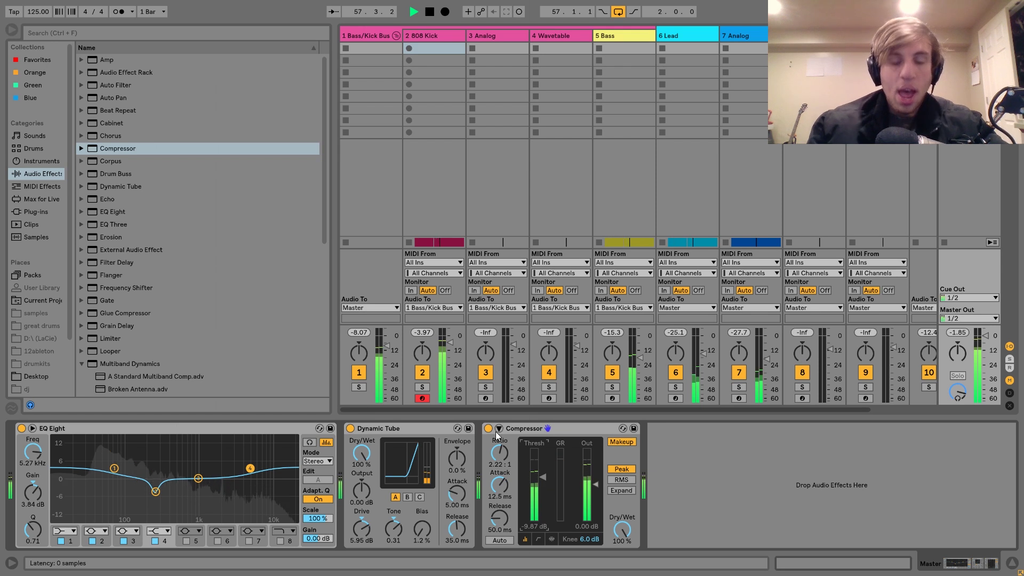
{"action": "key", "text": "space"}
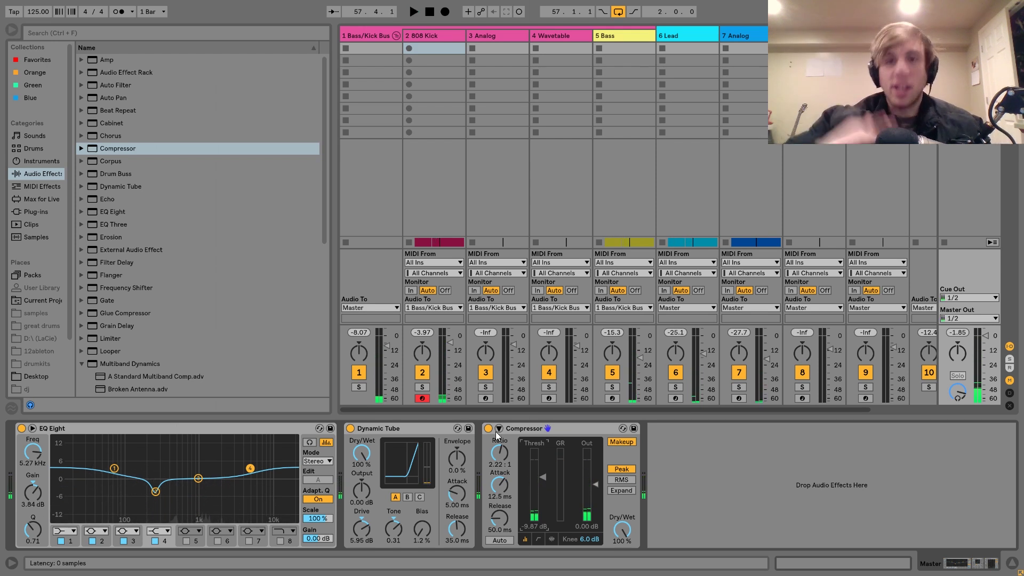
- Check the Bass/Kick Bus's effects, return to the Master, and compare the playing mix with its Compressor off and on
{"action": "left_click", "coordinate": [350, 35]}
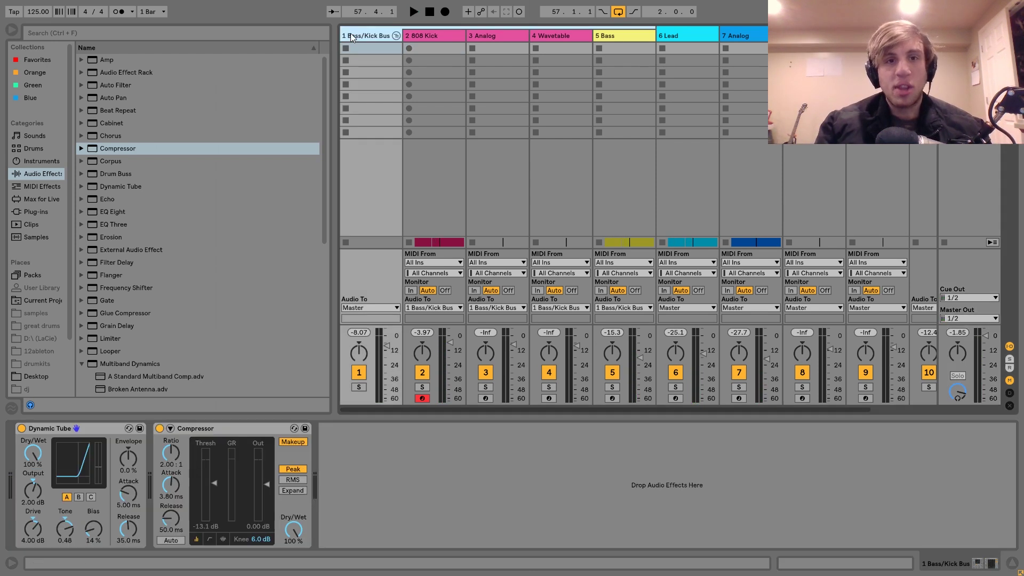
{"action": "left_click", "coordinate": [964, 35]}
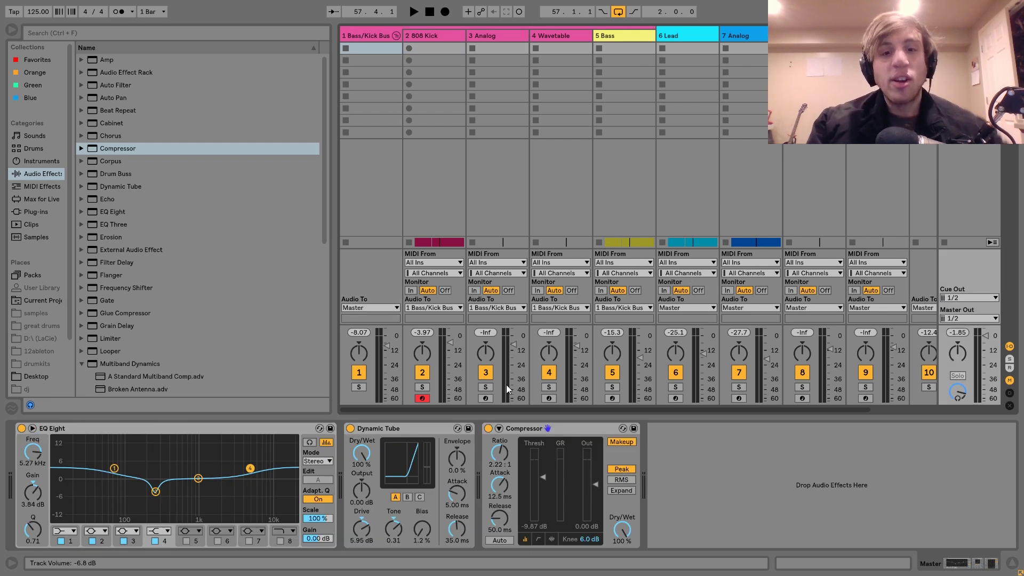
{"action": "key", "text": "space"}
{"action": "left_click", "coordinate": [488, 429]}
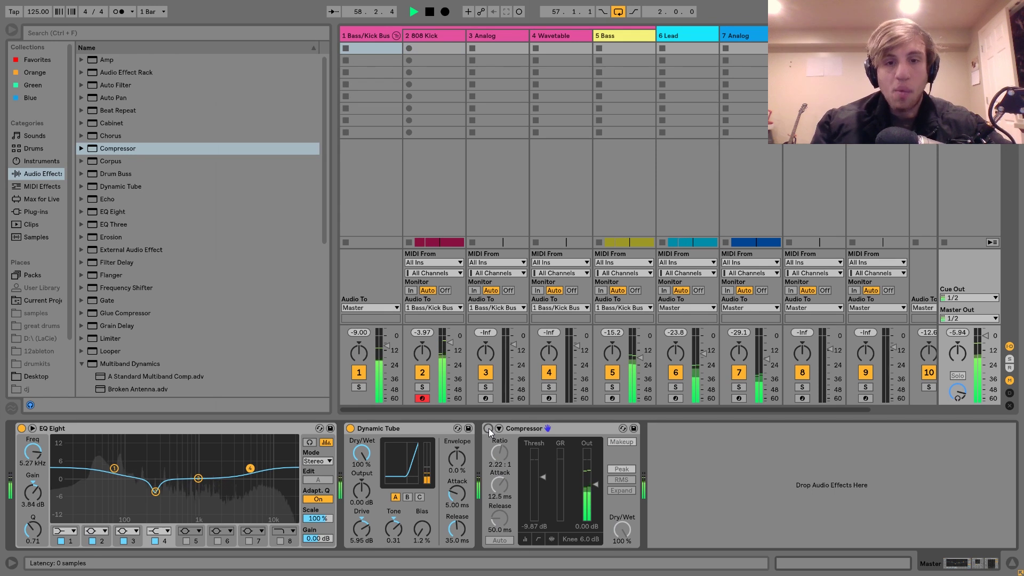
{"action": "left_click", "coordinate": [488, 429]}
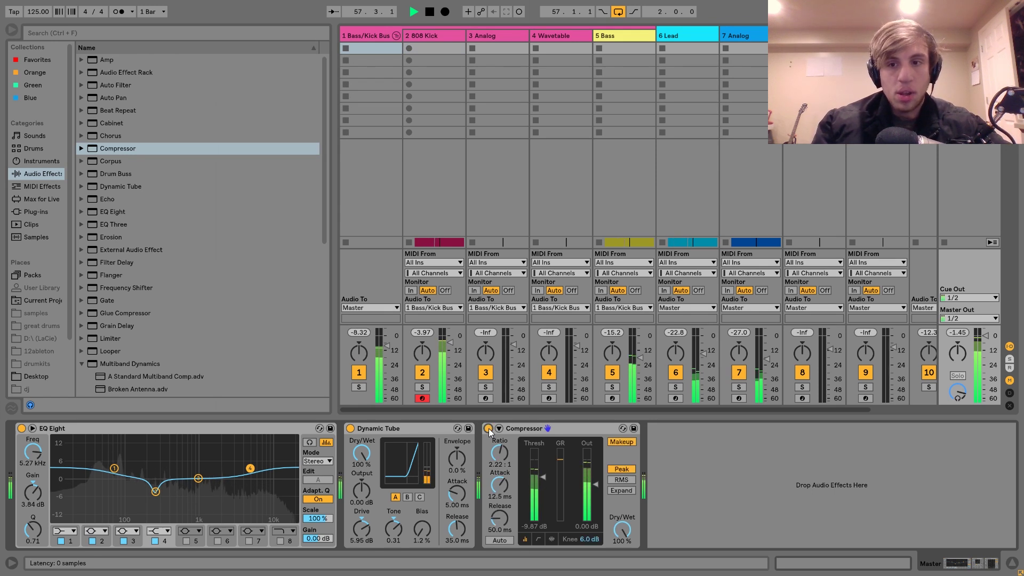
- Set the Master Compressor's threshold to -9.25 dB and audition the loop with it
{"action": "left_click_drag", "start_coordinate": [544, 479], "coordinate": [544, 482]}
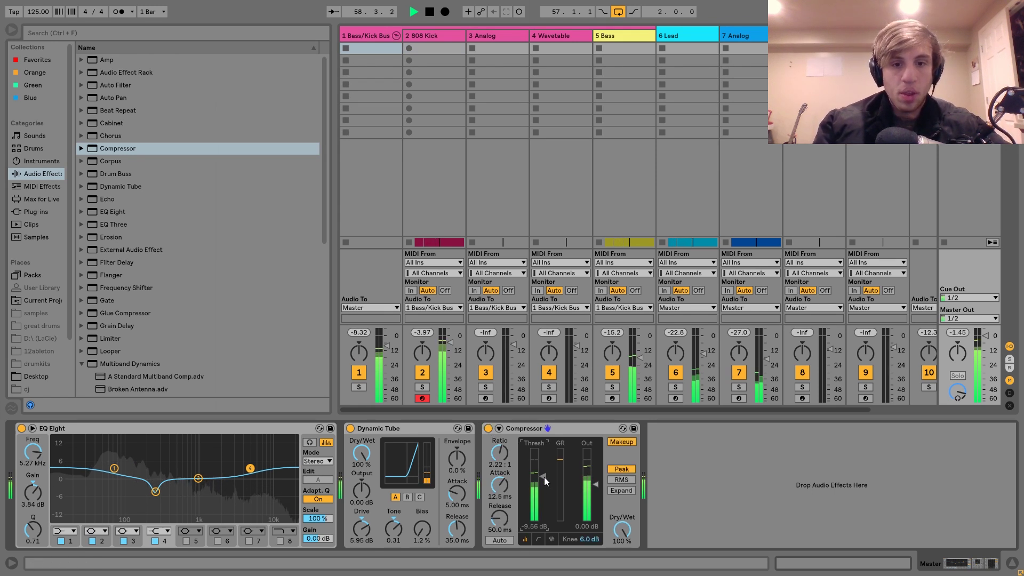
{"action": "key", "text": "space"}
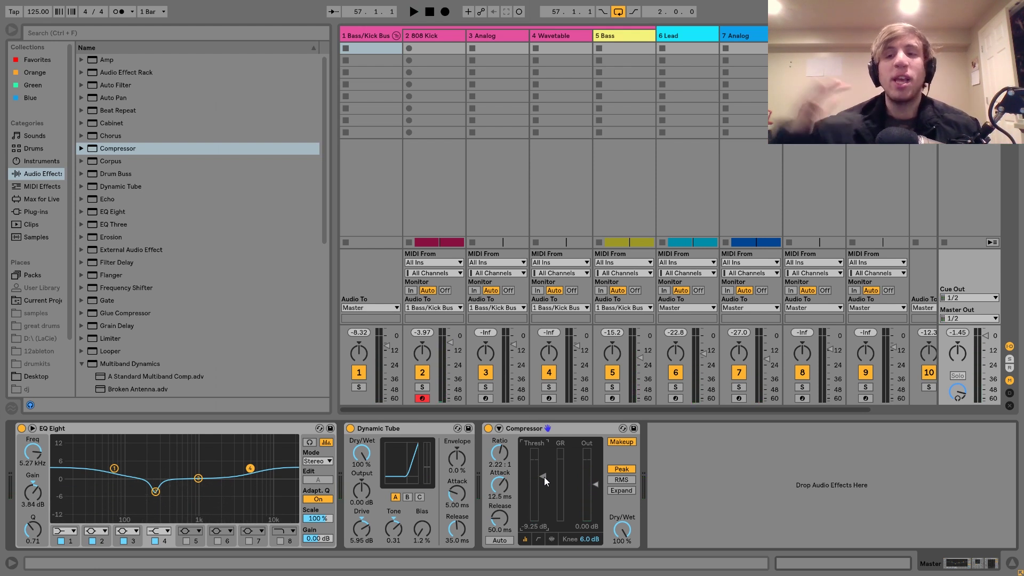
{"action": "key", "text": "space"}
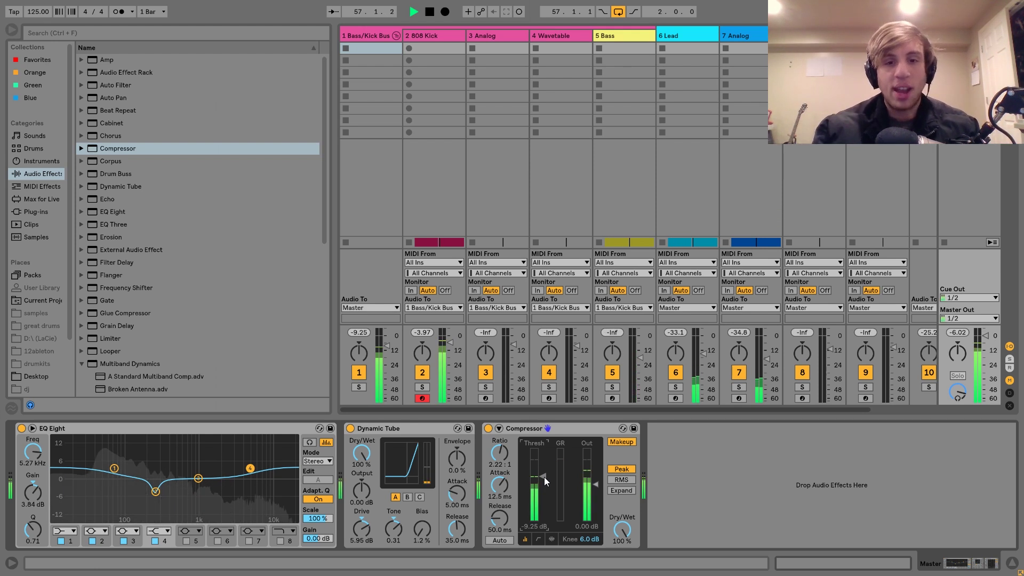
{"action": "key", "text": "space"}
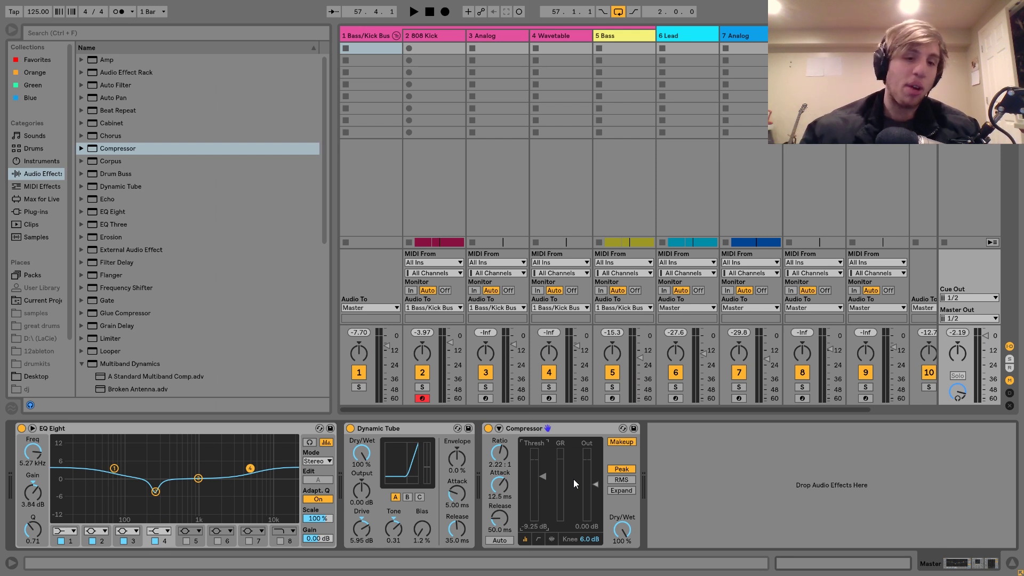
{"action": "key", "text": "space"}
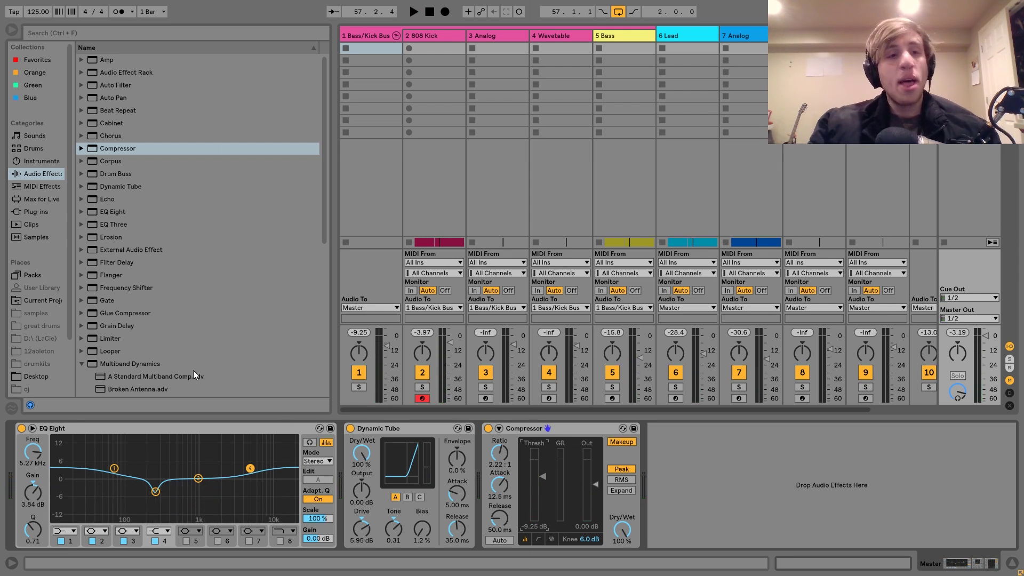
- Add a Limiter after the Master's Compressor, set its gain to 2.50 dB, and leave it switched off
{"action": "scroll", "coordinate": [168, 324], "scroll_direction": "down", "scroll_amount": 2}
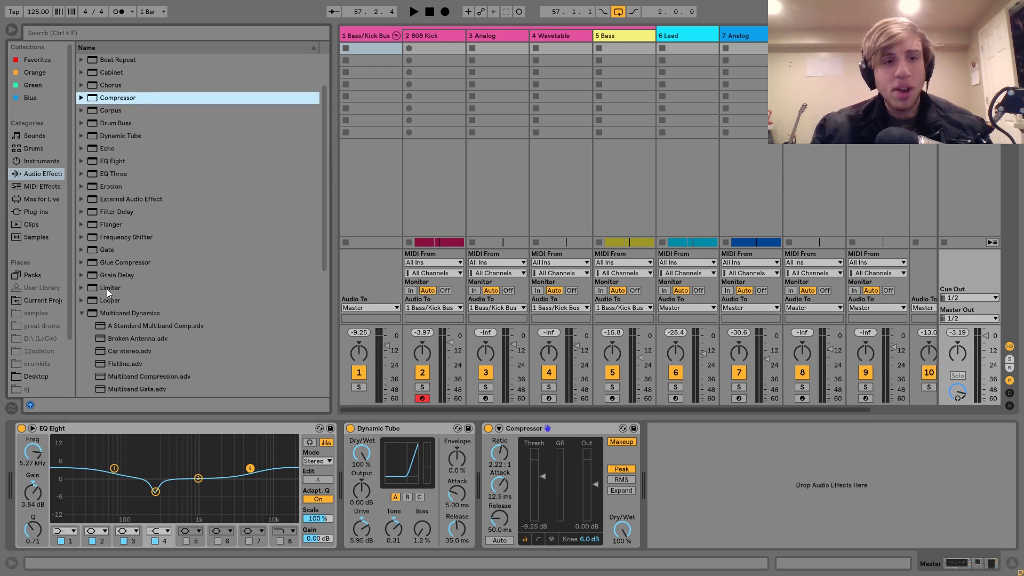
{"action": "left_click_drag", "start_coordinate": [107, 289], "coordinate": [670, 482]}
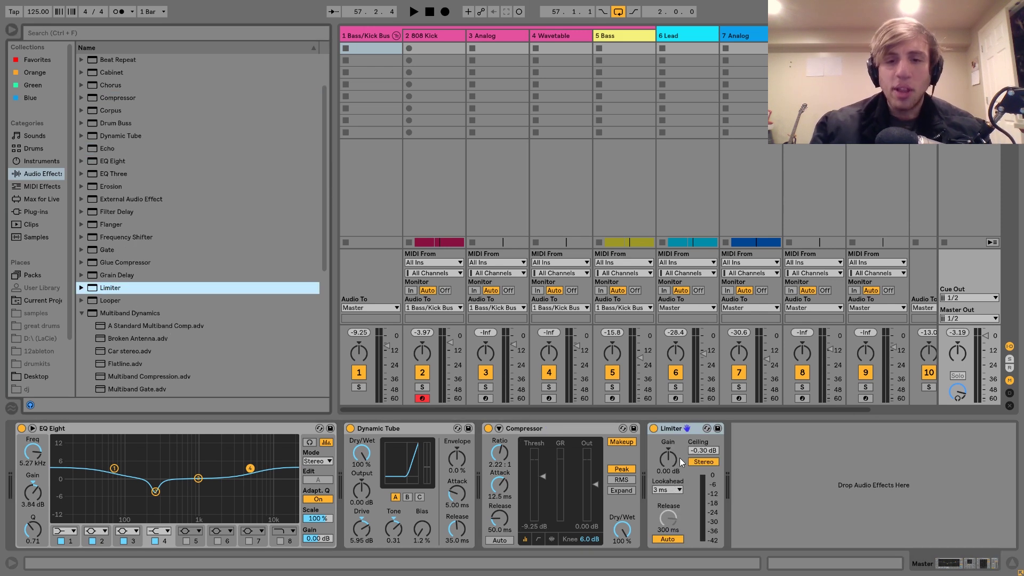
{"action": "key", "text": "space"}
{"action": "left_click", "coordinate": [653, 428]}
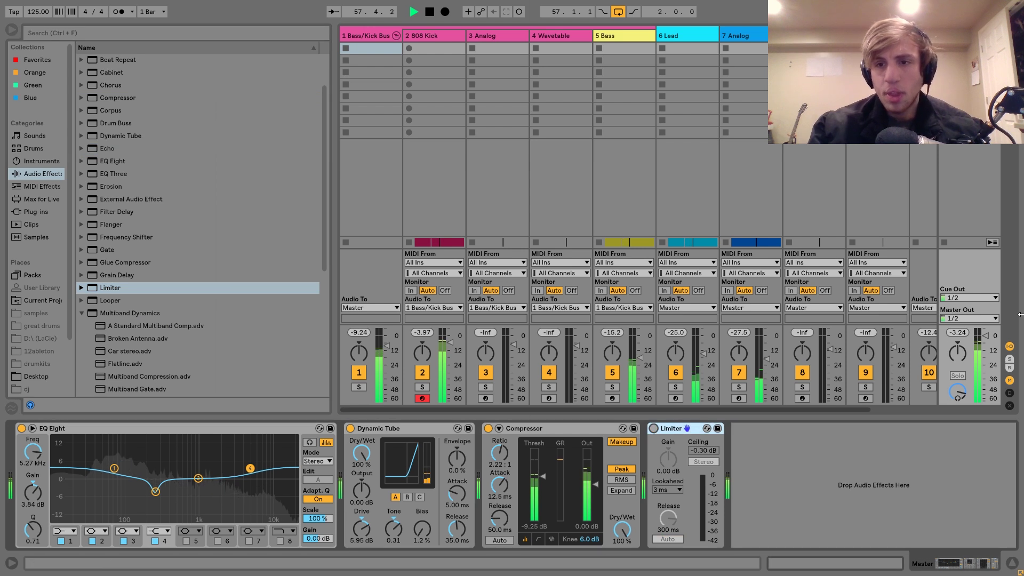
{"action": "key", "text": "space"}
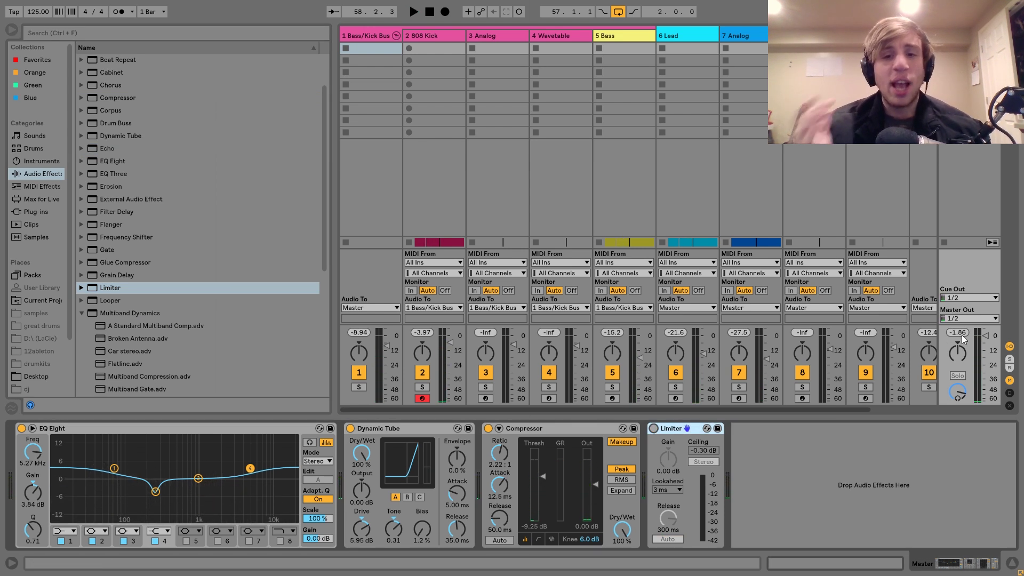
{"action": "left_click", "coordinate": [654, 428]}
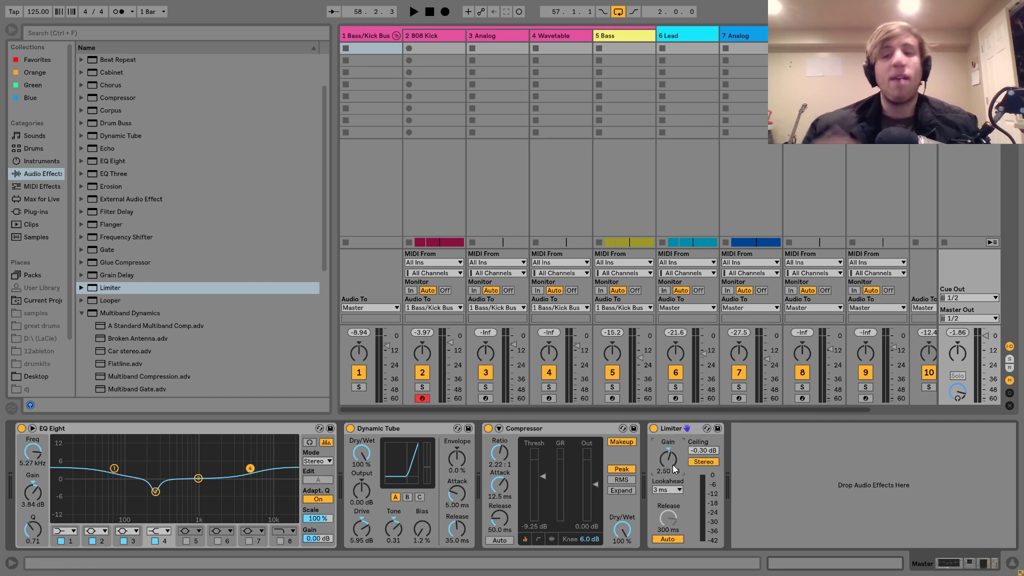
{"action": "left_click", "coordinate": [653, 428]}
{"action": "scroll", "coordinate": [232, 338], "scroll_direction": "down", "scroll_amount": 3}
{"action": "scroll", "coordinate": [232, 338], "scroll_direction": "down", "scroll_amount": 6}
{"action": "left_click_drag", "start_coordinate": [109, 364], "coordinate": [772, 488]}
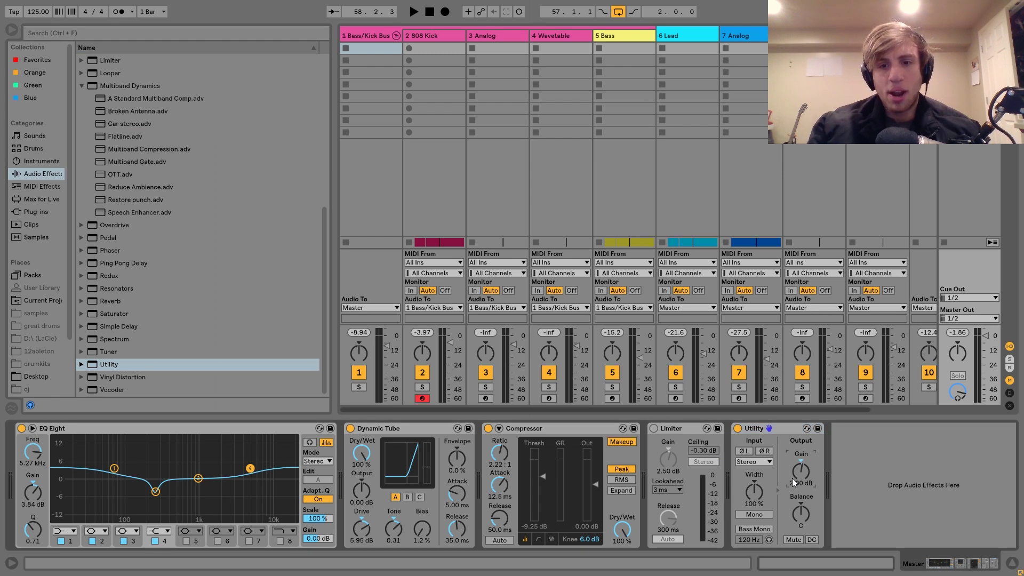
{"action": "left_click", "coordinate": [772, 431]}
{"action": "key", "text": "Delete"}
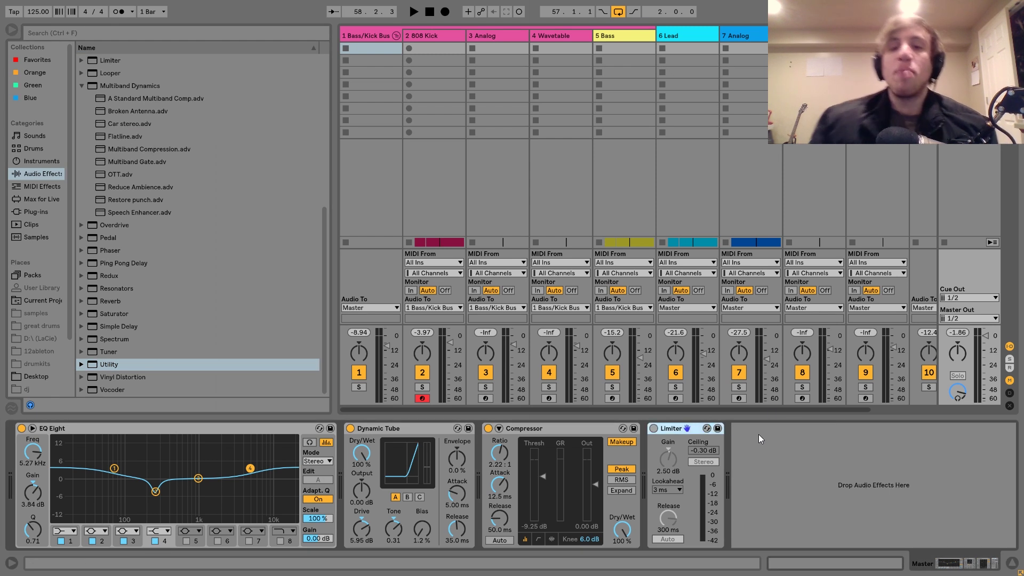
{"action": "left_click", "coordinate": [654, 429]}
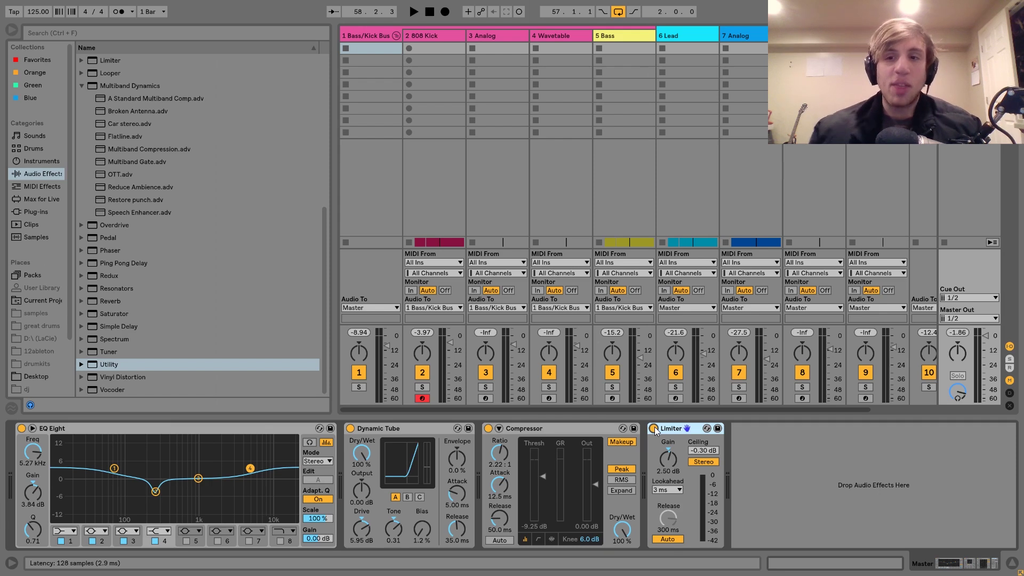
{"action": "left_click", "coordinate": [654, 429]}
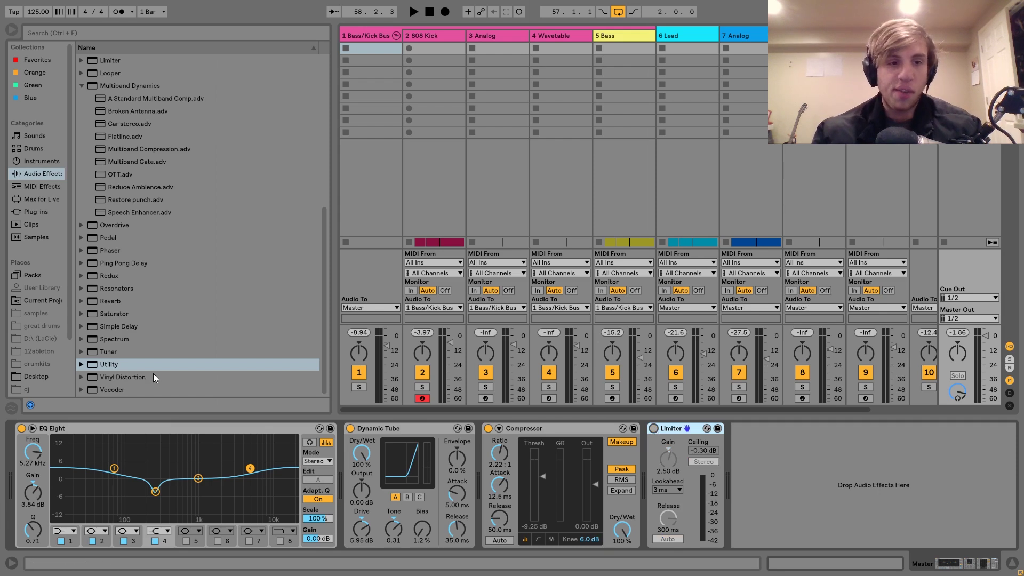
- Add a Utility at the end of the Master chain with its gain at 2 dB and audition the output level
{"action": "left_click_drag", "start_coordinate": [99, 362], "coordinate": [802, 492]}
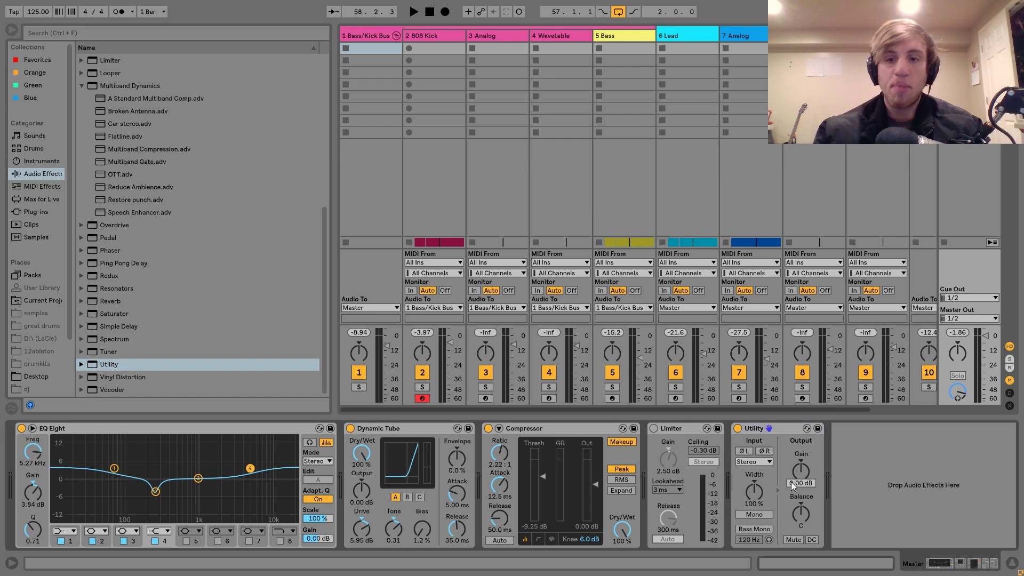
{"action": "left_click", "coordinate": [800, 483]}
{"action": "type", "text": "2"}
{"action": "key", "text": "Return"}
{"action": "key", "text": "space"}
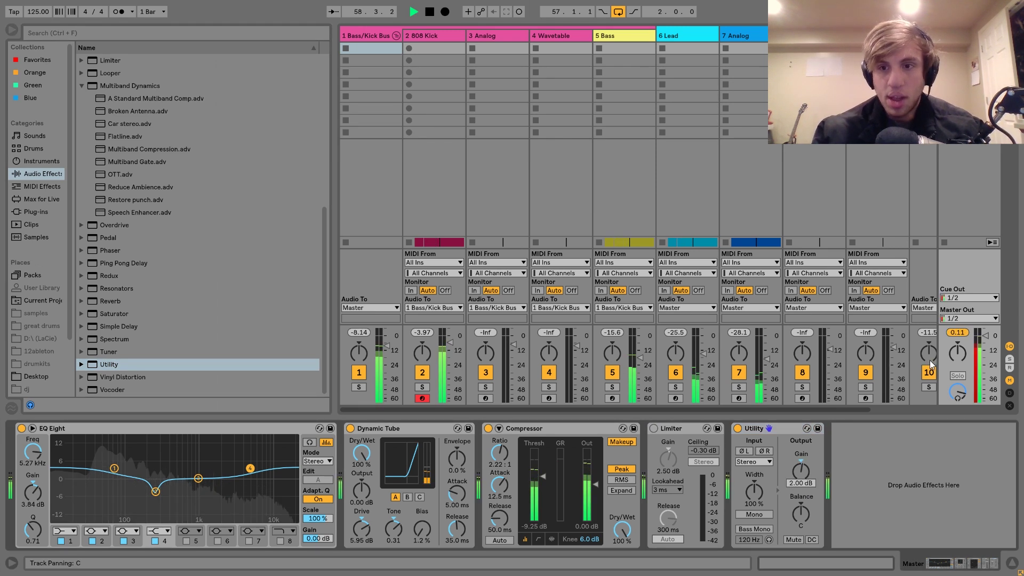
{"action": "key", "text": "space"}
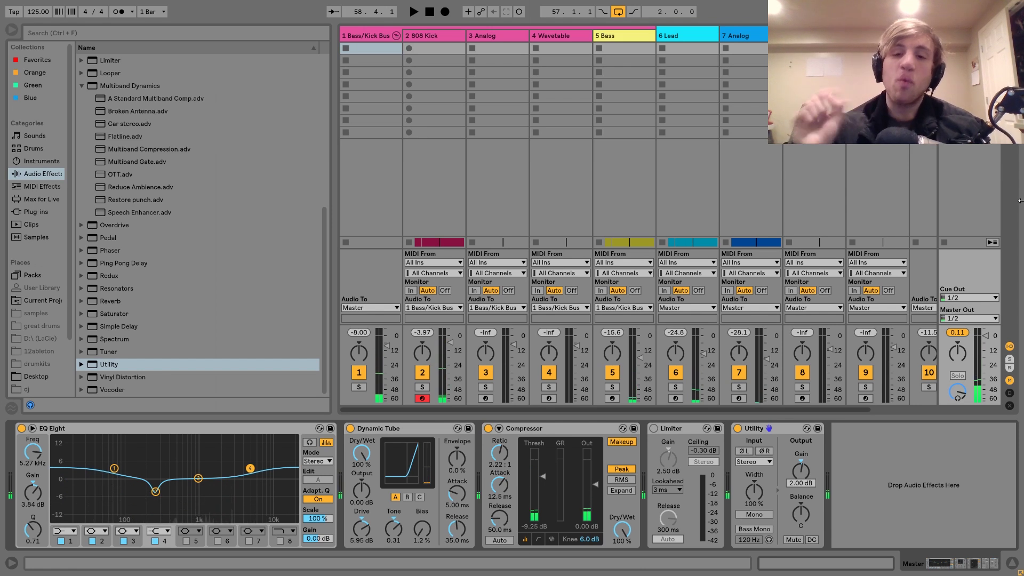
- Remove the Utility from the Master chain and switch the Limiter back on with its gain at 2.00 dB
{"action": "left_click", "coordinate": [774, 430]}
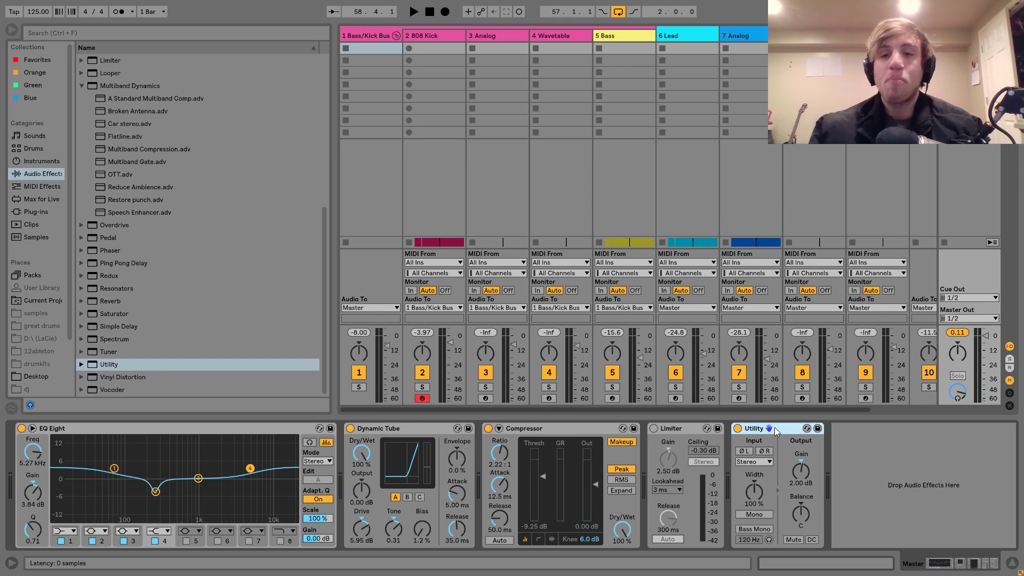
{"action": "key", "text": "Delete"}
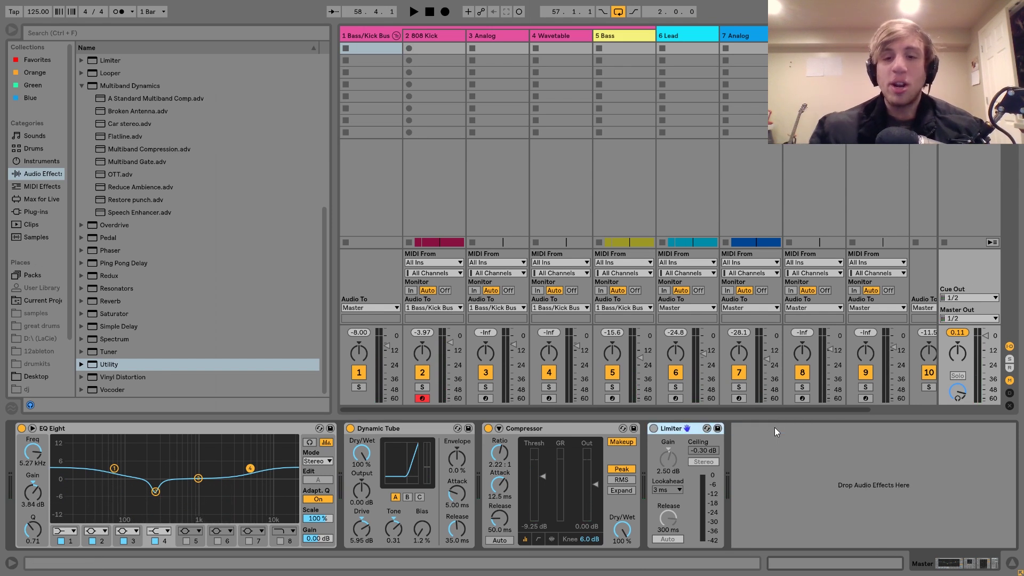
{"action": "left_click", "coordinate": [653, 429]}
{"action": "left_click", "coordinate": [668, 460]}
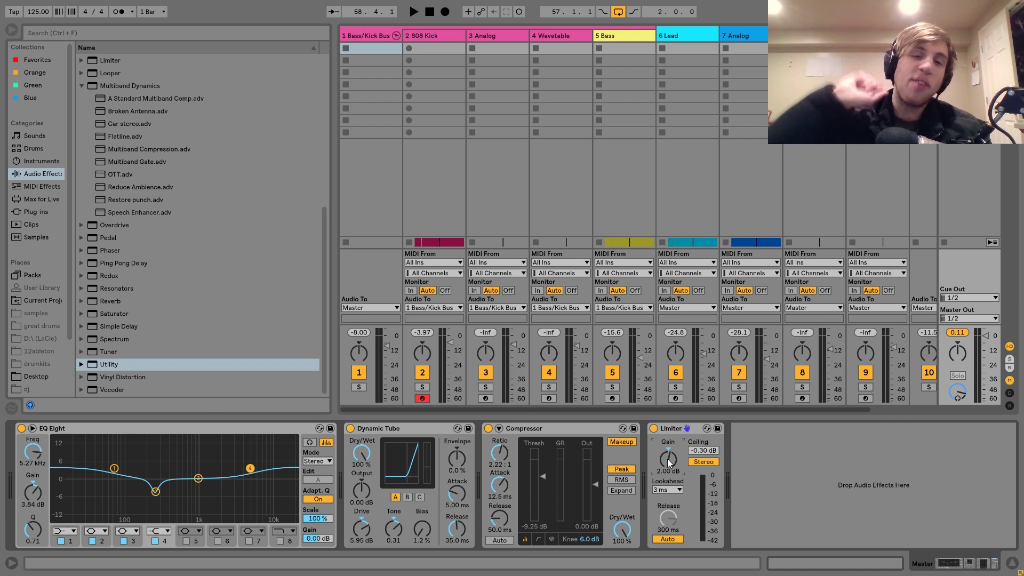
- Audition the loop repeatedly through the Master Limiter while checking the Master's peak level
{"action": "key", "text": "space"}
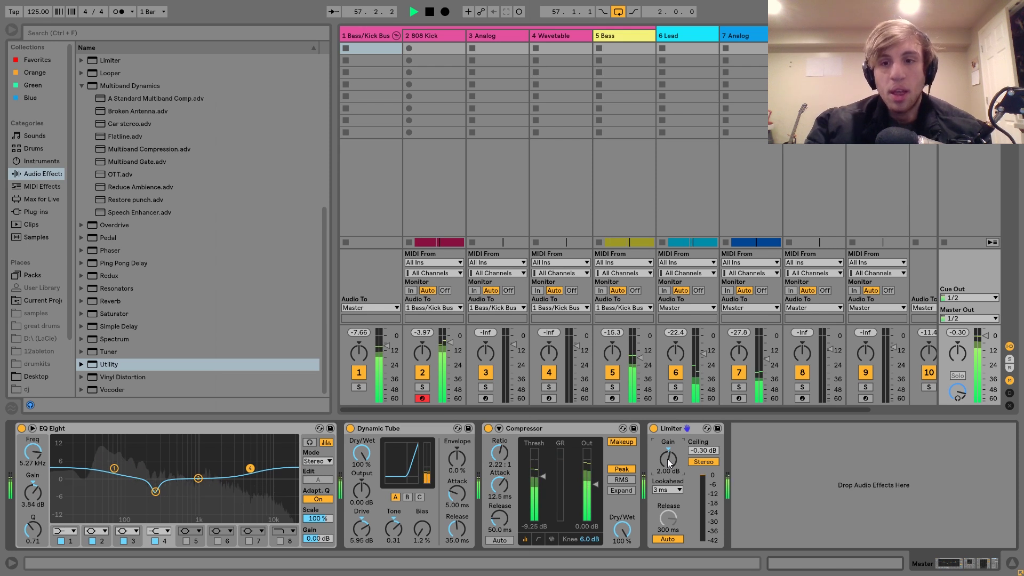
{"action": "key", "text": "space"}
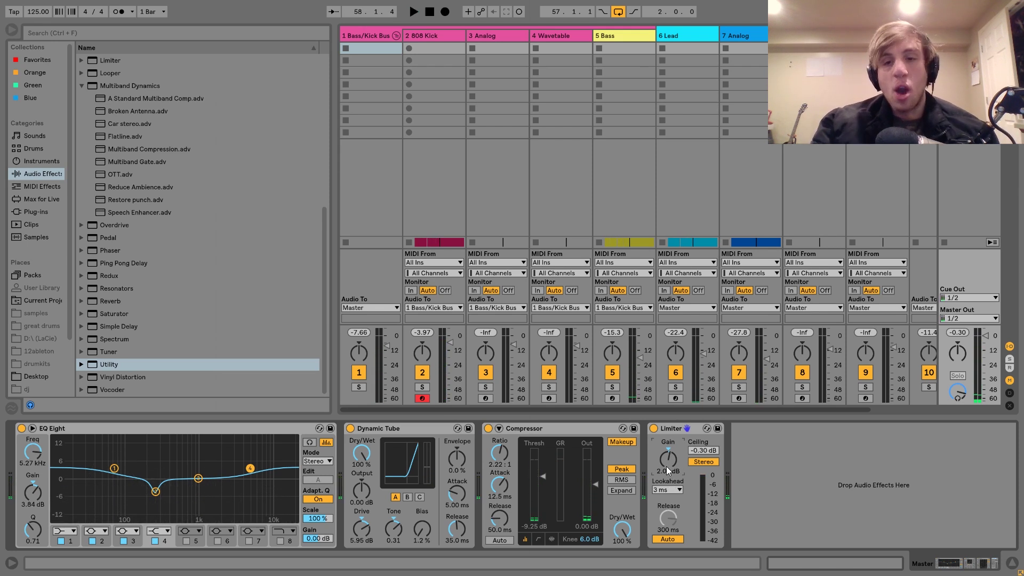
{"action": "mouse_move", "coordinate": [667, 466]}
{"action": "left_mouse_down"}
{"action": "mouse_move", "coordinate": [667, 493]}
{"action": "mouse_move", "coordinate": [666, 476]}
{"action": "left_mouse_up"}
{"action": "key", "text": "space"}
{"action": "key", "text": "space"}
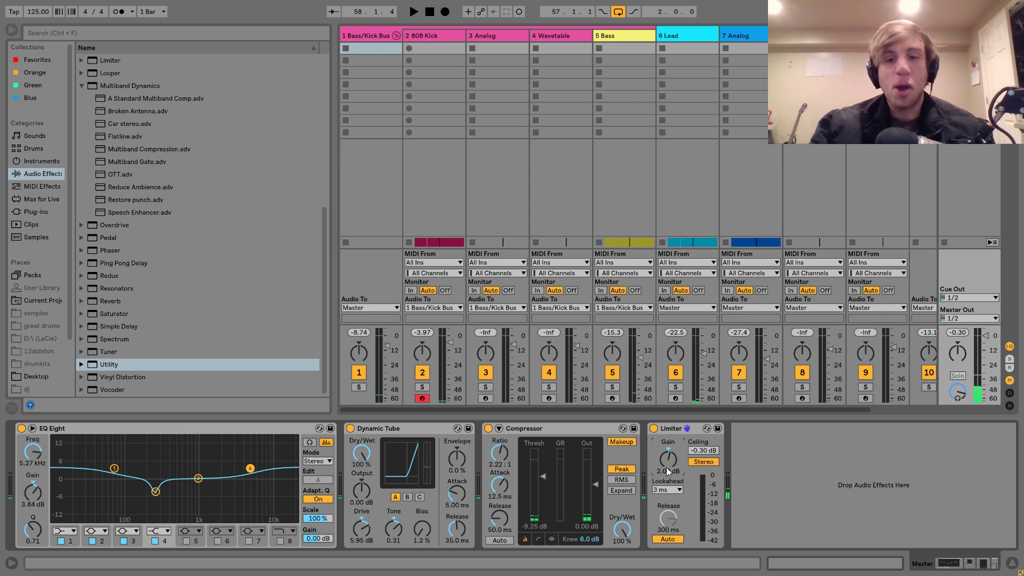
{"action": "key", "text": "space"}
{"action": "key", "text": "space"}
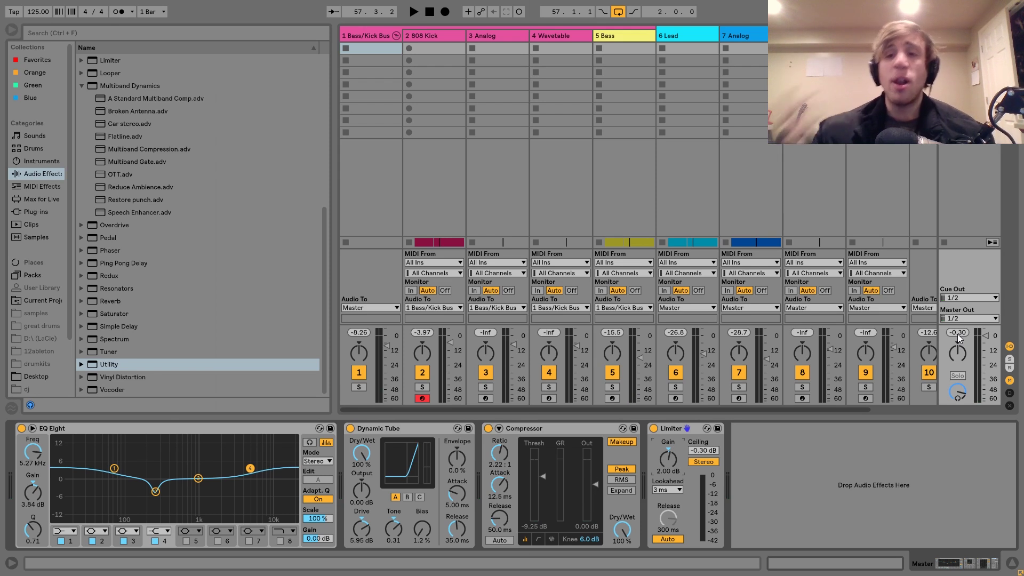
{"action": "key", "text": "space"}
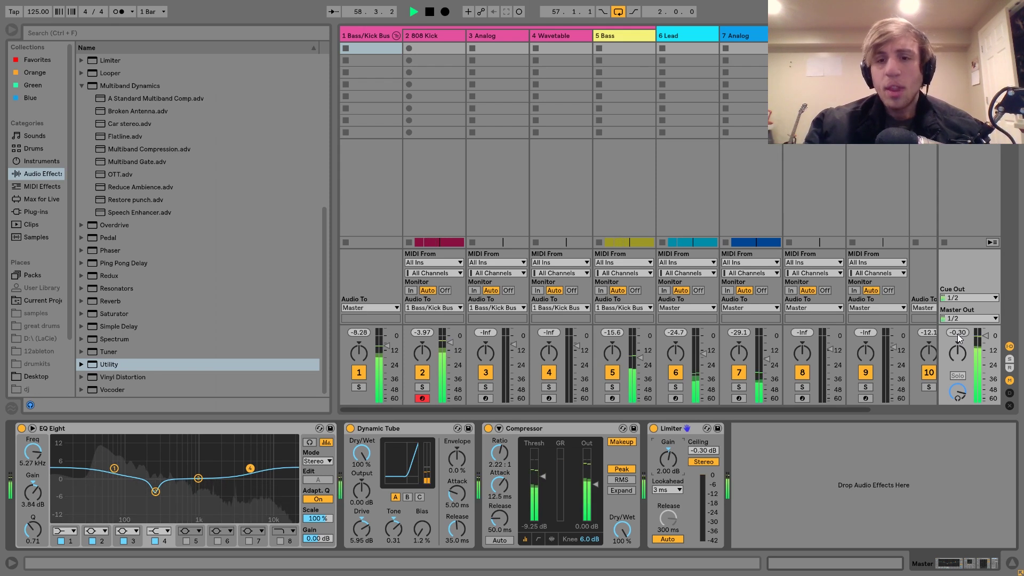
{"action": "key", "text": "space"}
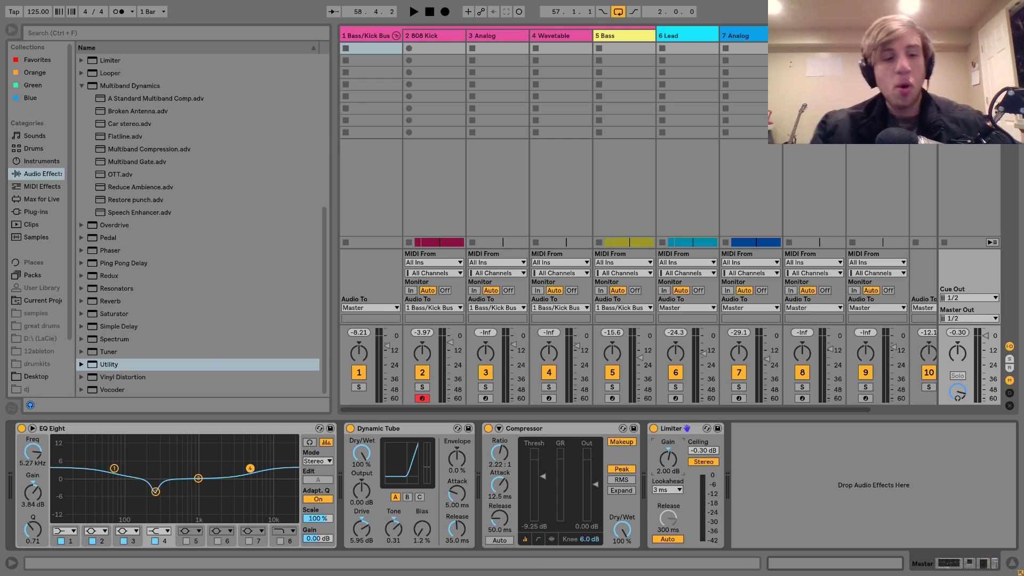
- Return to the Arrangement, turn looping off, and play the song from its first bar
{"action": "key", "text": "Tab"}
{"action": "left_click", "coordinate": [618, 13]}
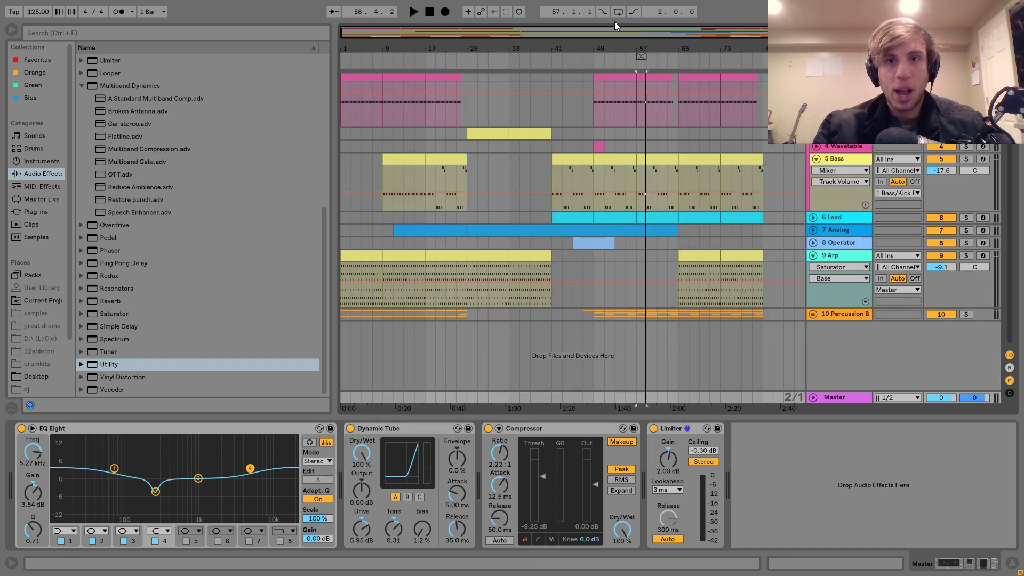
{"action": "left_click", "coordinate": [366, 77]}
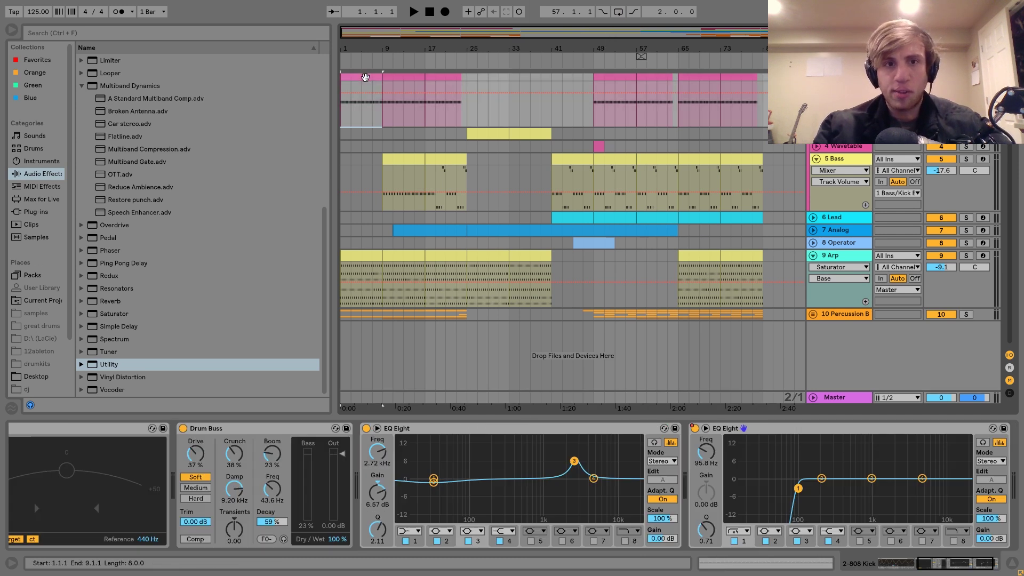
{"action": "key", "text": "space"}
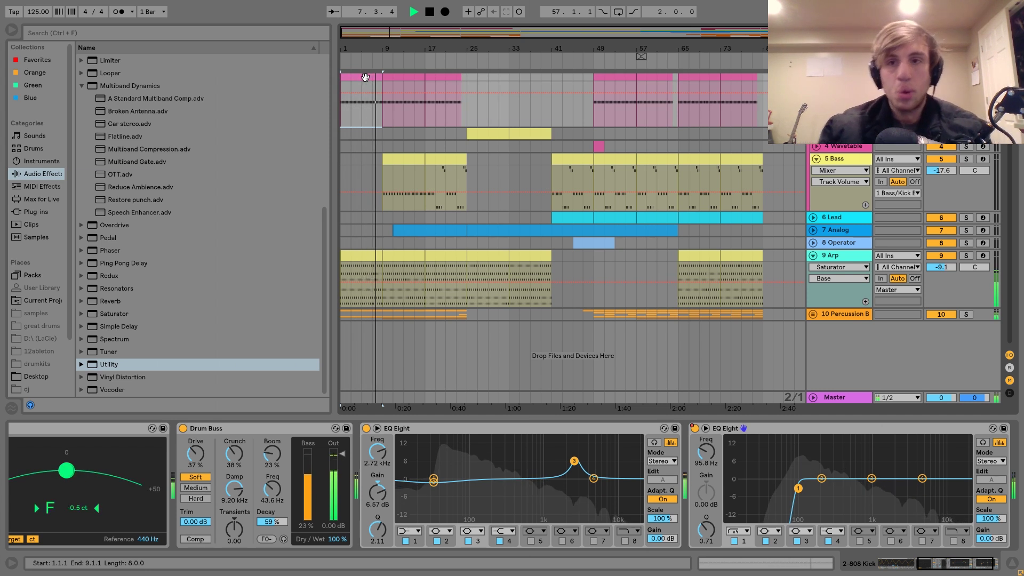
- Fold the 808 Kick and Bass tracks and lower the Arp track's volume to -14.1 dB
{"action": "scroll", "coordinate": [425, 135], "scroll_direction": "up", "scroll_amount": 2}
{"action": "left_click", "coordinate": [816, 127]}
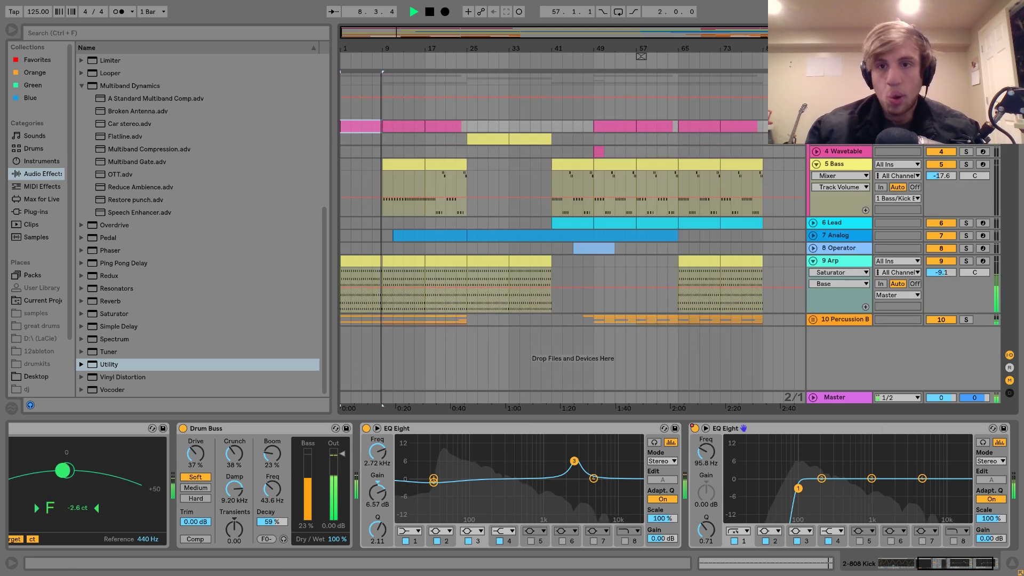
{"action": "left_click", "coordinate": [816, 164]}
{"action": "left_click", "coordinate": [814, 216]}
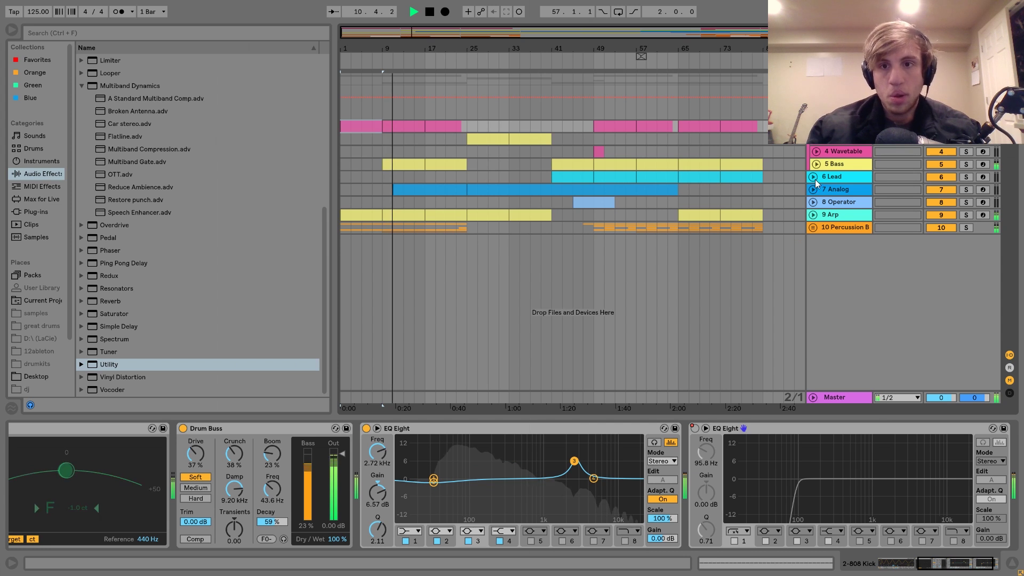
{"action": "left_click", "coordinate": [813, 215]}
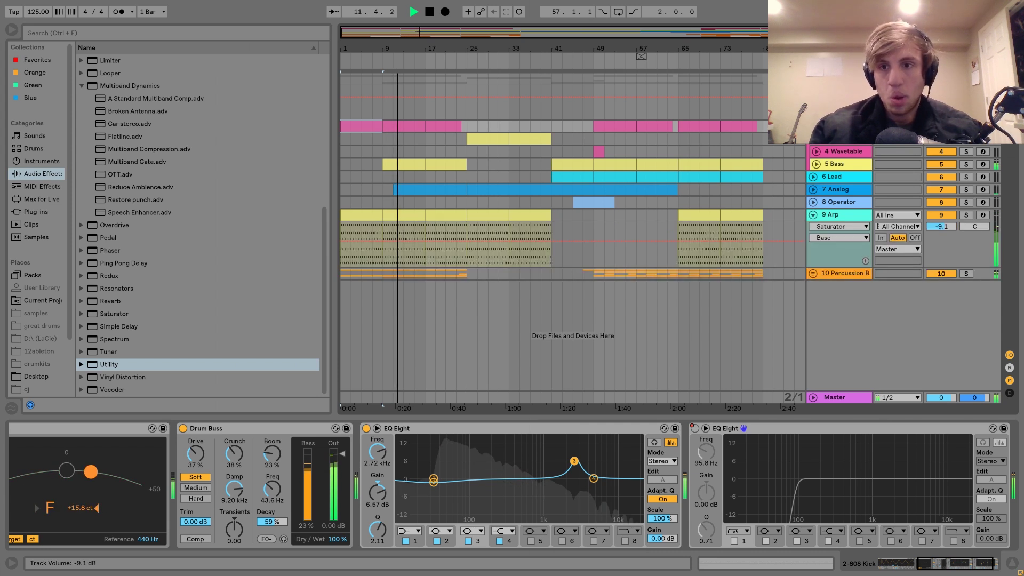
{"action": "scroll", "coordinate": [940, 228], "scroll_direction": "down", "scroll_amount": 5}
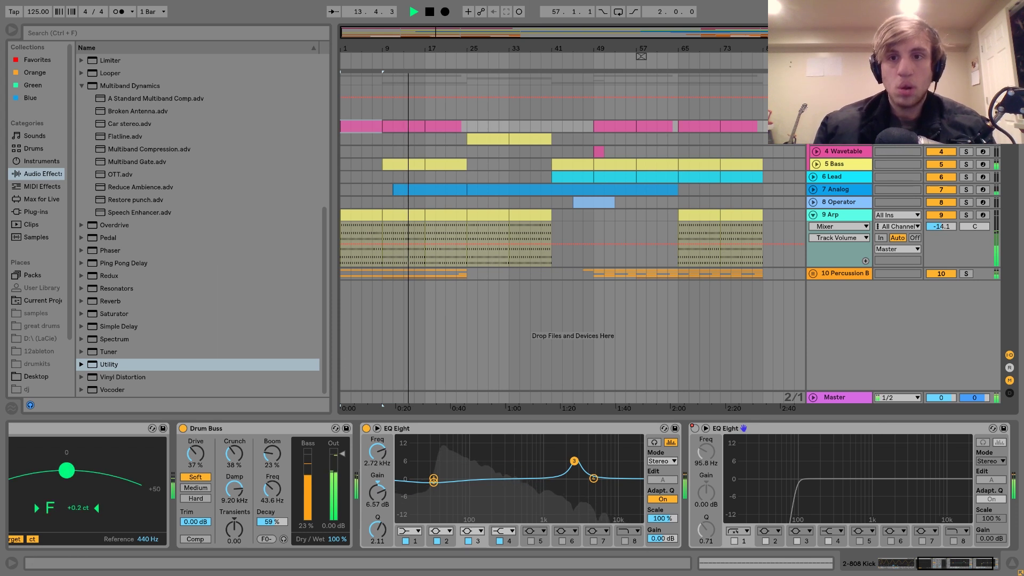
- Open the 808 Kick instrument's controls and set its pitch envelope amount to +23 st
{"action": "scroll", "coordinate": [379, 449], "scroll_direction": "up", "scroll_amount": 5}
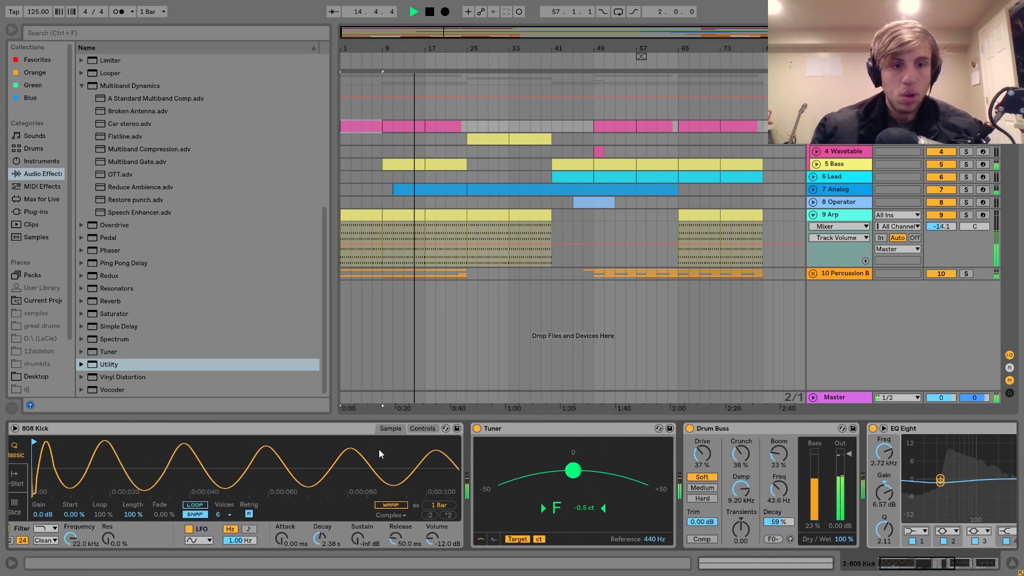
{"action": "left_click", "coordinate": [417, 430]}
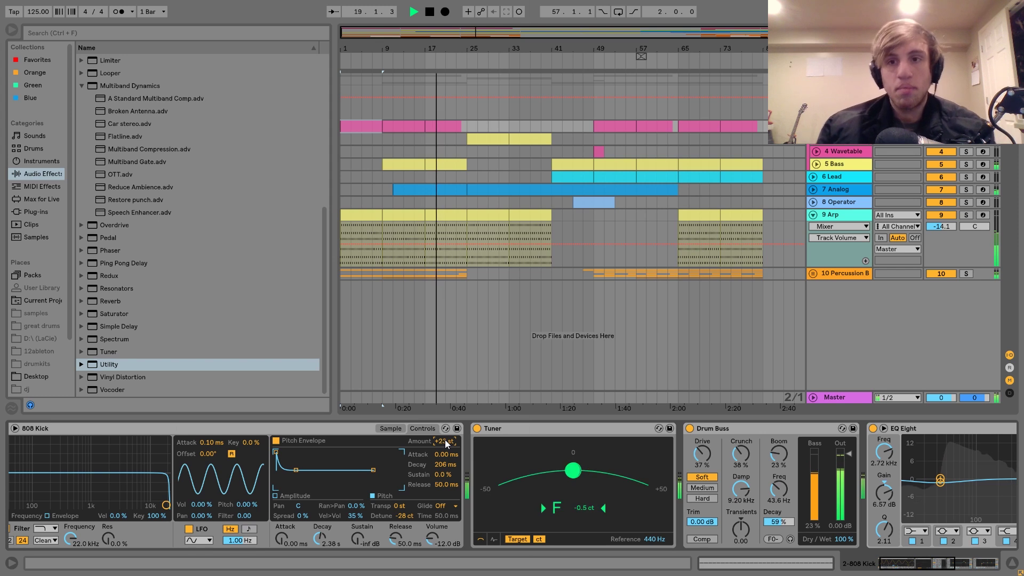
- Unfold the Analog track 7 and rename it Pad
{"action": "left_click", "coordinate": [813, 189]}
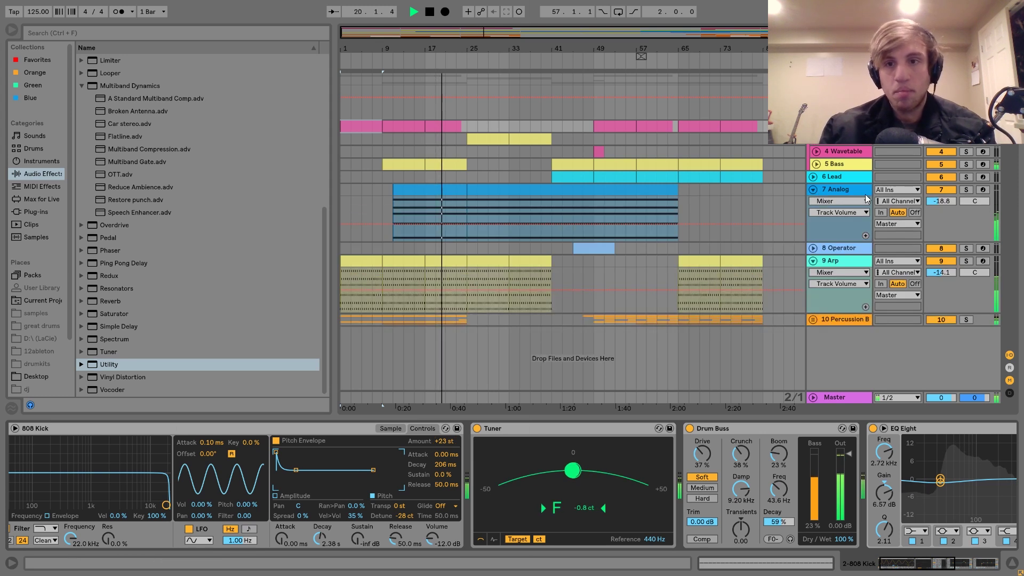
{"action": "left_click", "coordinate": [837, 190]}
{"action": "key", "text": "ctrl+r"}
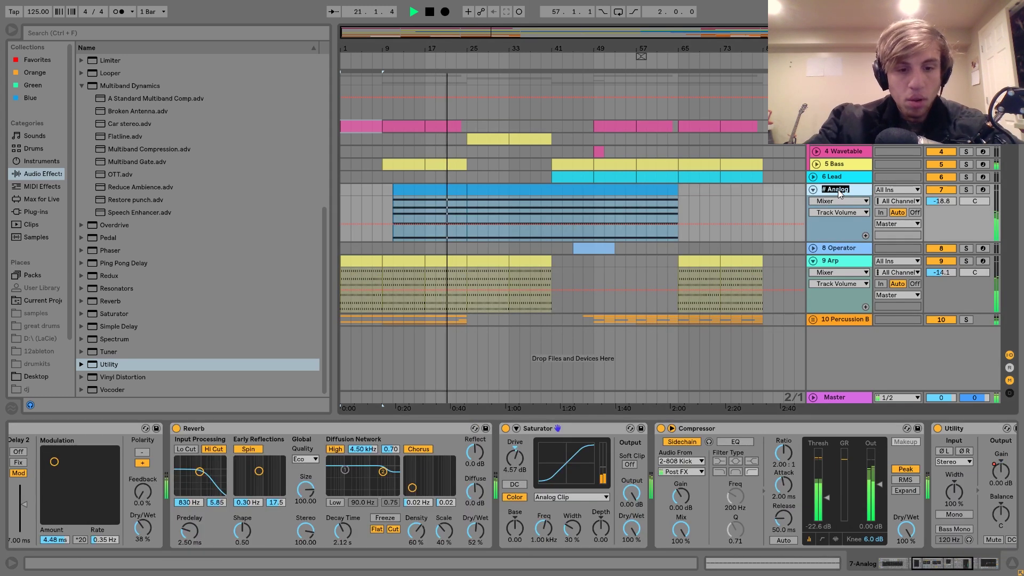
{"action": "type", "text": "# Pad"}
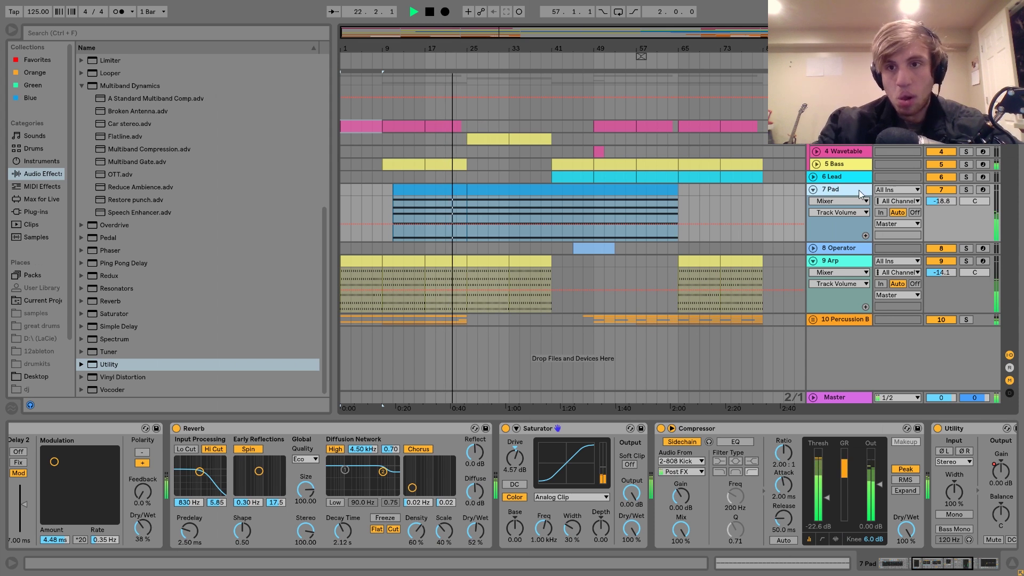
{"action": "key", "text": "Return"}
- Lower the Pad track's volume to -24.8 dB and the Arp track's volume to -16.1 dB during playback
{"action": "left_click_drag", "start_coordinate": [942, 201], "coordinate": [942, 204]}
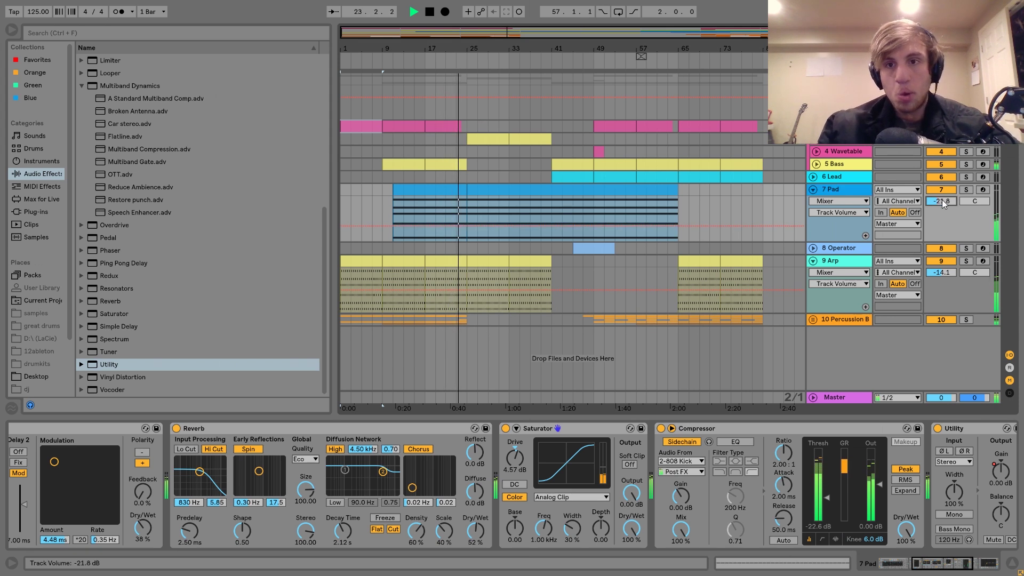
{"action": "scroll", "coordinate": [942, 199], "scroll_direction": "down", "scroll_amount": 1}
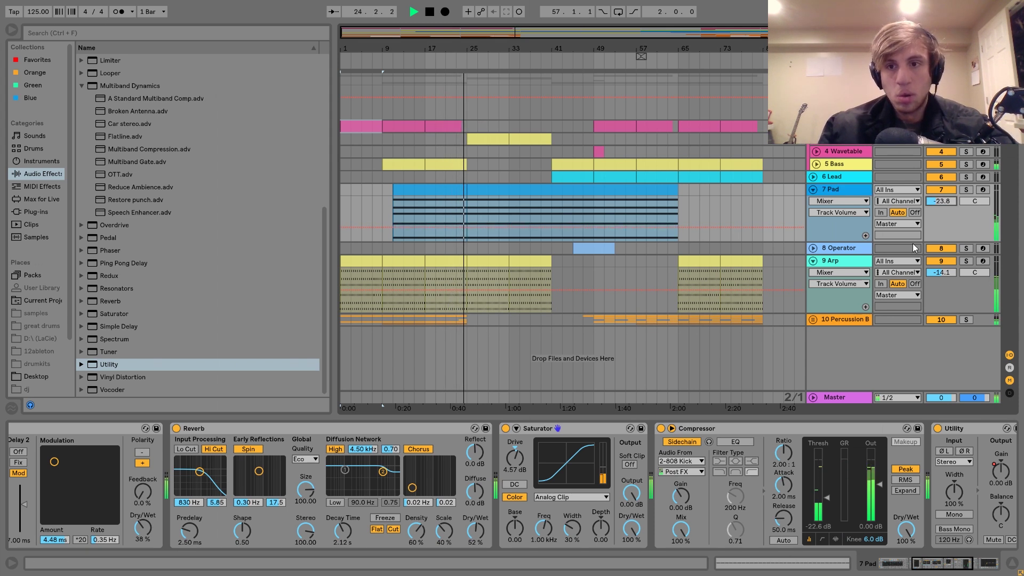
{"action": "scroll", "coordinate": [937, 273], "scroll_direction": "down", "scroll_amount": 2}
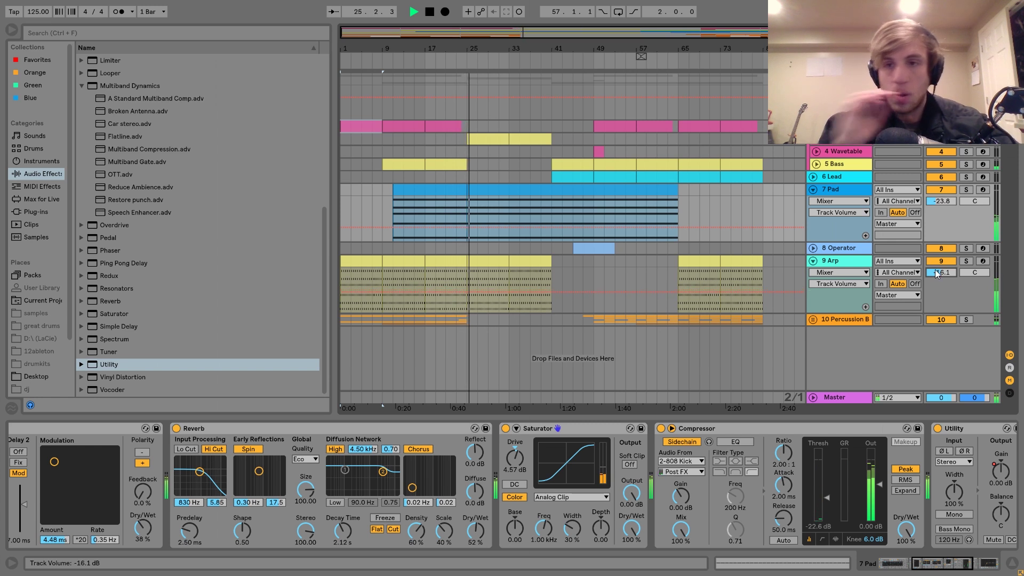
{"action": "scroll", "coordinate": [936, 203], "scroll_direction": "down", "scroll_amount": 1}
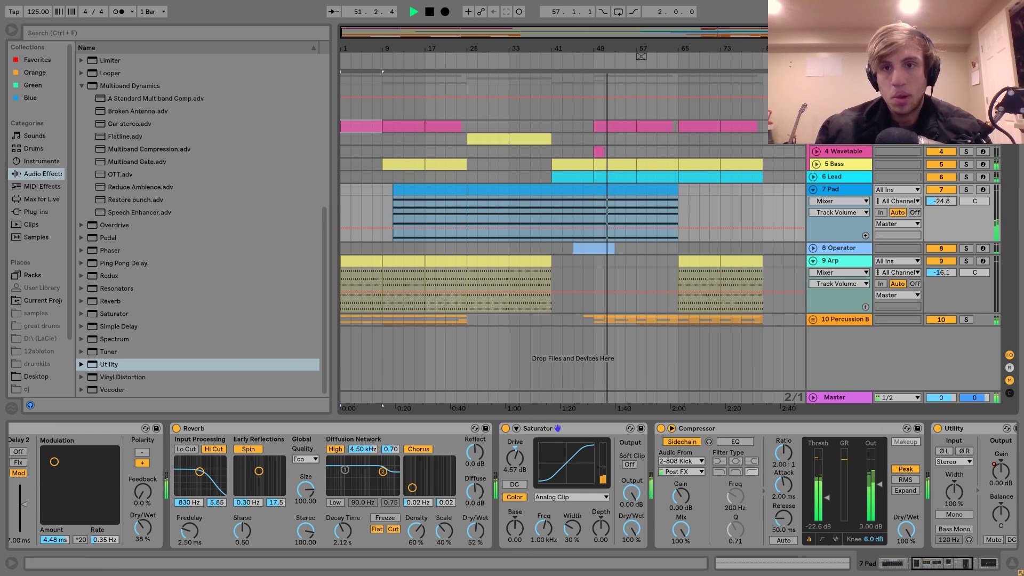
- Unfold the Bass track, raise its volume to -15.6 dB, and fold it again
{"action": "scroll", "coordinate": [903, 144], "scroll_direction": "up", "scroll_amount": 2}
{"action": "left_click", "coordinate": [944, 146]}
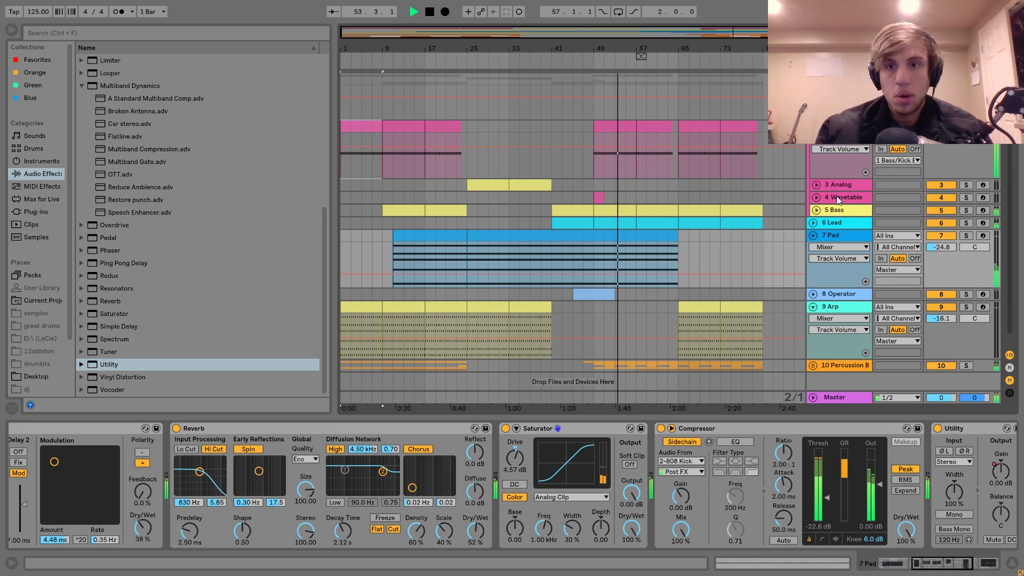
{"action": "left_click", "coordinate": [816, 210]}
{"action": "left_click", "coordinate": [942, 223]}
{"action": "key", "text": "Up"}
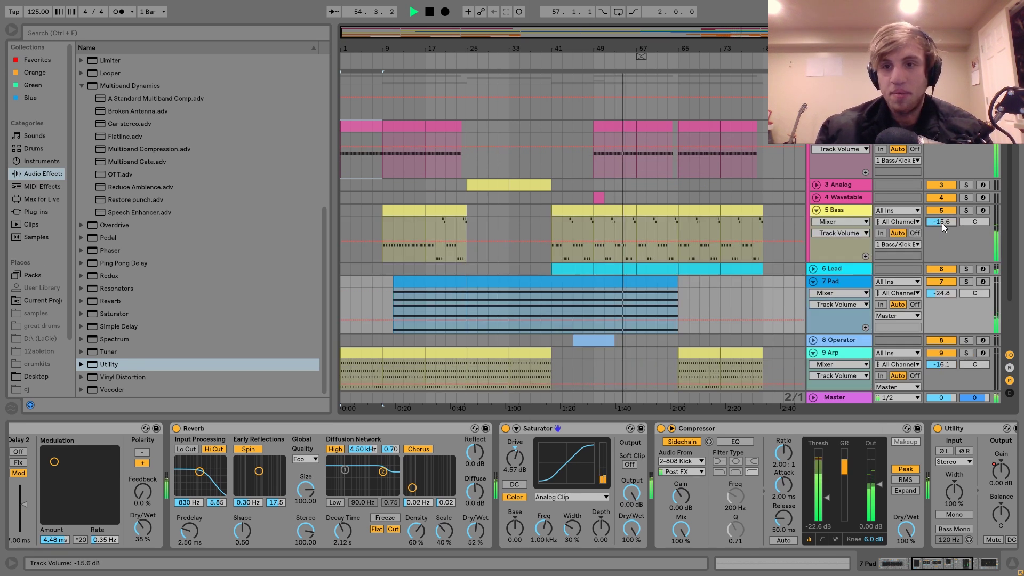
{"action": "left_click", "coordinate": [816, 210]}
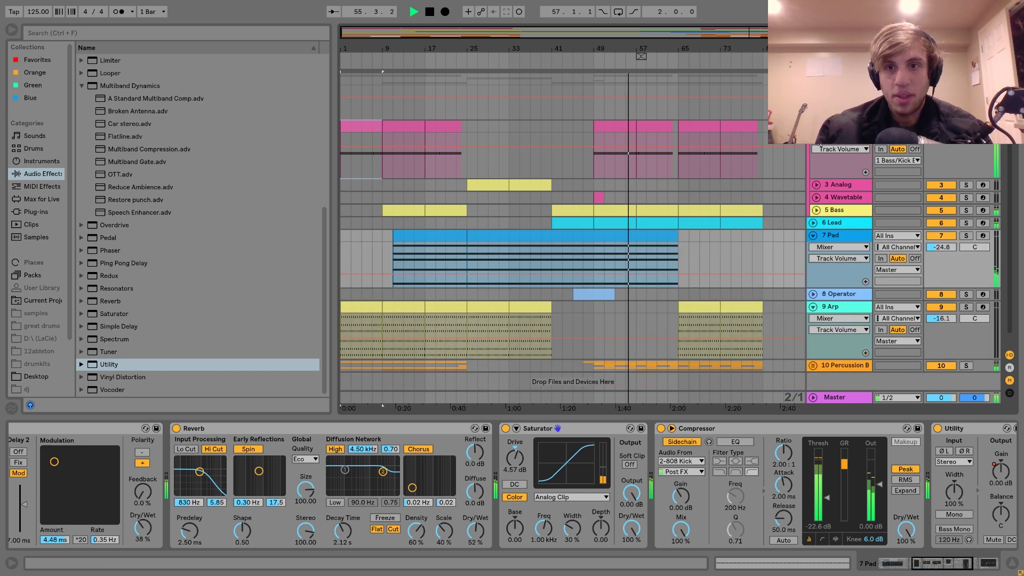
- Set the Lead track's volume to -15.4 dB, then fold the Lead and Pad tracks
{"action": "left_click", "coordinate": [816, 126]}
{"action": "left_click", "coordinate": [814, 177]}
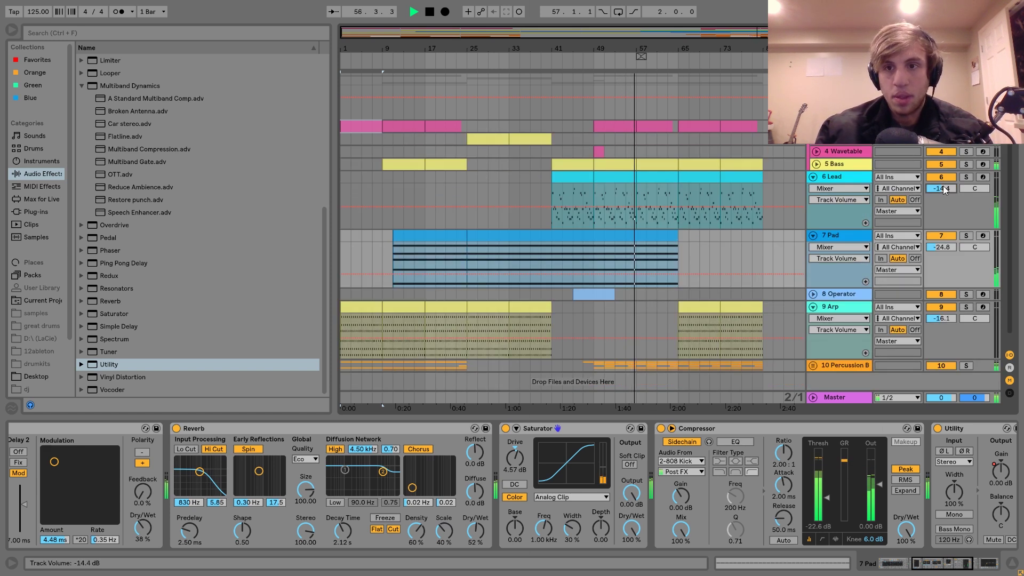
{"action": "left_click_drag", "start_coordinate": [943, 186], "coordinate": [943, 184]}
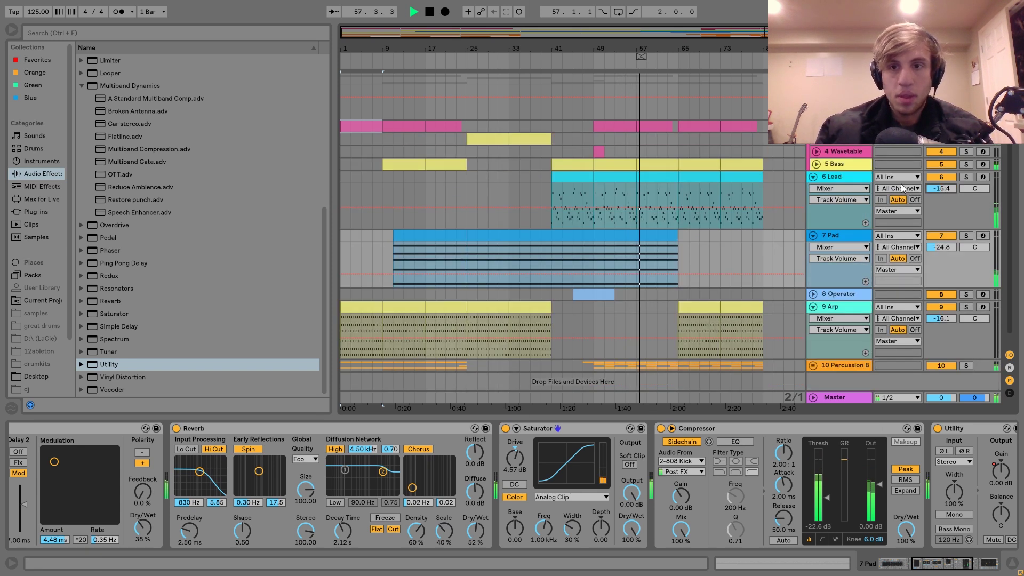
{"action": "left_click", "coordinate": [813, 178]}
{"action": "left_click", "coordinate": [813, 189]}
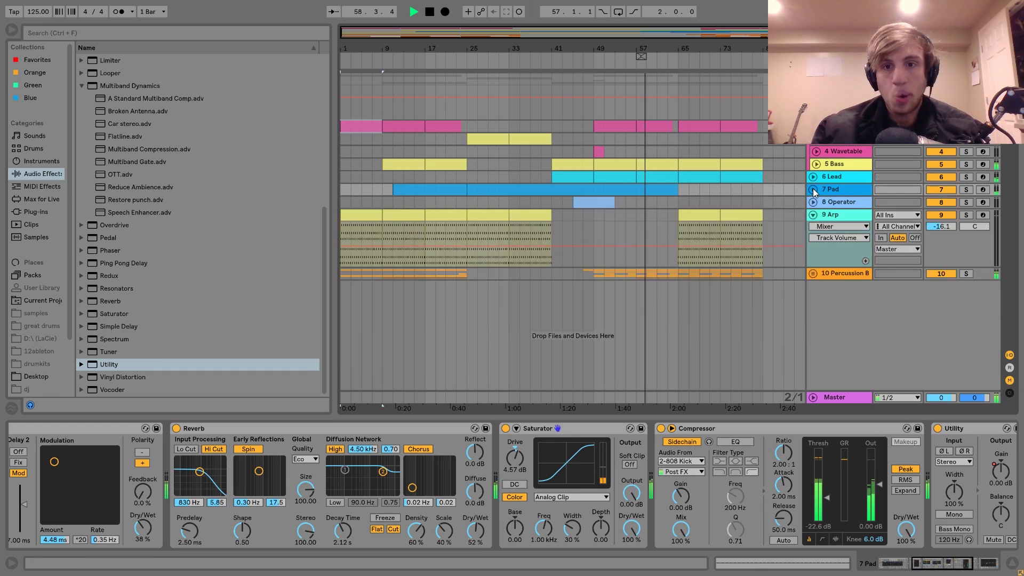
- Set the percussion group's volume to -7.6 dB, then fold the Arp track and the percussion group
{"action": "left_click", "coordinate": [813, 273]}
{"action": "scroll", "coordinate": [851, 259], "scroll_direction": "down", "scroll_amount": 4}
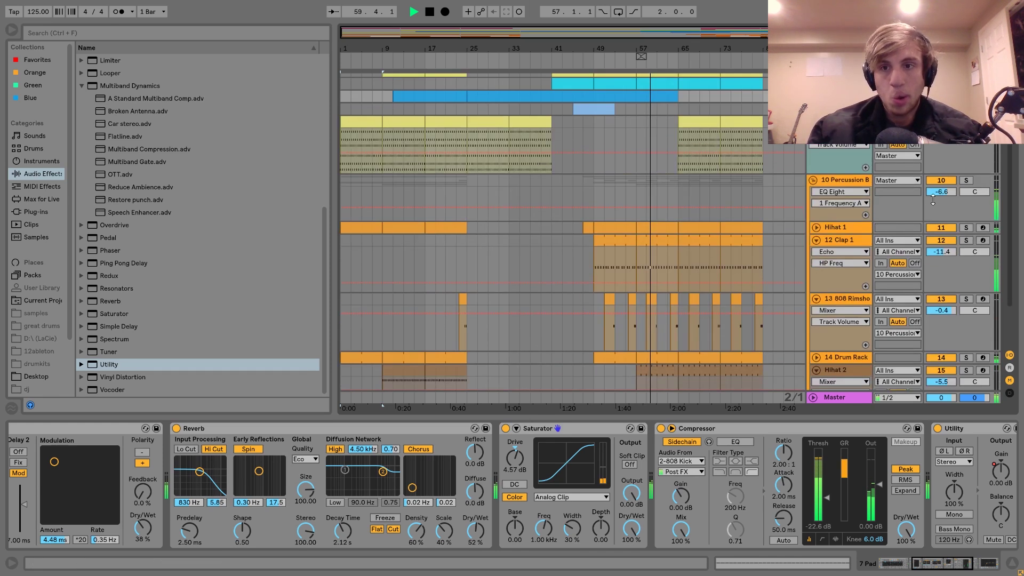
{"action": "scroll", "coordinate": [942, 197], "scroll_direction": "down", "scroll_amount": 3}
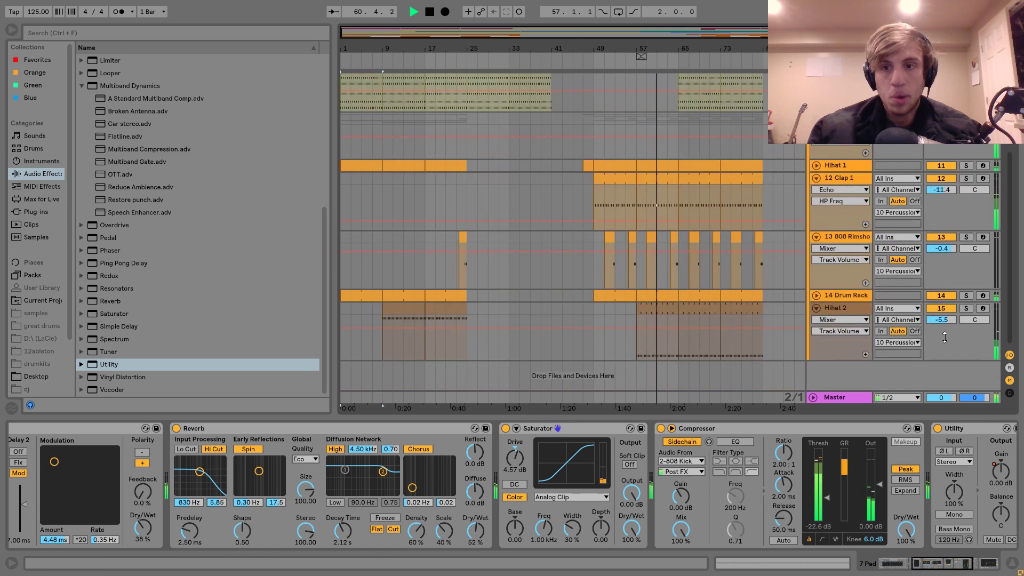
{"action": "scroll", "coordinate": [945, 317], "scroll_direction": "up", "scroll_amount": 7}
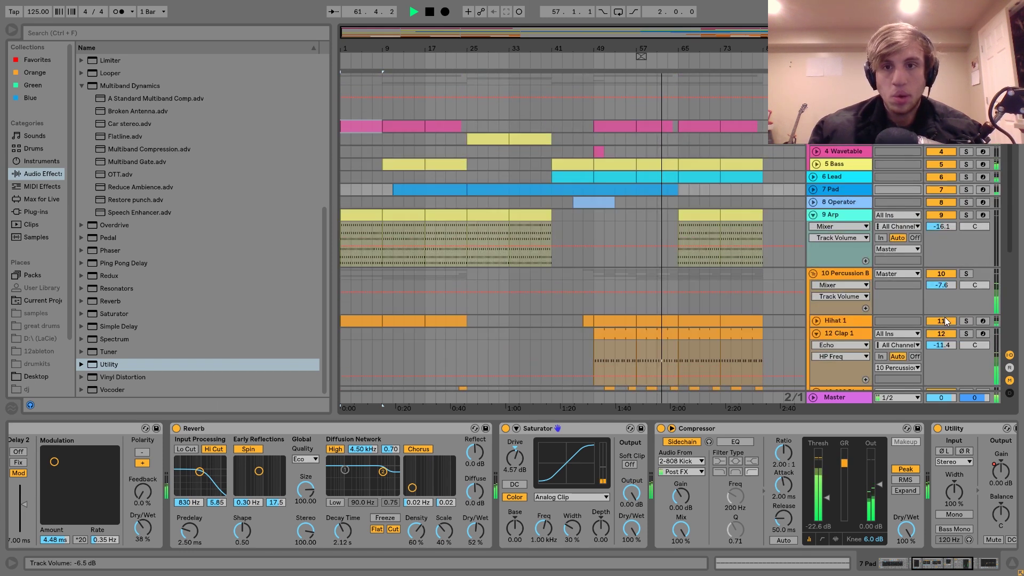
{"action": "left_click", "coordinate": [815, 214]}
{"action": "left_click", "coordinate": [813, 229]}
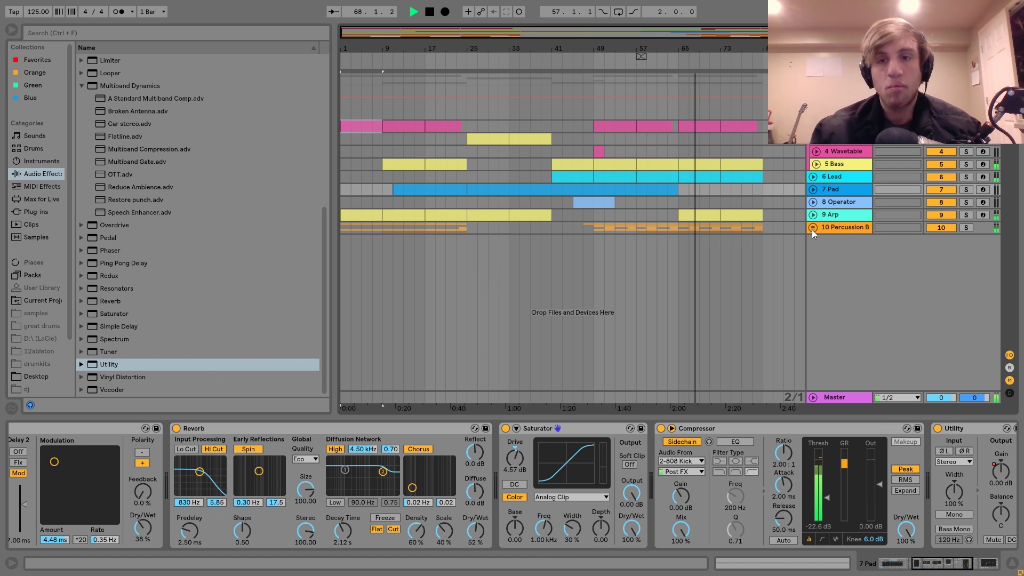
- Stop playback at the end of the song and unfold the percussion group and the Pad track
{"action": "left_click", "coordinate": [812, 229]}
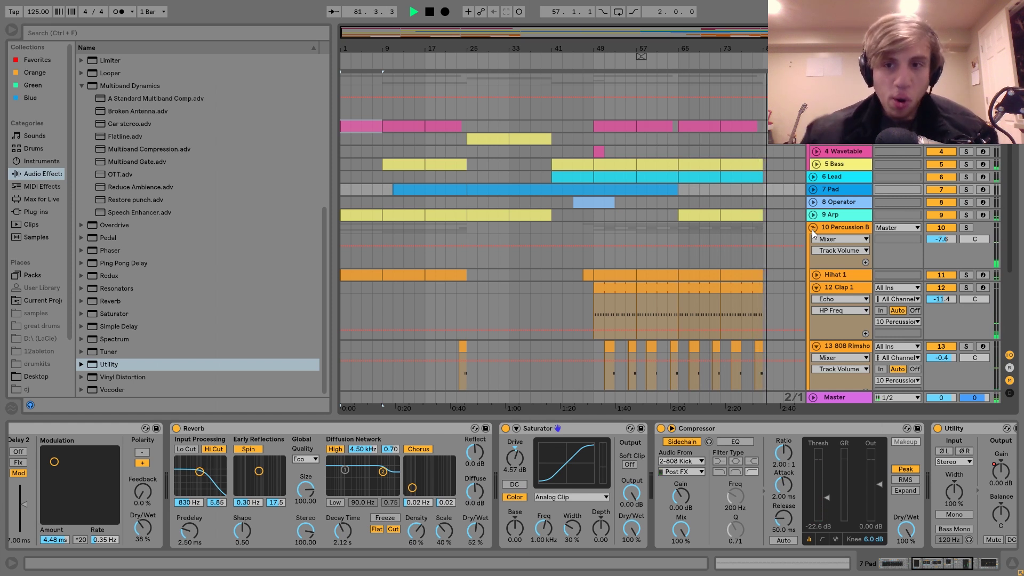
{"action": "left_click", "coordinate": [813, 227]}
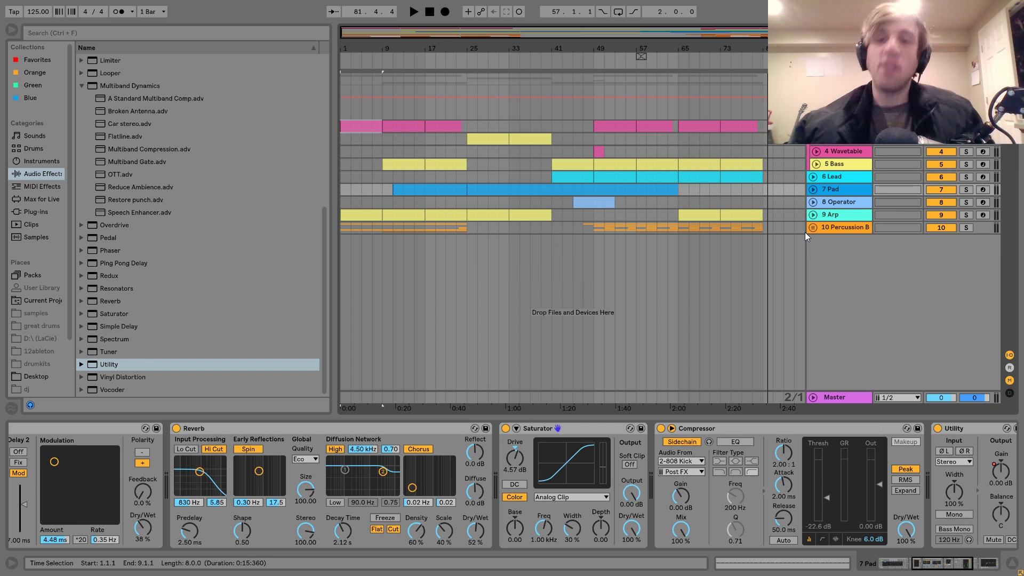
{"action": "left_click", "coordinate": [712, 219]}
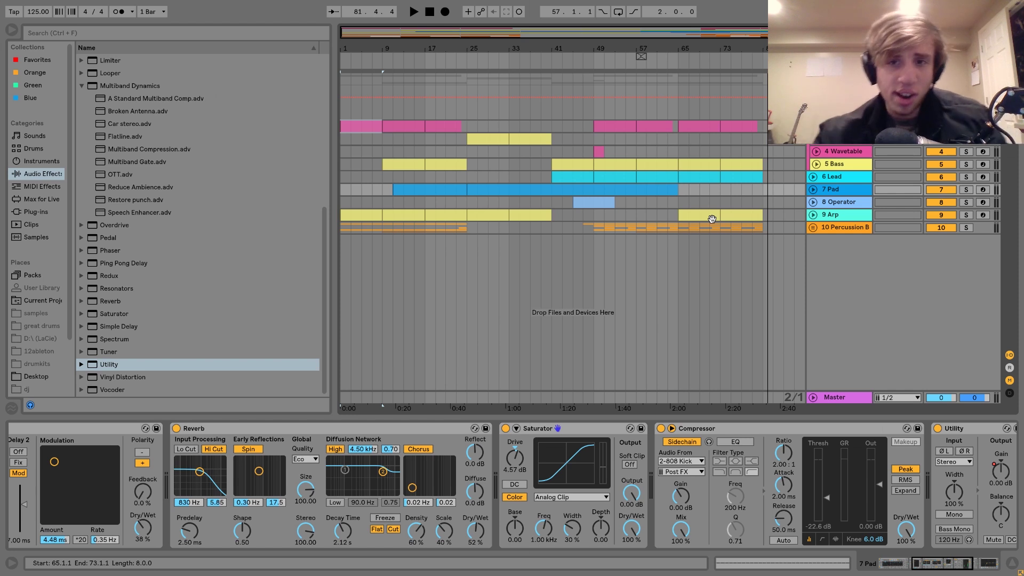
{"action": "left_click", "coordinate": [813, 227]}
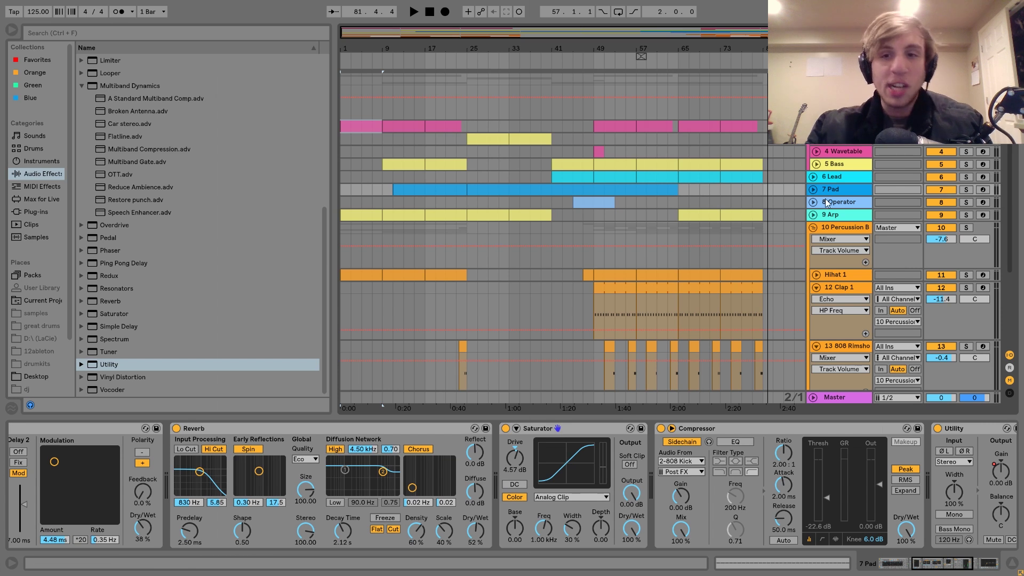
{"action": "left_click", "coordinate": [813, 189]}
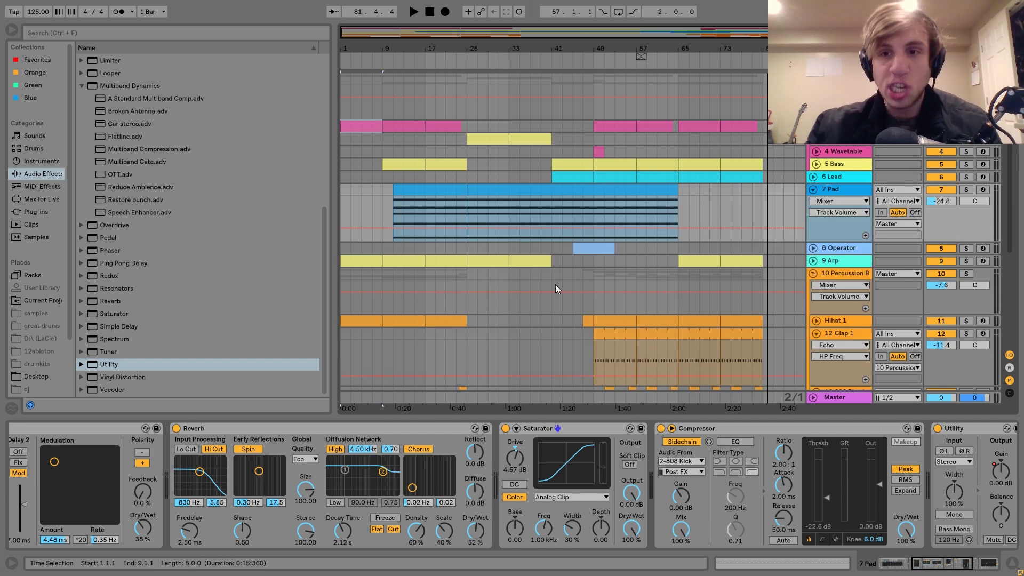